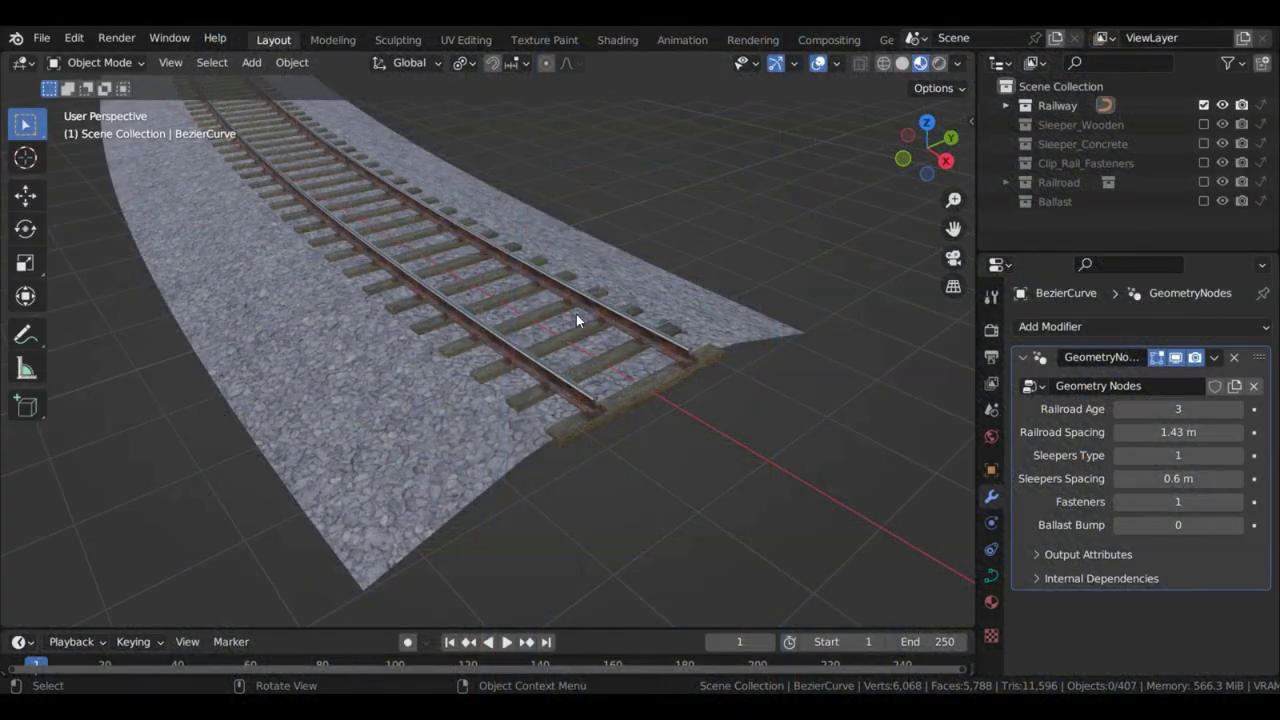
{"action": "key", "text": "KP_7"}
{"action": "key", "text": "Tab"}
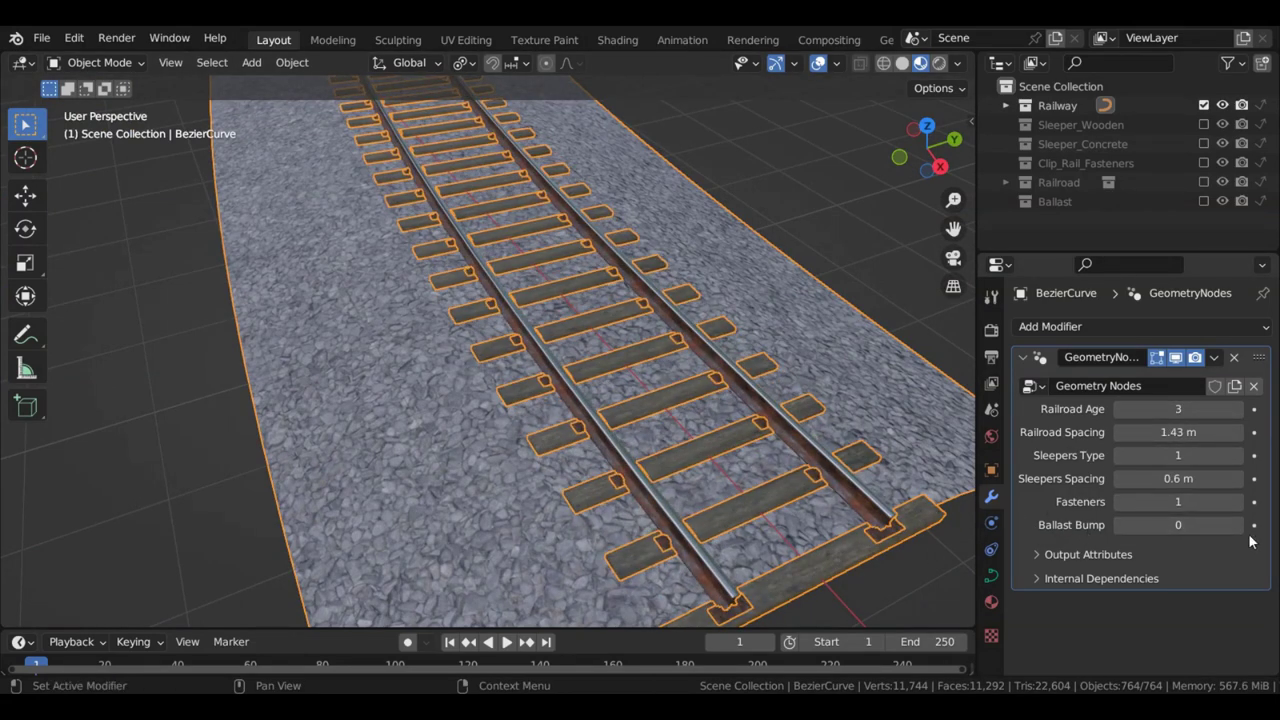
Switch to the image viewer showing railway_parts.png and examine the labelled track parts, especially the fasteners, up close
{"action": "key", "text": "alt+Tab"}
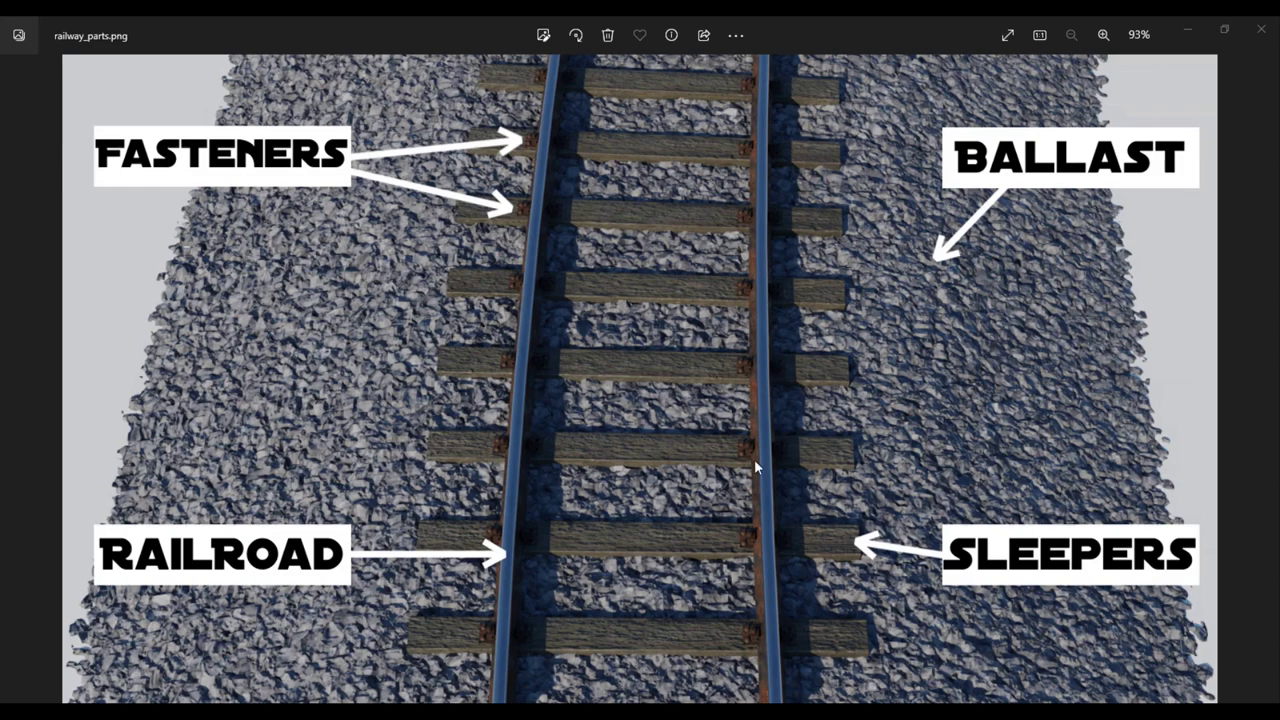
{"action": "scroll", "coordinate": [704, 485], "scroll_direction": "up", "scroll_amount": 5}
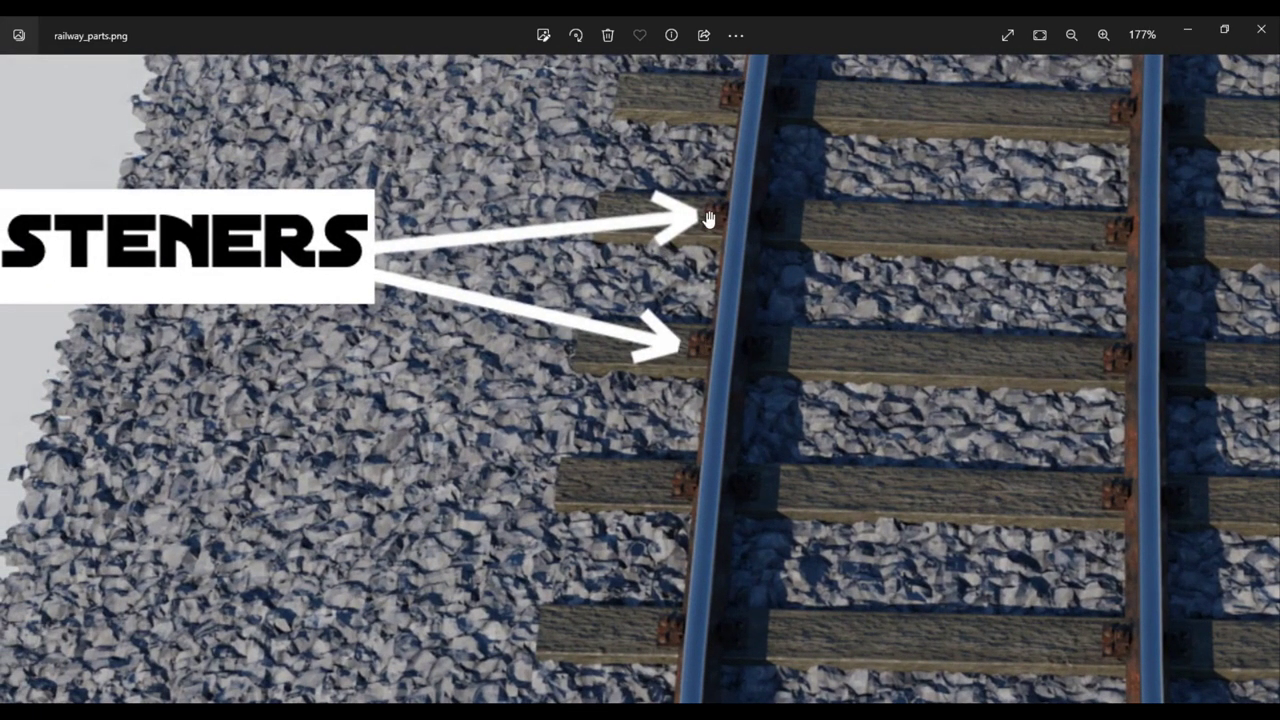
{"action": "scroll", "coordinate": [708, 250], "scroll_direction": "down", "scroll_amount": 3}
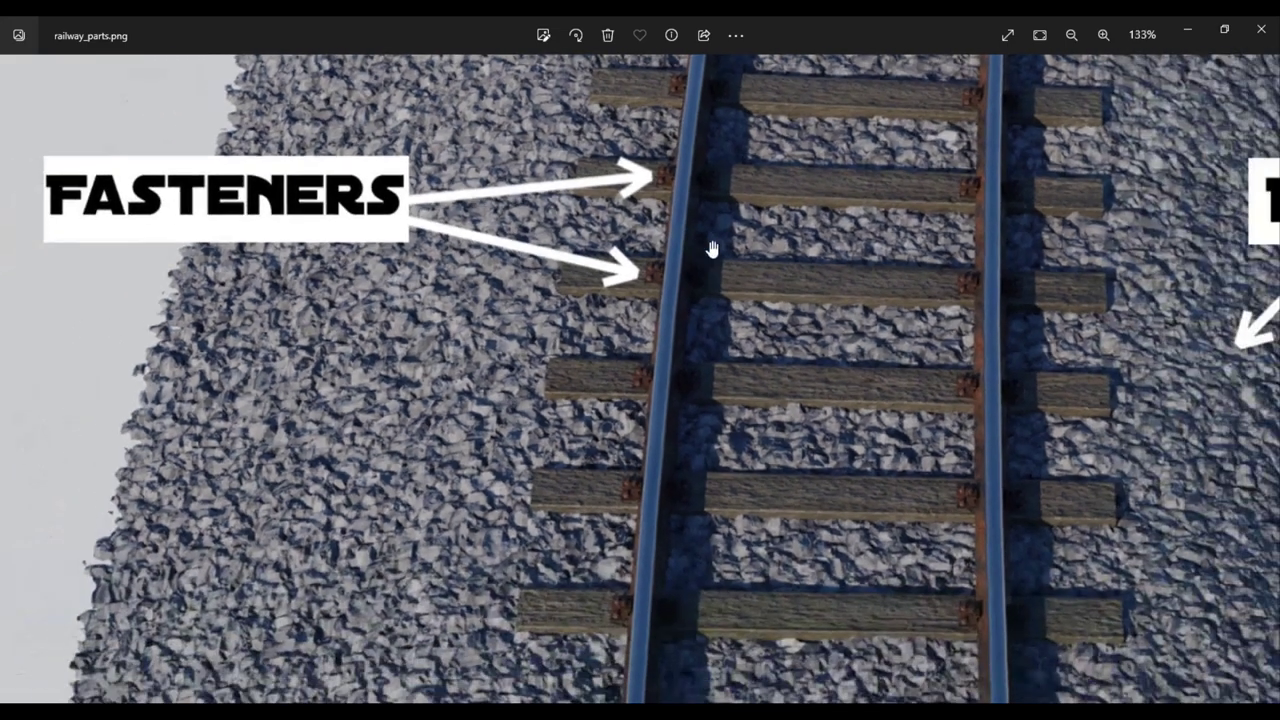
{"action": "scroll", "coordinate": [703, 206], "scroll_direction": "up", "scroll_amount": 4}
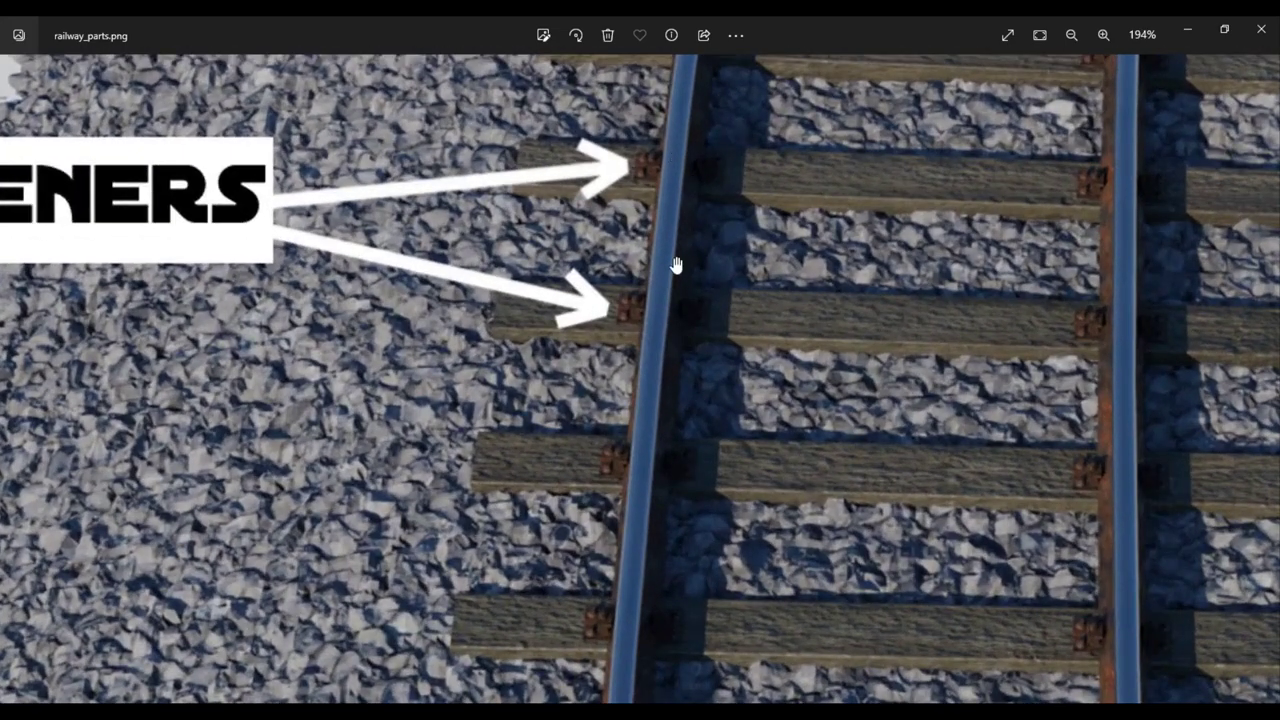
{"action": "scroll", "coordinate": [676, 265], "scroll_direction": "down", "scroll_amount": 3}
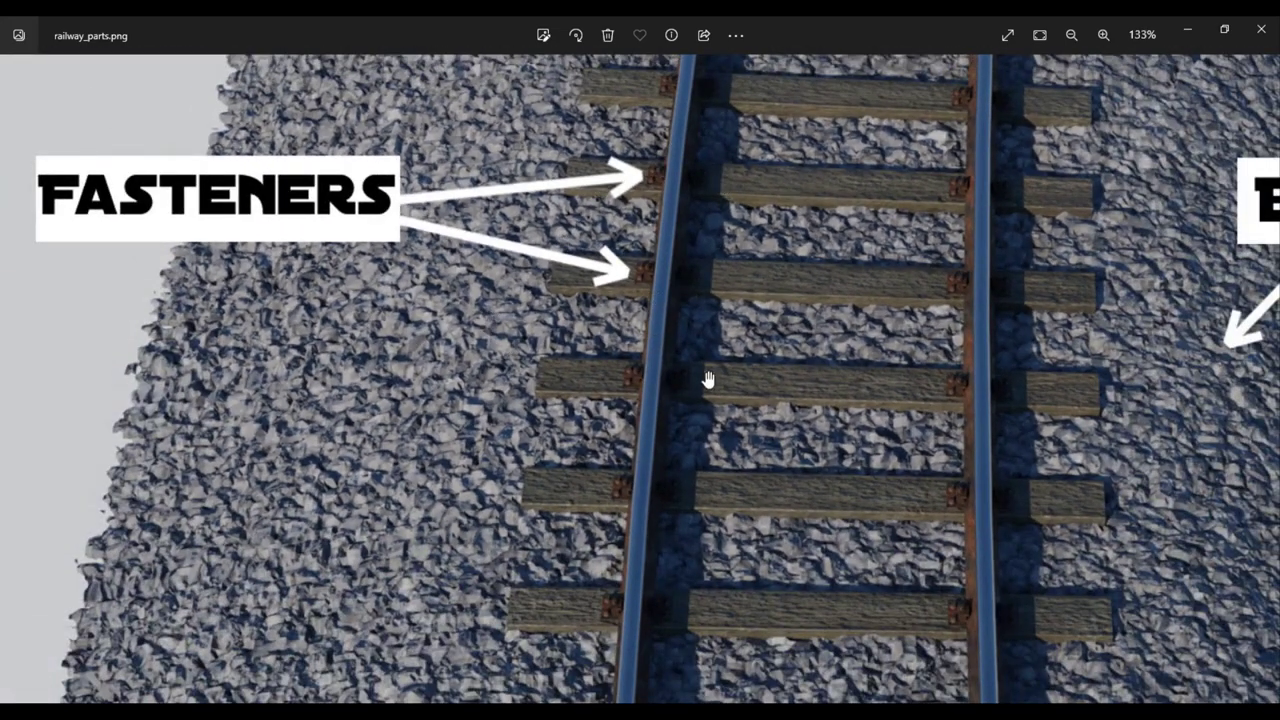
{"action": "scroll", "coordinate": [777, 378], "scroll_direction": "down", "scroll_amount": 3}
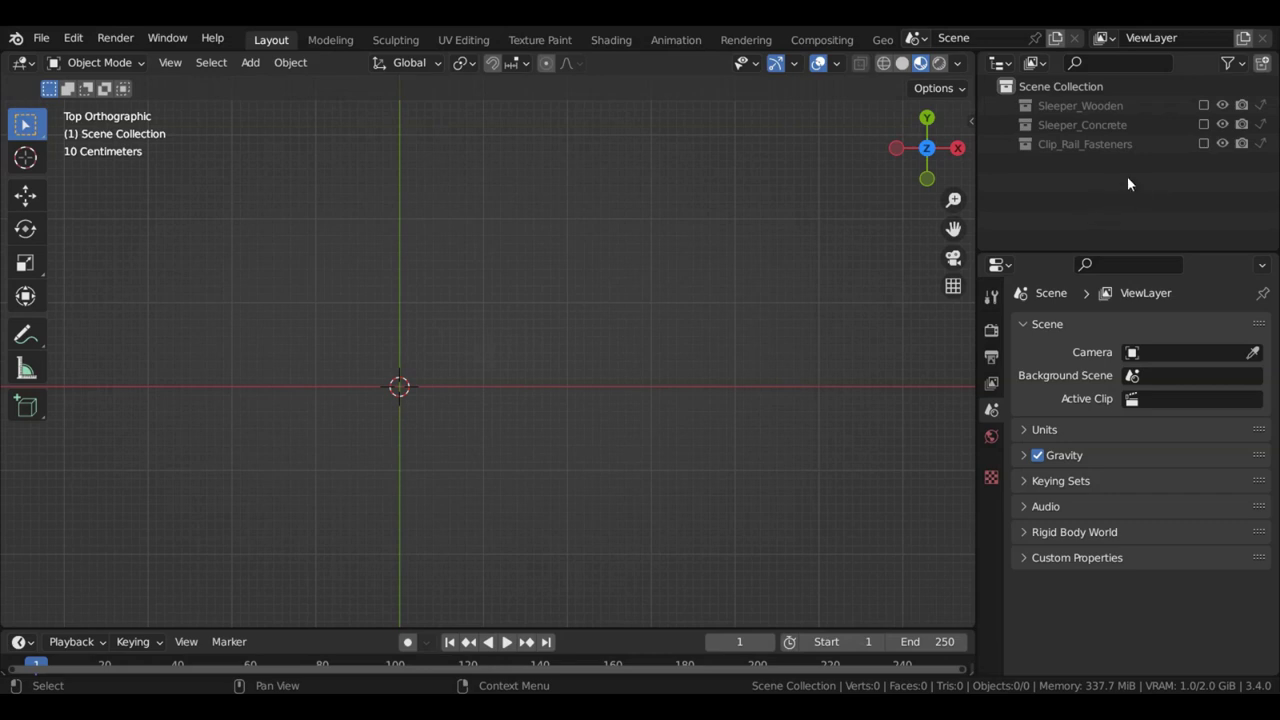
Enable the Sleeper_Wooden, Sleeper_Concrete and Clip_Rail_Fasteners collections in the view layer and look over their models
{"action": "left_click", "coordinate": [1203, 105]}
{"action": "left_click", "coordinate": [1204, 123]}
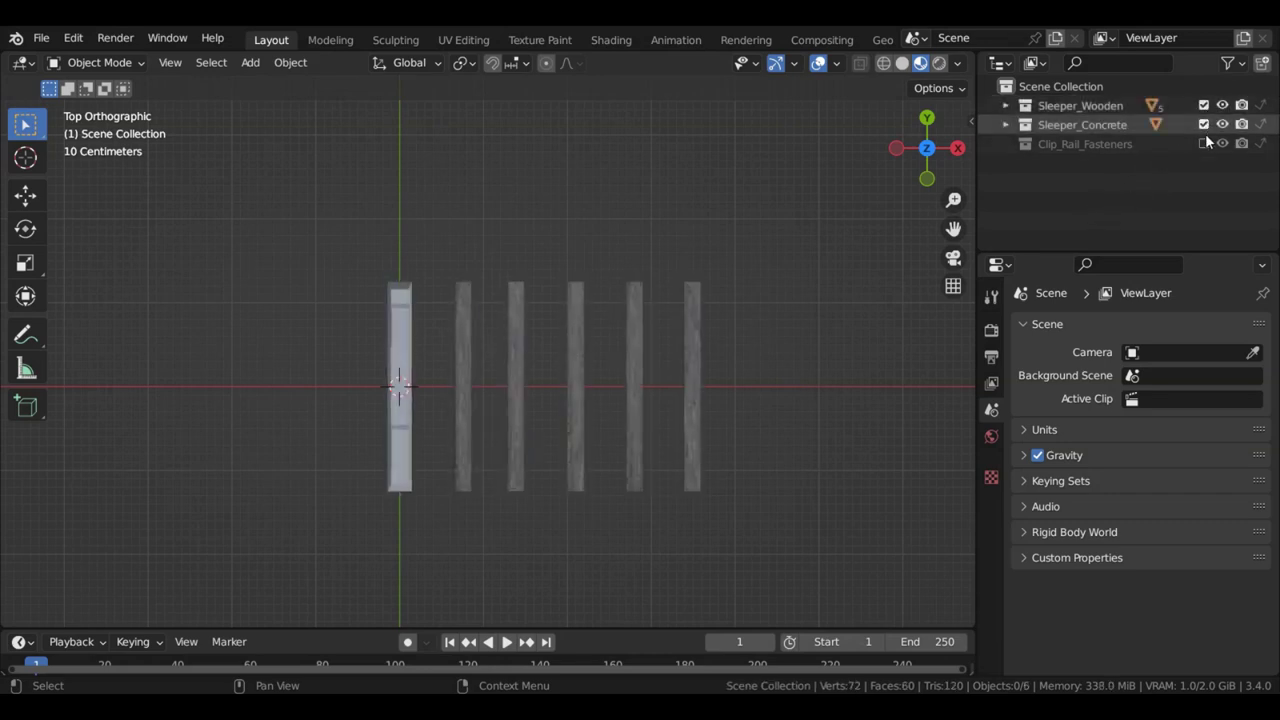
{"action": "left_click", "coordinate": [1204, 143]}
{"action": "middle_click_drag", "start_coordinate": [542, 394], "coordinate": [633, 268]}
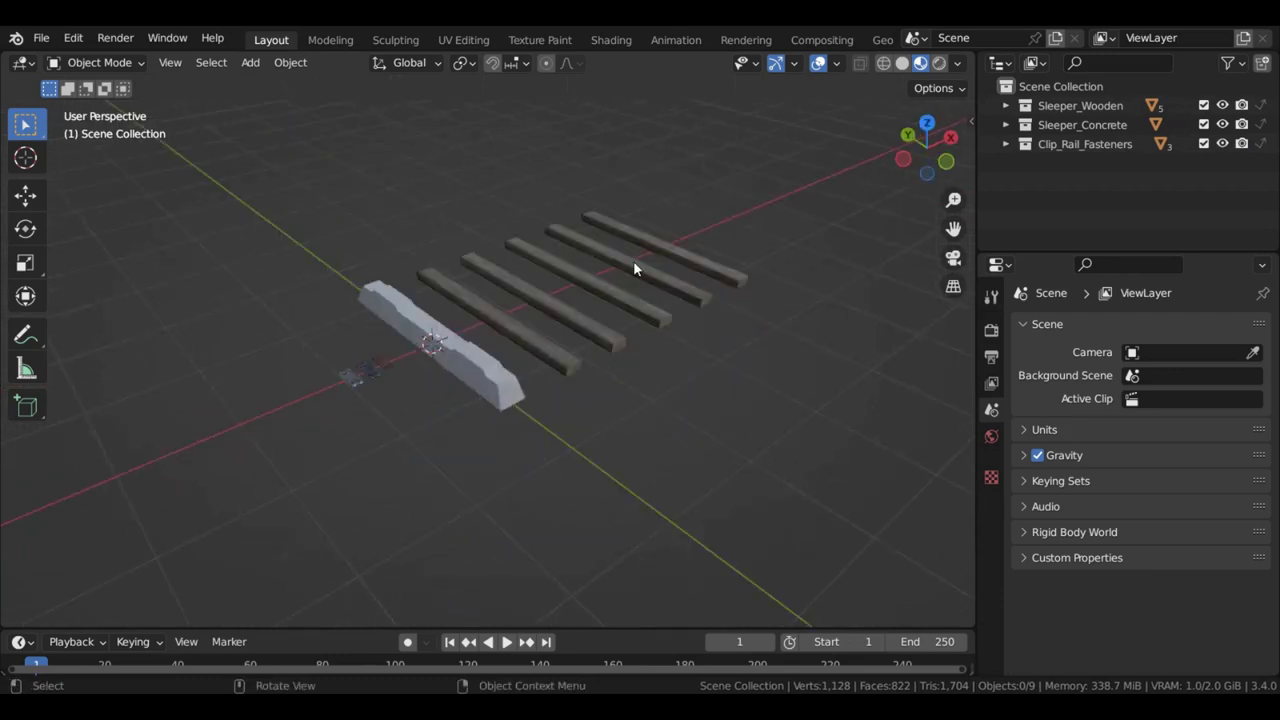
{"action": "scroll", "coordinate": [635, 257], "scroll_direction": "up", "scroll_amount": 5}
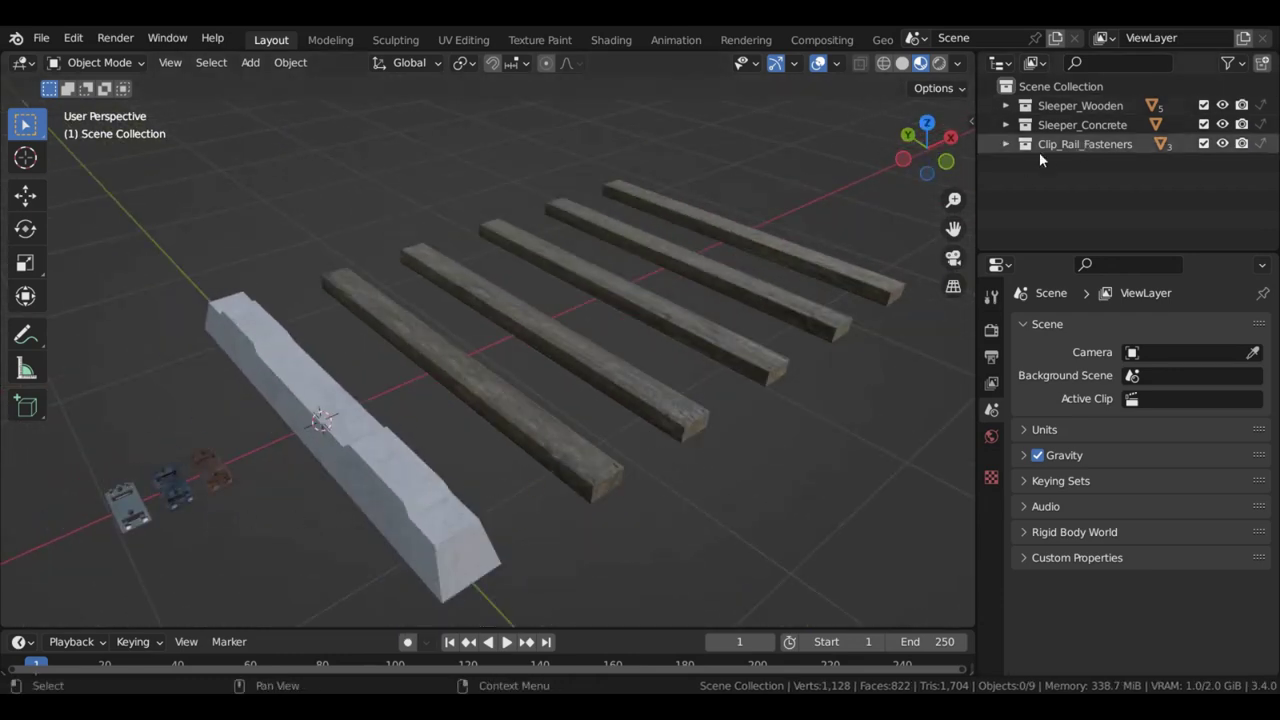
{"action": "middle_click_drag", "start_coordinate": [738, 232], "coordinate": [551, 237]}
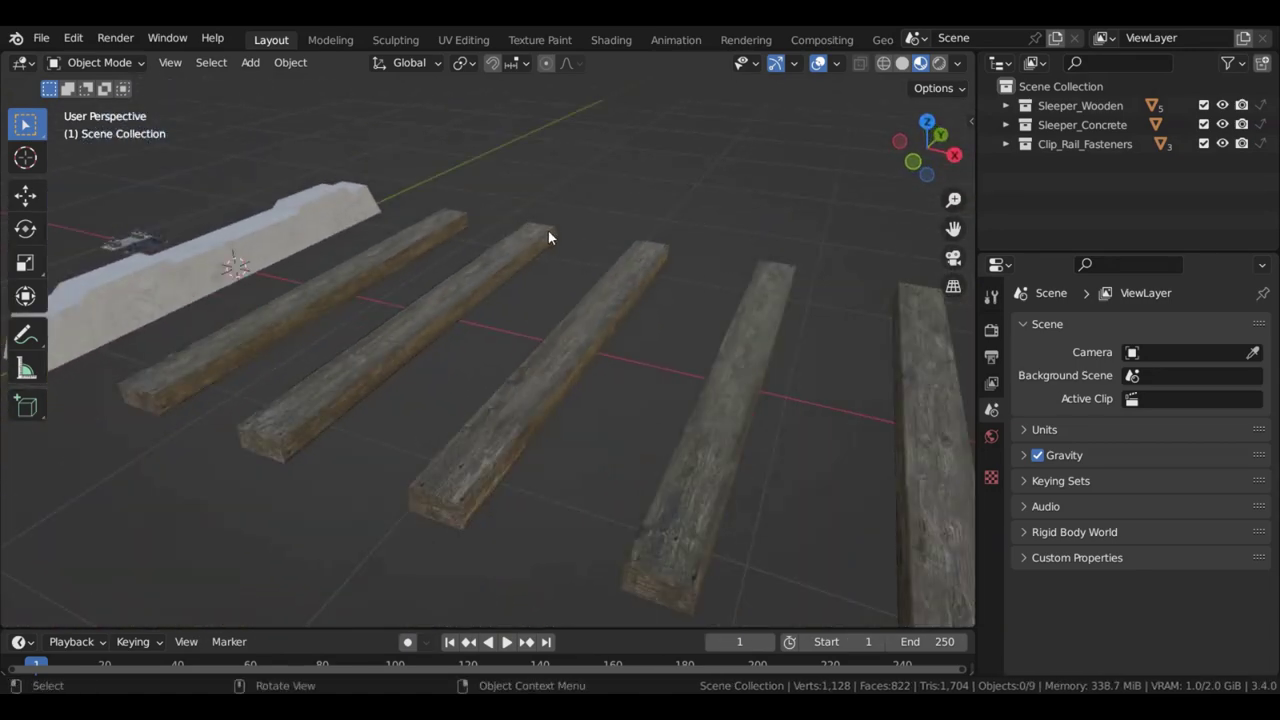
Select the five wooden sleepers and inspect their UV layout over the plank texture in the UV Editing workspace
{"action": "key", "text": "KP_7"}
{"action": "scroll", "coordinate": [548, 237], "scroll_direction": "down", "scroll_amount": 2}
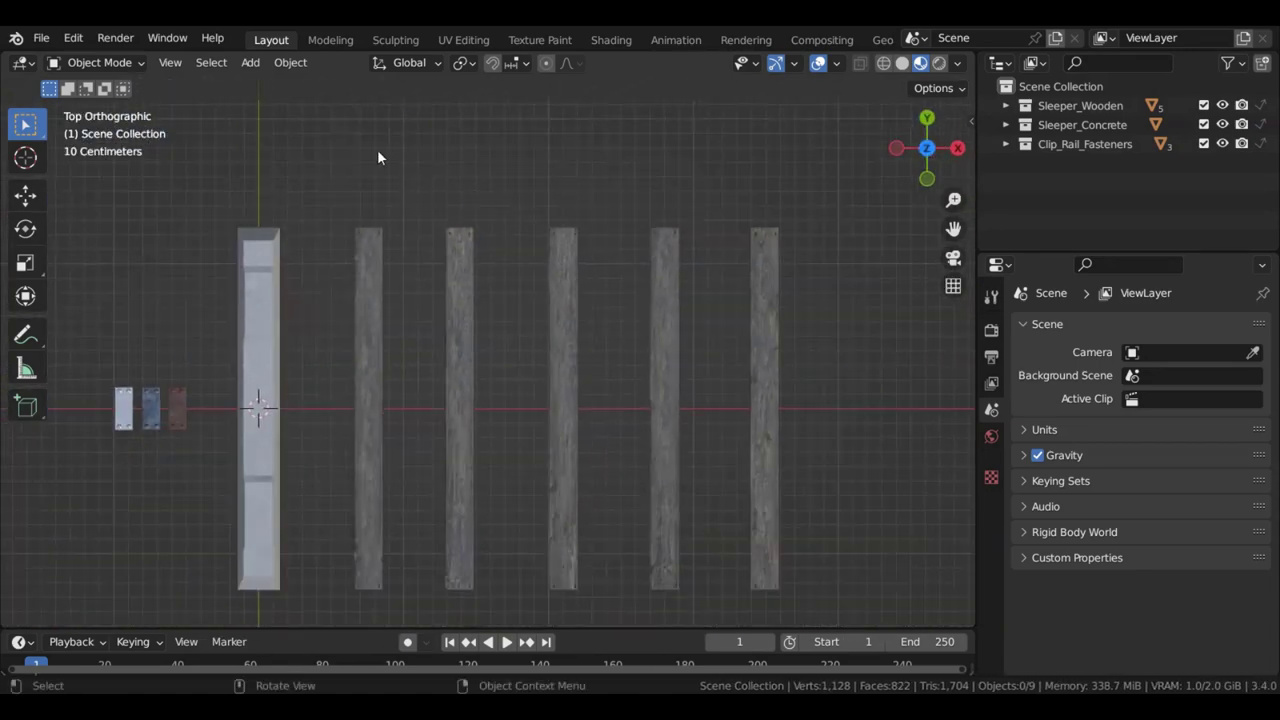
{"action": "left_click_drag", "start_coordinate": [358, 152], "coordinate": [787, 360]}
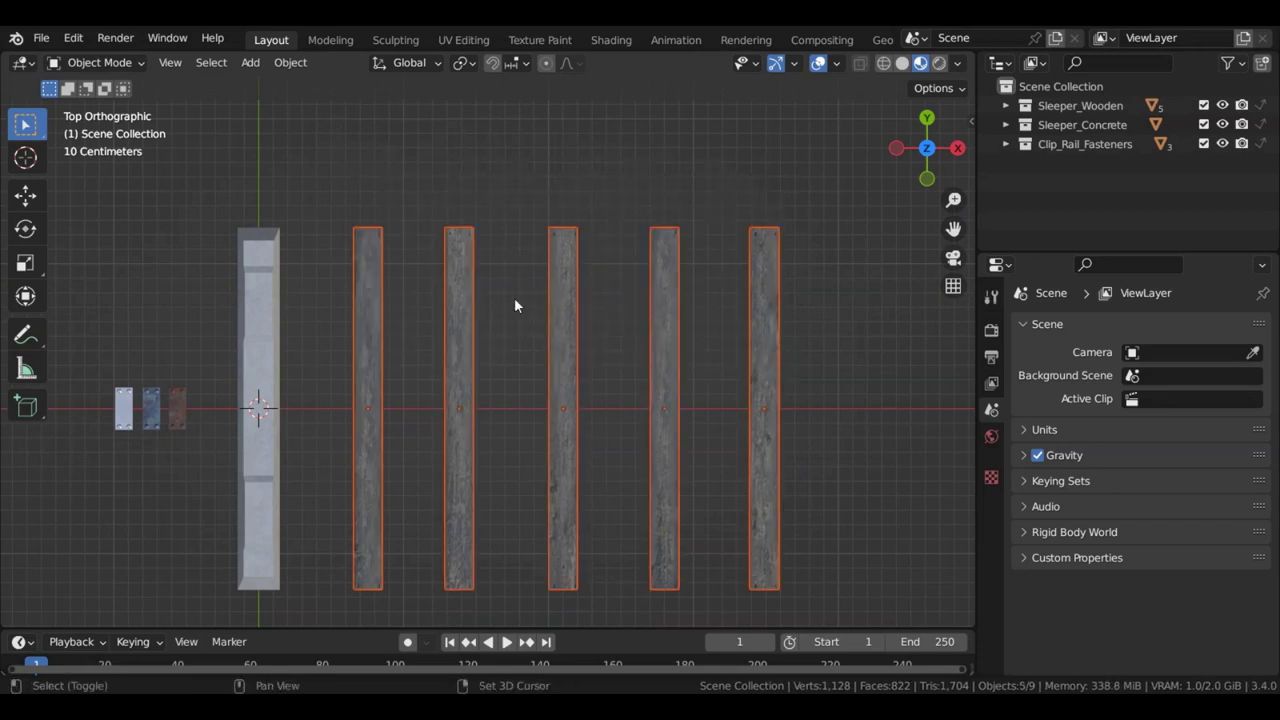
{"action": "left_click", "coordinate": [468, 256], "text": "shift"}
{"action": "left_click", "coordinate": [459, 40]}
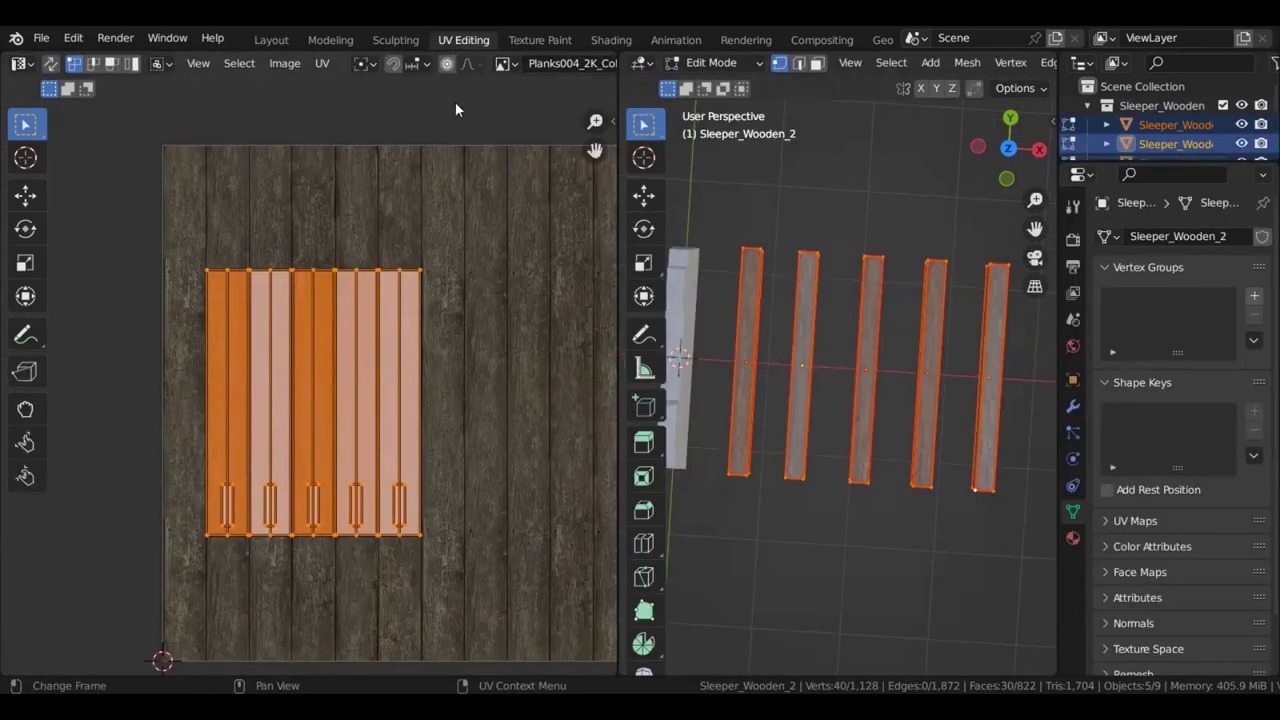
{"action": "scroll", "coordinate": [765, 320], "scroll_direction": "down", "scroll_amount": 2}
{"action": "middle_click_drag", "start_coordinate": [764, 320], "coordinate": [803, 323], "text": "shift"}
{"action": "scroll", "coordinate": [444, 322], "scroll_direction": "up", "scroll_amount": 2}
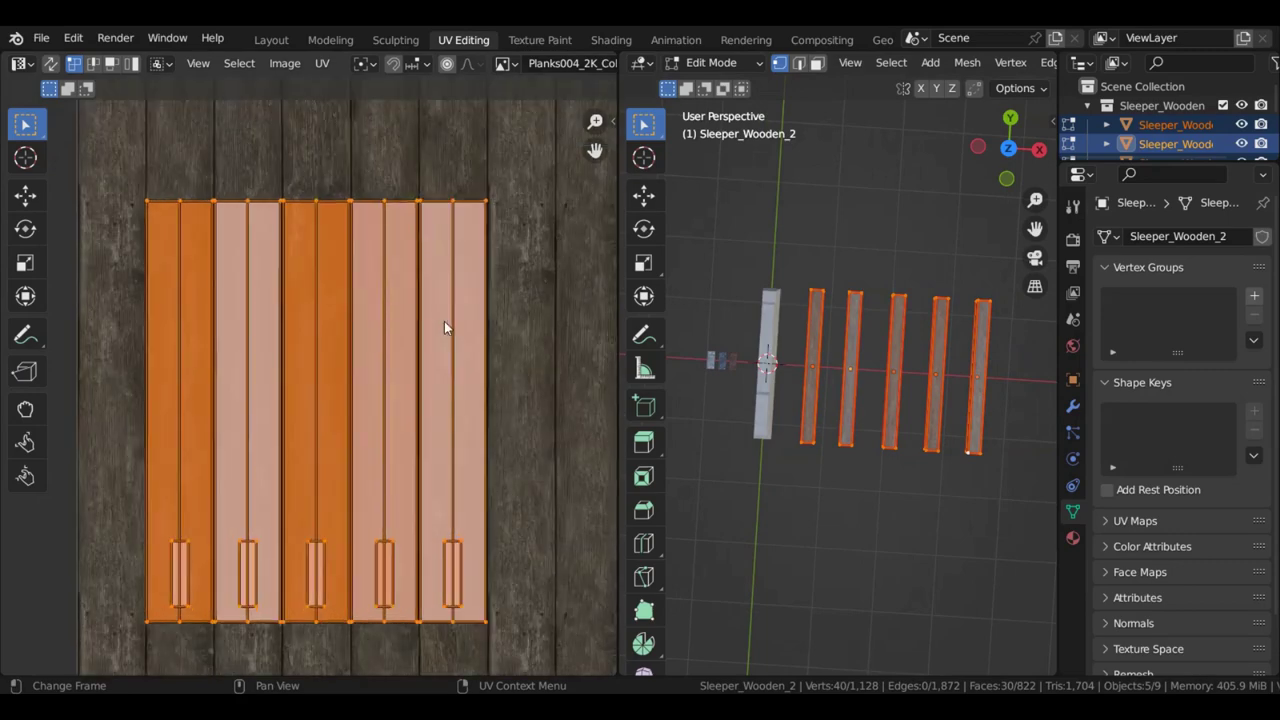
{"action": "middle_click_drag", "start_coordinate": [412, 323], "coordinate": [421, 310], "text": "shift"}
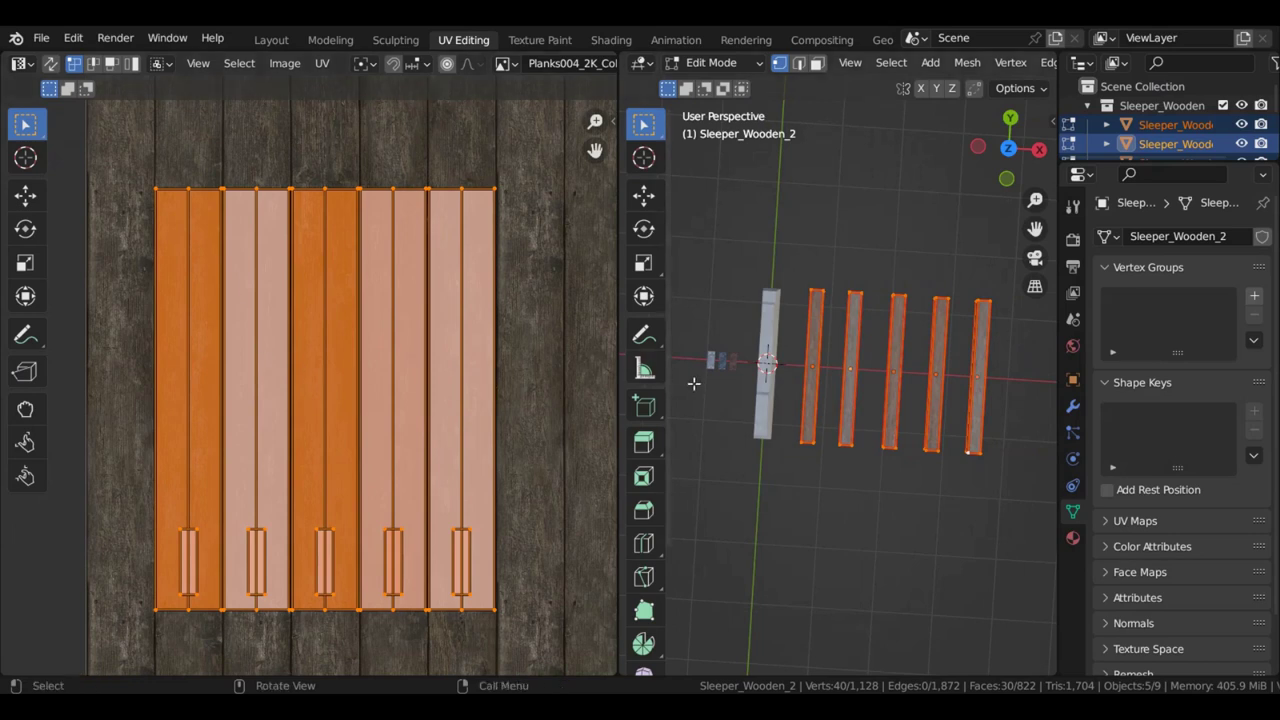
{"action": "middle_click_drag", "start_coordinate": [694, 383], "coordinate": [857, 240]}
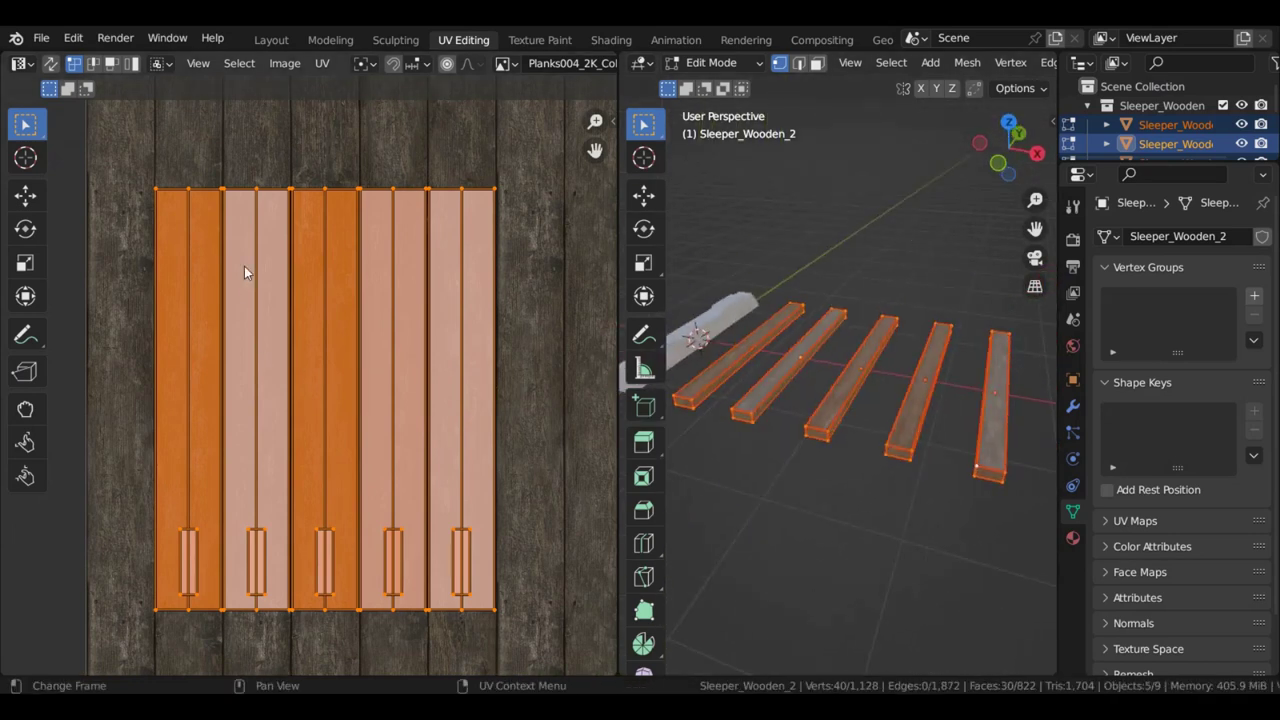
{"action": "scroll", "coordinate": [287, 113], "scroll_direction": "down", "scroll_amount": 1}
Return to the Layout workspace, select the concrete sleeper and inspect its shape and material up close
{"action": "left_click", "coordinate": [271, 39]}
{"action": "middle_click_drag", "start_coordinate": [337, 306], "coordinate": [293, 420]}
{"action": "left_click", "coordinate": [294, 414]}
{"action": "middle_click_drag", "start_coordinate": [298, 350], "coordinate": [450, 275], "text": "shift"}
{"action": "scroll", "coordinate": [535, 288], "scroll_direction": "up", "scroll_amount": 2}
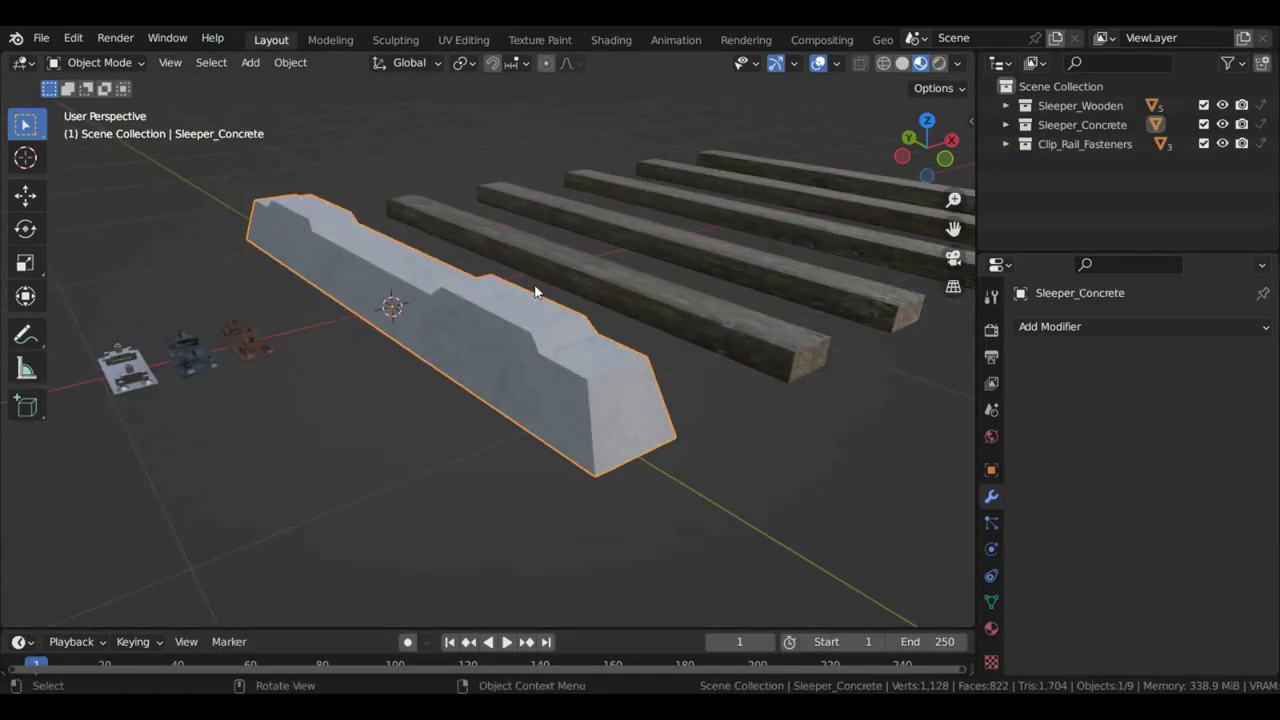
{"action": "middle_click_drag", "start_coordinate": [537, 288], "coordinate": [541, 312]}
Examine the models in solid shading, then inspect the three rail fasteners up close in both solid and material preview shading
{"action": "left_click", "coordinate": [902, 62]}
{"action": "left_click", "coordinate": [369, 476]}
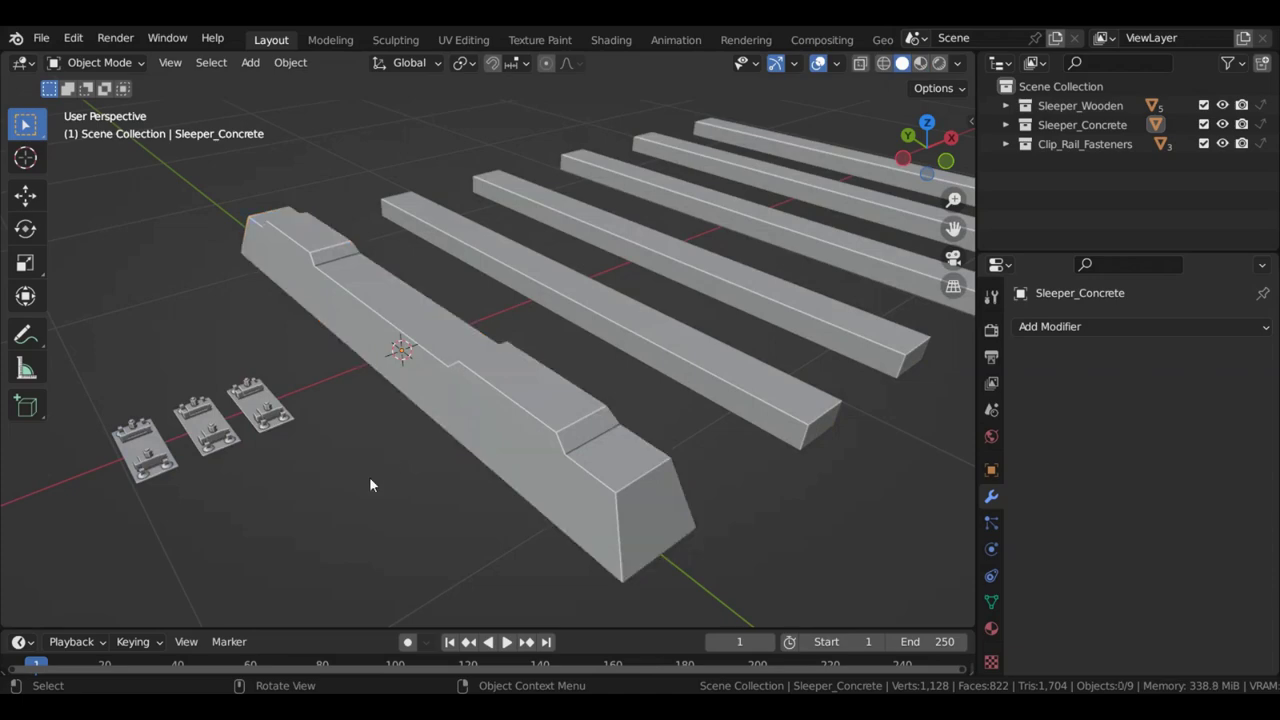
{"action": "middle_click_drag", "start_coordinate": [369, 476], "coordinate": [440, 407], "text": "shift"}
{"action": "scroll", "coordinate": [440, 407], "scroll_direction": "up", "scroll_amount": 2}
{"action": "middle_click_drag", "start_coordinate": [445, 350], "coordinate": [523, 407], "text": "shift"}
{"action": "scroll", "coordinate": [472, 393], "scroll_direction": "up", "scroll_amount": 5}
{"action": "middle_click_drag", "start_coordinate": [385, 402], "coordinate": [590, 355], "text": "shift"}
{"action": "scroll", "coordinate": [529, 379], "scroll_direction": "up", "scroll_amount": 5}
{"action": "scroll", "coordinate": [530, 385], "scroll_direction": "down", "scroll_amount": 5}
{"action": "left_click", "coordinate": [920, 63]}
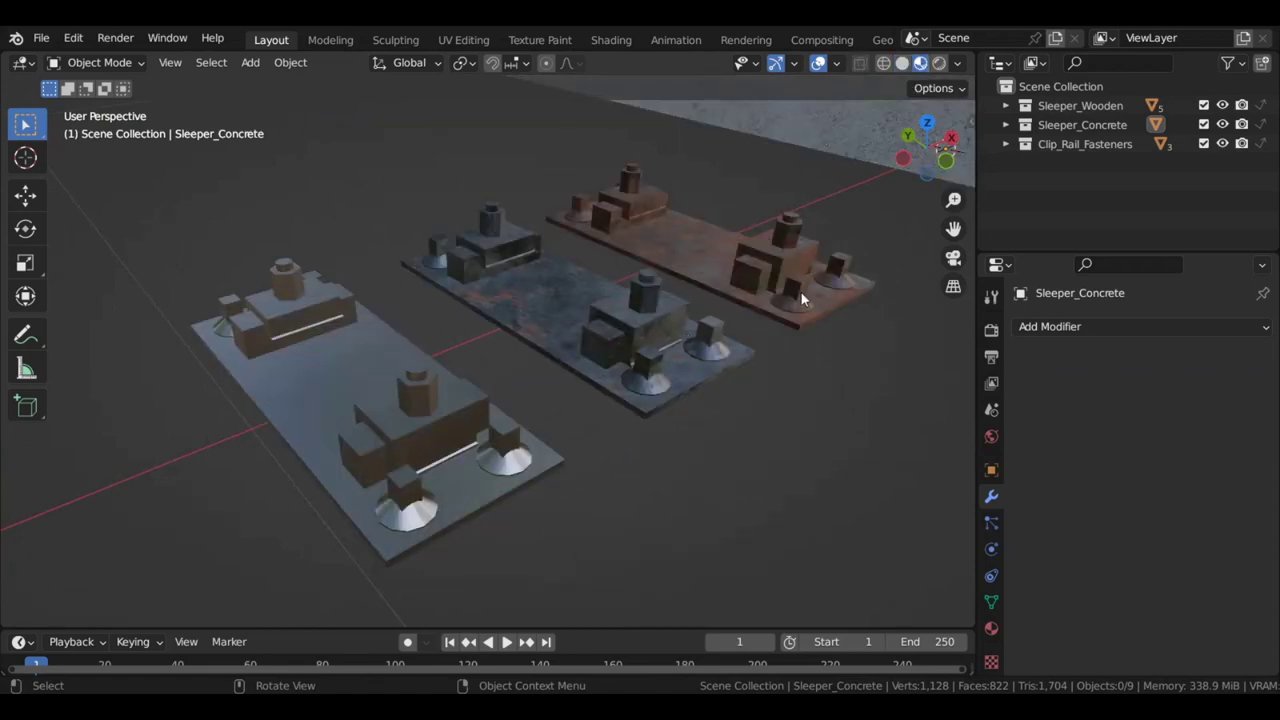
{"action": "scroll", "coordinate": [740, 400], "scroll_direction": "down", "scroll_amount": 6}
{"action": "middle_click_drag", "start_coordinate": [740, 398], "coordinate": [622, 452]}
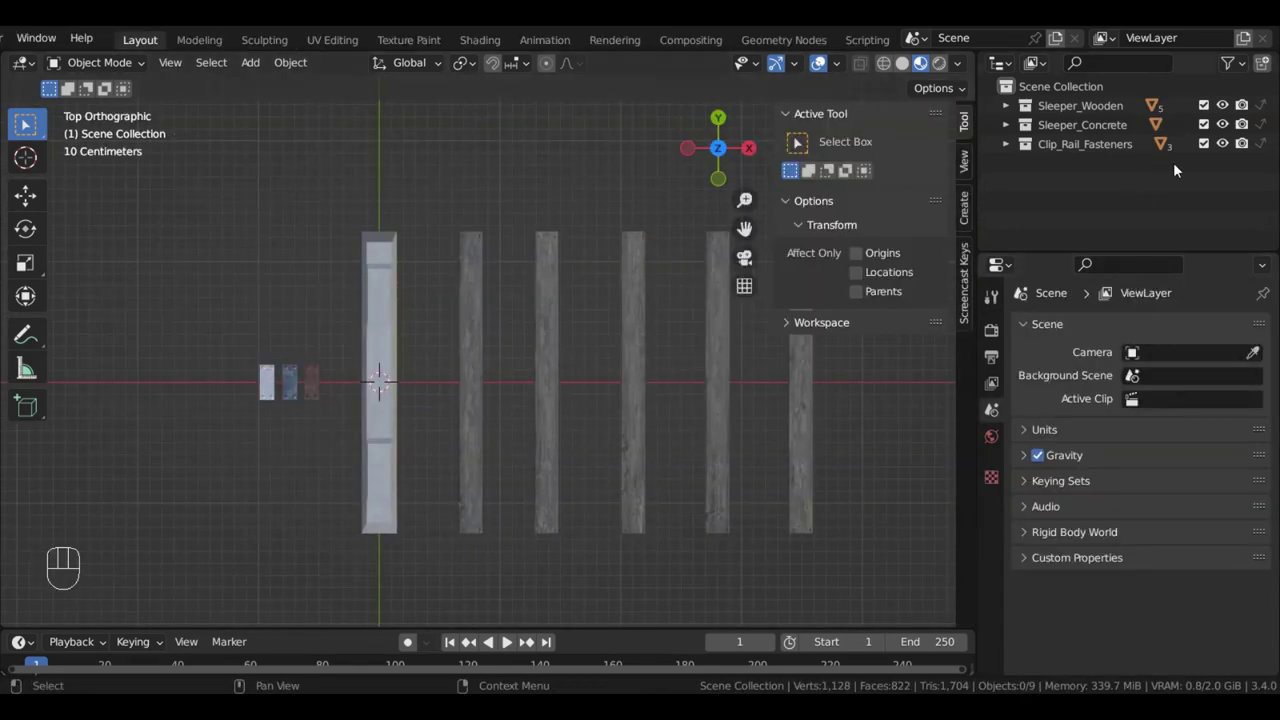
Exclude the Clip_Rail_Fasteners, Sleeper_Concrete and Sleeper_Wooden collections from the view layer
{"action": "left_click", "coordinate": [1204, 144]}
{"action": "left_click", "coordinate": [1204, 124]}
{"action": "left_click", "coordinate": [1204, 105]}
Create a new collection under the Scene Collection and name it Railraod
{"action": "left_click", "coordinate": [1064, 87]}
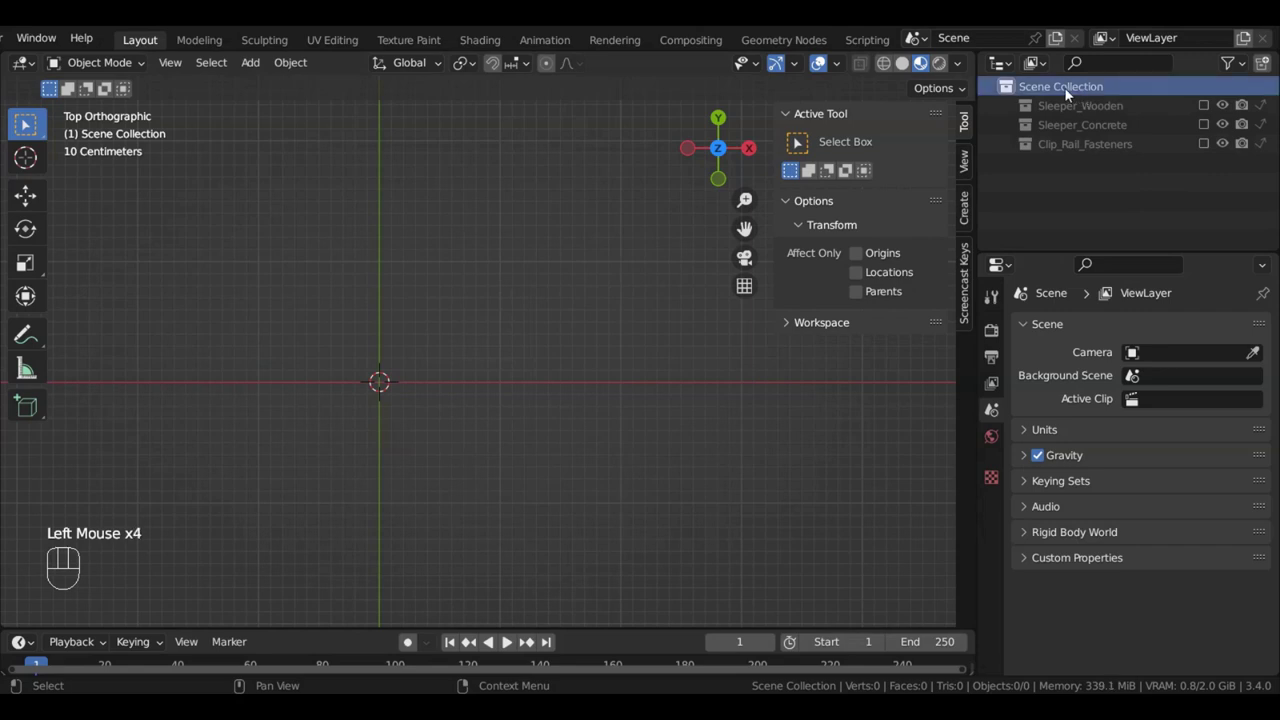
{"action": "right_click", "coordinate": [1064, 87]}
{"action": "left_click", "coordinate": [1020, 92]}
{"action": "double_click", "coordinate": [1068, 162]}
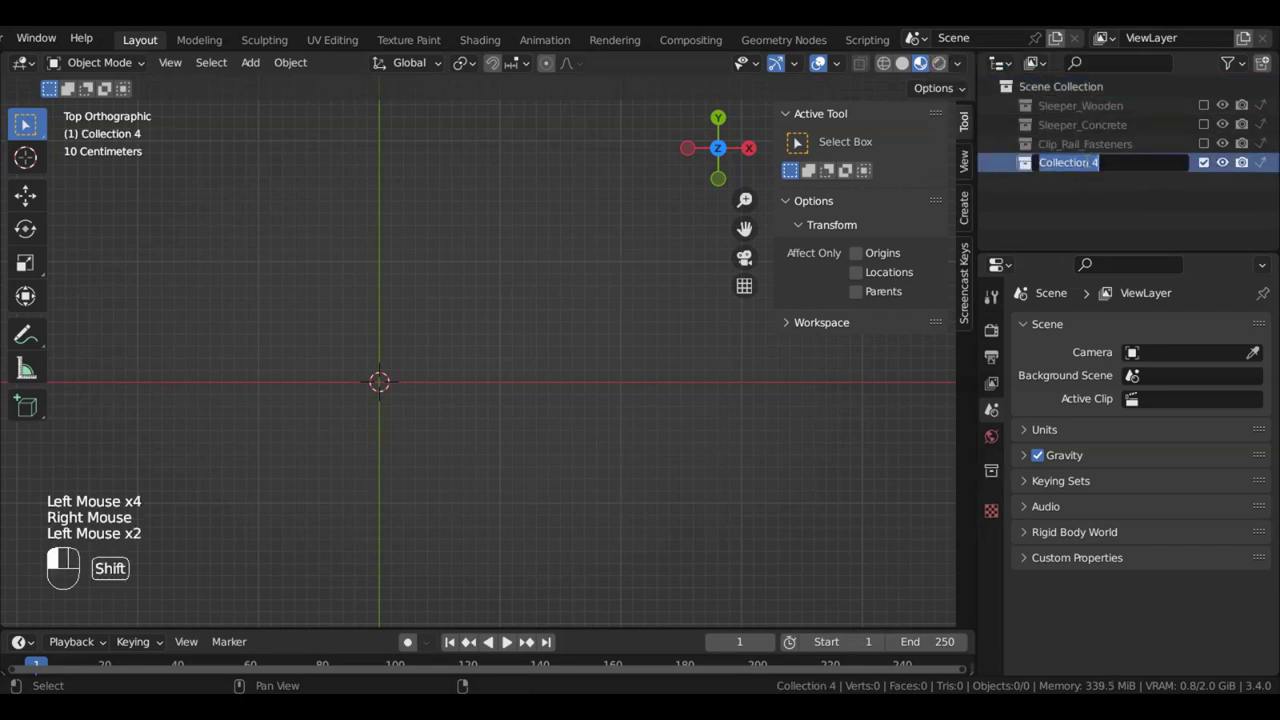
{"action": "type", "text": "Ra"}
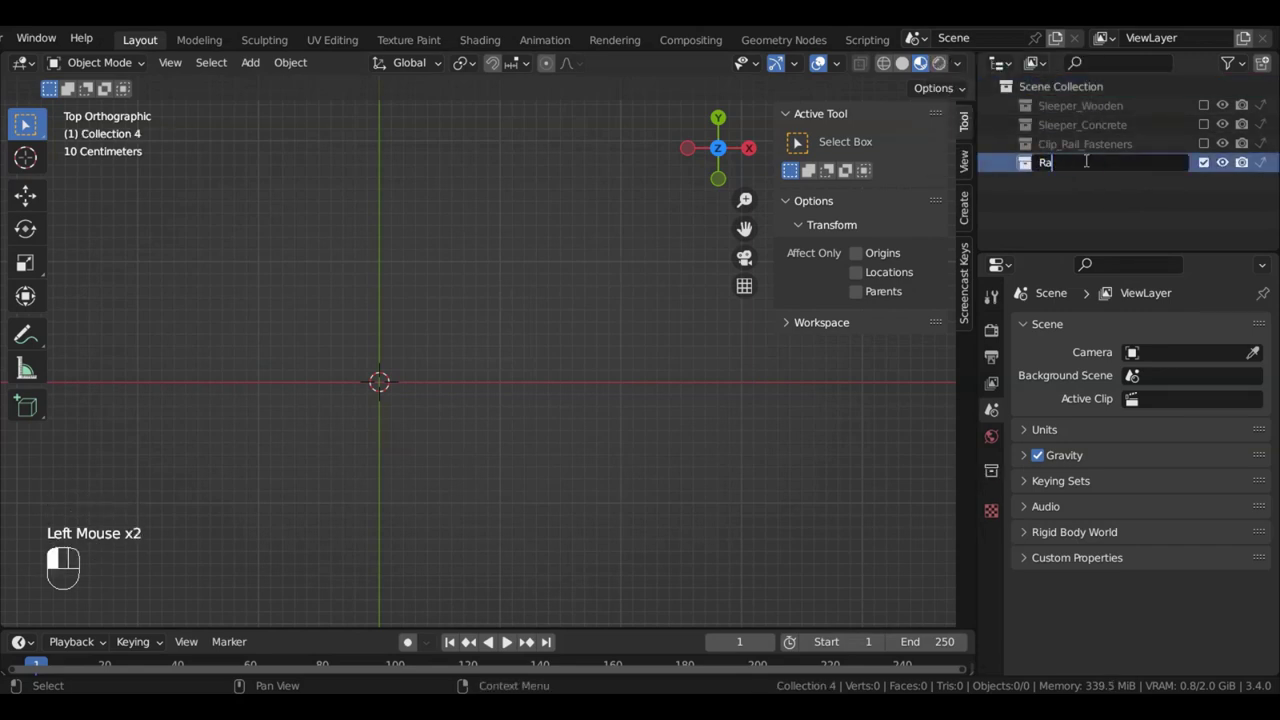
{"action": "type", "text": "oilraod"}
{"action": "key", "text": "Return"}
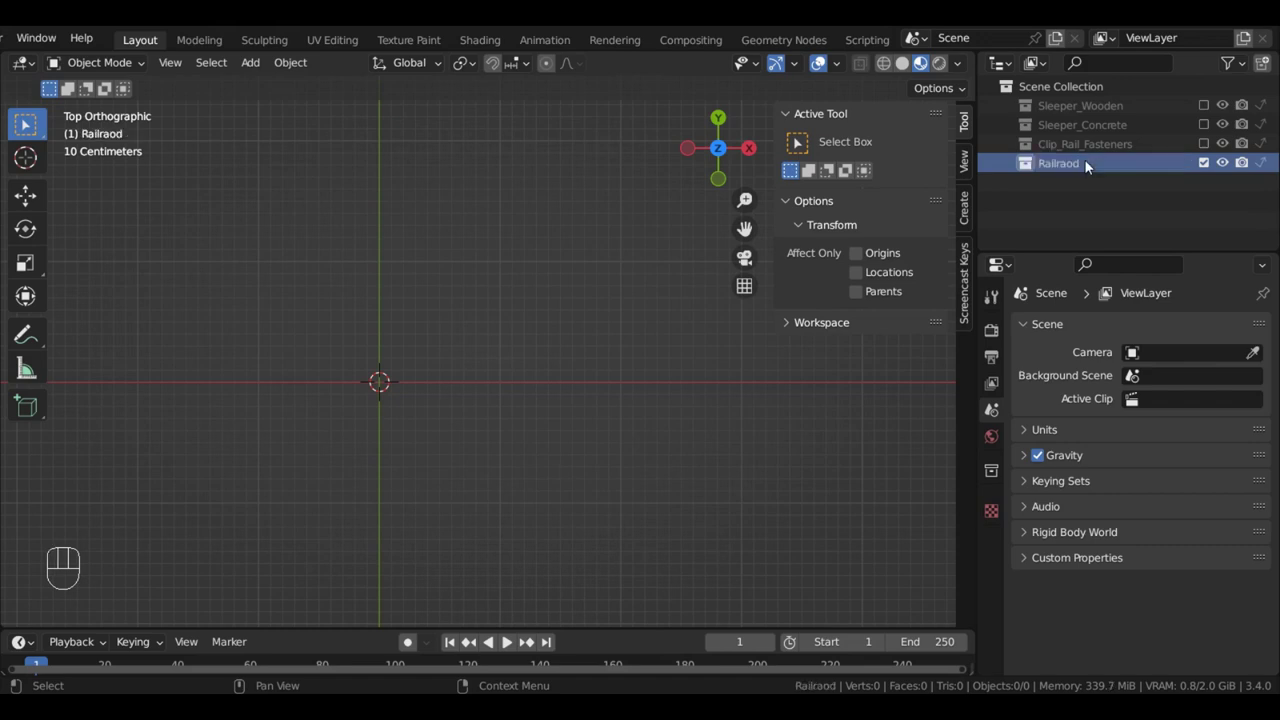
Load Railroad_Blueprint.png into the top view as a reference image
{"action": "key", "text": "shift+a"}
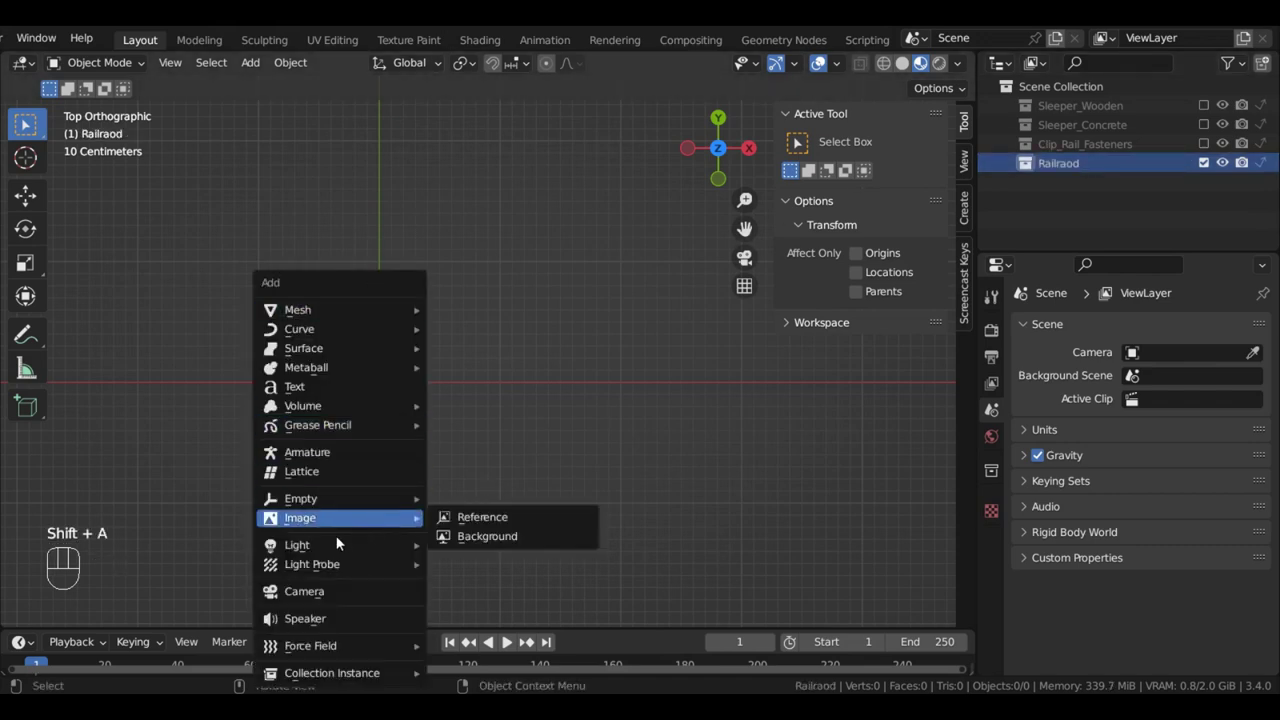
{"action": "mouse_move", "coordinate": [376, 518]}
{"action": "left_click", "coordinate": [500, 517]}
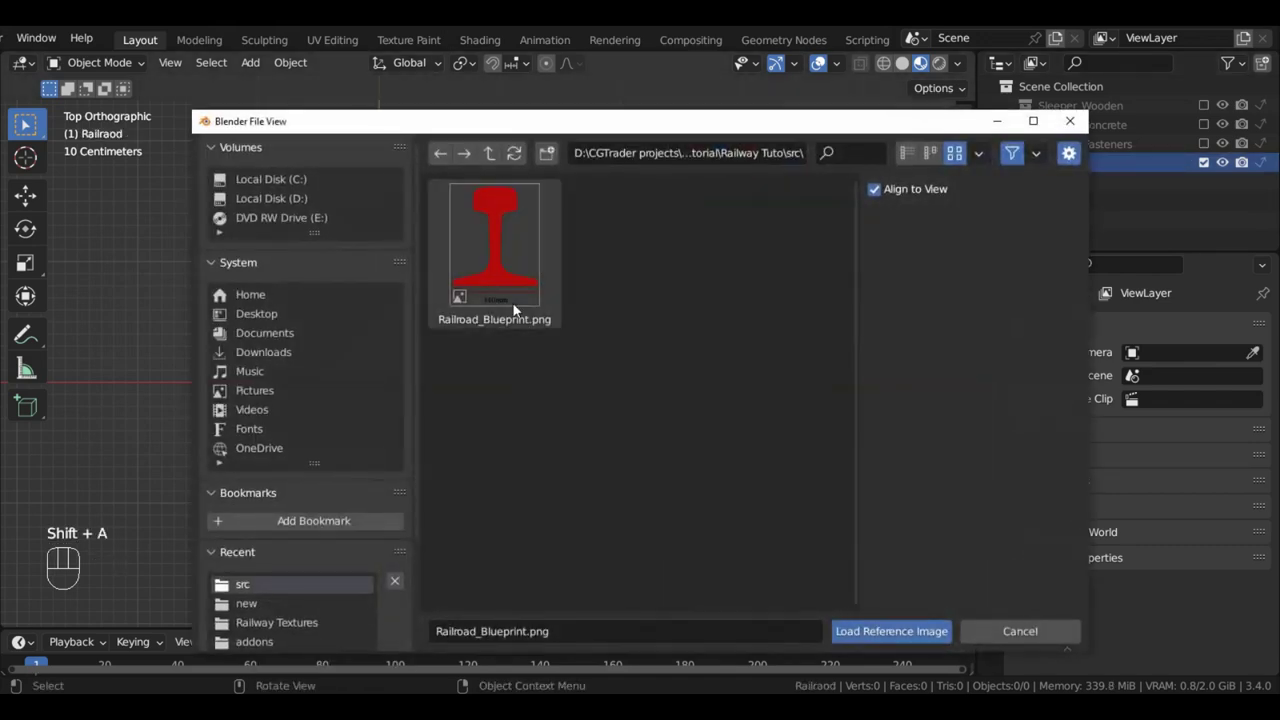
{"action": "left_click", "coordinate": [882, 631]}
Add a plane over the rail blueprint and split it vertically down the middle with a loop cut
{"action": "key", "text": "shift+a"}
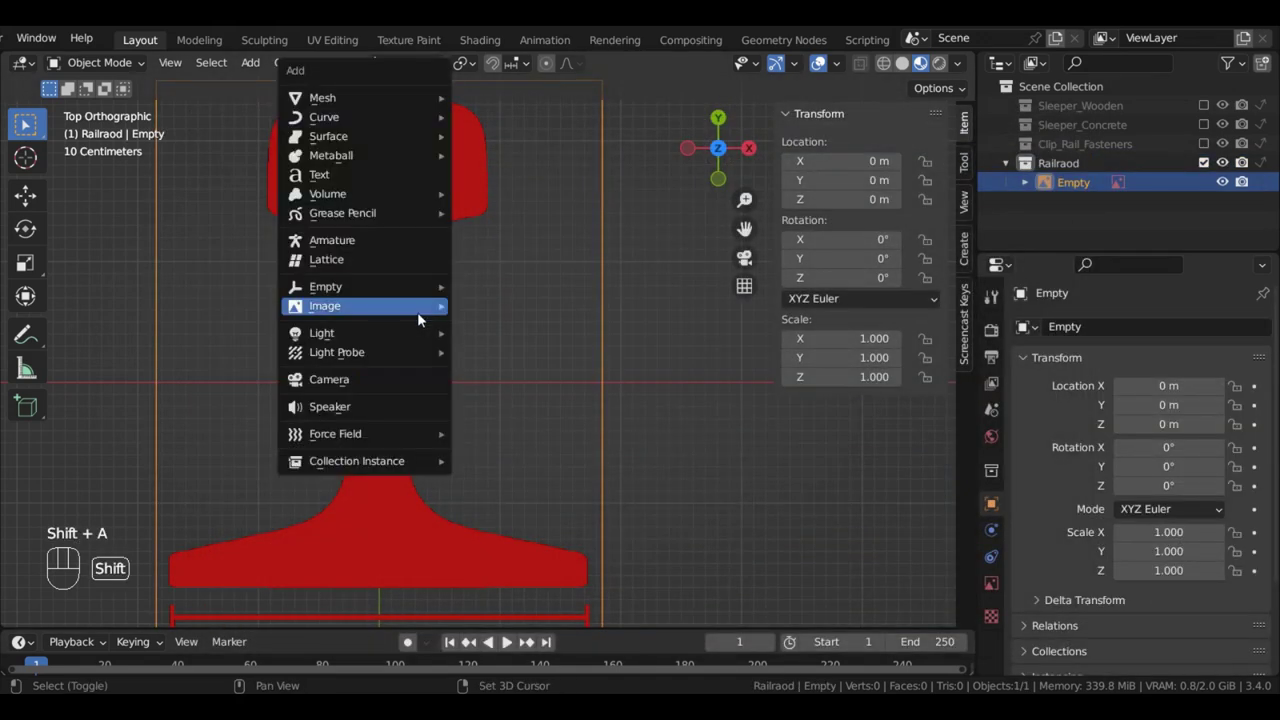
{"action": "mouse_move", "coordinate": [356, 98]}
{"action": "left_click", "coordinate": [495, 97]}
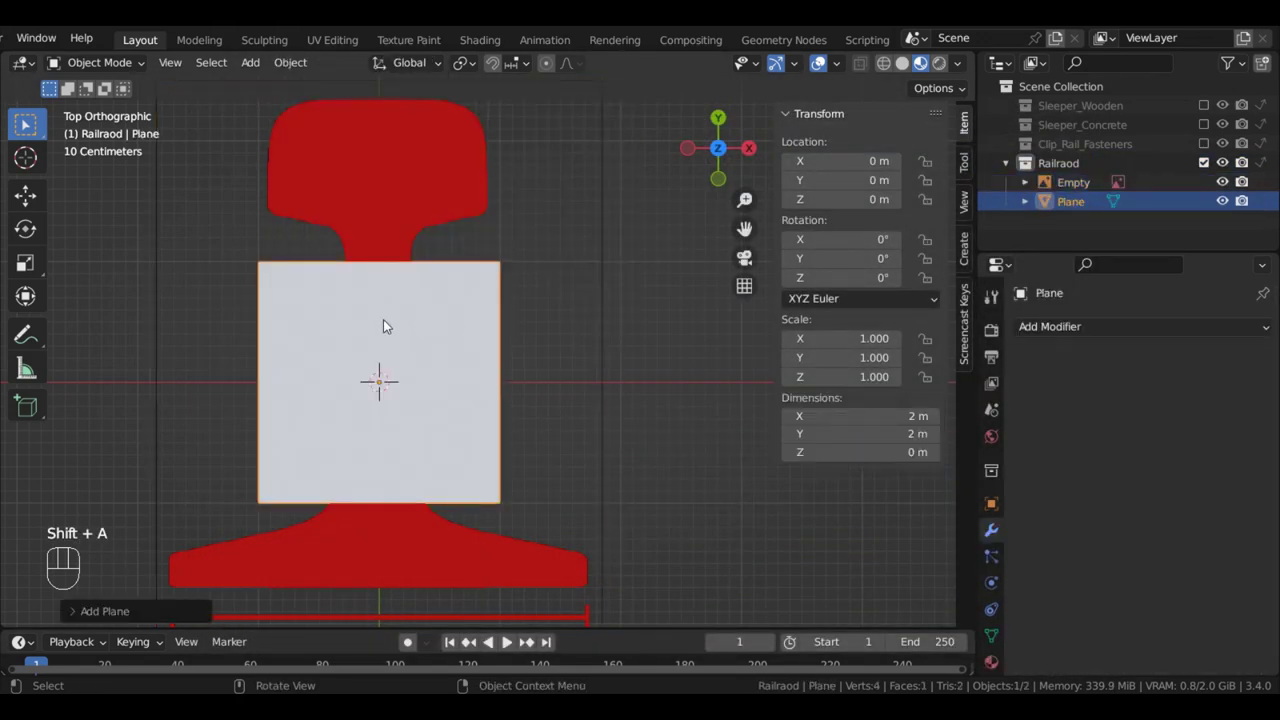
{"action": "key", "text": "Tab"}
{"action": "key", "text": "ctrl+r"}
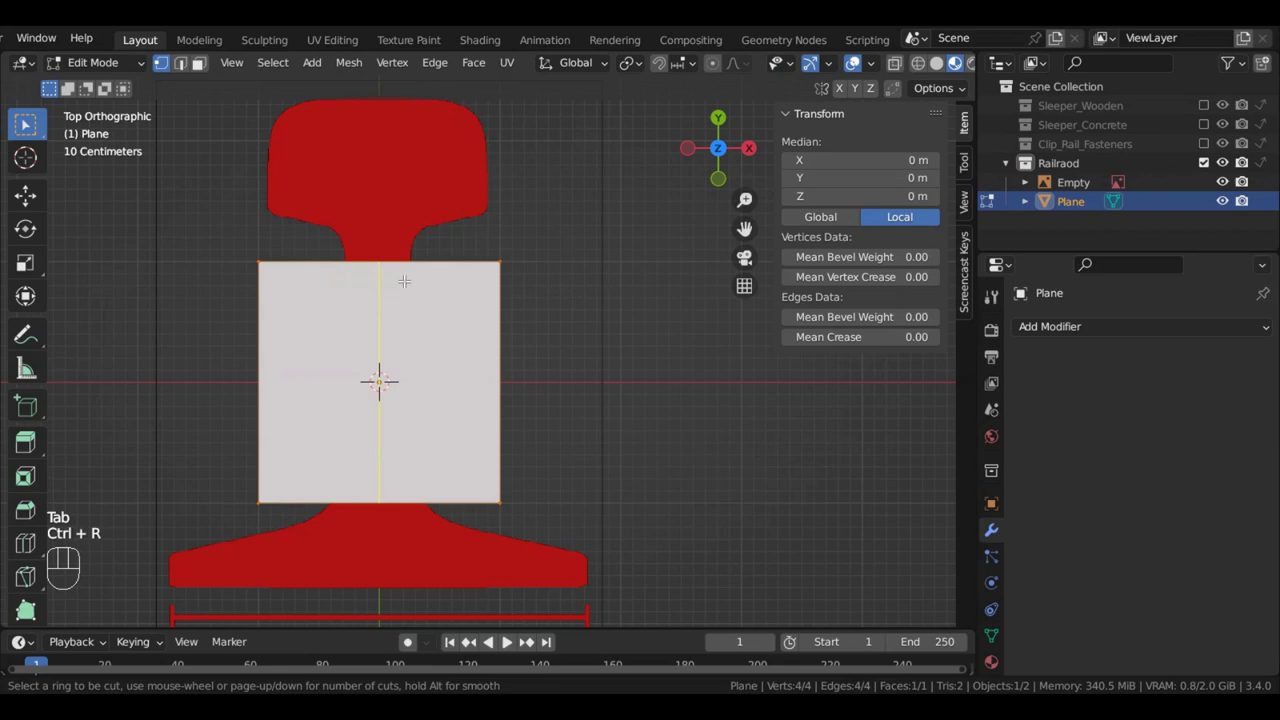
{"action": "left_click", "coordinate": [404, 281]}
Delete the outer vertices on the plane's negative X side so only the positive X half remains
{"action": "left_click_drag", "start_coordinate": [185, 205], "coordinate": [316, 560]}
{"action": "key", "text": "x"}
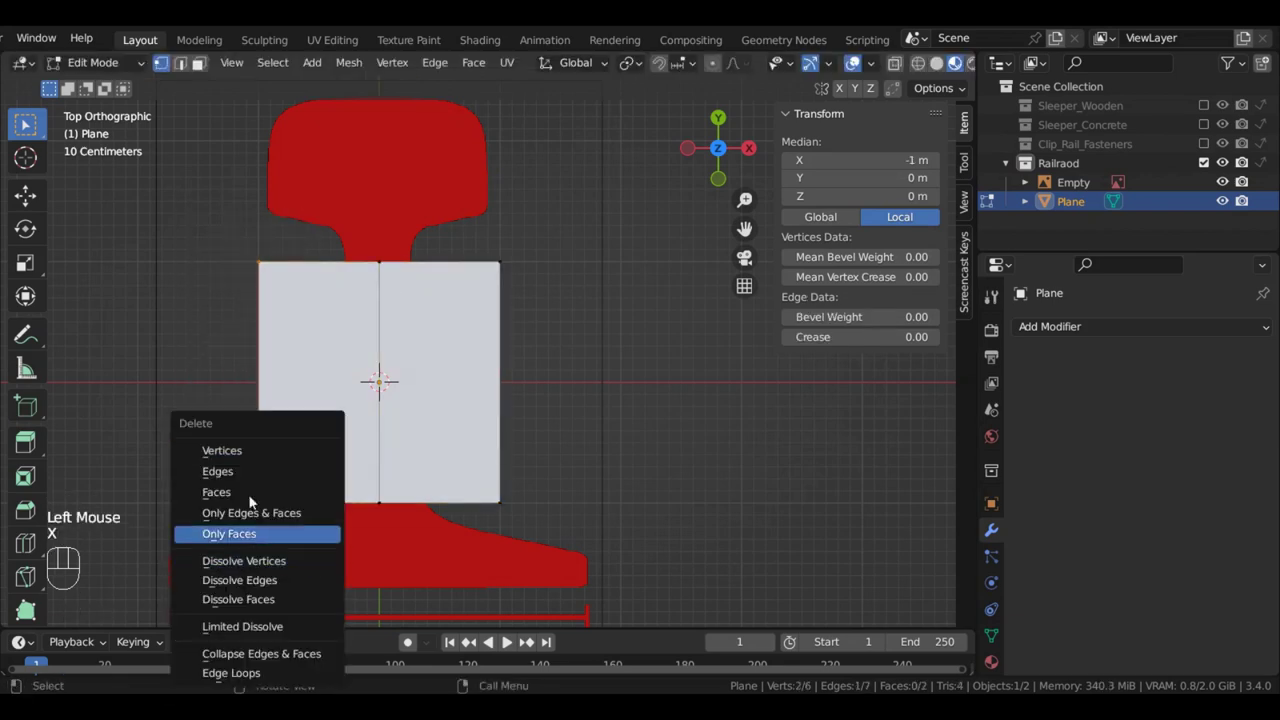
{"action": "left_click", "coordinate": [251, 449]}
{"action": "key", "text": "Tab"}
Add a Mirror modifier on the X axis to the half plane and enable Clipping
{"action": "left_click", "coordinate": [1125, 326]}
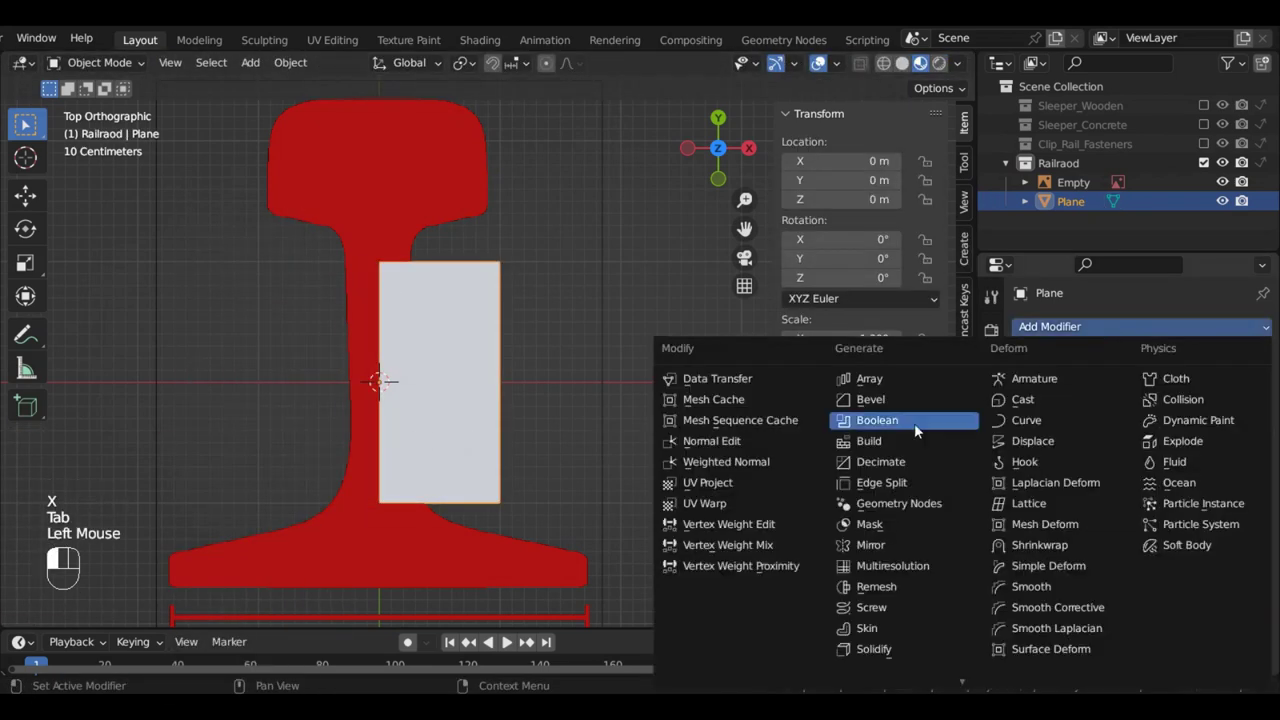
{"action": "left_click", "coordinate": [872, 545]}
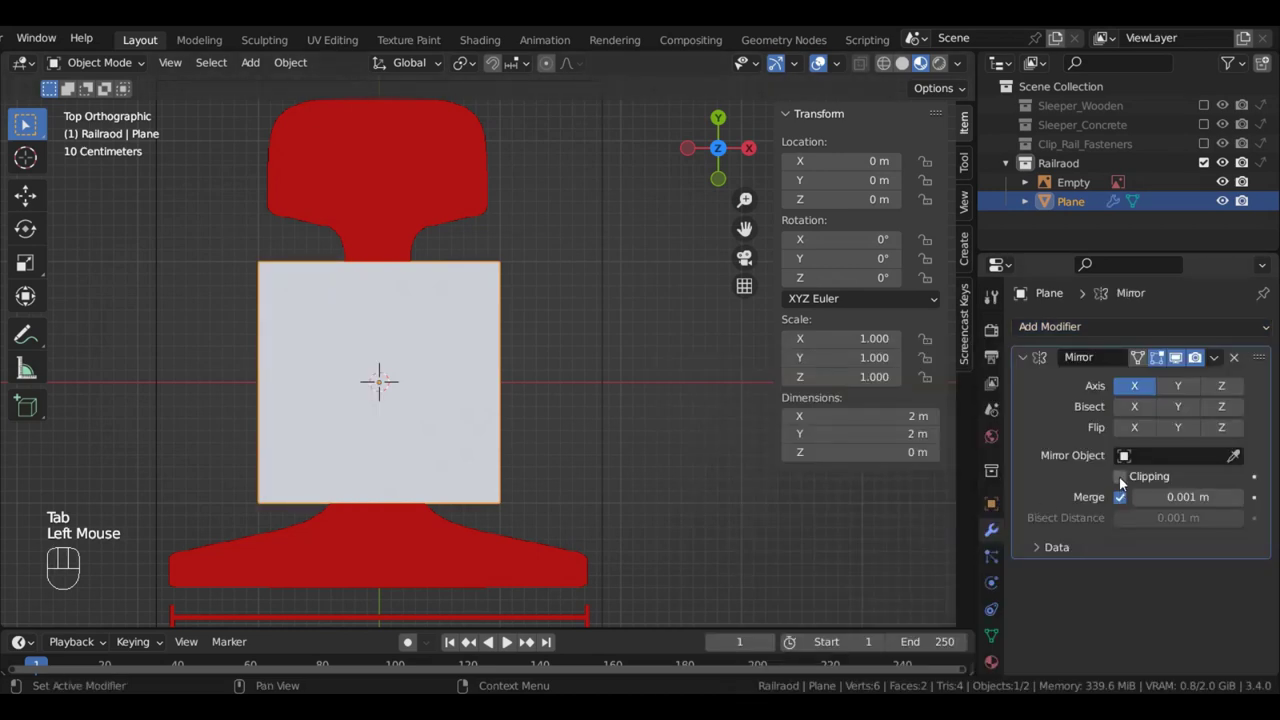
{"action": "left_click", "coordinate": [1119, 478]}
Delete the plane's two upper vertices in Edit Mode, keeping only the mirrored lower edge for tracing the rail profile
{"action": "key", "text": "Tab"}
{"action": "left_click_drag", "start_coordinate": [545, 308], "coordinate": [318, 222]}
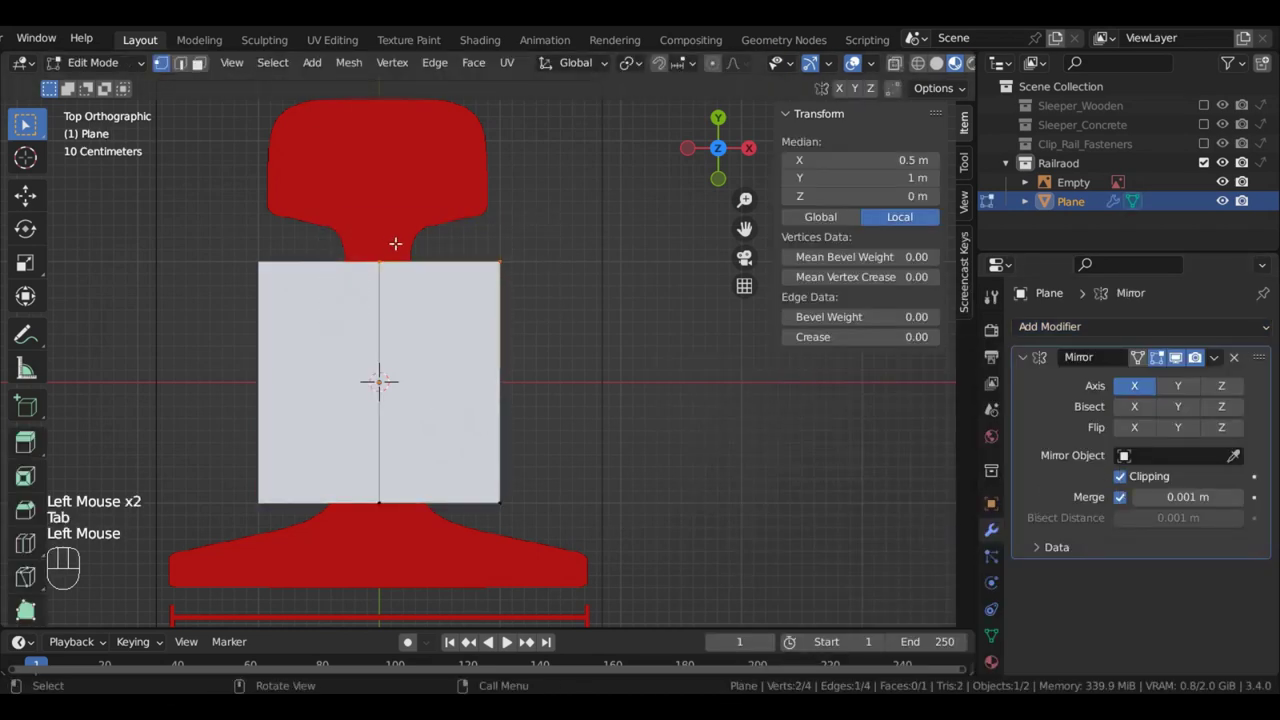
{"action": "key", "text": "x"}
{"action": "left_click", "coordinate": [350, 252]}
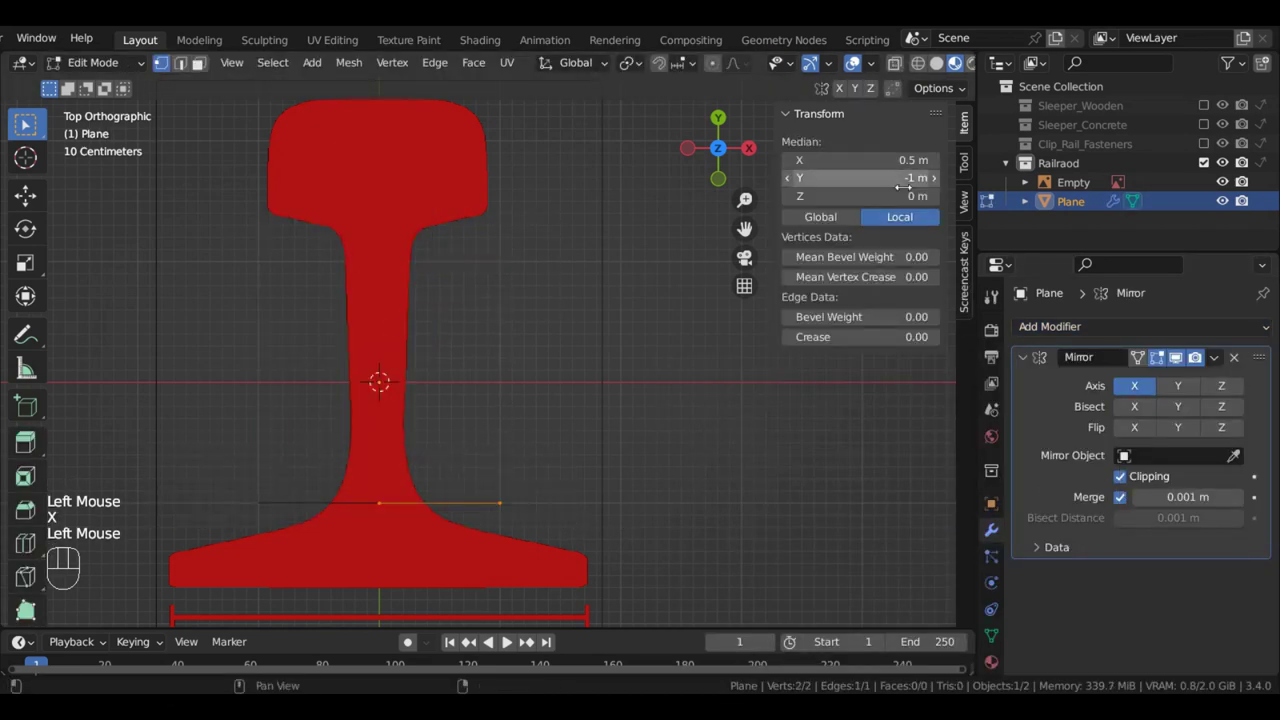
Set the remaining edge's median Y position to 0 m so it lies on the X axis
{"action": "double_click", "coordinate": [905, 178]}
{"action": "type", "text": "0"}
{"action": "key", "text": "Return"}
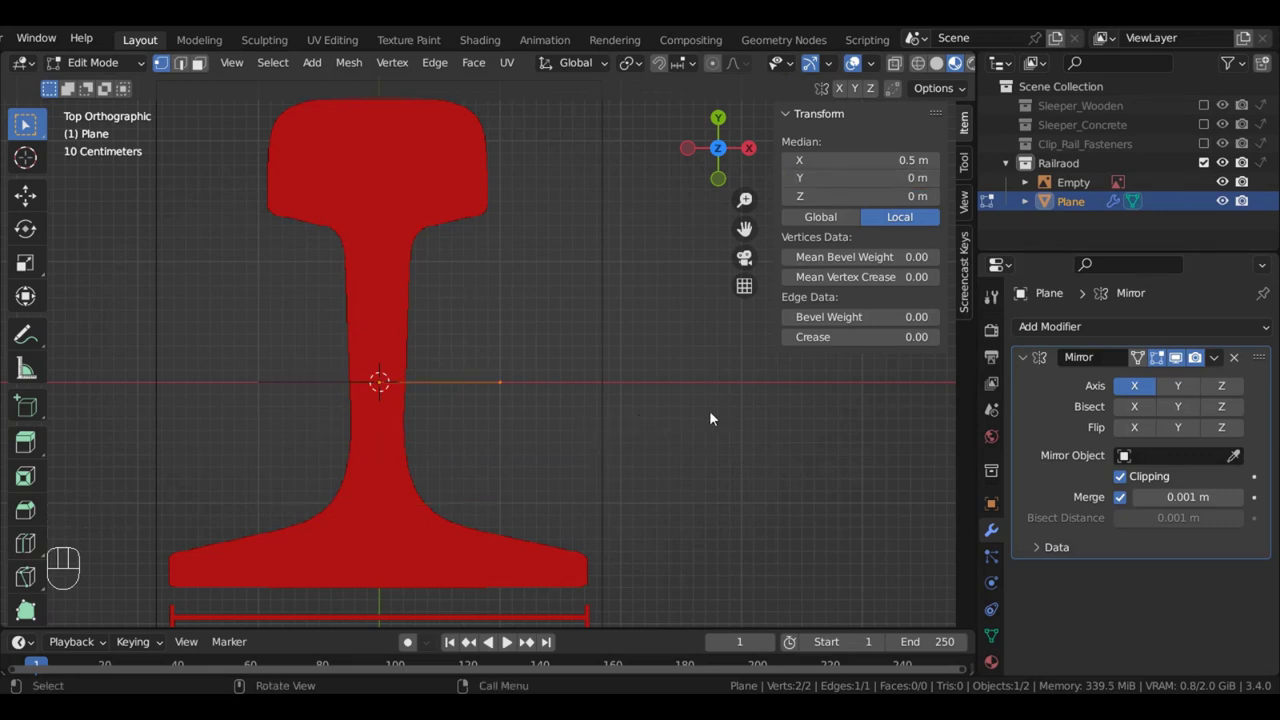
{"action": "left_click", "coordinate": [867, 162]}
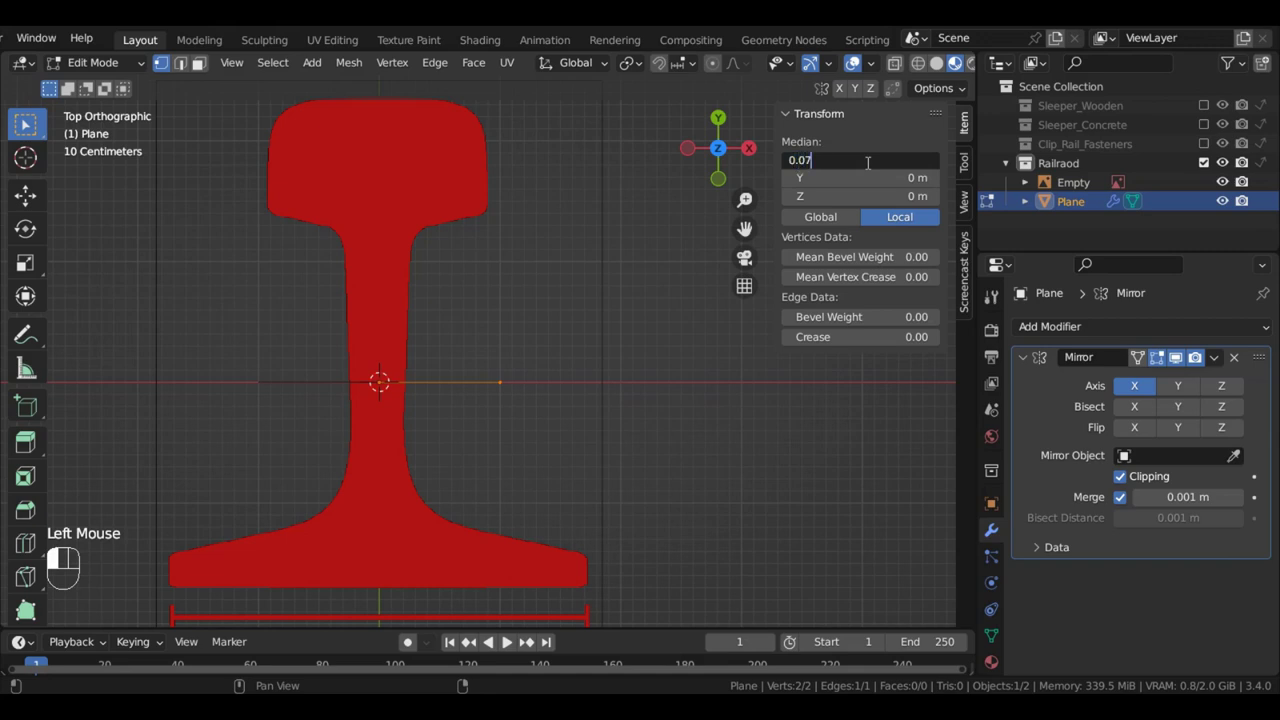
{"action": "type", "text": "0.07"}
{"action": "key", "text": "Return"}
{"action": "key", "text": "ctrl+z"}
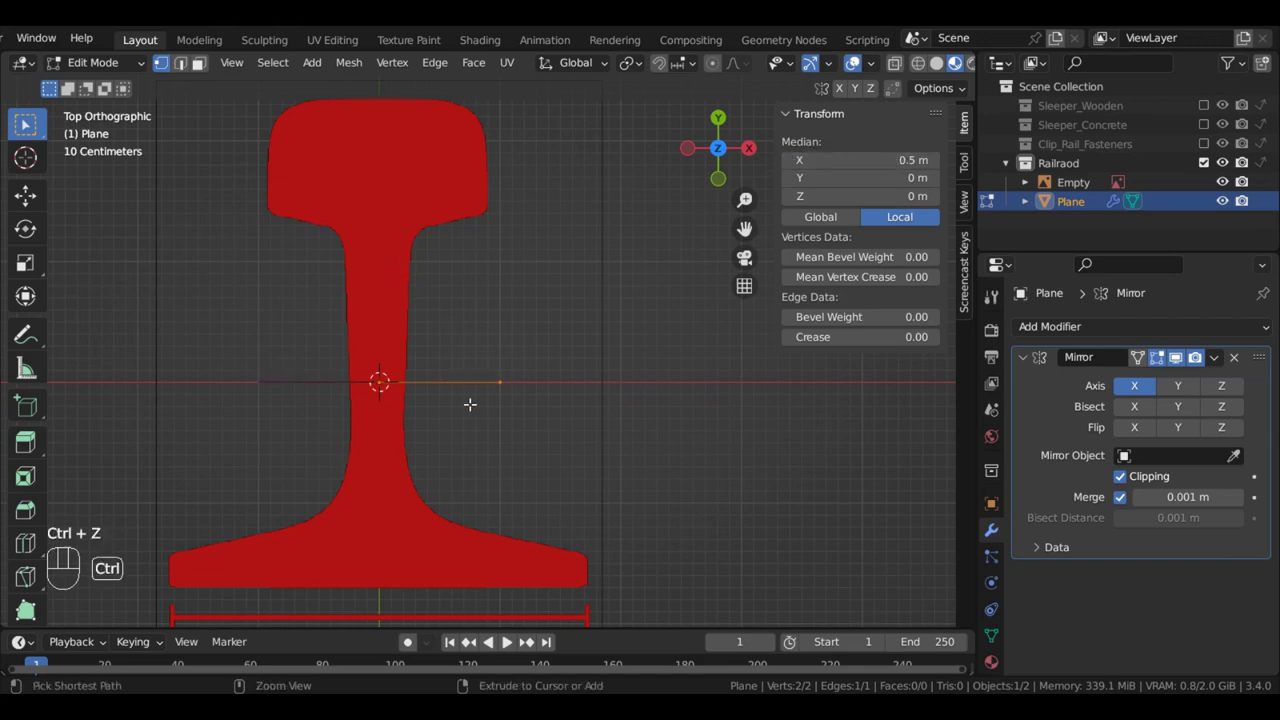
Set the X position of the edge's outer vertex to 0.07 m, half the rail foot's 140 mm width
{"action": "left_click", "coordinate": [500, 382]}
{"action": "double_click", "coordinate": [874, 162]}
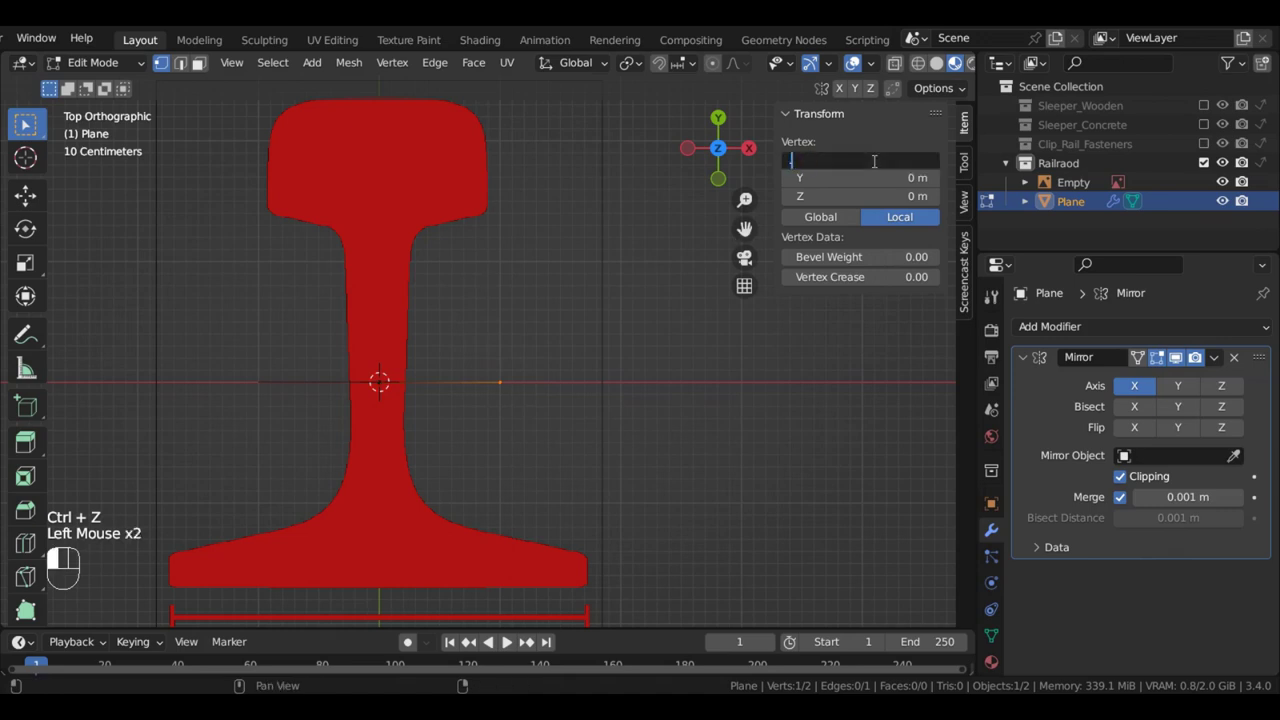
{"action": "key", "text": "Return"}
Leave Edit Mode and scale the rail blueprint image down uniformly until its foot roughly matches the mirrored edge's width
{"action": "key", "text": "Tab"}
{"action": "left_click", "coordinate": [416, 212]}
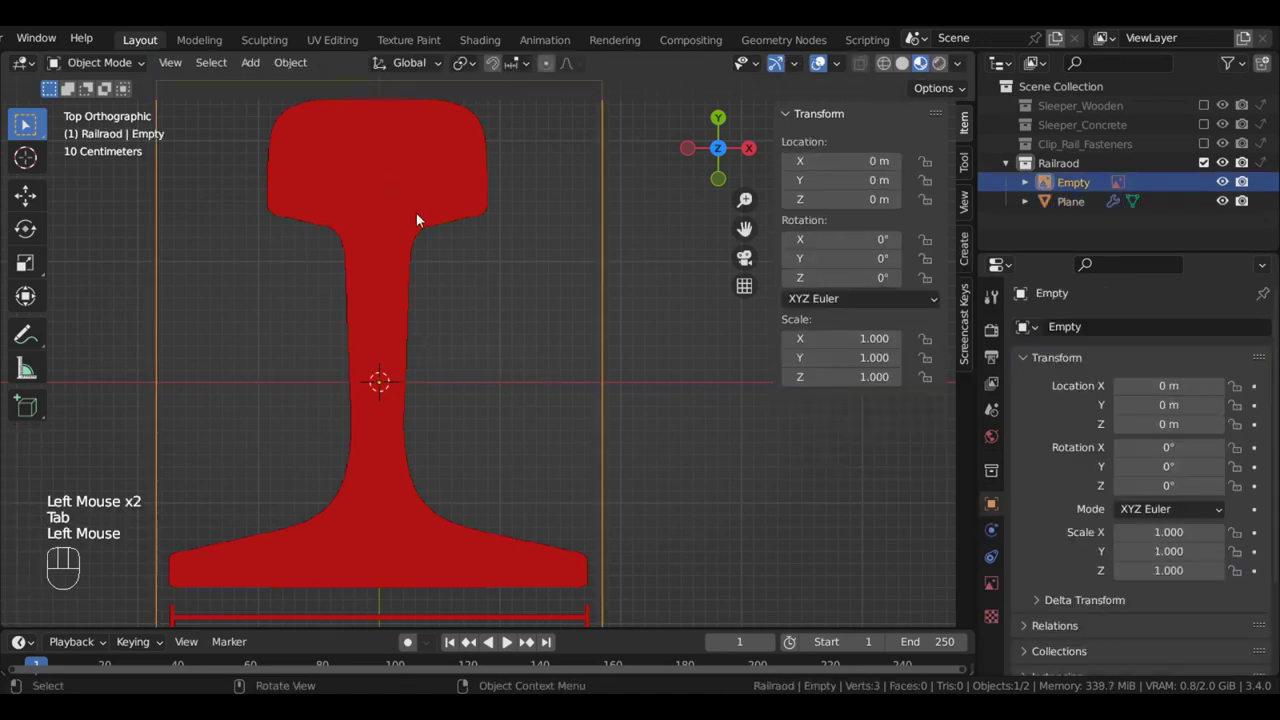
{"action": "scroll", "coordinate": [416, 212], "scroll_direction": "down", "scroll_amount": 2}
{"action": "key", "text": "s"}
{"action": "left_click", "coordinate": [474, 343]}
{"action": "key", "text": "s"}
{"action": "left_click", "coordinate": [440, 370]}
{"action": "key", "text": "s"}
{"action": "left_click", "coordinate": [560, 325]}
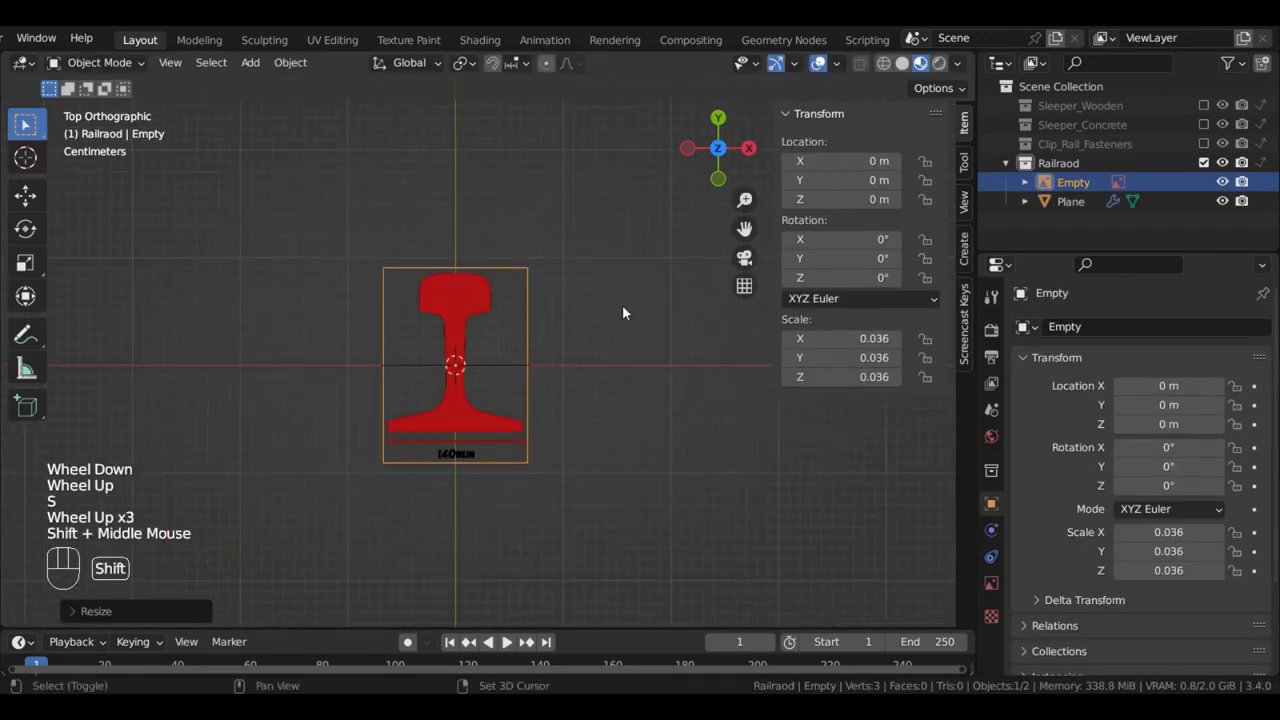
{"action": "key", "text": "s"}
{"action": "left_click", "coordinate": [676, 412]}
Move the blueprint along Y to about 0.069 m so the rail foot rests on the edge, and refine its scale to about 0.040
{"action": "key", "text": "g"}
{"action": "key", "text": "y"}
{"action": "left_click", "coordinate": [672, 273]}
{"action": "scroll", "coordinate": [640, 345], "scroll_direction": "up", "scroll_amount": 1}
{"action": "key", "text": "s"}
{"action": "left_click", "coordinate": [622, 416]}
{"action": "key", "text": "f"}
{"action": "key", "text": "g"}
{"action": "key", "text": "y"}
{"action": "left_click", "coordinate": [577, 399]}
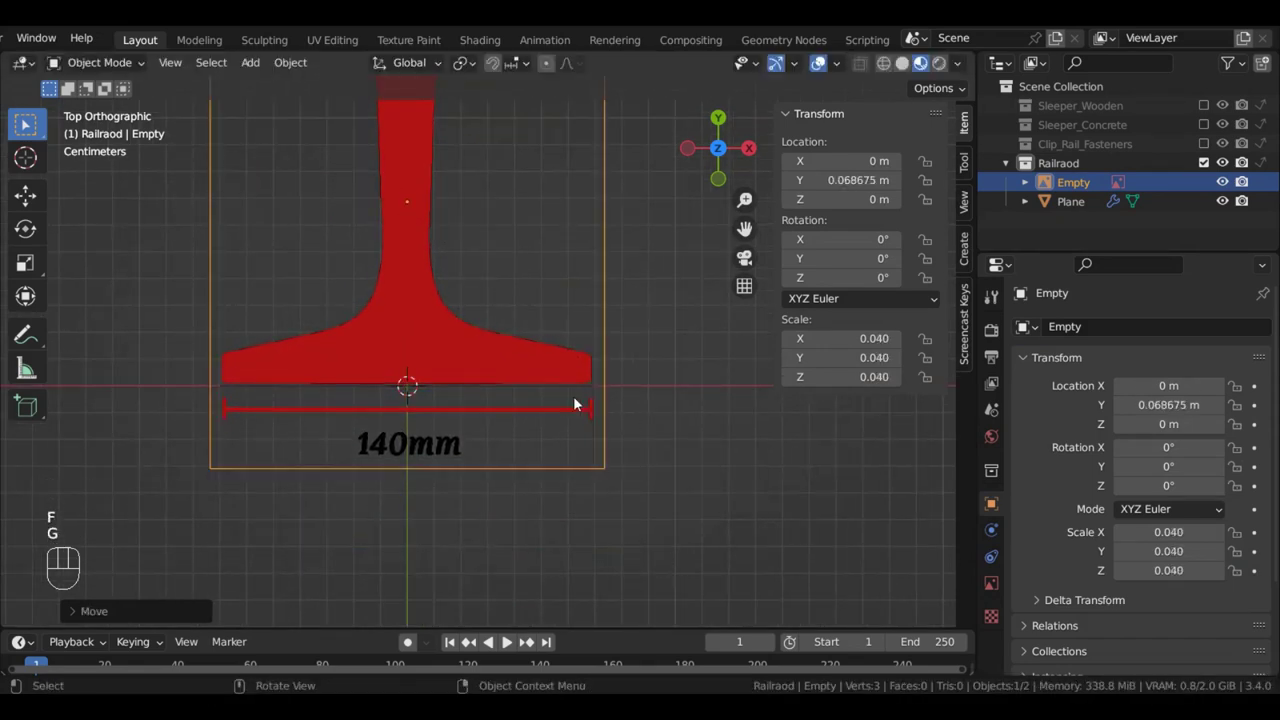
{"action": "key", "text": "g"}
{"action": "key", "text": "y"}
{"action": "left_click", "coordinate": [580, 401]}
Extrude the plane's outer vertex straight up the side of the rail foot and along the foot's sloping upper edge
{"action": "key", "text": "Tab"}
{"action": "scroll", "coordinate": [586, 400], "scroll_direction": "up", "scroll_amount": 2}
{"action": "middle_click_drag", "start_coordinate": [586, 400], "coordinate": [553, 453], "text": "shift"}
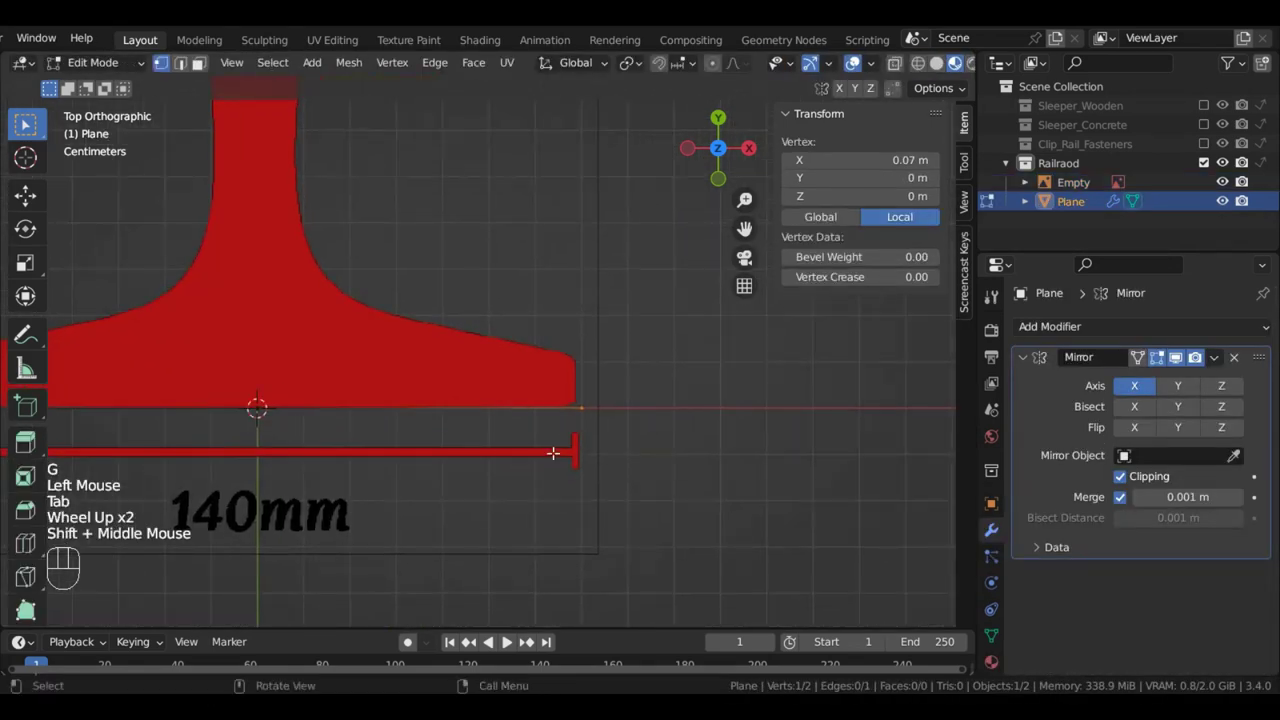
{"action": "key", "text": "e"}
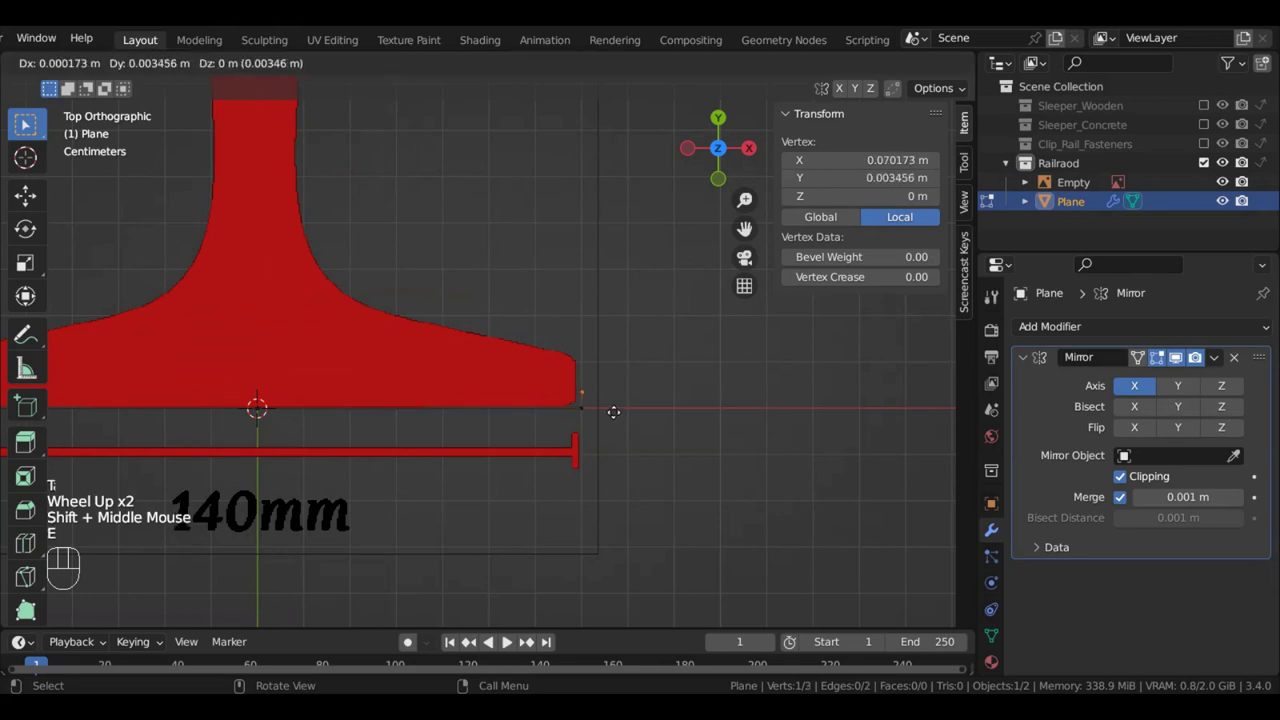
{"action": "key", "text": "y"}
{"action": "left_click", "coordinate": [609, 377]}
{"action": "scroll", "coordinate": [609, 377], "scroll_direction": "down", "scroll_amount": 1}
{"action": "middle_click_drag", "start_coordinate": [609, 377], "coordinate": [644, 443], "text": "shift"}
{"action": "key", "text": "e"}
{"action": "left_click", "coordinate": [448, 436]}
Continue extruding vertices around the fillet, up the web and around the rail head, ending on the centre line at its top
{"action": "scroll", "coordinate": [448, 436], "scroll_direction": "down", "scroll_amount": 2}
{"action": "middle_click_drag", "start_coordinate": [448, 436], "coordinate": [490, 482], "text": "shift"}
{"action": "key", "text": "e"}
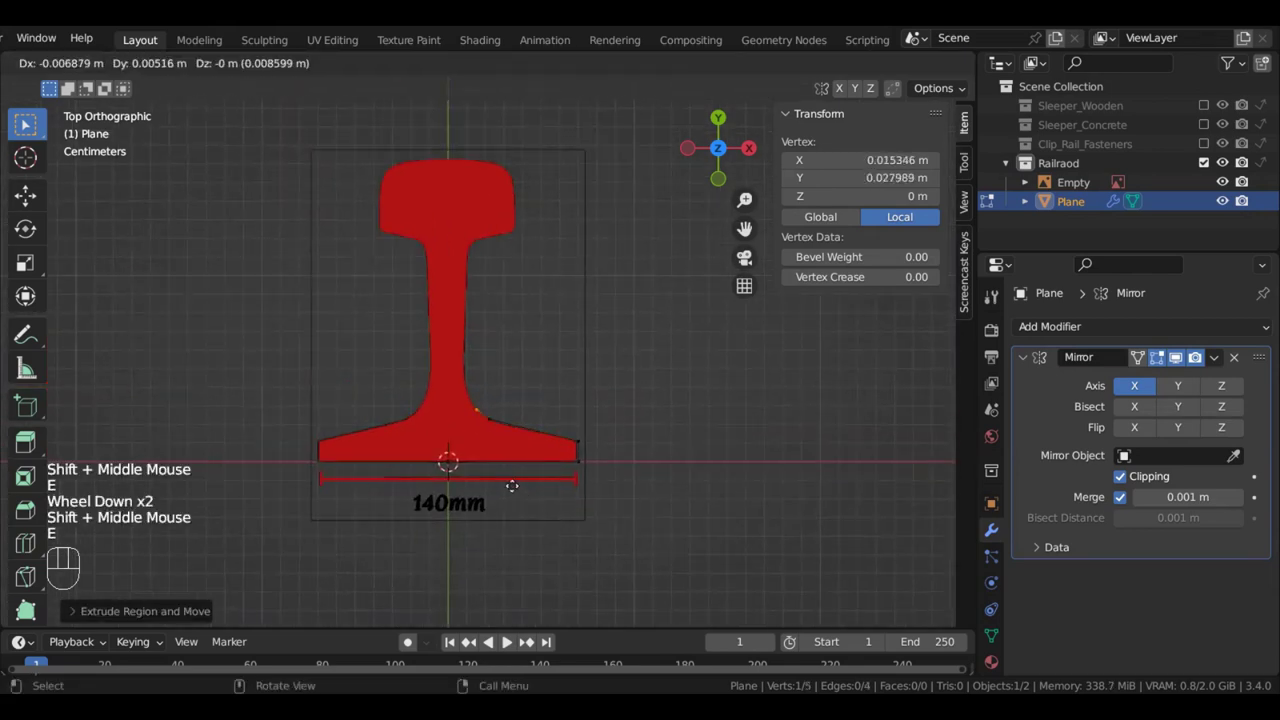
{"action": "left_click", "coordinate": [502, 475]}
{"action": "key", "text": "e"}
{"action": "left_click", "coordinate": [495, 305]}
{"action": "key", "text": "e"}
{"action": "left_click", "coordinate": [522, 216]}
{"action": "key", "text": "e"}
{"action": "left_click", "coordinate": [466, 217]}
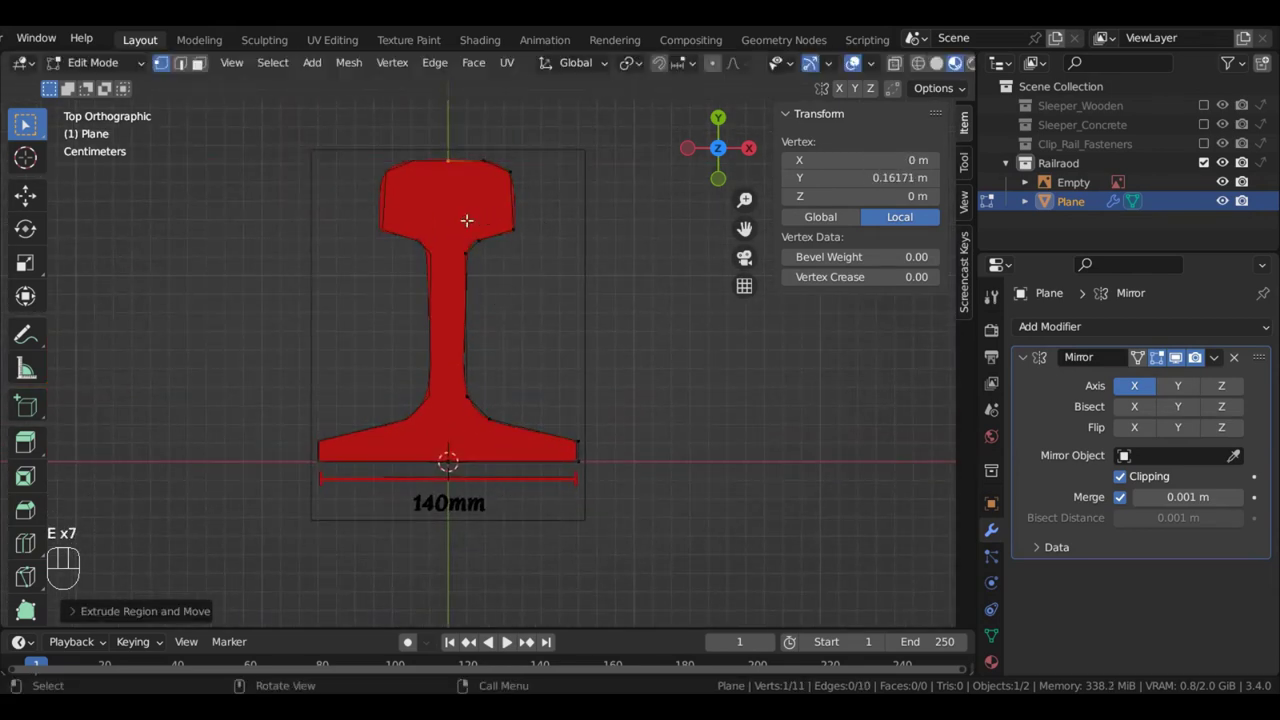
Leave Edit Mode, hide the blueprint image and select the traced rail outline
{"action": "key", "text": "Tab"}
{"action": "left_click", "coordinate": [574, 191]}
{"action": "key", "text": "h"}
{"action": "left_click", "coordinate": [536, 397]}
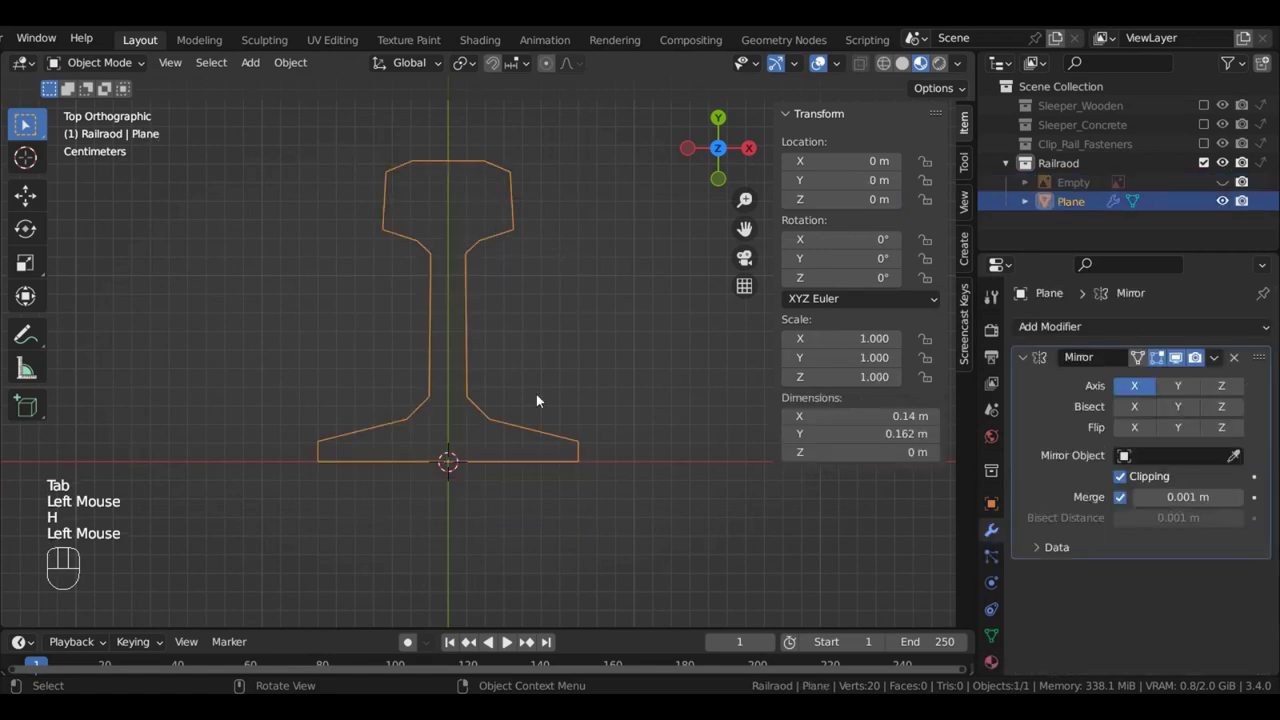
Convert the mirrored rail outline from a mesh to a curve
{"action": "scroll", "coordinate": [433, 180], "scroll_direction": "down", "scroll_amount": 2}
{"action": "left_click", "coordinate": [288, 63]}
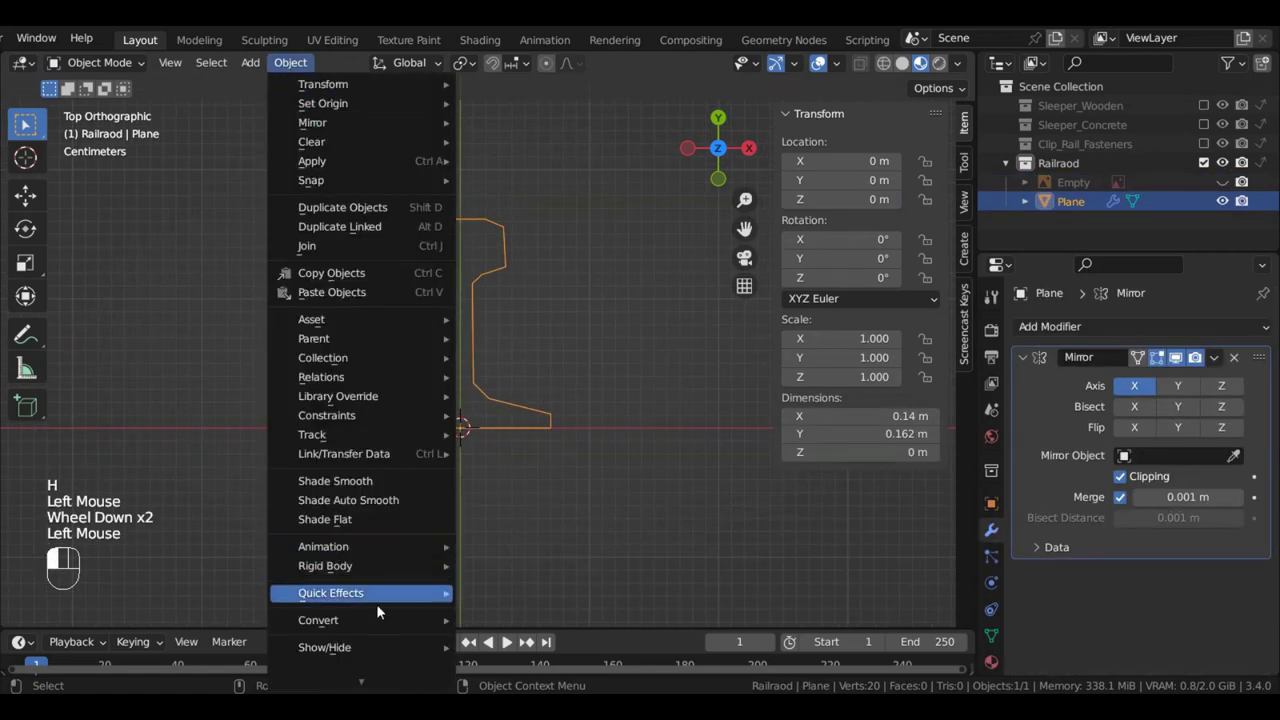
{"action": "mouse_move", "coordinate": [400, 620]}
{"action": "left_click", "coordinate": [507, 563]}
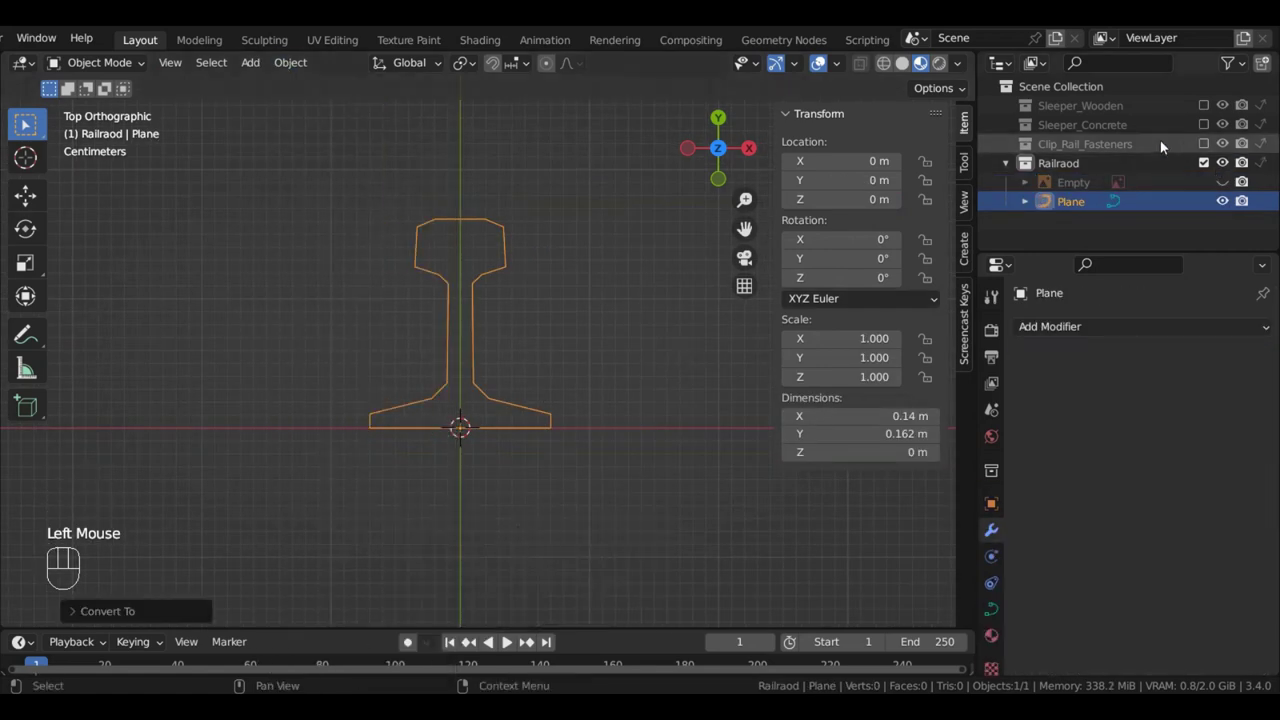
Rename the rail profile curve as Railroad, copying the name of its collection
{"action": "double_click", "coordinate": [1055, 163]}
{"action": "key", "text": "ctrl+c"}
{"action": "key", "text": "Return"}
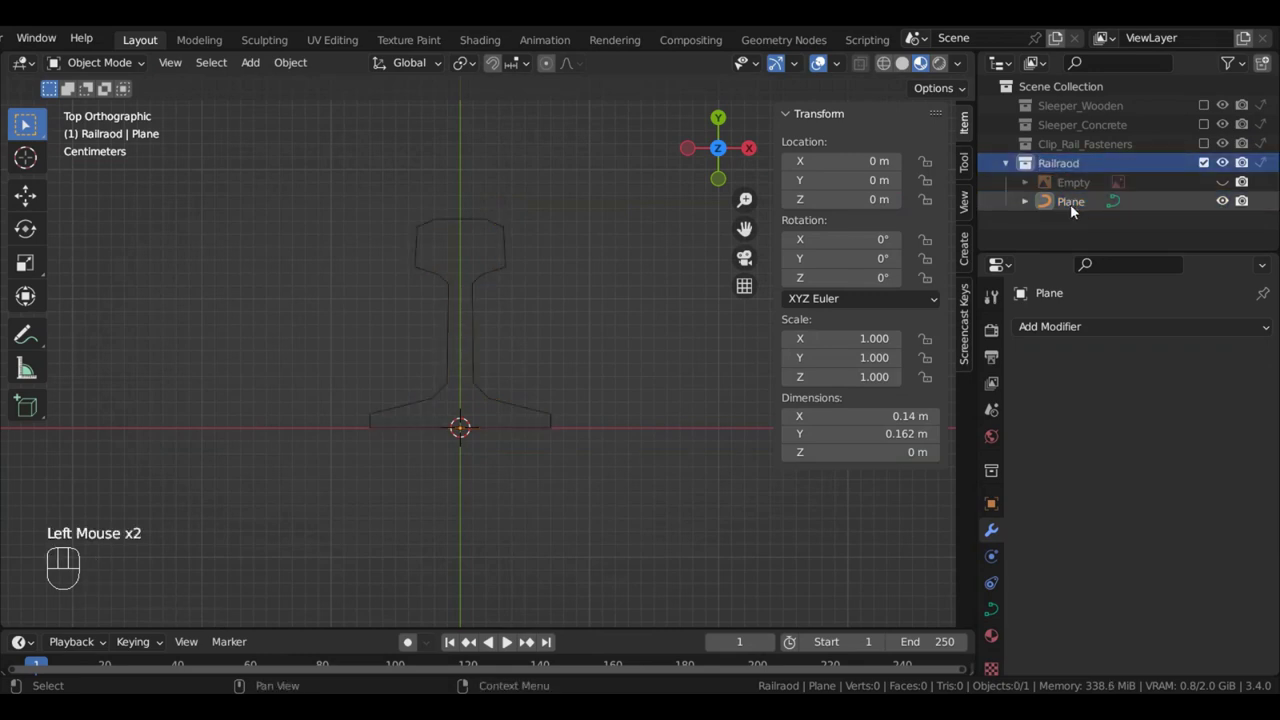
{"action": "double_click", "coordinate": [1084, 200]}
{"action": "key", "text": "ctrl+v"}
{"action": "key", "text": "Return"}
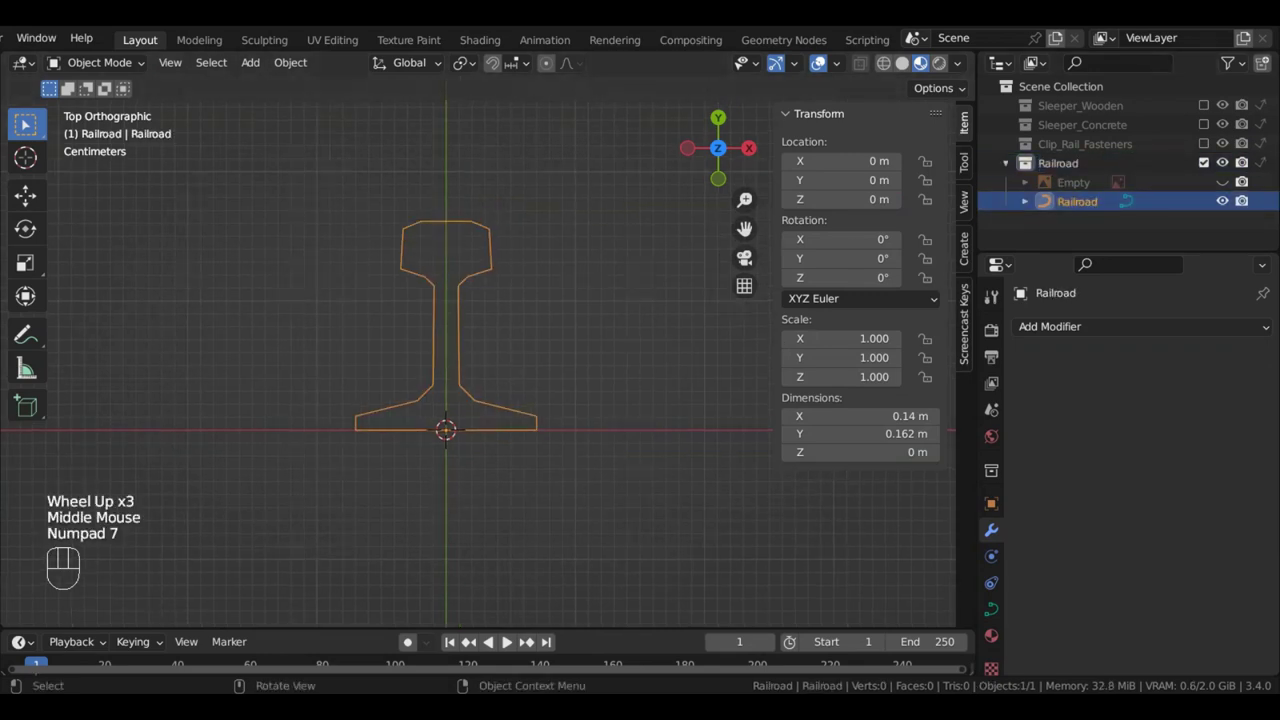
Exclude the Railroad collection from the view layer and create a new collection named Ballast in the Scene Collection
{"action": "left_click", "coordinate": [1203, 162]}
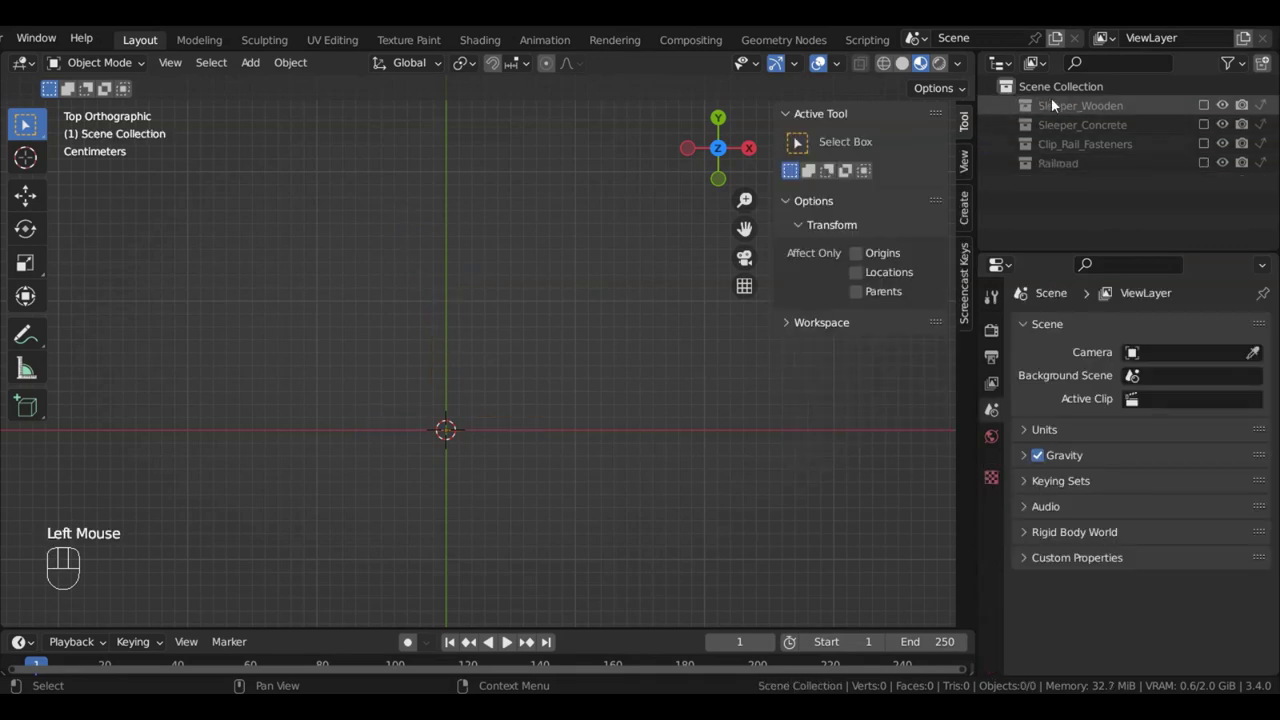
{"action": "left_click", "coordinate": [1043, 86]}
{"action": "right_click", "coordinate": [995, 88]}
{"action": "left_click", "coordinate": [994, 93]}
{"action": "double_click", "coordinate": [1068, 181]}
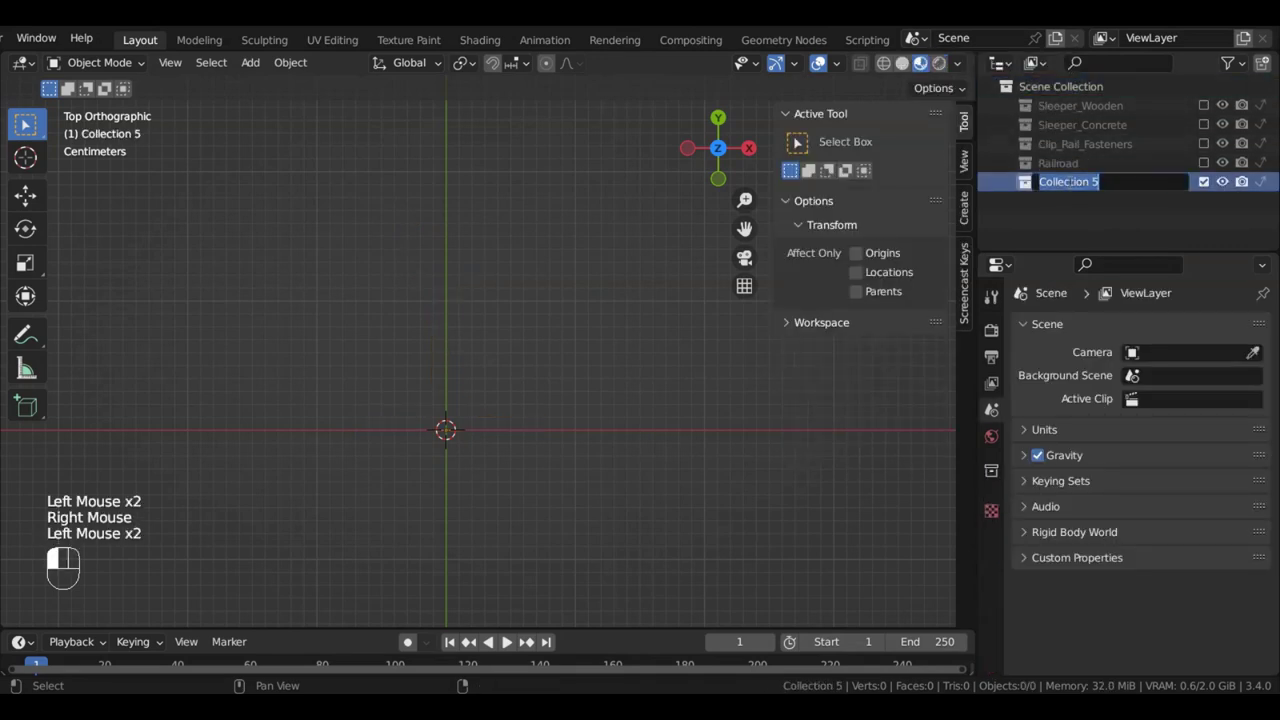
{"action": "type", "text": "Ballast"}
{"action": "key", "text": "Return"}
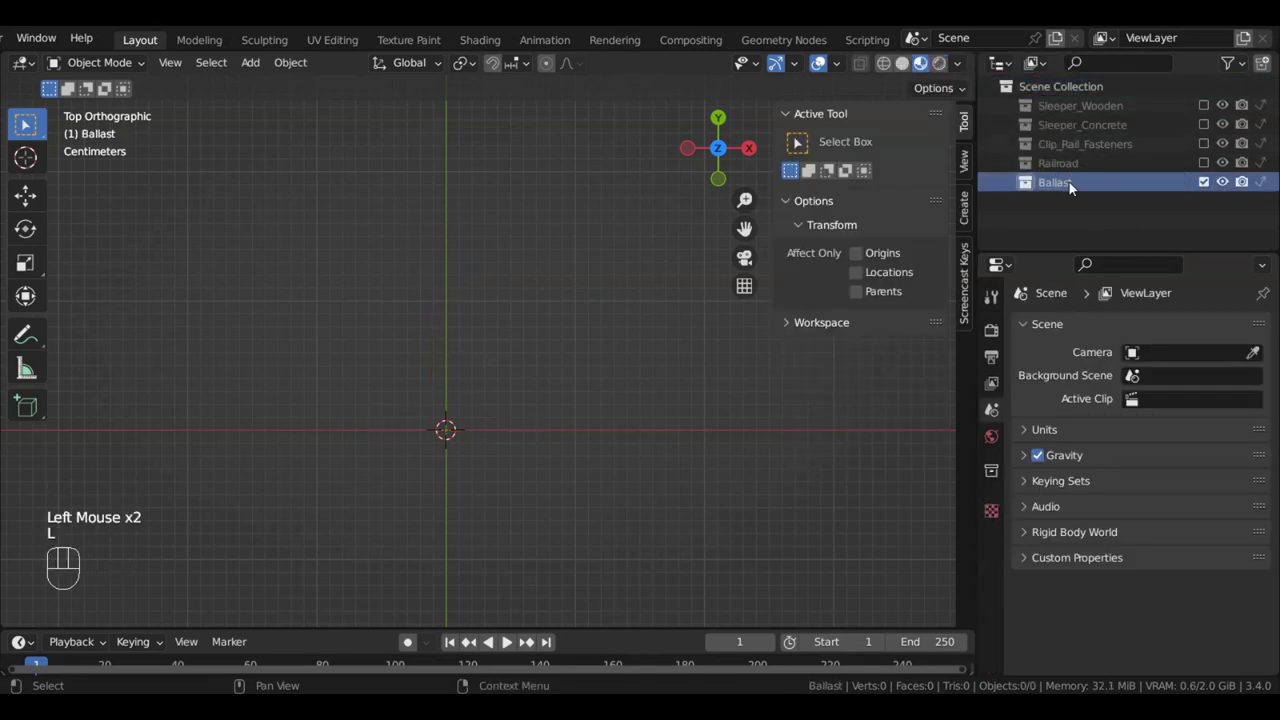
Add a plane to the Ballast collection and split it vertically down the middle with a loop cut
{"action": "key", "text": "shift+a"}
{"action": "mouse_move", "coordinate": [430, 309]}
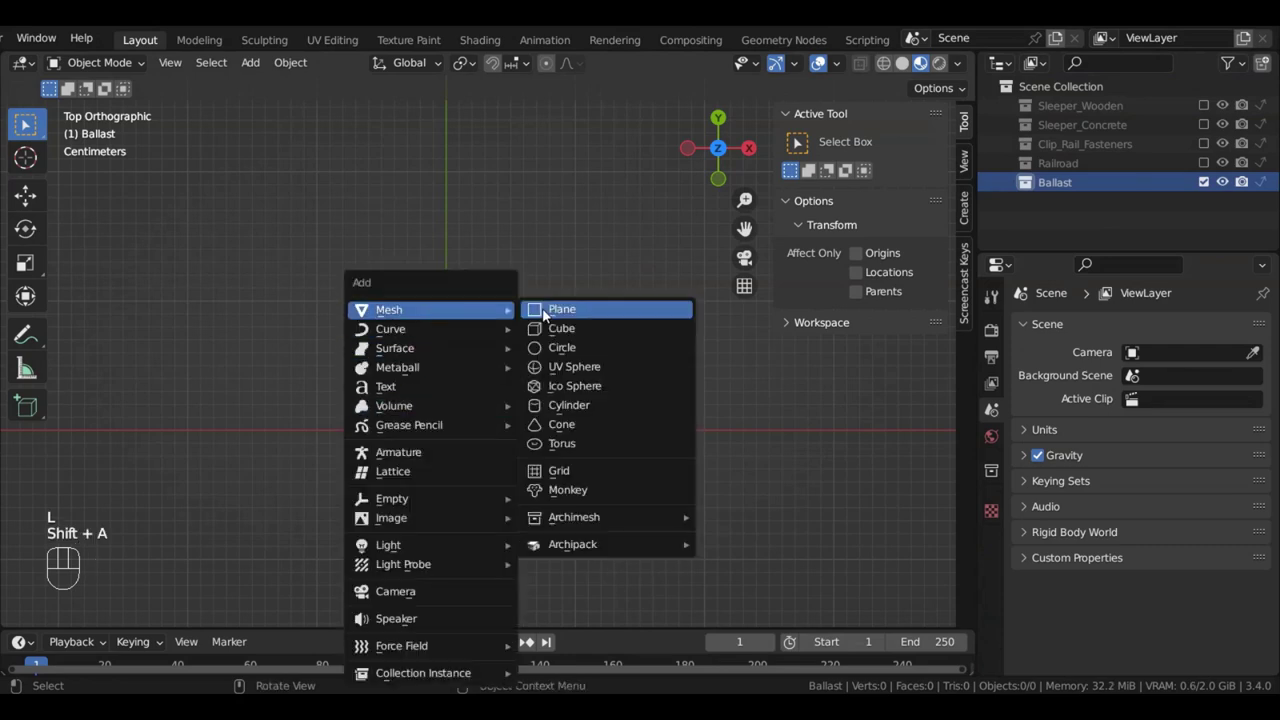
{"action": "left_click", "coordinate": [560, 312]}
{"action": "scroll", "coordinate": [498, 356], "scroll_direction": "down", "scroll_amount": 5}
{"action": "key", "text": "Tab"}
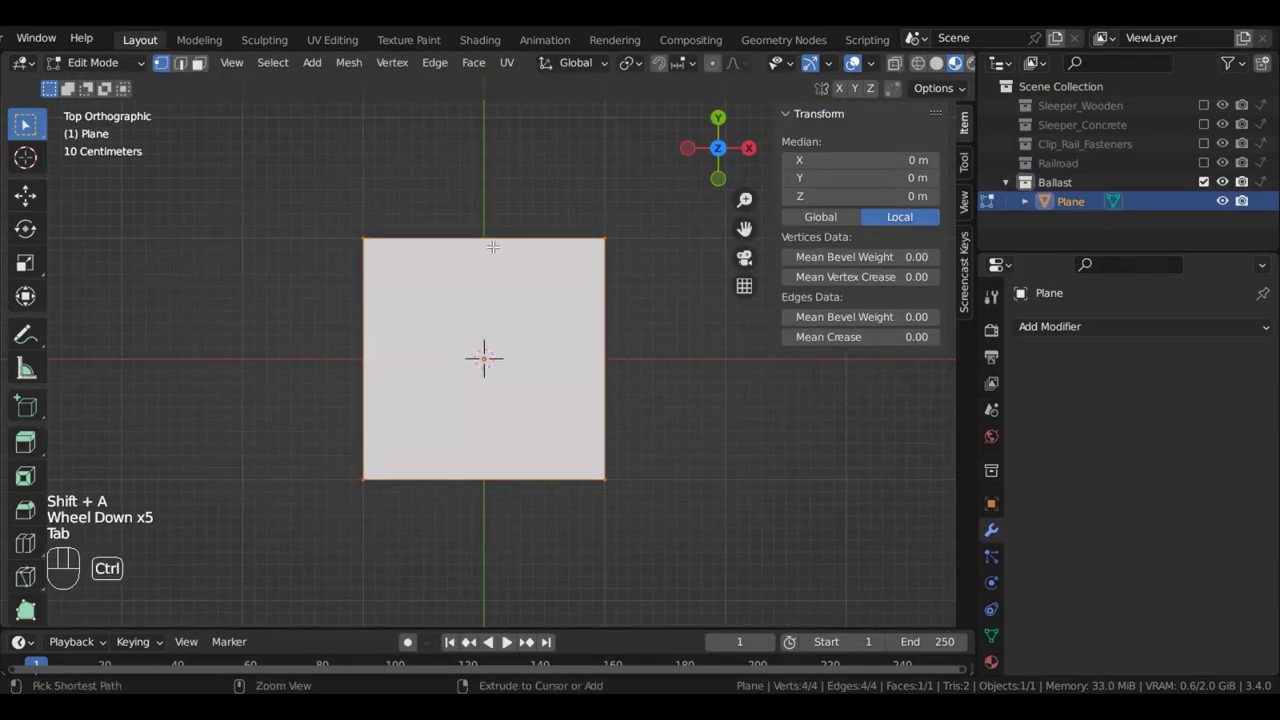
{"action": "key", "text": "ctrl+r"}
{"action": "left_click", "coordinate": [493, 235]}
Delete the plane's outer vertices on the negative X side and add a Mirror modifier on the X axis with Clipping enabled
{"action": "left_click_drag", "start_coordinate": [289, 186], "coordinate": [378, 530]}
{"action": "key", "text": "x"}
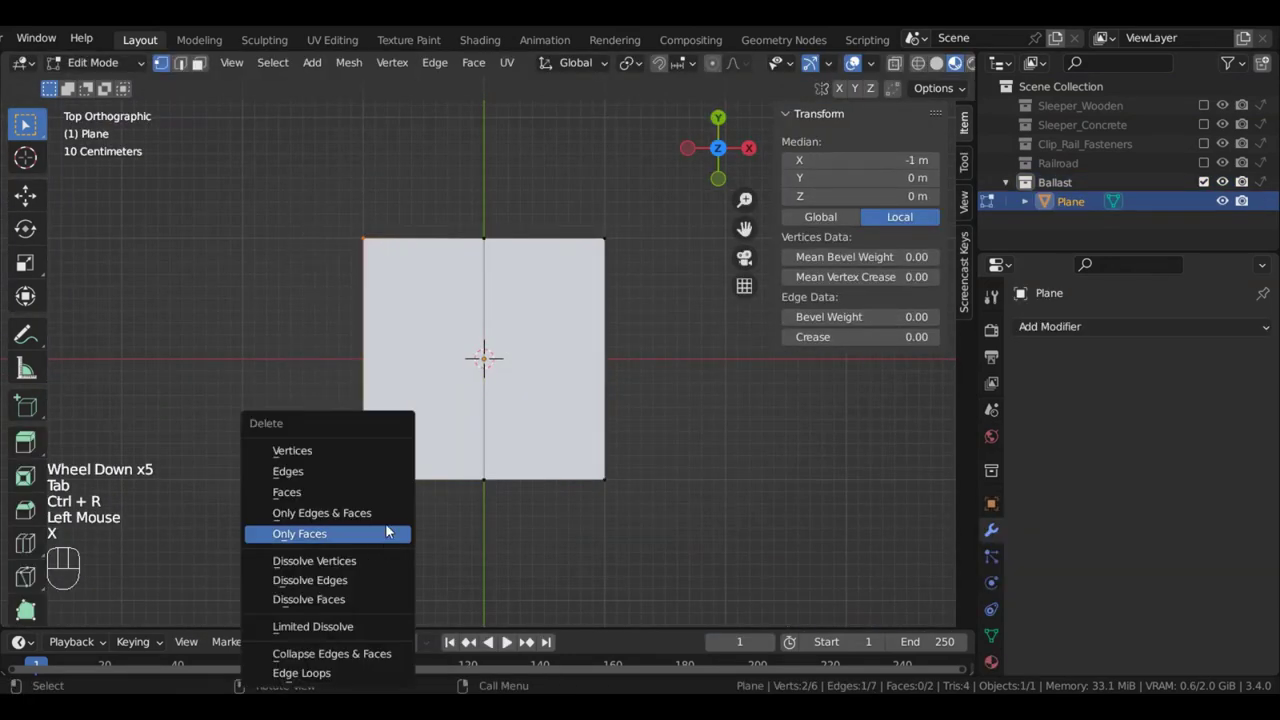
{"action": "left_click", "coordinate": [346, 450]}
{"action": "left_click", "coordinate": [1114, 327]}
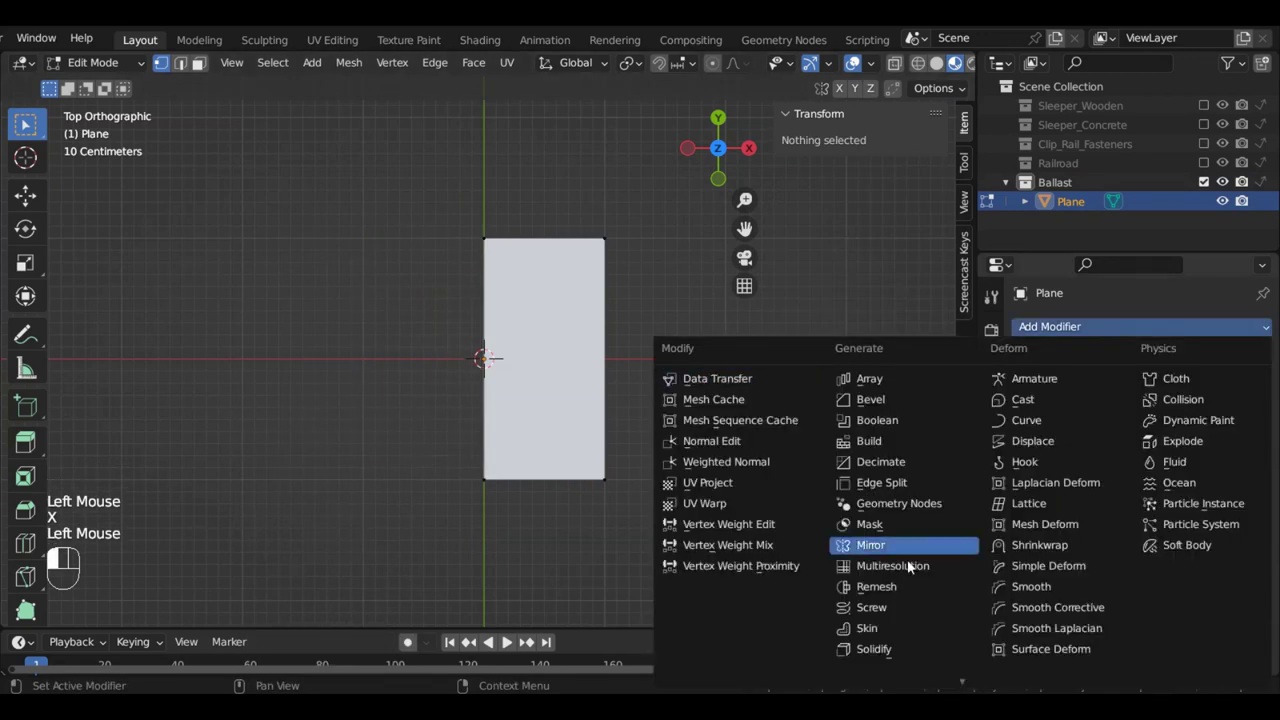
{"action": "left_click", "coordinate": [870, 545]}
{"action": "left_click", "coordinate": [1120, 477]}
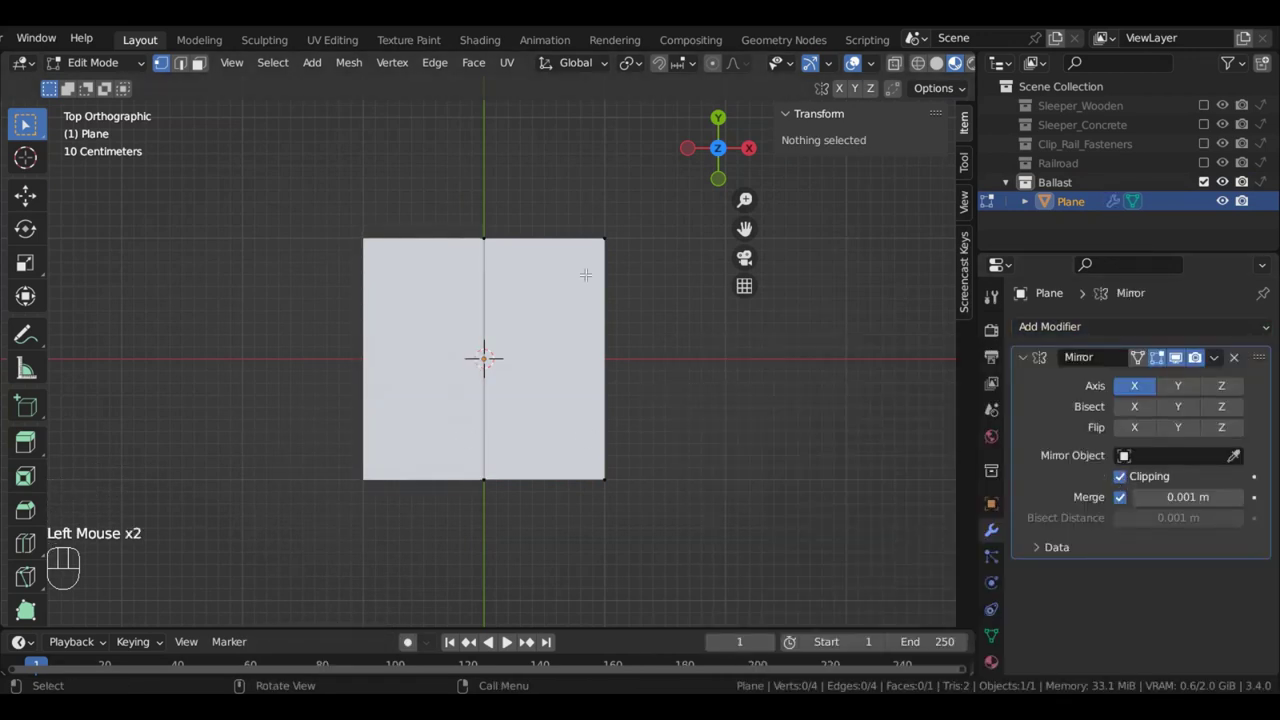
Delete the half plane's upper vertices and set the remaining lower edge's median Y position to 0 m
{"action": "left_click_drag", "start_coordinate": [664, 272], "coordinate": [329, 151]}
{"action": "key", "text": "x"}
{"action": "left_click", "coordinate": [334, 209]}
{"action": "left_click_drag", "start_coordinate": [243, 378], "coordinate": [642, 588]}
{"action": "double_click", "coordinate": [888, 179]}
{"action": "type", "text": "0"}
{"action": "key", "text": "Return"}
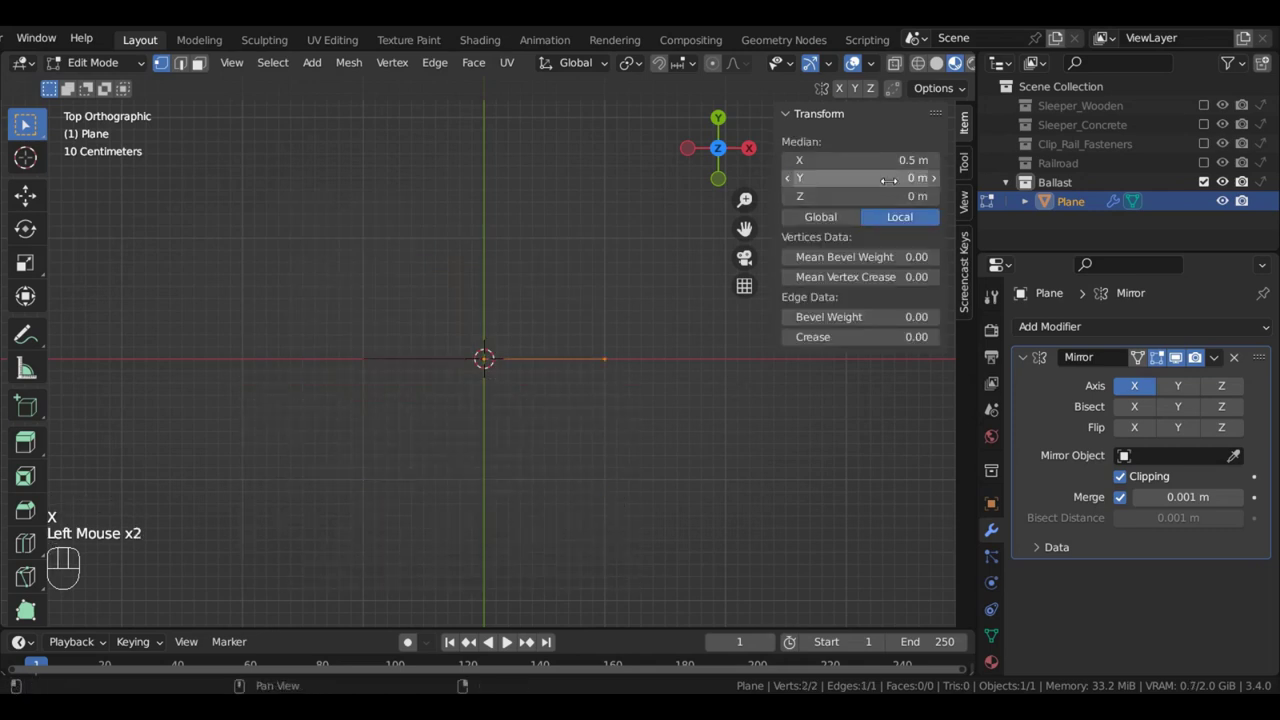
Set the X position of the ballast edge's outer vertex to 1.28 m
{"action": "scroll", "coordinate": [640, 338], "scroll_direction": "up", "scroll_amount": 1}
{"action": "left_click", "coordinate": [627, 356]}
{"action": "middle_click_drag", "start_coordinate": [597, 331], "coordinate": [503, 349], "text": "shift"}
{"action": "scroll", "coordinate": [503, 349], "scroll_direction": "up", "scroll_amount": 2}
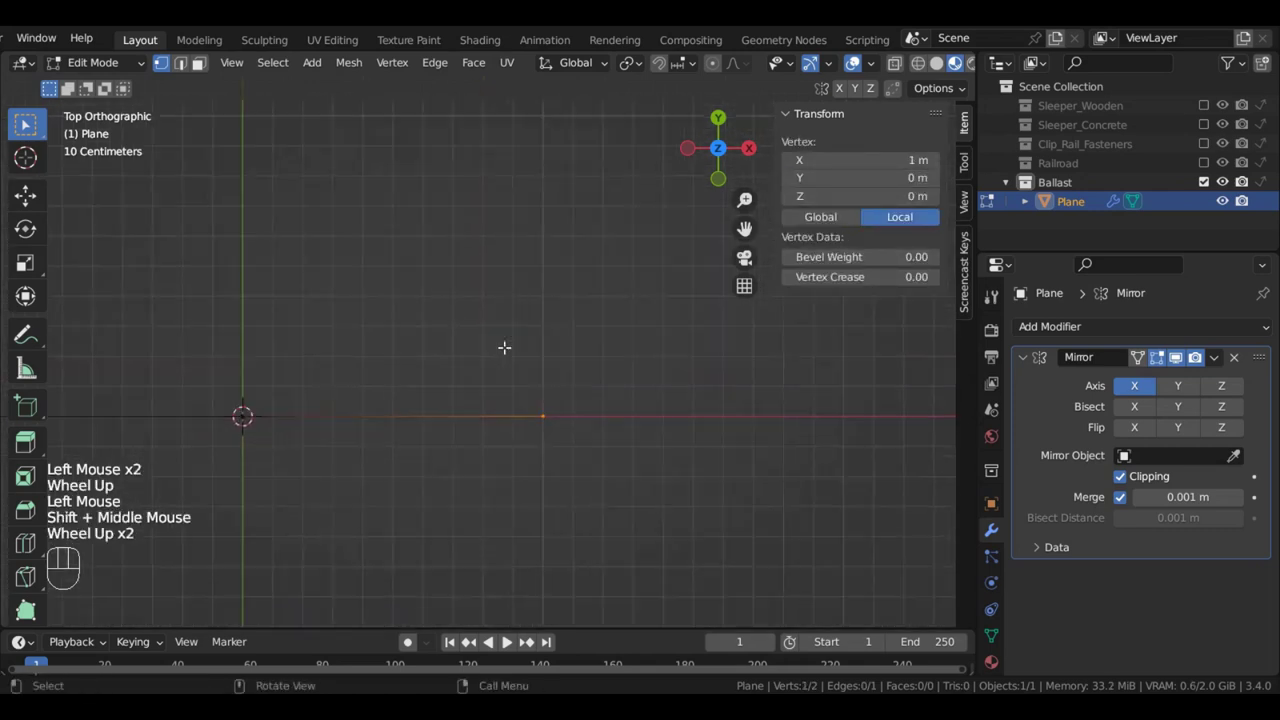
{"action": "left_click", "coordinate": [881, 161]}
{"action": "type", "text": "1.28"}
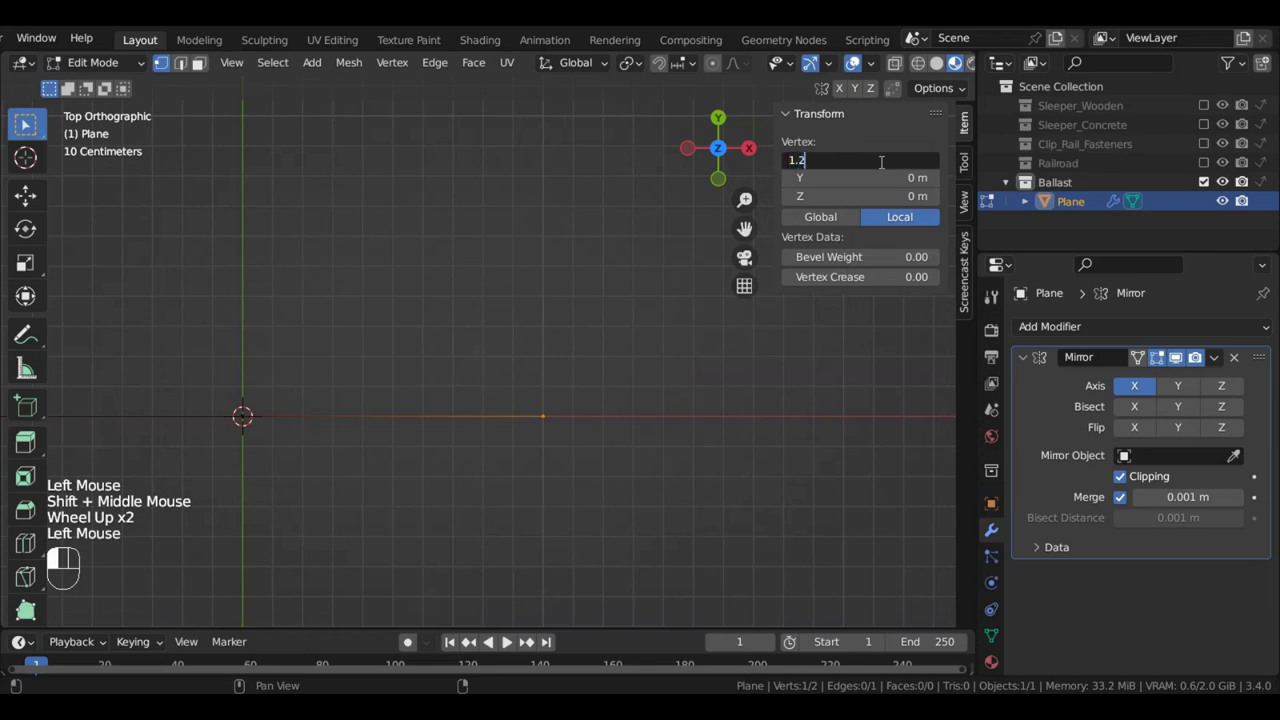
{"action": "key", "text": "Return"}
Extrude the outer vertex to a shoulder at about X 1.46 m, Y -0.06 m, and down a slope to about X 2.16 m, Y -0.50 m
{"action": "scroll", "coordinate": [580, 425], "scroll_direction": "down", "scroll_amount": 3}
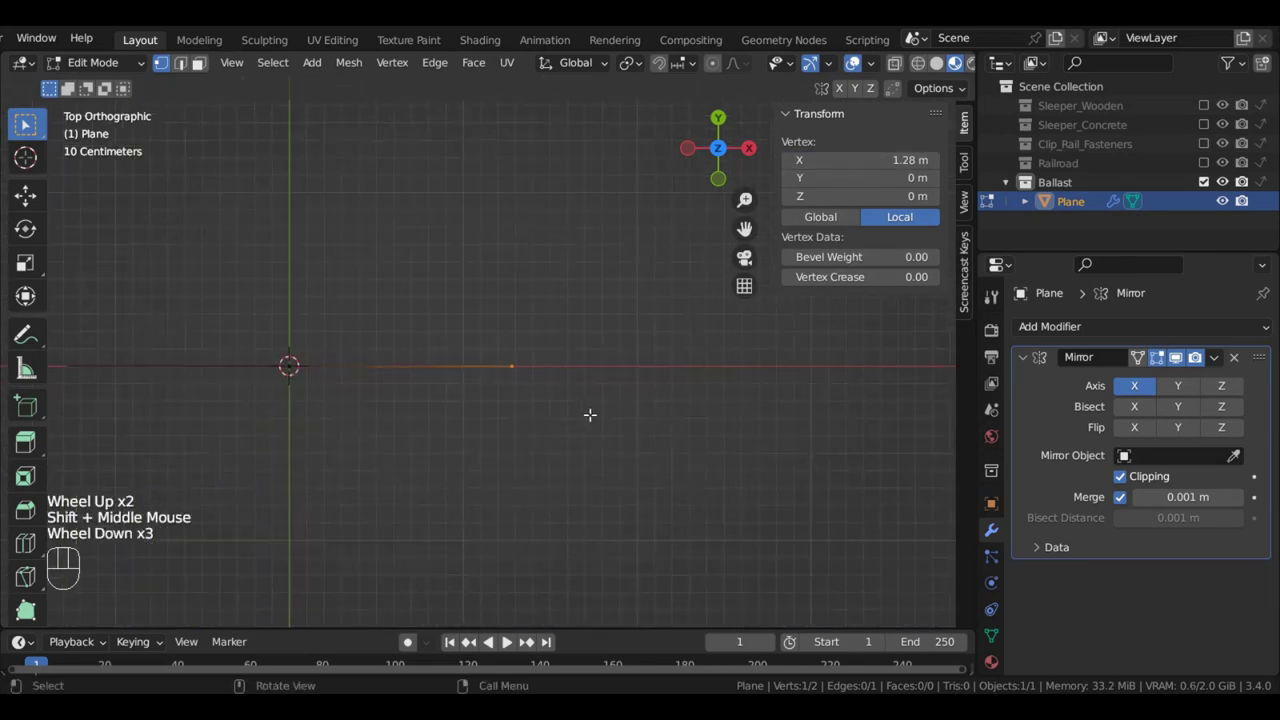
{"action": "key", "text": "e"}
{"action": "left_click", "coordinate": [620, 427]}
{"action": "scroll", "coordinate": [620, 428], "scroll_direction": "down", "scroll_amount": 2}
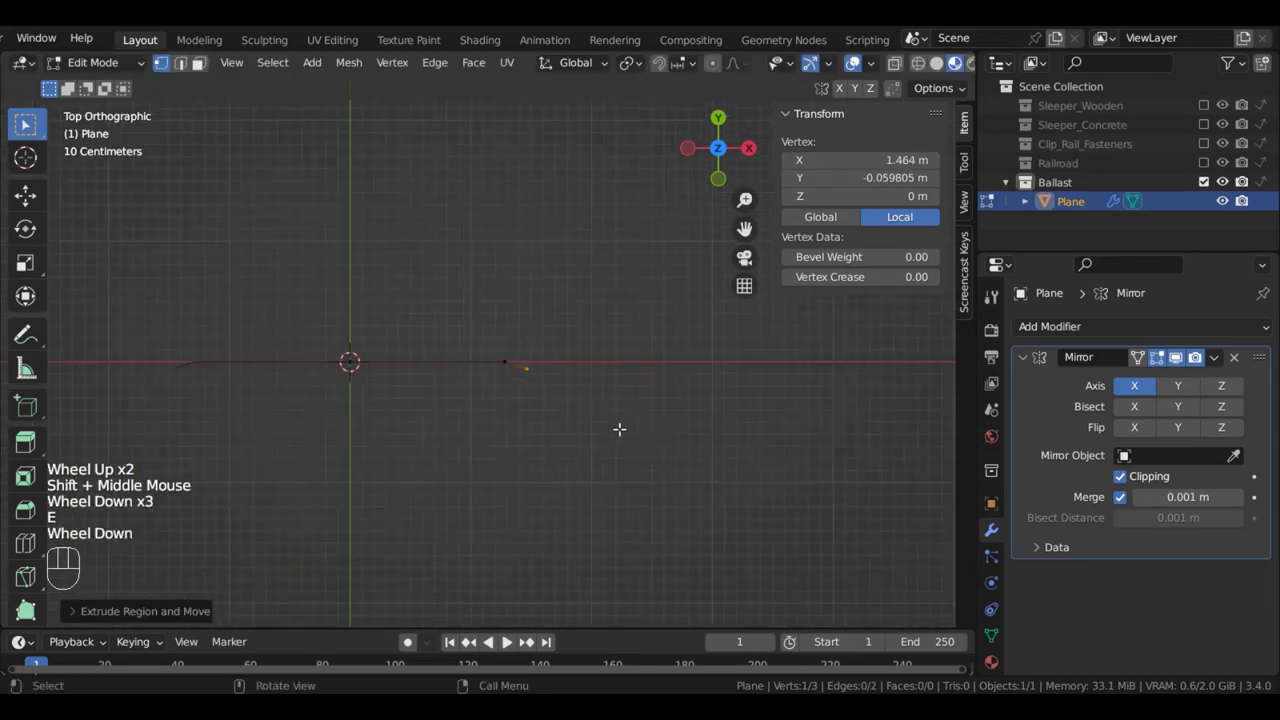
{"action": "key", "text": "e"}
{"action": "left_click", "coordinate": [689, 474]}
Set the Y position of the ballast slope's end vertex to -0.45 m
{"action": "left_click", "coordinate": [872, 178]}
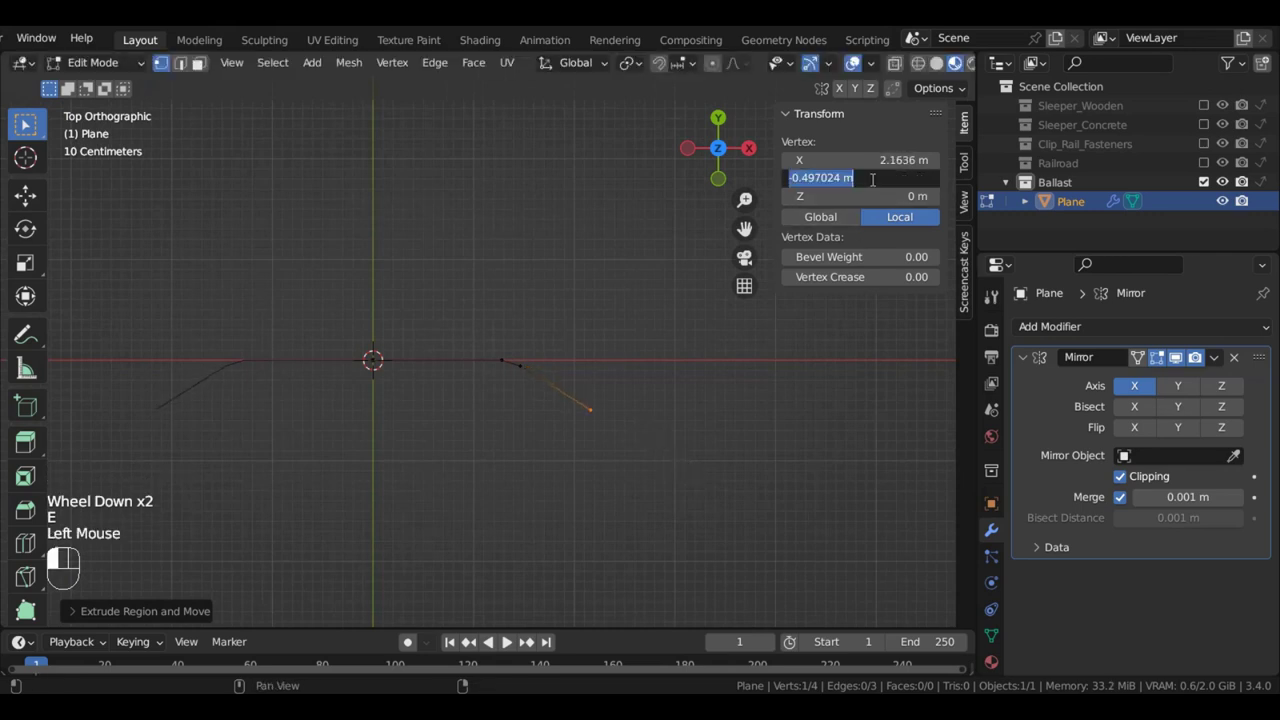
{"action": "type", "text": "-0"}
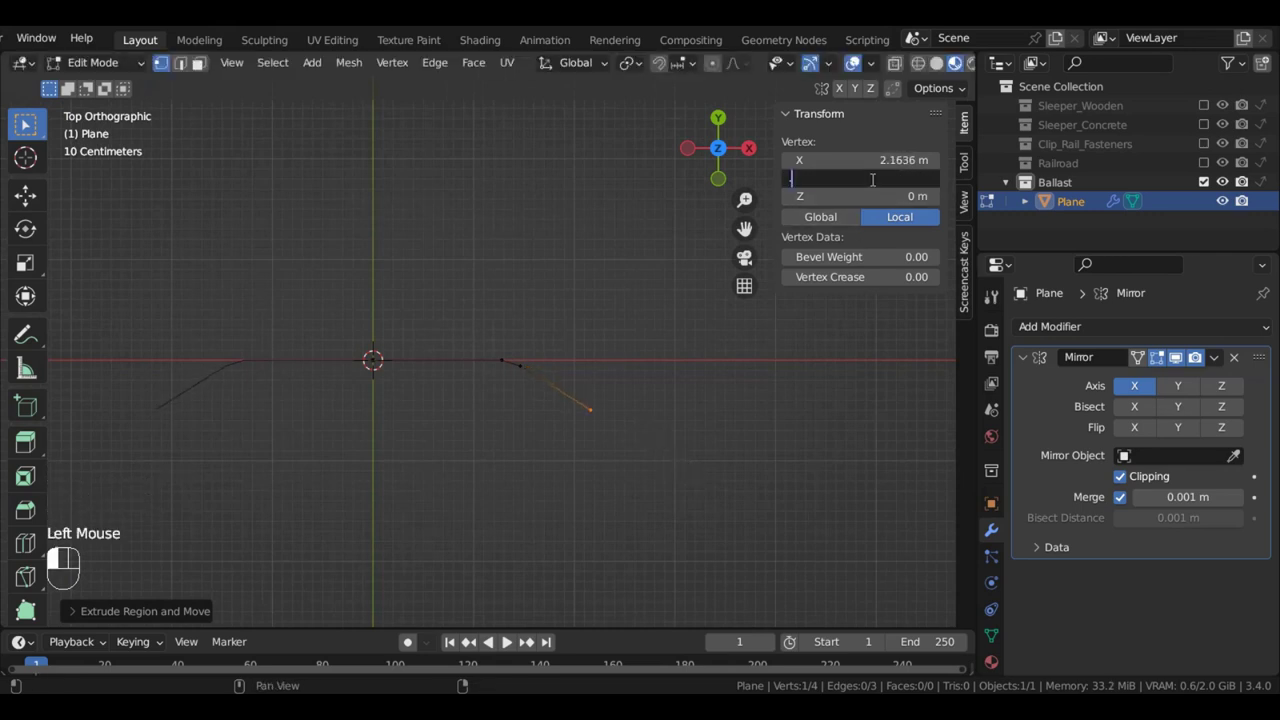
{"action": "key", "text": "BackSpace"}
{"action": "key", "text": "BackSpace"}
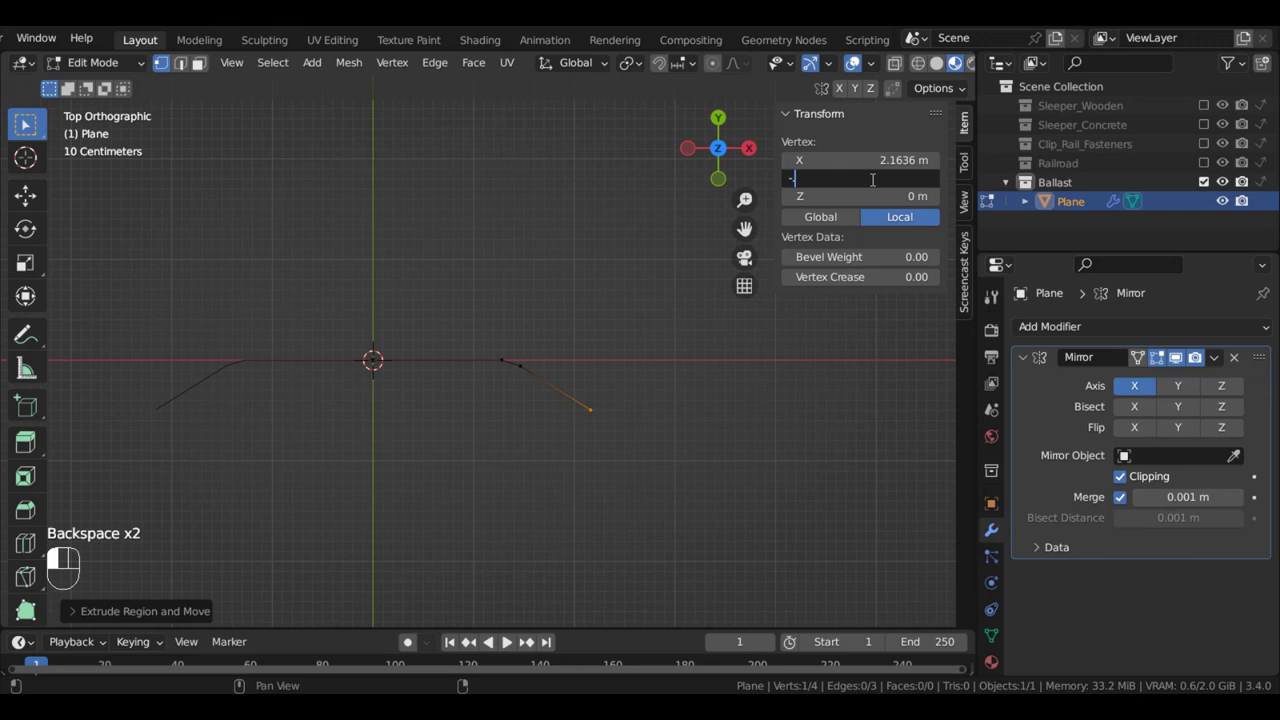
{"action": "type", "text": "-.45"}
{"action": "key", "text": "Return"}
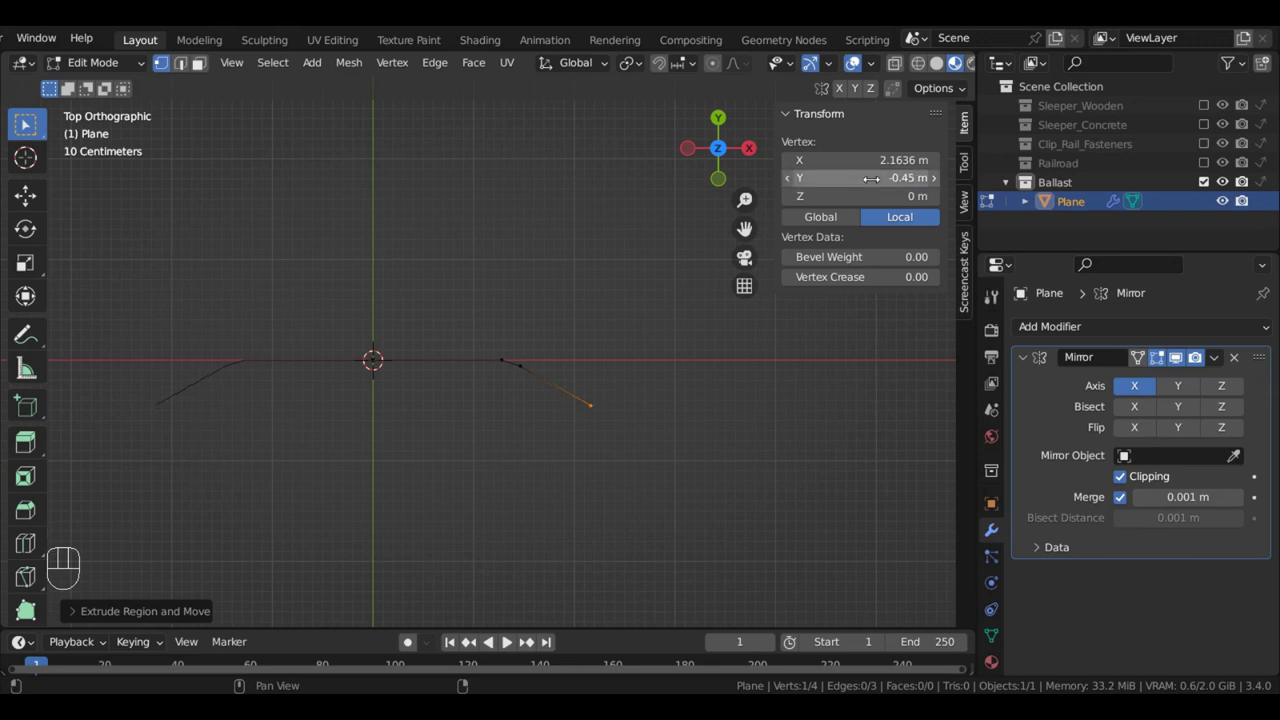
Convert the mirrored ballast profile from a mesh to a curve in Object Mode
{"action": "scroll", "coordinate": [496, 380], "scroll_direction": "up", "scroll_amount": 2}
{"action": "scroll", "coordinate": [490, 384], "scroll_direction": "down", "scroll_amount": 2}
{"action": "key", "text": "Tab"}
{"action": "scroll", "coordinate": [286, 200], "scroll_direction": "down", "scroll_amount": 1}
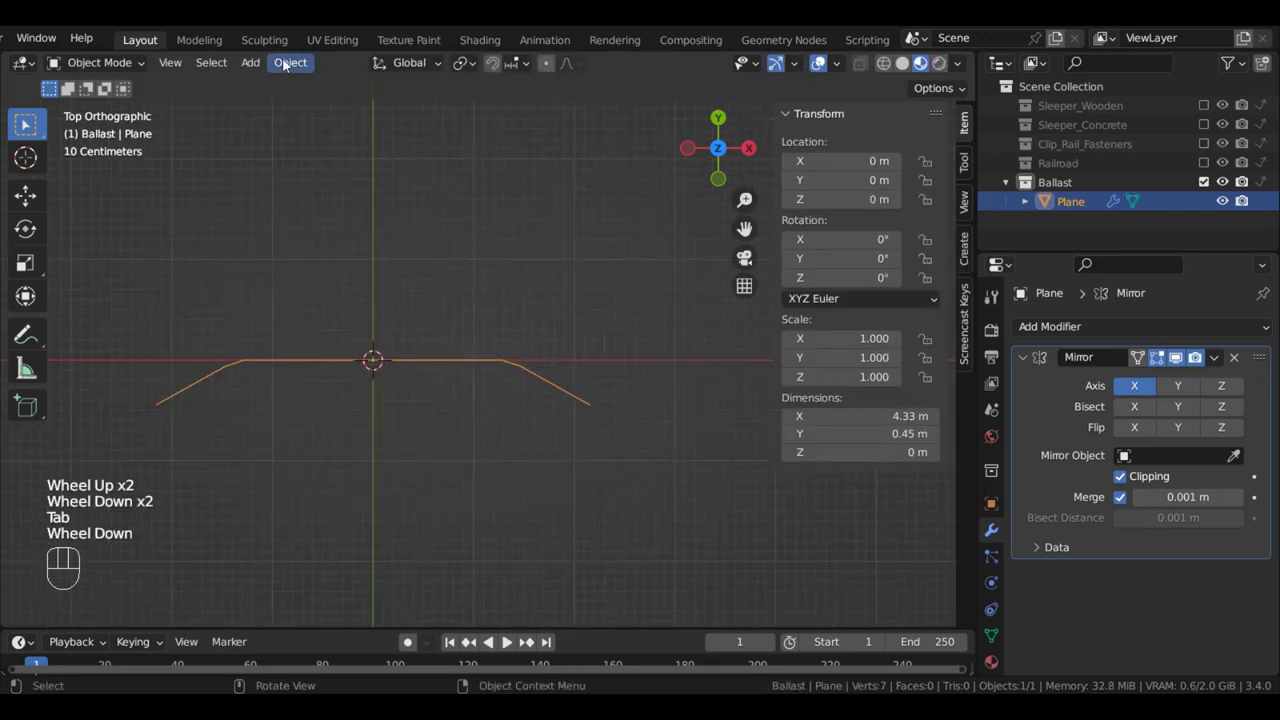
{"action": "left_click", "coordinate": [290, 62]}
{"action": "mouse_move", "coordinate": [358, 597]}
{"action": "mouse_move", "coordinate": [358, 620]}
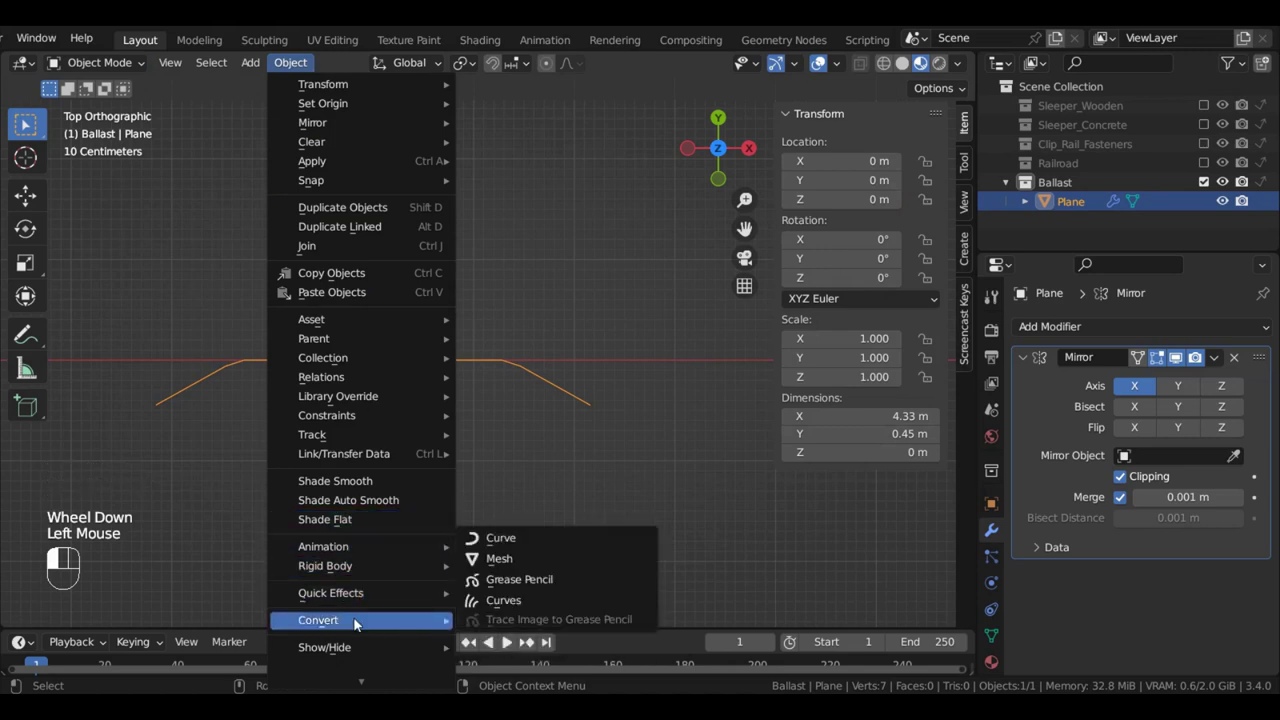
{"action": "left_click", "coordinate": [505, 538]}
Rename the profile curve object to Ballast, reusing the name of its collection
{"action": "double_click", "coordinate": [1072, 186]}
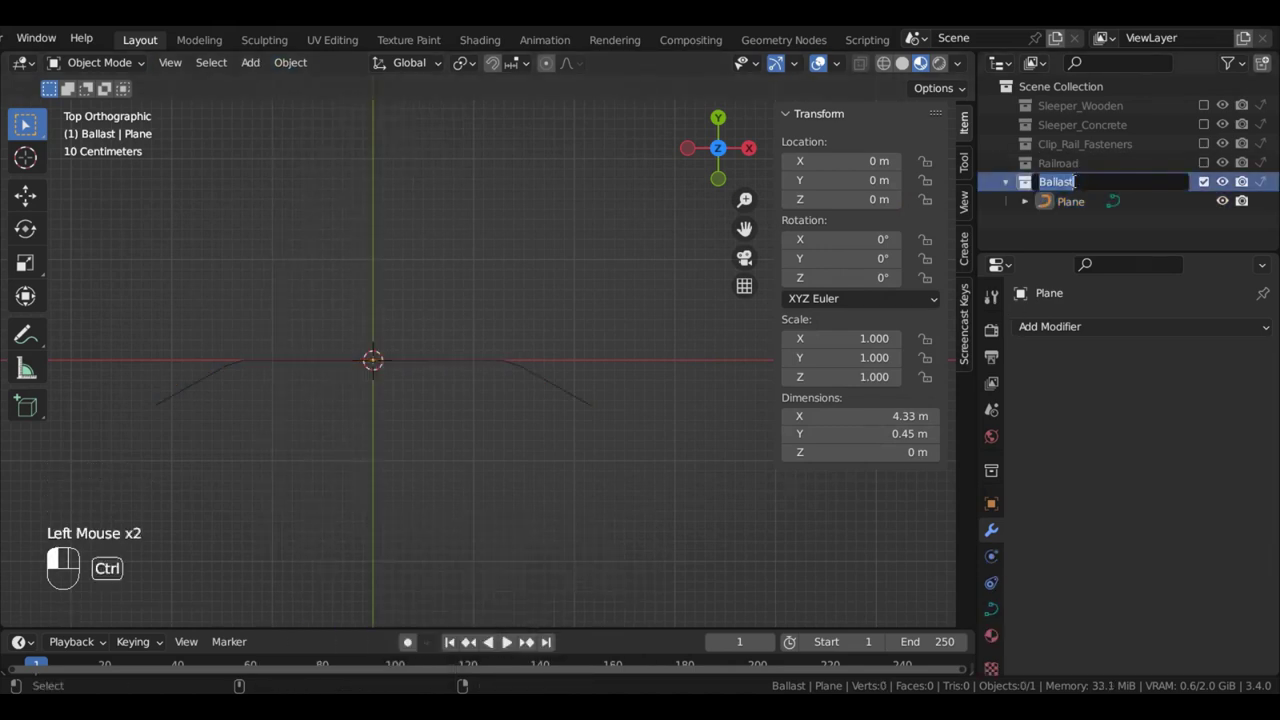
{"action": "key", "text": "ctrl+c"}
{"action": "key", "text": "Return"}
{"action": "double_click", "coordinate": [1071, 199]}
{"action": "key", "text": "ctrl+v"}
{"action": "key", "text": "Return"}
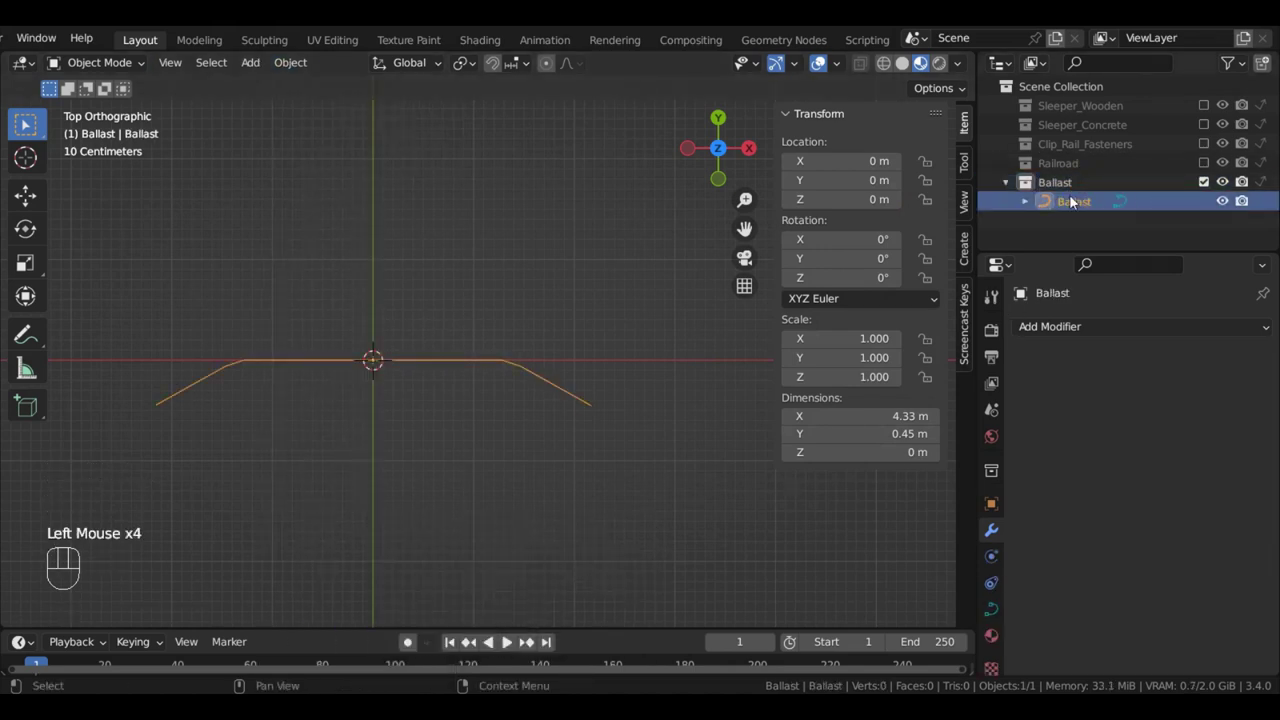
{"action": "key", "text": "n"}
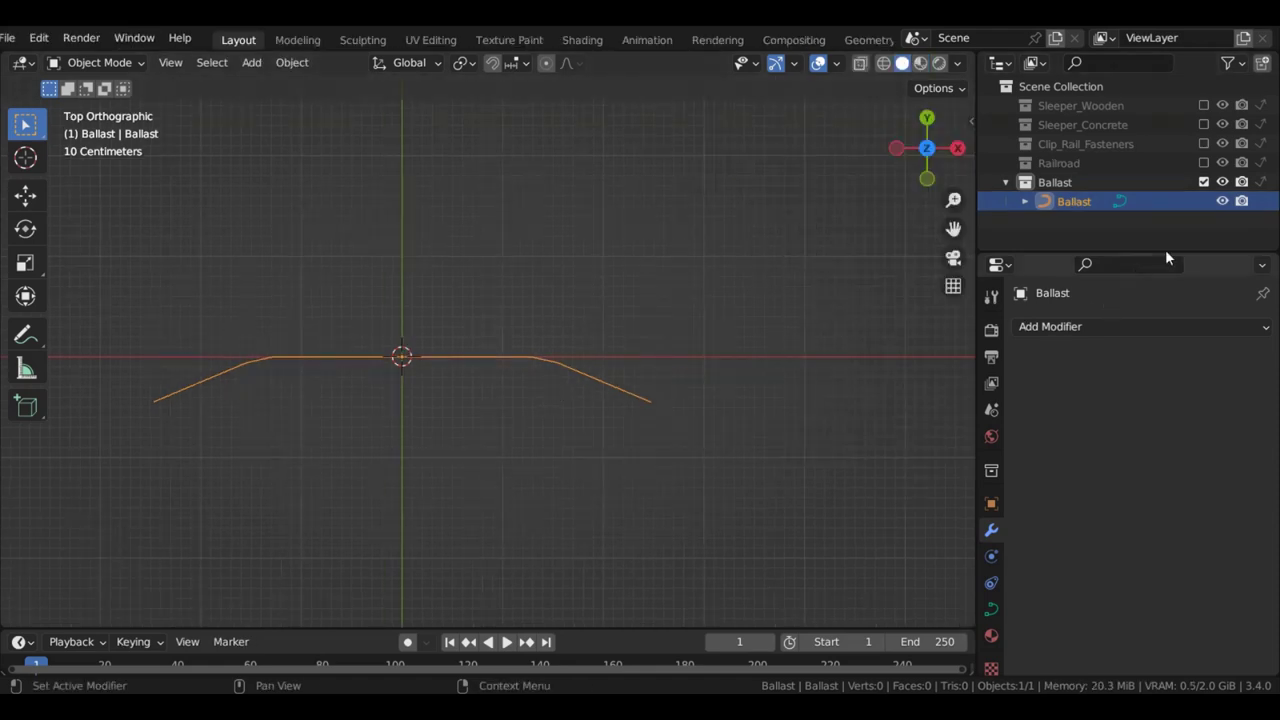
Exclude the Ballast collection from the view layer and create a new collection named Railway in the scene
{"action": "left_click", "coordinate": [1203, 182]}
{"action": "left_click", "coordinate": [1061, 86]}
{"action": "right_click", "coordinate": [1061, 86]}
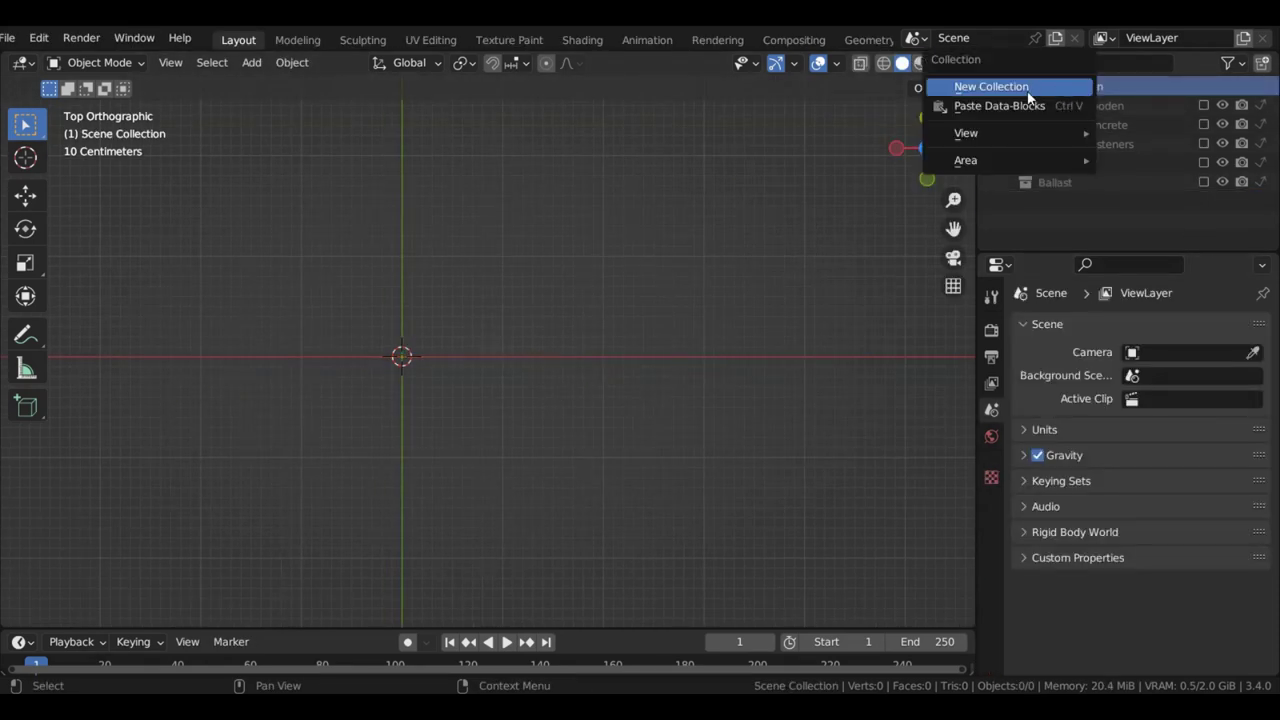
{"action": "left_click", "coordinate": [1061, 86]}
{"action": "double_click", "coordinate": [1101, 201]}
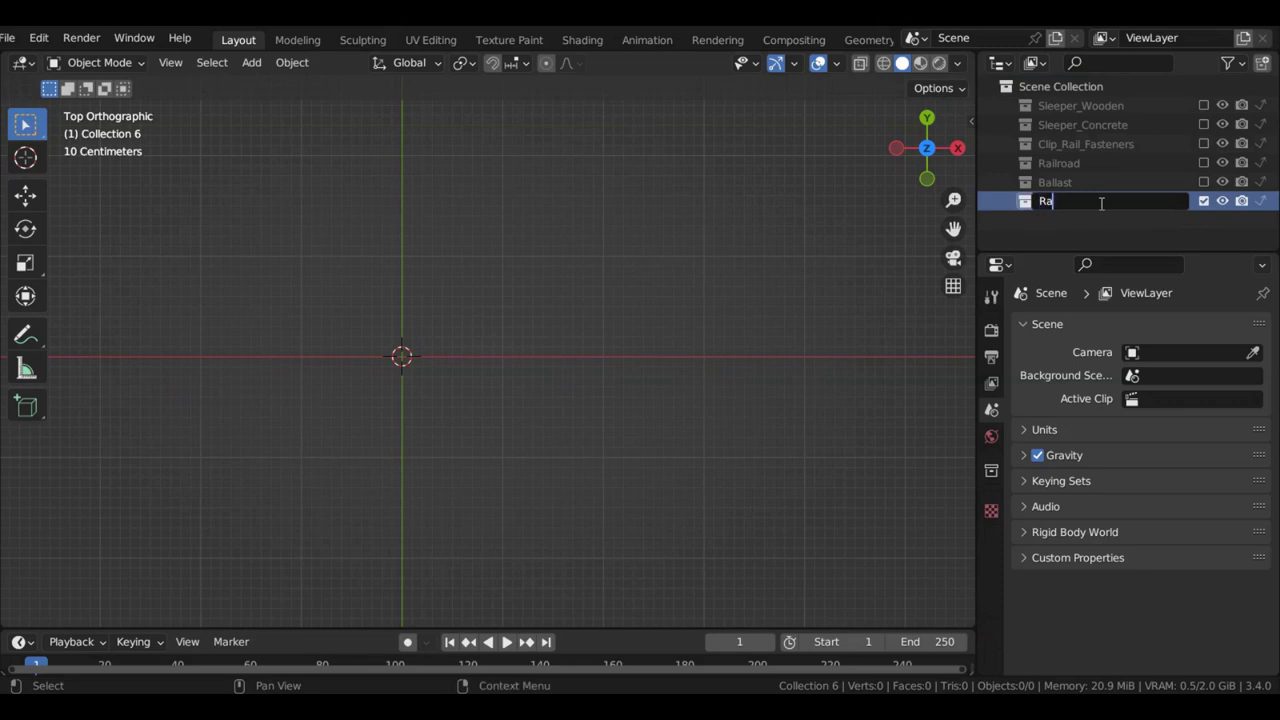
{"action": "type", "text": "Railway"}
{"action": "key", "text": "Return"}
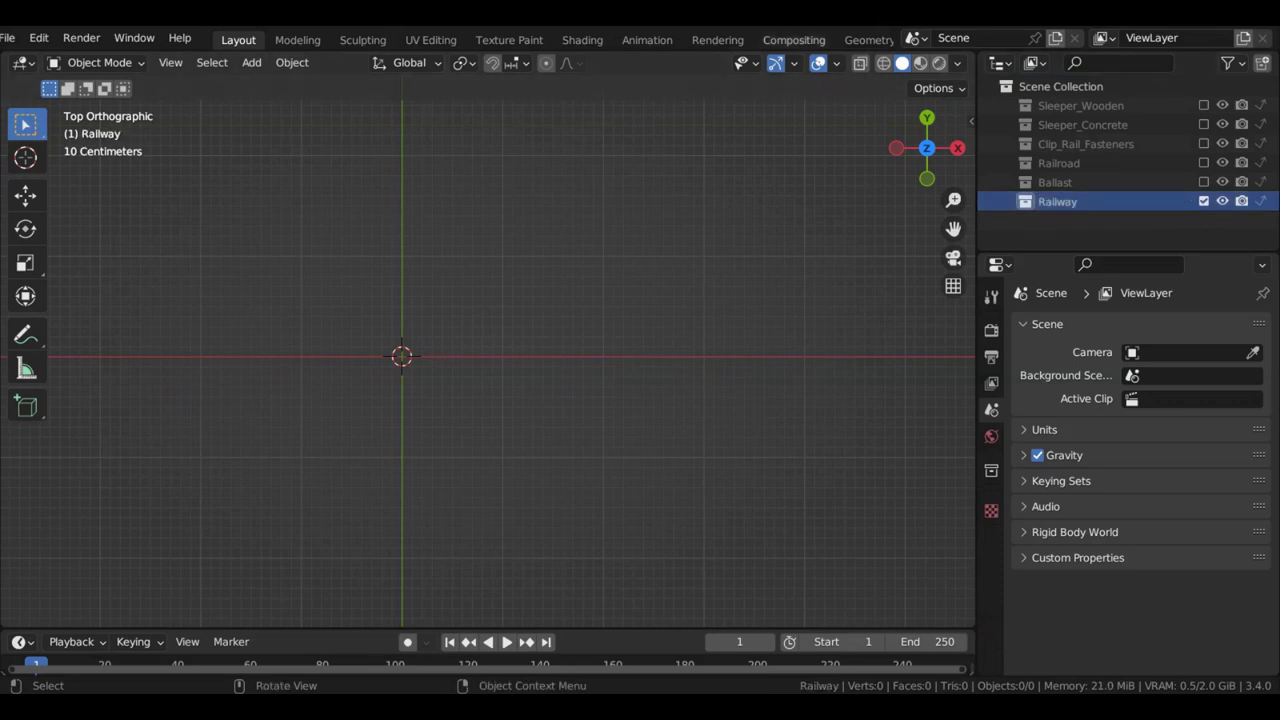
Add a Bezier curve at the world origin in the Railway collection
{"action": "key", "text": "shift+a"}
{"action": "mouse_move", "coordinate": [295, 300]}
{"action": "left_click", "coordinate": [468, 290]}
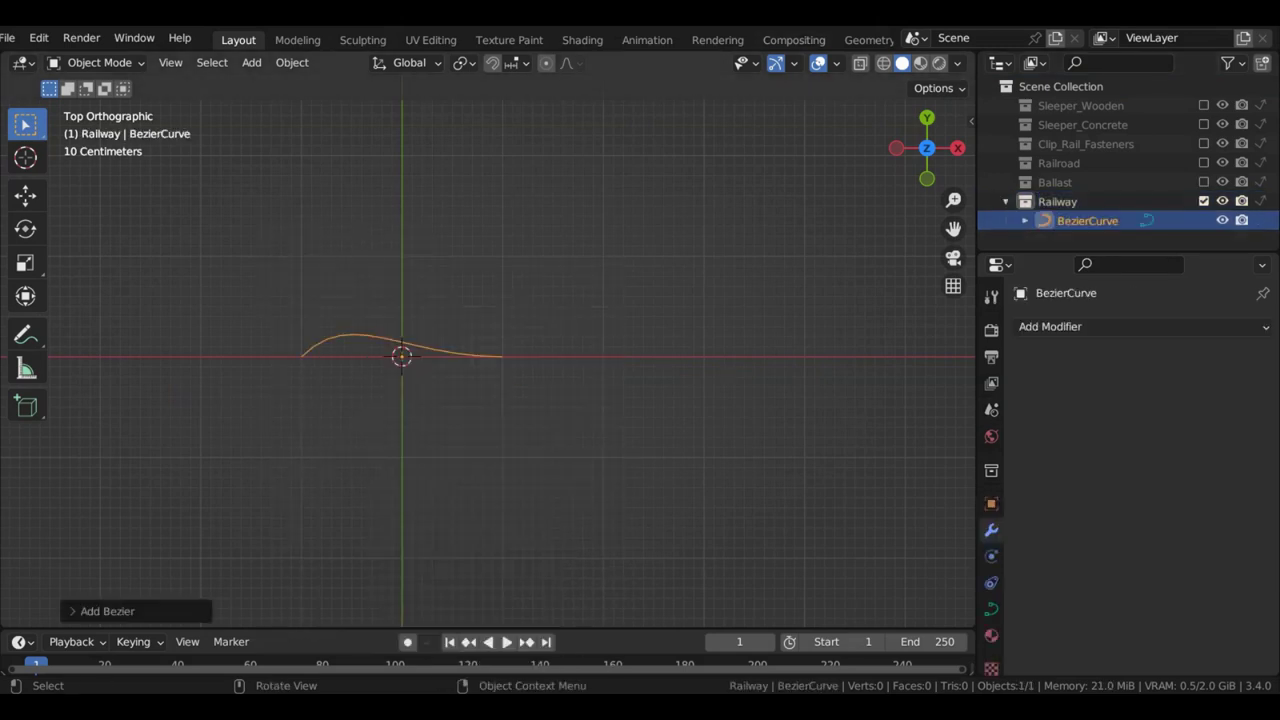
{"action": "key", "text": "s"}
{"action": "key", "text": "Escape"}
Scale all of the Bezier curve's control points up in Edit Mode until the curve spans about 8 m
{"action": "key", "text": "Tab"}
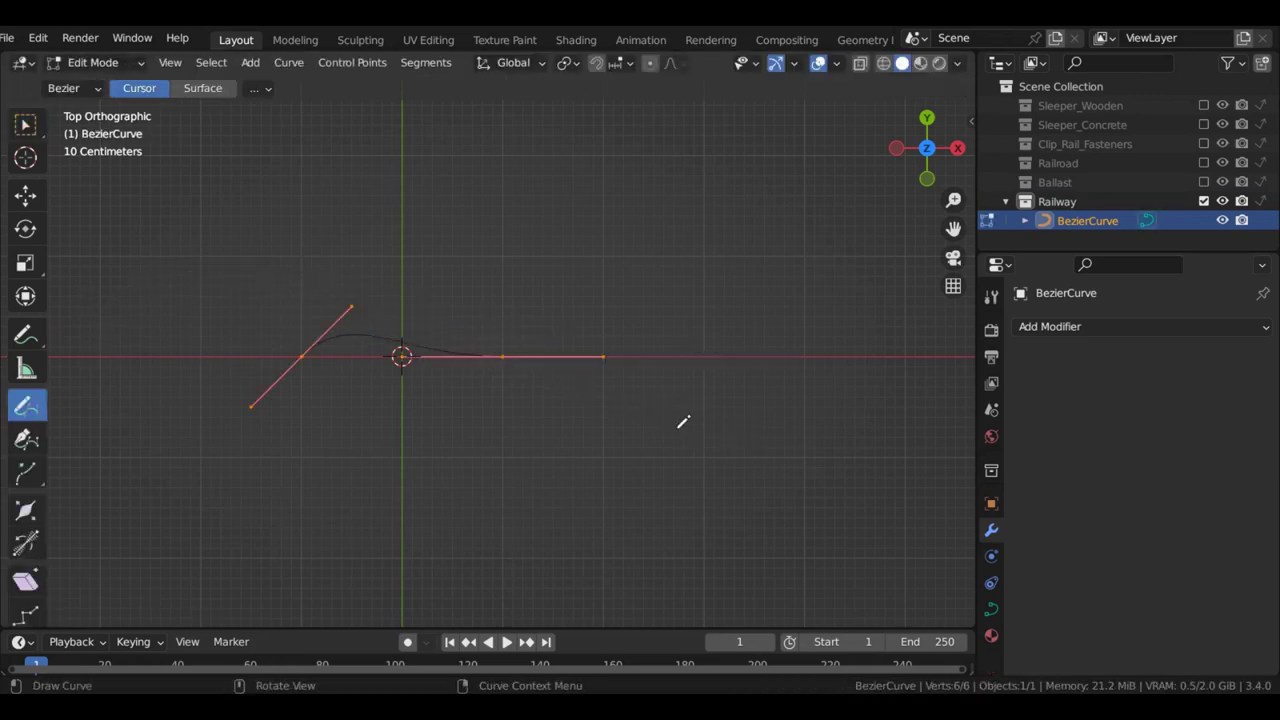
{"action": "key", "text": "s"}
{"action": "left_click", "coordinate": [346, 481]}
{"action": "scroll", "coordinate": [440, 470], "scroll_direction": "down", "scroll_amount": 3}
{"action": "key", "text": "s"}
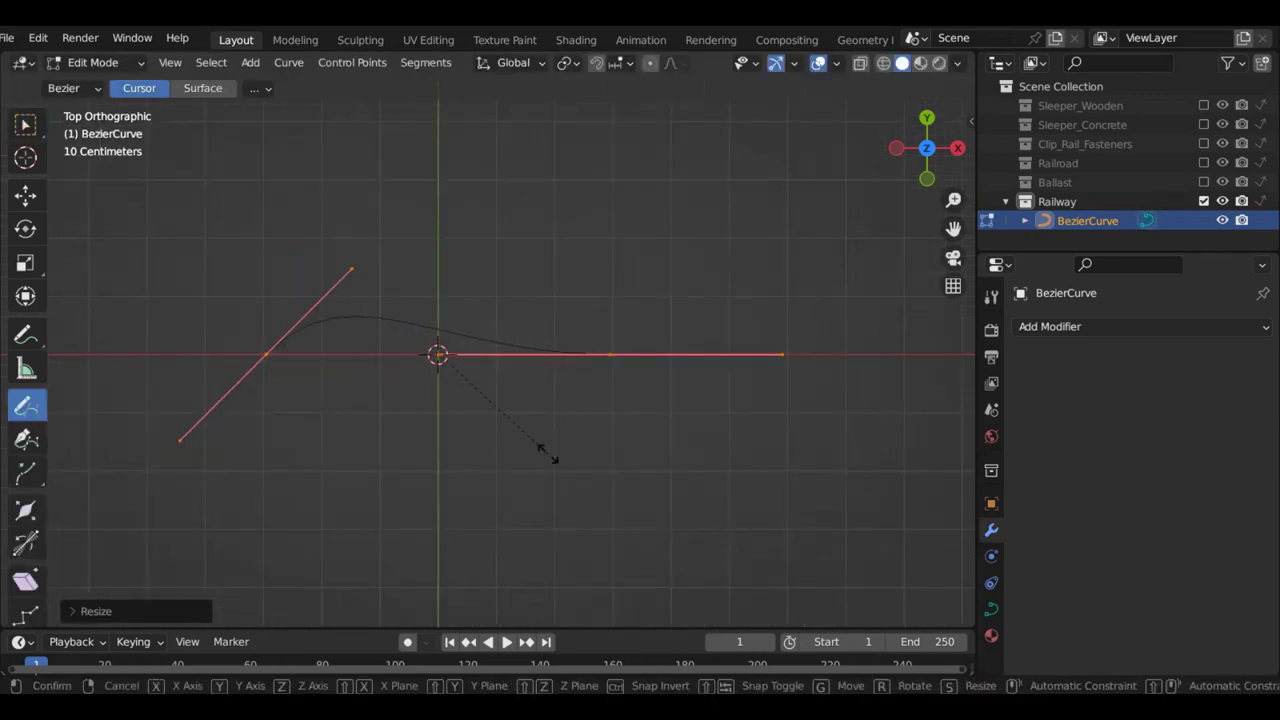
{"action": "left_click", "coordinate": [597, 470]}
{"action": "key", "text": "Tab"}
{"action": "scroll", "coordinate": [670, 39], "scroll_direction": "down", "scroll_amount": 2}
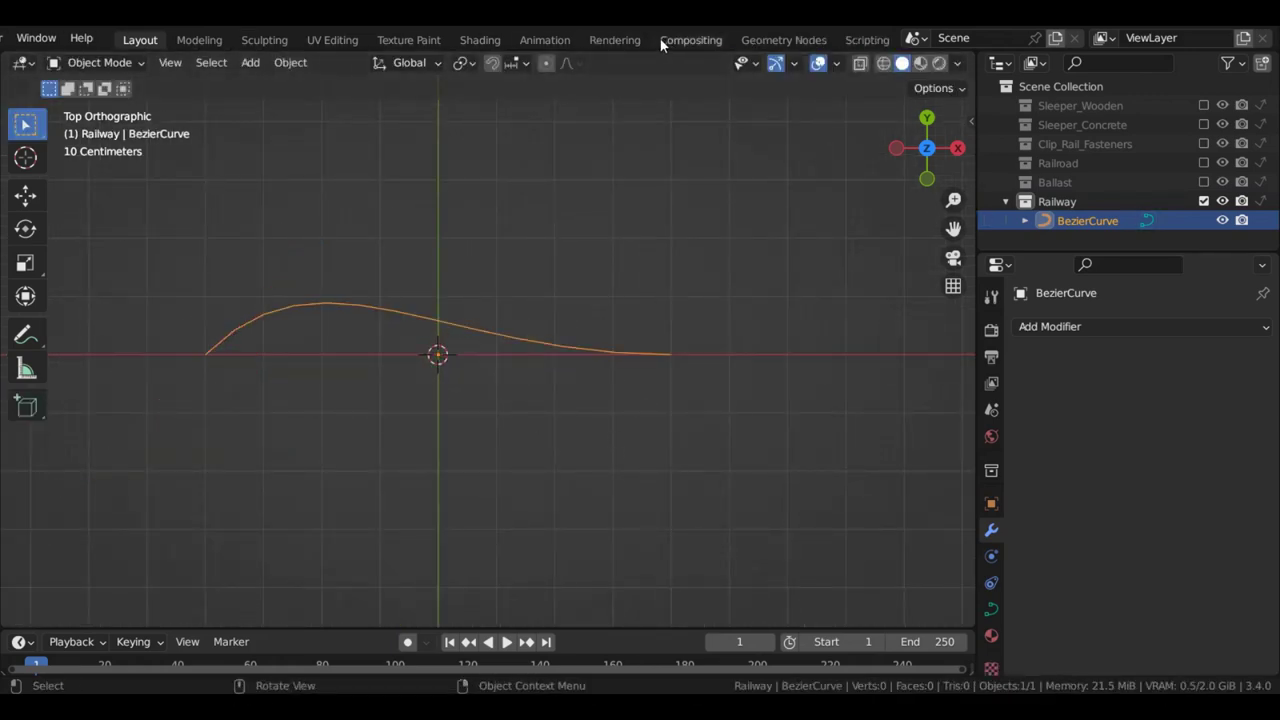
Switch to the Geometry Nodes workspace, extend the 3D viewport over the spreadsheet and set it to the top view
{"action": "left_click", "coordinate": [779, 39]}
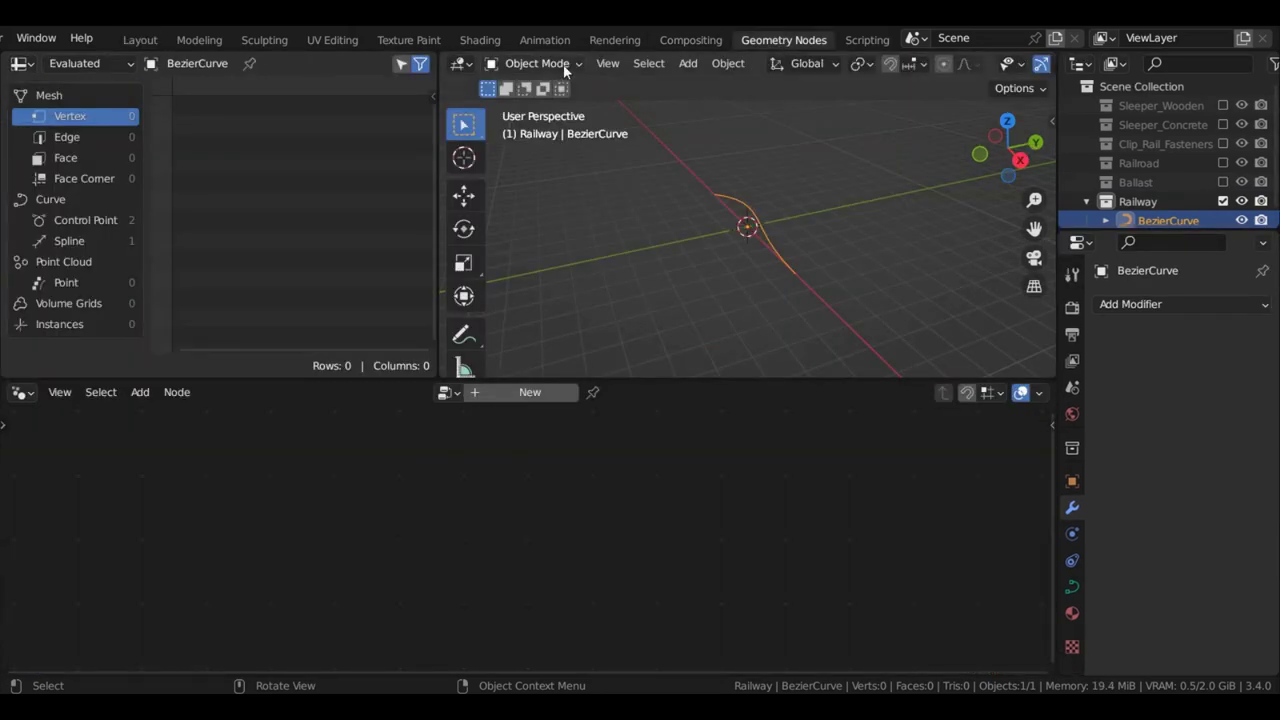
{"action": "left_click_drag", "start_coordinate": [441, 58], "coordinate": [230, 210]}
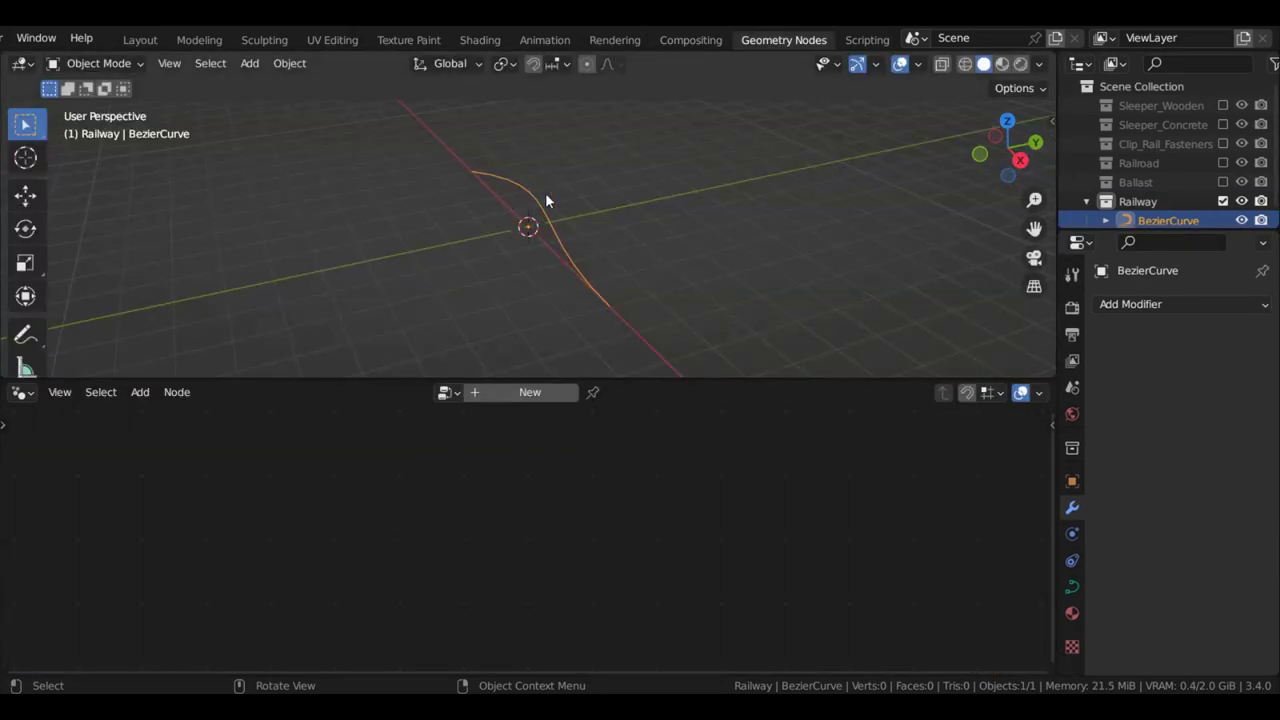
{"action": "key", "text": "KP_7"}
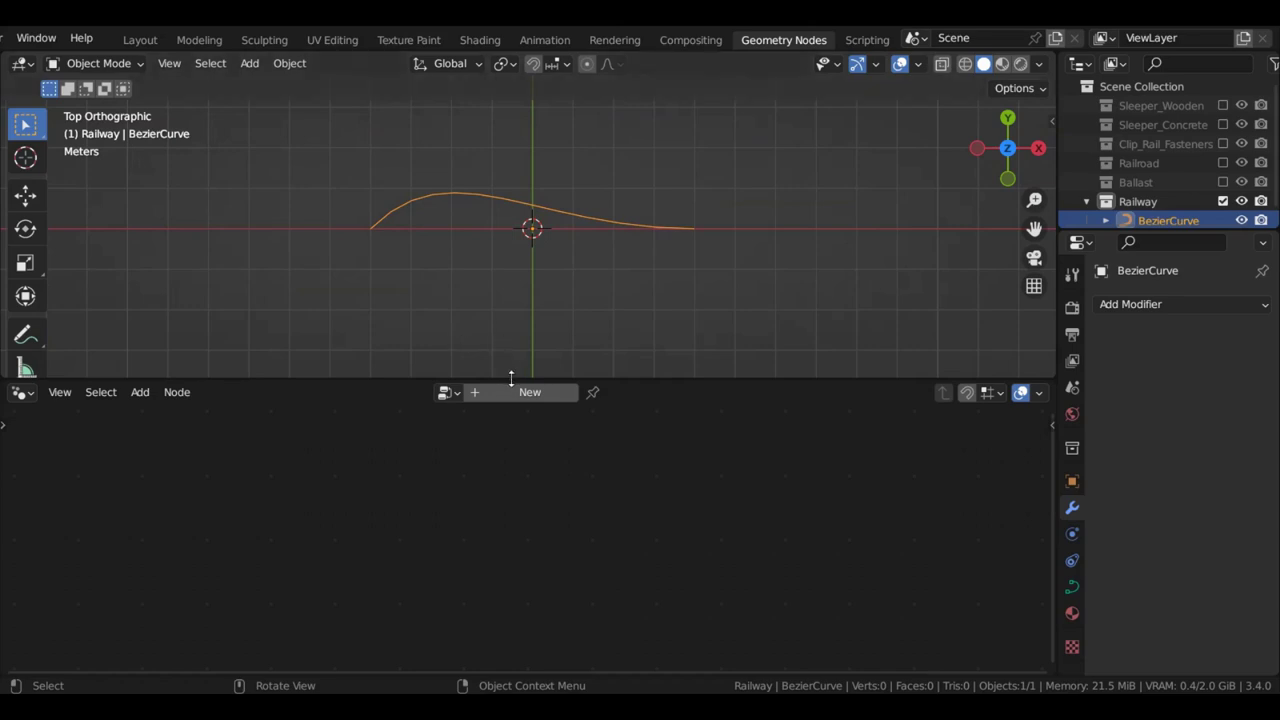
Create a geometry node tree on the Bezier curve with Group Input and Group Output moved apart and unlinked
{"action": "left_click", "coordinate": [515, 392]}
{"action": "scroll", "coordinate": [594, 521], "scroll_direction": "down", "scroll_amount": 3}
{"action": "left_click_drag", "start_coordinate": [657, 563], "coordinate": [792, 538]}
{"action": "scroll", "coordinate": [431, 560], "scroll_direction": "up", "scroll_amount": 1}
{"action": "left_click_drag", "start_coordinate": [390, 561], "coordinate": [352, 561]}
{"action": "left_click_drag", "start_coordinate": [797, 552], "coordinate": [563, 529]}
Add a Frame between Group Input and Group Output and label it "Sleepres"
{"action": "key", "text": "shift+a"}
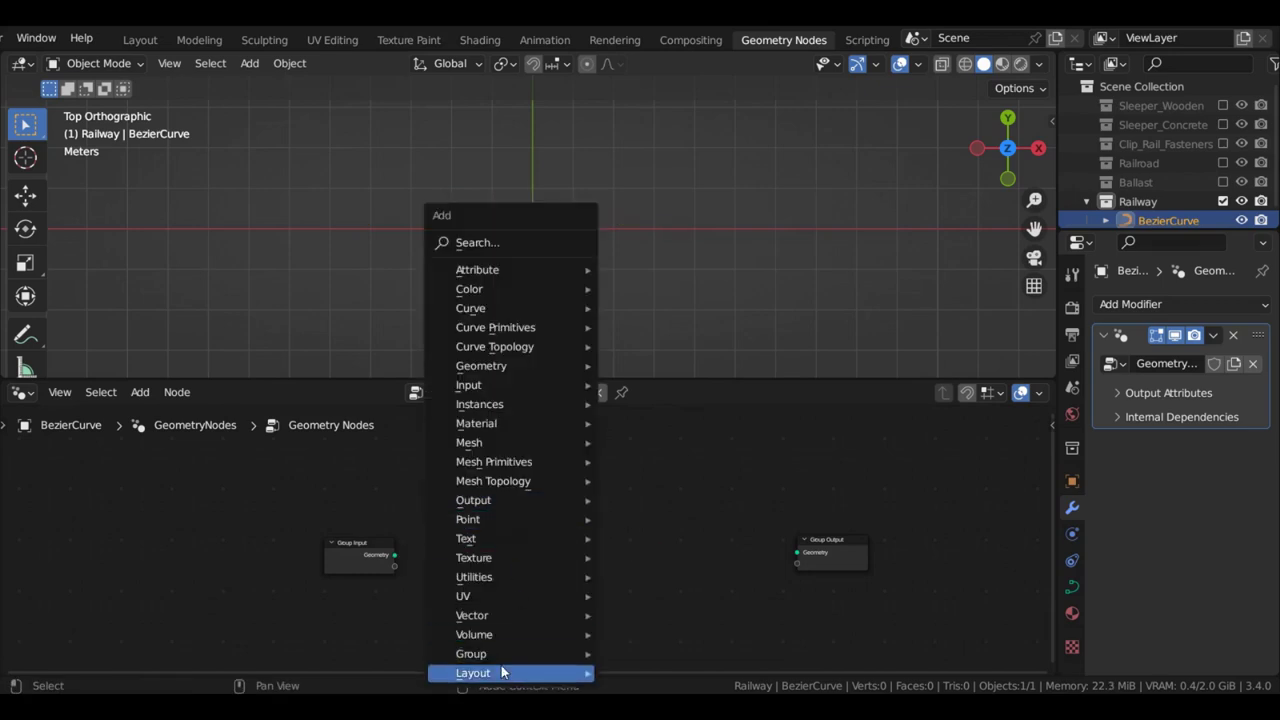
{"action": "mouse_move", "coordinate": [503, 672]}
{"action": "left_click", "coordinate": [641, 651]}
{"action": "left_click", "coordinate": [630, 531]}
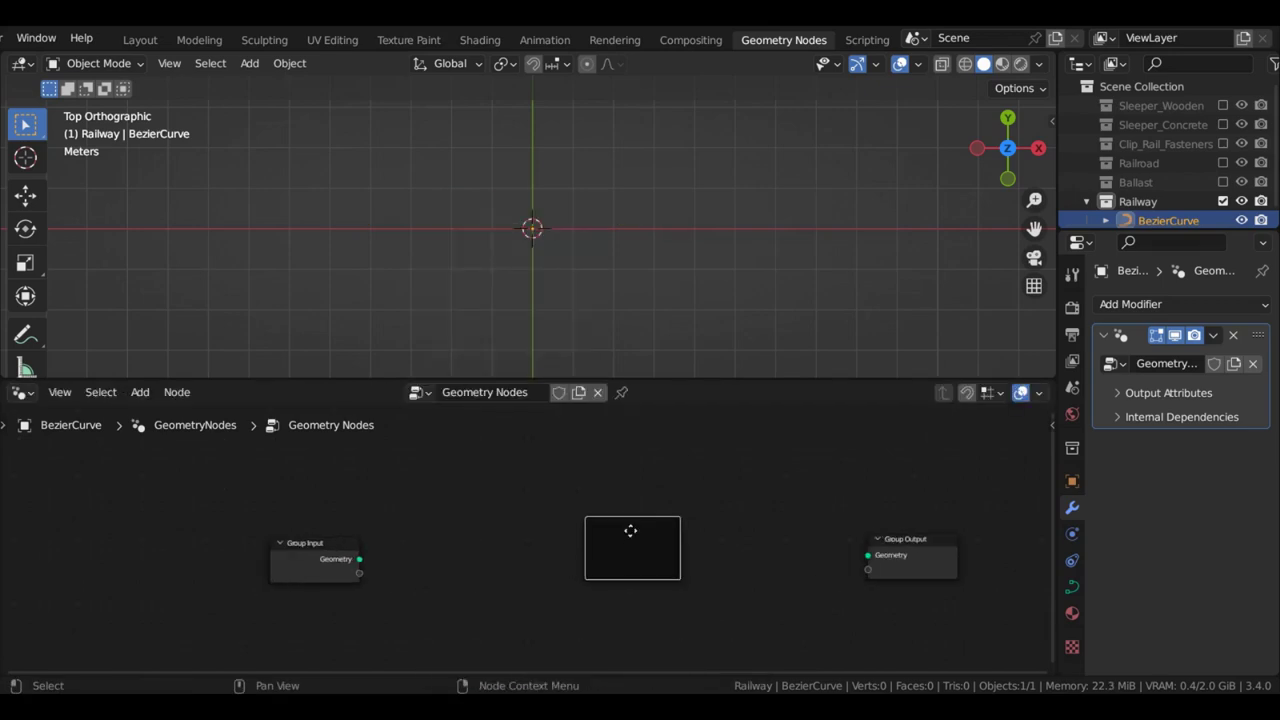
{"action": "key", "text": "n"}
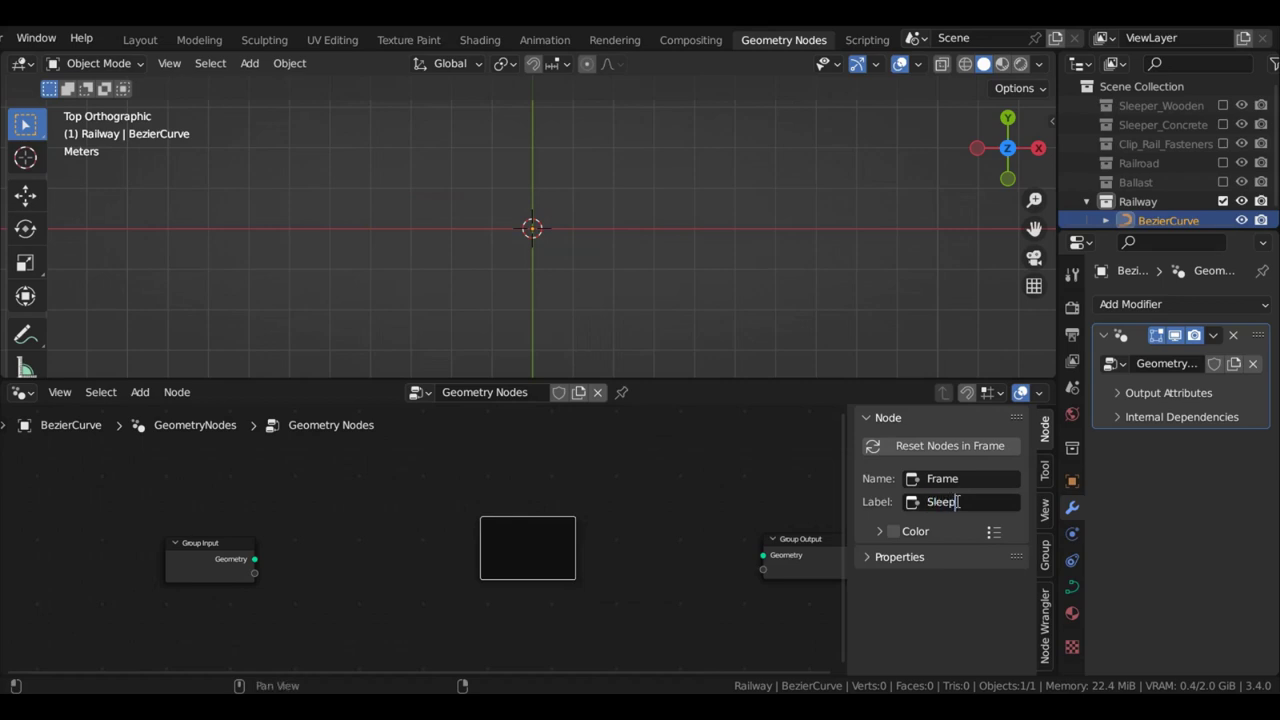
{"action": "key", "text": "Return"}
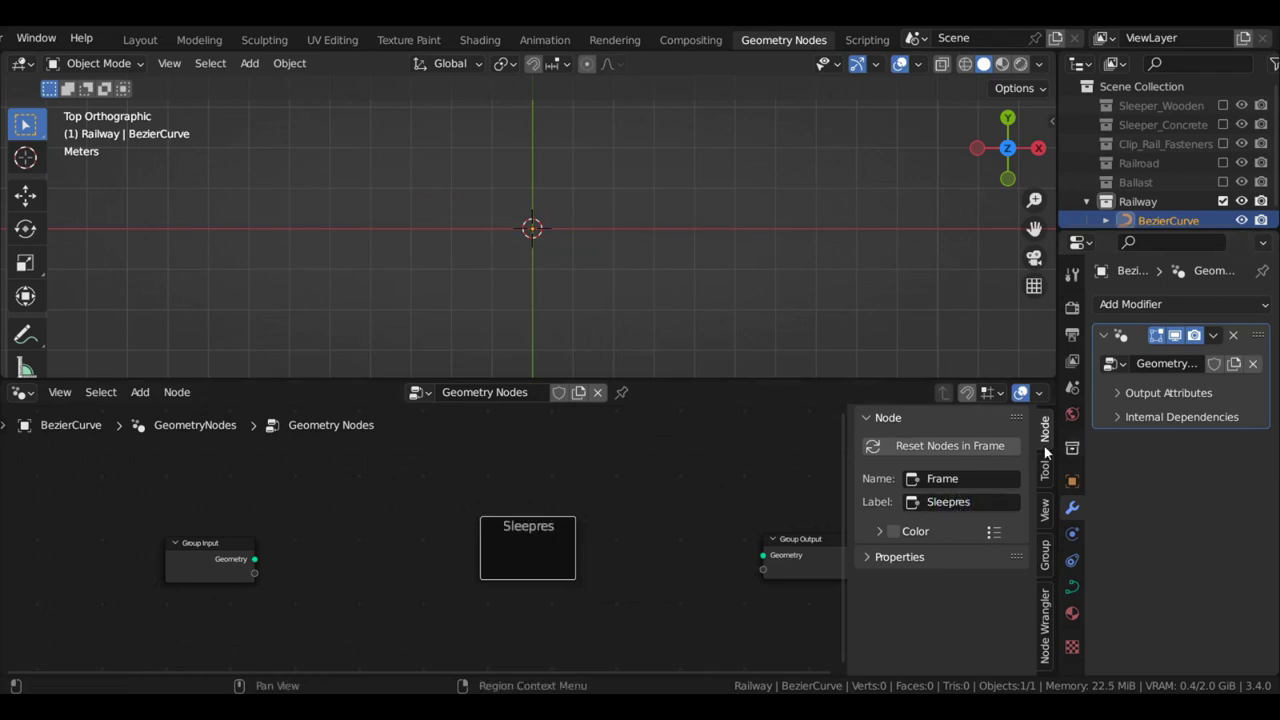
{"action": "key", "text": "n"}
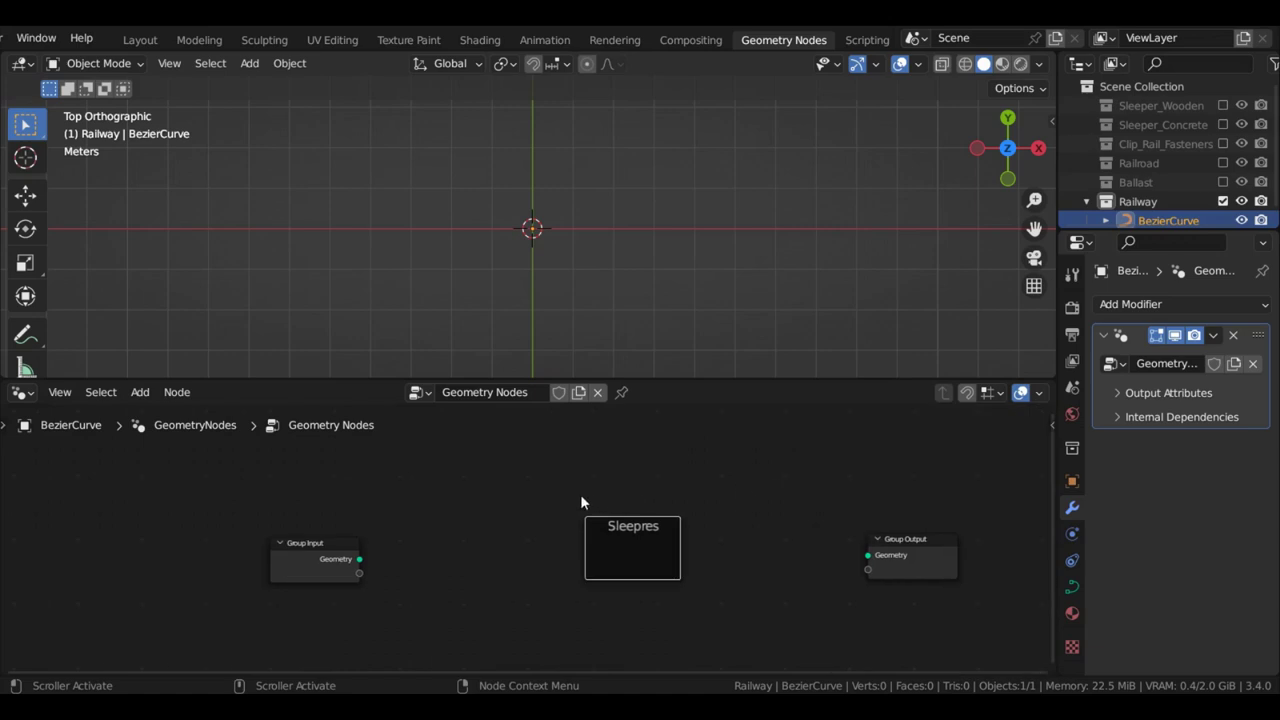
Add a Curve to Points node fed by the Group Input's Geometry output
{"action": "scroll", "coordinate": [540, 525], "scroll_direction": "down", "scroll_amount": 1}
{"action": "scroll", "coordinate": [351, 550], "scroll_direction": "up", "scroll_amount": 2}
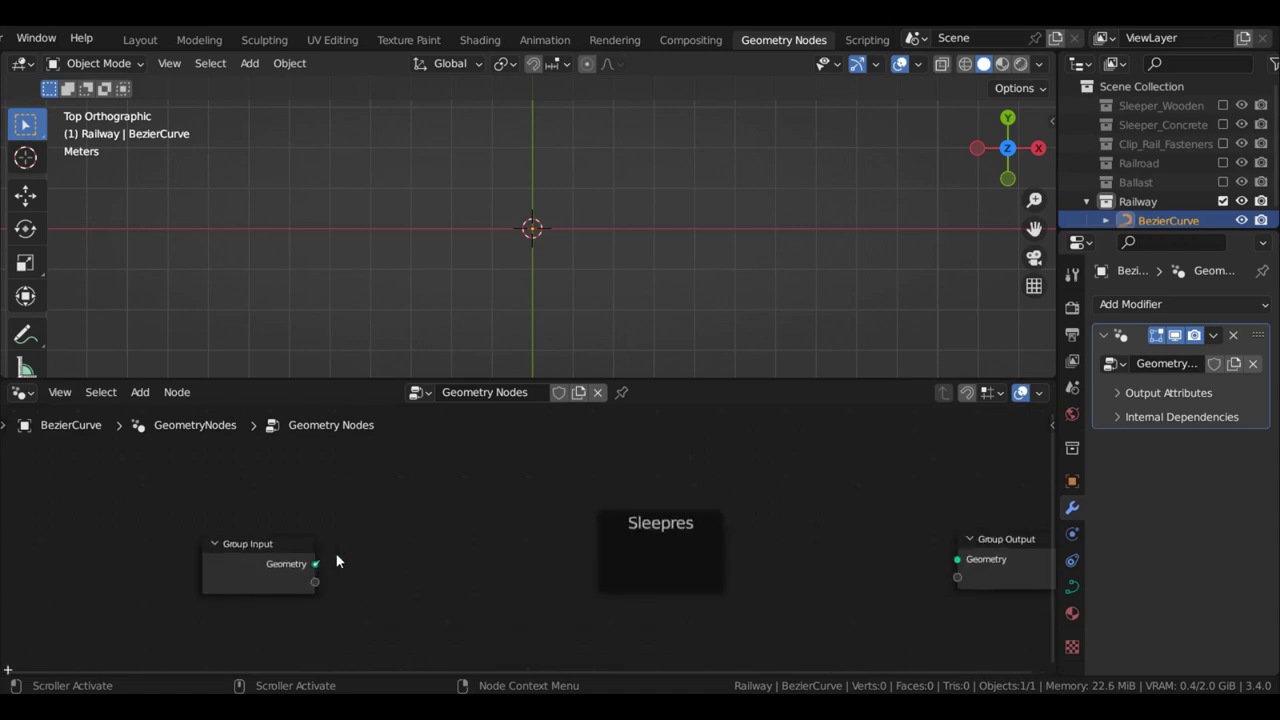
{"action": "left_click_drag", "start_coordinate": [337, 562], "coordinate": [421, 535]}
{"action": "type", "text": "curve"}
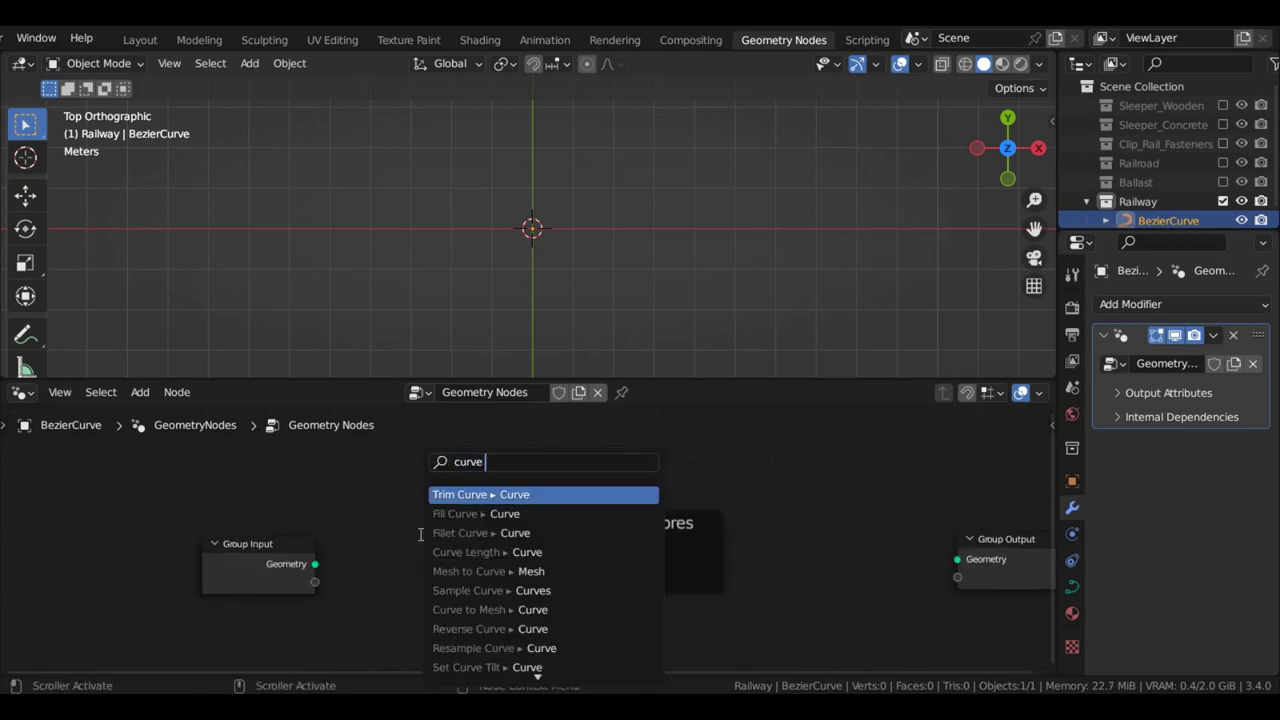
{"action": "type", "text": " to po"}
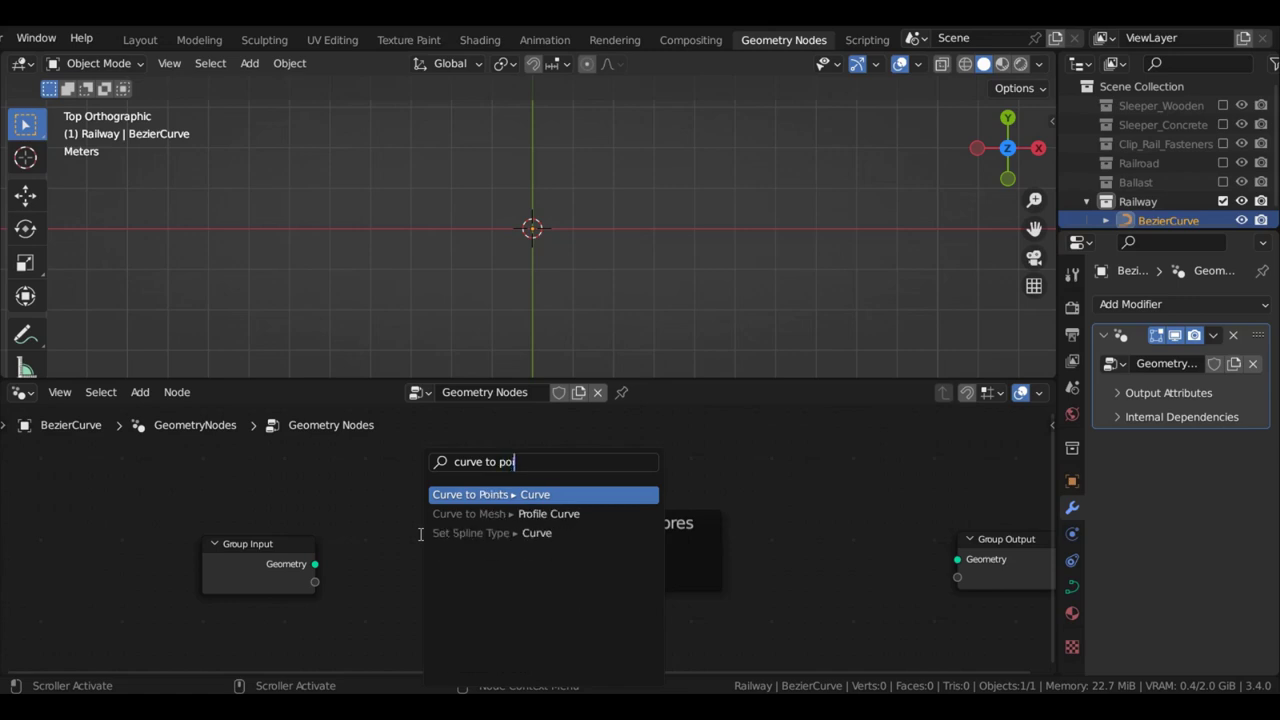
{"action": "key", "text": "Return"}
{"action": "left_click", "coordinate": [531, 566]}
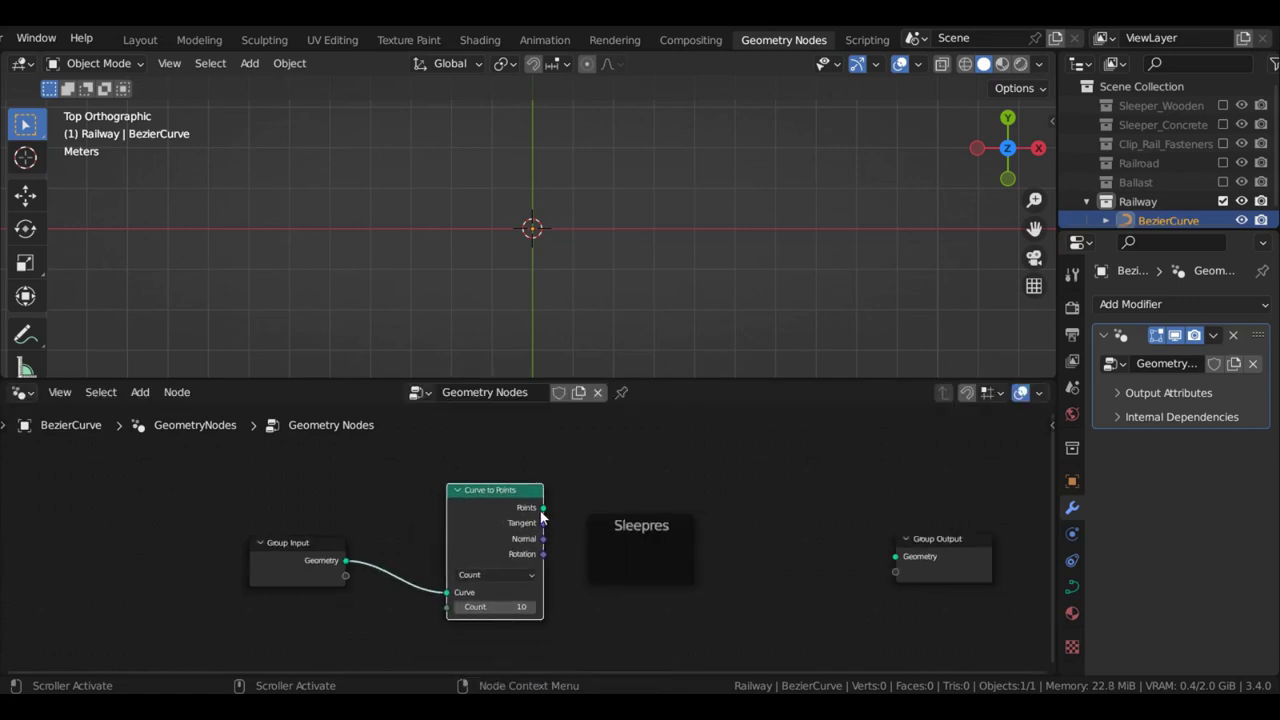
Add an Instance on Points node fed by the Curve to Points node and link its Instances to the Group Output
{"action": "left_click_drag", "start_coordinate": [541, 516], "coordinate": [633, 552]}
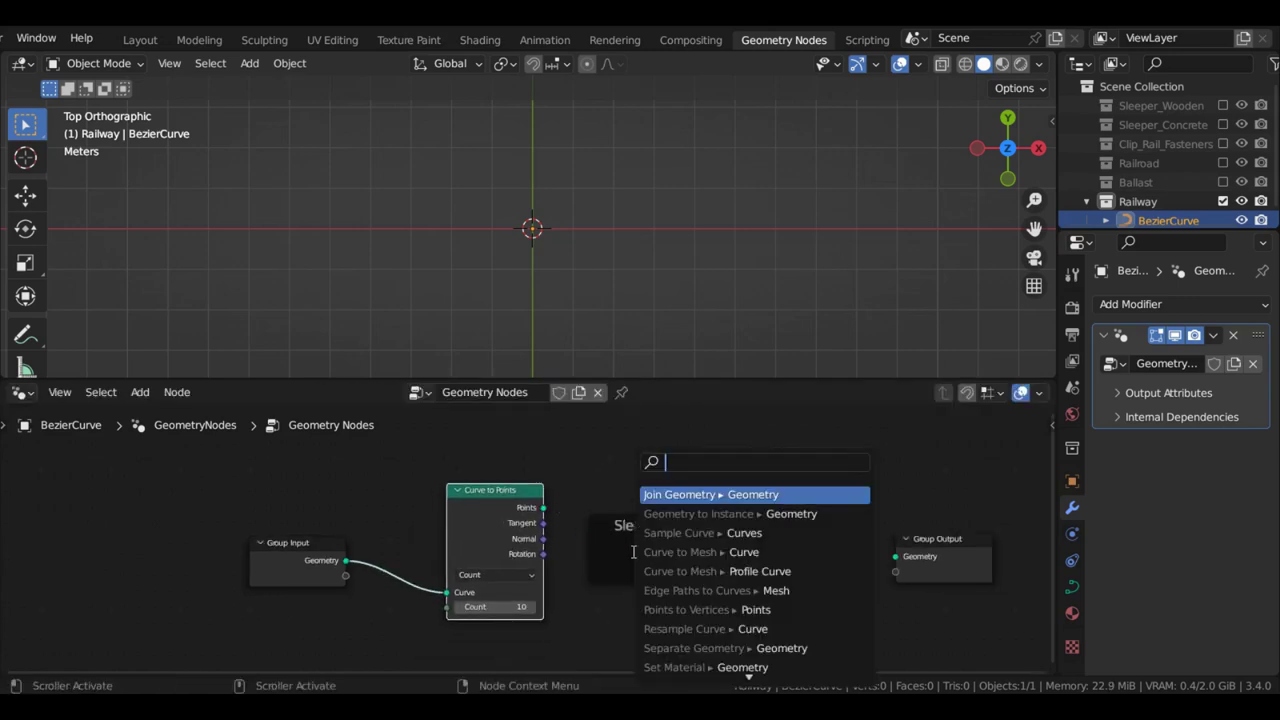
{"action": "type", "text": "insta"}
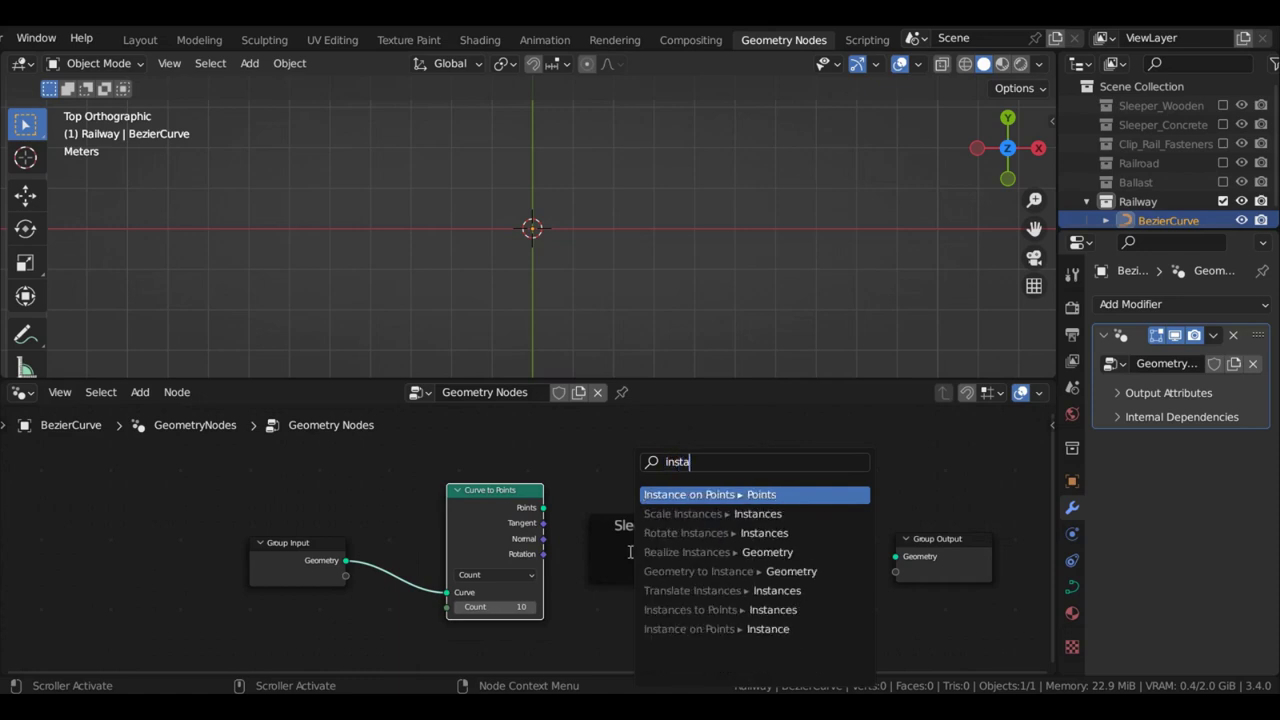
{"action": "key", "text": "Return"}
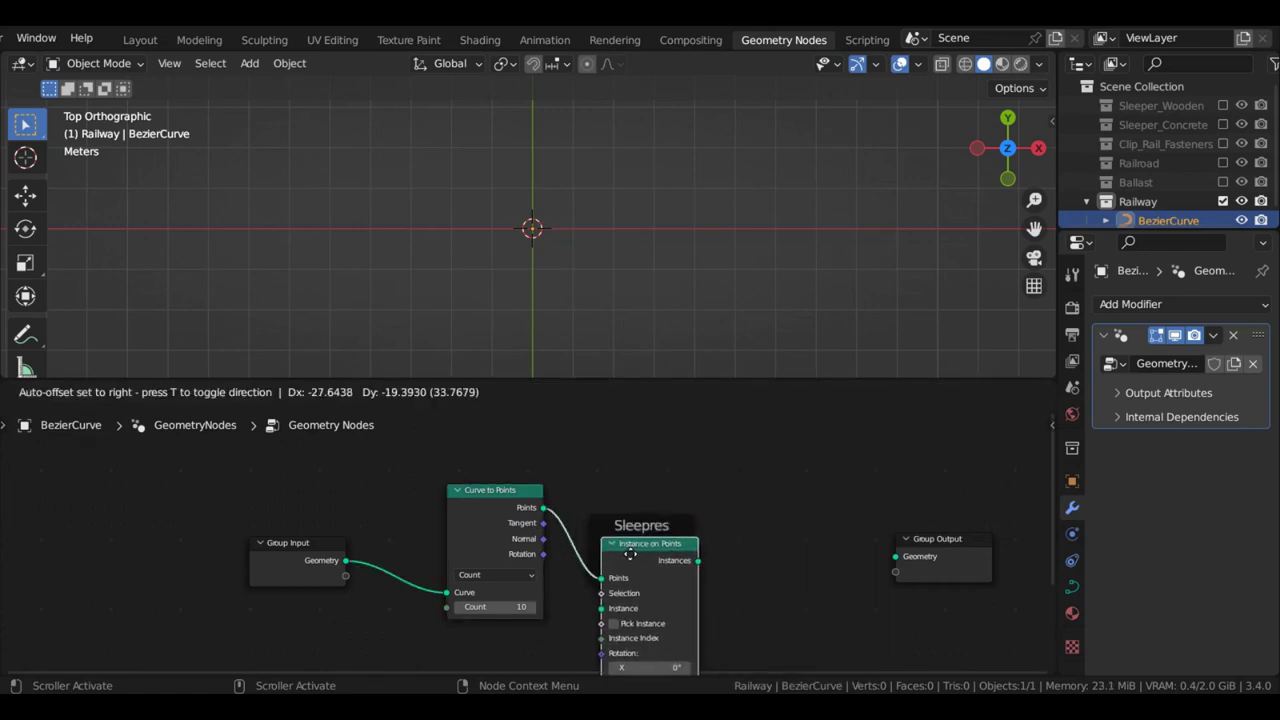
{"action": "left_click", "coordinate": [670, 469]}
{"action": "left_click_drag", "start_coordinate": [738, 476], "coordinate": [897, 560]}
{"action": "key", "text": "Escape"}
Place the Curve to Points and Instance on Points nodes inside the Sleepres frame with space between them
{"action": "left_click_drag", "start_coordinate": [500, 506], "coordinate": [613, 484]}
{"action": "left_click_drag", "start_coordinate": [613, 484], "coordinate": [540, 480]}
{"action": "scroll", "coordinate": [618, 514], "scroll_direction": "down", "scroll_amount": 3}
{"action": "middle_click_drag", "start_coordinate": [618, 518], "coordinate": [622, 481]}
Add a Collection Info node below Curve to Points, feeding the Instance input of Instance on Points
{"action": "left_click_drag", "start_coordinate": [664, 474], "coordinate": [581, 583]}
{"action": "scroll", "coordinate": [650, 498], "scroll_direction": "up", "scroll_amount": 3}
{"action": "scroll", "coordinate": [634, 517], "scroll_direction": "down", "scroll_amount": 1}
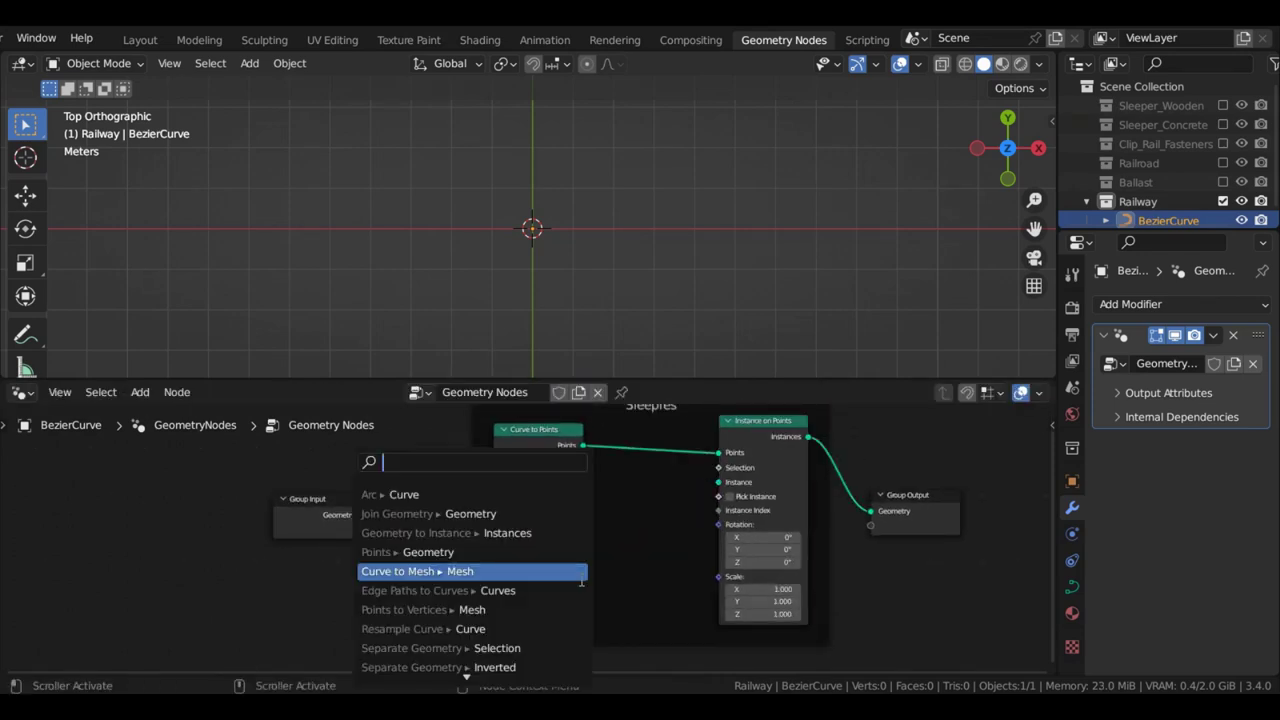
{"action": "type", "text": "colle"}
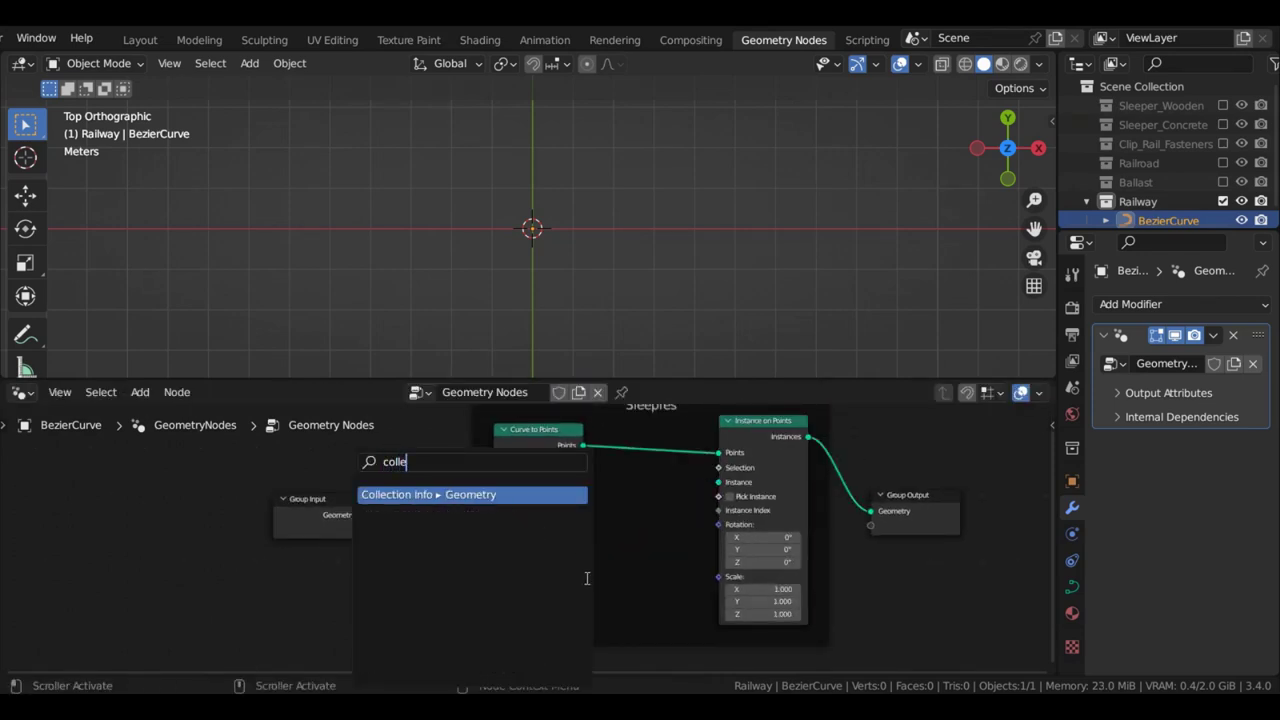
{"action": "key", "text": "Return"}
{"action": "left_click", "coordinate": [585, 592]}
Set Collection Info to Sleeper_Concrete with Separate Children and Reset Children enabled, and enable Pick Instance on Instance on Points
{"action": "scroll", "coordinate": [601, 519], "scroll_direction": "up", "scroll_amount": 3}
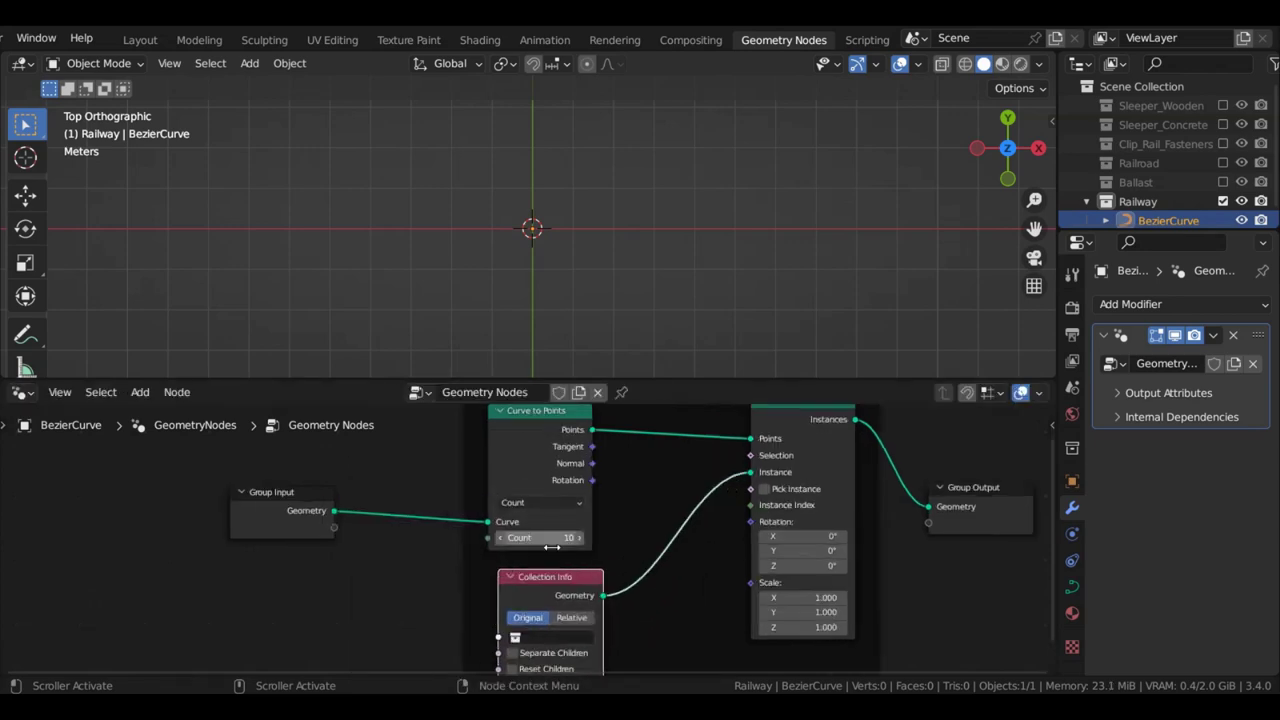
{"action": "left_click_drag", "start_coordinate": [601, 519], "coordinate": [580, 517]}
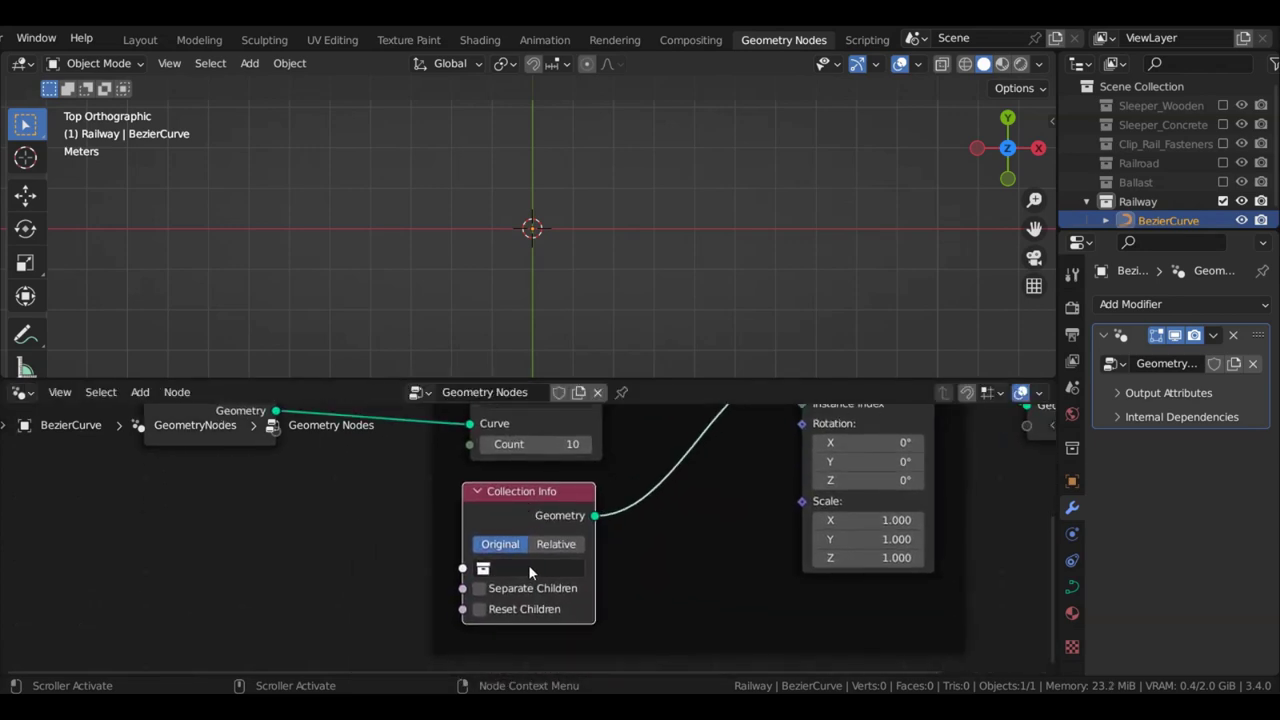
{"action": "left_click", "coordinate": [530, 570]}
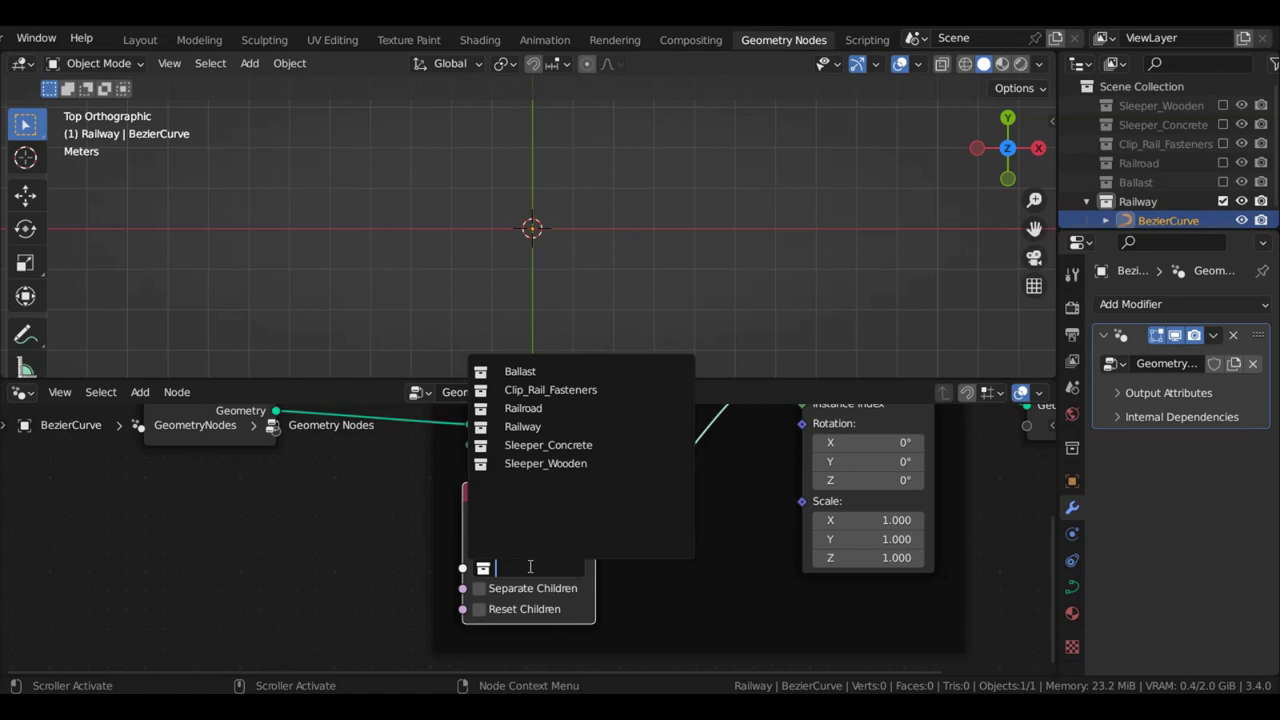
{"action": "left_click", "coordinate": [545, 445]}
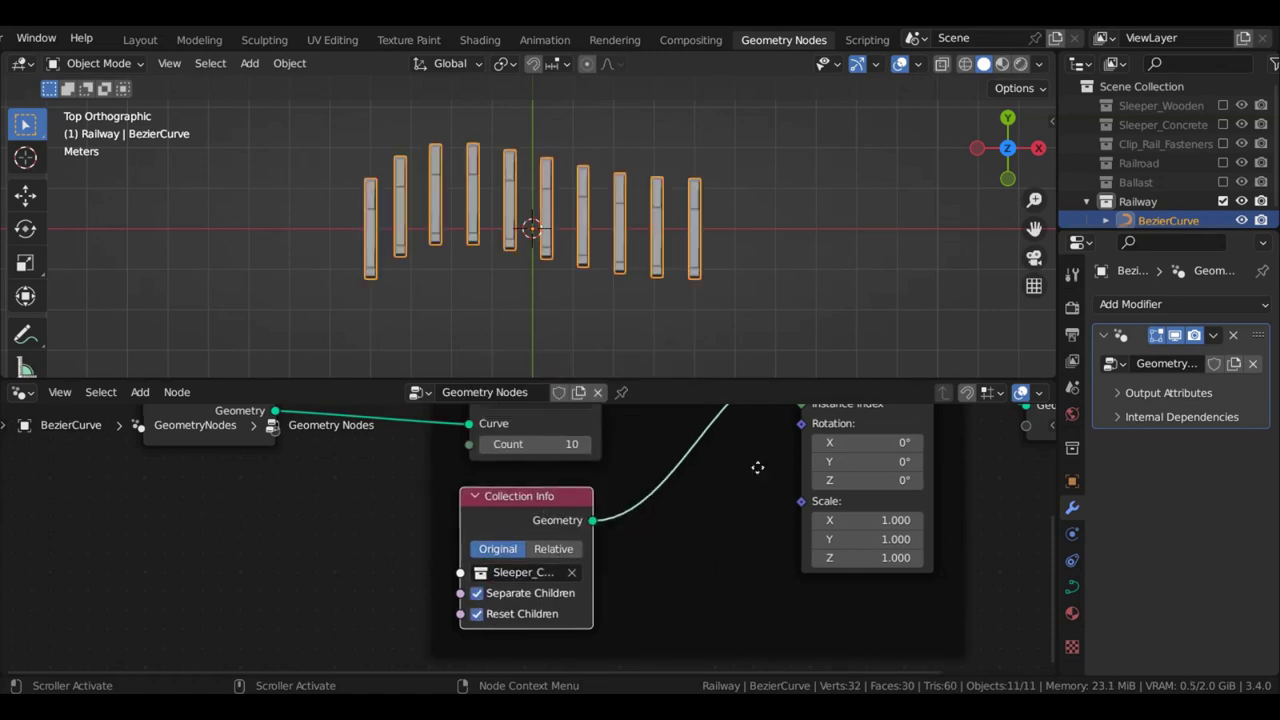
{"action": "middle_click_drag", "start_coordinate": [757, 466], "coordinate": [603, 543]}
{"action": "scroll", "coordinate": [650, 500], "scroll_direction": "up", "scroll_amount": 1}
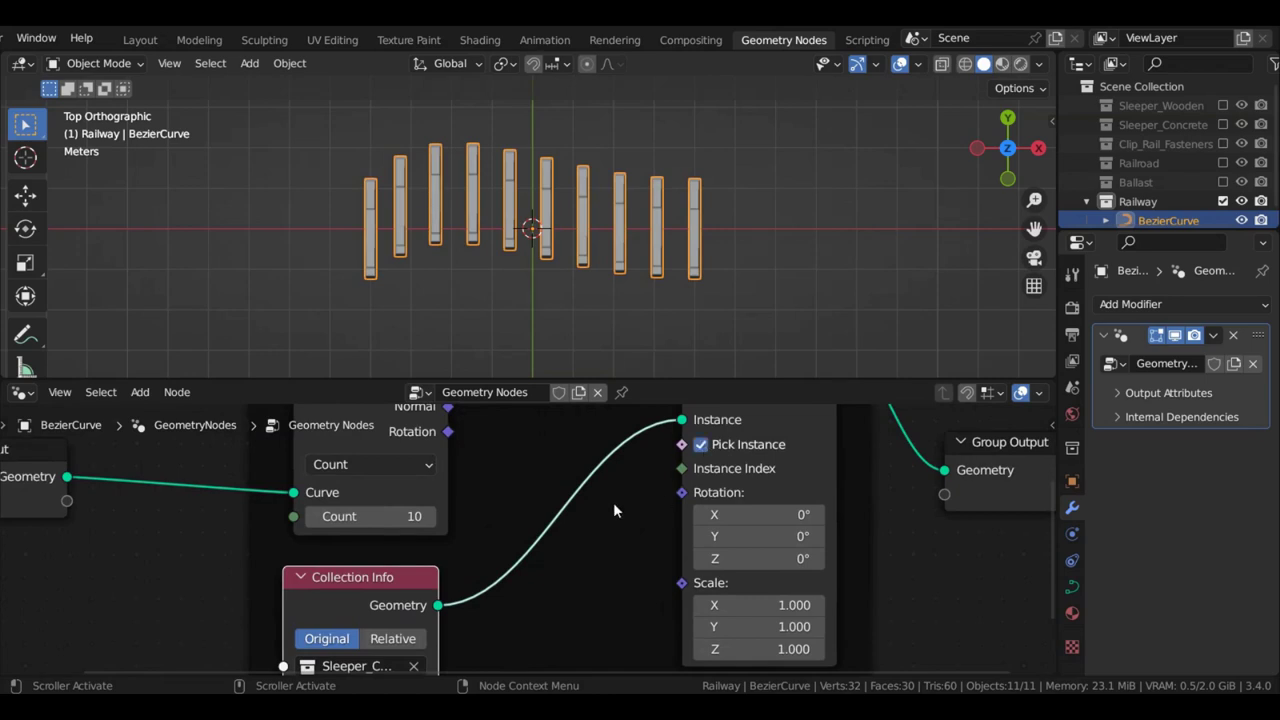
{"action": "scroll", "coordinate": [613, 510], "scroll_direction": "down", "scroll_amount": 2}
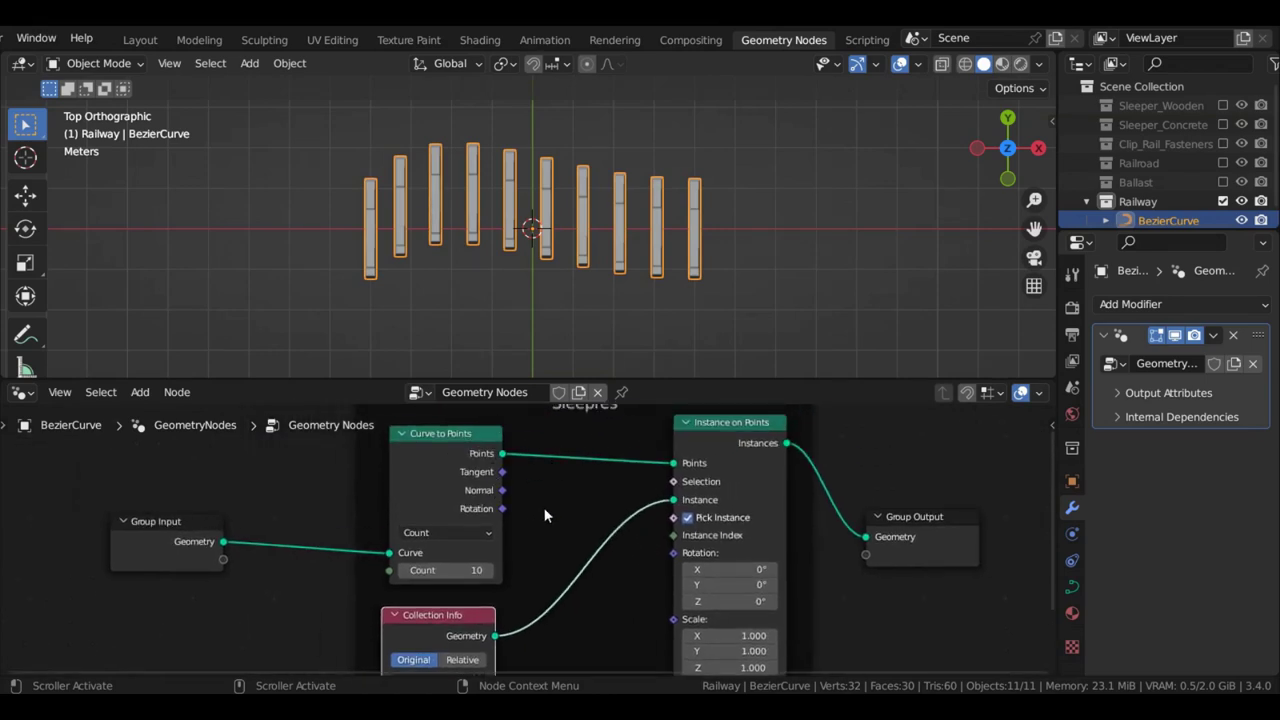
Connect the Rotation output of Curve to Points to the Rotation input of Instance on Points
{"action": "scroll", "coordinate": [545, 515], "scroll_direction": "up", "scroll_amount": 2}
{"action": "left_click_drag", "start_coordinate": [490, 493], "coordinate": [742, 560]}
{"action": "scroll", "coordinate": [678, 569], "scroll_direction": "down", "scroll_amount": 2}
Insert a Transform node between Collection Info and the Instance input of Instance on Points
{"action": "key", "text": "shift+a"}
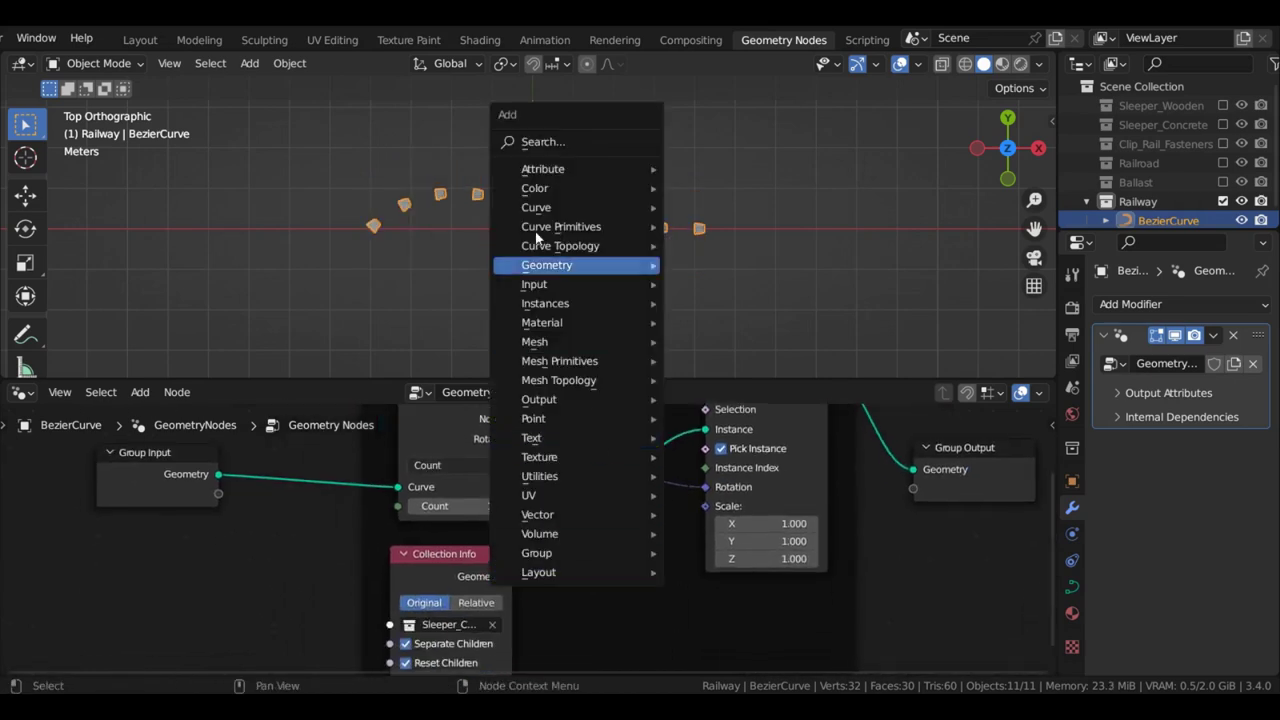
{"action": "left_click", "coordinate": [523, 141]}
{"action": "type", "text": "tra"}
{"action": "key", "text": "Return"}
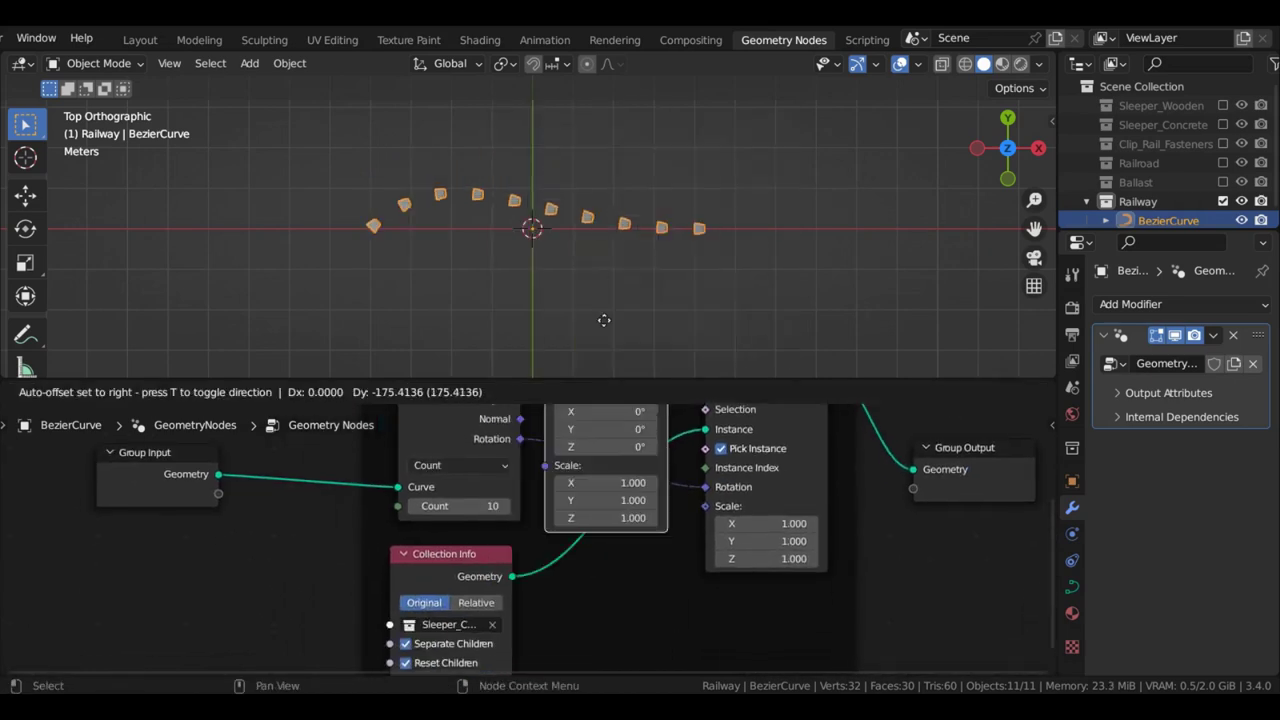
{"action": "left_click", "coordinate": [618, 551]}
{"action": "scroll", "coordinate": [617, 551], "scroll_direction": "up", "scroll_amount": 2}
{"action": "middle_click_drag", "start_coordinate": [640, 595], "coordinate": [642, 507]}
{"action": "scroll", "coordinate": [600, 545], "scroll_direction": "down", "scroll_amount": 2}
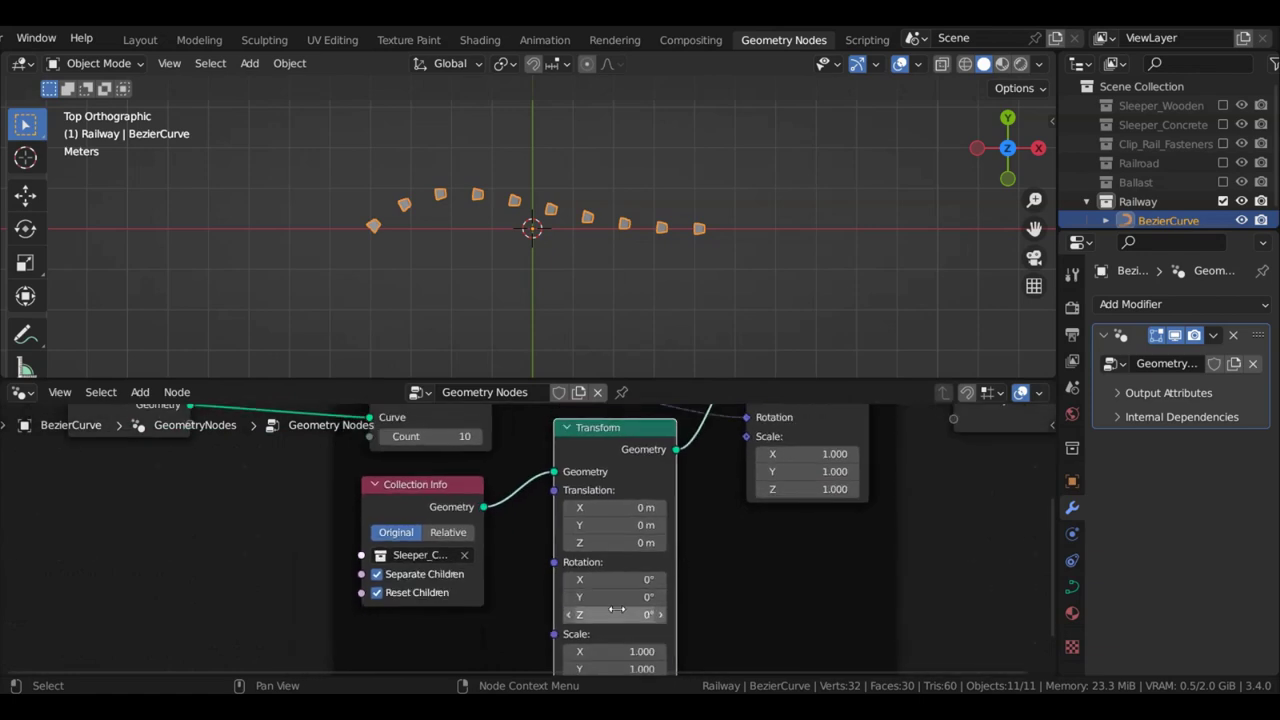
Set the Transform node's rotation to 90° on Z and -90° on Y
{"action": "left_click", "coordinate": [617, 611]}
{"action": "type", "text": "90"}
{"action": "key", "text": "Return"}
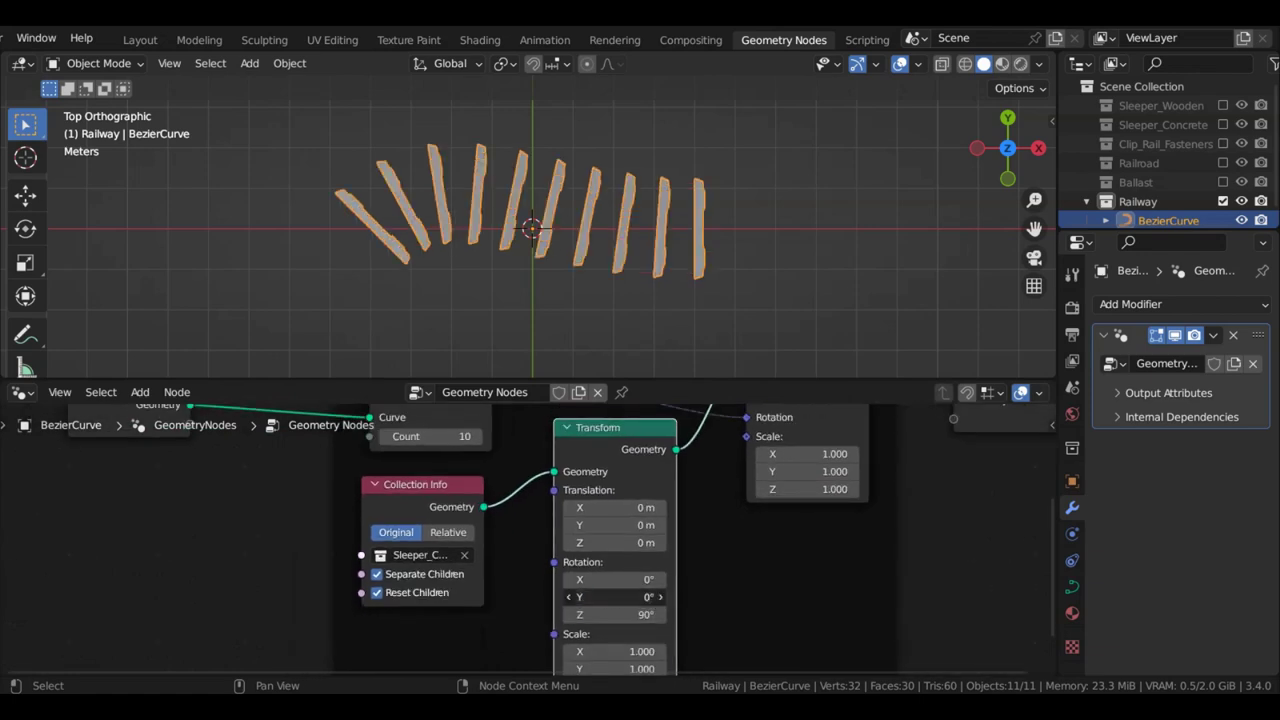
{"action": "type", "text": "-90"}
{"action": "key", "text": "Return"}
{"action": "scroll", "coordinate": [551, 535], "scroll_direction": "down", "scroll_amount": 1}
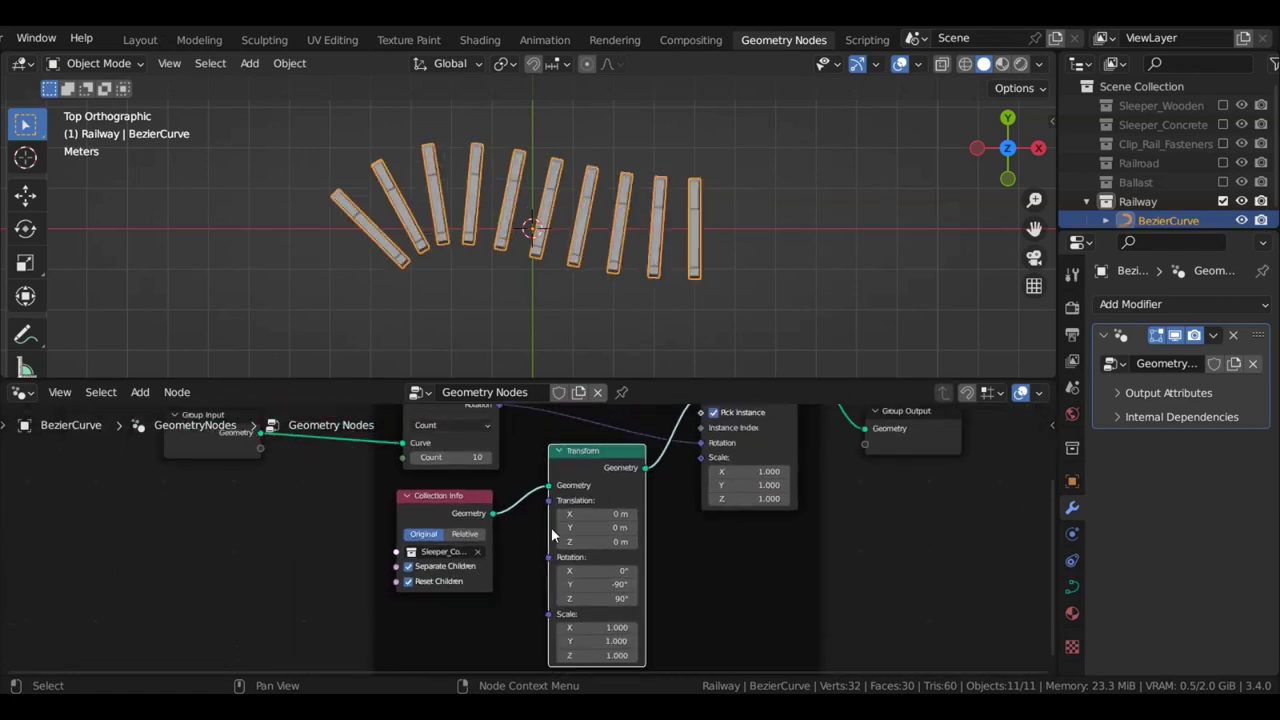
Scale the Bezier curve's control points up in Edit Mode to nearly three times their size, finishing in Object Mode
{"action": "left_click", "coordinate": [558, 289]}
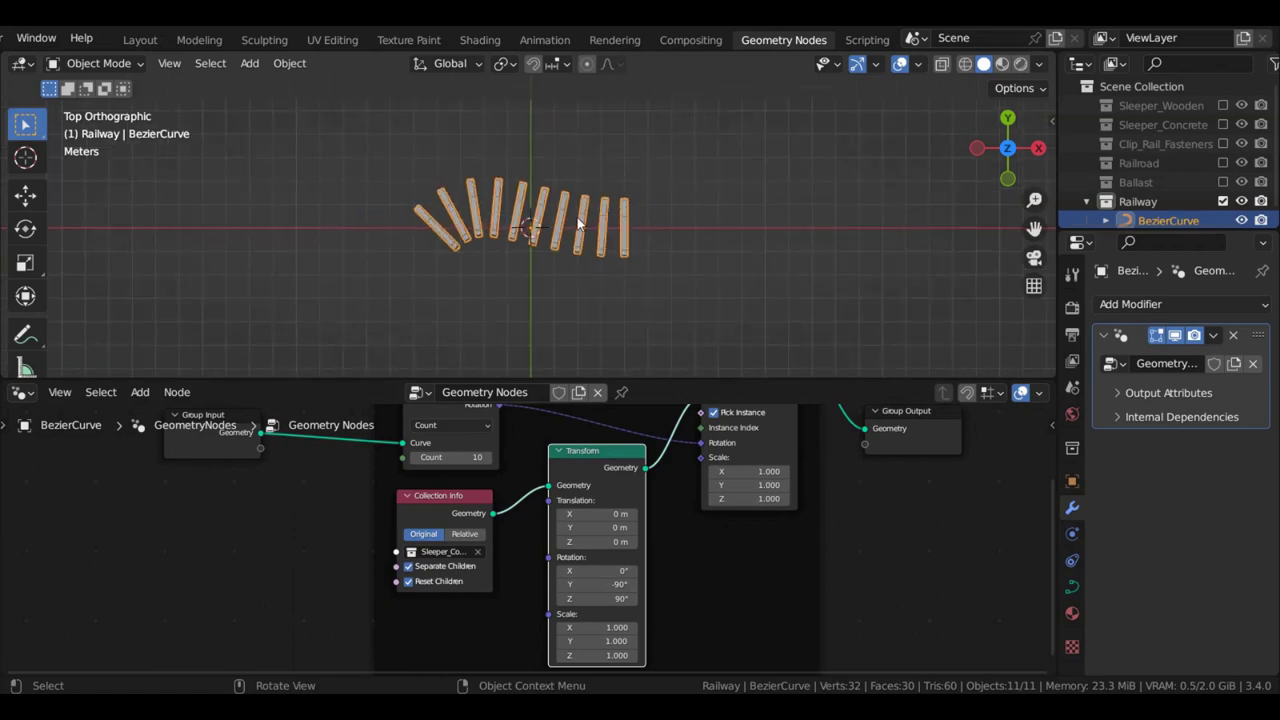
{"action": "key", "text": "Tab"}
{"action": "key", "text": "s"}
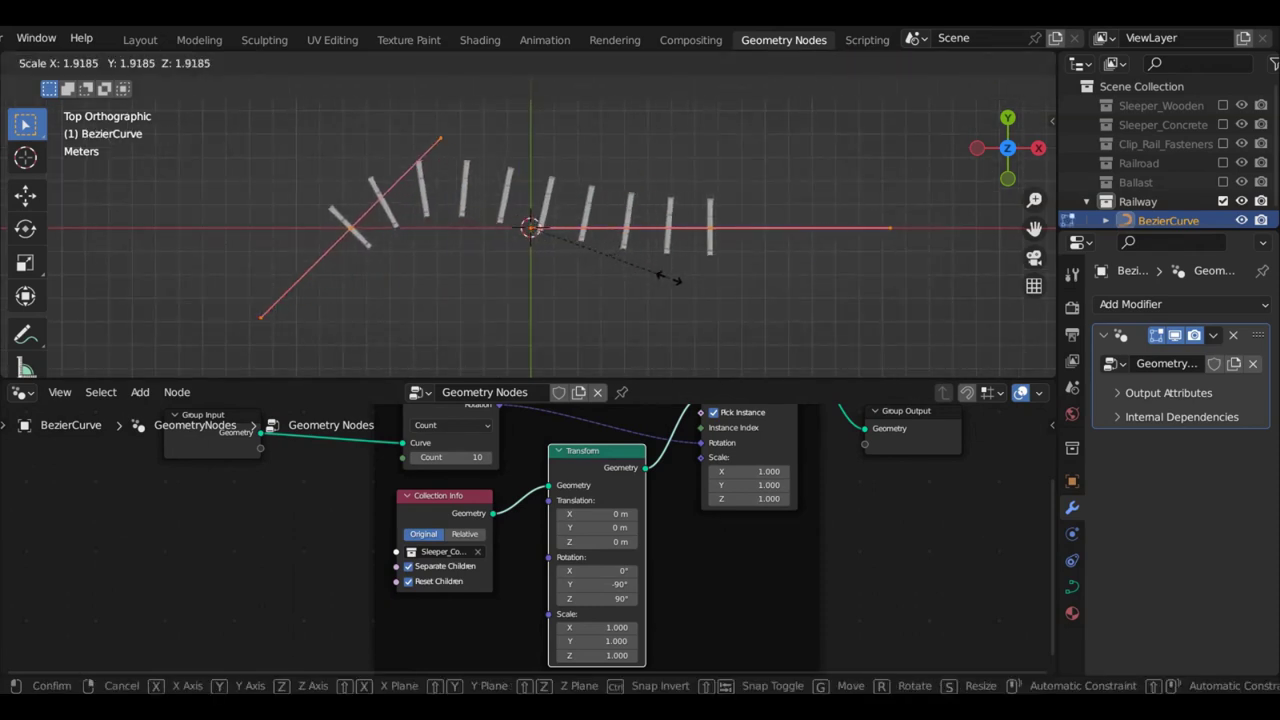
{"action": "left_click", "coordinate": [729, 287]}
{"action": "key", "text": "s"}
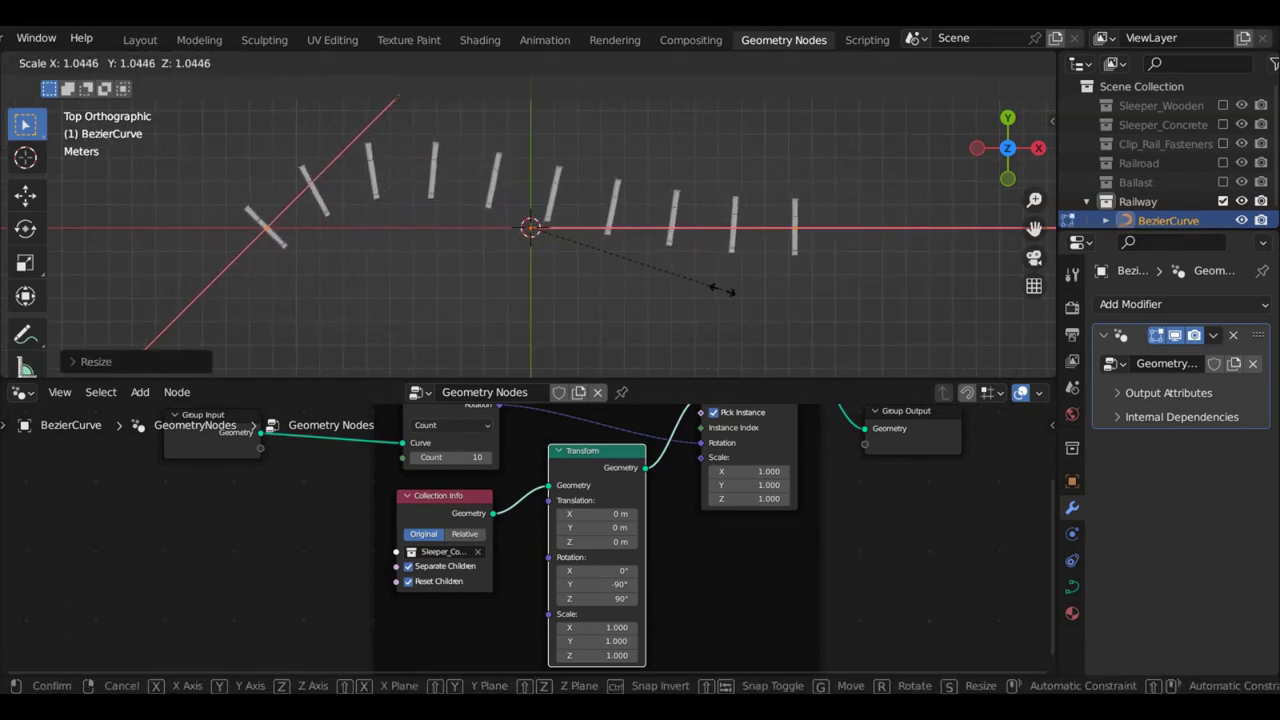
{"action": "left_click", "coordinate": [727, 290]}
{"action": "key", "text": "Tab"}
Switch Curve to Points to Length mode and set its Length to 0.6 m
{"action": "scroll", "coordinate": [526, 505], "scroll_direction": "up", "scroll_amount": 3}
{"action": "middle_click_drag", "start_coordinate": [460, 471], "coordinate": [574, 548]}
{"action": "scroll", "coordinate": [587, 520], "scroll_direction": "up", "scroll_amount": 1}
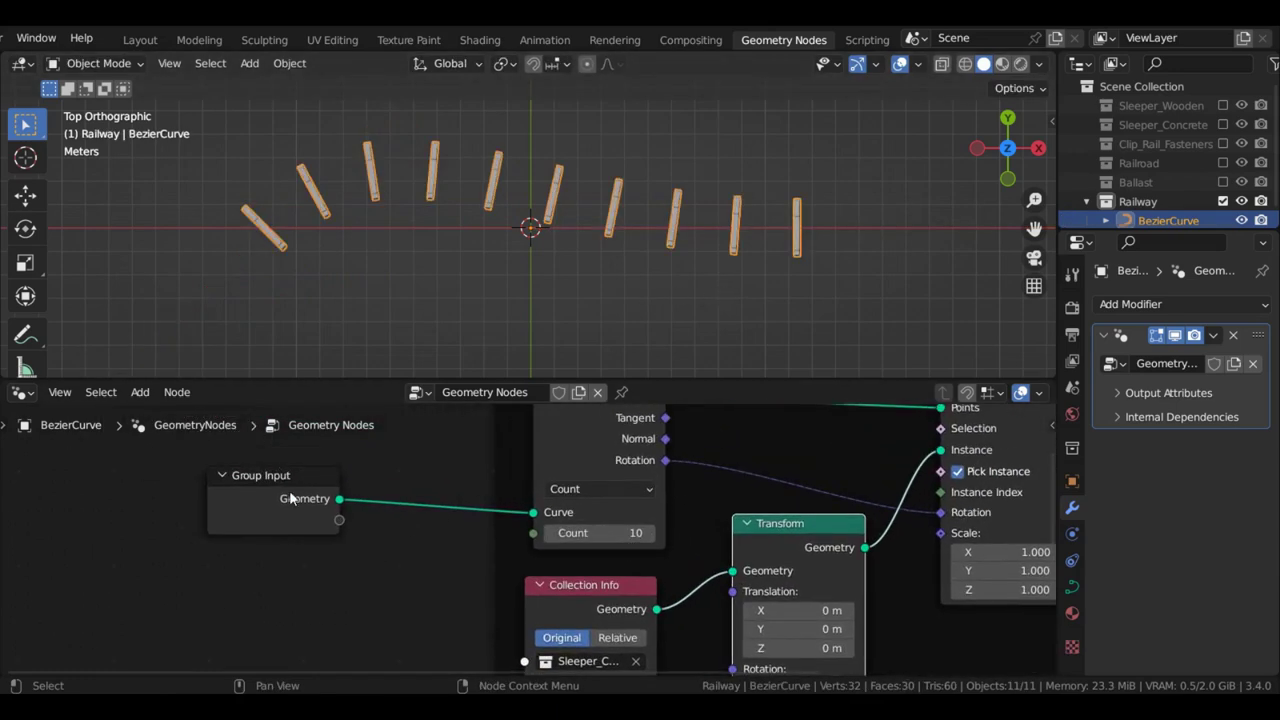
{"action": "left_click_drag", "start_coordinate": [289, 490], "coordinate": [274, 503]}
{"action": "left_click", "coordinate": [611, 488]}
{"action": "left_click", "coordinate": [570, 539]}
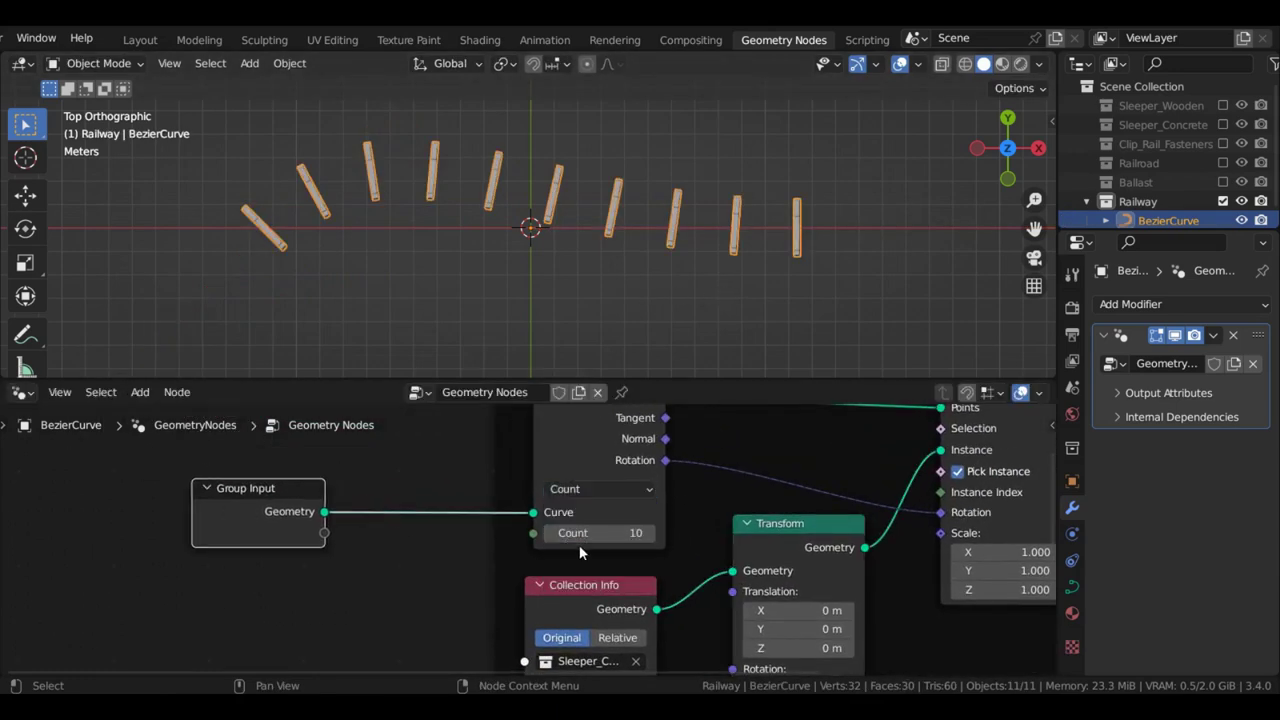
{"action": "left_click", "coordinate": [580, 488]}
{"action": "left_click", "coordinate": [595, 549]}
{"action": "left_click", "coordinate": [592, 535]}
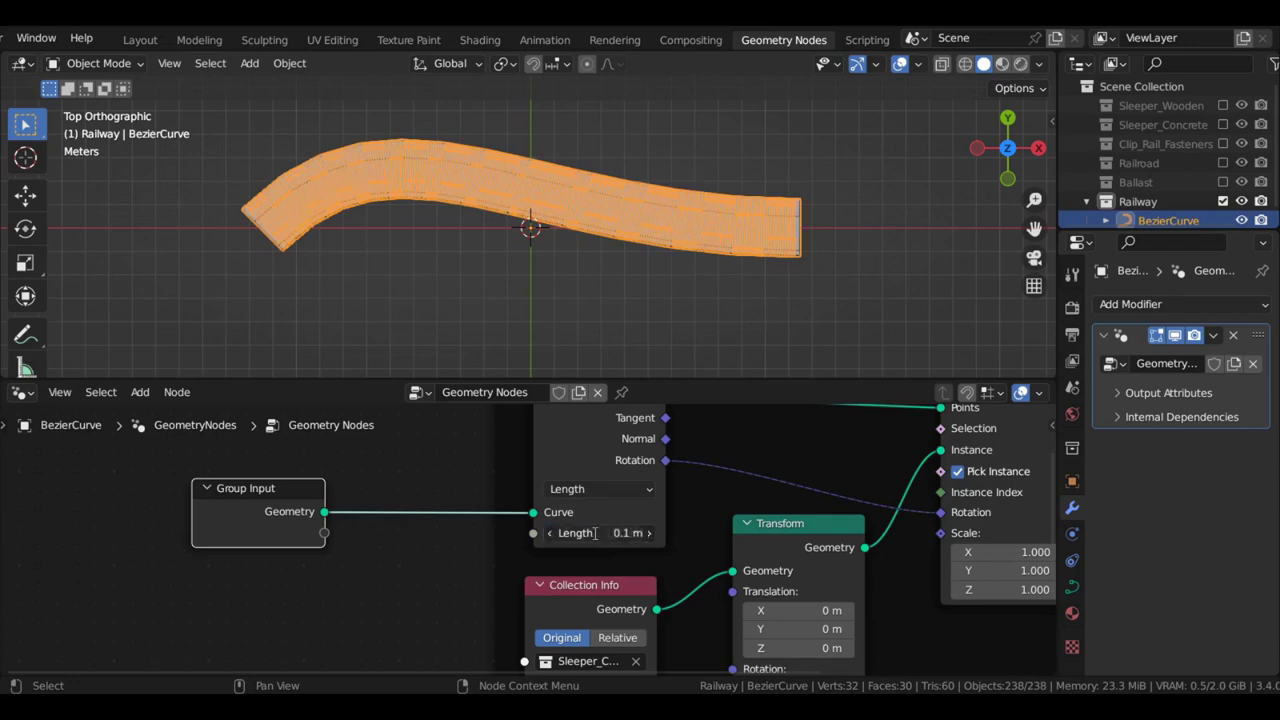
{"action": "type", "text": "0.6"}
{"action": "key", "text": "Return"}
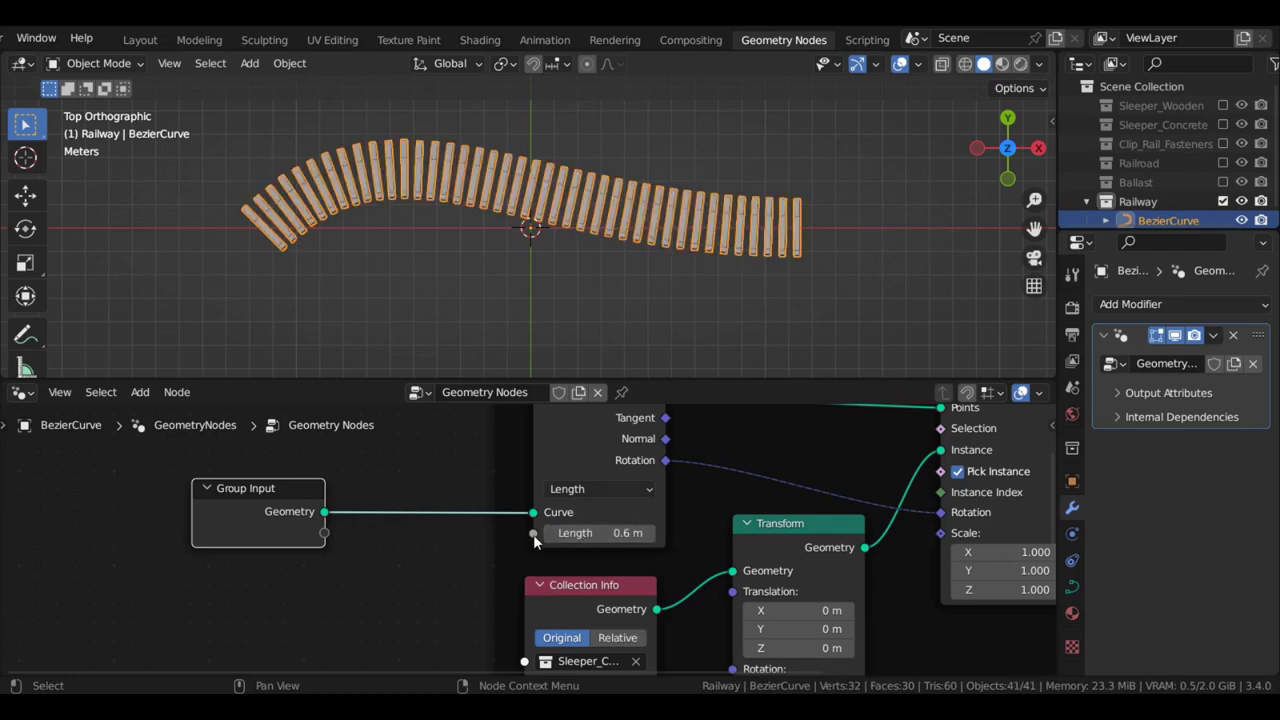
Expose the Length of Curve to Points as a group input and rename that input Sleepres Spacing
{"action": "left_click_drag", "start_coordinate": [533, 533], "coordinate": [318, 537]}
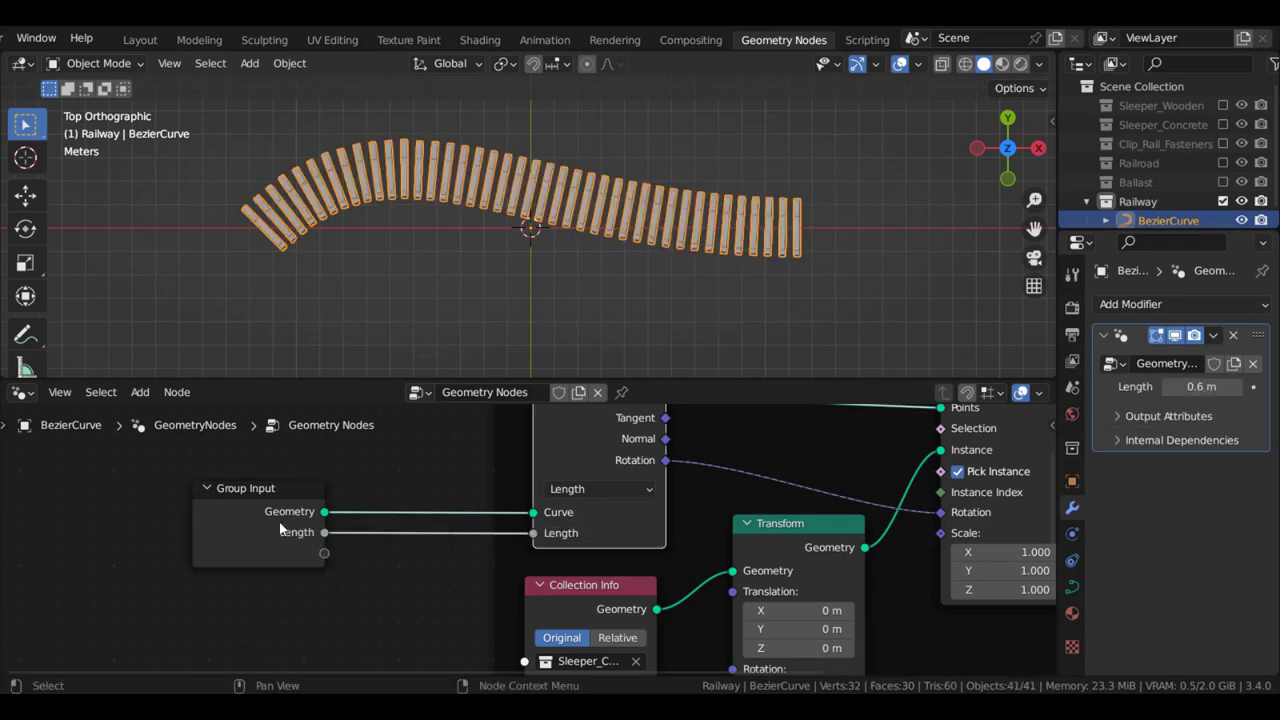
{"action": "scroll", "coordinate": [398, 520], "scroll_direction": "down", "scroll_amount": 1}
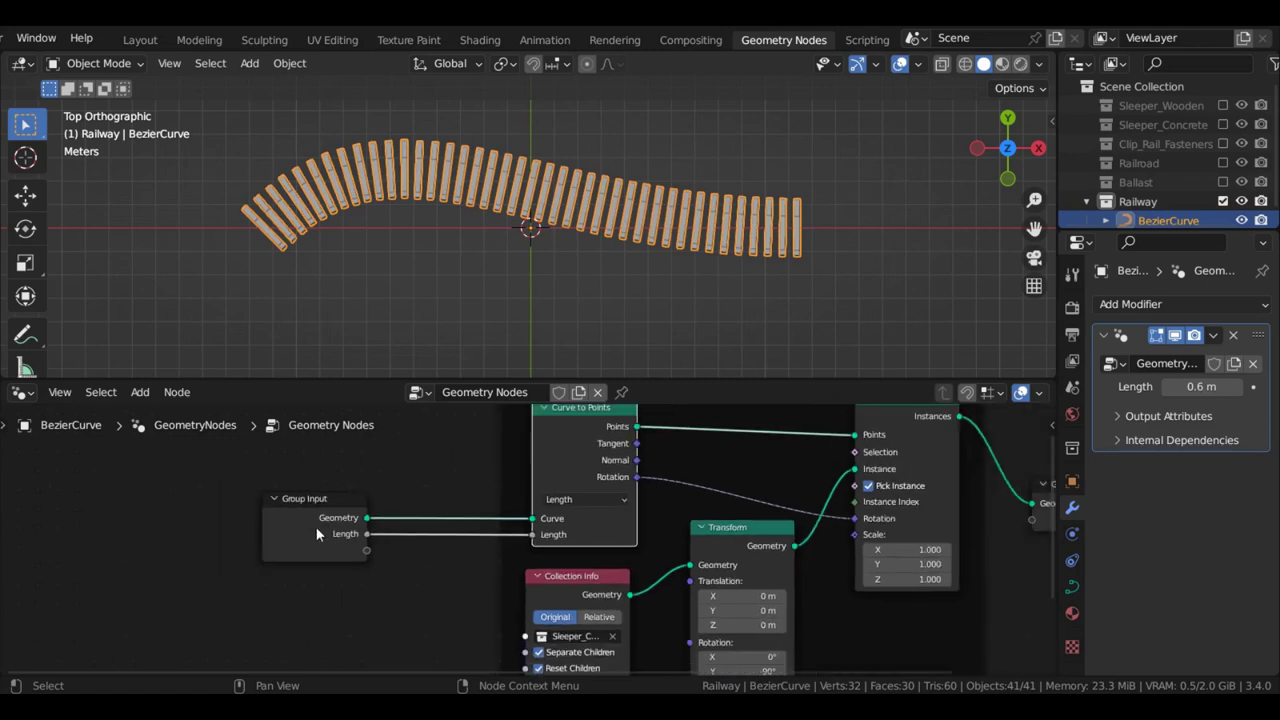
{"action": "left_click", "coordinate": [315, 526]}
{"action": "key", "text": "n"}
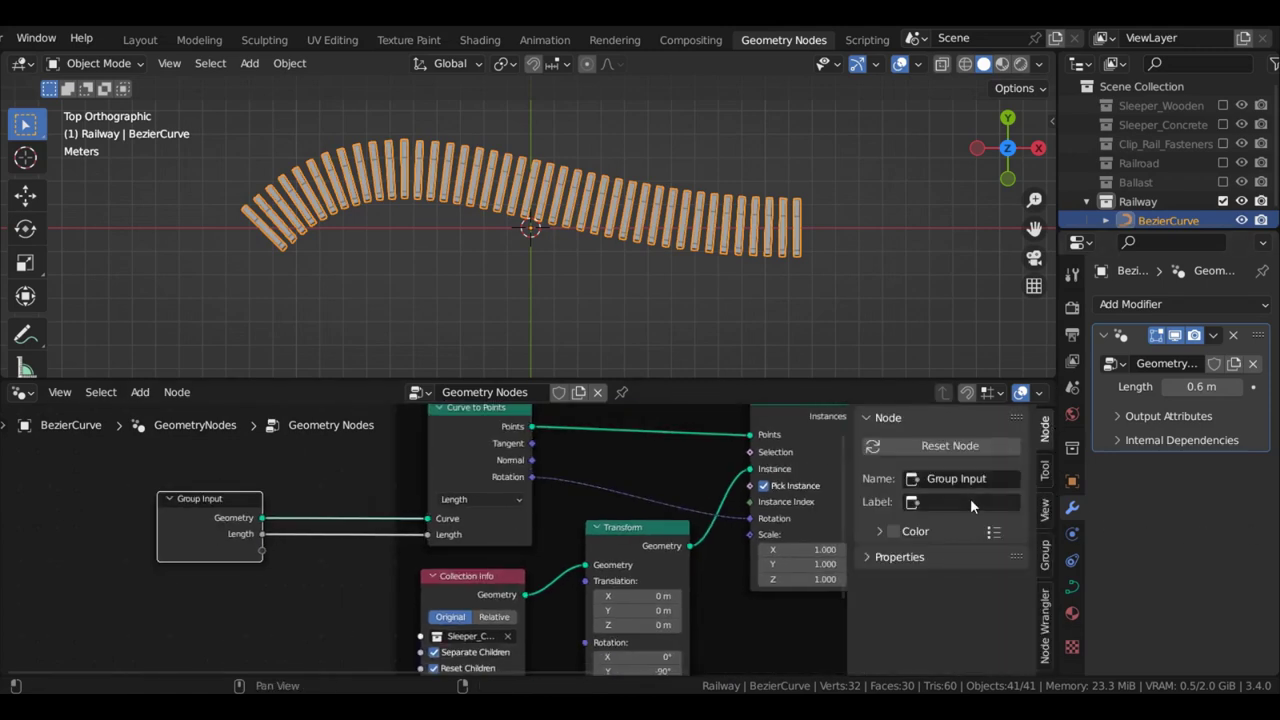
{"action": "left_click", "coordinate": [1072, 560]}
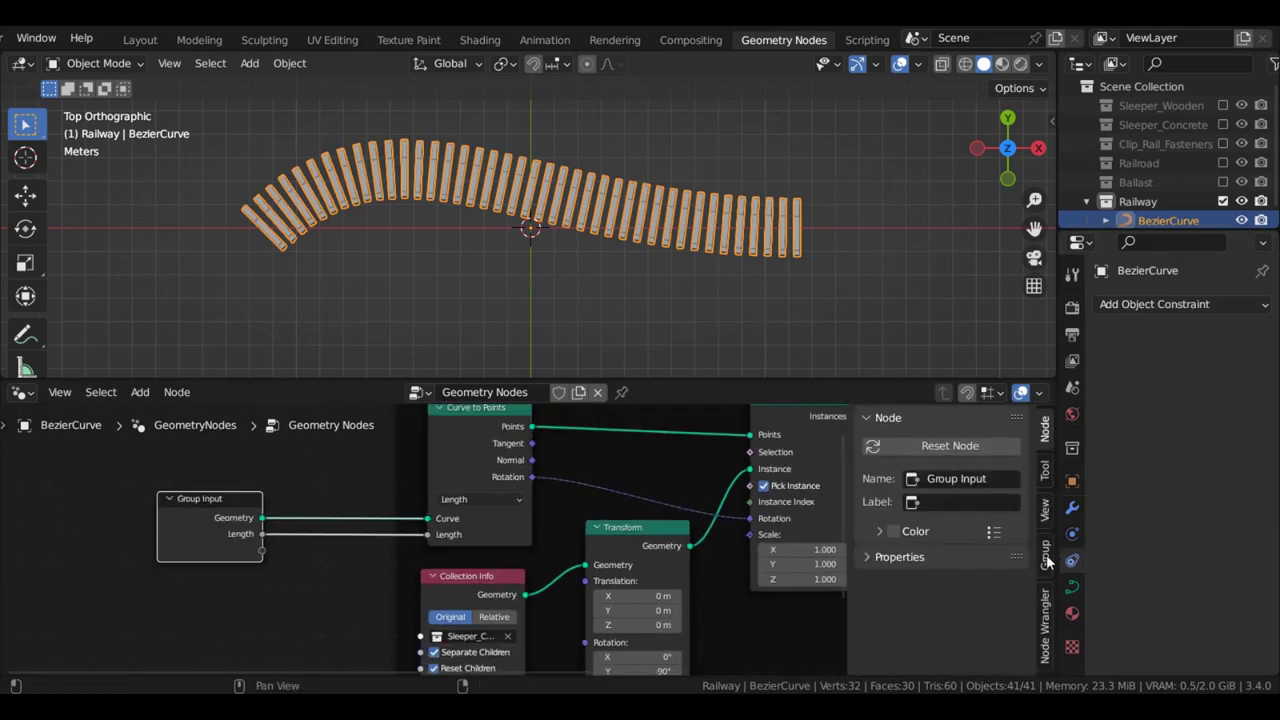
{"action": "left_click", "coordinate": [1045, 555]}
{"action": "left_click", "coordinate": [905, 472]}
{"action": "scroll", "coordinate": [939, 547], "scroll_direction": "down", "scroll_amount": 3}
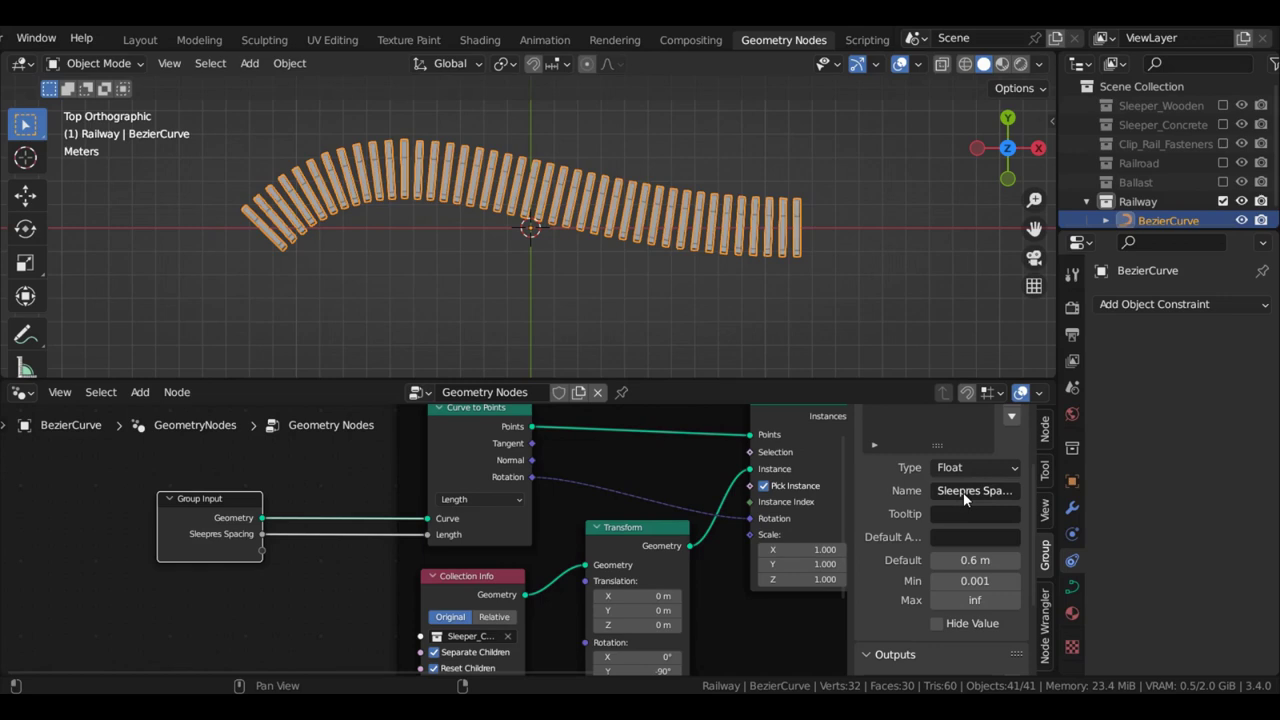
Set the minimum of the Sleepres Spacing input to 0.5 and edit its maximum
{"action": "scroll", "coordinate": [963, 492], "scroll_direction": "up", "scroll_amount": 3}
{"action": "scroll", "coordinate": [959, 505], "scroll_direction": "down", "scroll_amount": 3}
{"action": "left_click", "coordinate": [982, 588]}
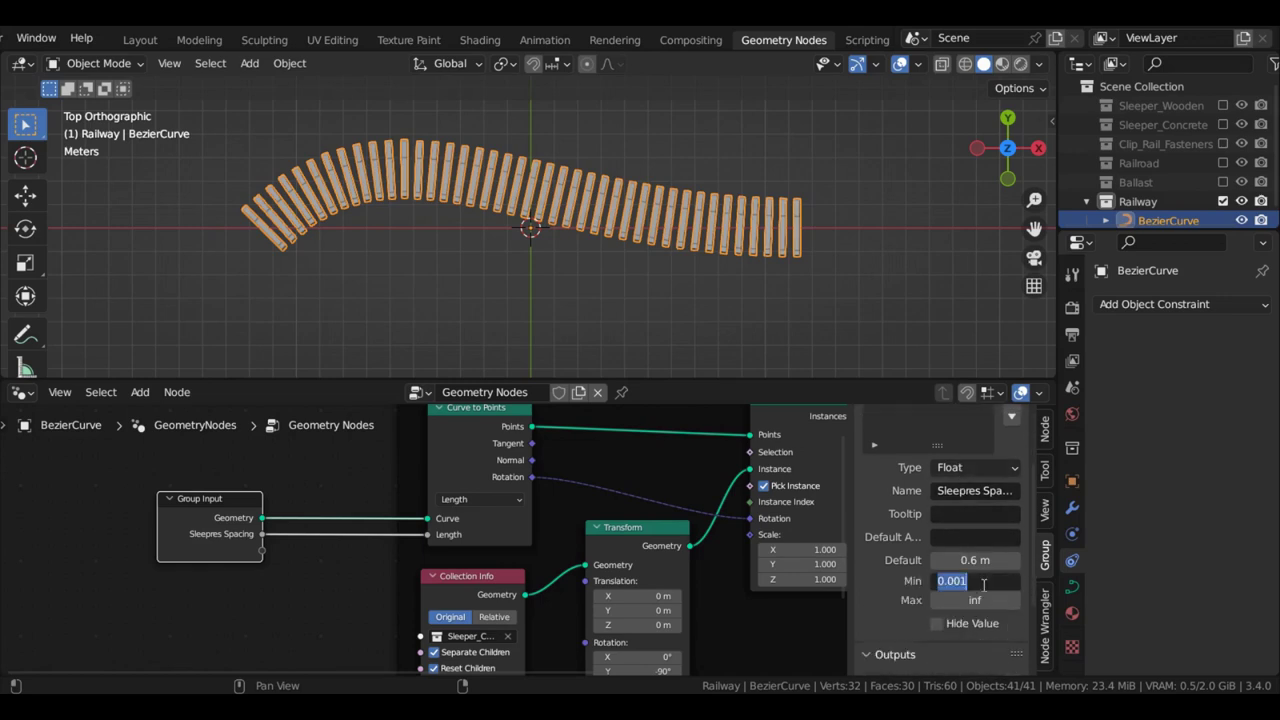
{"action": "type", "text": ".5"}
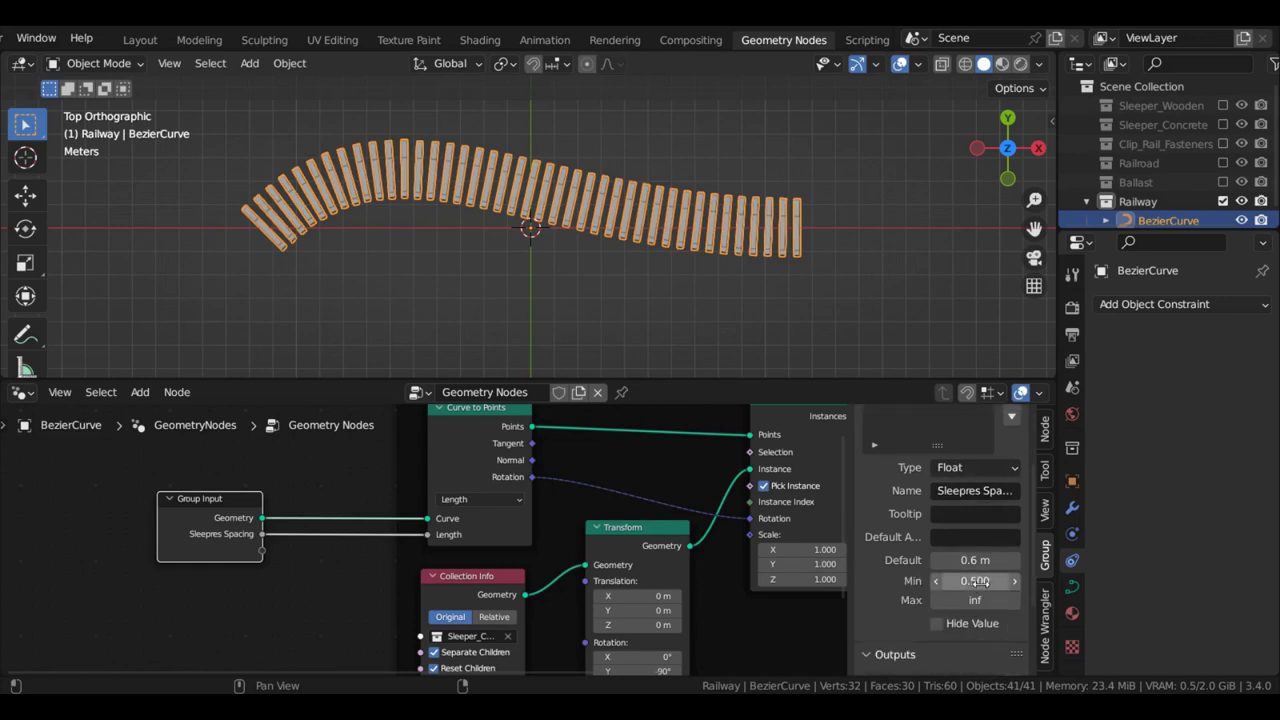
{"action": "left_click", "coordinate": [984, 598]}
{"action": "key", "text": "BackSpace"}
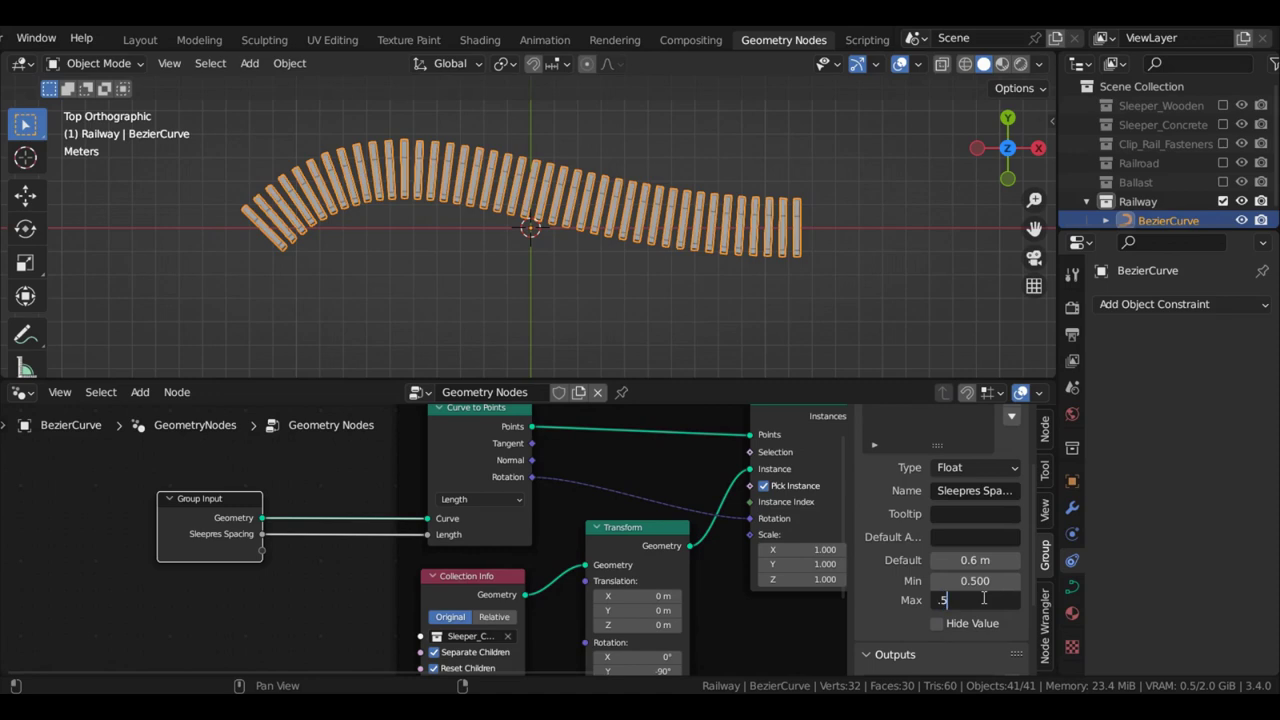
Add another group input named Sleepres type and set its type to Integer
{"action": "scroll", "coordinate": [978, 560], "scroll_direction": "up", "scroll_amount": 3}
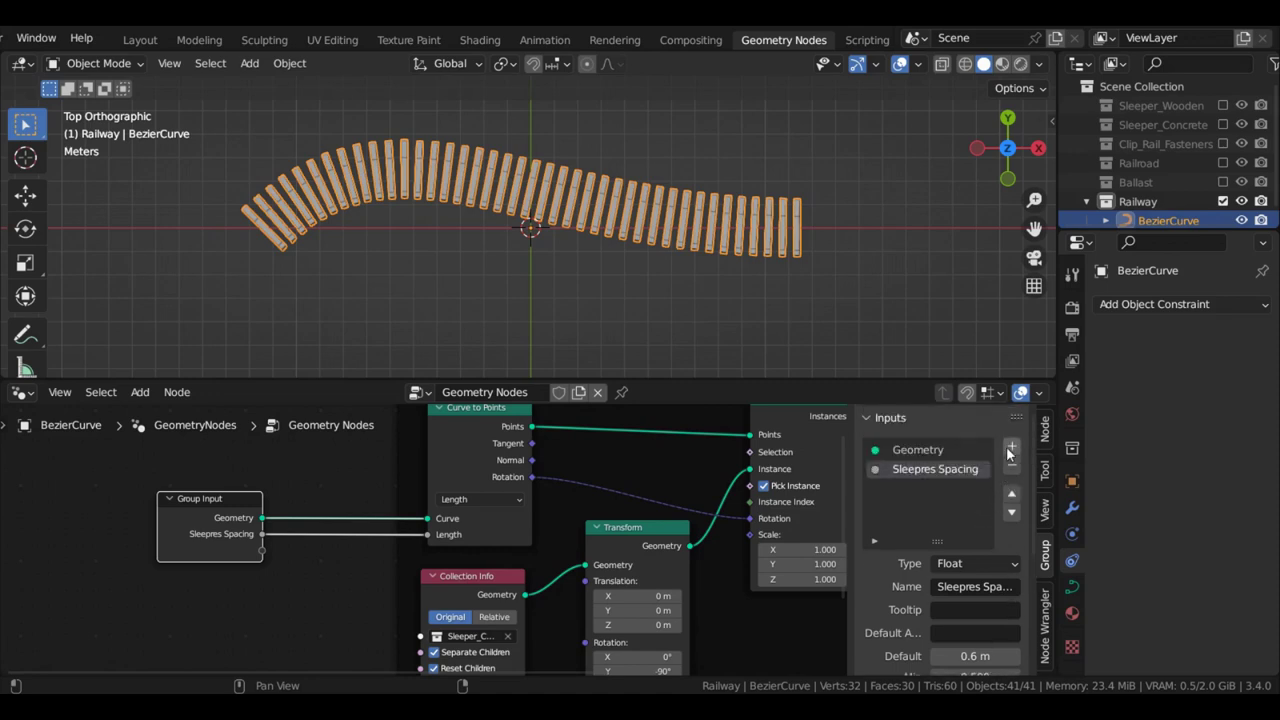
{"action": "left_click", "coordinate": [1010, 449]}
{"action": "scroll", "coordinate": [990, 565], "scroll_direction": "down", "scroll_amount": 3}
{"action": "left_click", "coordinate": [998, 491]}
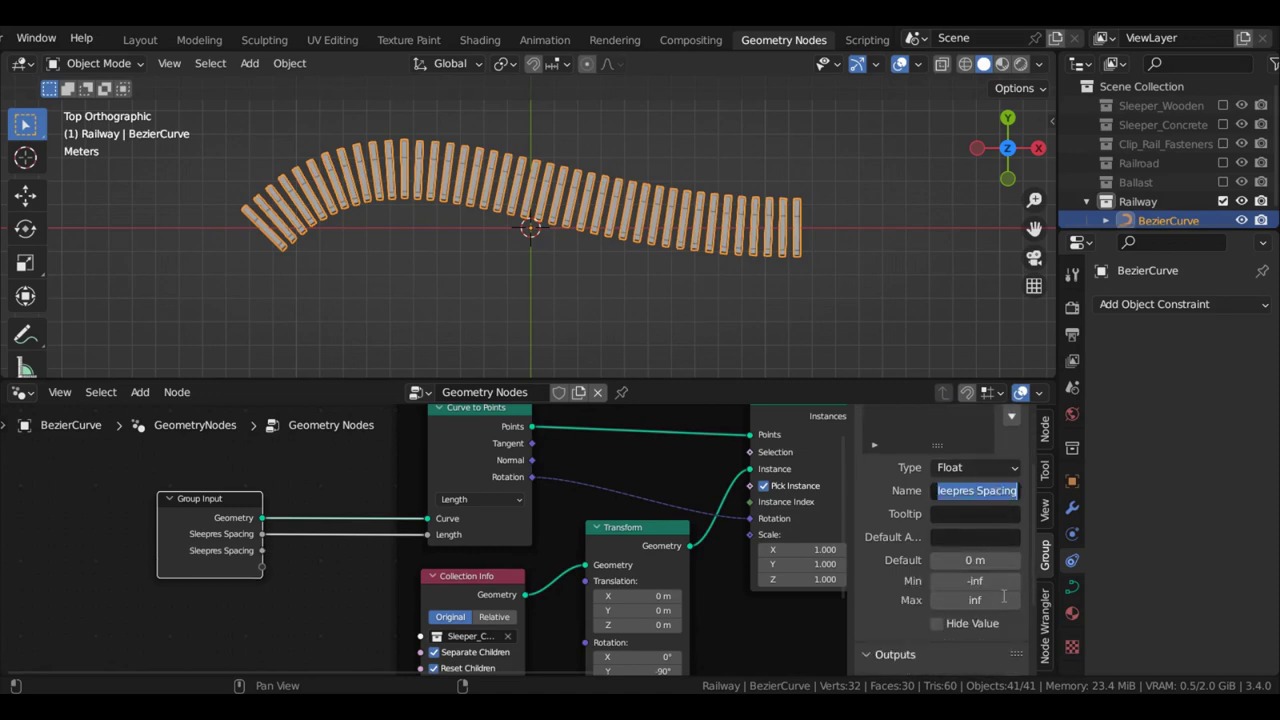
{"action": "key", "text": "End"}
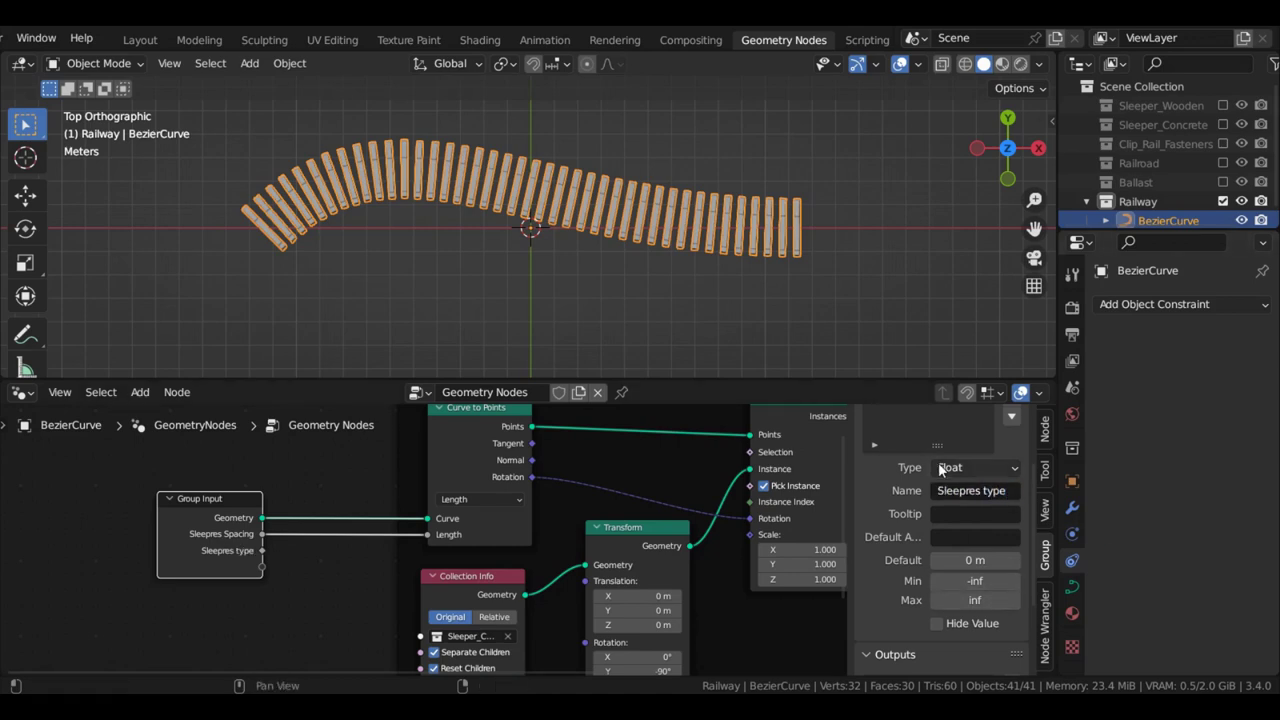
{"action": "left_click", "coordinate": [966, 469]}
{"action": "left_click", "coordinate": [975, 362]}
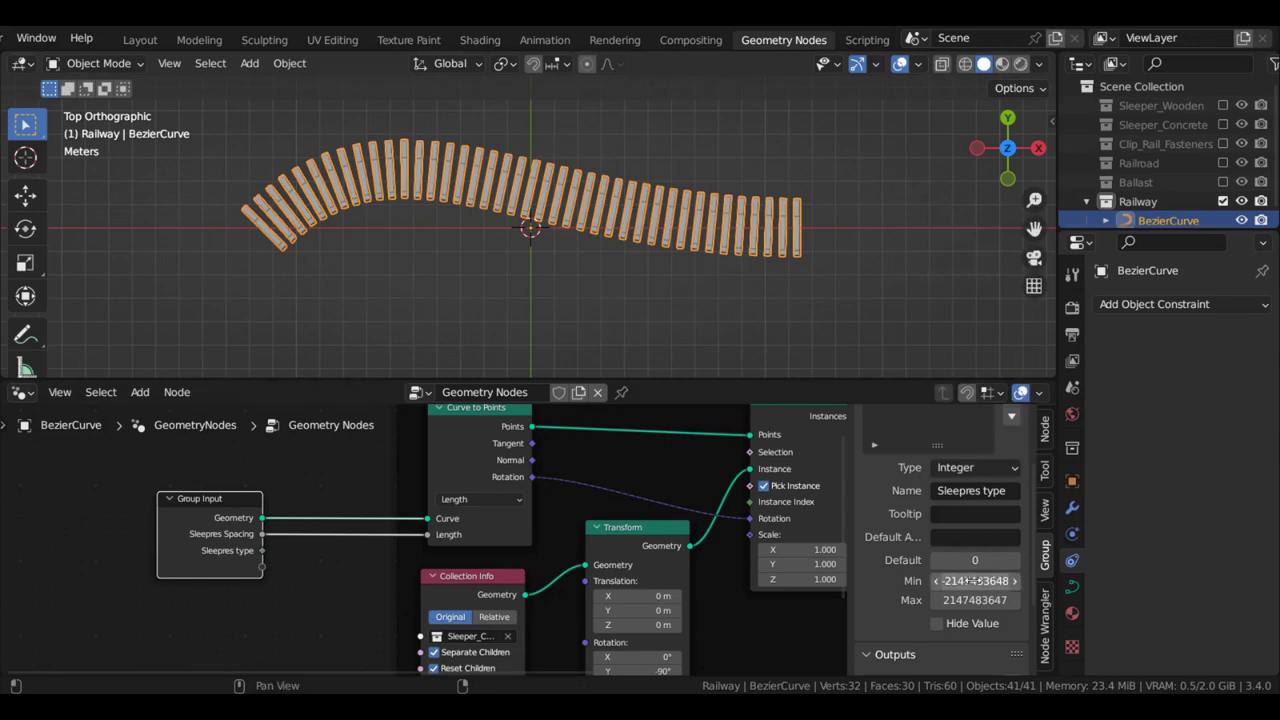
Set the Sleepres type input's default to 1, minimum to 1 and maximum to 2
{"action": "left_click", "coordinate": [978, 562]}
{"action": "type", "text": "1"}
{"action": "key", "text": "Return"}
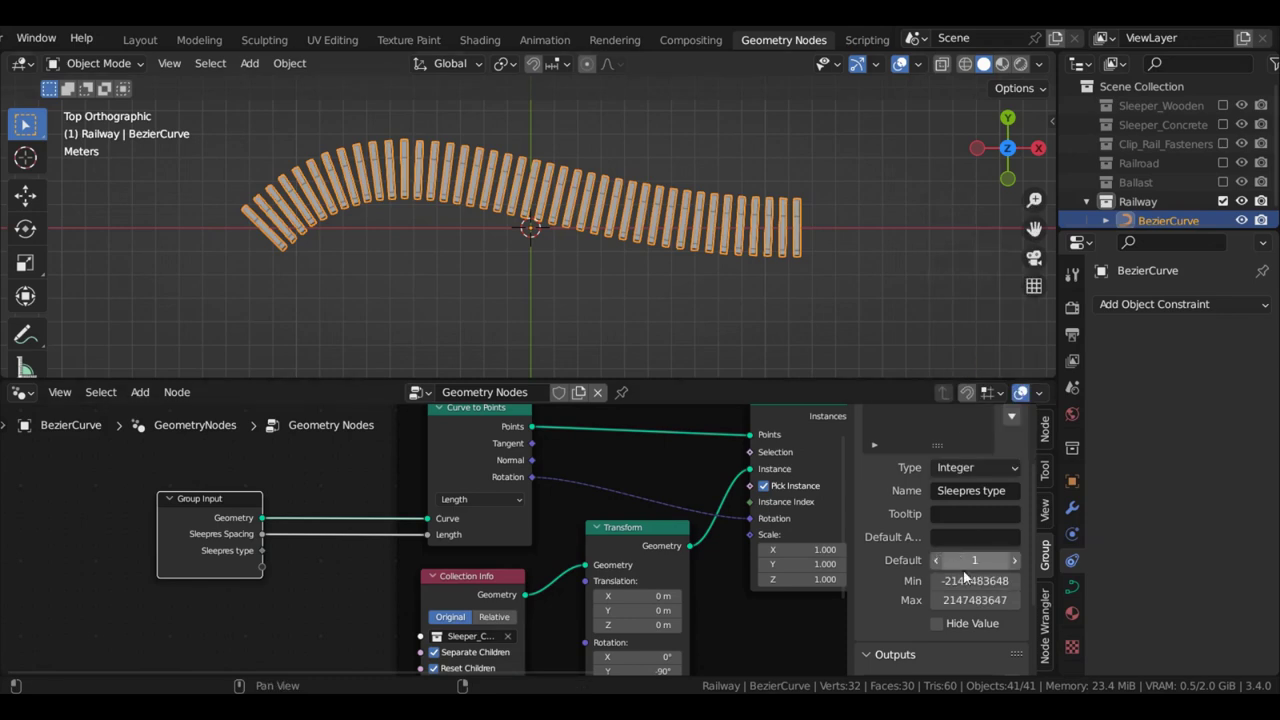
{"action": "left_click", "coordinate": [966, 580]}
{"action": "type", "text": "1"}
{"action": "key", "text": "Return"}
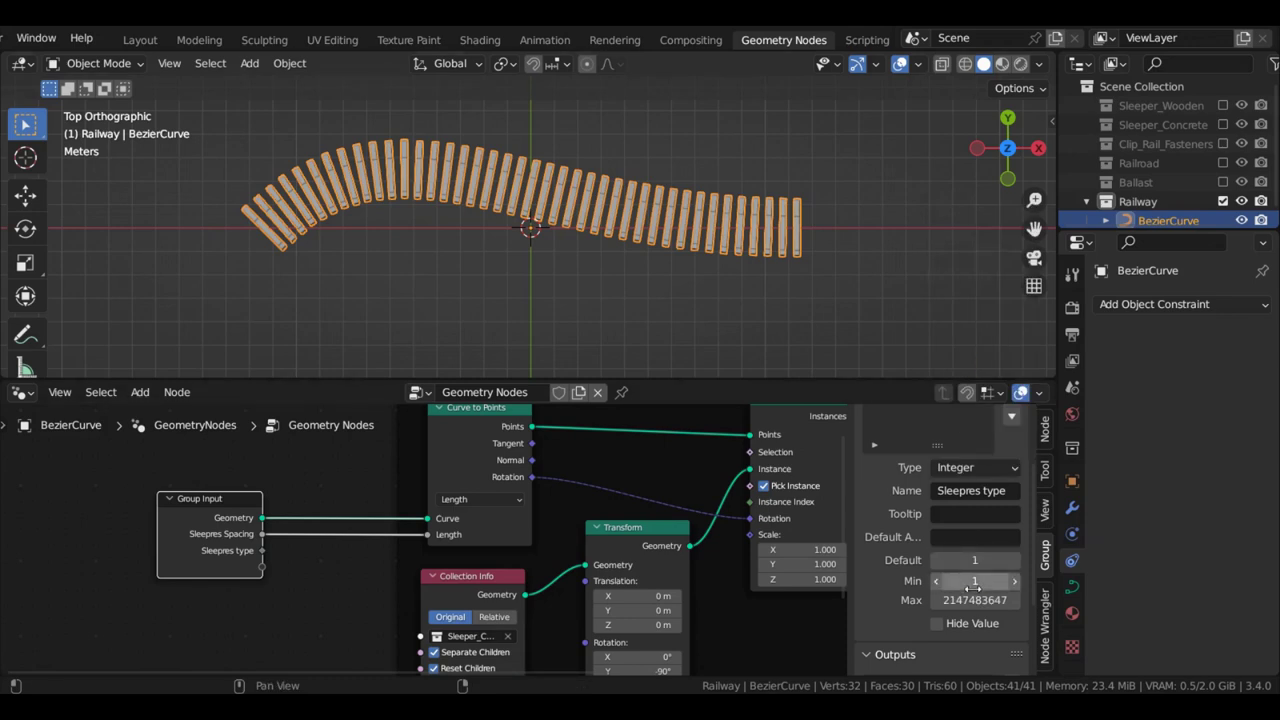
{"action": "left_click", "coordinate": [974, 599]}
{"action": "type", "text": "2"}
{"action": "key", "text": "Return"}
Switch the 3D viewport to Material Preview shading
{"action": "left_click", "coordinate": [1002, 63]}
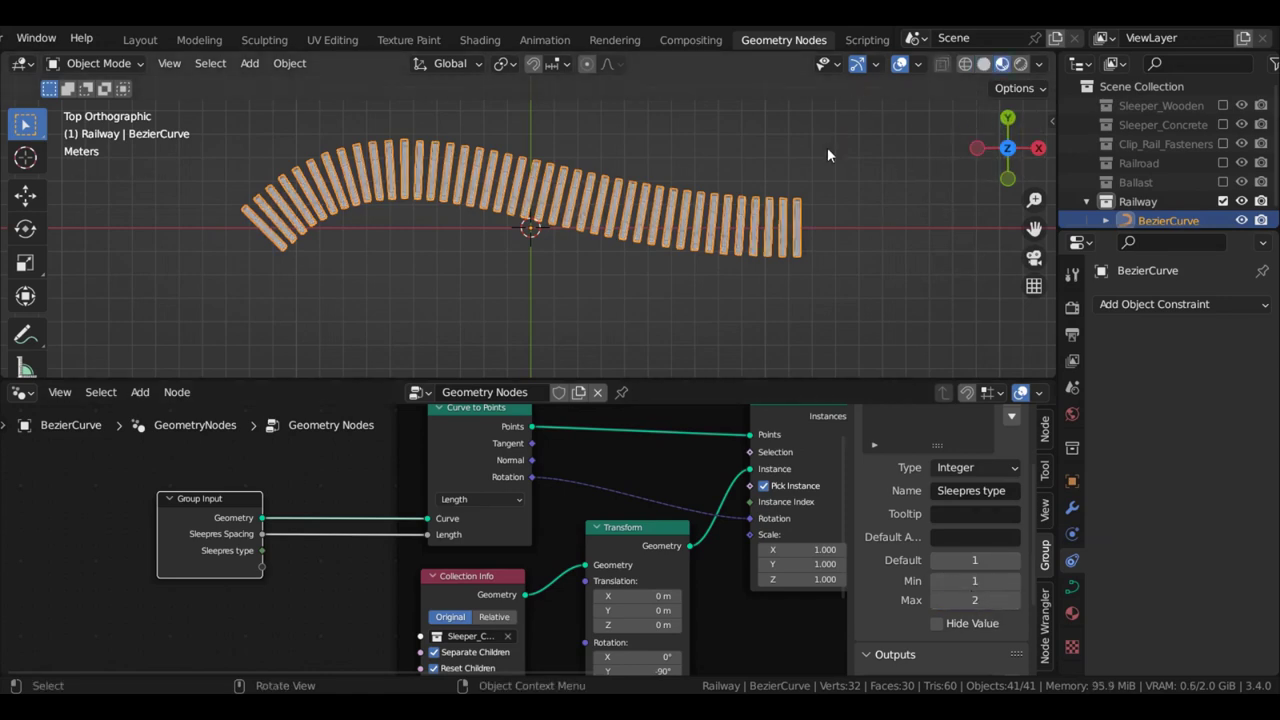
{"action": "scroll", "coordinate": [415, 566], "scroll_direction": "up", "scroll_amount": 3}
{"action": "scroll", "coordinate": [425, 560], "scroll_direction": "down", "scroll_amount": 7}
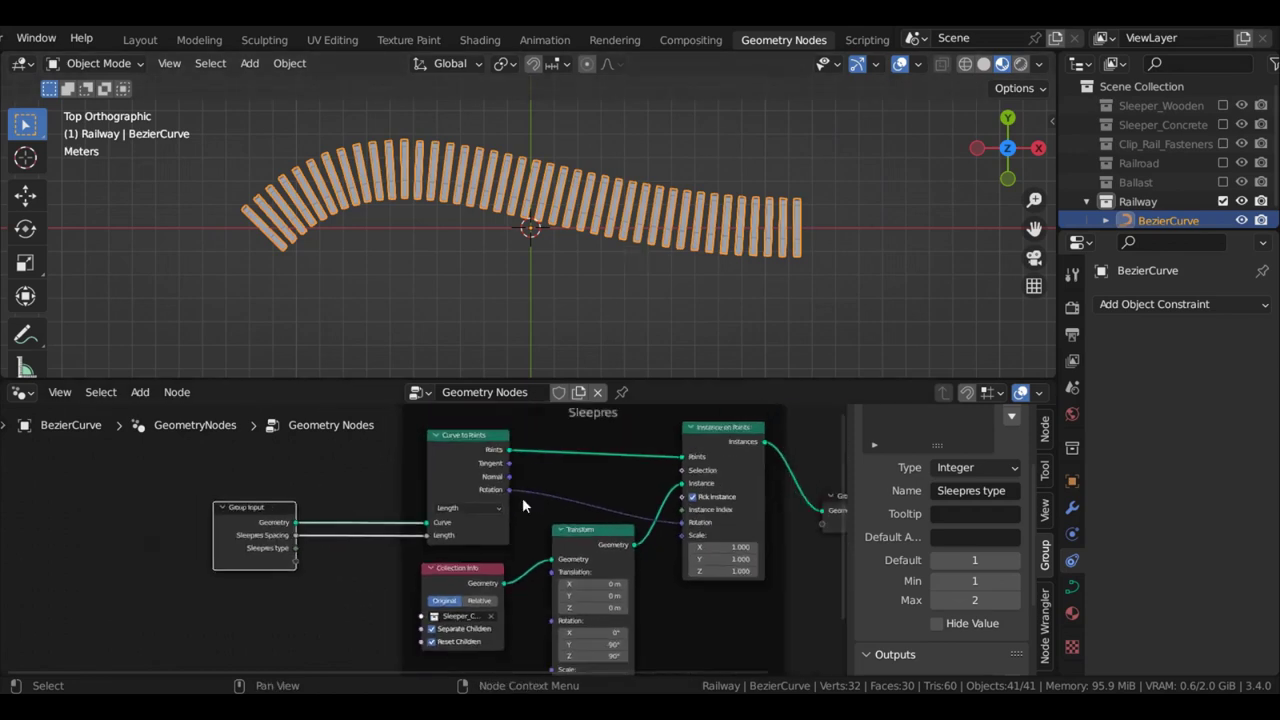
Make room below Curve to Points and add an Integer Equal compare node fed by the Sleepres type input
{"action": "middle_click_drag", "start_coordinate": [491, 527], "coordinate": [512, 473]}
{"action": "scroll", "coordinate": [492, 518], "scroll_direction": "up", "scroll_amount": 5}
{"action": "left_click_drag", "start_coordinate": [484, 505], "coordinate": [435, 589]}
{"action": "scroll", "coordinate": [478, 520], "scroll_direction": "down", "scroll_amount": 1}
{"action": "middle_click_drag", "start_coordinate": [478, 518], "coordinate": [616, 552]}
{"action": "left_click_drag", "start_coordinate": [372, 507], "coordinate": [684, 558]}
{"action": "scroll", "coordinate": [416, 525], "scroll_direction": "up", "scroll_amount": 1}
{"action": "scroll", "coordinate": [400, 528], "scroll_direction": "up", "scroll_amount": 3}
{"action": "type", "text": "compar"}
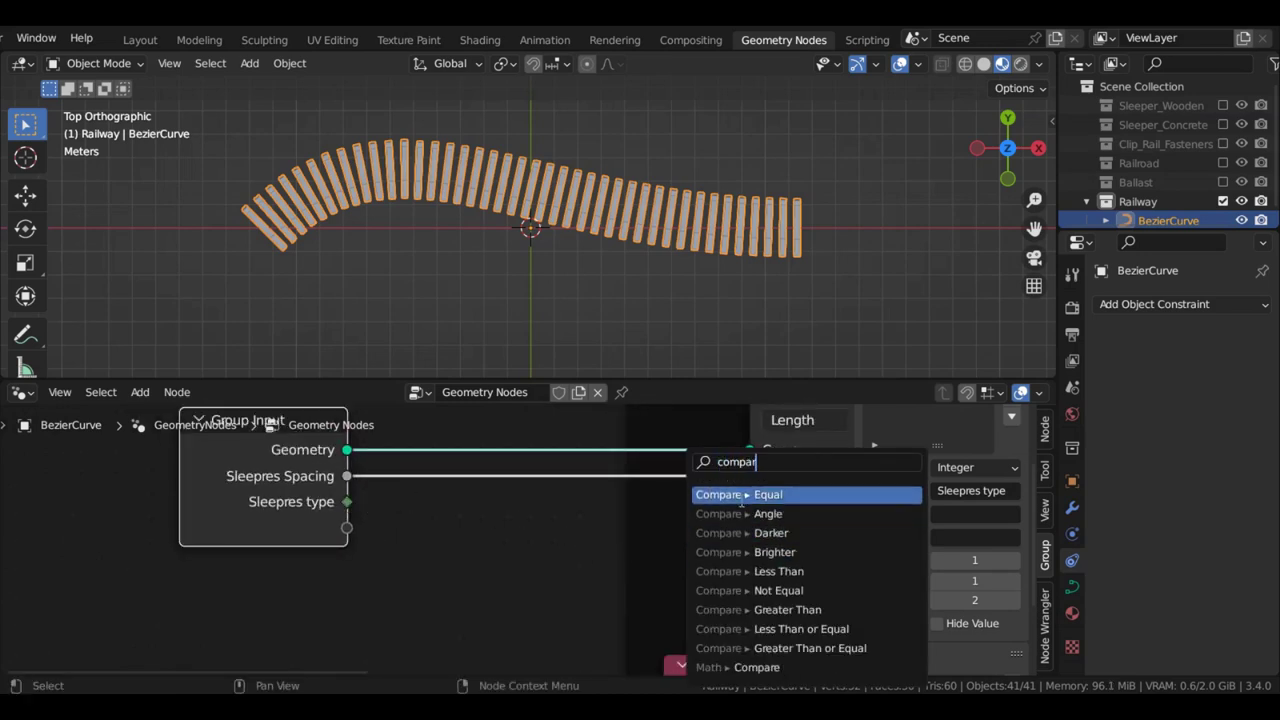
{"action": "left_click", "coordinate": [741, 496]}
{"action": "scroll", "coordinate": [677, 557], "scroll_direction": "down", "scroll_amount": 4}
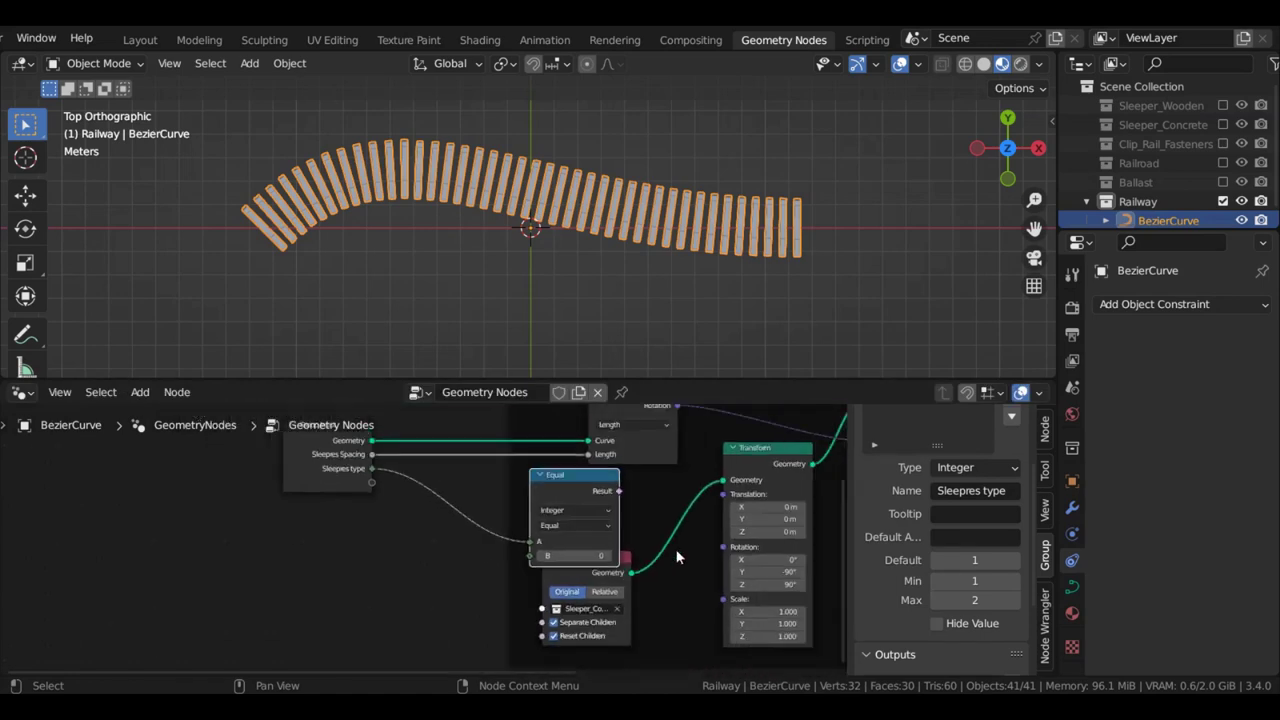
Move Collection Info below the Equal node and disconnect it from the Transform node
{"action": "scroll", "coordinate": [677, 557], "scroll_direction": "down", "scroll_amount": 3}
{"action": "left_click_drag", "start_coordinate": [557, 566], "coordinate": [506, 621]}
{"action": "left_click_drag", "start_coordinate": [661, 493], "coordinate": [623, 560]}
Add a Geometry Switch node before Transform, with the Equal node's Result driving its Switch input
{"action": "scroll", "coordinate": [575, 518], "scroll_direction": "up", "scroll_amount": 5}
{"action": "left_click_drag", "start_coordinate": [596, 472], "coordinate": [667, 508]}
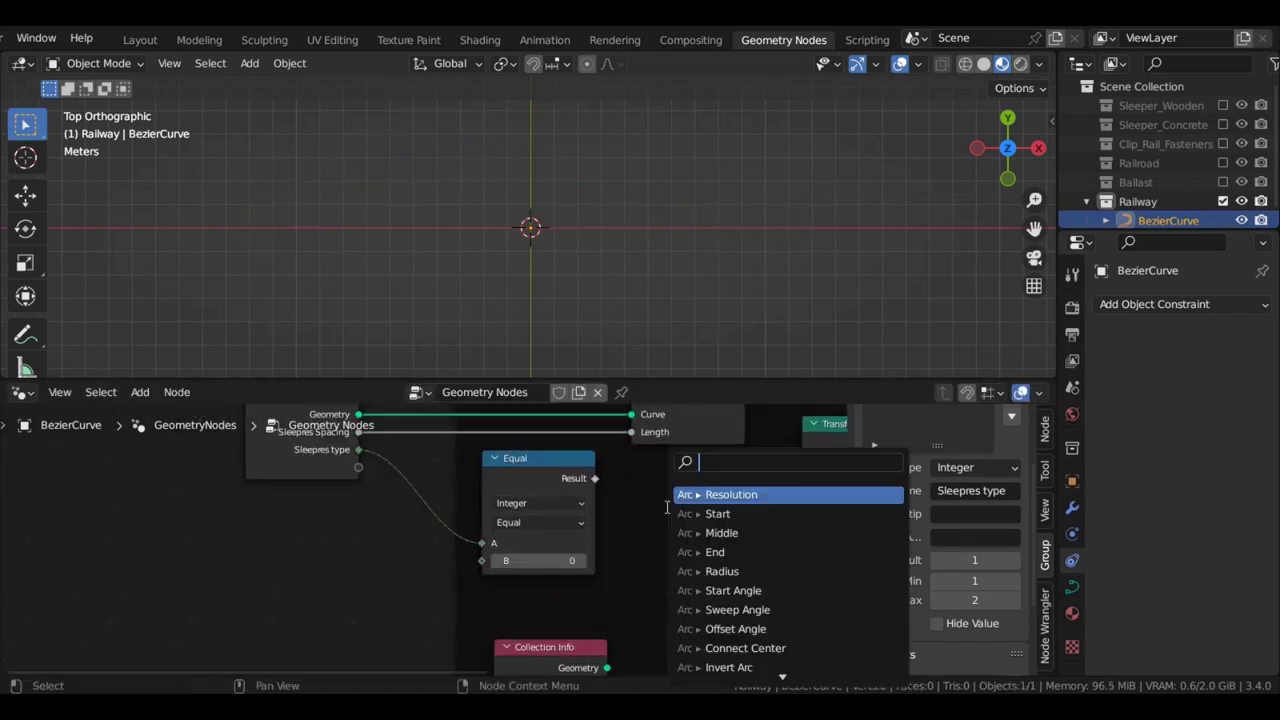
{"action": "type", "text": "swi"}
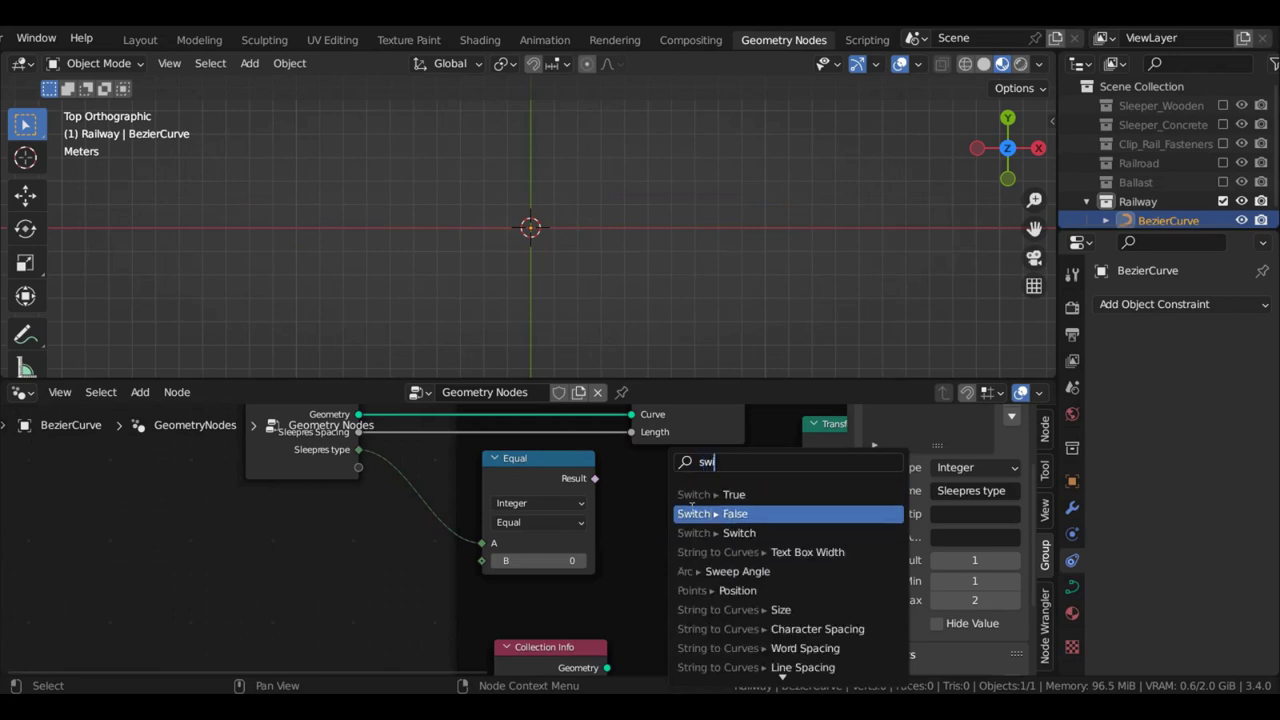
{"action": "left_click", "coordinate": [728, 530]}
{"action": "left_click", "coordinate": [722, 518]}
{"action": "scroll", "coordinate": [700, 537], "scroll_direction": "up", "scroll_amount": 1}
{"action": "middle_click_drag", "start_coordinate": [670, 551], "coordinate": [680, 508]}
{"action": "scroll", "coordinate": [640, 530], "scroll_direction": "down", "scroll_amount": 4}
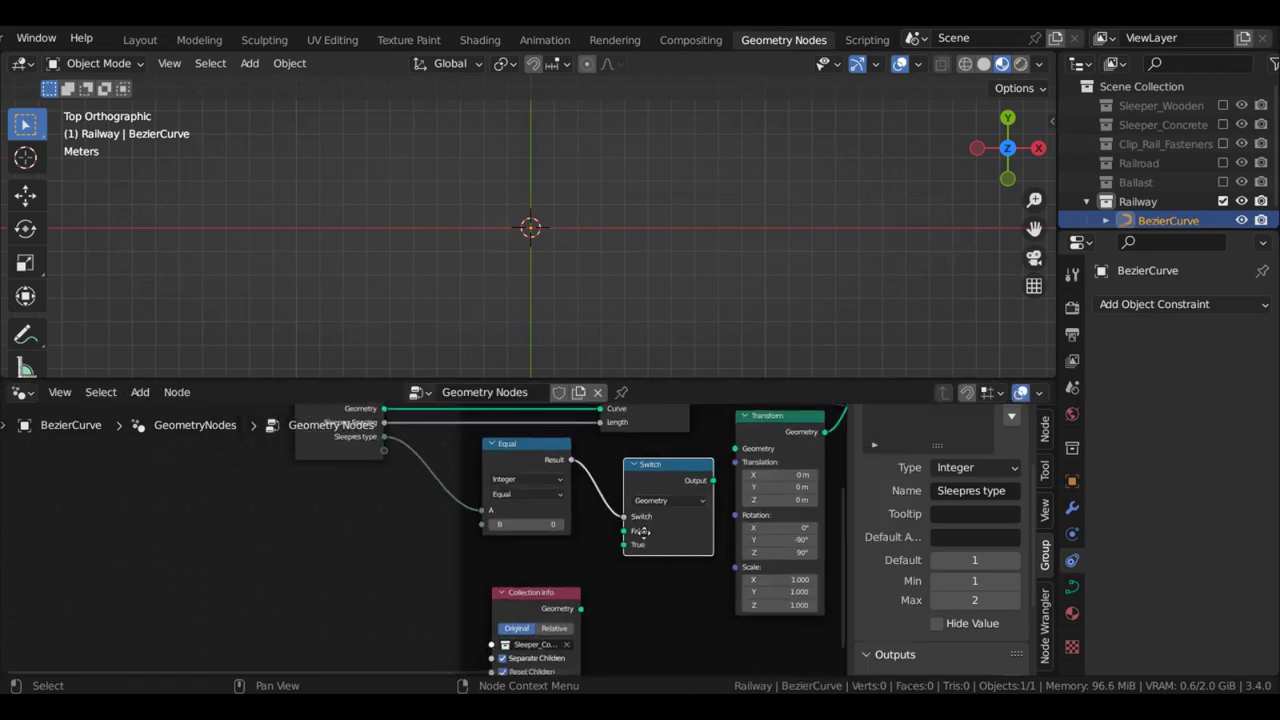
Set the B value of the Equal node to 1
{"action": "middle_click_drag", "start_coordinate": [557, 620], "coordinate": [575, 584]}
{"action": "scroll", "coordinate": [573, 584], "scroll_direction": "up", "scroll_amount": 3}
{"action": "scroll", "coordinate": [677, 530], "scroll_direction": "down", "scroll_amount": 1}
{"action": "middle_click_drag", "start_coordinate": [677, 530], "coordinate": [576, 488]}
{"action": "left_click", "coordinate": [586, 519]}
{"action": "type", "text": "1"}
{"action": "key", "text": "Return"}
{"action": "scroll", "coordinate": [589, 519], "scroll_direction": "up", "scroll_amount": 4}
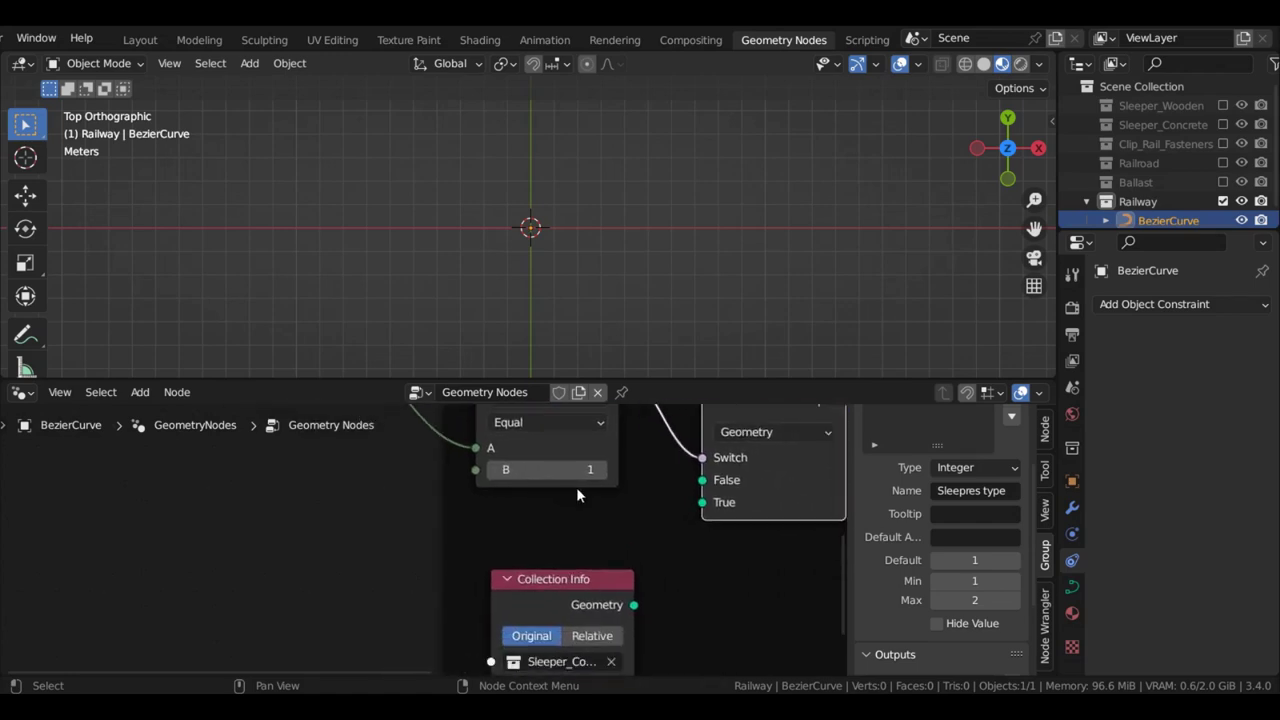
Duplicate the Collection Info node vertically above the original and set the copy's collection to Sleeper_Wooden
{"action": "scroll", "coordinate": [576, 488], "scroll_direction": "down", "scroll_amount": 4}
{"action": "left_click_drag", "start_coordinate": [523, 566], "coordinate": [450, 615]}
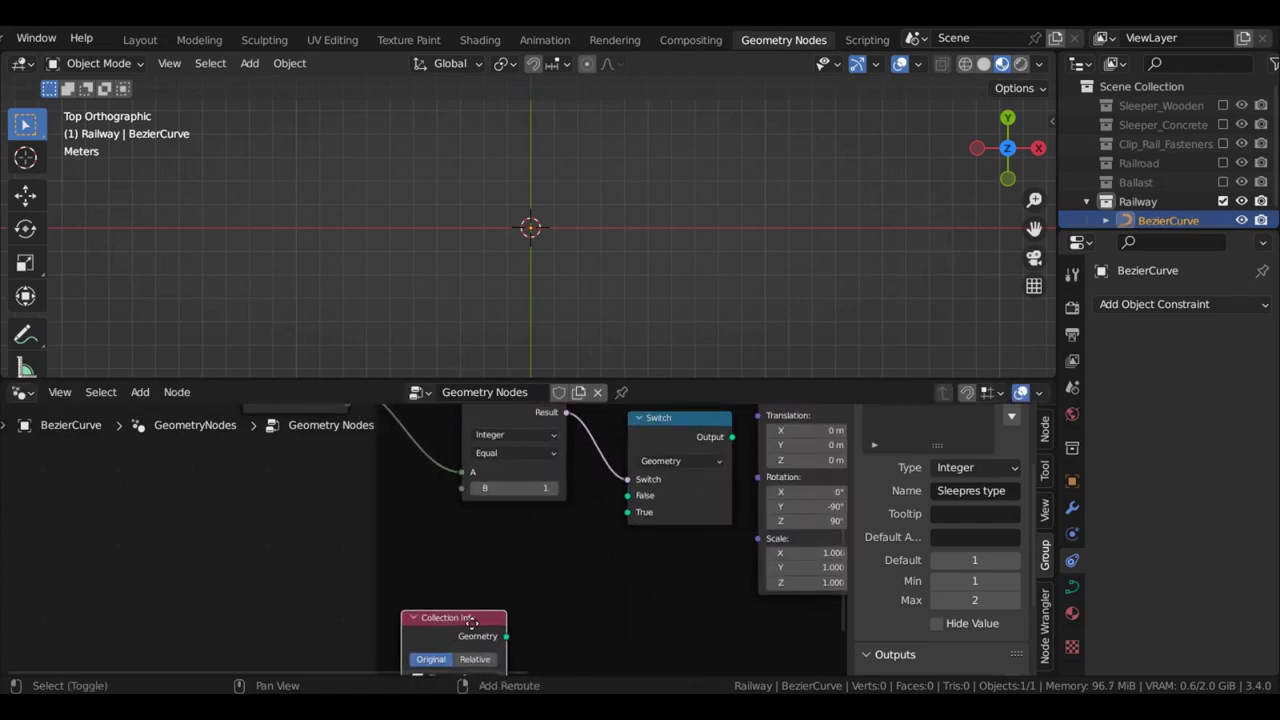
{"action": "key", "text": "shift+d"}
{"action": "key", "text": "y"}
{"action": "left_click", "coordinate": [511, 512]}
{"action": "scroll", "coordinate": [505, 520], "scroll_direction": "up", "scroll_amount": 4}
{"action": "middle_click_drag", "start_coordinate": [490, 545], "coordinate": [535, 520]}
{"action": "left_click", "coordinate": [485, 550]}
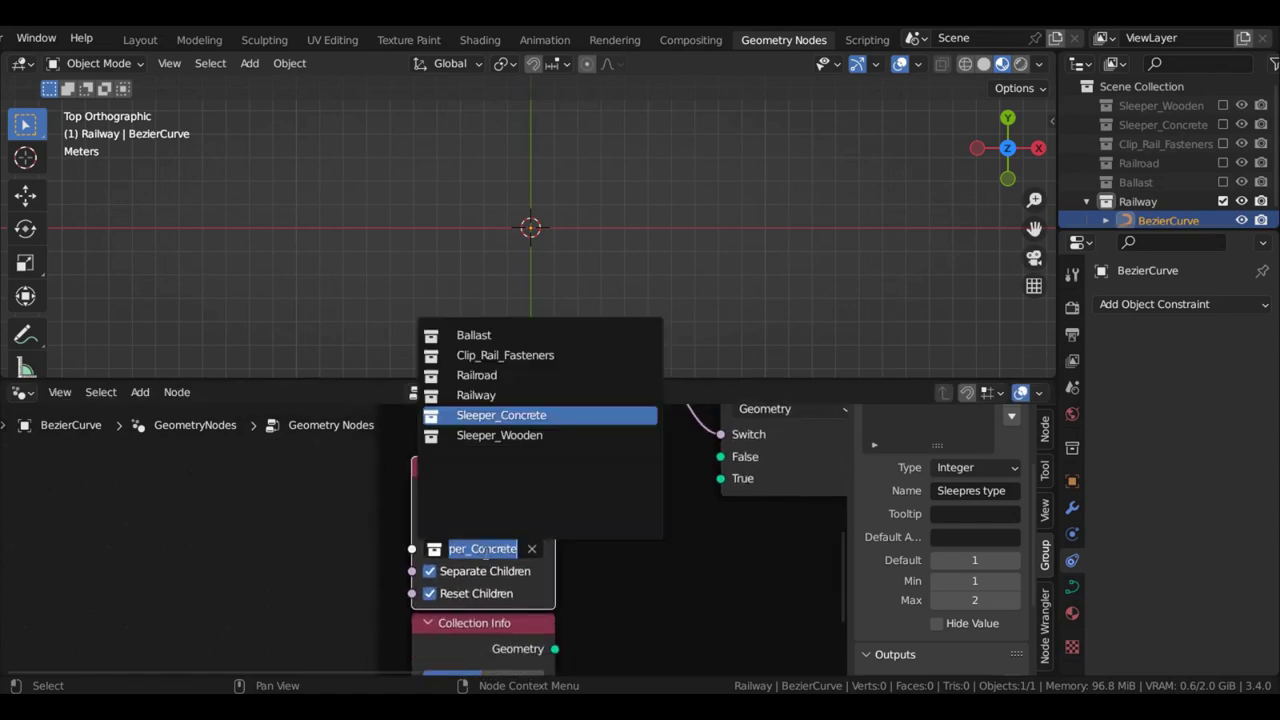
{"action": "left_click", "coordinate": [500, 435]}
{"action": "scroll", "coordinate": [583, 493], "scroll_direction": "down", "scroll_amount": 3}
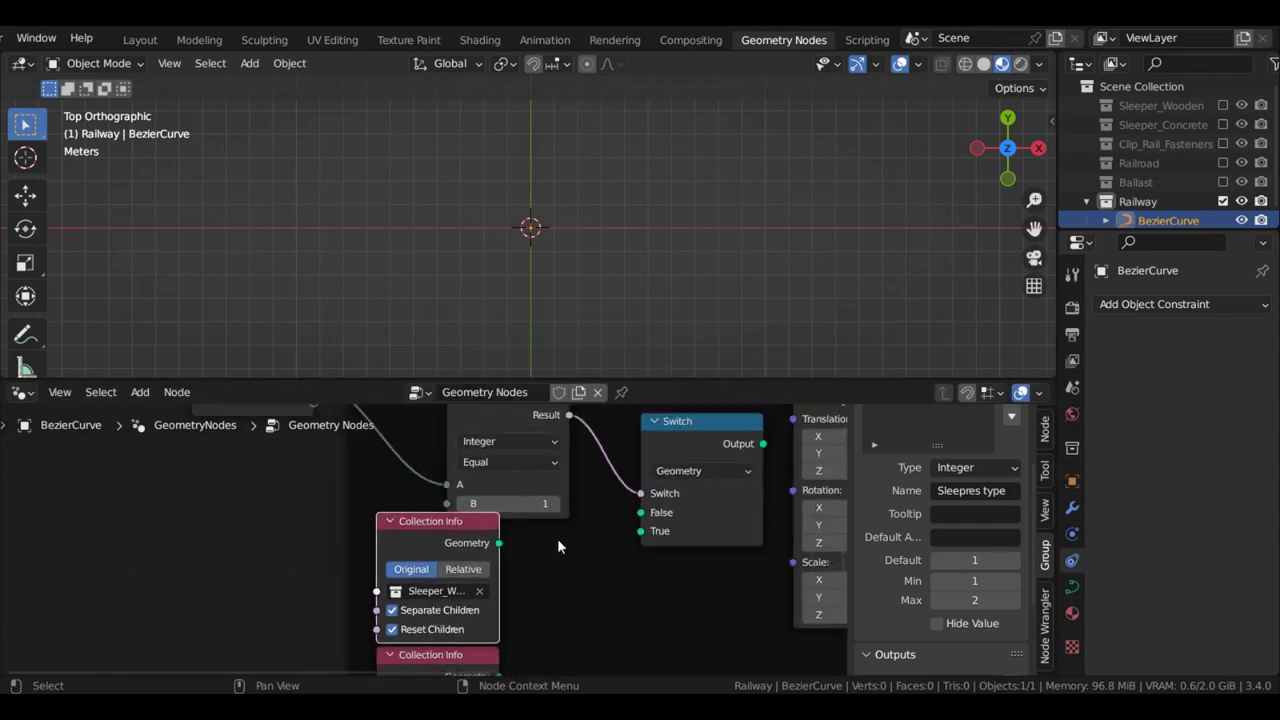
Move both Collection Info nodes straight down so they clear the Equal node
{"action": "scroll", "coordinate": [553, 621], "scroll_direction": "down", "scroll_amount": 3}
{"action": "middle_click_drag", "start_coordinate": [553, 621], "coordinate": [511, 550]}
{"action": "left_click", "coordinate": [430, 555]}
{"action": "left_click", "coordinate": [416, 472], "text": "shift"}
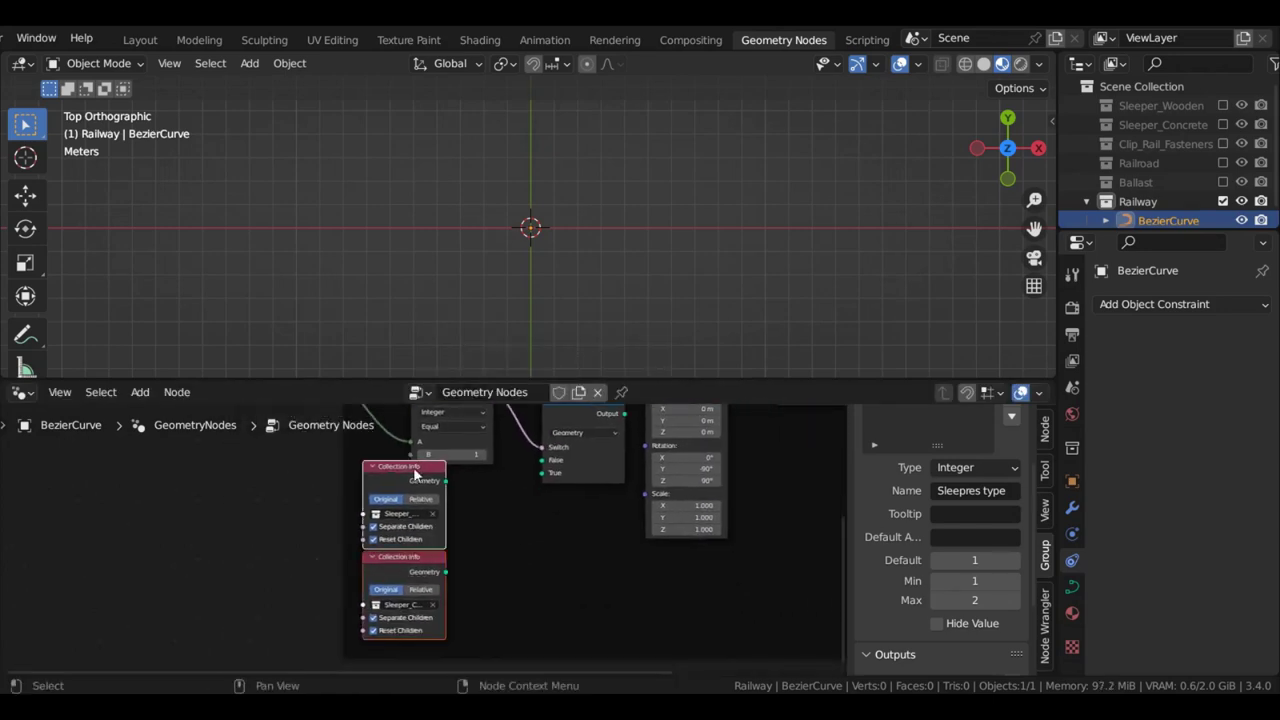
{"action": "key", "text": "g"}
{"action": "key", "text": "y"}
{"action": "left_click", "coordinate": [400, 508]}
{"action": "scroll", "coordinate": [430, 526], "scroll_direction": "up", "scroll_amount": 4}
{"action": "left_click", "coordinate": [518, 495]}
{"action": "middle_click_drag", "start_coordinate": [538, 500], "coordinate": [531, 567]}
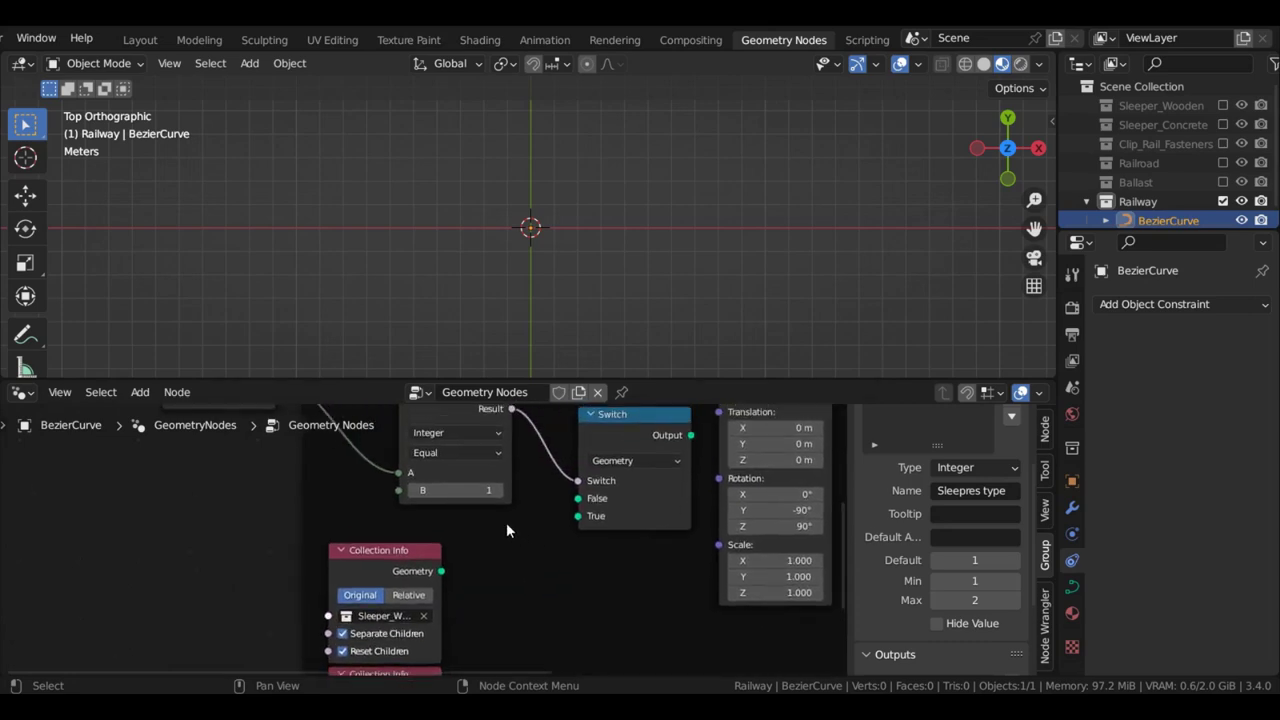
Feed the Sleeper_Wooden collection into the Switch's True input and Sleeper_Concrete into False, stacking the concrete node above the wooden one
{"action": "left_click_drag", "start_coordinate": [439, 571], "coordinate": [578, 516]}
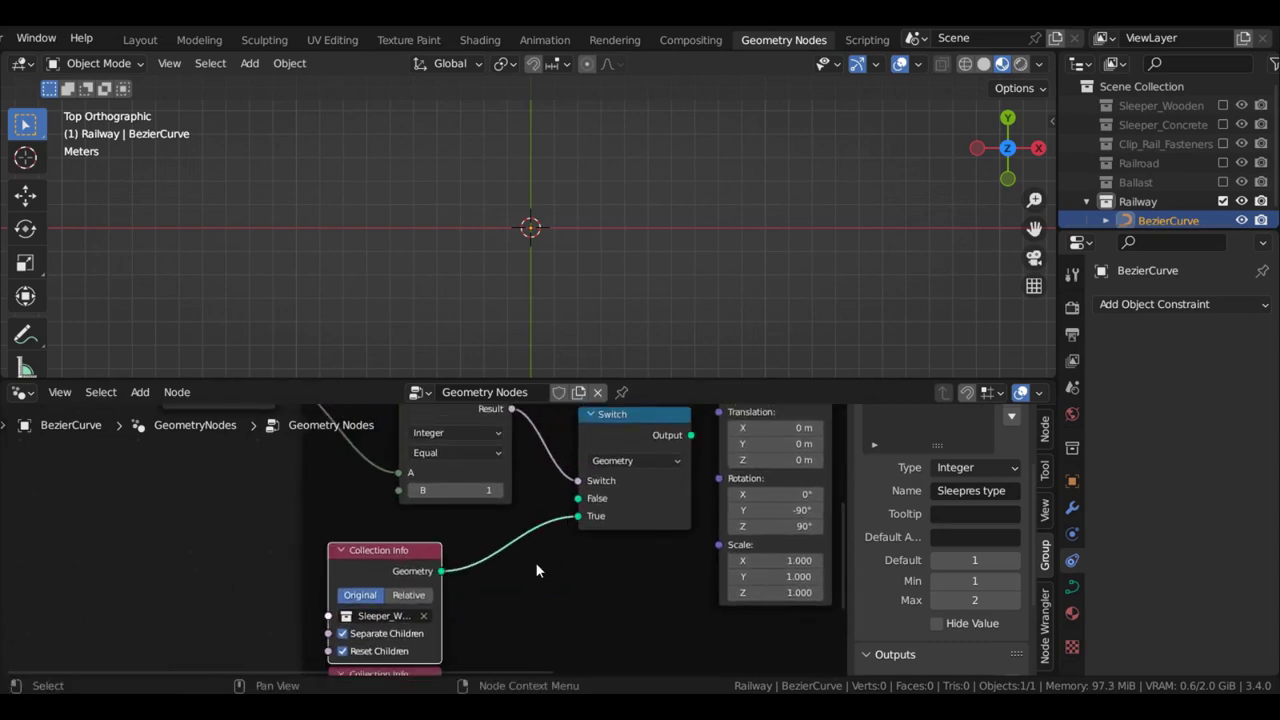
{"action": "scroll", "coordinate": [425, 560], "scroll_direction": "down", "scroll_amount": 1}
{"action": "scroll", "coordinate": [425, 609], "scroll_direction": "down", "scroll_amount": 3}
{"action": "middle_click_drag", "start_coordinate": [425, 609], "coordinate": [425, 522]}
{"action": "scroll", "coordinate": [523, 495], "scroll_direction": "up", "scroll_amount": 2}
{"action": "scroll", "coordinate": [523, 495], "scroll_direction": "down", "scroll_amount": 3}
{"action": "left_click_drag", "start_coordinate": [383, 492], "coordinate": [490, 564]}
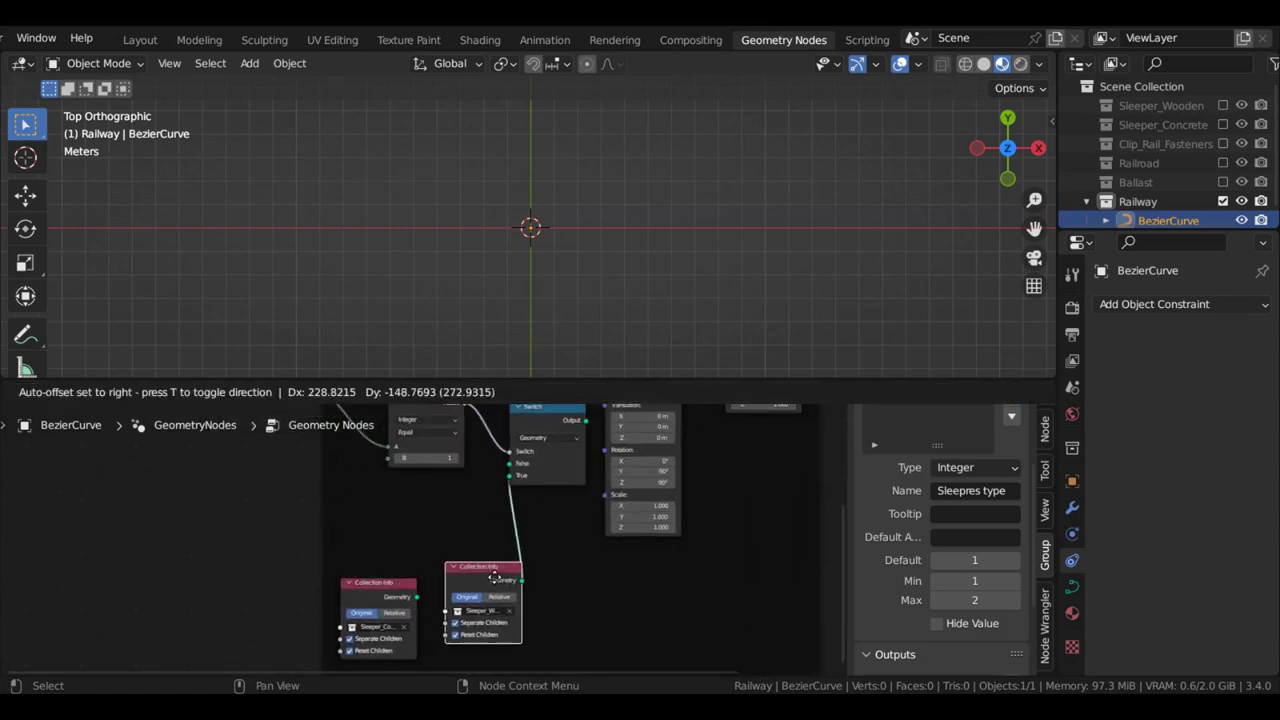
{"action": "left_click_drag", "start_coordinate": [380, 583], "coordinate": [510, 463]}
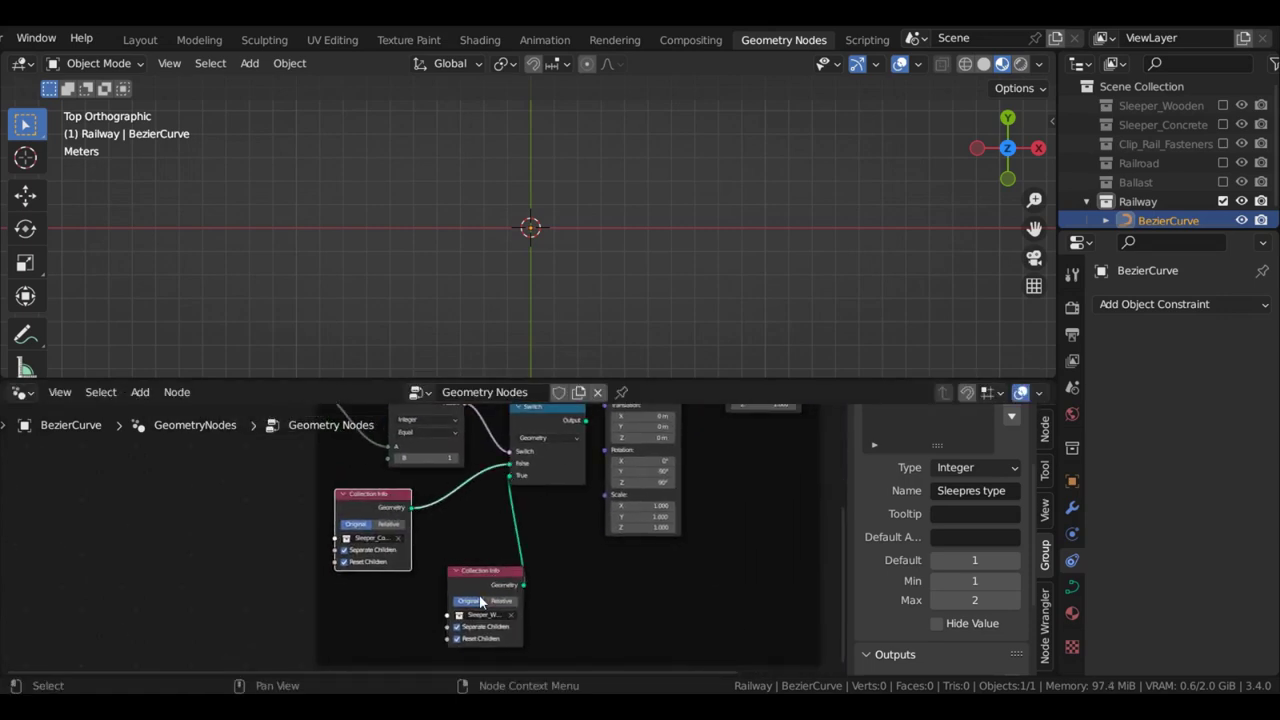
{"action": "left_click_drag", "start_coordinate": [483, 570], "coordinate": [372, 586]}
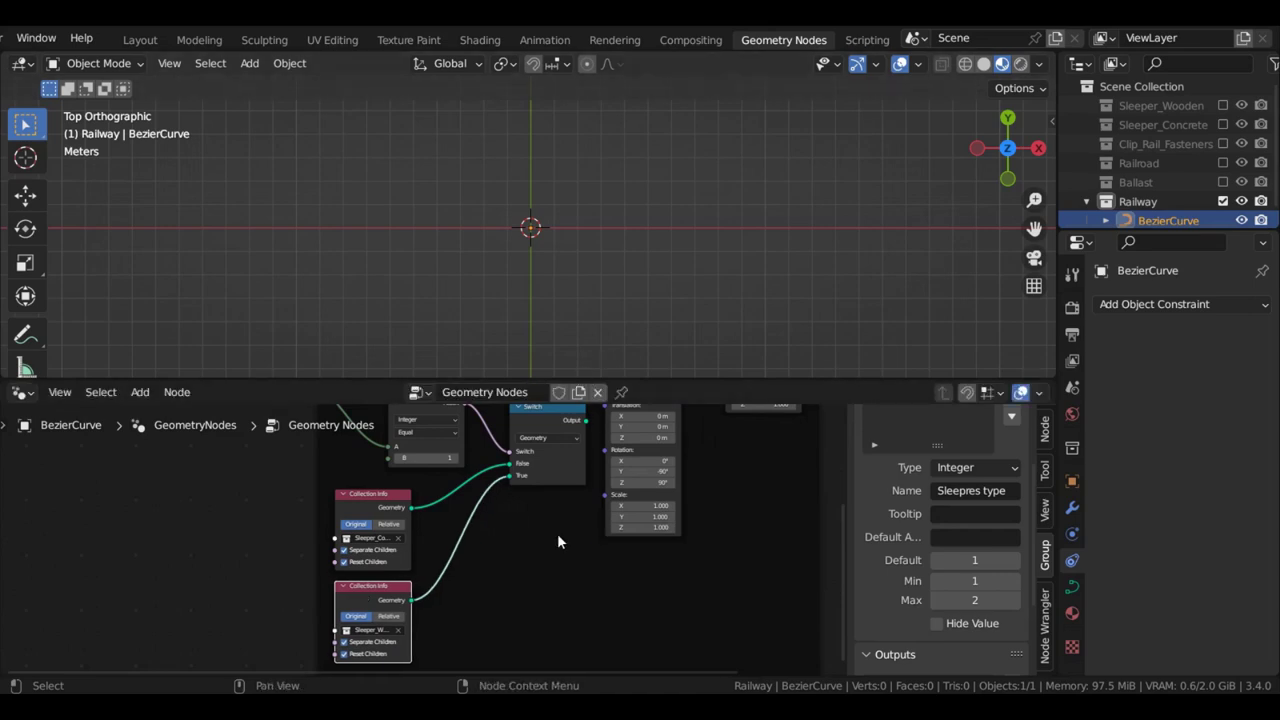
Show the curve's modifier settings with full parameter names readable and set Sleepres type to 1
{"action": "scroll", "coordinate": [520, 548], "scroll_direction": "up", "scroll_amount": 1}
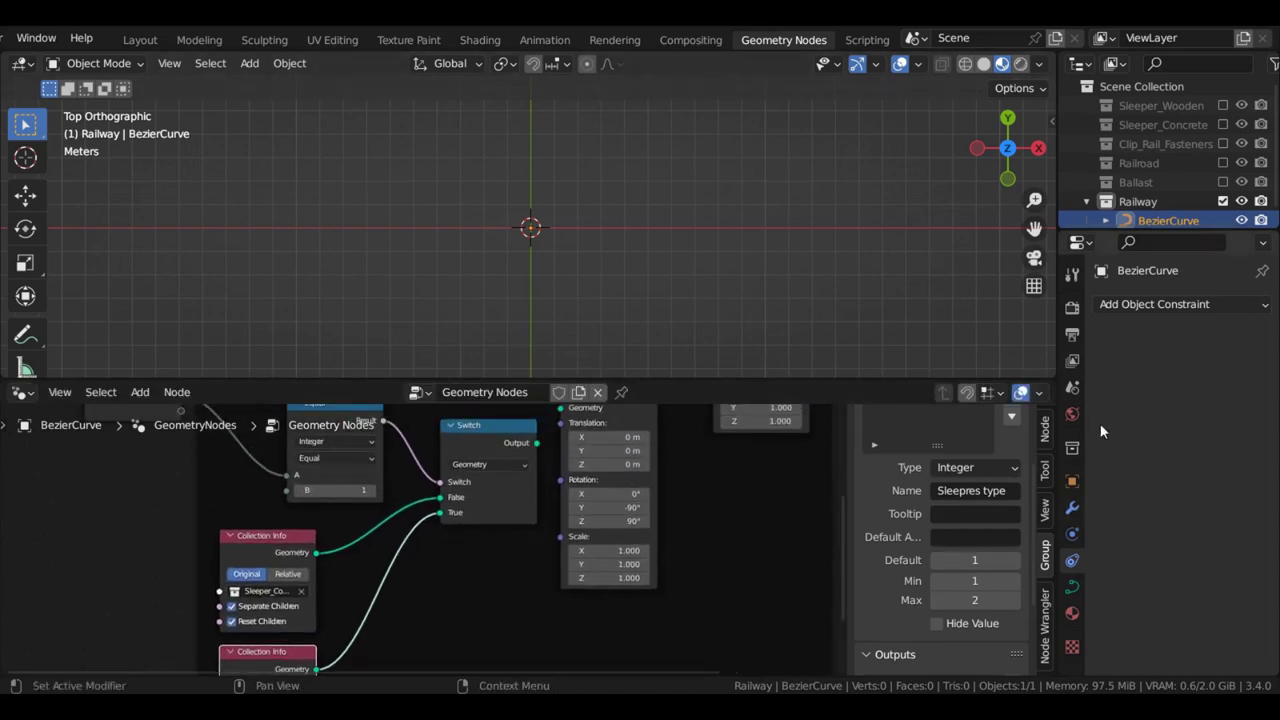
{"action": "left_click", "coordinate": [1072, 509]}
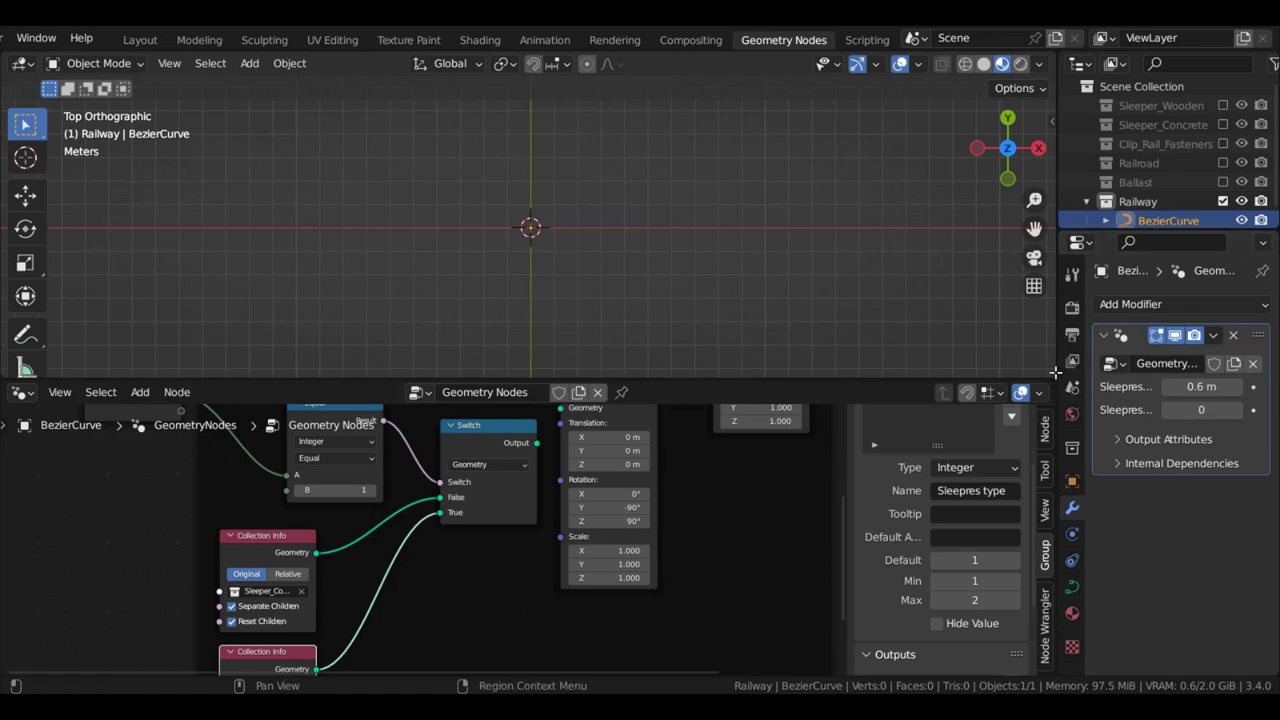
{"action": "left_click_drag", "start_coordinate": [1058, 371], "coordinate": [983, 371]}
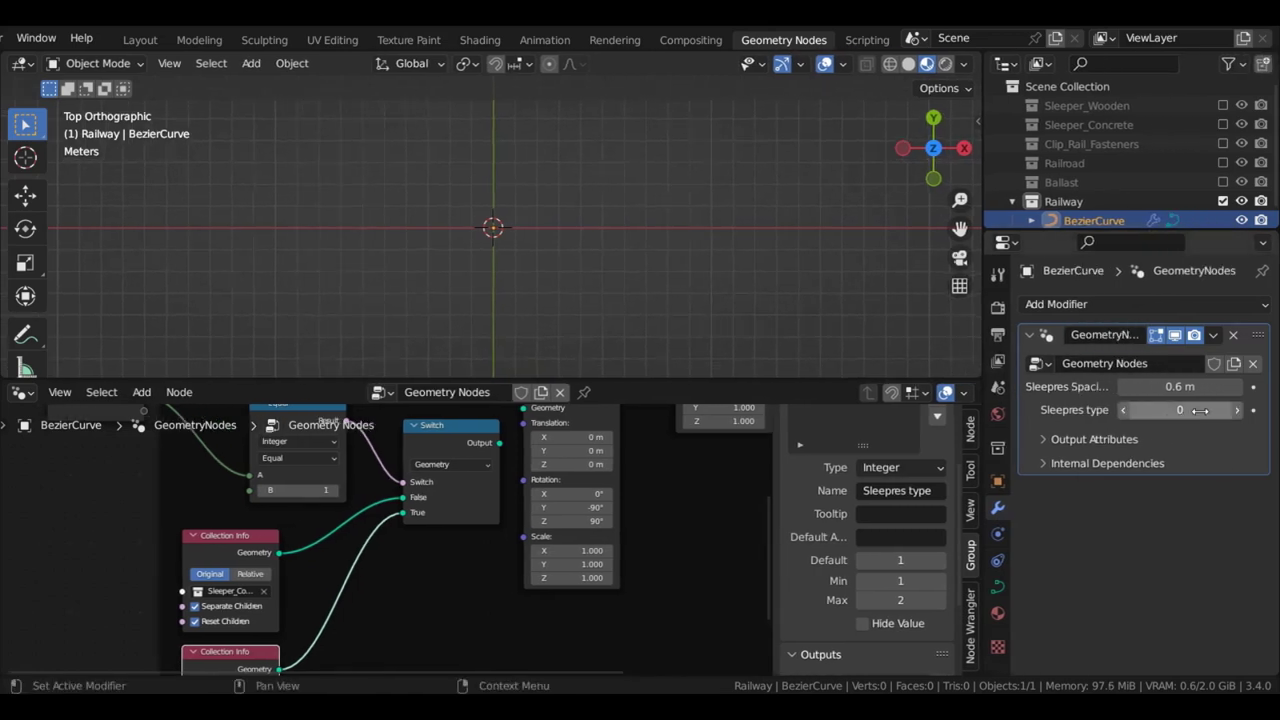
{"action": "left_click", "coordinate": [1195, 410]}
{"action": "type", "text": "1"}
{"action": "key", "text": "Return"}
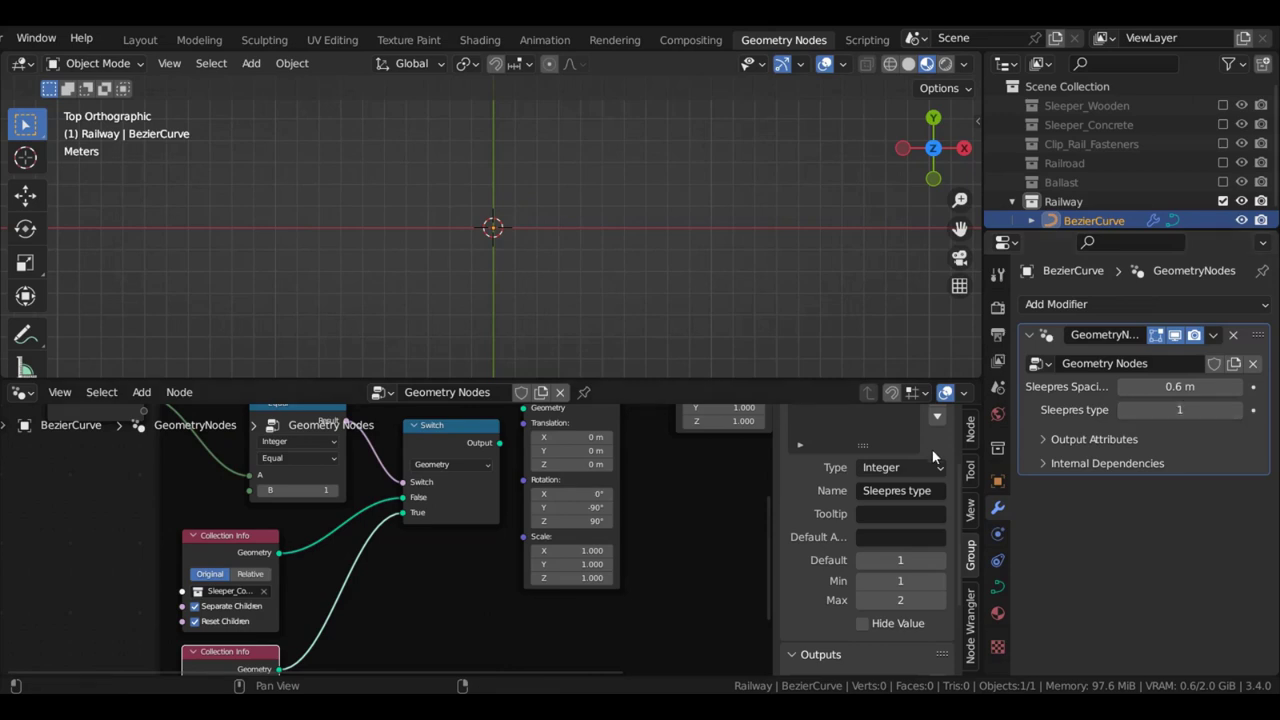
Connect the Switch node's Output to the Transform node's Geometry input
{"action": "scroll", "coordinate": [474, 532], "scroll_direction": "down", "scroll_amount": 5}
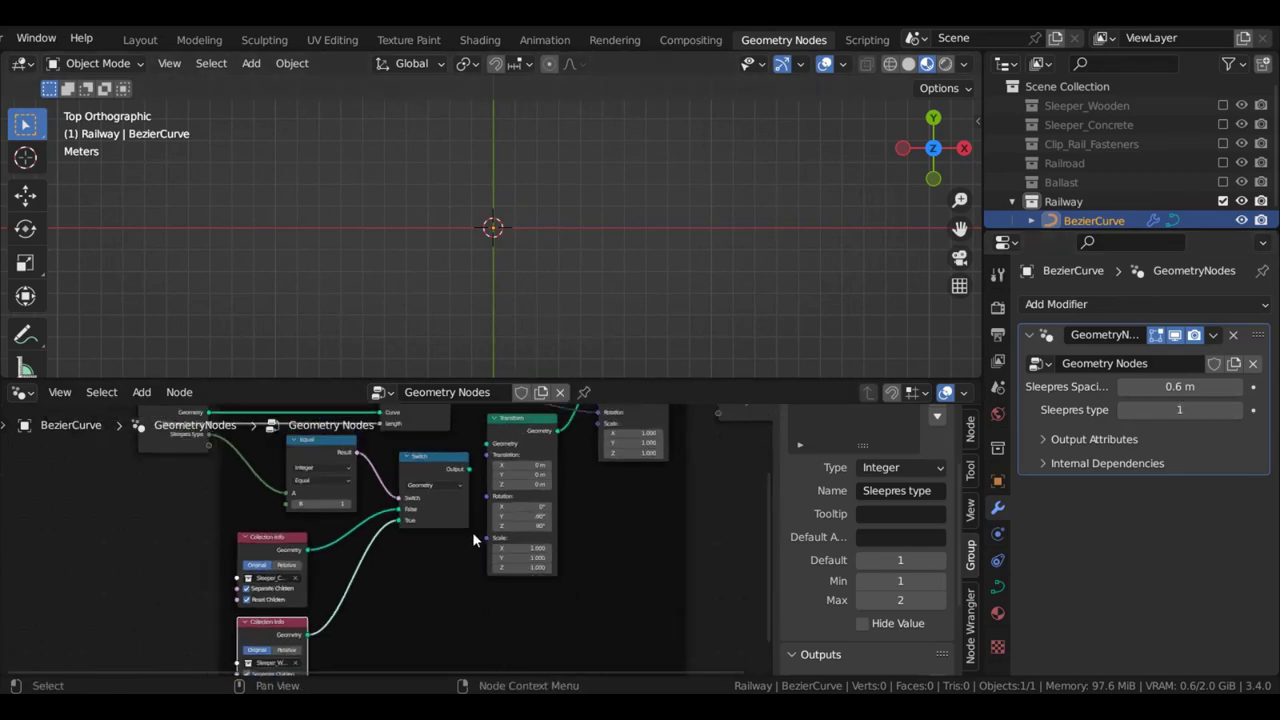
{"action": "middle_click_drag", "start_coordinate": [472, 532], "coordinate": [424, 572]}
{"action": "scroll", "coordinate": [424, 518], "scroll_direction": "up", "scroll_amount": 5}
{"action": "middle_click_drag", "start_coordinate": [447, 478], "coordinate": [389, 520]}
{"action": "scroll", "coordinate": [389, 520], "scroll_direction": "up", "scroll_amount": 4}
{"action": "left_click_drag", "start_coordinate": [275, 555], "coordinate": [372, 588]}
{"action": "scroll", "coordinate": [754, 150], "scroll_direction": "up", "scroll_amount": 6}
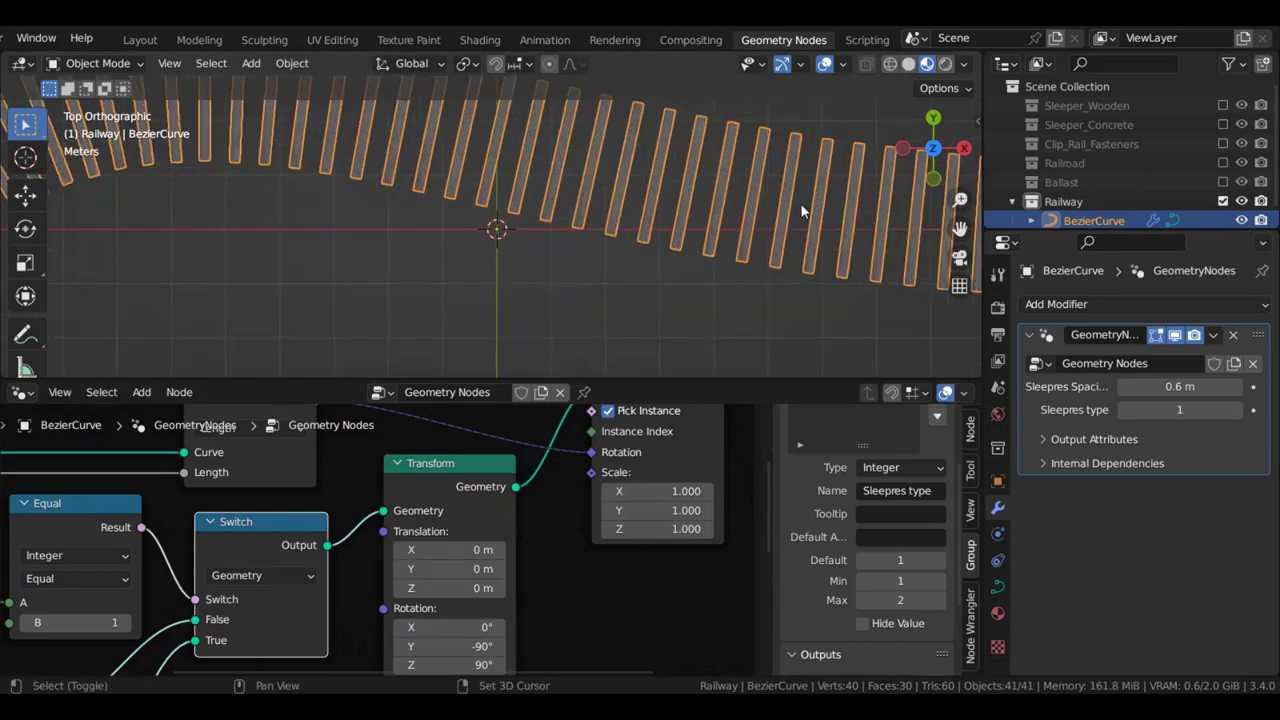
Deselect the curve and test the sleeper switch by changing Sleepres type to 2 and back to 1
{"action": "left_click", "coordinate": [769, 226]}
{"action": "middle_click_drag", "start_coordinate": [769, 228], "coordinate": [594, 188], "text": "shift"}
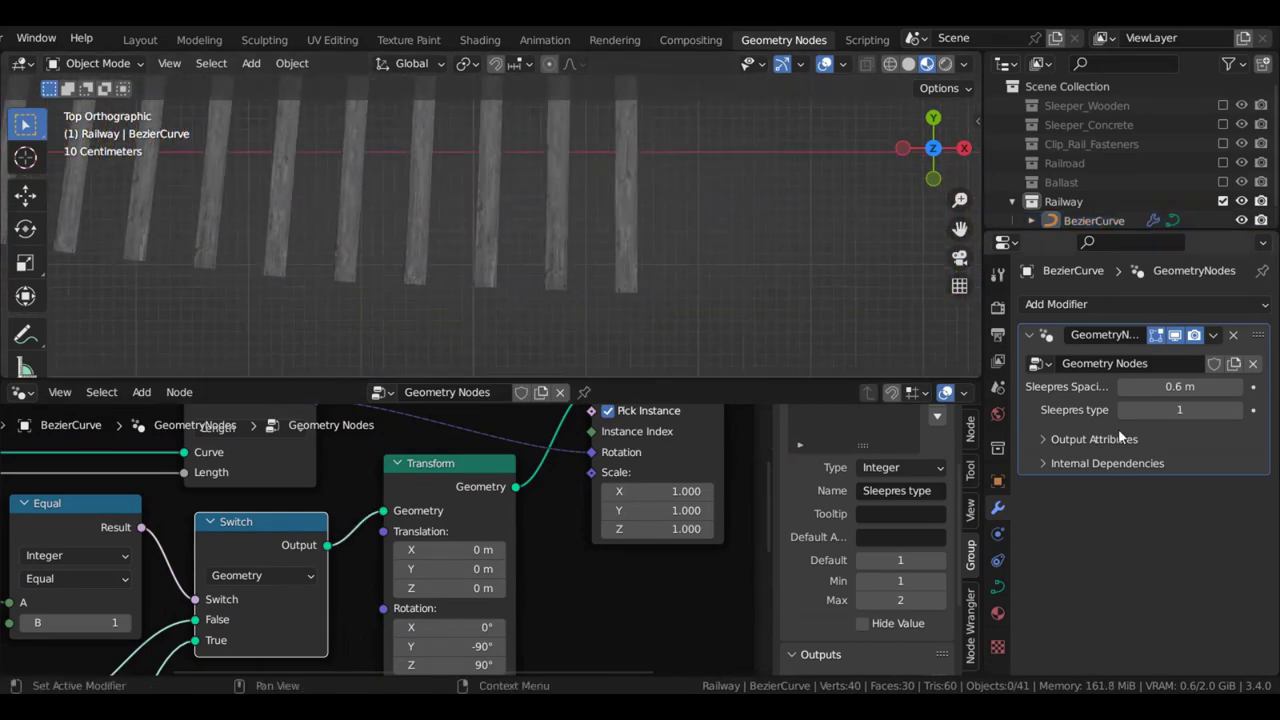
{"action": "left_click", "coordinate": [1236, 411]}
{"action": "scroll", "coordinate": [457, 213], "scroll_direction": "down", "scroll_amount": 3}
{"action": "scroll", "coordinate": [460, 213], "scroll_direction": "down", "scroll_amount": 5}
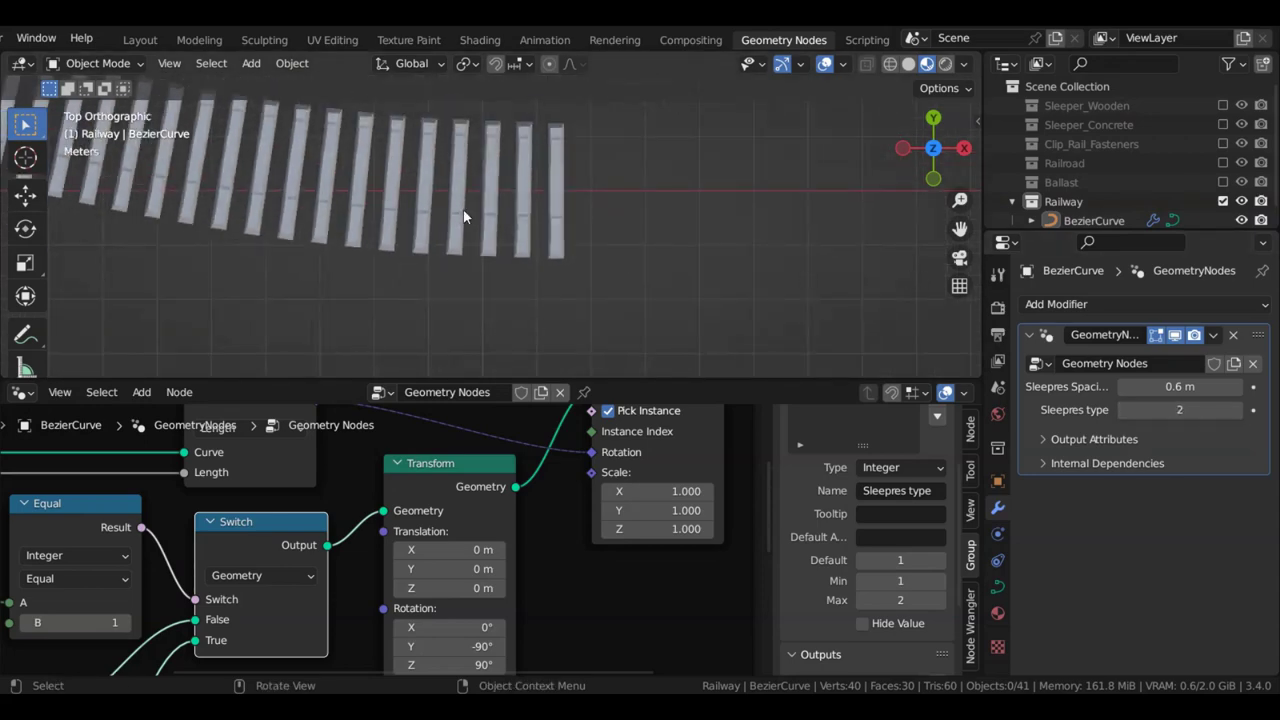
{"action": "left_click", "coordinate": [1125, 410]}
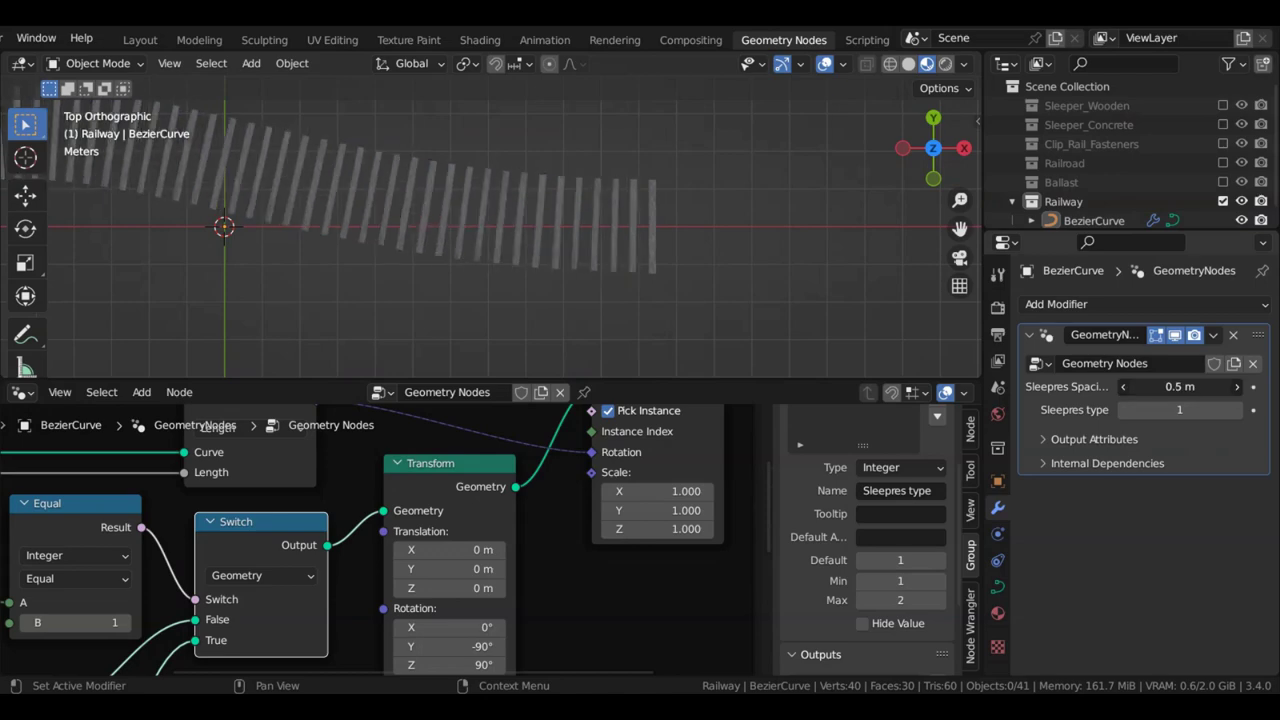
Add a layout frame above the Sleepres frame and label it Railroad
{"action": "scroll", "coordinate": [452, 507], "scroll_direction": "down", "scroll_amount": 3}
{"action": "scroll", "coordinate": [452, 507], "scroll_direction": "down", "scroll_amount": 2}
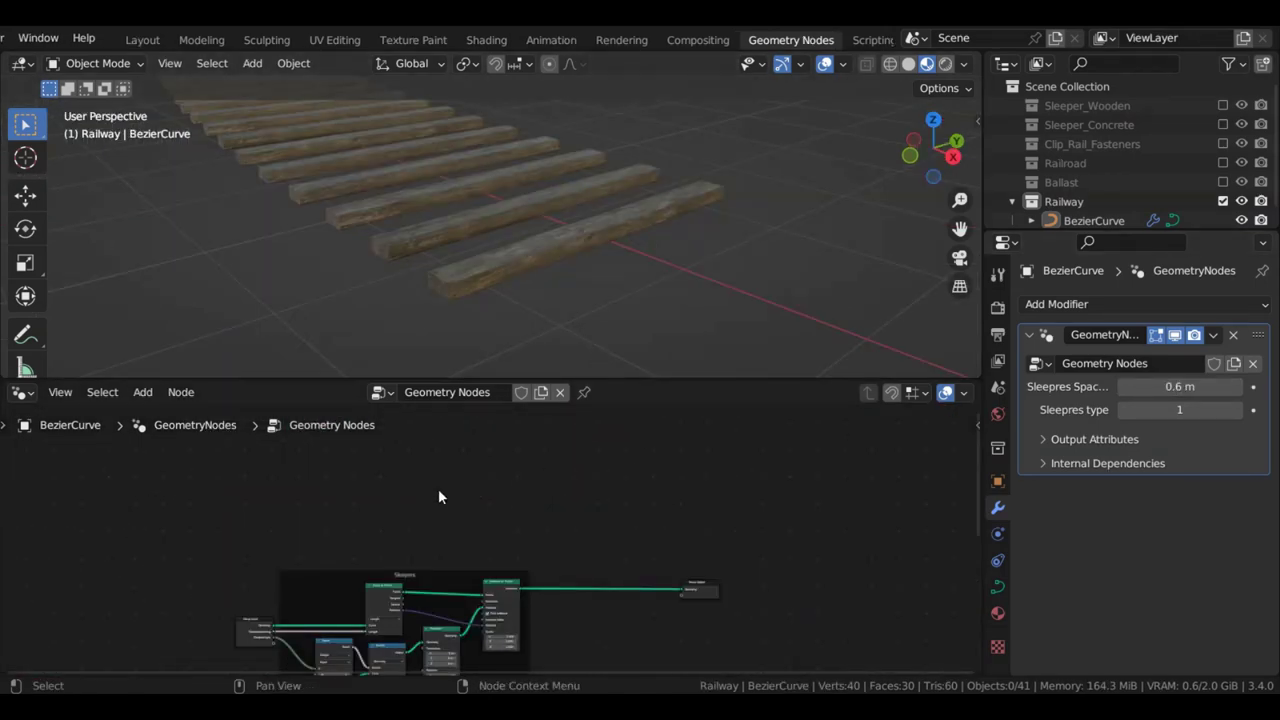
{"action": "scroll", "coordinate": [388, 521], "scroll_direction": "up", "scroll_amount": 1}
{"action": "key", "text": "shift+a"}
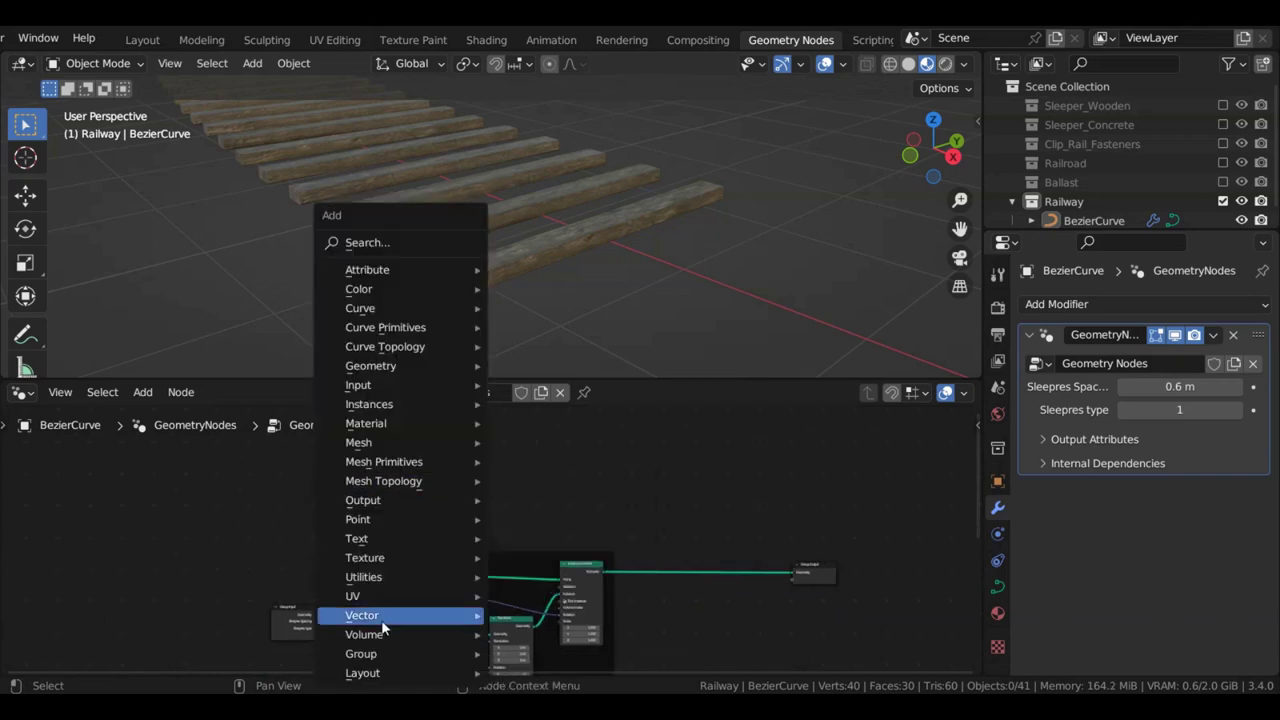
{"action": "mouse_move", "coordinate": [407, 673]}
{"action": "left_click", "coordinate": [520, 652]}
{"action": "left_click", "coordinate": [453, 457]}
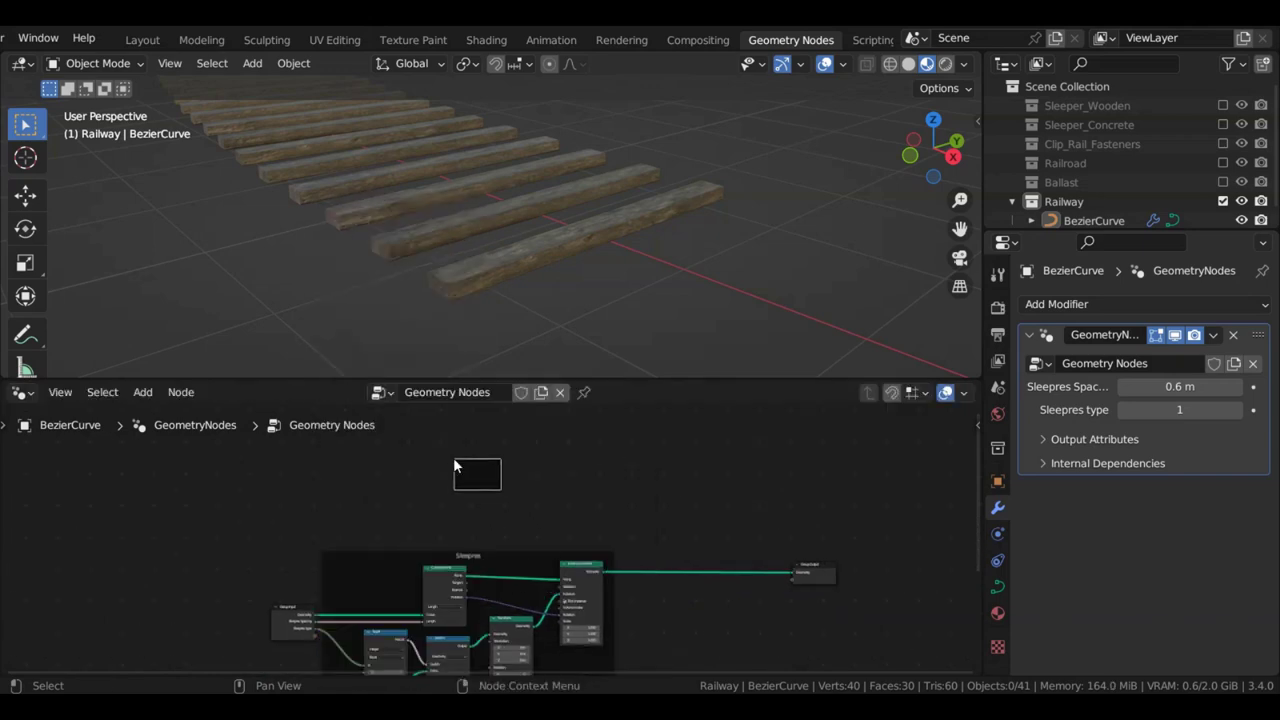
{"action": "left_click", "coordinate": [975, 423]}
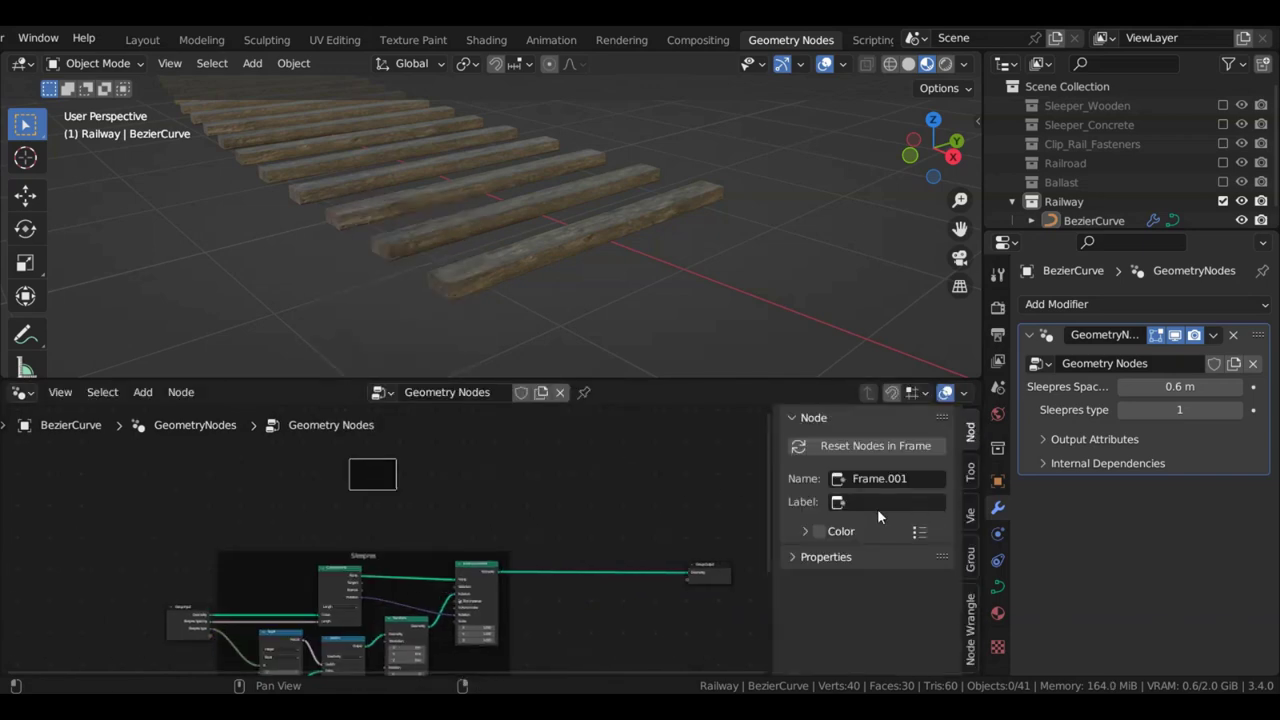
{"action": "left_click", "coordinate": [295, 510]}
{"action": "middle_click_drag", "start_coordinate": [229, 517], "coordinate": [308, 501]}
{"action": "scroll", "coordinate": [275, 584], "scroll_direction": "up", "scroll_amount": 4}
Duplicate the Group Input node beside the Railroad frame and move both farther above the Sleepres frame
{"action": "left_click", "coordinate": [228, 640]}
{"action": "scroll", "coordinate": [287, 548], "scroll_direction": "down", "scroll_amount": 3}
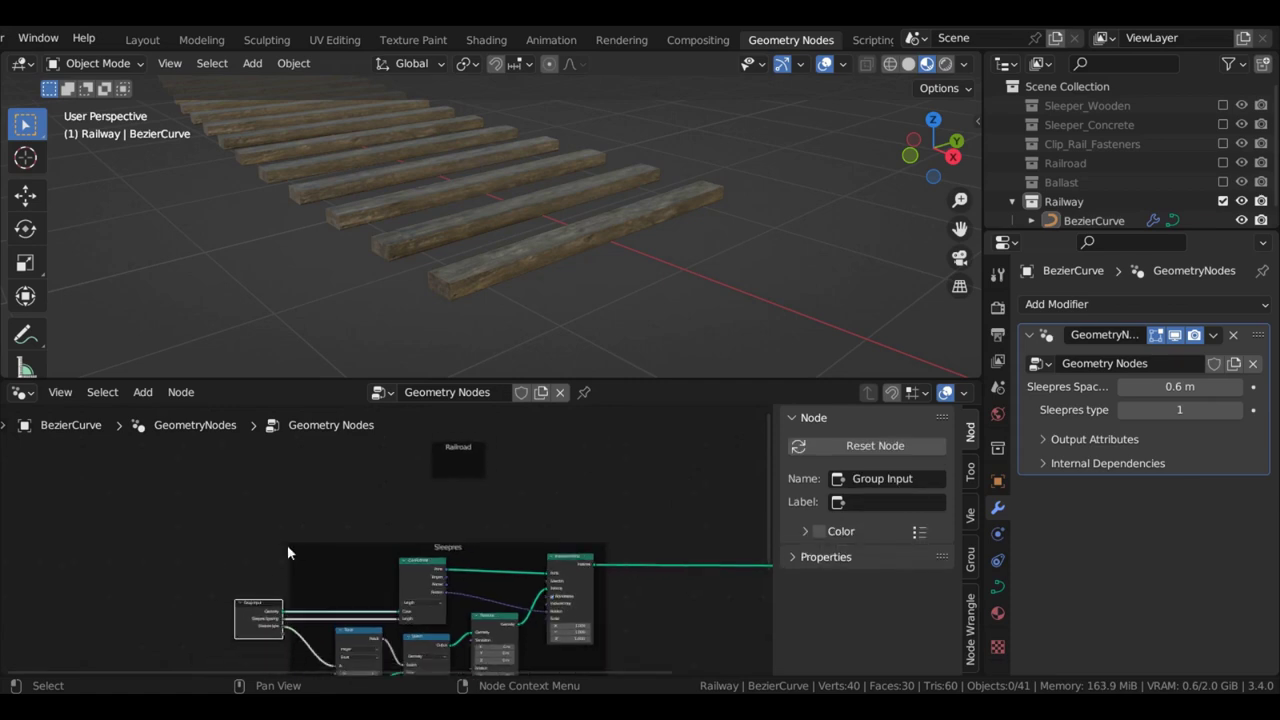
{"action": "key", "text": "shift+d"}
{"action": "left_click", "coordinate": [297, 477]}
{"action": "scroll", "coordinate": [396, 531], "scroll_direction": "down", "scroll_amount": 2}
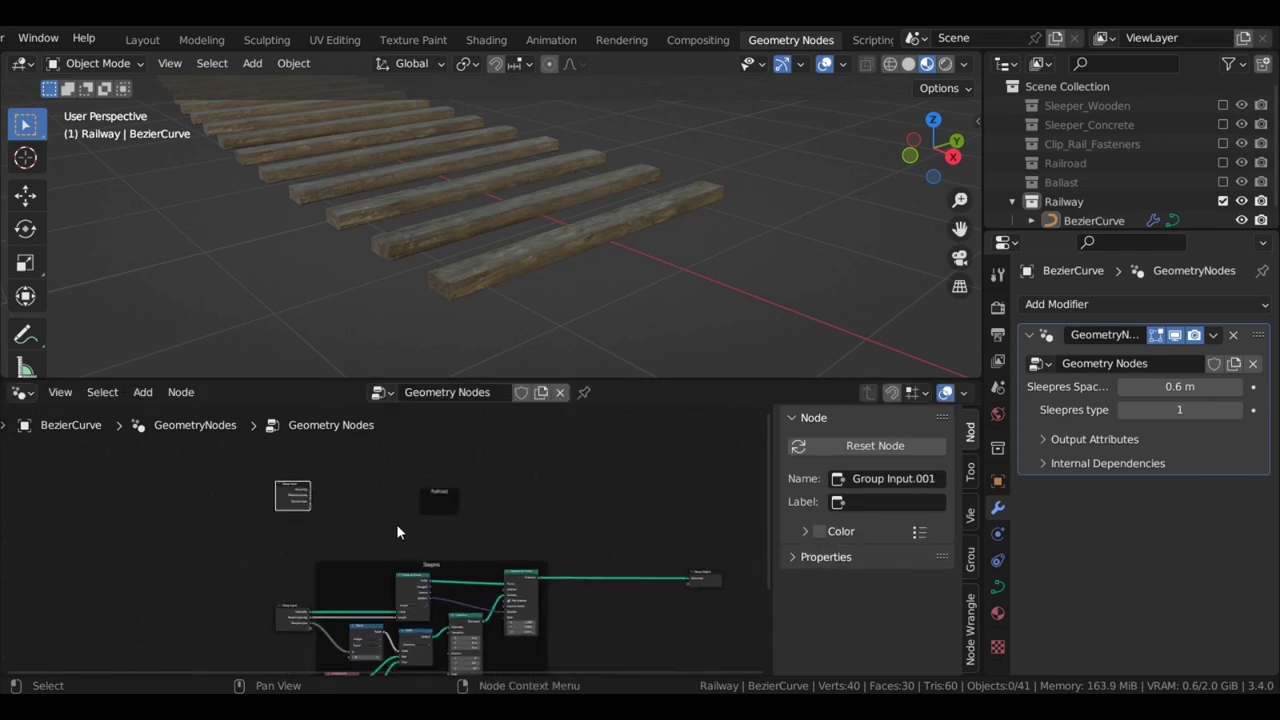
{"action": "scroll", "coordinate": [397, 530], "scroll_direction": "down", "scroll_amount": 4}
{"action": "left_click_drag", "start_coordinate": [306, 472], "coordinate": [460, 548]}
{"action": "key", "text": "g"}
{"action": "left_click", "coordinate": [424, 491]}
{"action": "scroll", "coordinate": [368, 494], "scroll_direction": "up", "scroll_amount": 2}
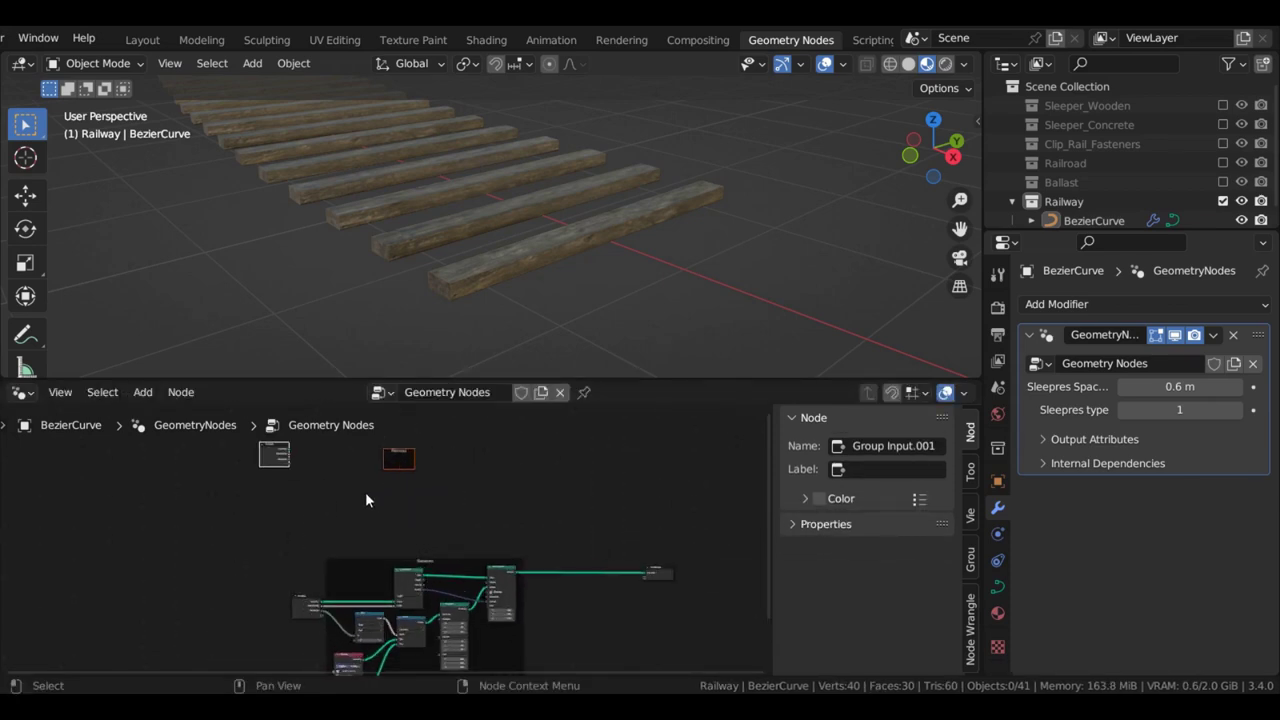
Add a Curve to Mesh node inside the Railroad frame, with its Curve input fed by the duplicated Group Input's Geometry
{"action": "key", "text": "KP_Decimal"}
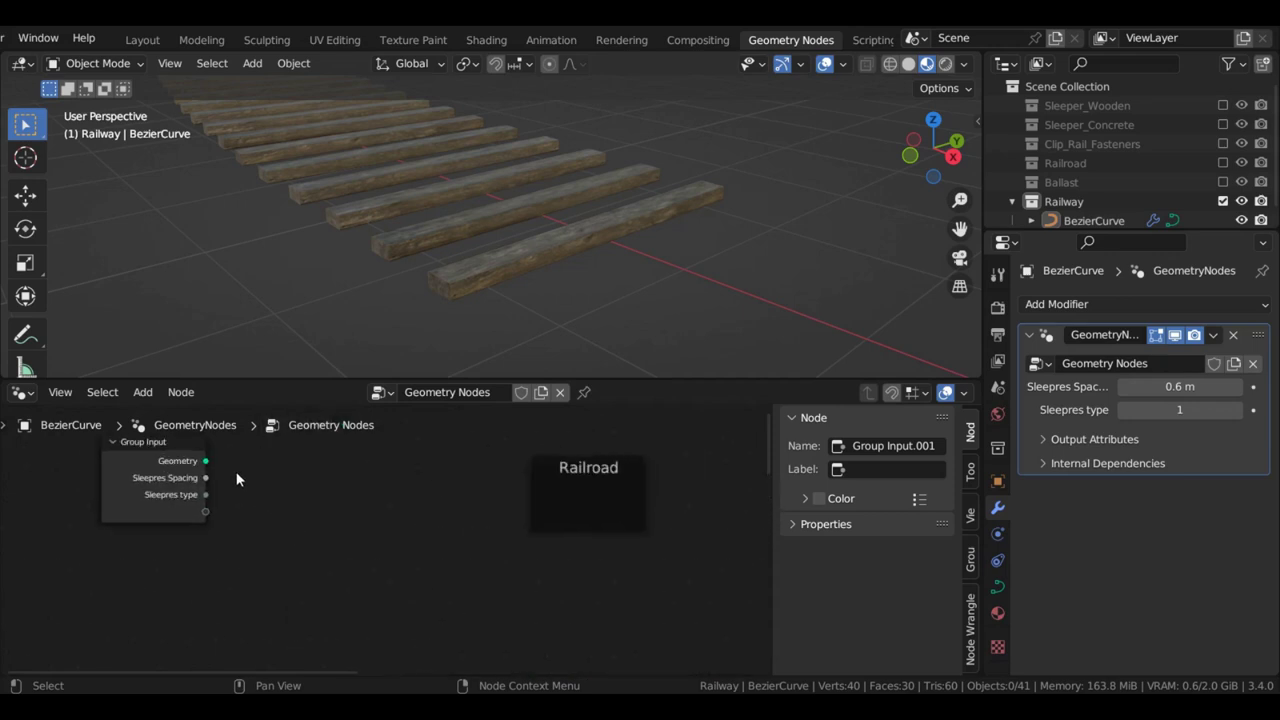
{"action": "left_click_drag", "start_coordinate": [205, 461], "coordinate": [544, 494]}
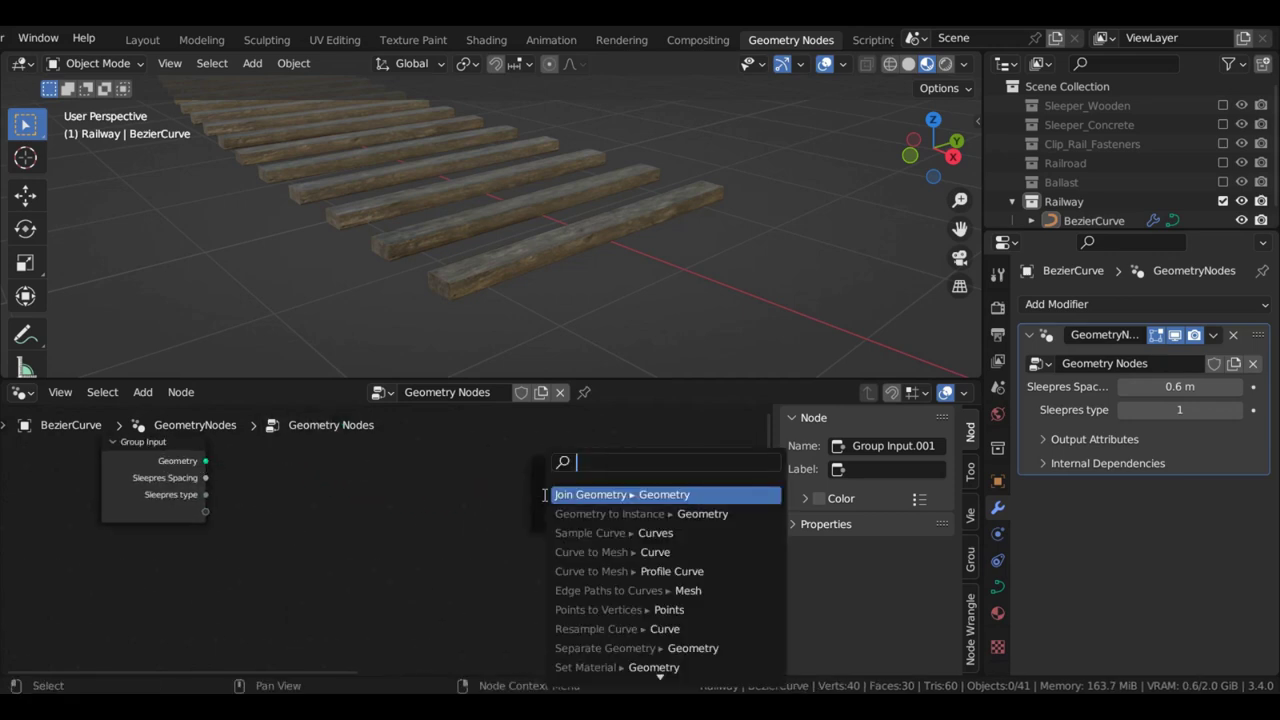
{"action": "type", "text": "cu"}
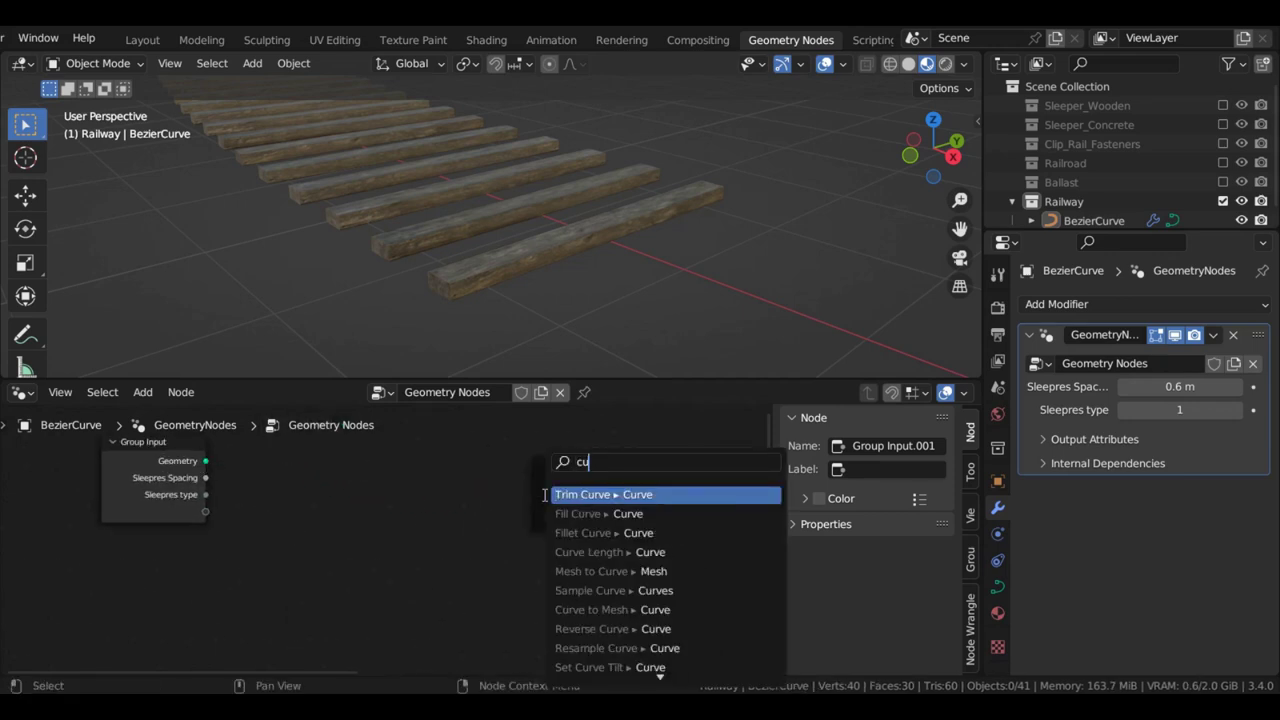
{"action": "type", "text": "rve to m"}
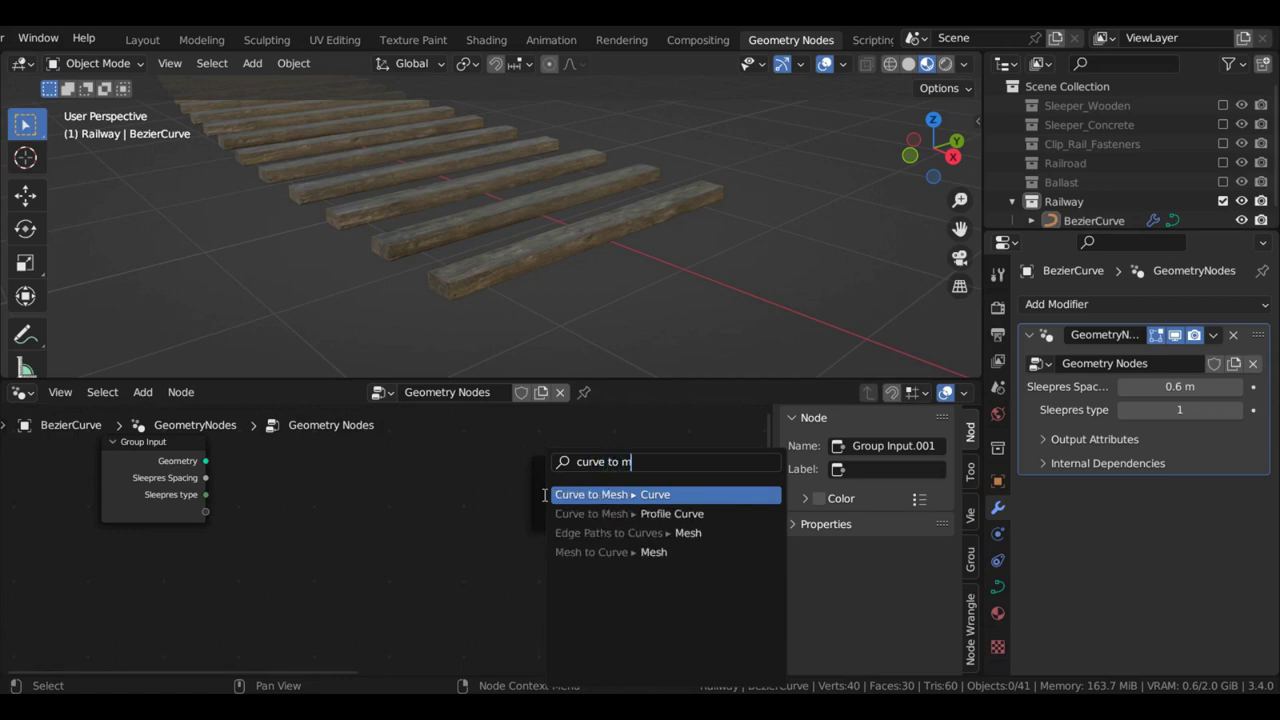
{"action": "left_click", "coordinate": [665, 494]}
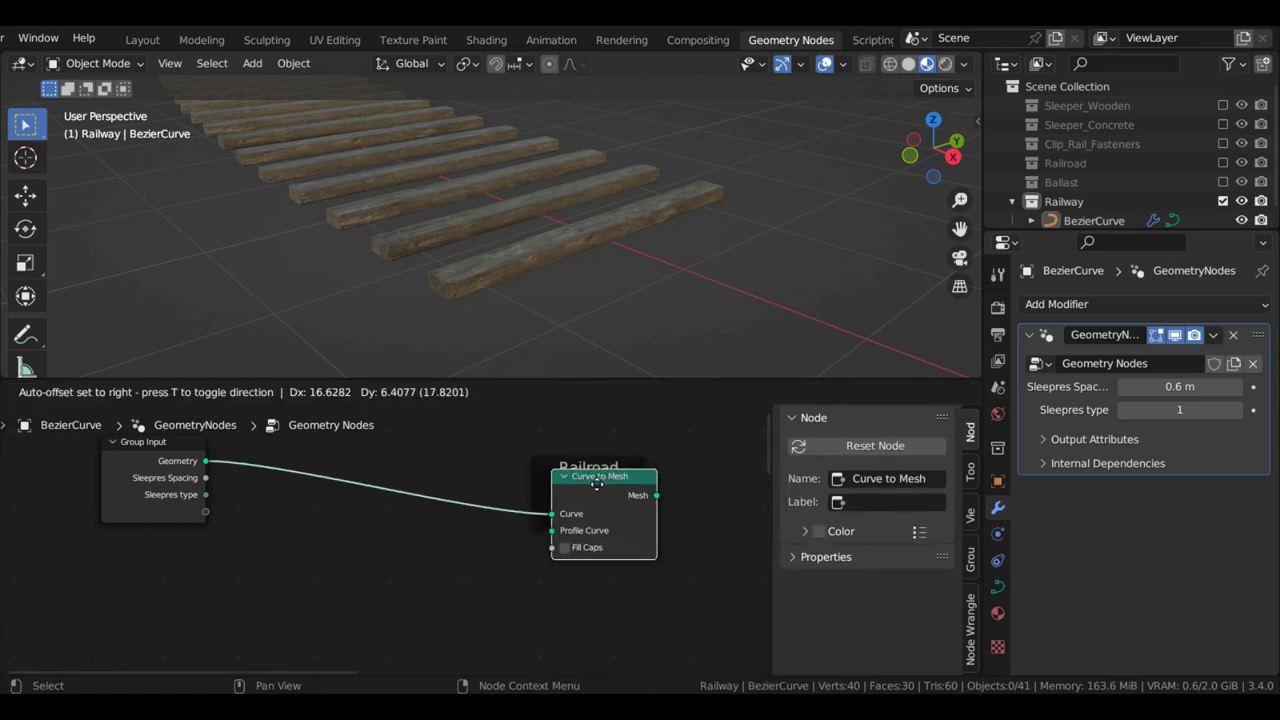
{"action": "left_click", "coordinate": [645, 496]}
{"action": "scroll", "coordinate": [645, 496], "scroll_direction": "down", "scroll_amount": 2}
{"action": "scroll", "coordinate": [645, 496], "scroll_direction": "down", "scroll_amount": 4}
{"action": "left_click_drag", "start_coordinate": [517, 518], "coordinate": [542, 500]}
{"action": "scroll", "coordinate": [561, 522], "scroll_direction": "down", "scroll_amount": 2}
{"action": "middle_click_drag", "start_coordinate": [585, 514], "coordinate": [430, 494]}
Add an Object Info node whose Geometry output feeds the Profile Curve input of Curve to Mesh
{"action": "scroll", "coordinate": [430, 496], "scroll_direction": "up", "scroll_amount": 4}
{"action": "middle_click_drag", "start_coordinate": [338, 484], "coordinate": [526, 521]}
{"action": "scroll", "coordinate": [505, 523], "scroll_direction": "up", "scroll_amount": 5}
{"action": "left_click", "coordinate": [474, 532]}
{"action": "scroll", "coordinate": [476, 521], "scroll_direction": "up", "scroll_amount": 3}
{"action": "left_click_drag", "start_coordinate": [522, 496], "coordinate": [377, 577]}
{"action": "type", "text": "obje"}
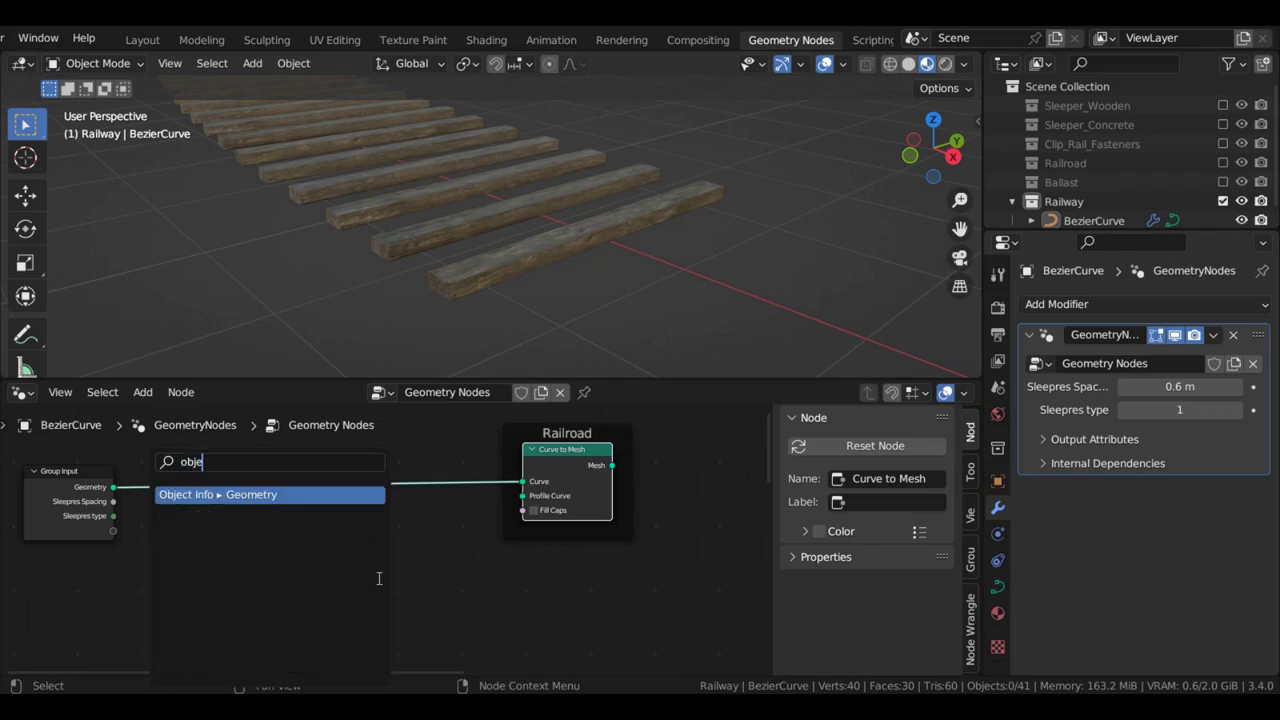
{"action": "key", "text": "Return"}
{"action": "left_click", "coordinate": [268, 502]}
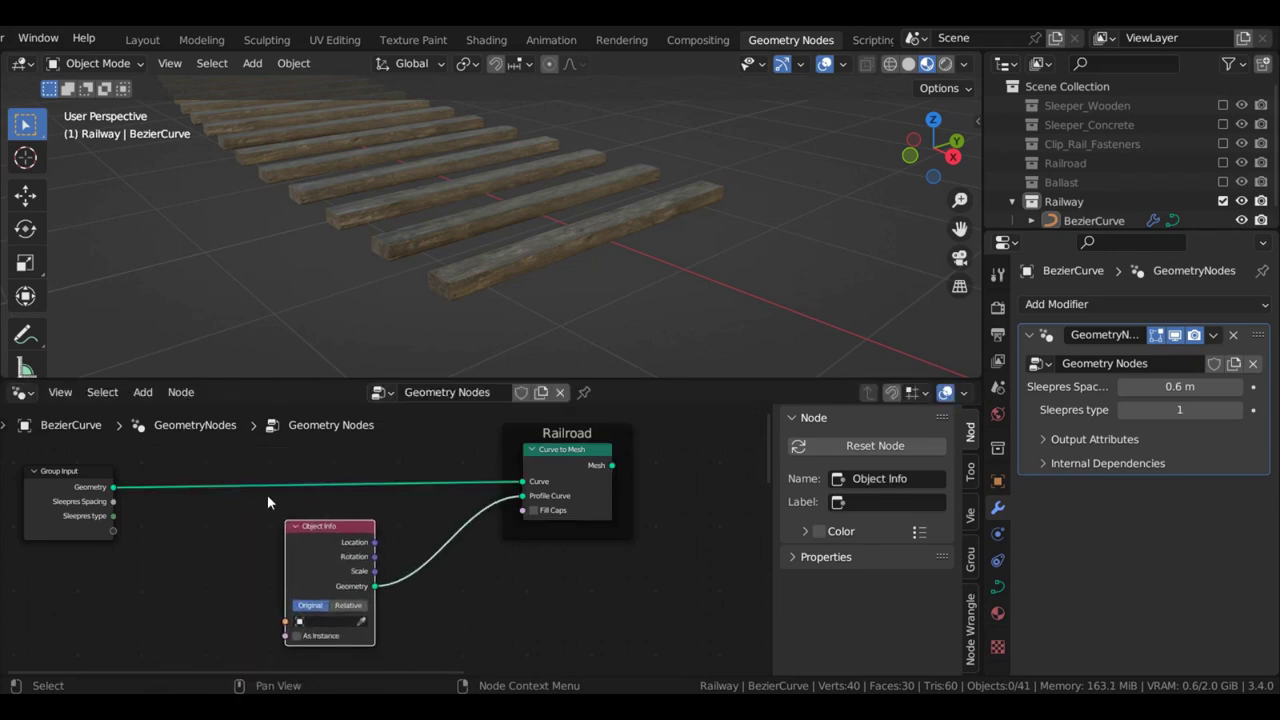
Set the Object Info node's object to Railroad
{"action": "left_click", "coordinate": [329, 623]}
{"action": "scroll", "coordinate": [230, 608], "scroll_direction": "up", "scroll_amount": 4}
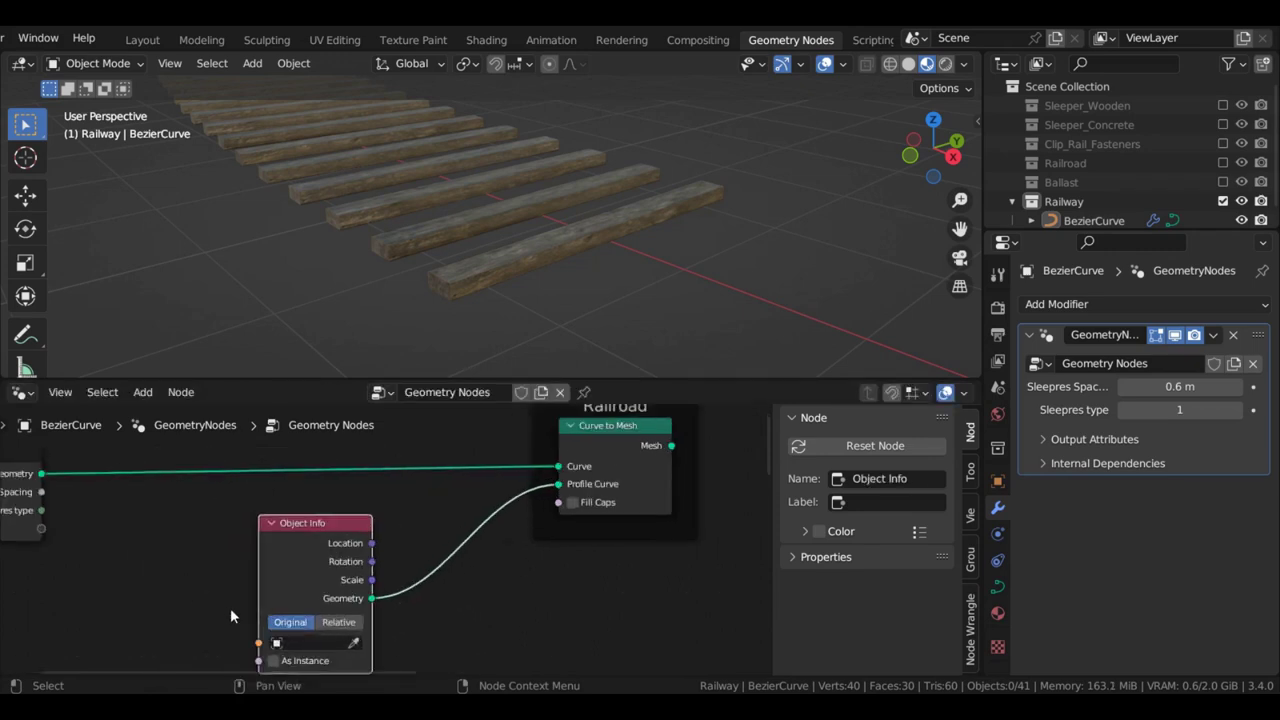
{"action": "left_click", "coordinate": [410, 600]}
{"action": "type", "text": "ra"}
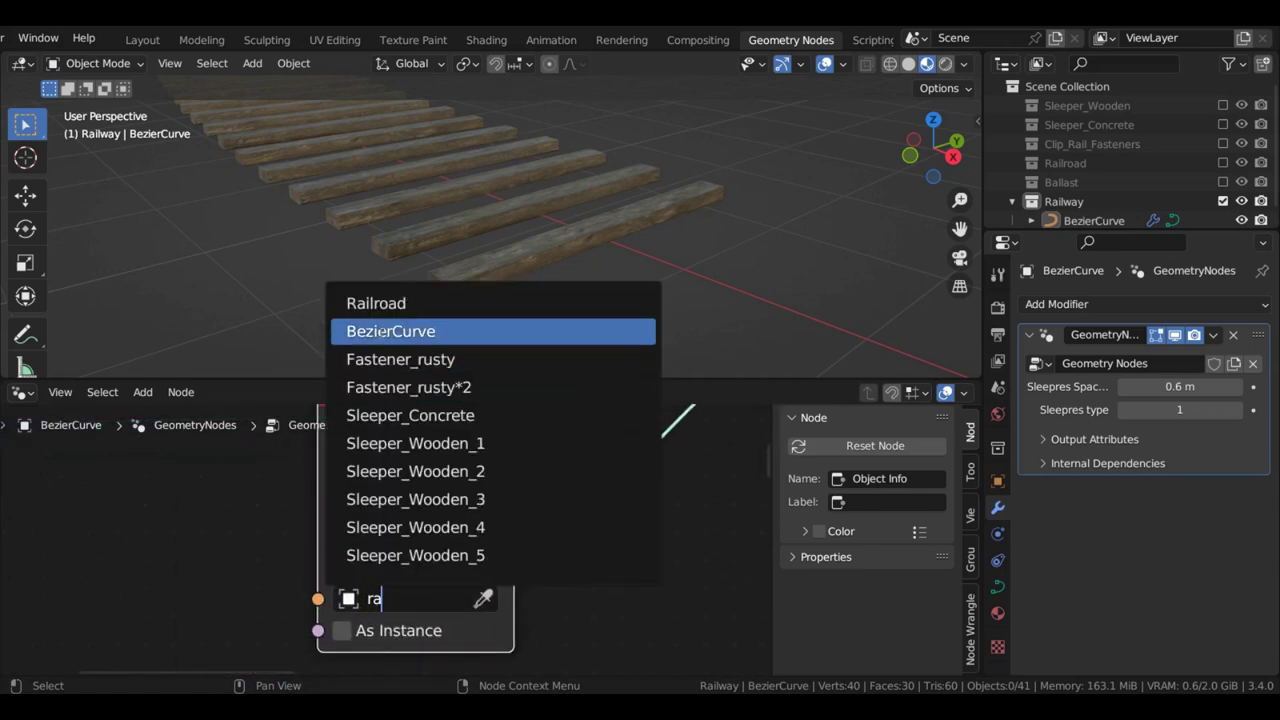
{"action": "left_click", "coordinate": [378, 303]}
Move the Group Output node to a position higher than the Sleepres frame
{"action": "scroll", "coordinate": [505, 490], "scroll_direction": "down", "scroll_amount": 4}
{"action": "scroll", "coordinate": [583, 542], "scroll_direction": "down", "scroll_amount": 3}
{"action": "middle_click_drag", "start_coordinate": [628, 530], "coordinate": [500, 472]}
{"action": "scroll", "coordinate": [560, 511], "scroll_direction": "down", "scroll_amount": 1}
{"action": "middle_click_drag", "start_coordinate": [560, 511], "coordinate": [468, 488]}
{"action": "left_click_drag", "start_coordinate": [614, 586], "coordinate": [496, 571]}
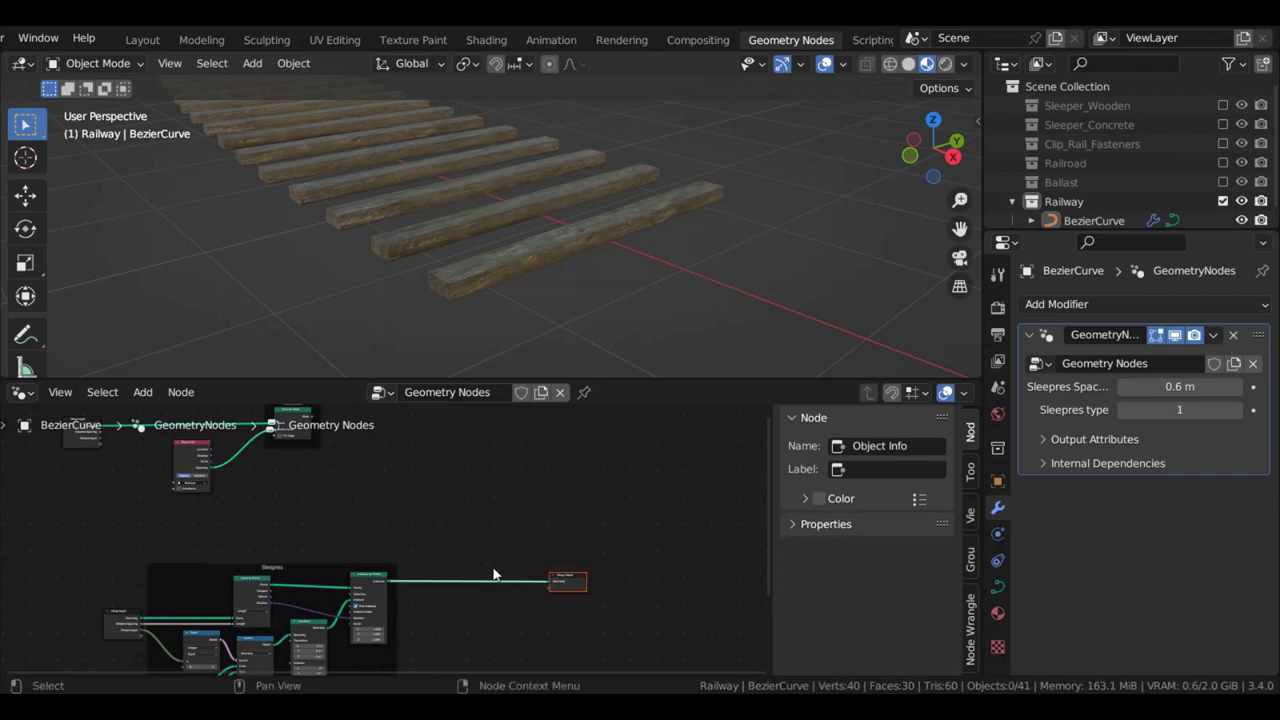
{"action": "key", "text": "g"}
{"action": "left_click", "coordinate": [518, 480]}
Insert a Join Geometry node on the link between the Sleepres nodes and the Group Output
{"action": "scroll", "coordinate": [455, 468], "scroll_direction": "up", "scroll_amount": 3}
{"action": "key", "text": "shift+a"}
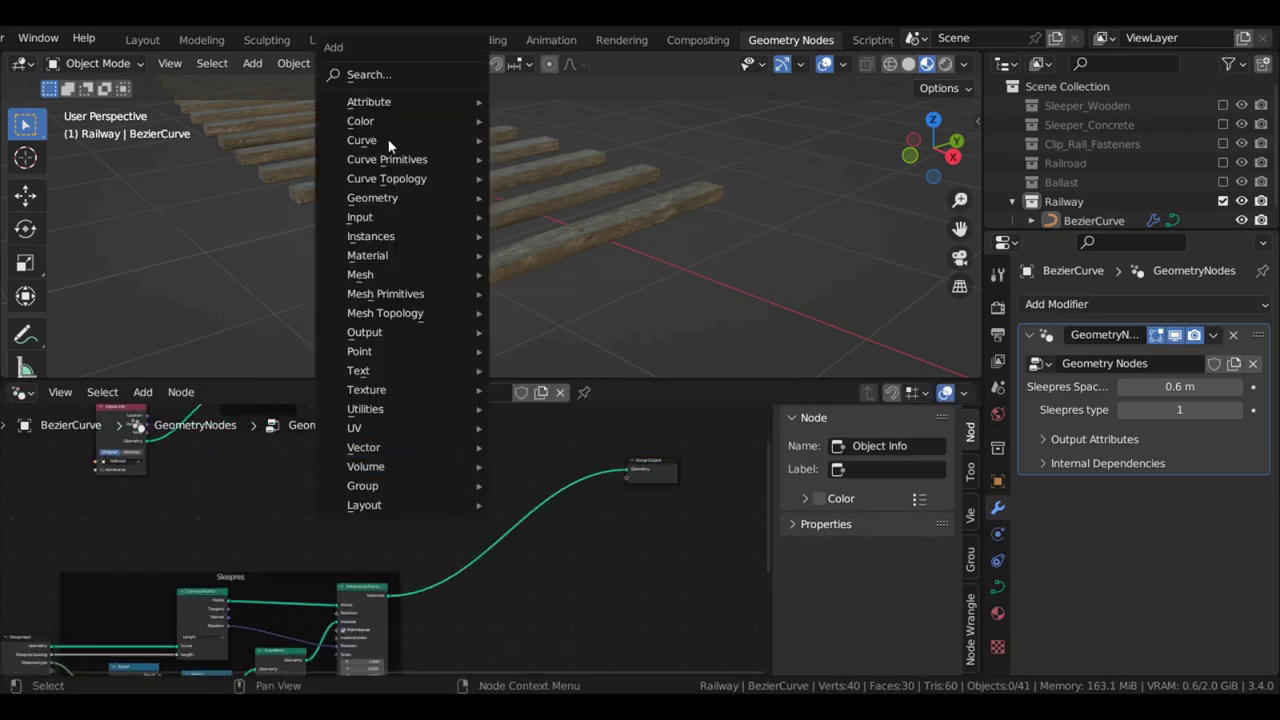
{"action": "left_click", "coordinate": [368, 74]}
{"action": "type", "text": "join"}
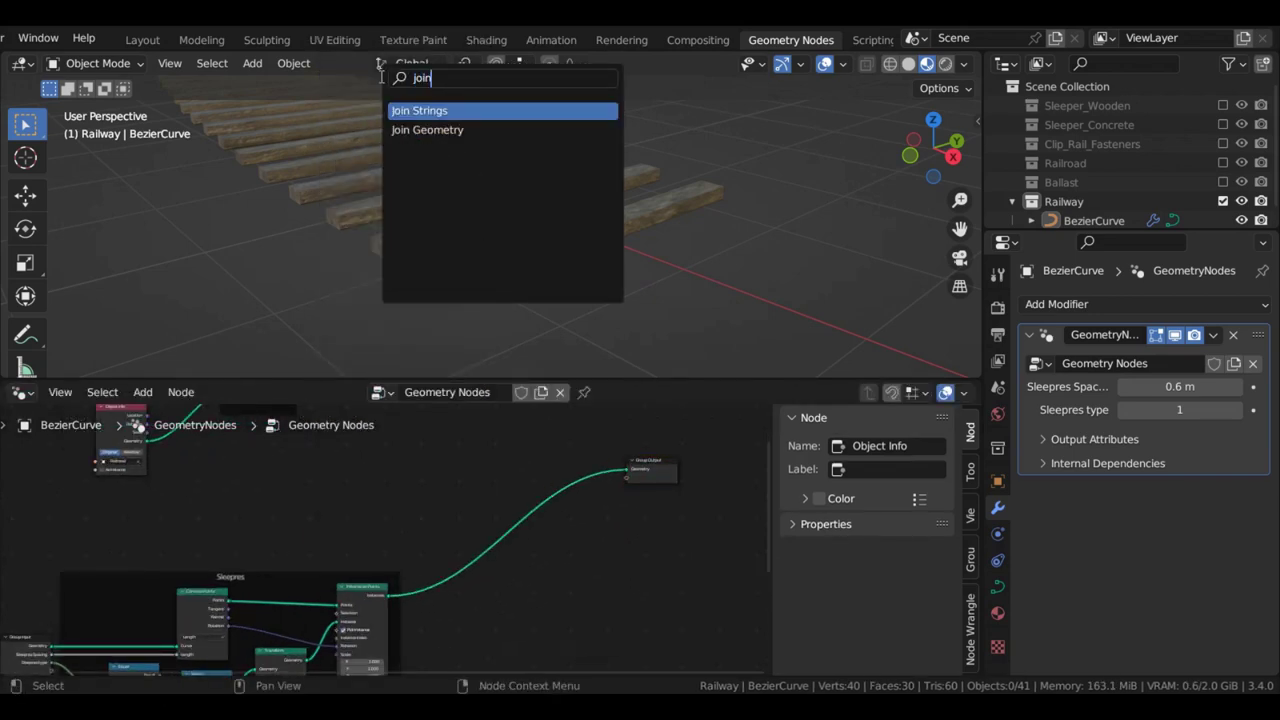
{"action": "key", "text": "Down"}
{"action": "key", "text": "Return"}
{"action": "left_click", "coordinate": [553, 505]}
Connect the Mesh output of the Railroad frame's Curve to Mesh node to the Join Geometry node feeding the Group Output
{"action": "middle_click_drag", "start_coordinate": [392, 479], "coordinate": [436, 531]}
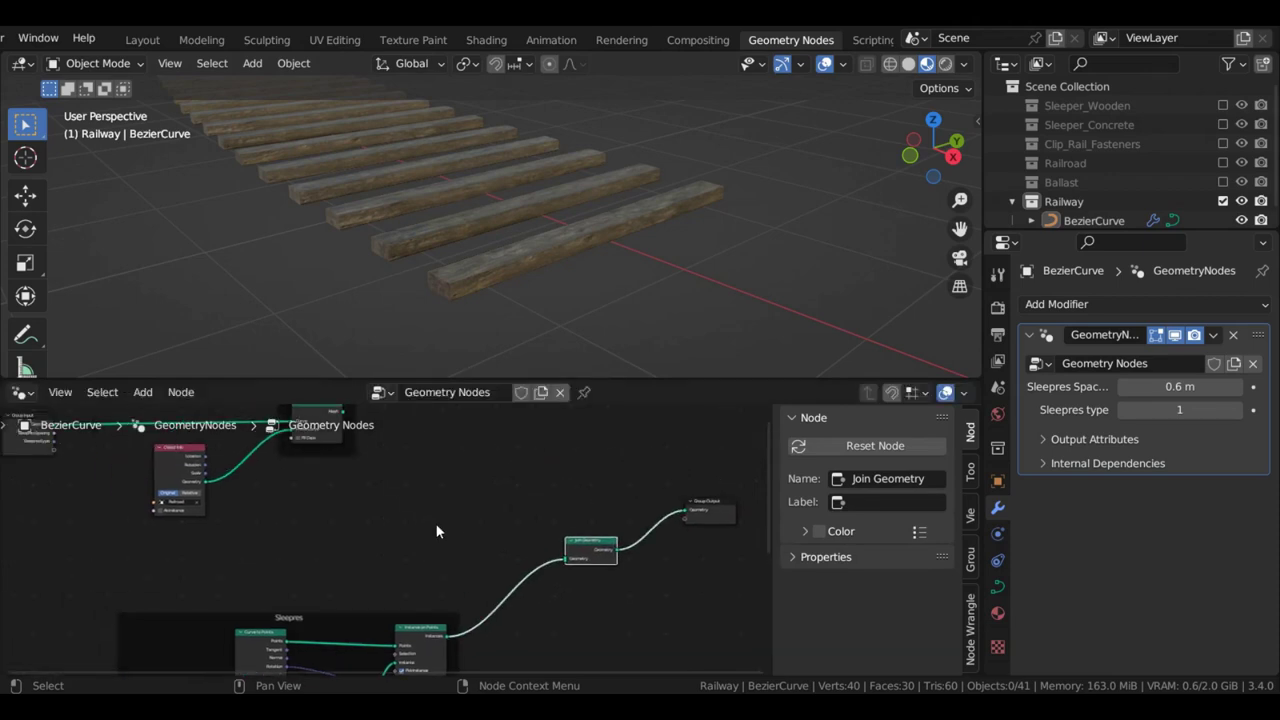
{"action": "left_click", "coordinate": [431, 489]}
{"action": "scroll", "coordinate": [431, 489], "scroll_direction": "up", "scroll_amount": 3}
{"action": "middle_click_drag", "start_coordinate": [363, 434], "coordinate": [392, 477]}
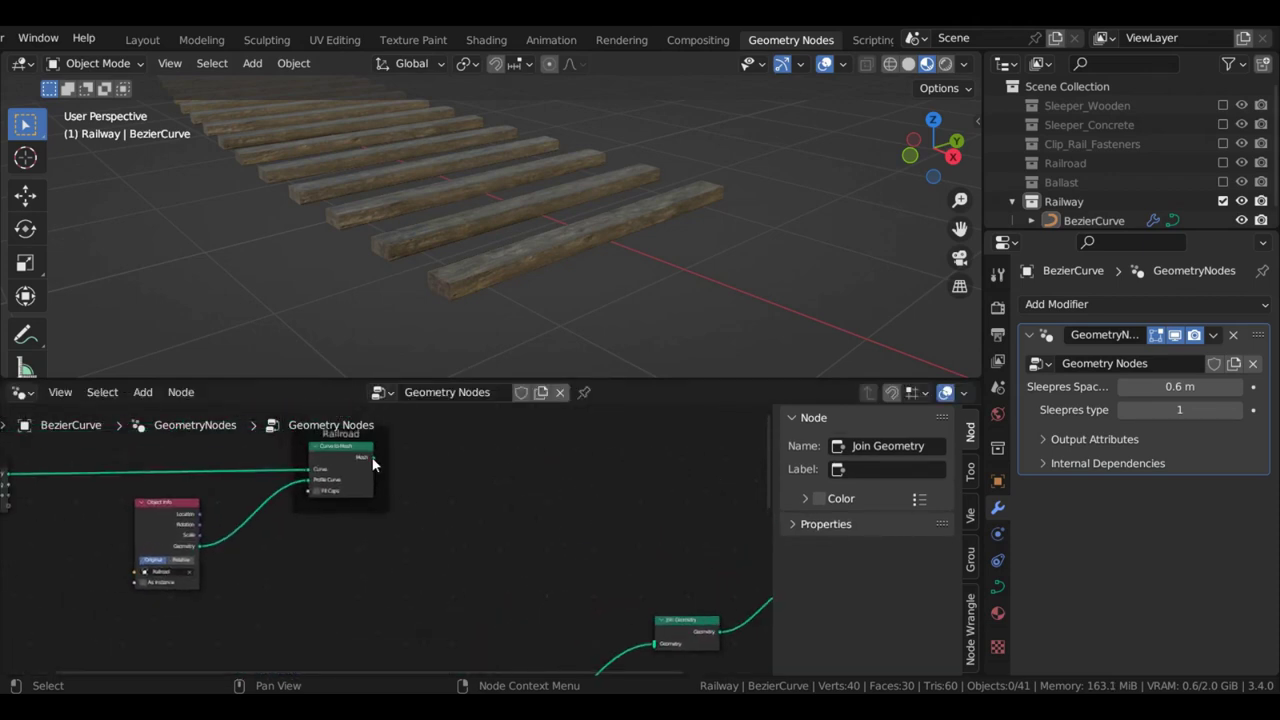
{"action": "left_click_drag", "start_coordinate": [371, 458], "coordinate": [500, 528]}
{"action": "scroll", "coordinate": [604, 610], "scroll_direction": "down", "scroll_amount": 1}
{"action": "scroll", "coordinate": [604, 602], "scroll_direction": "down", "scroll_amount": 4}
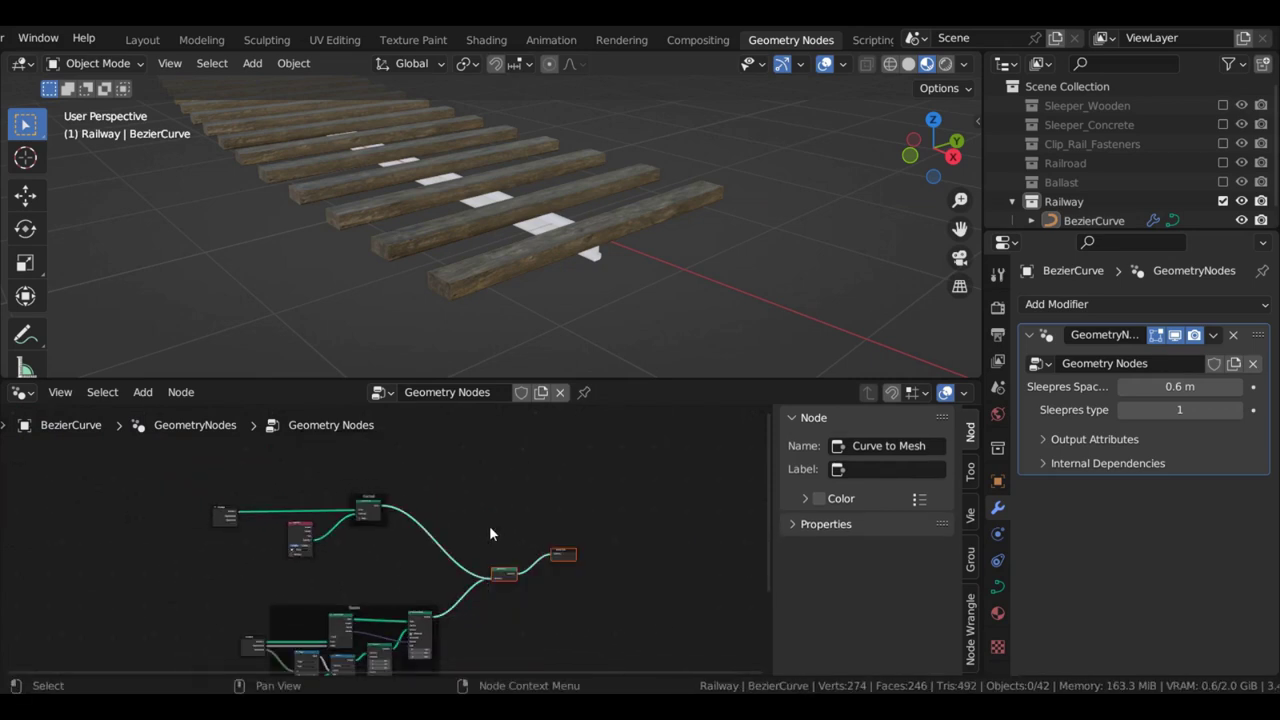
Raise the Join Geometry and Group Output nodes, and move the Railroad nodes farther above the Sleepres frame
{"action": "key", "text": "g"}
{"action": "left_click", "coordinate": [532, 508]}
{"action": "scroll", "coordinate": [421, 520], "scroll_direction": "down", "scroll_amount": 3}
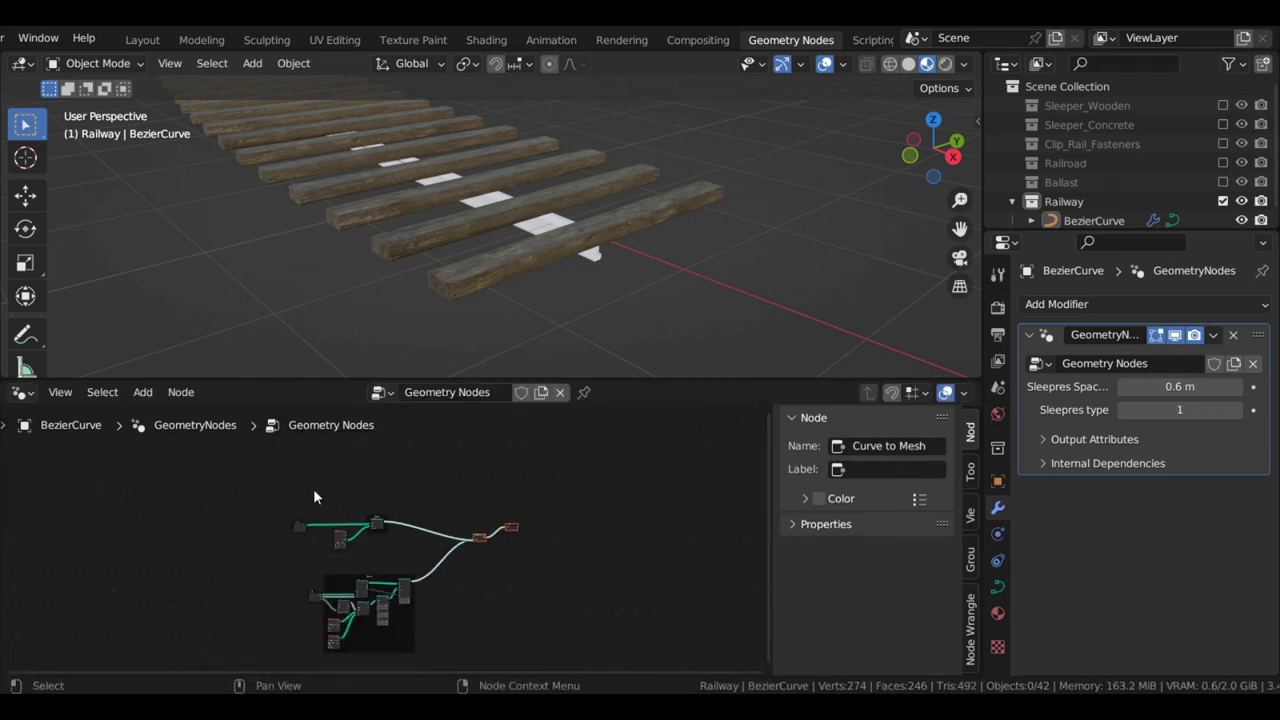
{"action": "left_click_drag", "start_coordinate": [313, 497], "coordinate": [404, 551]}
{"action": "key", "text": "g"}
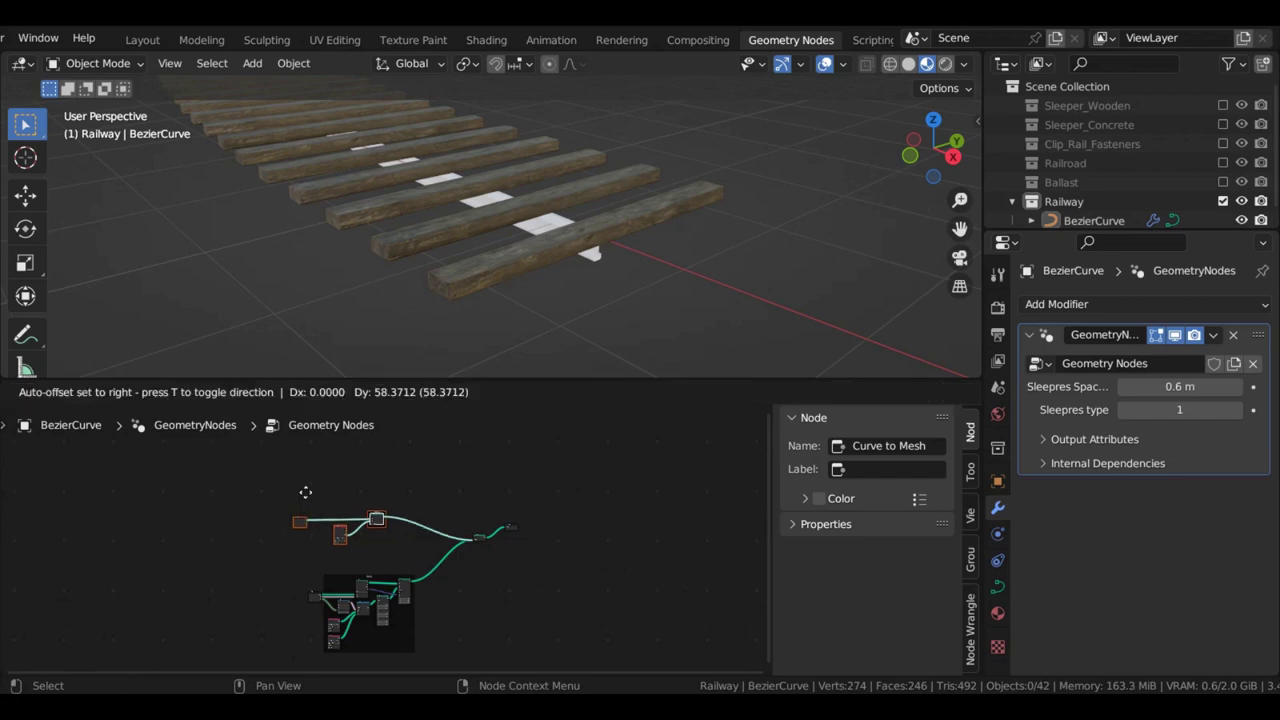
{"action": "left_click", "coordinate": [291, 450]}
{"action": "scroll", "coordinate": [577, 229], "scroll_direction": "up", "scroll_amount": 7}
{"action": "scroll", "coordinate": [577, 229], "scroll_direction": "down", "scroll_amount": 5}
{"action": "scroll", "coordinate": [386, 516], "scroll_direction": "up", "scroll_amount": 3}
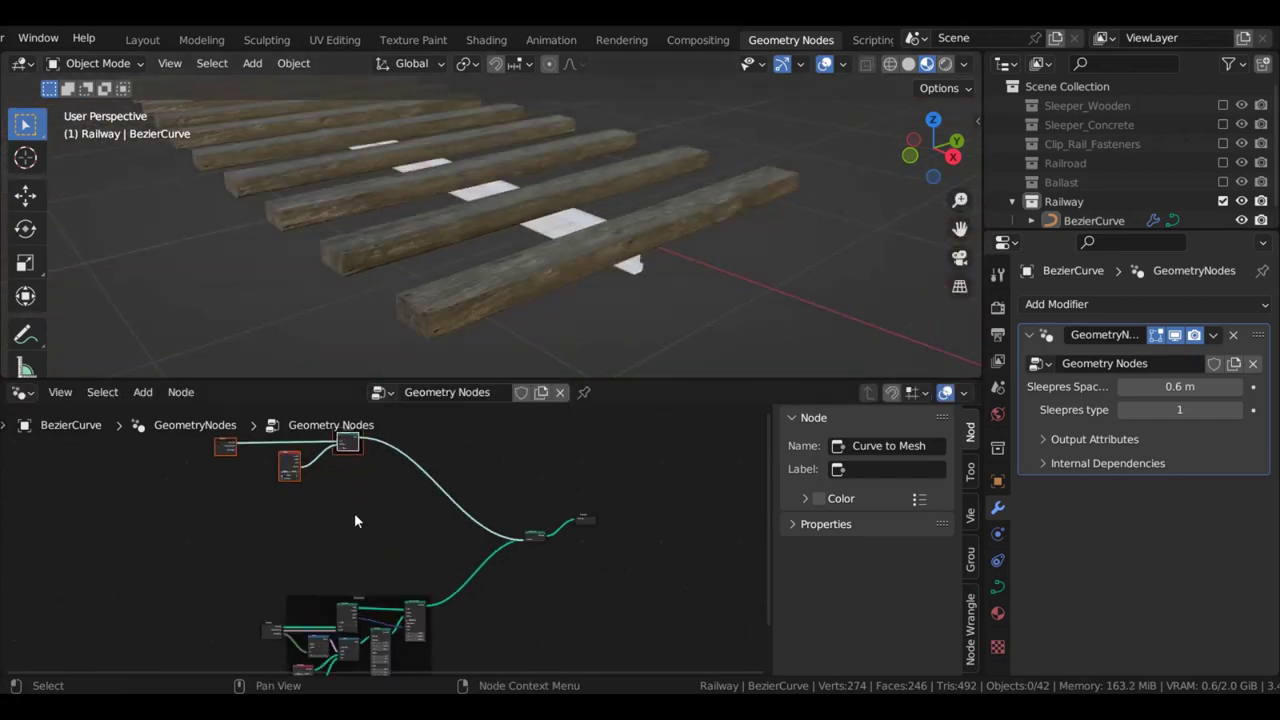
Move the Object Info node back to make room and insert a Transform node between it and the Profile Curve input
{"action": "middle_click_drag", "start_coordinate": [354, 512], "coordinate": [480, 585]}
{"action": "scroll", "coordinate": [531, 581], "scroll_direction": "up", "scroll_amount": 9}
{"action": "left_click", "coordinate": [555, 573]}
{"action": "scroll", "coordinate": [567, 568], "scroll_direction": "up", "scroll_amount": 3}
{"action": "middle_click_drag", "start_coordinate": [567, 568], "coordinate": [469, 568]}
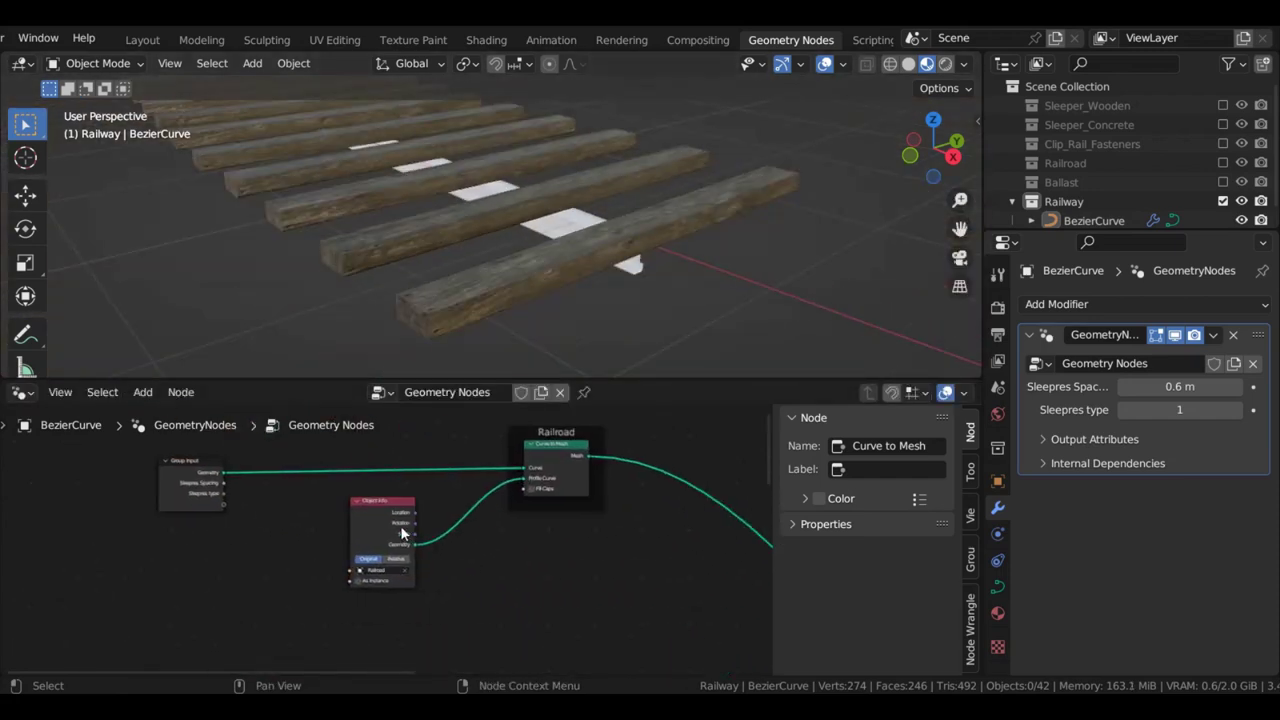
{"action": "left_click_drag", "start_coordinate": [400, 533], "coordinate": [333, 553]}
{"action": "key", "text": "shift+a"}
{"action": "left_click", "coordinate": [415, 241]}
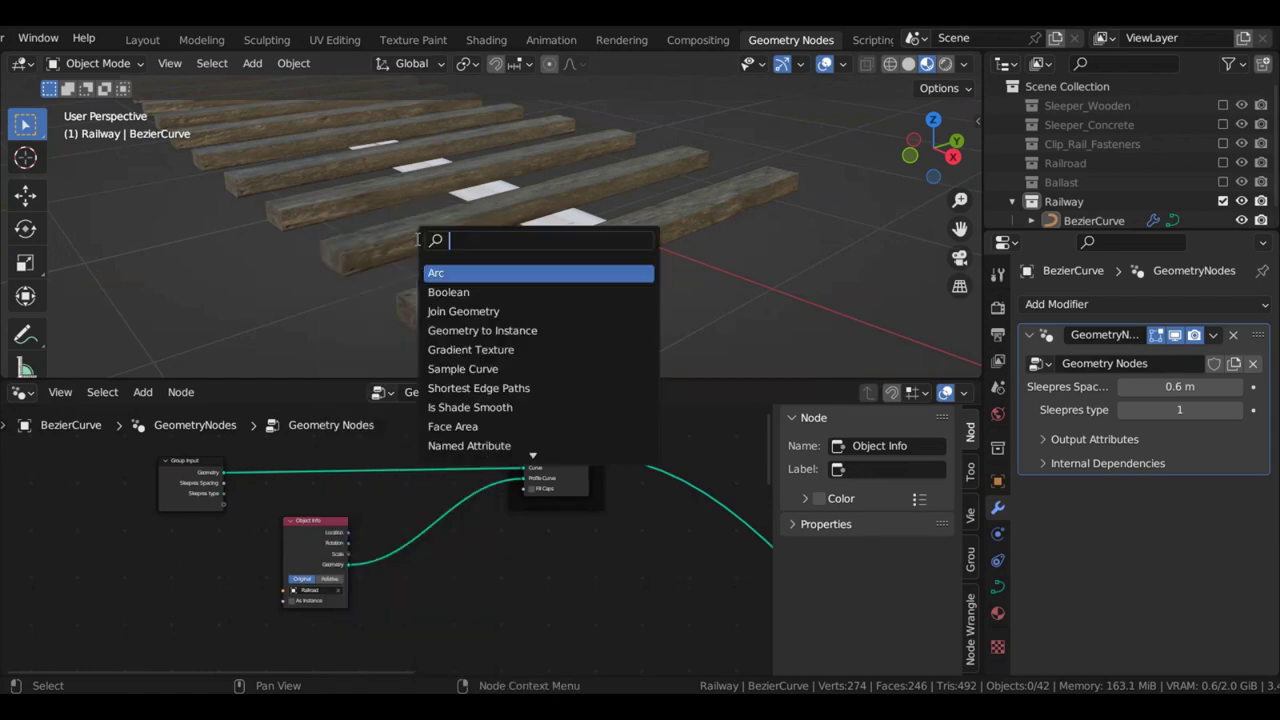
{"action": "type", "text": "tra"}
{"action": "key", "text": "Return"}
{"action": "left_click", "coordinate": [489, 521]}
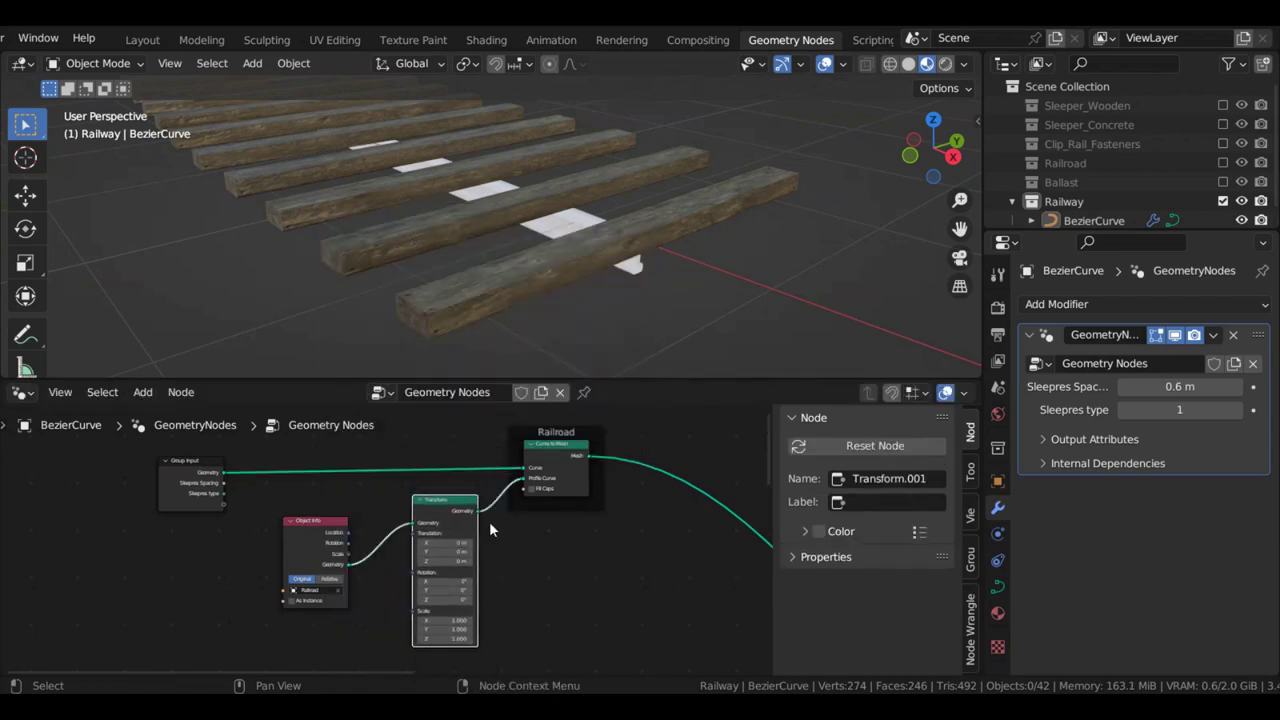
Set the Z rotation of the rail profile's Transform node to 180°
{"action": "scroll", "coordinate": [527, 541], "scroll_direction": "up", "scroll_amount": 4}
{"action": "scroll", "coordinate": [478, 590], "scroll_direction": "down", "scroll_amount": 1}
{"action": "left_click", "coordinate": [438, 600]}
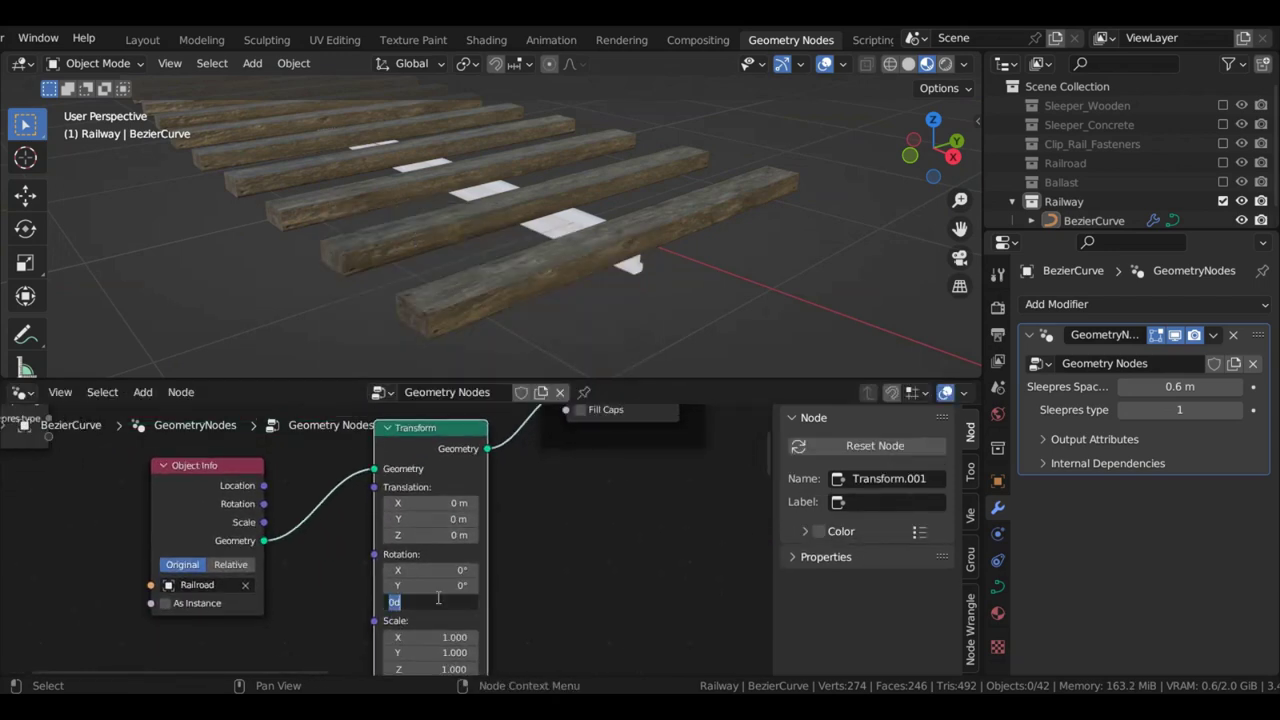
{"action": "type", "text": "180"}
{"action": "key", "text": "Return"}
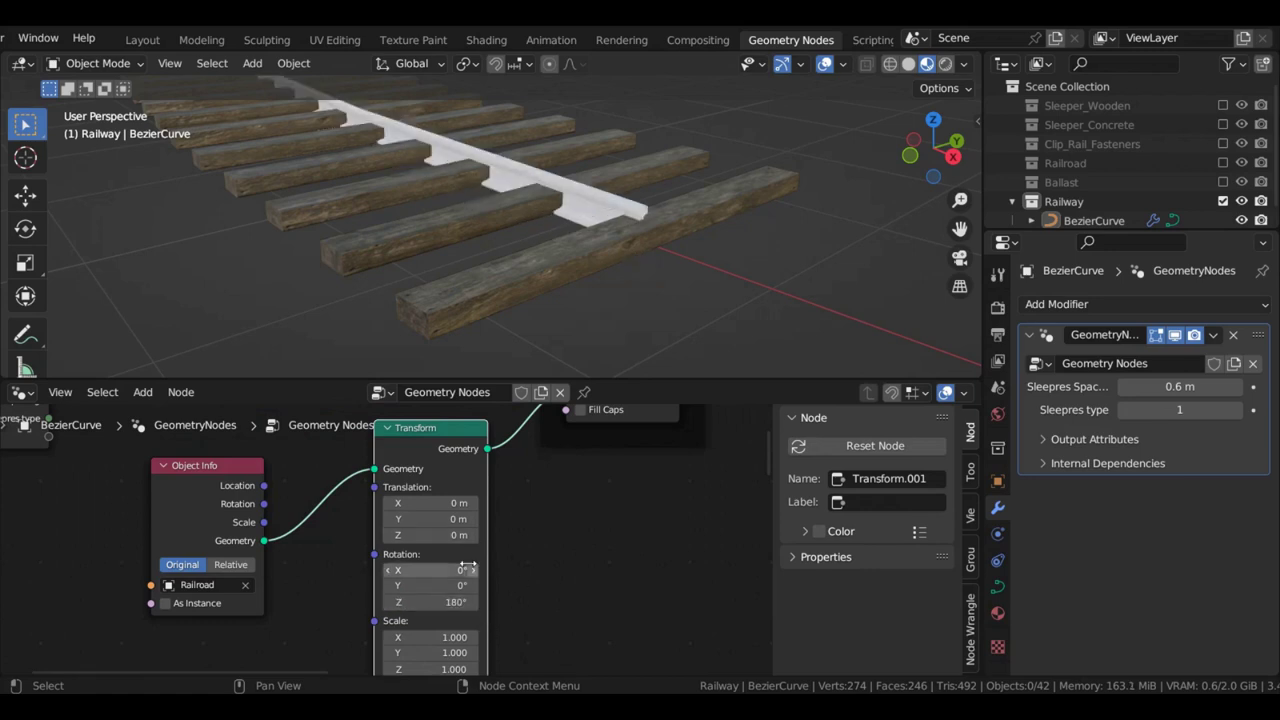
Set the Y translation of the rail profile's Transform node to -0.1 m
{"action": "scroll", "coordinate": [470, 530], "scroll_direction": "up", "scroll_amount": 2}
{"action": "mouse_move", "coordinate": [455, 511]}
{"action": "left_mouse_down"}
{"action": "mouse_move", "coordinate": [475, 511]}
{"action": "mouse_move", "coordinate": [455, 511]}
{"action": "left_mouse_up"}
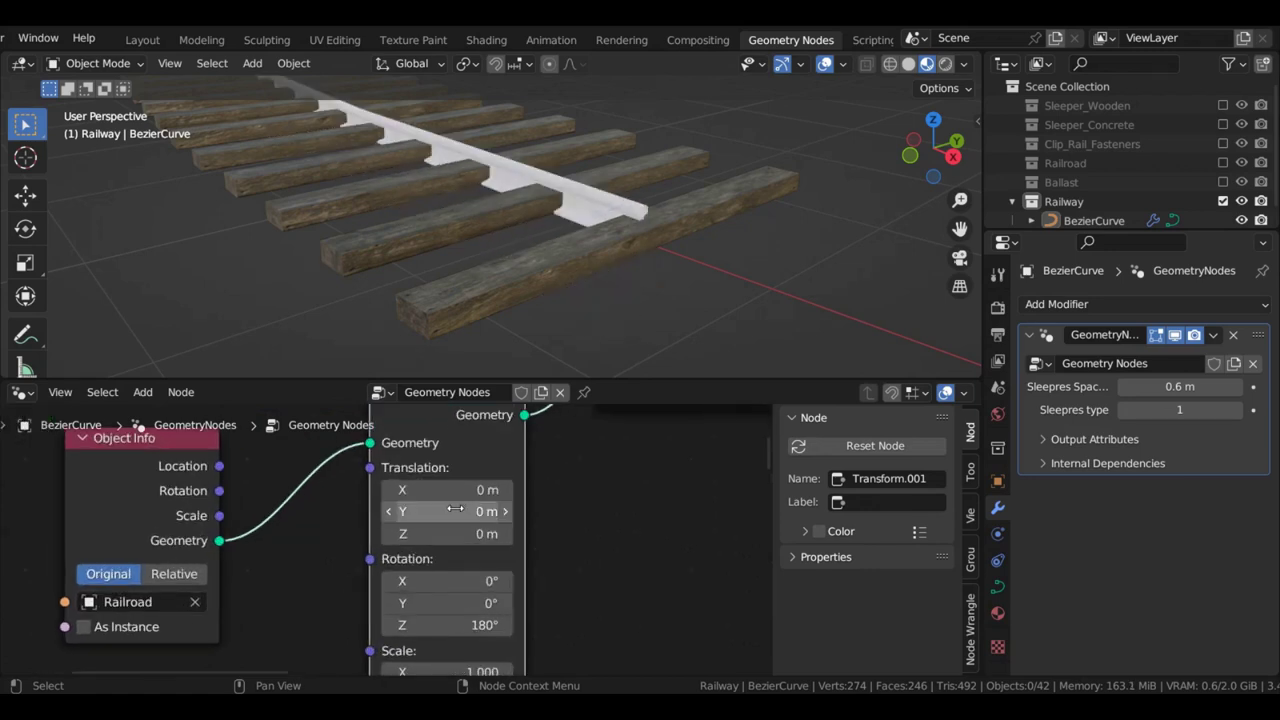
{"action": "left_click", "coordinate": [455, 510]}
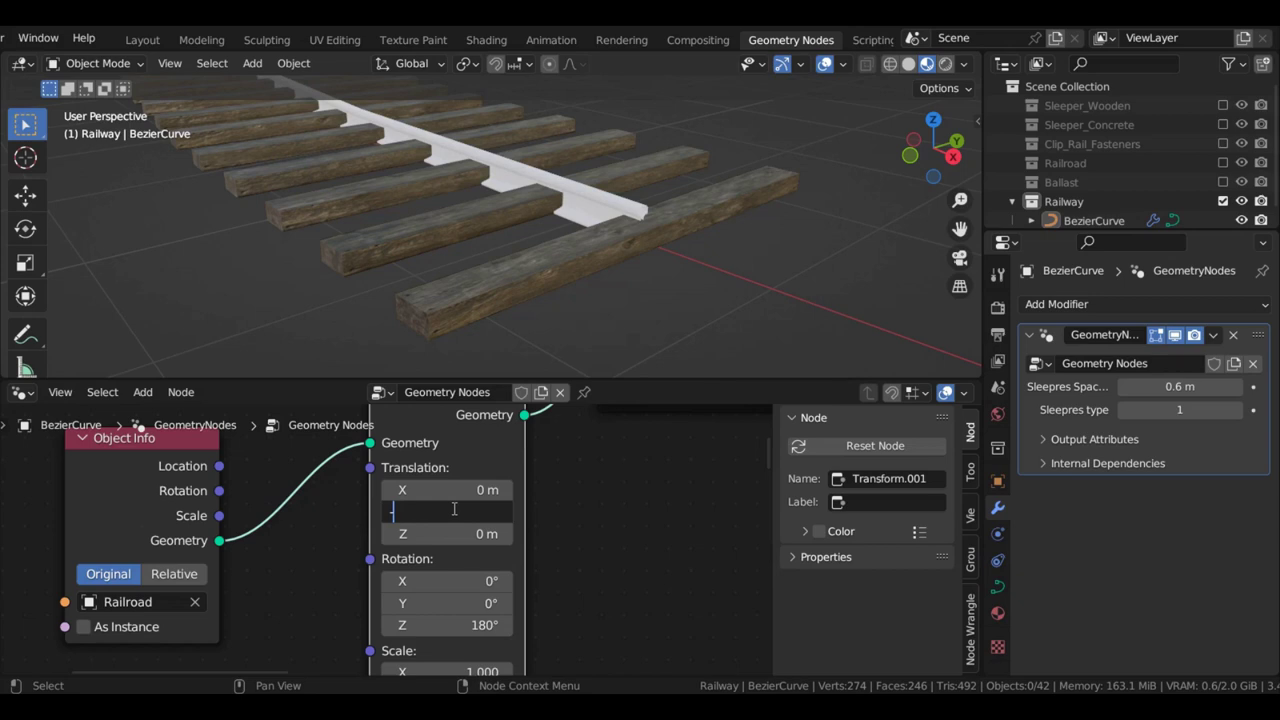
{"action": "key", "text": "Return"}
{"action": "left_click", "coordinate": [454, 509]}
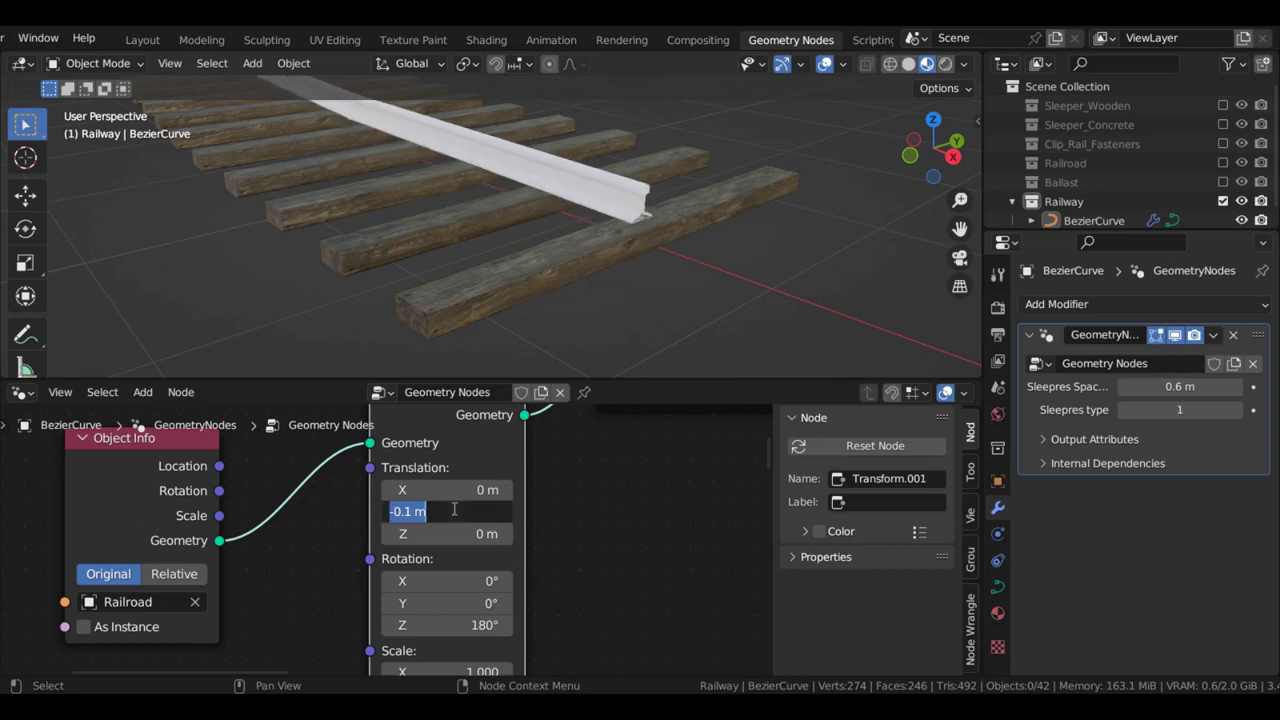
{"action": "key", "text": "Return"}
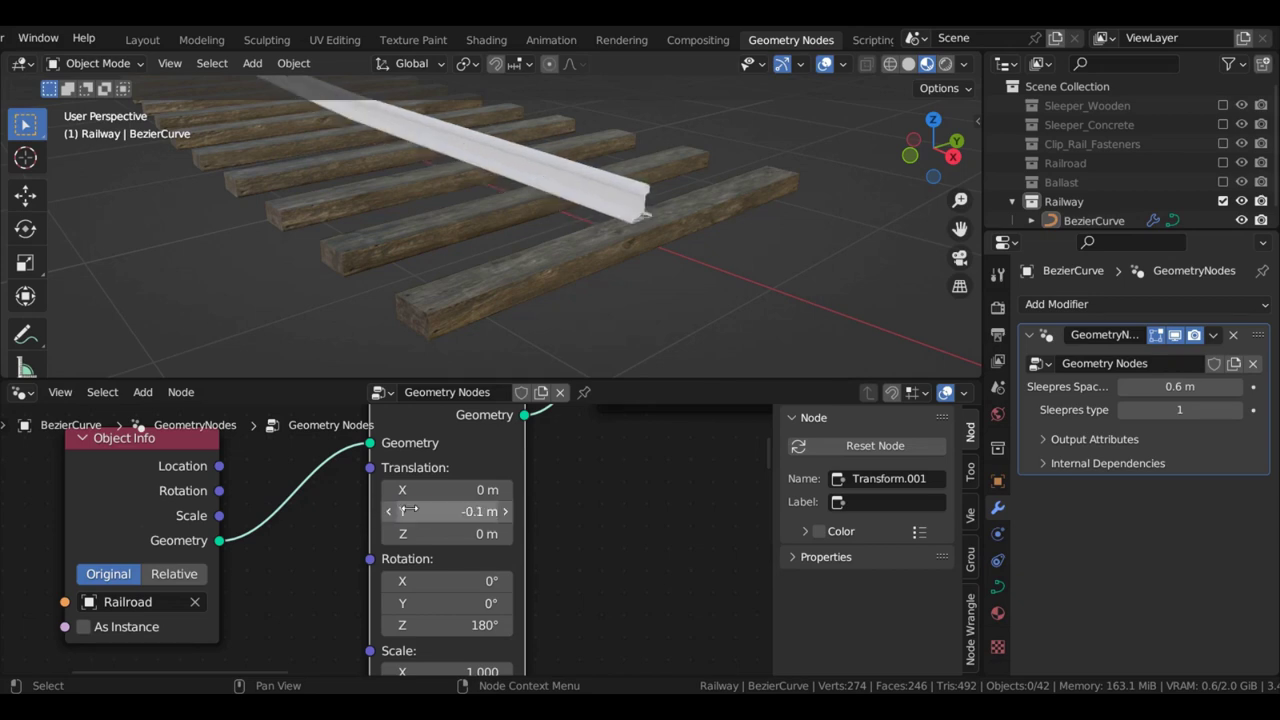
Shift the Object Info node slightly away from the Transform node and set the Transform's X translation to 1.435/2
{"action": "scroll", "coordinate": [465, 514], "scroll_direction": "down", "scroll_amount": 1}
{"action": "scroll", "coordinate": [431, 518], "scroll_direction": "down", "scroll_amount": 1}
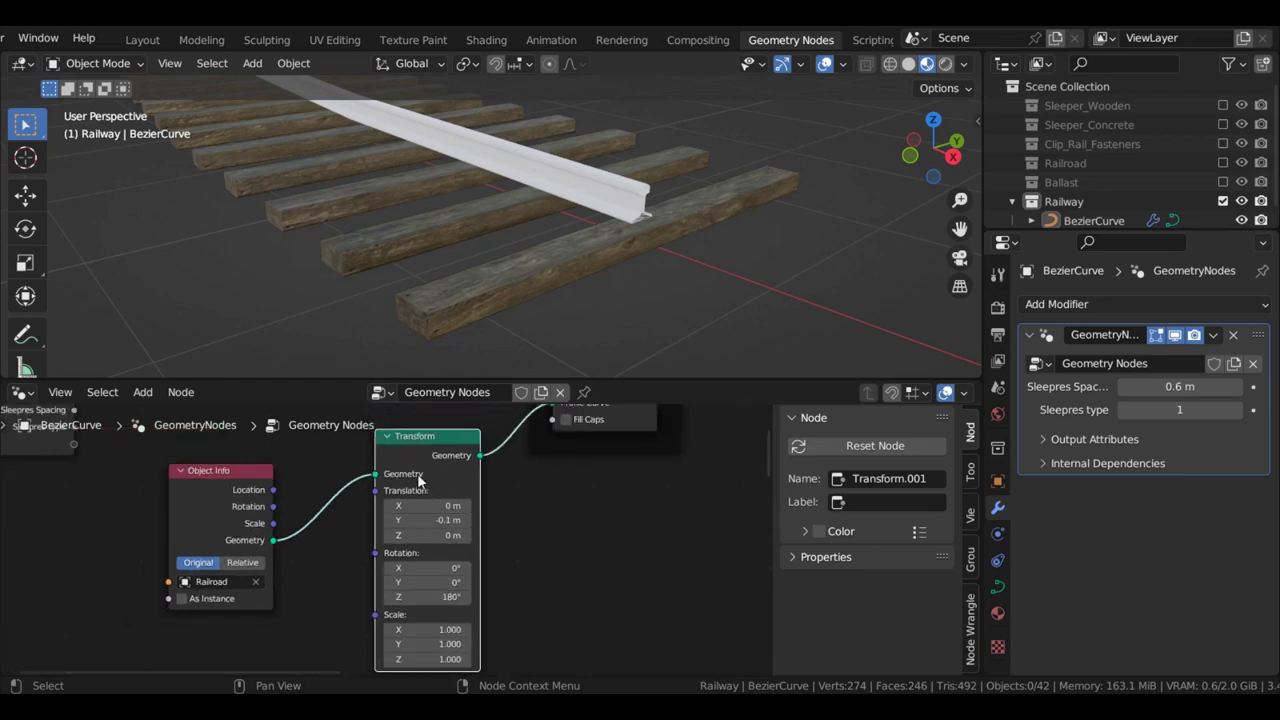
{"action": "left_click_drag", "start_coordinate": [250, 507], "coordinate": [221, 507]}
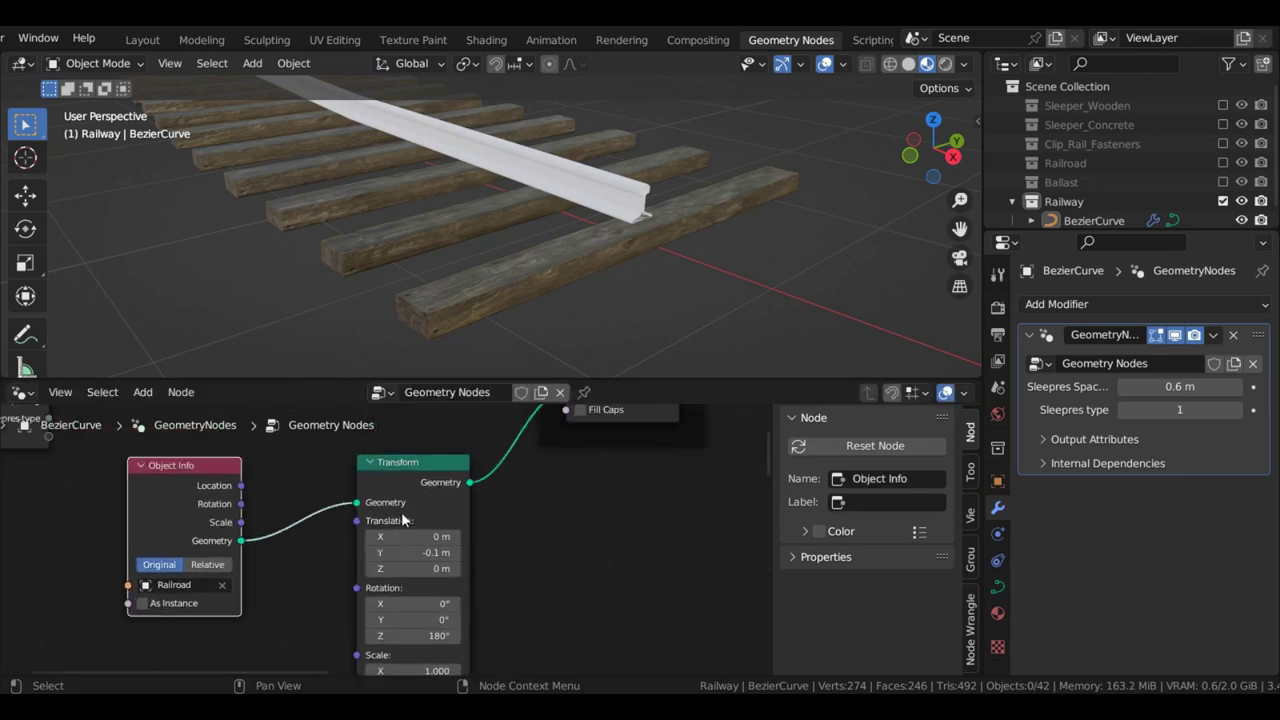
{"action": "scroll", "coordinate": [432, 530], "scroll_direction": "up", "scroll_amount": 3}
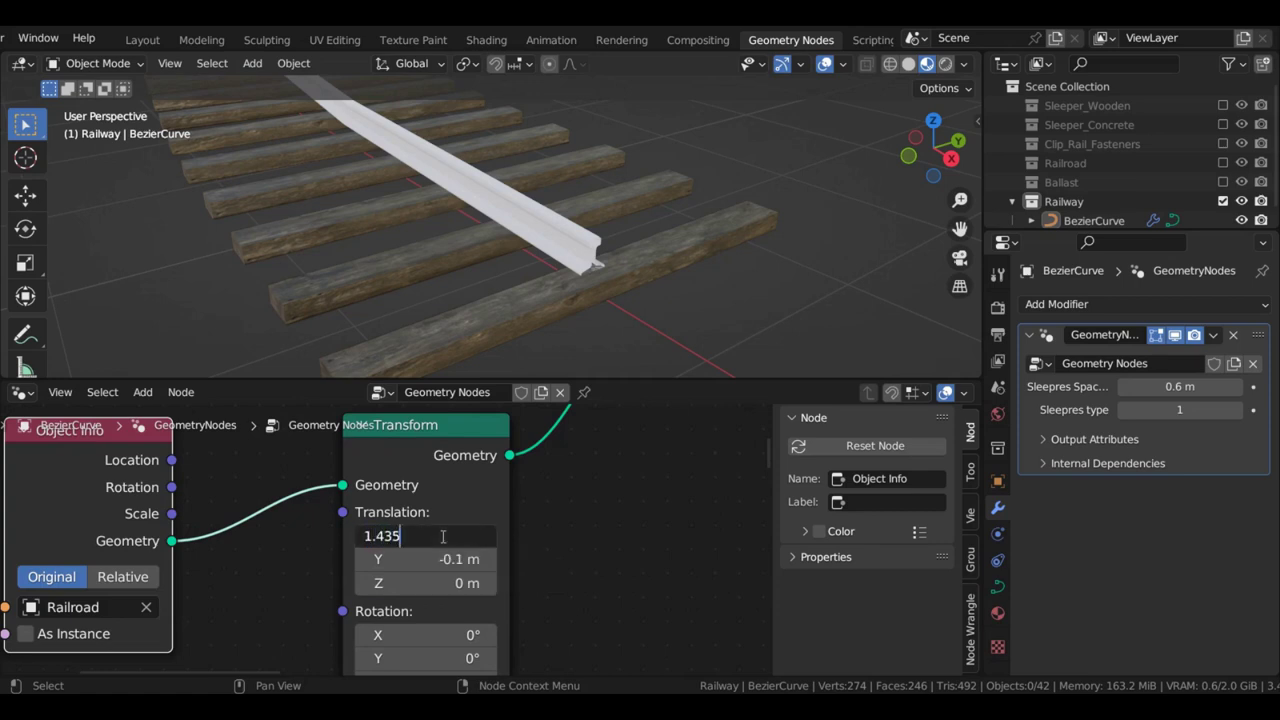
{"action": "type", "text": "2"}
{"action": "key", "text": "Return"}
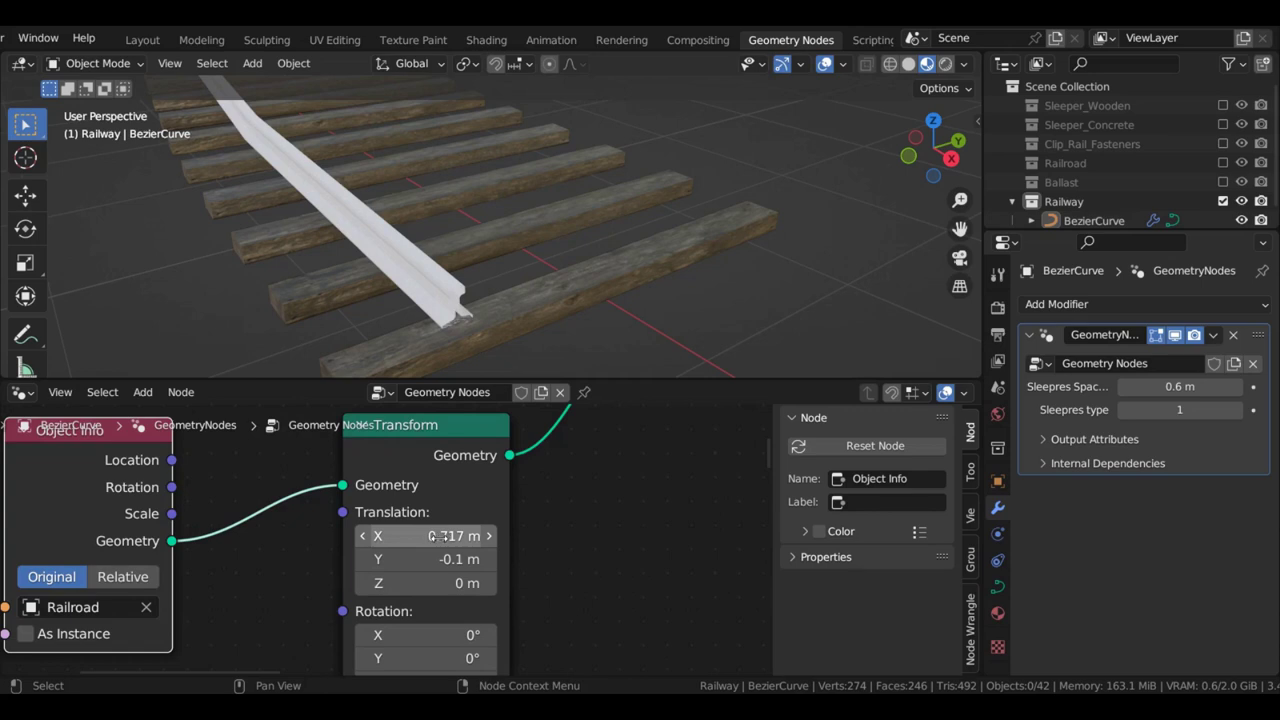
{"action": "left_click", "coordinate": [440, 537]}
{"action": "key", "text": "Escape"}
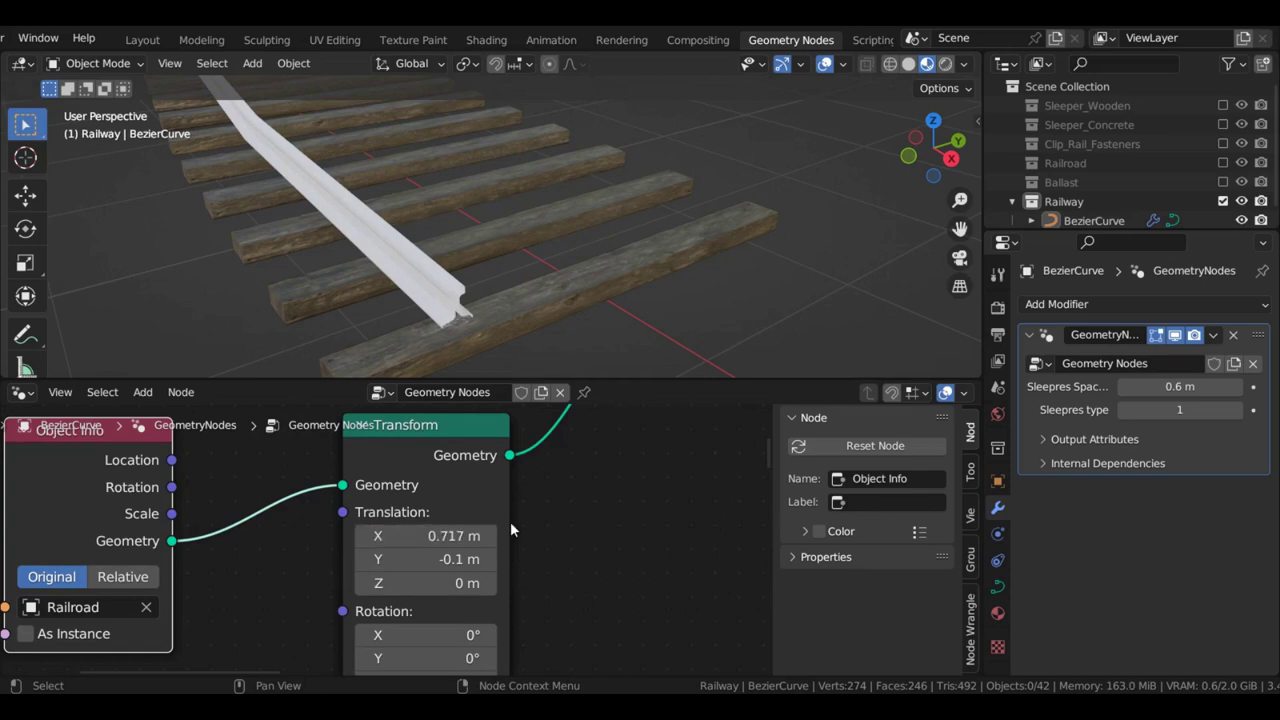
Collapse the Transform node, duplicate it above the original, and feed the copy from the Object Info node's Geometry output
{"action": "scroll", "coordinate": [408, 497], "scroll_direction": "down", "scroll_amount": 2}
{"action": "scroll", "coordinate": [371, 470], "scroll_direction": "down", "scroll_amount": 3}
{"action": "key", "text": "h"}
{"action": "key", "text": "shift+d"}
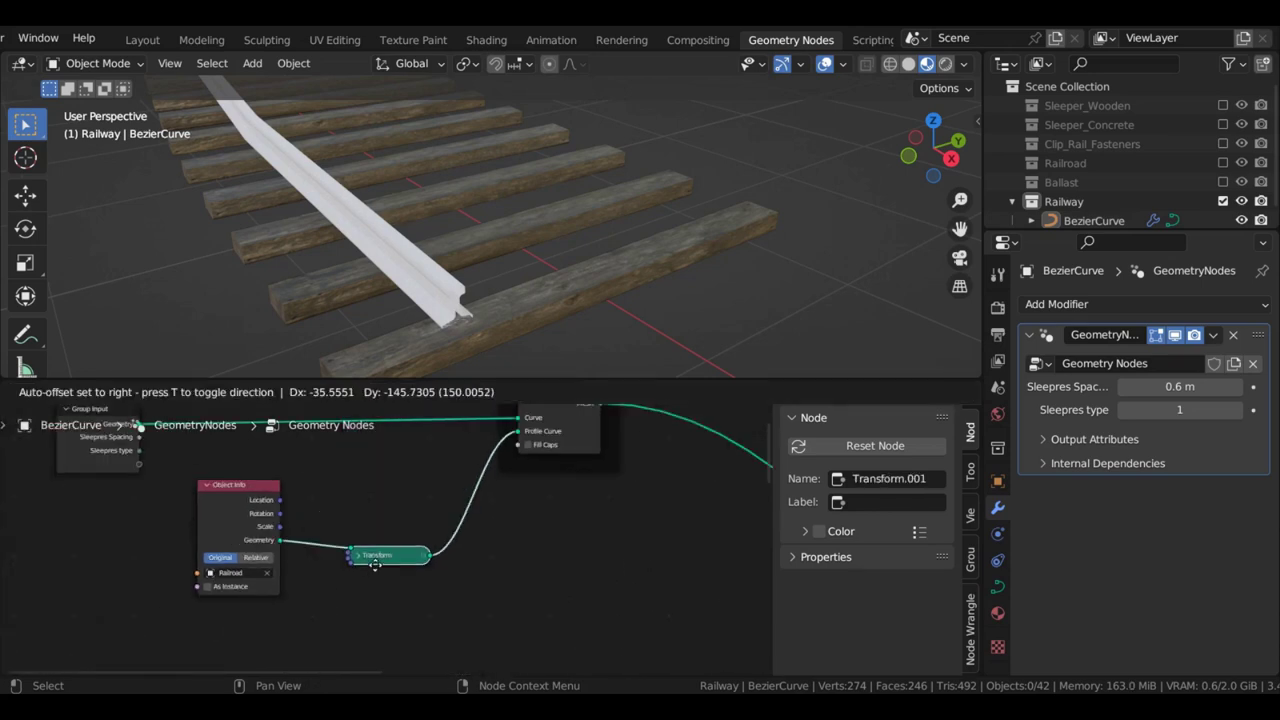
{"action": "left_click", "coordinate": [397, 489]}
{"action": "scroll", "coordinate": [389, 528], "scroll_direction": "up", "scroll_amount": 2}
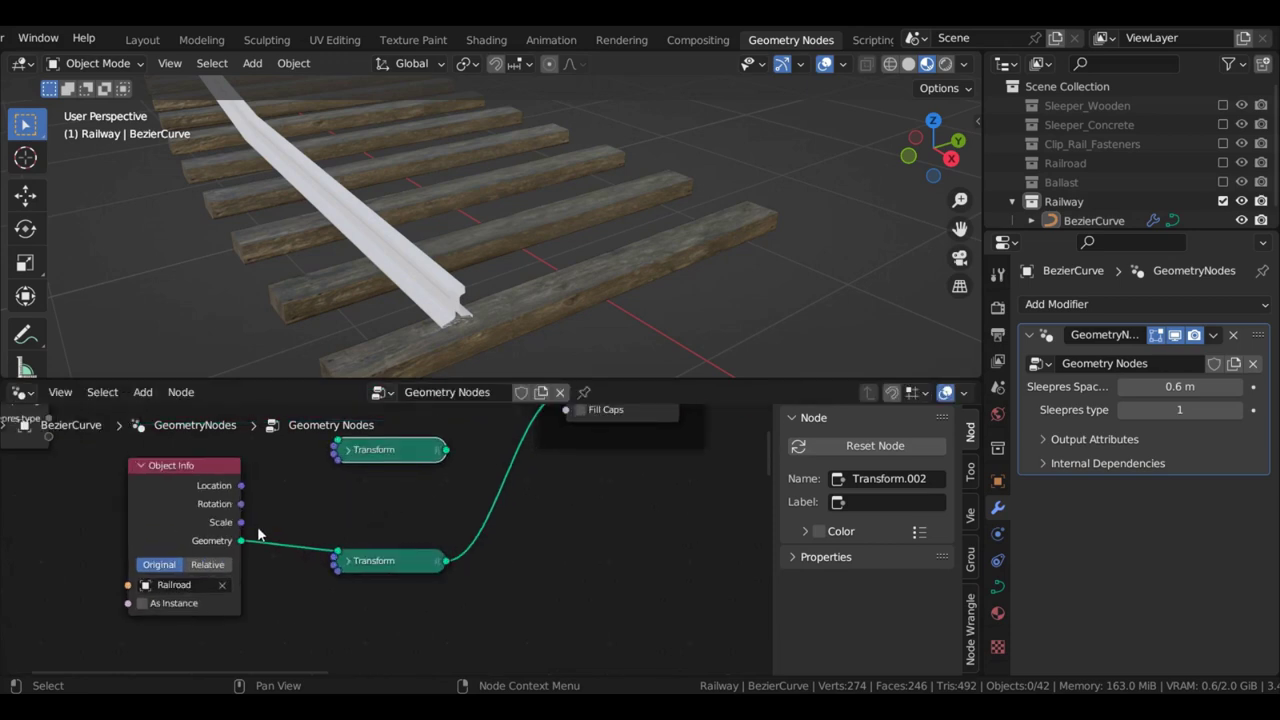
{"action": "left_click_drag", "start_coordinate": [241, 544], "coordinate": [337, 467]}
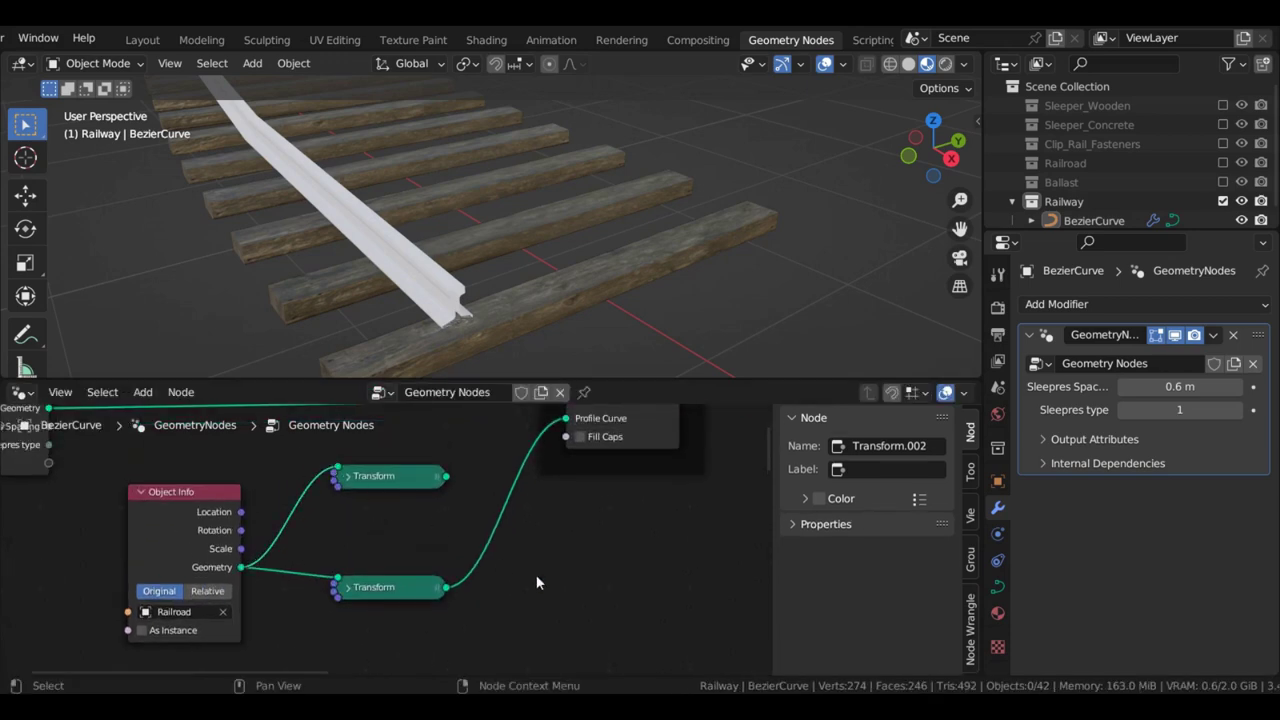
Insert a Join Geometry node before the Profile Curve input and connect both Transform nodes to it
{"action": "key", "text": "shift+a"}
{"action": "type", "text": "join"}
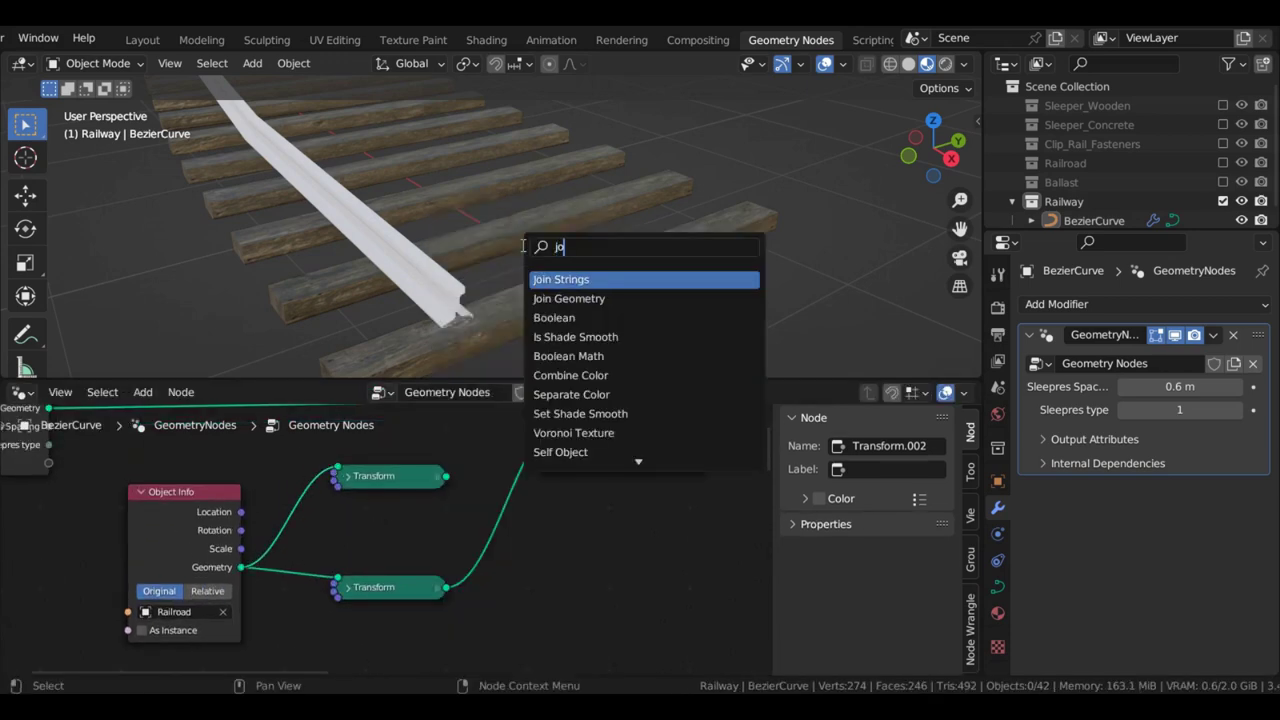
{"action": "left_click", "coordinate": [569, 298]}
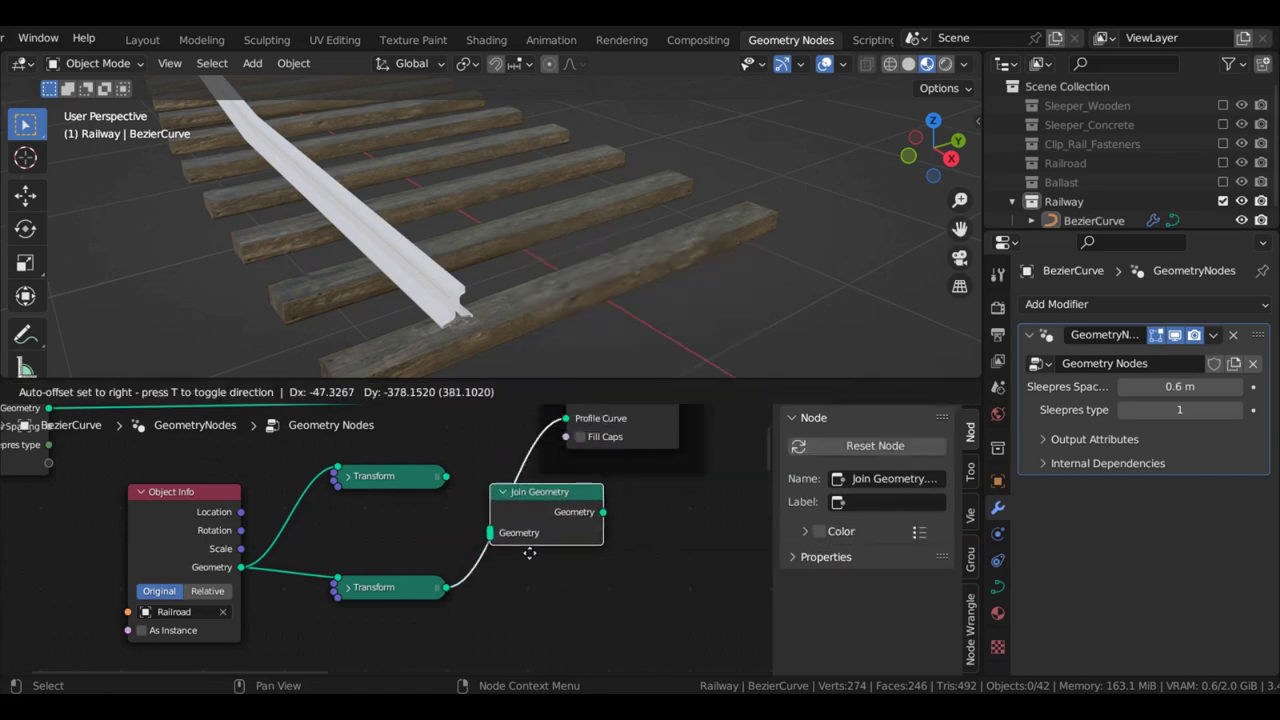
{"action": "left_click", "coordinate": [545, 505]}
{"action": "left_click", "coordinate": [446, 479]}
{"action": "left_click_drag", "start_coordinate": [446, 478], "coordinate": [511, 532]}
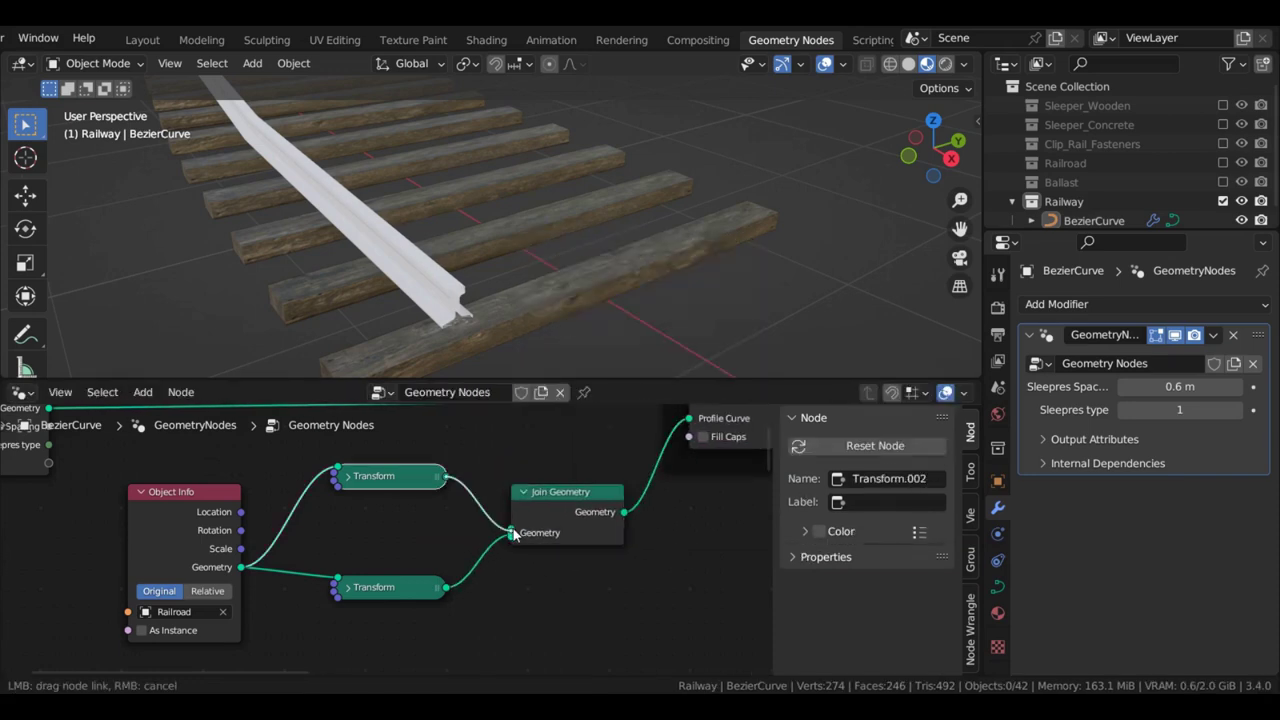
Set the duplicated Transform node's X translation to -0.7175 m and collapse the node again
{"action": "left_click", "coordinate": [349, 476]}
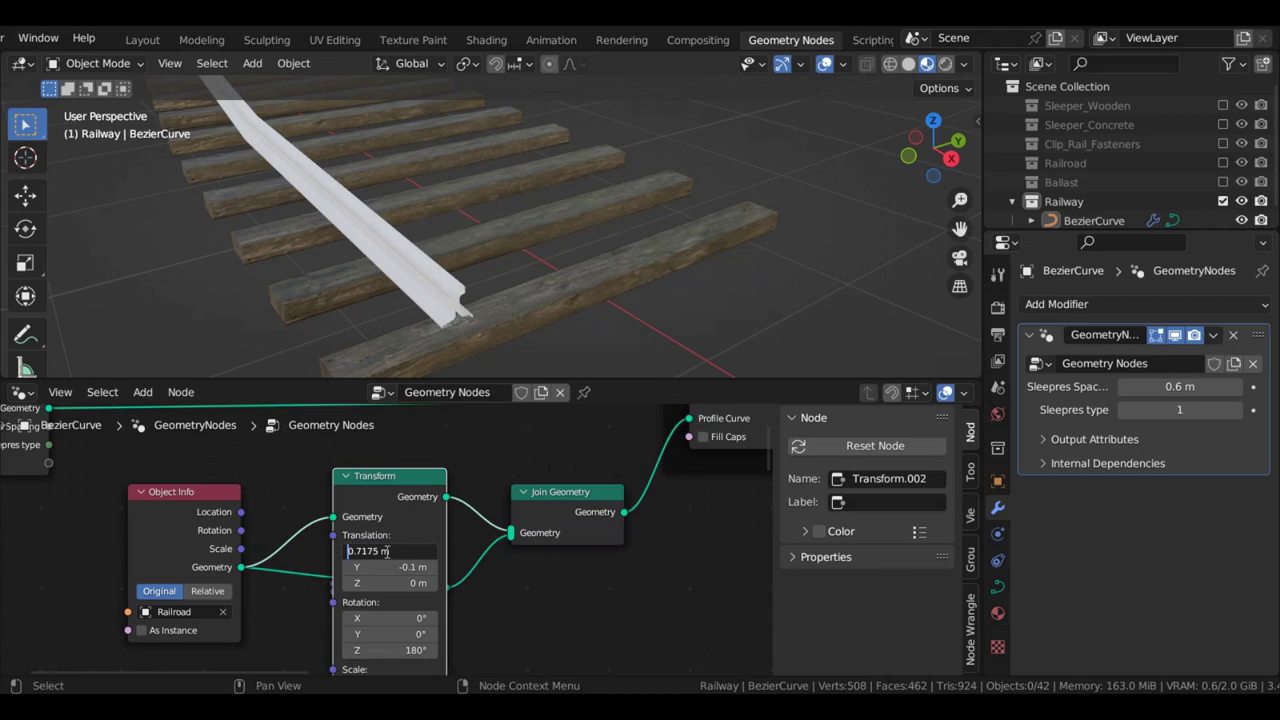
{"action": "type", "text": "-"}
{"action": "key", "text": "Return"}
{"action": "left_click", "coordinate": [344, 477]}
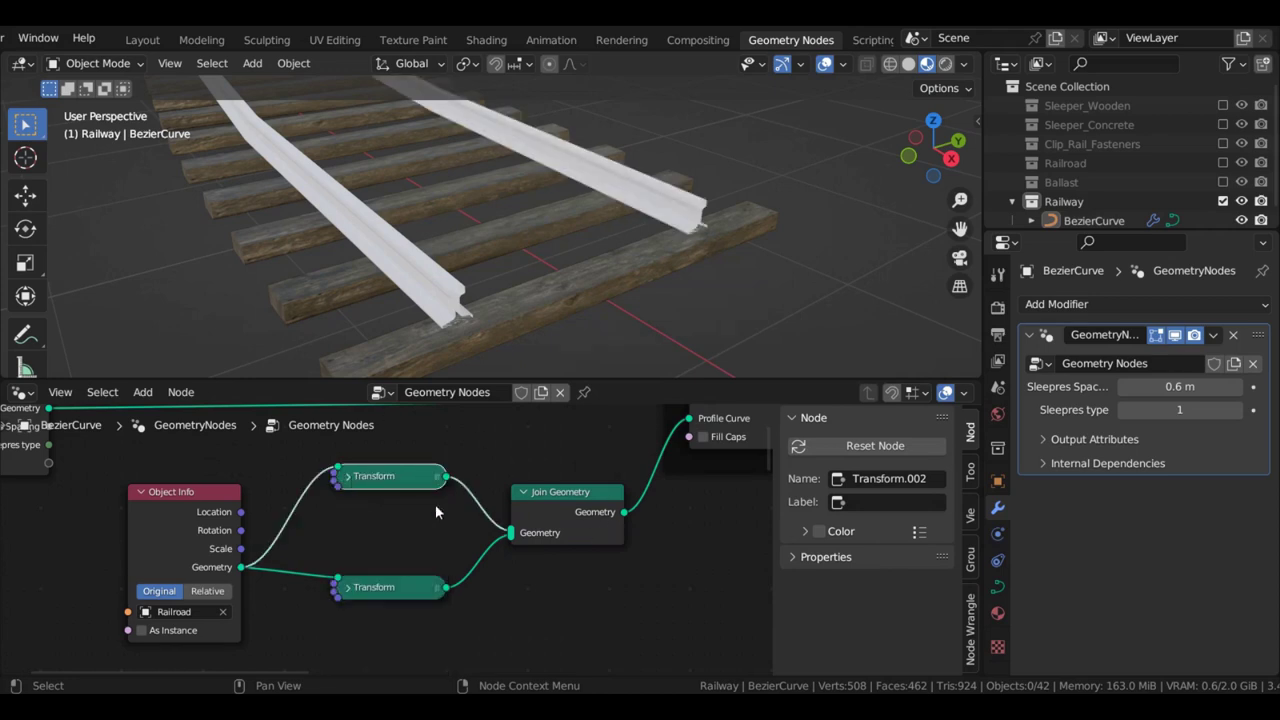
Move the Railroad branch's Group Input node farther away from the Object Info node
{"action": "scroll", "coordinate": [435, 504], "scroll_direction": "down", "scroll_amount": 2}
{"action": "middle_click_drag", "start_coordinate": [520, 250], "coordinate": [557, 246]}
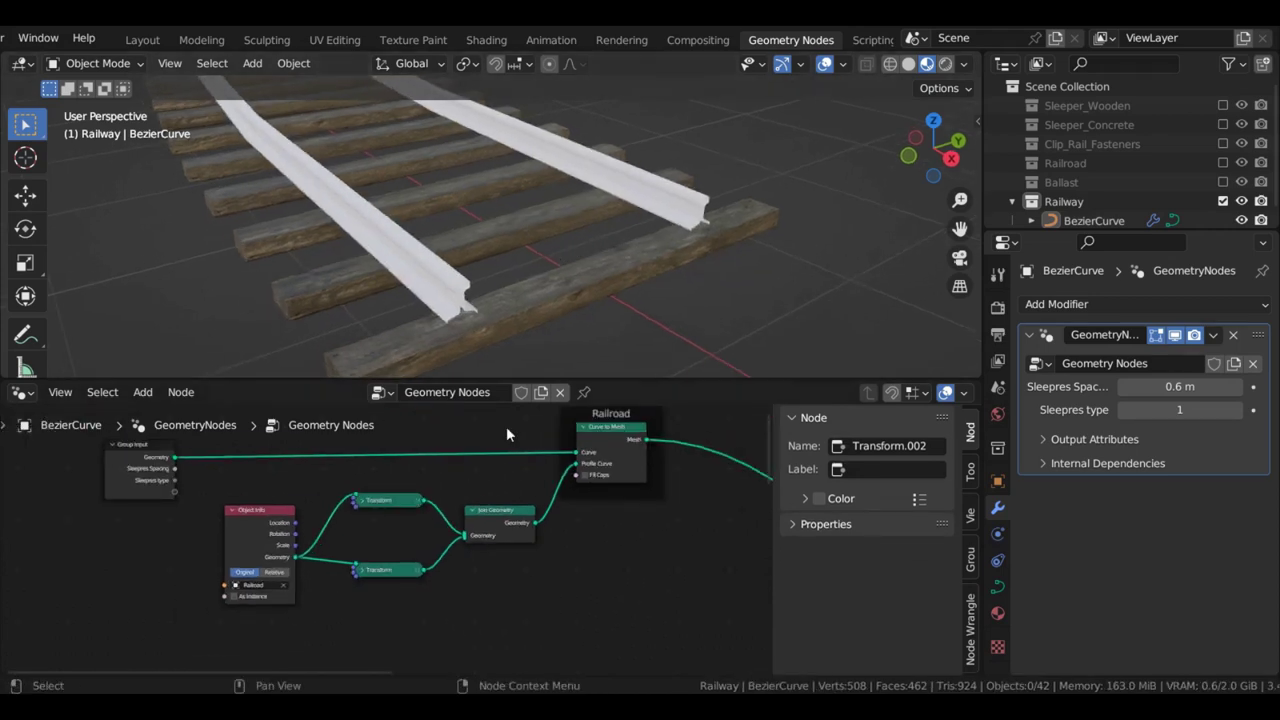
{"action": "scroll", "coordinate": [498, 515], "scroll_direction": "down", "scroll_amount": 4}
{"action": "left_click_drag", "start_coordinate": [323, 494], "coordinate": [166, 488]}
{"action": "middle_click_drag", "start_coordinate": [768, 282], "coordinate": [790, 296]}
Set the modifier's Sleepres type to 2 and nudge the Object Info node slightly up
{"action": "left_click", "coordinate": [1241, 410]}
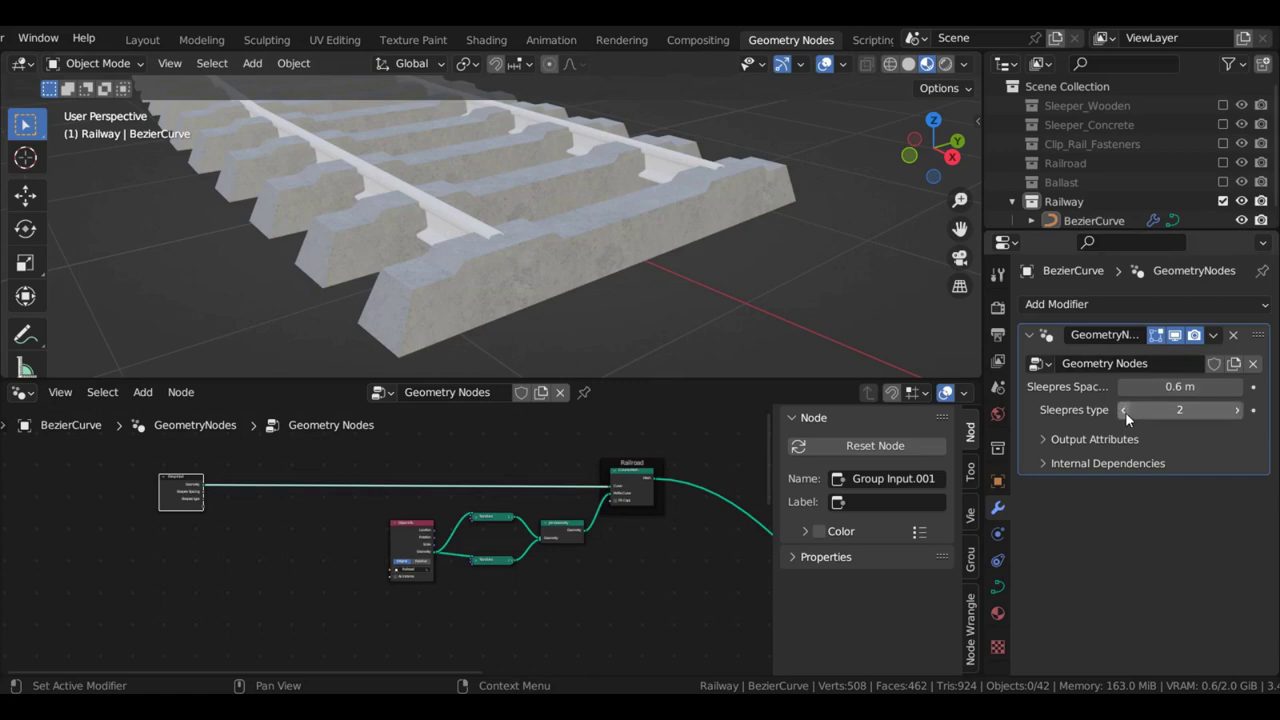
{"action": "scroll", "coordinate": [400, 545], "scroll_direction": "up", "scroll_amount": 1}
{"action": "left_click", "coordinate": [298, 497]}
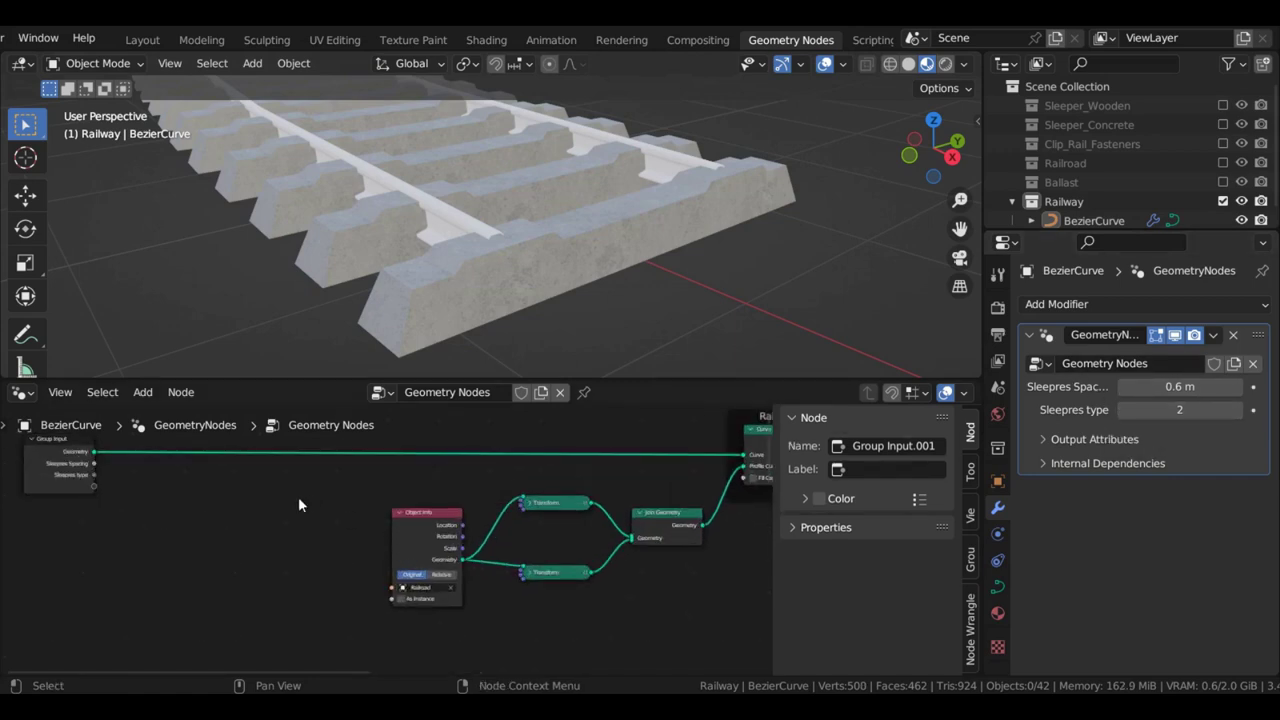
{"action": "left_click_drag", "start_coordinate": [418, 545], "coordinate": [418, 532]}
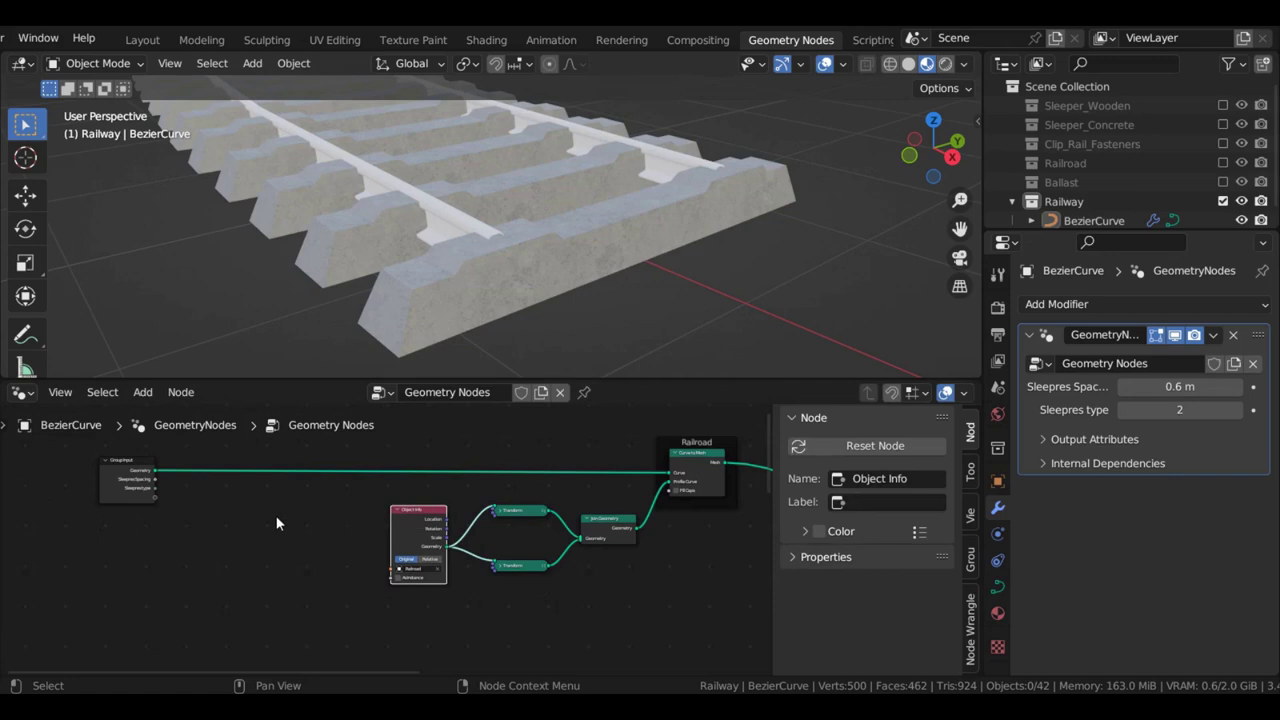
Add an integer Equal comparison node fed by the Group Input's Sleepres type output and set its B value to 1
{"action": "scroll", "coordinate": [408, 537], "scroll_direction": "up", "scroll_amount": 3}
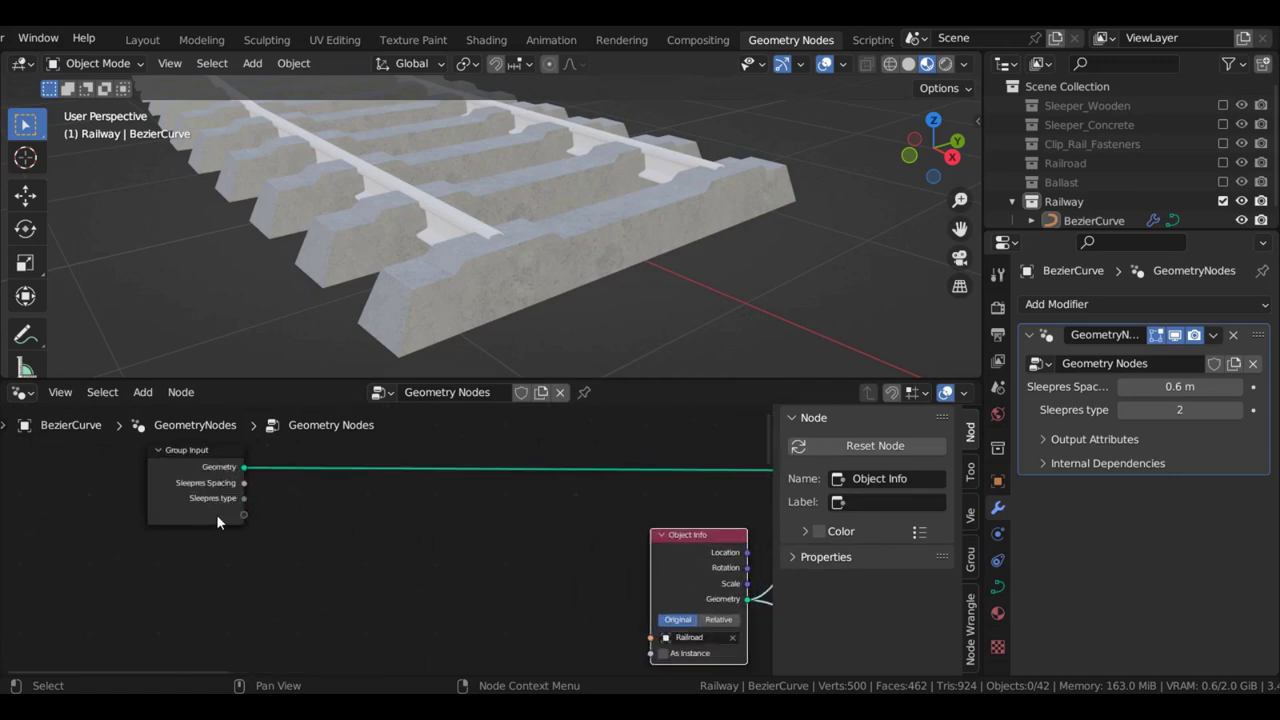
{"action": "left_click_drag", "start_coordinate": [219, 492], "coordinate": [455, 494]}
{"action": "type", "text": "comp"}
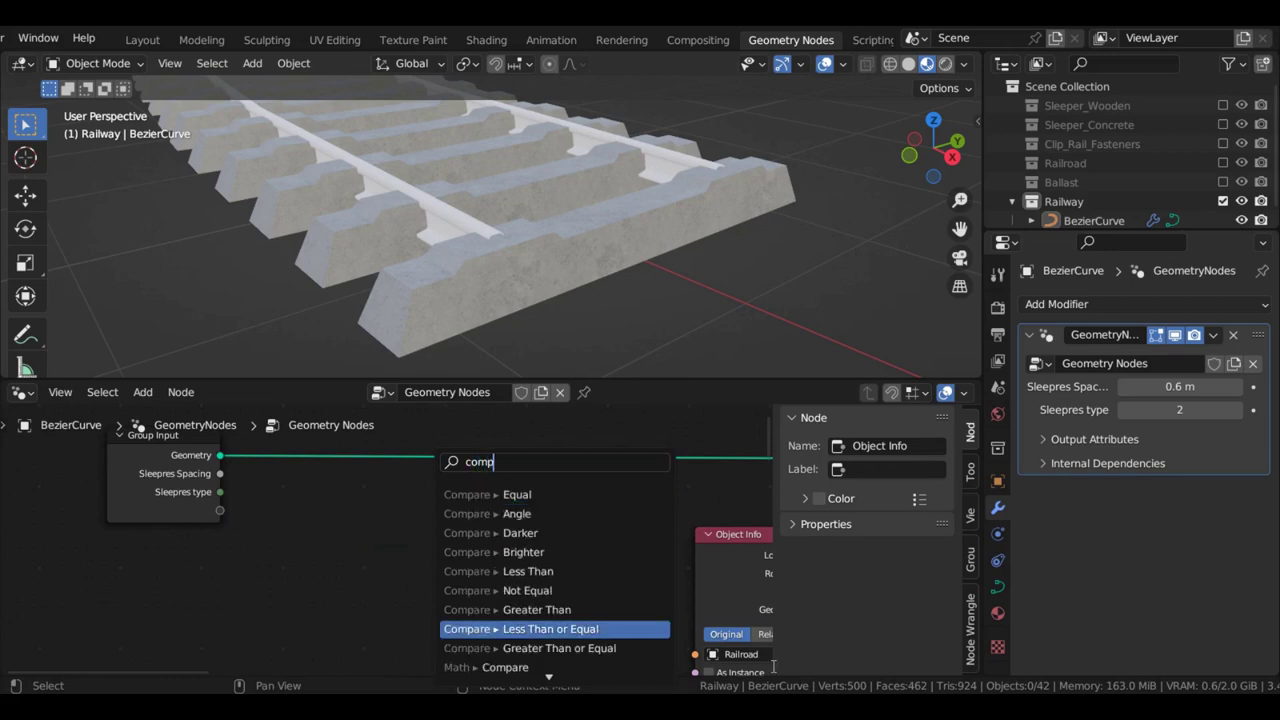
{"action": "left_click", "coordinate": [559, 498]}
{"action": "left_click", "coordinate": [504, 435]}
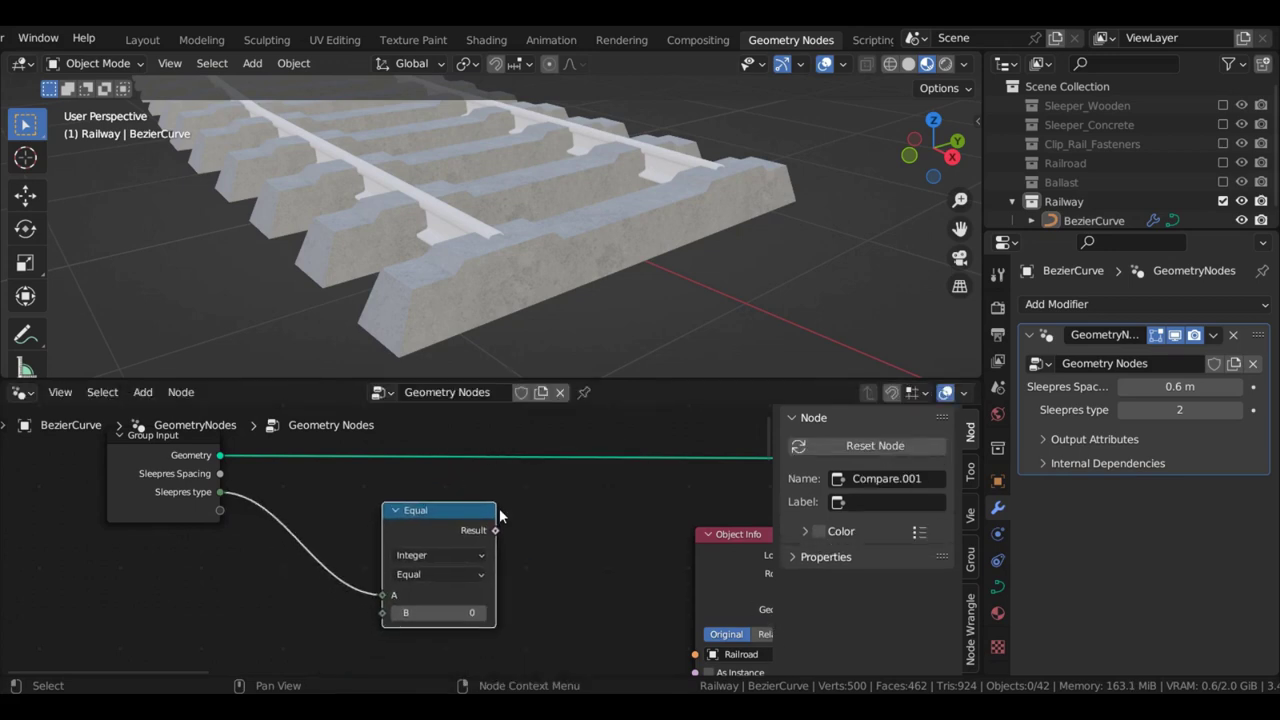
{"action": "scroll", "coordinate": [499, 516], "scroll_direction": "down", "scroll_amount": 1}
{"action": "left_click", "coordinate": [440, 610]}
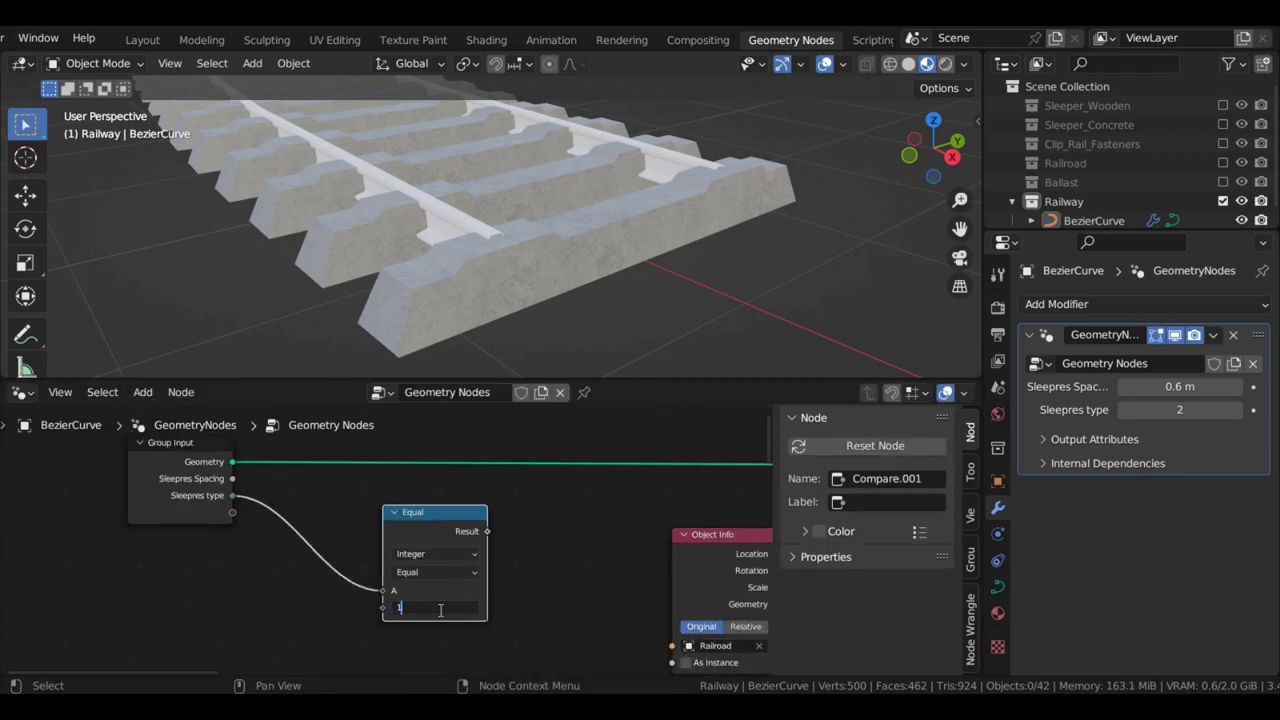
{"action": "key", "text": "Return"}
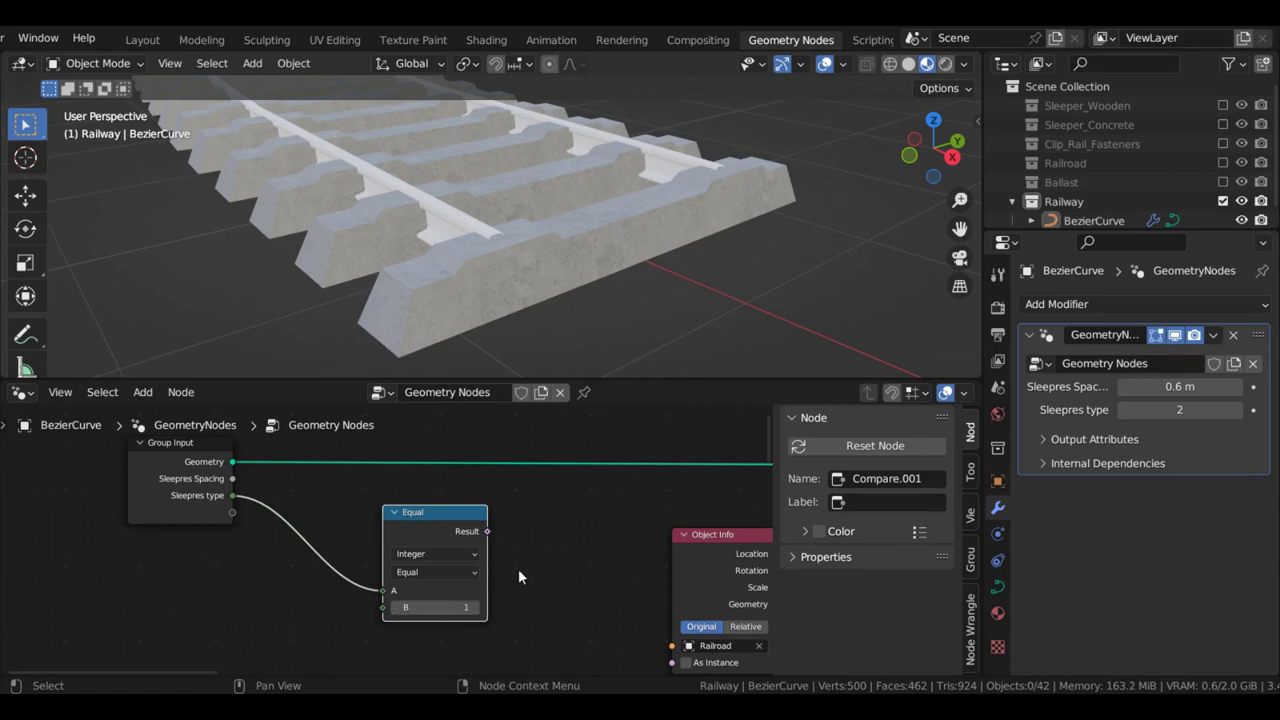
Add a Switch node driven by the new Equal node's Result and set its input type to Vector
{"action": "left_click_drag", "start_coordinate": [410, 526], "coordinate": [528, 465]}
{"action": "type", "text": "sw"}
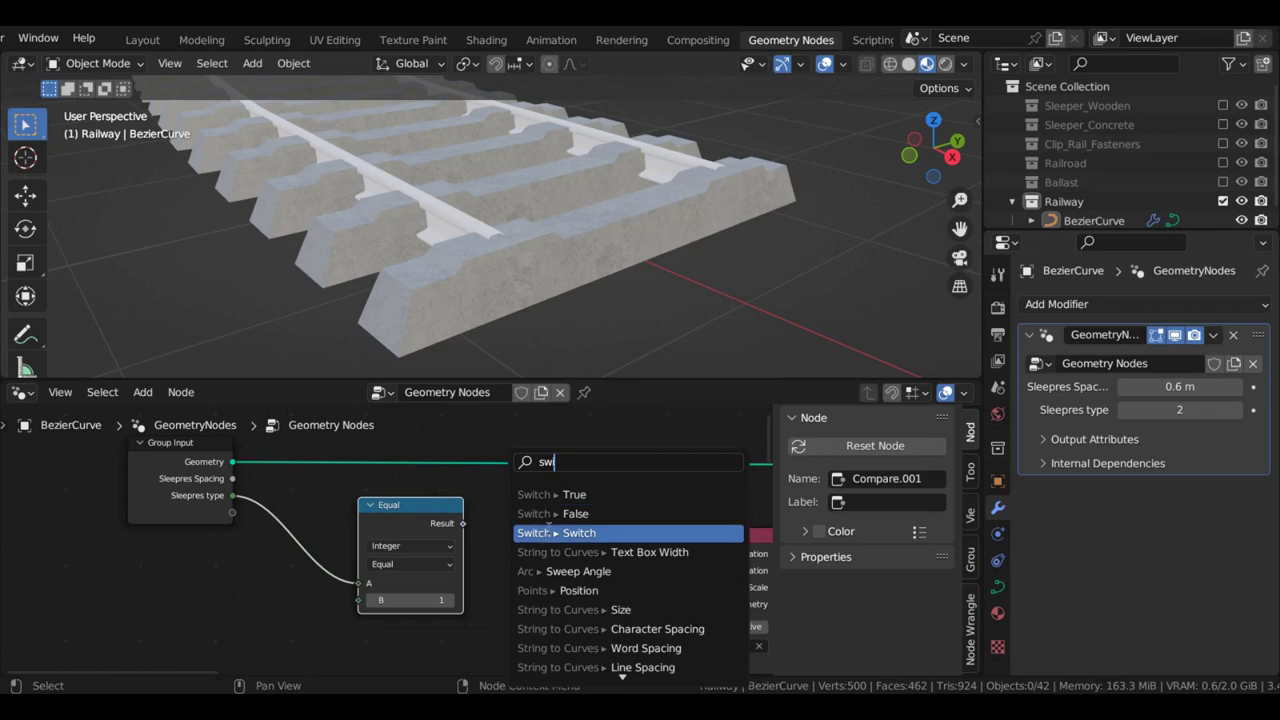
{"action": "left_click", "coordinate": [550, 530]}
{"action": "left_click", "coordinate": [558, 506]}
{"action": "scroll", "coordinate": [560, 546], "scroll_direction": "up", "scroll_amount": 3}
{"action": "middle_click_drag", "start_coordinate": [560, 546], "coordinate": [388, 558]}
{"action": "left_click", "coordinate": [472, 552]}
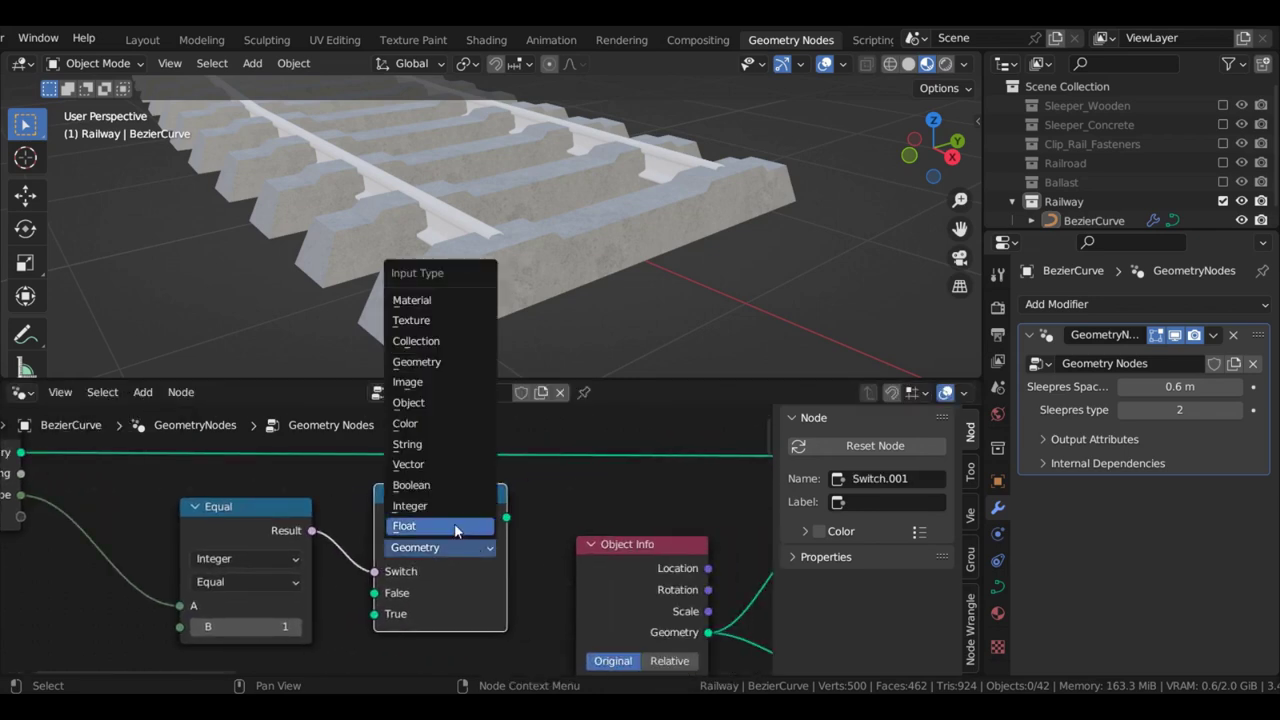
{"action": "left_click", "coordinate": [432, 466]}
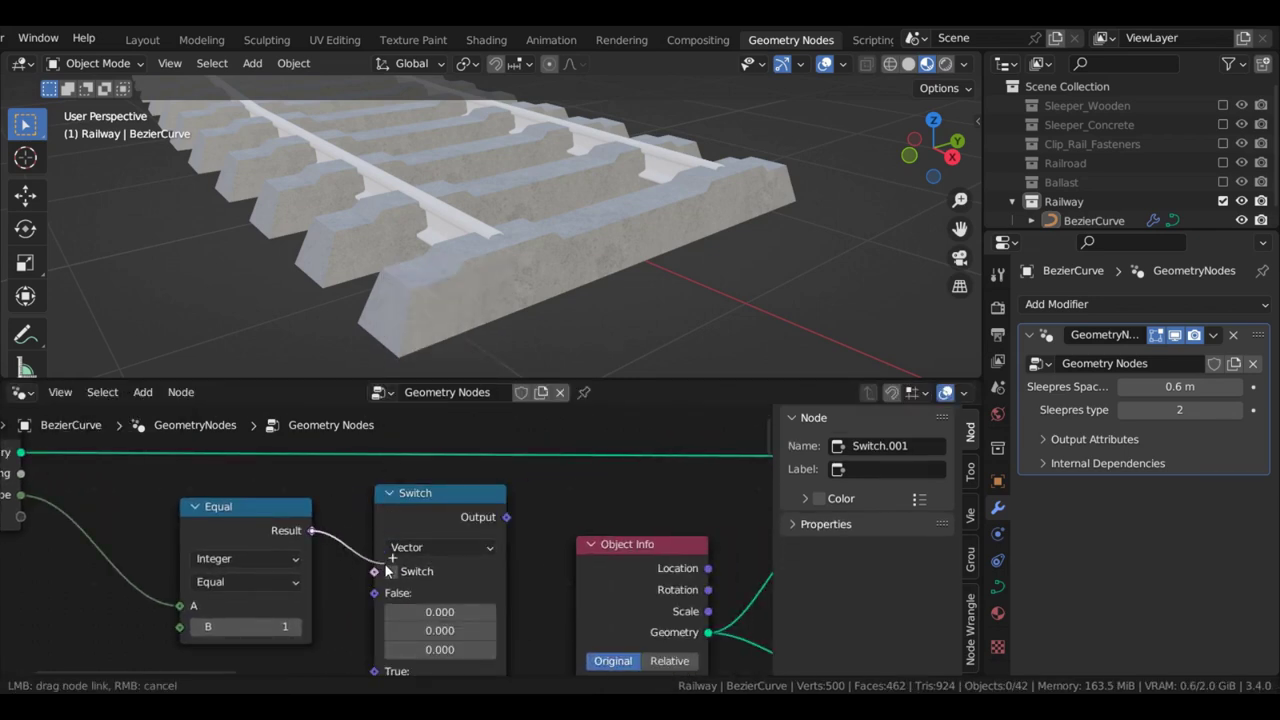
Reposition the Vector Switch and Equal nodes between the Group Input and Object Info nodes
{"action": "scroll", "coordinate": [388, 560], "scroll_direction": "down", "scroll_amount": 2}
{"action": "left_click_drag", "start_coordinate": [422, 524], "coordinate": [449, 546]}
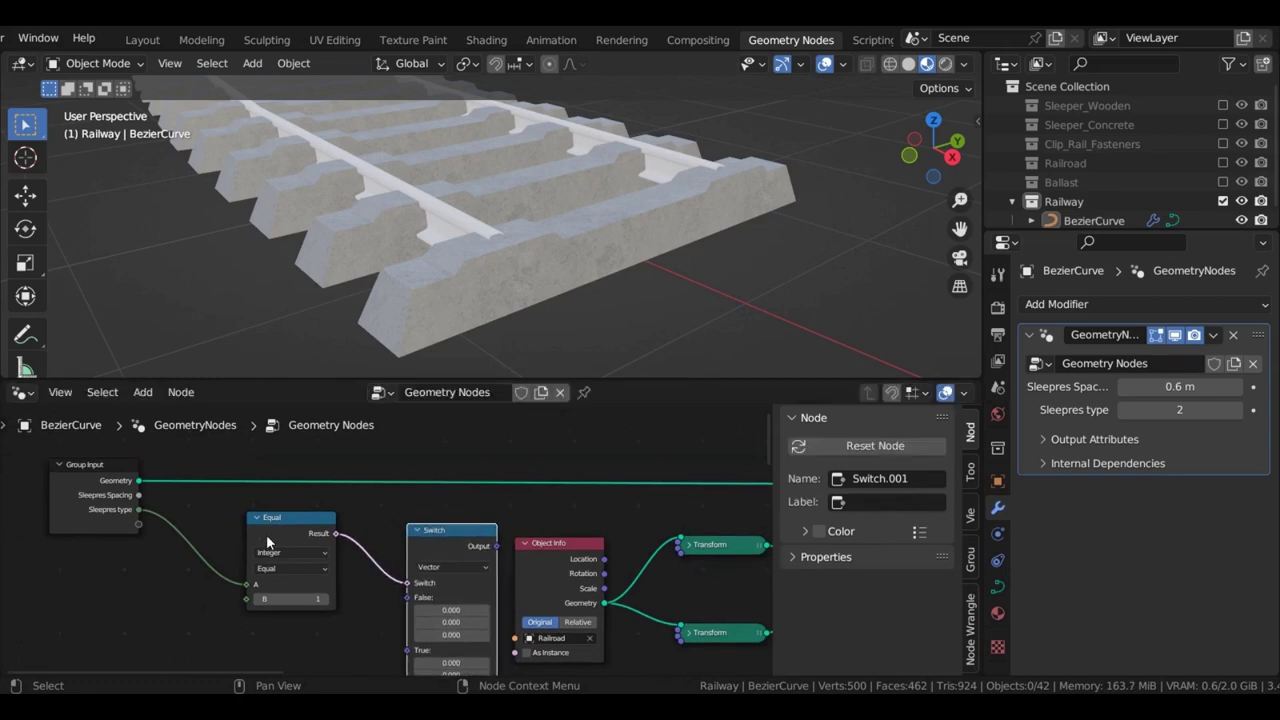
{"action": "left_click_drag", "start_coordinate": [264, 538], "coordinate": [257, 524]}
Add a Combine XYZ node connected to the Vector Switch's True input and place it below the Equal node
{"action": "left_click", "coordinate": [358, 603]}
{"action": "middle_click_drag", "start_coordinate": [358, 610], "coordinate": [423, 551]}
{"action": "scroll", "coordinate": [364, 529], "scroll_direction": "up", "scroll_amount": 3}
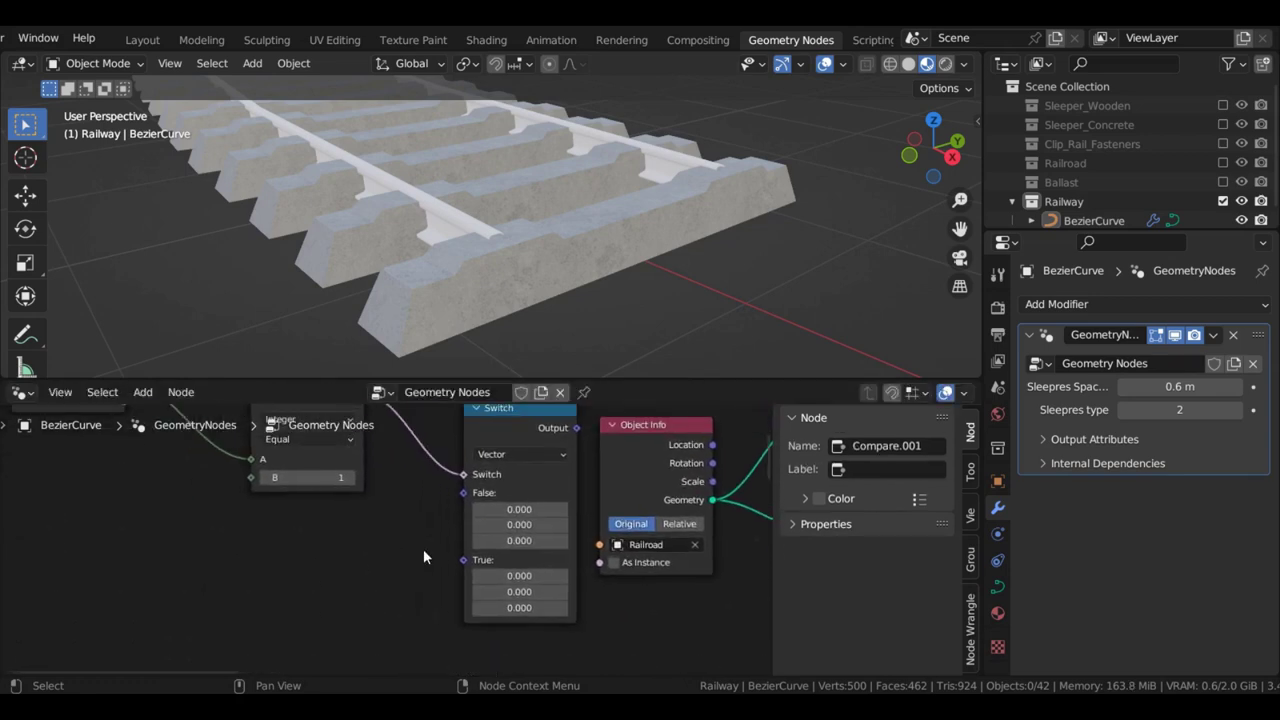
{"action": "scroll", "coordinate": [433, 568], "scroll_direction": "down", "scroll_amount": 4}
{"action": "left_click_drag", "start_coordinate": [443, 554], "coordinate": [354, 584]}
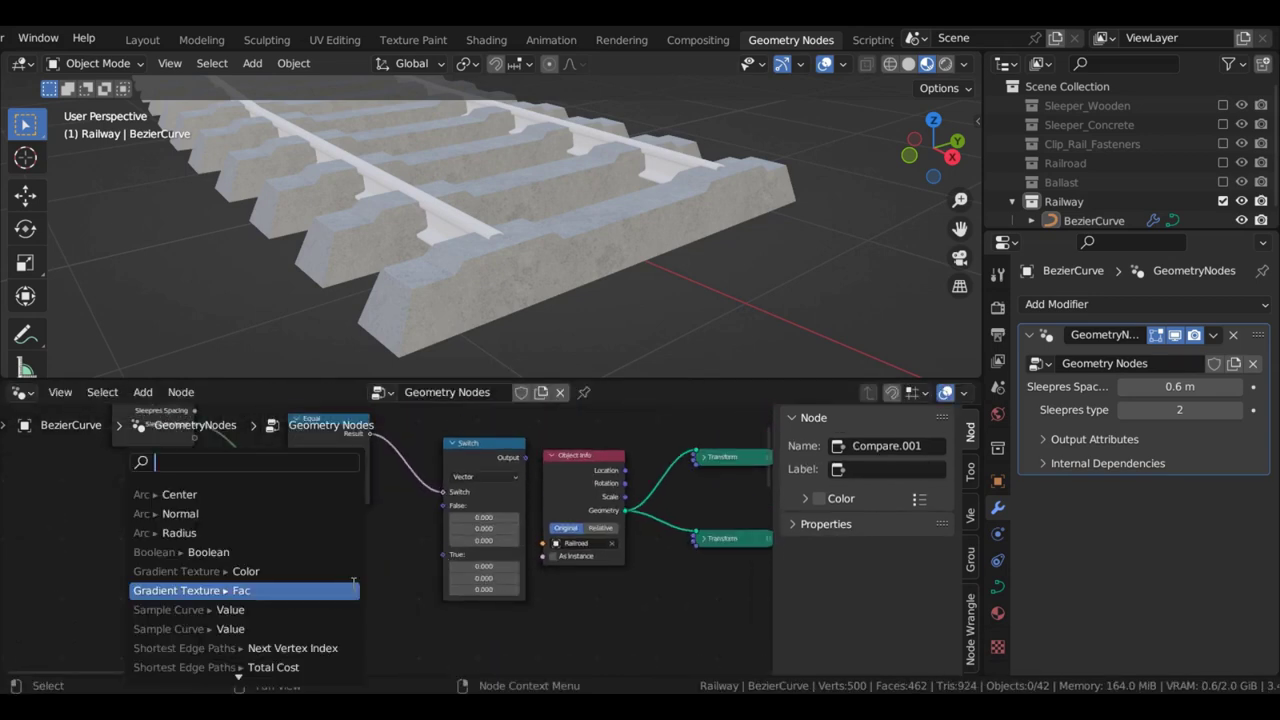
{"action": "type", "text": "co"}
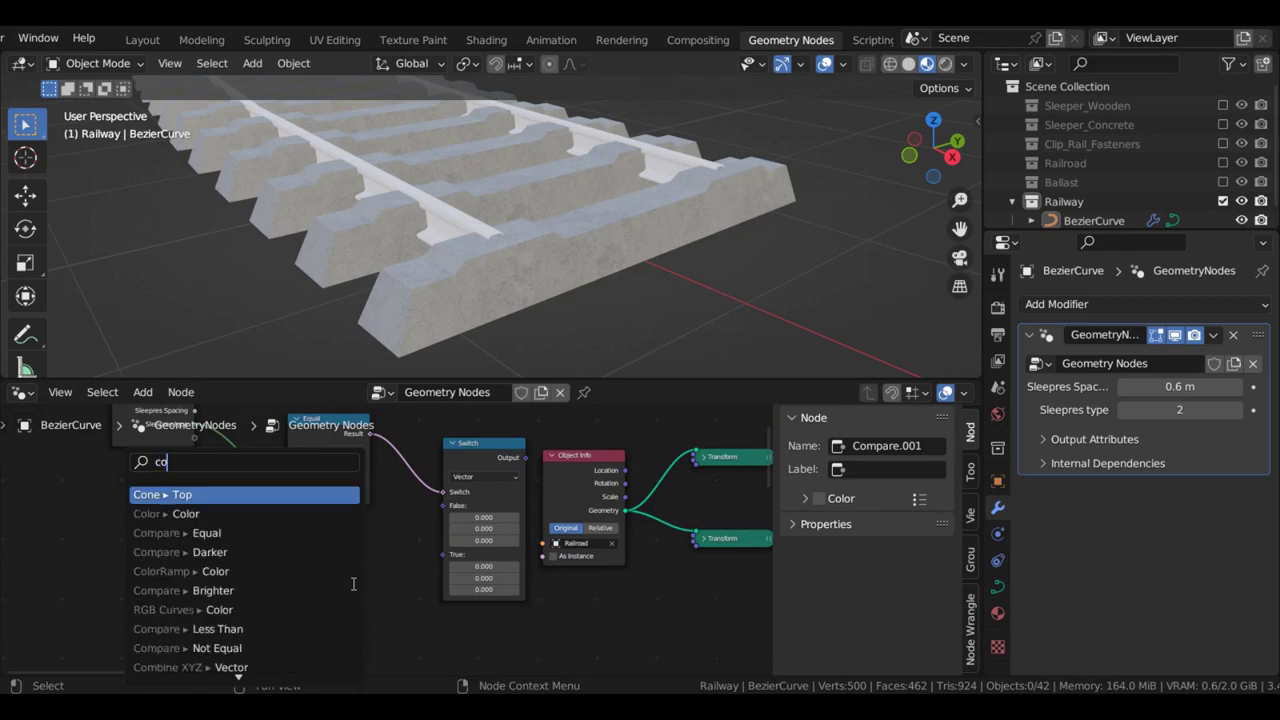
{"action": "type", "text": "mmbin"}
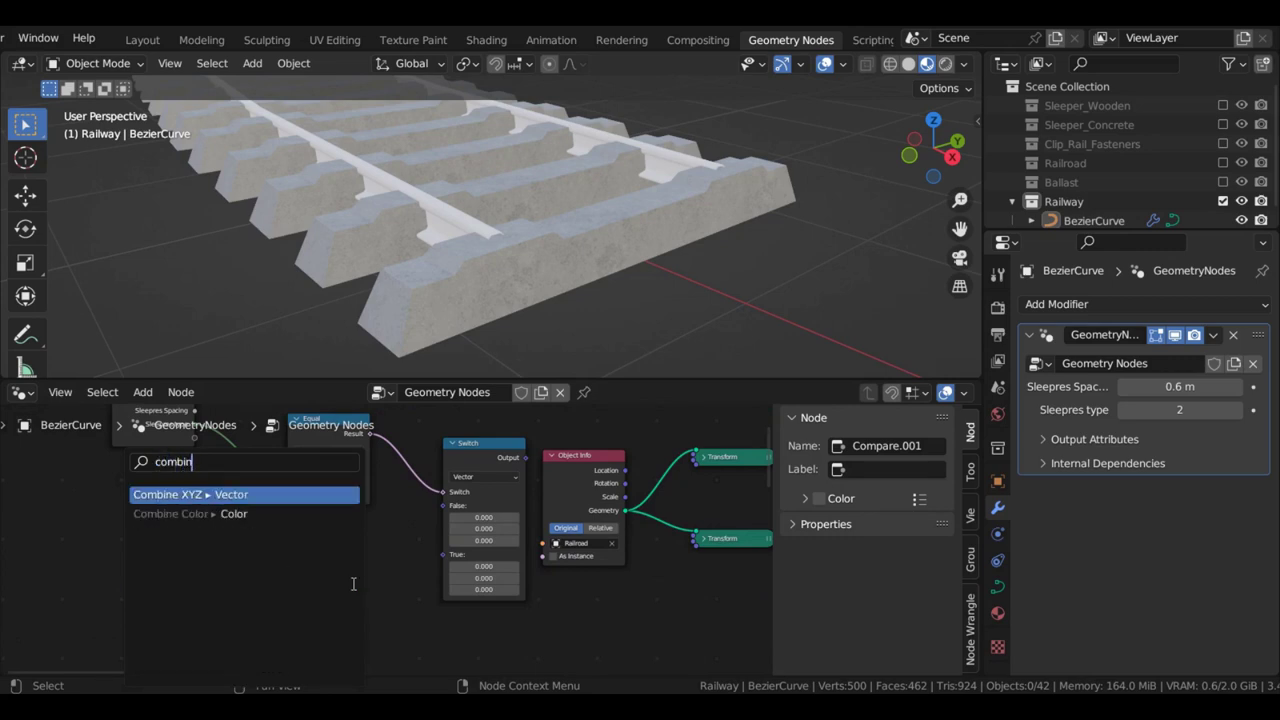
{"action": "key", "text": "Return"}
{"action": "left_click", "coordinate": [320, 520]}
Expand the upper rail Transform node and copy its X translation value
{"action": "scroll", "coordinate": [365, 530], "scroll_direction": "up", "scroll_amount": 2}
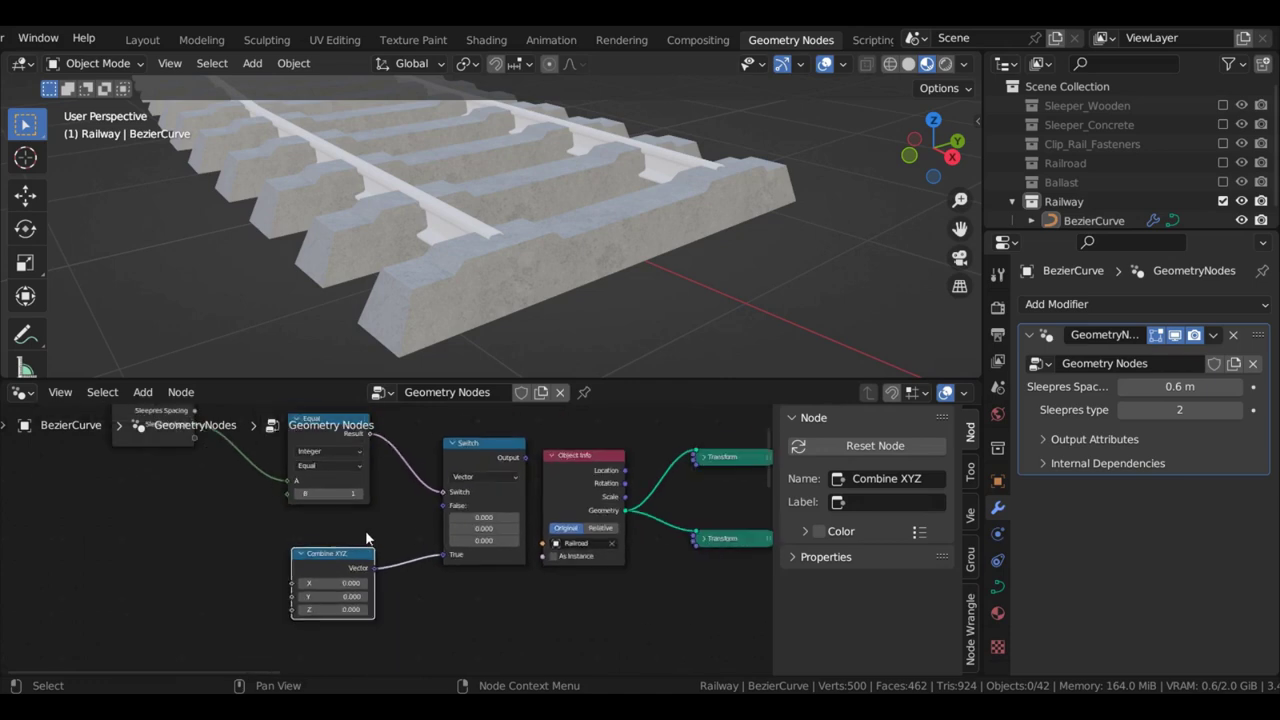
{"action": "scroll", "coordinate": [365, 550], "scroll_direction": "up", "scroll_amount": 1}
{"action": "scroll", "coordinate": [457, 568], "scroll_direction": "down", "scroll_amount": 1}
{"action": "middle_click_drag", "start_coordinate": [572, 503], "coordinate": [323, 490]}
{"action": "scroll", "coordinate": [562, 435], "scroll_direction": "up", "scroll_amount": 1}
{"action": "left_click", "coordinate": [561, 420]}
{"action": "left_click", "coordinate": [612, 501]}
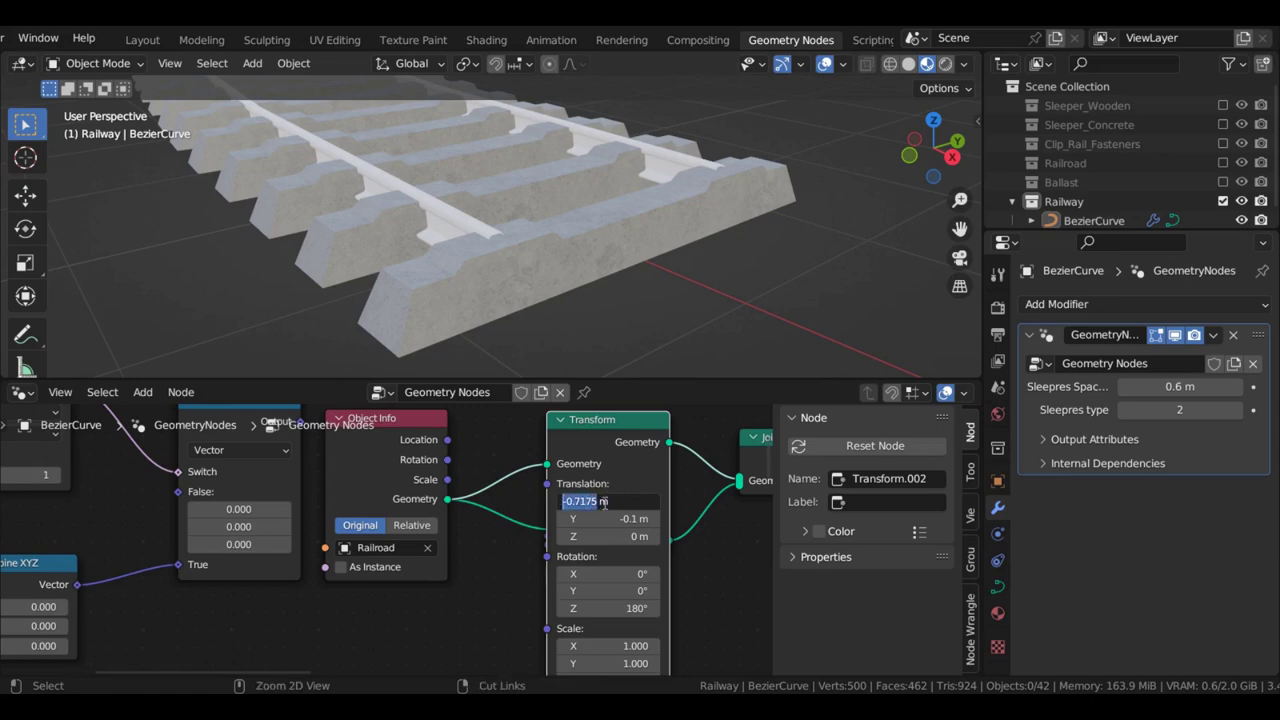
{"action": "key", "text": "ctrl+c"}
{"action": "key", "text": "Escape"}
Set the Combine XYZ node's X to -0.7175 and Y to -0.1 for the wooden sleepers
{"action": "scroll", "coordinate": [447, 533], "scroll_direction": "down", "scroll_amount": 2}
{"action": "middle_click_drag", "start_coordinate": [140, 588], "coordinate": [388, 548]}
{"action": "scroll", "coordinate": [338, 557], "scroll_direction": "up", "scroll_amount": 4}
{"action": "left_click", "coordinate": [354, 557]}
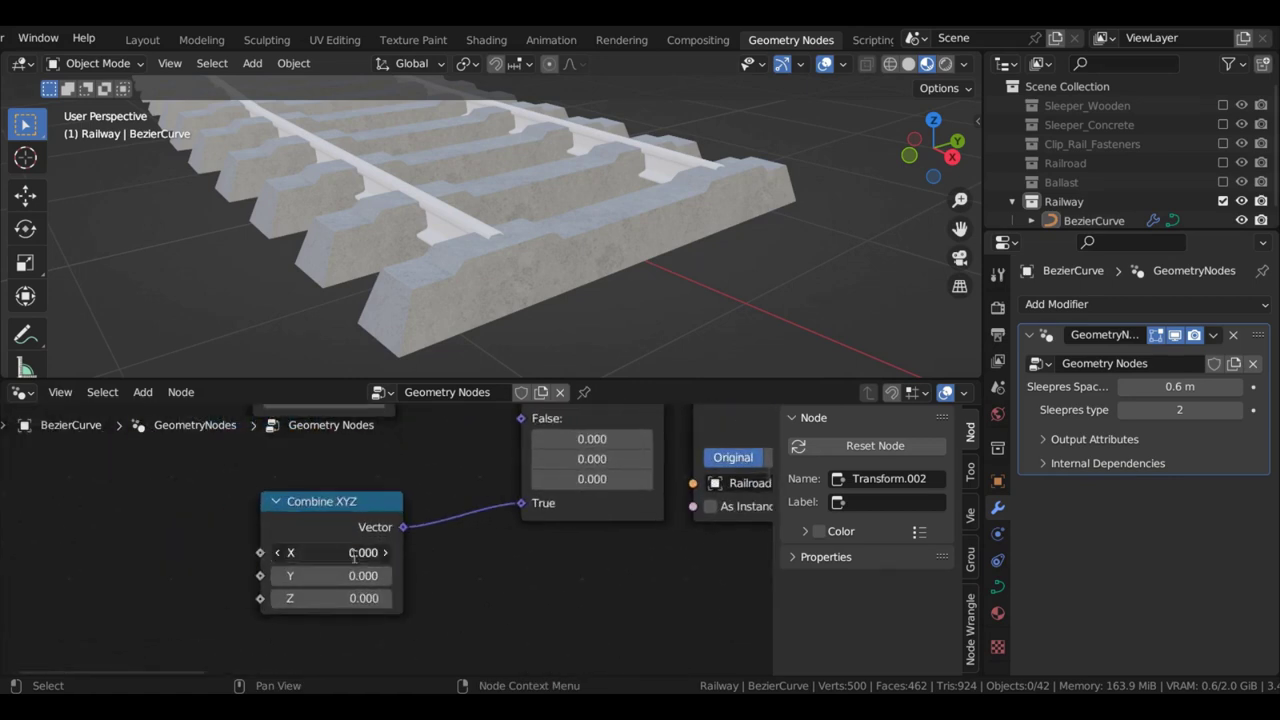
{"action": "left_click", "coordinate": [353, 553]}
{"action": "type", "text": "-0.717"}
{"action": "key", "text": "Return"}
{"action": "left_click", "coordinate": [342, 576]}
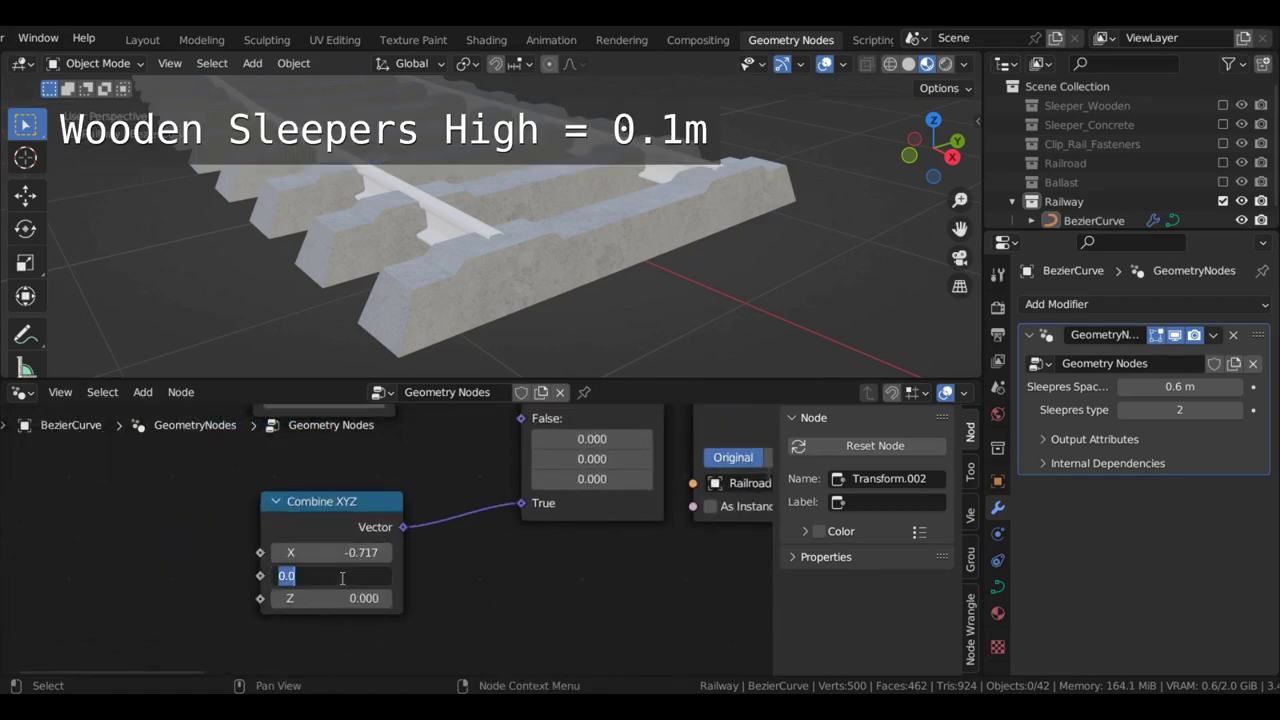
{"action": "type", "text": "-0.1"}
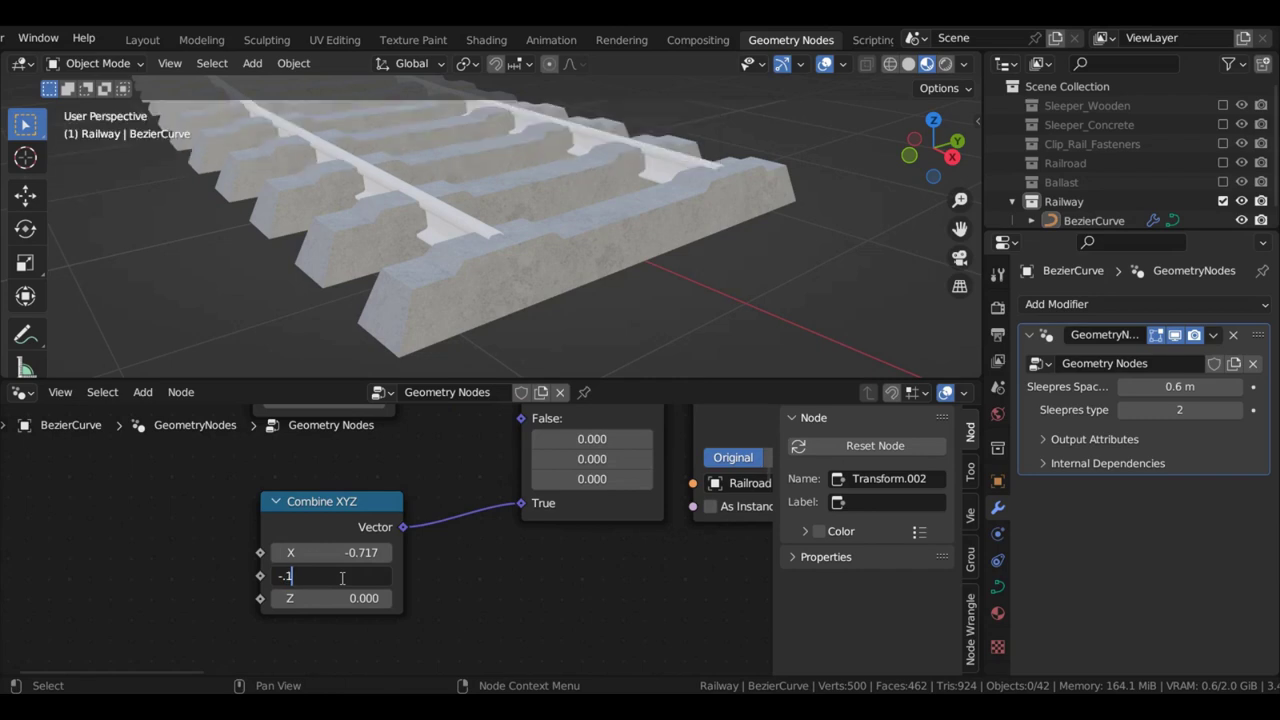
{"action": "key", "text": "Return"}
Move the Combine XYZ and Vector Switch nodes farther down to make room beneath the Equal node
{"action": "scroll", "coordinate": [423, 532], "scroll_direction": "down", "scroll_amount": 2}
{"action": "left_click_drag", "start_coordinate": [373, 527], "coordinate": [365, 553]}
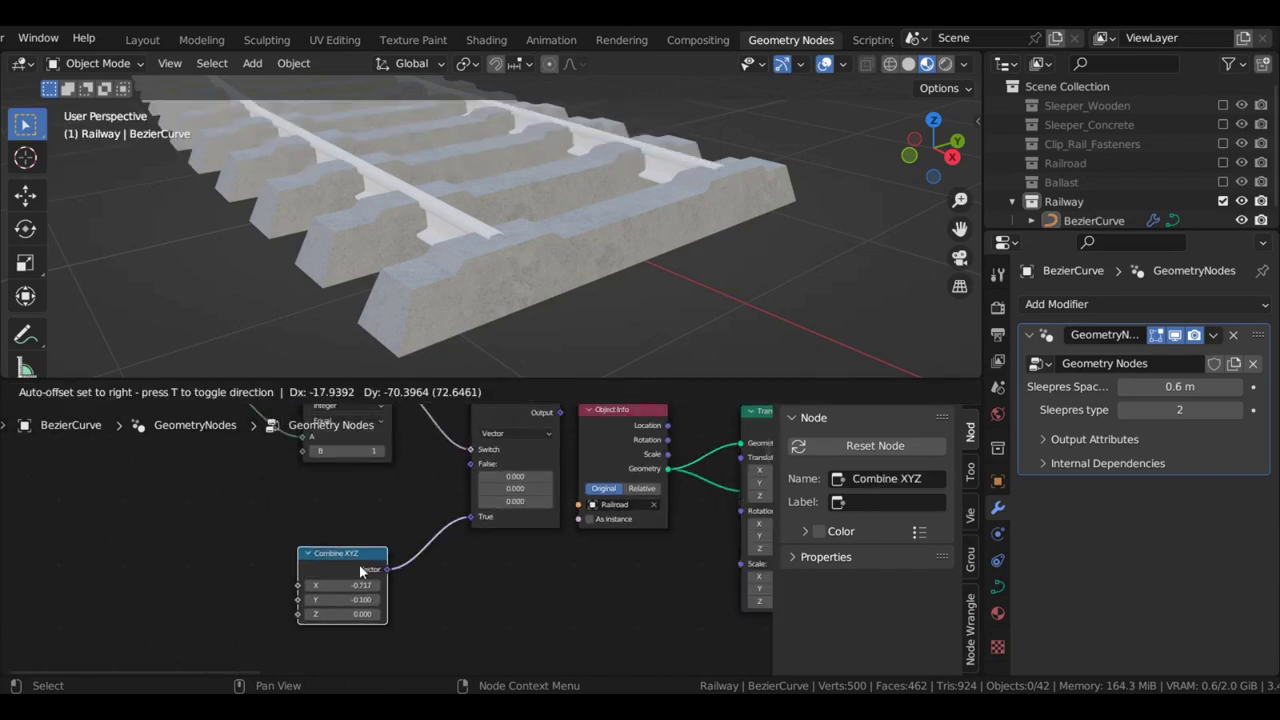
{"action": "scroll", "coordinate": [463, 535], "scroll_direction": "down", "scroll_amount": 3}
{"action": "left_click_drag", "start_coordinate": [481, 496], "coordinate": [472, 555]}
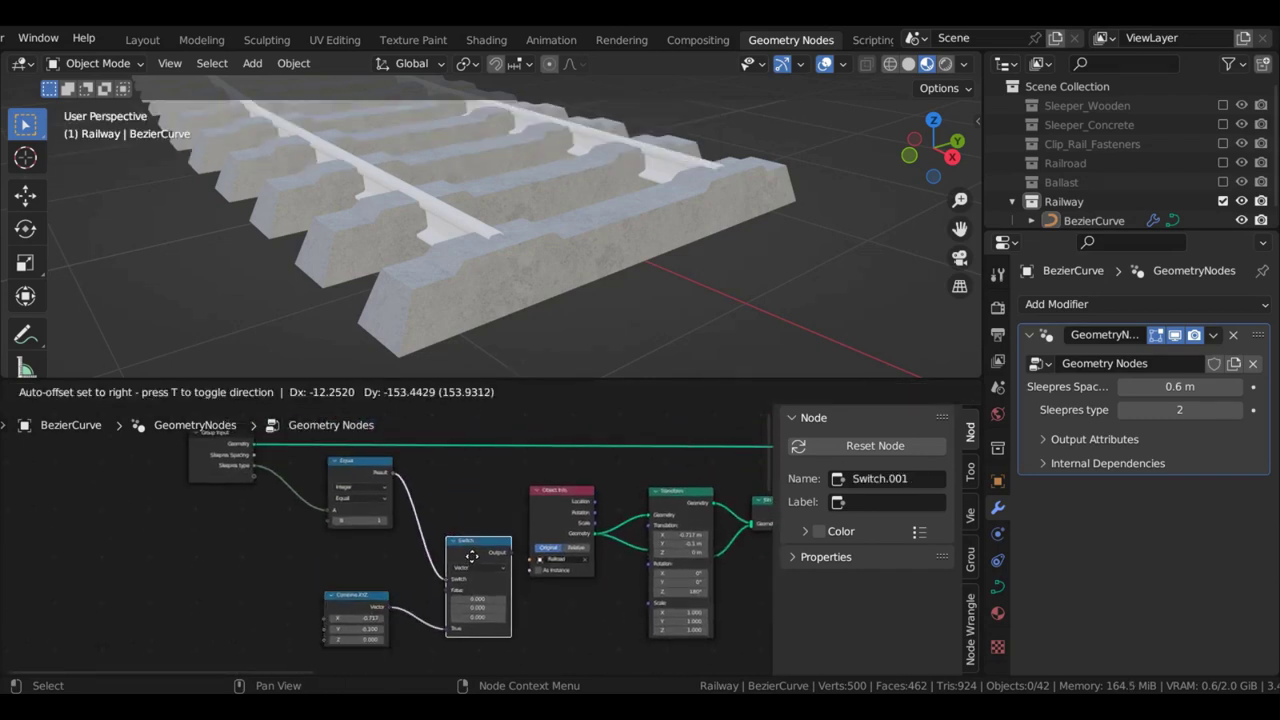
{"action": "scroll", "coordinate": [400, 550], "scroll_direction": "up", "scroll_amount": 3}
{"action": "left_click_drag", "start_coordinate": [354, 608], "coordinate": [352, 658]}
Duplicate the Combine XYZ node above the original and set the copy's Y to -0.25 for the concrete sleepers
{"action": "key", "text": "shift+d"}
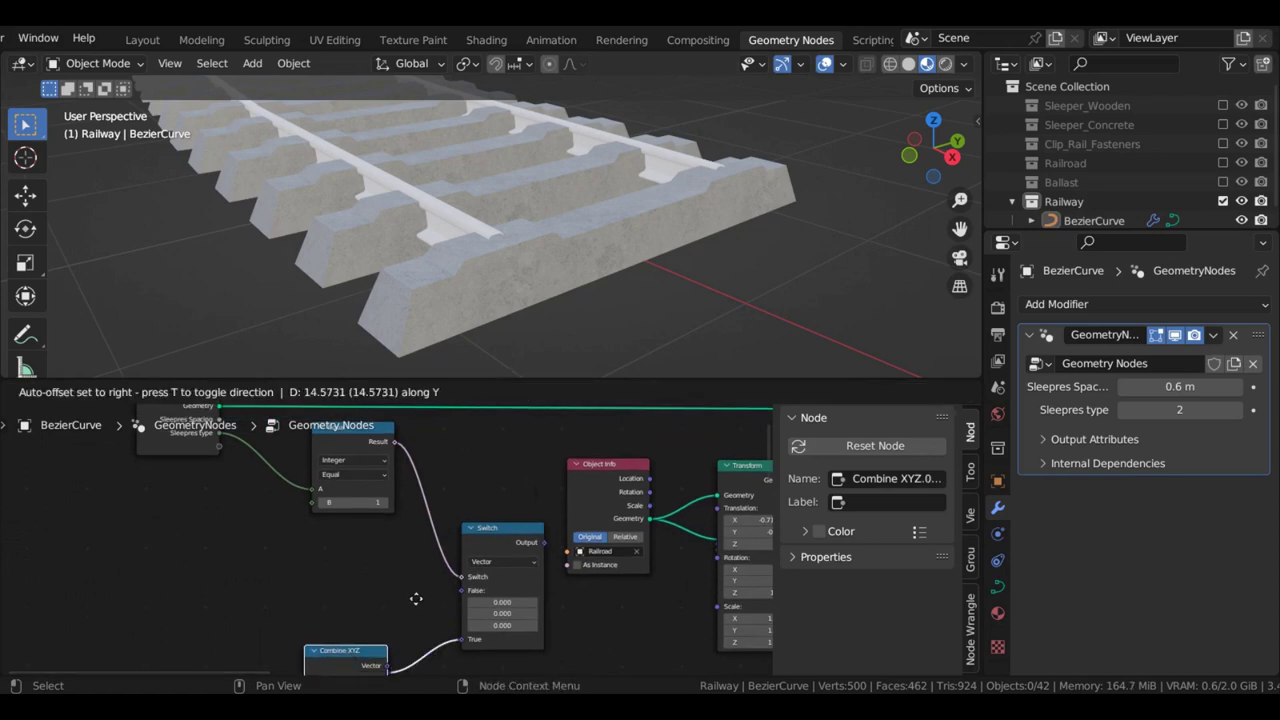
{"action": "left_click", "coordinate": [357, 591]}
{"action": "scroll", "coordinate": [443, 541], "scroll_direction": "up", "scroll_amount": 3}
{"action": "scroll", "coordinate": [441, 541], "scroll_direction": "up", "scroll_amount": 1}
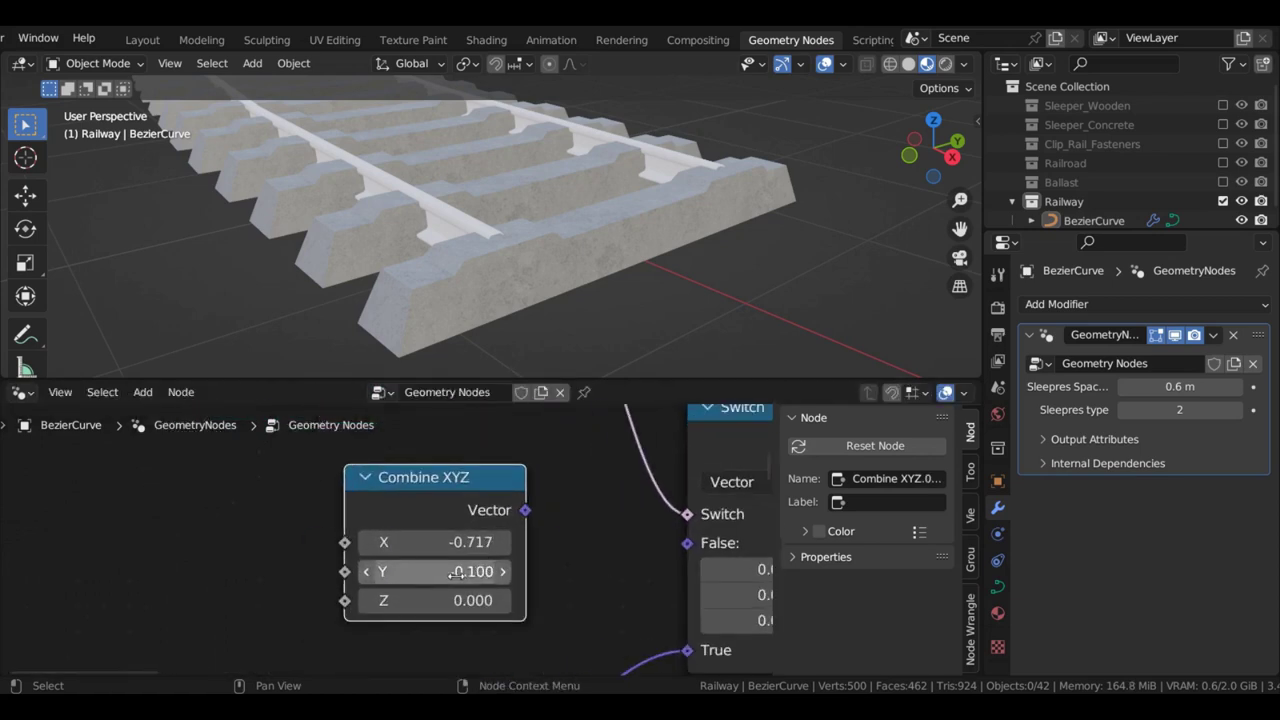
{"action": "double_click", "coordinate": [456, 573]}
{"action": "type", "text": "25"}
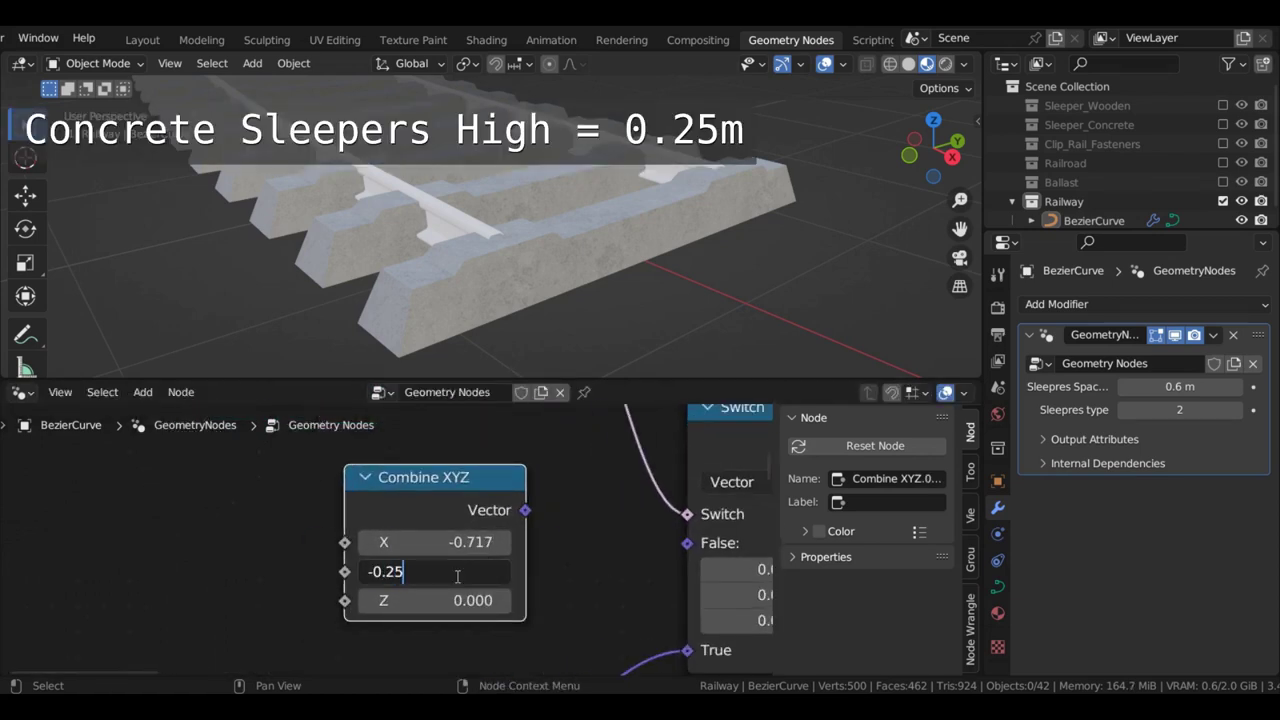
{"action": "key", "text": "Return"}
Connect the duplicated Combine XYZ to the Vector Switch's False input and tidy the spacing of both Combine XYZ nodes
{"action": "scroll", "coordinate": [601, 584], "scroll_direction": "down", "scroll_amount": 1}
{"action": "left_click_drag", "start_coordinate": [497, 516], "coordinate": [624, 543]}
{"action": "scroll", "coordinate": [431, 535], "scroll_direction": "down", "scroll_amount": 1}
{"action": "scroll", "coordinate": [432, 535], "scroll_direction": "down", "scroll_amount": 1}
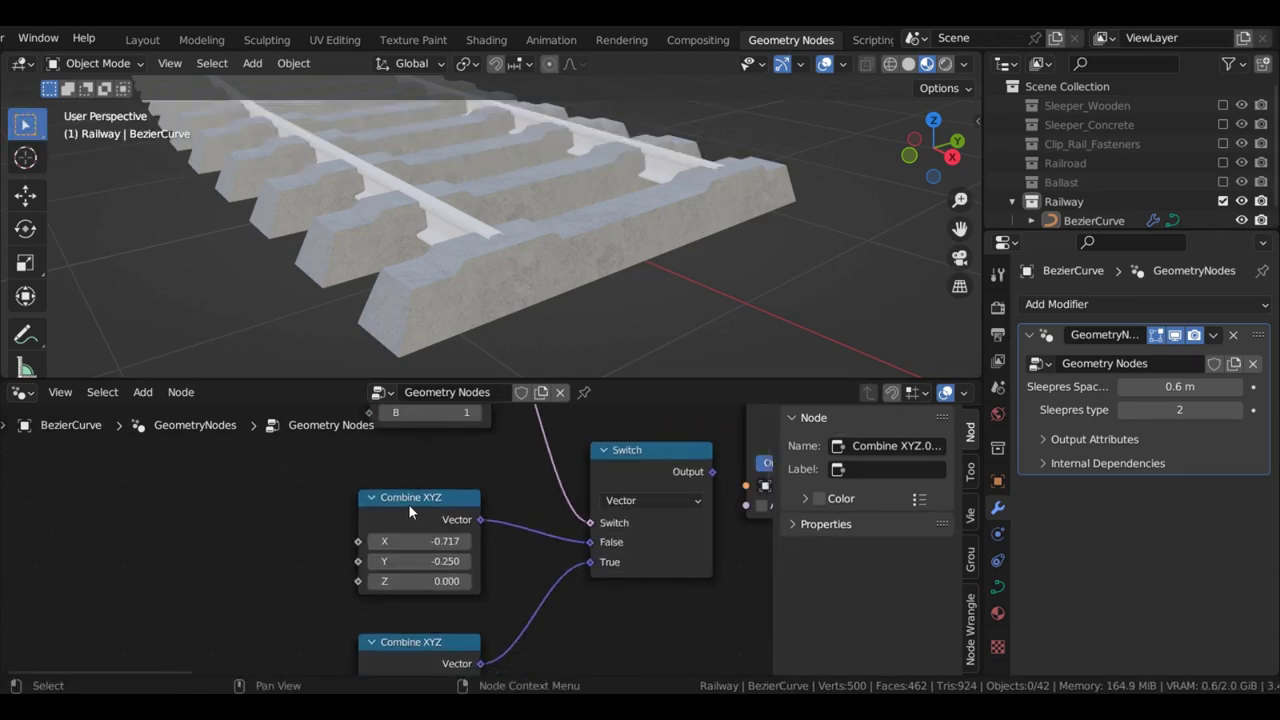
{"action": "left_click_drag", "start_coordinate": [408, 504], "coordinate": [408, 495]}
{"action": "left_click_drag", "start_coordinate": [411, 640], "coordinate": [411, 610]}
Collapse the Object Info node and connect the Vector Switch's output to the upper Transform's Translation, leaving that Transform collapsed
{"action": "scroll", "coordinate": [430, 570], "scroll_direction": "down", "scroll_amount": 2}
{"action": "middle_click_drag", "start_coordinate": [690, 488], "coordinate": [408, 542]}
{"action": "scroll", "coordinate": [408, 542], "scroll_direction": "down", "scroll_amount": 1}
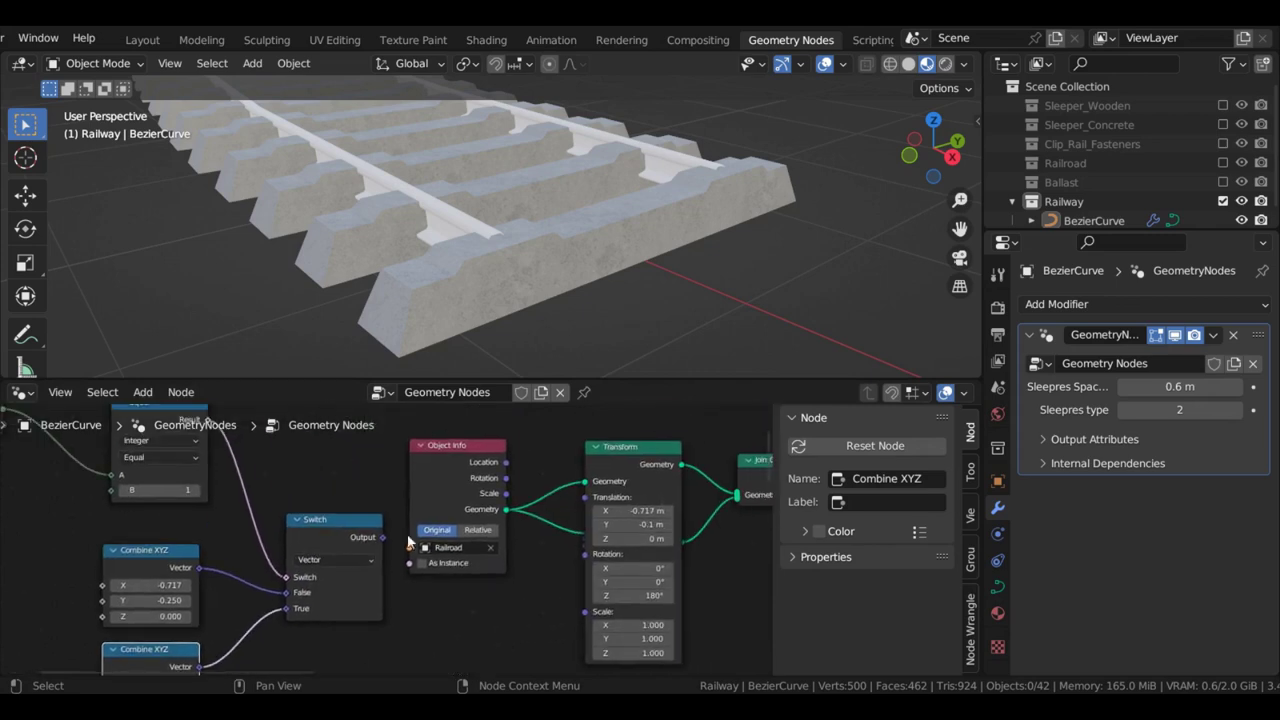
{"action": "left_click", "coordinate": [433, 462]}
{"action": "key", "text": "h"}
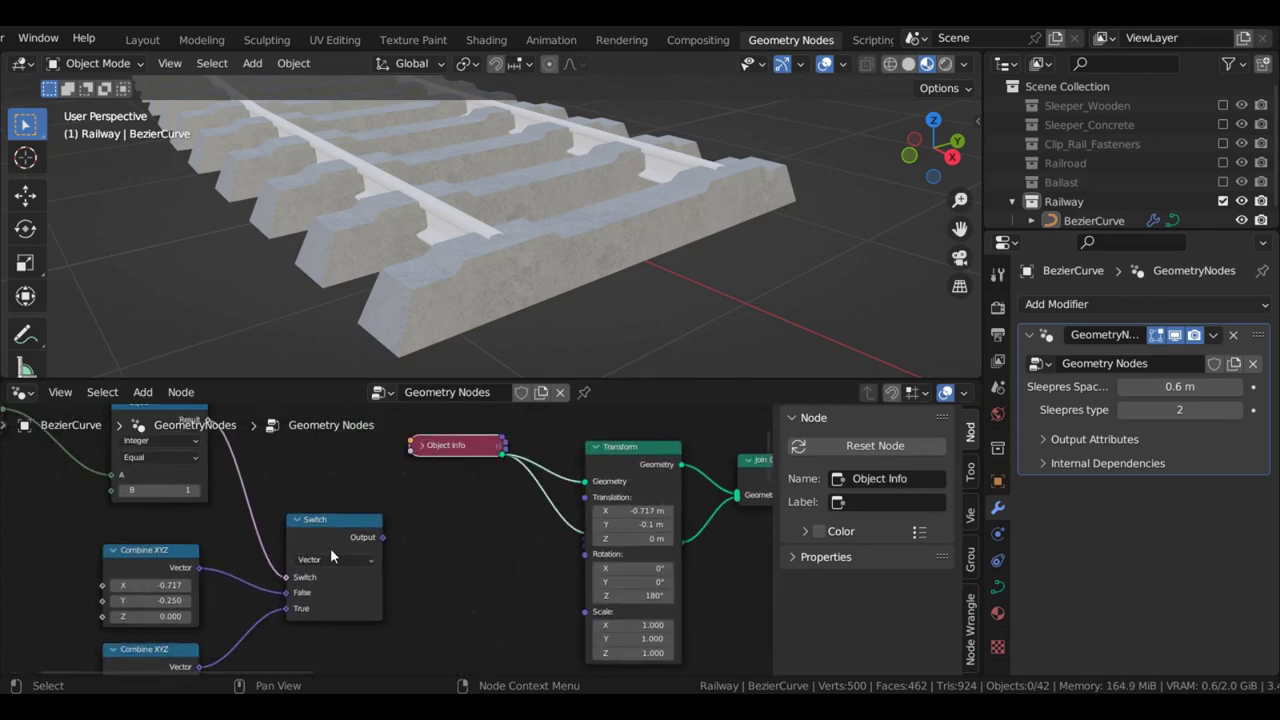
{"action": "left_click_drag", "start_coordinate": [383, 538], "coordinate": [585, 497]}
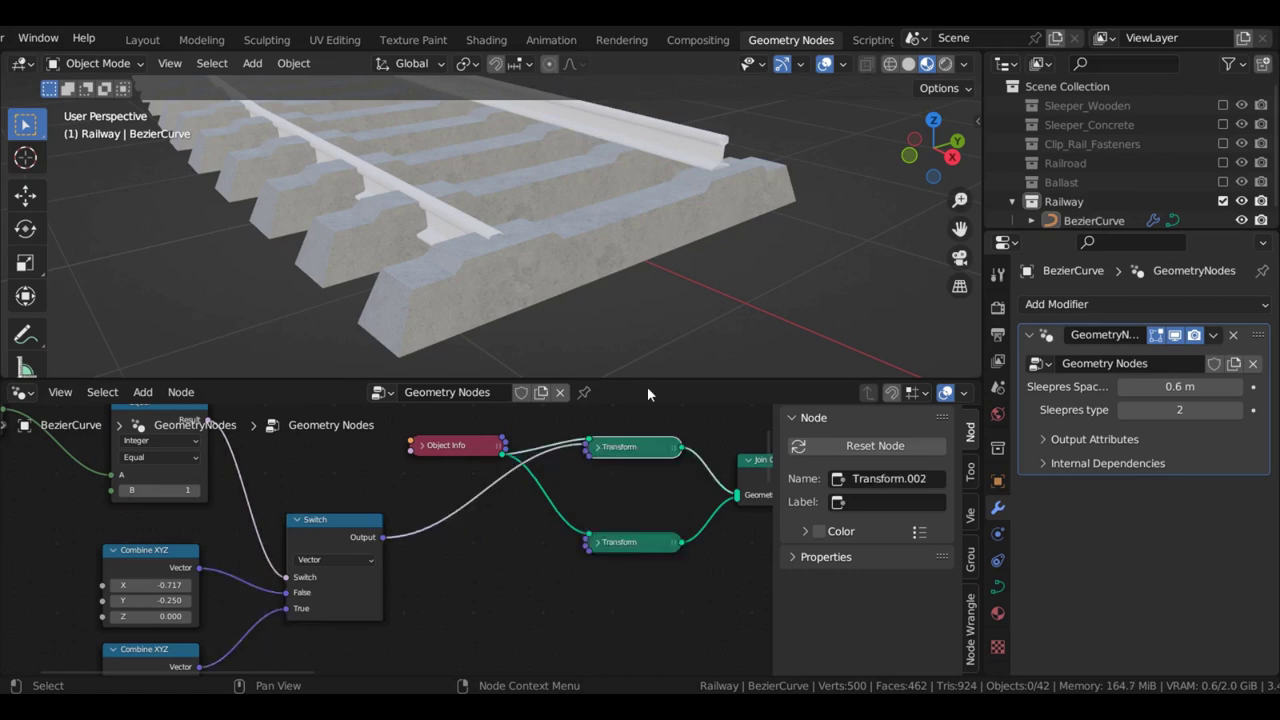
{"action": "middle_click_drag", "start_coordinate": [645, 250], "coordinate": [686, 215]}
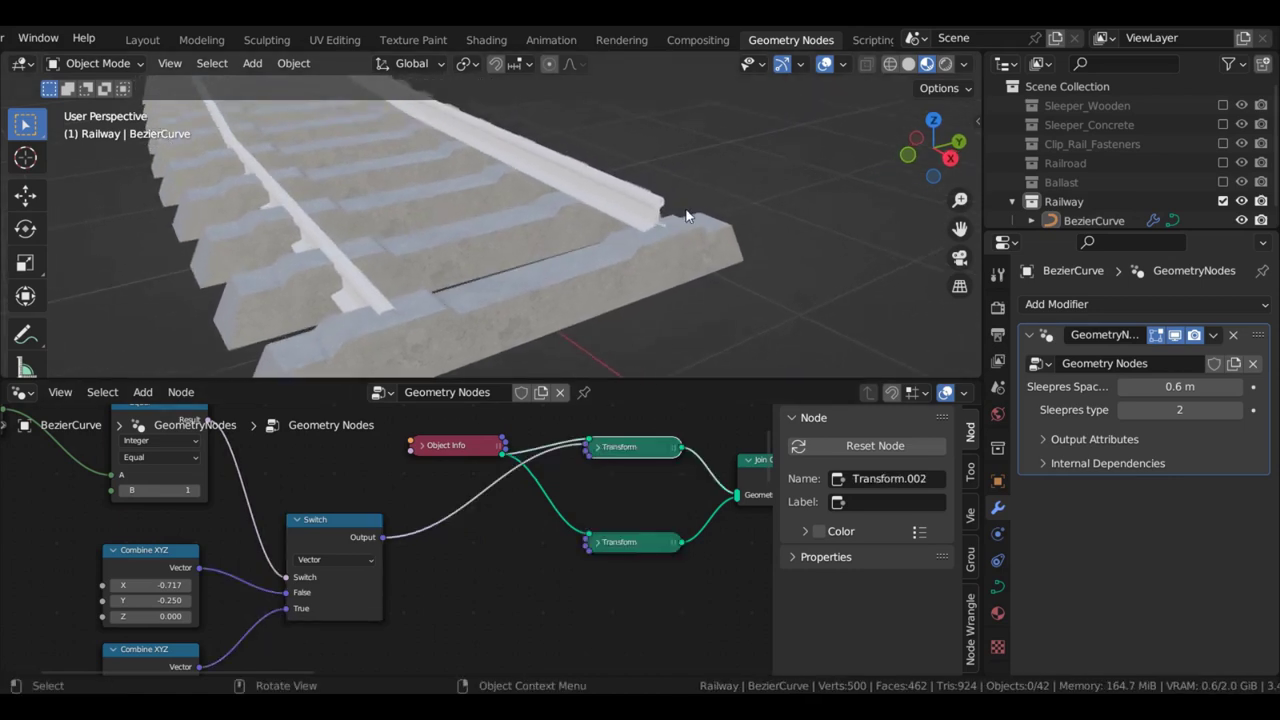
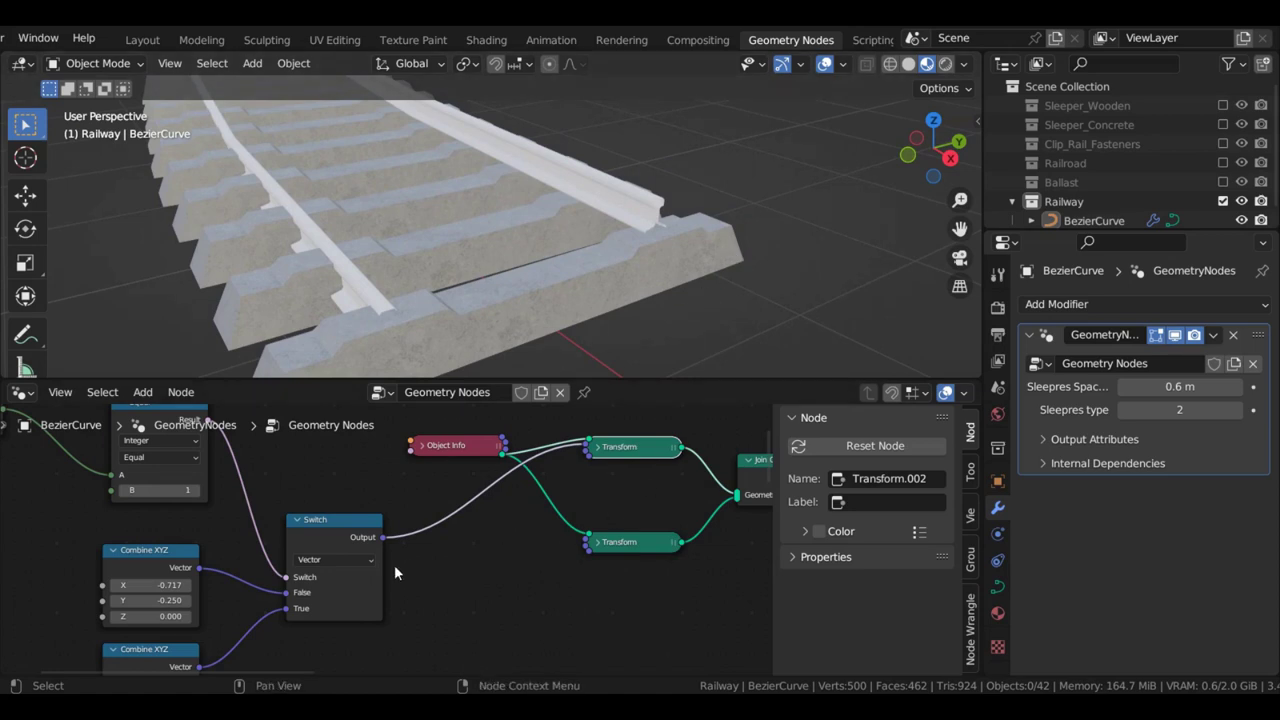
Move the lower Transform node and the Vector Switch node slightly down
{"action": "scroll", "coordinate": [394, 566], "scroll_direction": "down", "scroll_amount": 3}
{"action": "middle_click_drag", "start_coordinate": [389, 551], "coordinate": [404, 508]}
{"action": "left_click_drag", "start_coordinate": [601, 500], "coordinate": [602, 520]}
{"action": "scroll", "coordinate": [456, 529], "scroll_direction": "up", "scroll_amount": 1}
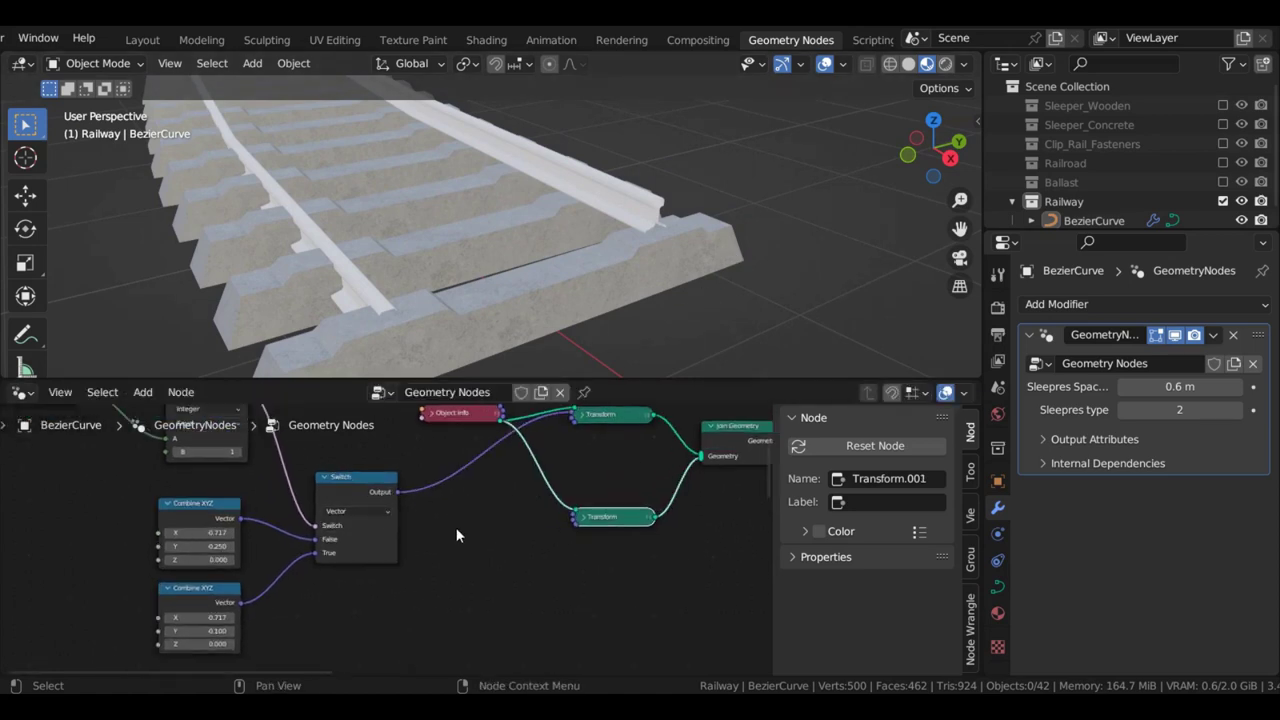
{"action": "scroll", "coordinate": [396, 541], "scroll_direction": "down", "scroll_amount": 2}
{"action": "left_click_drag", "start_coordinate": [365, 498], "coordinate": [366, 506]}
{"action": "scroll", "coordinate": [370, 545], "scroll_direction": "up", "scroll_amount": 3}
{"action": "middle_click_drag", "start_coordinate": [367, 547], "coordinate": [446, 504]}
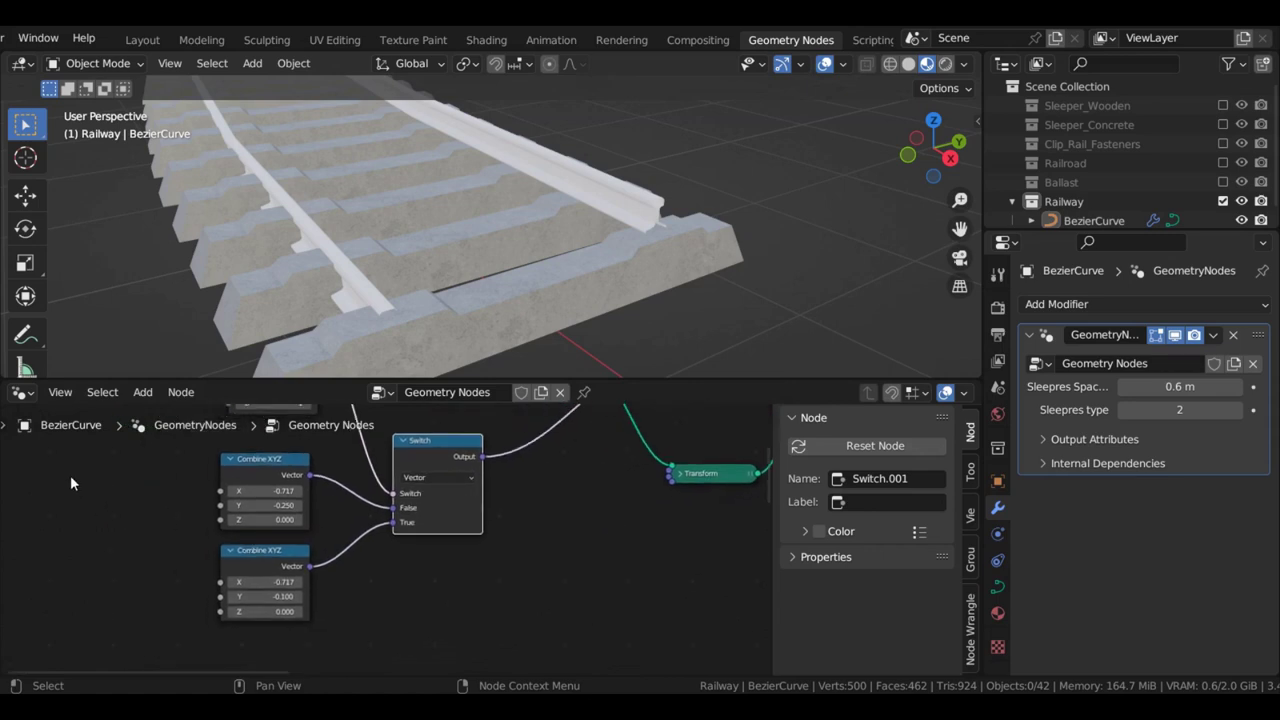
Duplicate the Vector Switch with its two Combine XYZ nodes and place the linked copies directly below the originals
{"action": "scroll", "coordinate": [70, 483], "scroll_direction": "down", "scroll_amount": 3}
{"action": "left_click_drag", "start_coordinate": [183, 454], "coordinate": [449, 599]}
{"action": "key", "text": "shift+d"}
{"action": "key", "text": "y"}
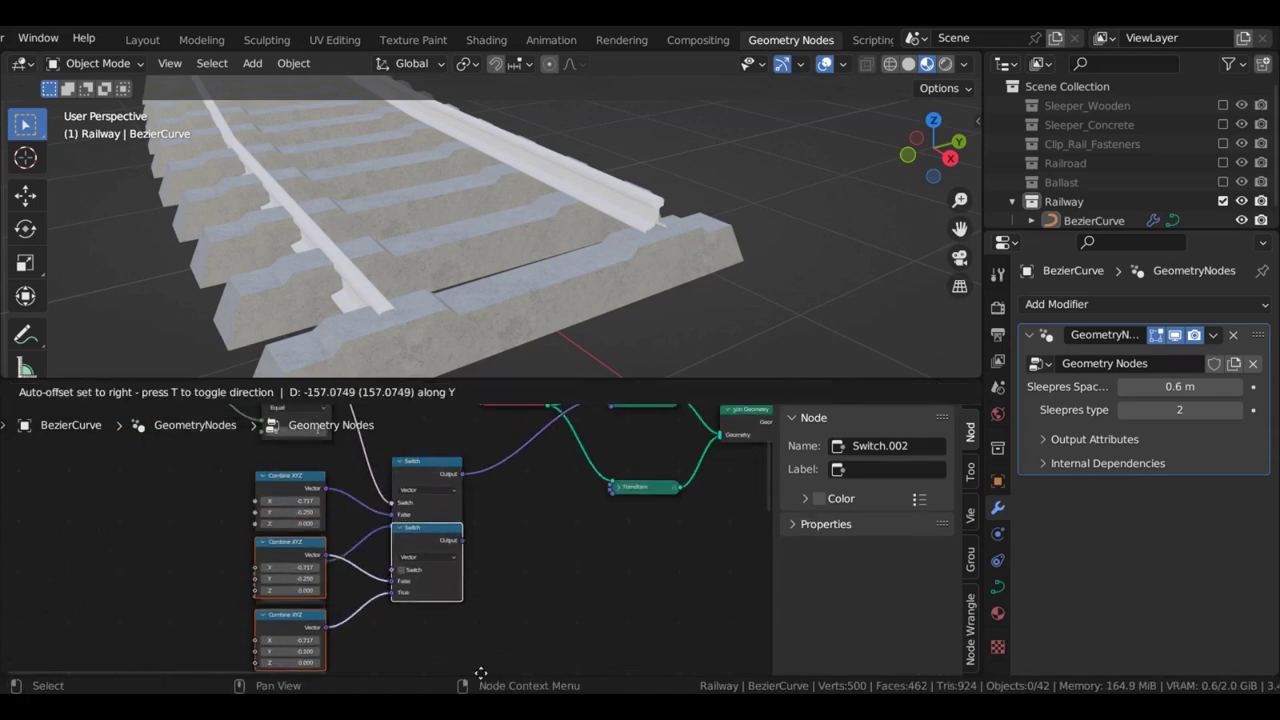
{"action": "left_click", "coordinate": [491, 586]}
{"action": "scroll", "coordinate": [435, 512], "scroll_direction": "up", "scroll_amount": 1}
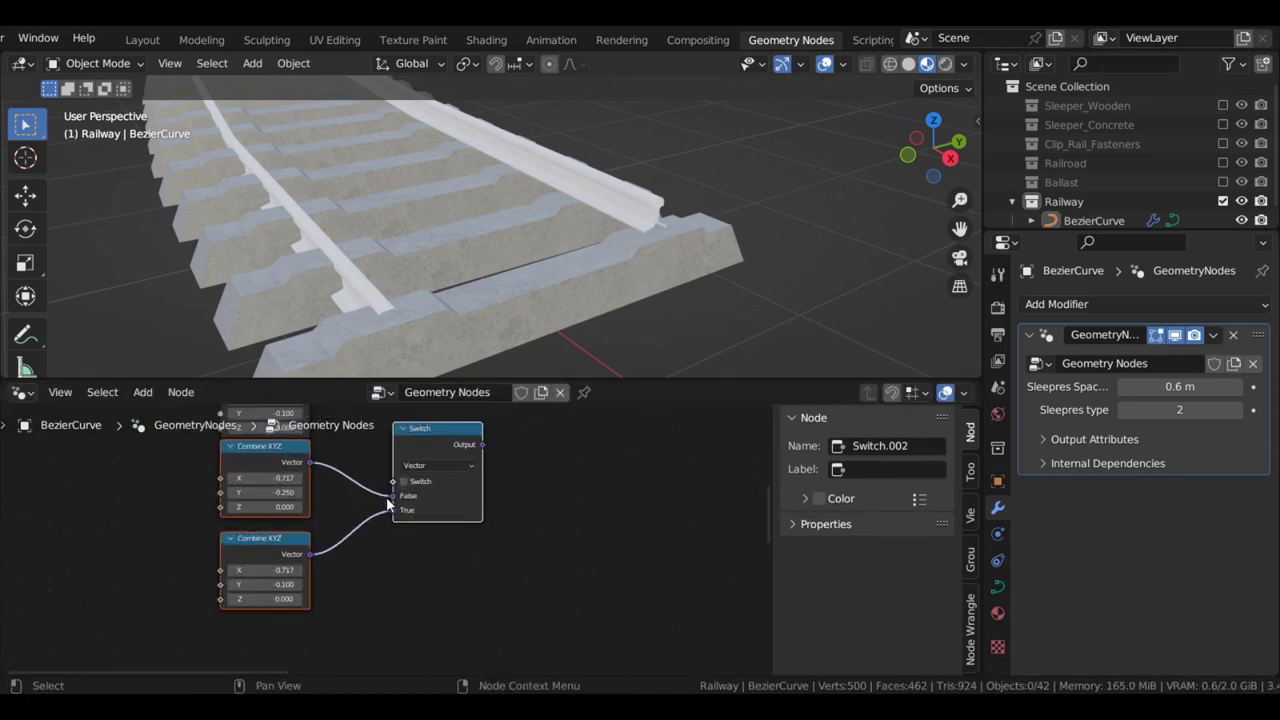
Set X to 0.7175 in both duplicated Combine XYZ nodes
{"action": "scroll", "coordinate": [370, 560], "scroll_direction": "up", "scroll_amount": 3}
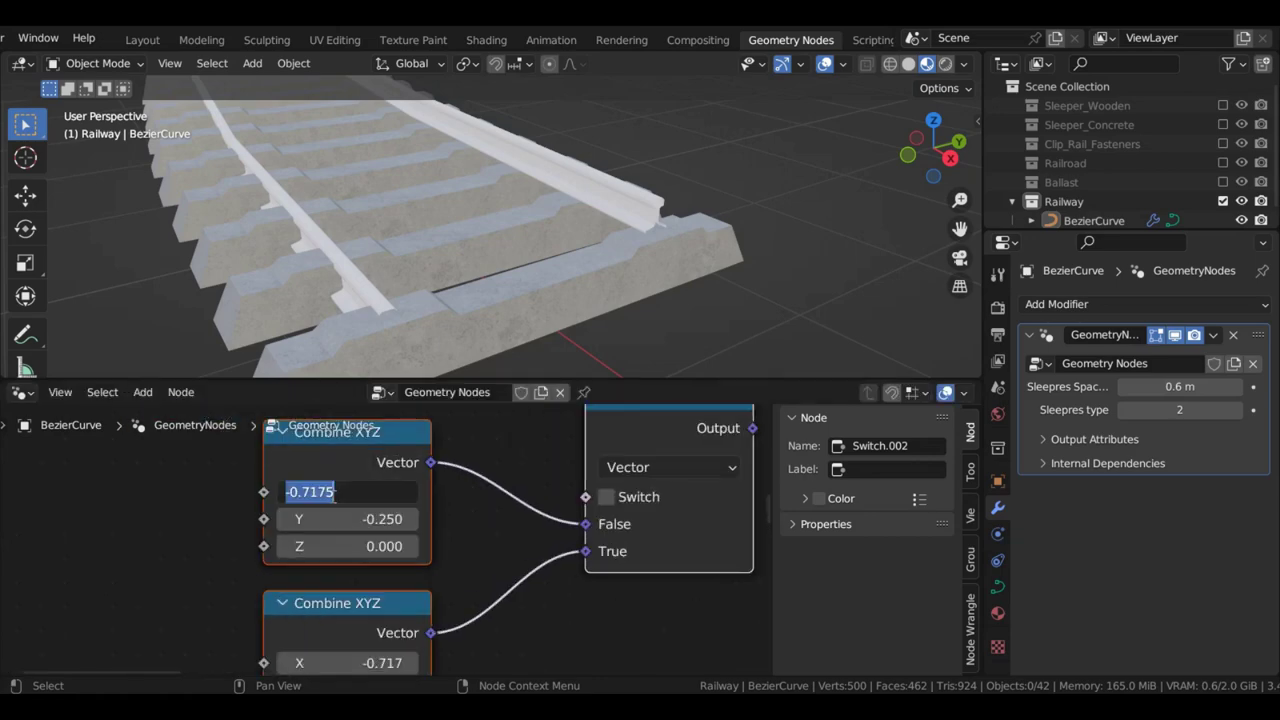
{"action": "middle_click_drag", "start_coordinate": [356, 661], "coordinate": [363, 586]}
{"action": "left_click", "coordinate": [363, 586]}
{"action": "key", "text": "Home"}
{"action": "key", "text": "Delete"}
{"action": "key", "text": "Return"}
Connect the duplicated Switch's output to the lower Transform node's Translation input and check the rails in the viewport
{"action": "scroll", "coordinate": [450, 530], "scroll_direction": "down", "scroll_amount": 4}
{"action": "middle_click_drag", "start_coordinate": [541, 492], "coordinate": [365, 592]}
{"action": "left_click_drag", "start_coordinate": [575, 425], "coordinate": [575, 510]}
{"action": "left_click_drag", "start_coordinate": [340, 603], "coordinate": [567, 460]}
{"action": "scroll", "coordinate": [507, 453], "scroll_direction": "down", "scroll_amount": 4}
{"action": "middle_click_drag", "start_coordinate": [506, 165], "coordinate": [558, 165]}
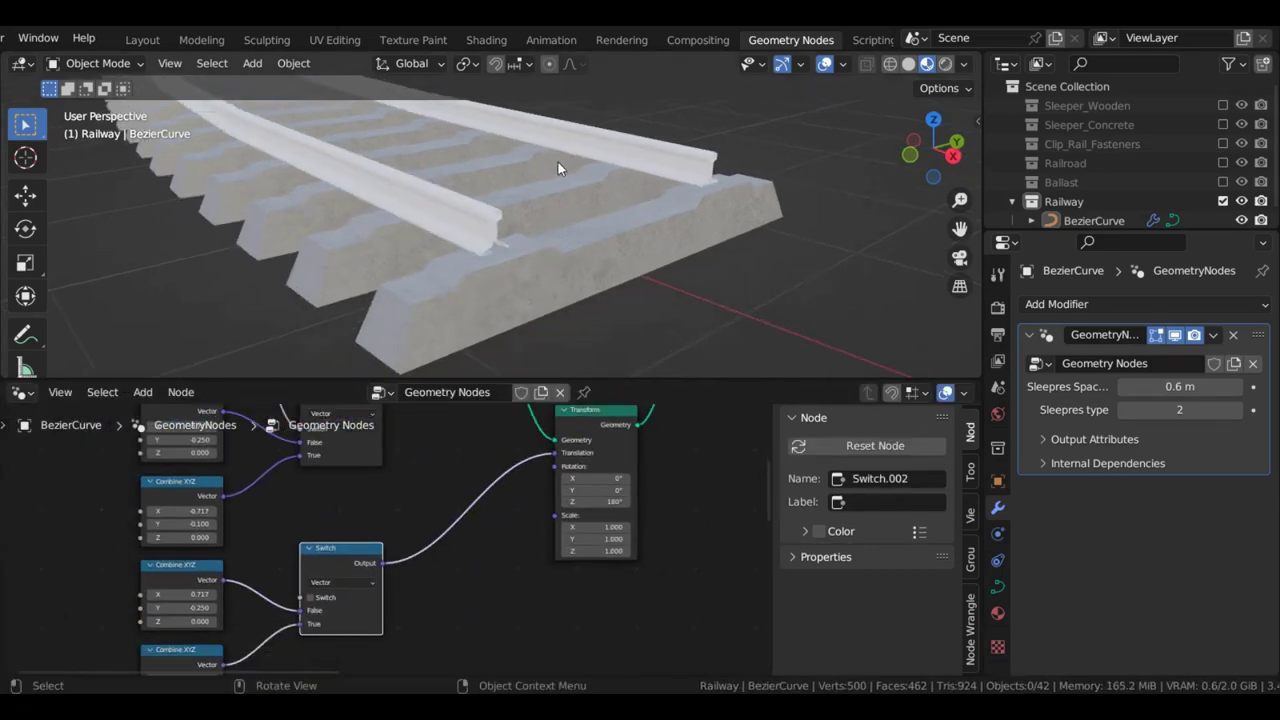
Set Sleepres type to 1 and connect the Equal node's Result to the lower Switch node's Switch input
{"action": "left_click", "coordinate": [1125, 409]}
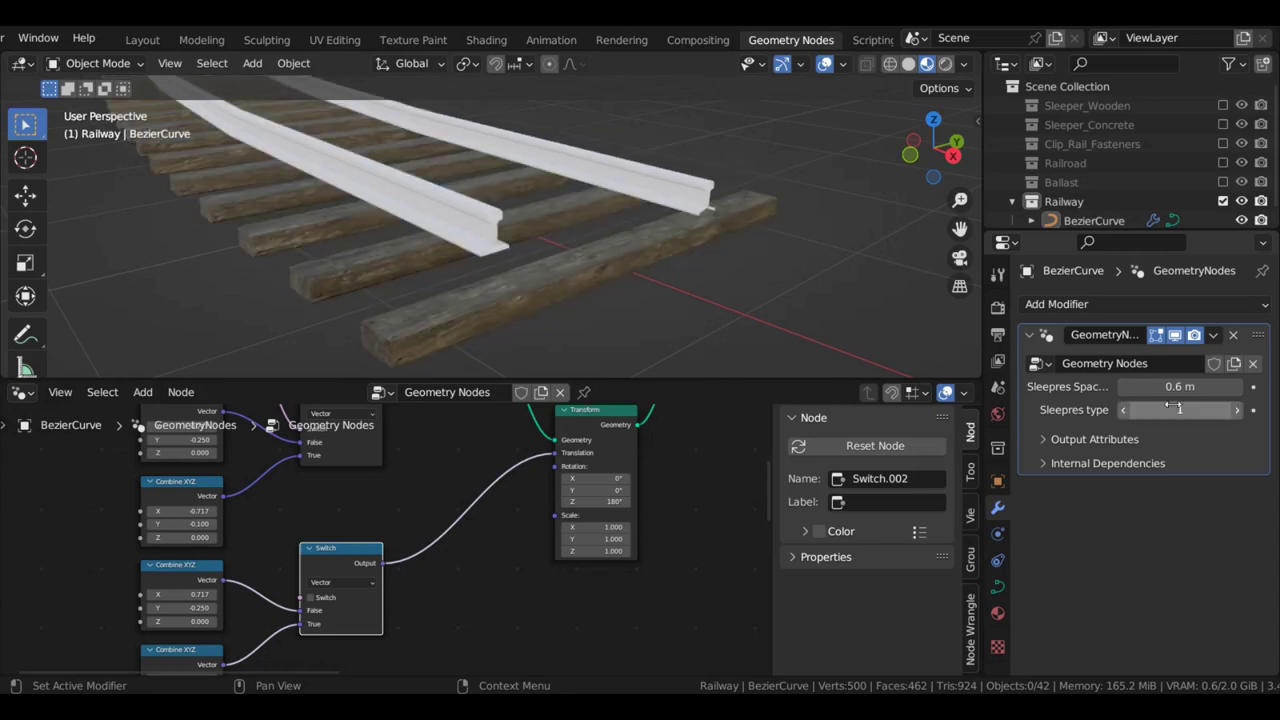
{"action": "scroll", "coordinate": [475, 553], "scroll_direction": "down", "scroll_amount": 3}
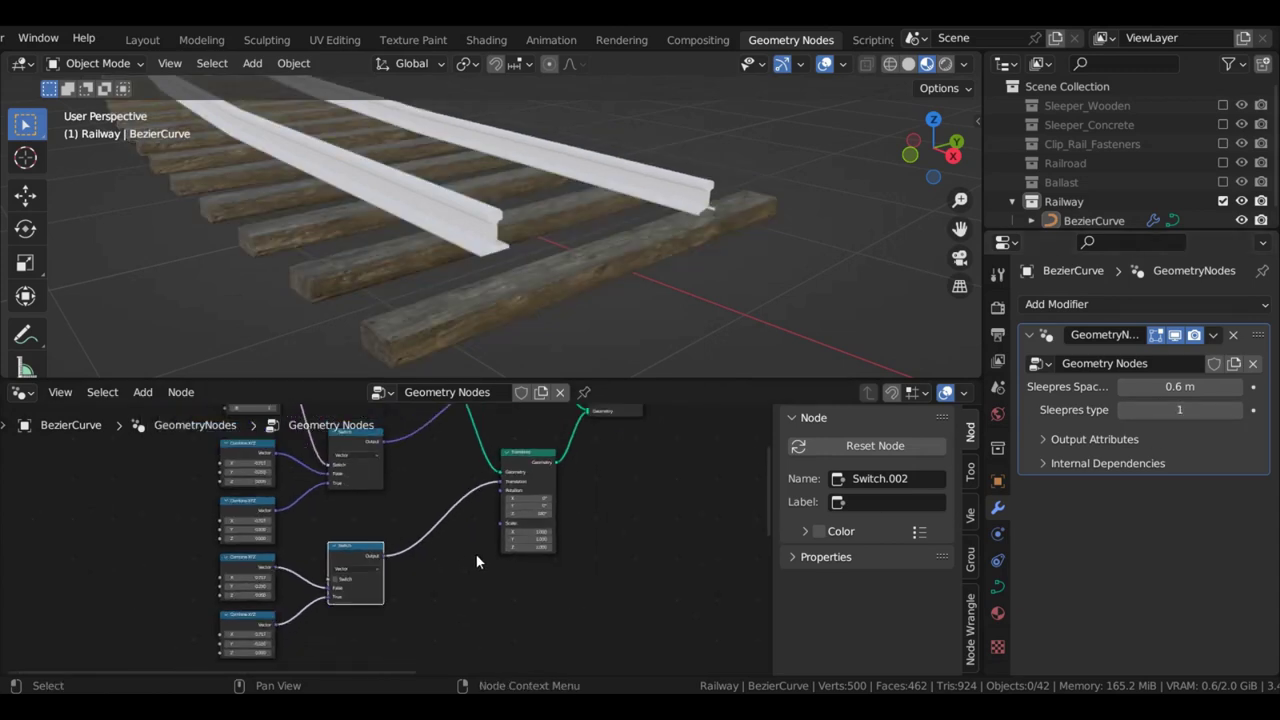
{"action": "scroll", "coordinate": [517, 543], "scroll_direction": "up", "scroll_amount": 2}
{"action": "middle_click_drag", "start_coordinate": [551, 510], "coordinate": [458, 581]}
{"action": "scroll", "coordinate": [475, 544], "scroll_direction": "down", "scroll_amount": 4}
{"action": "scroll", "coordinate": [469, 537], "scroll_direction": "up", "scroll_amount": 4}
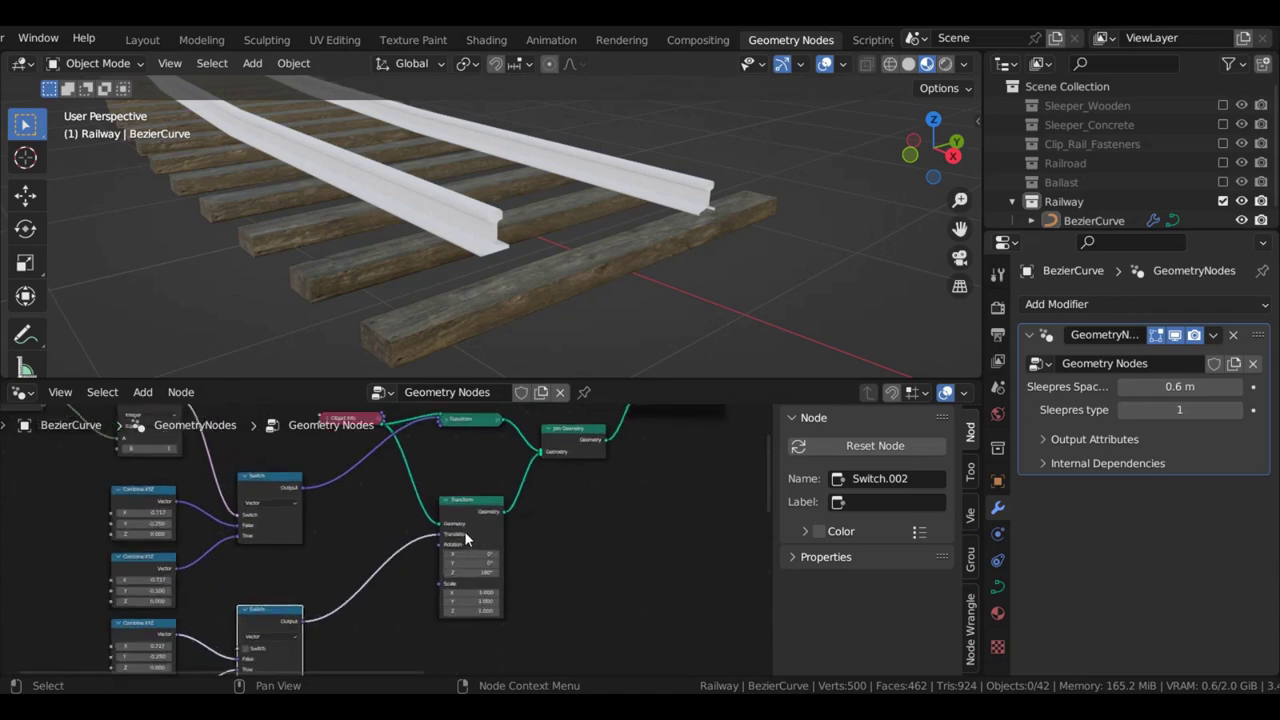
{"action": "middle_click_drag", "start_coordinate": [433, 488], "coordinate": [497, 482]}
{"action": "scroll", "coordinate": [529, 535], "scroll_direction": "down", "scroll_amount": 3}
{"action": "left_click_drag", "start_coordinate": [405, 440], "coordinate": [422, 485]}
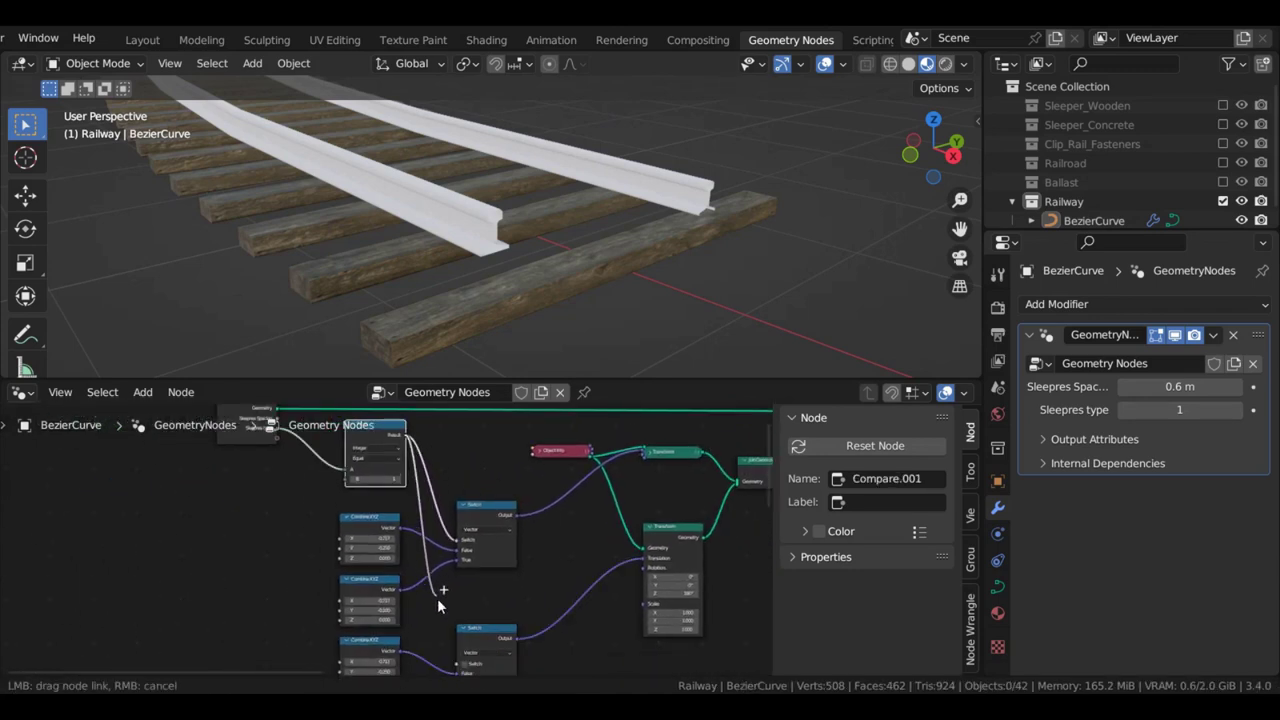
{"action": "left_click_drag", "start_coordinate": [437, 598], "coordinate": [458, 663]}
{"action": "middle_click_drag", "start_coordinate": [534, 593], "coordinate": [534, 520]}
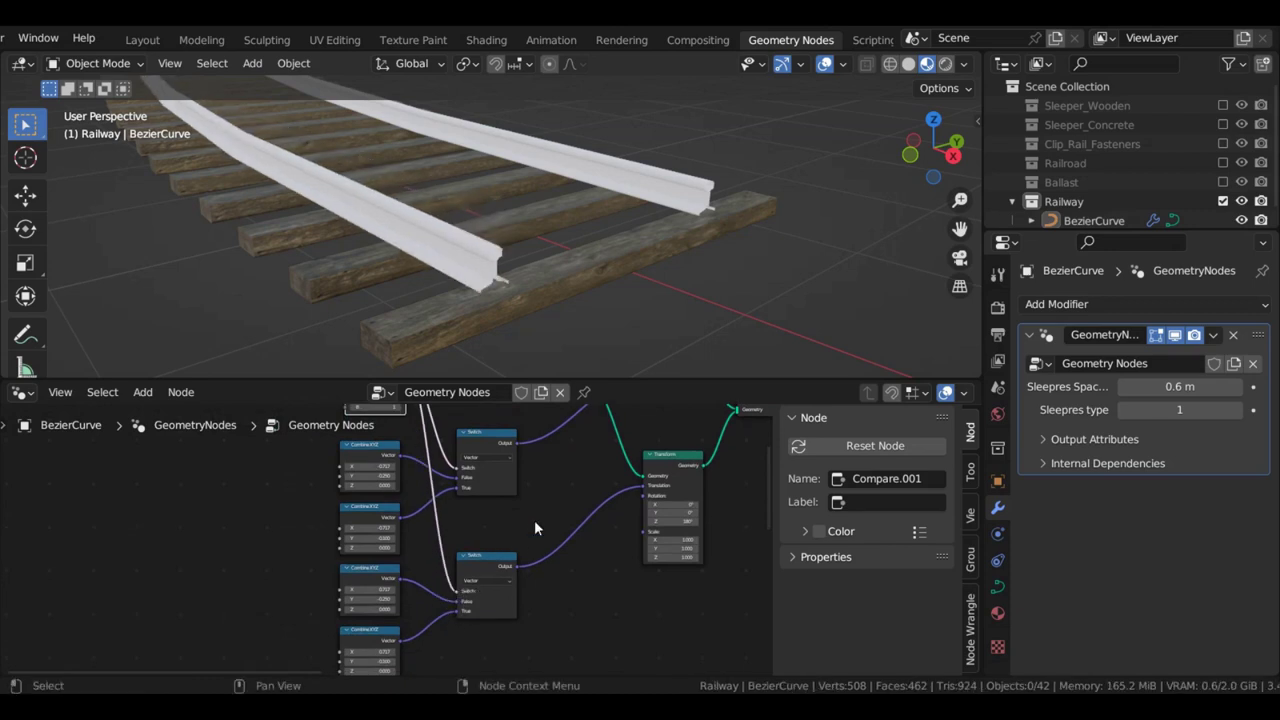
Toggle Sleepres type between 2 and 1 to check the height of both rails on each sleeper
{"action": "left_click", "coordinate": [1236, 412]}
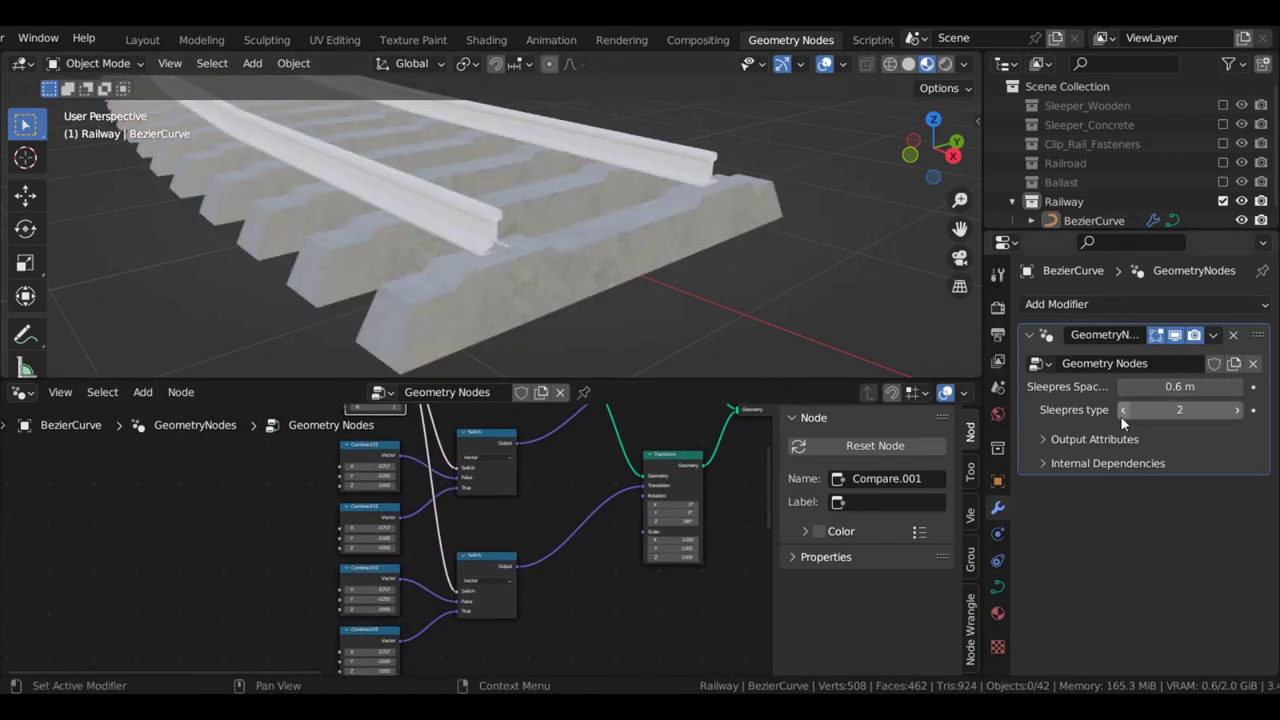
{"action": "left_click", "coordinate": [1121, 411]}
{"action": "left_click", "coordinate": [1236, 412]}
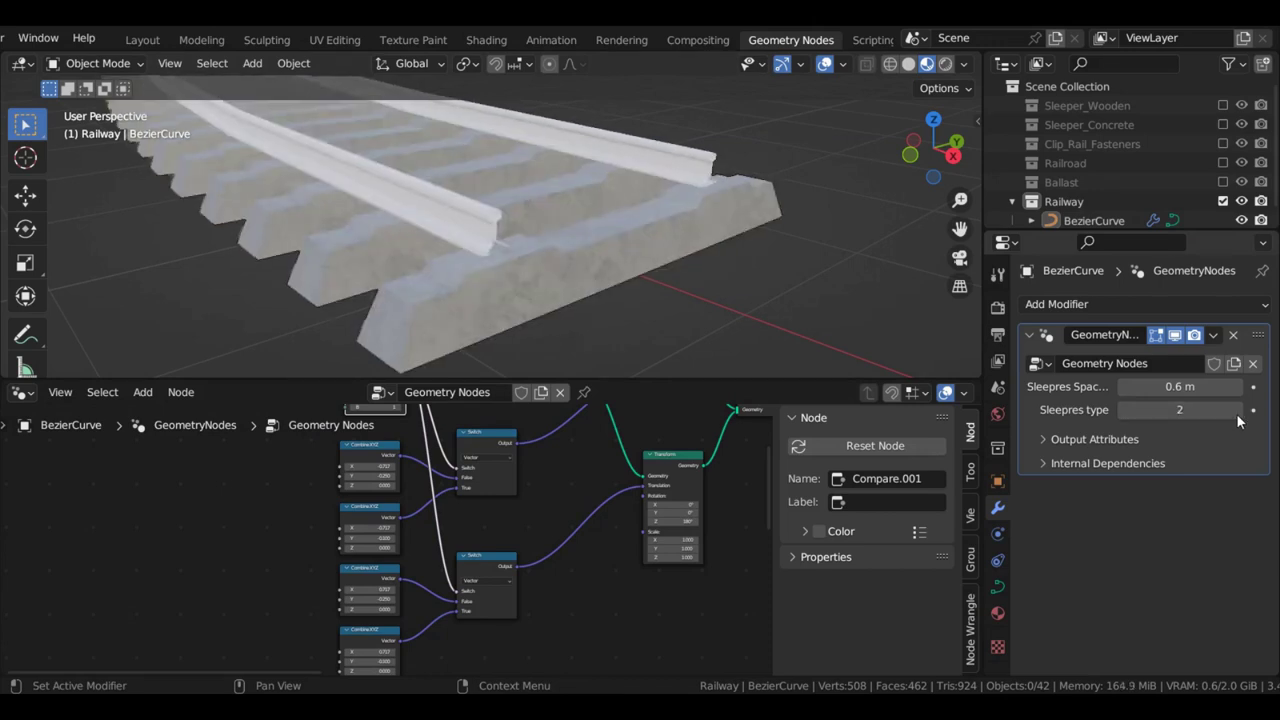
{"action": "left_click", "coordinate": [1123, 411]}
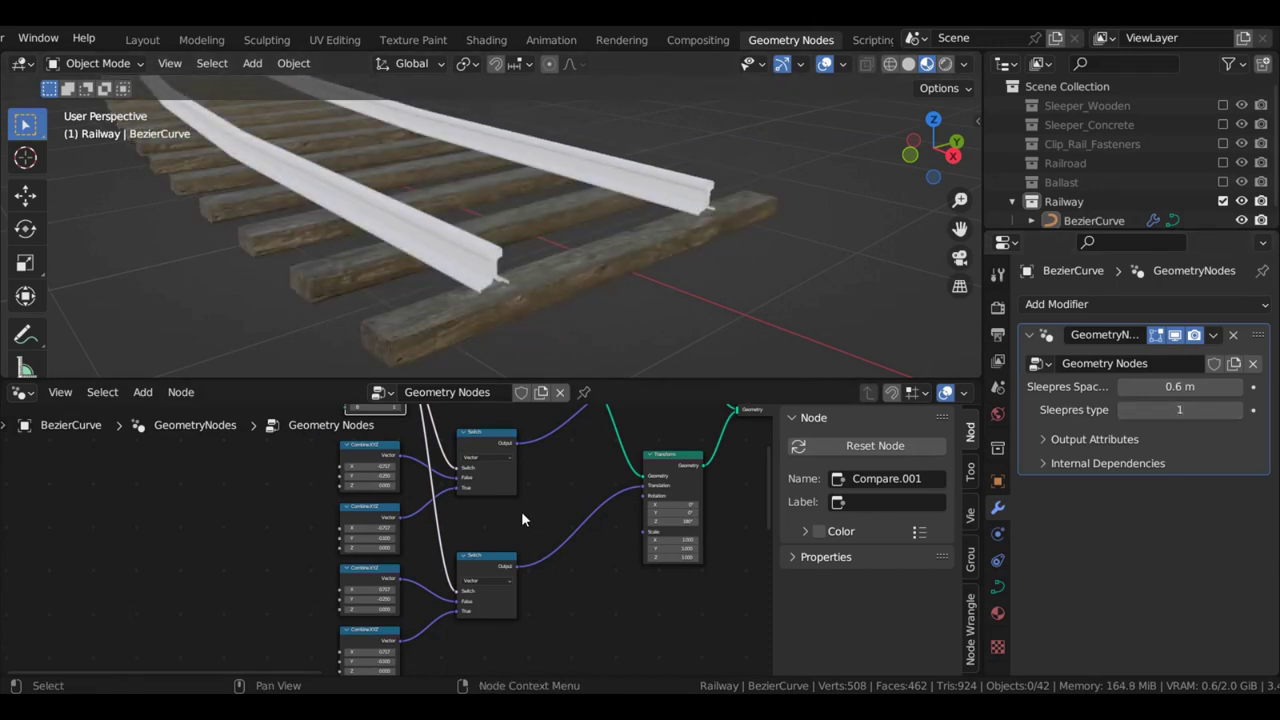
Move the Group Input node to the left, away from the Equal node, and view the rails from another angle
{"action": "scroll", "coordinate": [521, 513], "scroll_direction": "down", "scroll_amount": 2}
{"action": "scroll", "coordinate": [519, 512], "scroll_direction": "up", "scroll_amount": 2}
{"action": "middle_click_drag", "start_coordinate": [518, 480], "coordinate": [640, 567]}
{"action": "scroll", "coordinate": [466, 498], "scroll_direction": "down", "scroll_amount": 1}
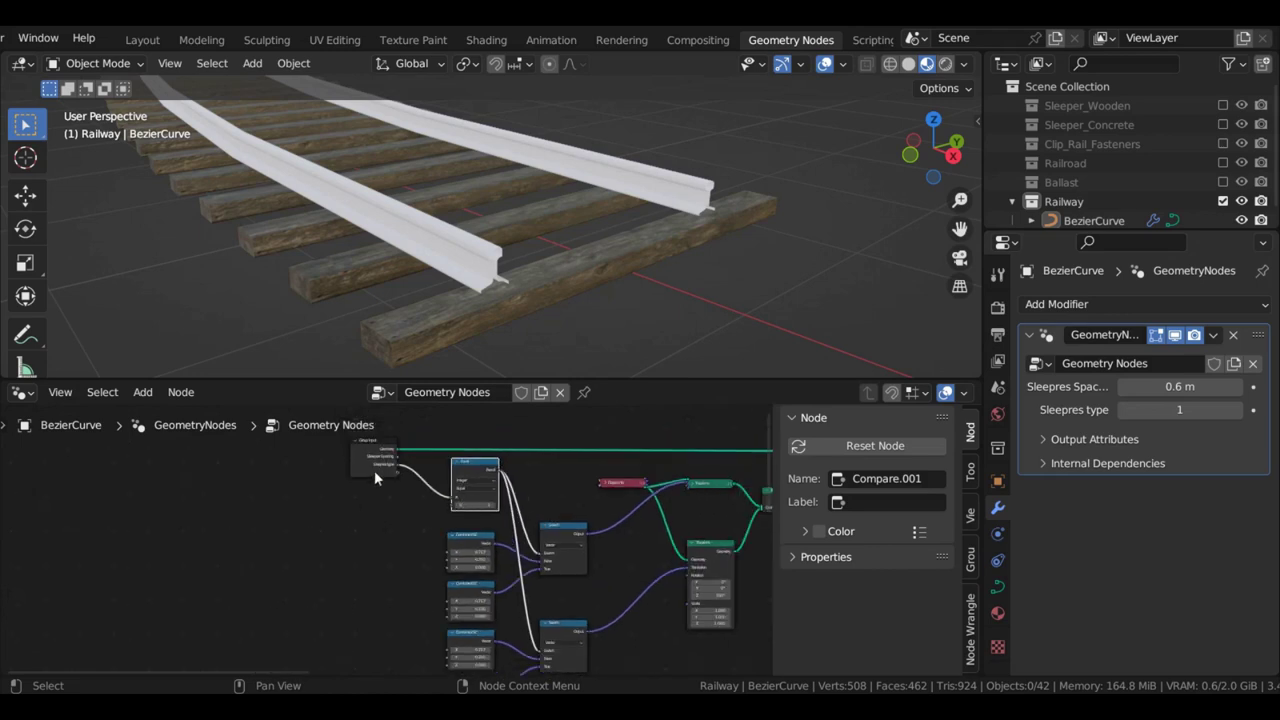
{"action": "left_click_drag", "start_coordinate": [374, 470], "coordinate": [313, 467]}
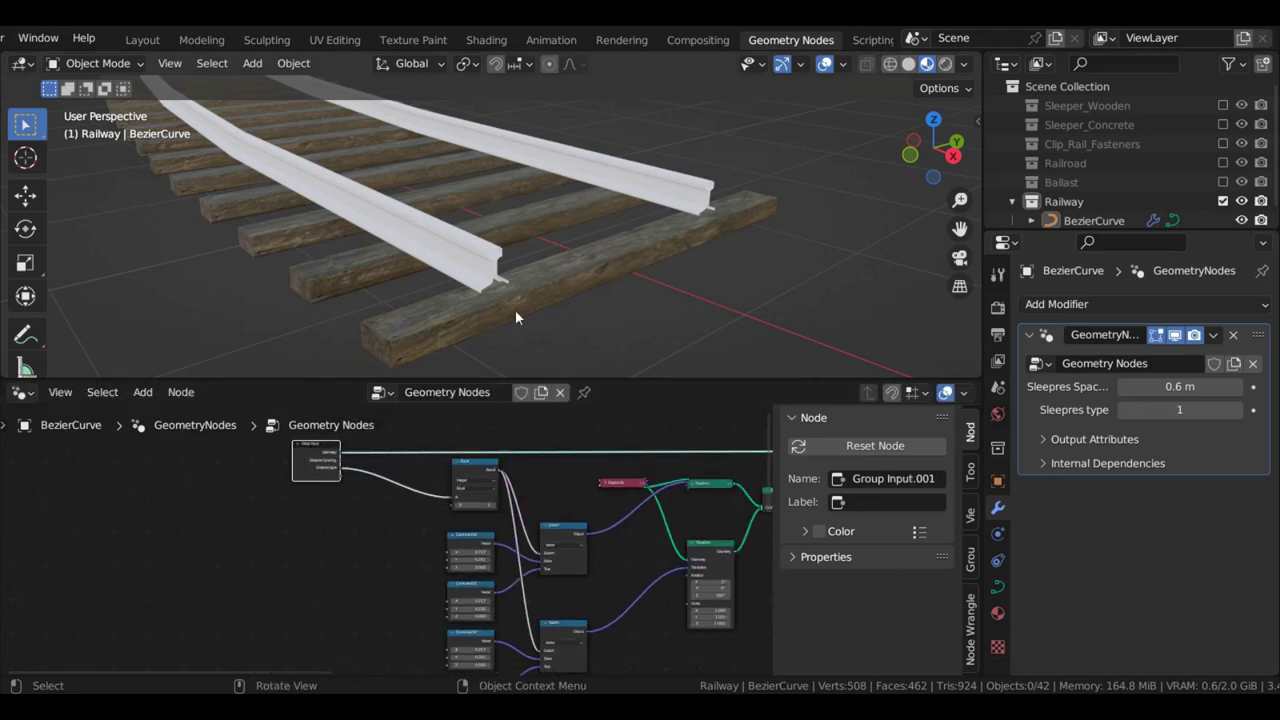
{"action": "middle_click_drag", "start_coordinate": [524, 258], "coordinate": [513, 266]}
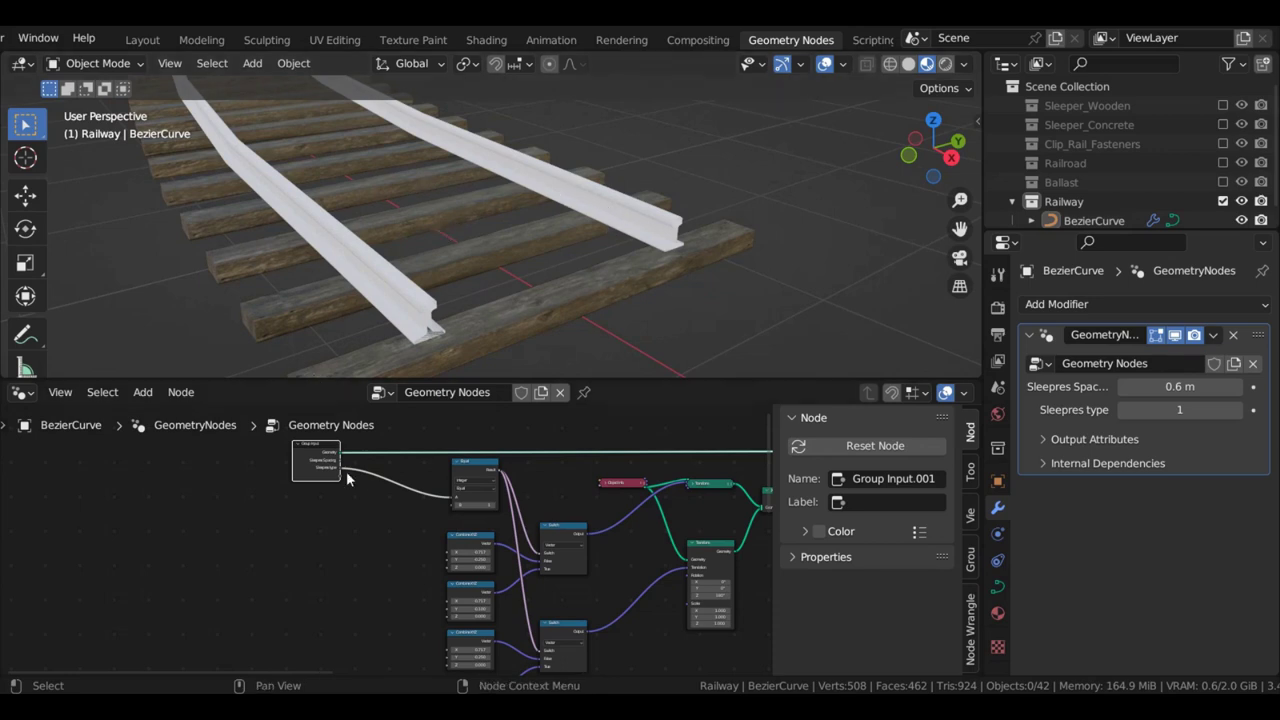
Add a group input below Sleepres type, name it Sleepres Spacing and set its type to Float
{"action": "scroll", "coordinate": [380, 509], "scroll_direction": "up", "scroll_amount": 3}
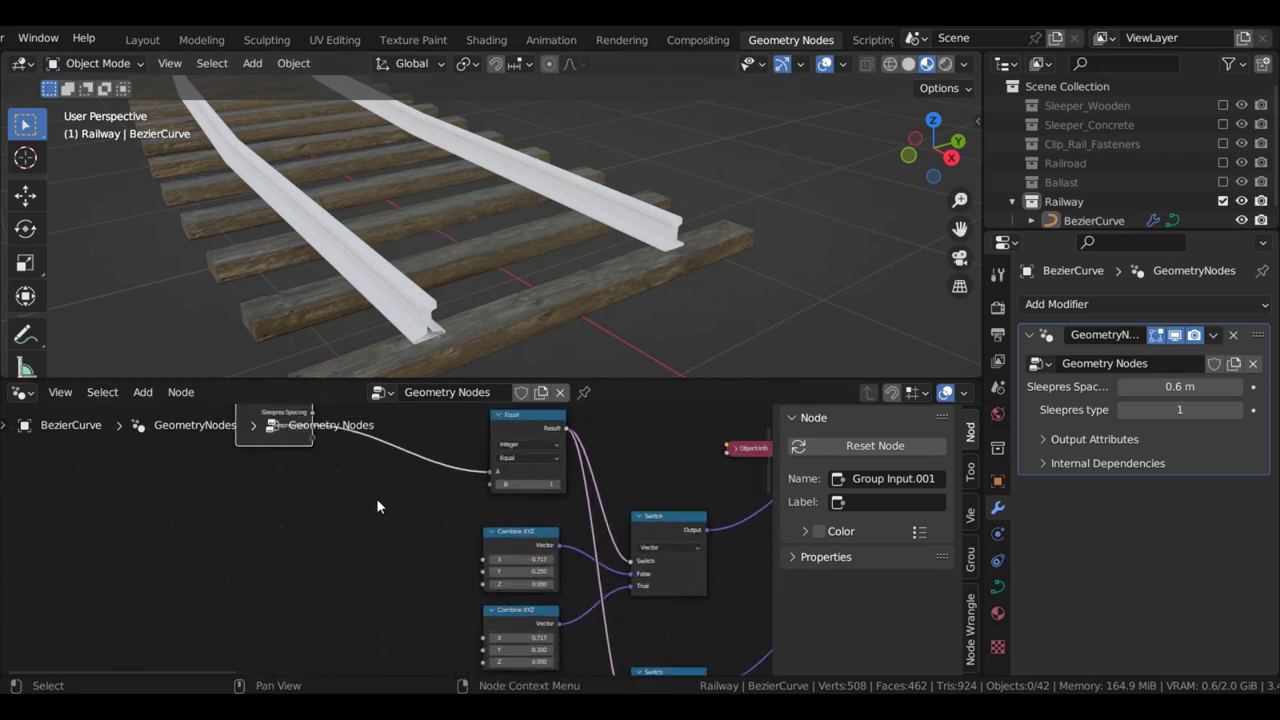
{"action": "left_click", "coordinate": [971, 553]}
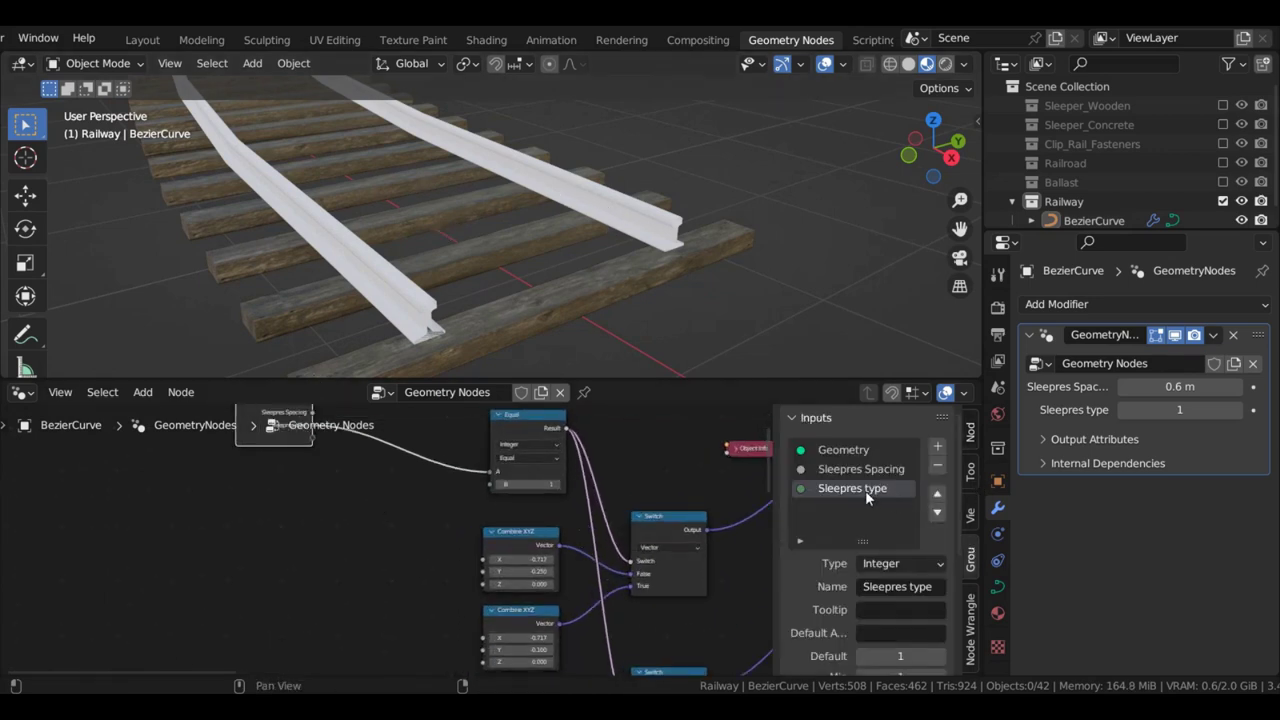
{"action": "left_click", "coordinate": [901, 588]}
{"action": "left_click", "coordinate": [864, 520]}
{"action": "left_click", "coordinate": [937, 448]}
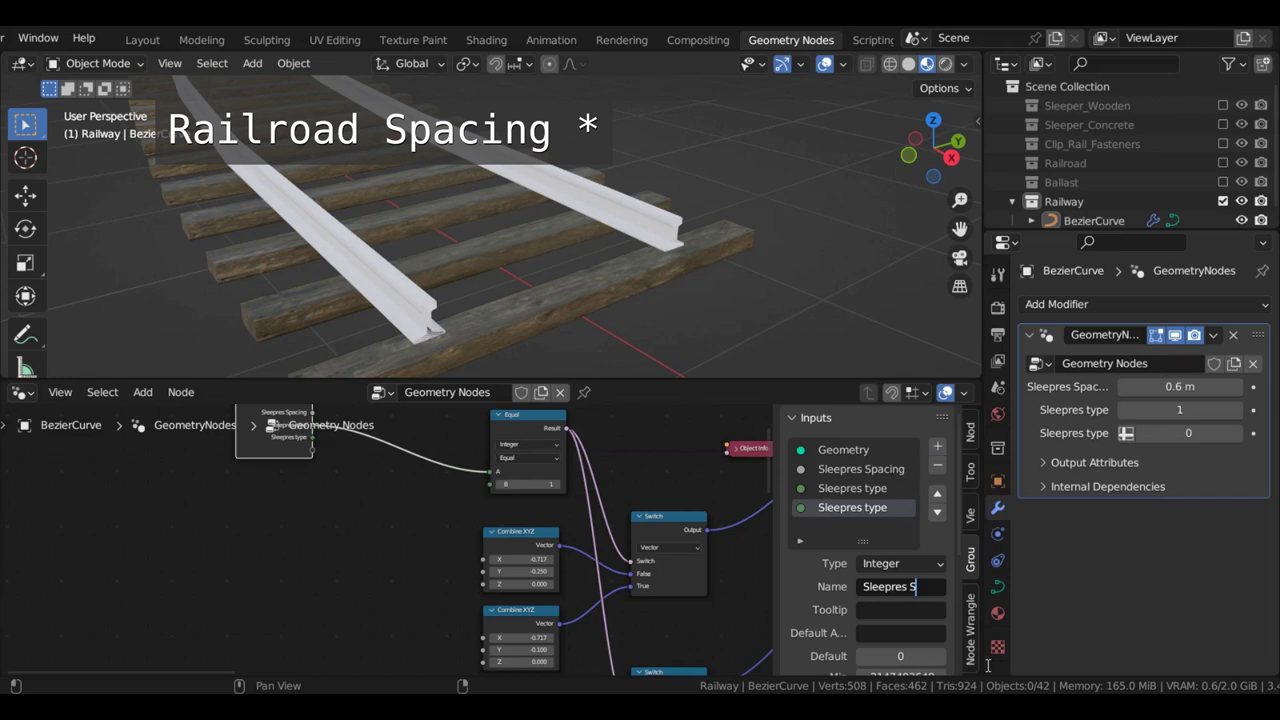
{"action": "key", "text": "Return"}
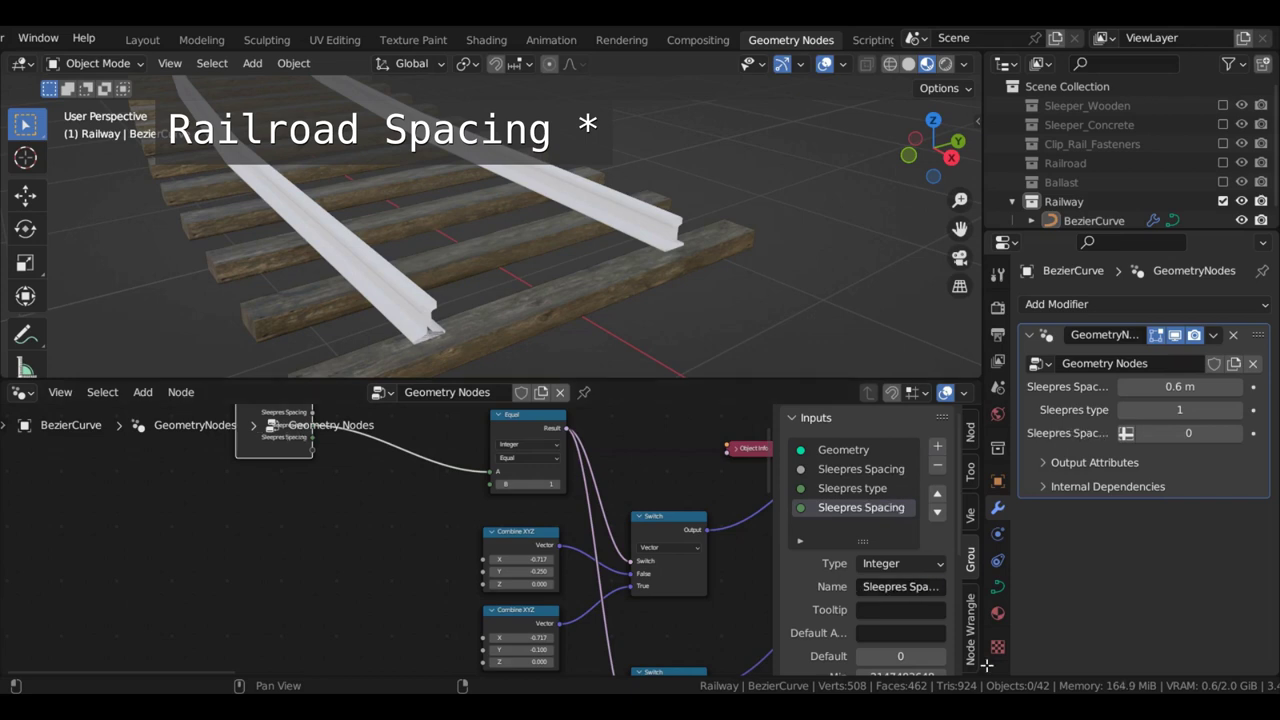
{"action": "left_click", "coordinate": [932, 565]}
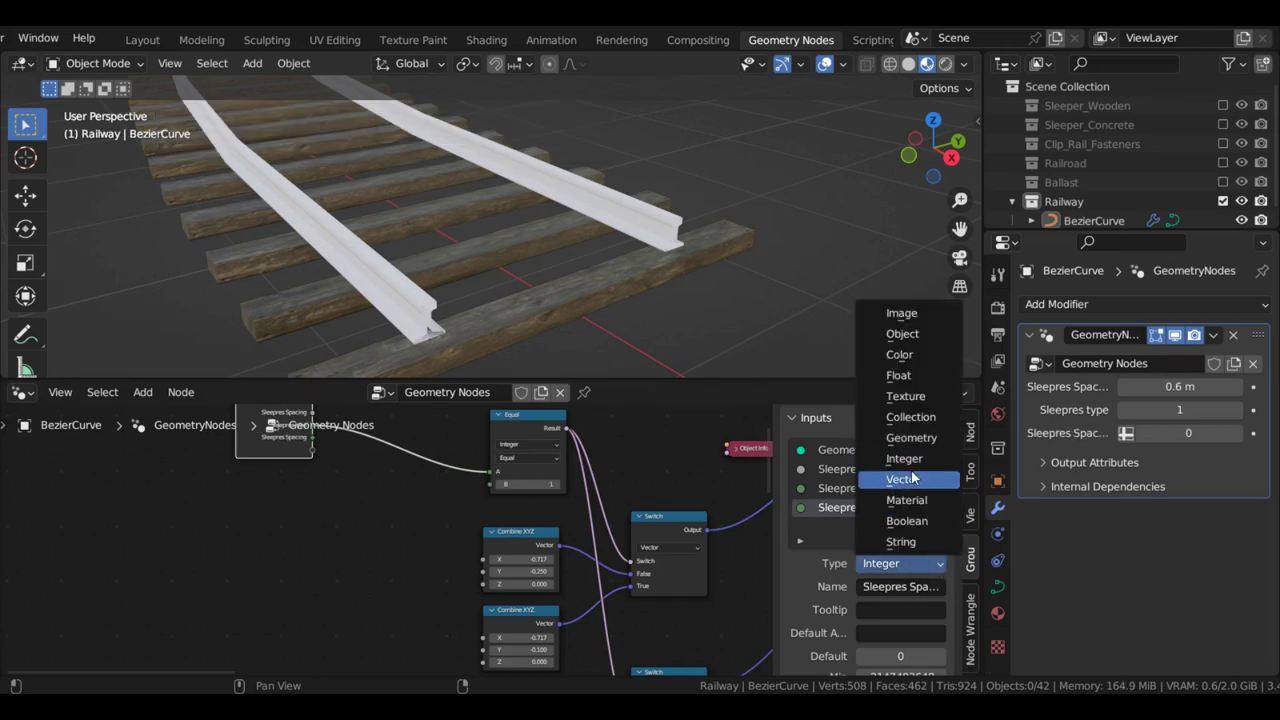
{"action": "left_click", "coordinate": [898, 375]}
Move the Group Input node further left to leave more space before the Combine XYZ nodes
{"action": "middle_click_drag", "start_coordinate": [346, 501], "coordinate": [385, 530]}
{"action": "scroll", "coordinate": [385, 535], "scroll_direction": "down", "scroll_amount": 2}
{"action": "left_click_drag", "start_coordinate": [306, 474], "coordinate": [241, 467]}
{"action": "scroll", "coordinate": [360, 528], "scroll_direction": "up", "scroll_amount": 3}
{"action": "middle_click_drag", "start_coordinate": [340, 519], "coordinate": [351, 457]}
{"action": "scroll", "coordinate": [357, 499], "scroll_direction": "down", "scroll_amount": 2}
{"action": "scroll", "coordinate": [378, 523], "scroll_direction": "up", "scroll_amount": 2}
{"action": "scroll", "coordinate": [352, 495], "scroll_direction": "down", "scroll_amount": 2}
{"action": "scroll", "coordinate": [385, 528], "scroll_direction": "up", "scroll_amount": 3}
{"action": "scroll", "coordinate": [384, 527], "scroll_direction": "down", "scroll_amount": 1}
{"action": "middle_click_drag", "start_coordinate": [390, 497], "coordinate": [430, 612]}
{"action": "scroll", "coordinate": [430, 612], "scroll_direction": "up", "scroll_amount": 2}
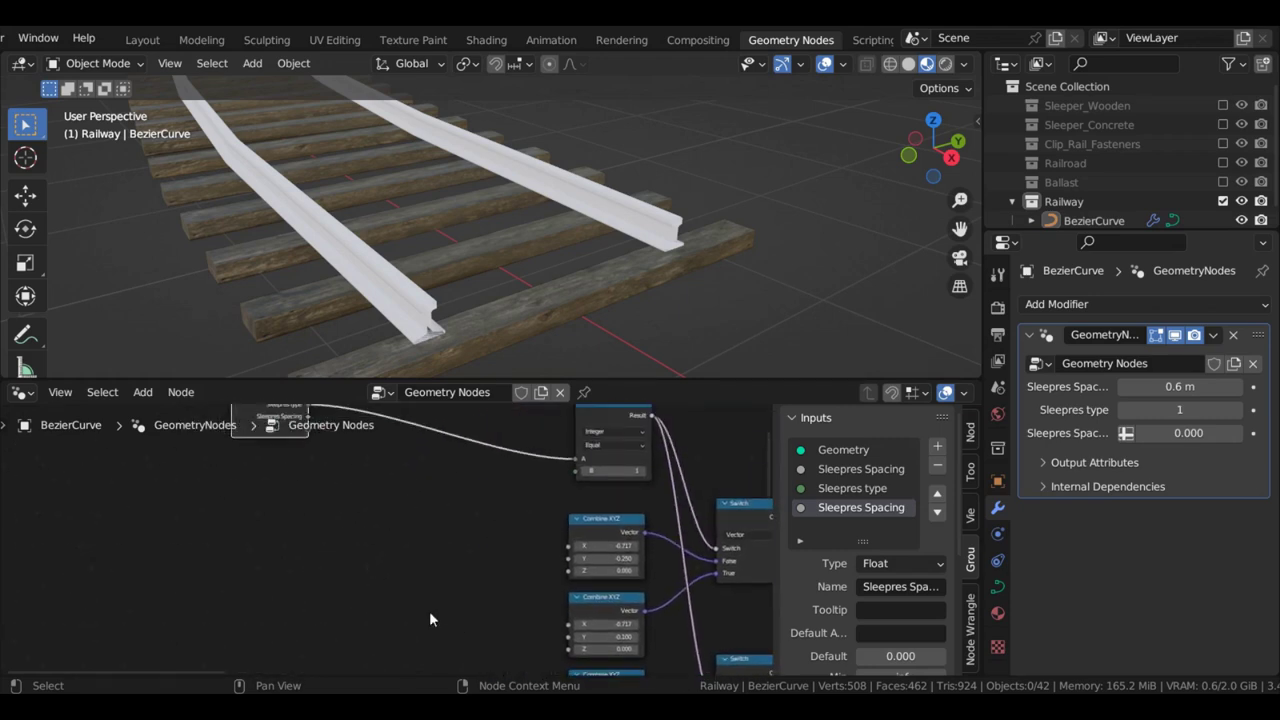
Link the new Sleepres Spacing output to a Reroute placed beside the lower Combine XYZ nodes
{"action": "scroll", "coordinate": [395, 545], "scroll_direction": "down", "scroll_amount": 1}
{"action": "left_click_drag", "start_coordinate": [320, 440], "coordinate": [497, 462]}
{"action": "type", "text": "re"}
{"action": "left_click", "coordinate": [527, 499]}
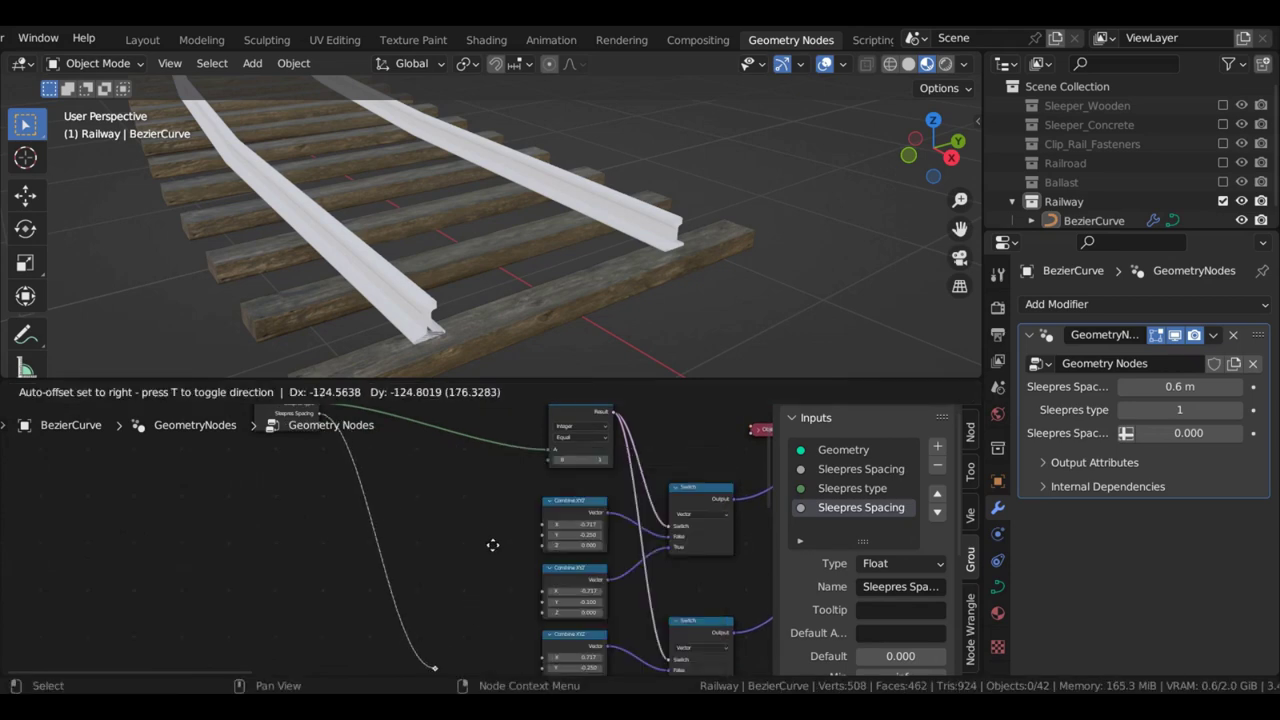
{"action": "left_click", "coordinate": [514, 512]}
Connect the Reroute to the X inputs of the two lower Combine XYZ nodes
{"action": "scroll", "coordinate": [468, 543], "scroll_direction": "up", "scroll_amount": 2}
{"action": "middle_click_drag", "start_coordinate": [468, 543], "coordinate": [341, 404]}
{"action": "scroll", "coordinate": [401, 506], "scroll_direction": "up", "scroll_amount": 2}
{"action": "middle_click_drag", "start_coordinate": [401, 508], "coordinate": [426, 469]}
{"action": "scroll", "coordinate": [418, 530], "scroll_direction": "down", "scroll_amount": 4}
{"action": "scroll", "coordinate": [377, 492], "scroll_direction": "down", "scroll_amount": 2}
{"action": "scroll", "coordinate": [388, 528], "scroll_direction": "up", "scroll_amount": 2}
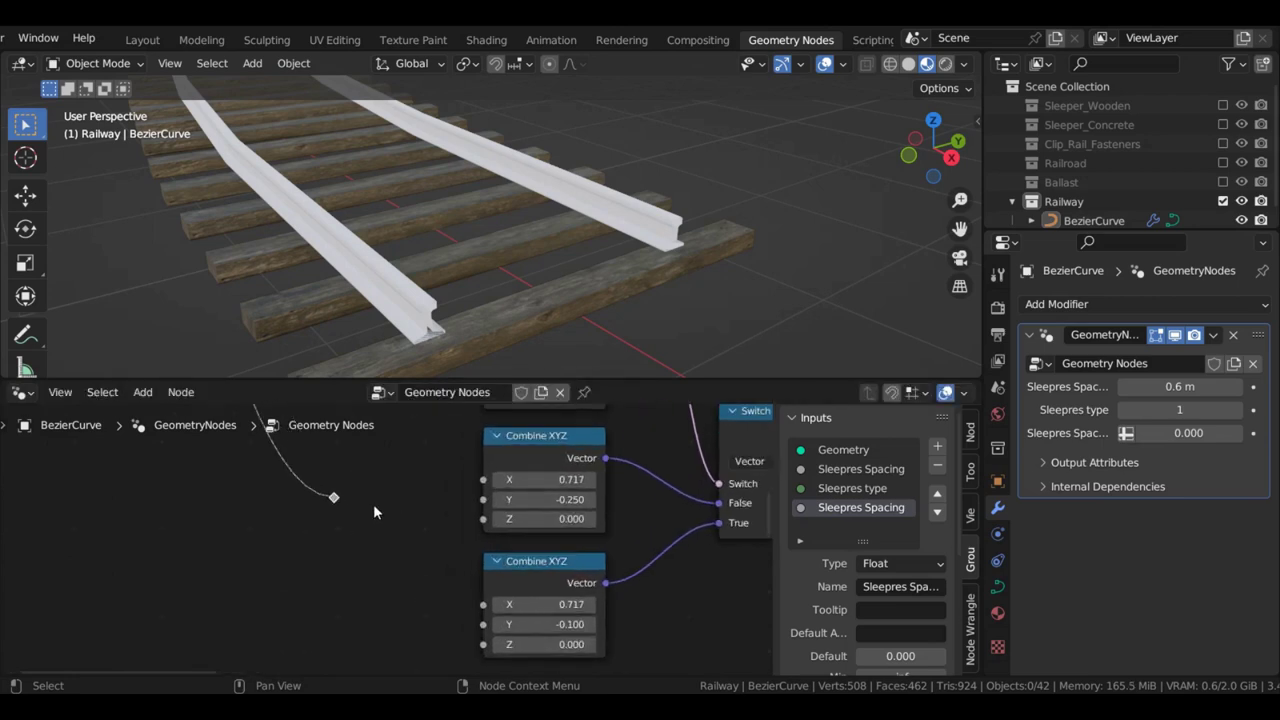
{"action": "left_click_drag", "start_coordinate": [333, 497], "coordinate": [470, 481]}
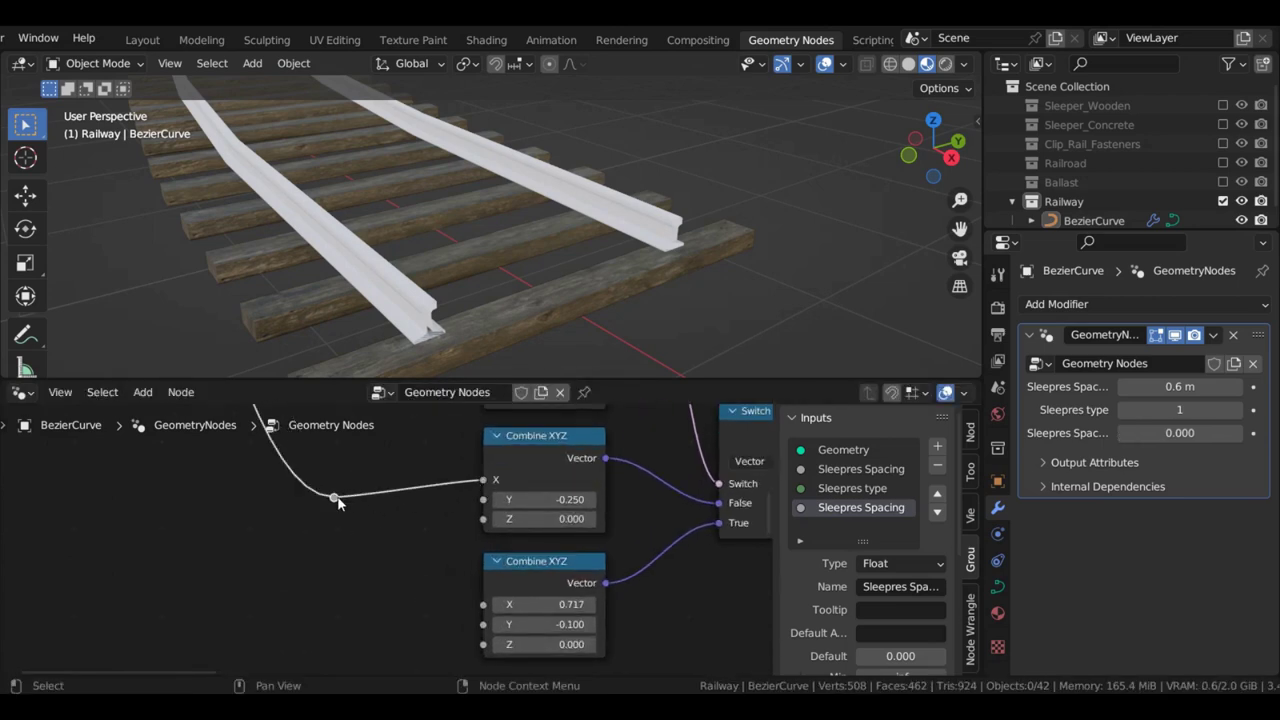
{"action": "left_click_drag", "start_coordinate": [334, 498], "coordinate": [371, 562]}
{"action": "left_click_drag", "start_coordinate": [474, 608], "coordinate": [480, 605]}
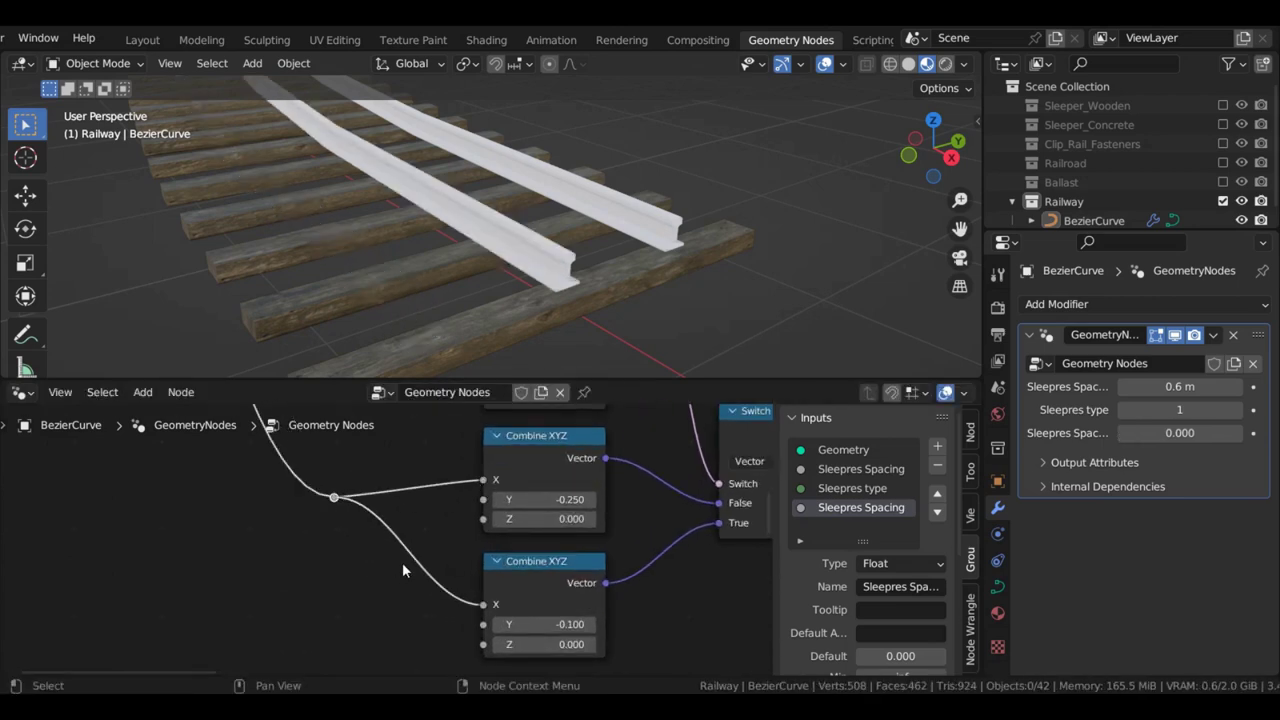
Copy 0.7175 from the upper Combine XYZ node's X value into the modifier's new Sleepres Spacing value
{"action": "scroll", "coordinate": [402, 562], "scroll_direction": "down", "scroll_amount": 2}
{"action": "scroll", "coordinate": [545, 485], "scroll_direction": "up", "scroll_amount": 3}
{"action": "middle_click_drag", "start_coordinate": [573, 430], "coordinate": [427, 590]}
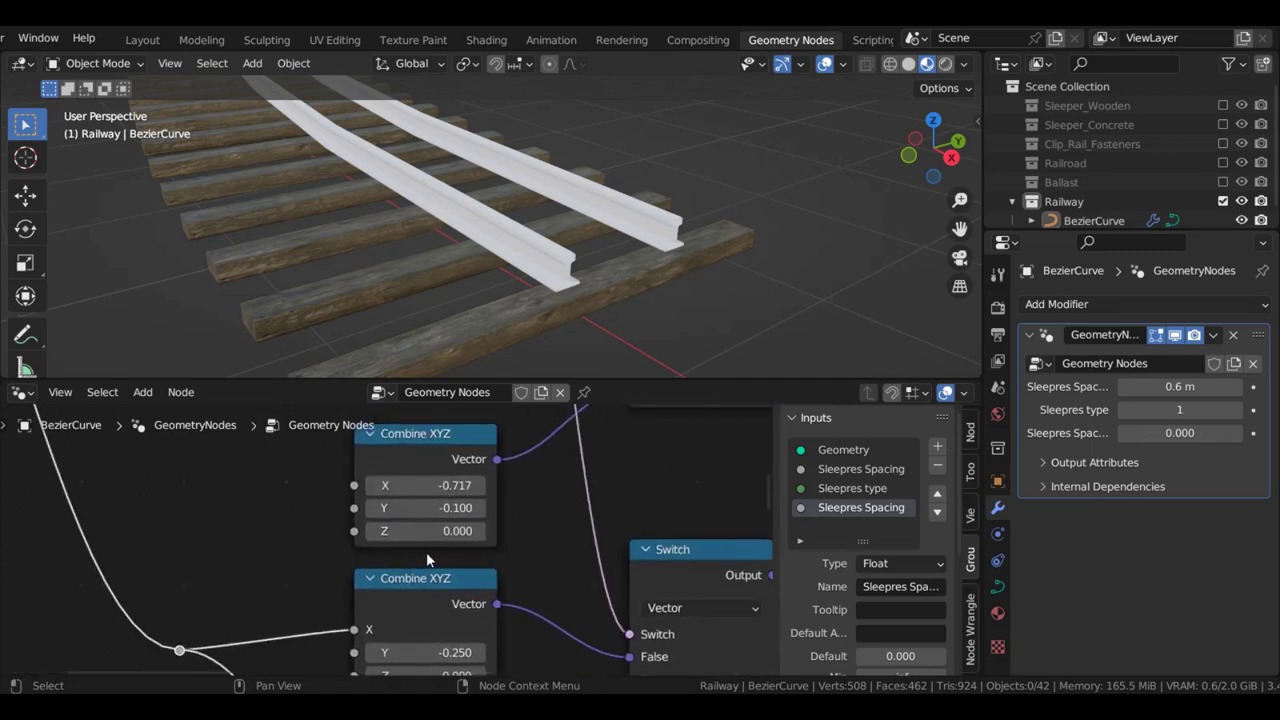
{"action": "scroll", "coordinate": [427, 525], "scroll_direction": "up", "scroll_amount": 1}
{"action": "left_click", "coordinate": [428, 482]}
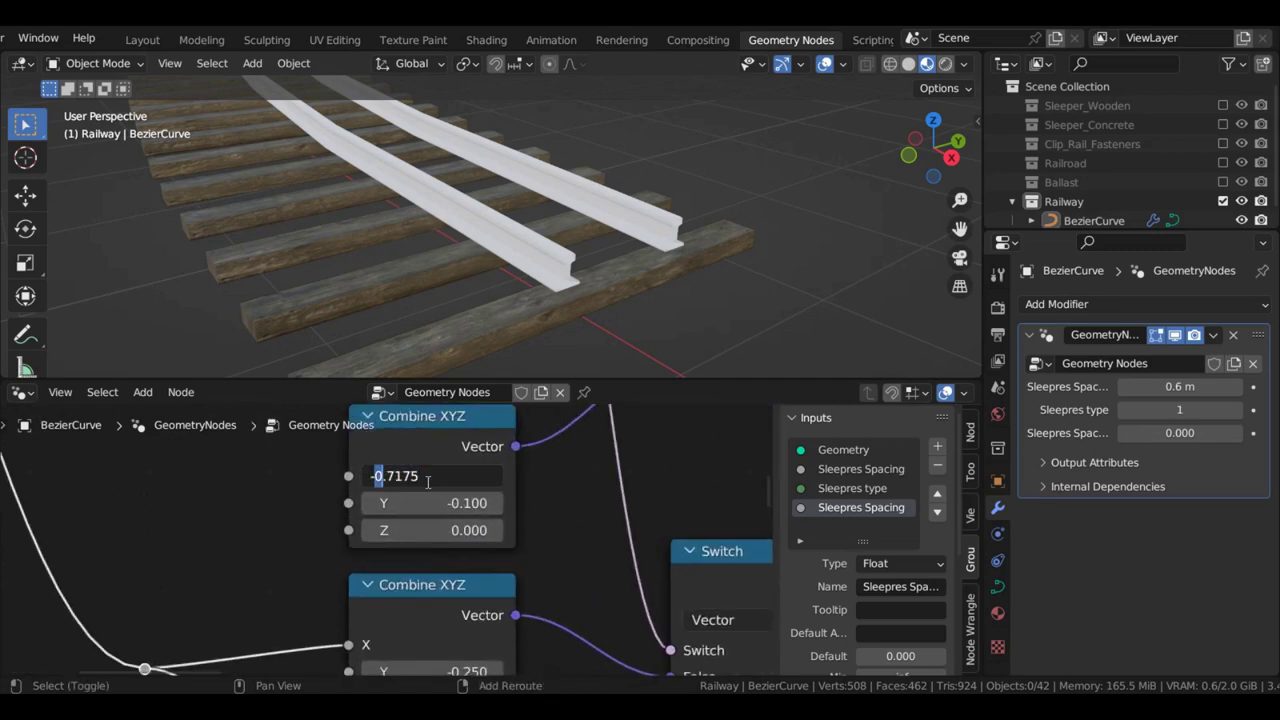
{"action": "key", "text": "ctrl+c"}
{"action": "key", "text": "Return"}
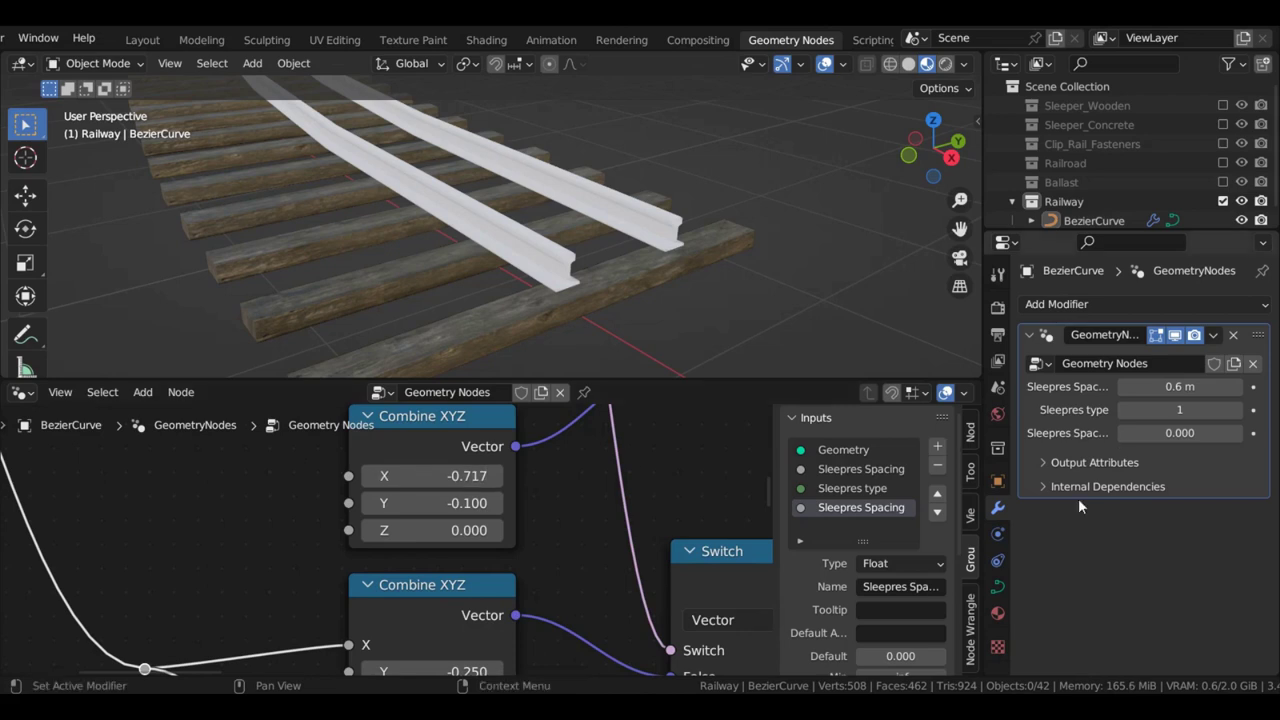
{"action": "left_click", "coordinate": [1171, 433]}
{"action": "key", "text": "ctrl+v"}
{"action": "key", "text": "Return"}
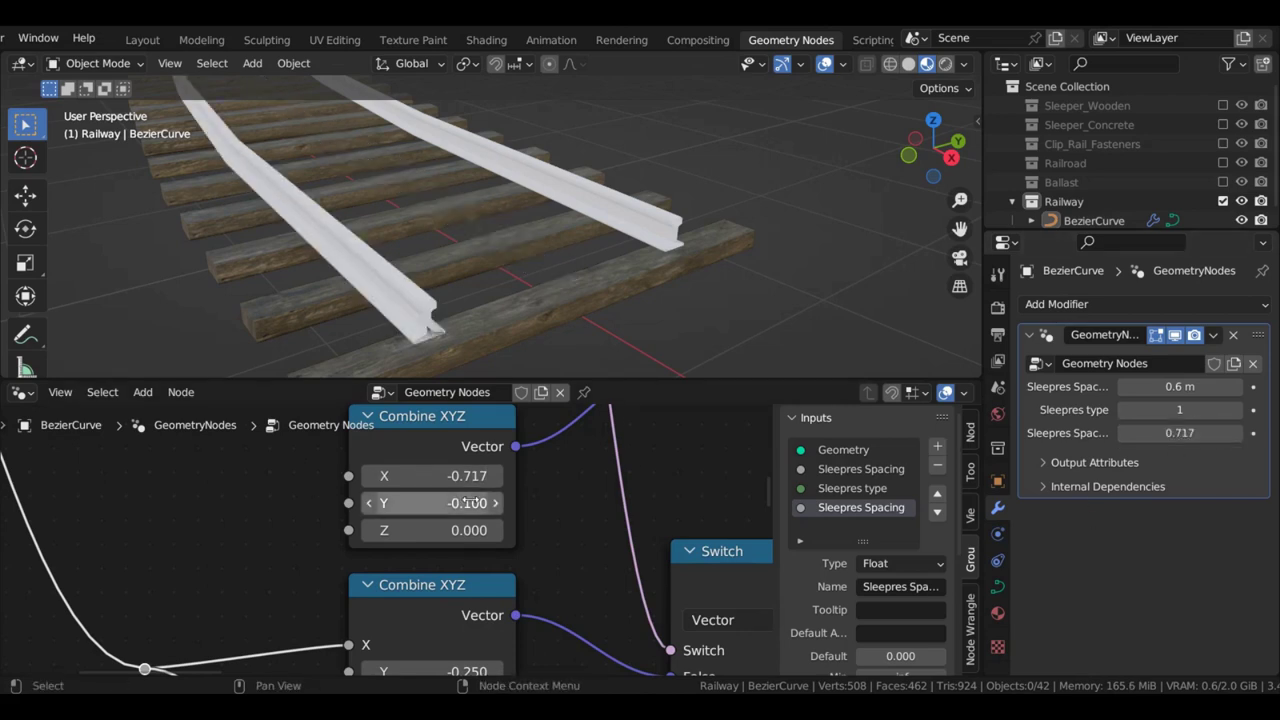
Branch a Multiply node off the Reroute and place it to the left of the upper Combine XYZ nodes
{"action": "scroll", "coordinate": [430, 505], "scroll_direction": "down", "scroll_amount": 3}
{"action": "middle_click_drag", "start_coordinate": [436, 509], "coordinate": [583, 579]}
{"action": "scroll", "coordinate": [550, 556], "scroll_direction": "down", "scroll_amount": 3}
{"action": "middle_click_drag", "start_coordinate": [510, 524], "coordinate": [453, 533]}
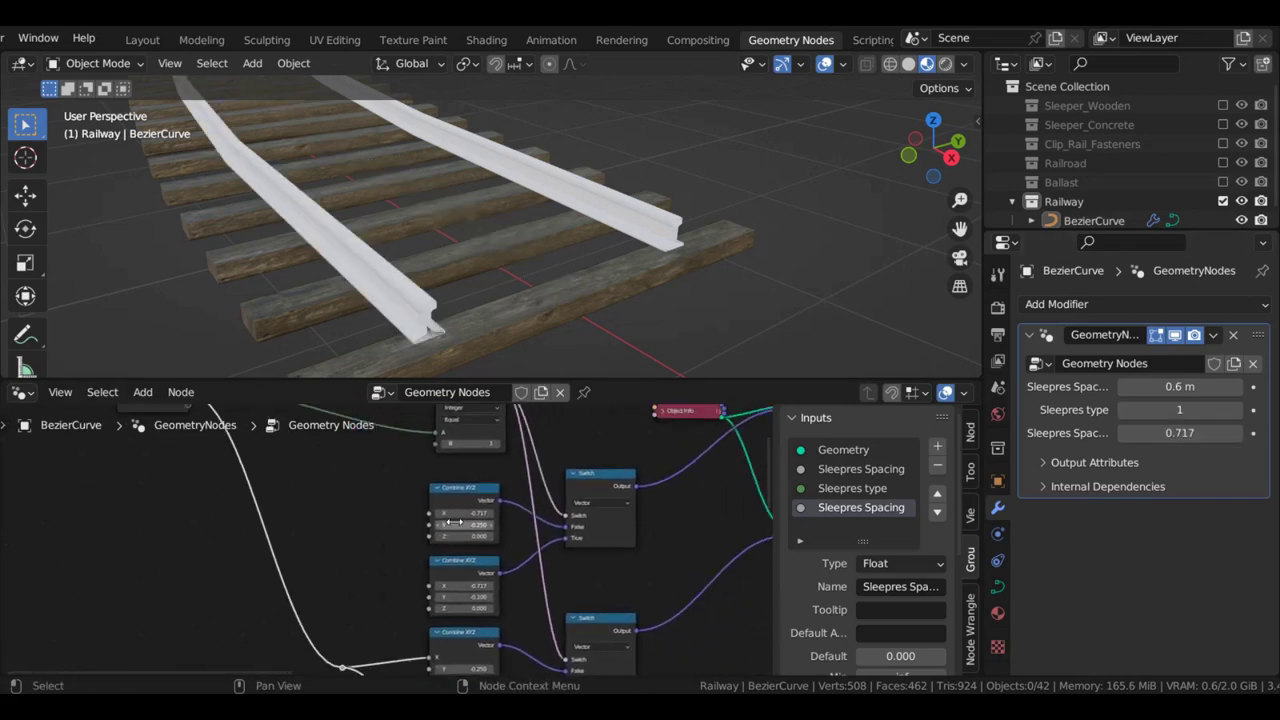
{"action": "scroll", "coordinate": [458, 526], "scroll_direction": "up", "scroll_amount": 6}
{"action": "scroll", "coordinate": [400, 495], "scroll_direction": "down", "scroll_amount": 2}
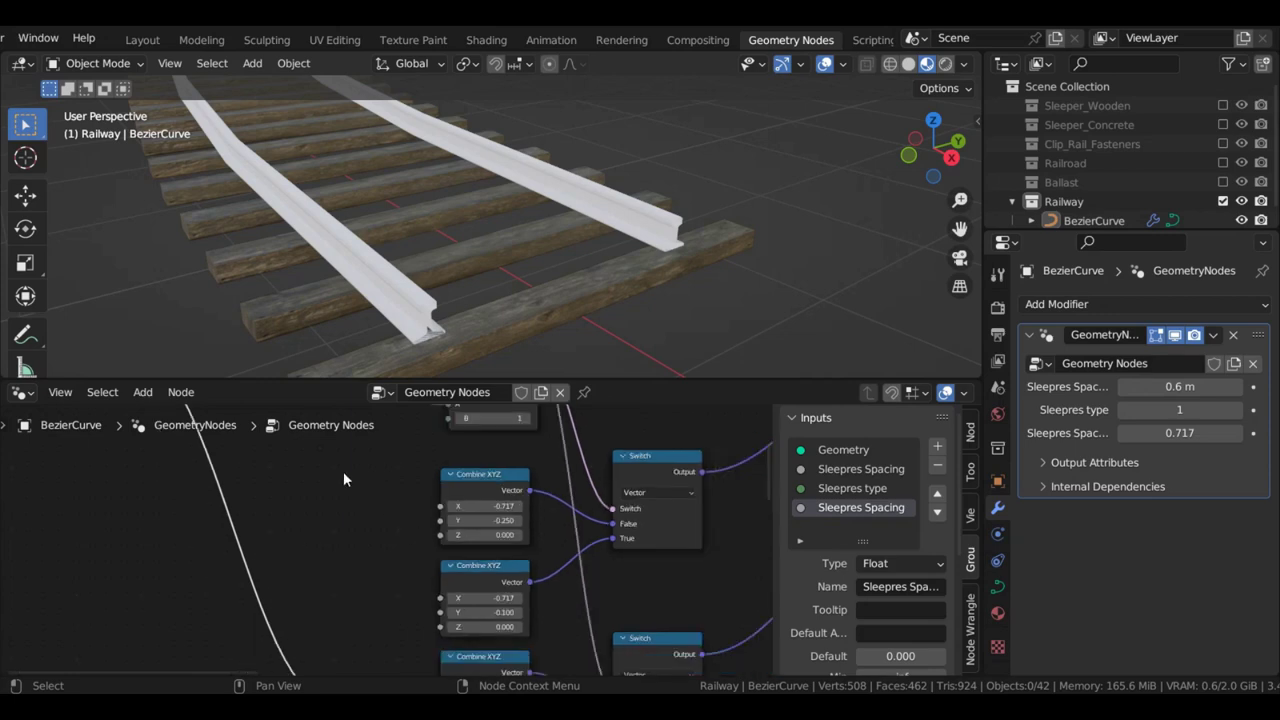
{"action": "middle_click_drag", "start_coordinate": [343, 471], "coordinate": [465, 535]}
{"action": "scroll", "coordinate": [397, 583], "scroll_direction": "down", "scroll_amount": 2}
{"action": "middle_click_drag", "start_coordinate": [457, 634], "coordinate": [459, 512]}
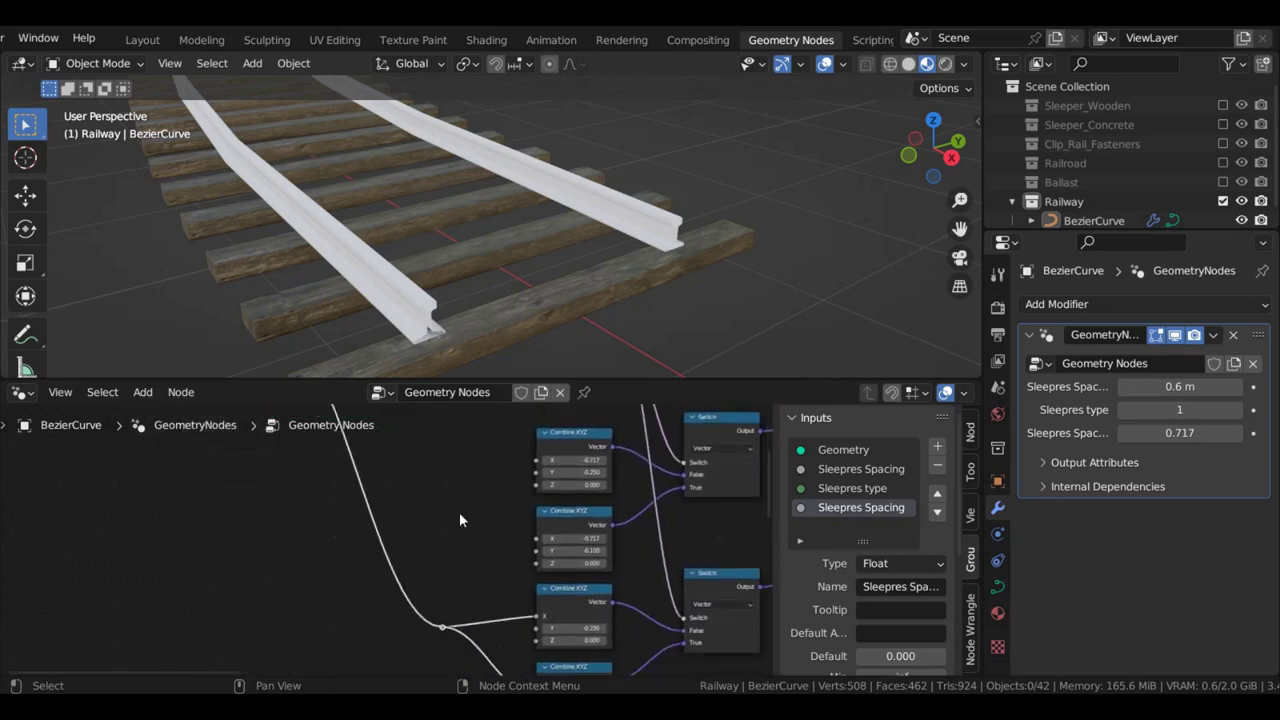
{"action": "scroll", "coordinate": [457, 516], "scroll_direction": "down", "scroll_amount": 2}
{"action": "scroll", "coordinate": [438, 556], "scroll_direction": "up", "scroll_amount": 2}
{"action": "scroll", "coordinate": [433, 570], "scroll_direction": "down", "scroll_amount": 1}
{"action": "left_click_drag", "start_coordinate": [437, 620], "coordinate": [436, 506]}
{"action": "scroll", "coordinate": [392, 585], "scroll_direction": "up", "scroll_amount": 2}
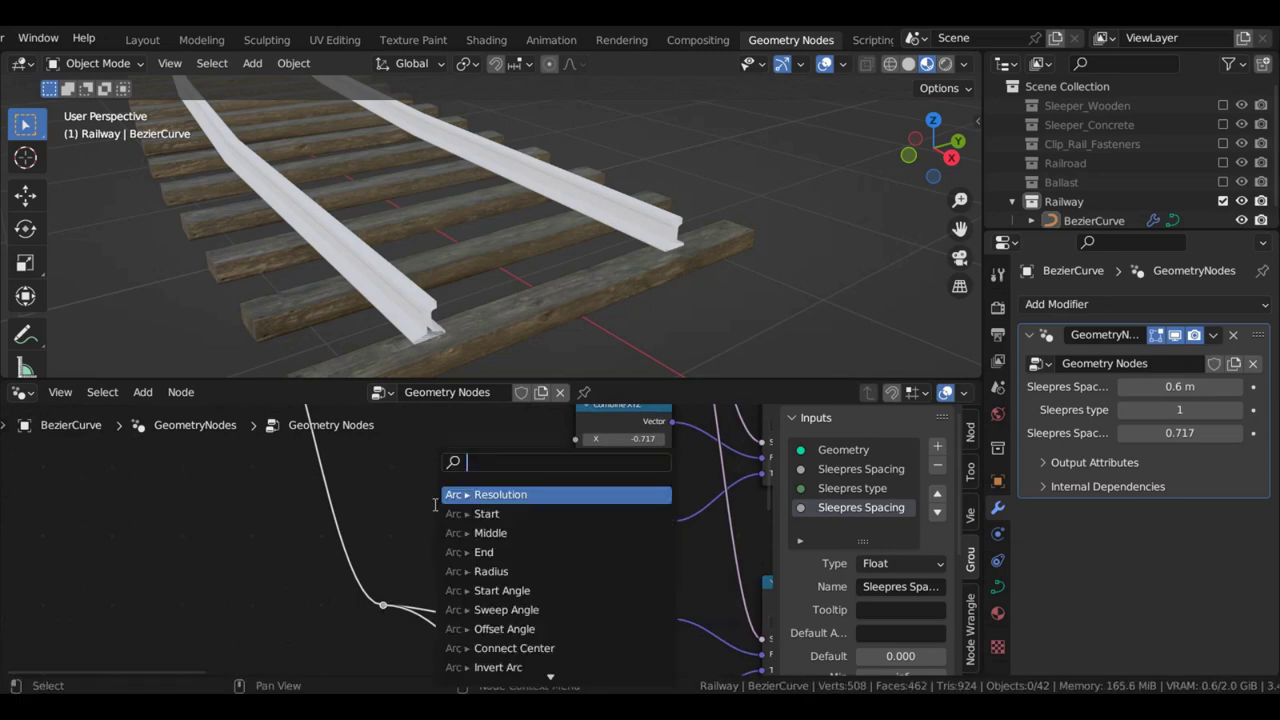
{"action": "type", "text": "mul"}
{"action": "left_click", "coordinate": [507, 495]}
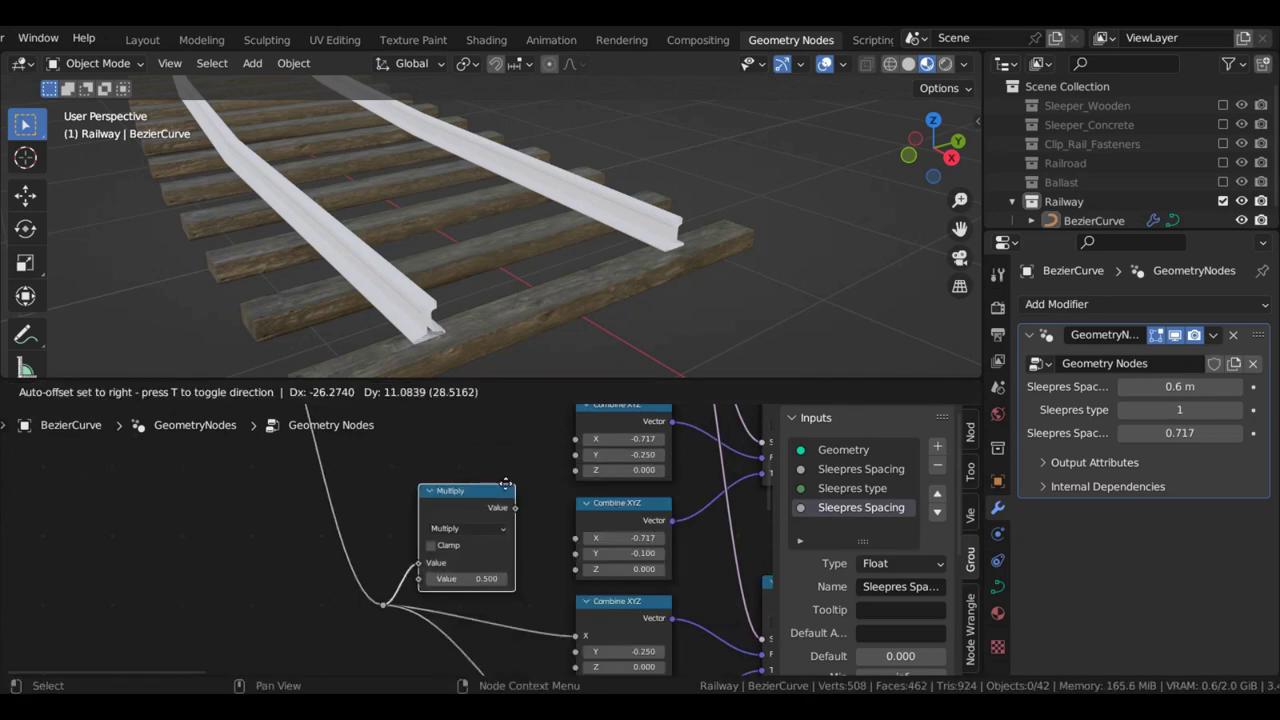
{"action": "left_click", "coordinate": [480, 468]}
Set the Multiply node's second value to -1
{"action": "scroll", "coordinate": [480, 470], "scroll_direction": "up", "scroll_amount": 3}
{"action": "left_click", "coordinate": [476, 544]}
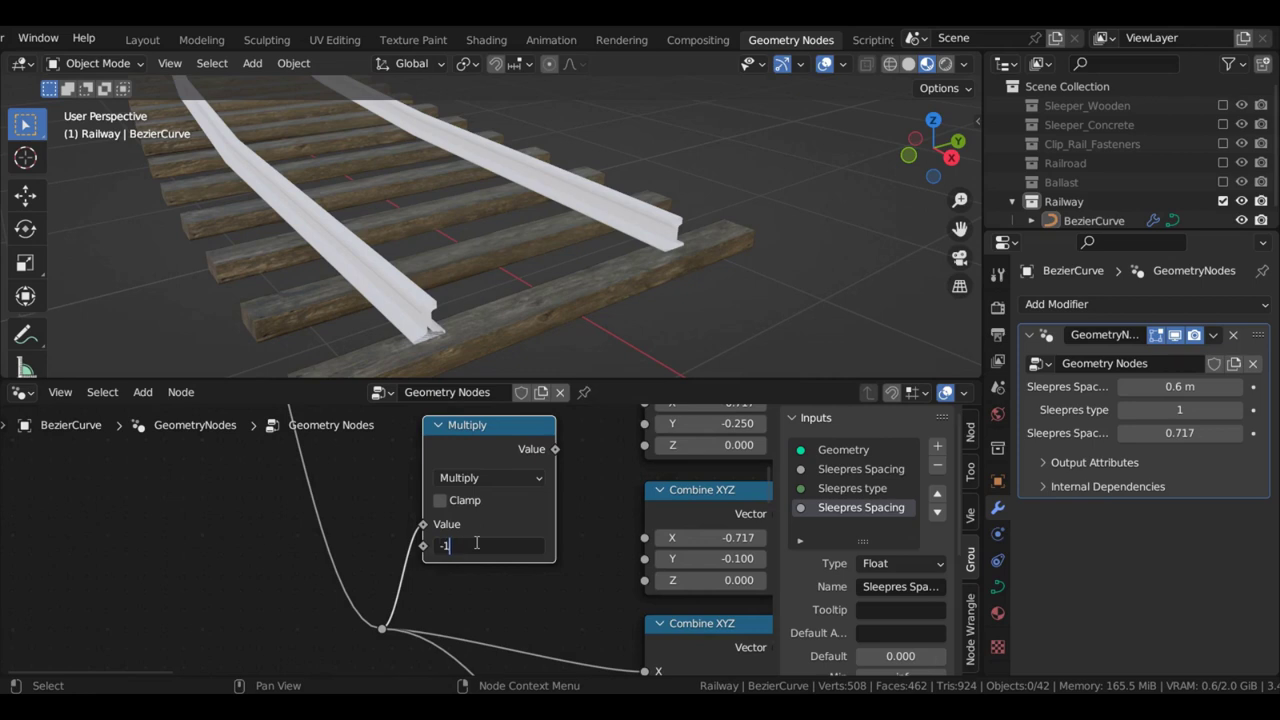
{"action": "type", "text": "-1"}
{"action": "key", "text": "Return"}
Connect the Multiply output to the X inputs of both upper Combine XYZ nodes and test the modifier's rail spacing value
{"action": "left_click_drag", "start_coordinate": [555, 449], "coordinate": [644, 537]}
{"action": "middle_click_drag", "start_coordinate": [627, 497], "coordinate": [575, 603]}
{"action": "left_click_drag", "start_coordinate": [503, 556], "coordinate": [593, 509]}
{"action": "mouse_move", "coordinate": [1180, 433]}
{"action": "left_mouse_down"}
{"action": "mouse_move", "coordinate": [1215, 433]}
{"action": "mouse_move", "coordinate": [1178, 433]}
{"action": "left_mouse_up"}
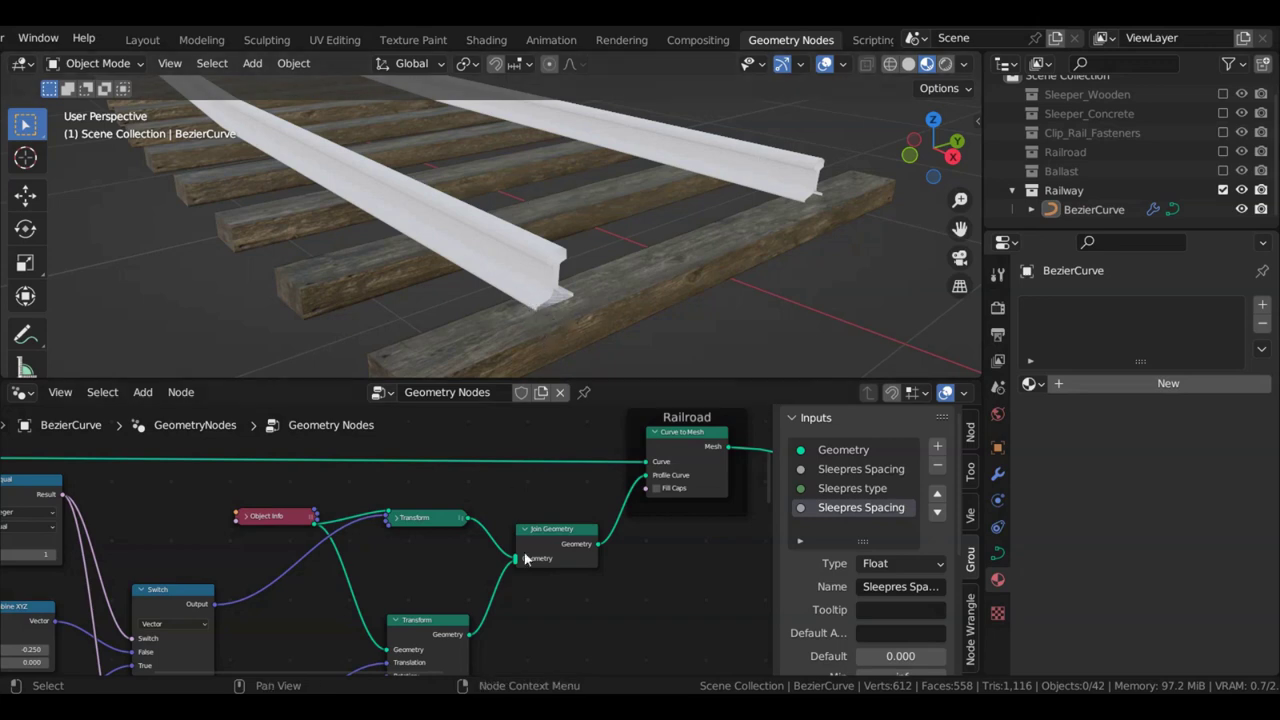
Add a Store Named Attribute node on the curve link feeding the Railroad frame's Curve to Mesh node
{"action": "scroll", "coordinate": [559, 513], "scroll_direction": "down", "scroll_amount": 1}
{"action": "scroll", "coordinate": [548, 503], "scroll_direction": "up", "scroll_amount": 3}
{"action": "middle_click_drag", "start_coordinate": [547, 503], "coordinate": [463, 531]}
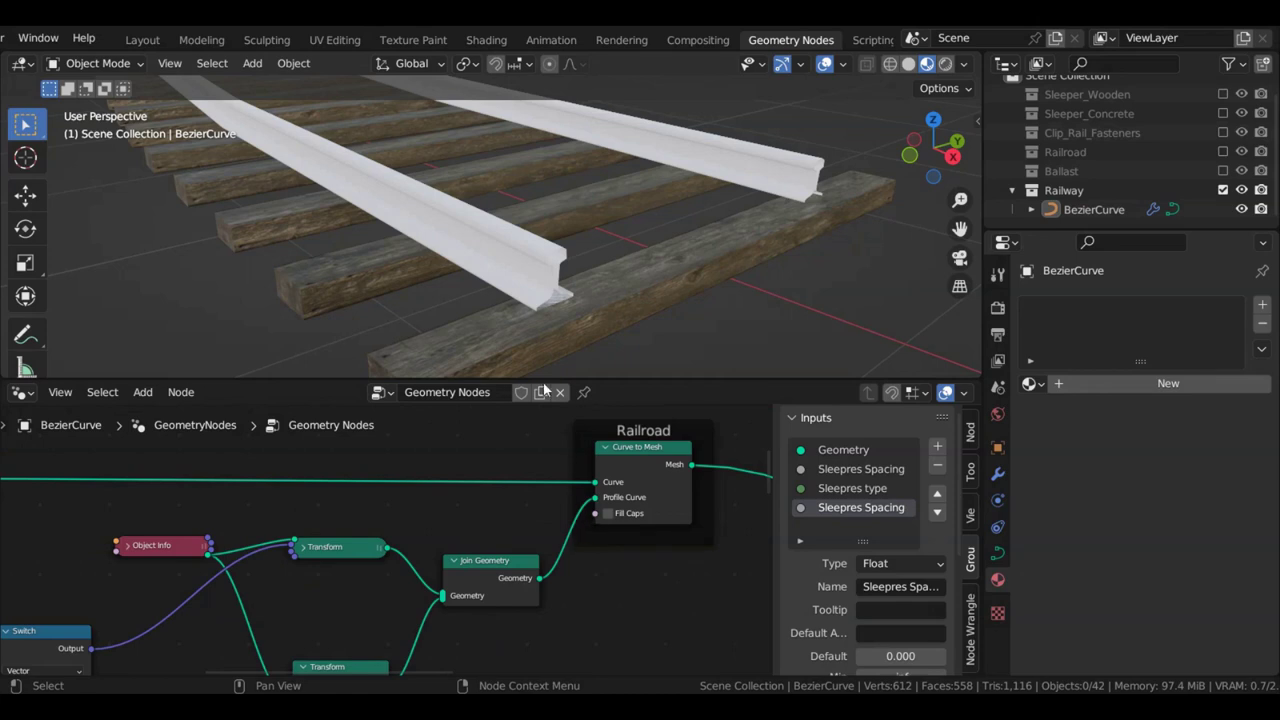
{"action": "scroll", "coordinate": [479, 506], "scroll_direction": "up", "scroll_amount": 1}
{"action": "key", "text": "shift+a"}
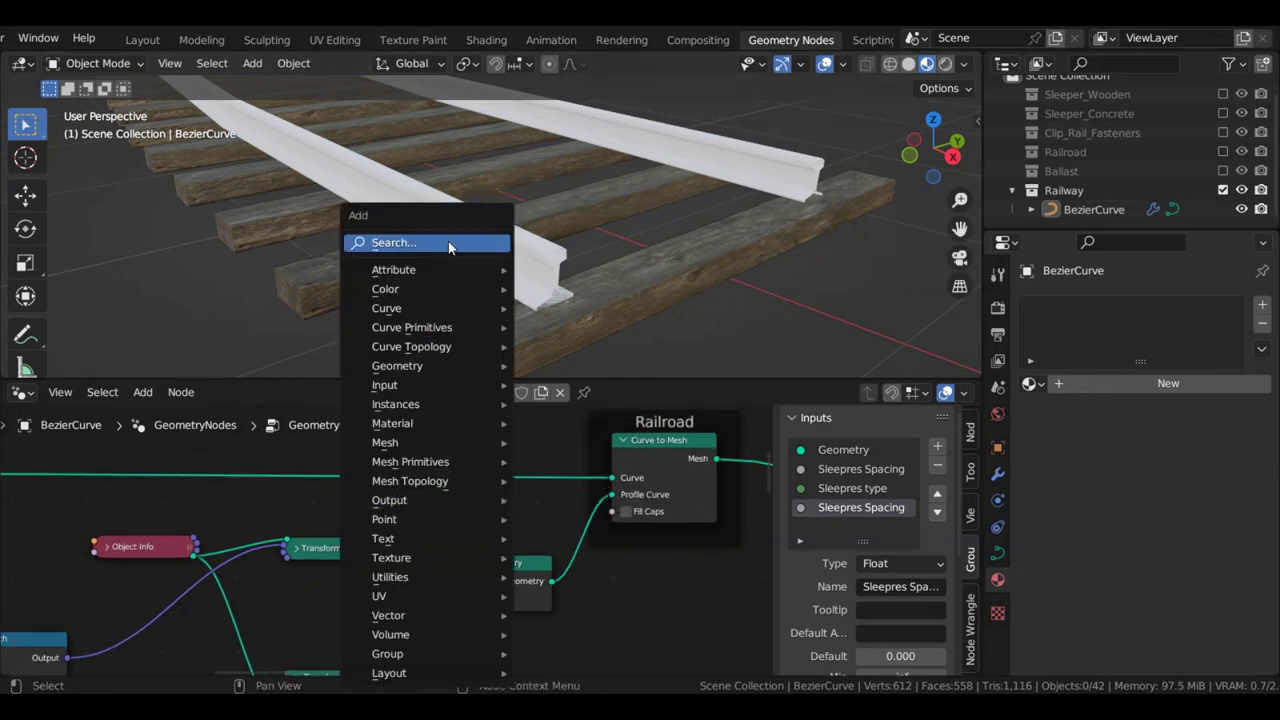
{"action": "left_click", "coordinate": [448, 241]}
{"action": "type", "text": "store"}
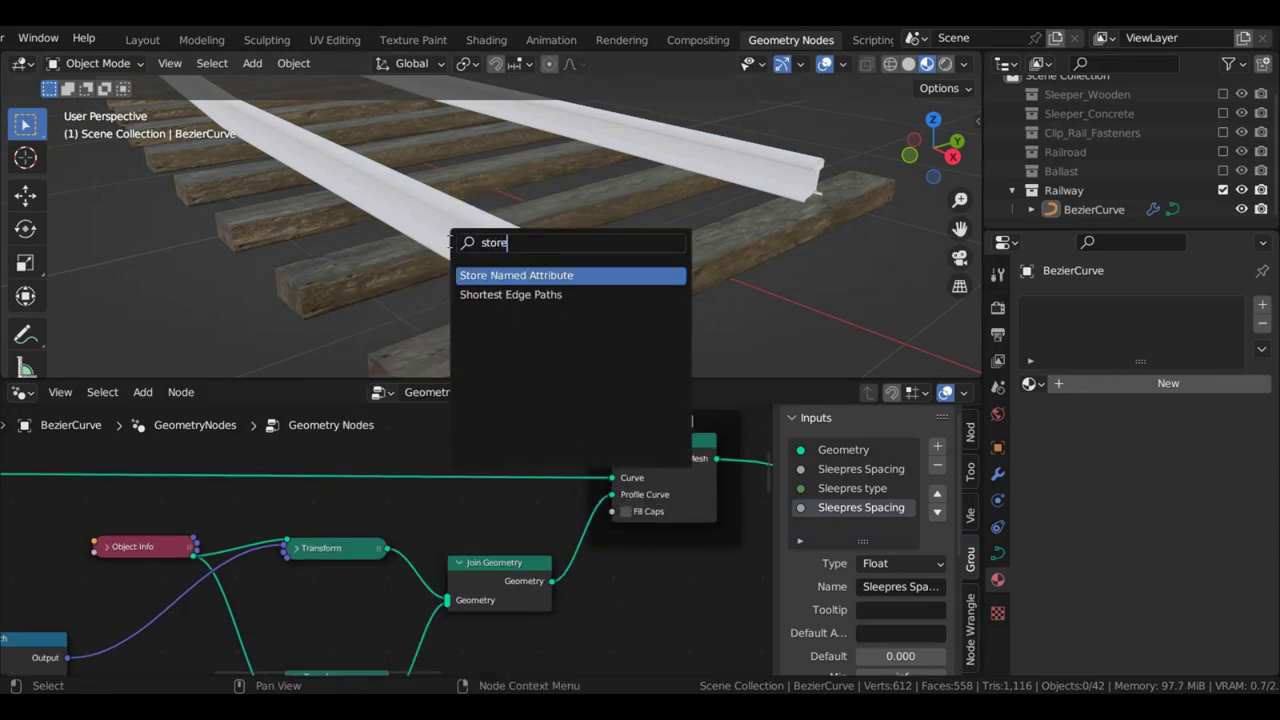
{"action": "left_click", "coordinate": [531, 269]}
{"action": "left_click", "coordinate": [523, 436]}
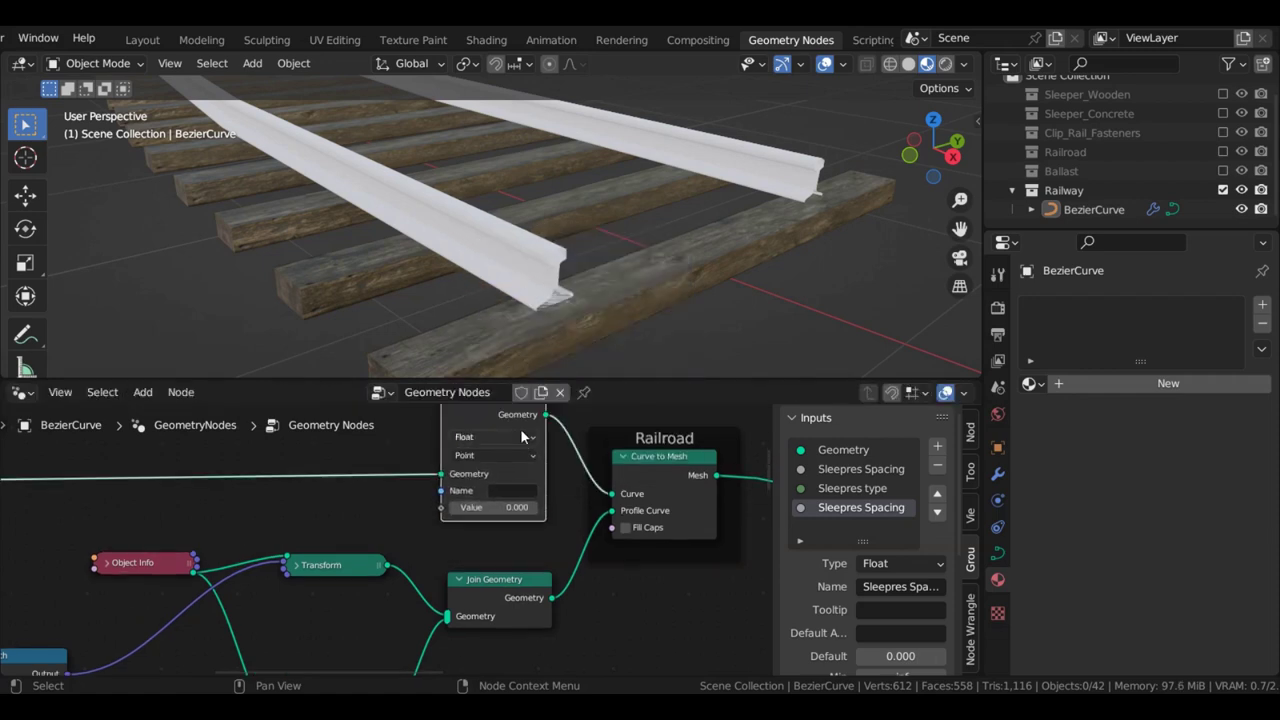
Name the attribute stored on the curve X
{"action": "scroll", "coordinate": [514, 503], "scroll_direction": "up", "scroll_amount": 1}
{"action": "left_click", "coordinate": [520, 487]}
{"action": "type", "text": "X"}
{"action": "key", "text": "Return"}
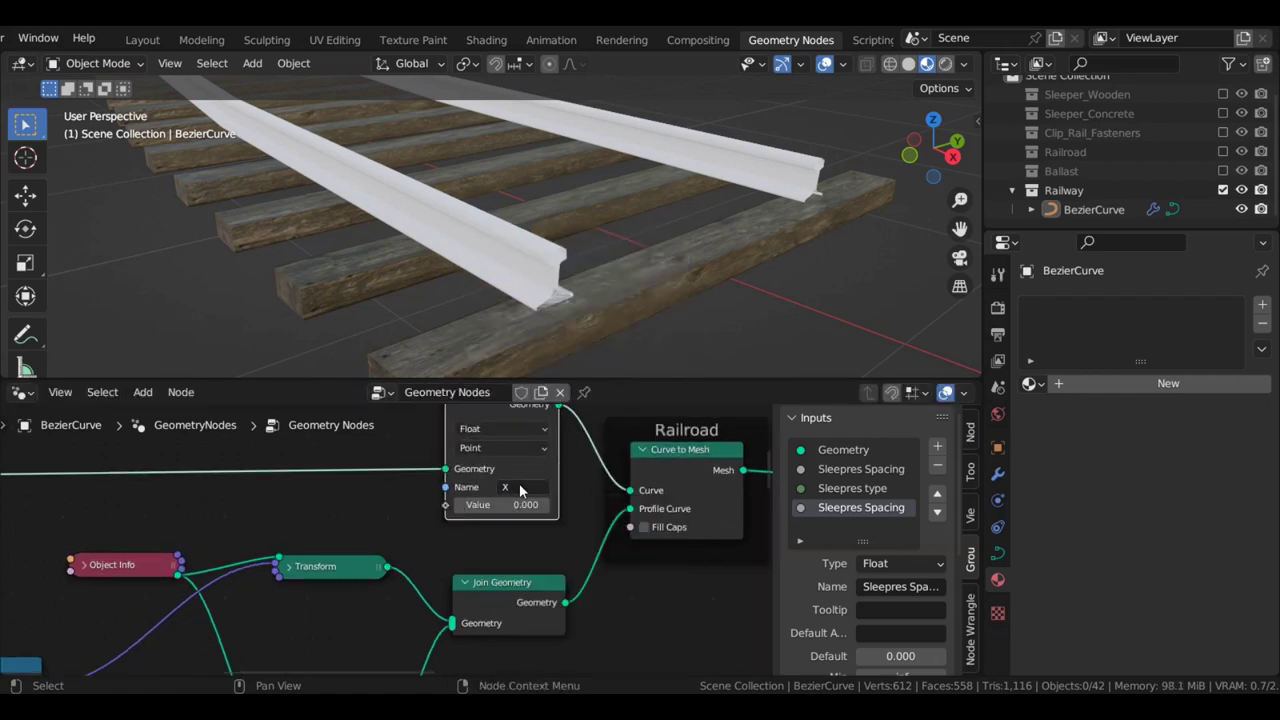
Add a Spline Parameter node near the X Store Named Attribute node
{"action": "middle_click_drag", "start_coordinate": [478, 484], "coordinate": [627, 478]}
{"action": "key", "text": "shift+a"}
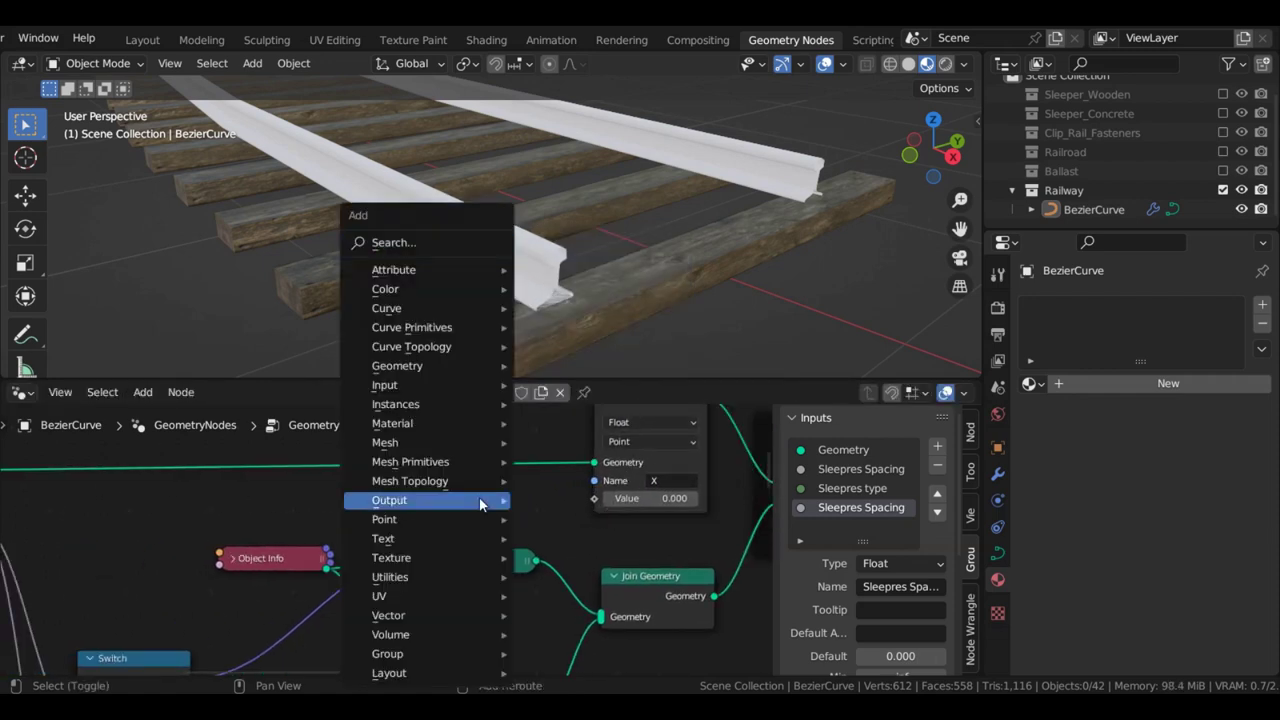
{"action": "left_click", "coordinate": [410, 245]}
{"action": "type", "text": "spline"}
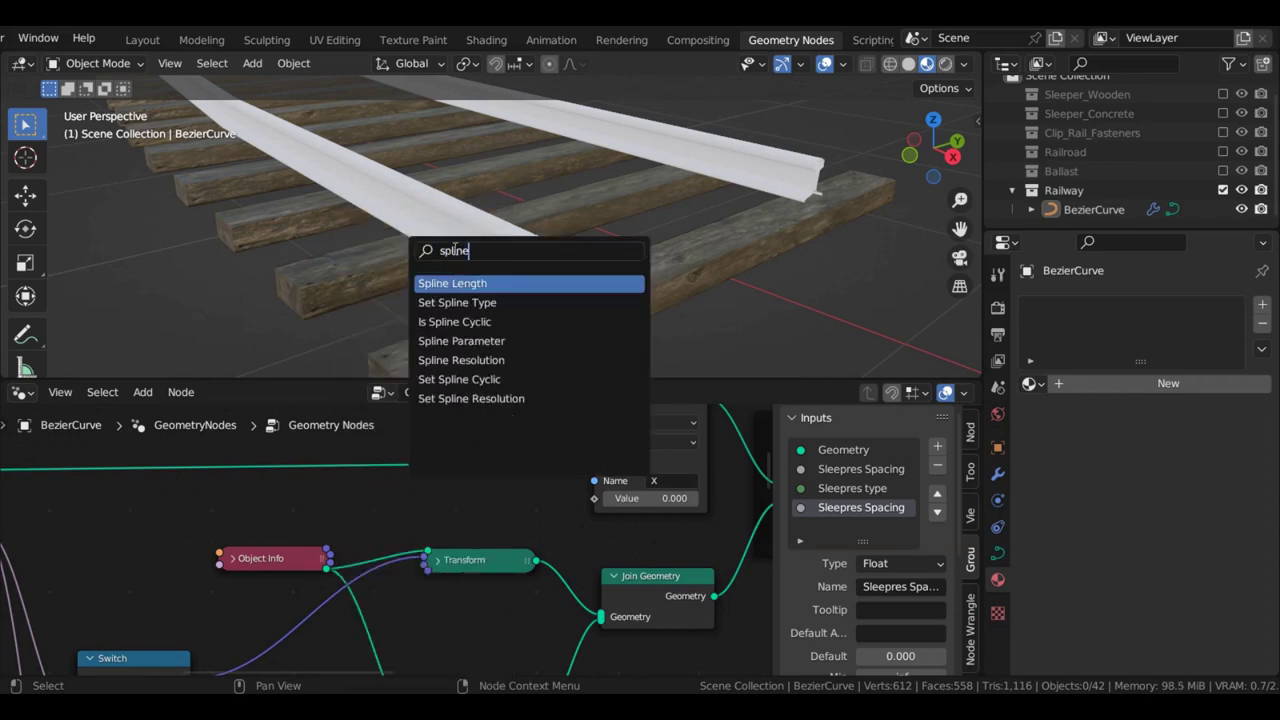
{"action": "left_click", "coordinate": [461, 340]}
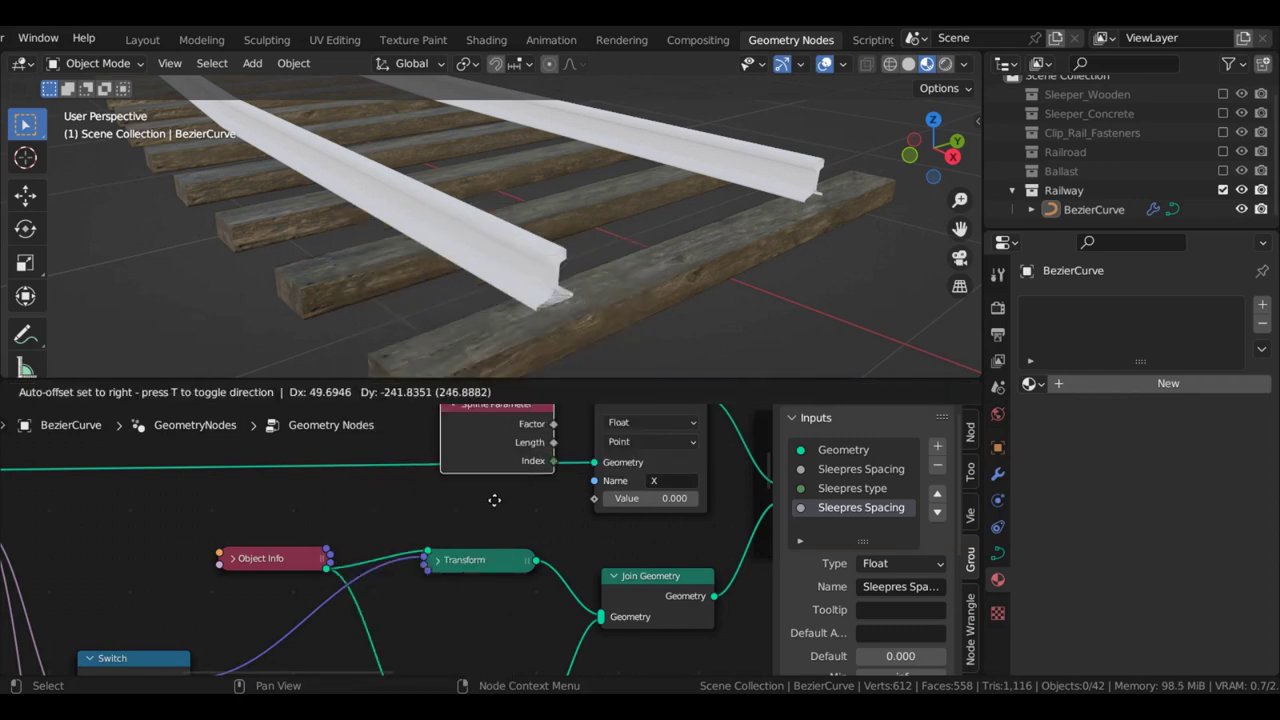
{"action": "left_click", "coordinate": [478, 568]}
Connect the Spline Parameter's Length to the X attribute's Value, then collapse the Spline Parameter and move it below the curve link
{"action": "scroll", "coordinate": [478, 568], "scroll_direction": "up", "scroll_amount": 2}
{"action": "middle_click_drag", "start_coordinate": [600, 500], "coordinate": [514, 523]}
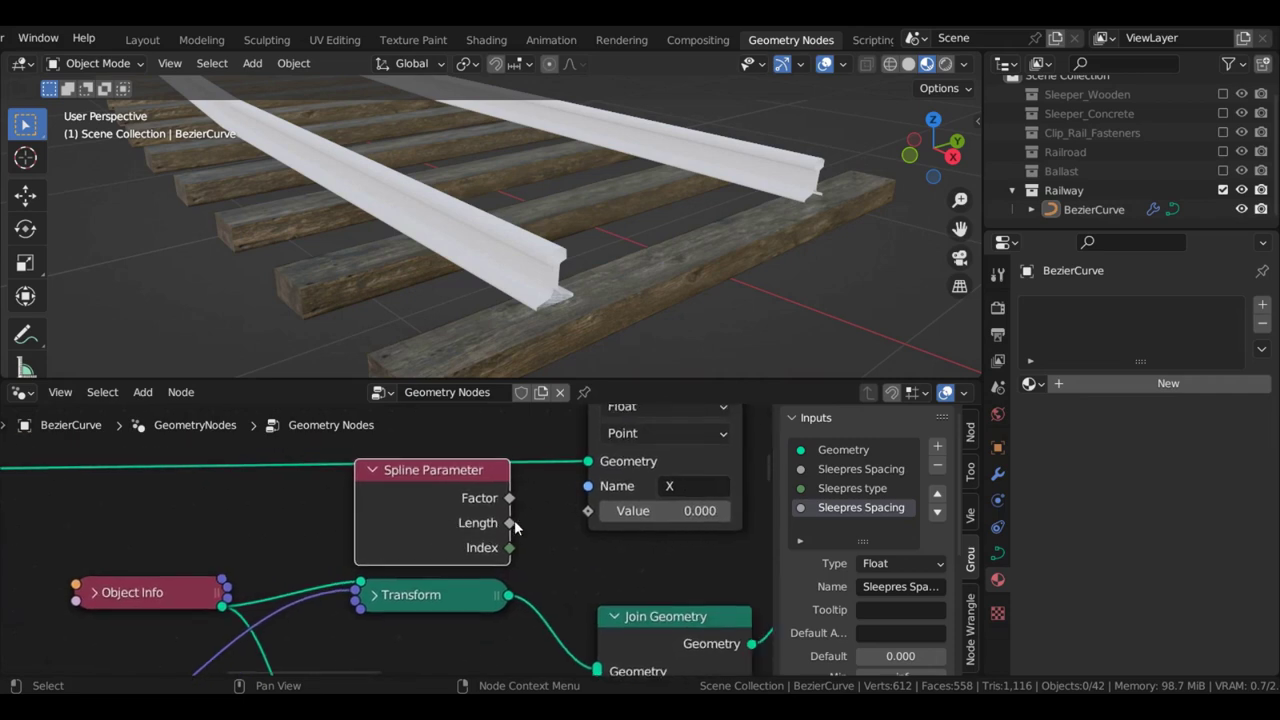
{"action": "left_click_drag", "start_coordinate": [510, 522], "coordinate": [582, 511]}
{"action": "left_click", "coordinate": [375, 470]}
{"action": "scroll", "coordinate": [470, 512], "scroll_direction": "down", "scroll_amount": 1}
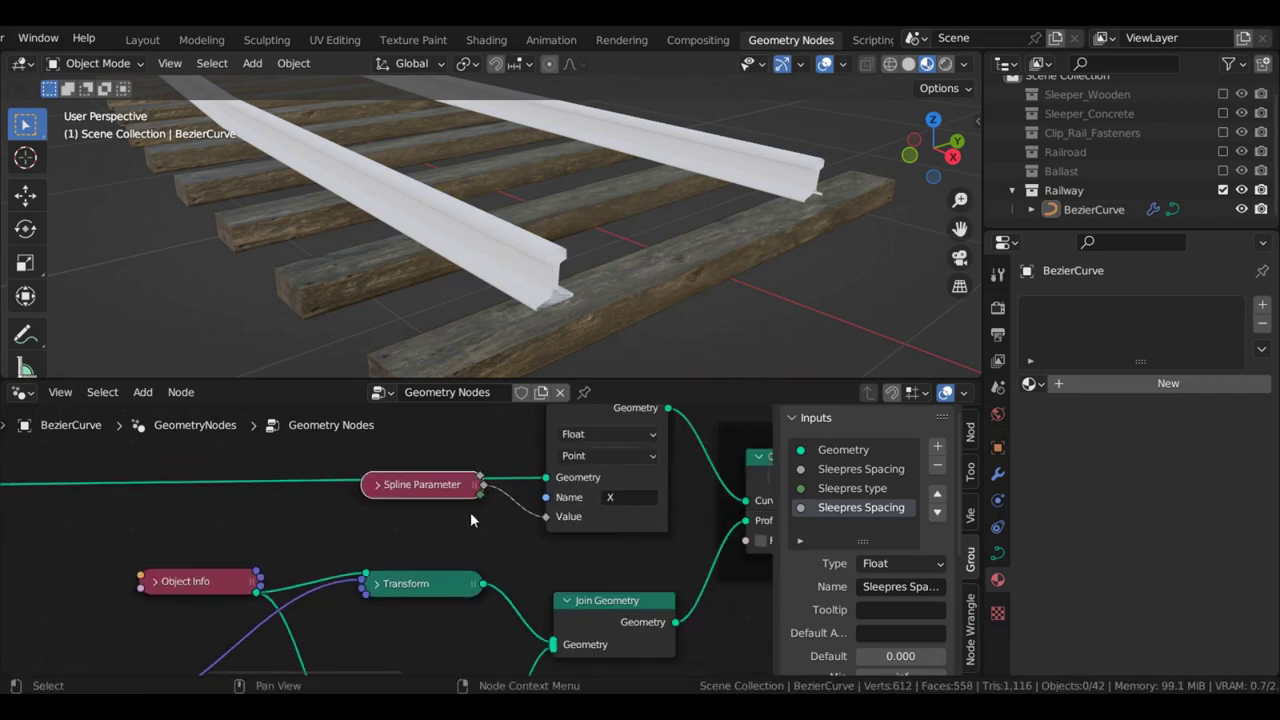
{"action": "left_click_drag", "start_coordinate": [439, 484], "coordinate": [429, 517]}
Duplicate the Store Named Attribute node onto the link between Join Geometry and Curve to Mesh and name its attribute Y
{"action": "scroll", "coordinate": [578, 511], "scroll_direction": "down", "scroll_amount": 2}
{"action": "middle_click_drag", "start_coordinate": [578, 516], "coordinate": [453, 495]}
{"action": "left_click", "coordinate": [445, 495]}
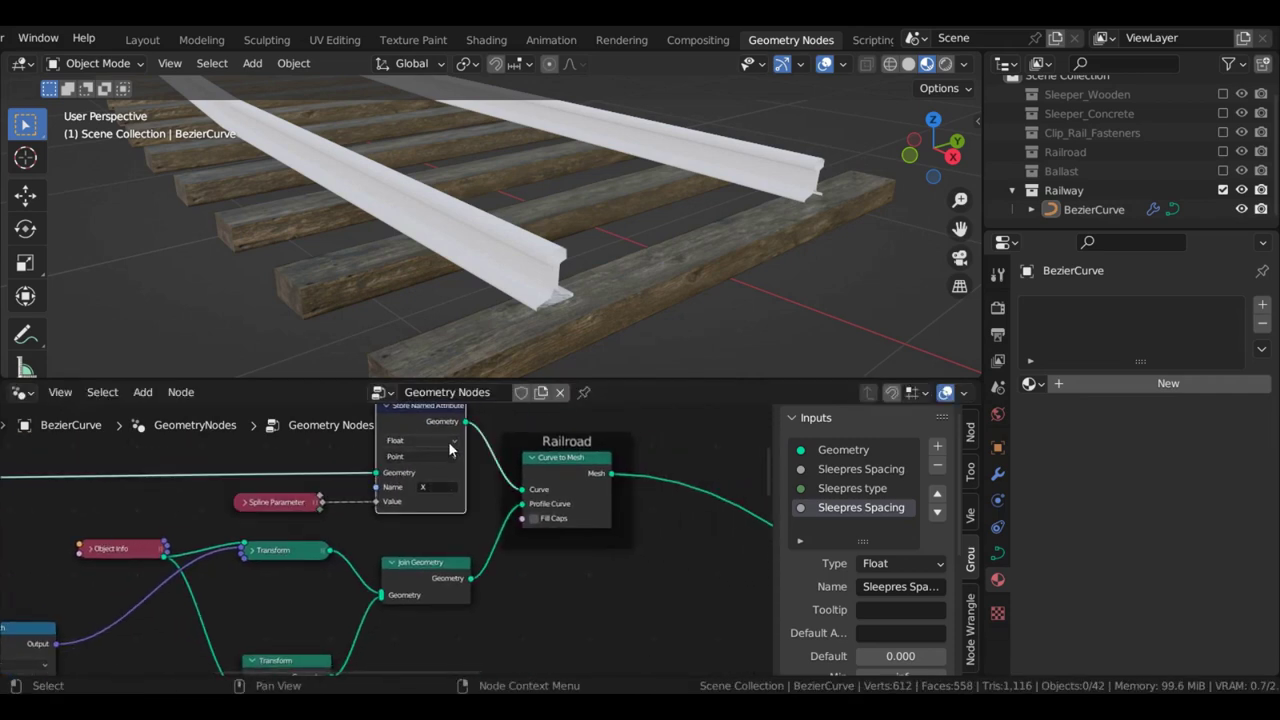
{"action": "key", "text": "shift+d"}
{"action": "left_click", "coordinate": [562, 577]}
{"action": "scroll", "coordinate": [590, 600], "scroll_direction": "up", "scroll_amount": 2}
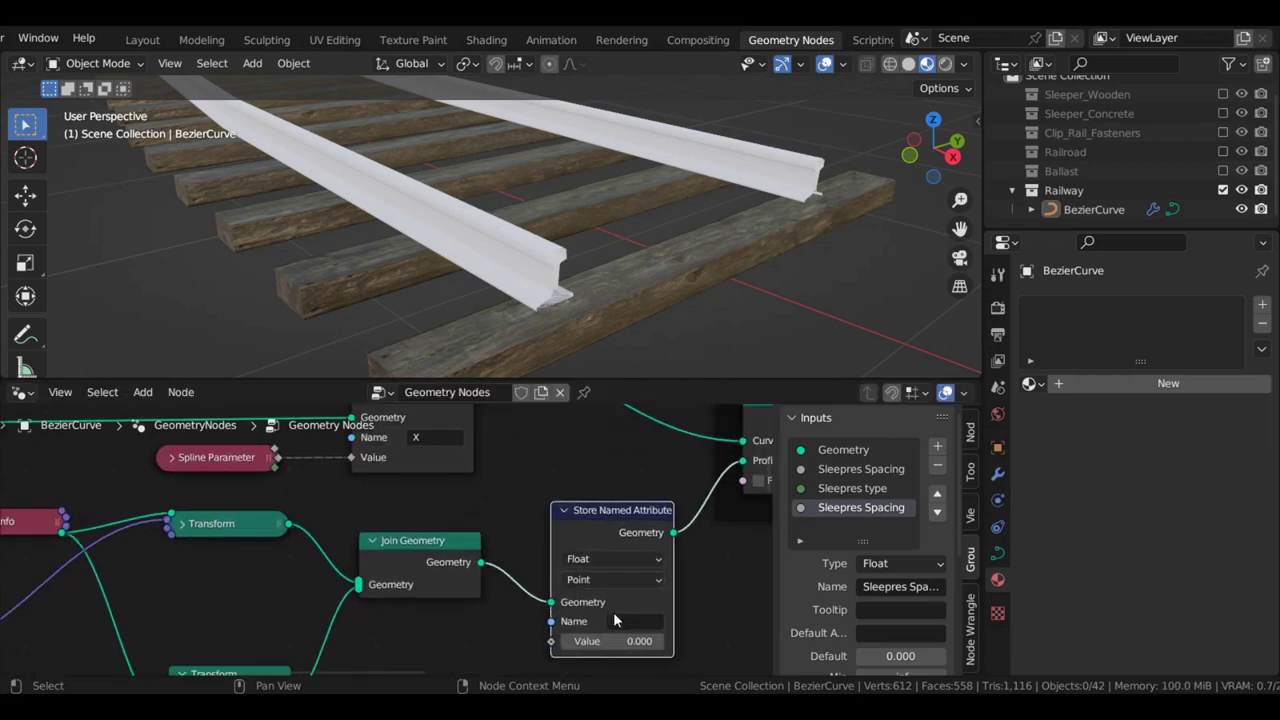
{"action": "left_click", "coordinate": [620, 622]}
{"action": "type", "text": "Y"}
{"action": "key", "text": "Return"}
Duplicate the Spline Parameter node and place the copy beside the Y Store Named Attribute node
{"action": "left_click", "coordinate": [190, 458]}
{"action": "key", "text": "shift+d"}
{"action": "scroll", "coordinate": [310, 455], "scroll_direction": "down", "scroll_amount": 2}
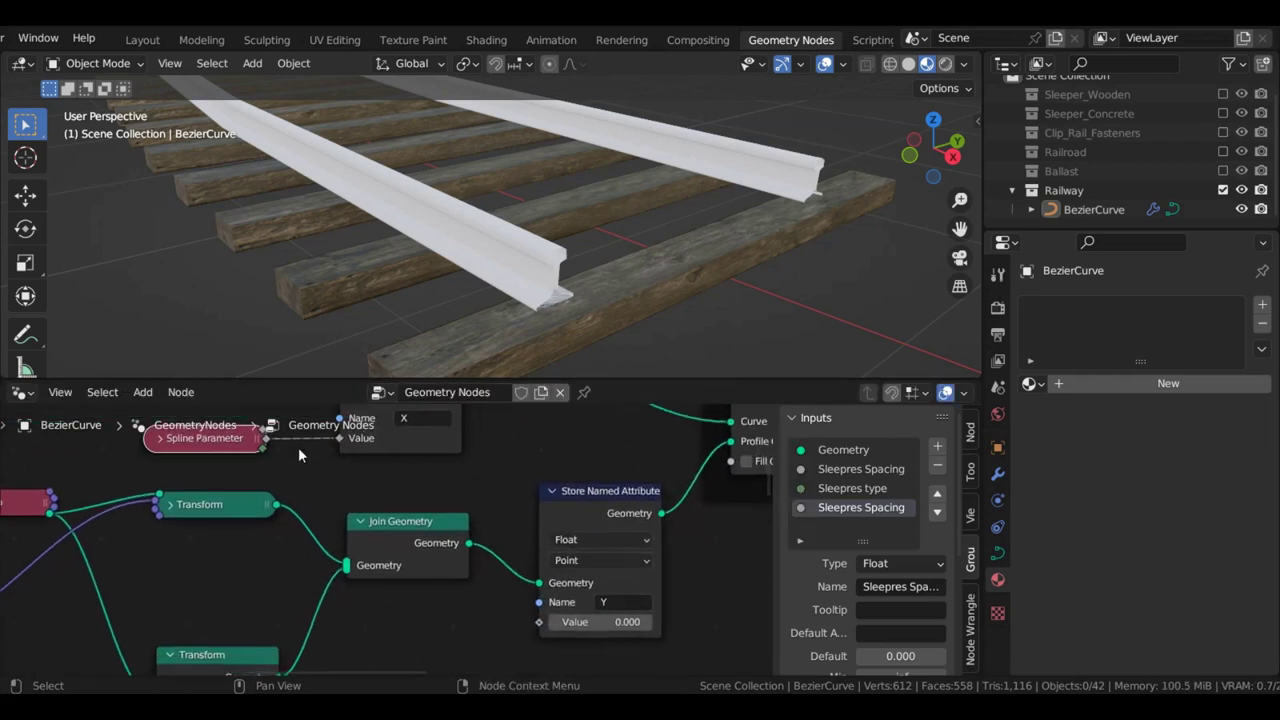
{"action": "left_click", "coordinate": [483, 623]}
{"action": "scroll", "coordinate": [483, 628], "scroll_direction": "up", "scroll_amount": 4}
{"action": "middle_click_drag", "start_coordinate": [483, 628], "coordinate": [449, 519]}
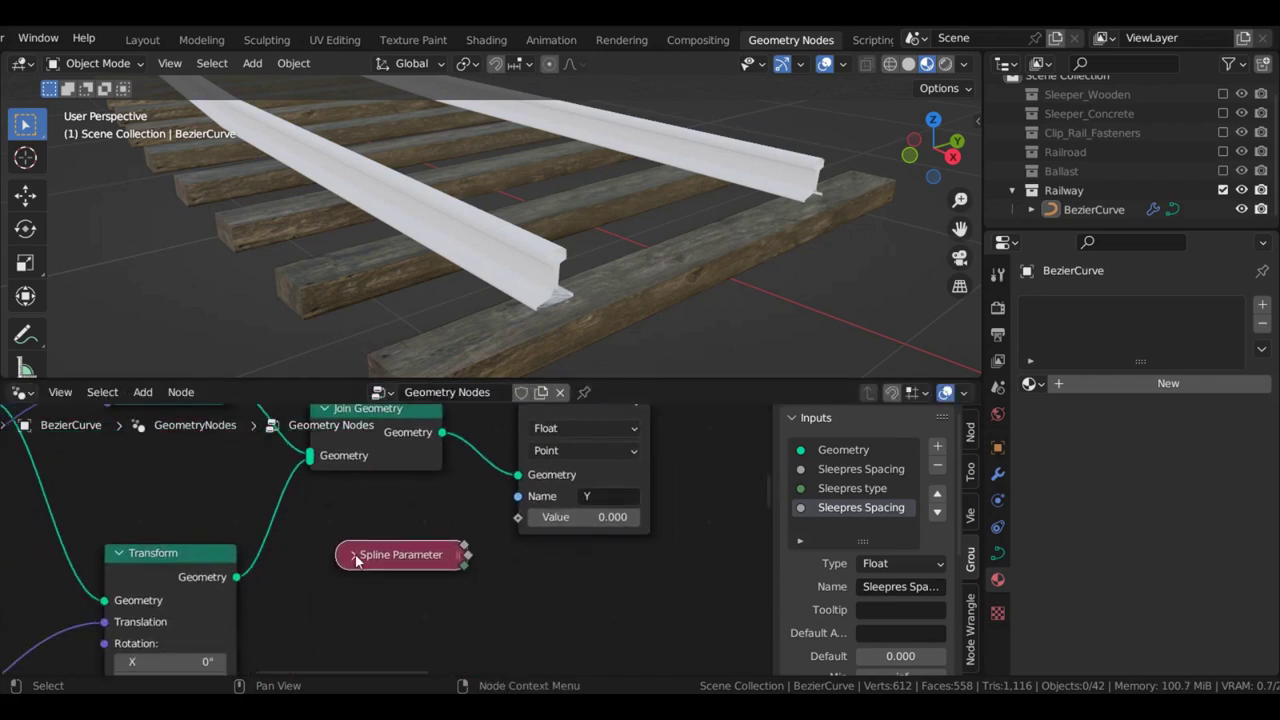
Connect the duplicated Spline Parameter's Factor to the Y attribute's Value and collapse the node
{"action": "left_click", "coordinate": [354, 558]}
{"action": "mouse_move", "coordinate": [430, 557]}
{"action": "left_mouse_down"}
{"action": "mouse_move", "coordinate": [388, 534]}
{"action": "mouse_move", "coordinate": [449, 547]}
{"action": "left_mouse_up"}
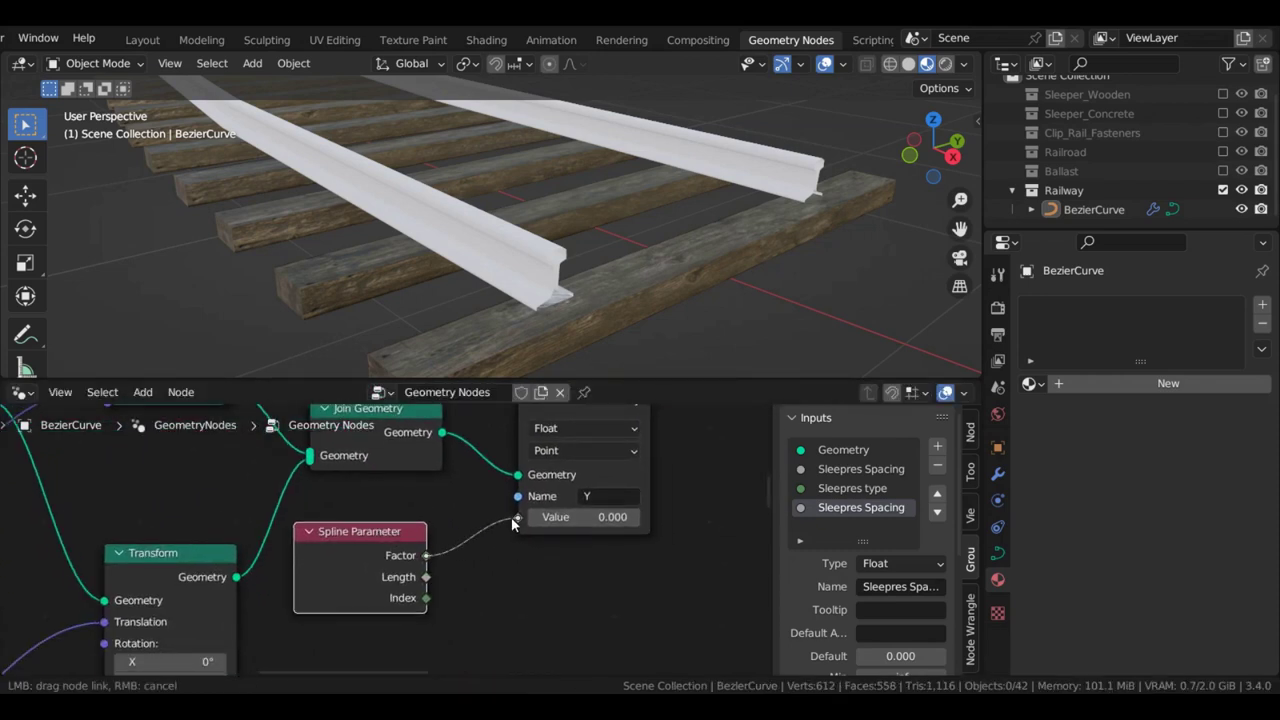
{"action": "left_click_drag", "start_coordinate": [512, 522], "coordinate": [514, 520]}
{"action": "left_click", "coordinate": [307, 532]}
Add a Set Material node on the output link of the Railroad frame's Curve to Mesh node
{"action": "scroll", "coordinate": [520, 514], "scroll_direction": "down", "scroll_amount": 4}
{"action": "middle_click_drag", "start_coordinate": [736, 474], "coordinate": [446, 528]}
{"action": "left_click", "coordinate": [445, 527]}
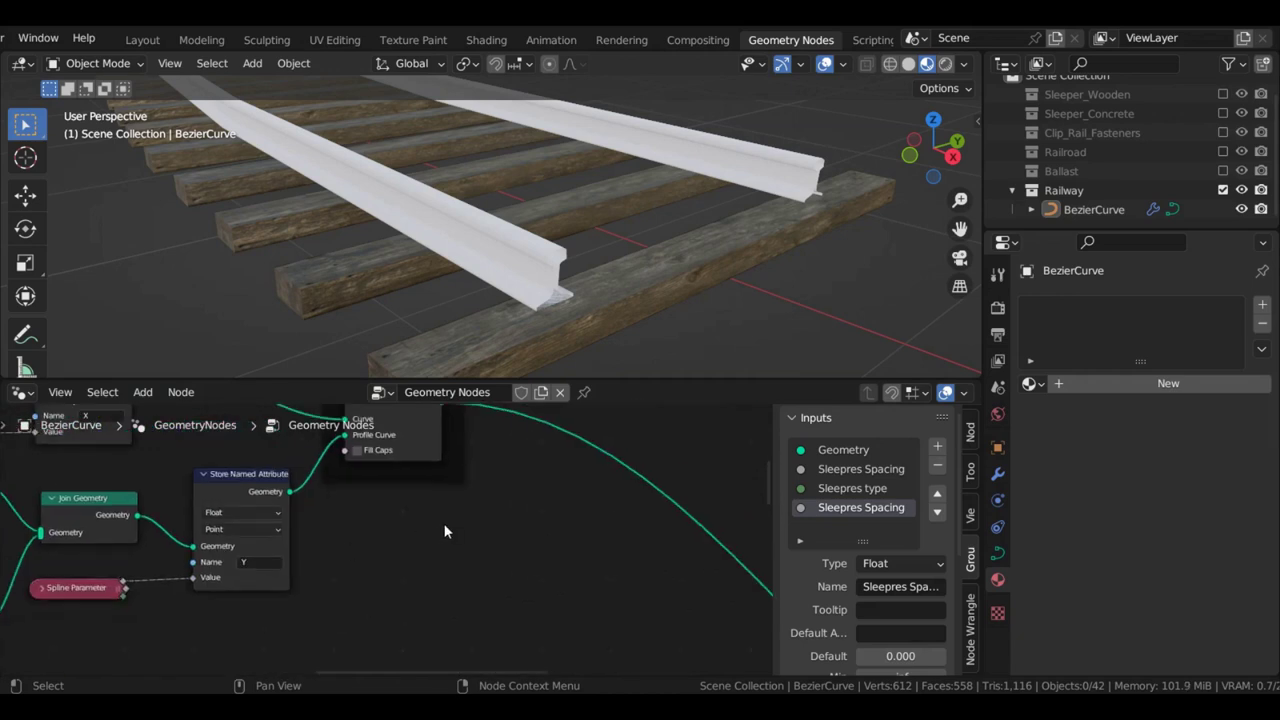
{"action": "scroll", "coordinate": [517, 503], "scroll_direction": "down", "scroll_amount": 1}
{"action": "middle_click_drag", "start_coordinate": [517, 503], "coordinate": [485, 530]}
{"action": "key", "text": "shift+a"}
{"action": "type", "text": "s"}
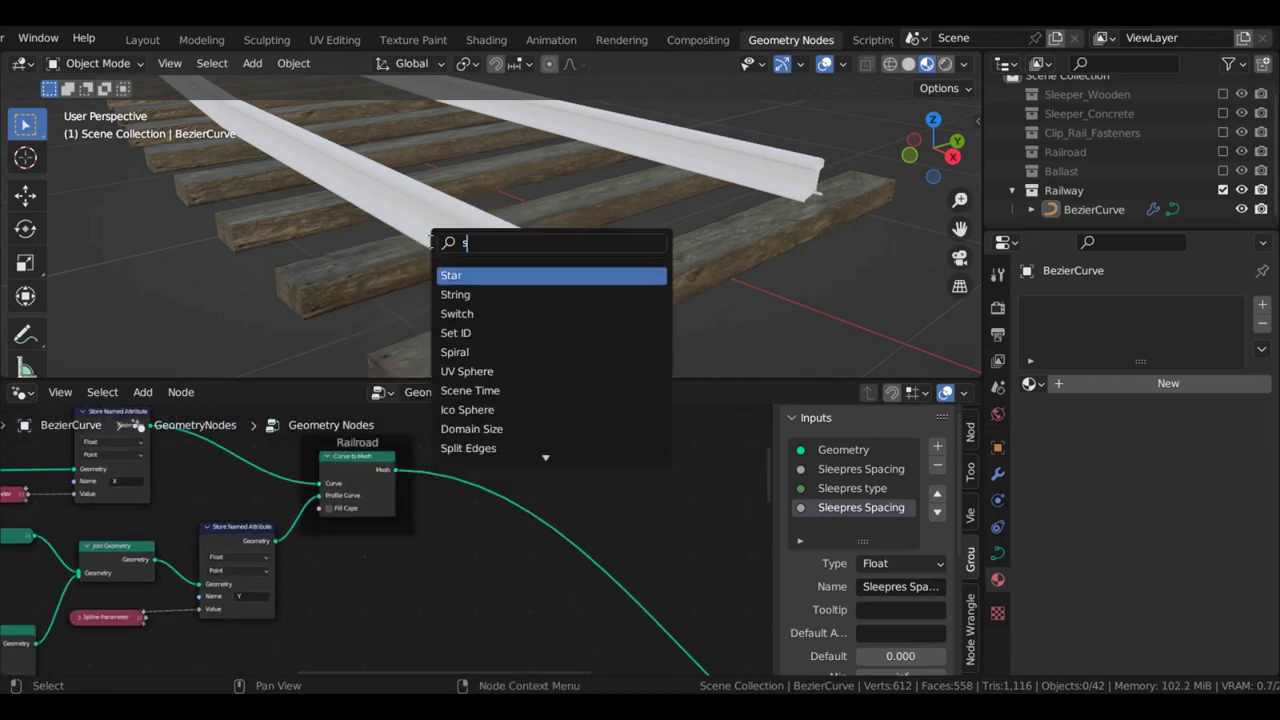
{"action": "type", "text": "et ma"}
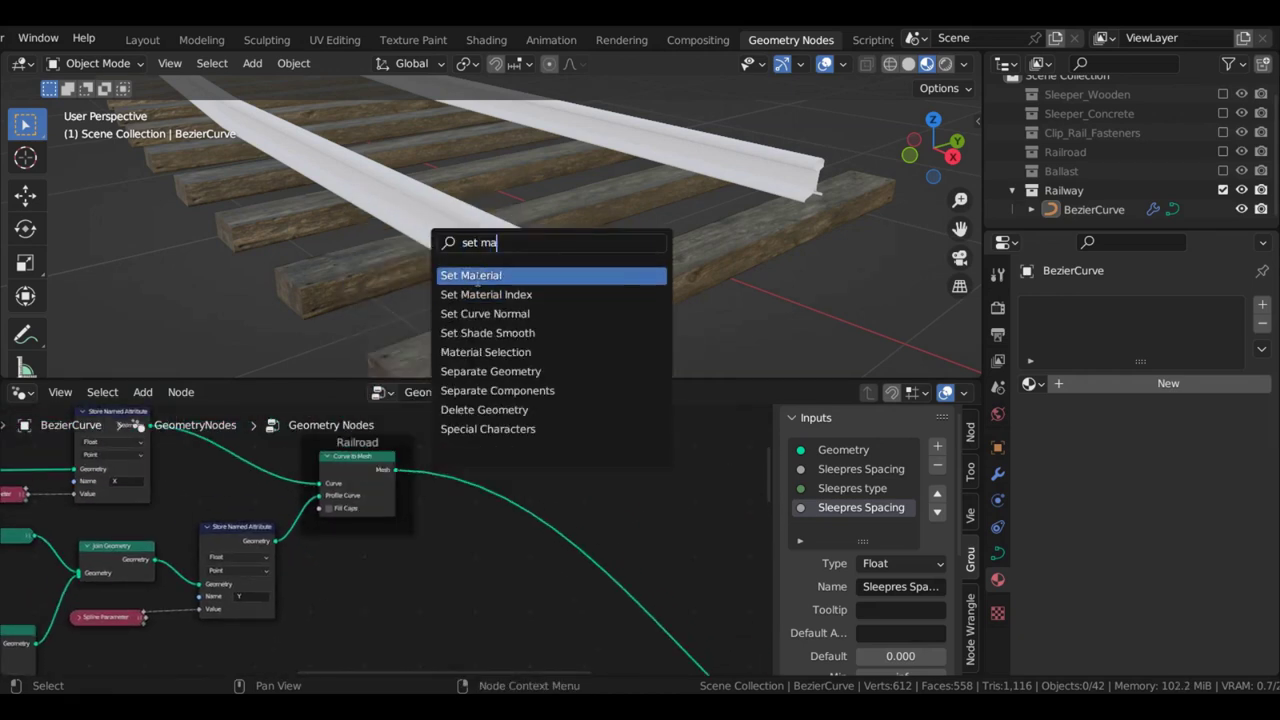
{"action": "left_click", "coordinate": [477, 275]}
{"action": "left_click", "coordinate": [605, 499]}
Assign the Fasteners_Metal_Rusty*2 material to the rails in the Set Material node
{"action": "left_click", "coordinate": [612, 504]}
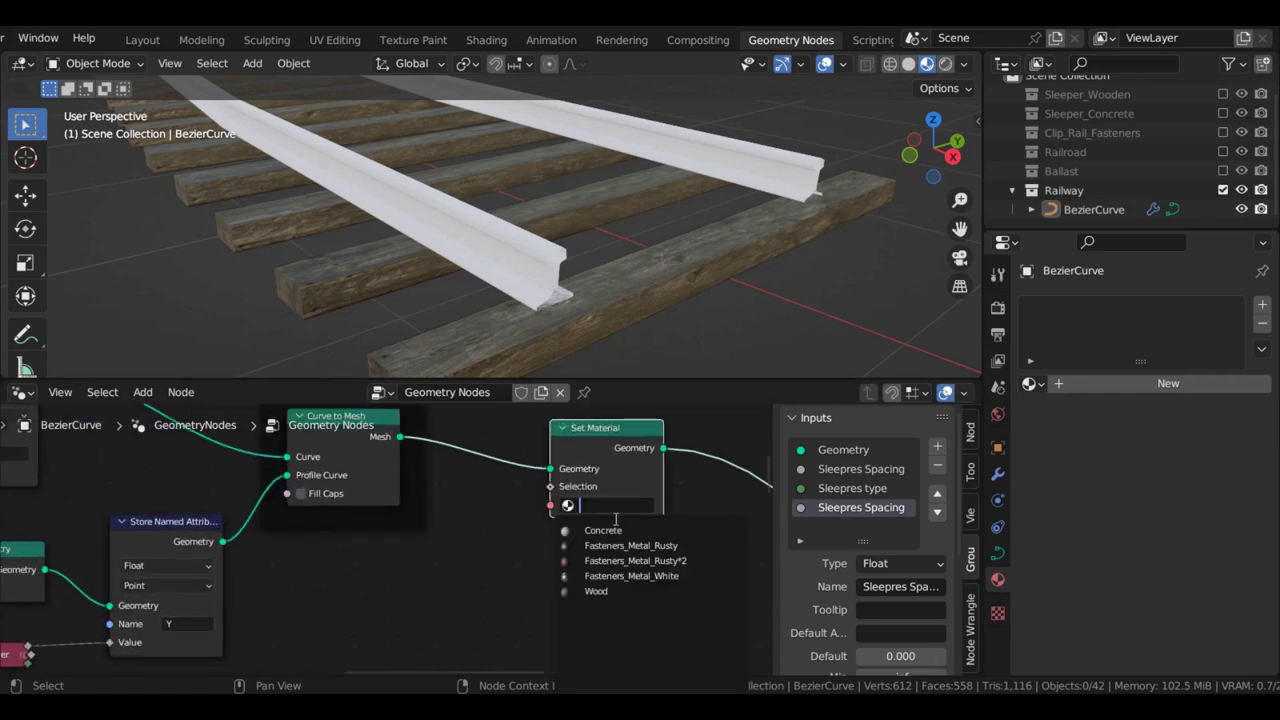
{"action": "left_click", "coordinate": [436, 494]}
{"action": "scroll", "coordinate": [533, 515], "scroll_direction": "up", "scroll_amount": 4}
{"action": "middle_click_drag", "start_coordinate": [533, 515], "coordinate": [427, 513]}
{"action": "left_click", "coordinate": [519, 506]}
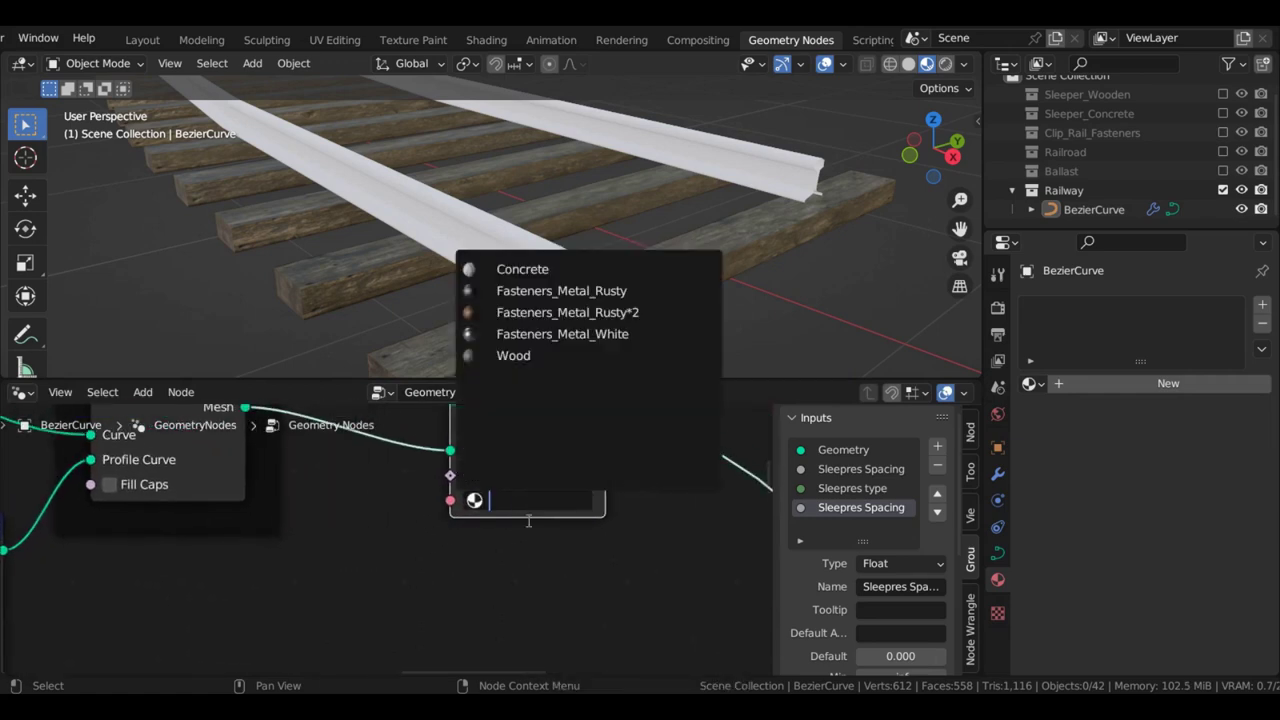
{"action": "left_click", "coordinate": [540, 310]}
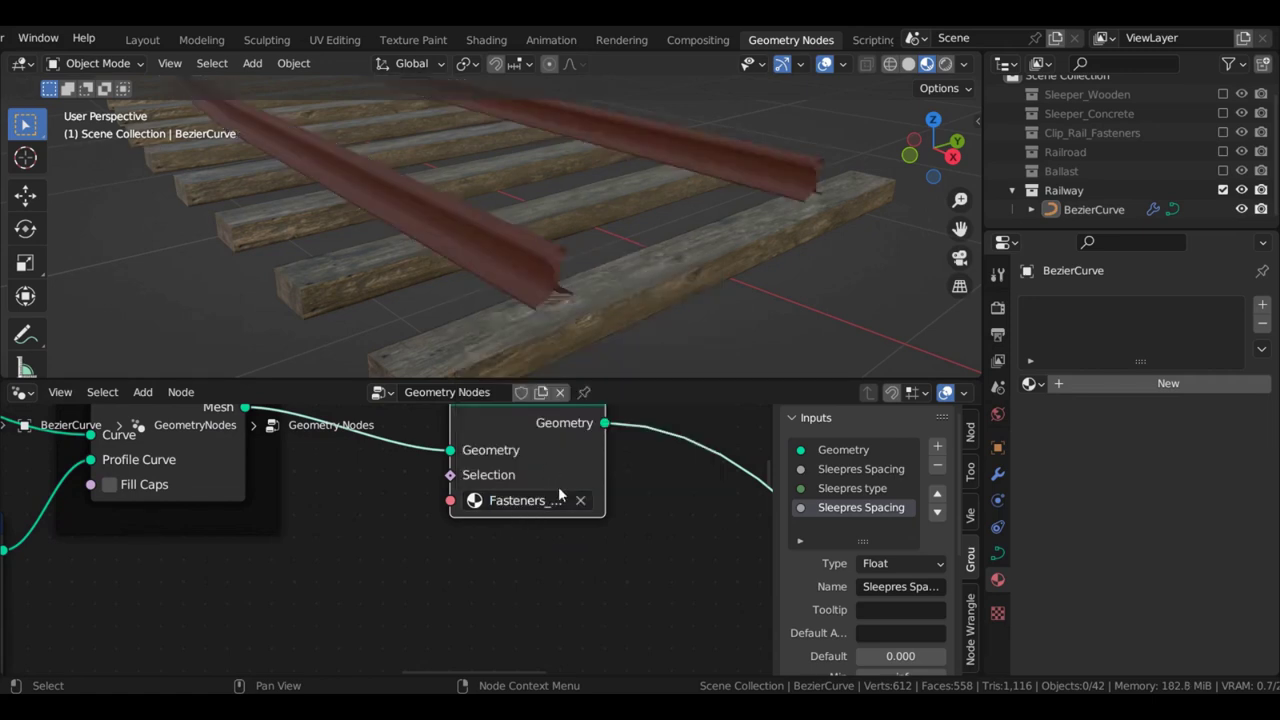
{"action": "scroll", "coordinate": [313, 518], "scroll_direction": "down", "scroll_amount": 2}
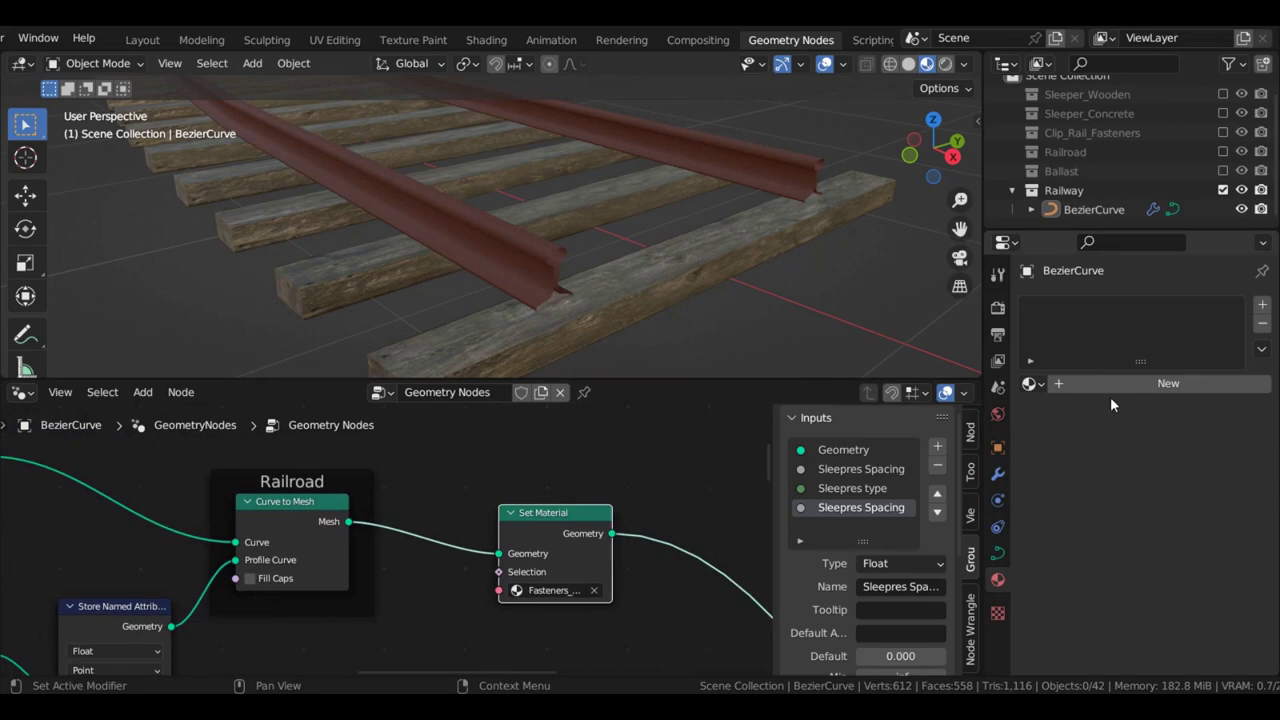
Switch to the Shading workspace and create a new material on the BezierCurve
{"action": "left_click", "coordinate": [552, 40]}
{"action": "left_click", "coordinate": [413, 40]}
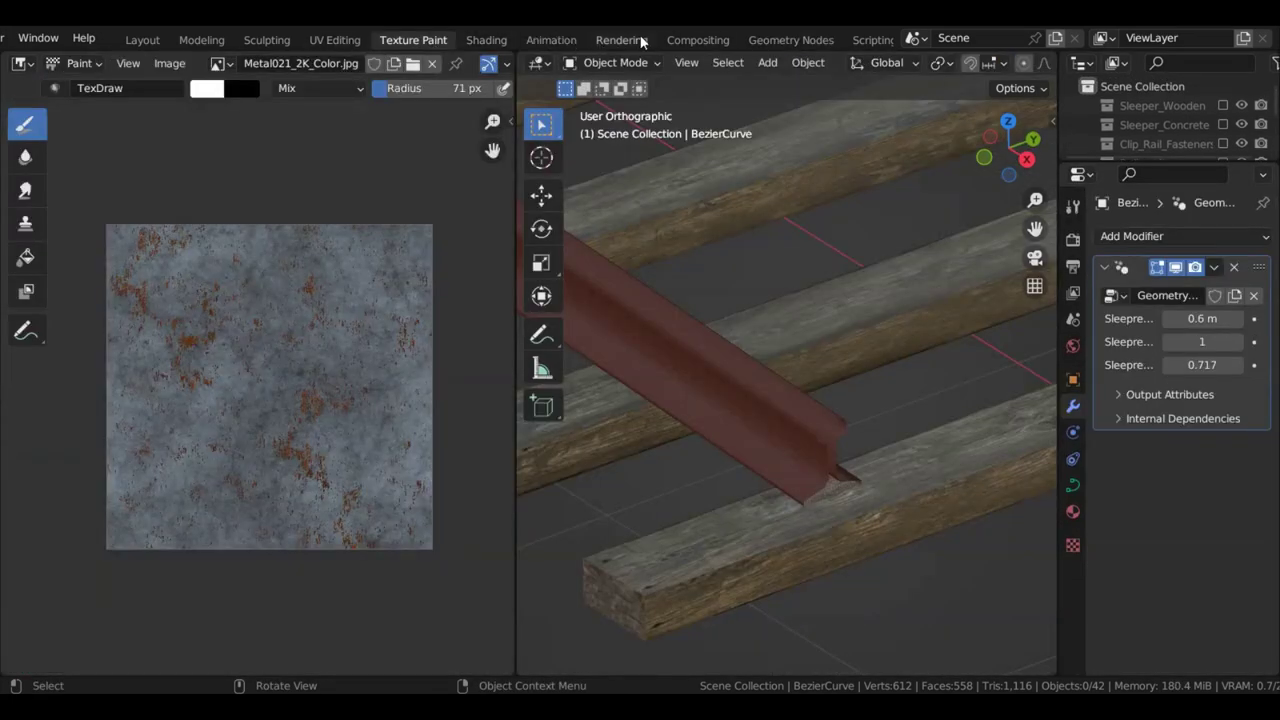
{"action": "left_click", "coordinate": [487, 40]}
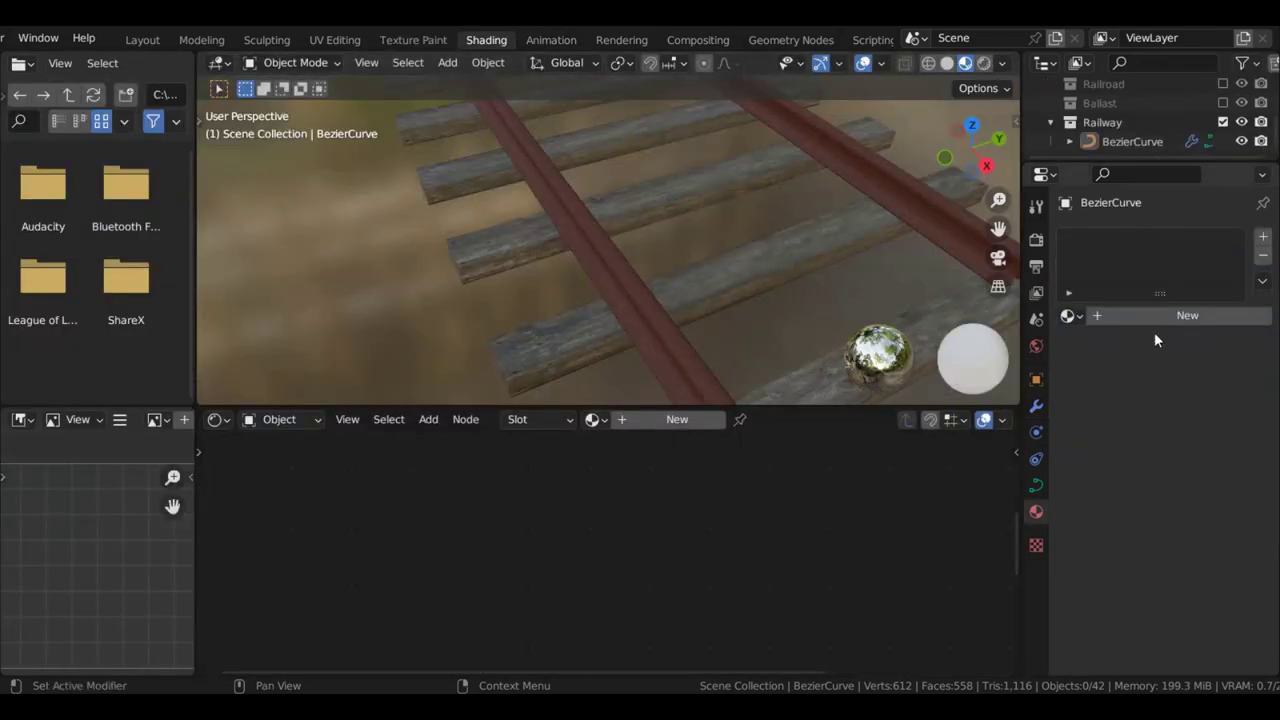
{"action": "left_click", "coordinate": [1205, 313]}
Load Fasteners_Metal_Rusty*2 into the slot to copy its name, and switch the slot back to Material
{"action": "left_click", "coordinate": [1068, 316]}
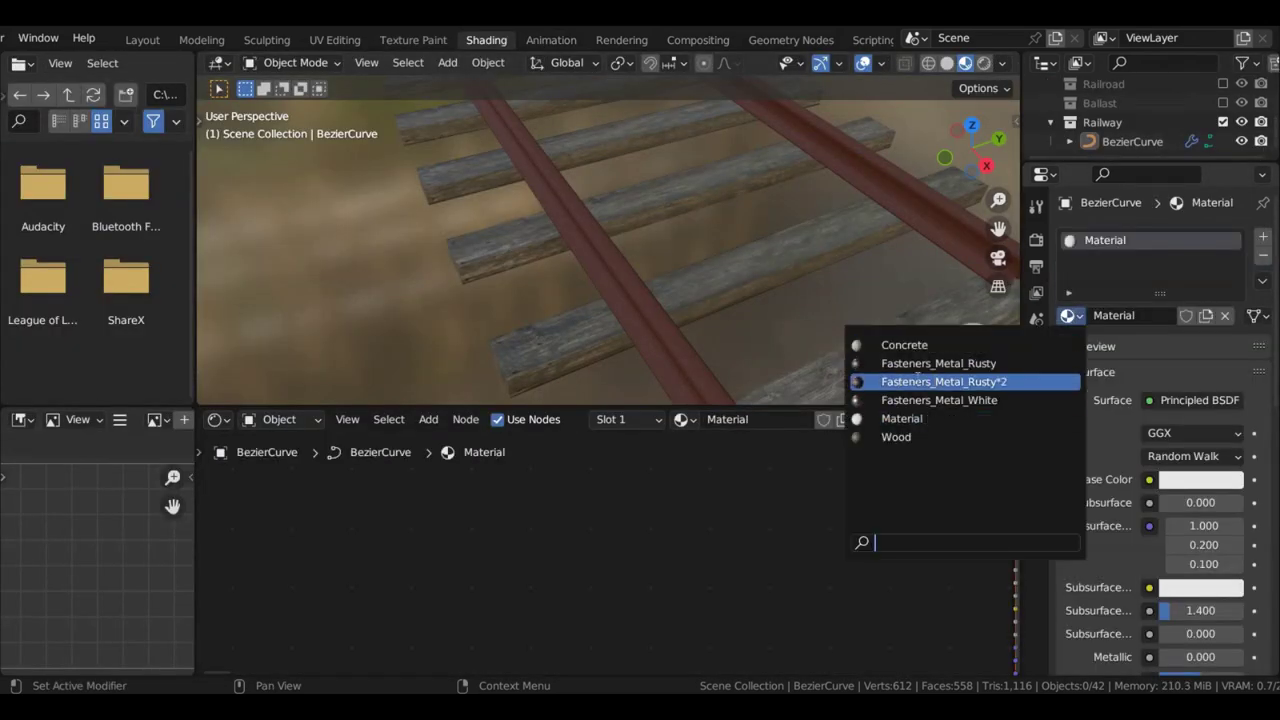
{"action": "left_click", "coordinate": [950, 380]}
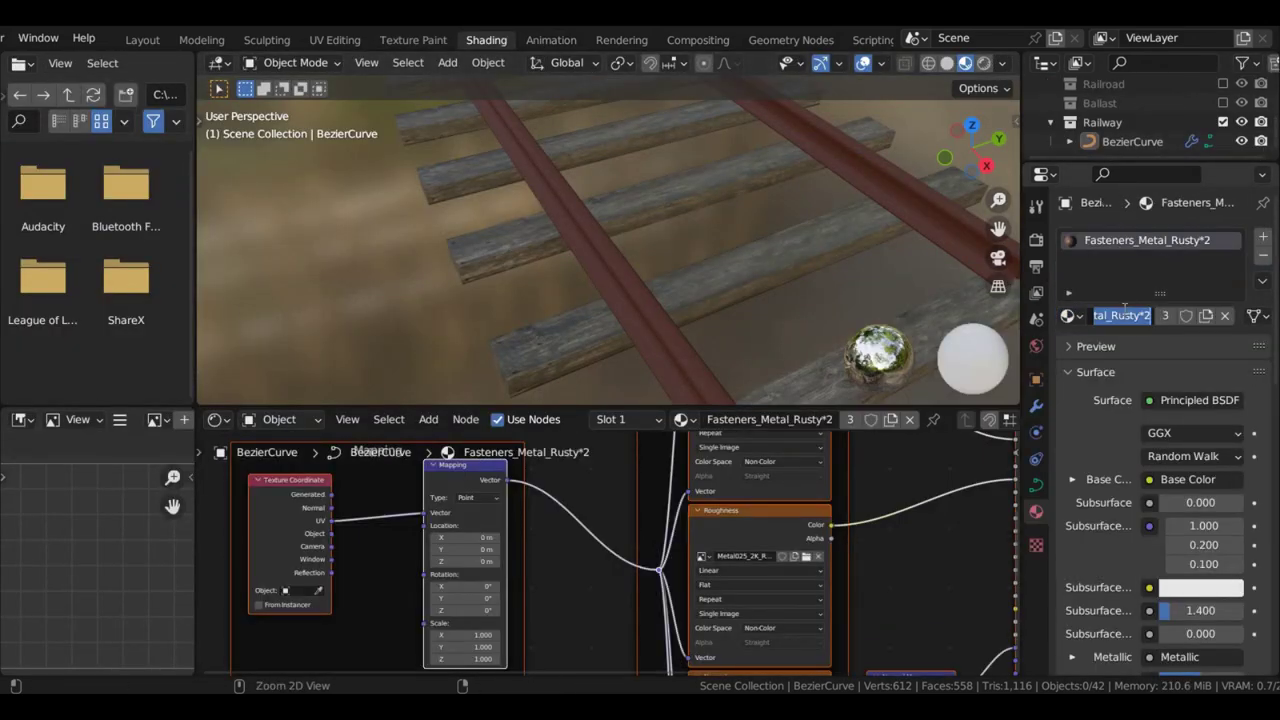
{"action": "left_click", "coordinate": [1069, 316]}
{"action": "left_click", "coordinate": [910, 419]}
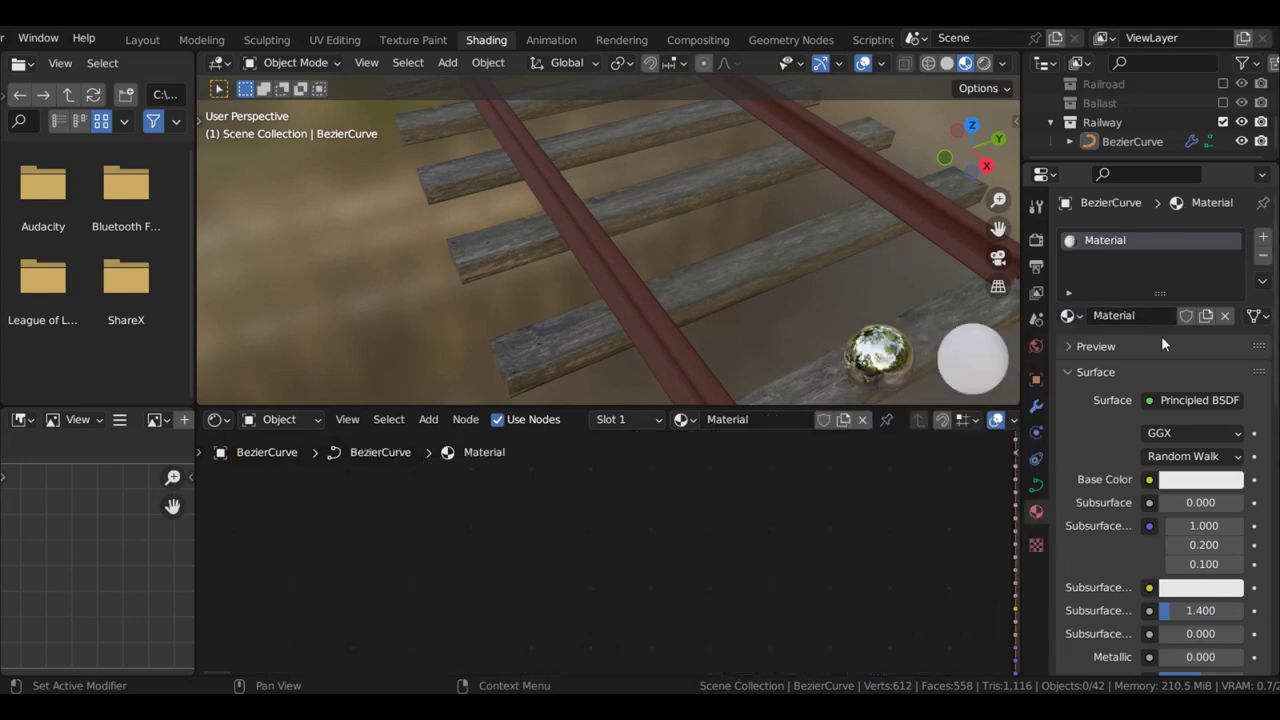
Rename the new material GN_Fasteners_Metal_Rusty*2
{"action": "double_click", "coordinate": [1143, 318]}
{"action": "type", "text": "Fasteners_Metal_Rusty*2"}
{"action": "key", "text": "Home"}
{"action": "type", "text": "GN"}
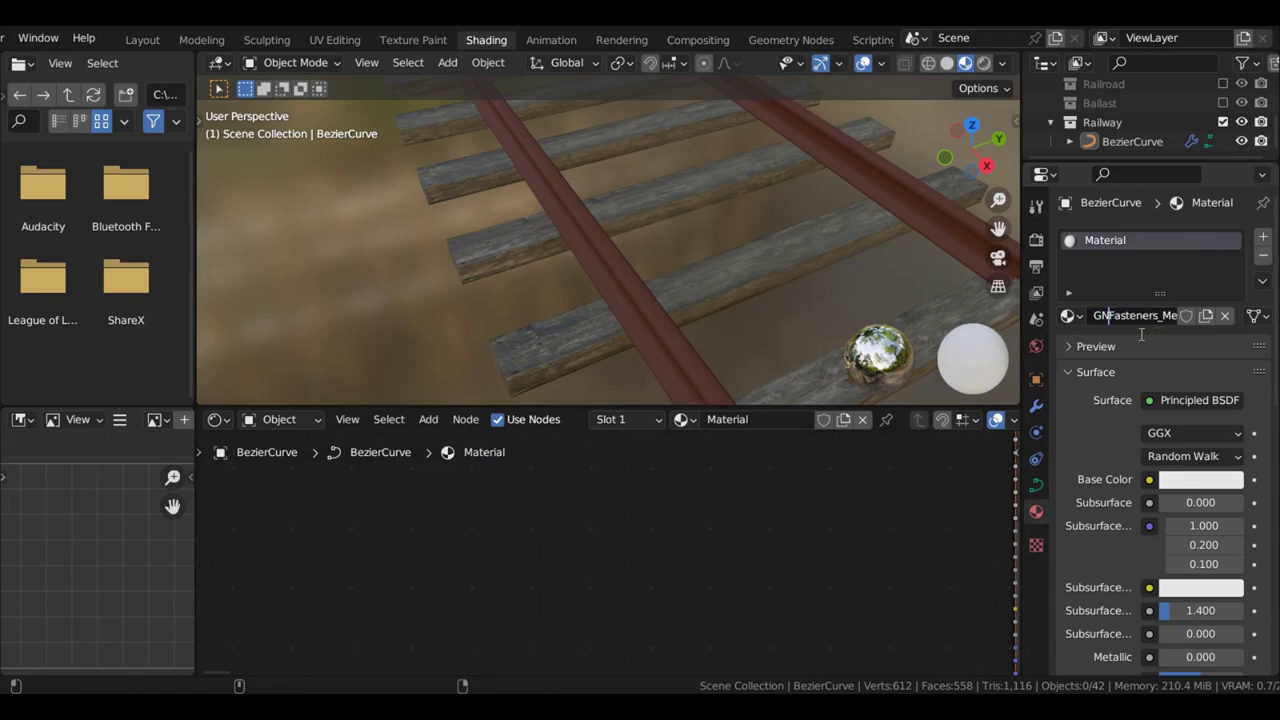
{"action": "type", "text": "_"}
{"action": "key", "text": "Return"}
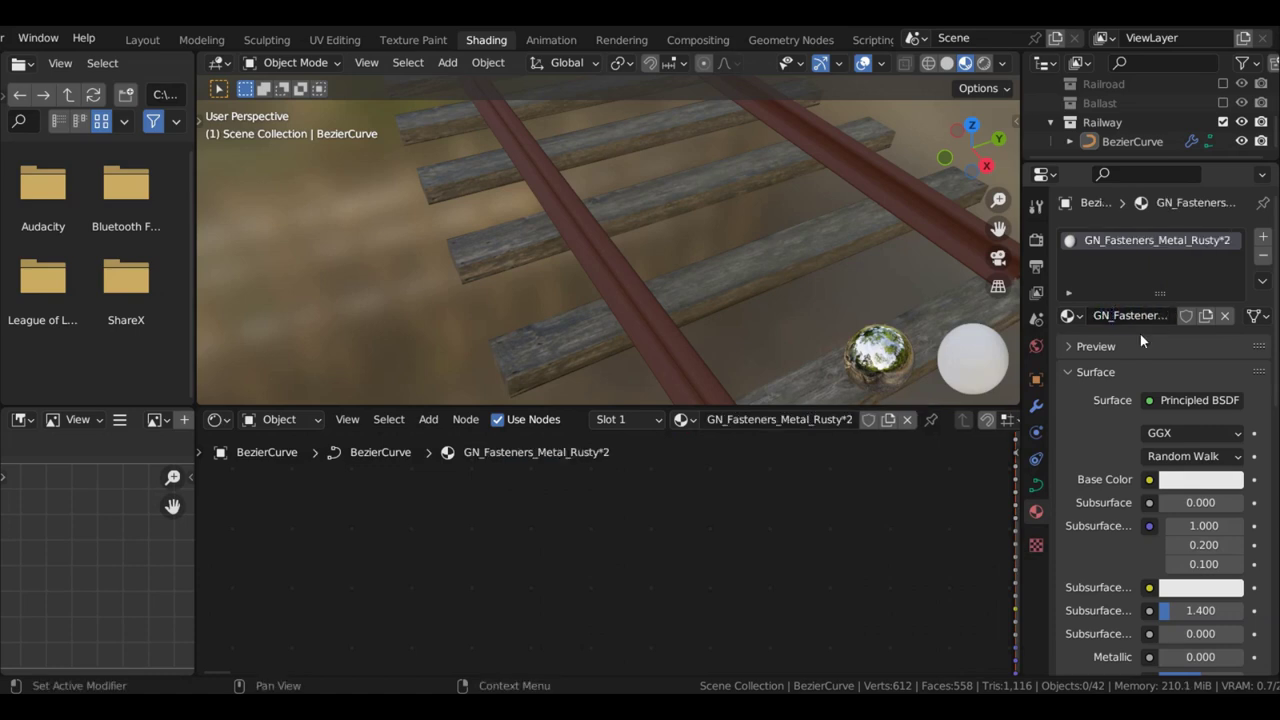
Add a second material slot to the curve and assign Fasteners_Metal_Rusty*2 to it
{"action": "left_click", "coordinate": [1263, 237]}
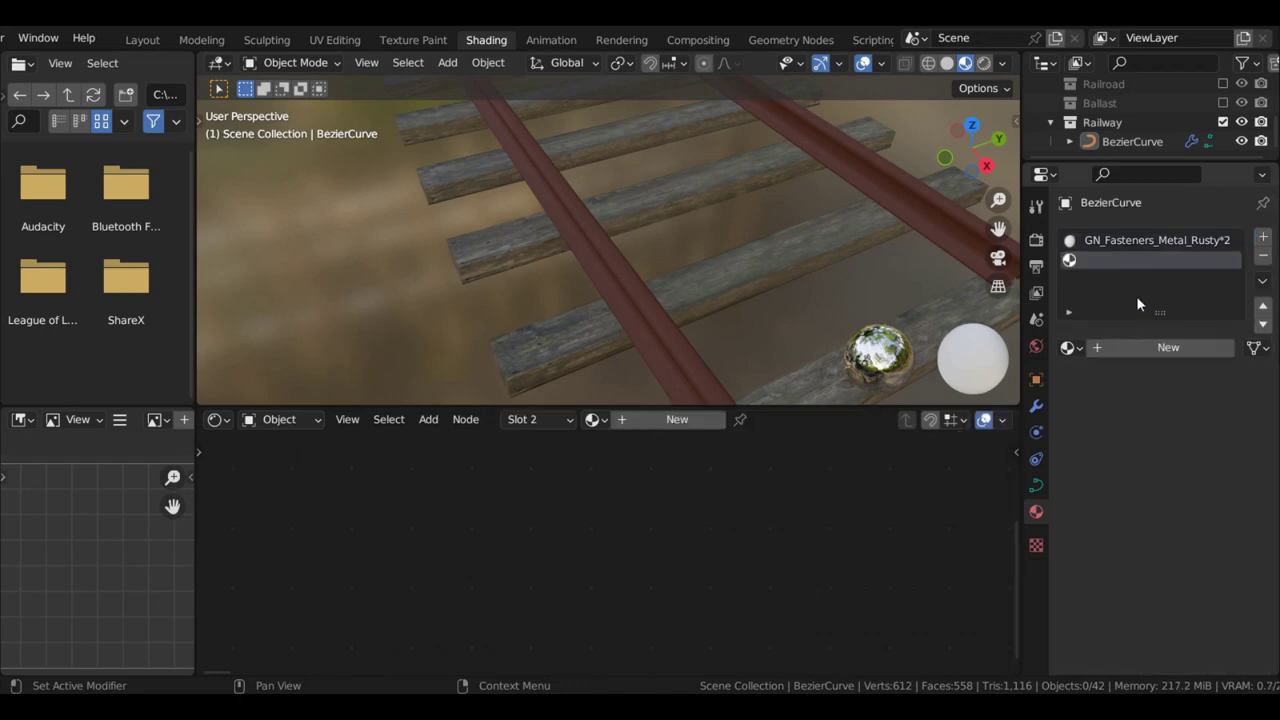
{"action": "left_click", "coordinate": [1069, 347]}
{"action": "left_click", "coordinate": [940, 413]}
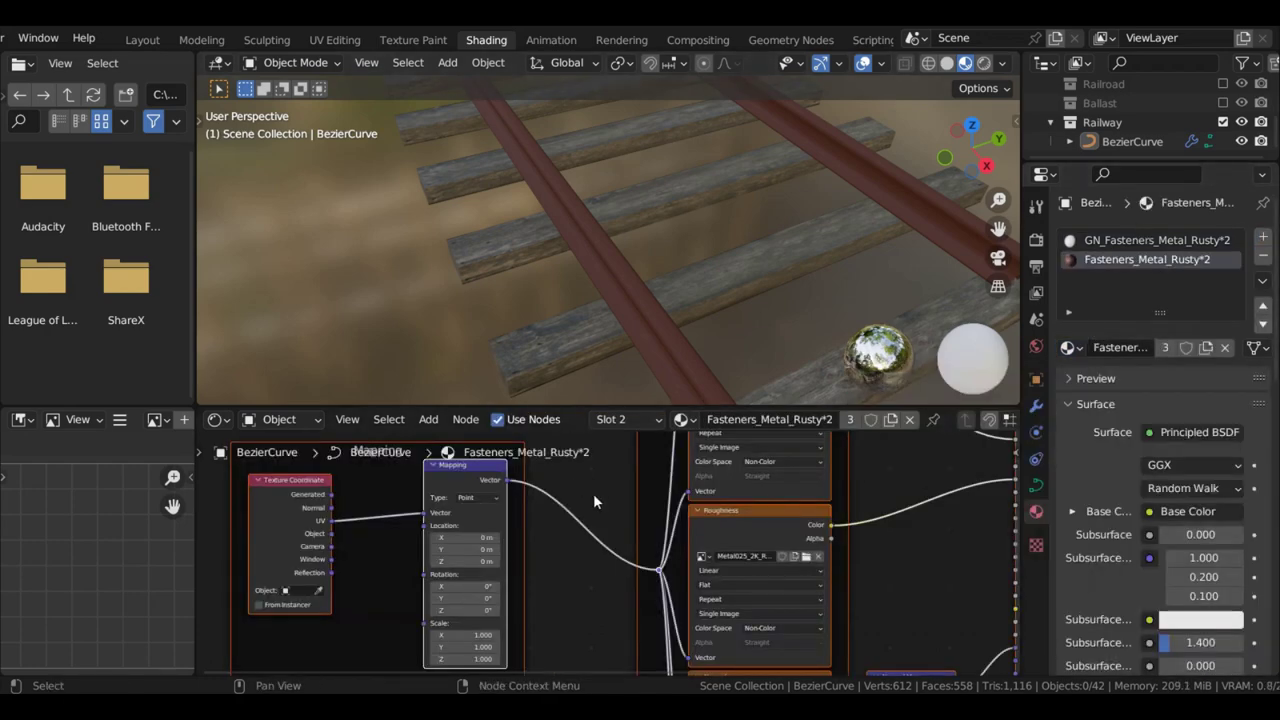
Delete all default shader nodes from the GN_Fasteners_Metal_Rusty*2 material
{"action": "left_click", "coordinate": [1175, 238]}
{"action": "scroll", "coordinate": [876, 538], "scroll_direction": "down", "scroll_amount": 4}
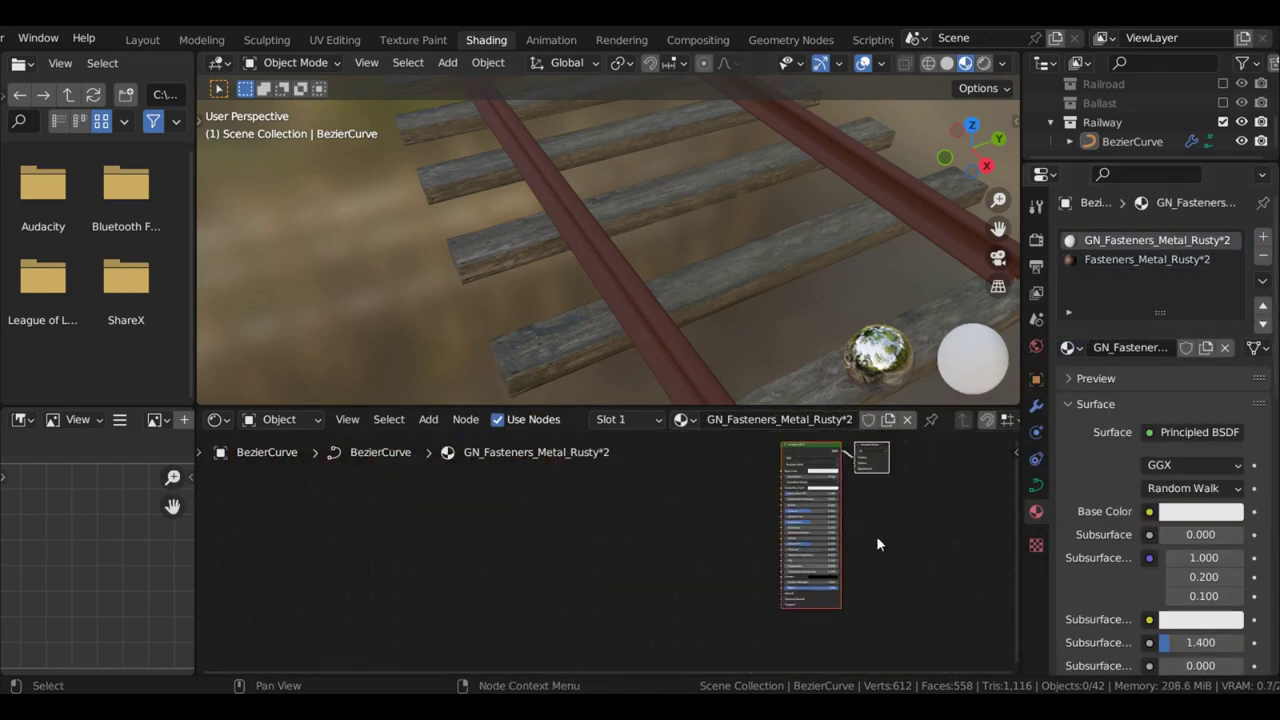
{"action": "middle_click_drag", "start_coordinate": [876, 538], "coordinate": [699, 551]}
{"action": "key", "text": "x"}
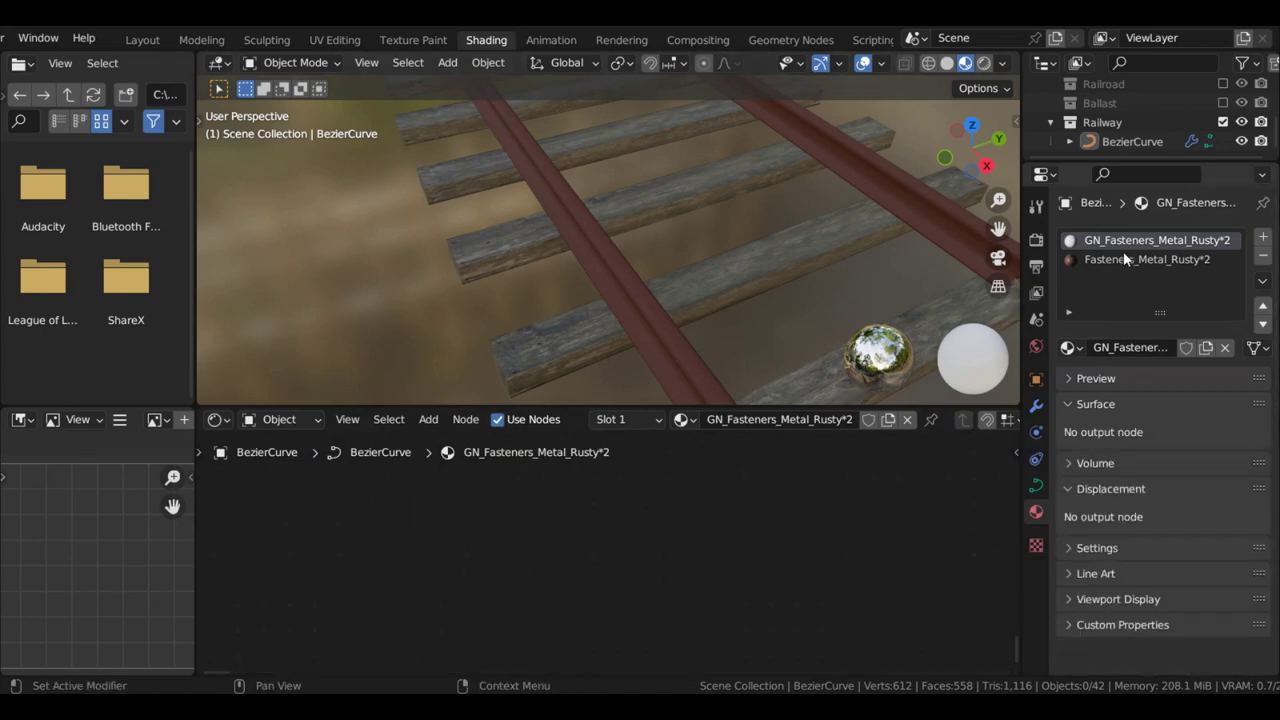
Copy the complete node setup of Fasteners_Metal_Rusty*2 into the empty GN_Fasteners_Metal_Rusty*2 material
{"action": "left_click", "coordinate": [1123, 257]}
{"action": "scroll", "coordinate": [645, 530], "scroll_direction": "down", "scroll_amount": 2}
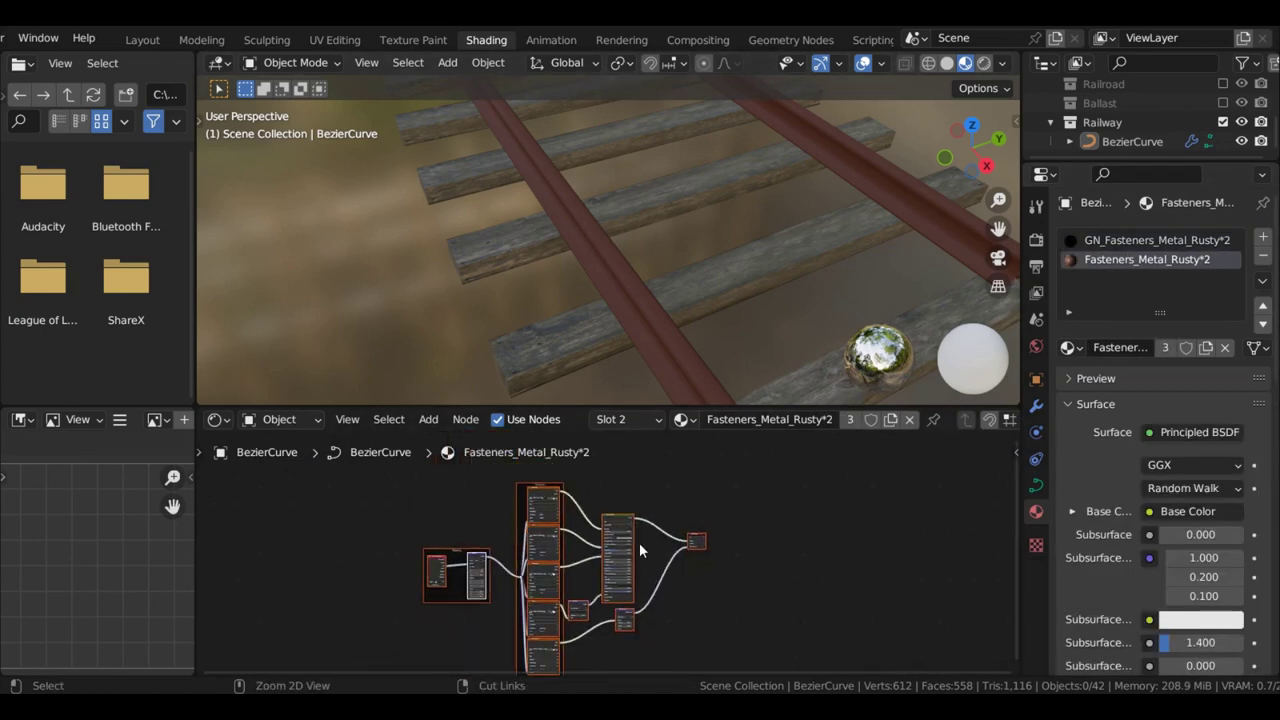
{"action": "left_click", "coordinate": [1147, 240]}
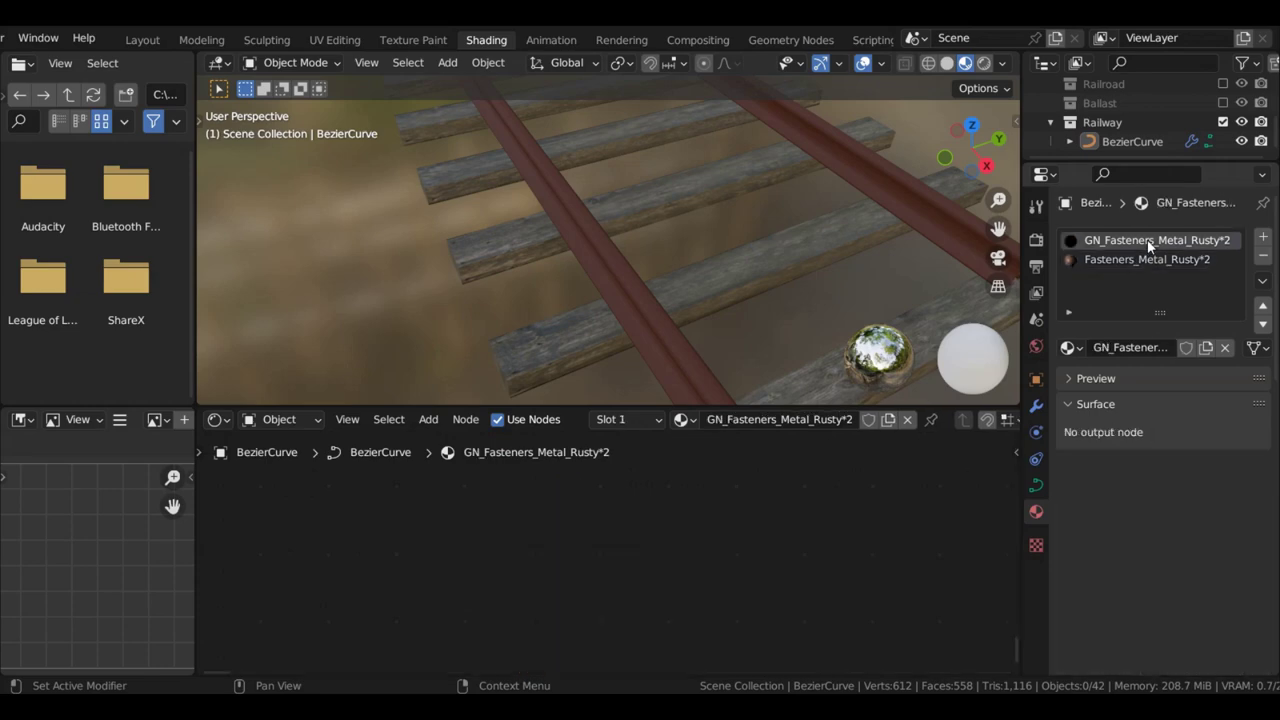
{"action": "key", "text": "ctrl+v"}
{"action": "scroll", "coordinate": [590, 552], "scroll_direction": "up", "scroll_amount": 6}
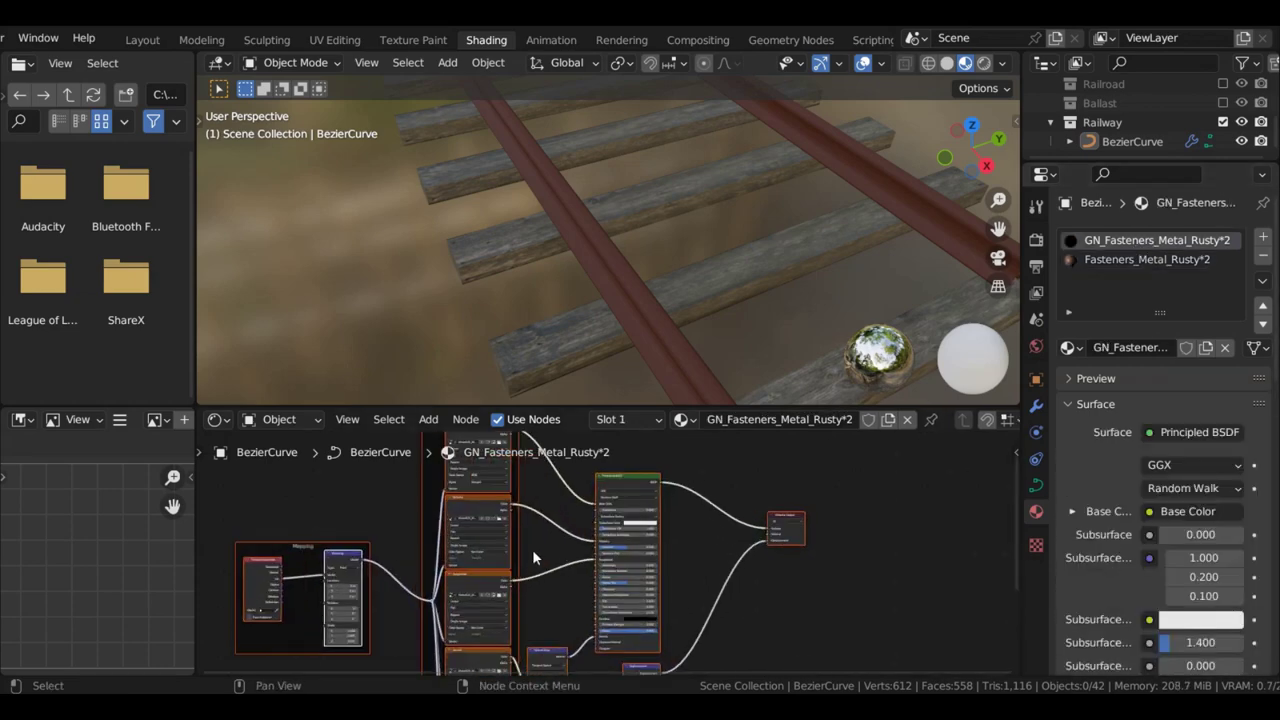
Delete the Texture Coordinate node that feeds the Mapping node in GN_Fasteners_Metal_Rusty*2
{"action": "middle_click_drag", "start_coordinate": [300, 563], "coordinate": [622, 533]}
{"action": "scroll", "coordinate": [698, 558], "scroll_direction": "up", "scroll_amount": 6}
{"action": "scroll", "coordinate": [622, 525], "scroll_direction": "up", "scroll_amount": 2}
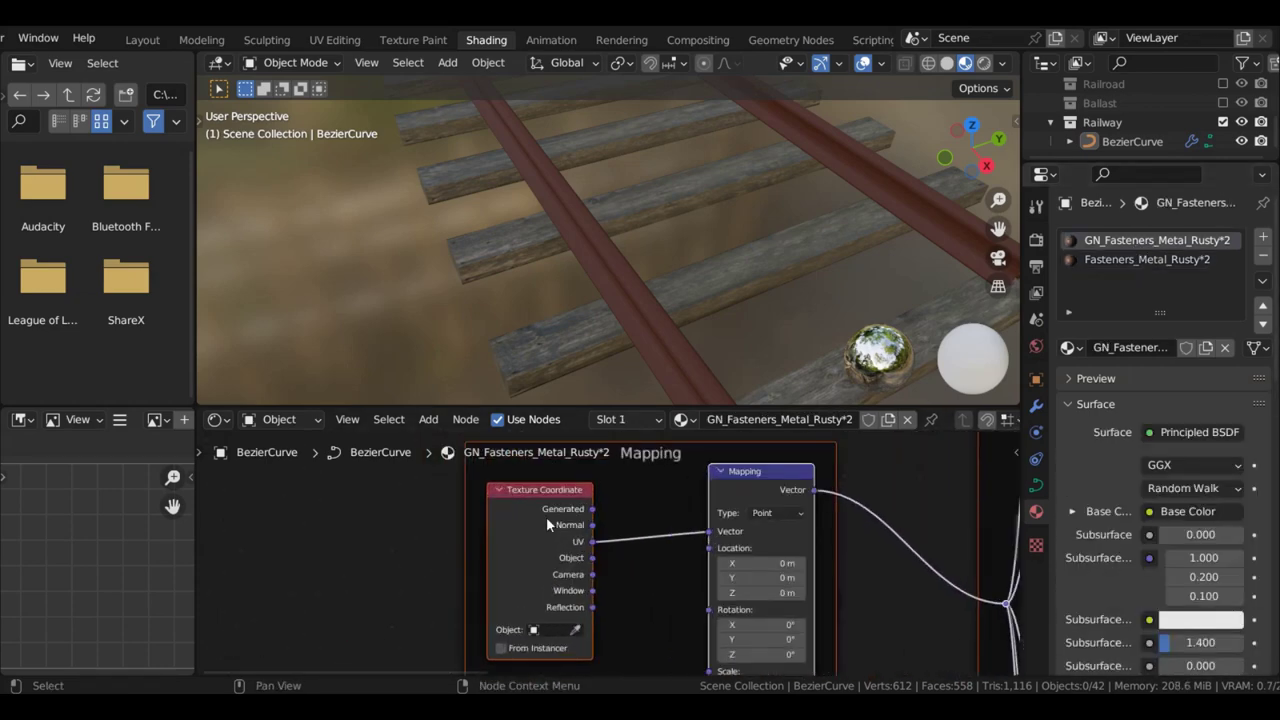
{"action": "left_click", "coordinate": [546, 516]}
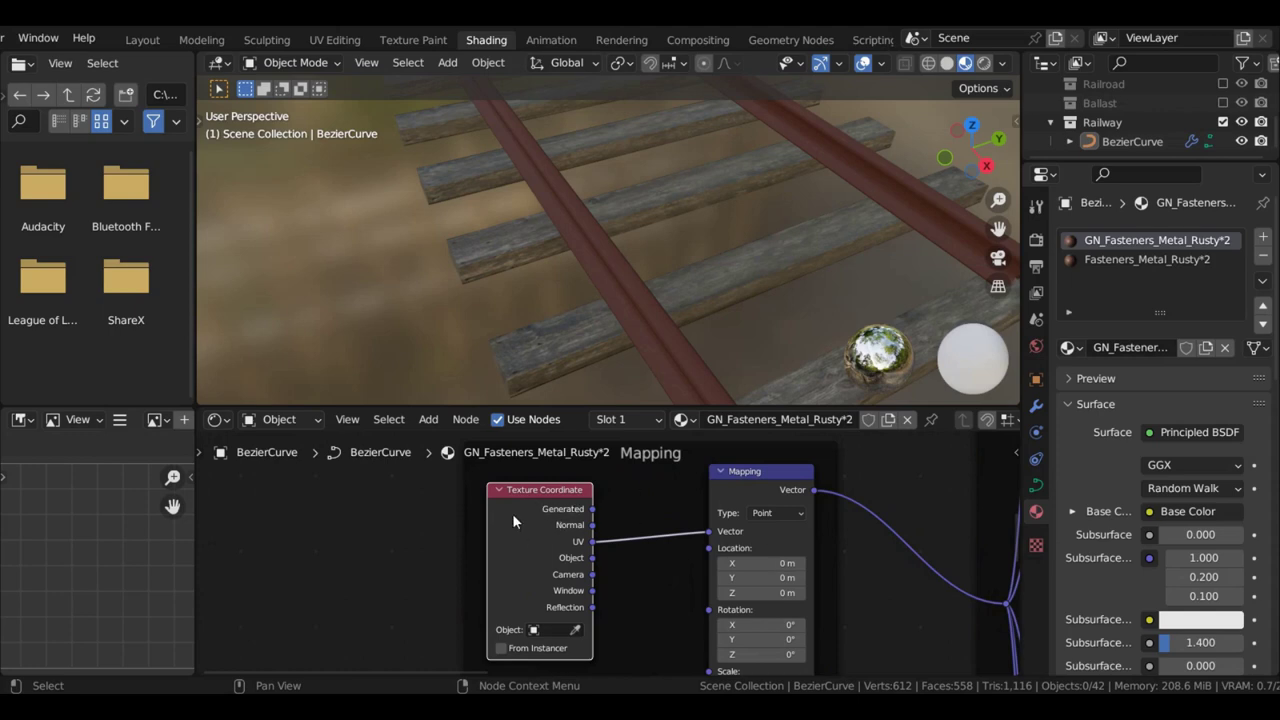
{"action": "key", "text": "x"}
Add an Attribute node before the Mapping node and set its attribute name to X
{"action": "scroll", "coordinate": [502, 537], "scroll_direction": "down", "scroll_amount": 2}
{"action": "key", "text": "shift+a"}
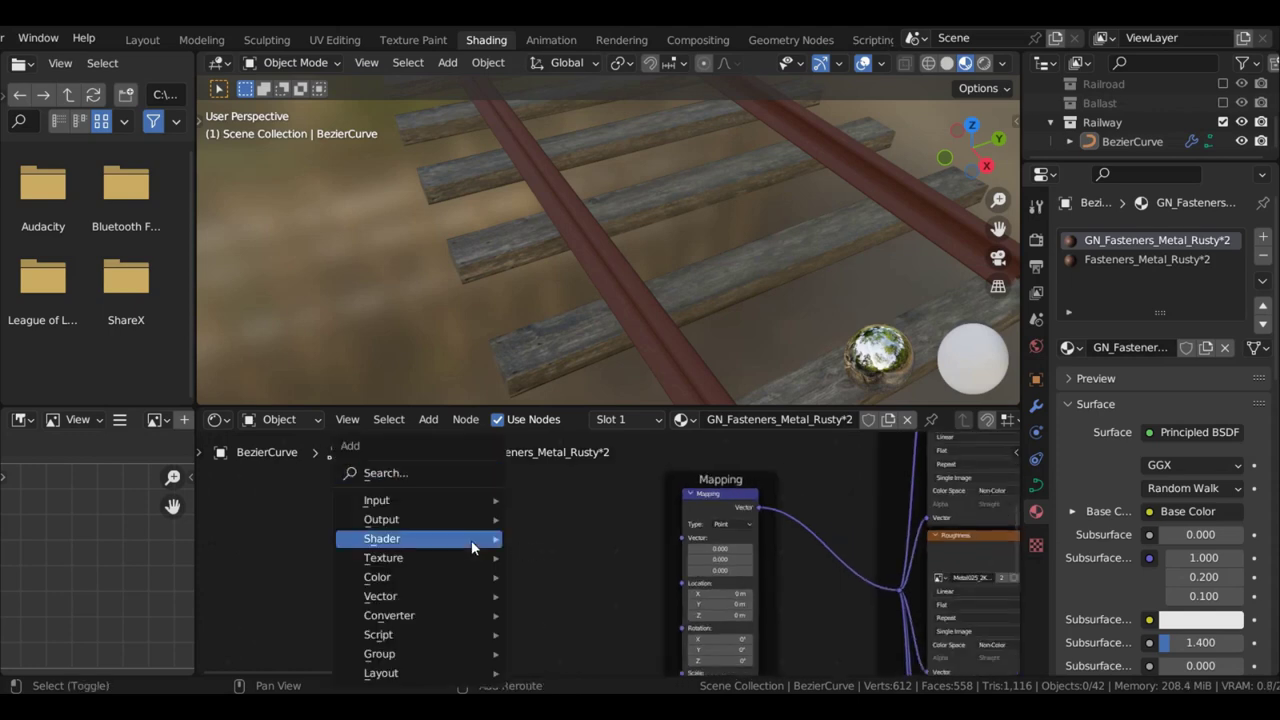
{"action": "type", "text": "a"}
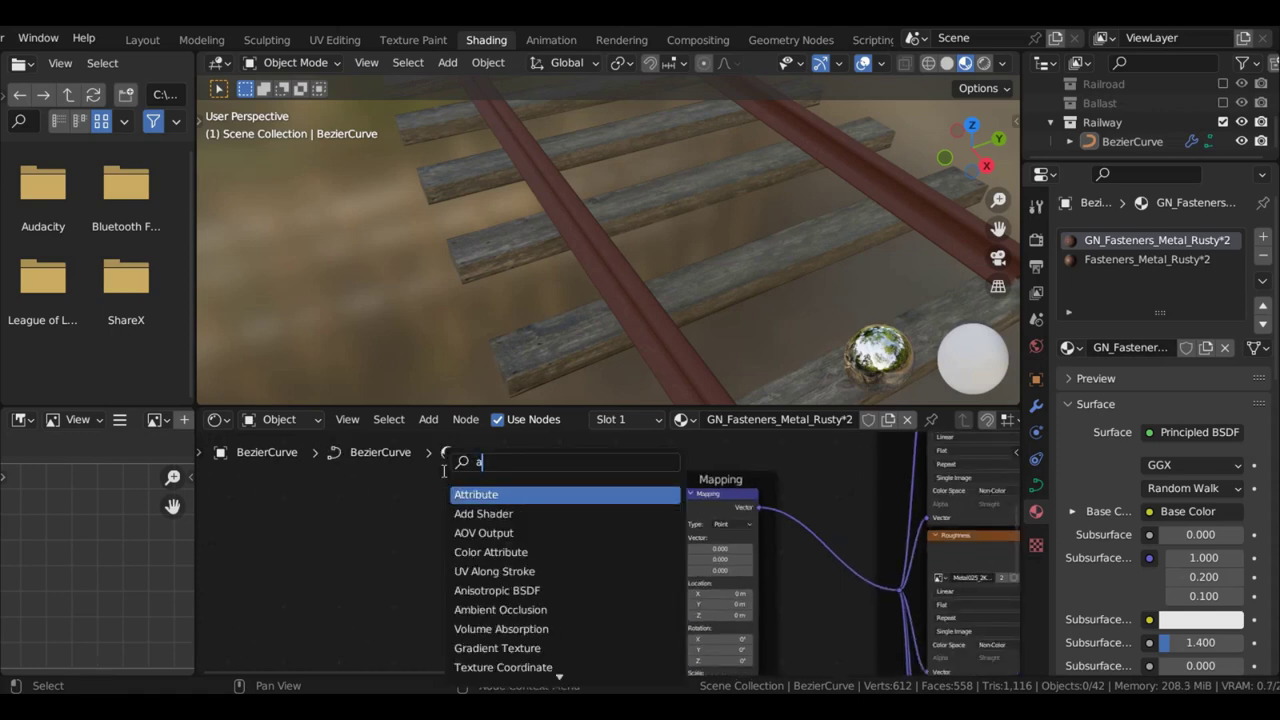
{"action": "type", "text": "tt"}
{"action": "left_click", "coordinate": [514, 494]}
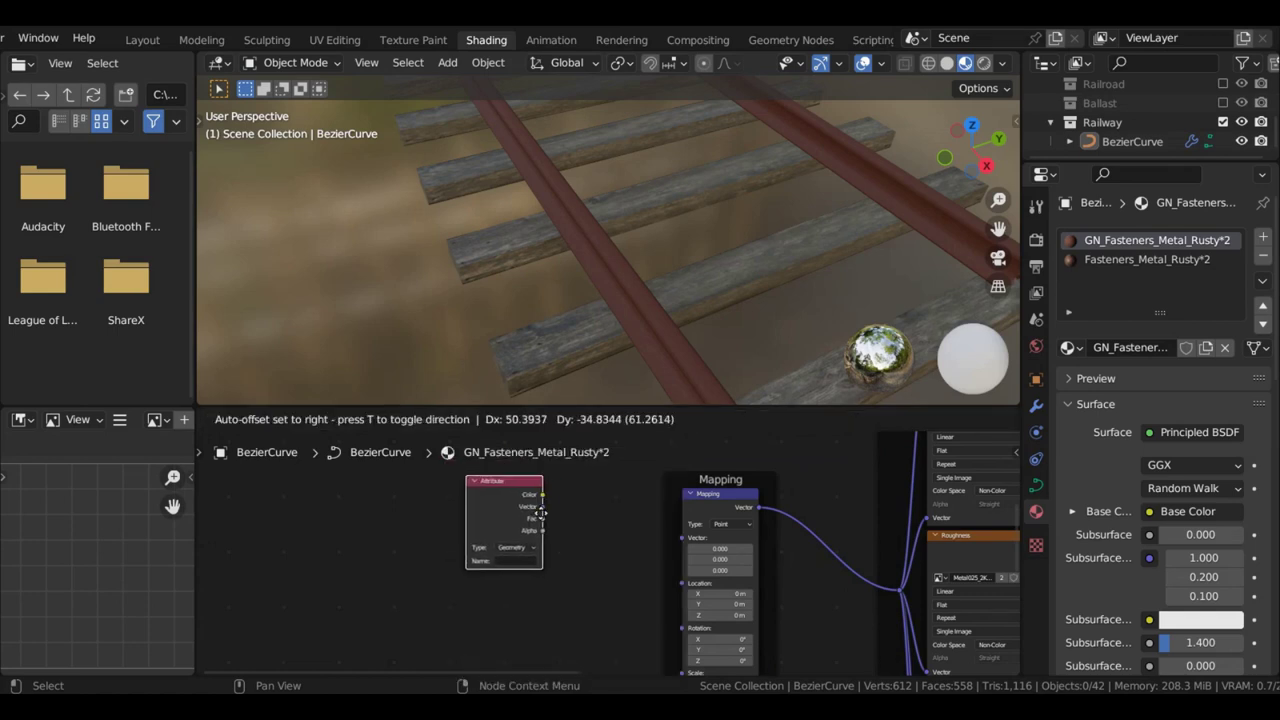
{"action": "left_click", "coordinate": [549, 521]}
{"action": "scroll", "coordinate": [532, 565], "scroll_direction": "up", "scroll_amount": 4}
{"action": "left_click", "coordinate": [498, 577]}
{"action": "type", "text": "X"}
{"action": "key", "text": "Return"}
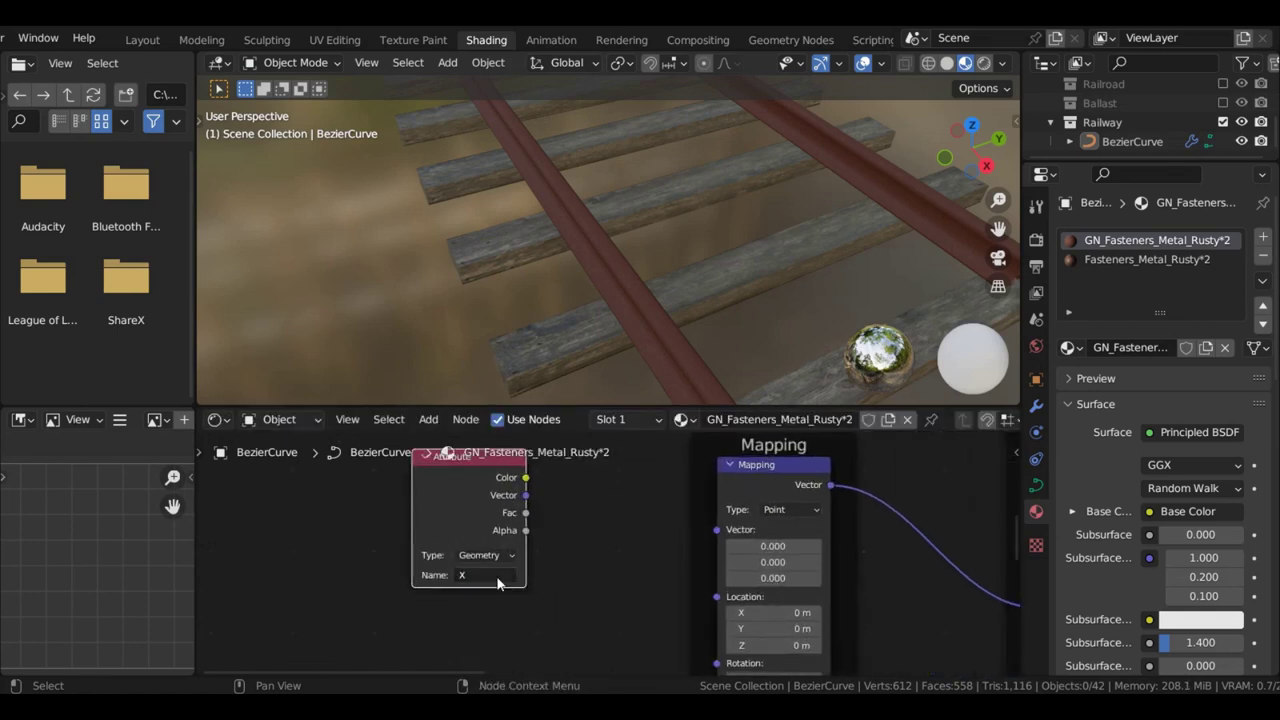
Duplicate the X Attribute node directly below the original and set the copy's attribute name to Y
{"action": "scroll", "coordinate": [500, 575], "scroll_direction": "down", "scroll_amount": 2}
{"action": "left_click_drag", "start_coordinate": [490, 520], "coordinate": [457, 518]}
{"action": "key", "text": "shift+d"}
{"action": "key", "text": "y"}
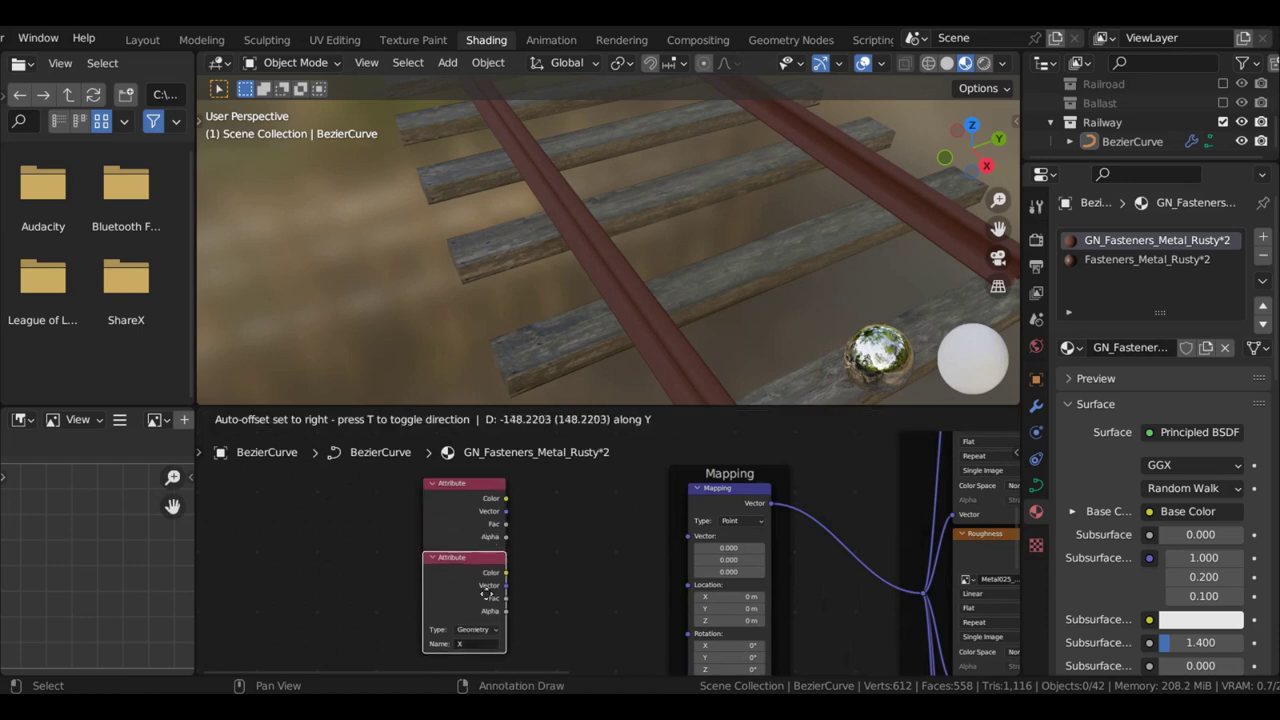
{"action": "left_click", "coordinate": [485, 618]}
{"action": "scroll", "coordinate": [486, 617], "scroll_direction": "up", "scroll_amount": 4}
{"action": "middle_click_drag", "start_coordinate": [497, 608], "coordinate": [558, 465]}
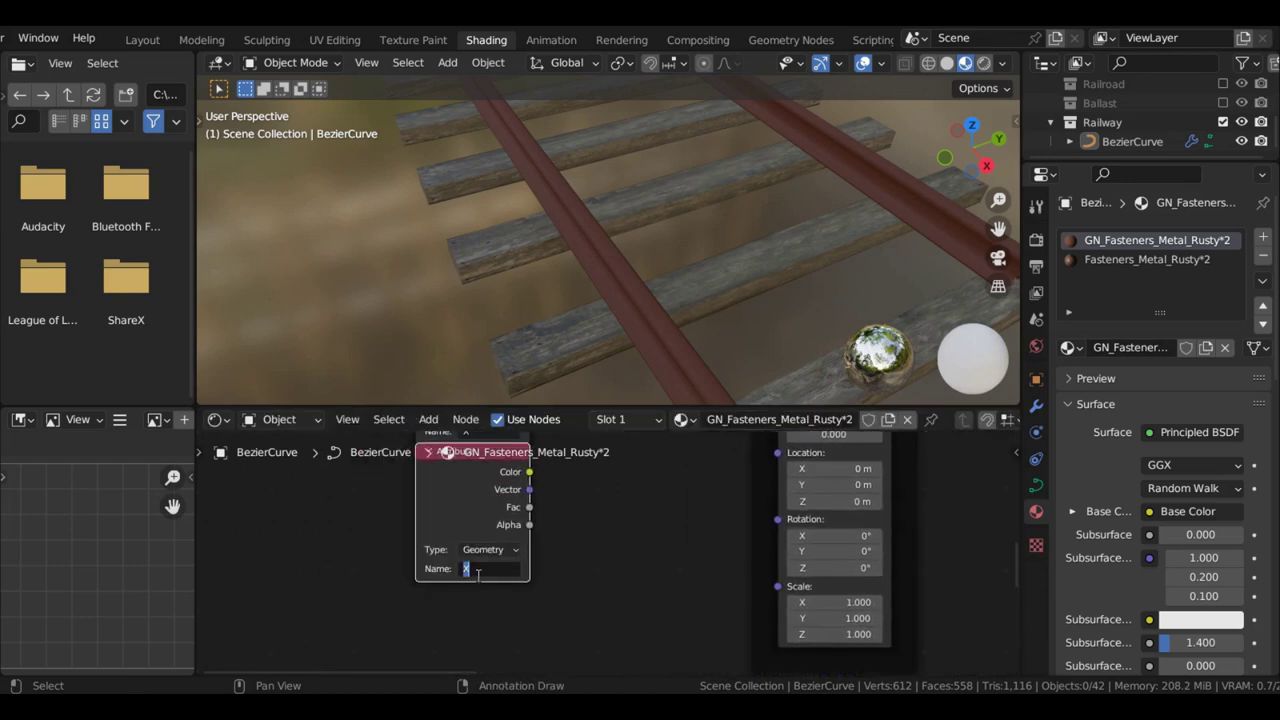
{"action": "left_click", "coordinate": [478, 574]}
{"action": "type", "text": "Y"}
{"action": "key", "text": "Return"}
Connect the Y attribute's Fac output to the Y input of a new Combine XYZ node placed before Mapping
{"action": "middle_click_drag", "start_coordinate": [534, 526], "coordinate": [431, 615]}
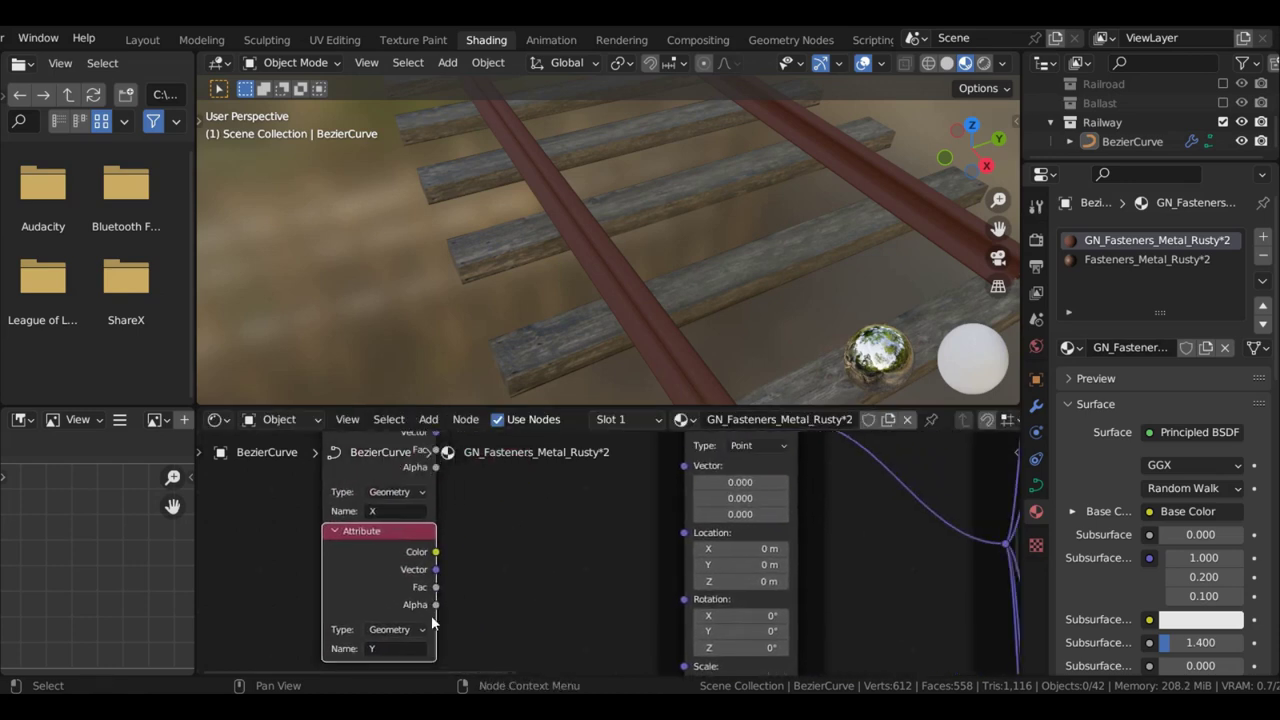
{"action": "left_click_drag", "start_coordinate": [437, 586], "coordinate": [516, 531]}
{"action": "type", "text": "comb"}
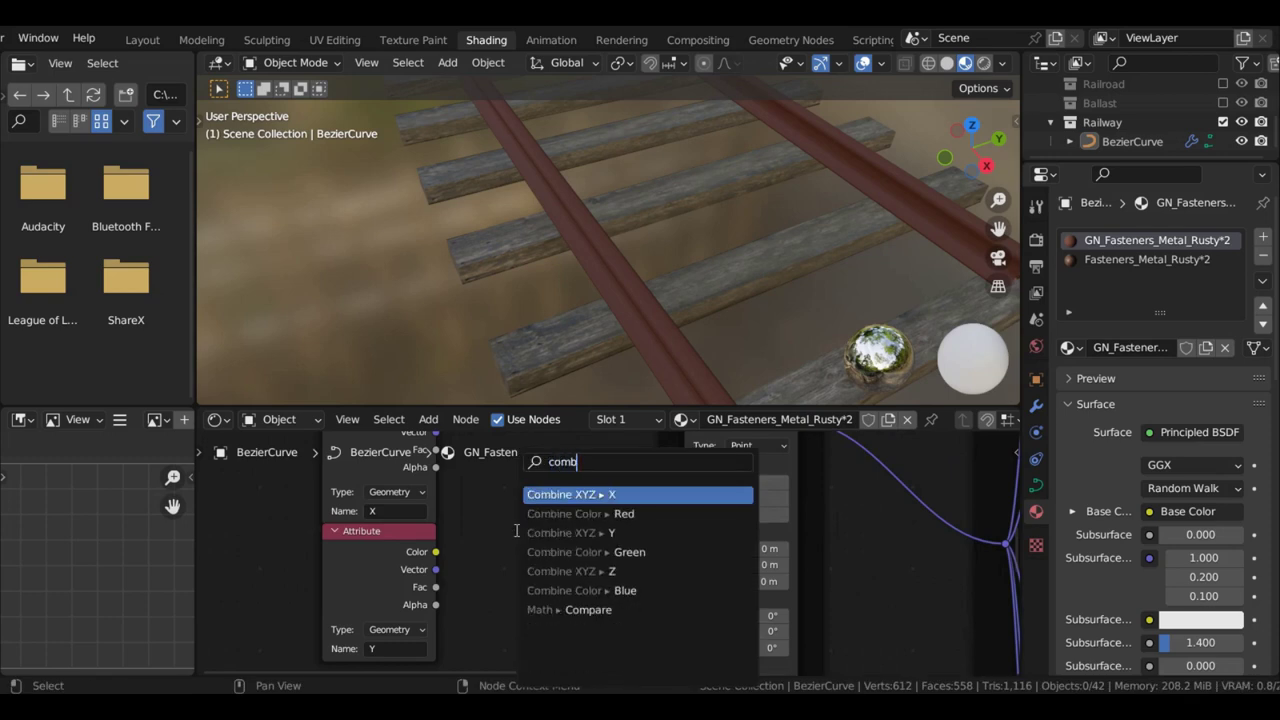
{"action": "left_click", "coordinate": [612, 537]}
{"action": "left_click", "coordinate": [612, 504]}
{"action": "middle_click_drag", "start_coordinate": [583, 510], "coordinate": [602, 556]}
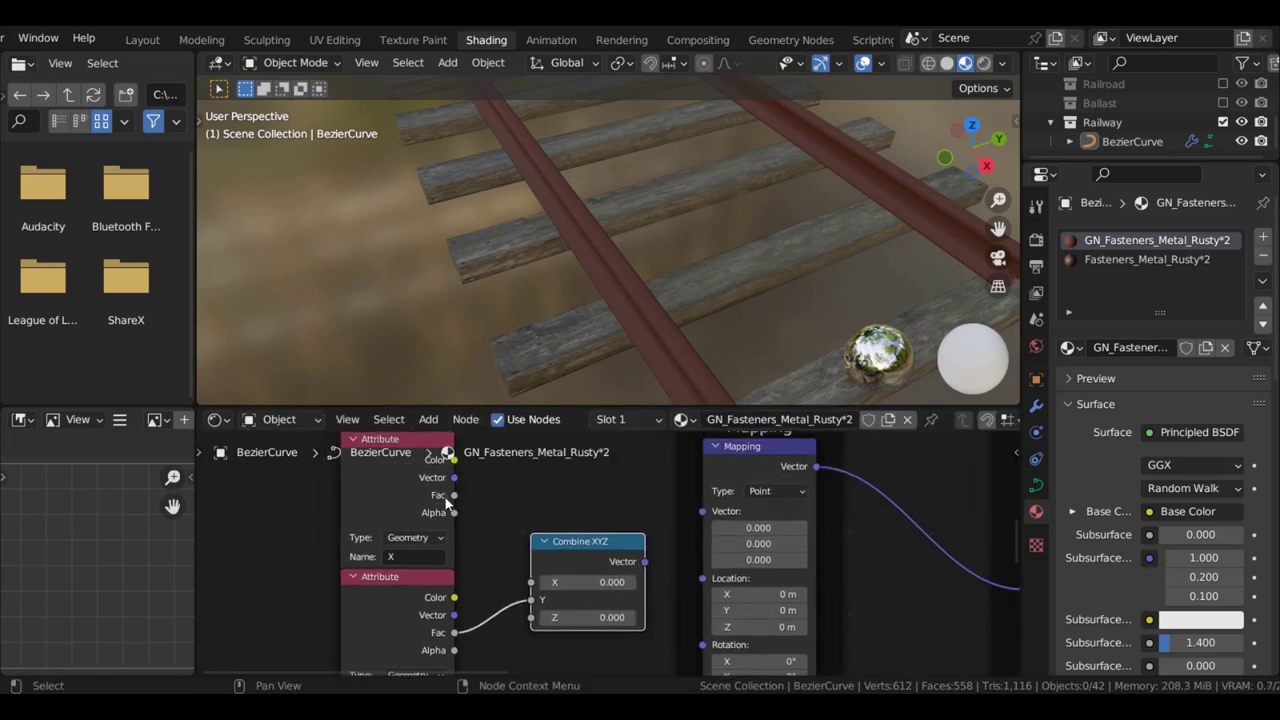
Connect the X attribute's Fac to the Combine XYZ X input and the combined vector to Mapping's Vector input
{"action": "left_click_drag", "start_coordinate": [453, 496], "coordinate": [531, 585]}
{"action": "left_click_drag", "start_coordinate": [379, 593], "coordinate": [380, 605]}
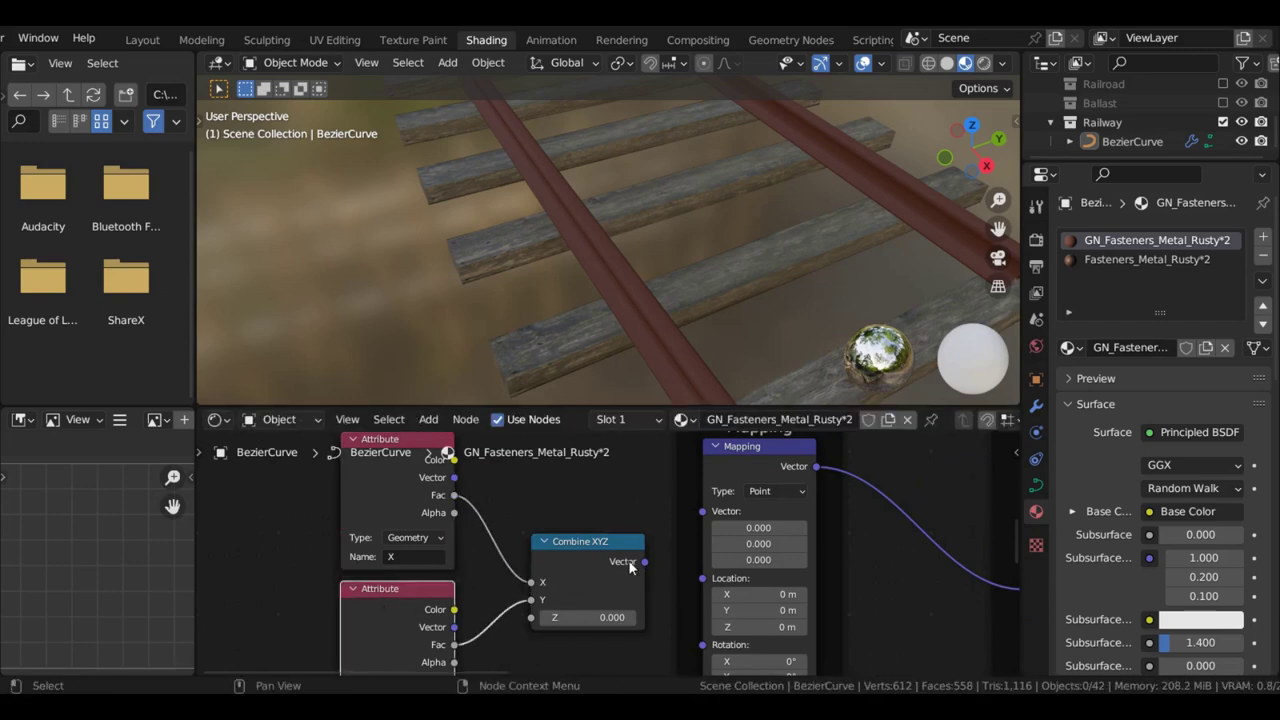
{"action": "left_click_drag", "start_coordinate": [630, 566], "coordinate": [701, 512]}
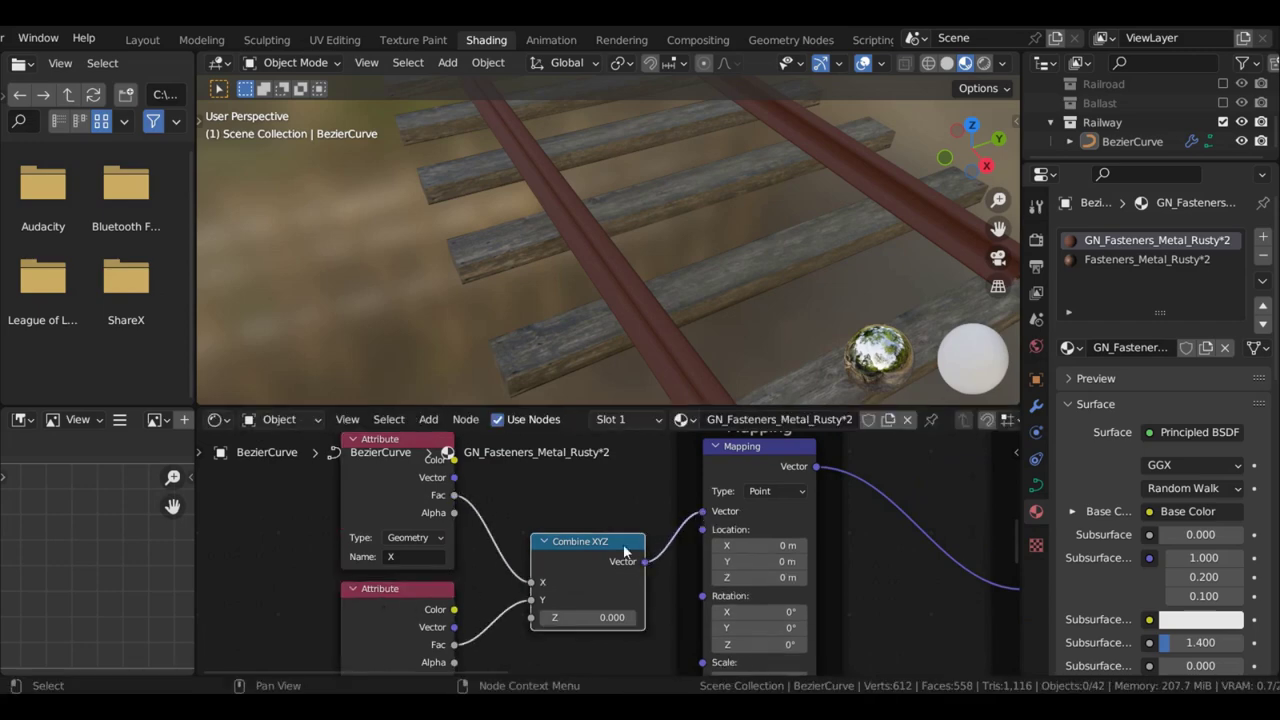
{"action": "scroll", "coordinate": [680, 548], "scroll_direction": "down", "scroll_amount": 5}
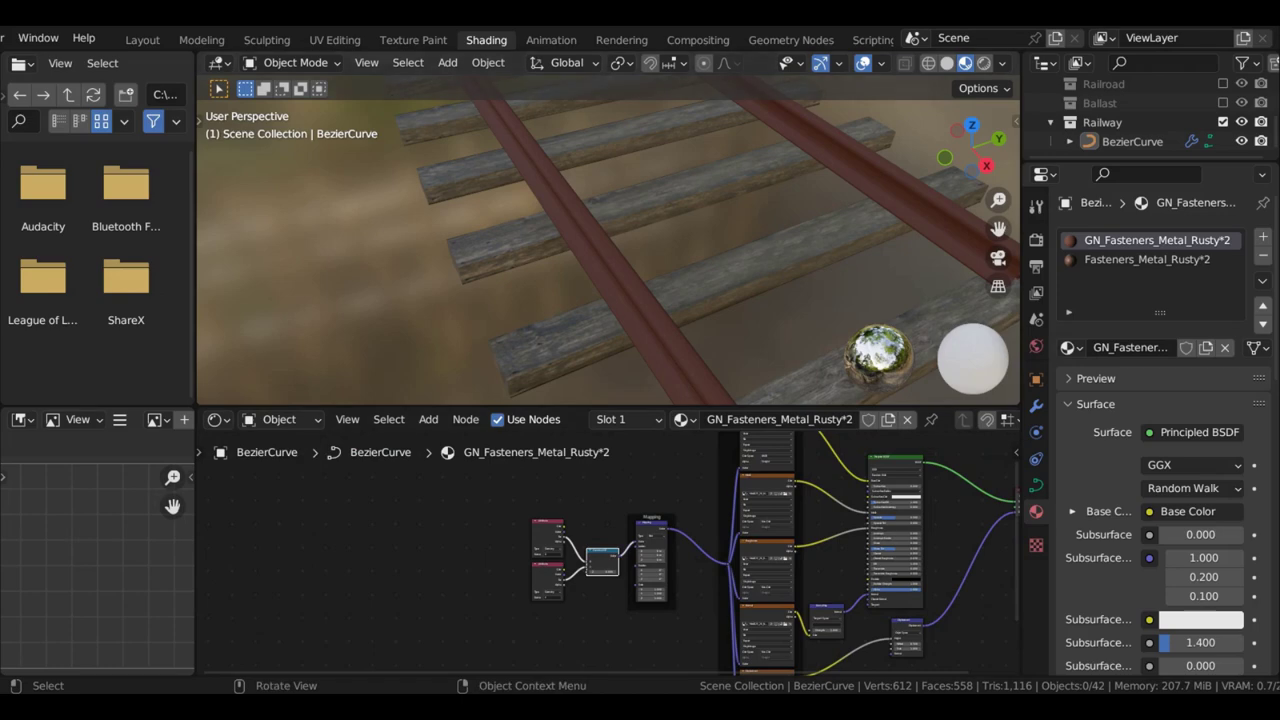
In the geometry node tree, set the rails' Set Material node to GN_Fasteners_Metal_Rusty*2 and check the rail texture up close
{"action": "left_click", "coordinate": [759, 36]}
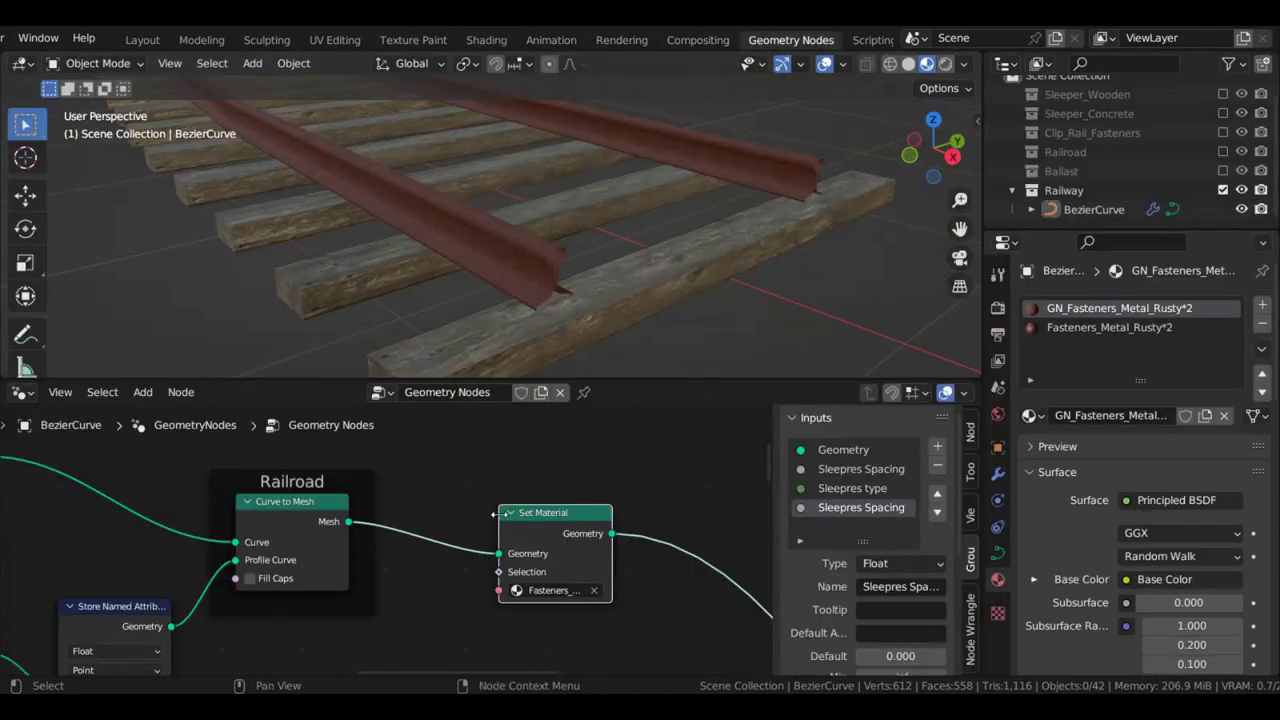
{"action": "scroll", "coordinate": [508, 566], "scroll_direction": "up", "scroll_amount": 5}
{"action": "left_click", "coordinate": [510, 572]}
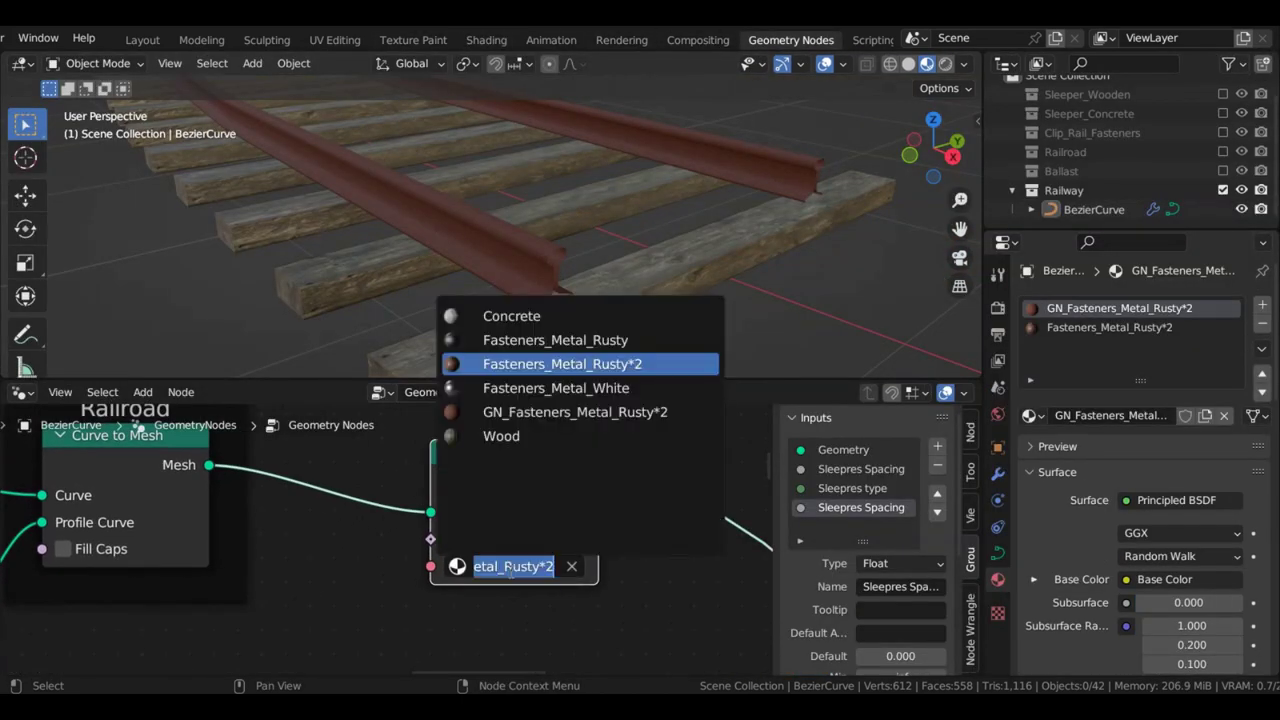
{"action": "left_click", "coordinate": [545, 411]}
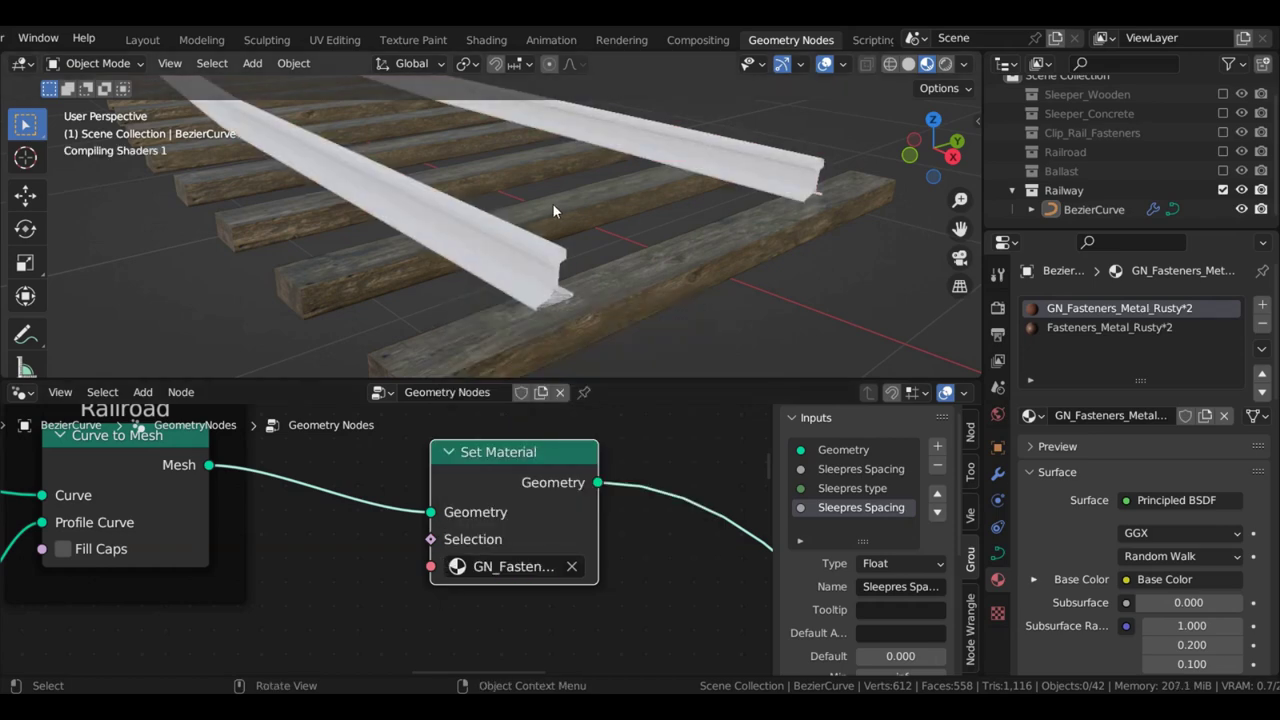
{"action": "scroll", "coordinate": [566, 187], "scroll_direction": "down", "scroll_amount": 4}
{"action": "mouse_move", "coordinate": [566, 187]}
{"action": "middle_mouse_down"}
{"action": "mouse_move", "coordinate": [652, 211]}
{"action": "mouse_move", "coordinate": [560, 187]}
{"action": "middle_mouse_up"}
{"action": "scroll", "coordinate": [591, 194], "scroll_direction": "up", "scroll_amount": 4}
{"action": "scroll", "coordinate": [560, 187], "scroll_direction": "up", "scroll_amount": 6}
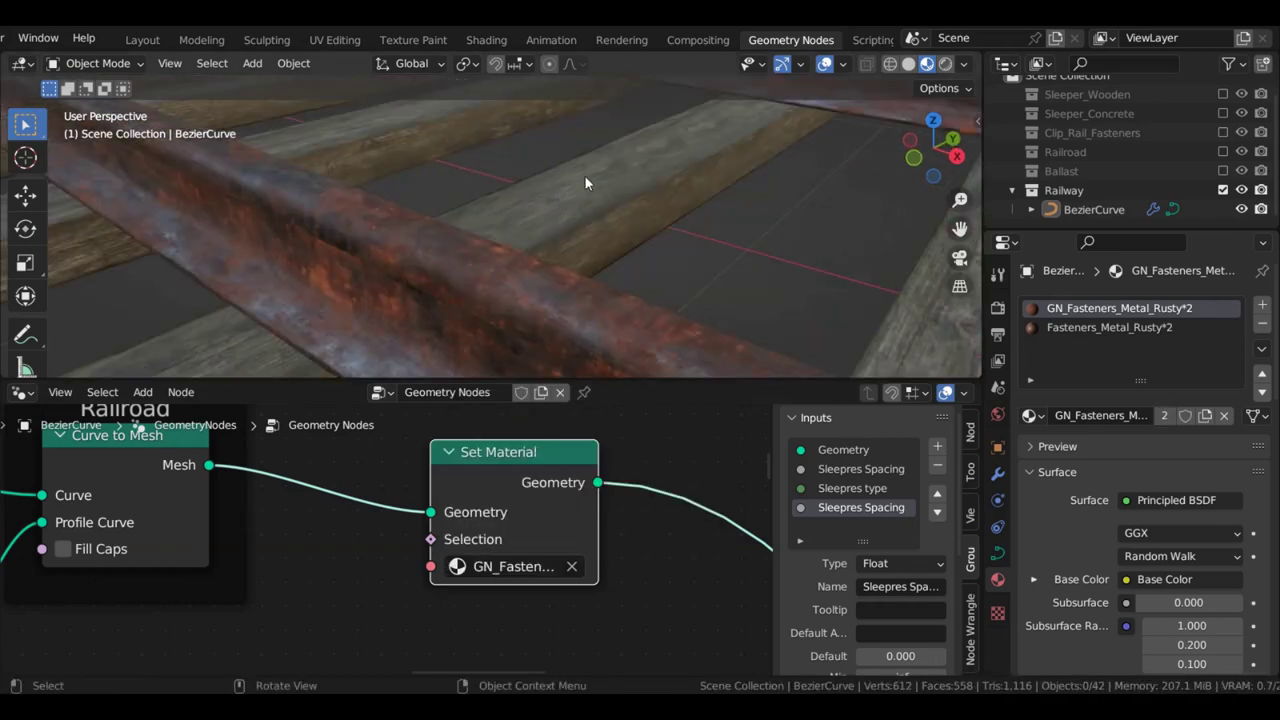
Set the Mapping node's Z rotation to 90° in the rail material and inspect the texture direction along the rails
{"action": "left_click", "coordinate": [484, 39]}
{"action": "mouse_move", "coordinate": [680, 340]}
{"action": "middle_mouse_down"}
{"action": "mouse_move", "coordinate": [689, 249]}
{"action": "mouse_move", "coordinate": [745, 215]}
{"action": "mouse_move", "coordinate": [664, 252]}
{"action": "middle_mouse_up"}
{"action": "scroll", "coordinate": [753, 548], "scroll_direction": "up", "scroll_amount": 5}
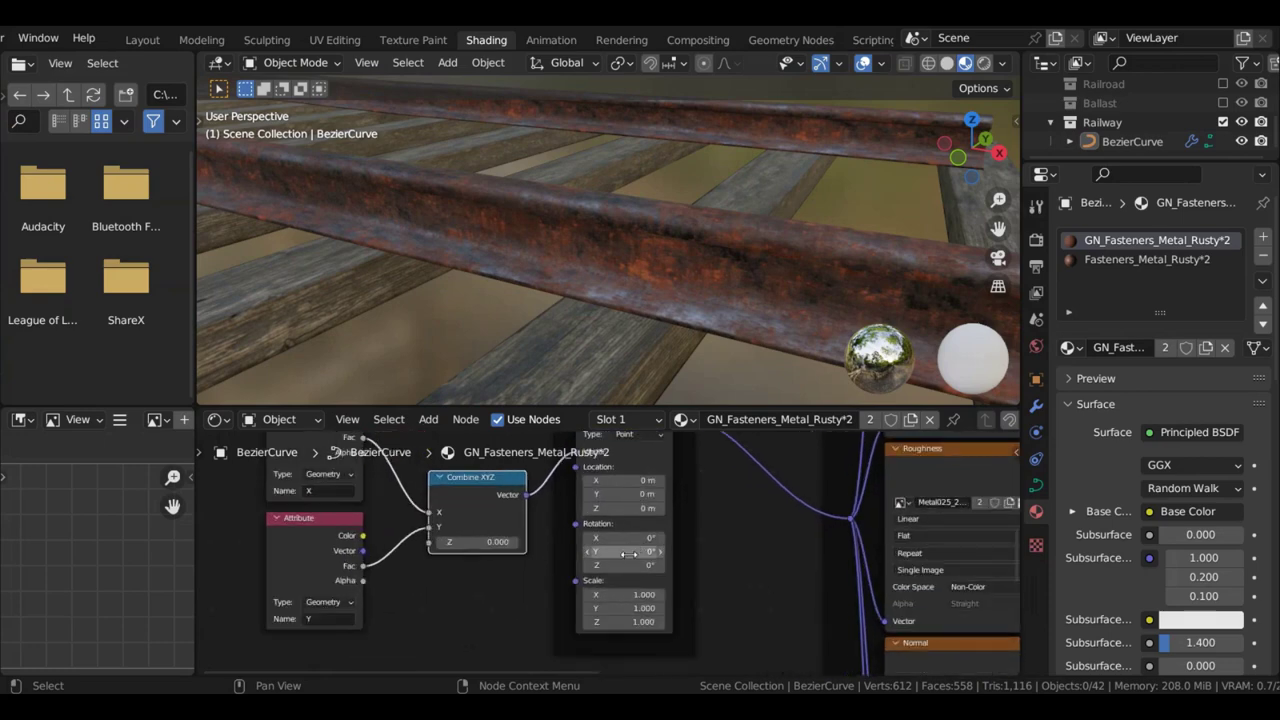
{"action": "scroll", "coordinate": [628, 553], "scroll_direction": "up", "scroll_amount": 2}
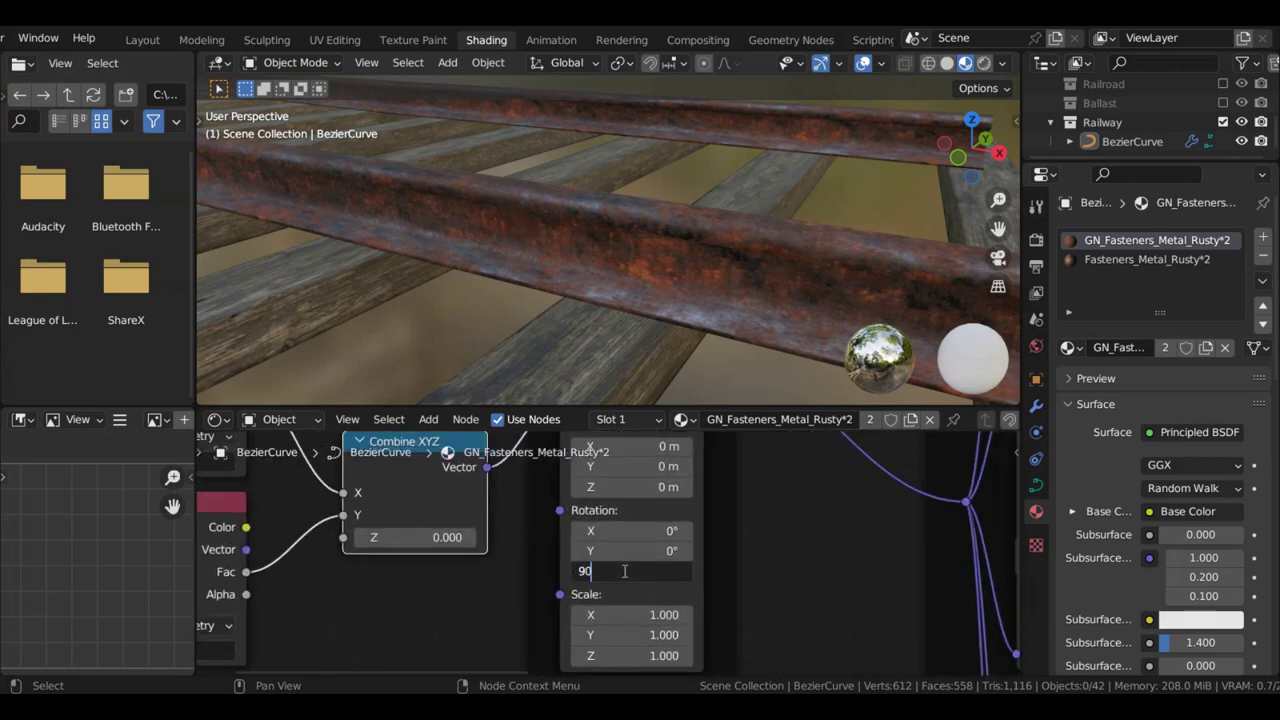
{"action": "key", "text": "Return"}
{"action": "scroll", "coordinate": [681, 286], "scroll_direction": "down", "scroll_amount": 4}
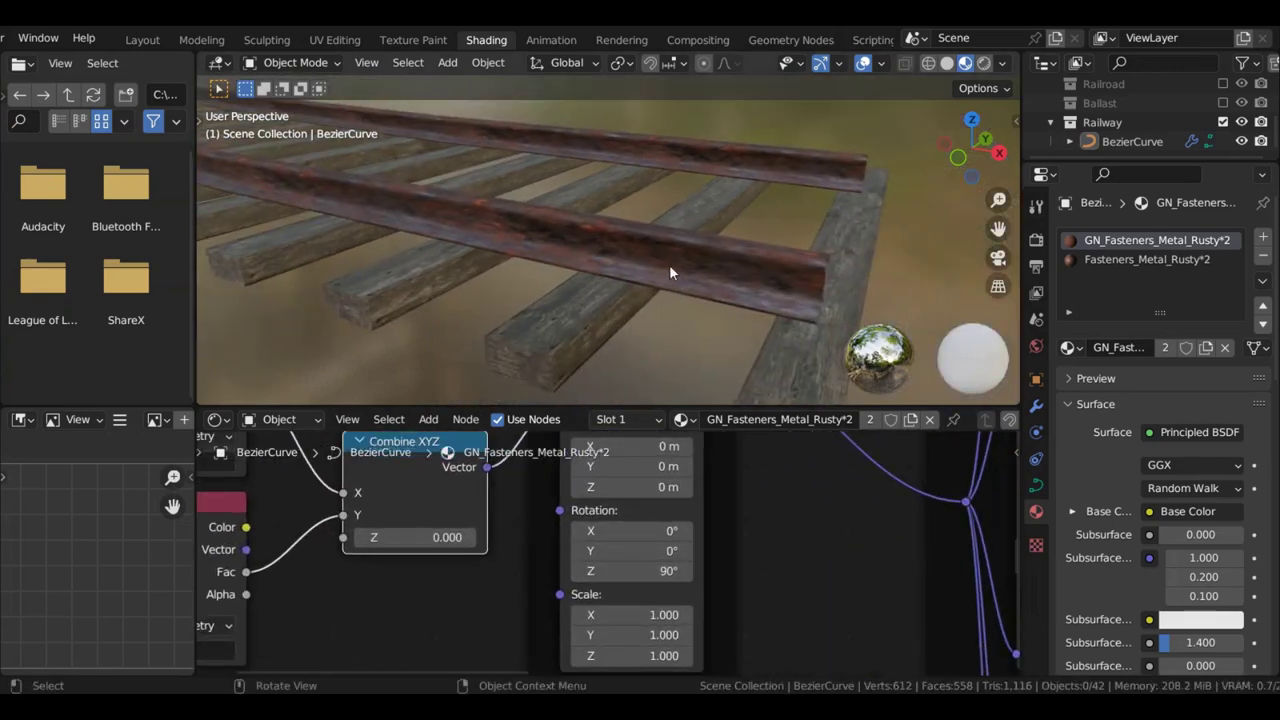
{"action": "middle_click_drag", "start_coordinate": [669, 264], "coordinate": [632, 293]}
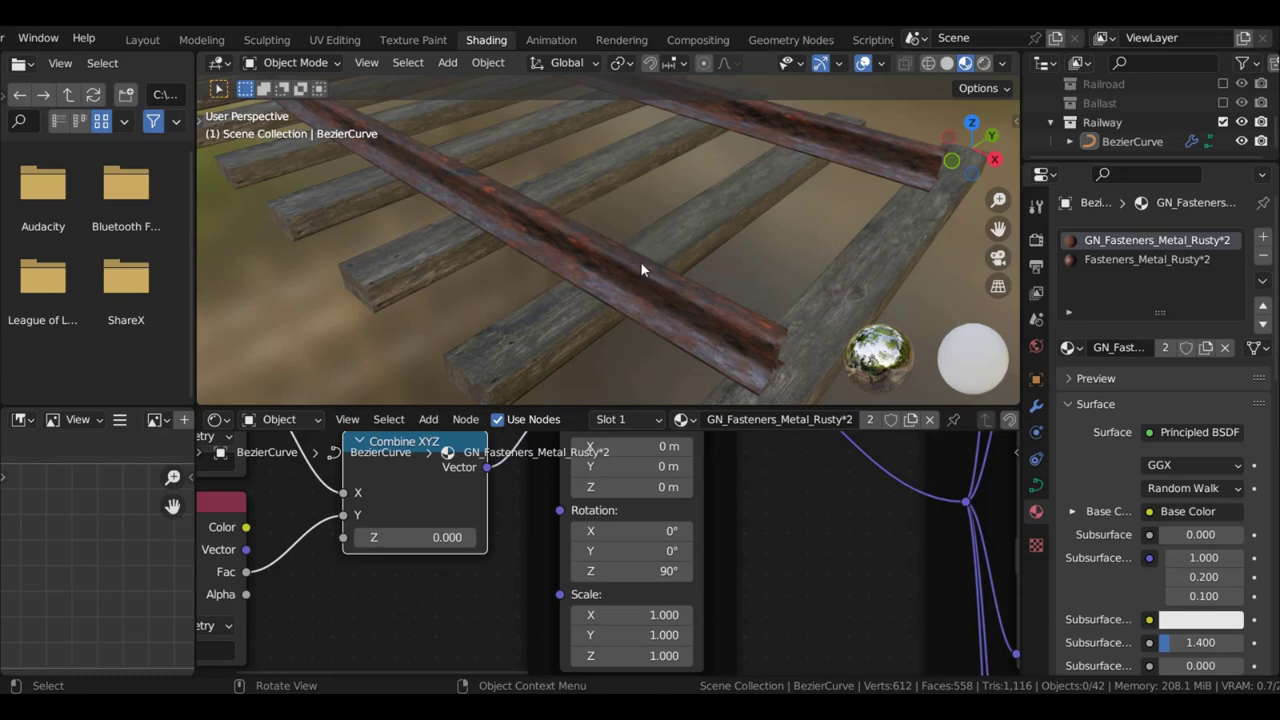
{"action": "scroll", "coordinate": [640, 262], "scroll_direction": "up", "scroll_amount": 3}
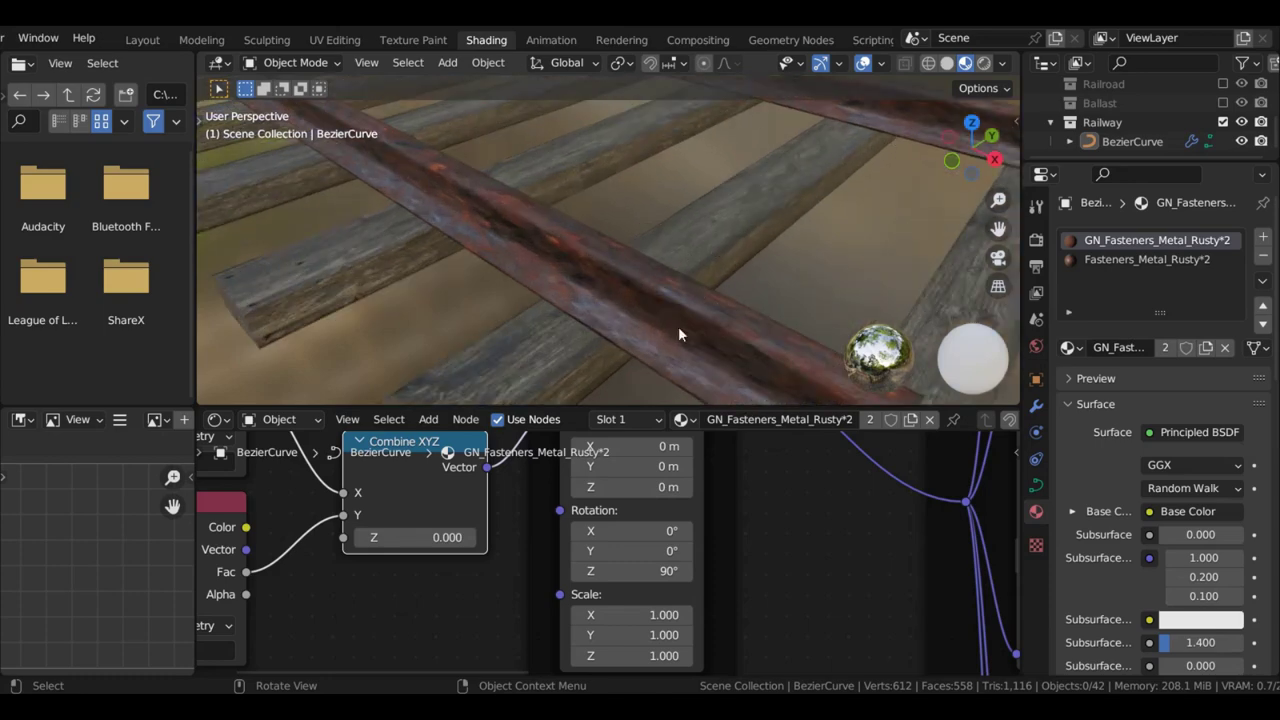
{"action": "scroll", "coordinate": [433, 512], "scroll_direction": "down", "scroll_amount": 5}
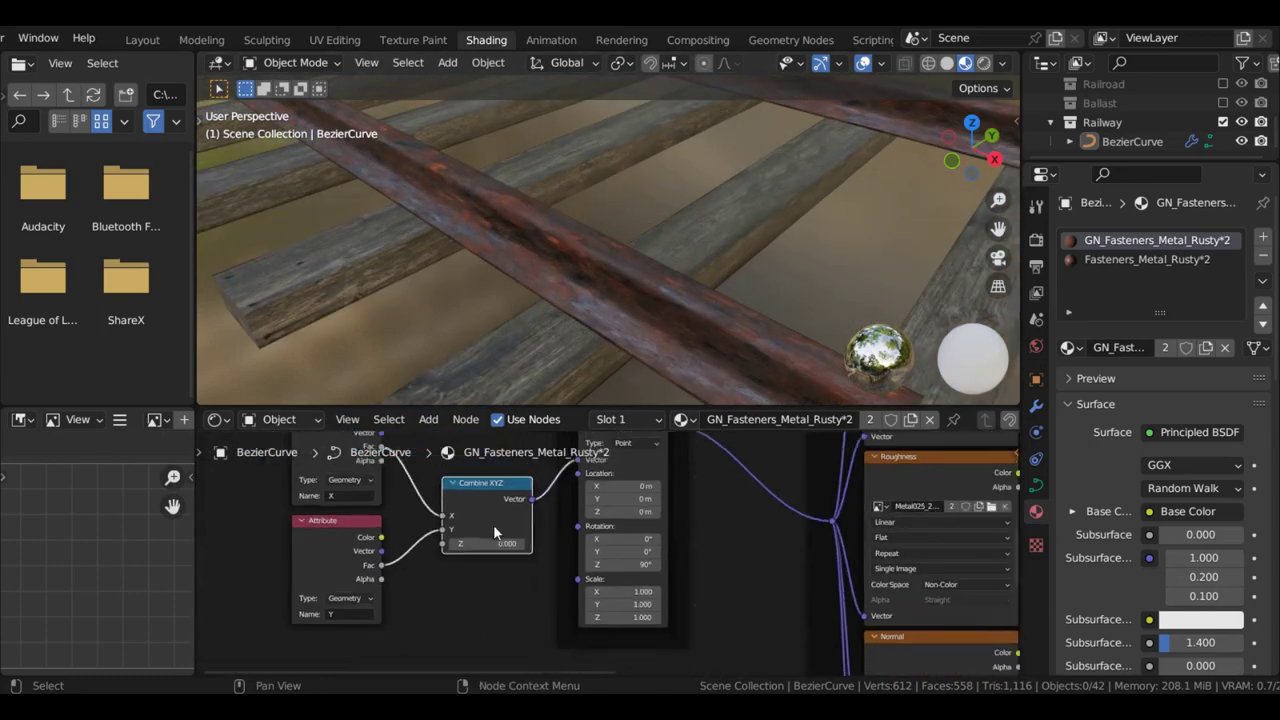
{"action": "scroll", "coordinate": [700, 500], "scroll_direction": "down", "scroll_amount": 2}
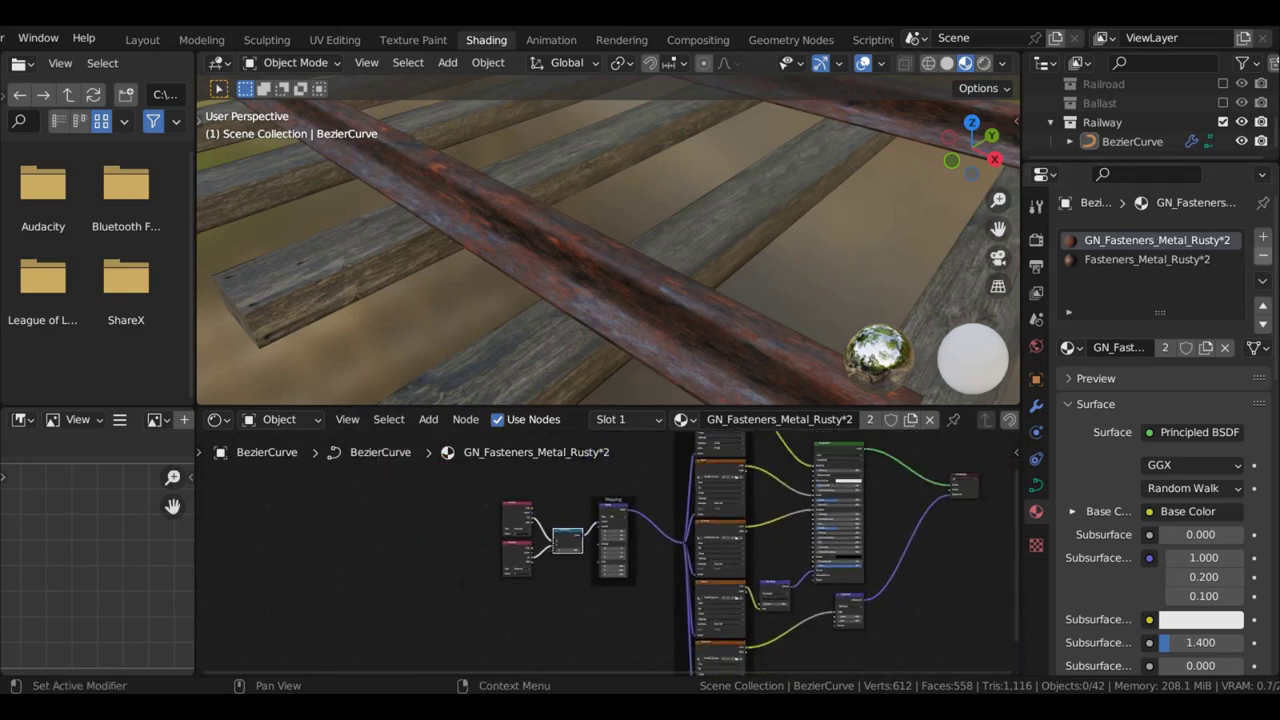
Add a third material slot to the curve and assign Fasteners_Metal_White to it
{"action": "left_click", "coordinate": [1263, 236]}
{"action": "left_click", "coordinate": [1070, 347]}
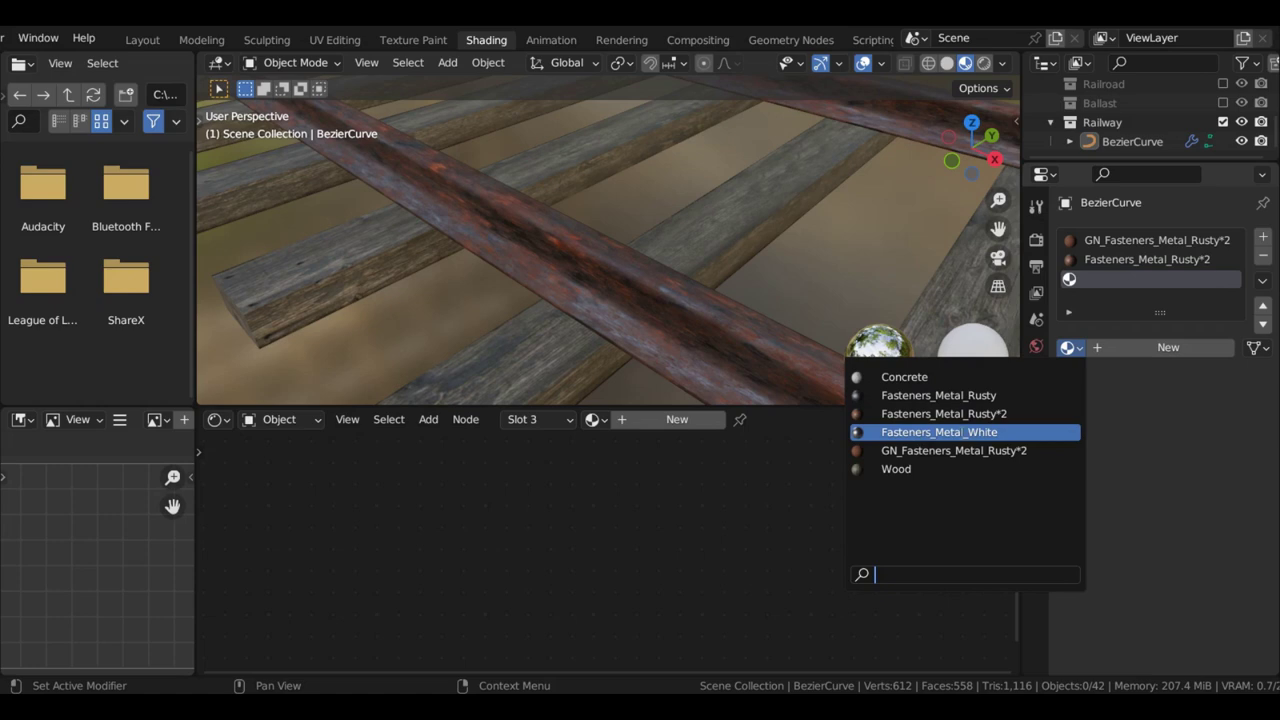
{"action": "left_click", "coordinate": [960, 432]}
Copy all Fasteners_Metal_White nodes except the Material Output into GN_Fasteners_Metal_Rusty*2
{"action": "scroll", "coordinate": [595, 488], "scroll_direction": "down", "scroll_amount": 3}
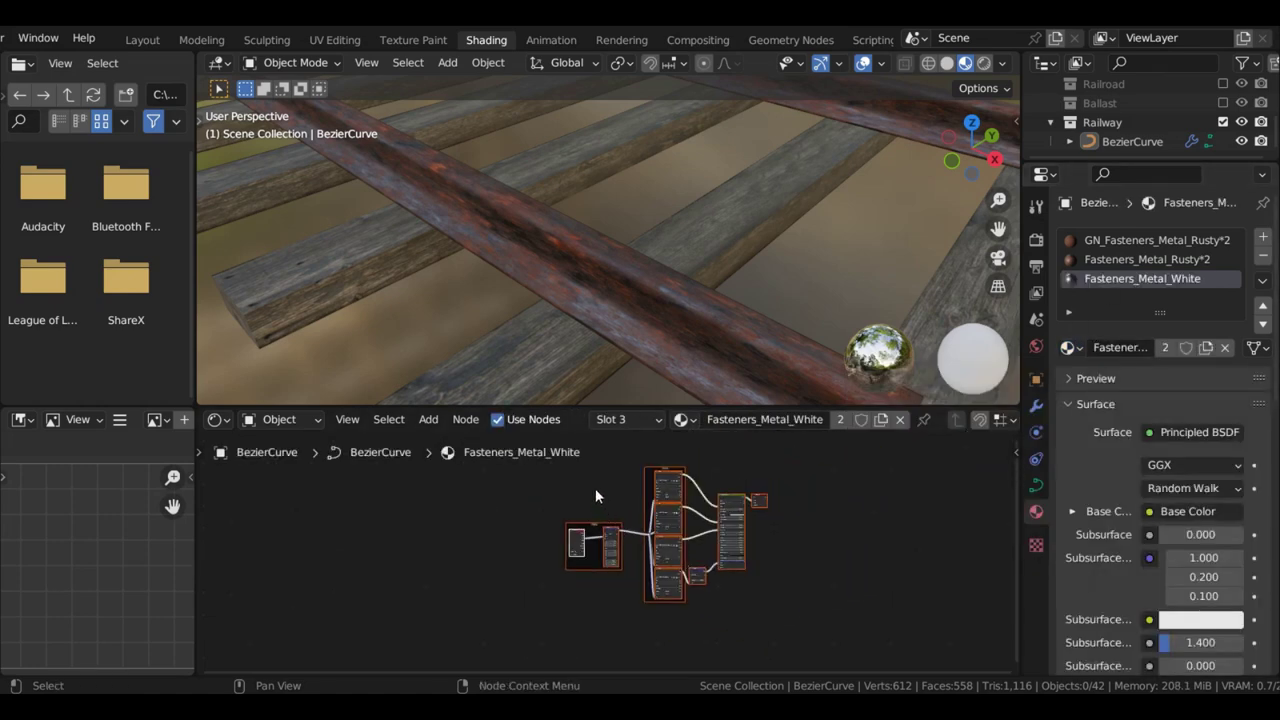
{"action": "left_click_drag", "start_coordinate": [558, 465], "coordinate": [732, 601]}
{"action": "key", "text": "ctrl+c"}
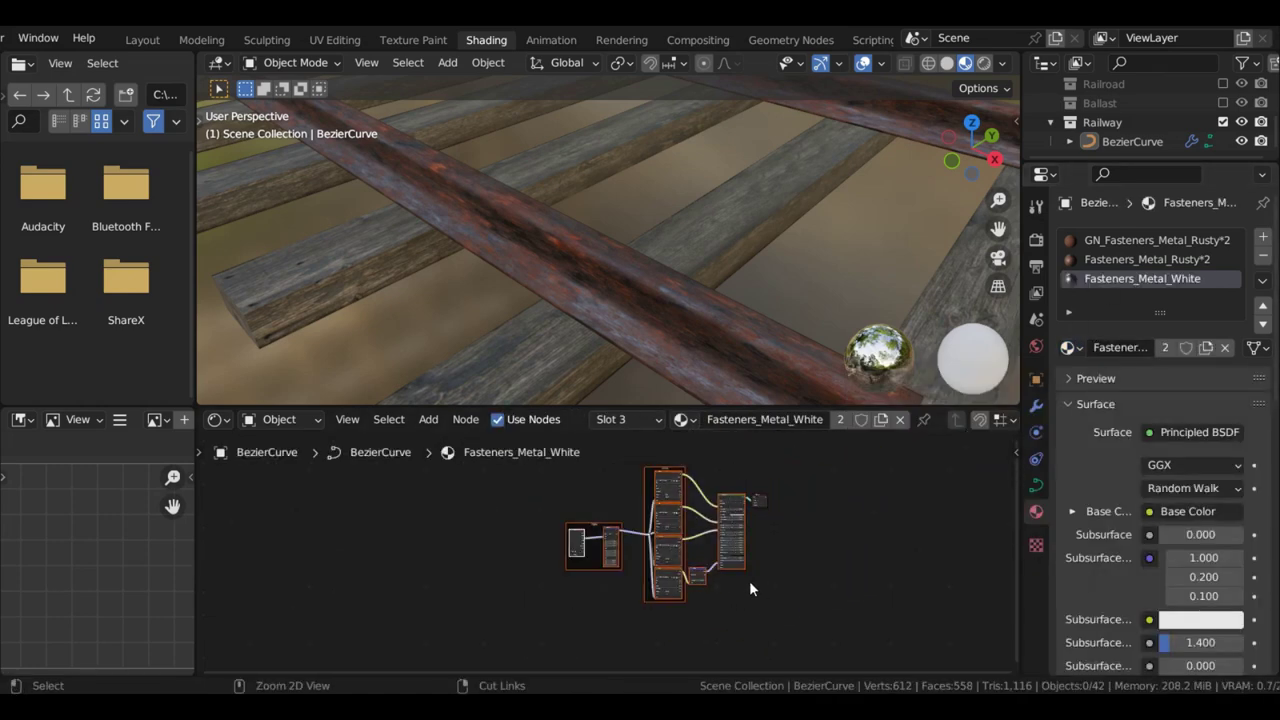
{"action": "left_click", "coordinate": [1129, 247]}
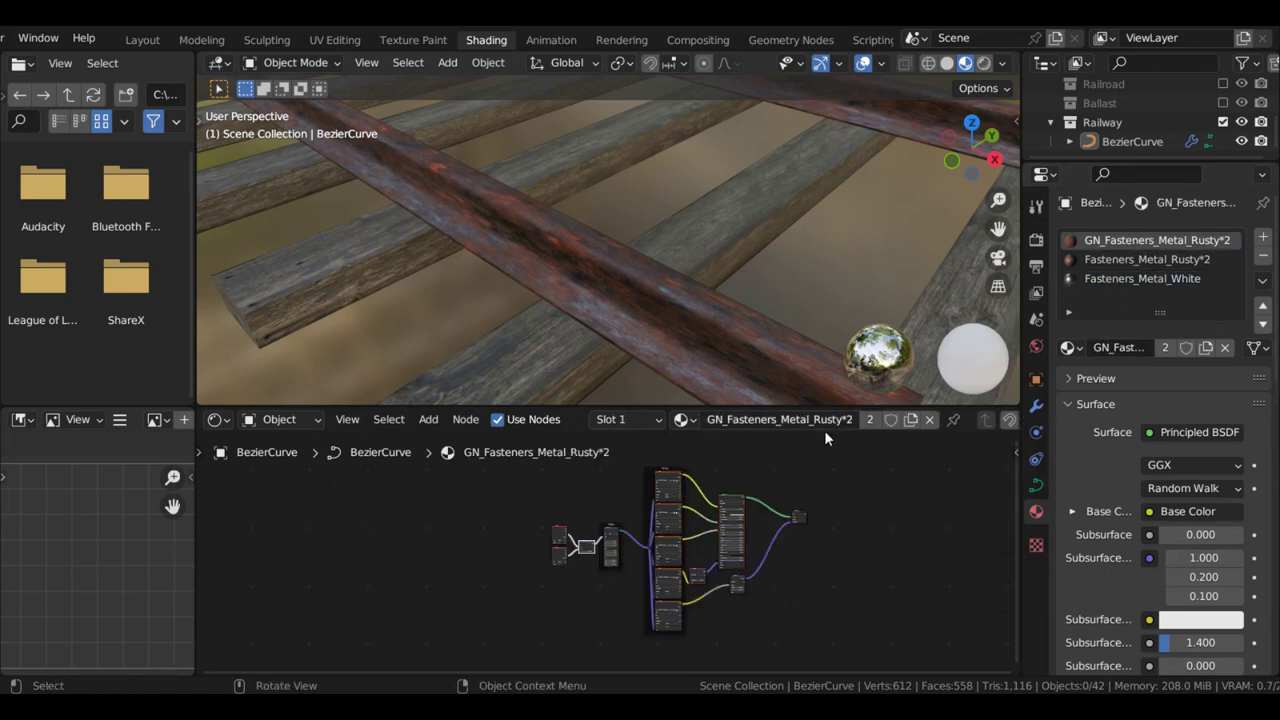
{"action": "middle_click_drag", "start_coordinate": [768, 487], "coordinate": [735, 504]}
{"action": "scroll", "coordinate": [610, 530], "scroll_direction": "up", "scroll_amount": 3}
{"action": "middle_click_drag", "start_coordinate": [648, 524], "coordinate": [591, 564]}
{"action": "key", "text": "ctrl+v"}
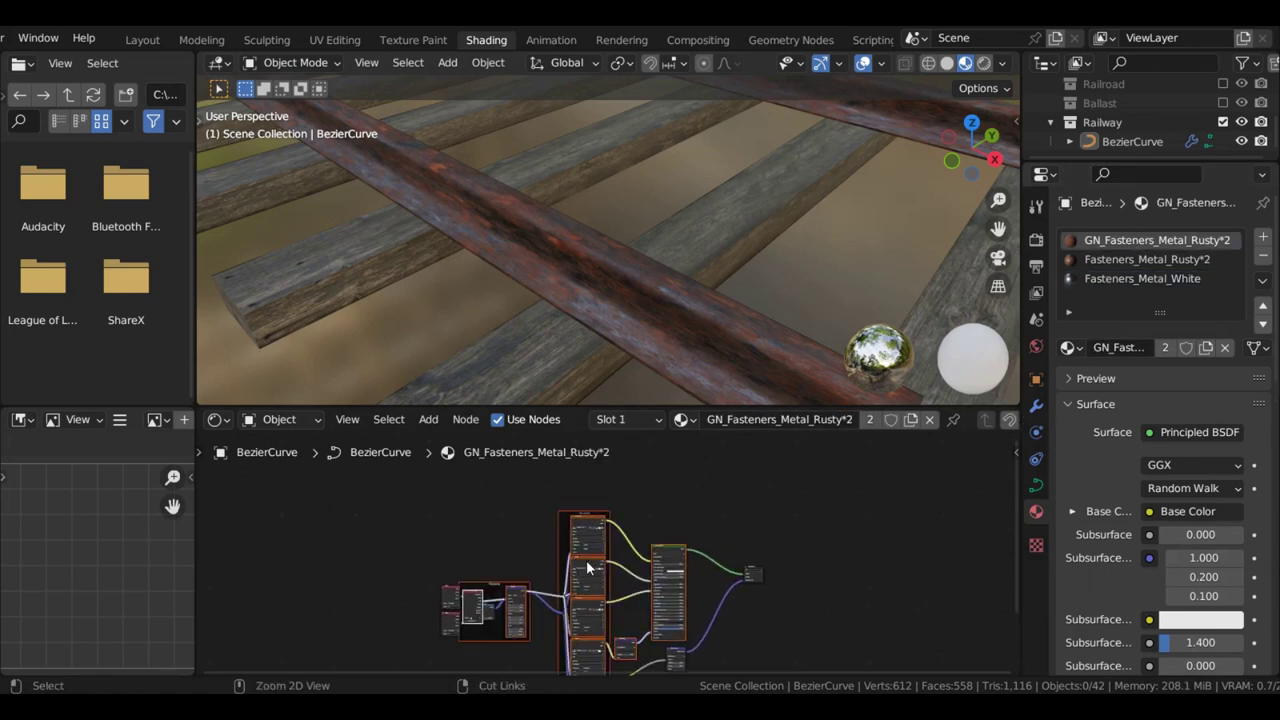
Move the pasted white metal nodes vertically so they sit above the rusty metal nodes
{"action": "scroll", "coordinate": [630, 558], "scroll_direction": "down", "scroll_amount": 2}
{"action": "key", "text": "g"}
{"action": "key", "text": "y"}
{"action": "left_click", "coordinate": [647, 482]}
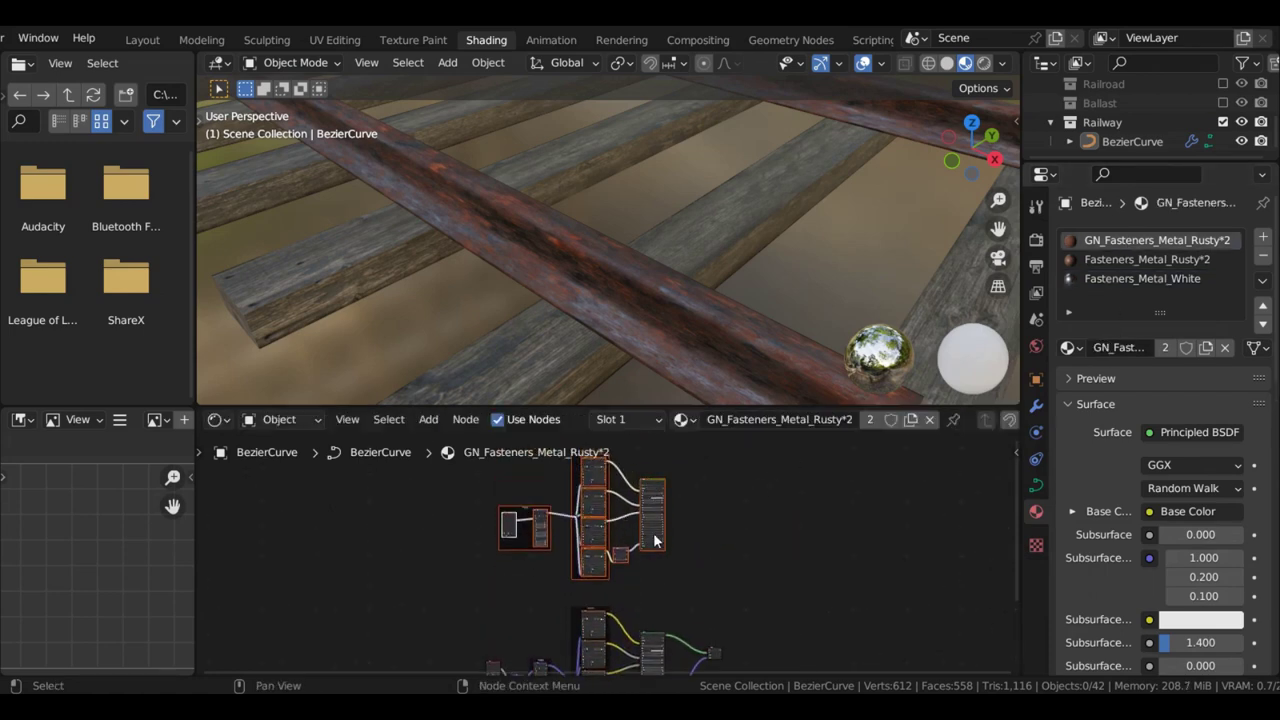
Move the Material Output node up and away from the rusty shader, towards the level of the white metal nodes
{"action": "scroll", "coordinate": [582, 496], "scroll_direction": "up", "scroll_amount": 3}
{"action": "middle_click_drag", "start_coordinate": [662, 540], "coordinate": [584, 590]}
{"action": "scroll", "coordinate": [615, 540], "scroll_direction": "down", "scroll_amount": 2}
{"action": "left_click", "coordinate": [638, 634]}
{"action": "key", "text": "g"}
{"action": "left_click", "coordinate": [708, 460]}
{"action": "scroll", "coordinate": [586, 592], "scroll_direction": "up", "scroll_amount": 5}
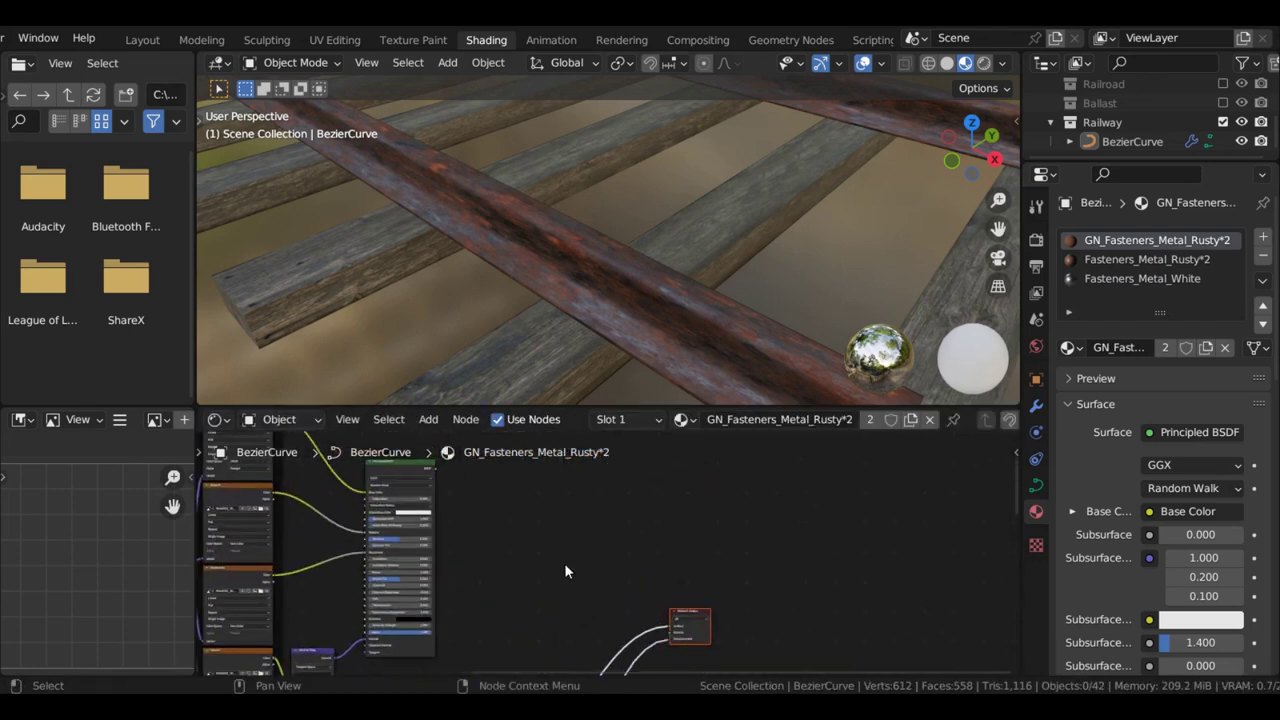
Insert a Mix Shader before the Material Output and feed the white metal Principled BSDF into its second Shader input
{"action": "key", "text": "shift+a"}
{"action": "left_click", "coordinate": [520, 472]}
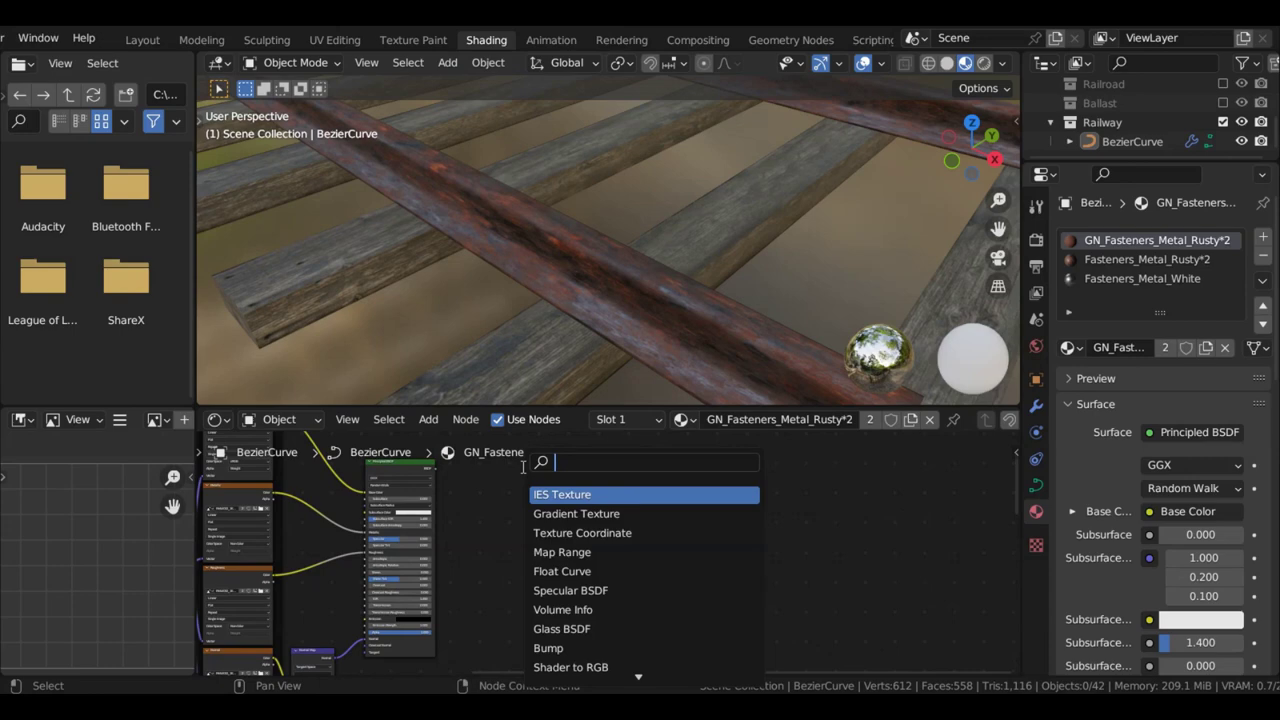
{"action": "type", "text": "mix"}
{"action": "left_click", "coordinate": [558, 513]}
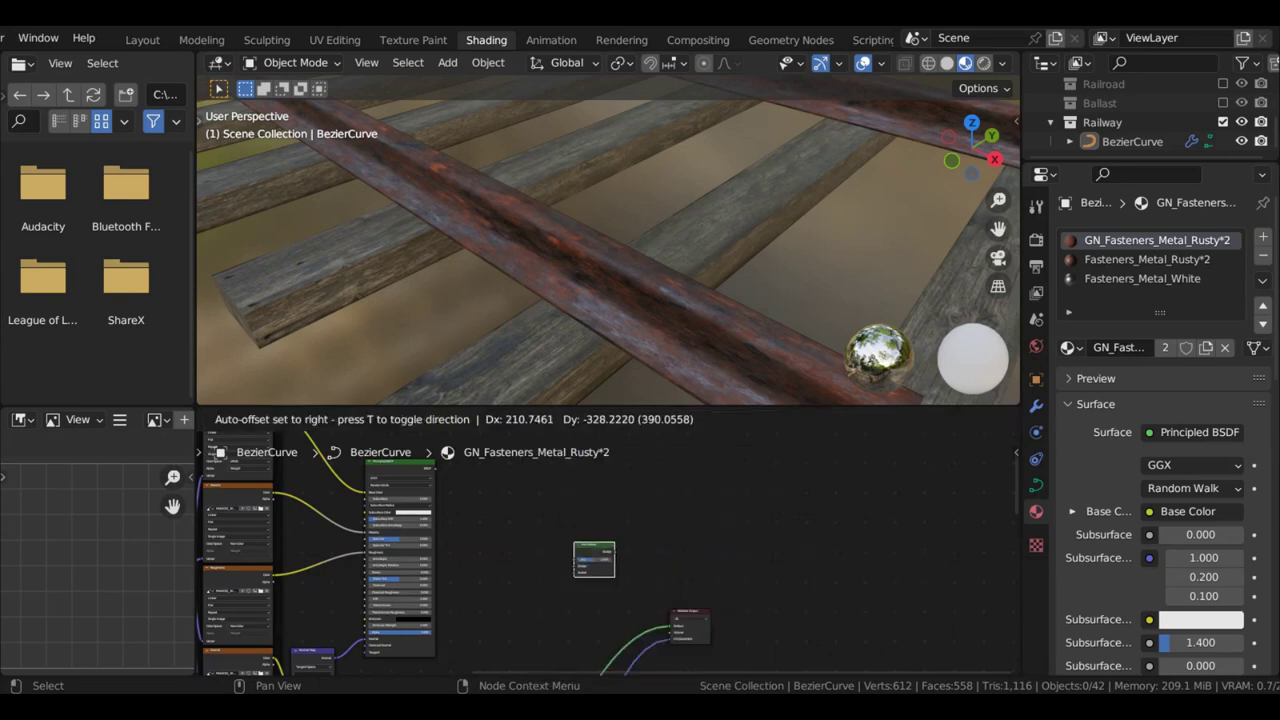
{"action": "left_click", "coordinate": [553, 569]}
{"action": "scroll", "coordinate": [553, 569], "scroll_direction": "up", "scroll_amount": 5}
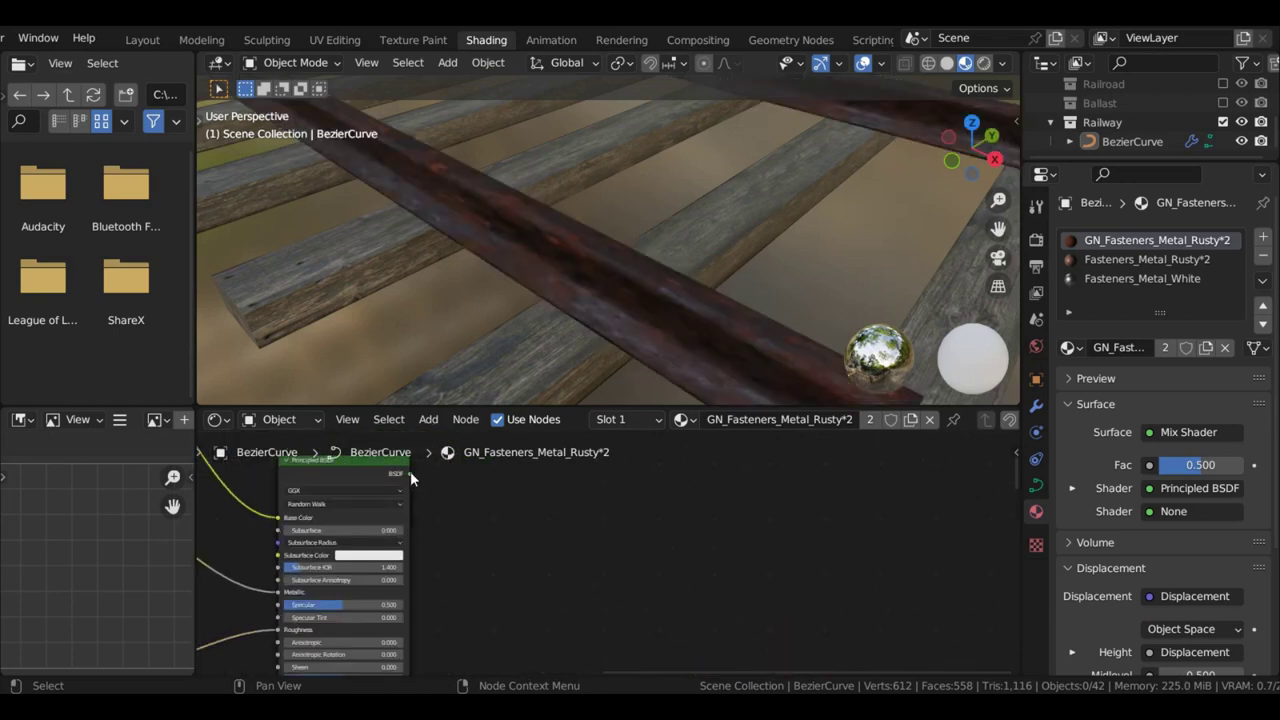
{"action": "left_click_drag", "start_coordinate": [410, 471], "coordinate": [723, 581]}
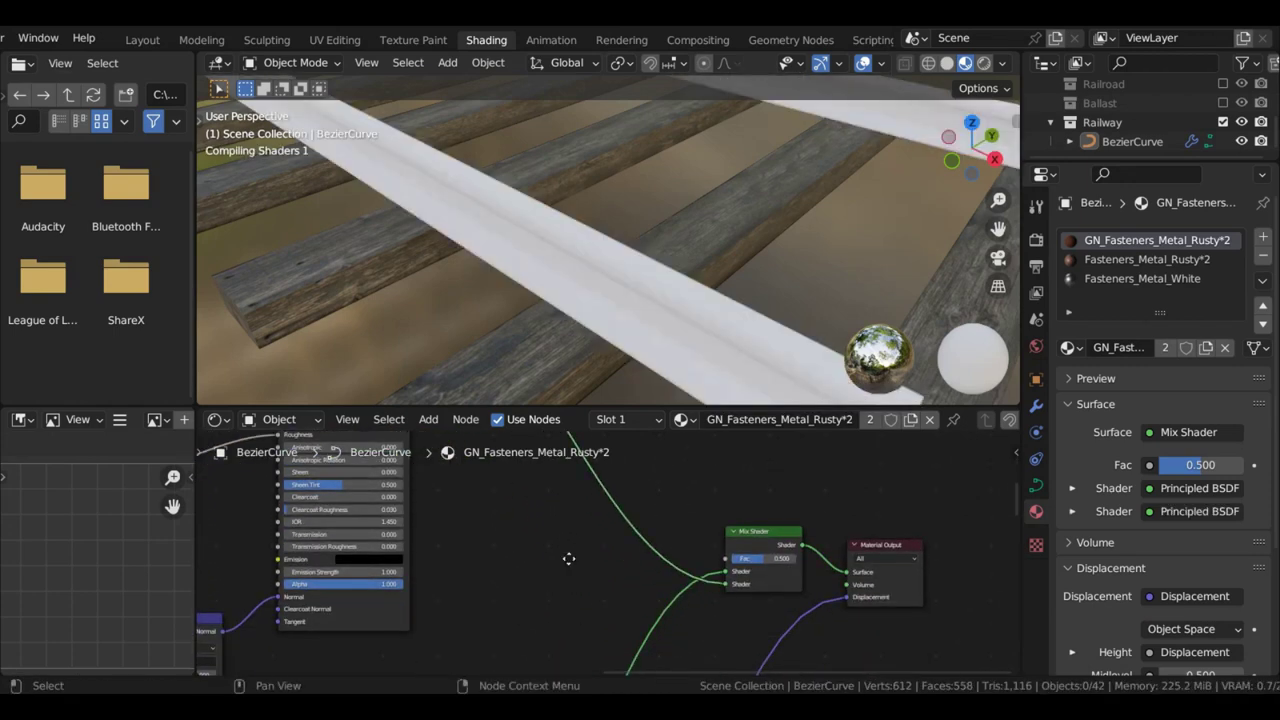
Add an Image Texture node, link its Color to the Mix Shader's Fac, and place it below the white metal shader
{"action": "key", "text": "shift+a"}
{"action": "type", "text": "image"}
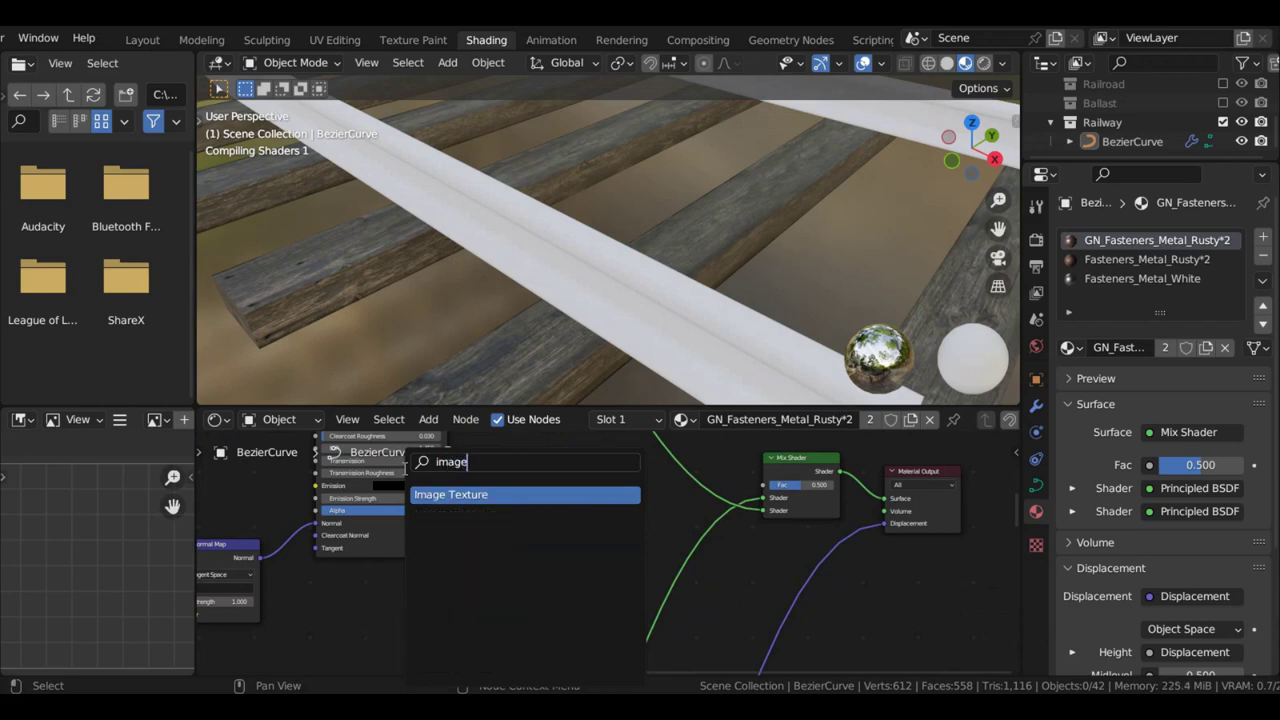
{"action": "left_click", "coordinate": [460, 492]}
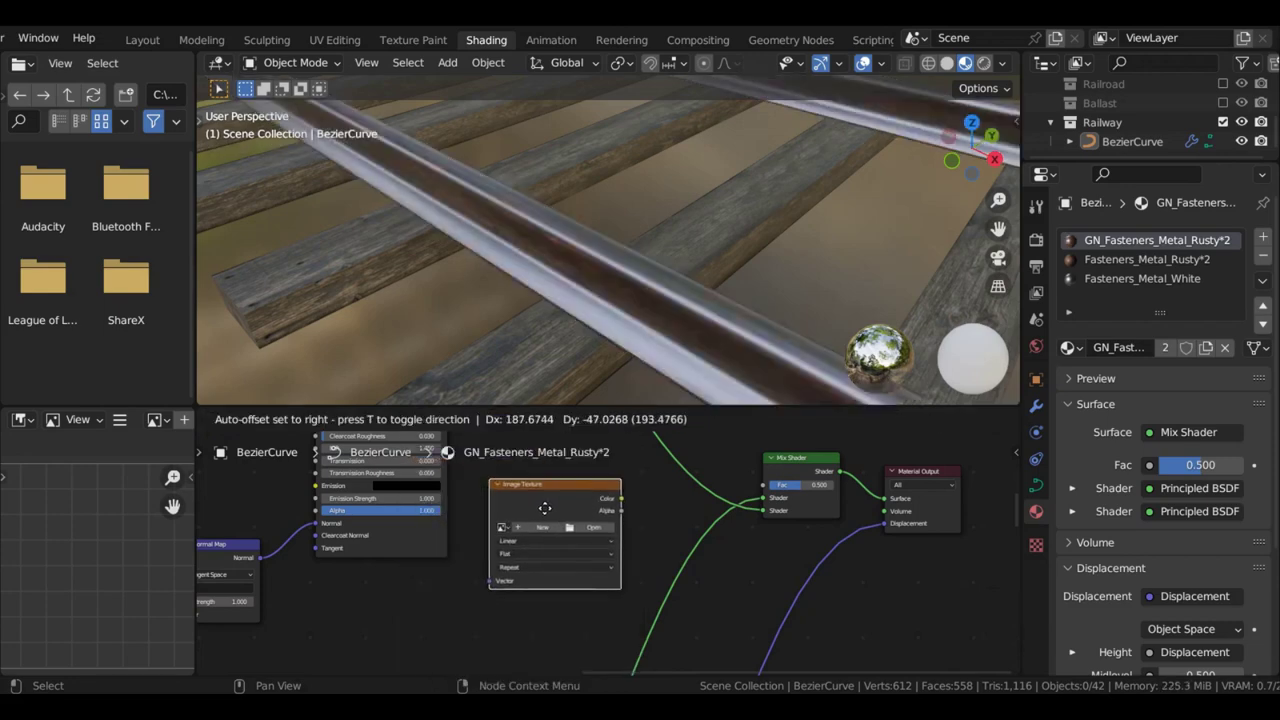
{"action": "left_click", "coordinate": [546, 509]}
{"action": "scroll", "coordinate": [612, 520], "scroll_direction": "up", "scroll_amount": 5}
{"action": "middle_click_drag", "start_coordinate": [704, 488], "coordinate": [536, 530]}
{"action": "scroll", "coordinate": [535, 533], "scroll_direction": "up", "scroll_amount": 1}
{"action": "left_click_drag", "start_coordinate": [442, 528], "coordinate": [670, 513]}
{"action": "scroll", "coordinate": [411, 564], "scroll_direction": "down", "scroll_amount": 10}
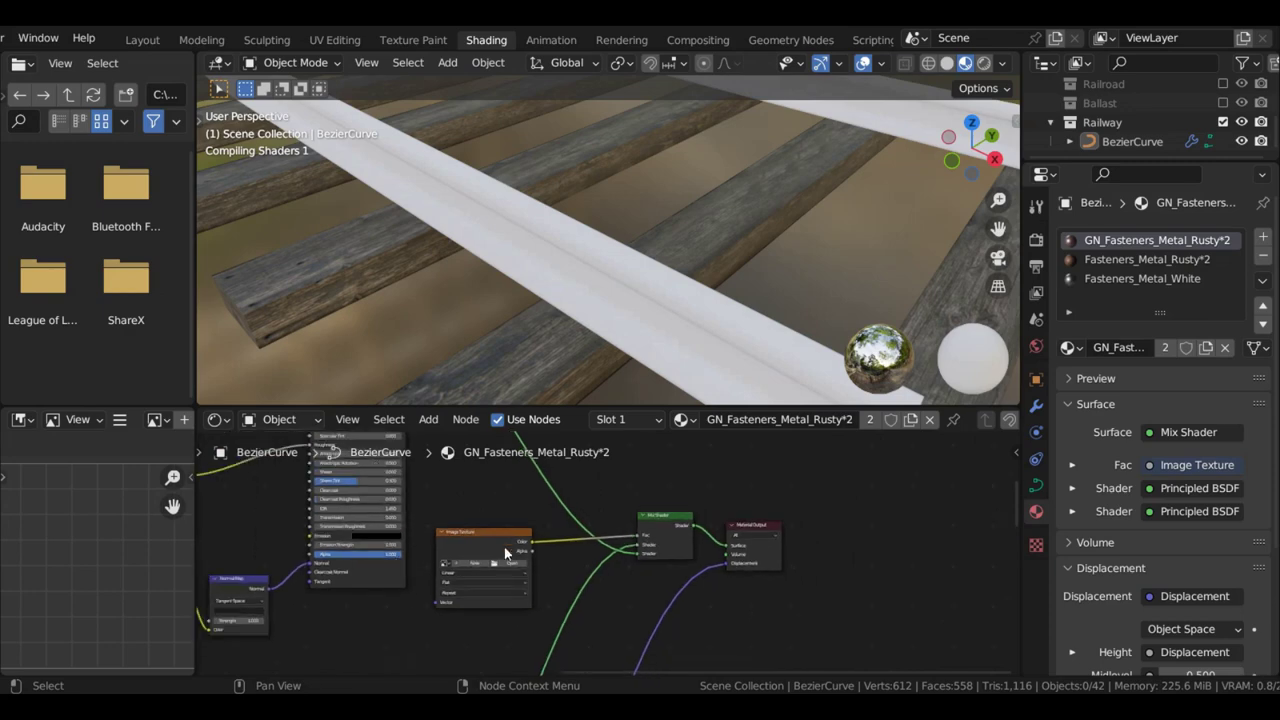
{"action": "left_click_drag", "start_coordinate": [502, 542], "coordinate": [409, 620]}
Delete the Texture Coordinate node that feeds the white metal Mapping node
{"action": "middle_click_drag", "start_coordinate": [371, 577], "coordinate": [738, 557]}
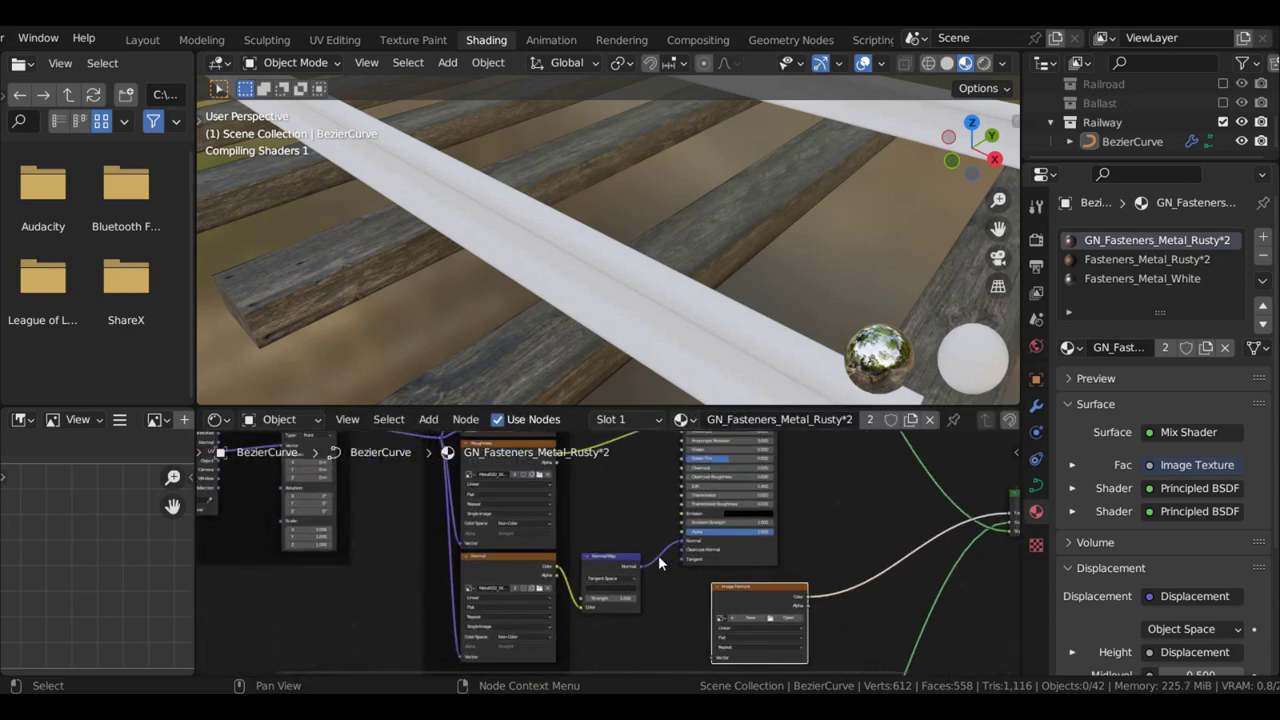
{"action": "scroll", "coordinate": [658, 562], "scroll_direction": "down", "scroll_amount": 5}
{"action": "middle_click_drag", "start_coordinate": [544, 531], "coordinate": [656, 549]}
{"action": "scroll", "coordinate": [640, 547], "scroll_direction": "down", "scroll_amount": 1}
{"action": "scroll", "coordinate": [465, 524], "scroll_direction": "up", "scroll_amount": 6}
{"action": "middle_click_drag", "start_coordinate": [491, 517], "coordinate": [680, 570]}
{"action": "scroll", "coordinate": [580, 555], "scroll_direction": "up", "scroll_amount": 4}
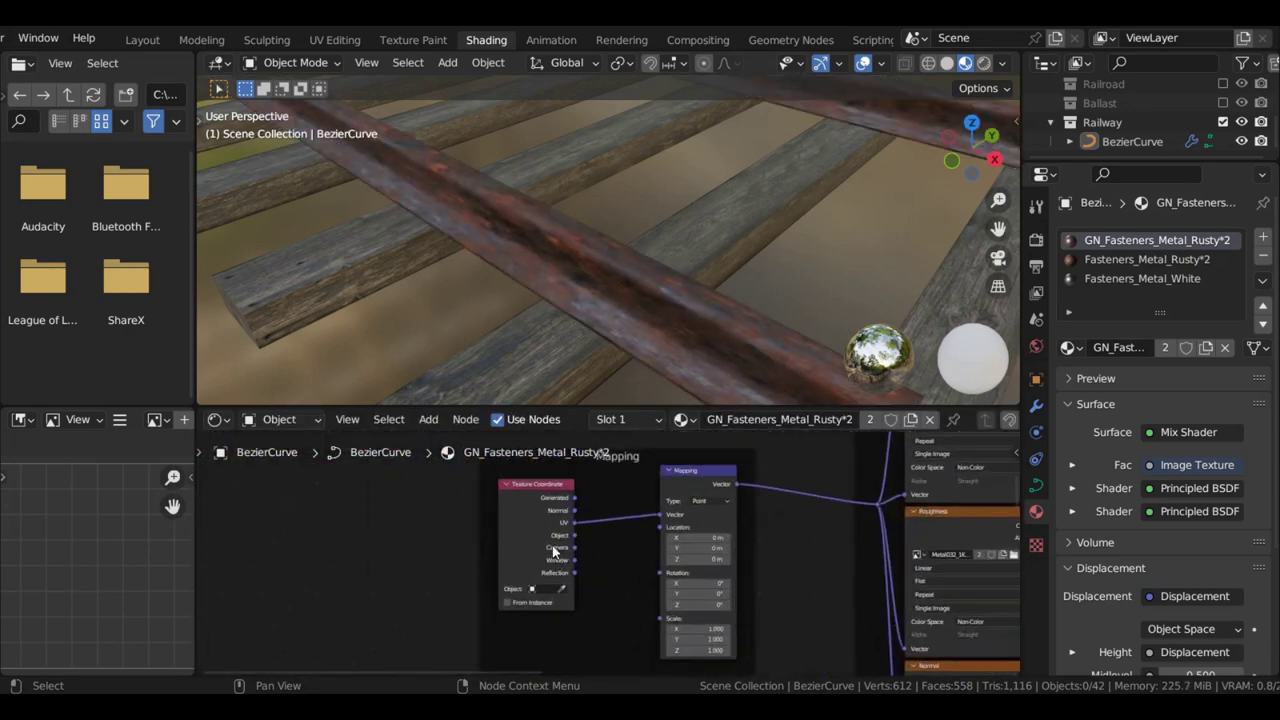
{"action": "left_click", "coordinate": [530, 523]}
{"action": "key", "text": "x"}
Duplicate the rusty metal's X and Y Attribute nodes with their Combine XYZ, and place the copies vertically beside the white metal Mapping node
{"action": "scroll", "coordinate": [620, 606], "scroll_direction": "down", "scroll_amount": 8}
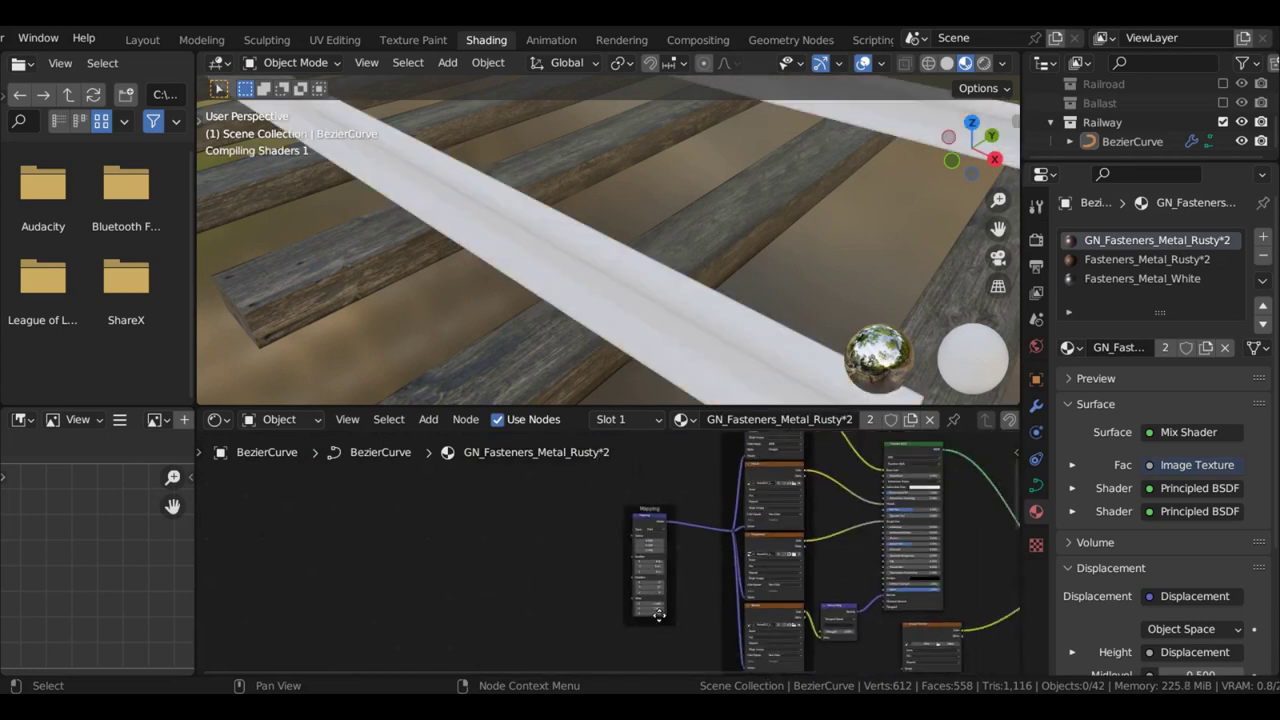
{"action": "middle_click_drag", "start_coordinate": [660, 614], "coordinate": [646, 505]}
{"action": "scroll", "coordinate": [649, 614], "scroll_direction": "up", "scroll_amount": 3}
{"action": "scroll", "coordinate": [650, 608], "scroll_direction": "down", "scroll_amount": 3}
{"action": "middle_click_drag", "start_coordinate": [654, 588], "coordinate": [642, 492]}
{"action": "scroll", "coordinate": [626, 560], "scroll_direction": "up", "scroll_amount": 4}
{"action": "middle_click_drag", "start_coordinate": [623, 568], "coordinate": [634, 464]}
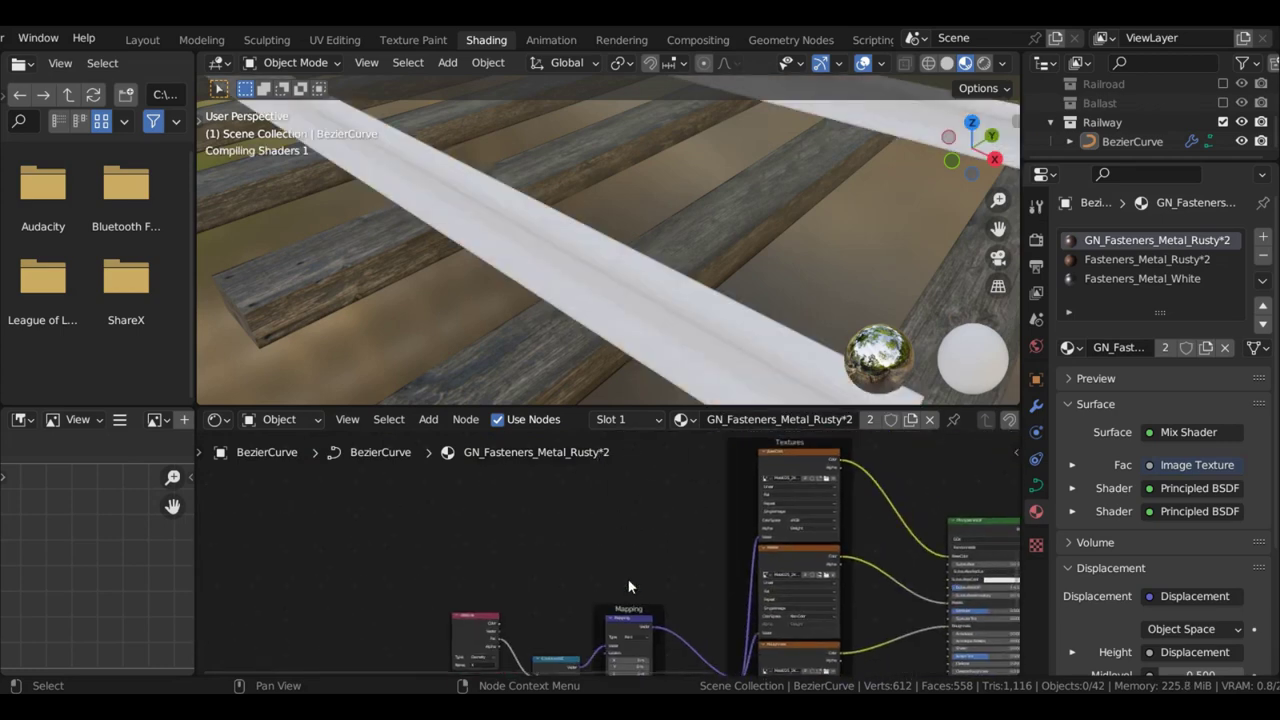
{"action": "scroll", "coordinate": [629, 586], "scroll_direction": "up", "scroll_amount": 2}
{"action": "middle_click_drag", "start_coordinate": [604, 625], "coordinate": [602, 573]}
{"action": "left_click_drag", "start_coordinate": [434, 521], "coordinate": [558, 615]}
{"action": "scroll", "coordinate": [606, 556], "scroll_direction": "down", "scroll_amount": 5}
{"action": "left_click_drag", "start_coordinate": [367, 557], "coordinate": [580, 612]}
{"action": "scroll", "coordinate": [565, 553], "scroll_direction": "down", "scroll_amount": 3}
{"action": "key", "text": "g"}
{"action": "key", "text": "y"}
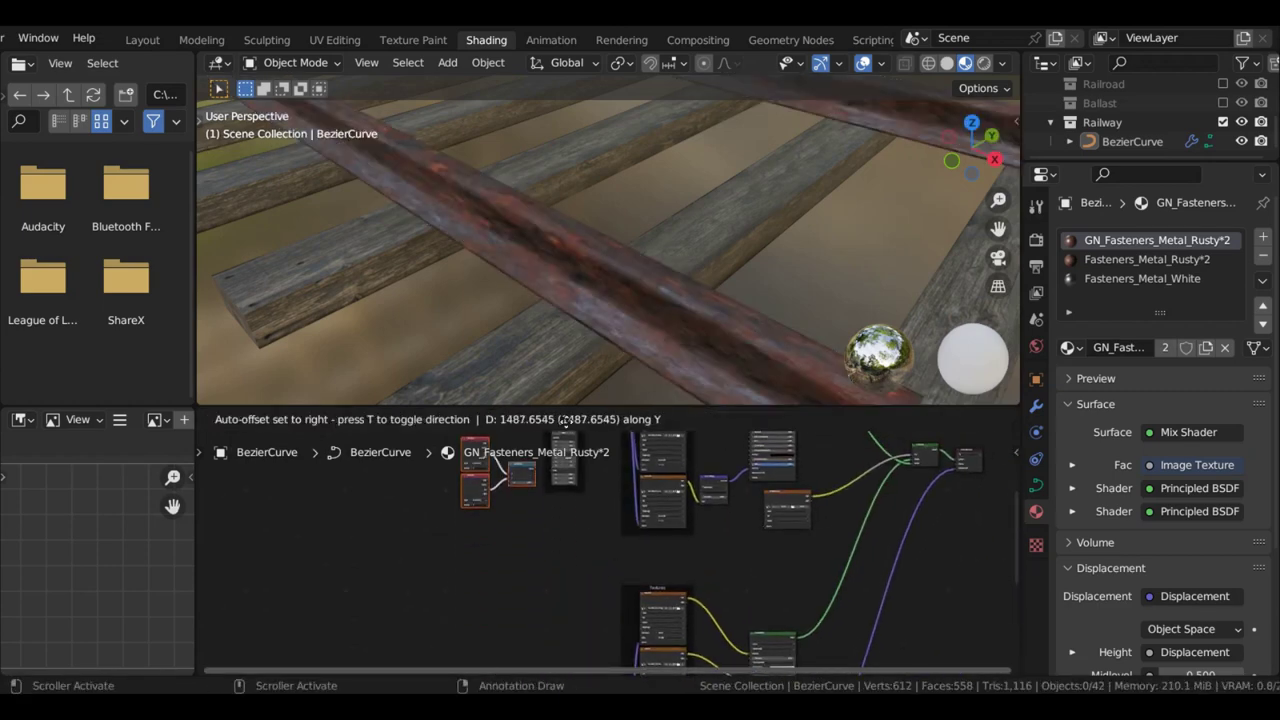
{"action": "left_click", "coordinate": [556, 489]}
Connect the duplicated Combine XYZ's Vector output to the white metal Mapping node's Vector input
{"action": "scroll", "coordinate": [543, 520], "scroll_direction": "up", "scroll_amount": 6}
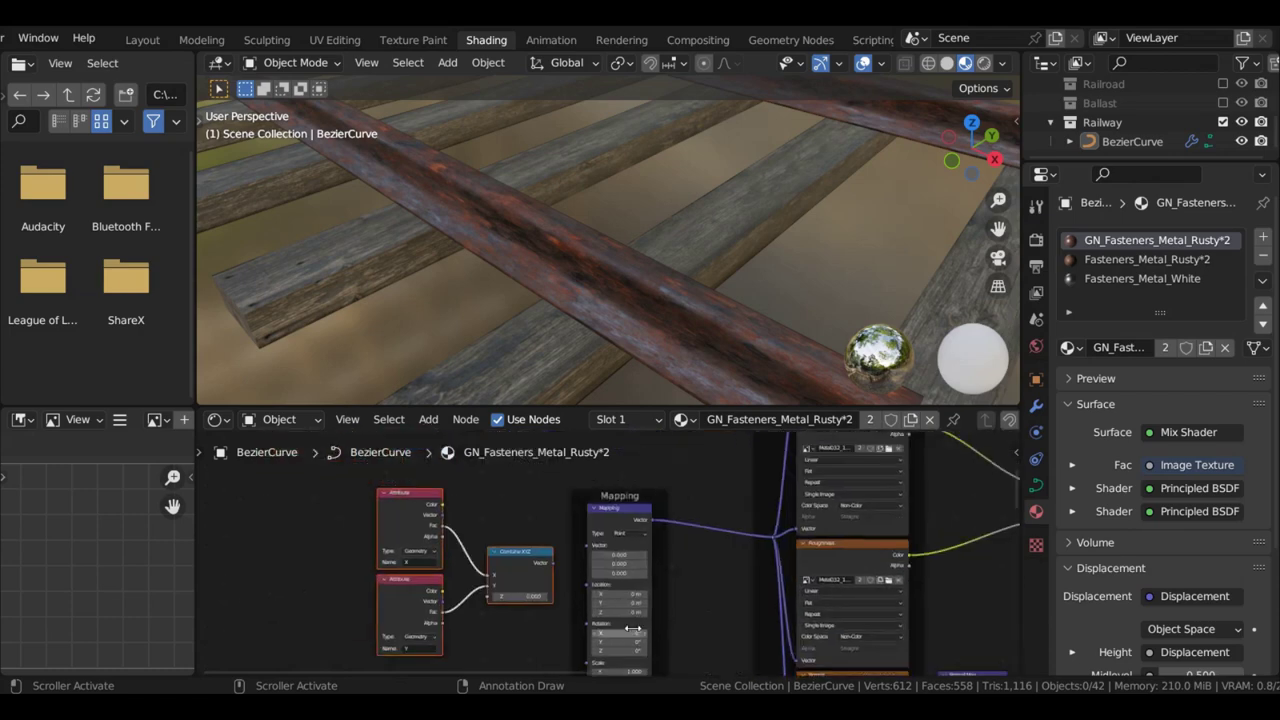
{"action": "scroll", "coordinate": [510, 563], "scroll_direction": "down", "scroll_amount": 2}
{"action": "left_click_drag", "start_coordinate": [491, 574], "coordinate": [566, 537]}
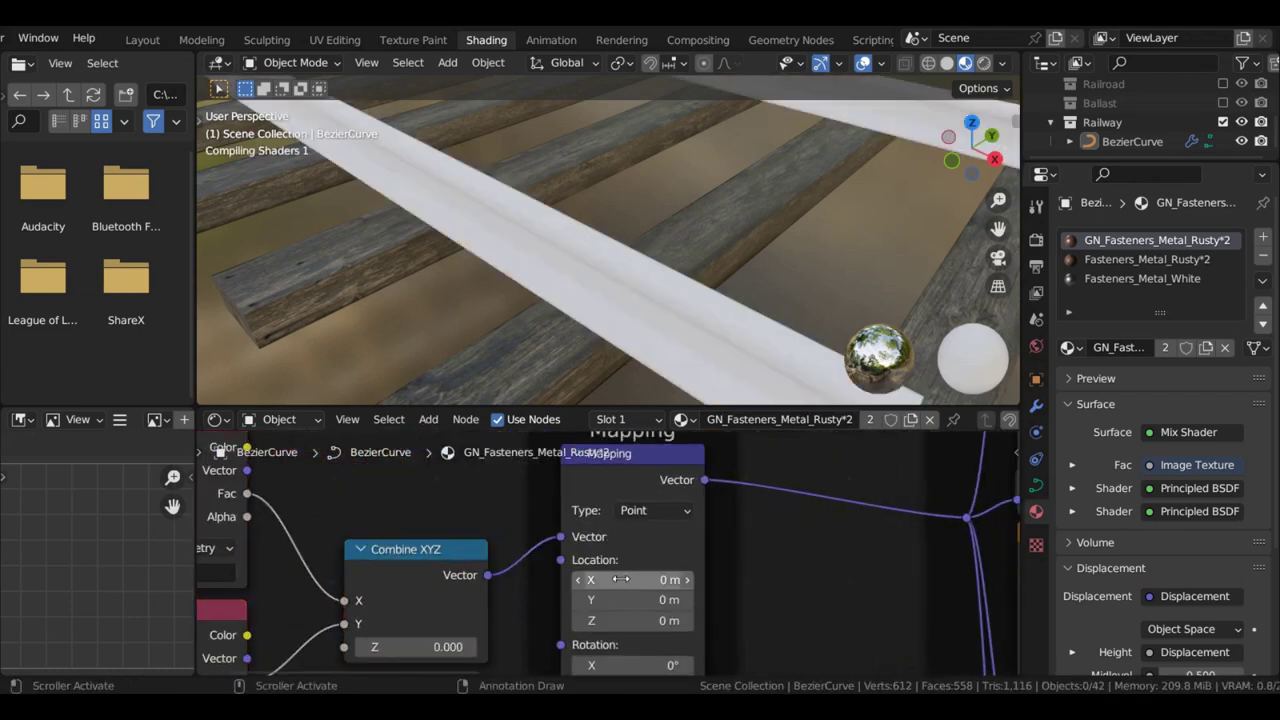
Connect the white metal Mapping node's Vector output to the new Image Texture's Vector input
{"action": "scroll", "coordinate": [677, 576], "scroll_direction": "down", "scroll_amount": 2}
{"action": "middle_click_drag", "start_coordinate": [677, 576], "coordinate": [381, 538]}
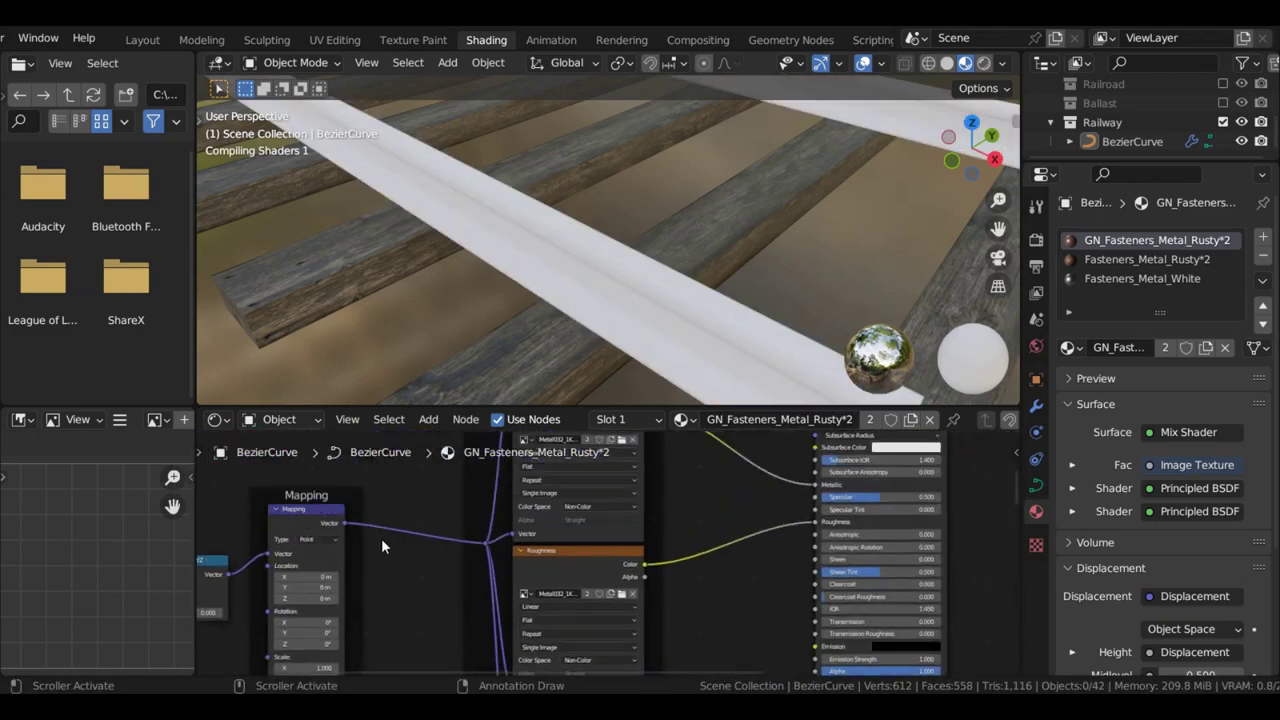
{"action": "scroll", "coordinate": [335, 521], "scroll_direction": "up", "scroll_amount": 4}
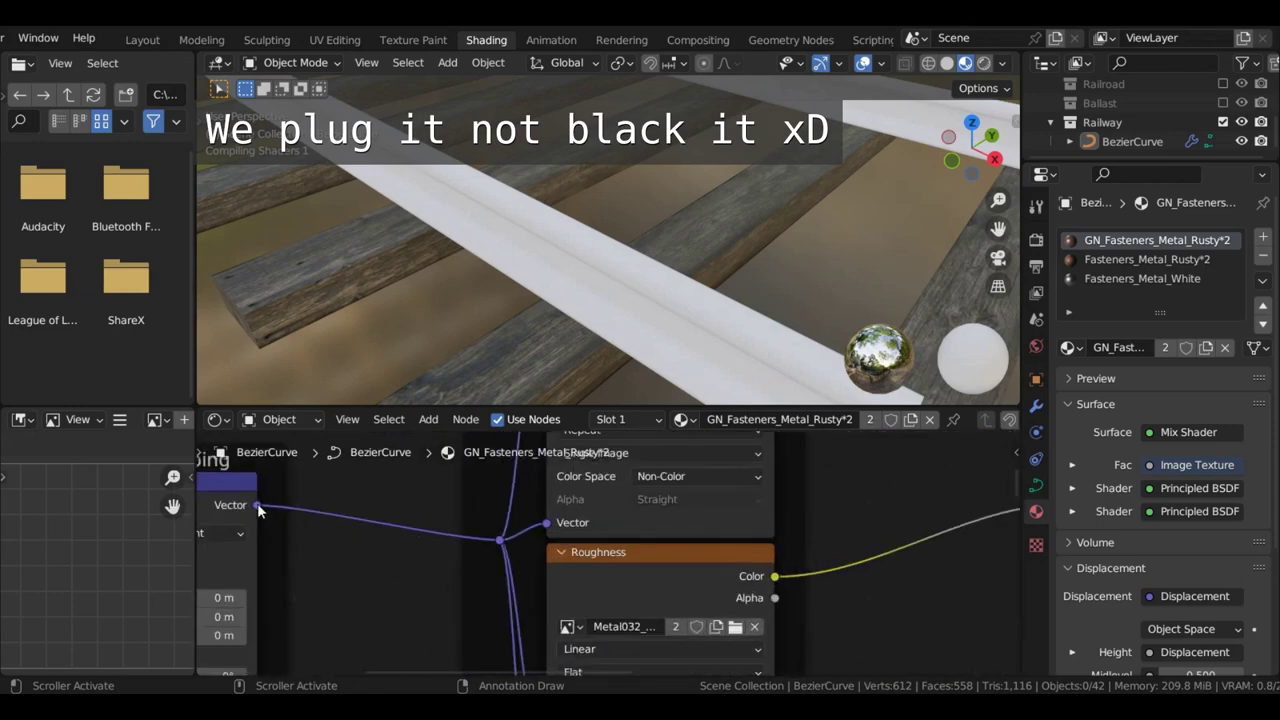
{"action": "left_click_drag", "start_coordinate": [257, 505], "coordinate": [694, 471]}
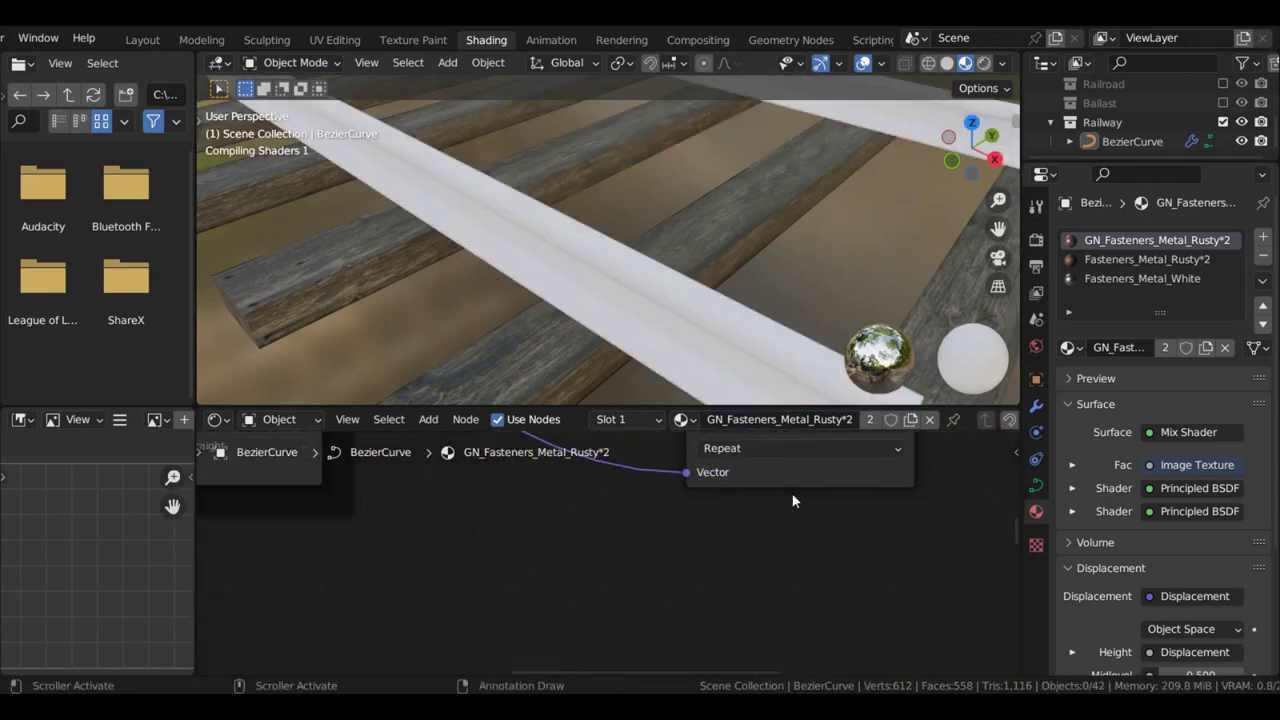
Create a new blank 1024 × 1024 px black image named Metal mask in the Image Texture node
{"action": "middle_click_drag", "start_coordinate": [707, 491], "coordinate": [568, 604]}
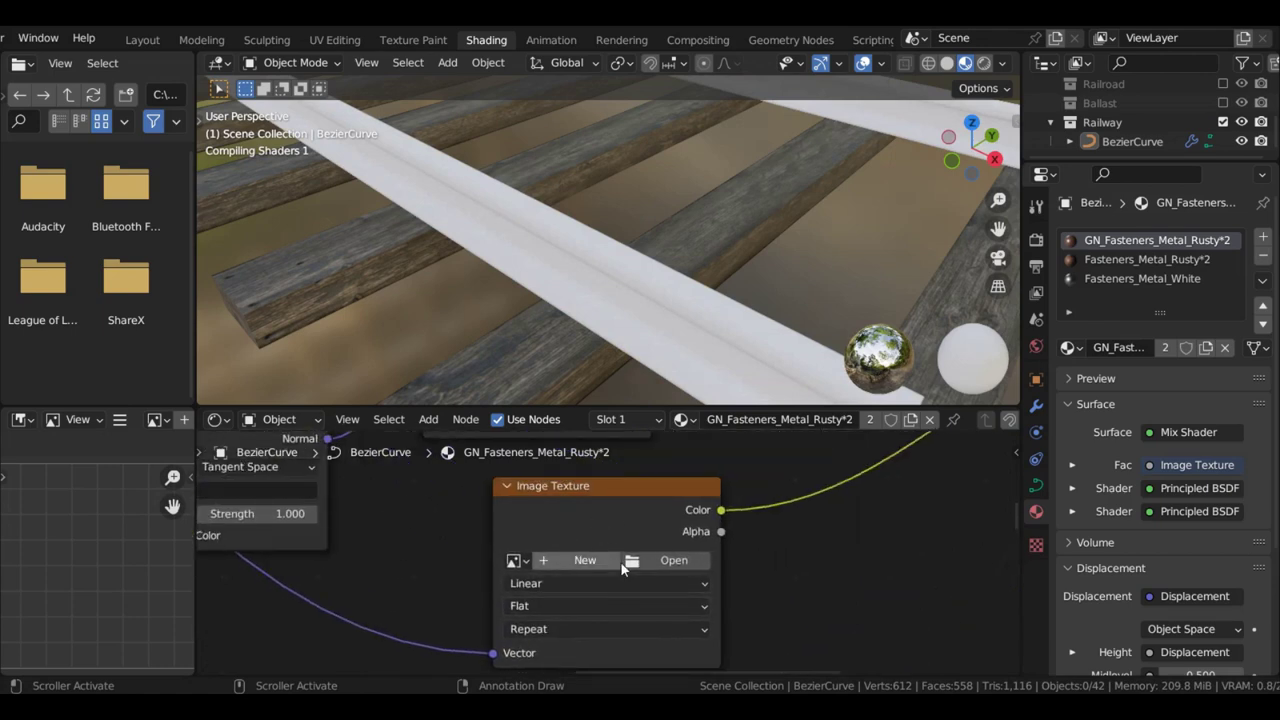
{"action": "left_click", "coordinate": [597, 553]}
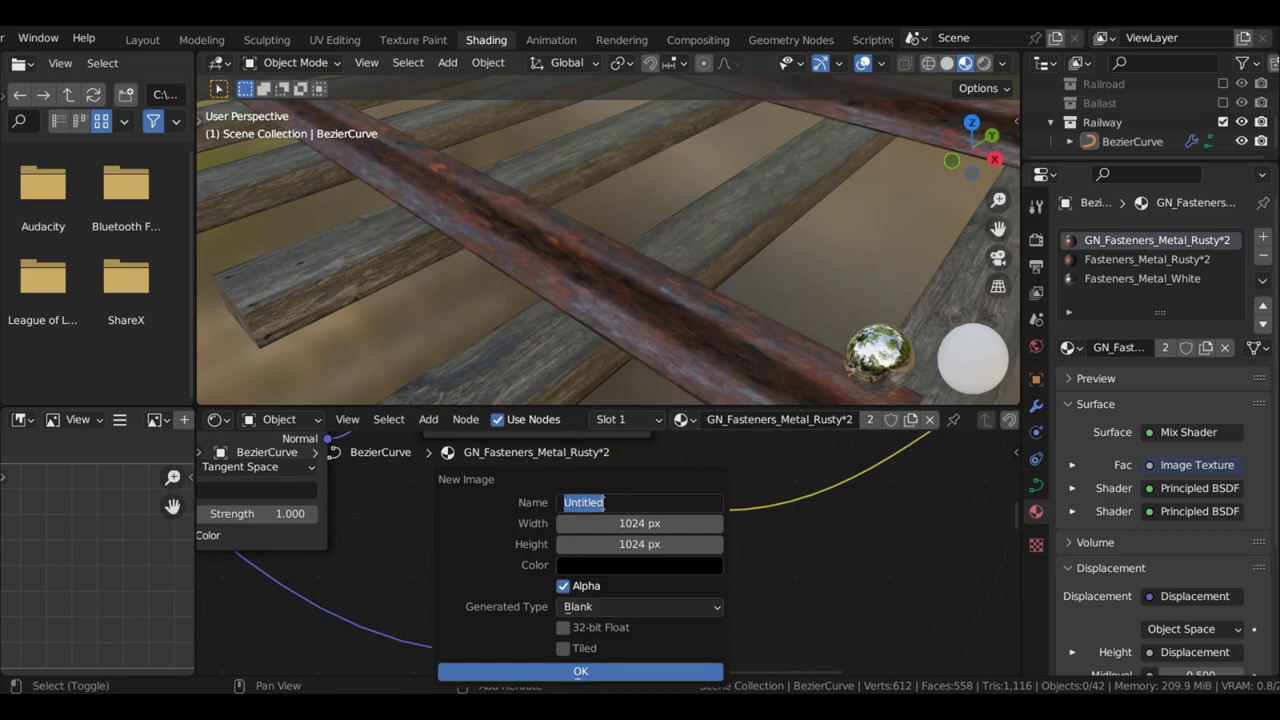
{"action": "type", "text": "Metal mask"}
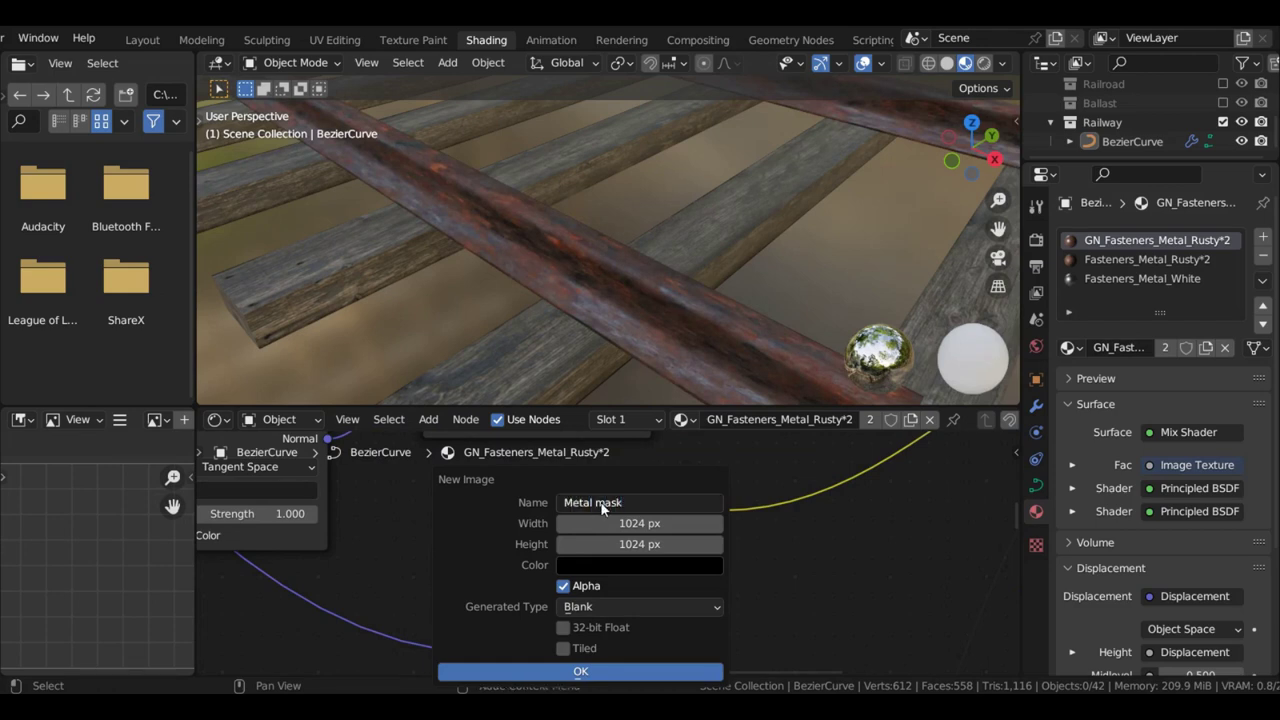
{"action": "key", "text": "Return"}
{"action": "key", "text": "Return"}
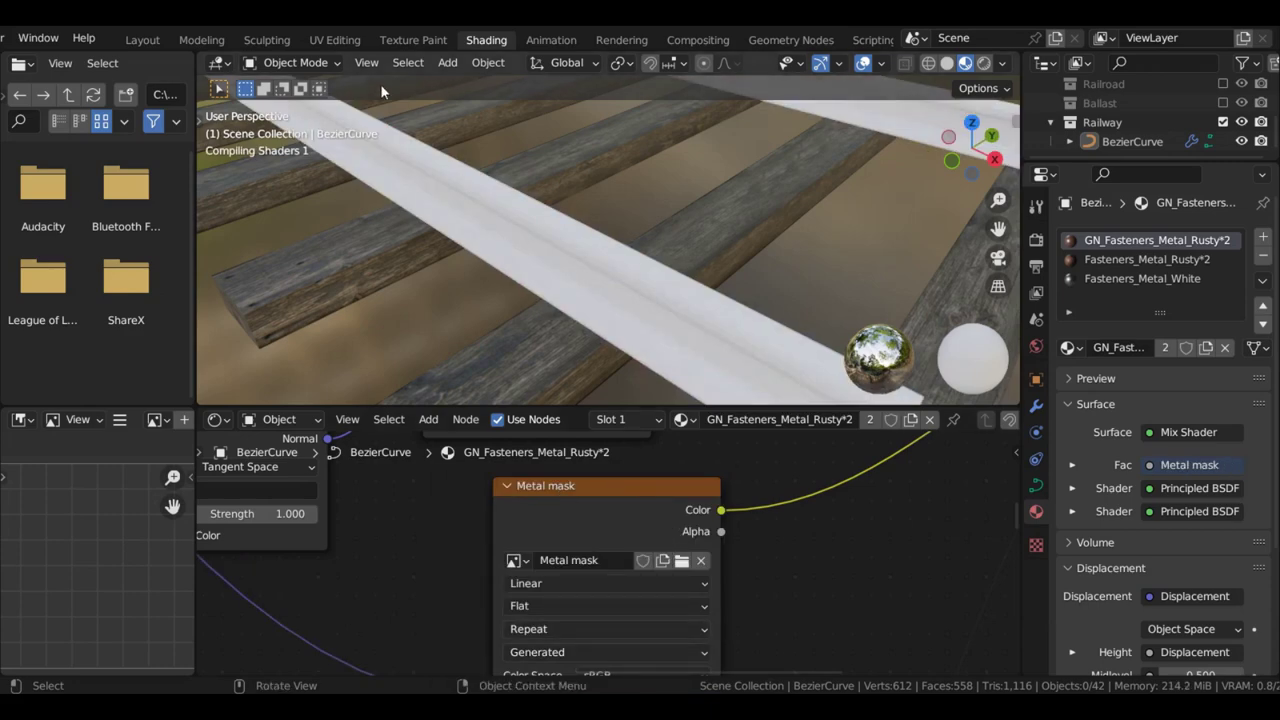
Switch to the Texture Paint workspace and load the Metal mask image for painting
{"action": "left_click", "coordinate": [413, 40]}
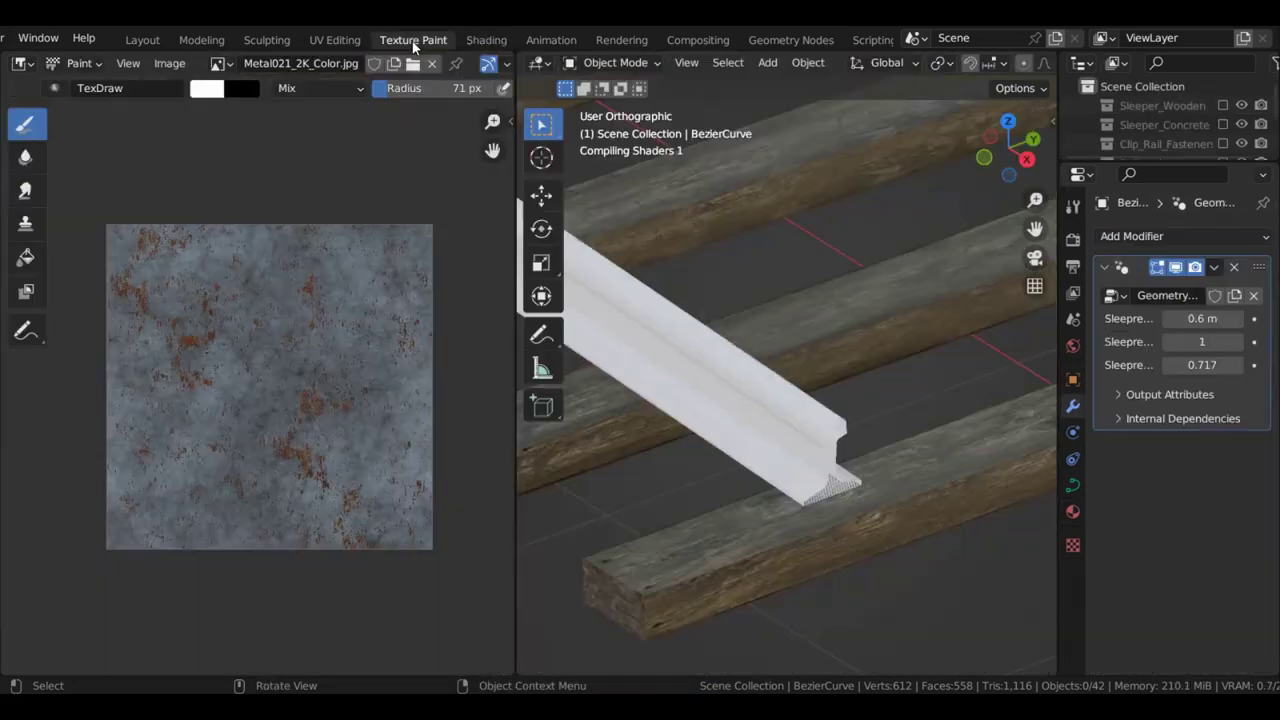
{"action": "left_click", "coordinate": [224, 63]}
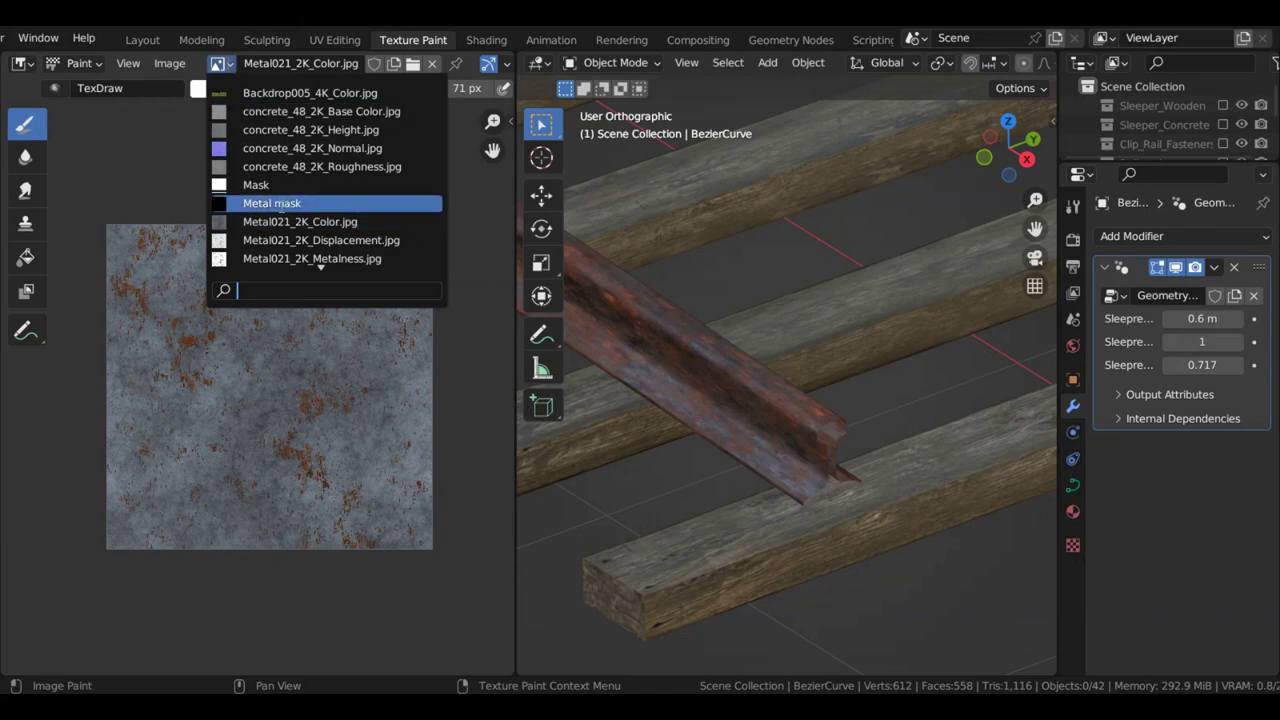
{"action": "left_click", "coordinate": [279, 204]}
{"action": "scroll", "coordinate": [327, 341], "scroll_direction": "up", "scroll_amount": 3}
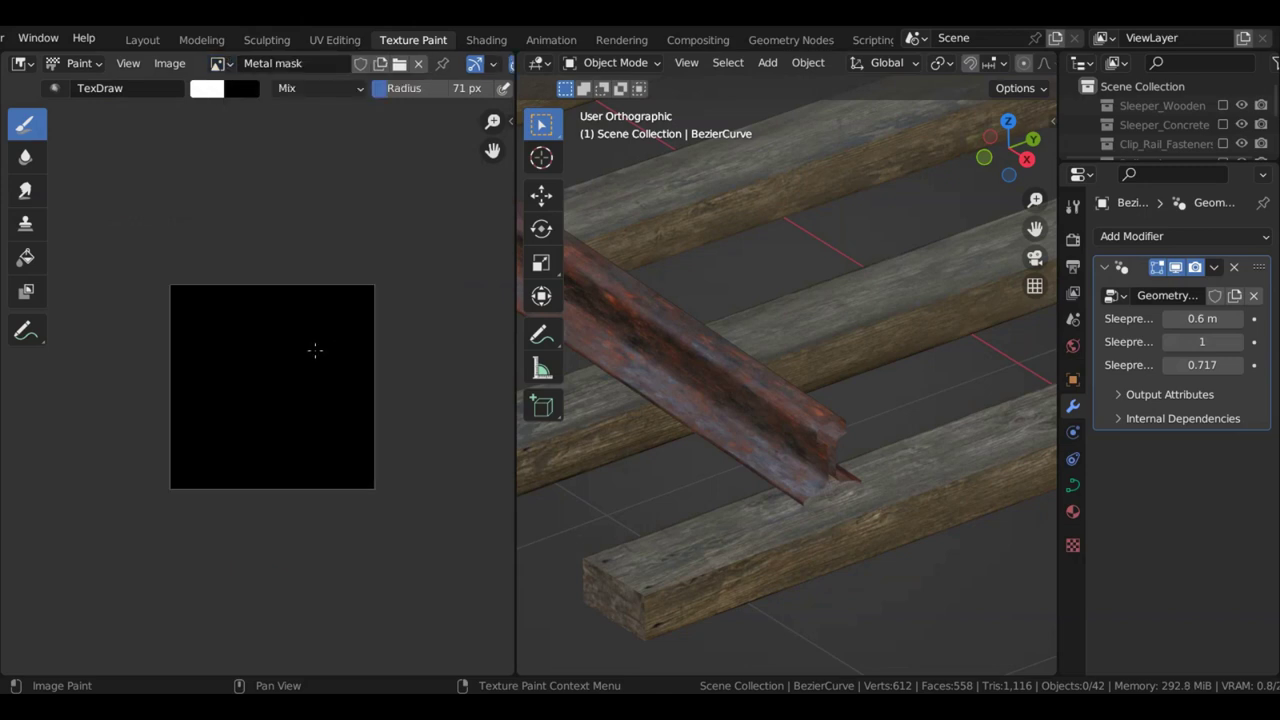
Paint a white horizontal band across the full width of the Metal mask, slightly above its middle, with a 71 px brush
{"action": "left_click", "coordinate": [207, 89]}
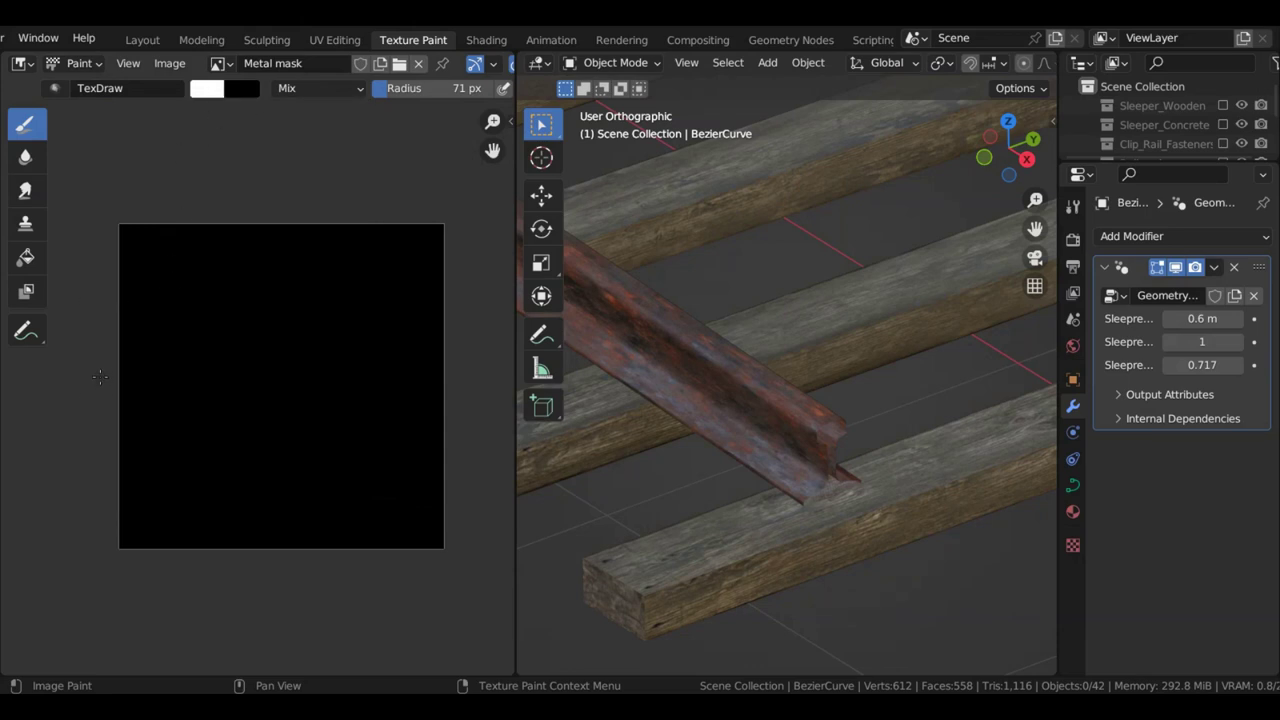
{"action": "left_click_drag", "start_coordinate": [102, 369], "coordinate": [452, 370]}
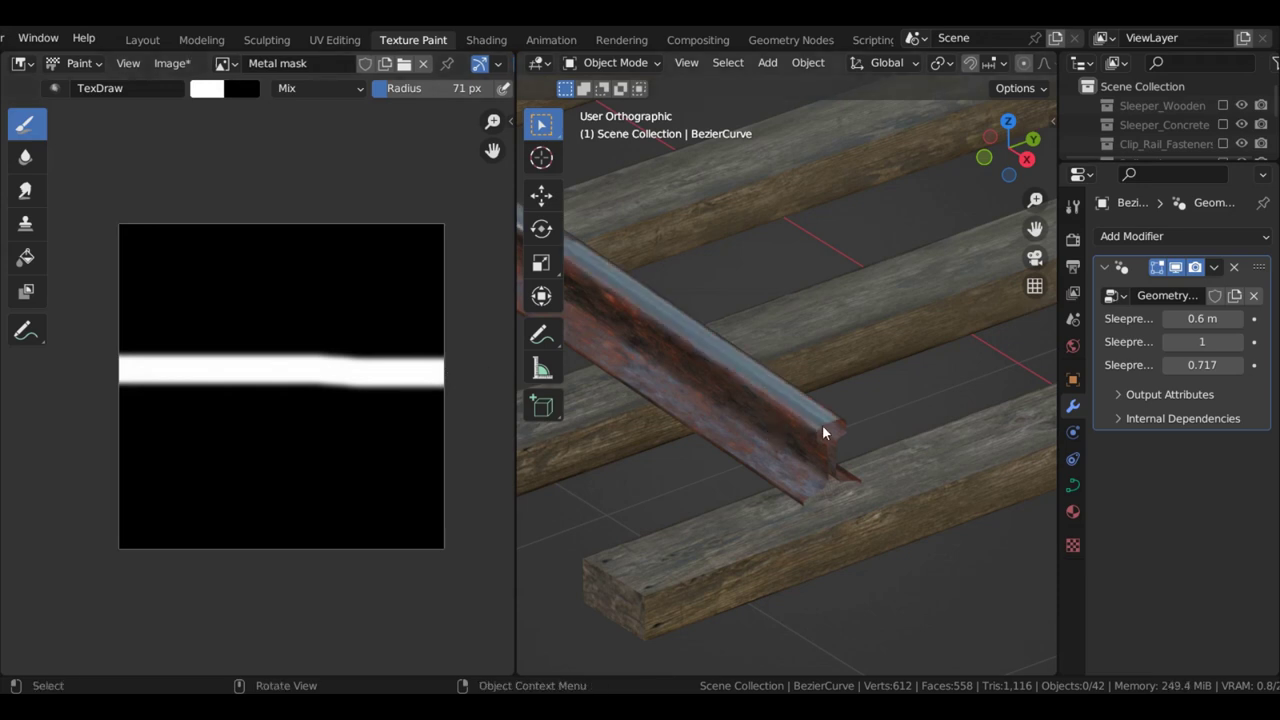
{"action": "left_click_drag", "start_coordinate": [425, 371], "coordinate": [112, 372]}
Widen the white band upward with another full-width stroke so the mask covers more of the rail head
{"action": "middle_click_drag", "start_coordinate": [846, 373], "coordinate": [902, 365]}
{"action": "scroll", "coordinate": [902, 357], "scroll_direction": "down", "scroll_amount": 5}
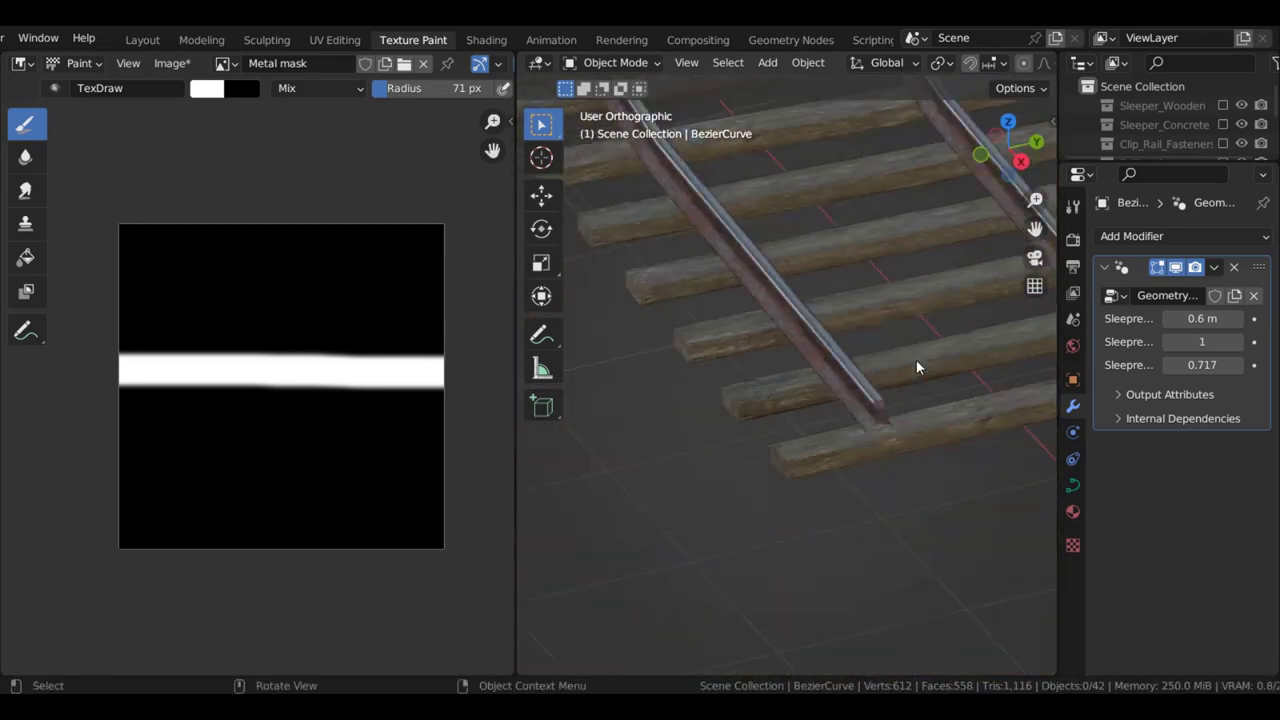
{"action": "scroll", "coordinate": [708, 378], "scroll_direction": "up", "scroll_amount": 8}
{"action": "scroll", "coordinate": [762, 370], "scroll_direction": "up", "scroll_amount": 3}
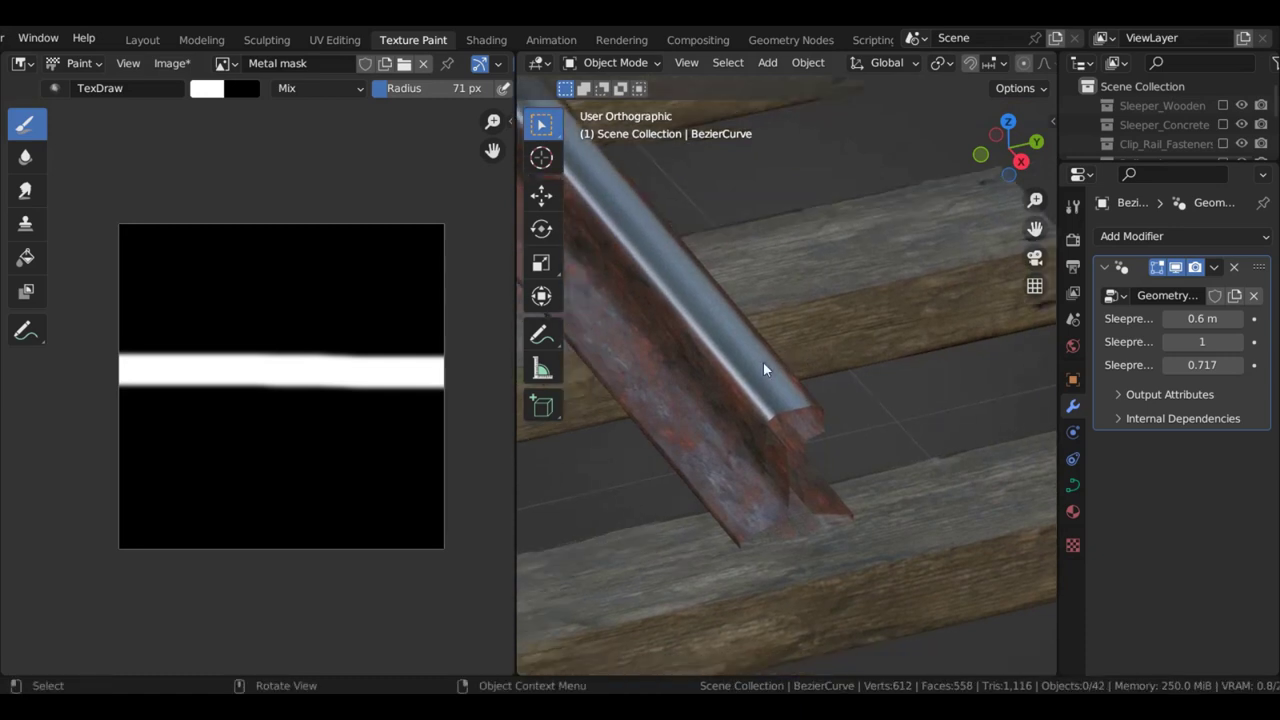
{"action": "left_click_drag", "start_coordinate": [452, 360], "coordinate": [101, 361]}
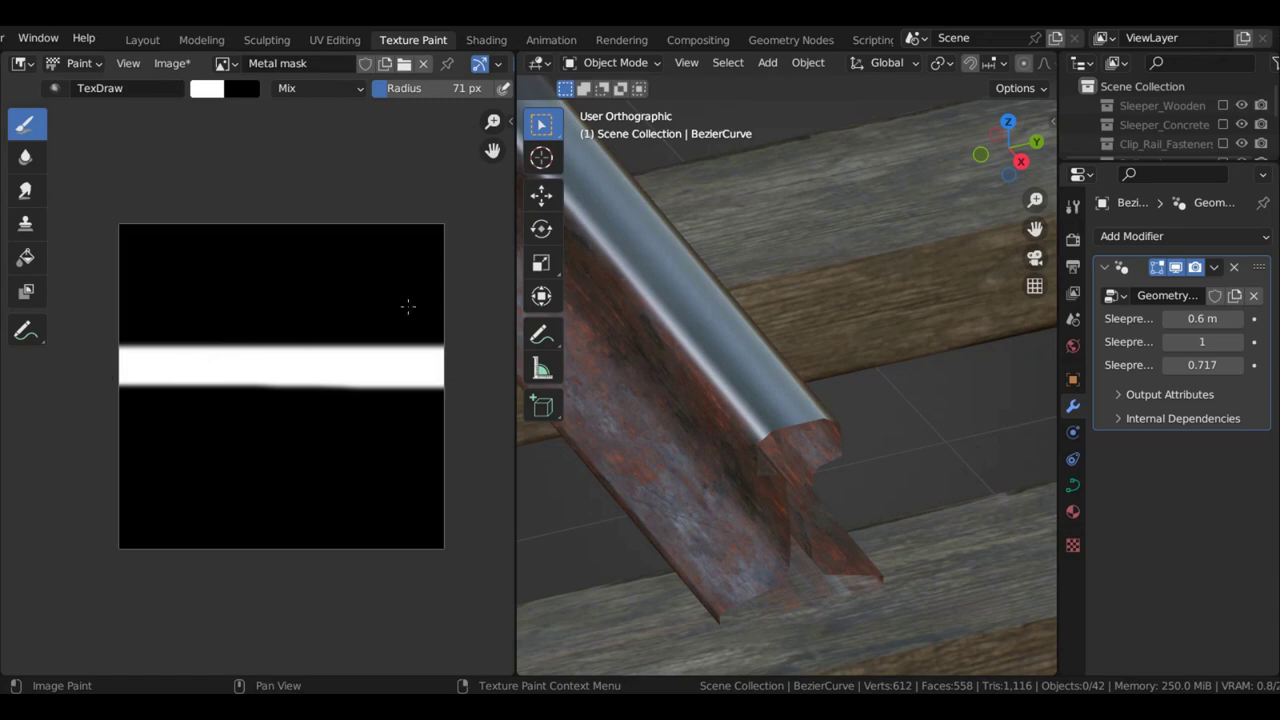
{"action": "scroll", "coordinate": [789, 369], "scroll_direction": "down", "scroll_amount": 6}
{"action": "mouse_move", "coordinate": [661, 450]}
{"action": "middle_mouse_down"}
{"action": "mouse_move", "coordinate": [786, 422]}
{"action": "mouse_move", "coordinate": [694, 416]}
{"action": "middle_mouse_up"}
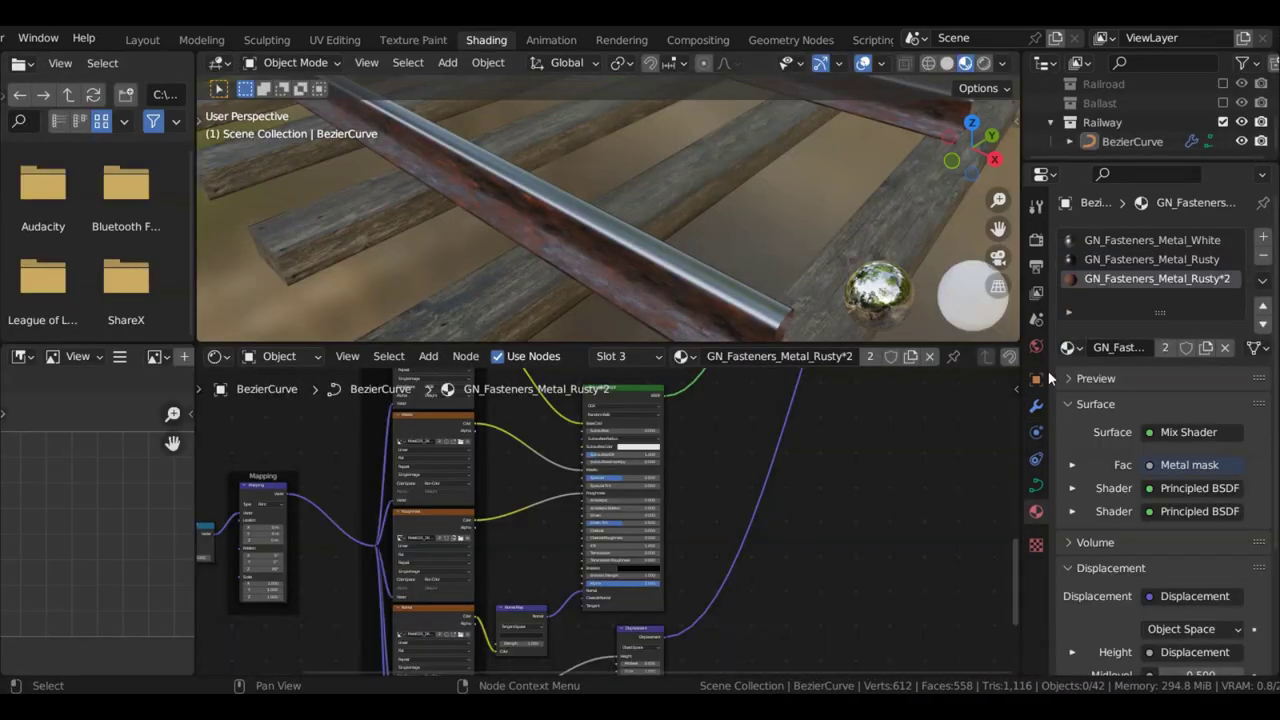
Examine the shader node setups of the GN_Fasteners_Metal_Rusty and GN_Fasteners_Metal_White materials
{"action": "left_click", "coordinate": [1152, 259]}
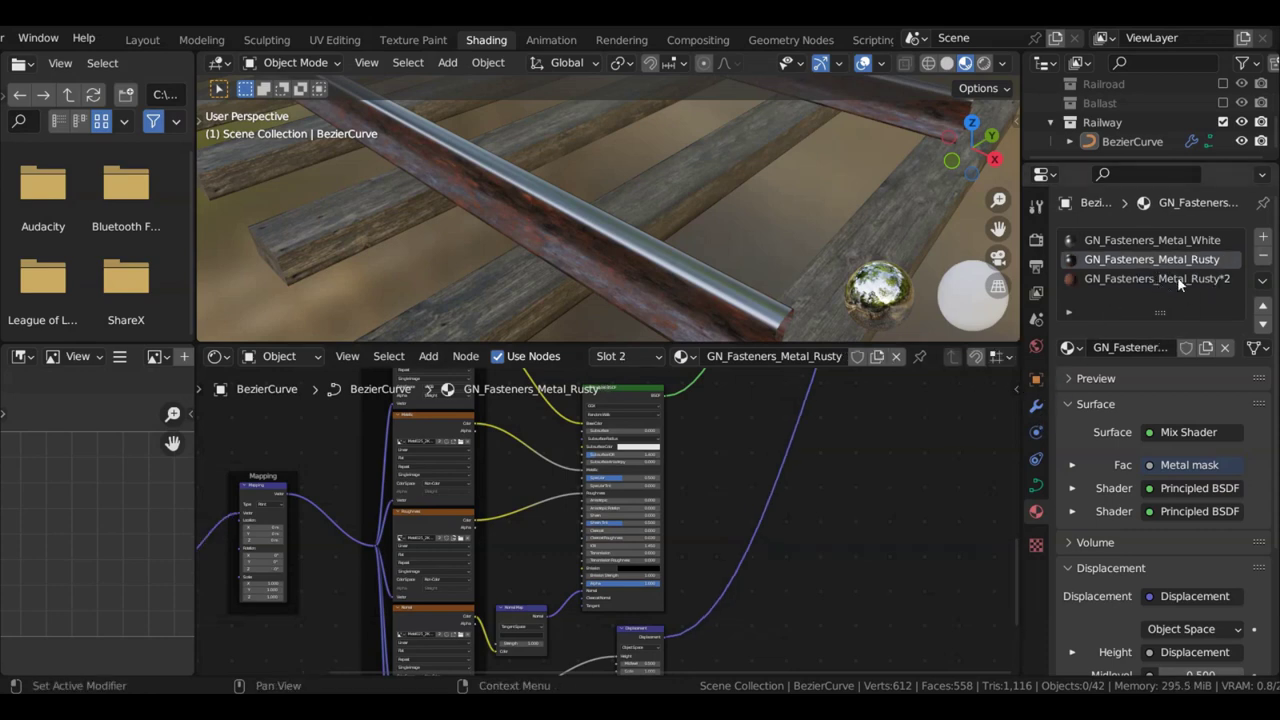
{"action": "scroll", "coordinate": [679, 523], "scroll_direction": "down", "scroll_amount": 3}
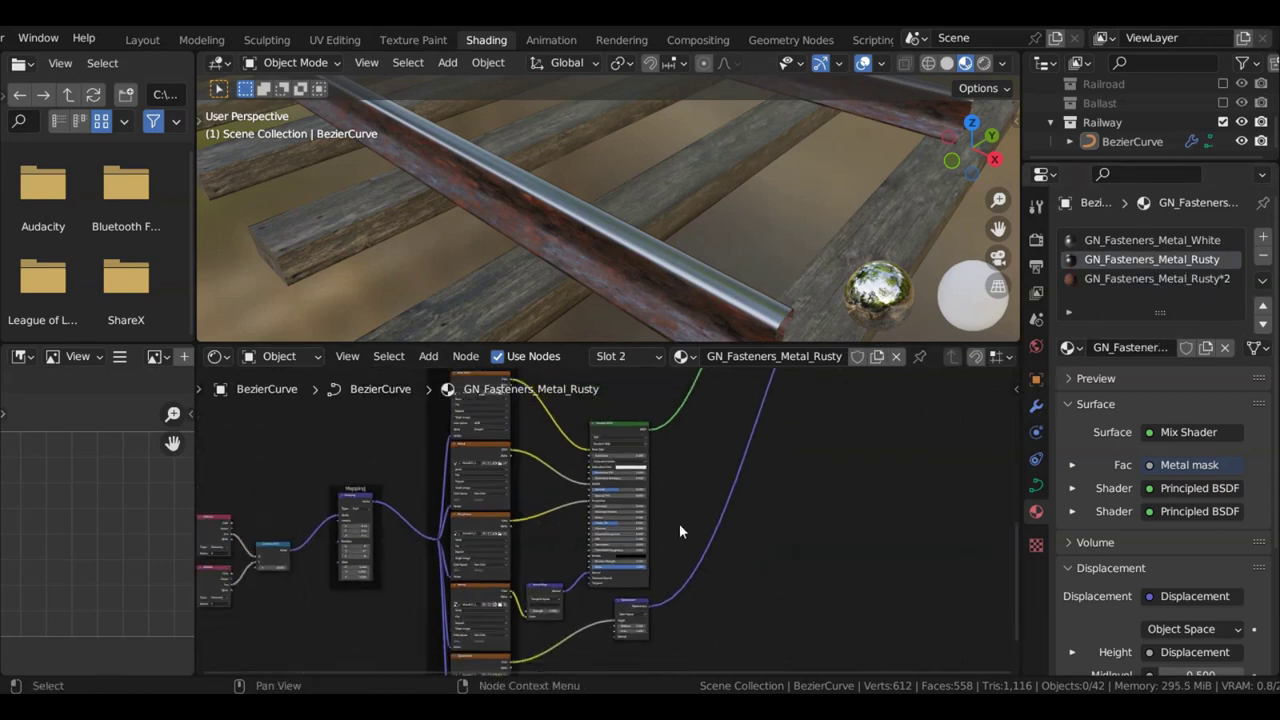
{"action": "left_click", "coordinate": [1152, 240]}
{"action": "scroll", "coordinate": [740, 500], "scroll_direction": "up", "scroll_amount": 3}
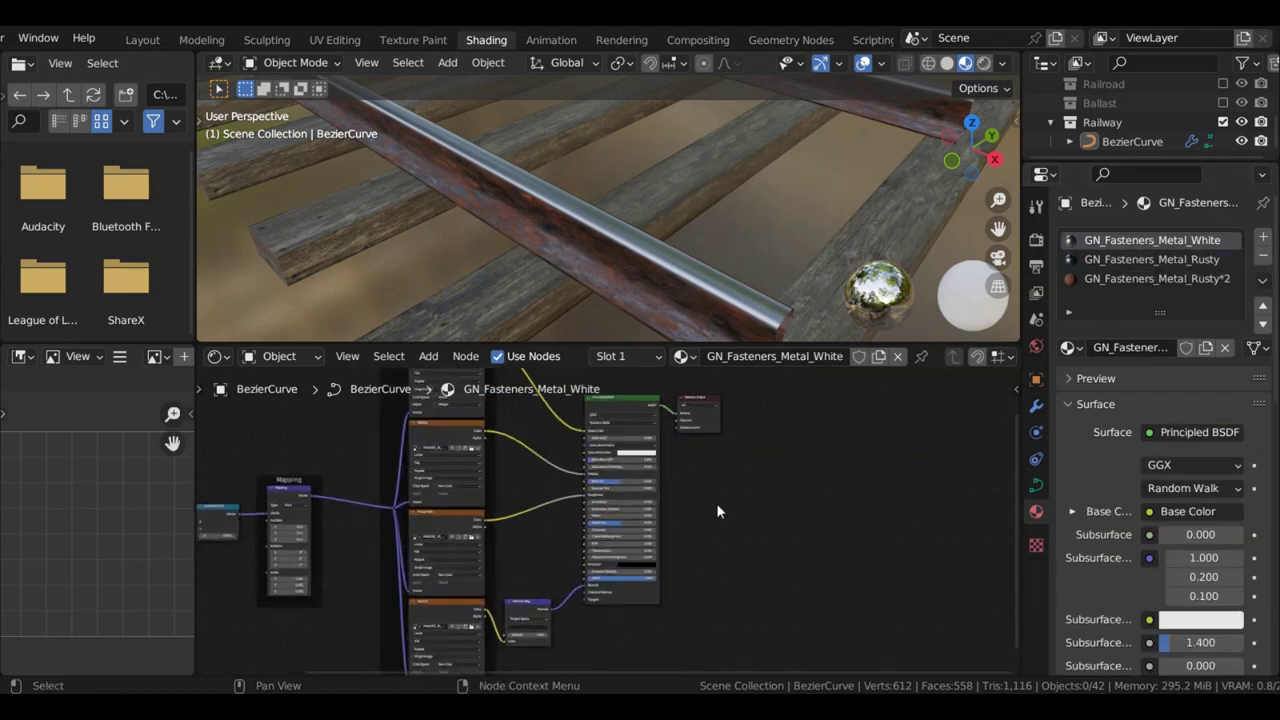
{"action": "scroll", "coordinate": [714, 505], "scroll_direction": "down", "scroll_amount": 1}
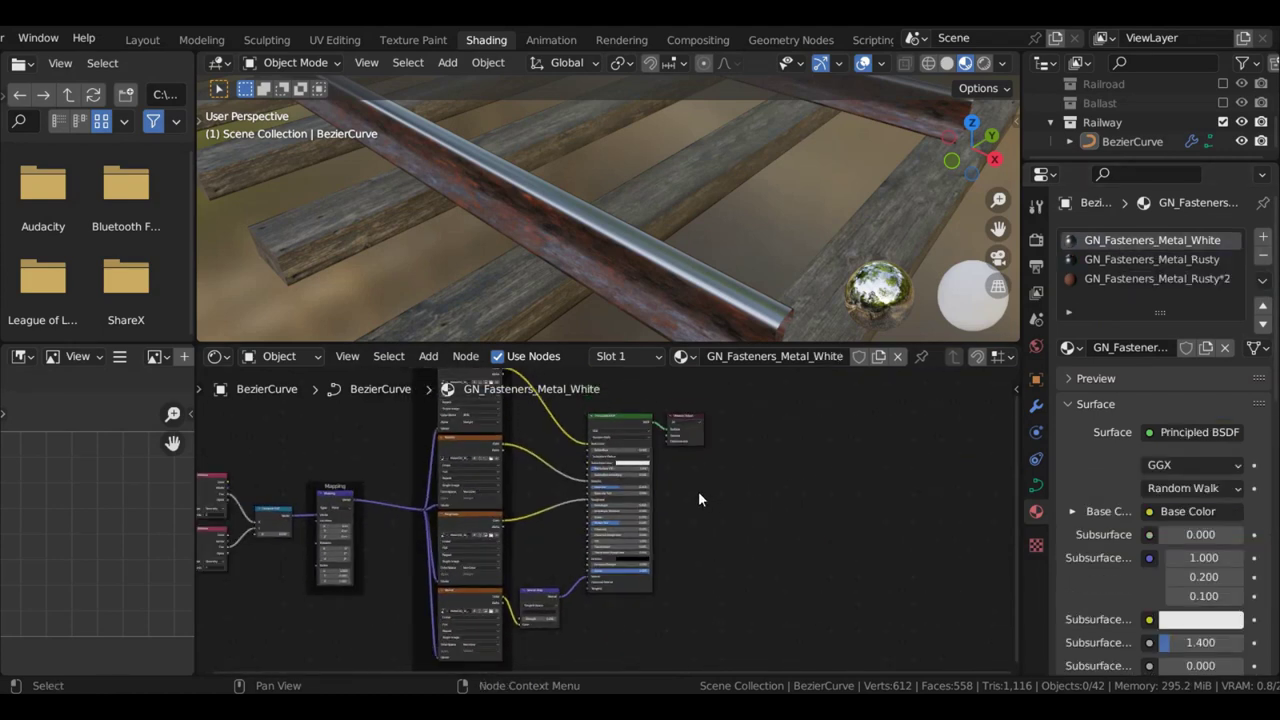
{"action": "scroll", "coordinate": [354, 468], "scroll_direction": "up", "scroll_amount": 6}
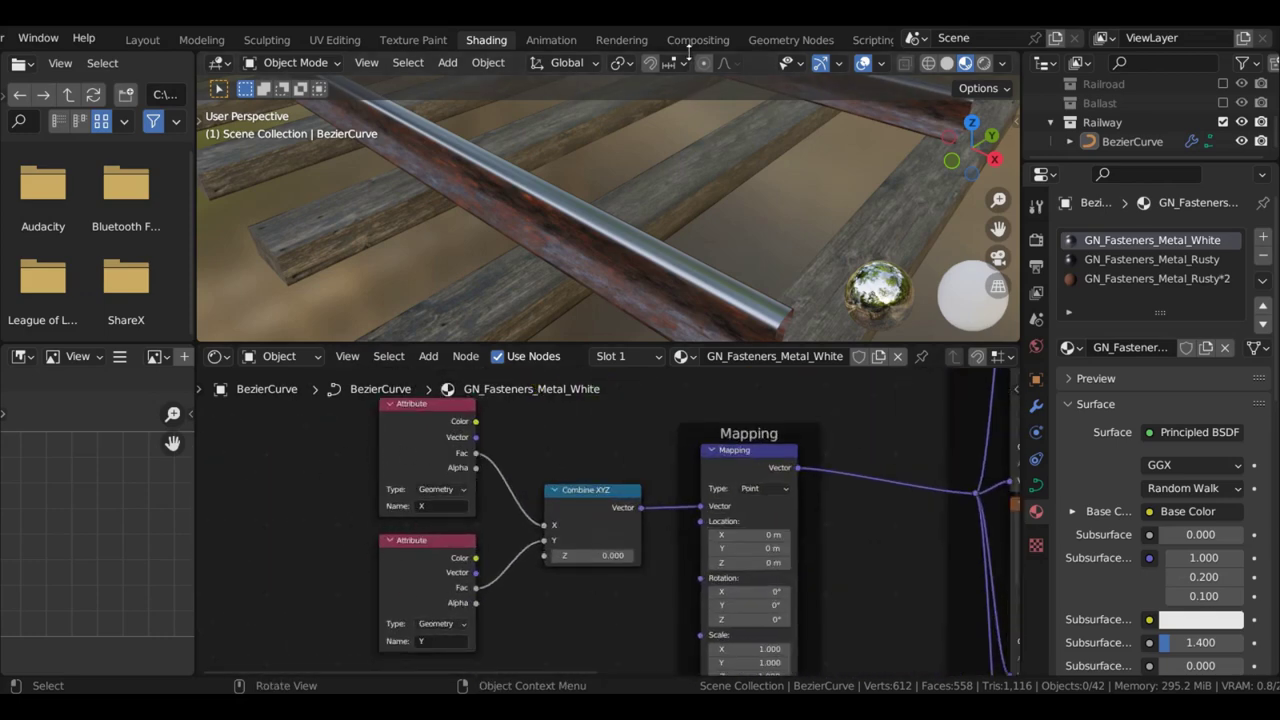
Switch to the Geometry Nodes workspace and move the rail's Set Material node slightly upward, beside the Railroad Curve to Mesh node
{"action": "left_click", "coordinate": [787, 45]}
{"action": "scroll", "coordinate": [654, 527], "scroll_direction": "down", "scroll_amount": 1}
{"action": "scroll", "coordinate": [614, 523], "scroll_direction": "up", "scroll_amount": 3}
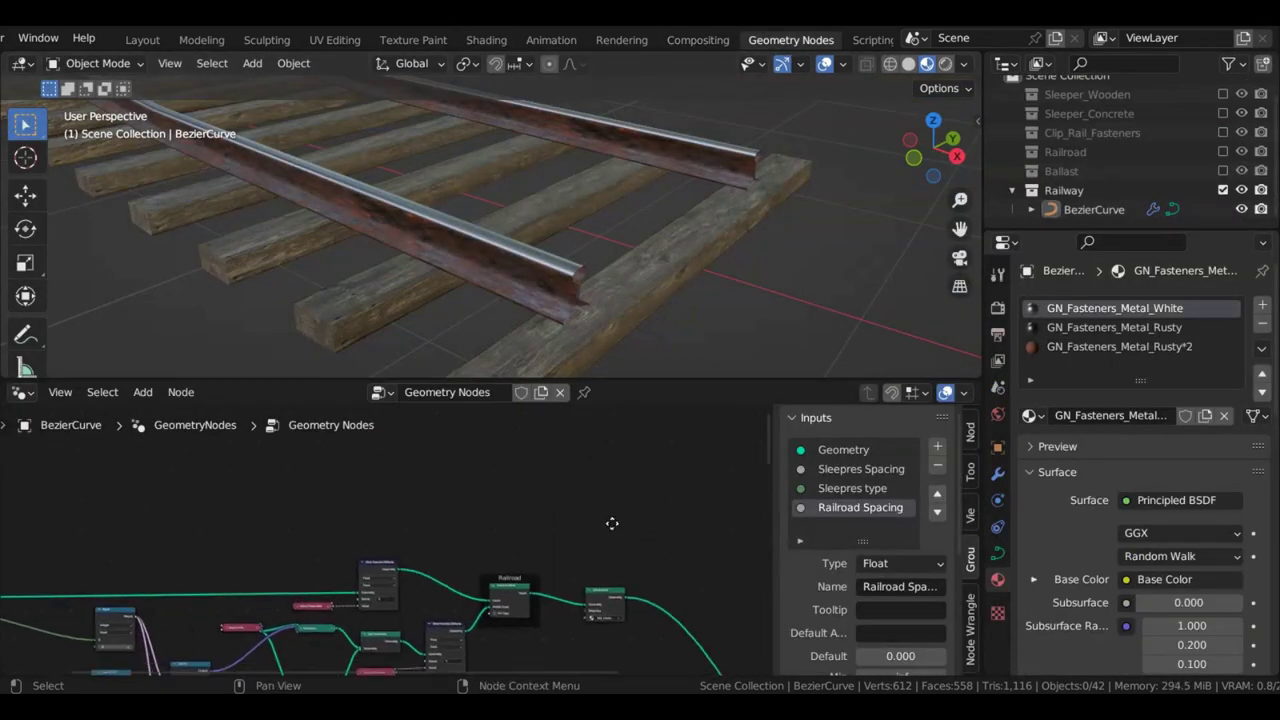
{"action": "middle_click_drag", "start_coordinate": [630, 600], "coordinate": [569, 512]}
{"action": "scroll", "coordinate": [568, 516], "scroll_direction": "up", "scroll_amount": 2}
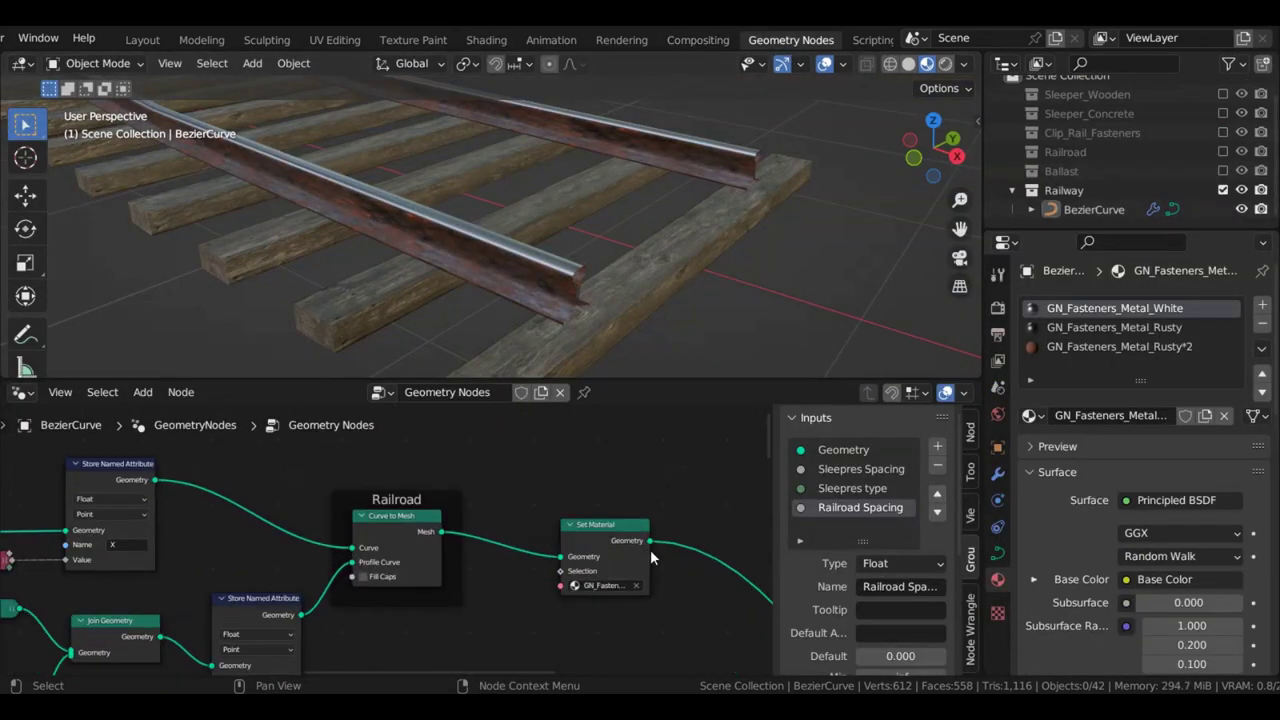
{"action": "left_click_drag", "start_coordinate": [650, 549], "coordinate": [668, 519]}
{"action": "scroll", "coordinate": [705, 553], "scroll_direction": "up", "scroll_amount": 5}
{"action": "middle_click_drag", "start_coordinate": [715, 563], "coordinate": [525, 535]}
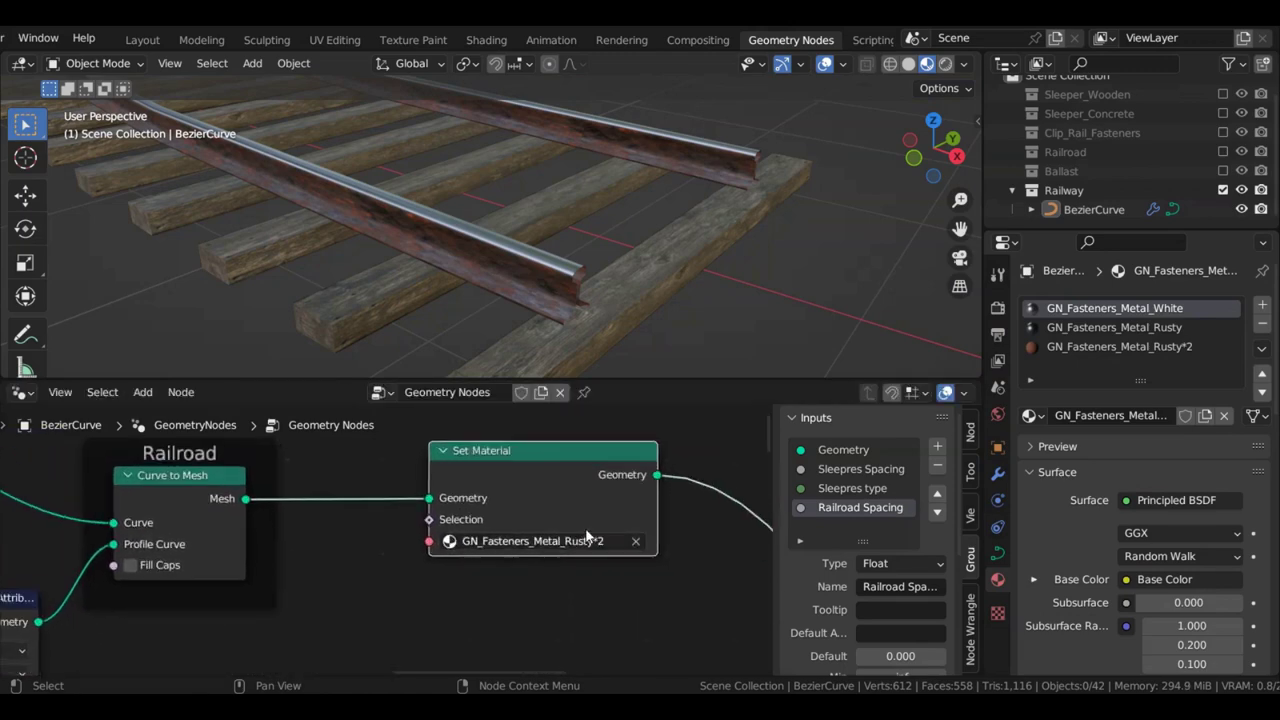
Duplicate the rail's Set Material node, place the copy directly below it, and assign the GN_Fasteners_Metal_Rusty material
{"action": "scroll", "coordinate": [588, 537], "scroll_direction": "down", "scroll_amount": 2}
{"action": "key", "text": "shift+d"}
{"action": "left_click", "coordinate": [605, 615]}
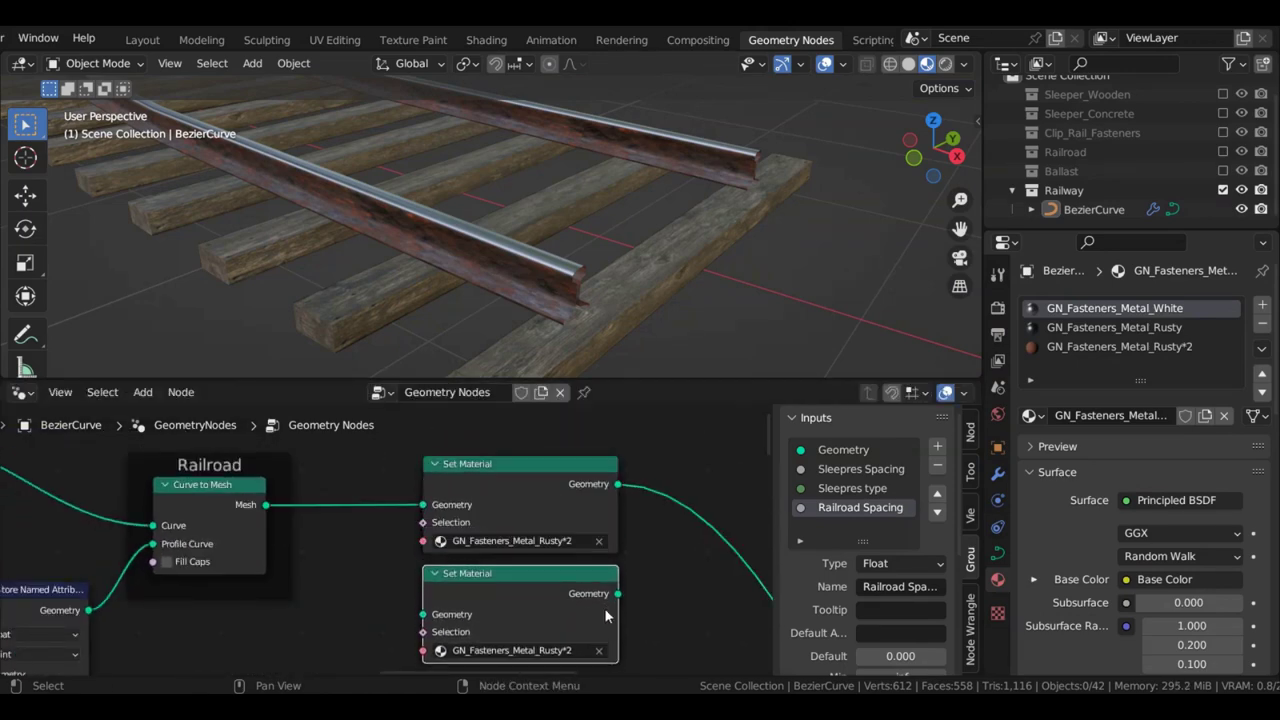
{"action": "scroll", "coordinate": [605, 615], "scroll_direction": "up", "scroll_amount": 3}
{"action": "left_click", "coordinate": [543, 580]}
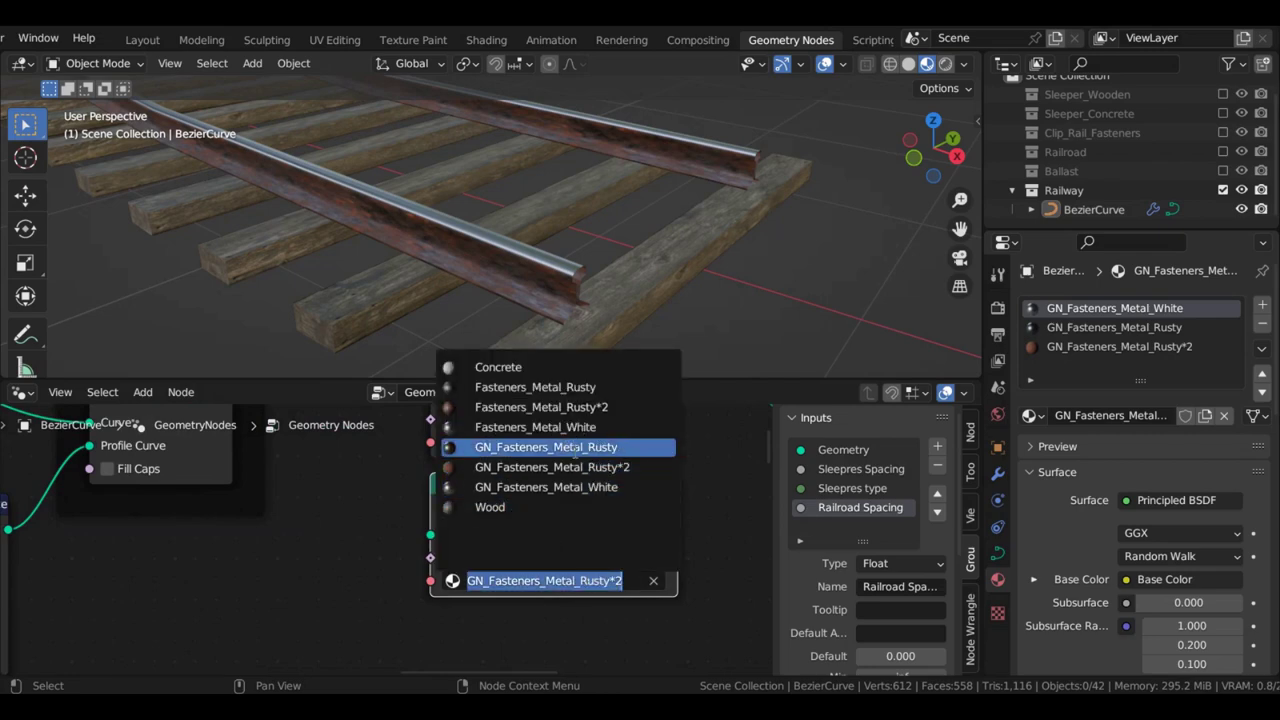
{"action": "left_click", "coordinate": [546, 447]}
Add a third Set Material node by duplicating the GN_Fasteners_Metal_Rusty one below itself, and assign it GN_Fasteners_Metal_White
{"action": "scroll", "coordinate": [540, 527], "scroll_direction": "down", "scroll_amount": 2}
{"action": "key", "text": "shift+d"}
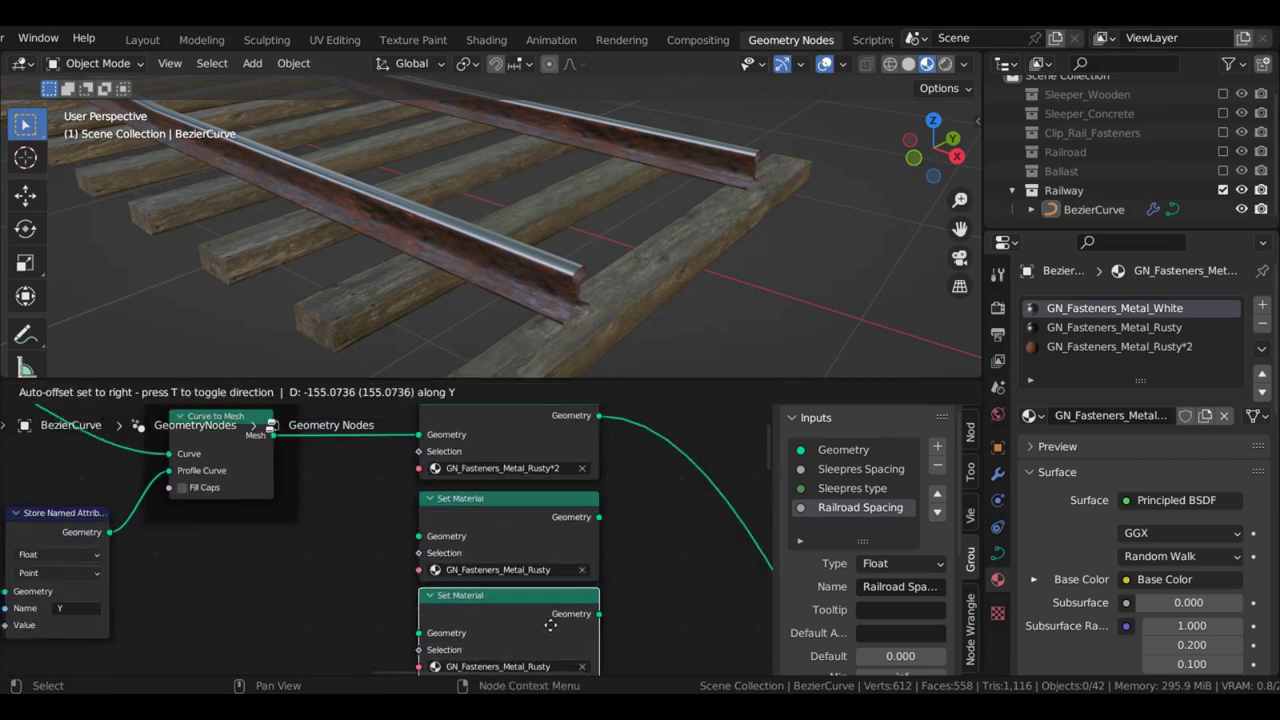
{"action": "left_click", "coordinate": [552, 622]}
{"action": "scroll", "coordinate": [558, 614], "scroll_direction": "up", "scroll_amount": 3}
{"action": "left_click", "coordinate": [540, 611]}
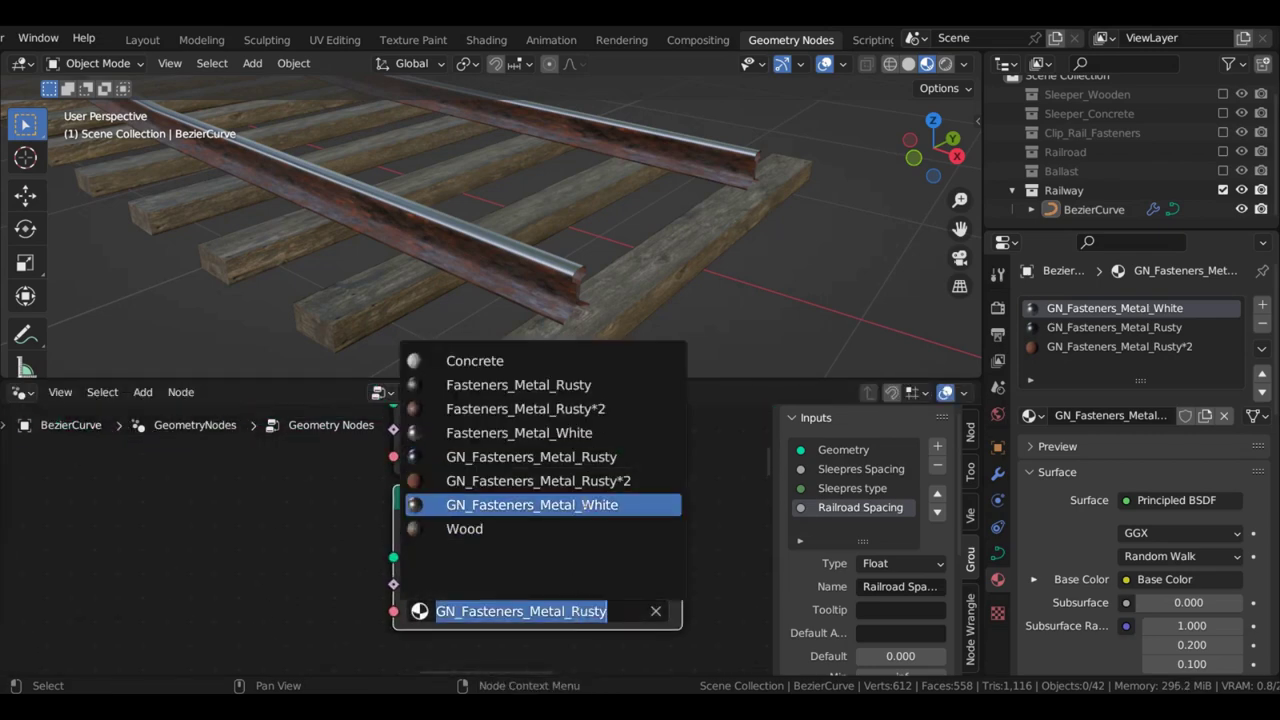
{"action": "left_click", "coordinate": [562, 506]}
{"action": "scroll", "coordinate": [543, 593], "scroll_direction": "down", "scroll_amount": 3}
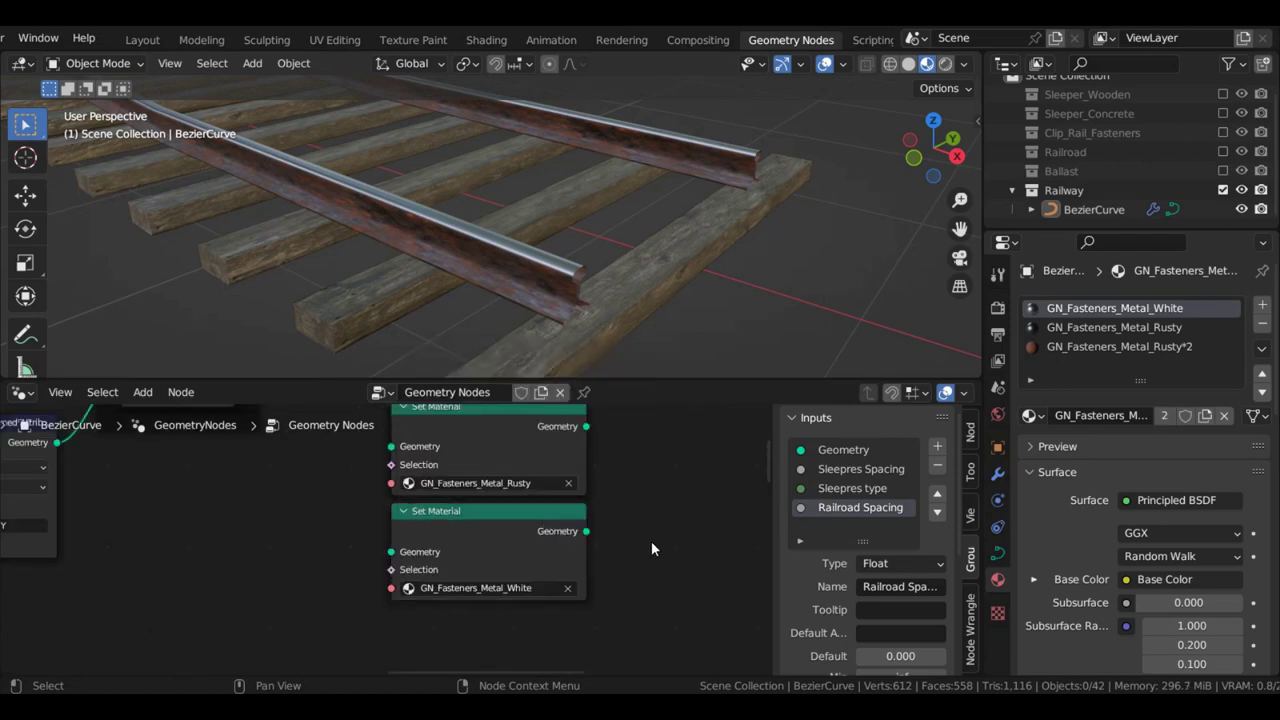
Add a new group input named Railroad Age to the geometry node group
{"action": "middle_click_drag", "start_coordinate": [555, 511], "coordinate": [598, 634]}
{"action": "scroll", "coordinate": [384, 505], "scroll_direction": "down", "scroll_amount": 4}
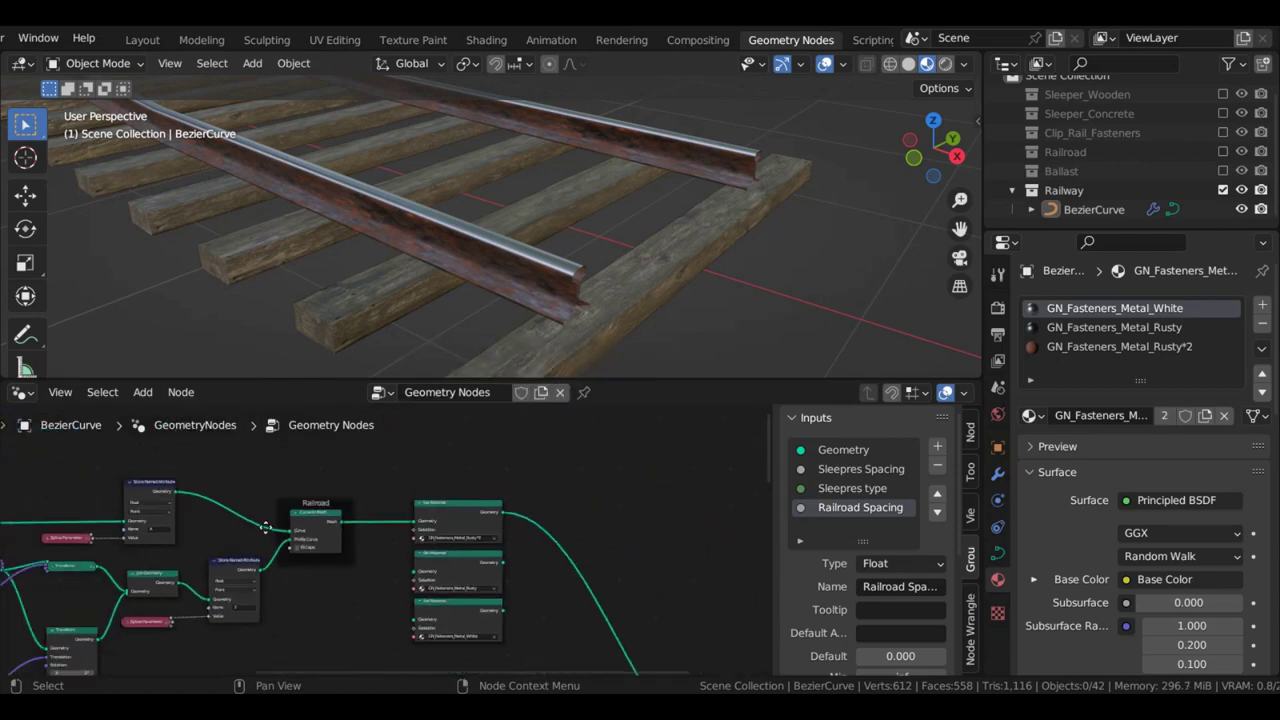
{"action": "middle_click_drag", "start_coordinate": [268, 535], "coordinate": [522, 532]}
{"action": "scroll", "coordinate": [367, 545], "scroll_direction": "up", "scroll_amount": 2}
{"action": "middle_click_drag", "start_coordinate": [367, 545], "coordinate": [708, 514]}
{"action": "scroll", "coordinate": [327, 524], "scroll_direction": "up", "scroll_amount": 1}
{"action": "middle_click_drag", "start_coordinate": [327, 524], "coordinate": [596, 507]}
{"action": "scroll", "coordinate": [173, 512], "scroll_direction": "up", "scroll_amount": 1}
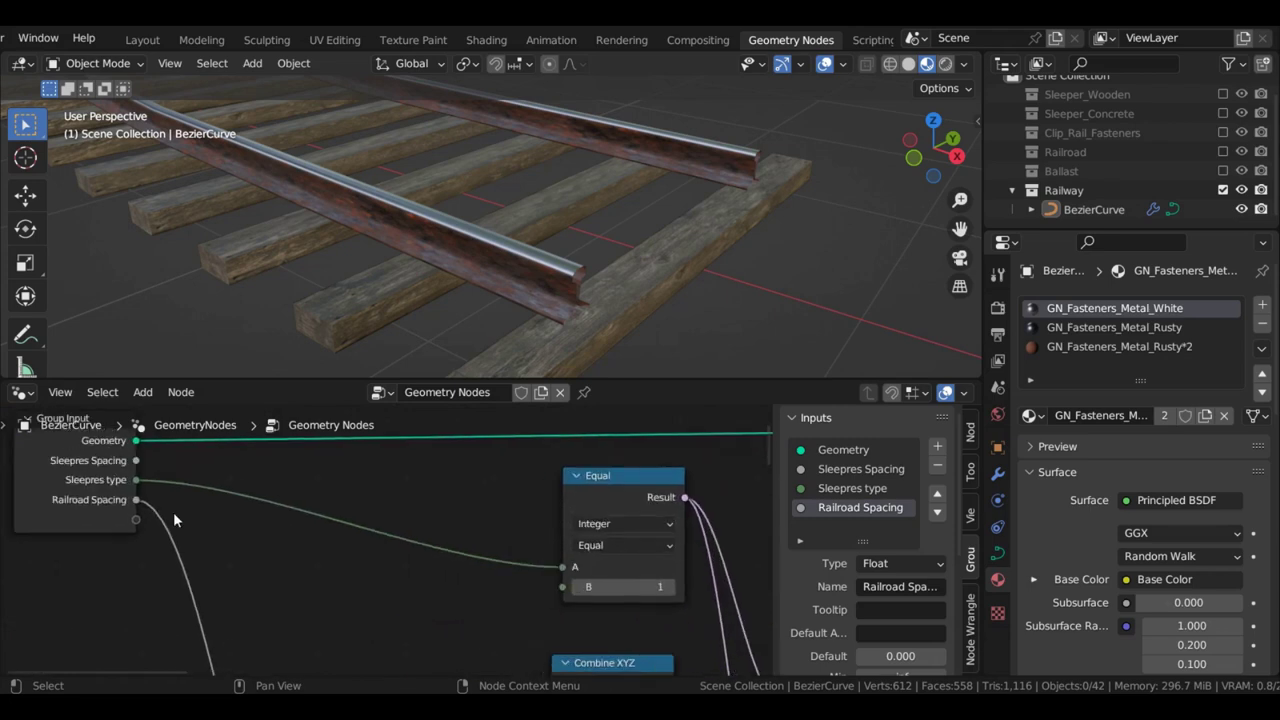
{"action": "left_click", "coordinate": [101, 497]}
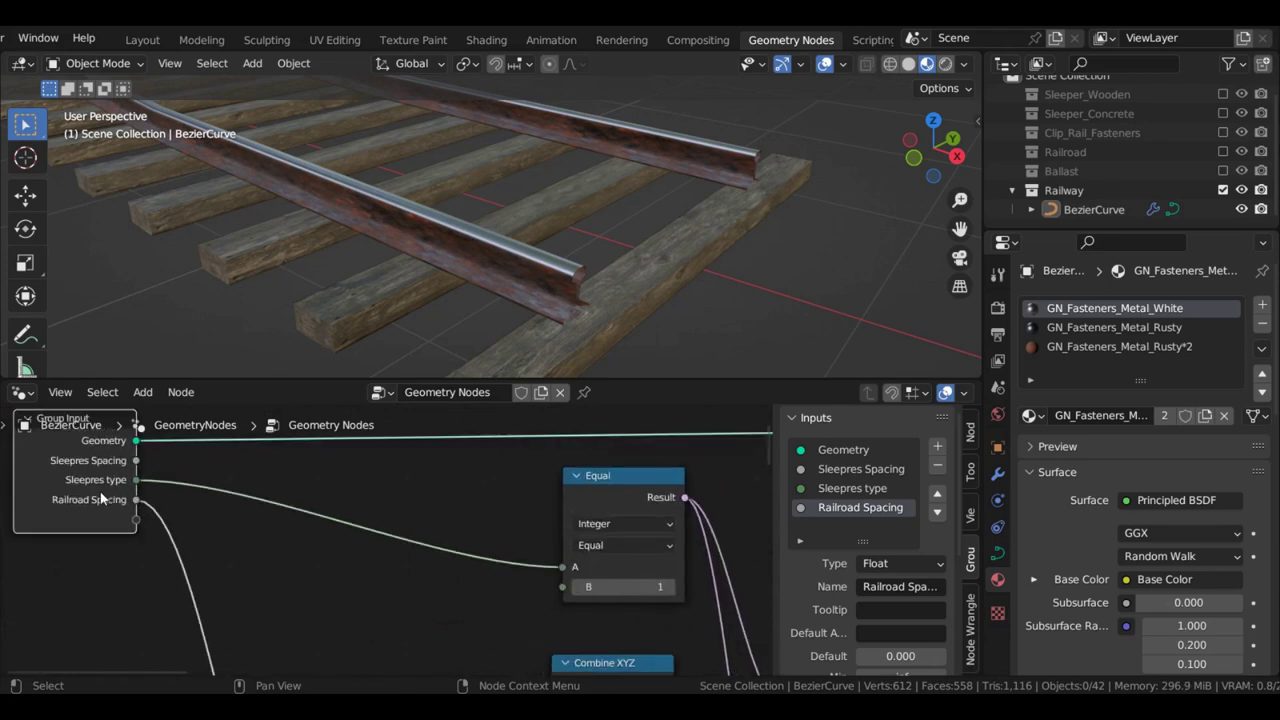
{"action": "left_click", "coordinate": [937, 447]}
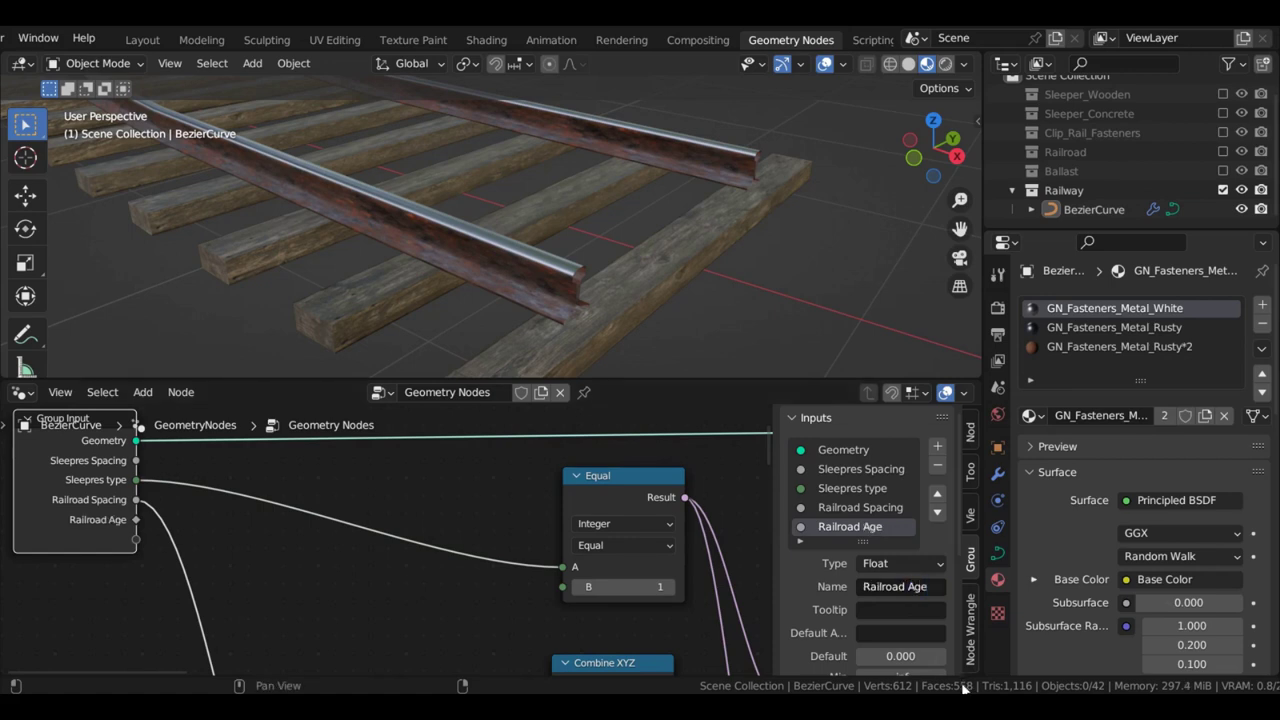
Make the Railroad Age input an Integer with default 1, minimum 1 and maximum 3
{"action": "left_click", "coordinate": [897, 564]}
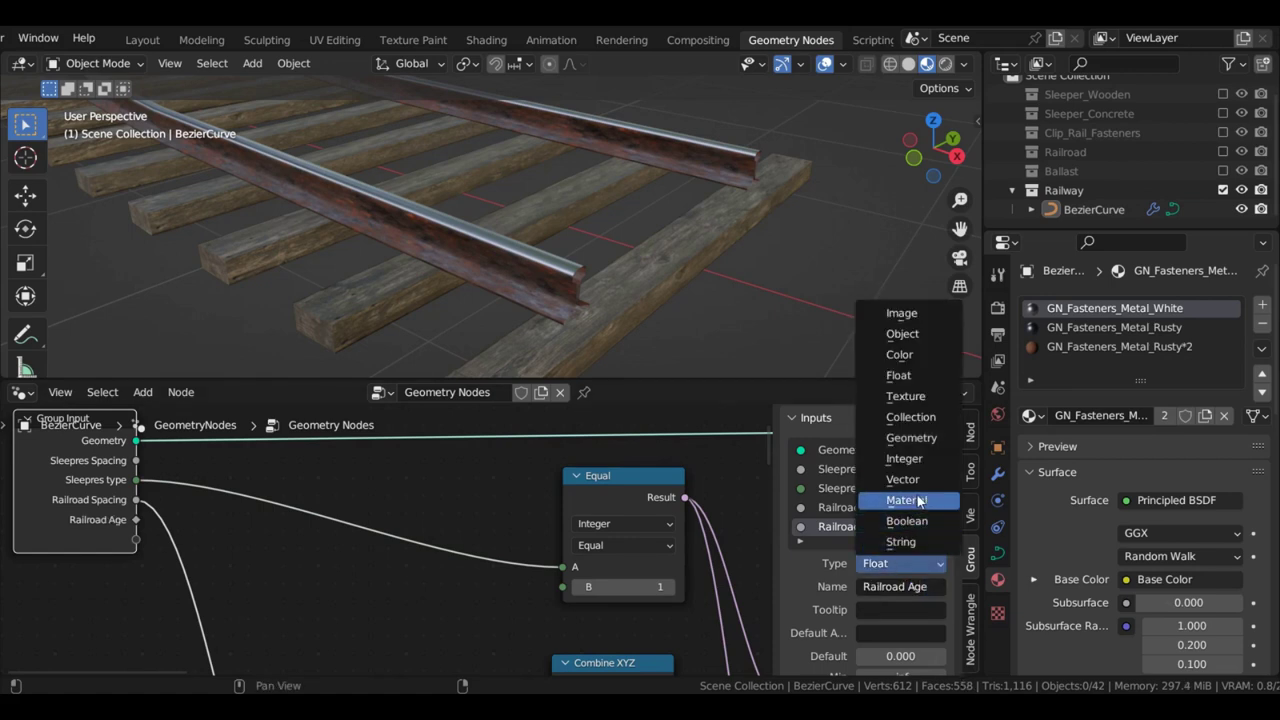
{"action": "left_click", "coordinate": [904, 459]}
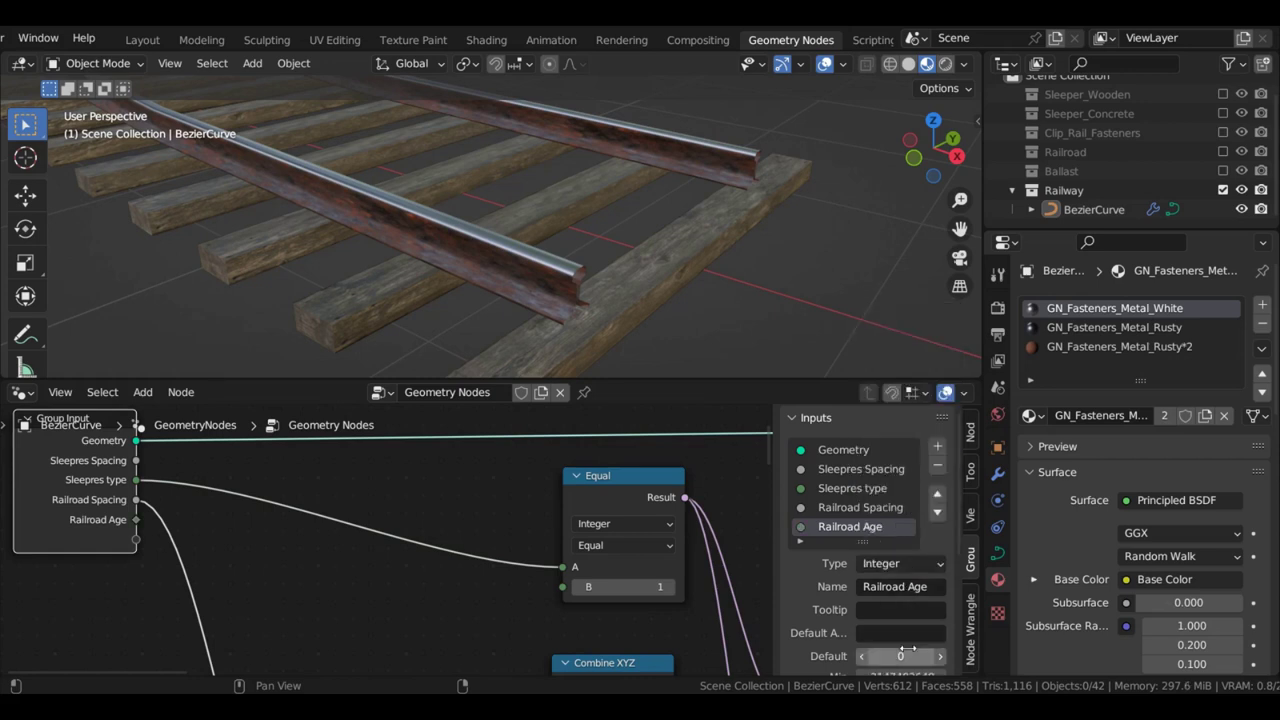
{"action": "scroll", "coordinate": [907, 650], "scroll_direction": "down", "scroll_amount": 3}
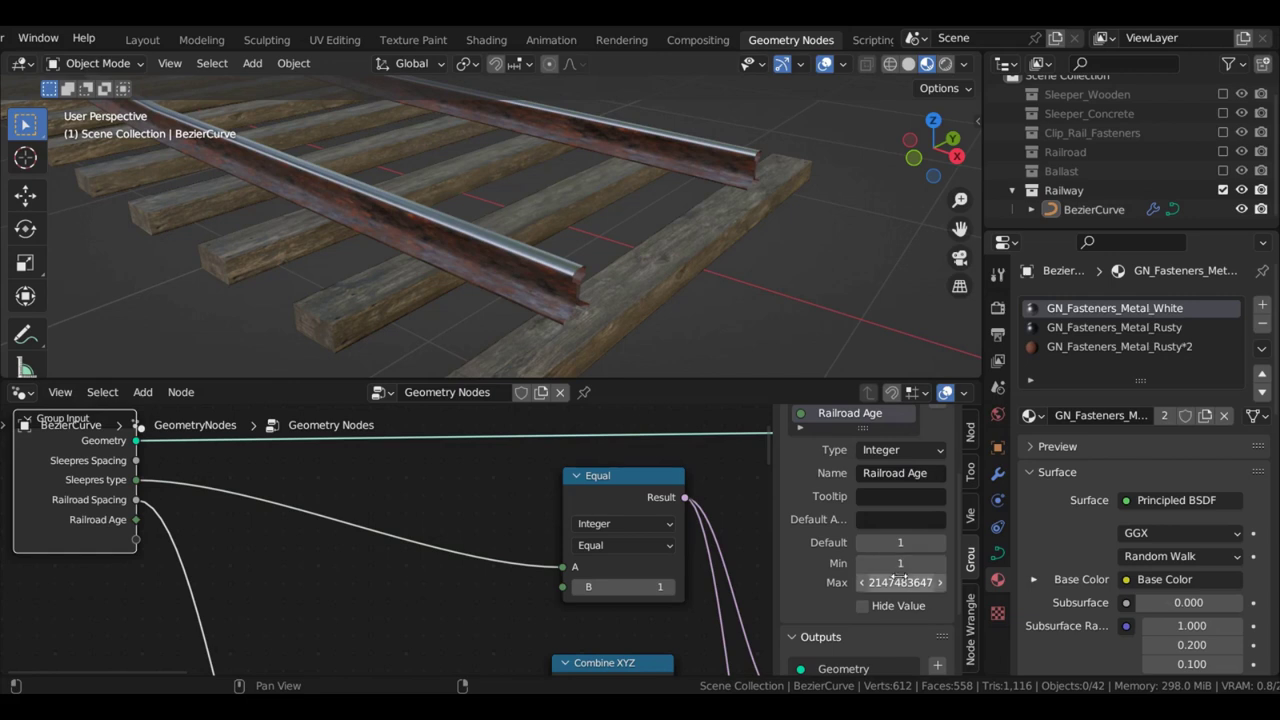
{"action": "scroll", "coordinate": [325, 538], "scroll_direction": "down", "scroll_amount": 3}
Route the Railroad Age output of the Group Input node to a new Reroute placed above the Railroad frame
{"action": "middle_click_drag", "start_coordinate": [325, 538], "coordinate": [147, 595]}
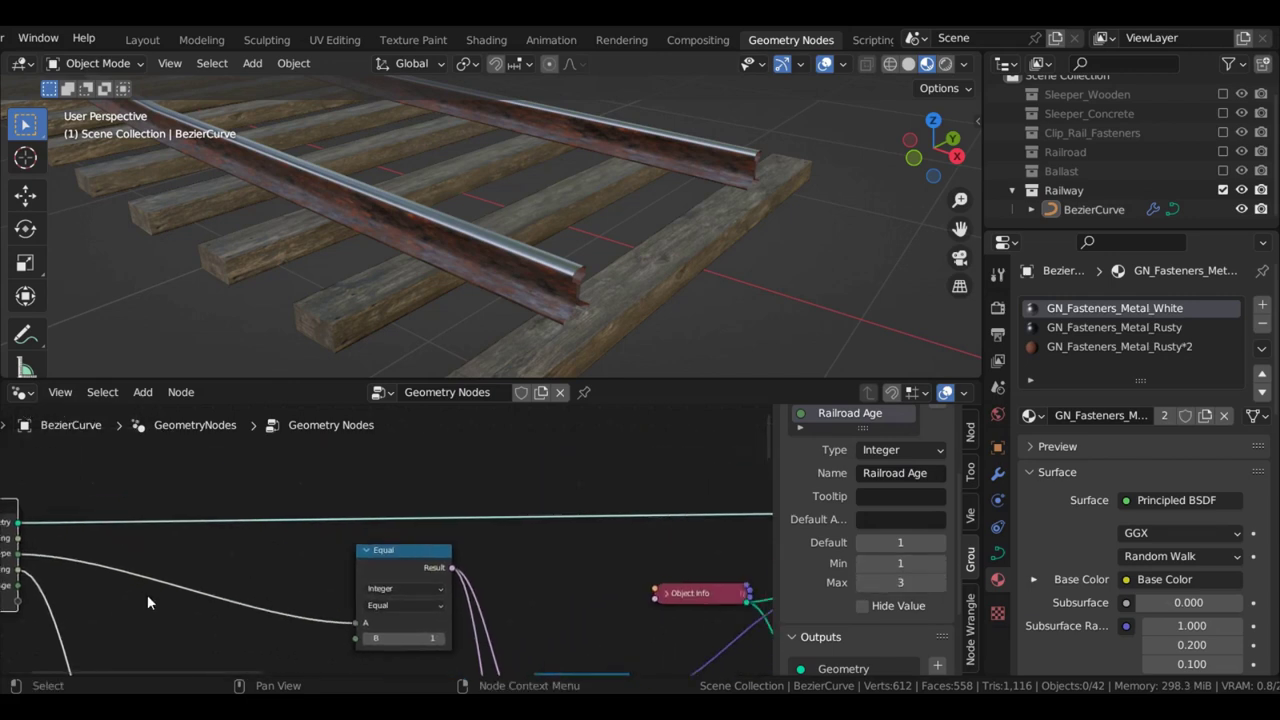
{"action": "scroll", "coordinate": [147, 595], "scroll_direction": "down", "scroll_amount": 2}
{"action": "left_click_drag", "start_coordinate": [72, 578], "coordinate": [571, 478]}
{"action": "type", "text": "re"}
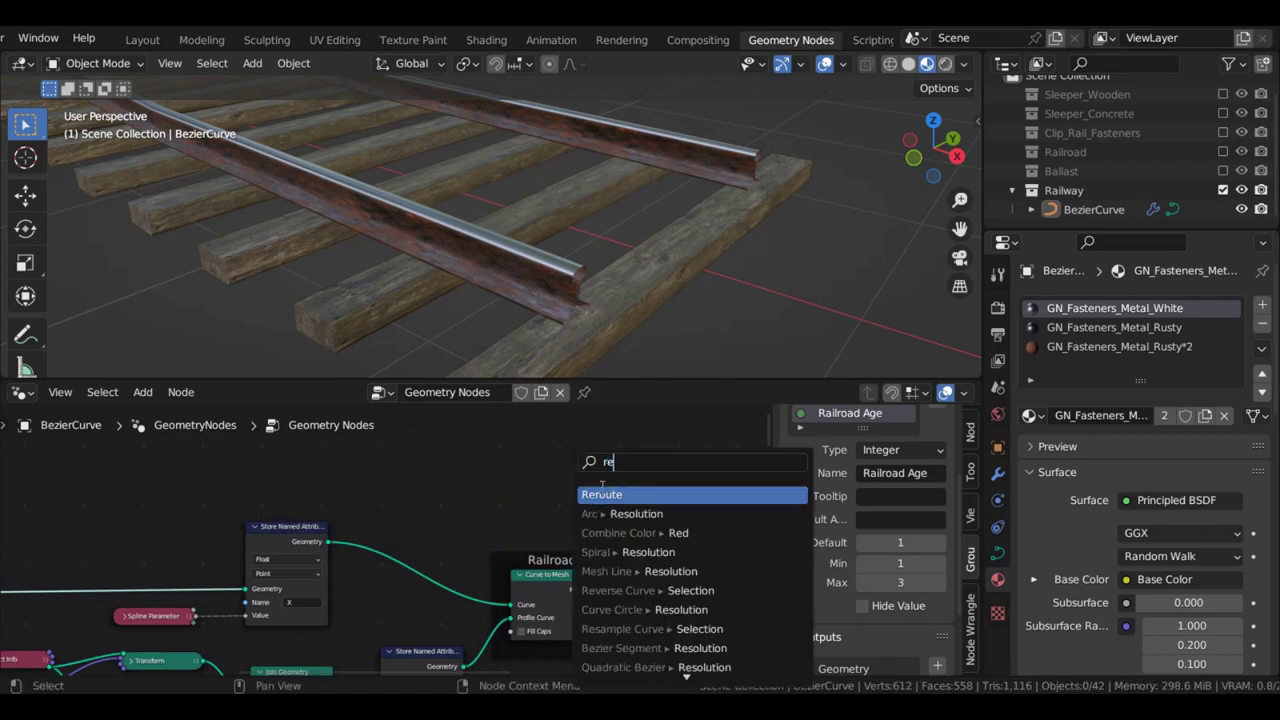
{"action": "left_click", "coordinate": [608, 490]}
{"action": "left_click", "coordinate": [608, 485]}
{"action": "scroll", "coordinate": [608, 485], "scroll_direction": "up", "scroll_amount": 3}
{"action": "middle_click_drag", "start_coordinate": [608, 485], "coordinate": [455, 512]}
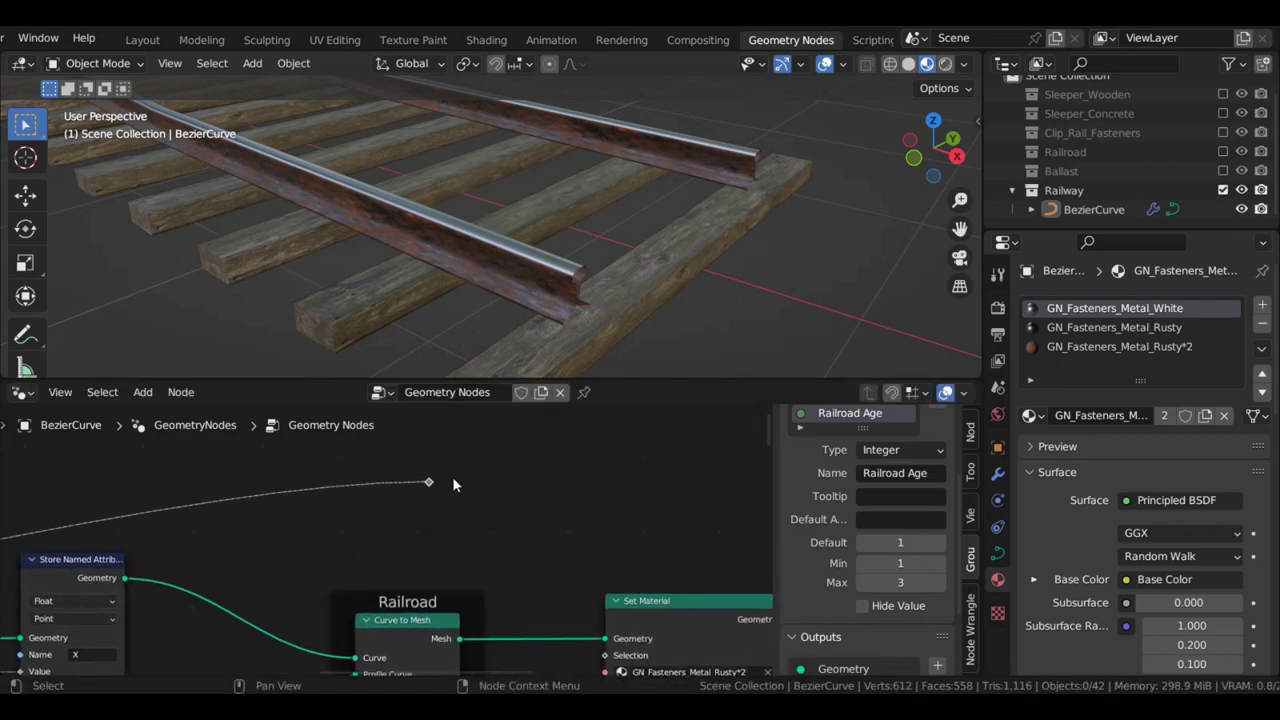
{"action": "left_click", "coordinate": [452, 484]}
Add an integer Equal compare node fed by the Railroad Age reroute and set its B value to 1
{"action": "left_click_drag", "start_coordinate": [429, 482], "coordinate": [578, 488]}
{"action": "type", "text": "compar"}
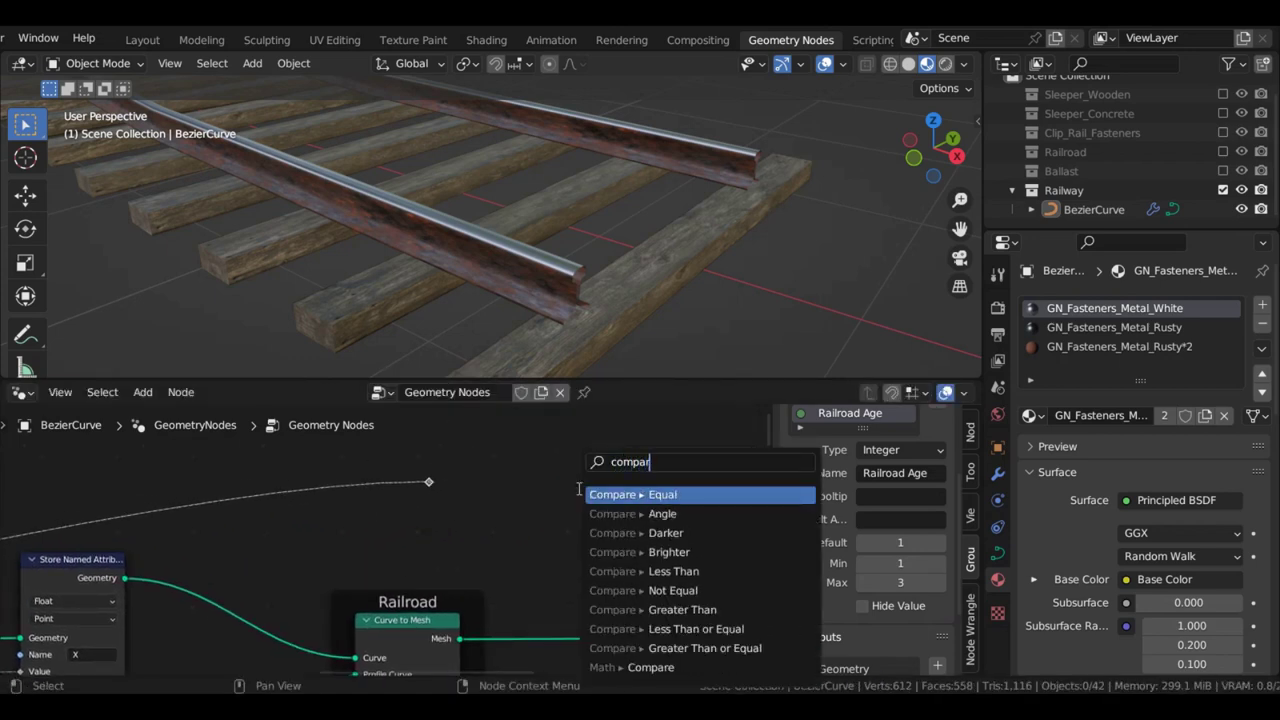
{"action": "type", "text": "a"}
{"action": "key", "text": "BackSpace"}
{"action": "key", "text": "Return"}
{"action": "left_click", "coordinate": [637, 466]}
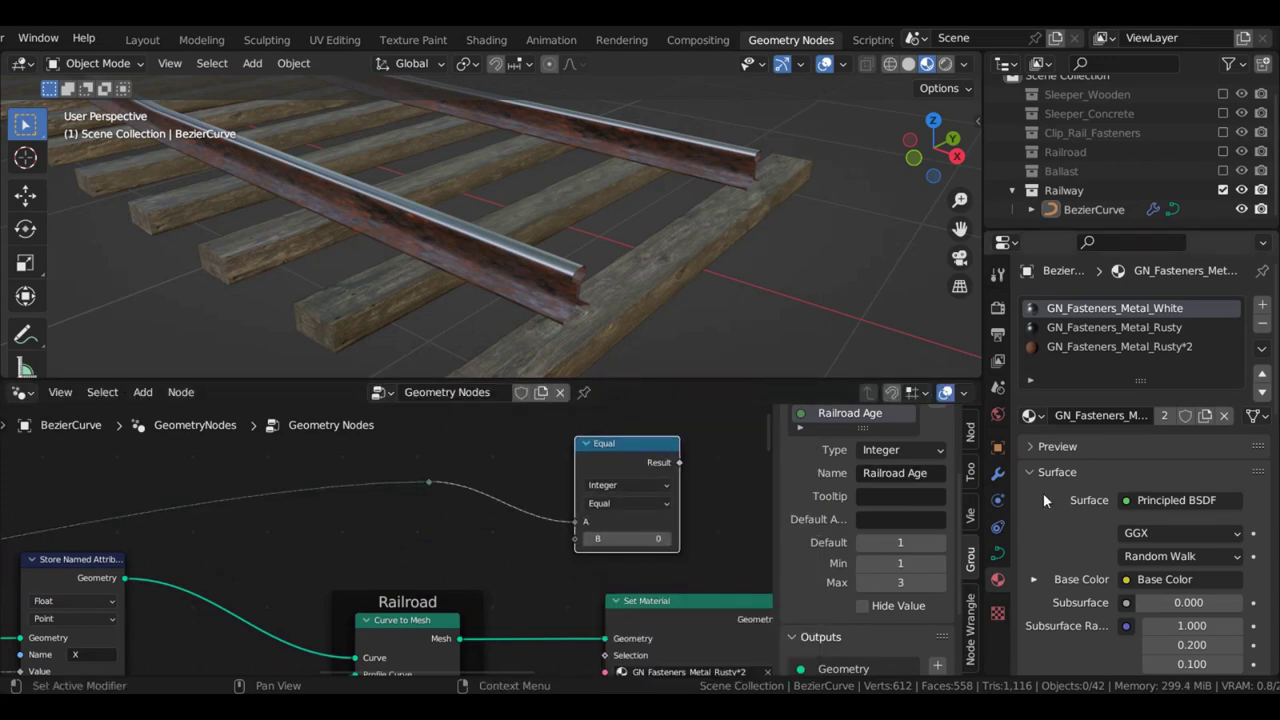
{"action": "left_click", "coordinate": [1001, 477]}
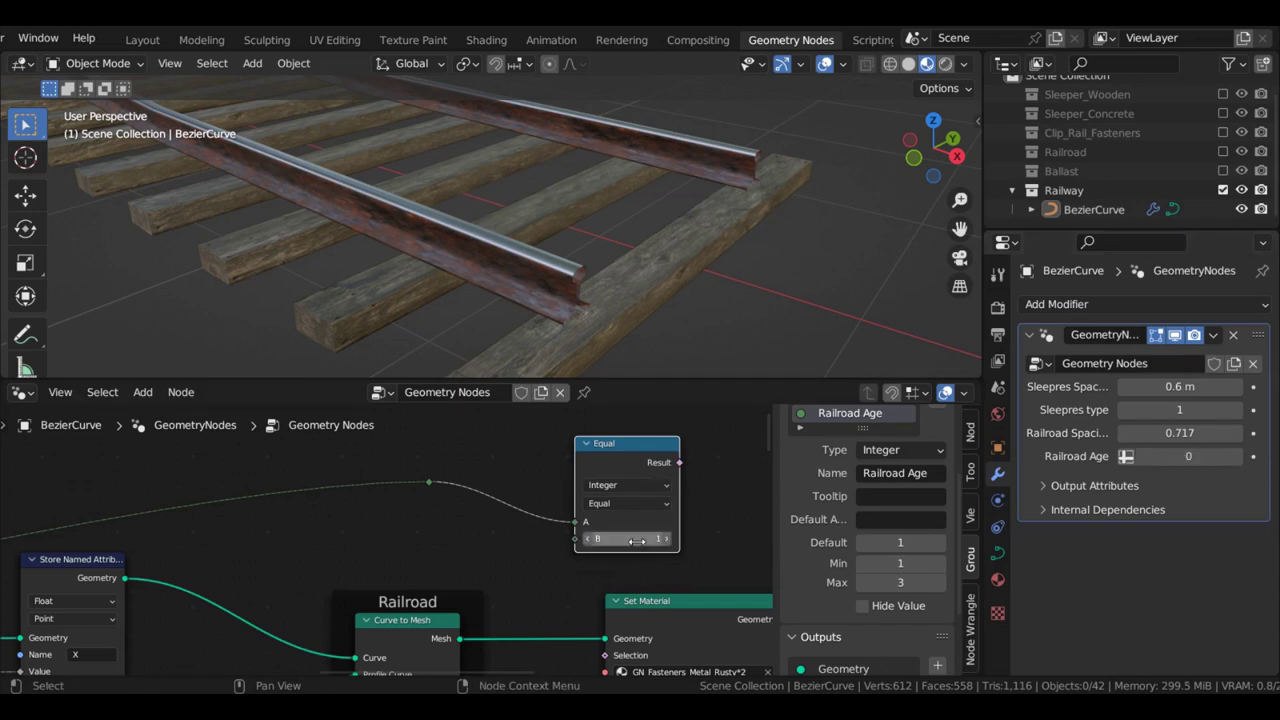
{"action": "scroll", "coordinate": [603, 476], "scroll_direction": "down", "scroll_amount": 1}
{"action": "scroll", "coordinate": [609, 502], "scroll_direction": "down", "scroll_amount": 1}
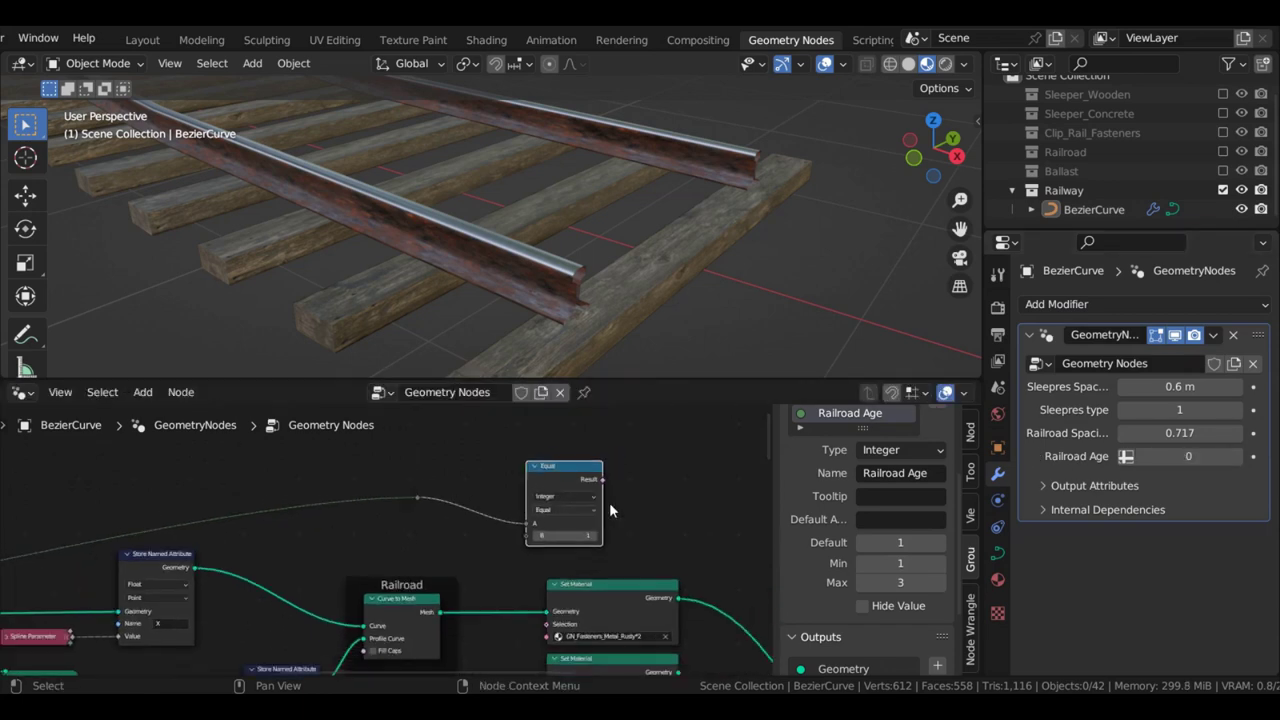
Connect the Equal result to a new Geometry Switch node and shift both nodes further along the tree
{"action": "scroll", "coordinate": [609, 502], "scroll_direction": "up", "scroll_amount": 2}
{"action": "middle_click_drag", "start_coordinate": [609, 502], "coordinate": [392, 535]}
{"action": "scroll", "coordinate": [392, 535], "scroll_direction": "up", "scroll_amount": 1}
{"action": "left_click_drag", "start_coordinate": [480, 484], "coordinate": [533, 471]}
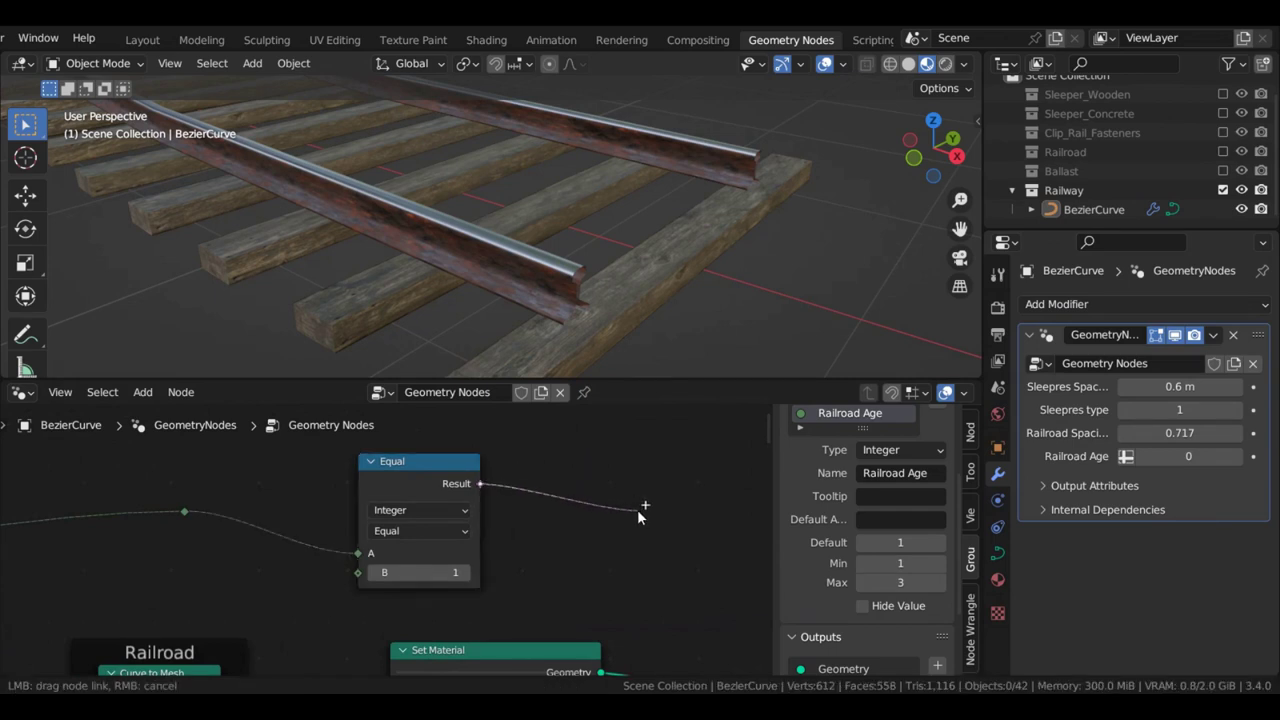
{"action": "left_click_drag", "start_coordinate": [637, 509], "coordinate": [640, 512]}
{"action": "type", "text": "swi"}
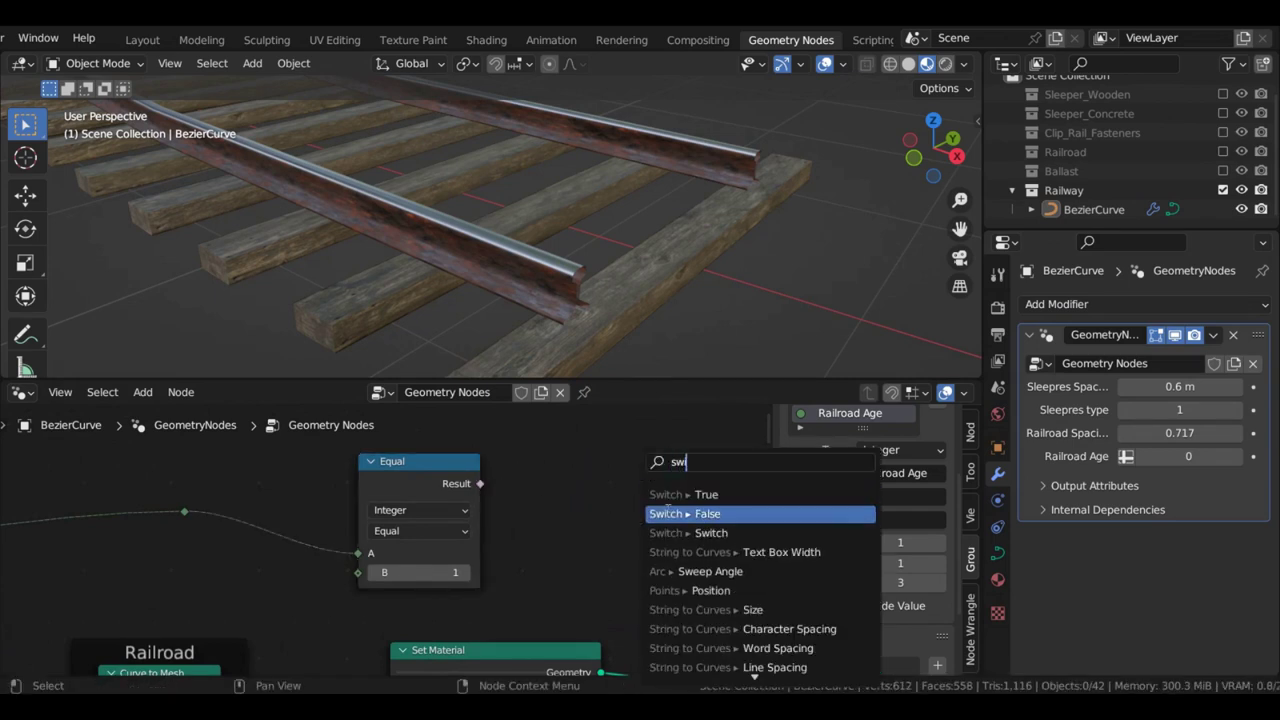
{"action": "left_click", "coordinate": [692, 532]}
{"action": "left_click", "coordinate": [699, 493]}
{"action": "scroll", "coordinate": [645, 560], "scroll_direction": "down", "scroll_amount": 2}
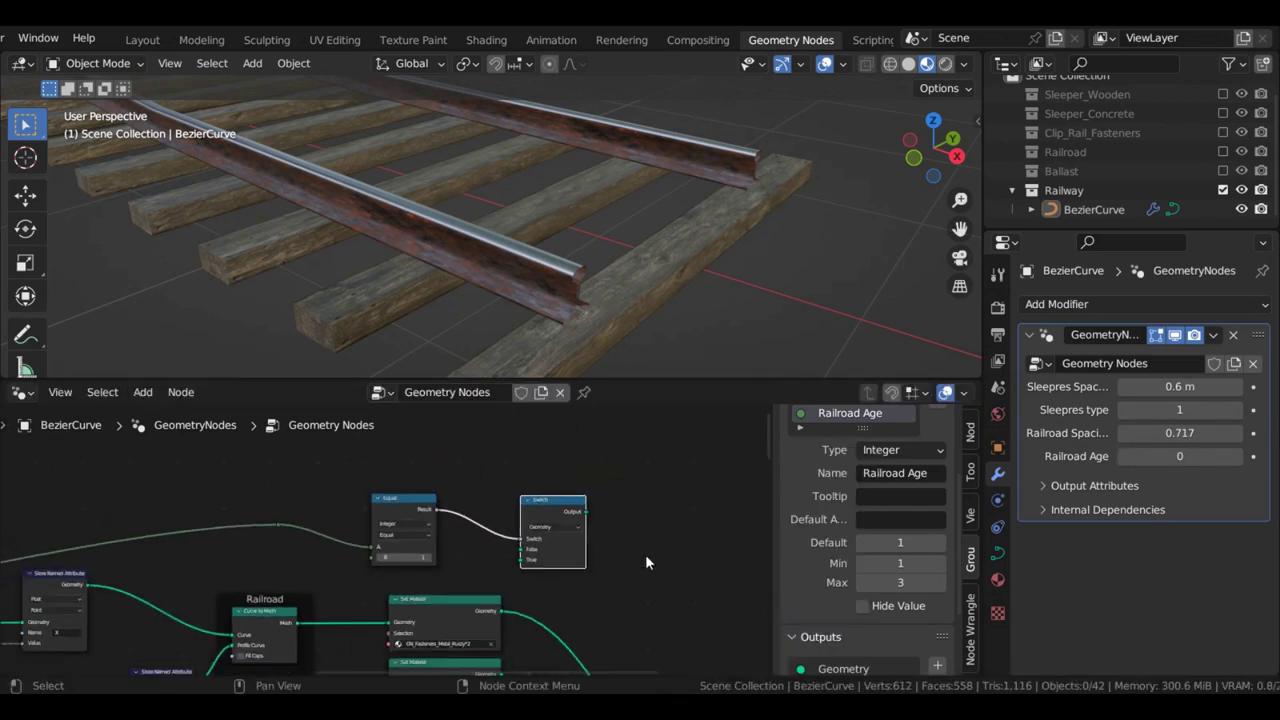
{"action": "left_click_drag", "start_coordinate": [409, 475], "coordinate": [587, 561]}
{"action": "left_click_drag", "start_coordinate": [411, 501], "coordinate": [561, 464]}
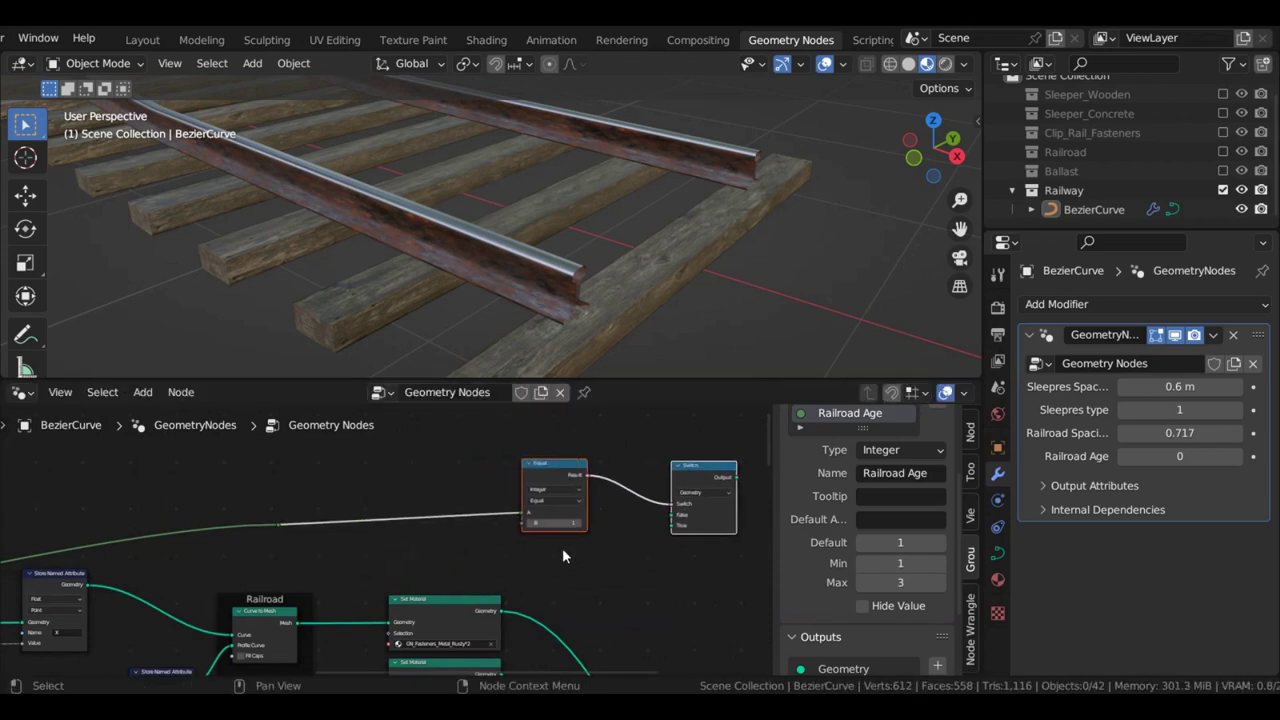
Place the GN_Fasteners_Metal_White Set Material node below the Equal node and link its geometry to the Switch's True input
{"action": "scroll", "coordinate": [564, 558], "scroll_direction": "down", "scroll_amount": 3}
{"action": "middle_click_drag", "start_coordinate": [565, 561], "coordinate": [531, 484]}
{"action": "scroll", "coordinate": [528, 488], "scroll_direction": "up", "scroll_amount": 2}
{"action": "left_click_drag", "start_coordinate": [430, 615], "coordinate": [548, 456]}
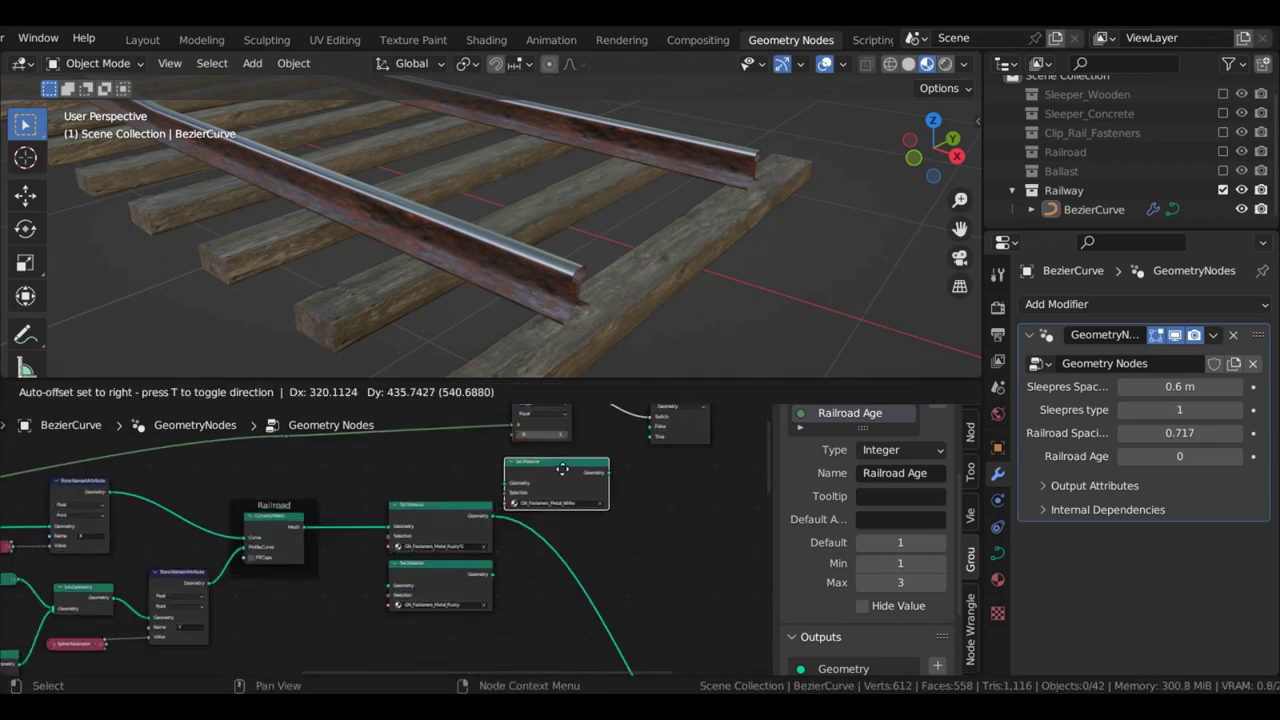
{"action": "scroll", "coordinate": [580, 458], "scroll_direction": "up", "scroll_amount": 4}
{"action": "scroll", "coordinate": [587, 459], "scroll_direction": "up", "scroll_amount": 1}
{"action": "middle_click_drag", "start_coordinate": [587, 459], "coordinate": [413, 548]}
{"action": "left_click_drag", "start_coordinate": [479, 552], "coordinate": [560, 478]}
{"action": "scroll", "coordinate": [470, 530], "scroll_direction": "down", "scroll_amount": 3}
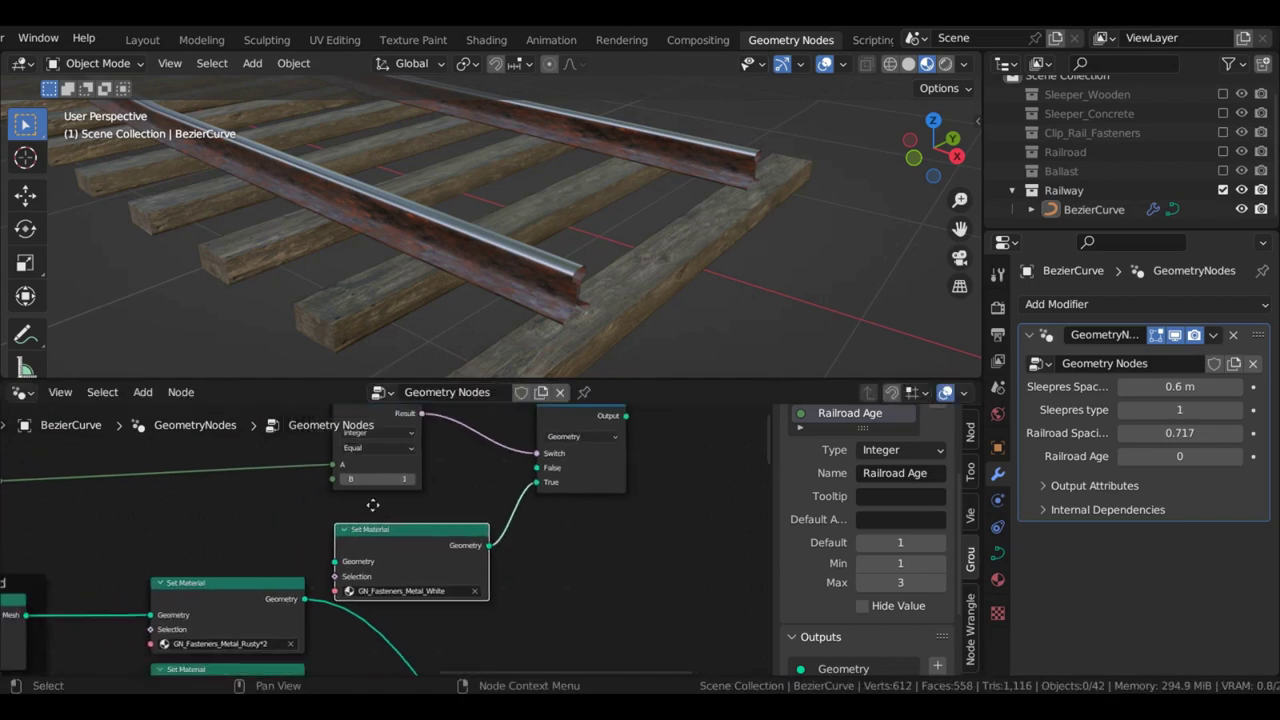
Reposition the GN_Fasteners_Metal_Rusty and GN_Fasteners_Metal_Rusty*2 Set Material nodes to make room near the Railroad frame
{"action": "scroll", "coordinate": [390, 566], "scroll_direction": "down", "scroll_amount": 3}
{"action": "left_click_drag", "start_coordinate": [309, 543], "coordinate": [361, 650]}
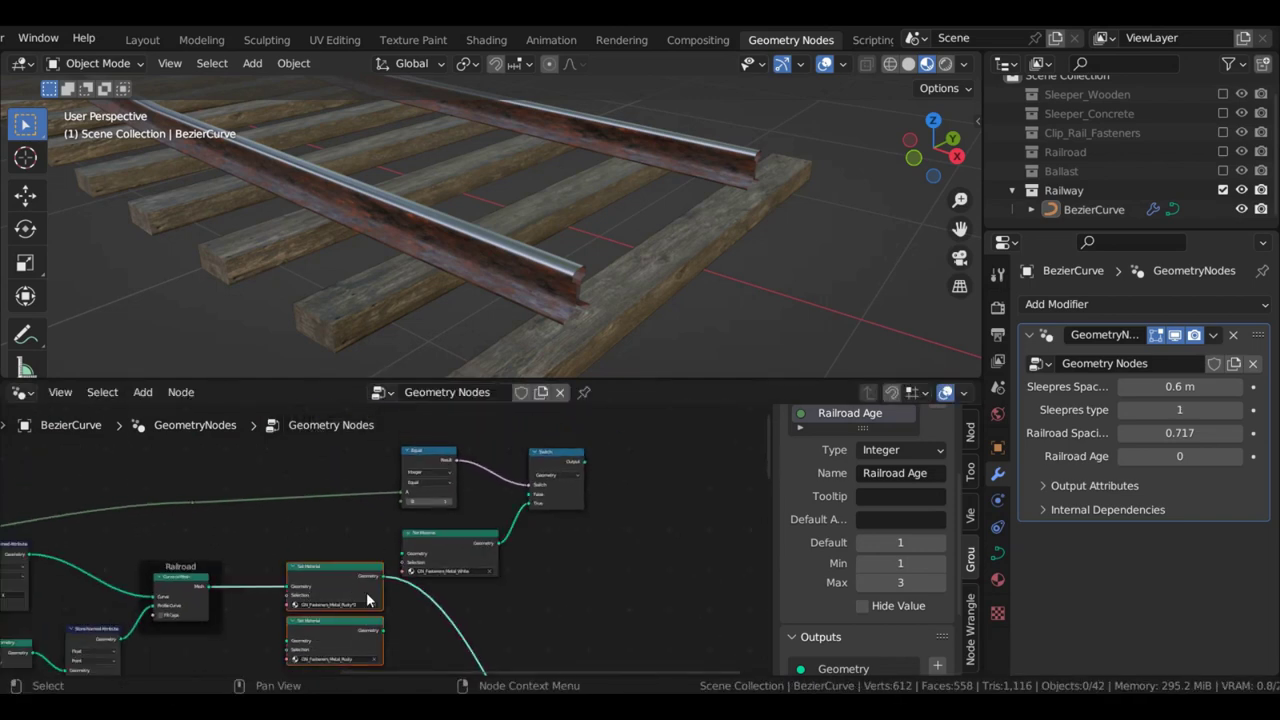
{"action": "left_click_drag", "start_coordinate": [366, 592], "coordinate": [379, 630]}
{"action": "left_click", "coordinate": [380, 564]}
{"action": "scroll", "coordinate": [387, 544], "scroll_direction": "up", "scroll_amount": 4}
{"action": "left_click_drag", "start_coordinate": [442, 422], "coordinate": [448, 420]}
Duplicate the Equal and Switch nodes and place the copies below and before the originals
{"action": "scroll", "coordinate": [491, 528], "scroll_direction": "down", "scroll_amount": 2}
{"action": "middle_click_drag", "start_coordinate": [479, 498], "coordinate": [473, 566]}
{"action": "left_click_drag", "start_coordinate": [423, 476], "coordinate": [609, 536]}
{"action": "key", "text": "shift+d"}
{"action": "left_click_drag", "start_coordinate": [467, 530], "coordinate": [374, 620]}
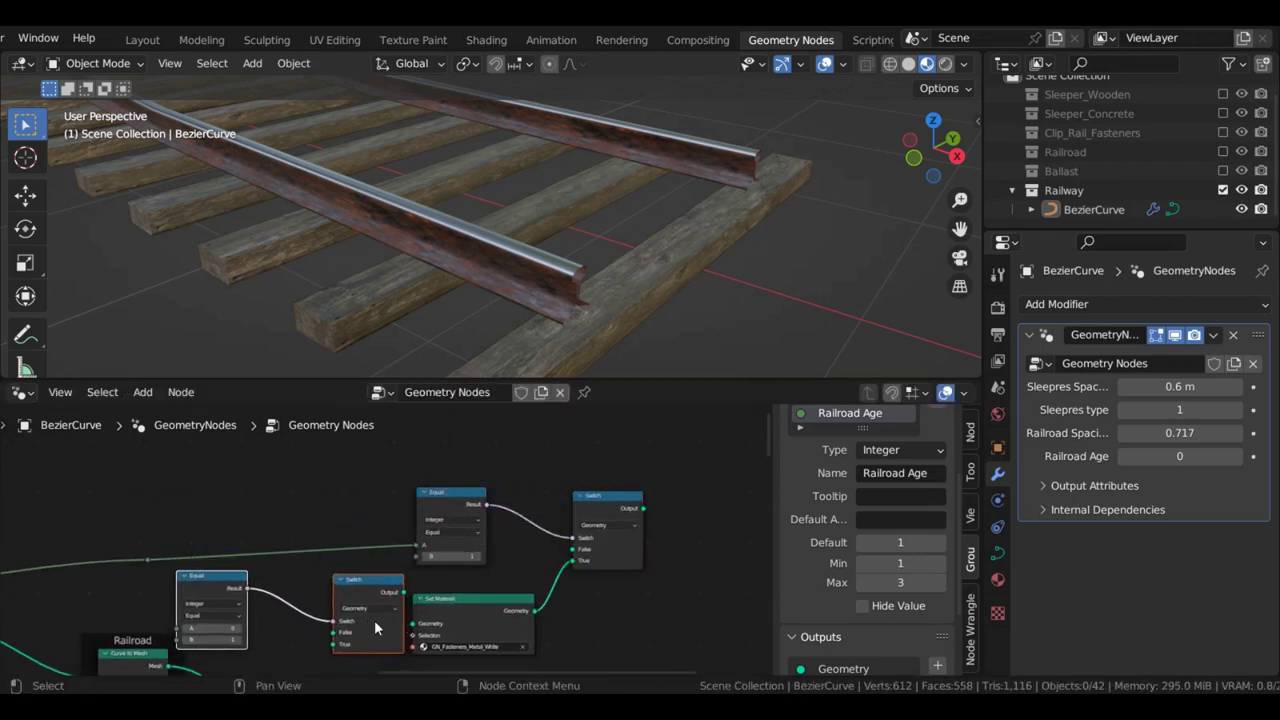
Link the duplicated Switch's output to the original Switch's False input and space out the surrounding nodes
{"action": "left_click_drag", "start_coordinate": [499, 614], "coordinate": [538, 601]}
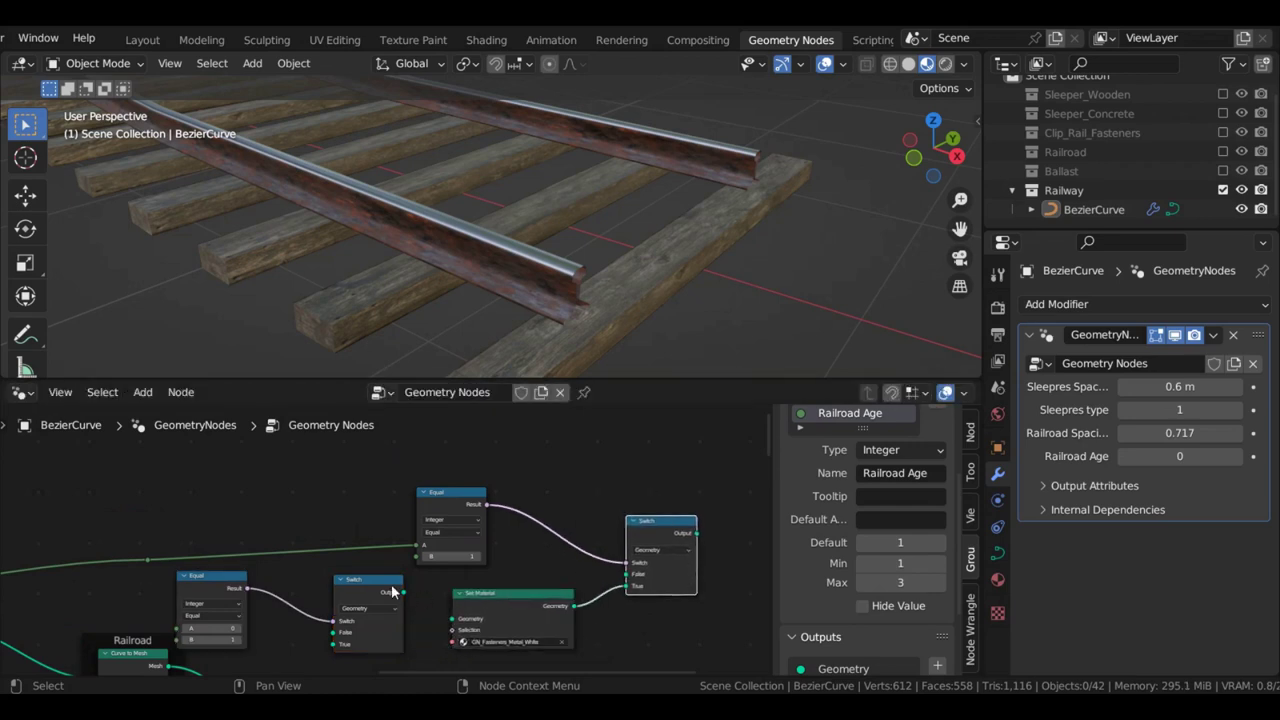
{"action": "scroll", "coordinate": [460, 560], "scroll_direction": "up", "scroll_amount": 2}
{"action": "middle_click_drag", "start_coordinate": [424, 606], "coordinate": [395, 578]}
{"action": "left_click_drag", "start_coordinate": [385, 584], "coordinate": [430, 572]}
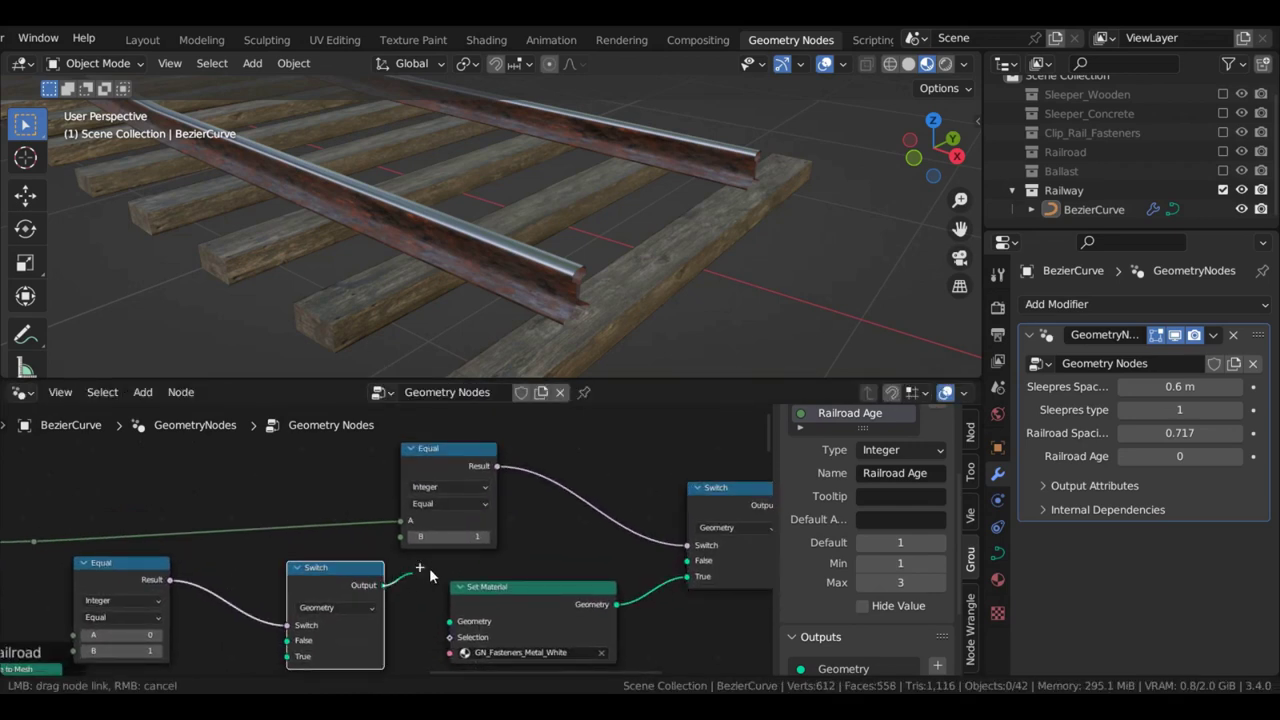
{"action": "left_click_drag", "start_coordinate": [680, 567], "coordinate": [682, 566]}
{"action": "left_click_drag", "start_coordinate": [521, 607], "coordinate": [538, 556]}
{"action": "left_click_drag", "start_coordinate": [363, 484], "coordinate": [414, 484]}
{"action": "left_click_drag", "start_coordinate": [148, 487], "coordinate": [241, 481]}
Connect the Railroad Age reroute to input A of the duplicated Equal node and set its B value to 2
{"action": "scroll", "coordinate": [304, 508], "scroll_direction": "up", "scroll_amount": 3}
{"action": "middle_click_drag", "start_coordinate": [262, 512], "coordinate": [437, 556]}
{"action": "left_click_drag", "start_coordinate": [235, 475], "coordinate": [310, 533]}
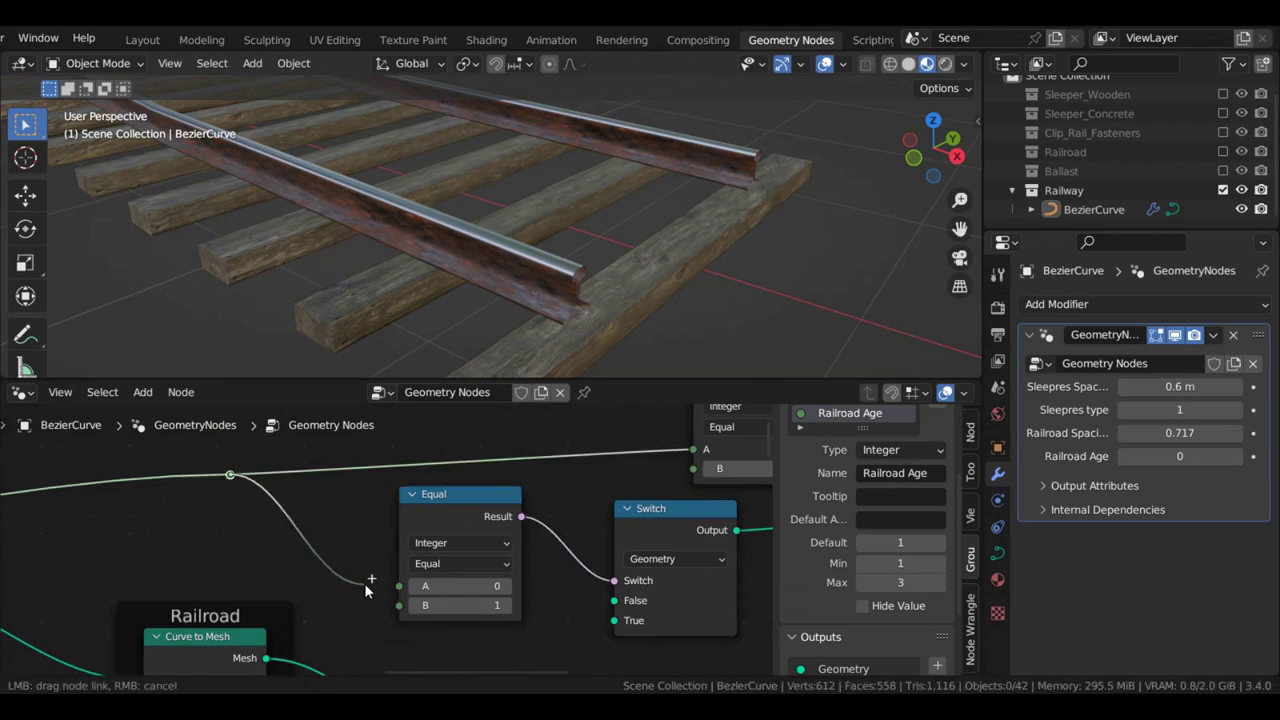
{"action": "left_click_drag", "start_coordinate": [390, 581], "coordinate": [399, 586]}
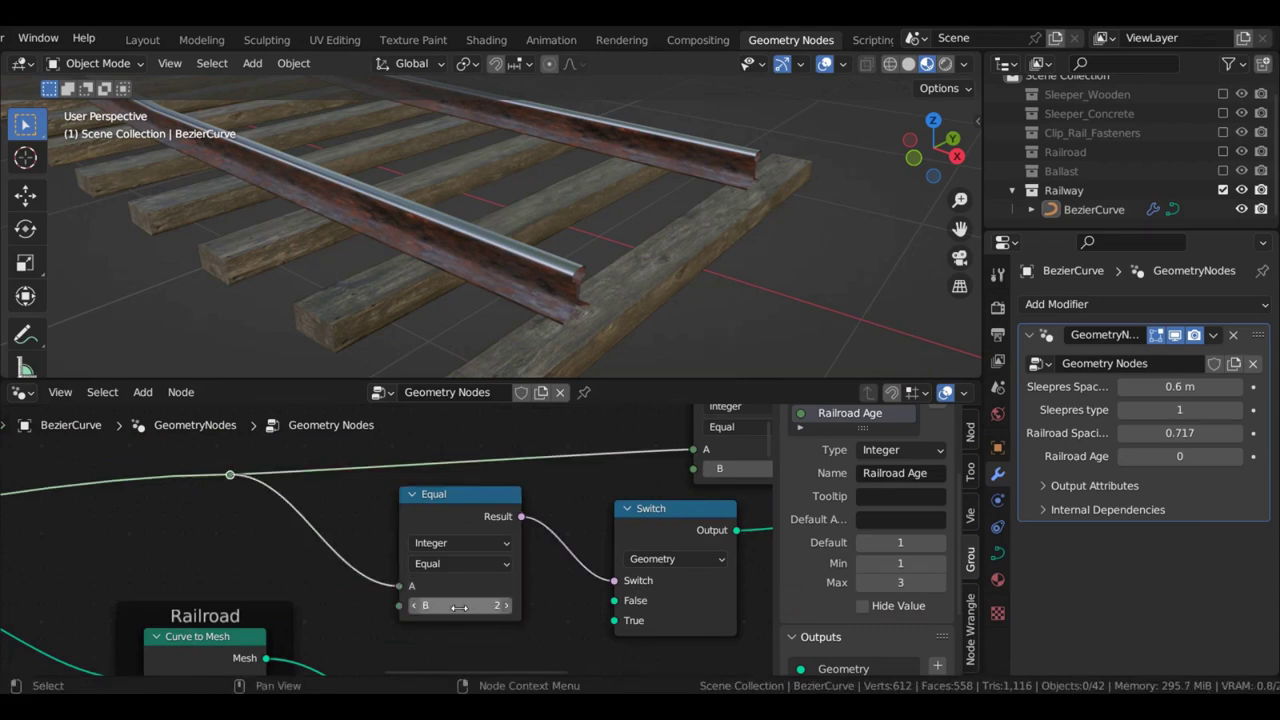
Link the GN_Fasteners_Metal_Rusty Set Material output to the True input of the duplicated Switch
{"action": "scroll", "coordinate": [590, 609], "scroll_direction": "down", "scroll_amount": 4}
{"action": "middle_click_drag", "start_coordinate": [592, 611], "coordinate": [575, 482]}
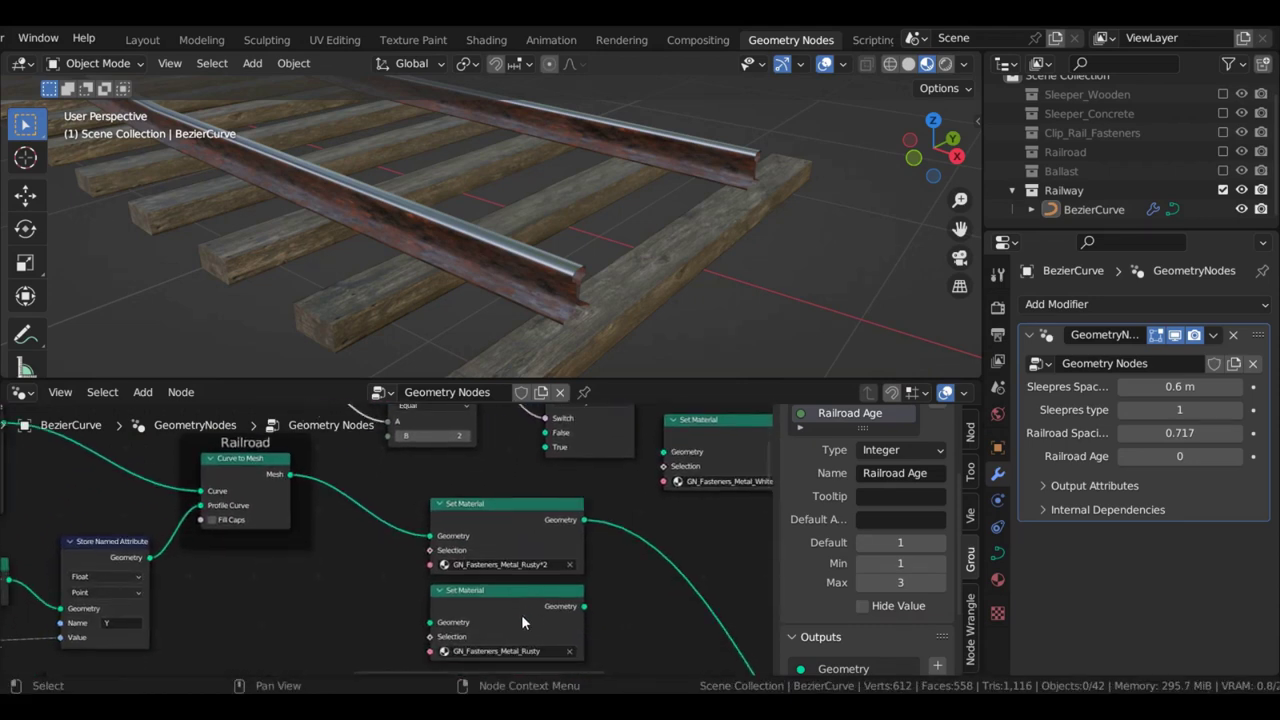
{"action": "left_click_drag", "start_coordinate": [522, 622], "coordinate": [287, 606]}
{"action": "left_click_drag", "start_coordinate": [393, 605], "coordinate": [498, 512]}
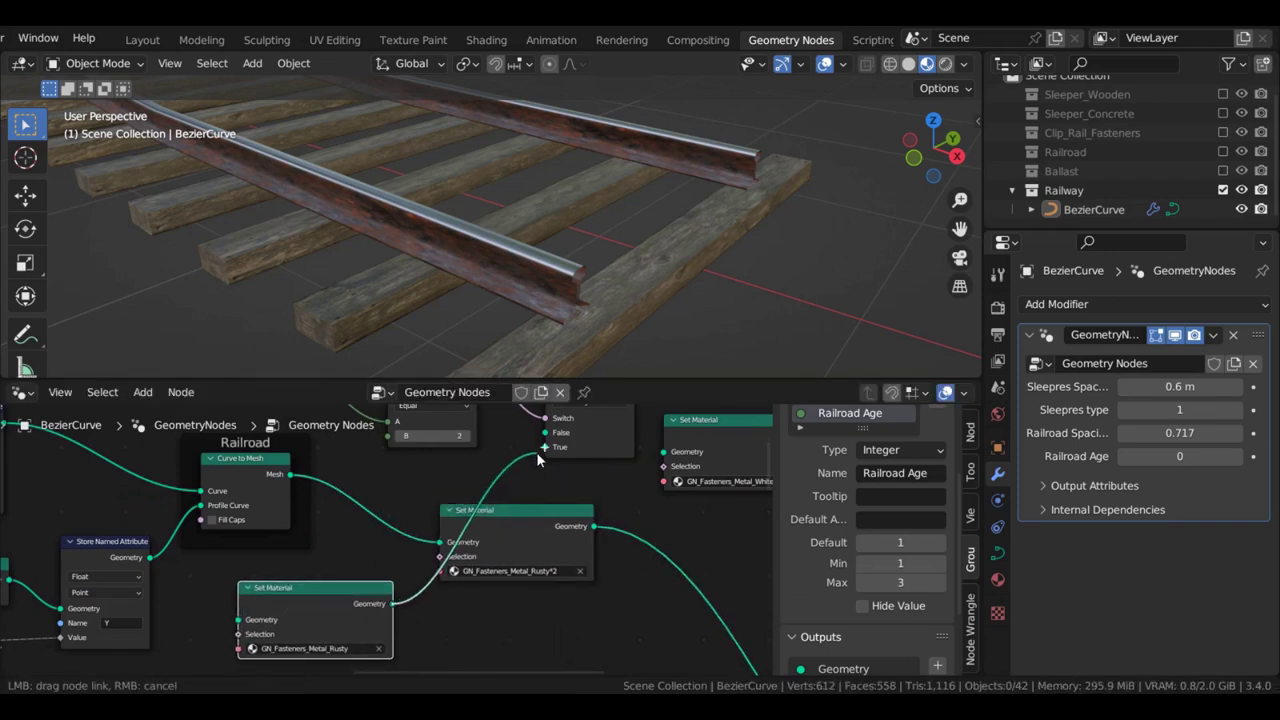
{"action": "left_click_drag", "start_coordinate": [540, 452], "coordinate": [540, 452]}
Stack the two rusty Set Material nodes and link the GN_Fasteners_Metal_Rusty*2 output to the duplicated Switch's False input
{"action": "left_click_drag", "start_coordinate": [531, 517], "coordinate": [551, 554]}
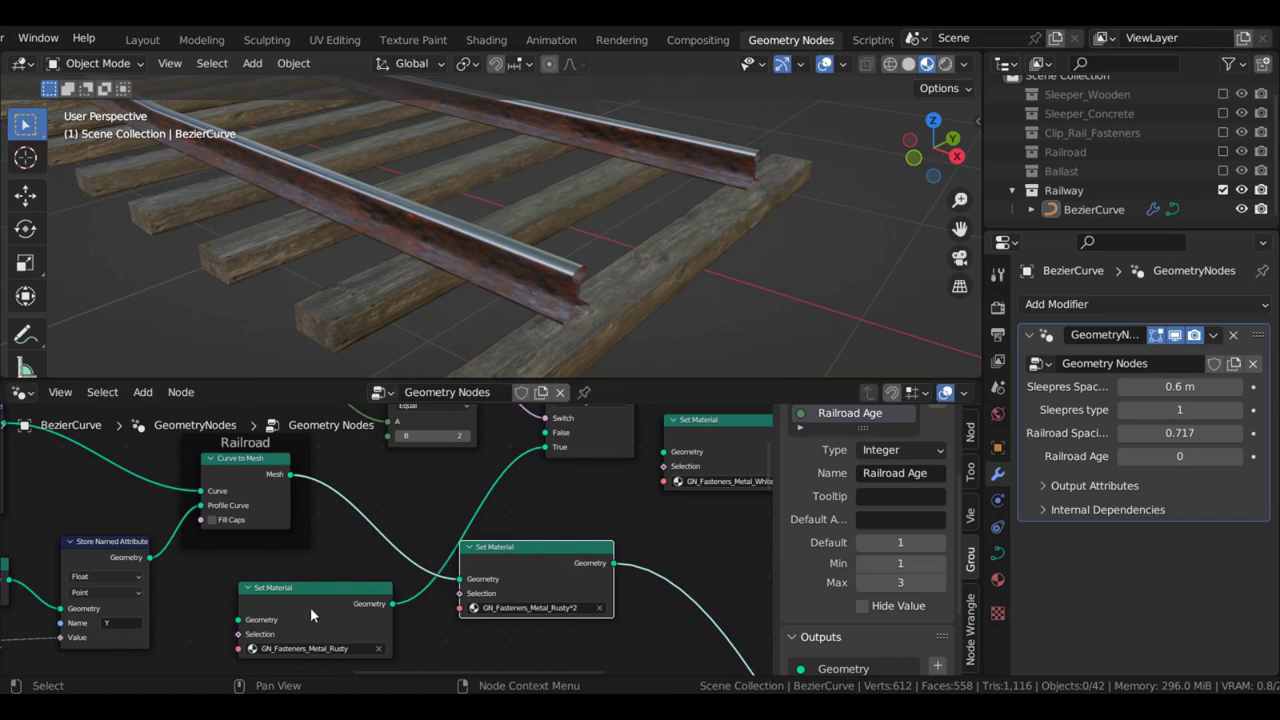
{"action": "left_click_drag", "start_coordinate": [314, 607], "coordinate": [464, 503]}
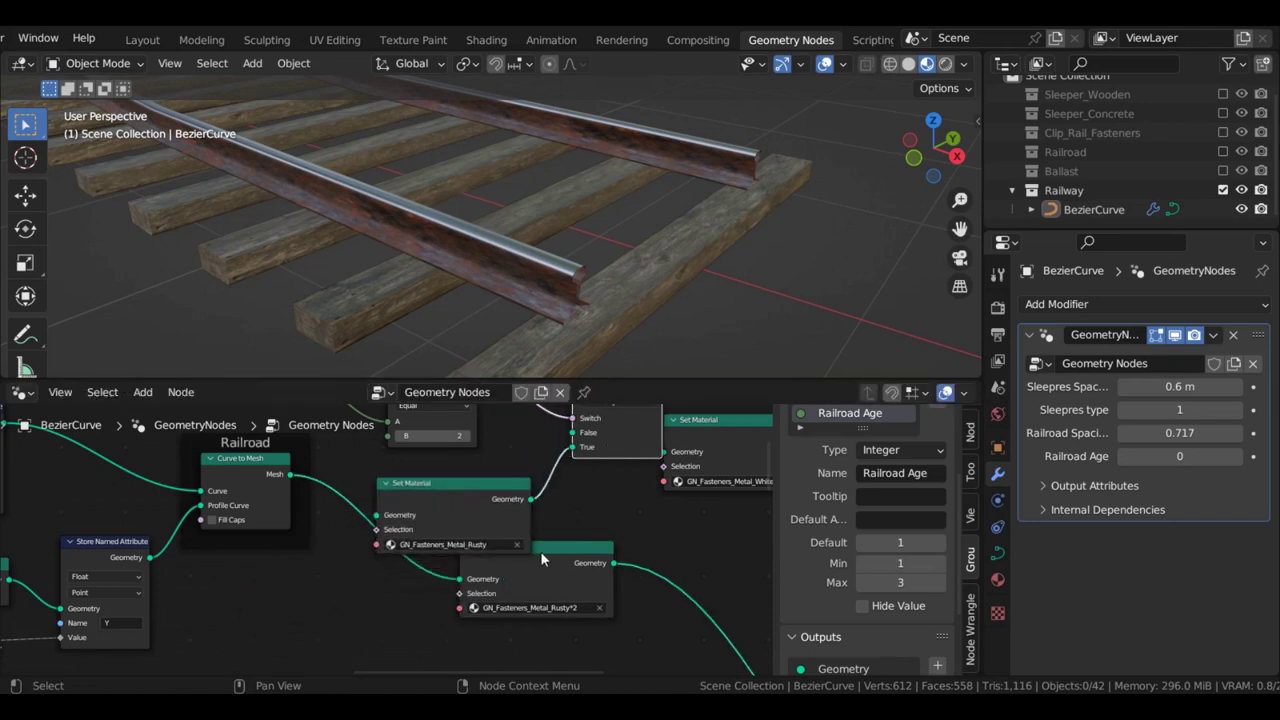
{"action": "left_click_drag", "start_coordinate": [528, 571], "coordinate": [446, 594]}
{"action": "left_click_drag", "start_coordinate": [532, 588], "coordinate": [555, 457]}
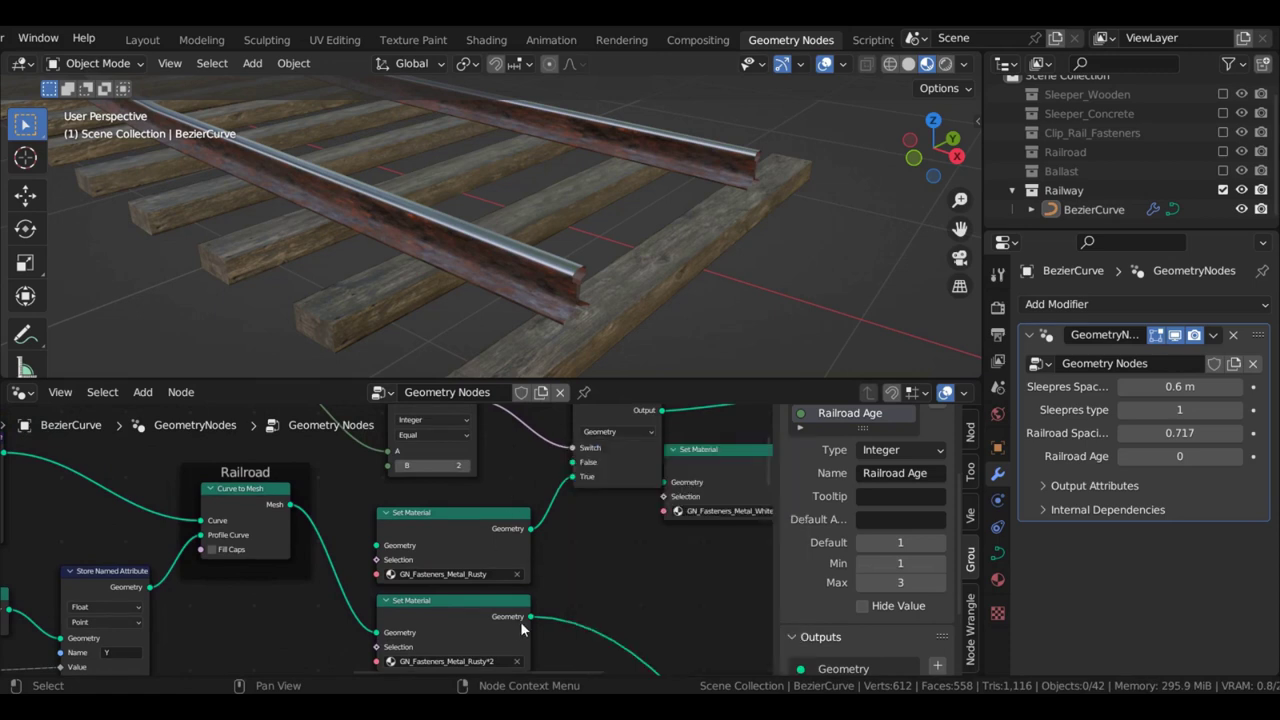
{"action": "left_click_drag", "start_coordinate": [530, 616], "coordinate": [575, 475]}
Connect the Curve to Mesh output to the Geometry inputs of the GN_Fasteners_Metal_Rusty and GN_Fasteners_Metal_White Set Material nodes
{"action": "scroll", "coordinate": [308, 476], "scroll_direction": "up", "scroll_amount": 2}
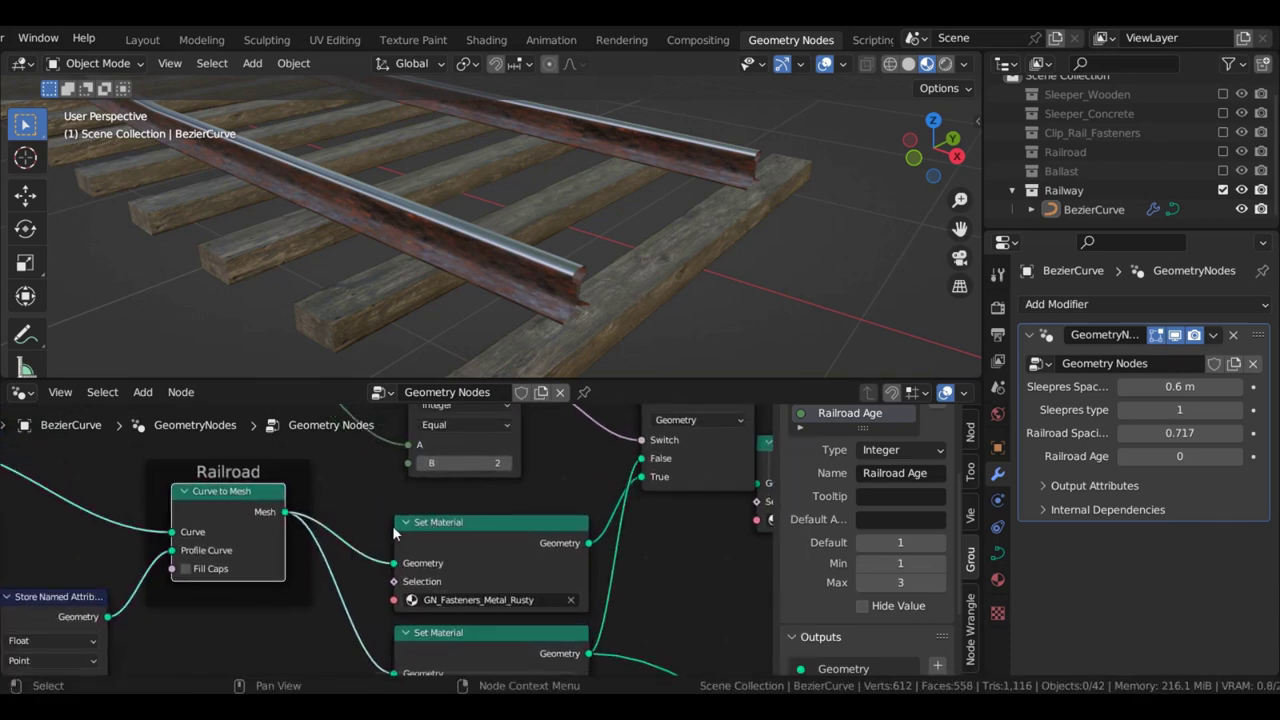
{"action": "middle_click_drag", "start_coordinate": [383, 505], "coordinate": [268, 582]}
{"action": "left_click_drag", "start_coordinate": [172, 595], "coordinate": [467, 477]}
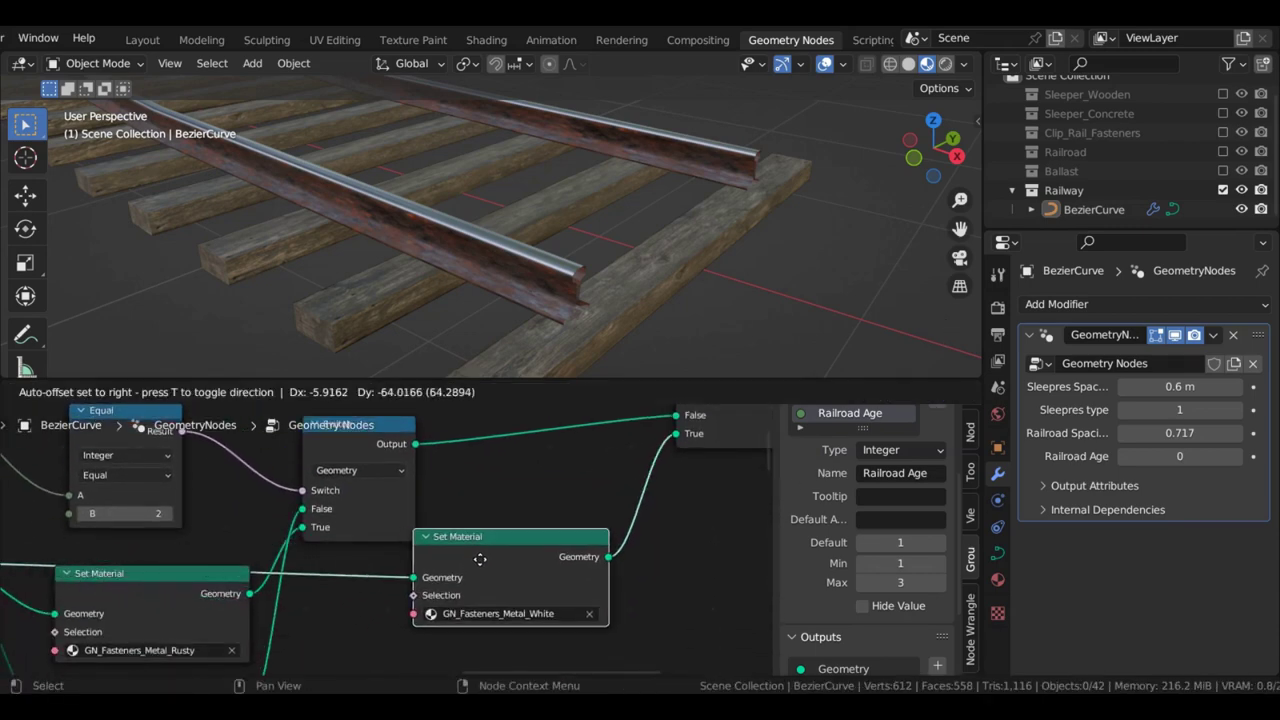
Disconnect the direct GN_Fasteners_Metal_Rusty*2 link from the Join Geometry node before the Group Output
{"action": "scroll", "coordinate": [487, 576], "scroll_direction": "down", "scroll_amount": 3}
{"action": "middle_click_drag", "start_coordinate": [550, 593], "coordinate": [523, 463]}
{"action": "scroll", "coordinate": [593, 563], "scroll_direction": "up", "scroll_amount": 3}
{"action": "middle_click_drag", "start_coordinate": [593, 563], "coordinate": [525, 428]}
{"action": "scroll", "coordinate": [479, 531], "scroll_direction": "up", "scroll_amount": 2}
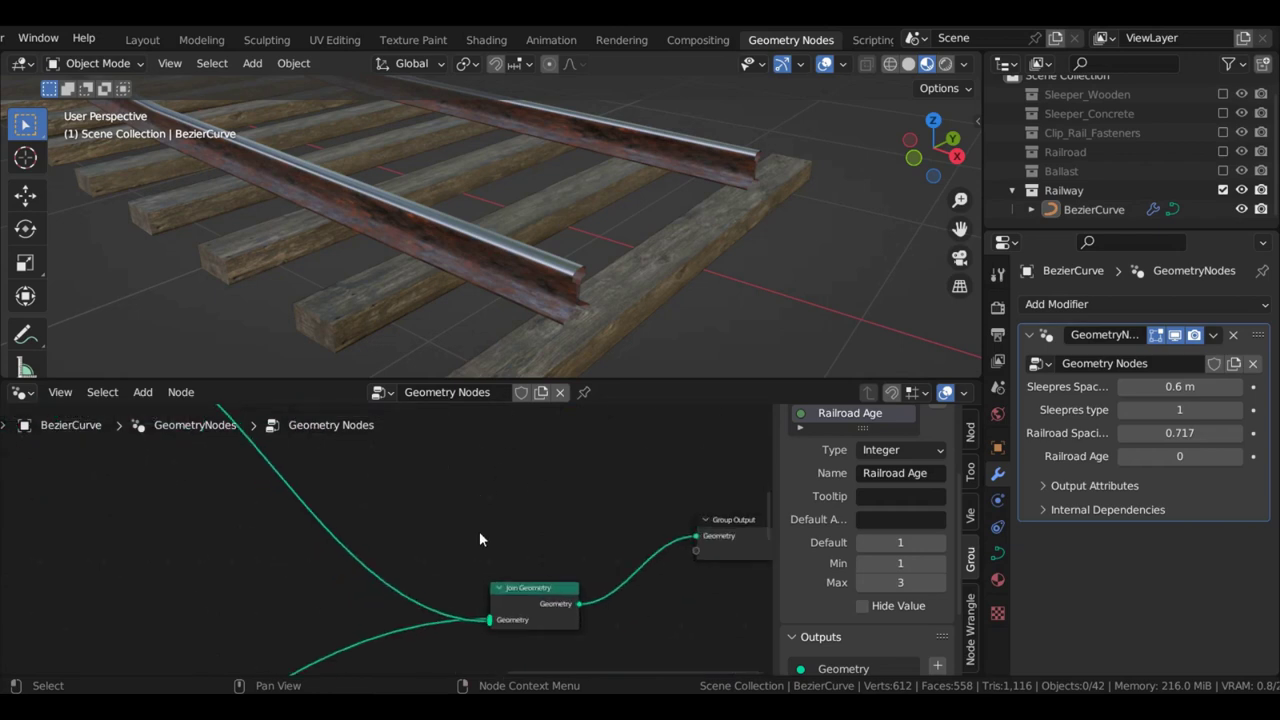
{"action": "middle_click_drag", "start_coordinate": [479, 531], "coordinate": [511, 490]}
{"action": "left_click_drag", "start_coordinate": [512, 588], "coordinate": [488, 489]}
{"action": "scroll", "coordinate": [490, 500], "scroll_direction": "down", "scroll_amount": 5}
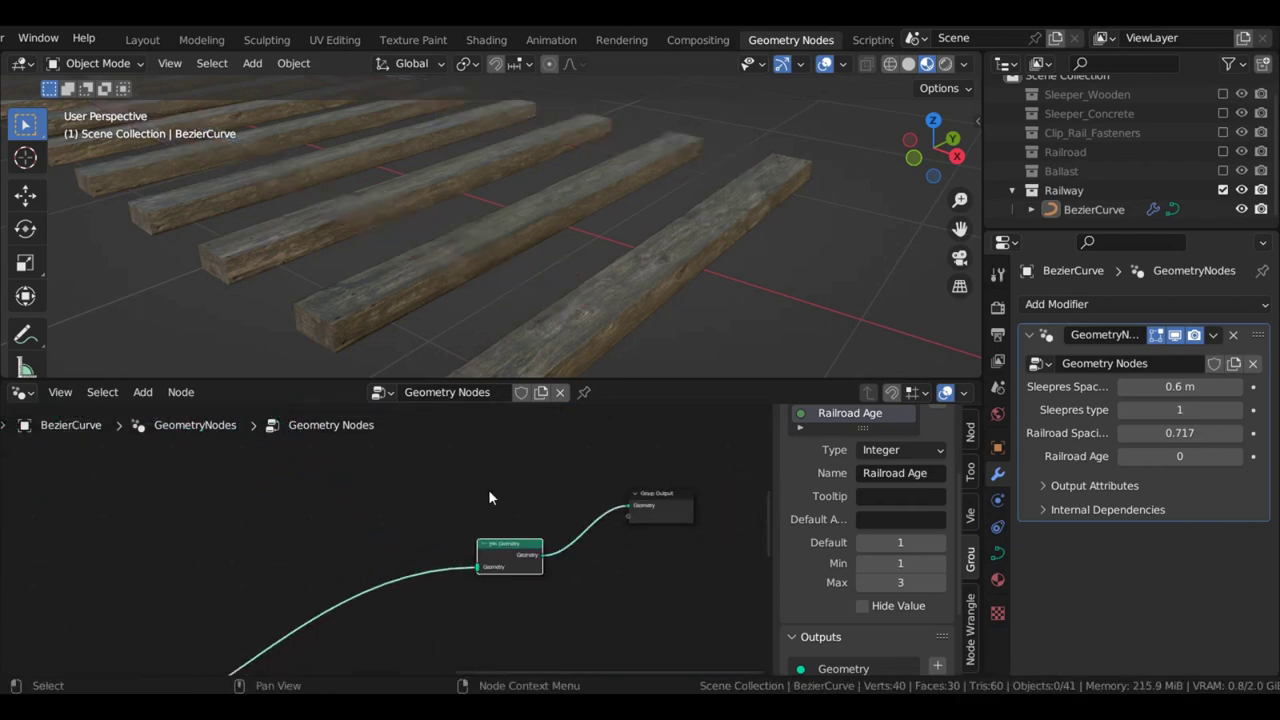
Move the Join Geometry and Group Output nodes closer to the material switches and link the final Switch output to Join Geometry
{"action": "scroll", "coordinate": [440, 499], "scroll_direction": "down", "scroll_amount": 5}
{"action": "middle_click_drag", "start_coordinate": [468, 516], "coordinate": [446, 575]}
{"action": "key", "text": "g"}
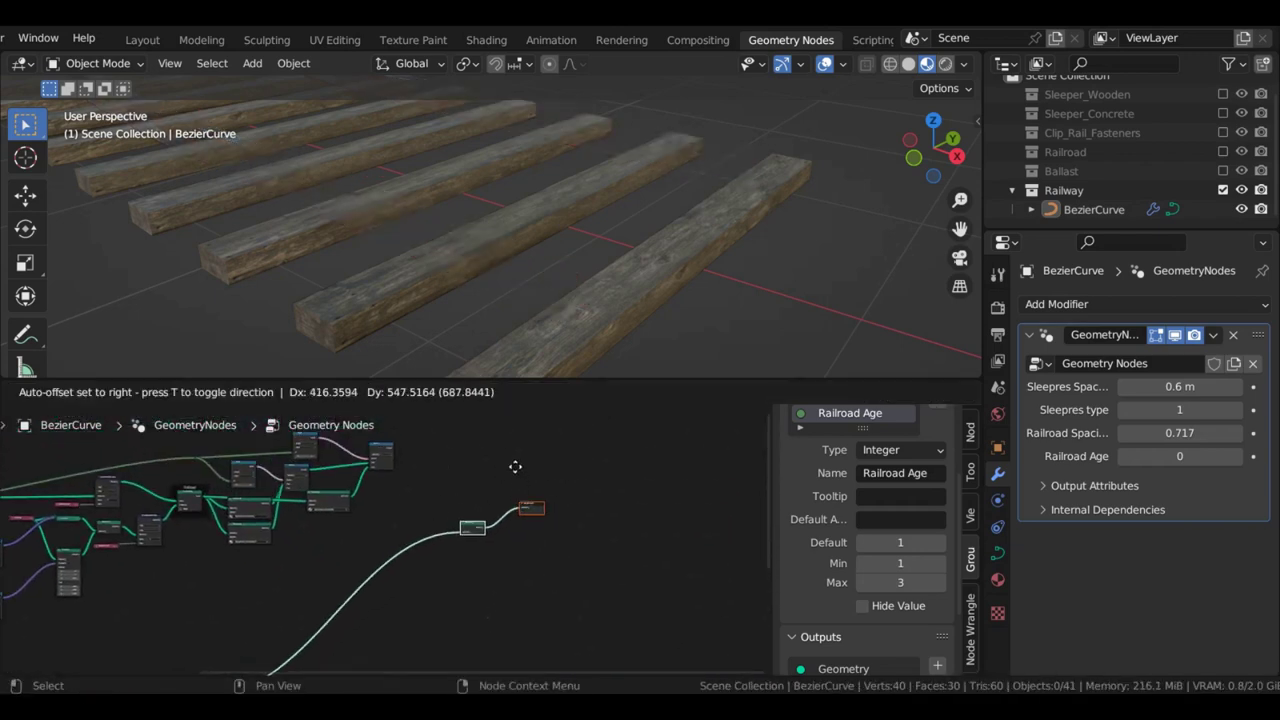
{"action": "left_click", "coordinate": [503, 447]}
{"action": "scroll", "coordinate": [414, 434], "scroll_direction": "up", "scroll_amount": 9}
{"action": "scroll", "coordinate": [437, 499], "scroll_direction": "up", "scroll_amount": 2}
{"action": "middle_click_drag", "start_coordinate": [456, 420], "coordinate": [438, 560]}
{"action": "left_click", "coordinate": [437, 499]}
{"action": "left_click_drag", "start_coordinate": [371, 477], "coordinate": [538, 601]}
{"action": "scroll", "coordinate": [403, 541], "scroll_direction": "down", "scroll_amount": 1}
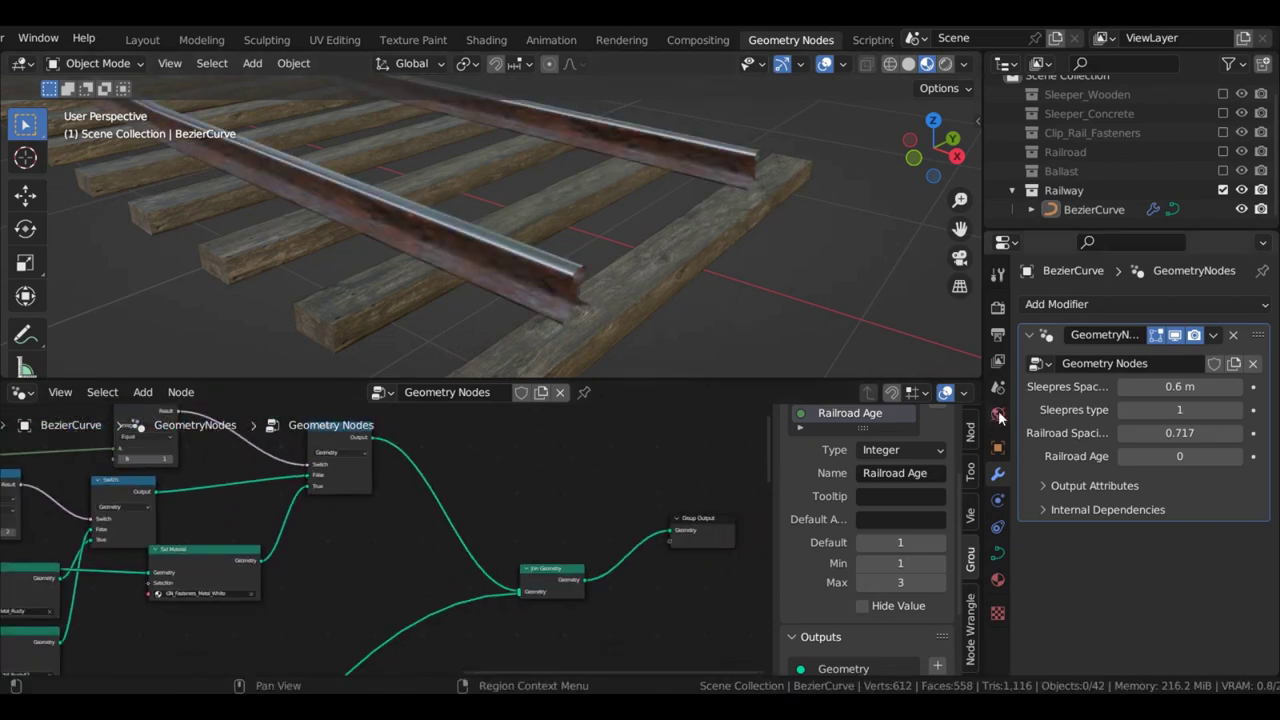
Raise the modifier's Railroad Age through 1 and 2 to 3 to test each rail material
{"action": "left_click", "coordinate": [1237, 457]}
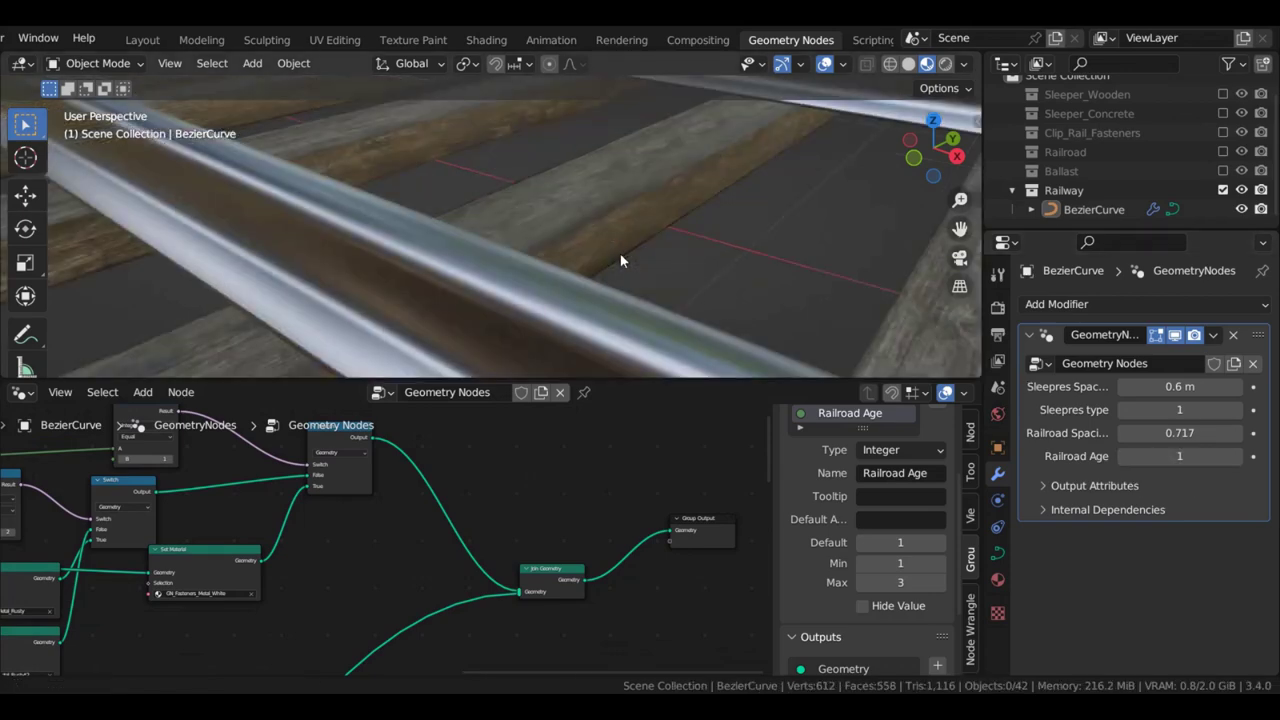
{"action": "left_click", "coordinate": [1237, 457]}
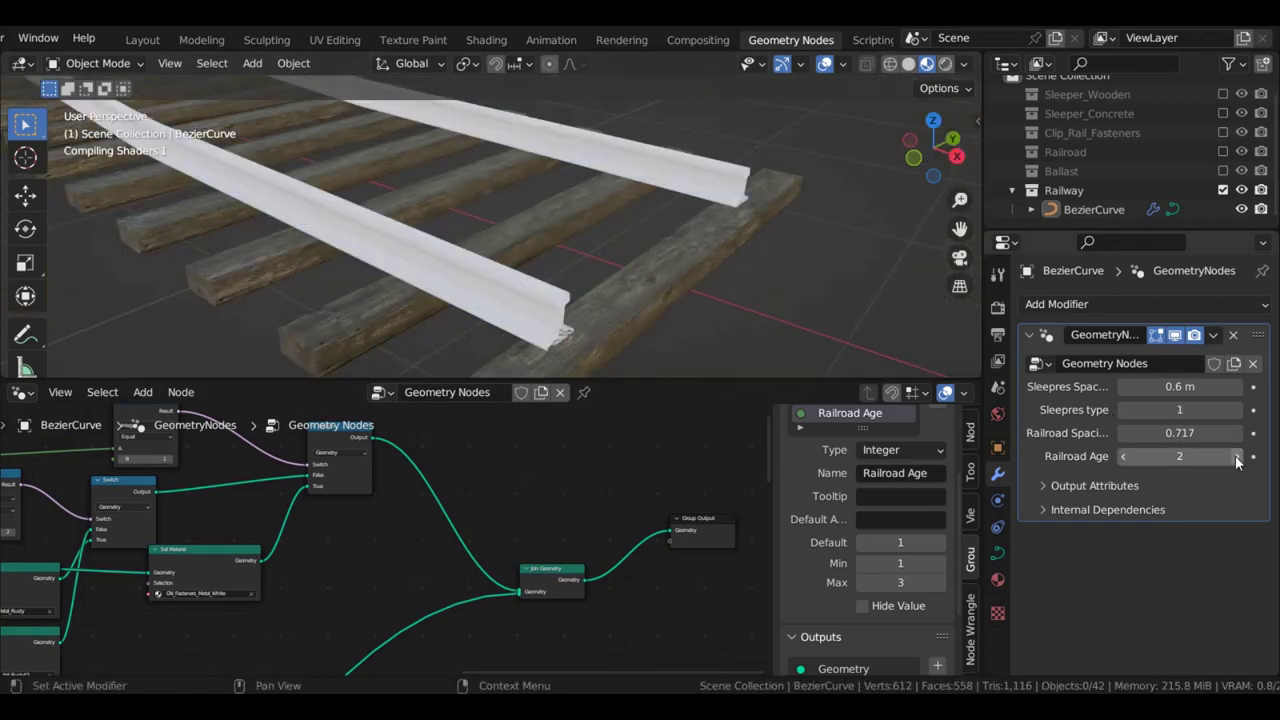
{"action": "left_click", "coordinate": [1237, 457]}
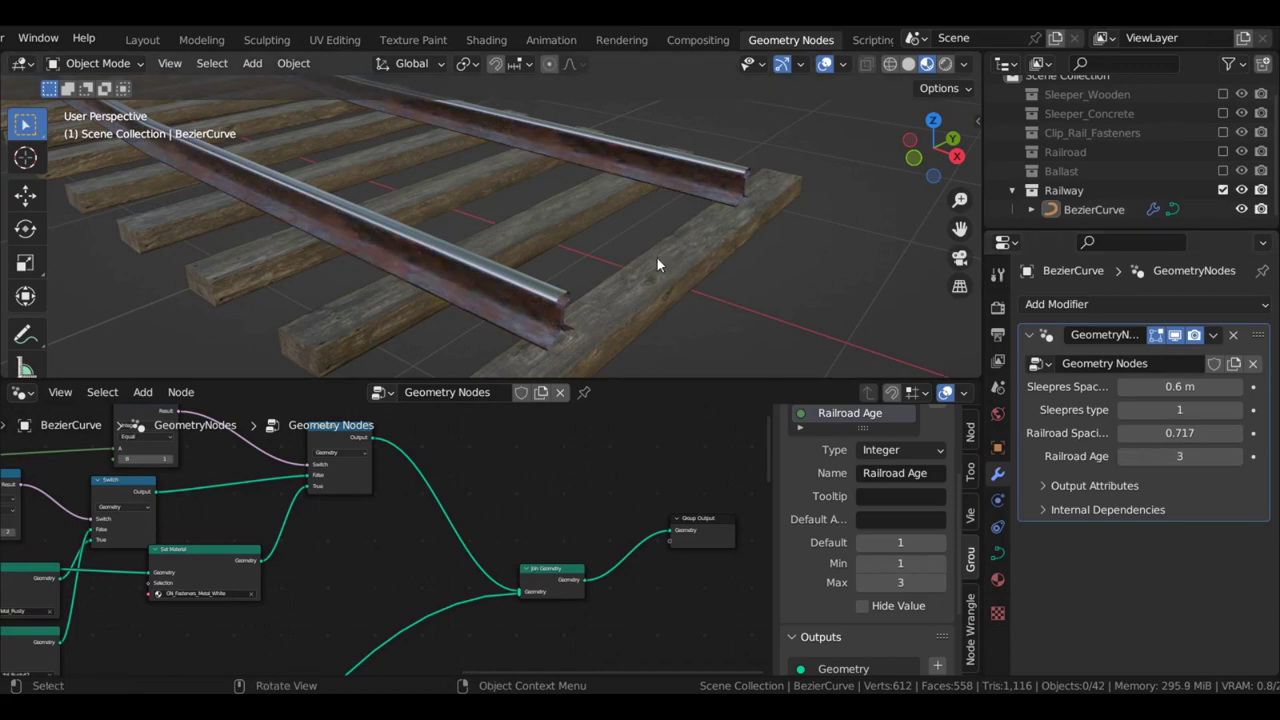
Put the rail profile, transform and named attribute nodes that feed Curve to Mesh into the Railroad frame
{"action": "scroll", "coordinate": [508, 506], "scroll_direction": "down", "scroll_amount": 4}
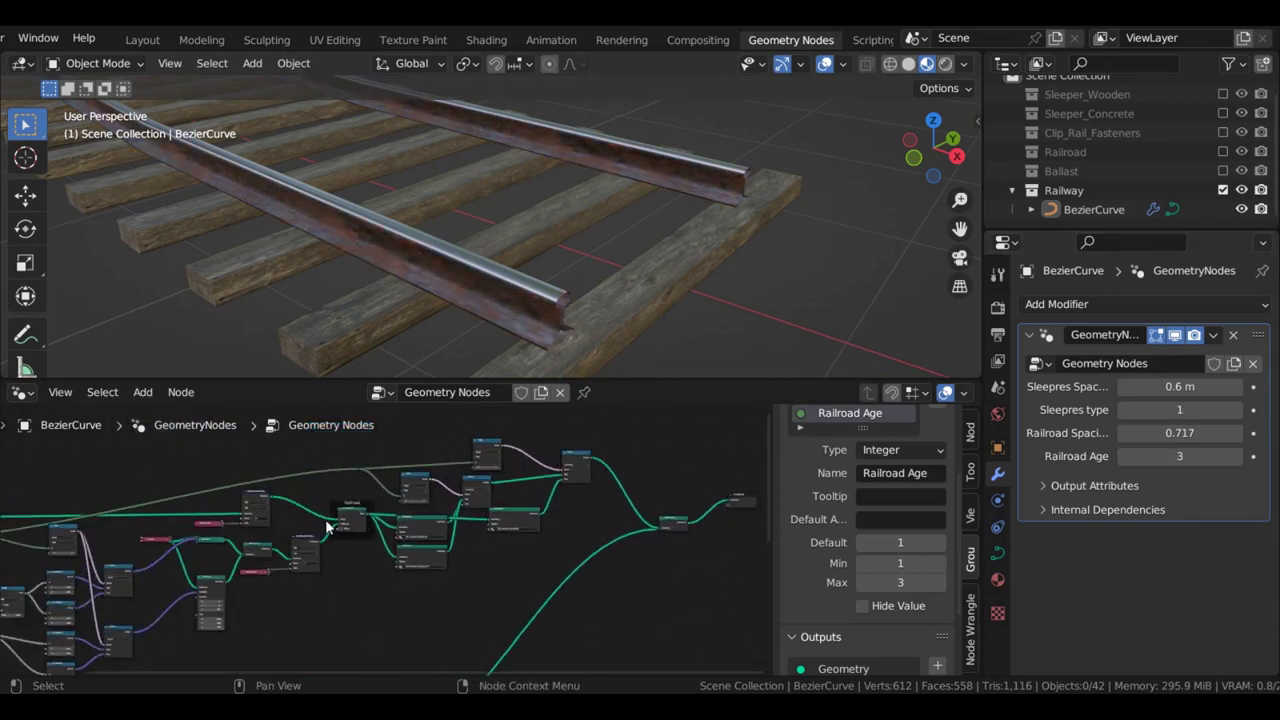
{"action": "scroll", "coordinate": [400, 505], "scroll_direction": "down", "scroll_amount": 2}
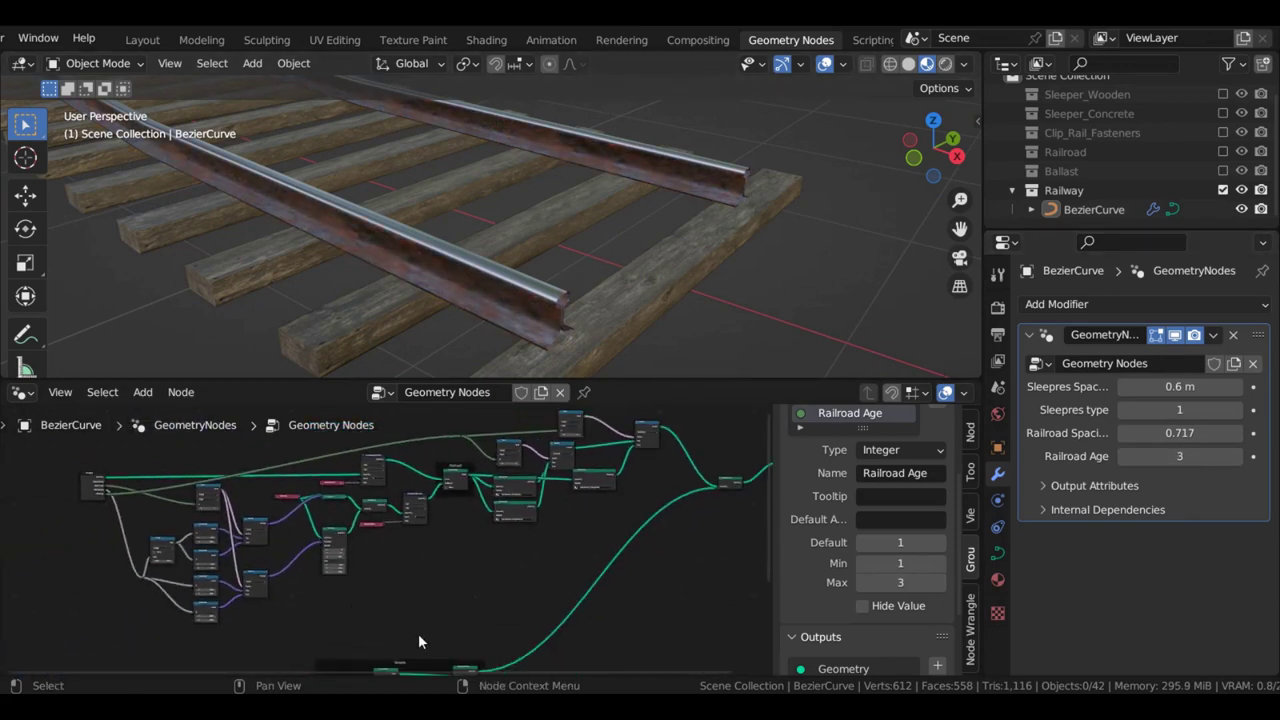
{"action": "left_click_drag", "start_coordinate": [418, 635], "coordinate": [177, 475]}
{"action": "scroll", "coordinate": [473, 480], "scroll_direction": "up", "scroll_amount": 3}
{"action": "middle_click_drag", "start_coordinate": [443, 490], "coordinate": [386, 527]}
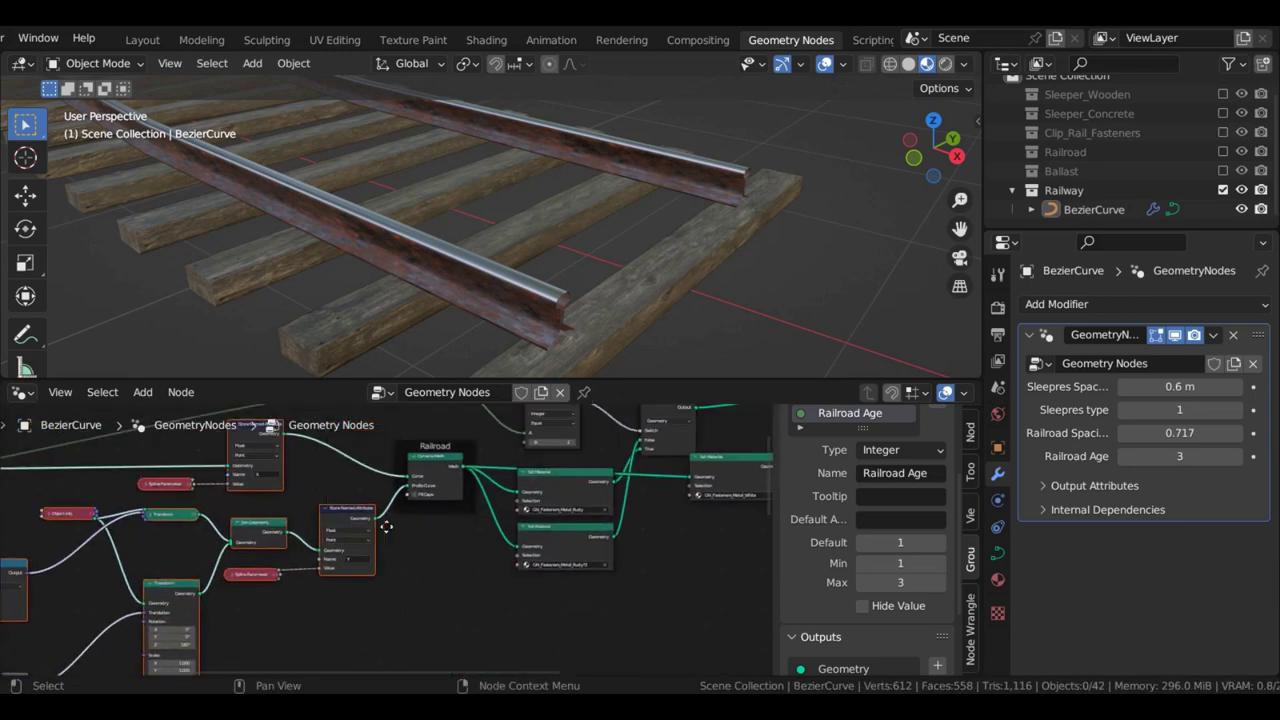
{"action": "scroll", "coordinate": [384, 526], "scroll_direction": "up", "scroll_amount": 5}
{"action": "mouse_move", "coordinate": [356, 501]}
{"action": "left_mouse_down"}
{"action": "mouse_move", "coordinate": [411, 482]}
{"action": "mouse_move", "coordinate": [333, 508]}
{"action": "left_mouse_up"}
{"action": "scroll", "coordinate": [333, 508], "scroll_direction": "down", "scroll_amount": 4}
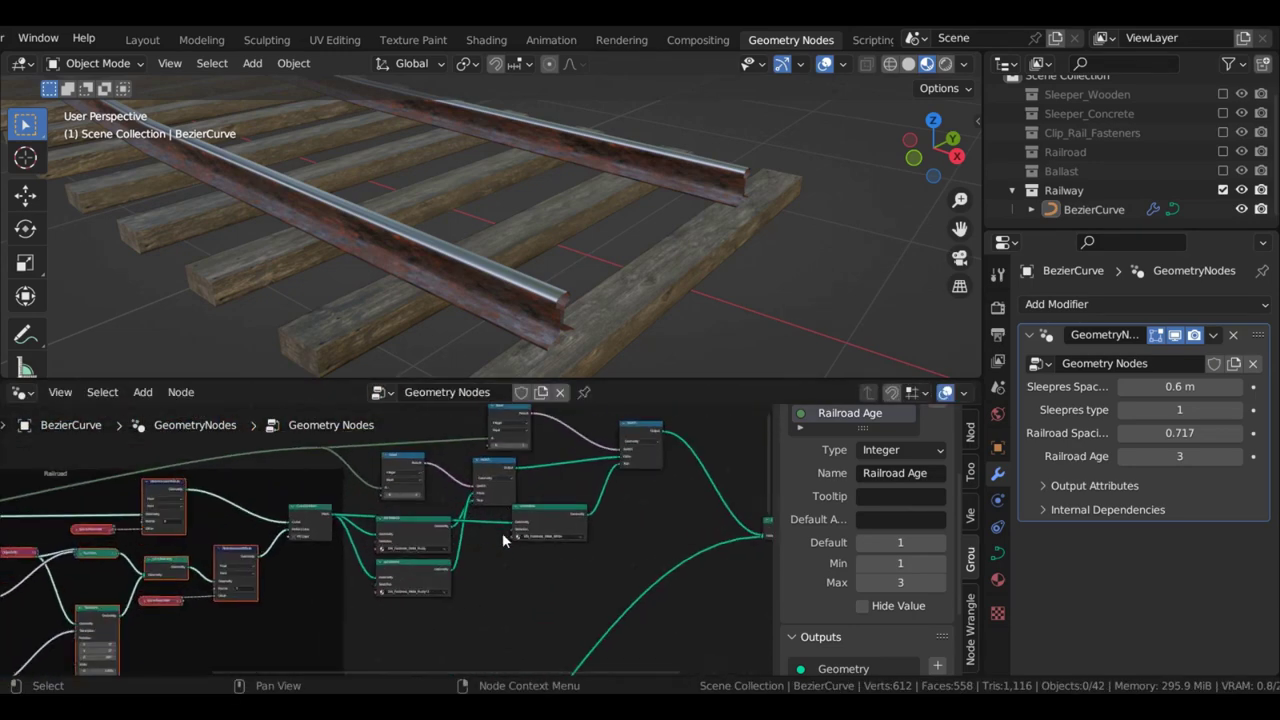
Add the three Set Material nodes with their Equal and Switch nodes to the Railroad frame
{"action": "scroll", "coordinate": [505, 540], "scroll_direction": "down", "scroll_amount": 2}
{"action": "left_click_drag", "start_coordinate": [587, 571], "coordinate": [370, 457]}
{"action": "scroll", "coordinate": [412, 497], "scroll_direction": "up", "scroll_amount": 2}
{"action": "scroll", "coordinate": [399, 458], "scroll_direction": "up", "scroll_amount": 3}
{"action": "scroll", "coordinate": [403, 428], "scroll_direction": "down", "scroll_amount": 3}
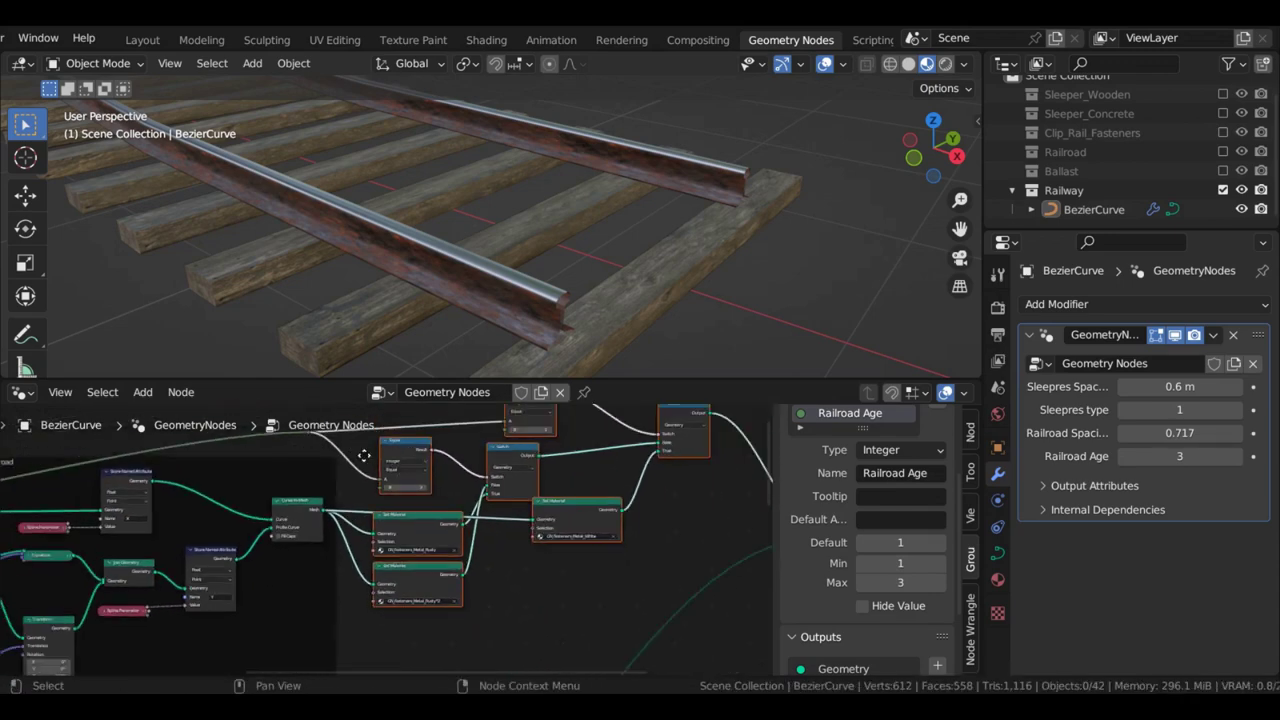
{"action": "middle_click_drag", "start_coordinate": [291, 427], "coordinate": [320, 470]}
{"action": "left_click_drag", "start_coordinate": [418, 489], "coordinate": [450, 521]}
{"action": "scroll", "coordinate": [641, 560], "scroll_direction": "down", "scroll_amount": 4}
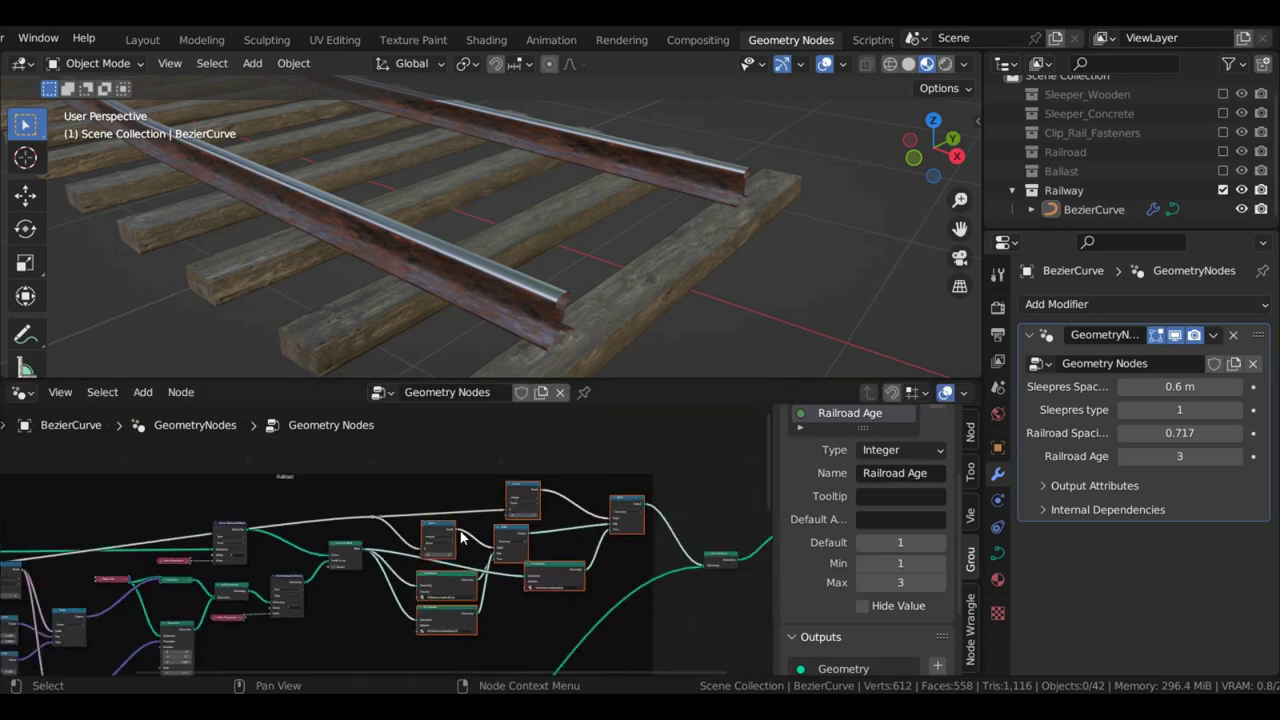
Add a new frame above the Railroad frame and label it Fasteres
{"action": "key", "text": "Home"}
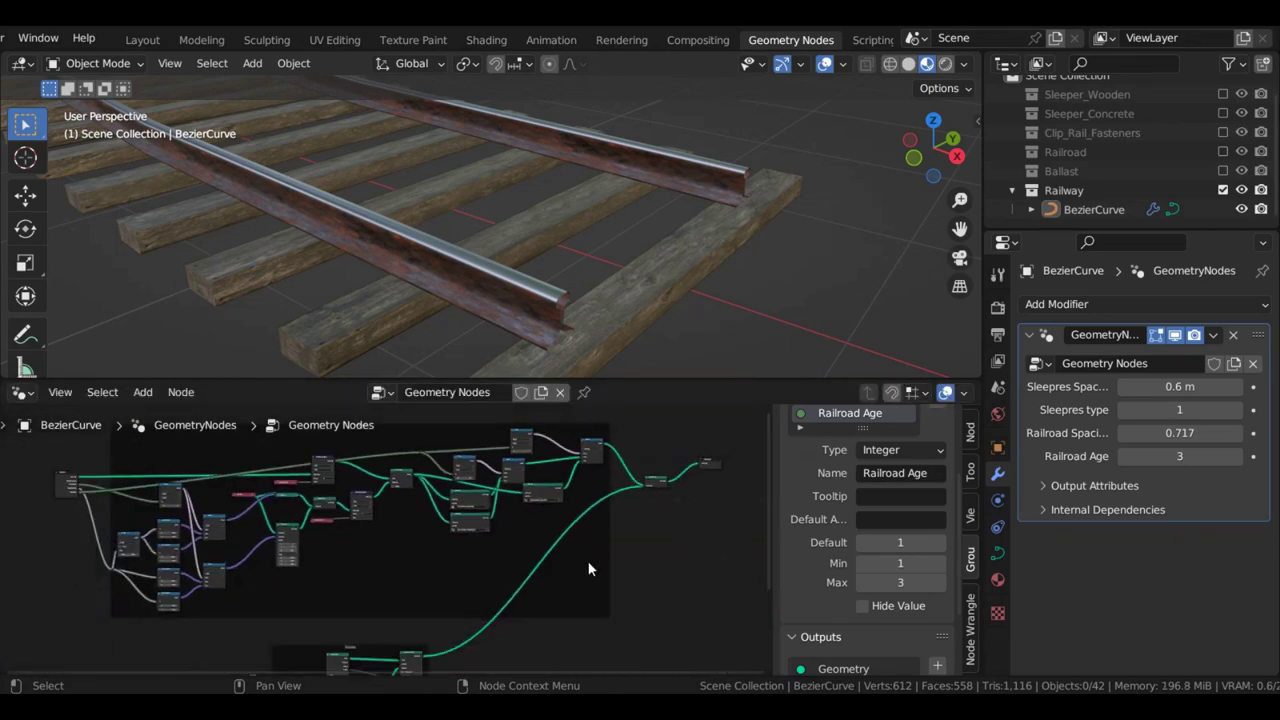
{"action": "scroll", "coordinate": [495, 525], "scroll_direction": "up", "scroll_amount": 6}
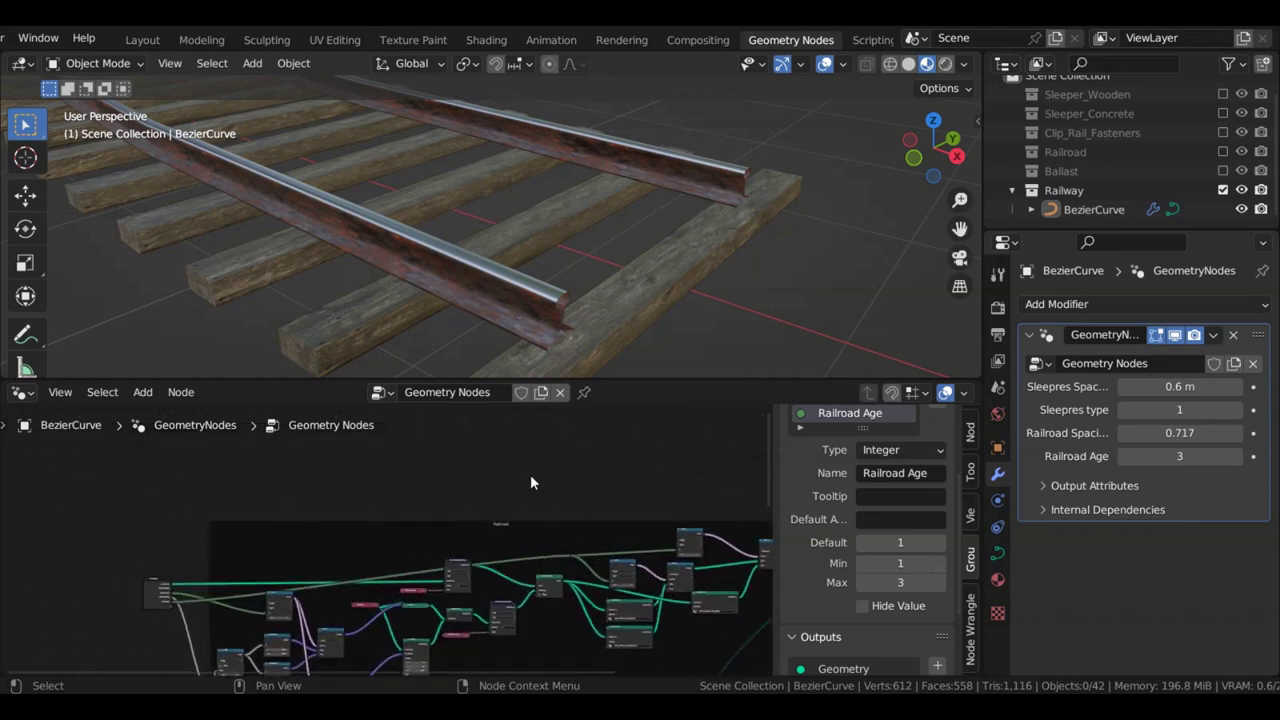
{"action": "key", "text": "shift+a"}
{"action": "mouse_move", "coordinate": [434, 674]}
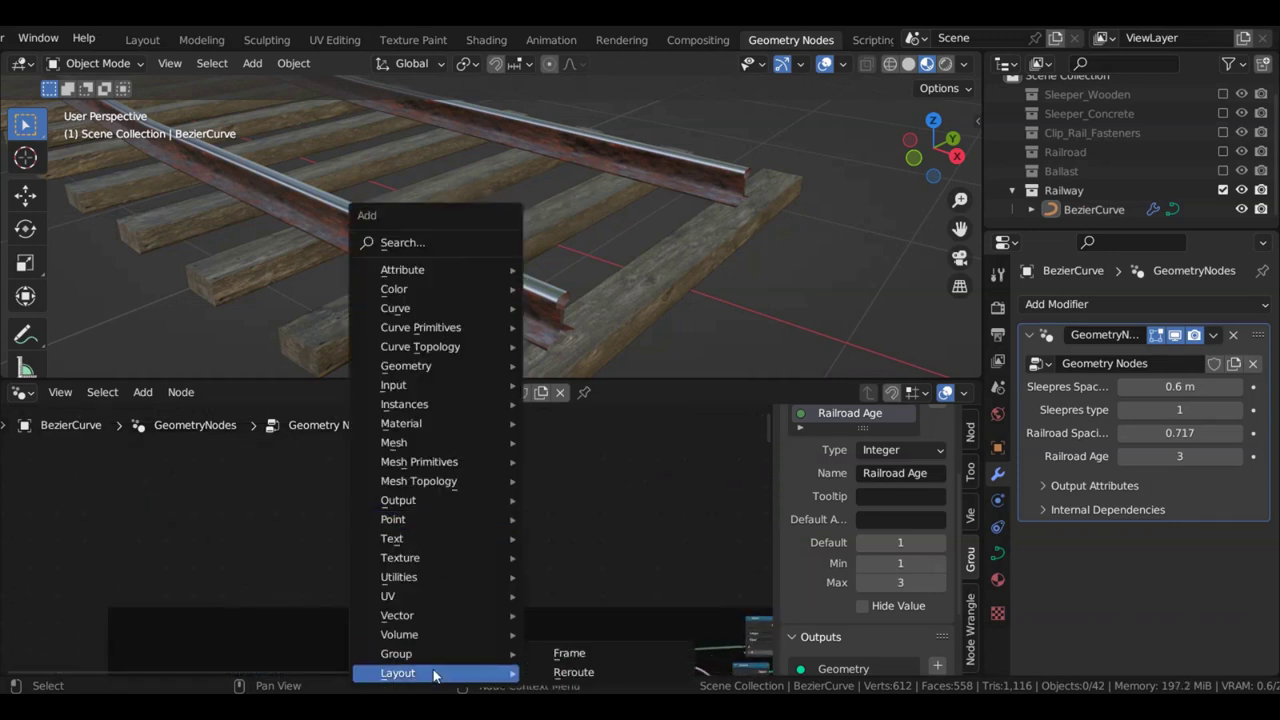
{"action": "left_click", "coordinate": [572, 653]}
{"action": "left_click", "coordinate": [970, 433]}
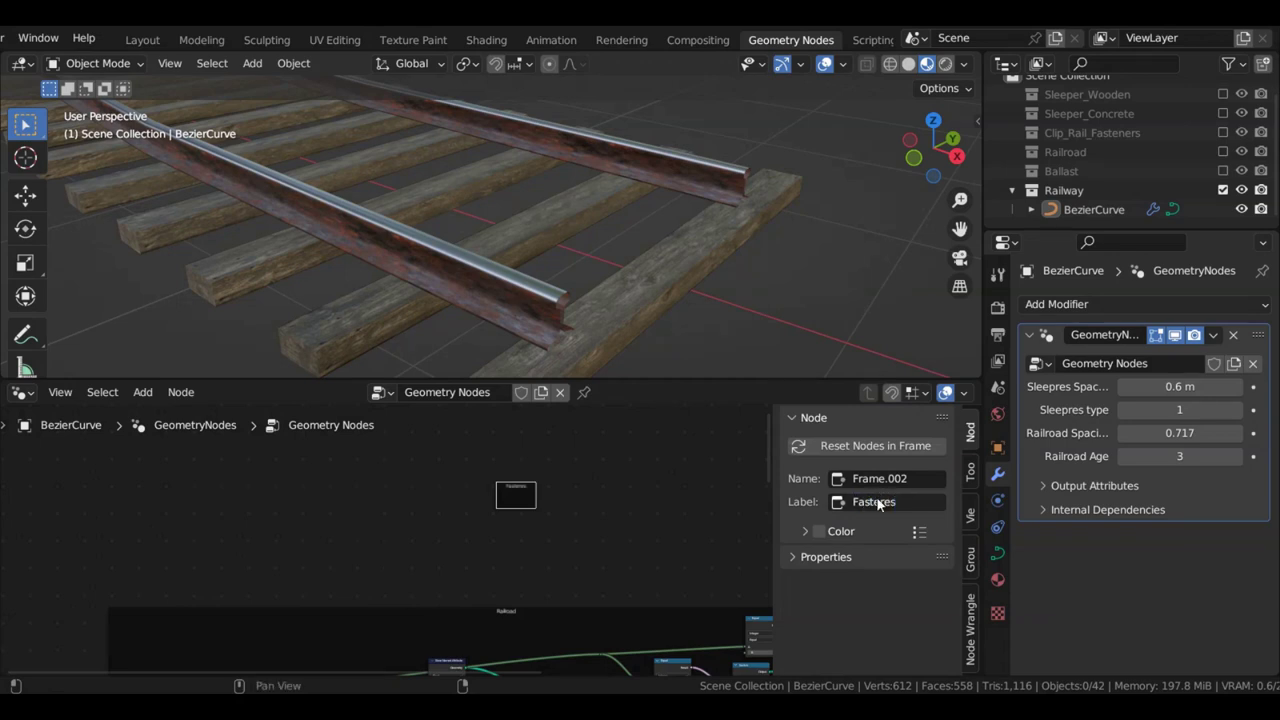
Duplicate the Group Input node and place the copy beside the Fasteres frame
{"action": "scroll", "coordinate": [454, 526], "scroll_direction": "down", "scroll_amount": 1}
{"action": "middle_click_drag", "start_coordinate": [410, 522], "coordinate": [364, 492]}
{"action": "scroll", "coordinate": [320, 530], "scroll_direction": "down", "scroll_amount": 3}
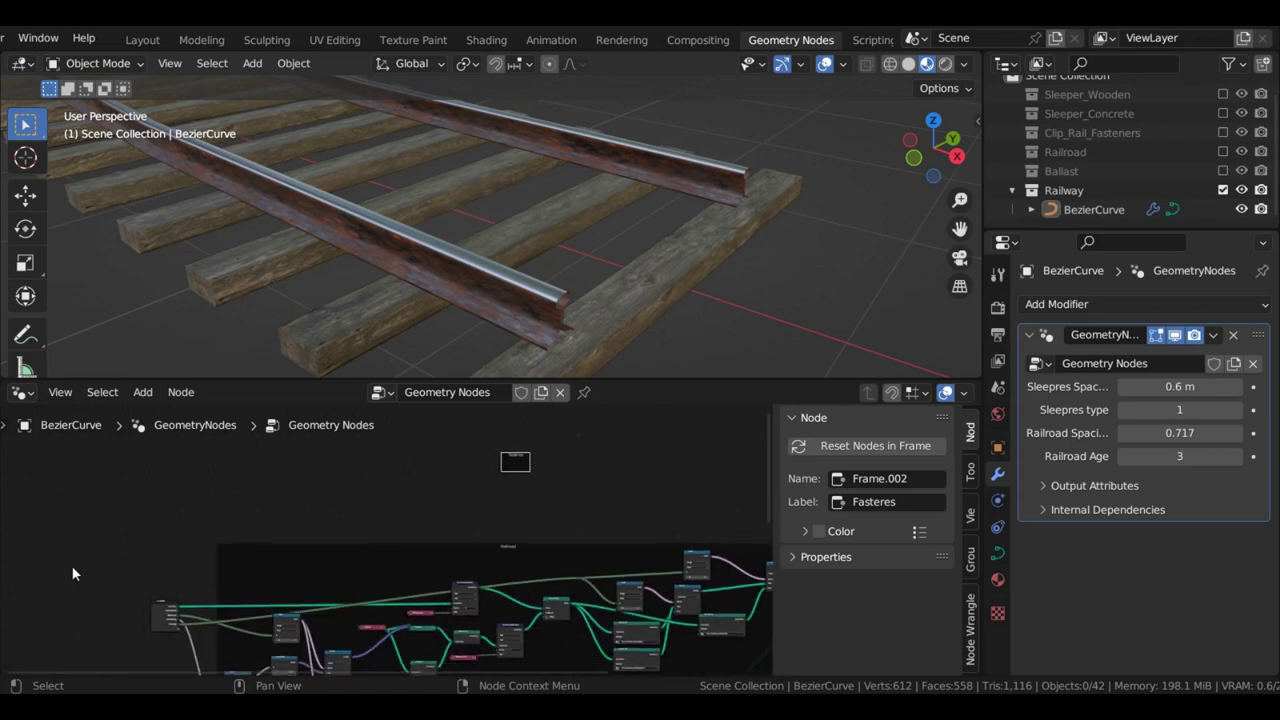
{"action": "left_click_drag", "start_coordinate": [87, 585], "coordinate": [405, 465]}
{"action": "scroll", "coordinate": [445, 510], "scroll_direction": "up", "scroll_amount": 3}
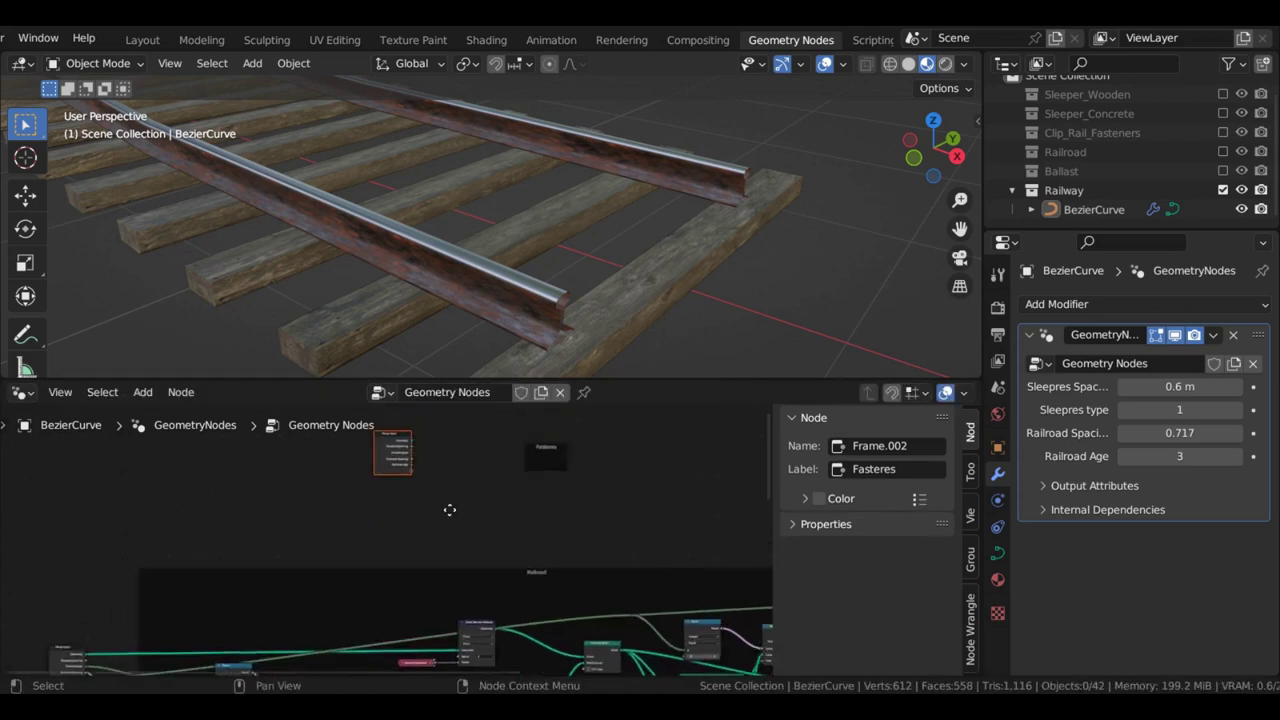
{"action": "scroll", "coordinate": [430, 512], "scroll_direction": "up", "scroll_amount": 2}
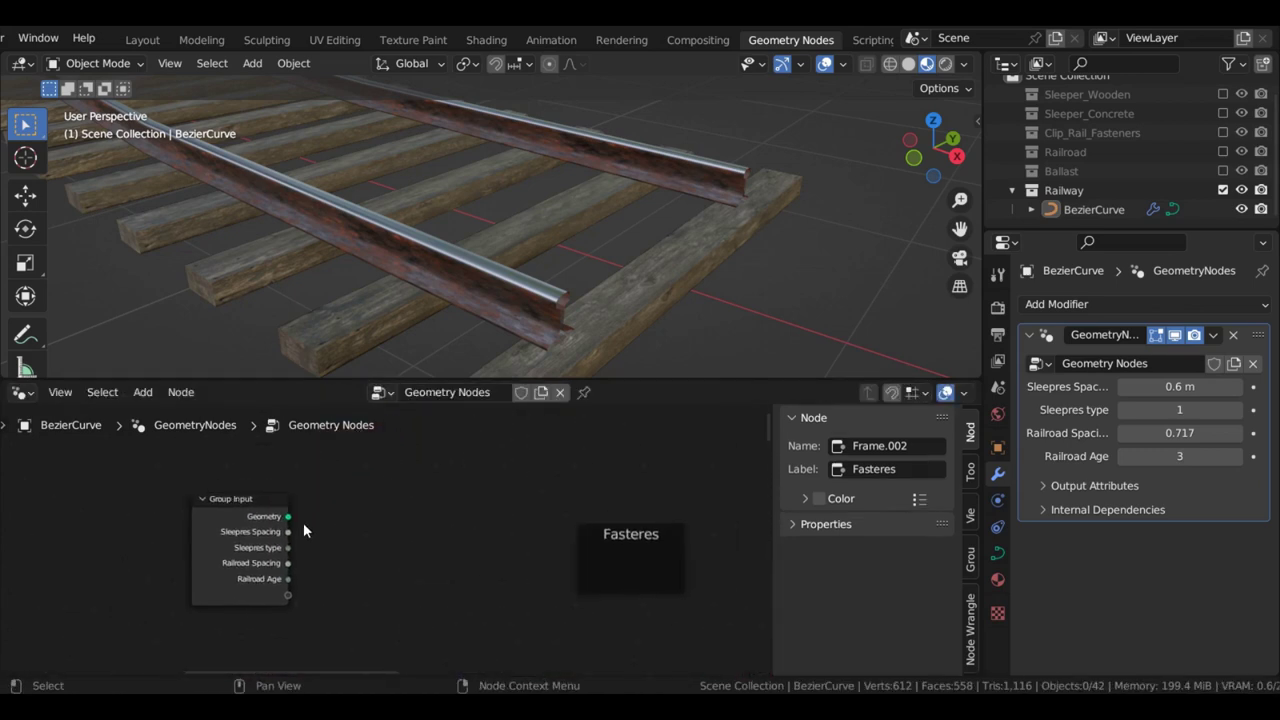
Add a Curve to Points node with its Curve input linked to the duplicated Group Input's Geometry output
{"action": "left_click_drag", "start_coordinate": [288, 516], "coordinate": [375, 513]}
{"action": "left_click_drag", "start_coordinate": [463, 524], "coordinate": [481, 516]}
{"action": "type", "text": "cu"}
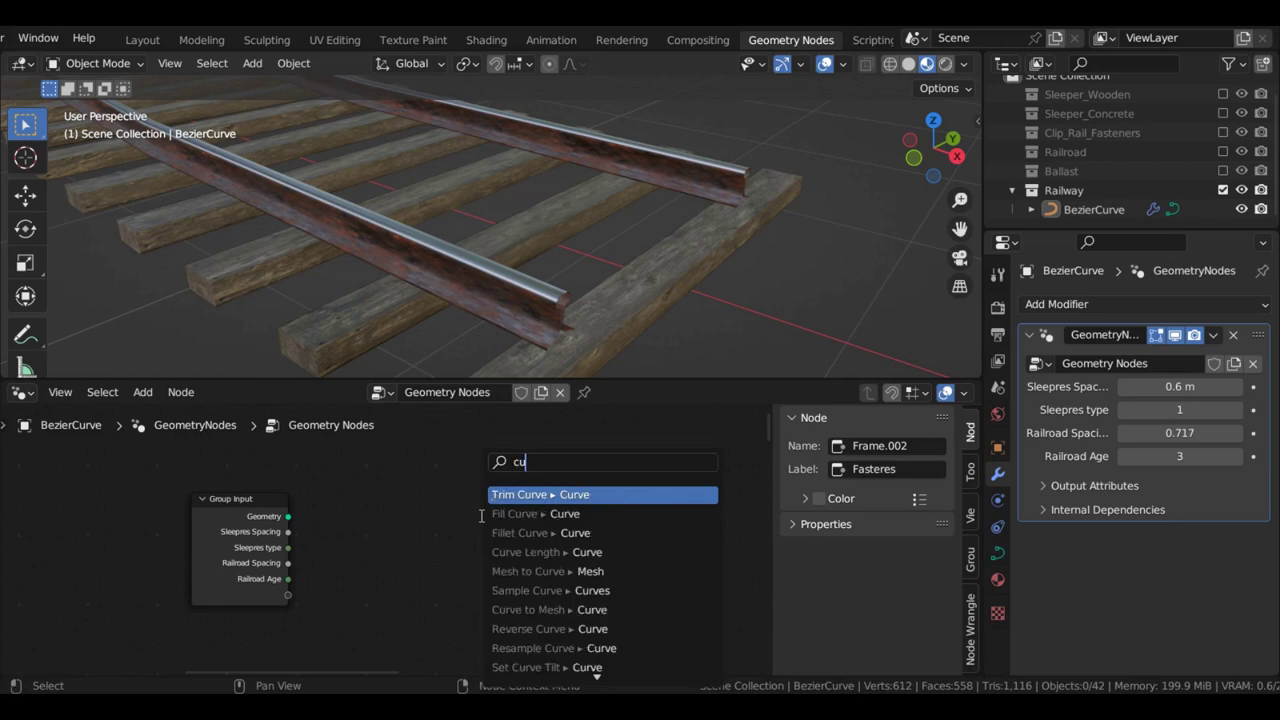
{"action": "type", "text": "rve to poin"}
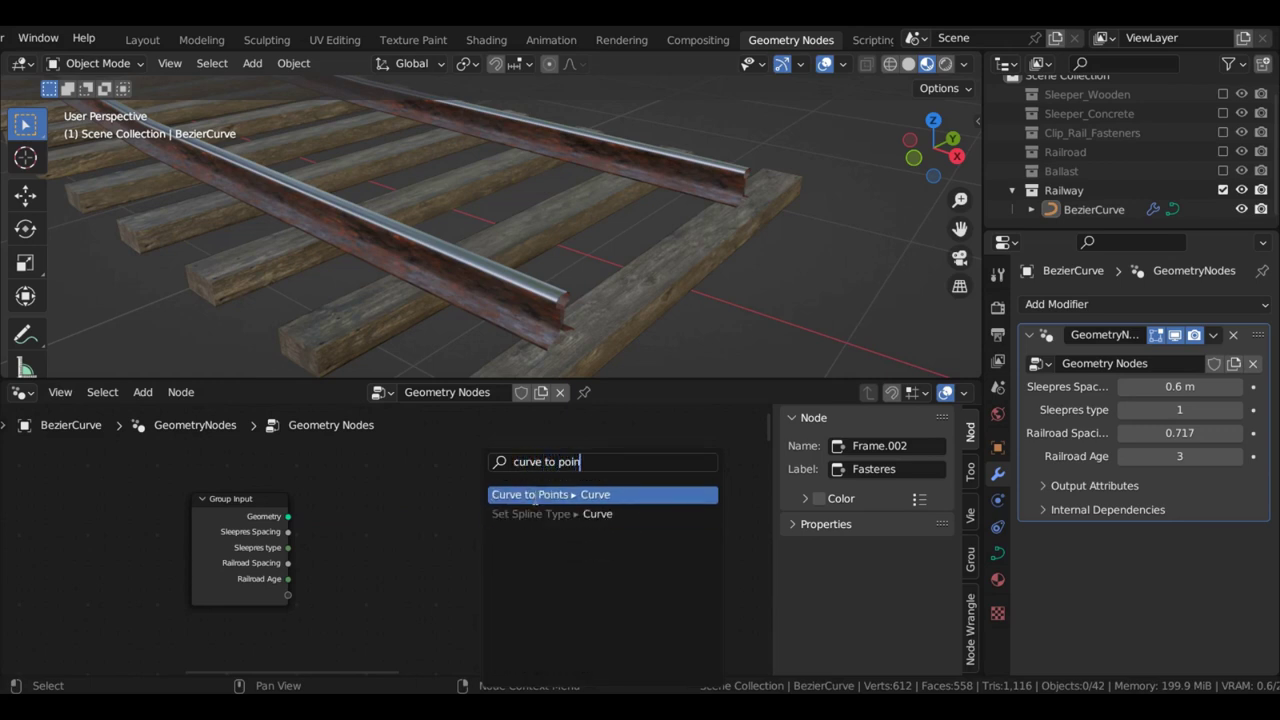
{"action": "left_click", "coordinate": [533, 495]}
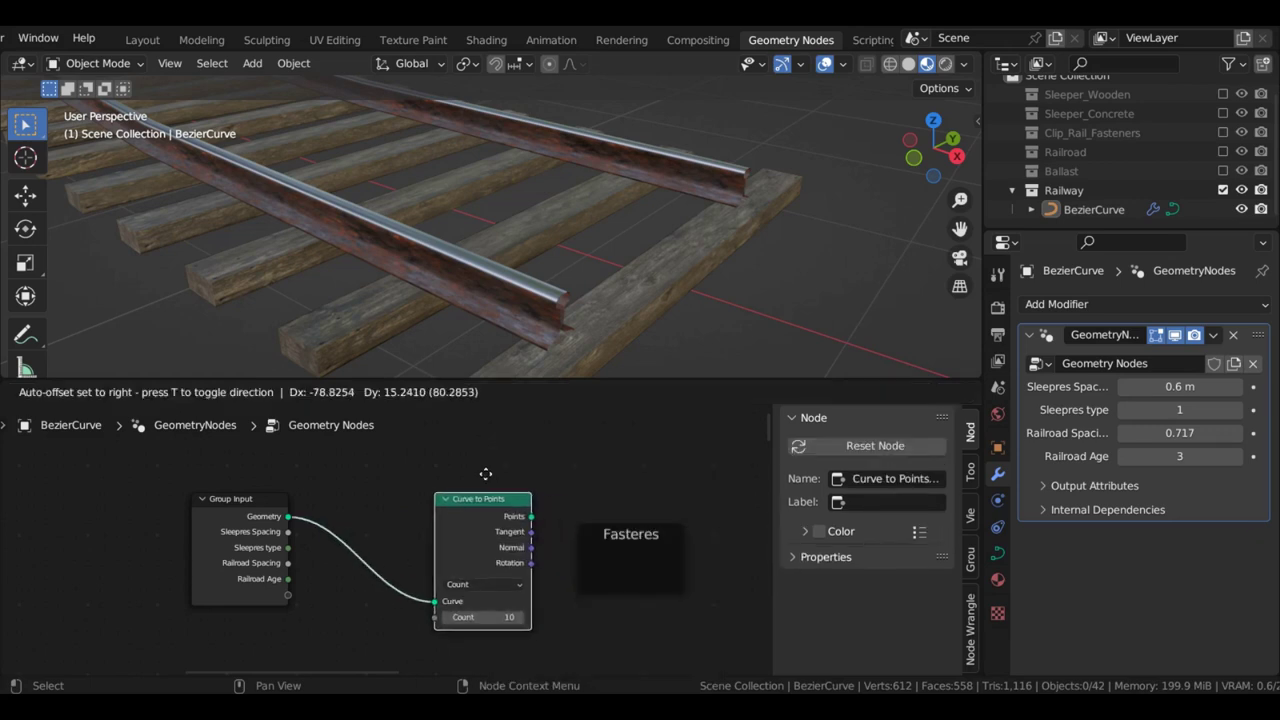
{"action": "left_click", "coordinate": [505, 493]}
Add an Instance on Points node fed by the Points output and put it with Curve to Points into the Fasteres frame
{"action": "left_click_drag", "start_coordinate": [502, 491], "coordinate": [632, 495]}
{"action": "type", "text": "instan"}
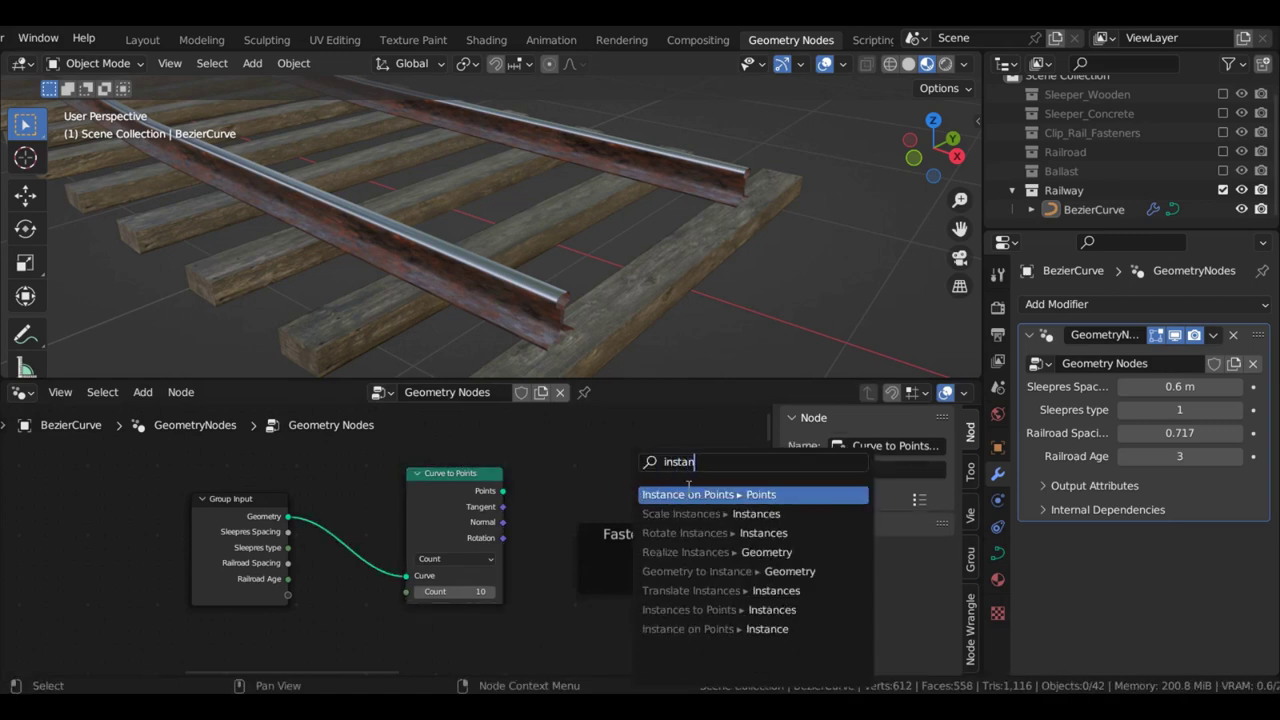
{"action": "left_click", "coordinate": [689, 492]}
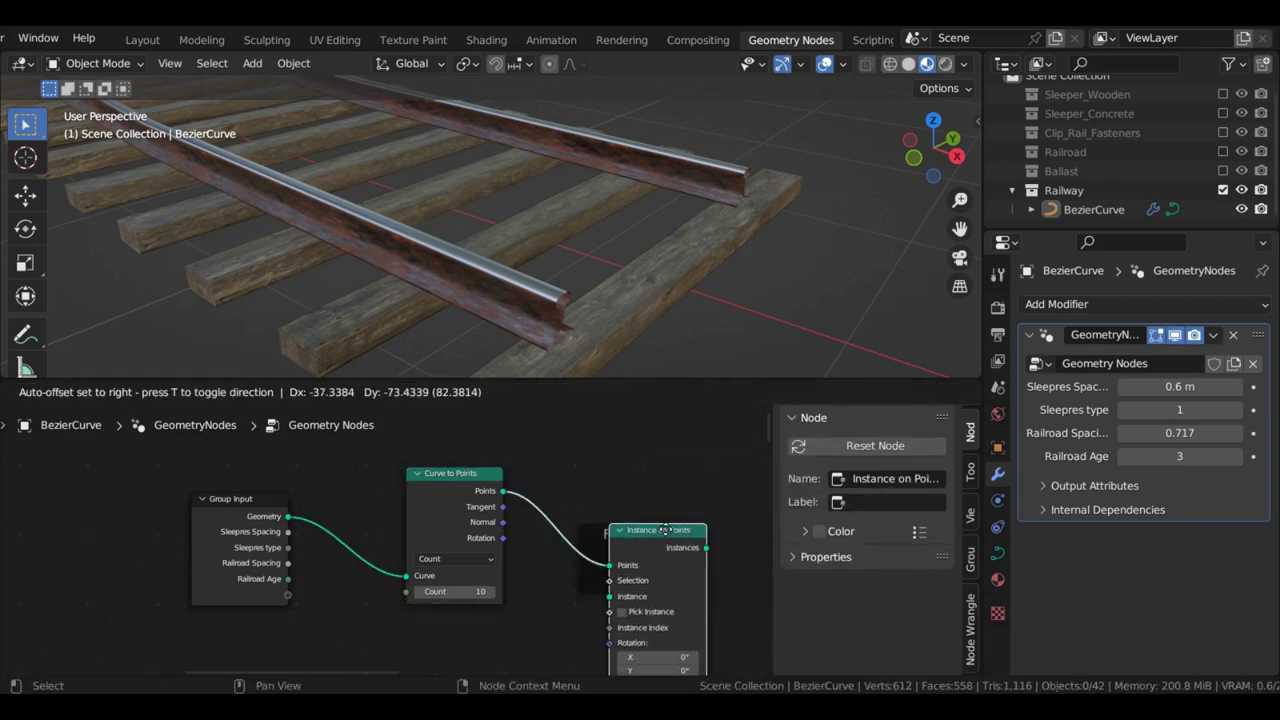
{"action": "left_click", "coordinate": [704, 462]}
{"action": "left_click_drag", "start_coordinate": [612, 489], "coordinate": [637, 468]}
{"action": "left_click_drag", "start_coordinate": [586, 483], "coordinate": [470, 501]}
Move the duplicated Group Input and the Fasteres frame with its nodes farther above the Railroad frame
{"action": "scroll", "coordinate": [534, 494], "scroll_direction": "down", "scroll_amount": 7}
{"action": "left_click_drag", "start_coordinate": [190, 468], "coordinate": [569, 600]}
{"action": "scroll", "coordinate": [558, 576], "scroll_direction": "down", "scroll_amount": 9}
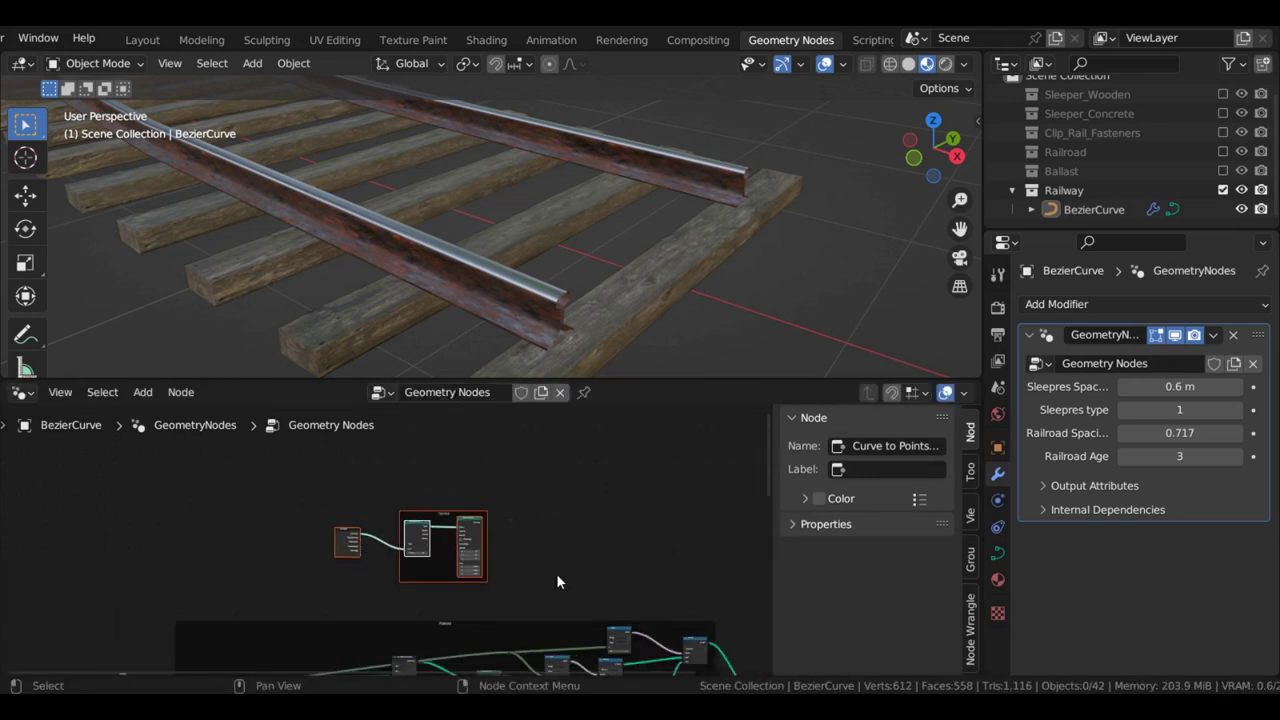
{"action": "key", "text": "g"}
{"action": "left_click", "coordinate": [560, 483]}
Move the Join Geometry and Group Output nodes up and away from the Railroad frame
{"action": "scroll", "coordinate": [630, 527], "scroll_direction": "down", "scroll_amount": 4}
{"action": "middle_click_drag", "start_coordinate": [635, 532], "coordinate": [523, 505]}
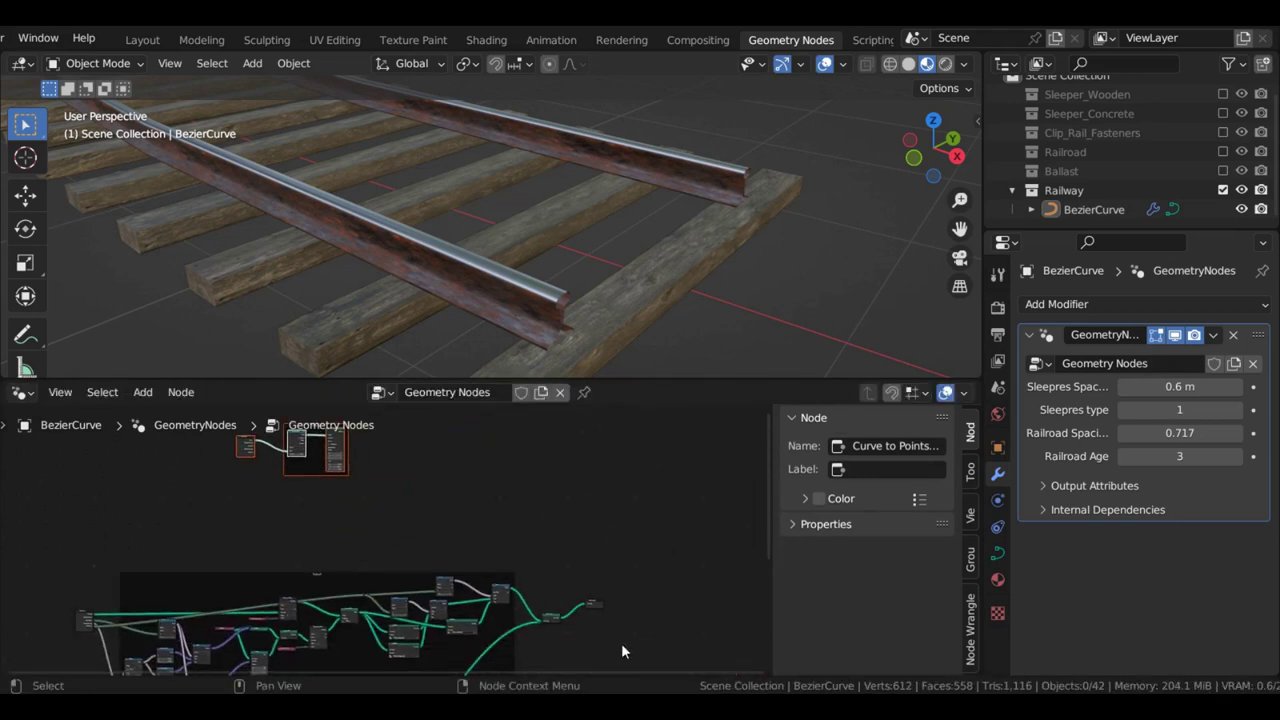
{"action": "left_click_drag", "start_coordinate": [624, 648], "coordinate": [555, 592]}
{"action": "key", "text": "g"}
{"action": "left_click", "coordinate": [604, 536]}
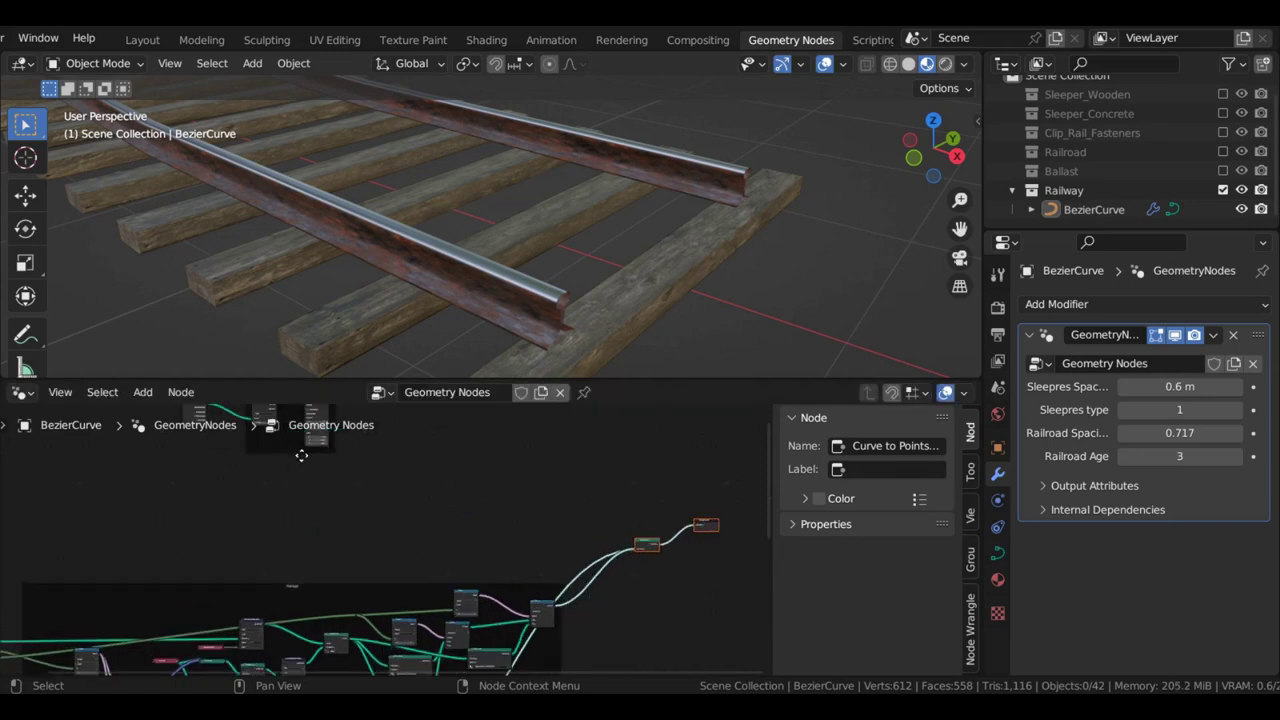
Shift the duplicated Group Input away from the Fasteres frame and add an Object Info node below Curve to Points inside the frame
{"action": "scroll", "coordinate": [300, 451], "scroll_direction": "up", "scroll_amount": 5}
{"action": "middle_click_drag", "start_coordinate": [388, 572], "coordinate": [332, 498]}
{"action": "left_click_drag", "start_coordinate": [263, 516], "coordinate": [227, 512]}
{"action": "key", "text": "shift+a"}
{"action": "left_click", "coordinate": [324, 142]}
{"action": "type", "text": "o"}
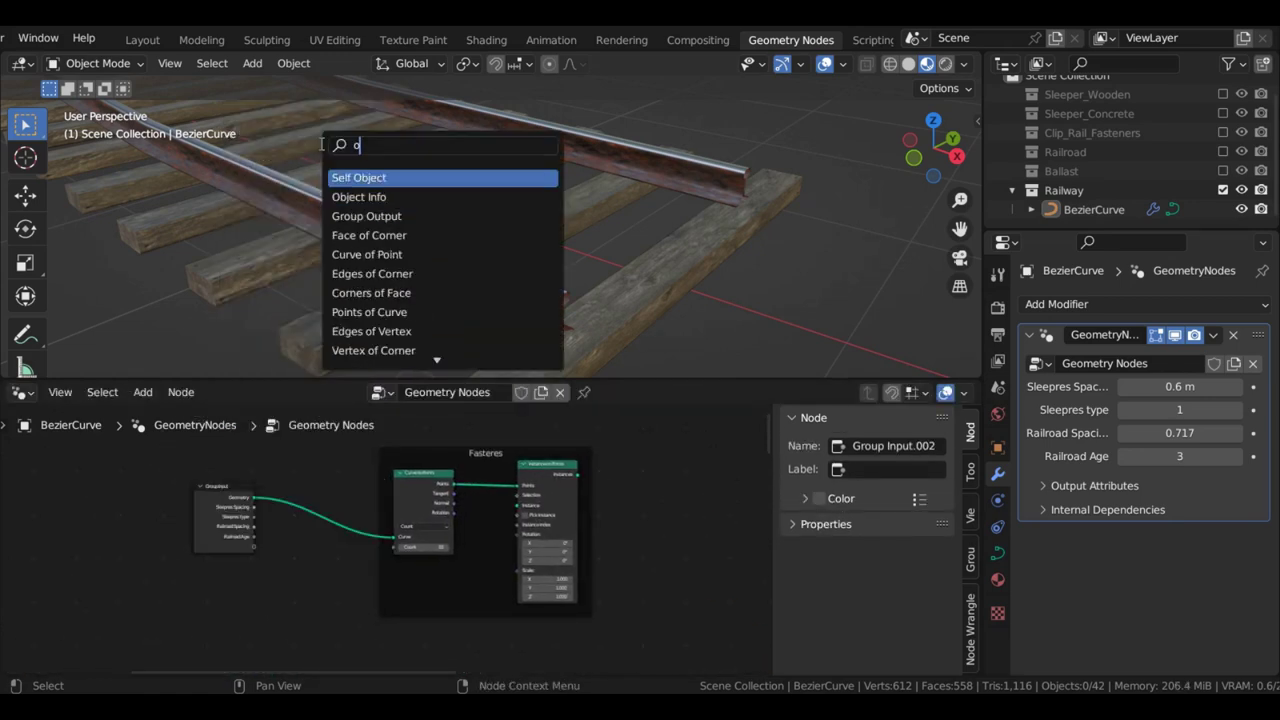
{"action": "type", "text": "bje"}
{"action": "key", "text": "Down"}
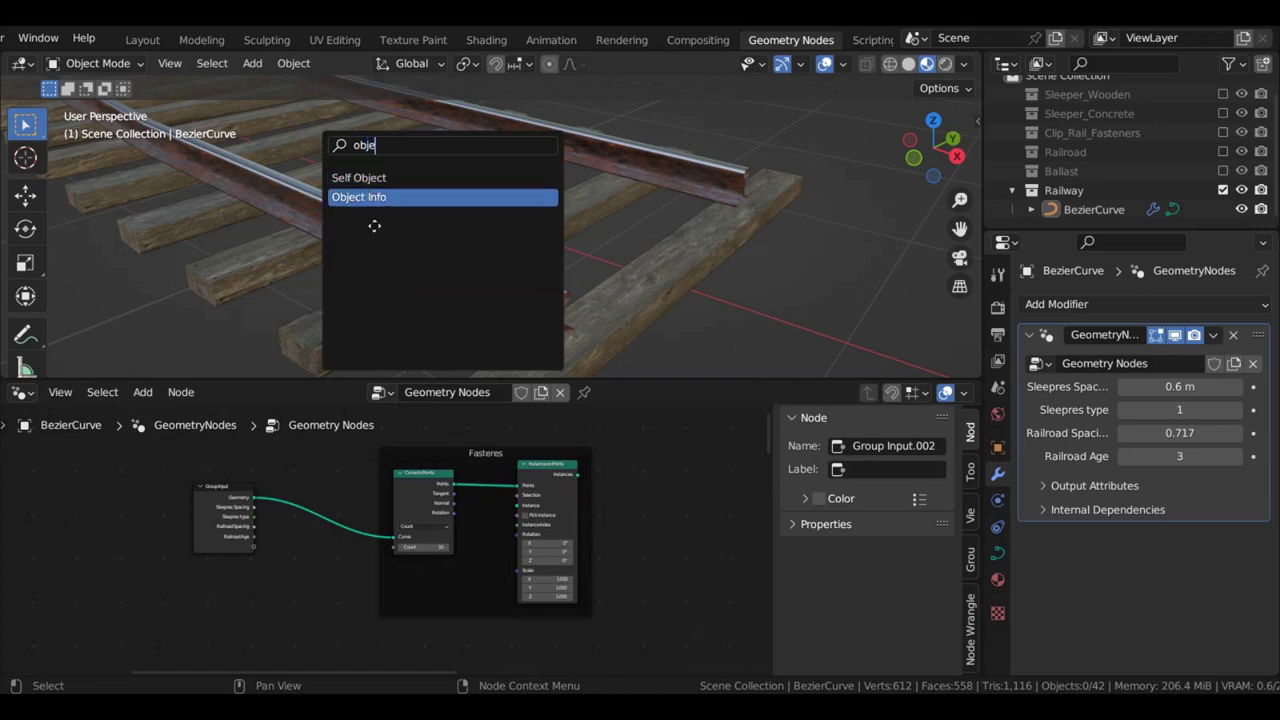
{"action": "key", "text": "Return"}
{"action": "left_click", "coordinate": [434, 616]}
{"action": "left_click_drag", "start_coordinate": [433, 592], "coordinate": [418, 604]}
Set the new Object Info node's object to Fastener
{"action": "scroll", "coordinate": [420, 598], "scroll_direction": "down", "scroll_amount": 2}
{"action": "middle_click_drag", "start_coordinate": [436, 575], "coordinate": [396, 519]}
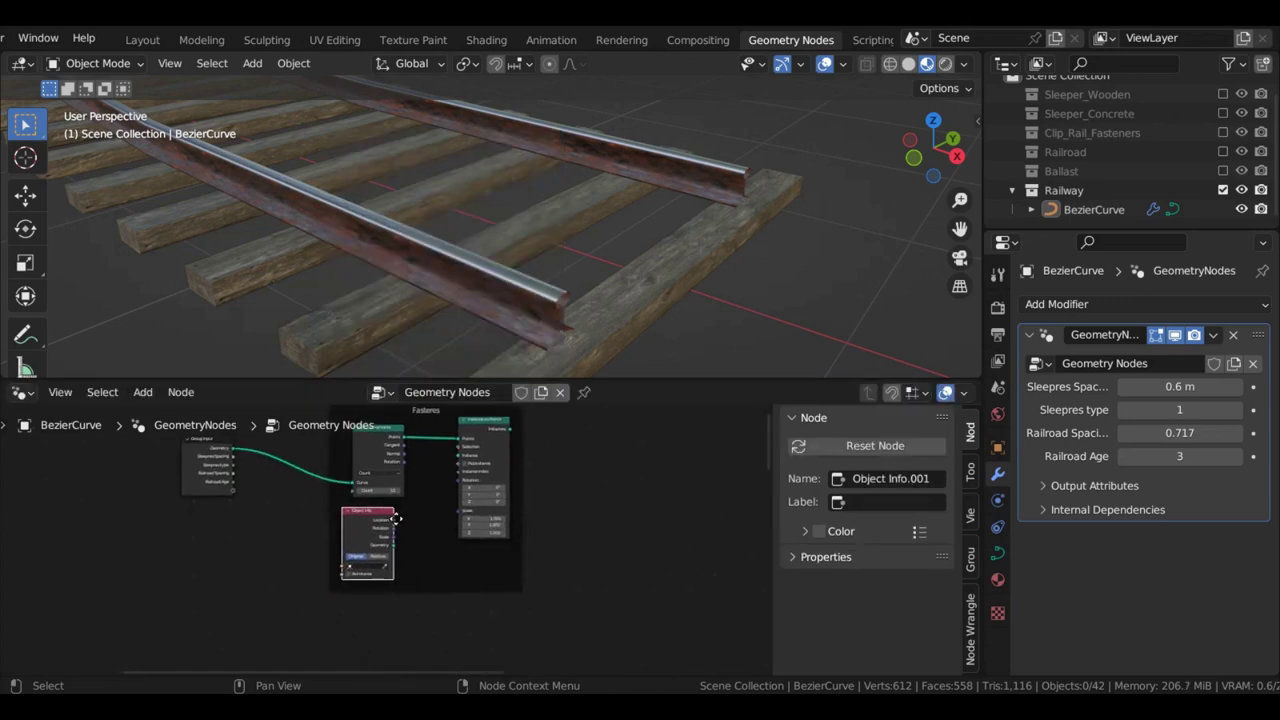
{"action": "scroll", "coordinate": [396, 518], "scroll_direction": "up", "scroll_amount": 2}
{"action": "scroll", "coordinate": [412, 536], "scroll_direction": "up", "scroll_amount": 2}
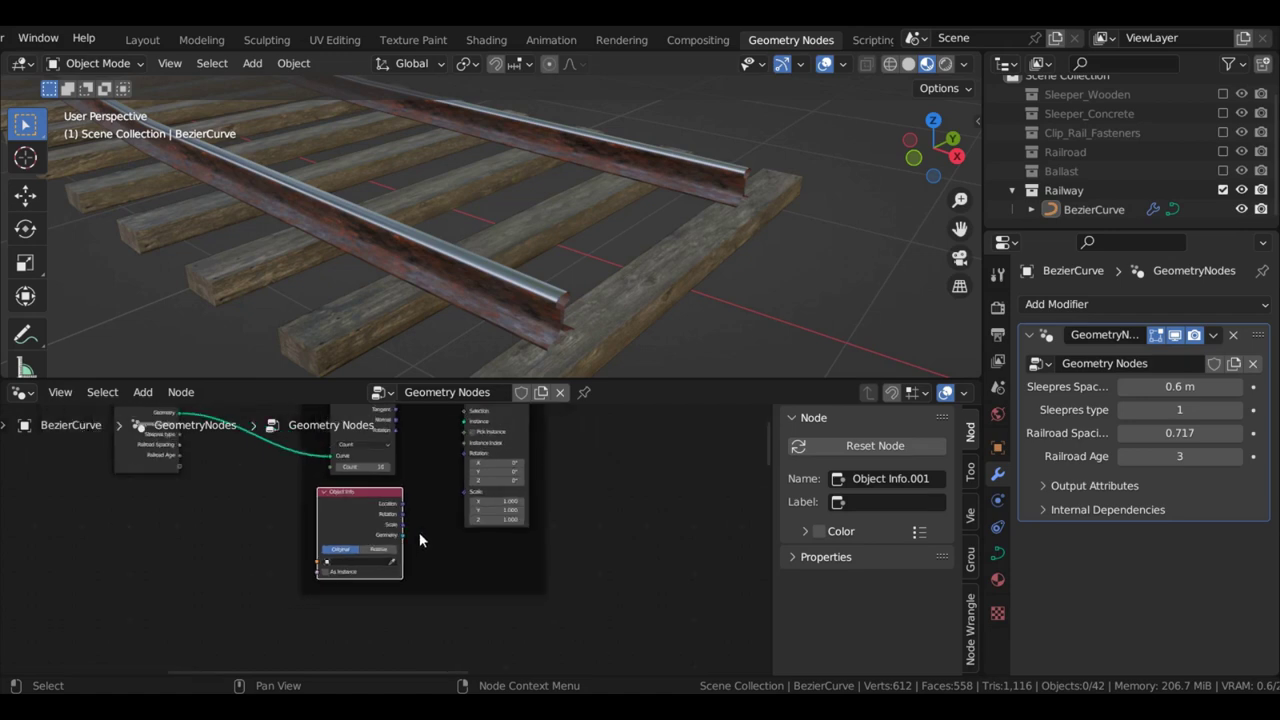
{"action": "left_click", "coordinate": [345, 573]}
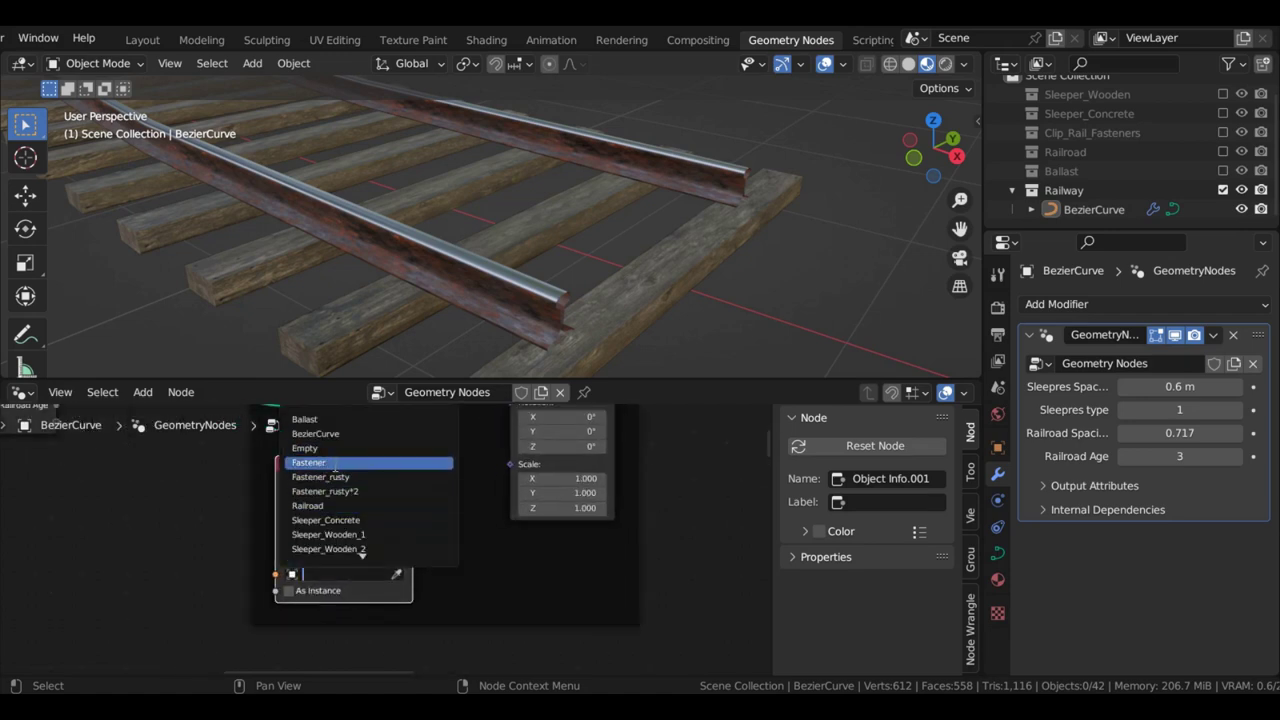
{"action": "left_click", "coordinate": [335, 463]}
Duplicate the Fastener Object Info node twice, stacking the copies vertically below the original
{"action": "key", "text": "shift+d"}
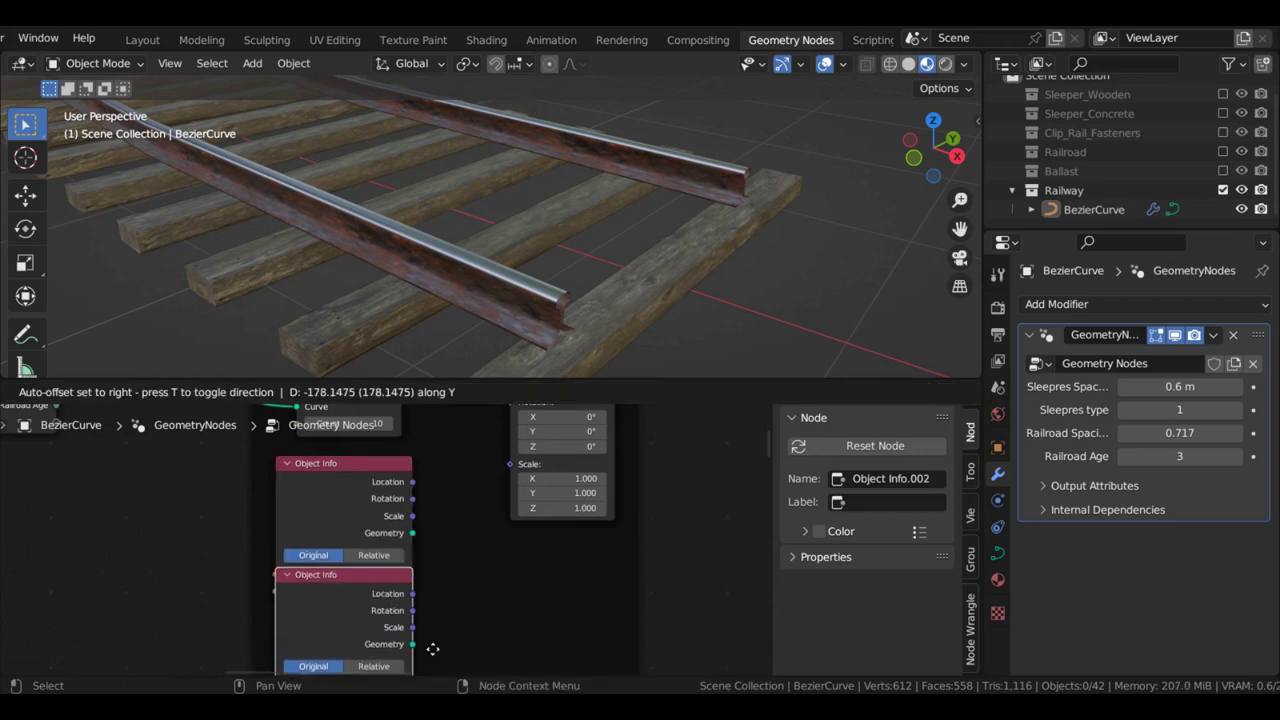
{"action": "left_click", "coordinate": [445, 610]}
{"action": "key", "text": "shift+d"}
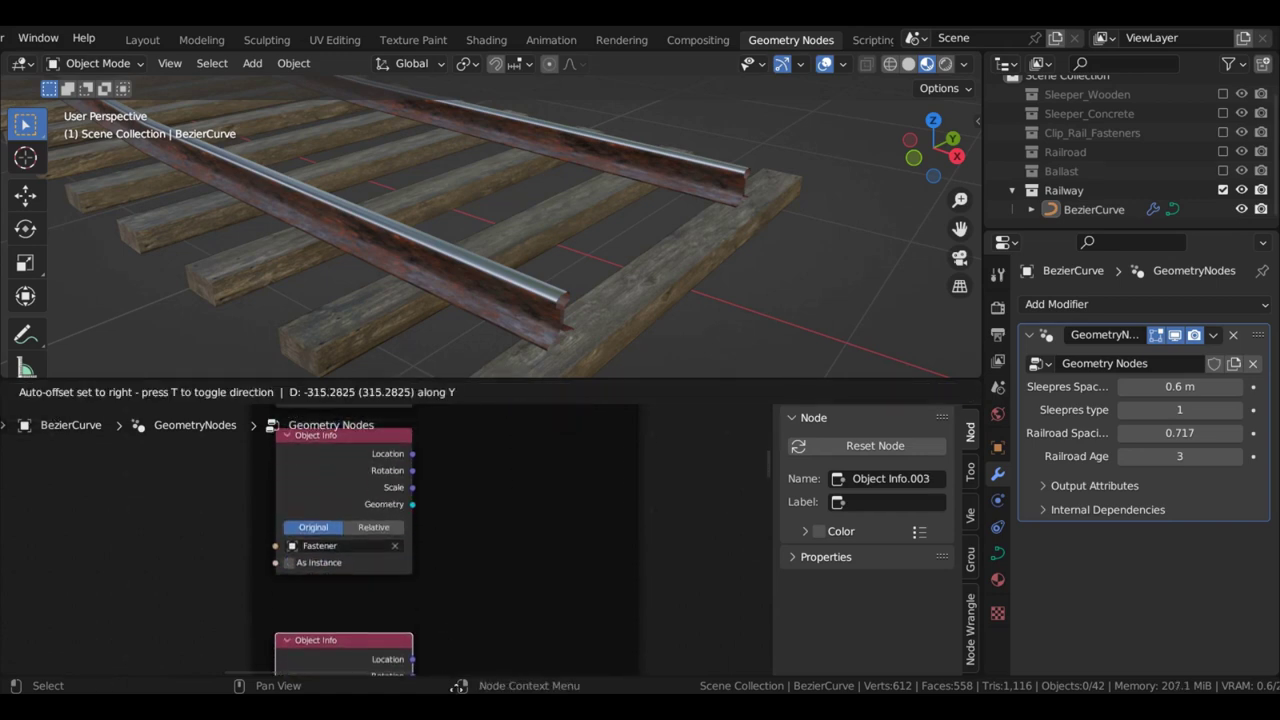
{"action": "left_click", "coordinate": [450, 626]}
Set the second Object Info node's object to Fastener_rusty
{"action": "scroll", "coordinate": [375, 550], "scroll_direction": "up", "scroll_amount": 2}
{"action": "left_click", "coordinate": [333, 508]}
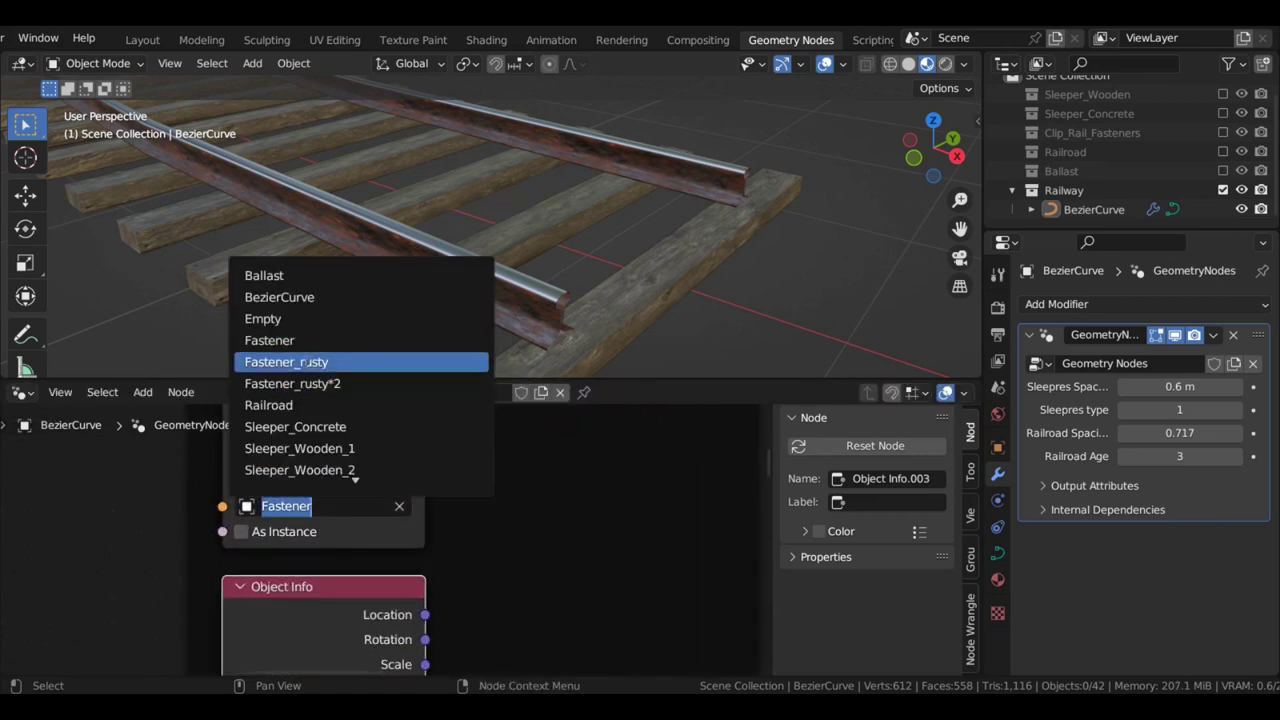
{"action": "left_click", "coordinate": [320, 362]}
{"action": "middle_click_drag", "start_coordinate": [387, 650], "coordinate": [357, 530]}
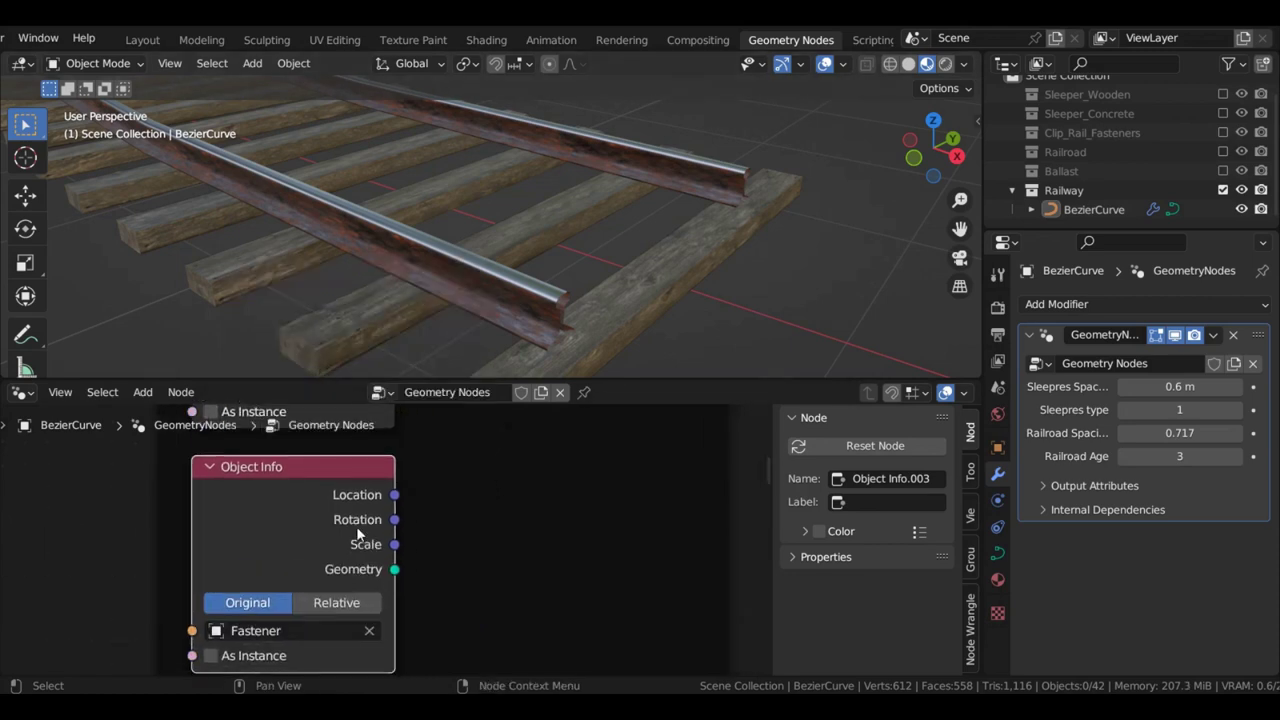
Set the third Object Info node's object to Fastener_rusty*2
{"action": "left_click", "coordinate": [295, 630]}
{"action": "left_click", "coordinate": [286, 506]}
{"action": "scroll", "coordinate": [425, 484], "scroll_direction": "down", "scroll_amount": 4}
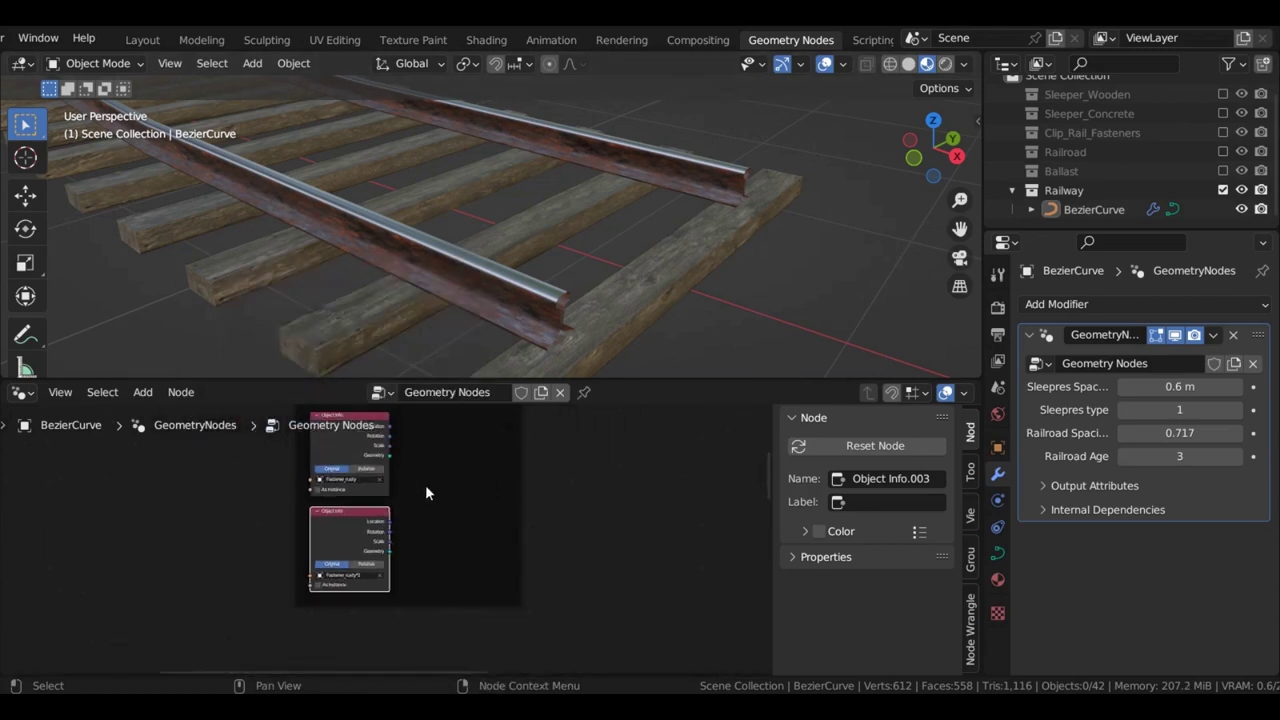
Move the Instance on Points node well away from the Object Info nodes and raise Curve to Points slightly inside the frame
{"action": "middle_click_drag", "start_coordinate": [425, 485], "coordinate": [262, 604]}
{"action": "scroll", "coordinate": [310, 506], "scroll_direction": "up", "scroll_amount": 3}
{"action": "middle_click_drag", "start_coordinate": [332, 504], "coordinate": [385, 607]}
{"action": "scroll", "coordinate": [343, 533], "scroll_direction": "down", "scroll_amount": 1}
{"action": "middle_click_drag", "start_coordinate": [351, 488], "coordinate": [355, 524]}
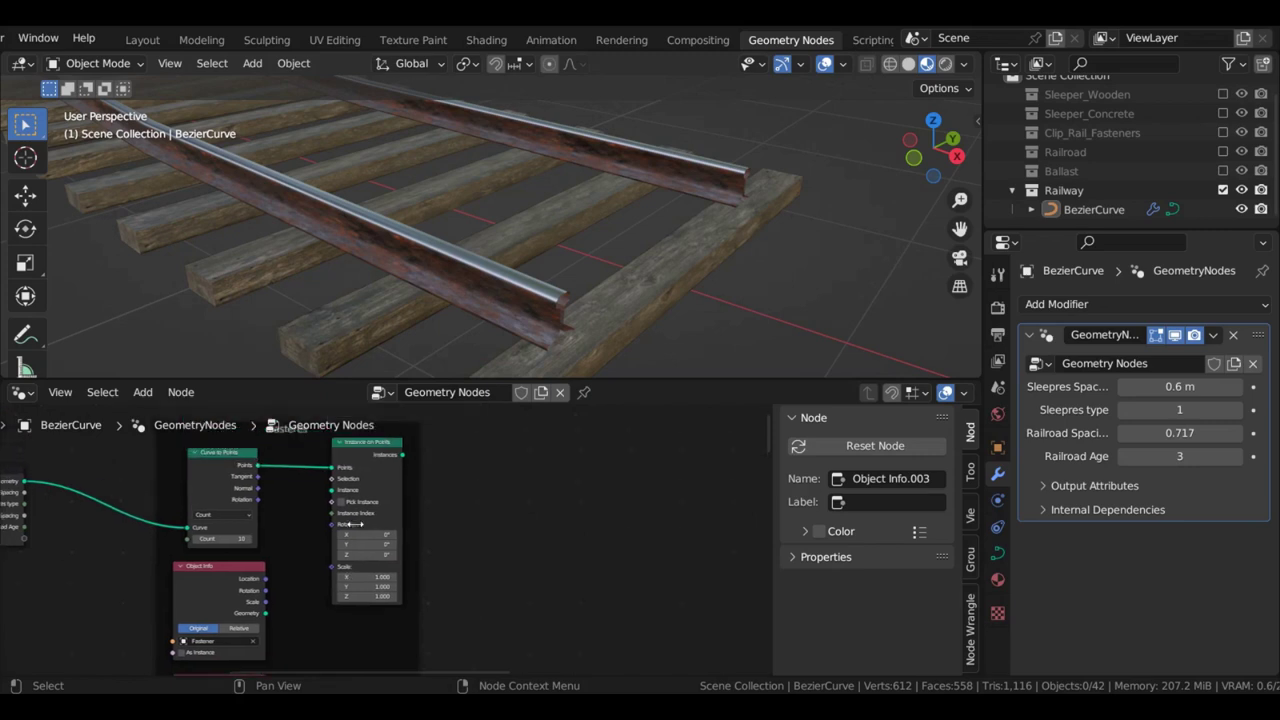
{"action": "left_click_drag", "start_coordinate": [371, 465], "coordinate": [653, 468]}
{"action": "scroll", "coordinate": [342, 548], "scroll_direction": "down", "scroll_amount": 2}
{"action": "middle_click_drag", "start_coordinate": [342, 548], "coordinate": [469, 567]}
{"action": "left_click_drag", "start_coordinate": [363, 502], "coordinate": [357, 467]}
{"action": "scroll", "coordinate": [395, 635], "scroll_direction": "up", "scroll_amount": 1}
{"action": "middle_click_drag", "start_coordinate": [395, 635], "coordinate": [373, 543]}
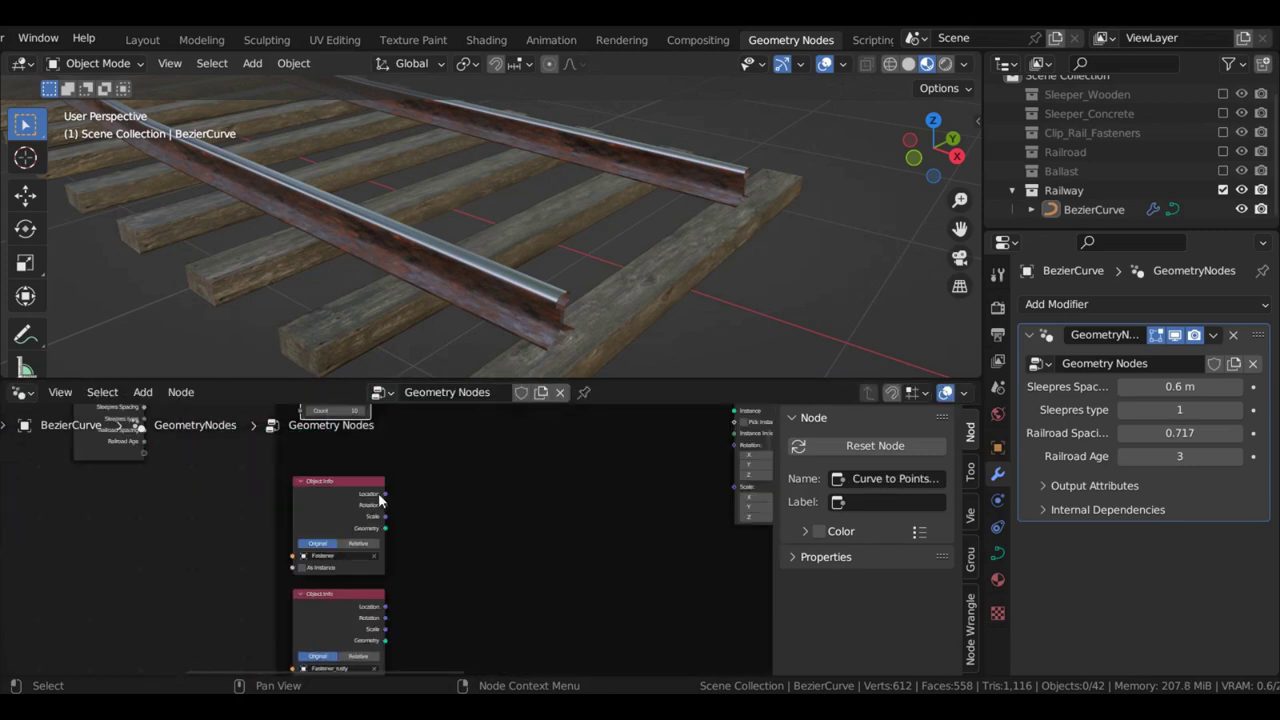
Enable As Instance on the three fastener Object Info nodes
{"action": "scroll", "coordinate": [403, 543], "scroll_direction": "down", "scroll_amount": 1, "text": "shift"}
{"action": "scroll", "coordinate": [364, 536], "scroll_direction": "up", "scroll_amount": 2}
{"action": "scroll", "coordinate": [242, 511], "scroll_direction": "up", "scroll_amount": 1}
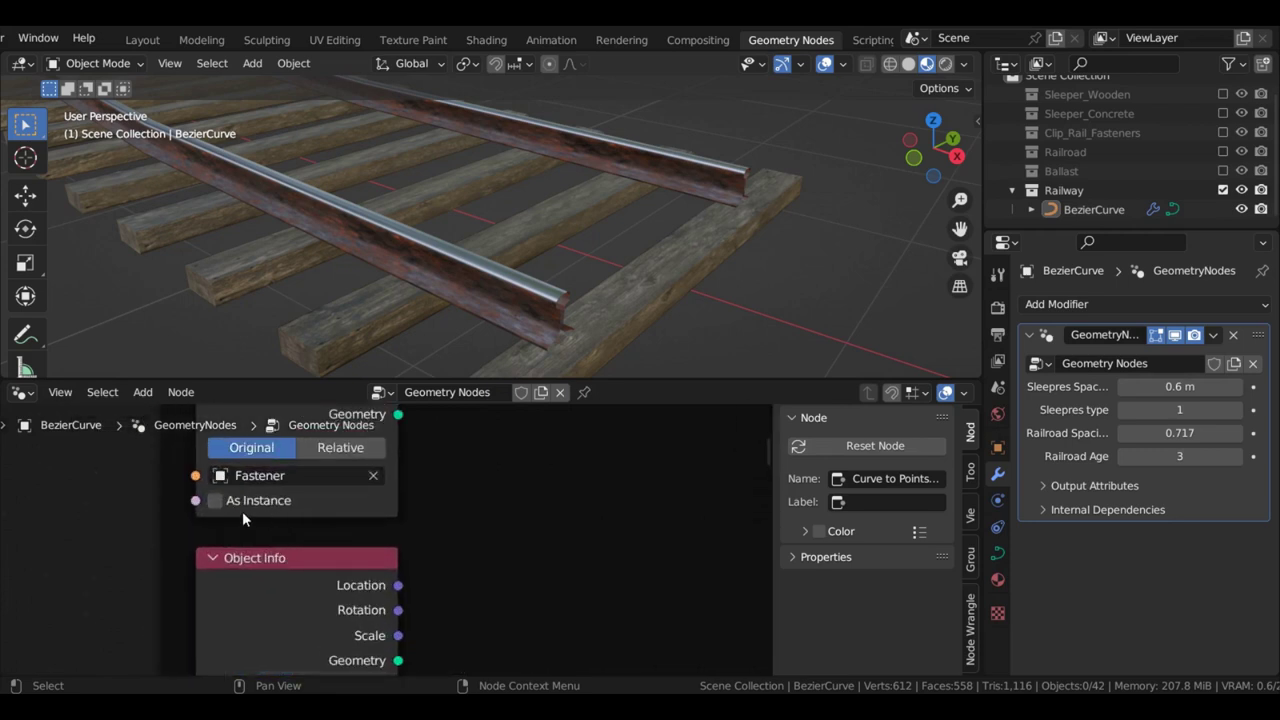
{"action": "left_click", "coordinate": [210, 501]}
{"action": "scroll", "coordinate": [404, 546], "scroll_direction": "down", "scroll_amount": 1}
{"action": "middle_click_drag", "start_coordinate": [396, 664], "coordinate": [395, 540]}
{"action": "scroll", "coordinate": [395, 540], "scroll_direction": "up", "scroll_amount": 2}
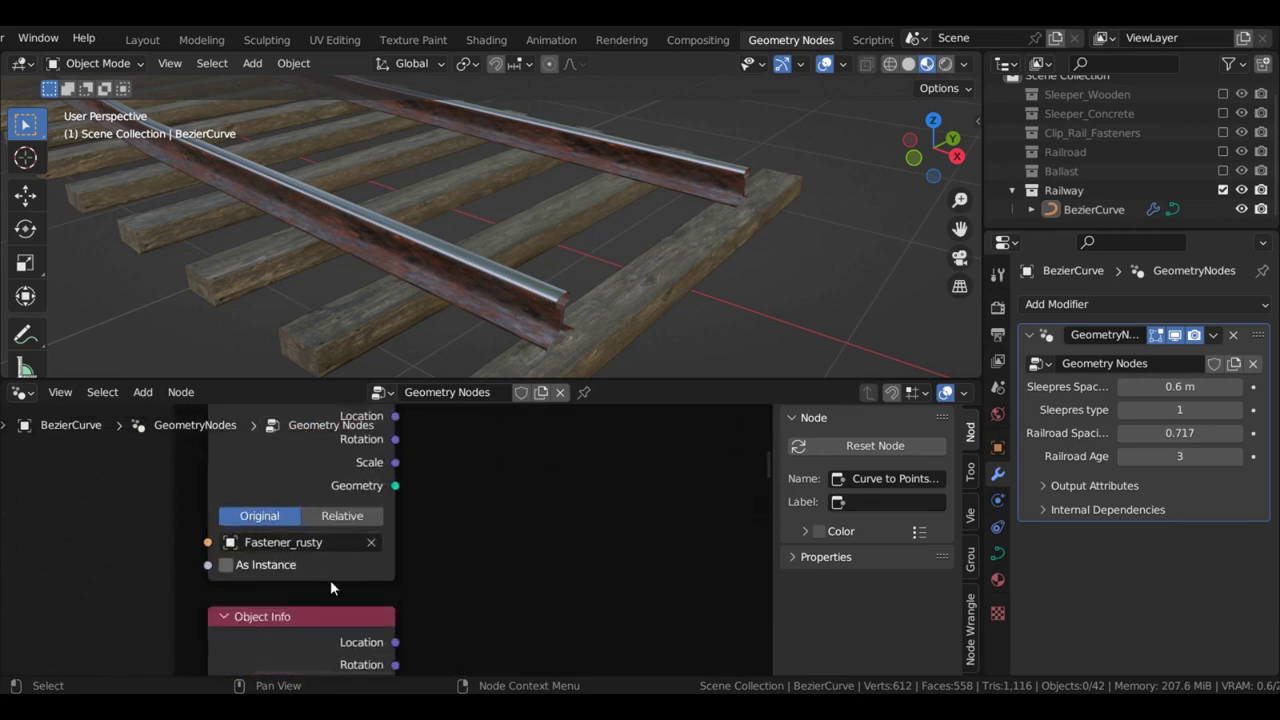
{"action": "scroll", "coordinate": [198, 578], "scroll_direction": "down", "scroll_amount": 1}
{"action": "scroll", "coordinate": [243, 590], "scroll_direction": "down", "scroll_amount": 3, "text": "shift"}
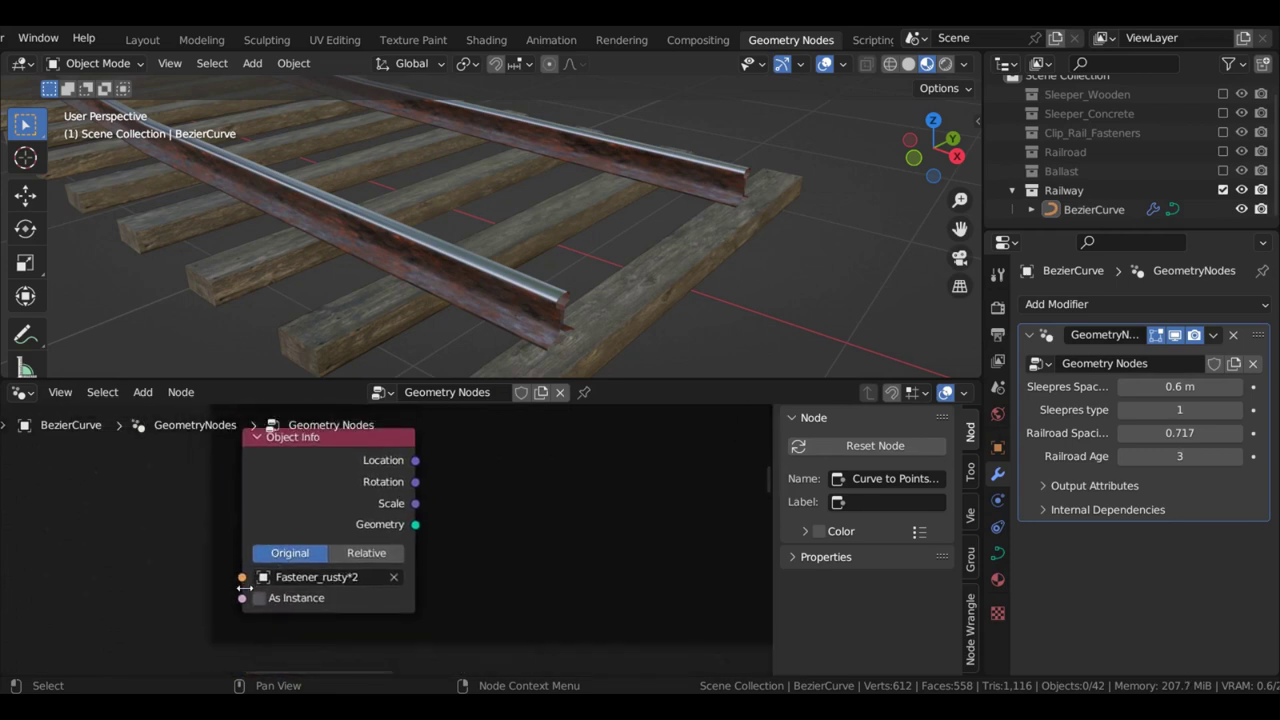
Route the Group Input's Railroad Age output to a new Reroute placed inside the Fasteres frame
{"action": "scroll", "coordinate": [332, 510], "scroll_direction": "down", "scroll_amount": 5}
{"action": "middle_click_drag", "start_coordinate": [344, 415], "coordinate": [418, 640]}
{"action": "scroll", "coordinate": [311, 456], "scroll_direction": "up", "scroll_amount": 3}
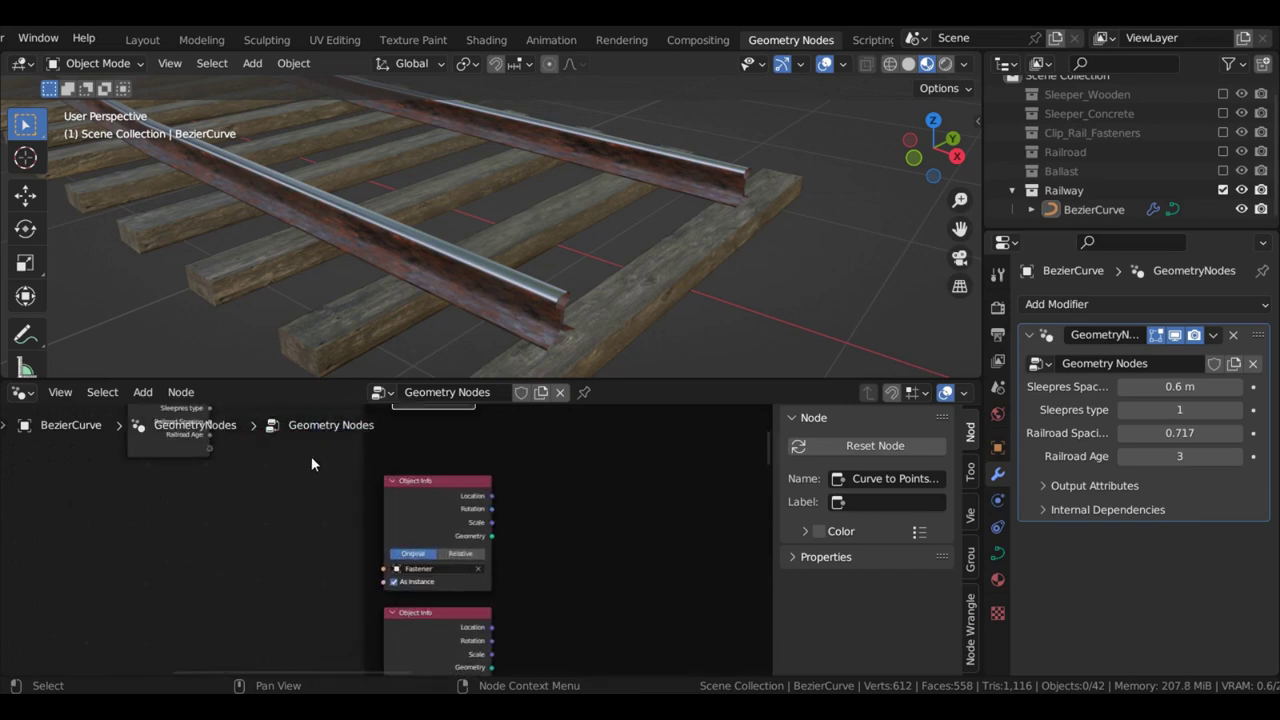
{"action": "scroll", "coordinate": [289, 456], "scroll_direction": "up", "scroll_amount": 3, "text": "shift"}
{"action": "left_click_drag", "start_coordinate": [167, 536], "coordinate": [201, 540]}
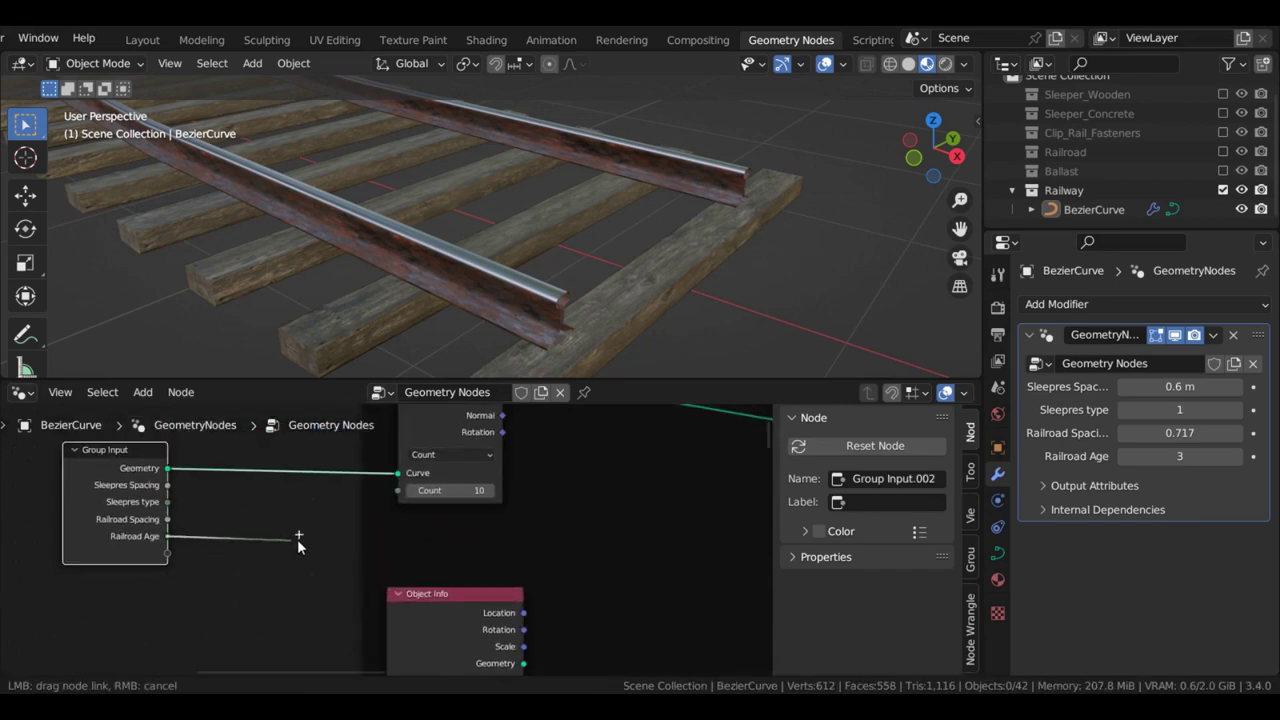
{"action": "left_click_drag", "start_coordinate": [567, 546], "coordinate": [587, 546]}
{"action": "type", "text": "re"}
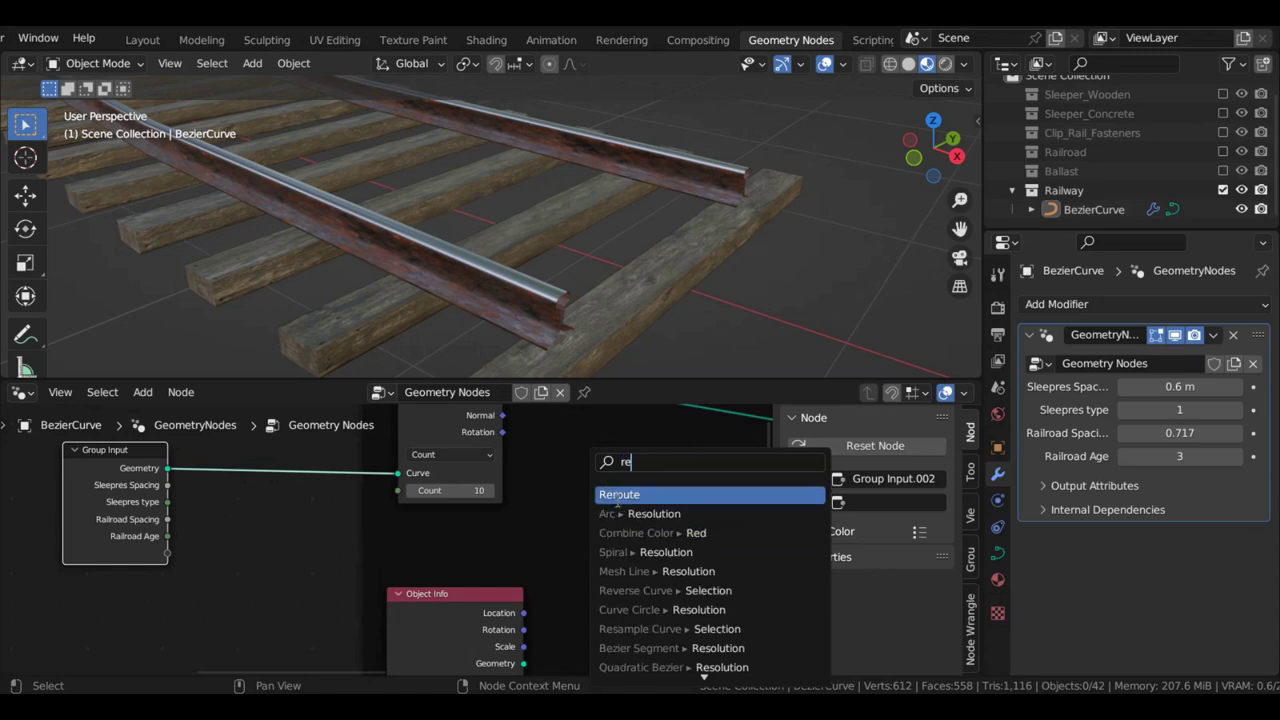
{"action": "left_click", "coordinate": [618, 497]}
{"action": "left_click", "coordinate": [604, 522]}
Add an integer Equal comparison node fed by the Railroad Age reroute, with B equal to 1
{"action": "middle_click_drag", "start_coordinate": [606, 531], "coordinate": [394, 509]}
{"action": "left_click_drag", "start_coordinate": [393, 504], "coordinate": [468, 539]}
{"action": "type", "text": "compa"}
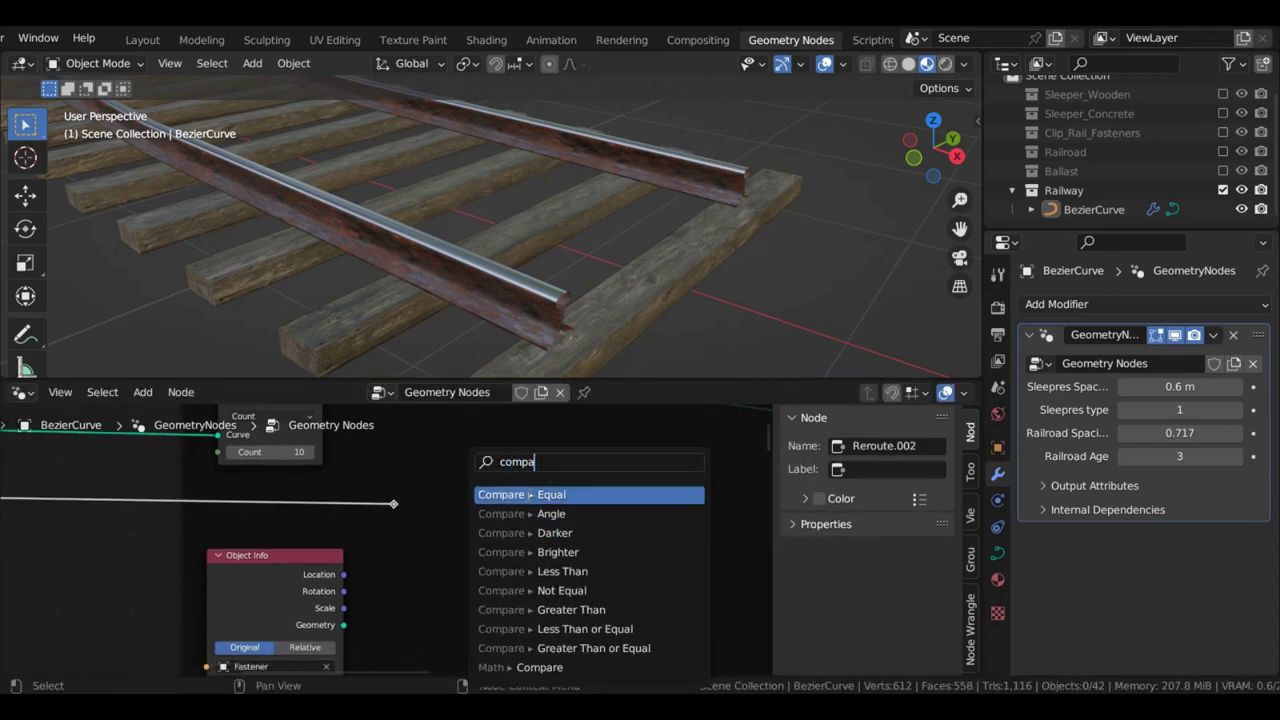
{"action": "left_click", "coordinate": [530, 494]}
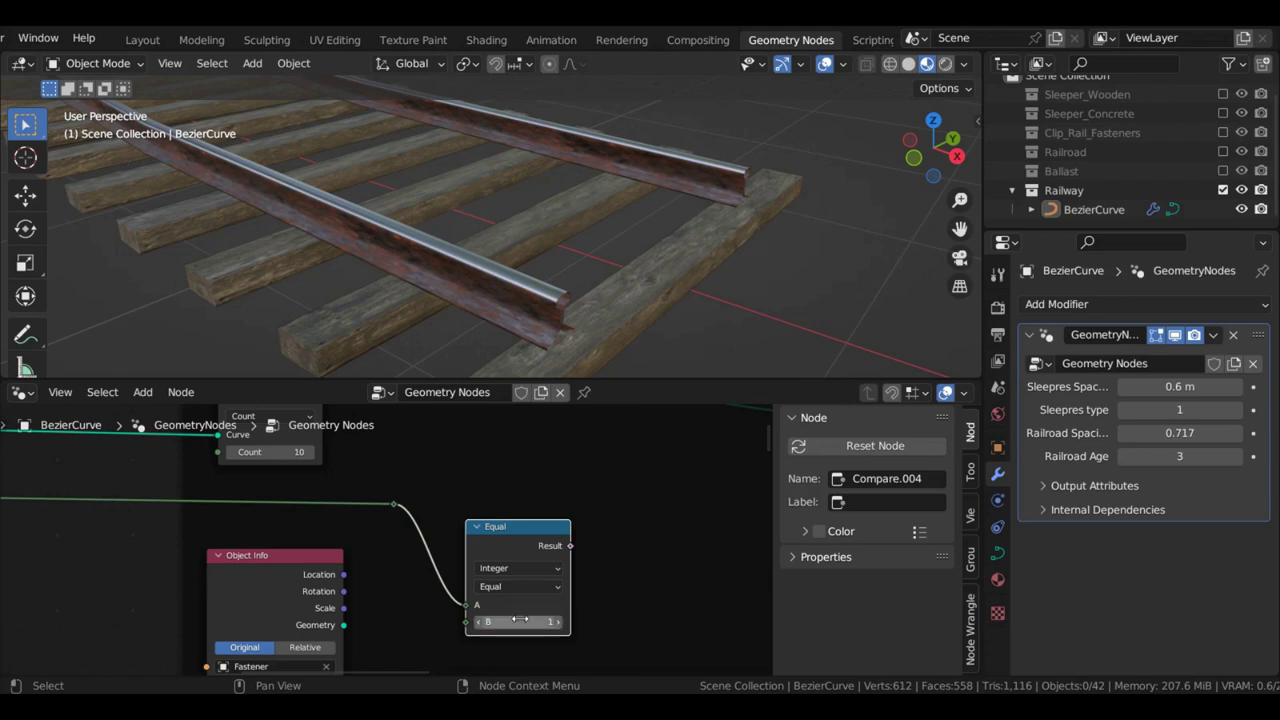
{"action": "left_click_drag", "start_coordinate": [511, 586], "coordinate": [517, 561]}
Add a geometry Switch node controlled by the Equal node's result
{"action": "left_click_drag", "start_coordinate": [575, 521], "coordinate": [626, 533]}
{"action": "type", "text": "swi"}
{"action": "left_click", "coordinate": [691, 532]}
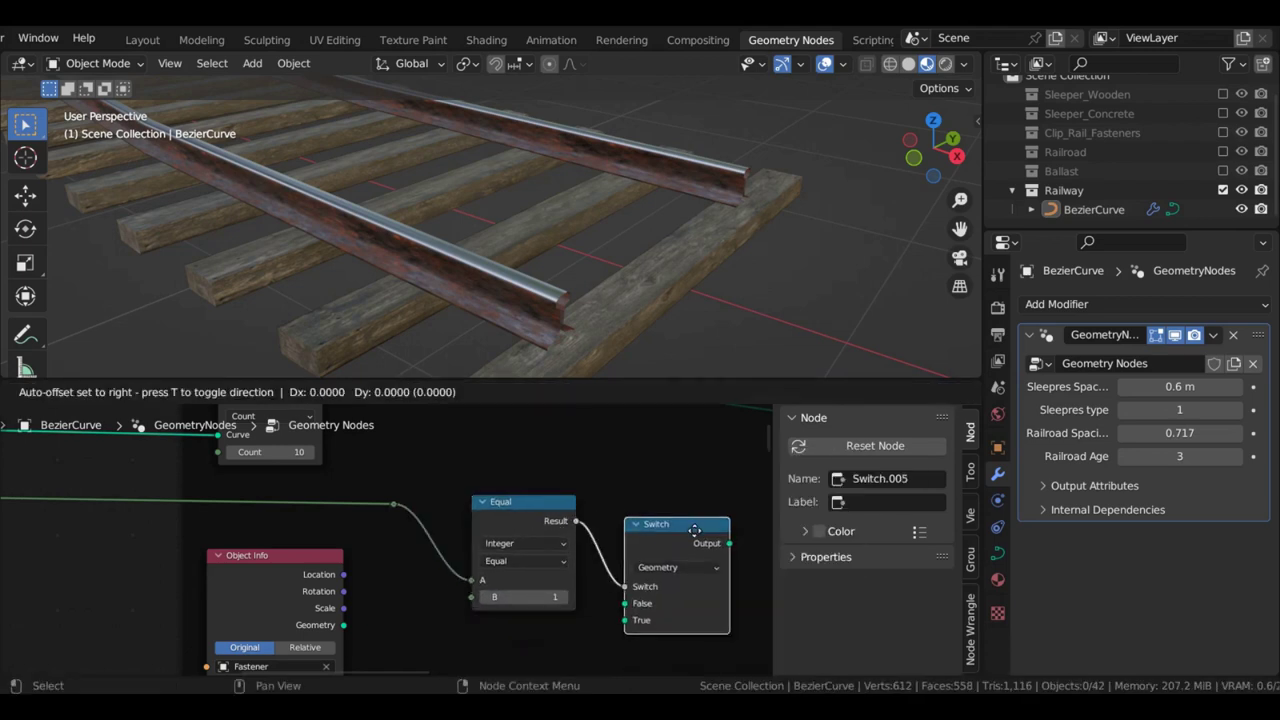
{"action": "left_click", "coordinate": [709, 534]}
Connect the Fastener Object Info's Geometry output to the Switch's True input
{"action": "scroll", "coordinate": [330, 560], "scroll_direction": "up", "scroll_amount": 2}
{"action": "left_click_drag", "start_coordinate": [305, 545], "coordinate": [341, 540]}
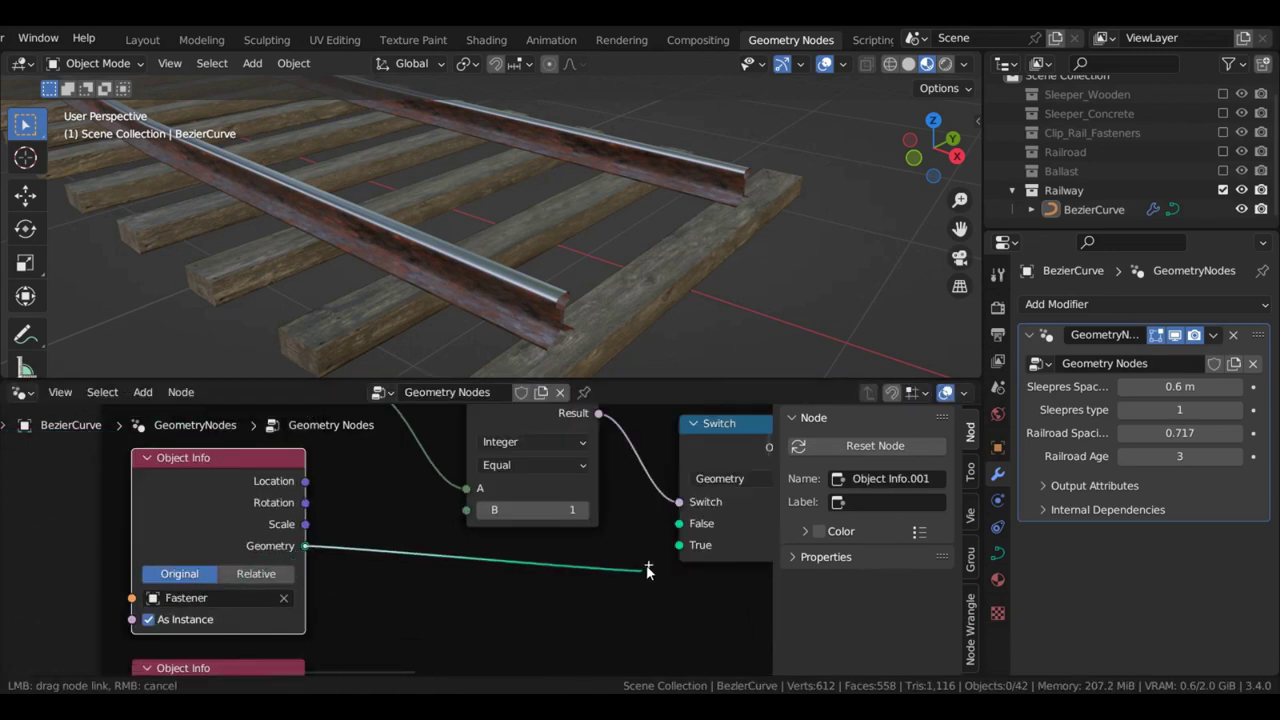
{"action": "left_click_drag", "start_coordinate": [669, 553], "coordinate": [675, 548]}
{"action": "scroll", "coordinate": [623, 511], "scroll_direction": "down", "scroll_amount": 4}
Duplicate the Equal and Switch nodes together and place the copies below the originals
{"action": "middle_click_drag", "start_coordinate": [623, 511], "coordinate": [459, 439]}
{"action": "scroll", "coordinate": [502, 500], "scroll_direction": "up", "scroll_amount": 3}
{"action": "scroll", "coordinate": [449, 463], "scroll_direction": "down", "scroll_amount": 1}
{"action": "scroll", "coordinate": [570, 462], "scroll_direction": "down", "scroll_amount": 3}
{"action": "left_click_drag", "start_coordinate": [566, 537], "coordinate": [414, 430]}
{"action": "key", "text": "shift+d"}
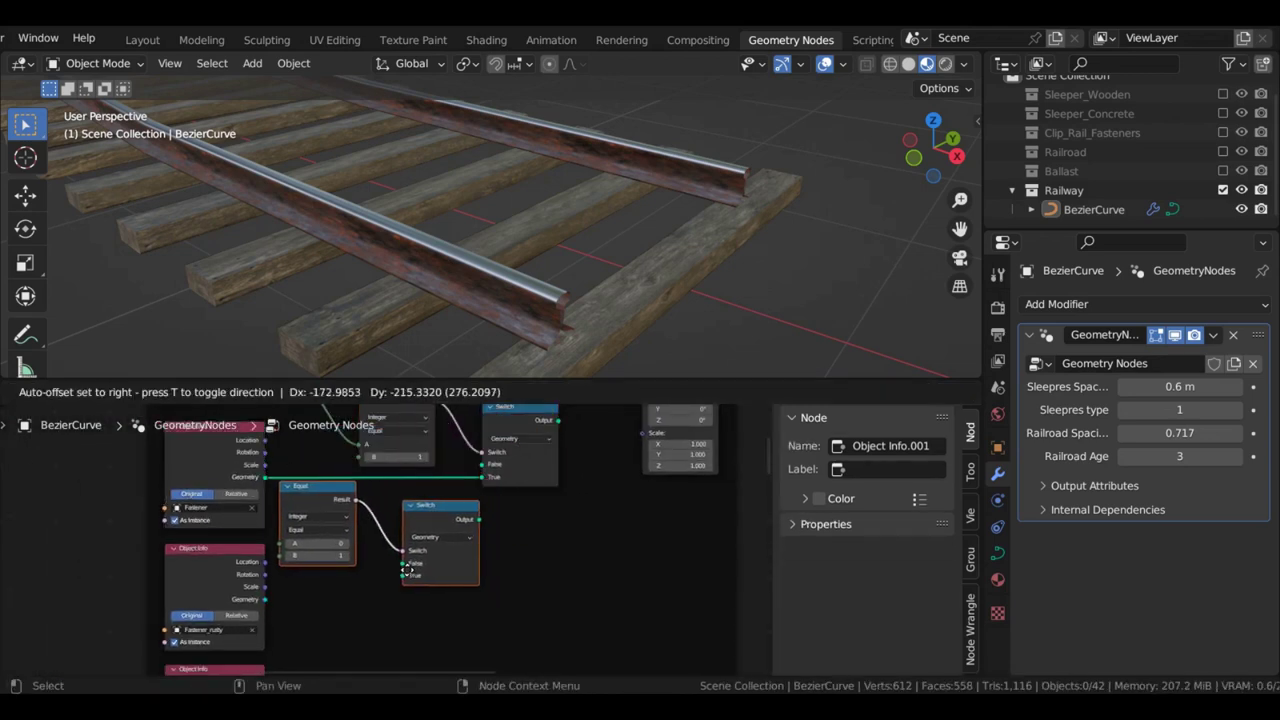
{"action": "left_click", "coordinate": [408, 575]}
Spread out the layout by shifting both Equal and Switch pairs and Instance on Points further from the Object Info nodes
{"action": "middle_click_drag", "start_coordinate": [436, 493], "coordinate": [389, 579]}
{"action": "left_click", "coordinate": [477, 513]}
{"action": "left_click_drag", "start_coordinate": [477, 512], "coordinate": [510, 511]}
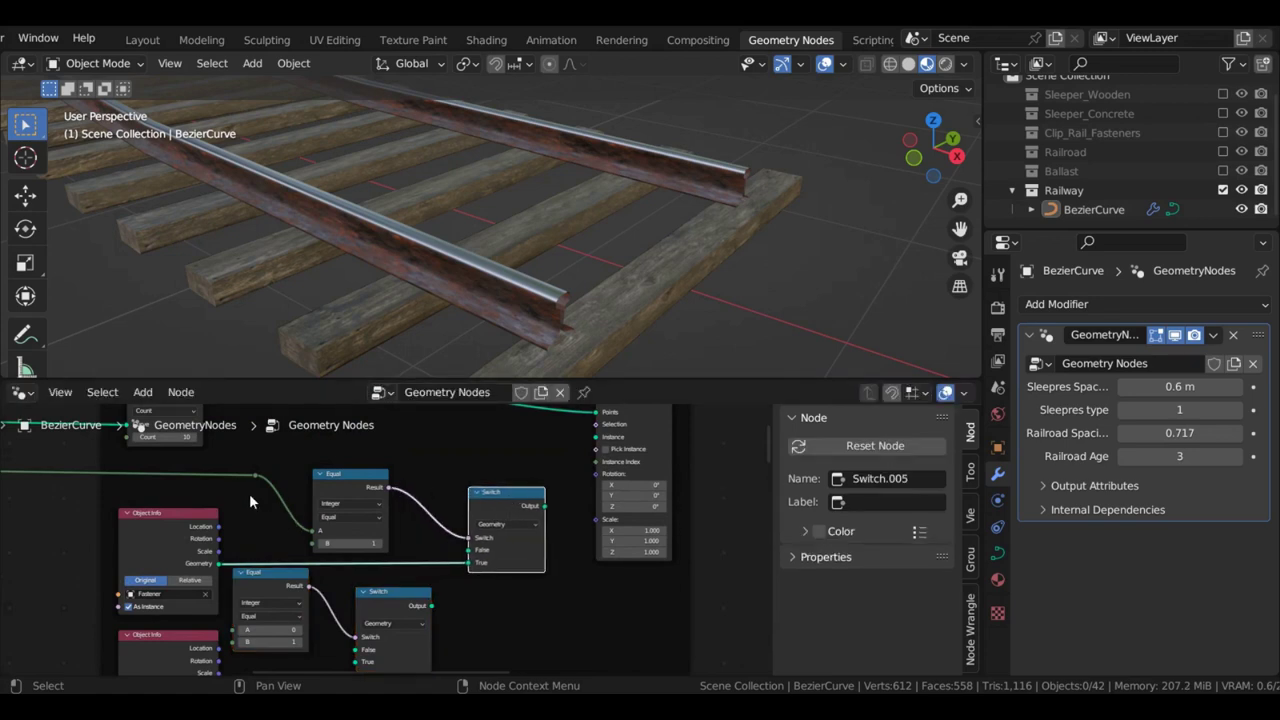
{"action": "scroll", "coordinate": [394, 552], "scroll_direction": "down", "scroll_amount": 2}
{"action": "left_click_drag", "start_coordinate": [563, 449], "coordinate": [749, 494]}
{"action": "middle_click_drag", "start_coordinate": [321, 545], "coordinate": [320, 460]}
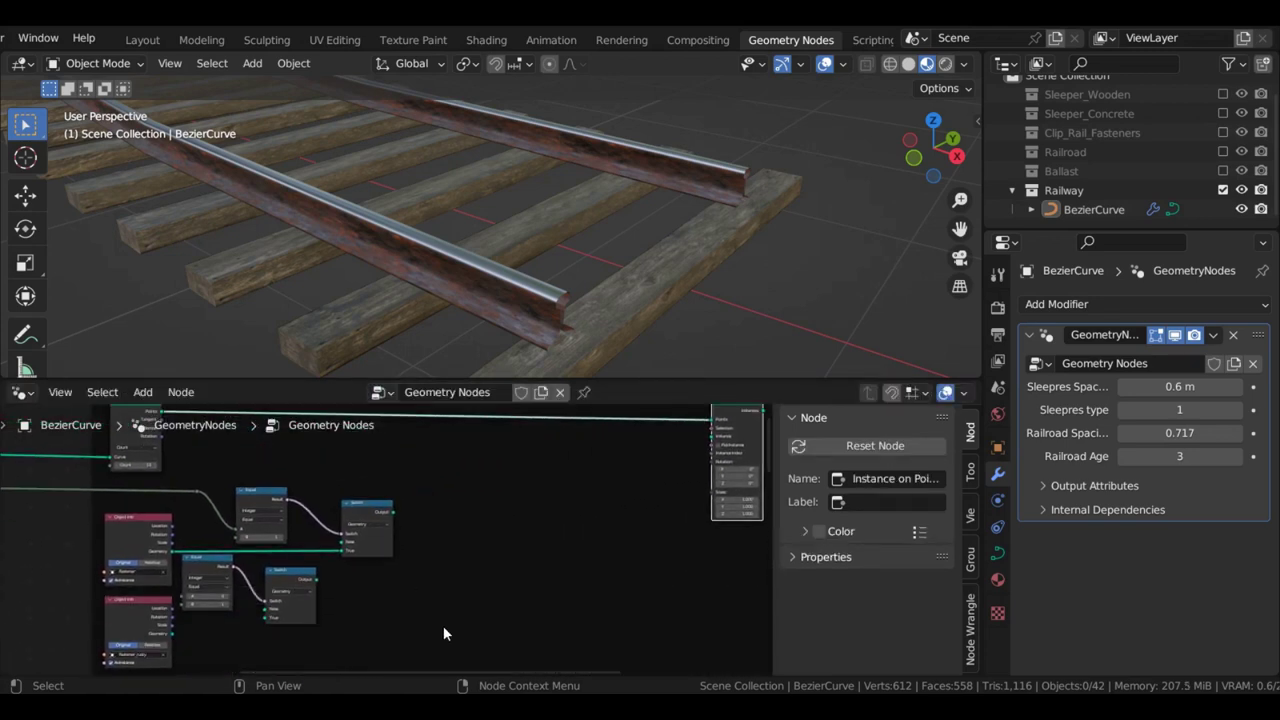
{"action": "left_click_drag", "start_coordinate": [443, 625], "coordinate": [367, 498]}
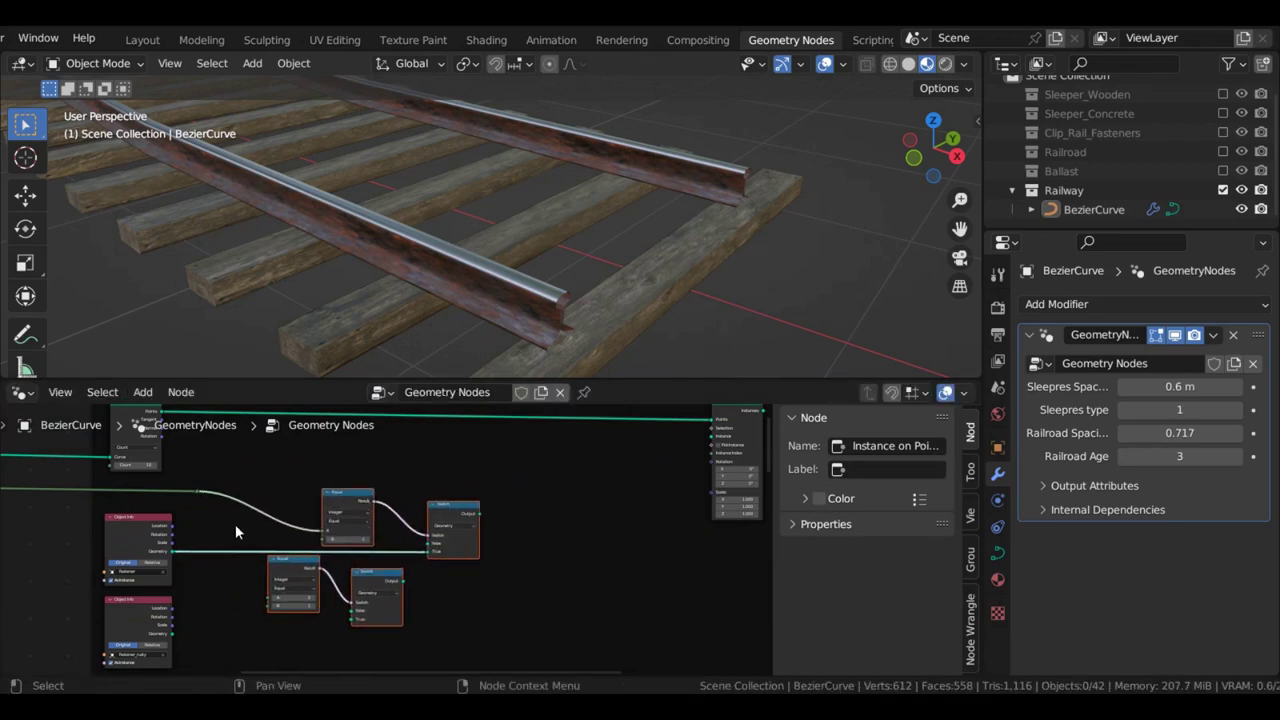
Link the Railroad Age reroute to input A of the second Equal node and set its B to 2
{"action": "scroll", "coordinate": [237, 524], "scroll_direction": "up", "scroll_amount": 5}
{"action": "middle_click_drag", "start_coordinate": [250, 523], "coordinate": [362, 479]}
{"action": "left_click", "coordinate": [130, 514]}
{"action": "middle_click_drag", "start_coordinate": [213, 431], "coordinate": [211, 481]}
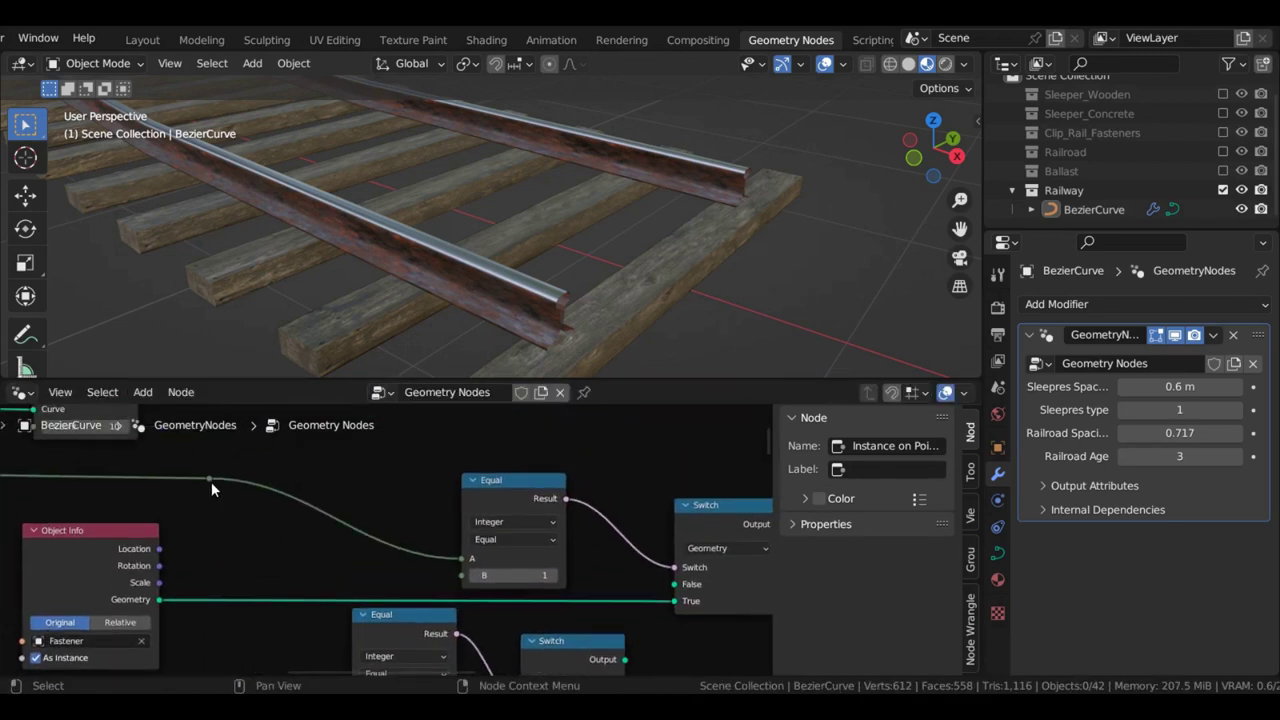
{"action": "left_click_drag", "start_coordinate": [209, 482], "coordinate": [347, 637]}
{"action": "scroll", "coordinate": [416, 601], "scroll_direction": "up", "scroll_amount": 1}
{"action": "middle_click_drag", "start_coordinate": [416, 601], "coordinate": [350, 558]}
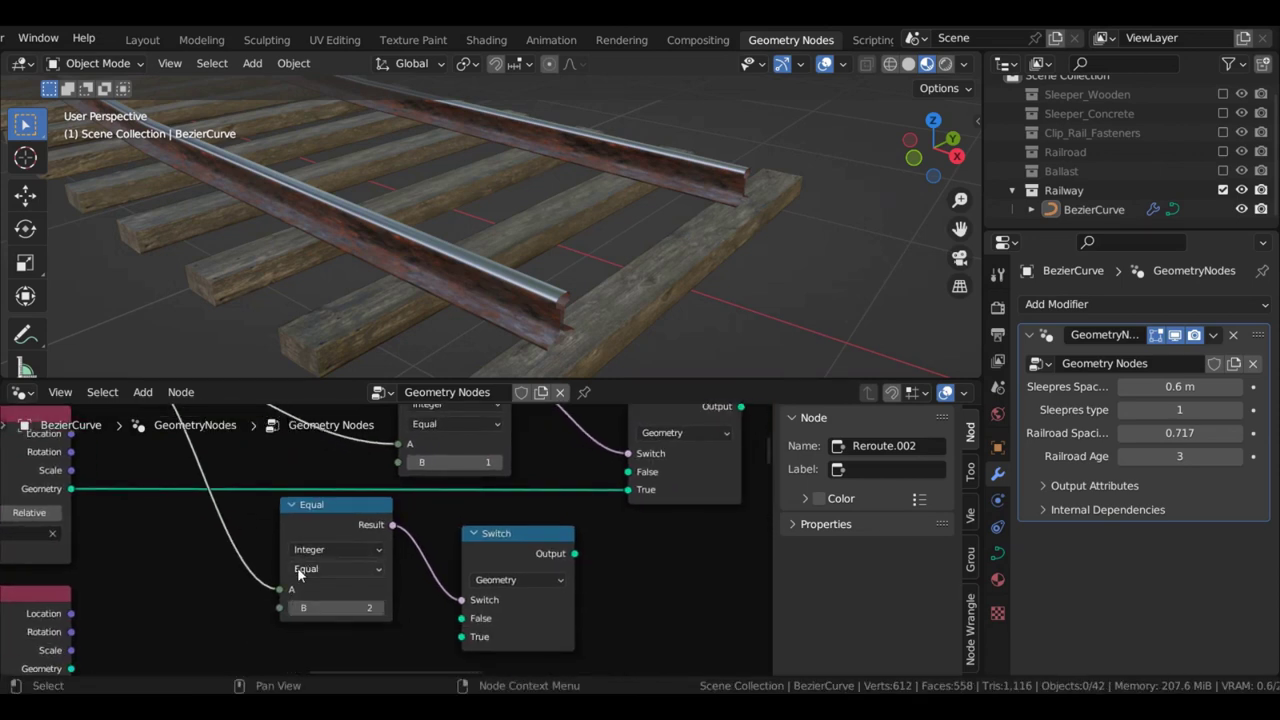
{"action": "scroll", "coordinate": [390, 577], "scroll_direction": "up", "scroll_amount": 1}
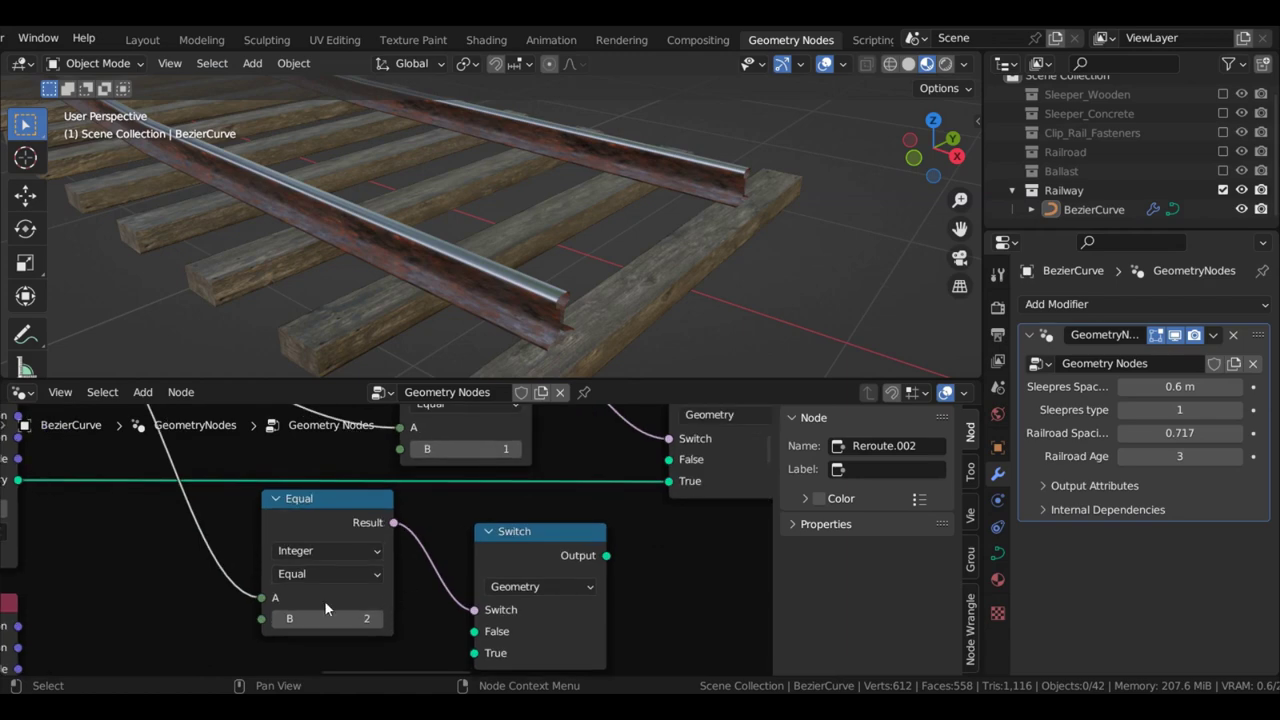
Connect the Fastener_rusty Object Info's Geometry output to the second Switch's True input
{"action": "middle_click_drag", "start_coordinate": [429, 589], "coordinate": [405, 545]}
{"action": "scroll", "coordinate": [405, 545], "scroll_direction": "down", "scroll_amount": 3}
{"action": "middle_click_drag", "start_coordinate": [240, 529], "coordinate": [394, 571]}
{"action": "scroll", "coordinate": [390, 570], "scroll_direction": "up", "scroll_amount": 2}
{"action": "scroll", "coordinate": [203, 560], "scroll_direction": "up", "scroll_amount": 3}
{"action": "middle_click_drag", "start_coordinate": [252, 633], "coordinate": [190, 477]}
{"action": "scroll", "coordinate": [192, 481], "scroll_direction": "down", "scroll_amount": 1}
{"action": "left_click_drag", "start_coordinate": [155, 512], "coordinate": [425, 589]}
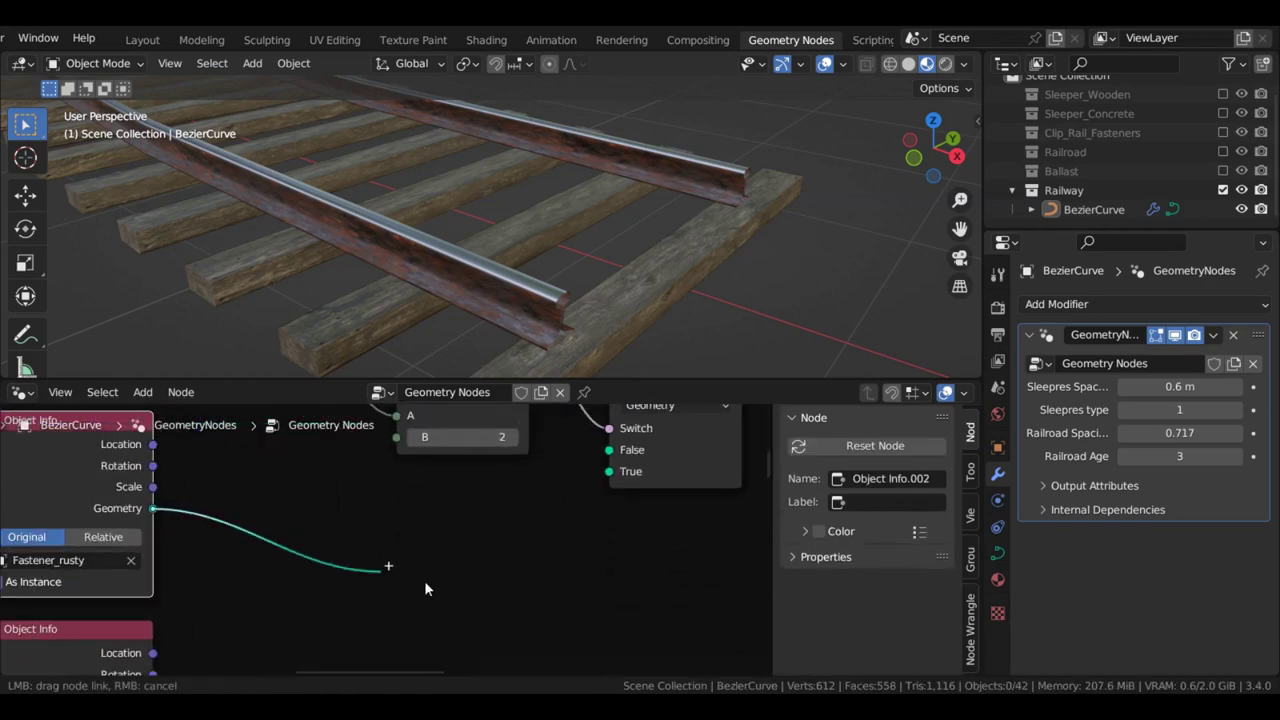
{"action": "left_click_drag", "start_coordinate": [602, 474], "coordinate": [604, 473]}
Connect the Fastener_rusty*2 Object Info's Geometry output to the second Switch's False input
{"action": "scroll", "coordinate": [331, 500], "scroll_direction": "down", "scroll_amount": 1}
{"action": "mouse_move", "coordinate": [385, 529]}
{"action": "middle_mouse_down"}
{"action": "mouse_move", "coordinate": [362, 472]}
{"action": "mouse_move", "coordinate": [271, 568]}
{"action": "mouse_move", "coordinate": [369, 512]}
{"action": "middle_mouse_up"}
{"action": "left_click", "coordinate": [271, 568]}
{"action": "scroll", "coordinate": [243, 615], "scroll_direction": "up", "scroll_amount": 1}
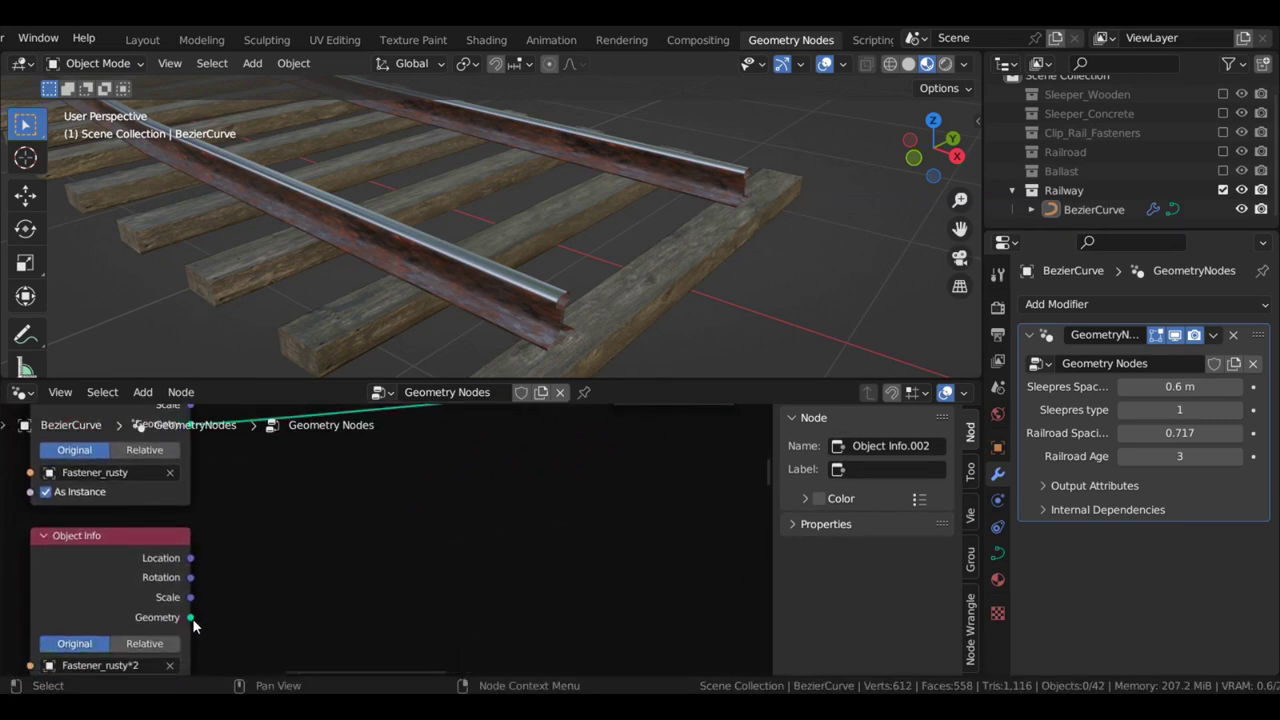
{"action": "left_click_drag", "start_coordinate": [192, 618], "coordinate": [604, 540]}
{"action": "scroll", "coordinate": [606, 535], "scroll_direction": "down", "scroll_amount": 4}
{"action": "middle_click_drag", "start_coordinate": [632, 488], "coordinate": [454, 516]}
{"action": "scroll", "coordinate": [454, 516], "scroll_direction": "up", "scroll_amount": 1}
{"action": "middle_click_drag", "start_coordinate": [536, 506], "coordinate": [444, 523]}
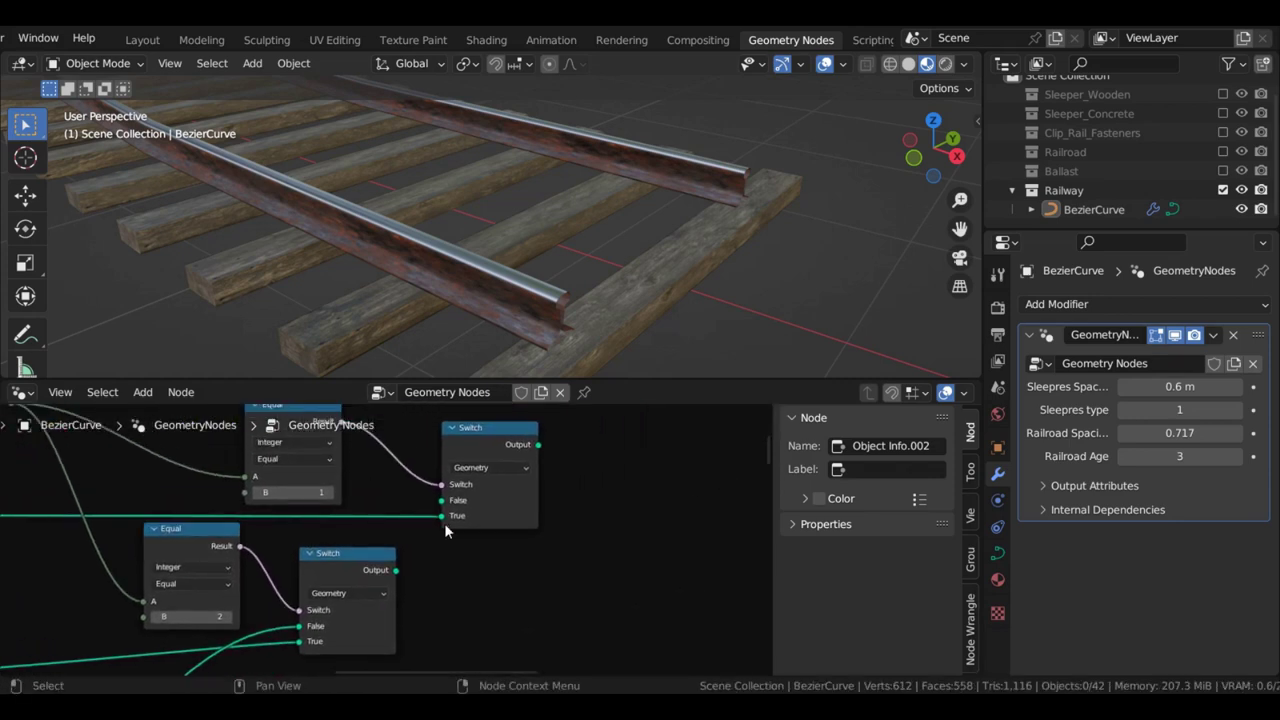
Raise the second Switch slightly and connect its Output to the first Switch's False input
{"action": "left_click_drag", "start_coordinate": [393, 578], "coordinate": [394, 562]}
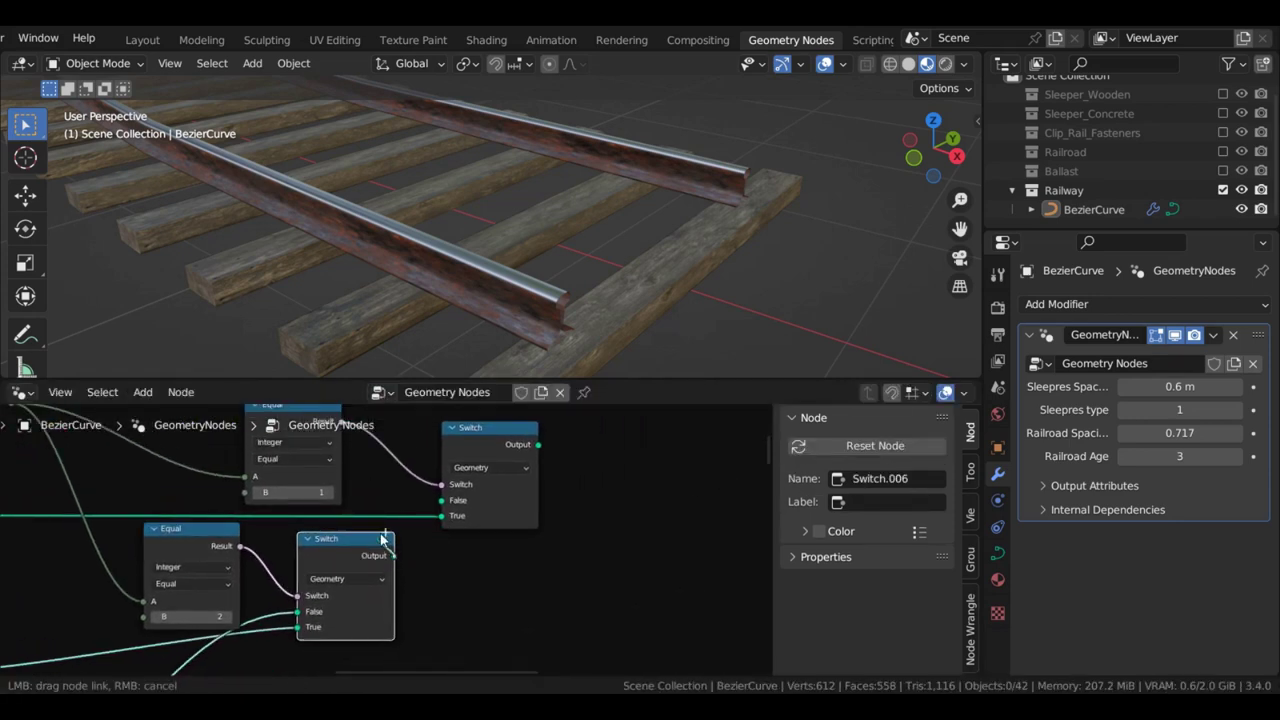
{"action": "left_click_drag", "start_coordinate": [433, 510], "coordinate": [447, 513]}
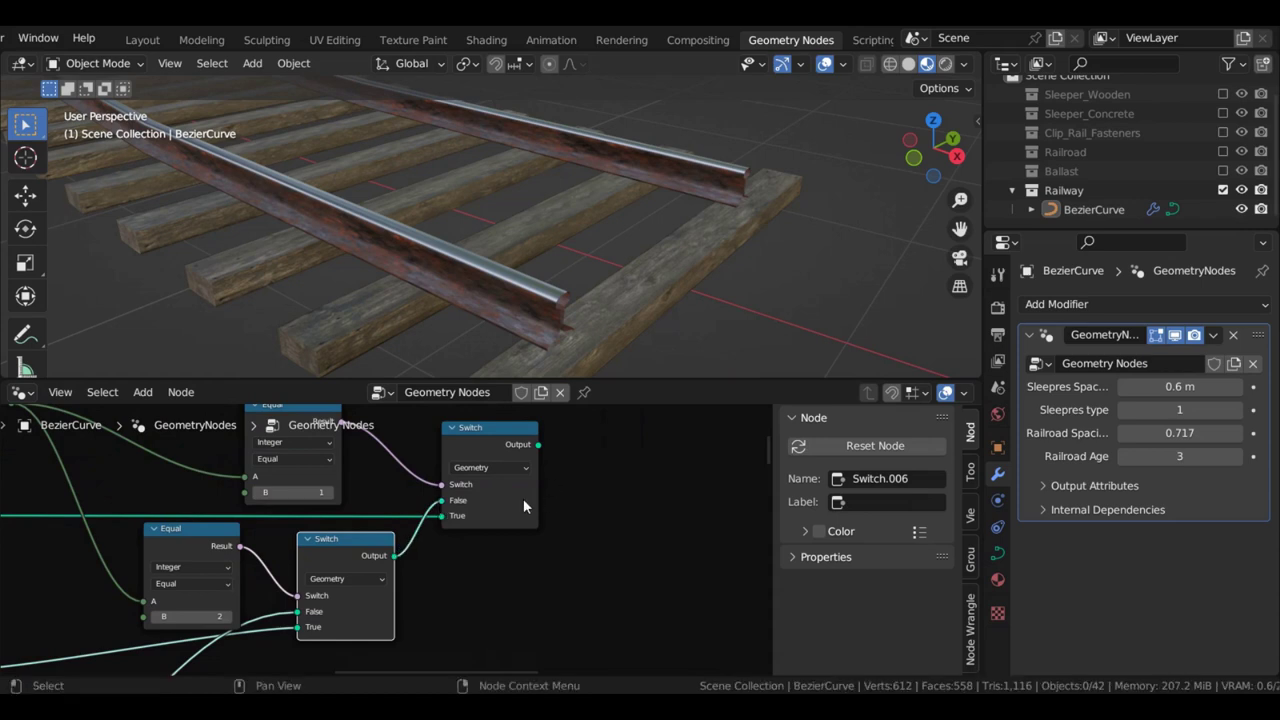
{"action": "left_click_drag", "start_coordinate": [523, 498], "coordinate": [538, 499]}
Add a Transform node that receives the first Switch's output as its geometry
{"action": "middle_click_drag", "start_coordinate": [556, 453], "coordinate": [266, 532]}
{"action": "scroll", "coordinate": [266, 532], "scroll_direction": "up", "scroll_amount": 1}
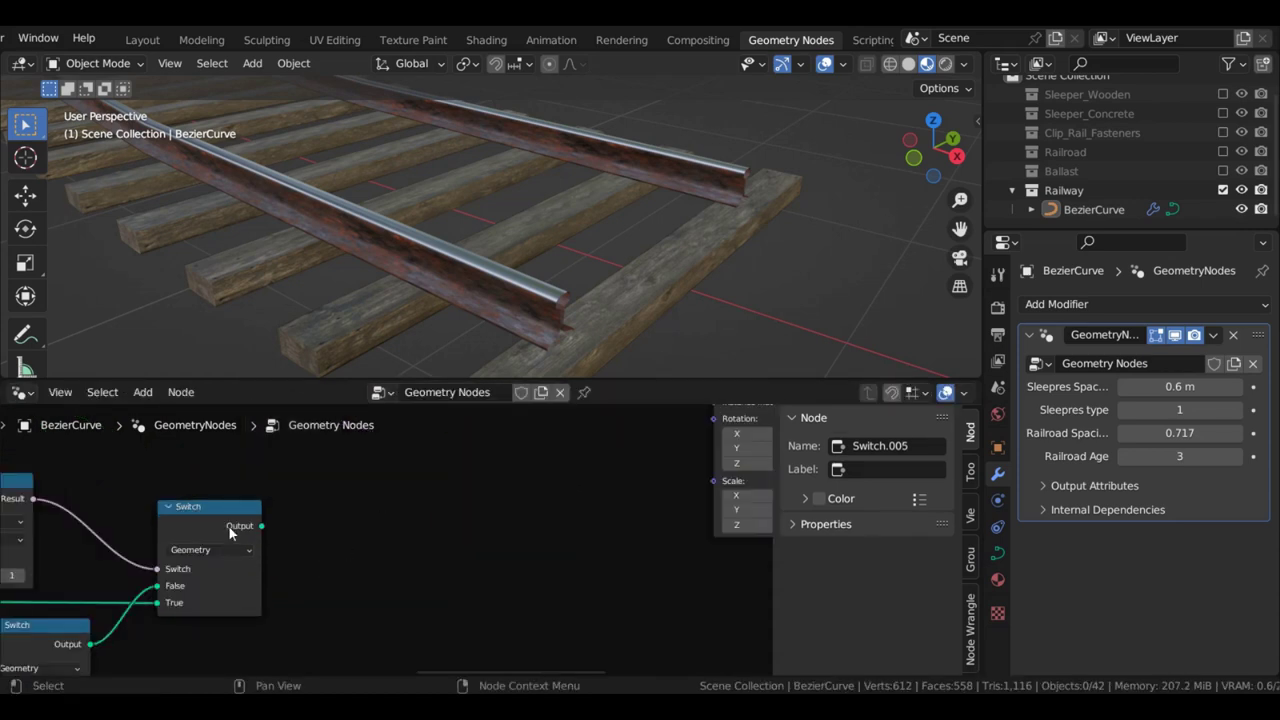
{"action": "left_click", "coordinate": [233, 534]}
{"action": "key", "text": "shift+a"}
{"action": "type", "text": "tra"}
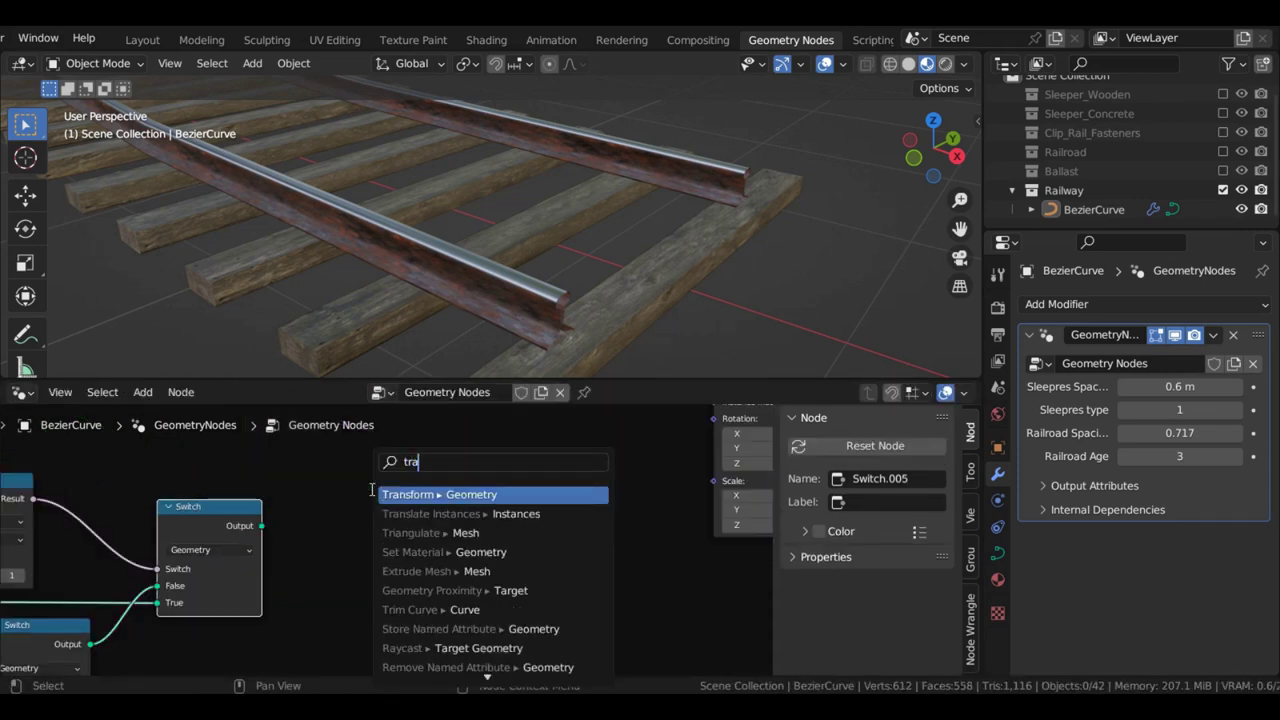
{"action": "type", "text": "n"}
{"action": "left_click", "coordinate": [439, 494]}
{"action": "left_click", "coordinate": [452, 456]}
Duplicate the Transform node and place the copy directly below the original
{"action": "middle_click_drag", "start_coordinate": [500, 471], "coordinate": [425, 525]}
{"action": "scroll", "coordinate": [422, 538], "scroll_direction": "down", "scroll_amount": 1}
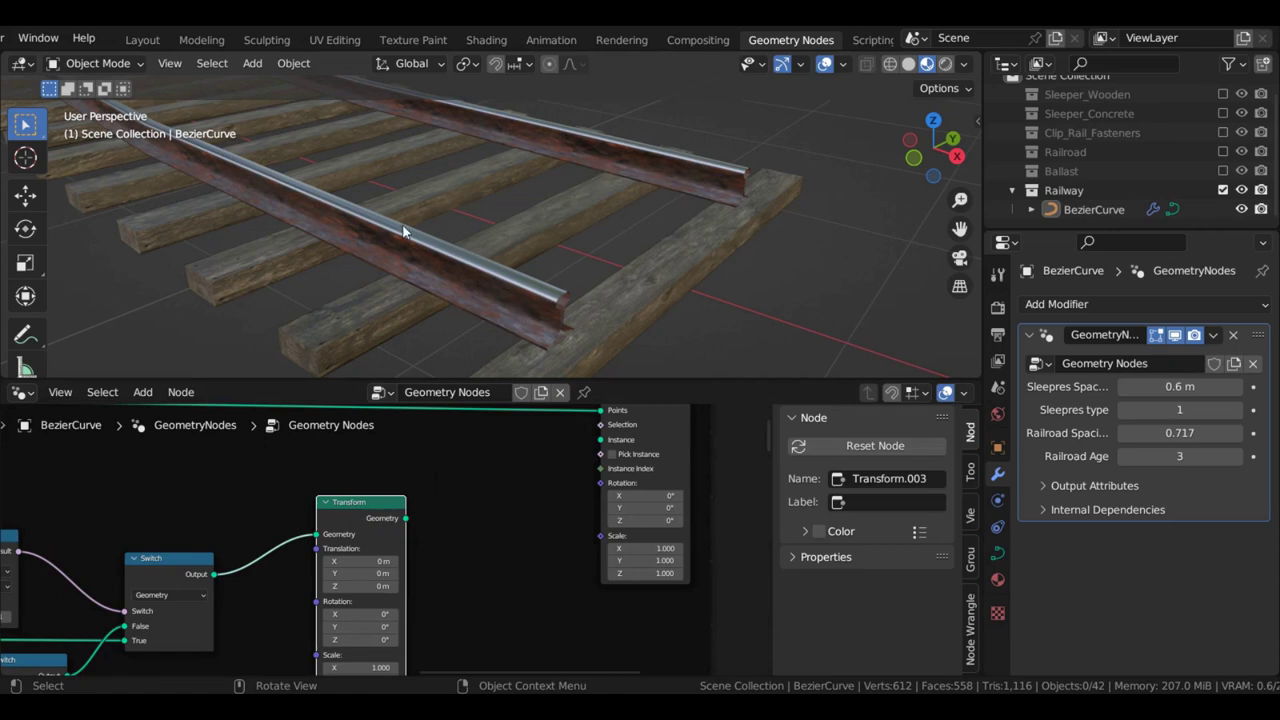
{"action": "scroll", "coordinate": [448, 540], "scroll_direction": "down", "scroll_amount": 2}
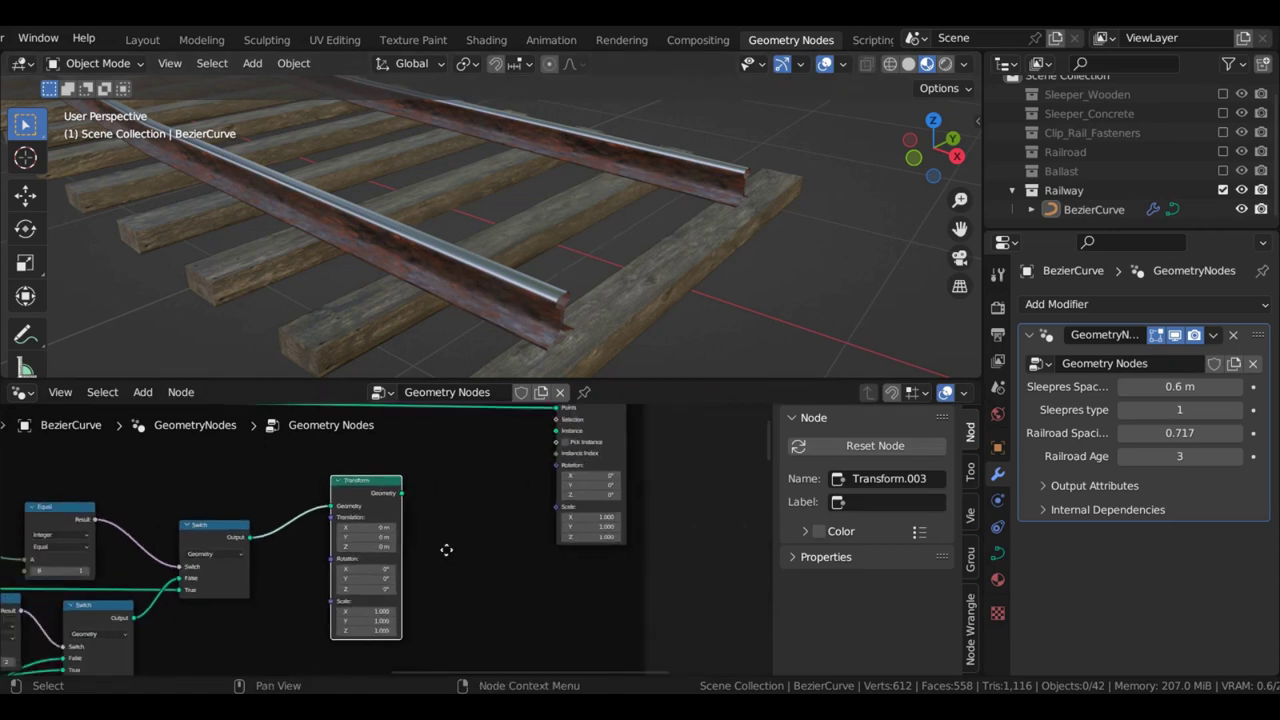
{"action": "key", "text": "shift+d"}
{"action": "key", "text": "y"}
{"action": "left_click", "coordinate": [444, 617]}
{"action": "scroll", "coordinate": [426, 500], "scroll_direction": "up", "scroll_amount": 3}
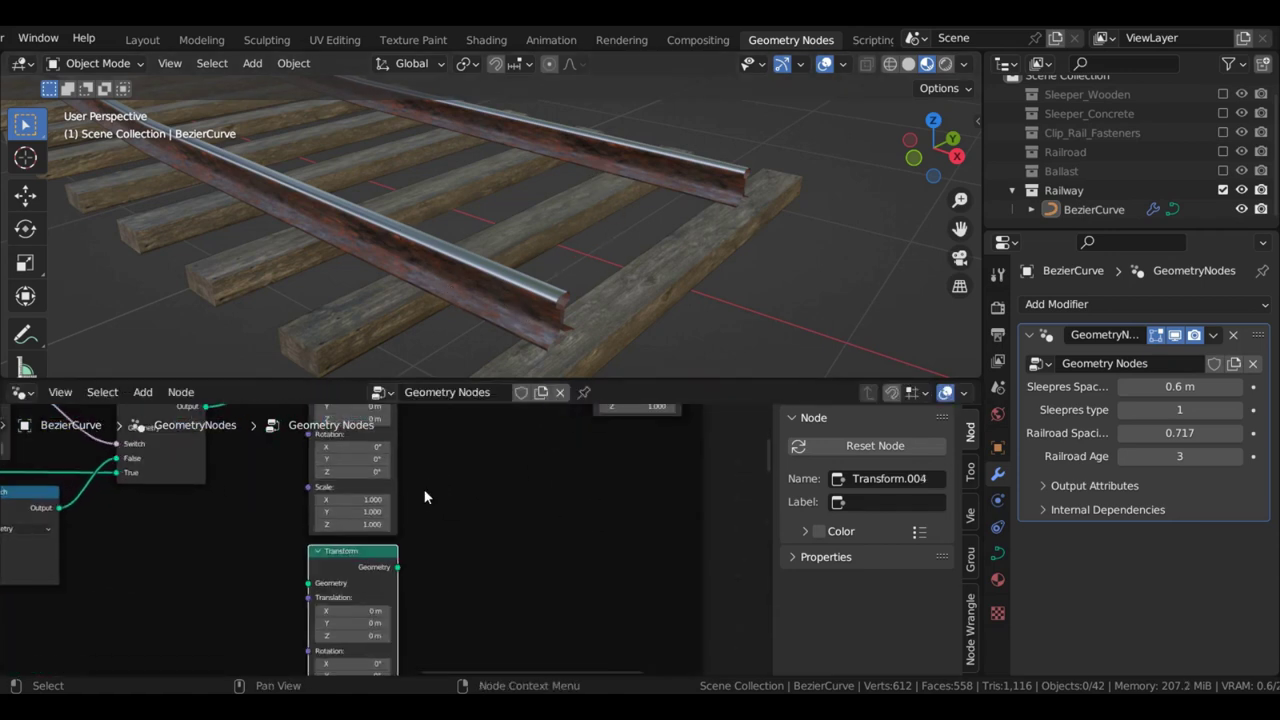
Add a Join Geometry node beside the two Transform nodes and feed both of their Geometry outputs into it
{"action": "middle_click_drag", "start_coordinate": [426, 497], "coordinate": [398, 610]}
{"action": "left_click", "coordinate": [466, 532]}
{"action": "mouse_move", "coordinate": [370, 470]}
{"action": "left_mouse_down"}
{"action": "mouse_move", "coordinate": [441, 524]}
{"action": "mouse_move", "coordinate": [364, 458]}
{"action": "left_mouse_up"}
{"action": "left_click_drag", "start_coordinate": [365, 459], "coordinate": [451, 541]}
{"action": "type", "text": "join"}
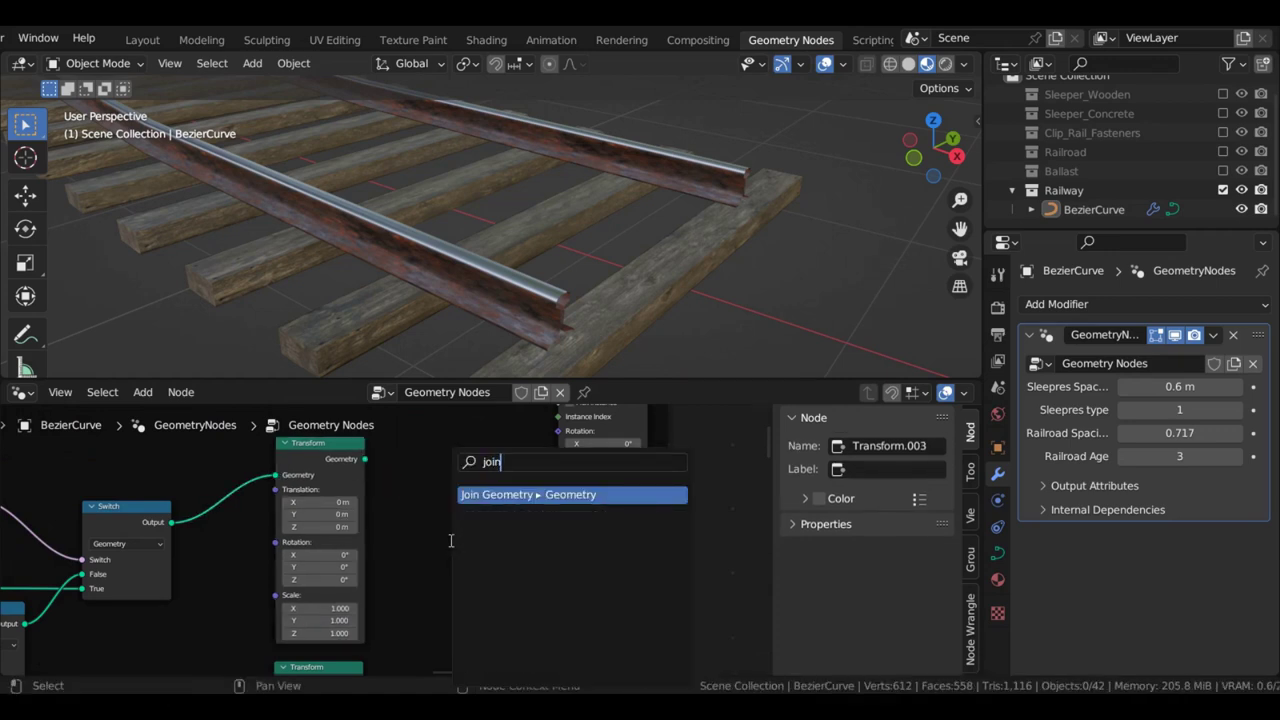
{"action": "left_click", "coordinate": [479, 500]}
{"action": "left_click", "coordinate": [475, 586]}
{"action": "middle_click_drag", "start_coordinate": [476, 591], "coordinate": [471, 473]}
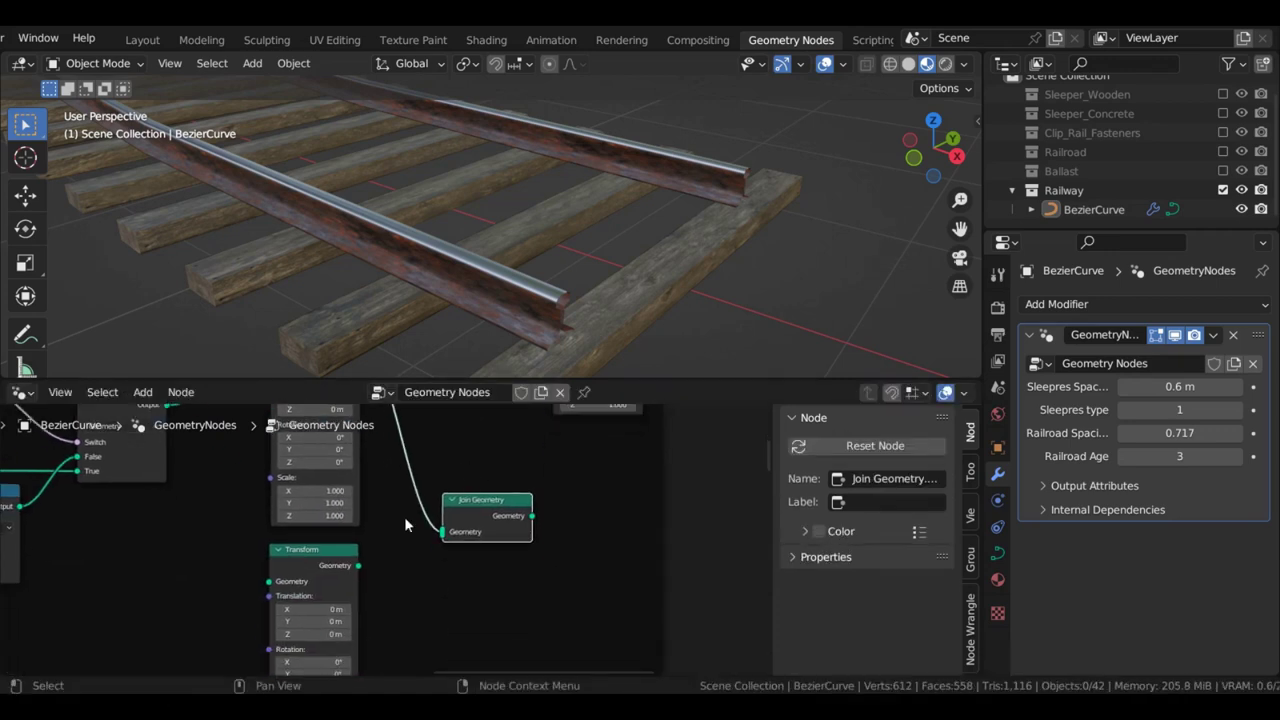
{"action": "left_click_drag", "start_coordinate": [359, 566], "coordinate": [443, 531]}
{"action": "scroll", "coordinate": [470, 508], "scroll_direction": "down", "scroll_amount": 3}
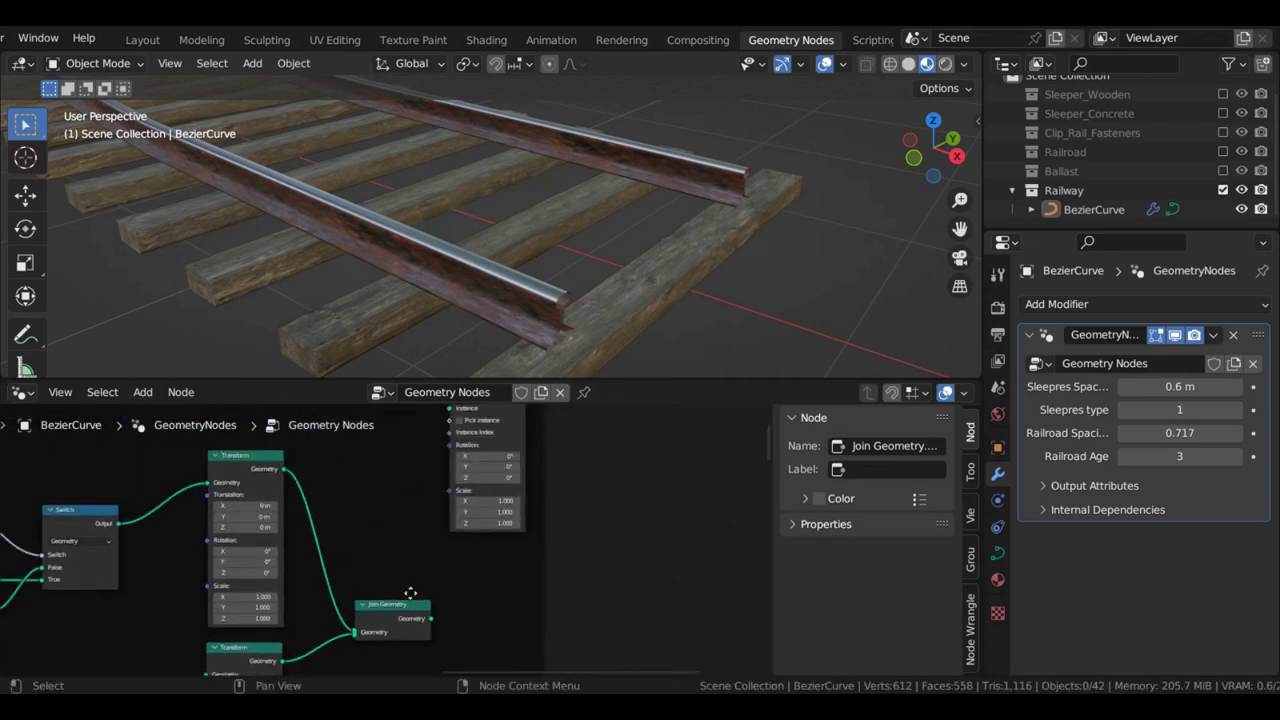
Move the Instance on Points node further away from the Join Geometry node
{"action": "left_click_drag", "start_coordinate": [444, 452], "coordinate": [539, 452]}
{"action": "scroll", "coordinate": [385, 552], "scroll_direction": "up", "scroll_amount": 1}
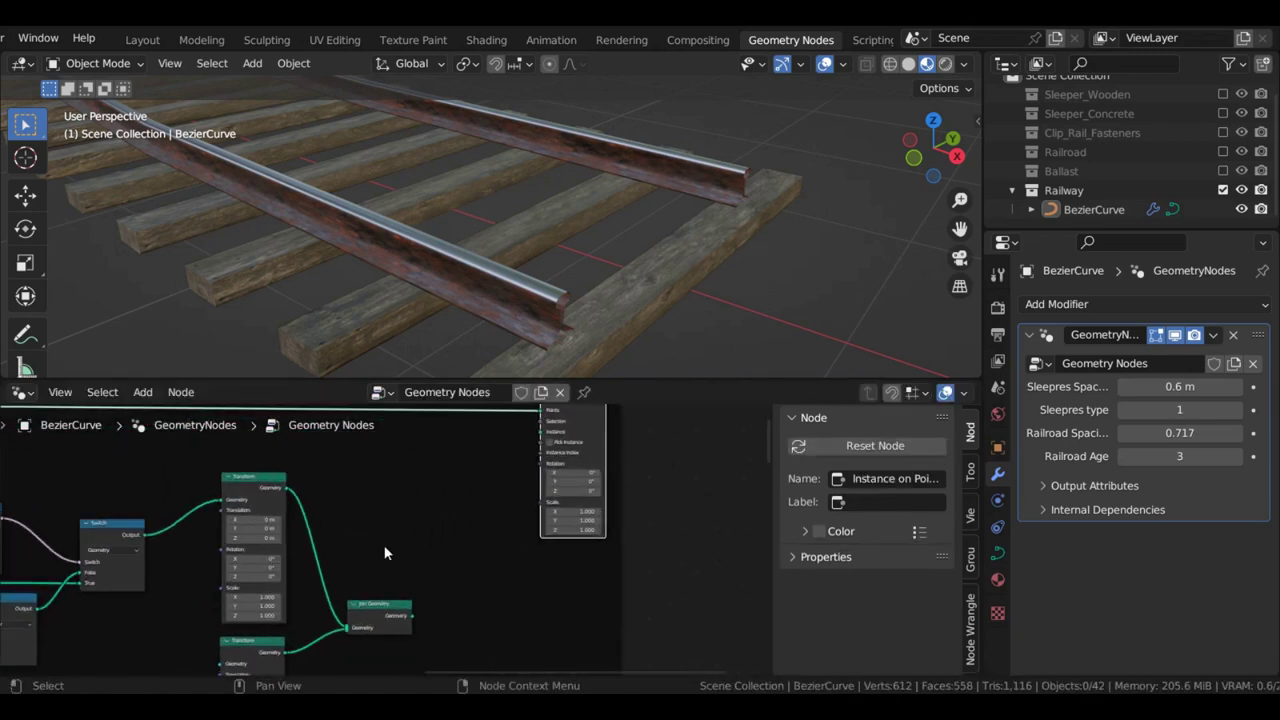
{"action": "scroll", "coordinate": [352, 540], "scroll_direction": "up", "scroll_amount": 2}
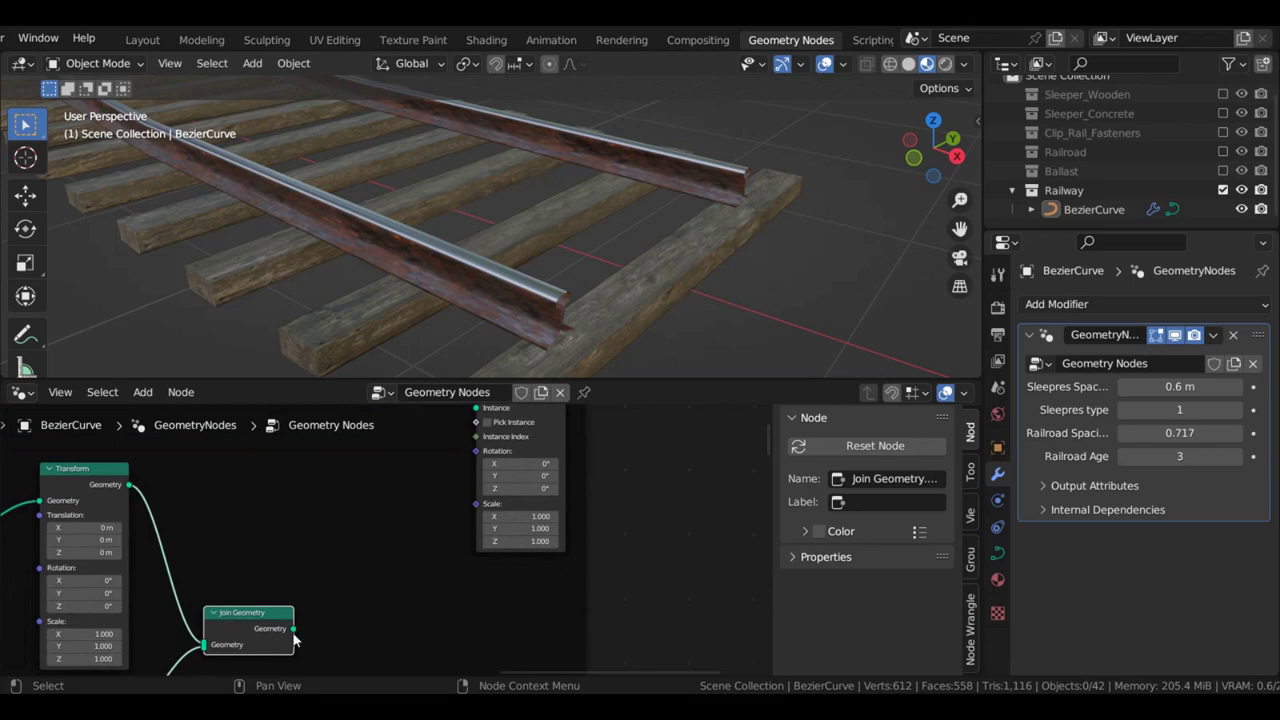
Feed the new Join Geometry node's output into the Instance input of the Instance on Points node
{"action": "left_click_drag", "start_coordinate": [293, 631], "coordinate": [476, 445]}
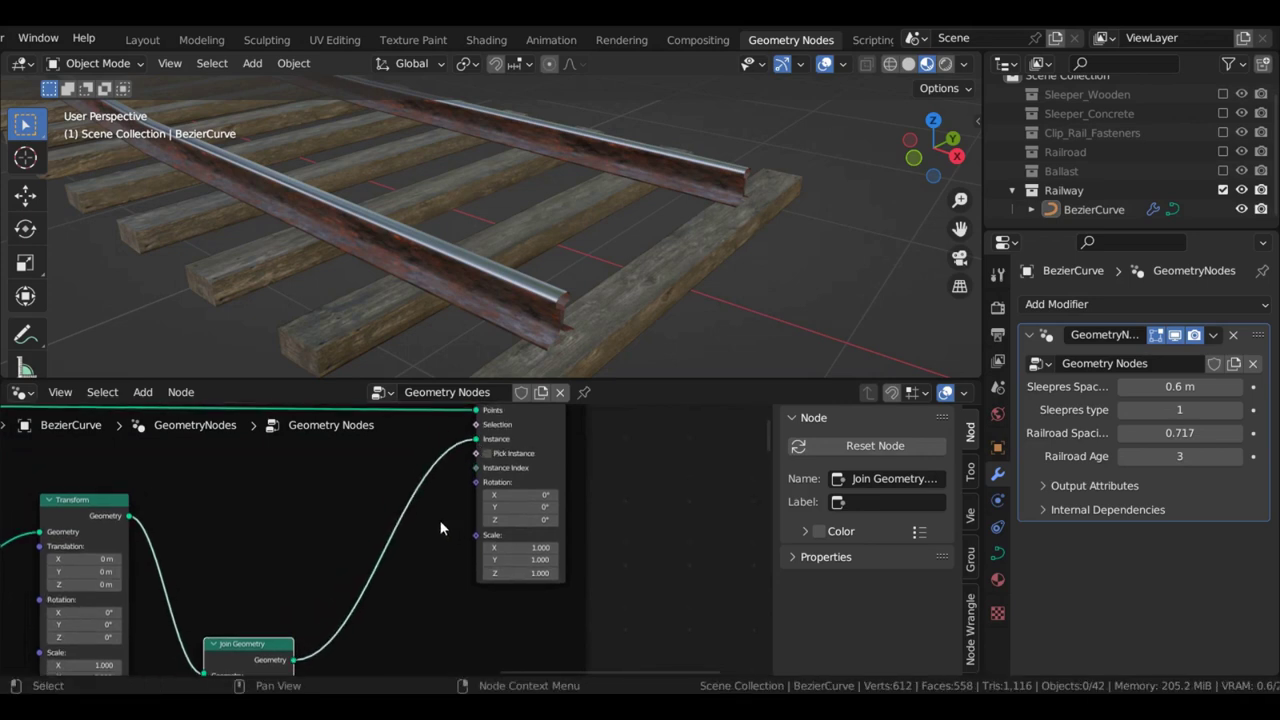
{"action": "scroll", "coordinate": [385, 550], "scroll_direction": "down", "scroll_amount": 5}
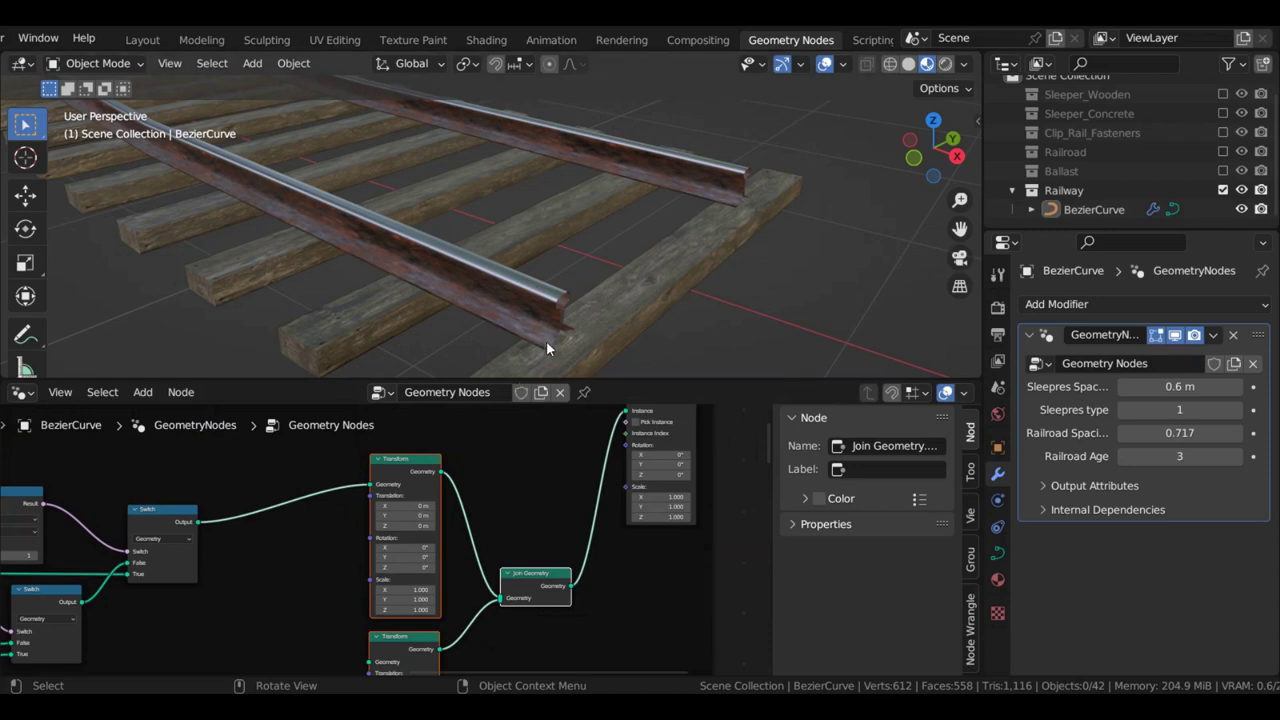
{"action": "scroll", "coordinate": [402, 573], "scroll_direction": "down", "scroll_amount": 2}
{"action": "middle_click_drag", "start_coordinate": [345, 576], "coordinate": [402, 544]}
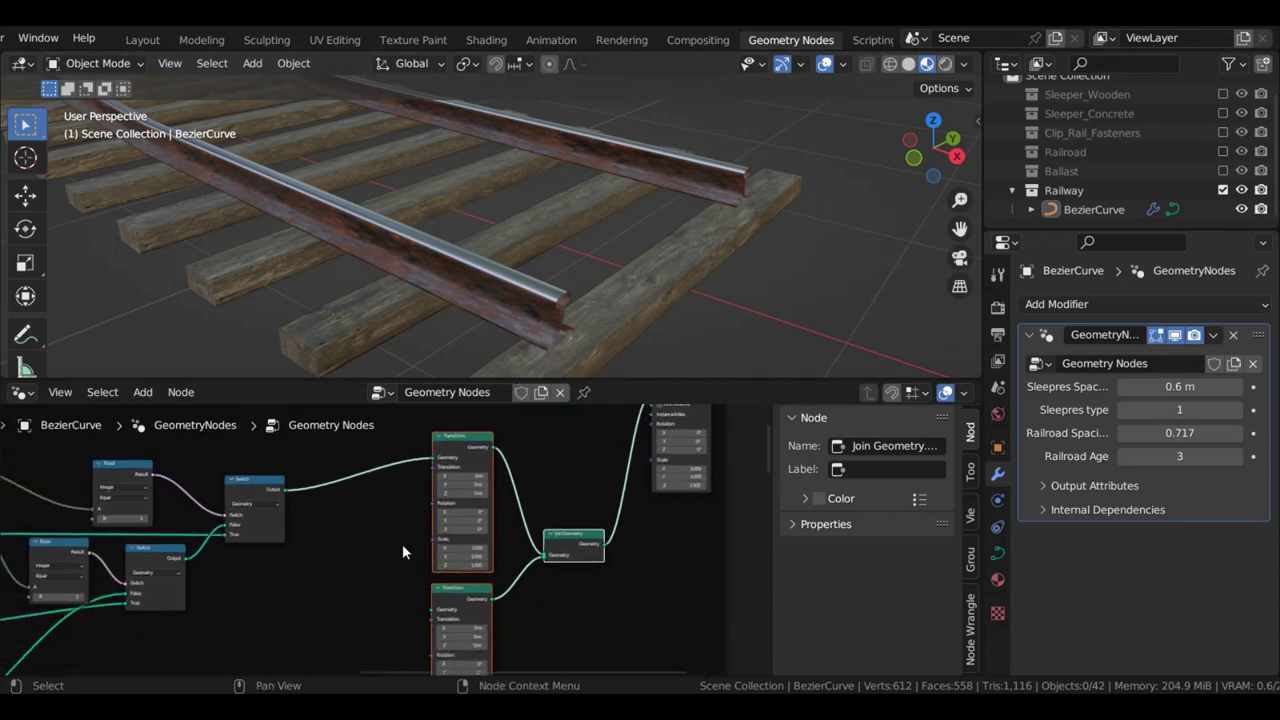
Connect the Switch output to the Geometry input of the duplicated Transform node as well
{"action": "left_click", "coordinate": [402, 544]}
{"action": "scroll", "coordinate": [387, 532], "scroll_direction": "up", "scroll_amount": 3}
{"action": "scroll", "coordinate": [368, 540], "scroll_direction": "up", "scroll_amount": 2}
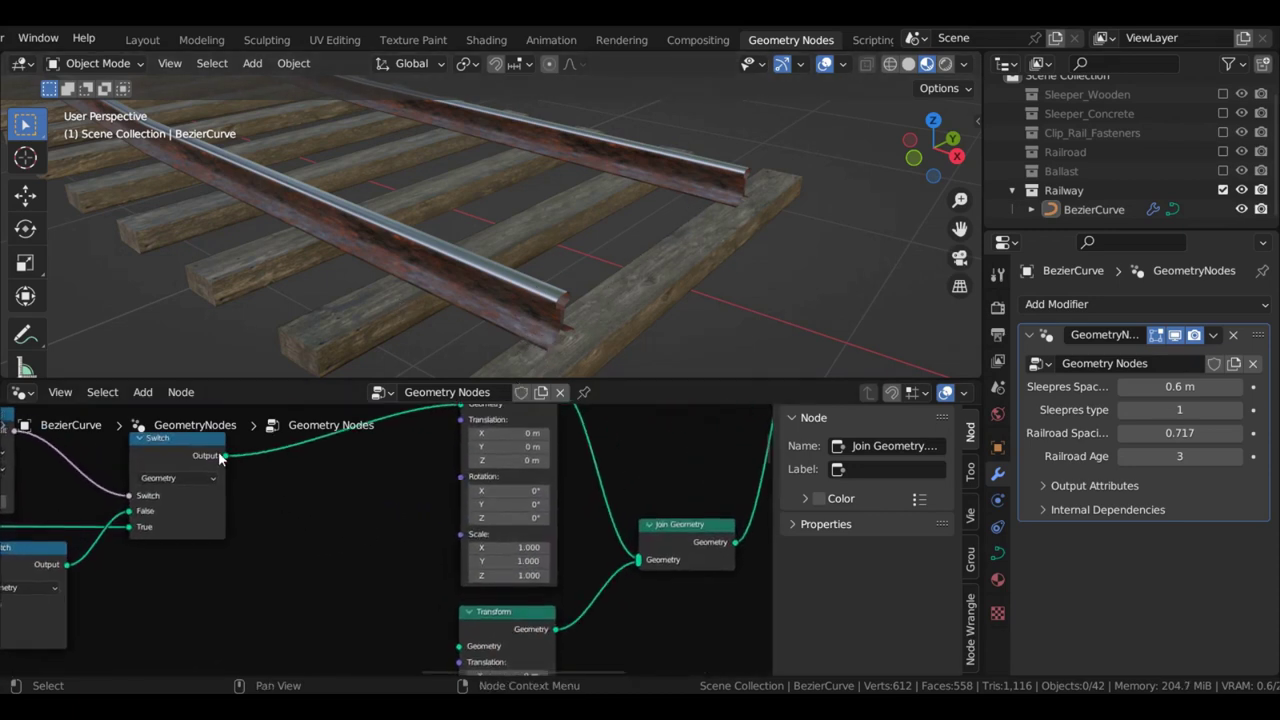
{"action": "left_click_drag", "start_coordinate": [225, 484], "coordinate": [405, 540]}
Add a Combine XYZ node in front of the first Transform node and duplicate it straight below for the second Transform
{"action": "left_click", "coordinate": [305, 240]}
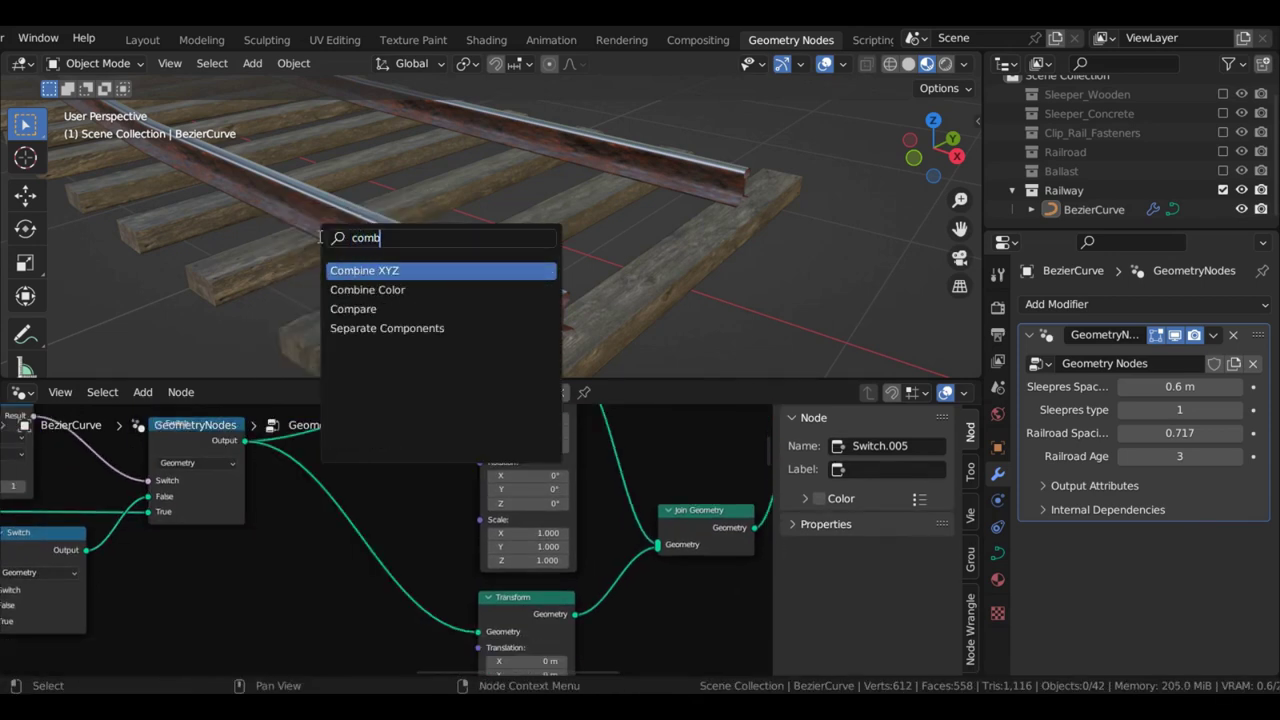
{"action": "left_click", "coordinate": [358, 267]}
{"action": "left_click", "coordinate": [390, 480]}
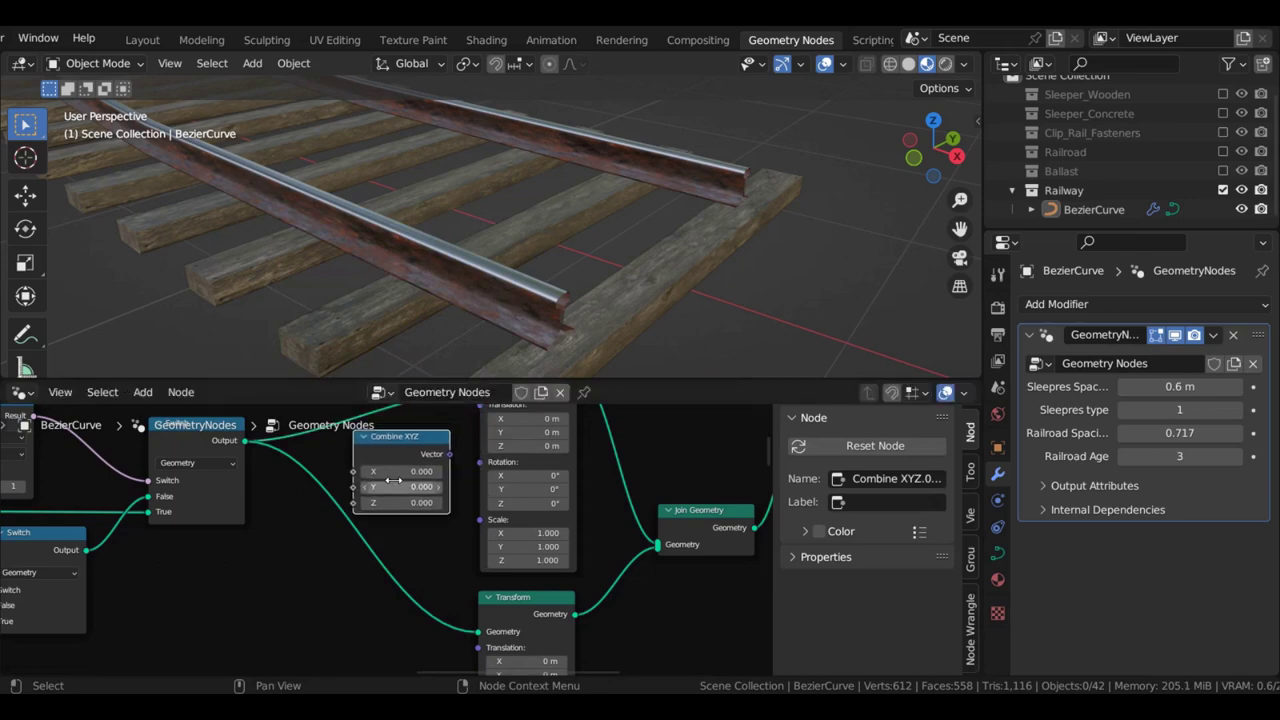
{"action": "scroll", "coordinate": [394, 510], "scroll_direction": "down", "scroll_amount": 1}
{"action": "middle_click_drag", "start_coordinate": [398, 514], "coordinate": [396, 547]}
{"action": "key", "text": "shift+d"}
{"action": "key", "text": "y"}
{"action": "left_click", "coordinate": [427, 582]}
{"action": "scroll", "coordinate": [396, 546], "scroll_direction": "up", "scroll_amount": 3}
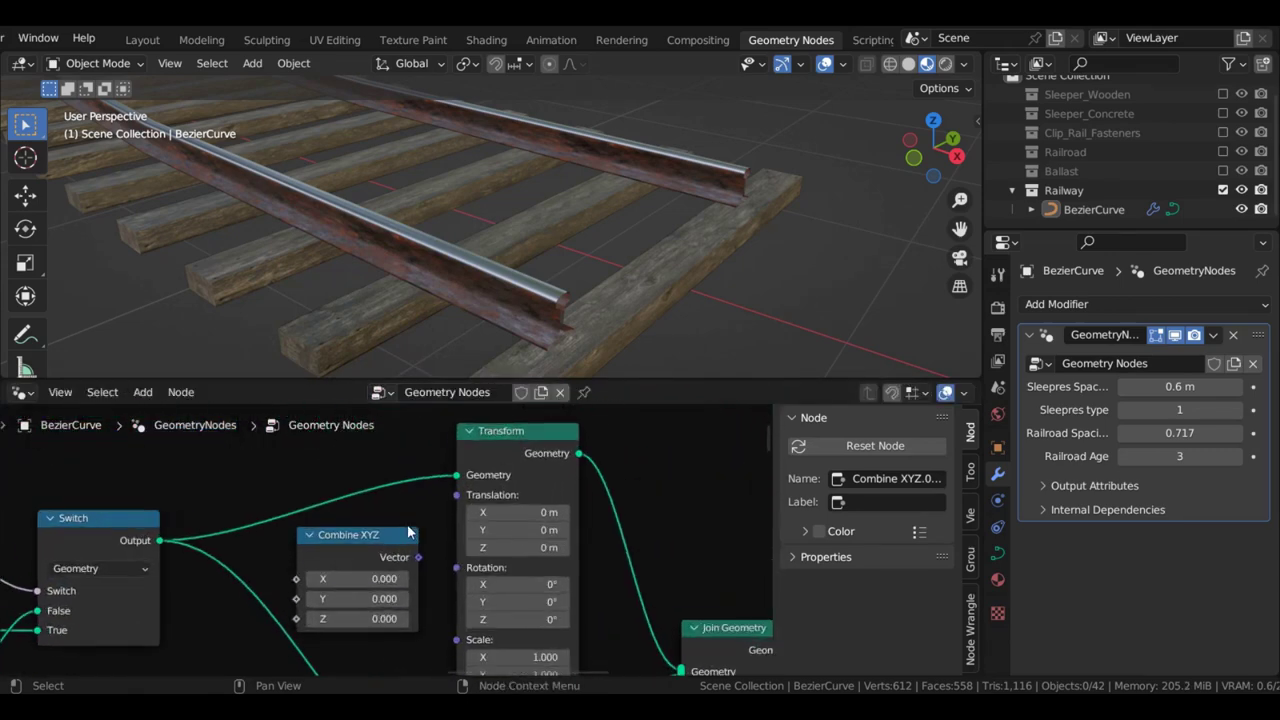
Link each Combine XYZ vector to the Translation of its own Transform node and place the upper Combine XYZ closer to the lower one
{"action": "left_click_drag", "start_coordinate": [419, 556], "coordinate": [456, 497]}
{"action": "scroll", "coordinate": [496, 645], "scroll_direction": "down", "scroll_amount": 4}
{"action": "middle_click_drag", "start_coordinate": [496, 645], "coordinate": [475, 456]}
{"action": "scroll", "coordinate": [445, 514], "scroll_direction": "up", "scroll_amount": 3}
{"action": "scroll", "coordinate": [412, 583], "scroll_direction": "down", "scroll_amount": 4}
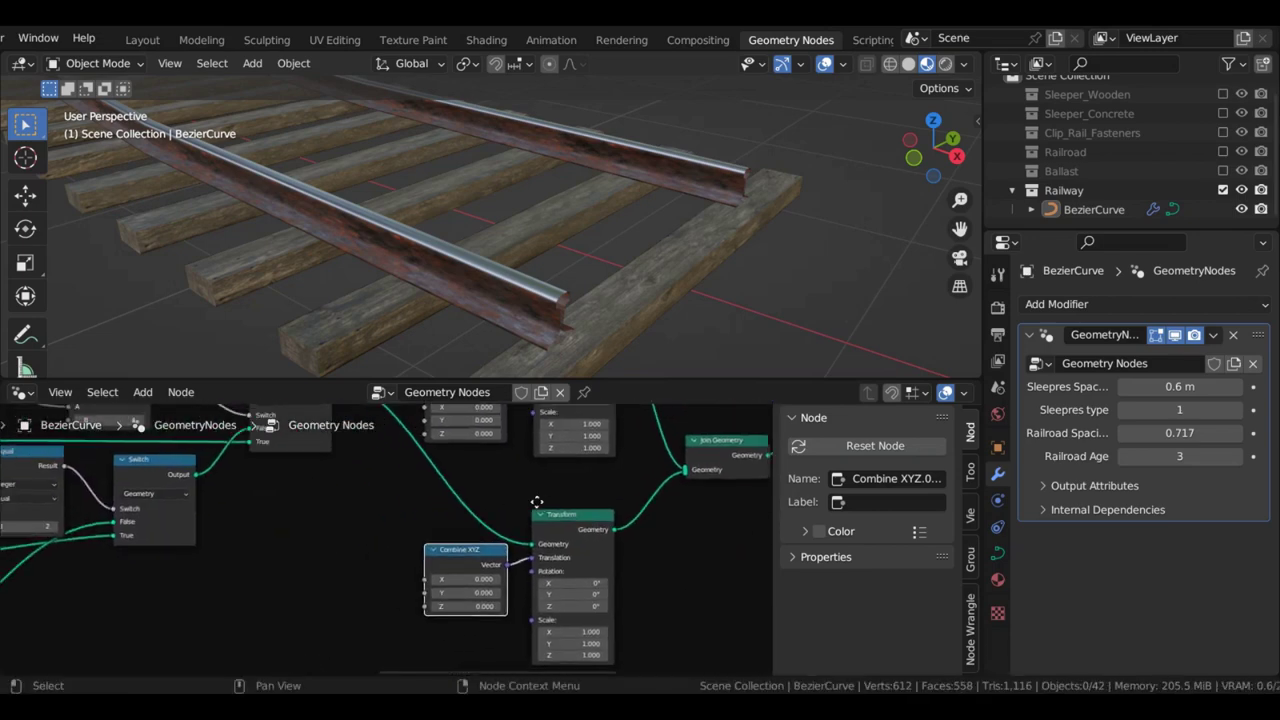
{"action": "left_click_drag", "start_coordinate": [480, 487], "coordinate": [486, 552]}
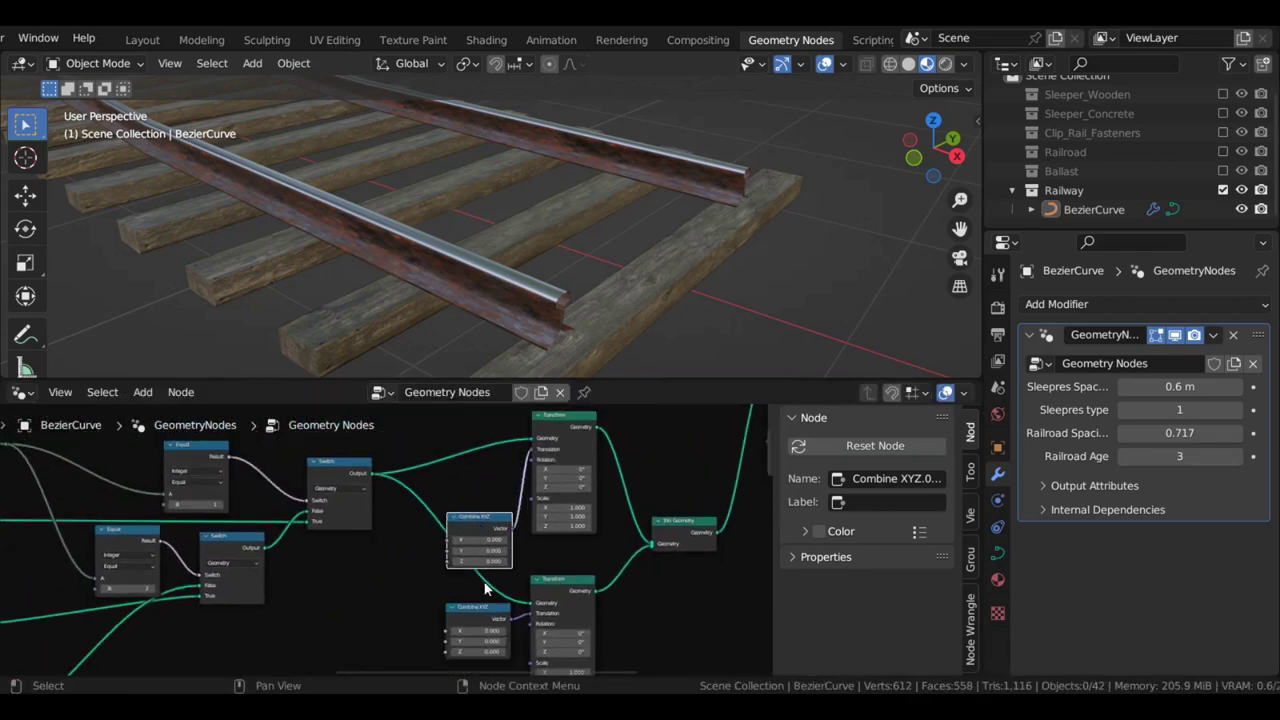
Try out a Z offset on the upper Combine XYZ node
{"action": "scroll", "coordinate": [452, 575], "scroll_direction": "up", "scroll_amount": 4}
{"action": "scroll", "coordinate": [452, 578], "scroll_direction": "up", "scroll_amount": 2}
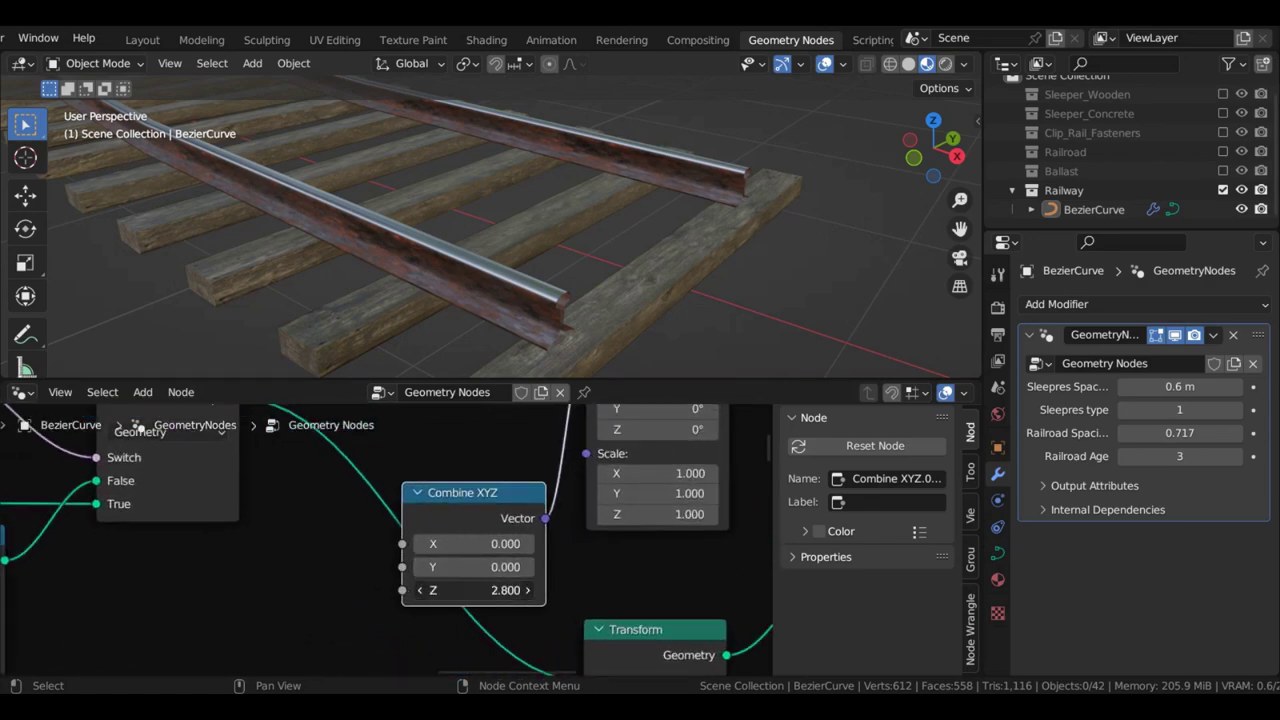
{"action": "scroll", "coordinate": [459, 590], "scroll_direction": "down", "scroll_amount": 6}
Connect the fasteners' Instance on Points output to the final Join Geometry node that feeds the Group Output
{"action": "middle_click_drag", "start_coordinate": [672, 436], "coordinate": [428, 506]}
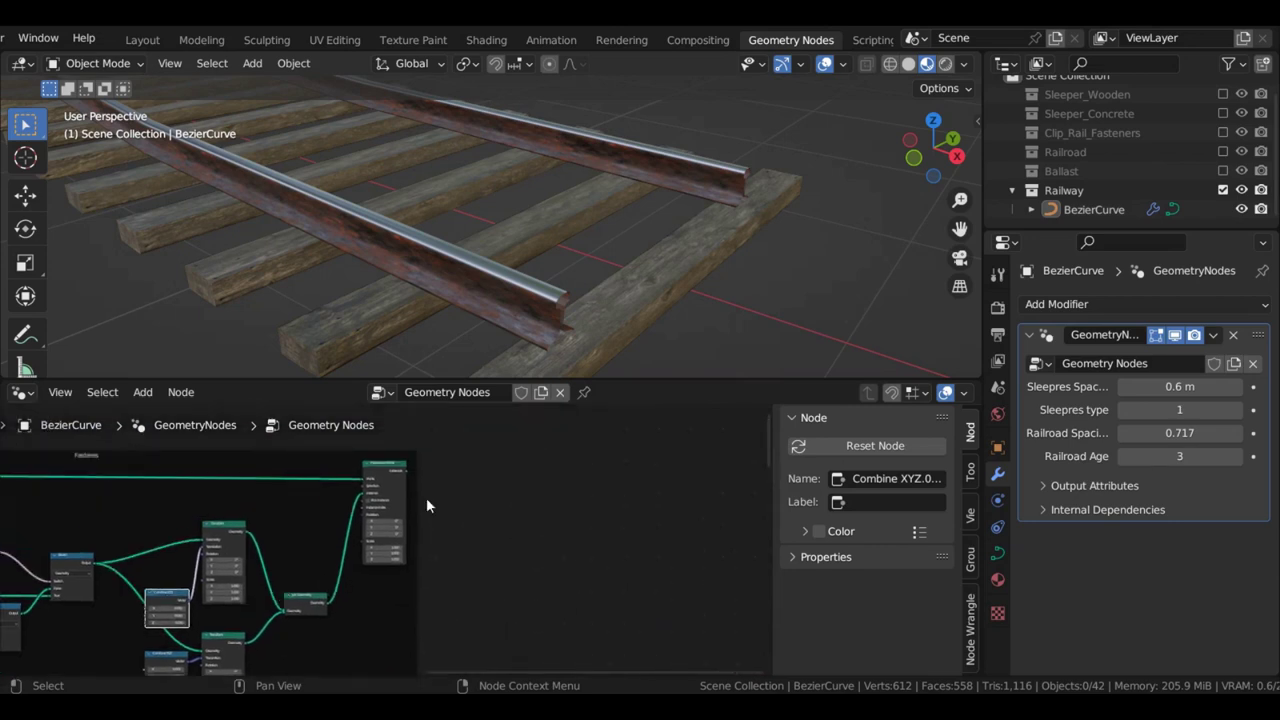
{"action": "scroll", "coordinate": [430, 500], "scroll_direction": "up", "scroll_amount": 2}
{"action": "middle_click_drag", "start_coordinate": [442, 448], "coordinate": [399, 511]}
{"action": "scroll", "coordinate": [396, 519], "scroll_direction": "up", "scroll_amount": 4}
{"action": "left_click_drag", "start_coordinate": [387, 489], "coordinate": [452, 540]}
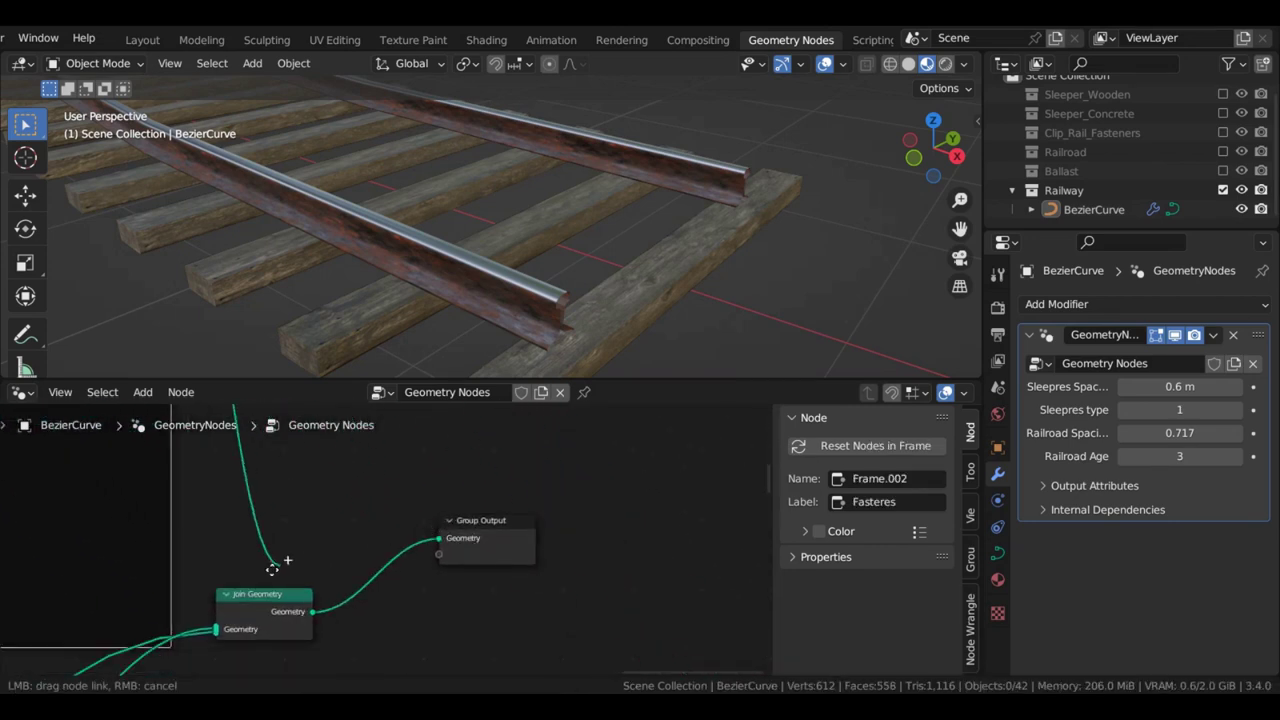
{"action": "left_click_drag", "start_coordinate": [218, 630], "coordinate": [219, 630]}
{"action": "scroll", "coordinate": [470, 600], "scroll_direction": "down", "scroll_amount": 5}
Move the final Join Geometry and Group Output nodes together to a new place clear of the Fasteres frame
{"action": "left_click_drag", "start_coordinate": [532, 622], "coordinate": [297, 520]}
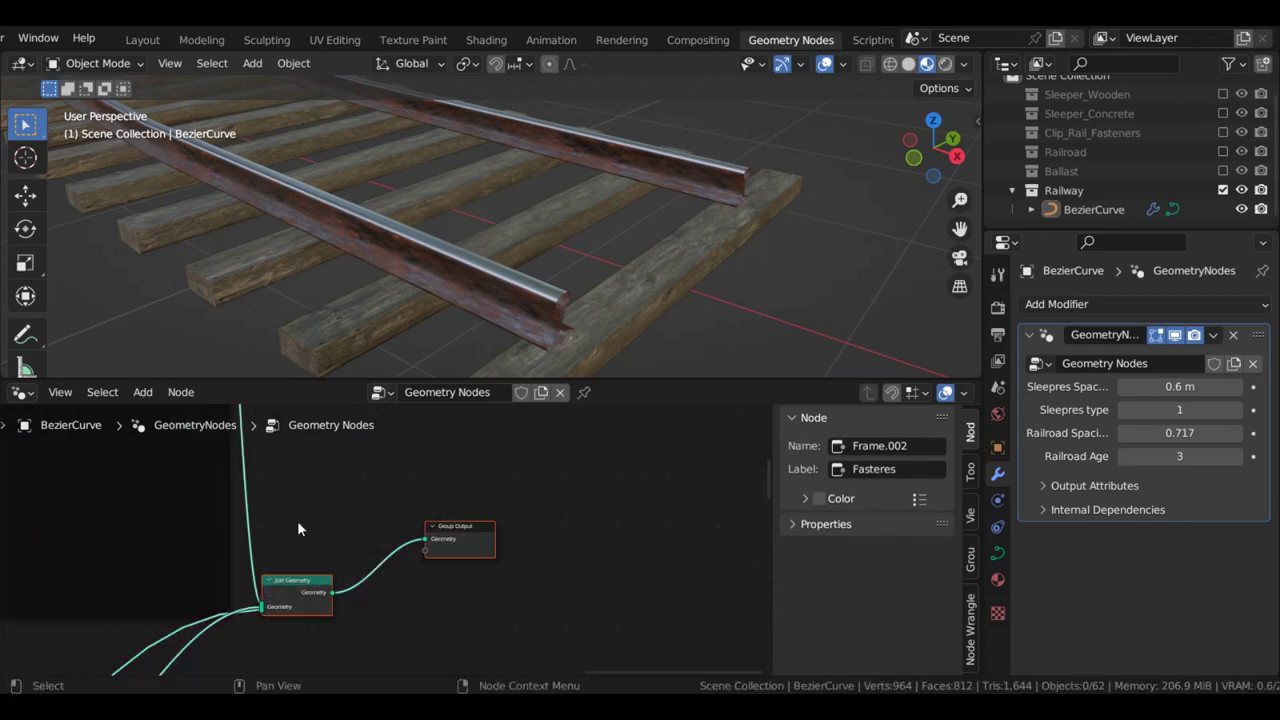
{"action": "scroll", "coordinate": [357, 550], "scroll_direction": "down", "scroll_amount": 3}
{"action": "key", "text": "g"}
{"action": "left_click", "coordinate": [577, 584]}
Try Z offsets such as 0.1 and 0.4 on the upper Combine XYZ node, then undo the change
{"action": "middle_click_drag", "start_coordinate": [198, 475], "coordinate": [457, 549]}
{"action": "scroll", "coordinate": [328, 497], "scroll_direction": "up", "scroll_amount": 8}
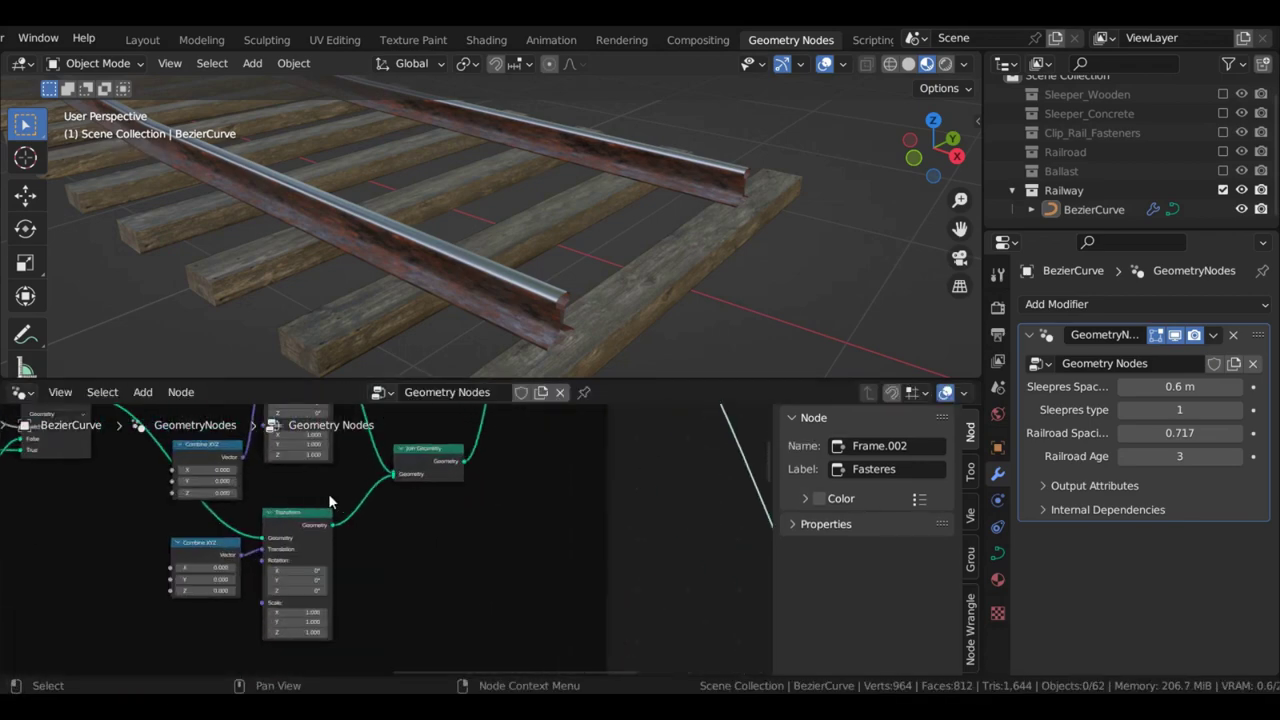
{"action": "middle_click_drag", "start_coordinate": [170, 478], "coordinate": [380, 514]}
{"action": "scroll", "coordinate": [380, 522], "scroll_direction": "up", "scroll_amount": 4}
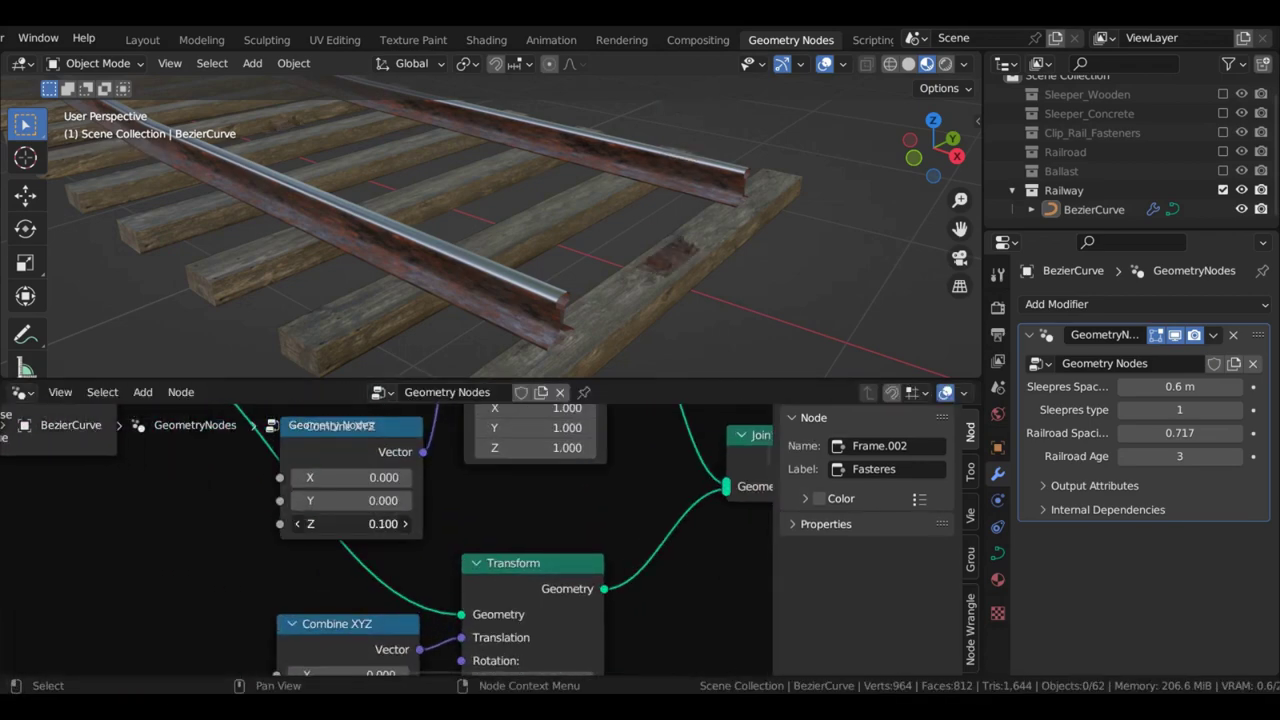
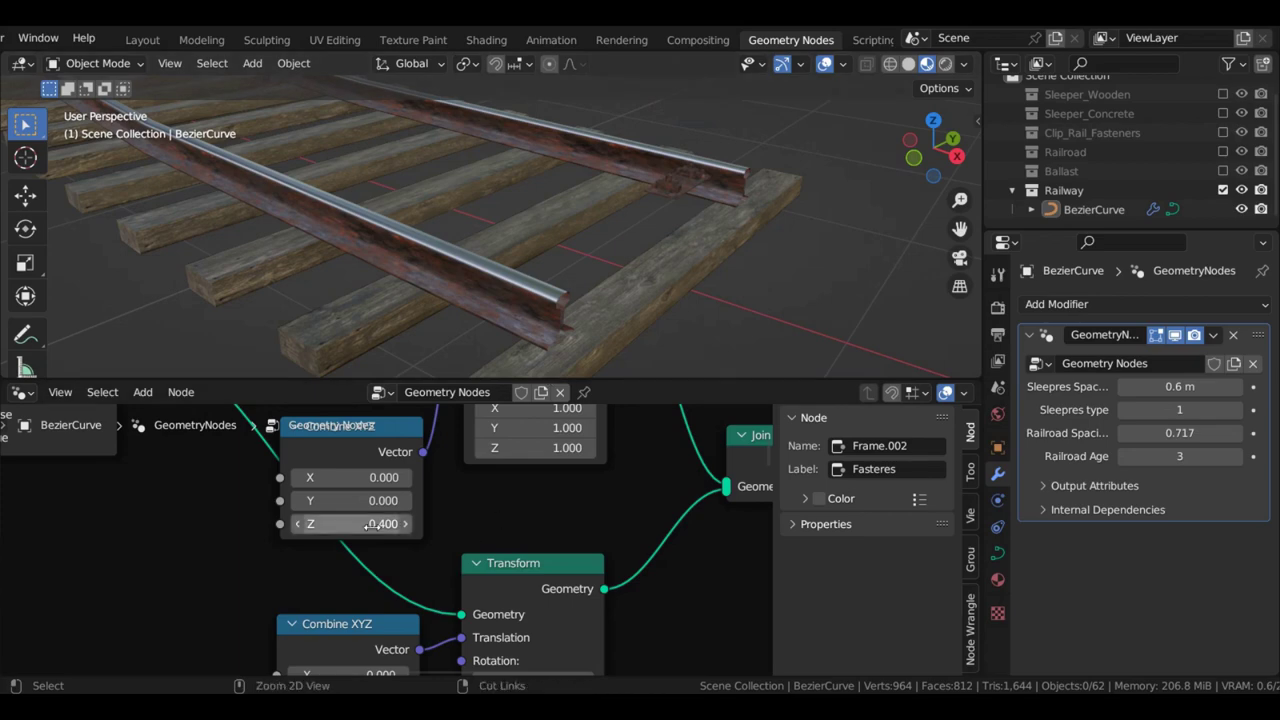
{"action": "key", "text": "ctrl+z"}
Add an integer Equal Compare node fed by the Group Input's Sleepres type below the existing switches and set B to 1
{"action": "scroll", "coordinate": [372, 525], "scroll_direction": "down", "scroll_amount": 4}
{"action": "middle_click_drag", "start_coordinate": [259, 531], "coordinate": [537, 523]}
{"action": "scroll", "coordinate": [490, 505], "scroll_direction": "down", "scroll_amount": 7}
{"action": "middle_click_drag", "start_coordinate": [186, 475], "coordinate": [415, 562]}
{"action": "scroll", "coordinate": [340, 530], "scroll_direction": "up", "scroll_amount": 3}
{"action": "middle_click_drag", "start_coordinate": [264, 508], "coordinate": [436, 553]}
{"action": "scroll", "coordinate": [235, 530], "scroll_direction": "up", "scroll_amount": 5}
{"action": "left_click_drag", "start_coordinate": [145, 512], "coordinate": [310, 623]}
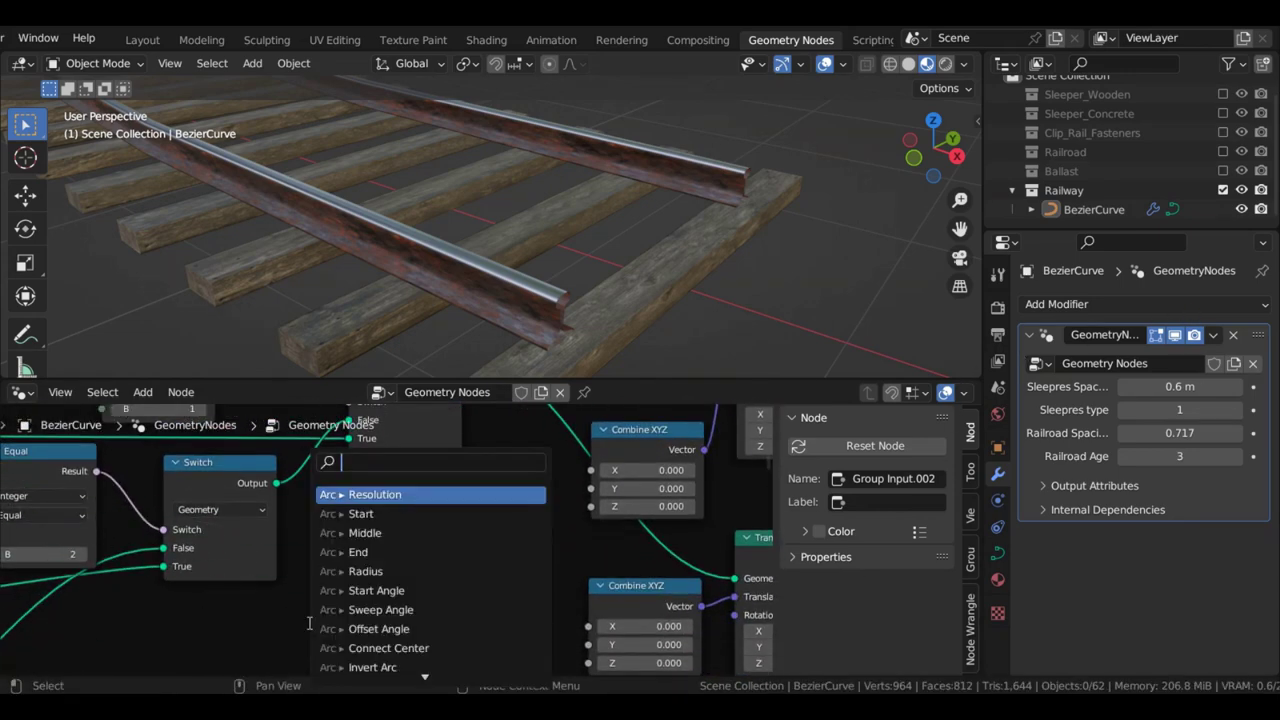
{"action": "type", "text": "com"}
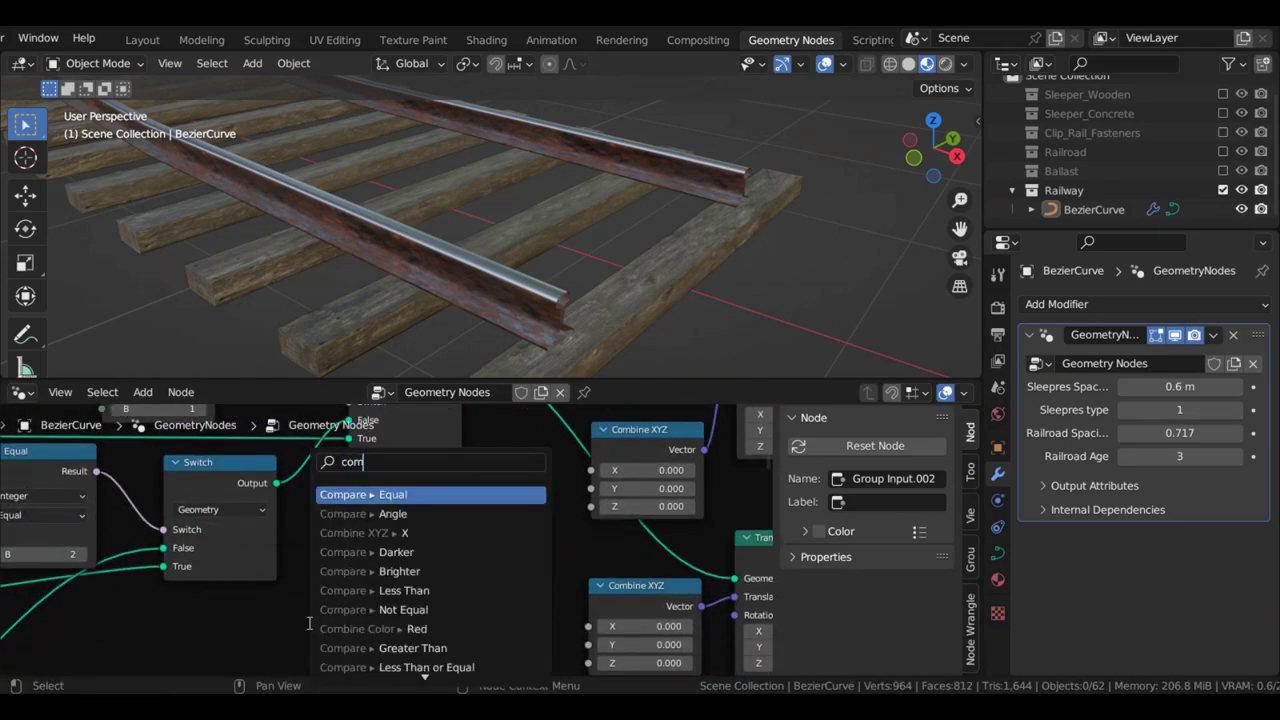
{"action": "left_click", "coordinate": [400, 494]}
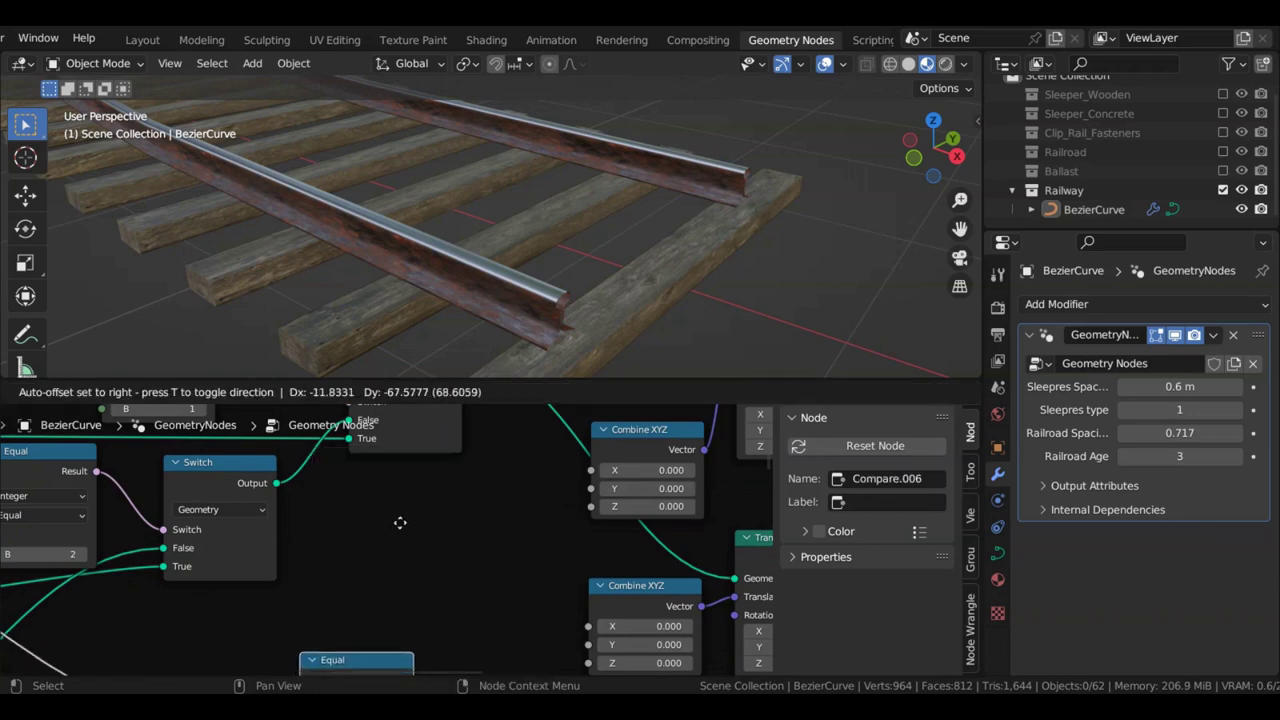
{"action": "left_click", "coordinate": [411, 542]}
{"action": "middle_click_drag", "start_coordinate": [411, 544], "coordinate": [405, 438]}
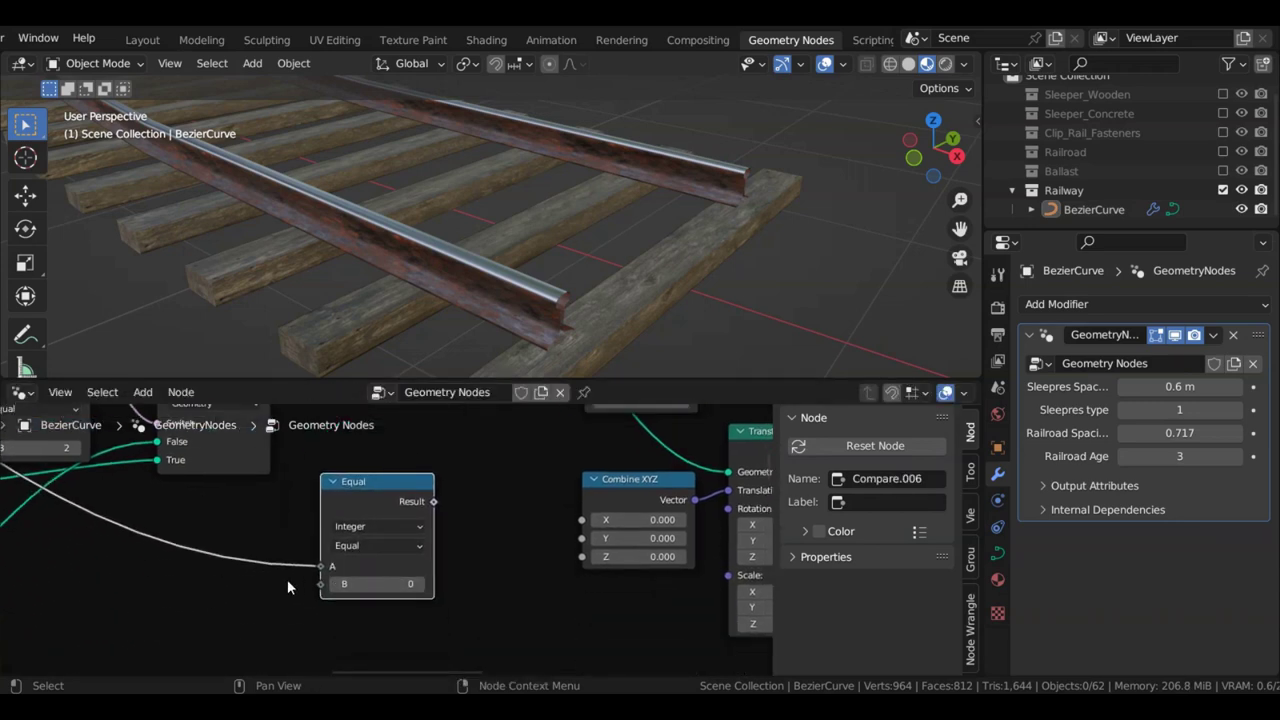
{"action": "left_click", "coordinate": [360, 584]}
Add a Switch node beside the new Compare node, set its type to Float and drive it with the Compare result
{"action": "left_click_drag", "start_coordinate": [395, 497], "coordinate": [405, 550]}
{"action": "type", "text": "swi"}
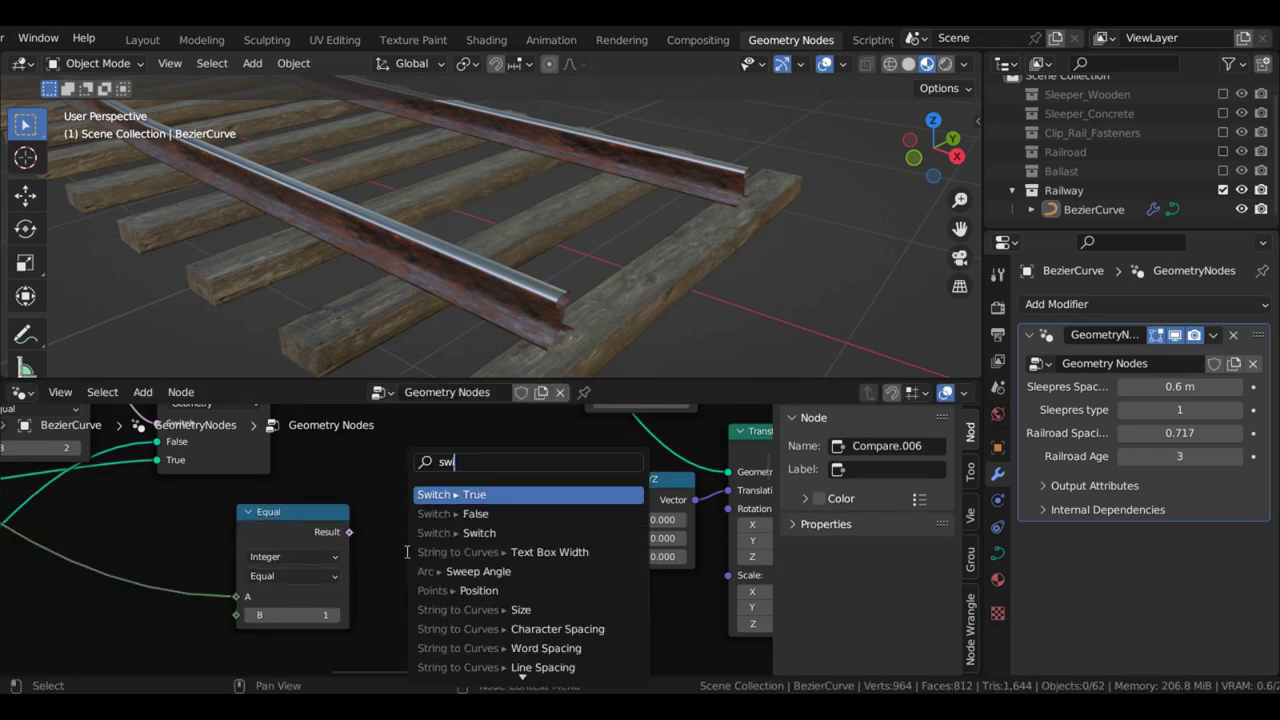
{"action": "left_click", "coordinate": [457, 534]}
{"action": "left_click", "coordinate": [437, 510]}
{"action": "left_click", "coordinate": [423, 562]}
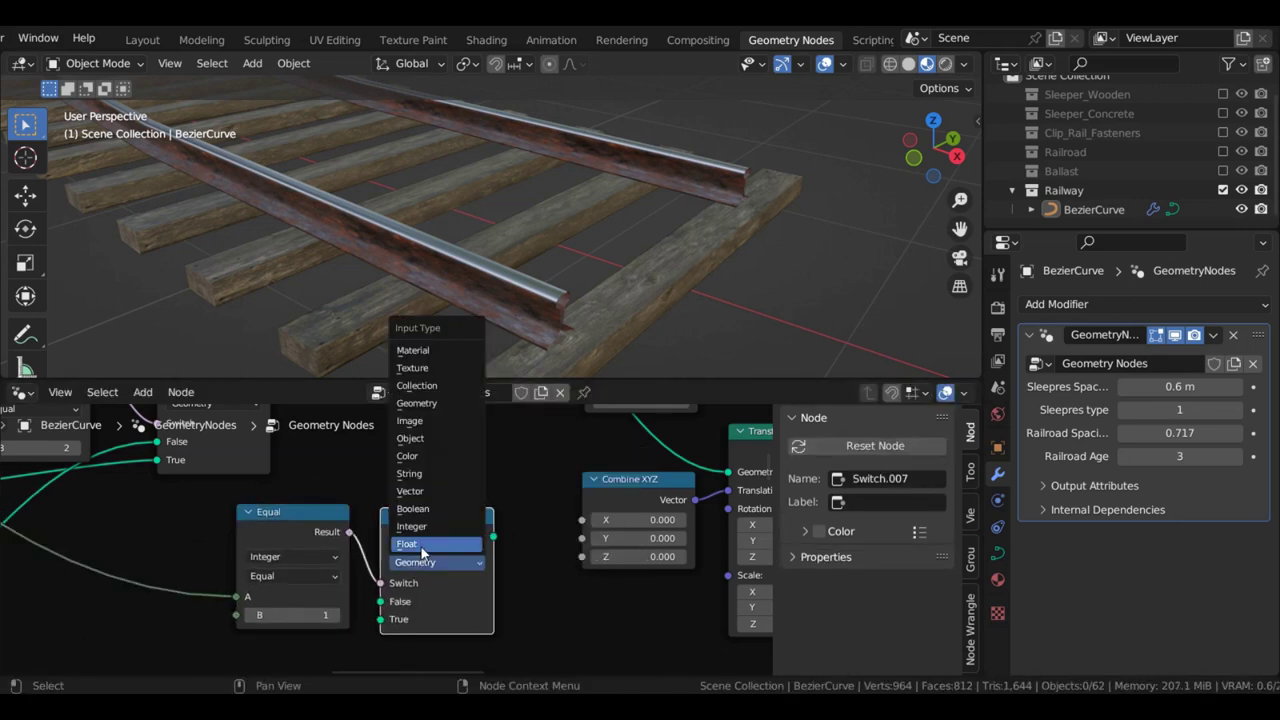
{"action": "left_click", "coordinate": [422, 545]}
{"action": "scroll", "coordinate": [380, 530], "scroll_direction": "up", "scroll_amount": 2}
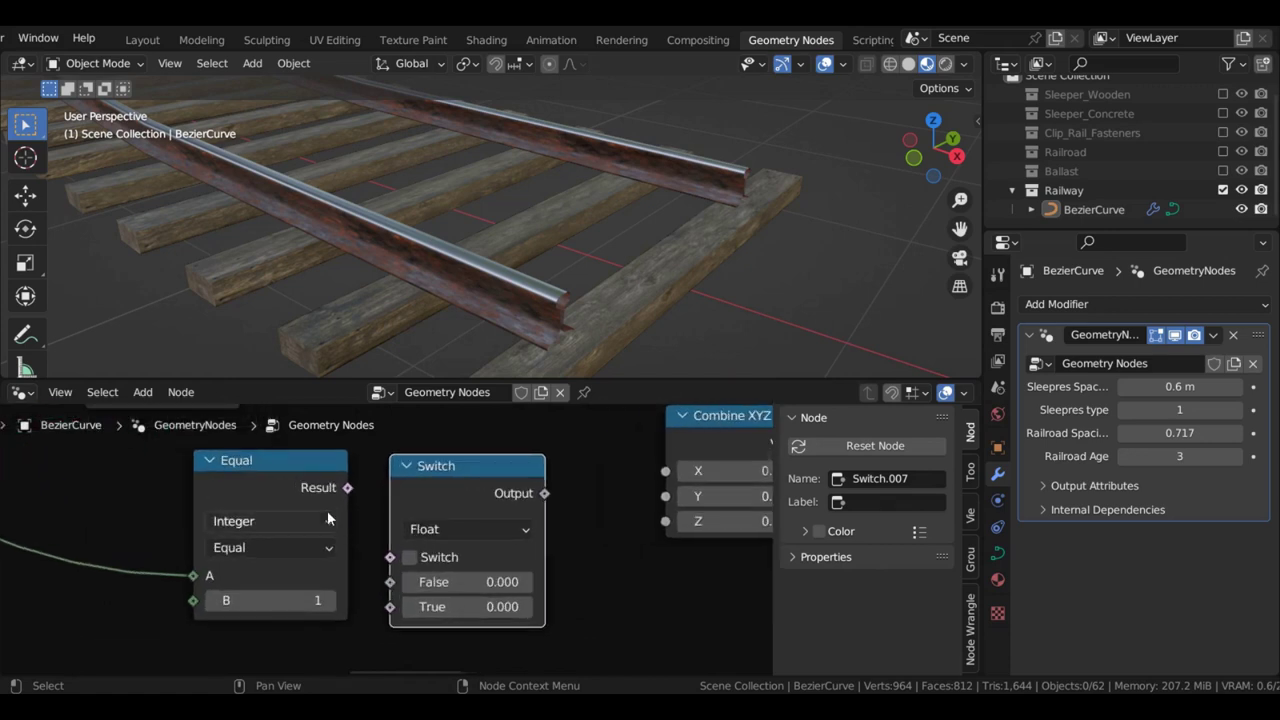
{"action": "left_click_drag", "start_coordinate": [349, 488], "coordinate": [357, 523]}
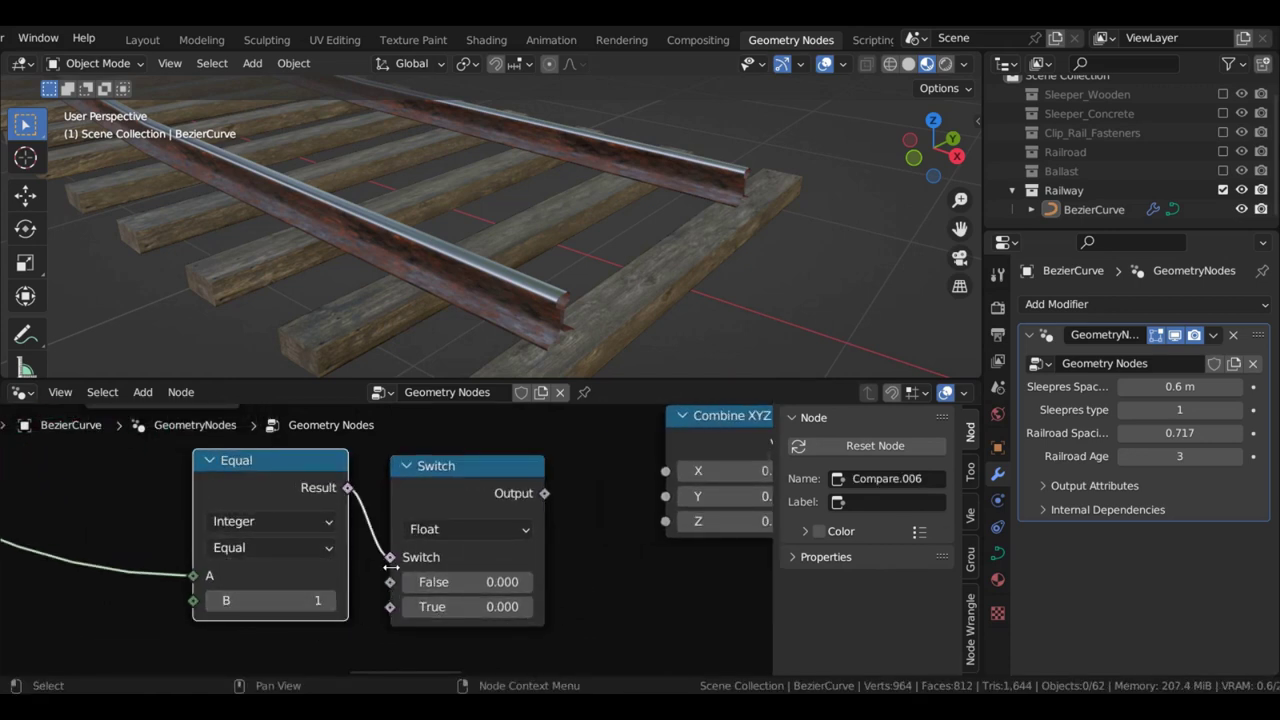
Set the Float Switch's True value to 0.1 and its False value to 0.25
{"action": "key", "text": "Return"}
{"action": "left_click", "coordinate": [472, 589]}
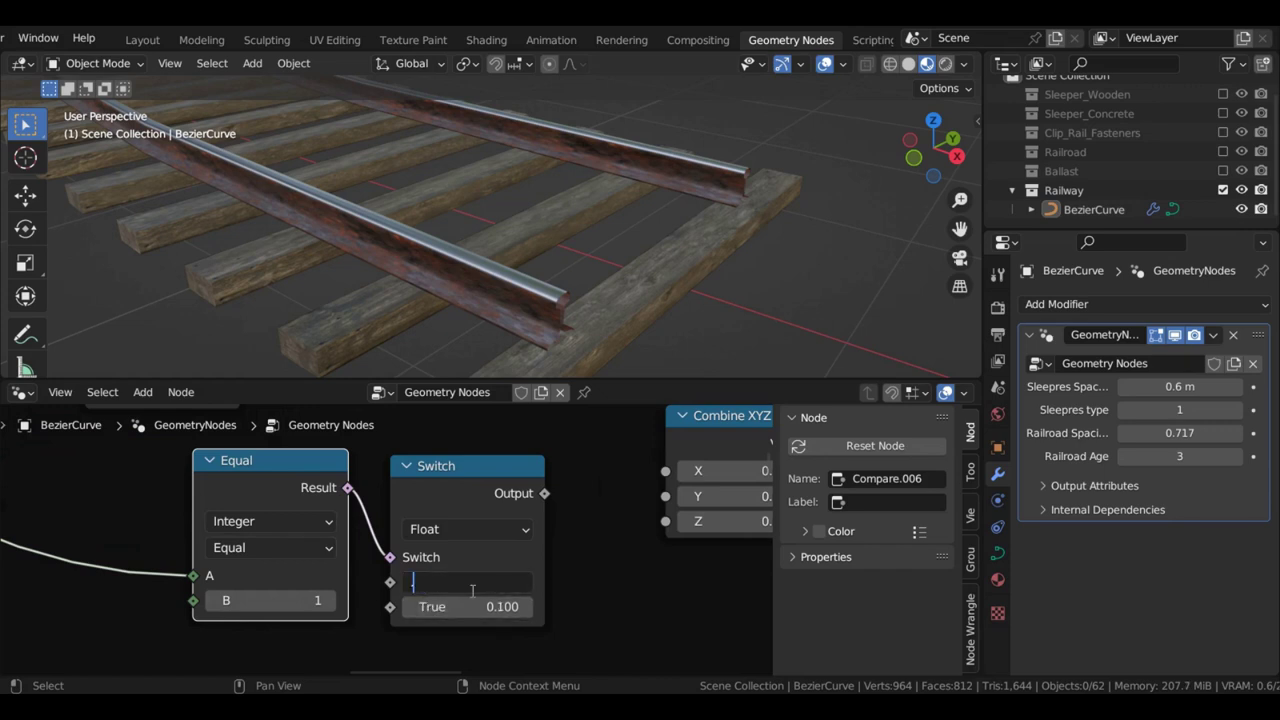
{"action": "type", "text": ".25"}
{"action": "key", "text": "Return"}
Connect the Float Switch output to the Z input of both Combine XYZ nodes
{"action": "scroll", "coordinate": [530, 570], "scroll_direction": "down", "scroll_amount": 3}
{"action": "middle_click_drag", "start_coordinate": [536, 569], "coordinate": [419, 604]}
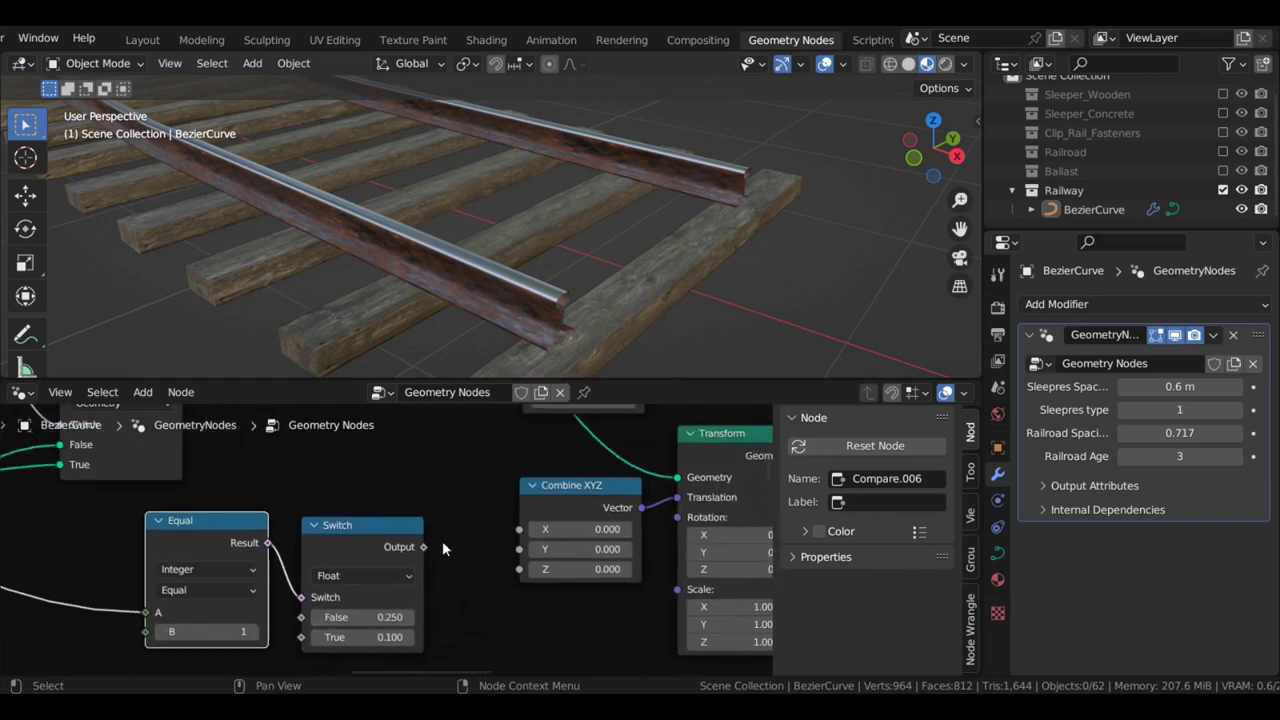
{"action": "left_click_drag", "start_coordinate": [424, 547], "coordinate": [511, 567]}
{"action": "middle_click_drag", "start_coordinate": [480, 502], "coordinate": [419, 615]}
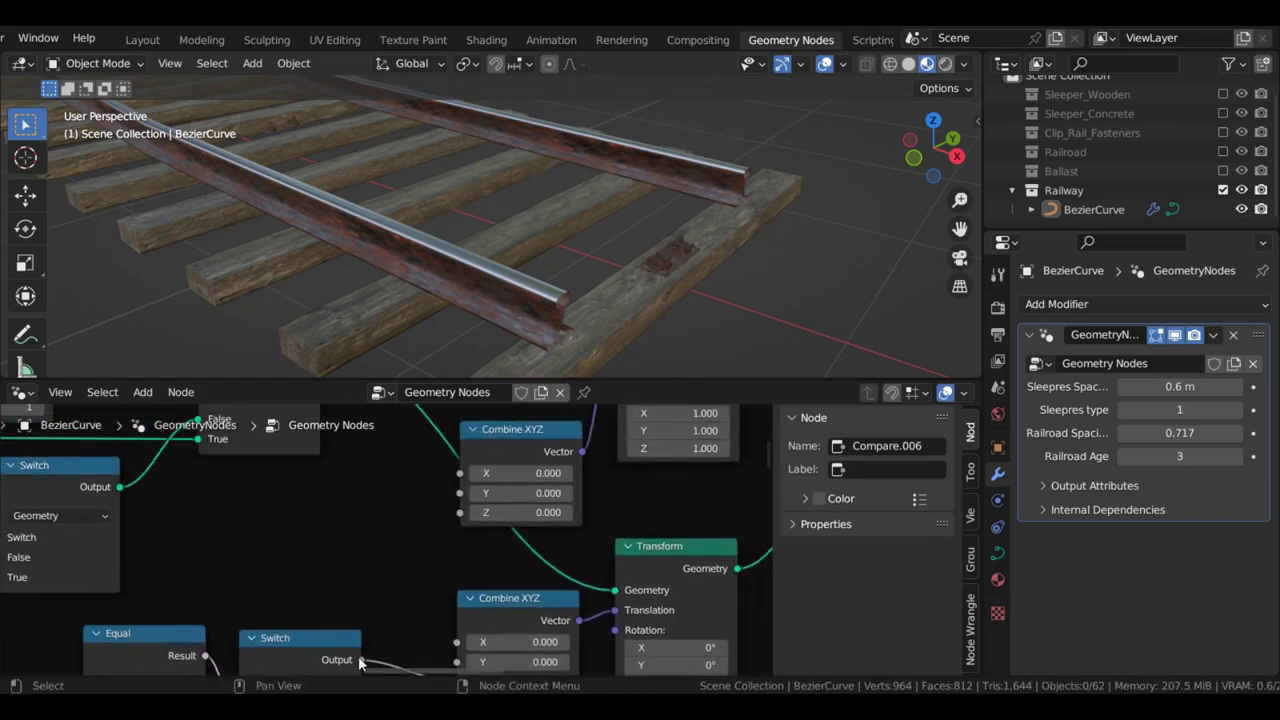
{"action": "left_click_drag", "start_coordinate": [361, 660], "coordinate": [361, 608]}
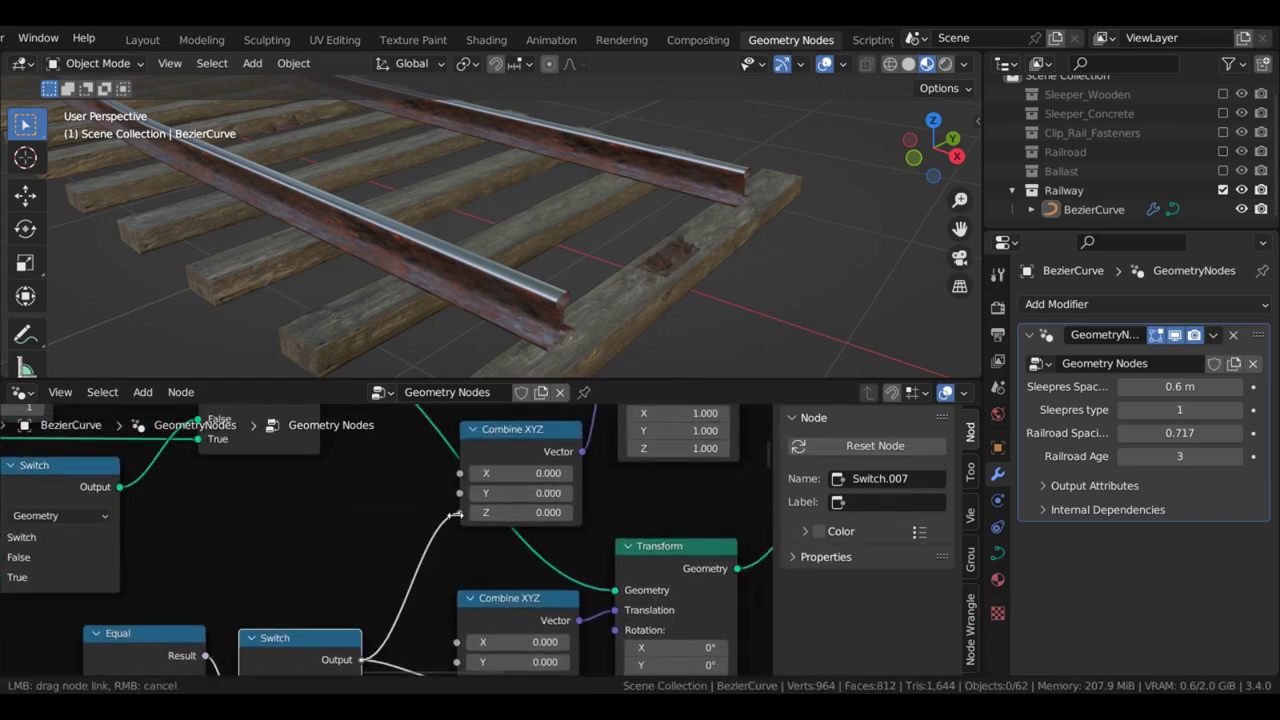
{"action": "left_click_drag", "start_coordinate": [455, 514], "coordinate": [459, 512]}
Try out a Y offset on the upper Combine XYZ node and test the Railroad Spacing setting of the modifier
{"action": "scroll", "coordinate": [390, 540], "scroll_direction": "down", "scroll_amount": 2}
{"action": "middle_click_drag", "start_coordinate": [359, 558], "coordinate": [361, 512]}
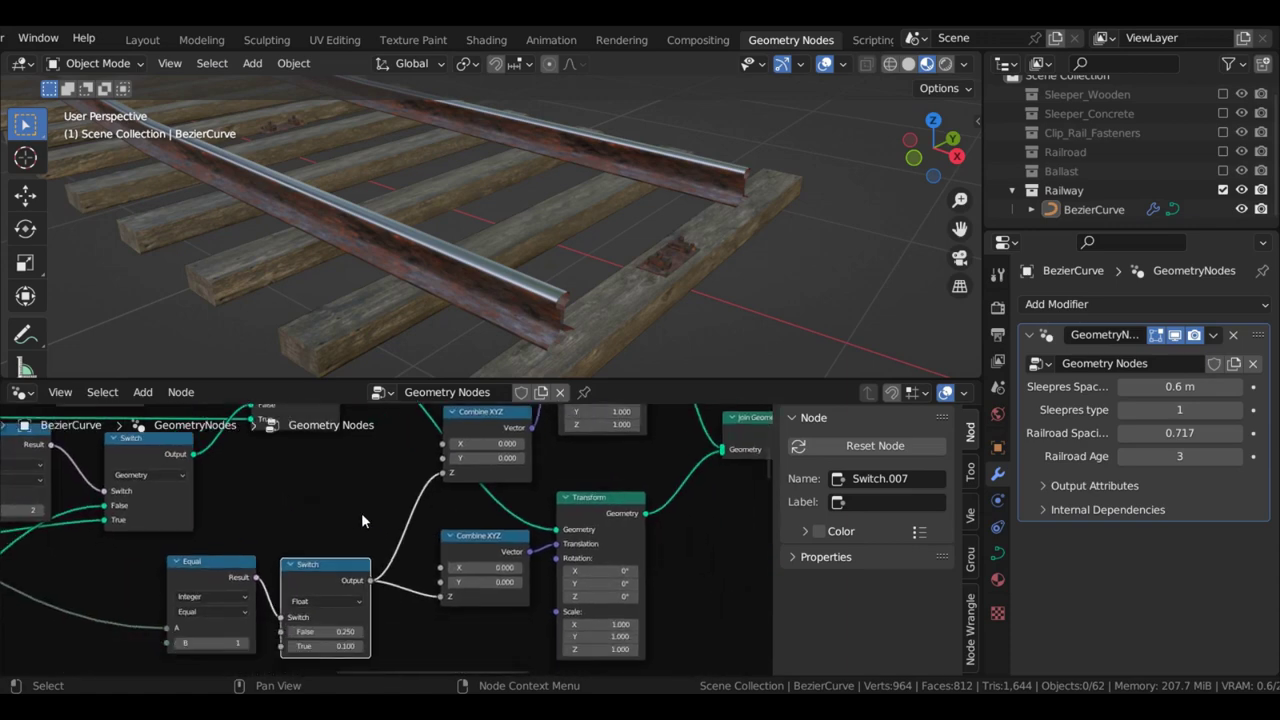
{"action": "scroll", "coordinate": [363, 520], "scroll_direction": "up", "scroll_amount": 4}
{"action": "scroll", "coordinate": [363, 519], "scroll_direction": "down", "scroll_amount": 4}
{"action": "scroll", "coordinate": [447, 496], "scroll_direction": "up", "scroll_amount": 4}
{"action": "middle_click_drag", "start_coordinate": [447, 496], "coordinate": [370, 566]}
{"action": "scroll", "coordinate": [388, 532], "scroll_direction": "up", "scroll_amount": 4}
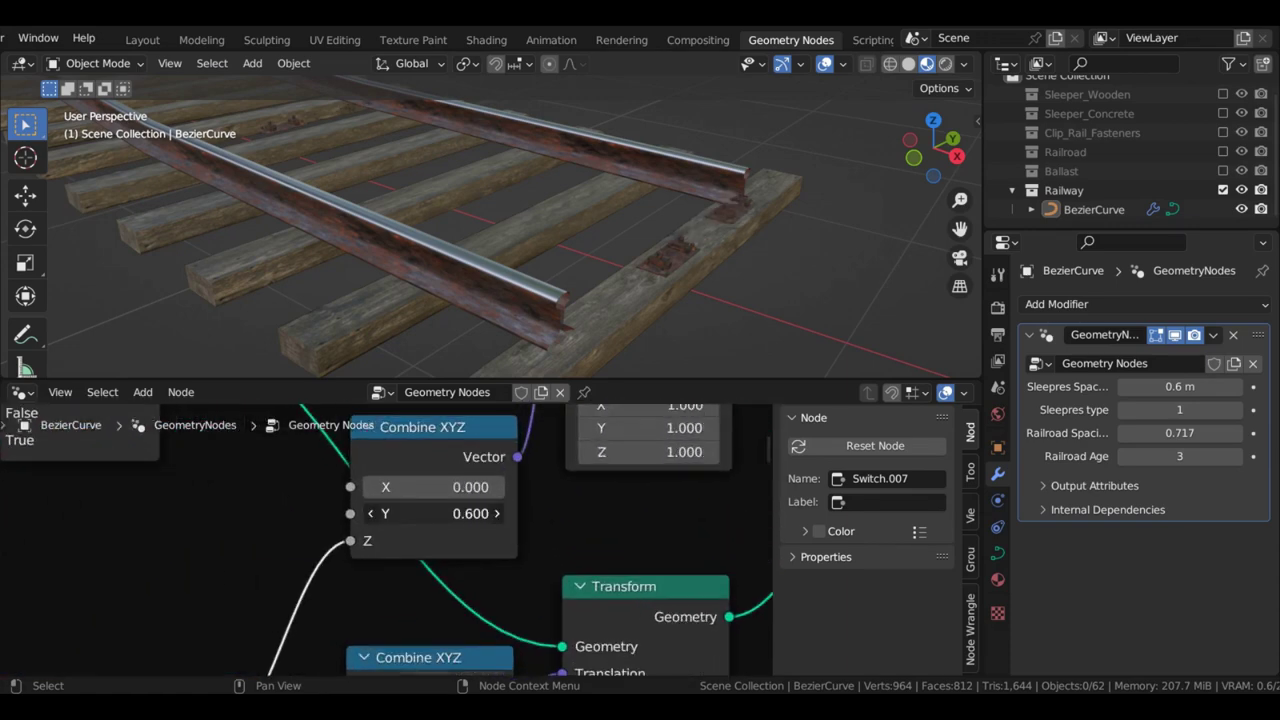
{"action": "scroll", "coordinate": [433, 518], "scroll_direction": "down", "scroll_amount": 3}
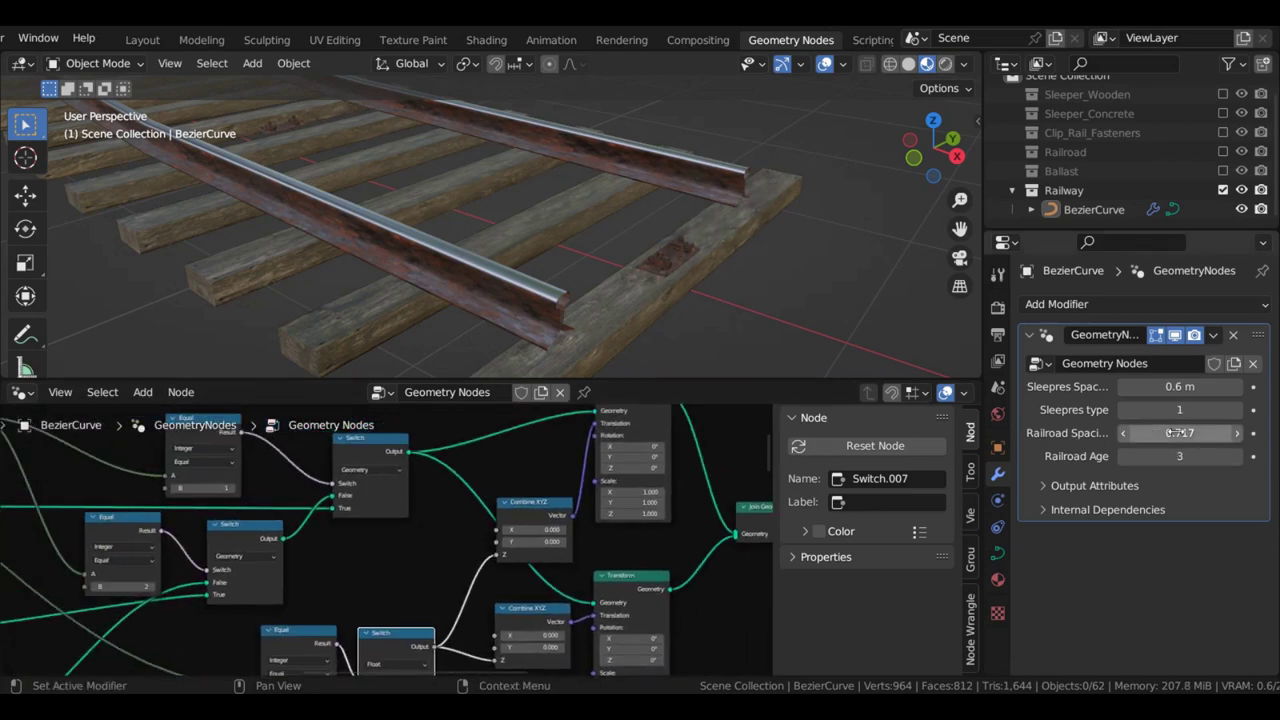
{"action": "mouse_move", "coordinate": [1180, 433]}
{"action": "left_mouse_down"}
{"action": "mouse_move", "coordinate": [1160, 433]}
{"action": "mouse_move", "coordinate": [1180, 433]}
{"action": "left_mouse_up"}
Route the Group Input's Railroad Spacing to a new Reroute placed between the geometry Switch and the Combine XYZ nodes
{"action": "scroll", "coordinate": [330, 538], "scroll_direction": "down", "scroll_amount": 4}
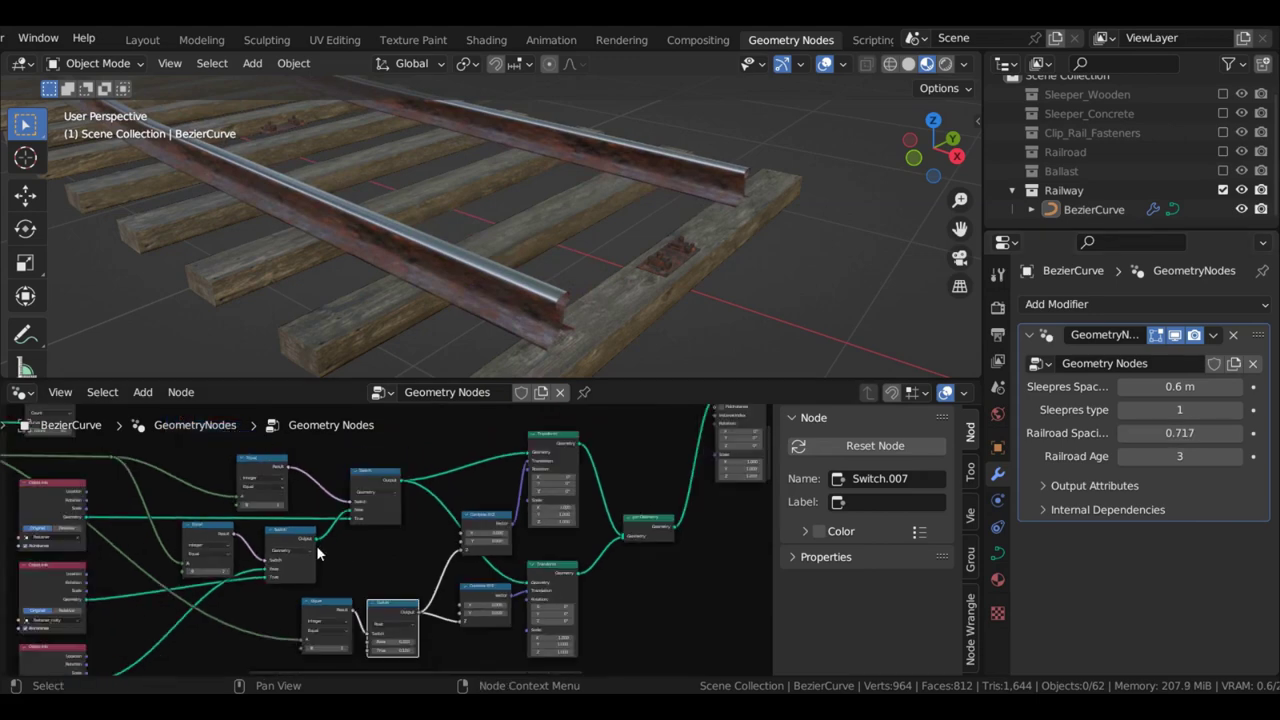
{"action": "middle_click_drag", "start_coordinate": [316, 545], "coordinate": [530, 545]}
{"action": "scroll", "coordinate": [309, 517], "scroll_direction": "up", "scroll_amount": 3}
{"action": "middle_click_drag", "start_coordinate": [345, 525], "coordinate": [464, 553]}
{"action": "scroll", "coordinate": [266, 494], "scroll_direction": "up", "scroll_amount": 3}
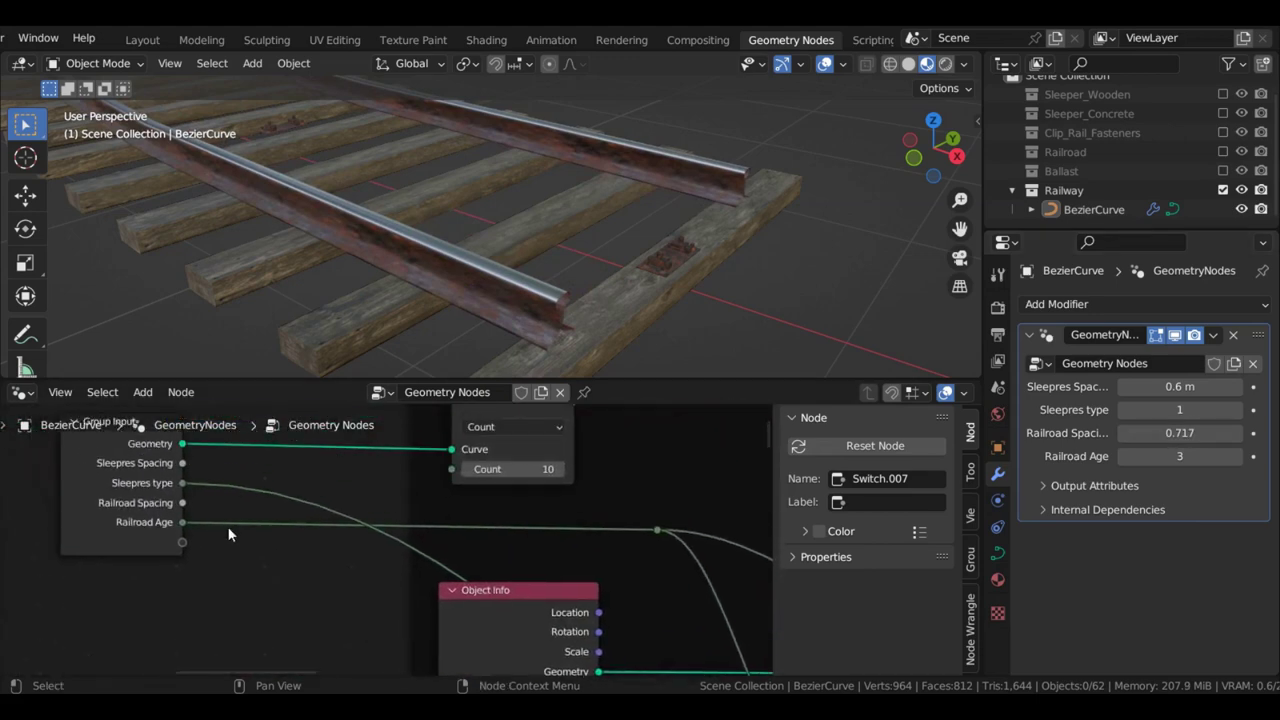
{"action": "left_click_drag", "start_coordinate": [183, 503], "coordinate": [500, 496]}
{"action": "type", "text": "re"}
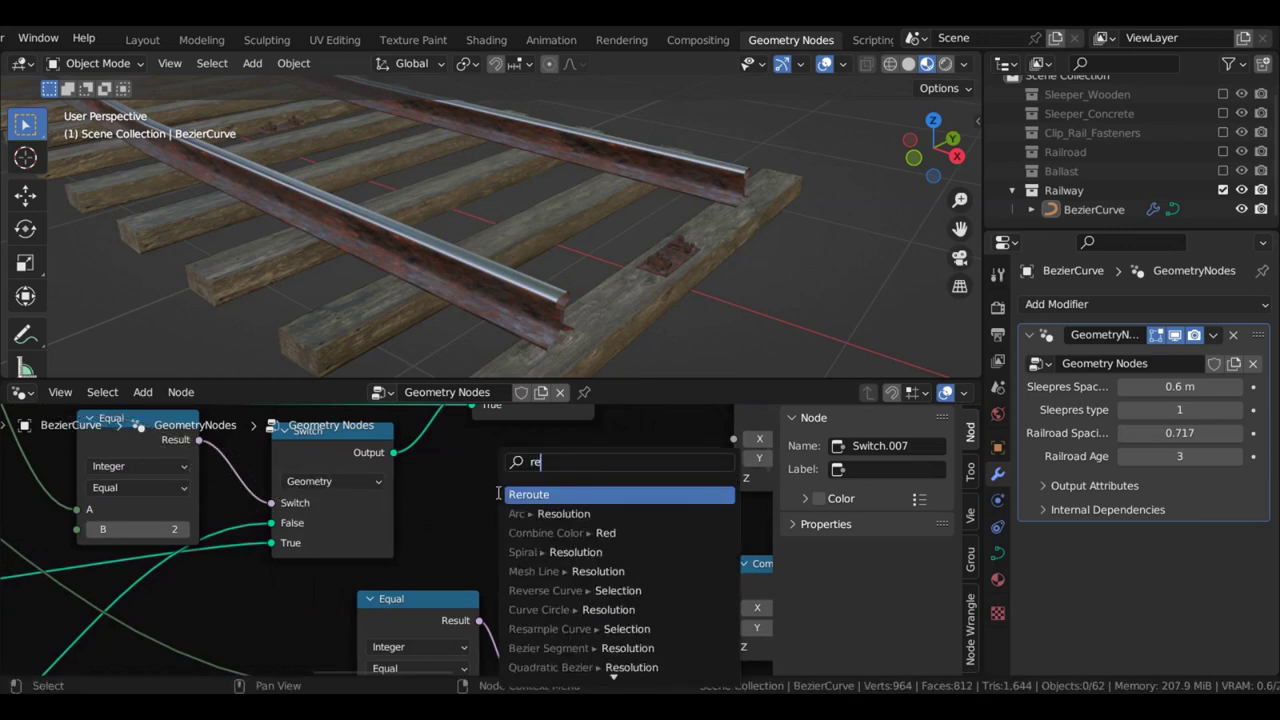
{"action": "key", "text": "Return"}
{"action": "left_click", "coordinate": [529, 514]}
{"action": "middle_click_drag", "start_coordinate": [532, 497], "coordinate": [426, 554]}
{"action": "scroll", "coordinate": [390, 543], "scroll_direction": "up", "scroll_amount": 3}
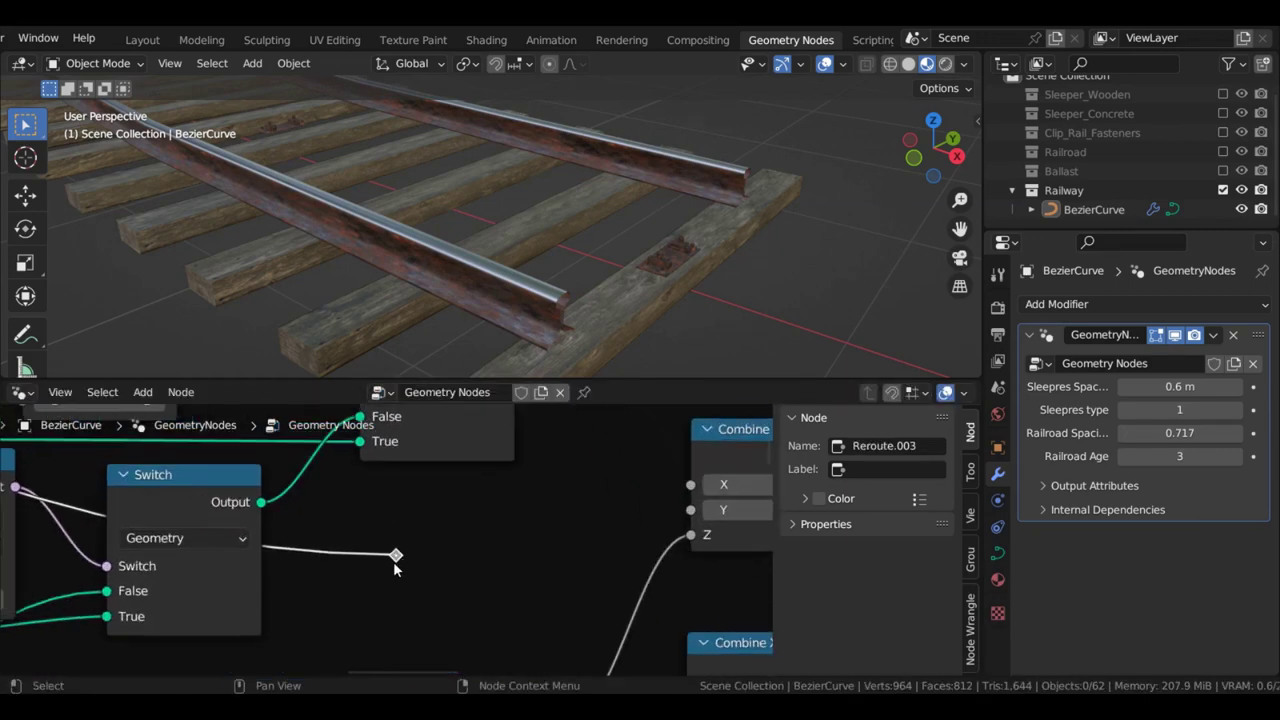
Reposition the railroad spacing Reroute and connect it to the Y input of the upper Combine XYZ node
{"action": "middle_click_drag", "start_coordinate": [470, 518], "coordinate": [439, 480]}
{"action": "scroll", "coordinate": [437, 493], "scroll_direction": "down", "scroll_amount": 3}
{"action": "key", "text": "g"}
{"action": "left_click", "coordinate": [406, 497]}
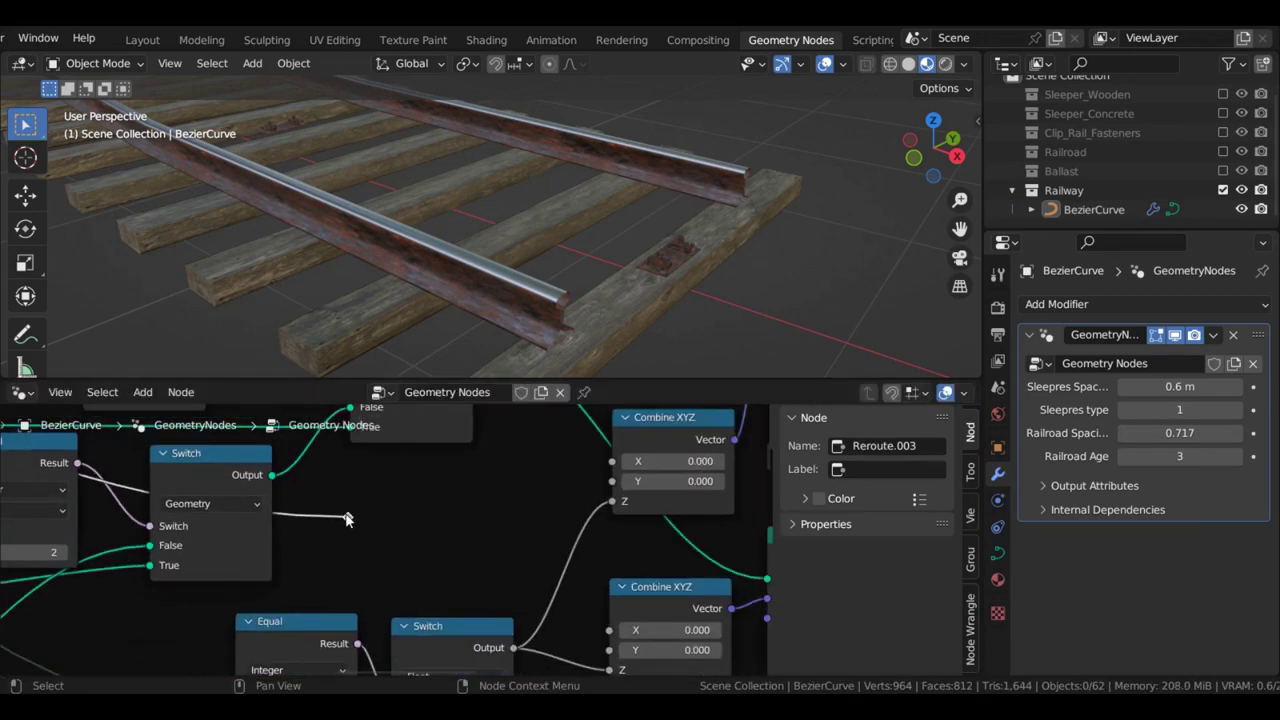
{"action": "left_click_drag", "start_coordinate": [348, 517], "coordinate": [607, 486]}
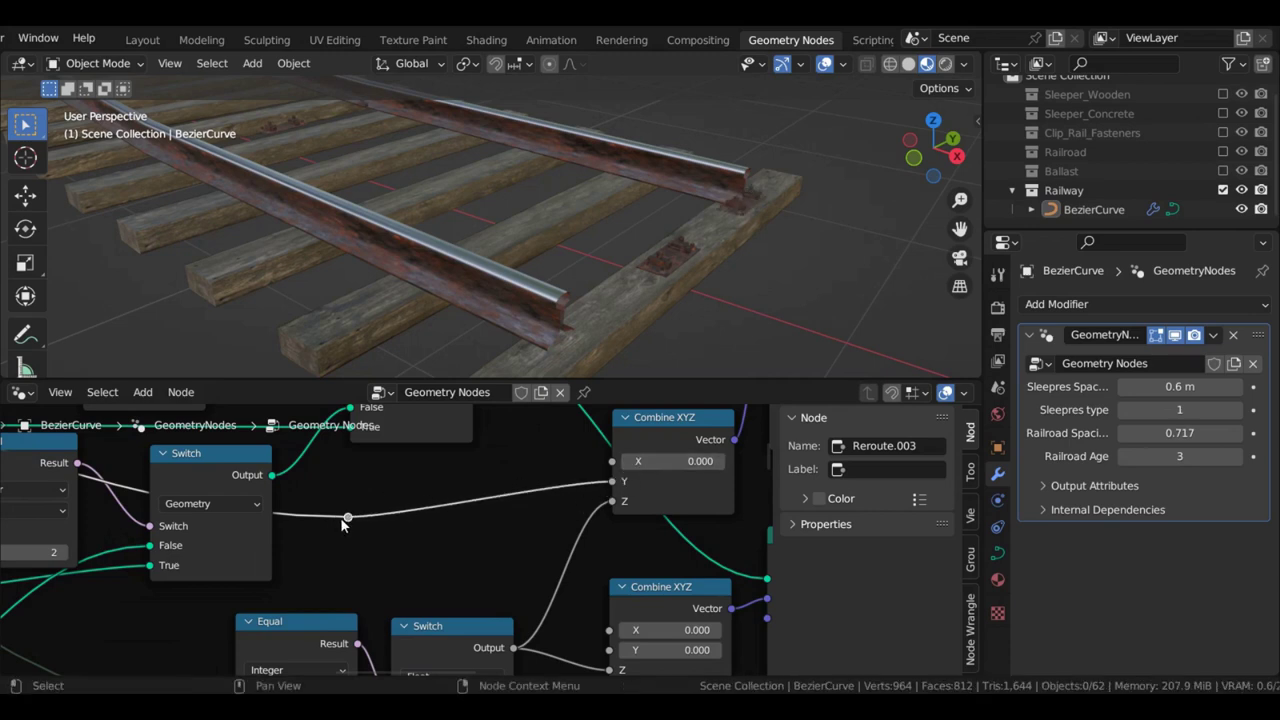
Add a Multiply math node with value -1 from the Reroute and connect it to the lower Combine XYZ node's Y input
{"action": "left_click_drag", "start_coordinate": [348, 517], "coordinate": [396, 538]}
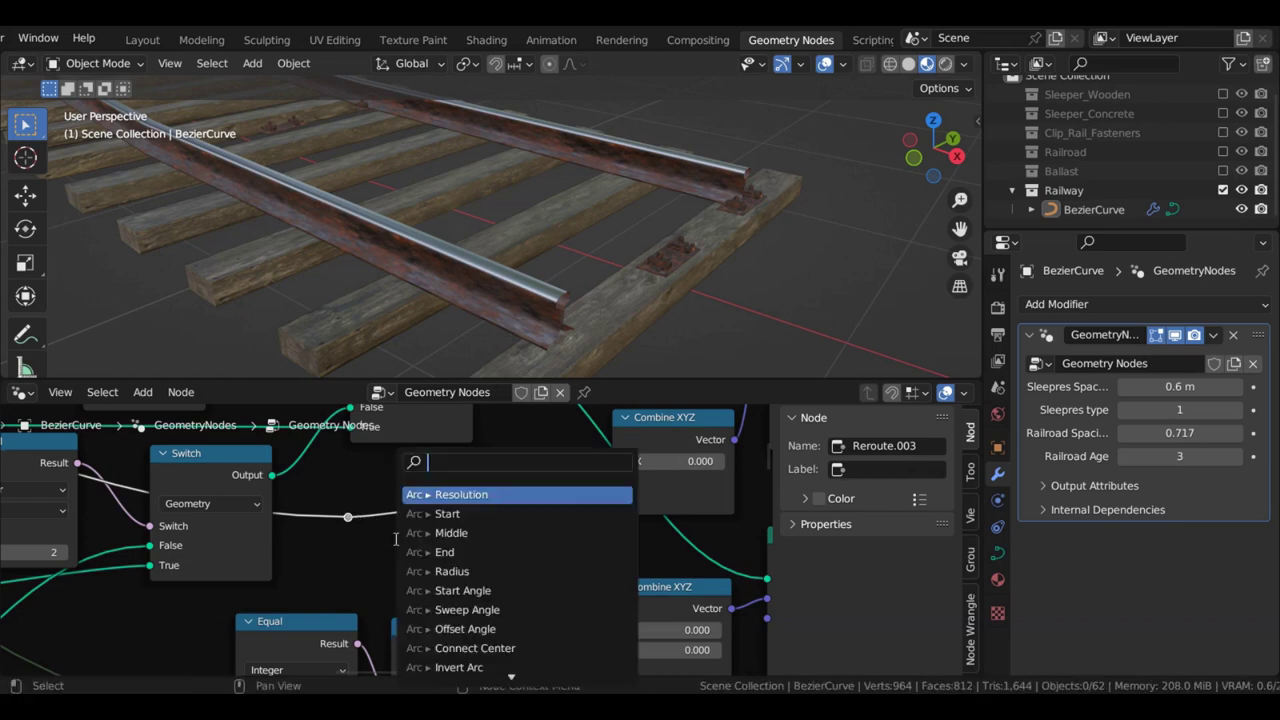
{"action": "type", "text": "mu"}
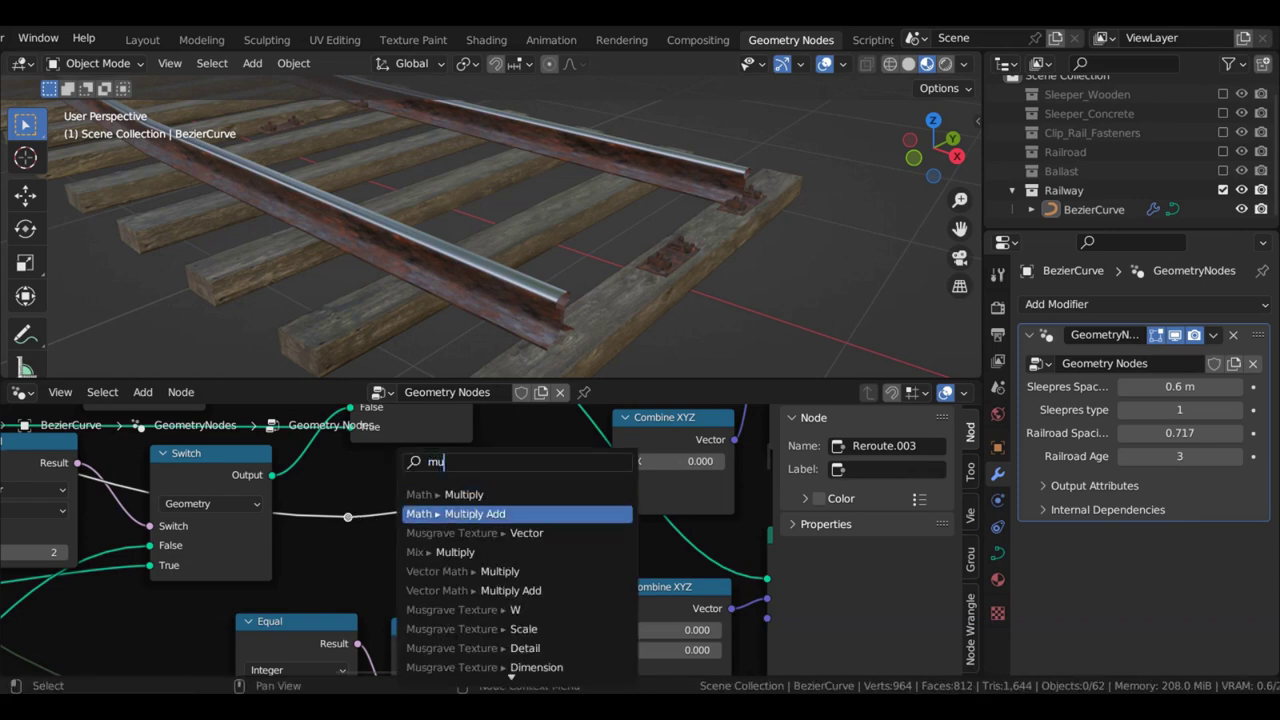
{"action": "left_click", "coordinate": [445, 494]}
{"action": "left_click", "coordinate": [508, 482]}
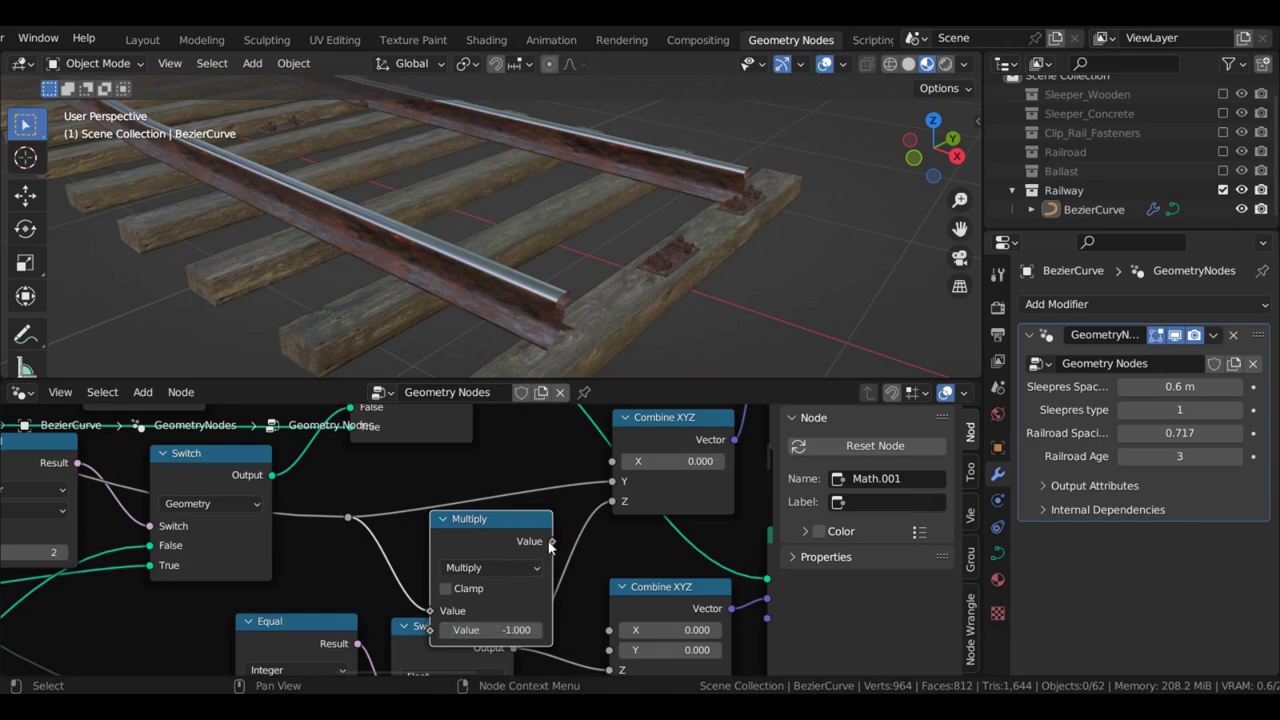
{"action": "left_click_drag", "start_coordinate": [551, 541], "coordinate": [609, 590]}
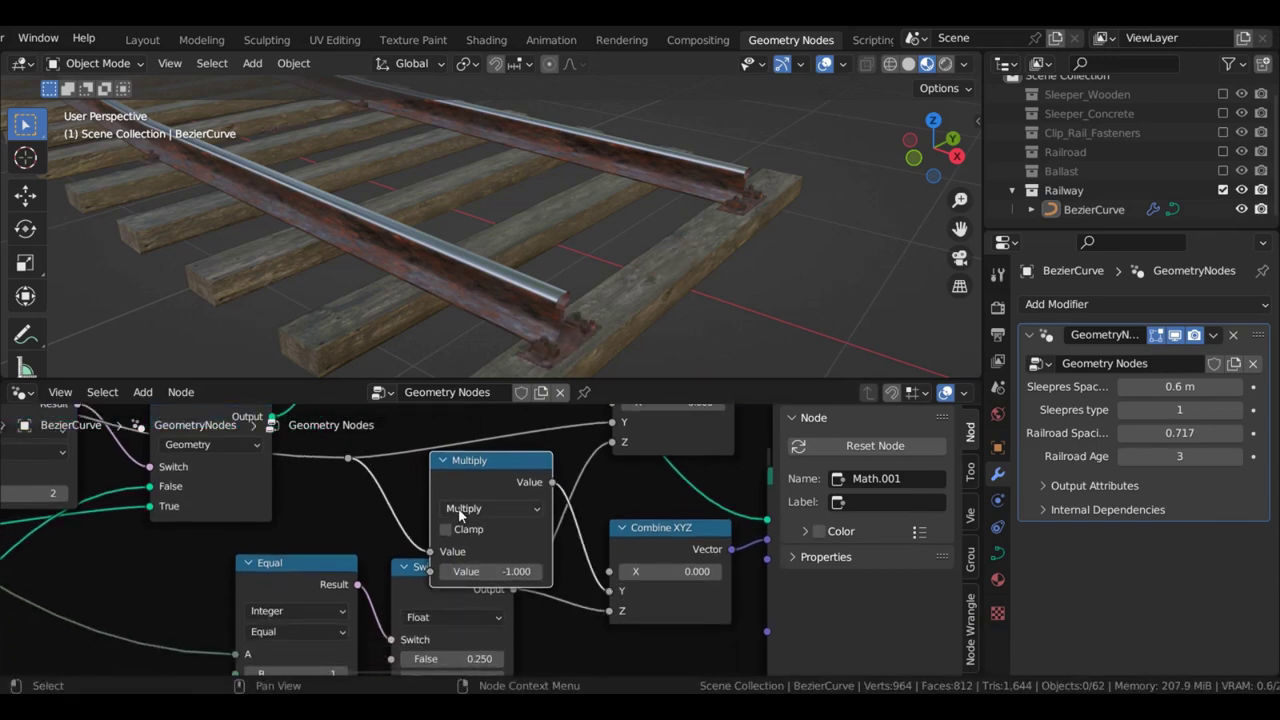
Change the mode of the Fasteres section's Curve to Points node from Count to Length
{"action": "scroll", "coordinate": [291, 471], "scroll_direction": "down", "scroll_amount": 3}
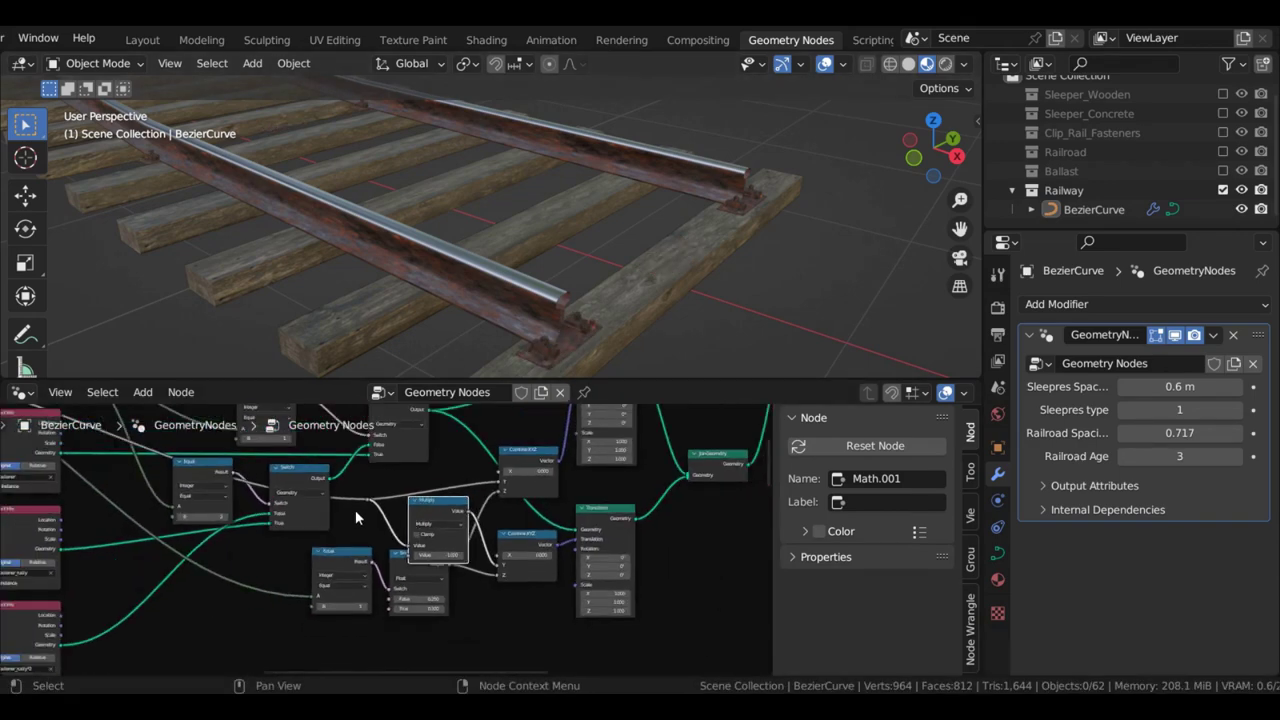
{"action": "middle_click_drag", "start_coordinate": [405, 285], "coordinate": [446, 276]}
{"action": "scroll", "coordinate": [283, 505], "scroll_direction": "down", "scroll_amount": 5}
{"action": "middle_click_drag", "start_coordinate": [283, 505], "coordinate": [578, 620]}
{"action": "scroll", "coordinate": [402, 535], "scroll_direction": "up", "scroll_amount": 5}
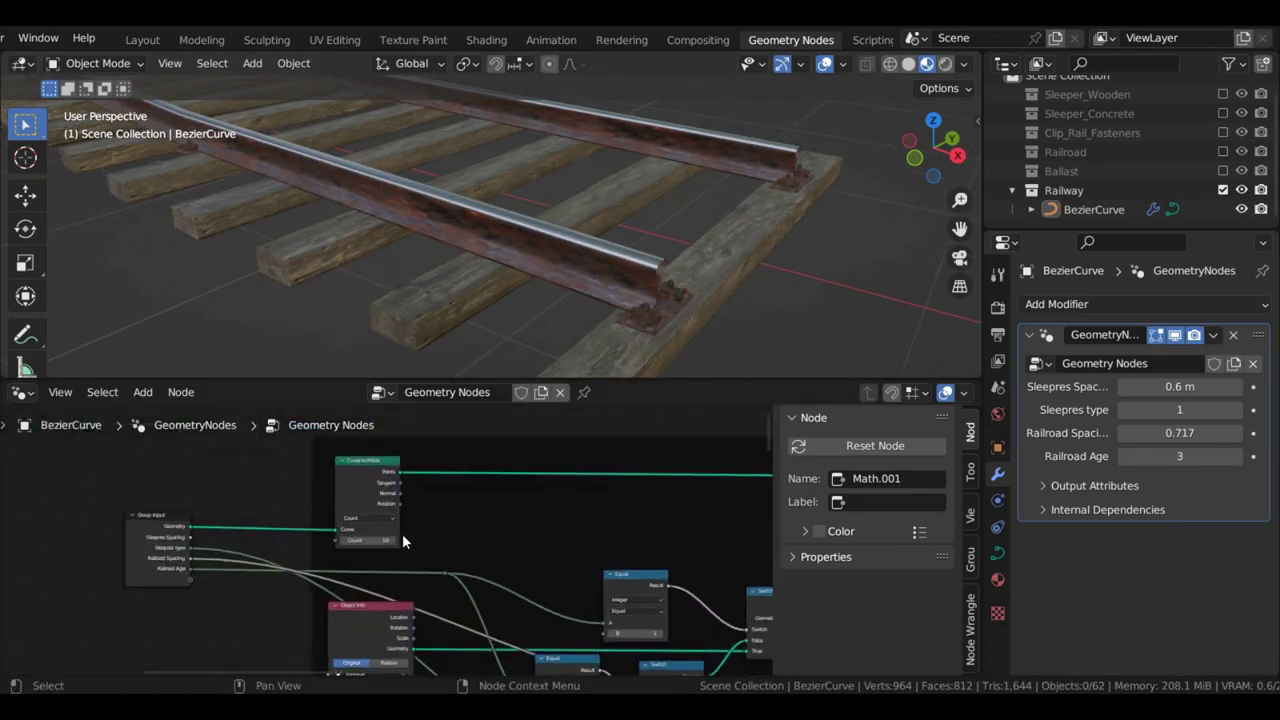
{"action": "scroll", "coordinate": [402, 533], "scroll_direction": "up", "scroll_amount": 5}
{"action": "left_click_drag", "start_coordinate": [418, 504], "coordinate": [421, 507]}
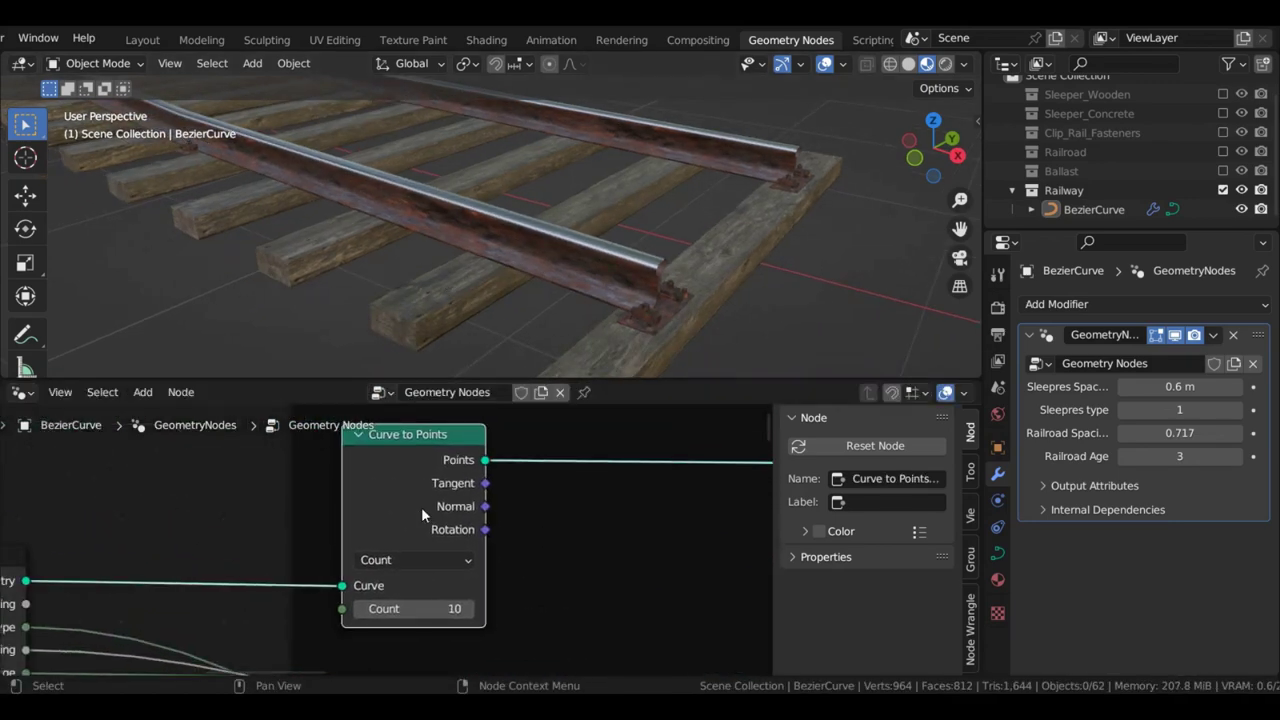
{"action": "left_click", "coordinate": [411, 560]}
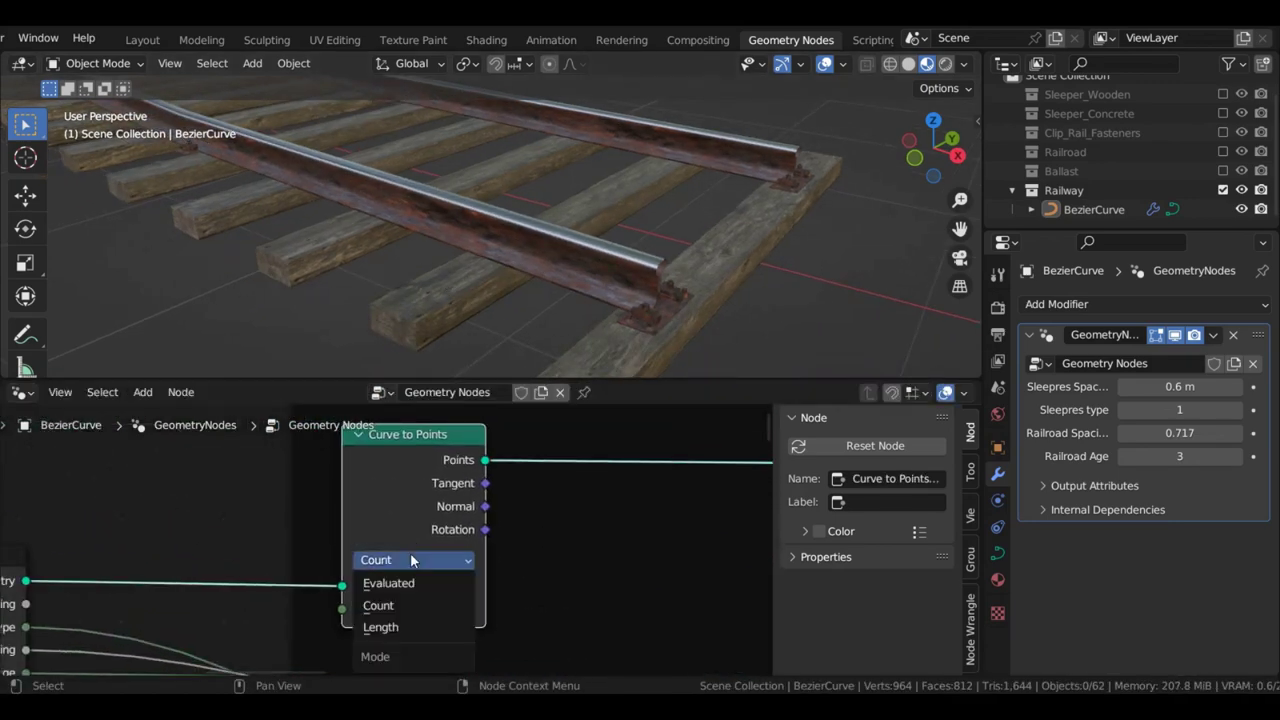
{"action": "left_click", "coordinate": [380, 627]}
Connect the Group Input's Sleepres Spacing to the Length input of the Curve to Points node
{"action": "scroll", "coordinate": [208, 566], "scroll_direction": "left", "scroll_amount": 3}
{"action": "left_click_drag", "start_coordinate": [165, 559], "coordinate": [114, 558]}
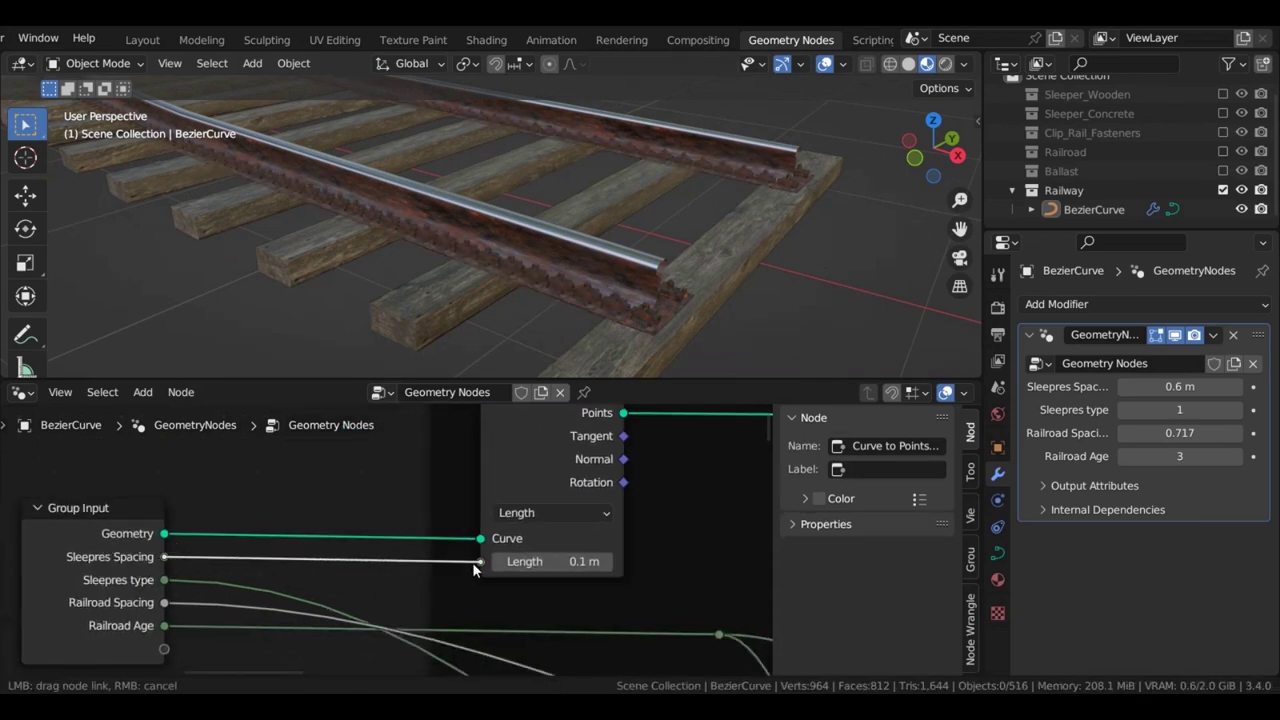
{"action": "left_click_drag", "start_coordinate": [472, 562], "coordinate": [474, 563]}
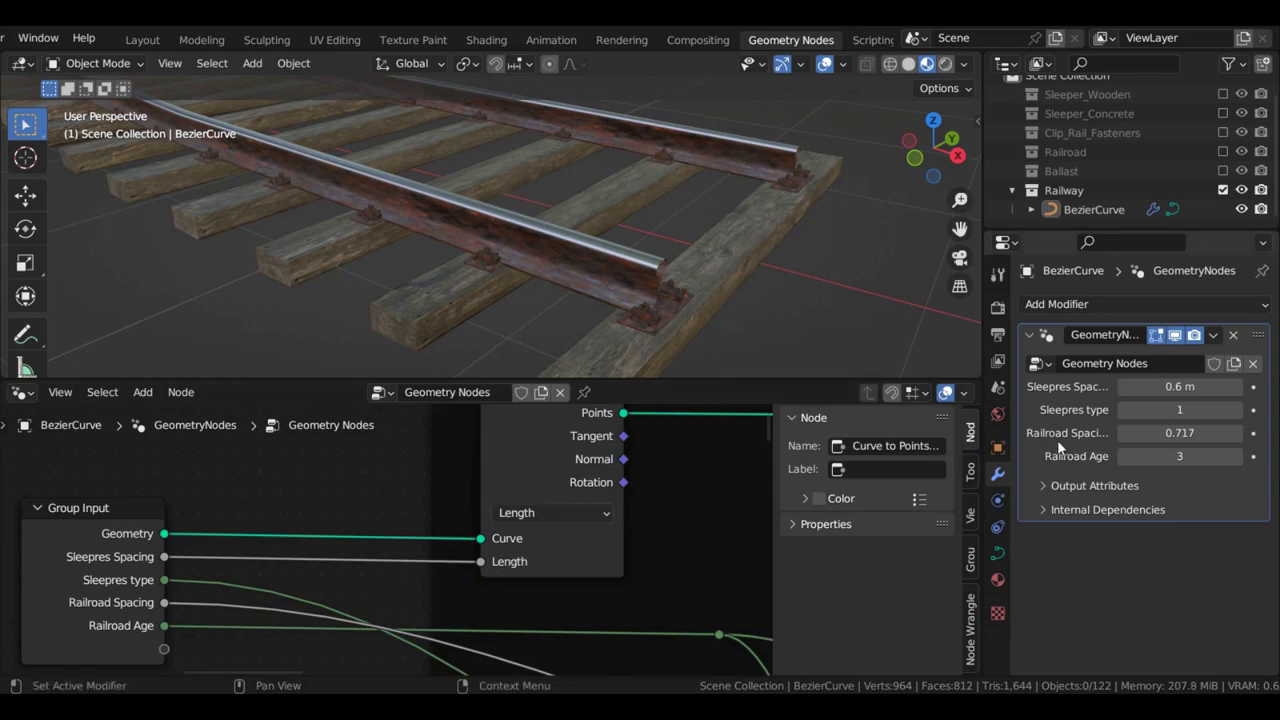
Test the modifier's Sleepres Spacing and Railroad Spacing settings and set Sleepres type to 2
{"action": "middle_click_drag", "start_coordinate": [655, 225], "coordinate": [773, 280]}
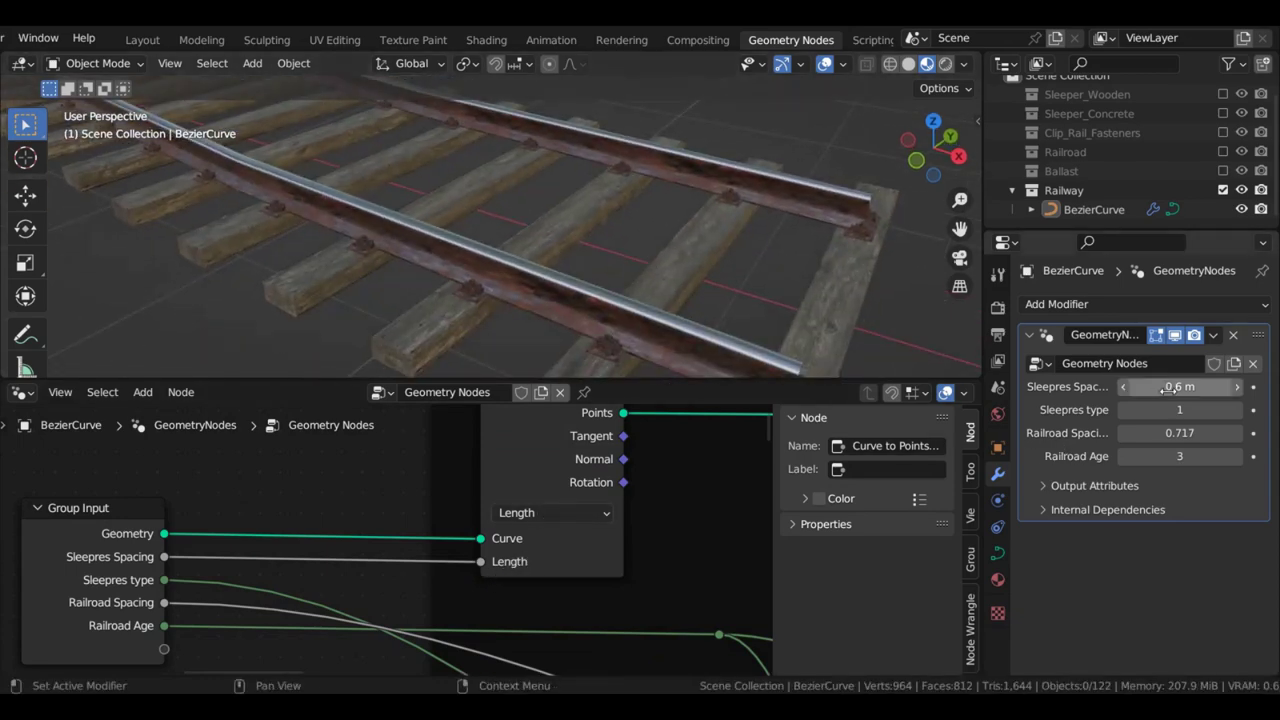
{"action": "mouse_move", "coordinate": [1168, 388]}
{"action": "left_mouse_down"}
{"action": "mouse_move", "coordinate": [1185, 388]}
{"action": "mouse_move", "coordinate": [1146, 388]}
{"action": "mouse_move", "coordinate": [1168, 388]}
{"action": "left_mouse_up"}
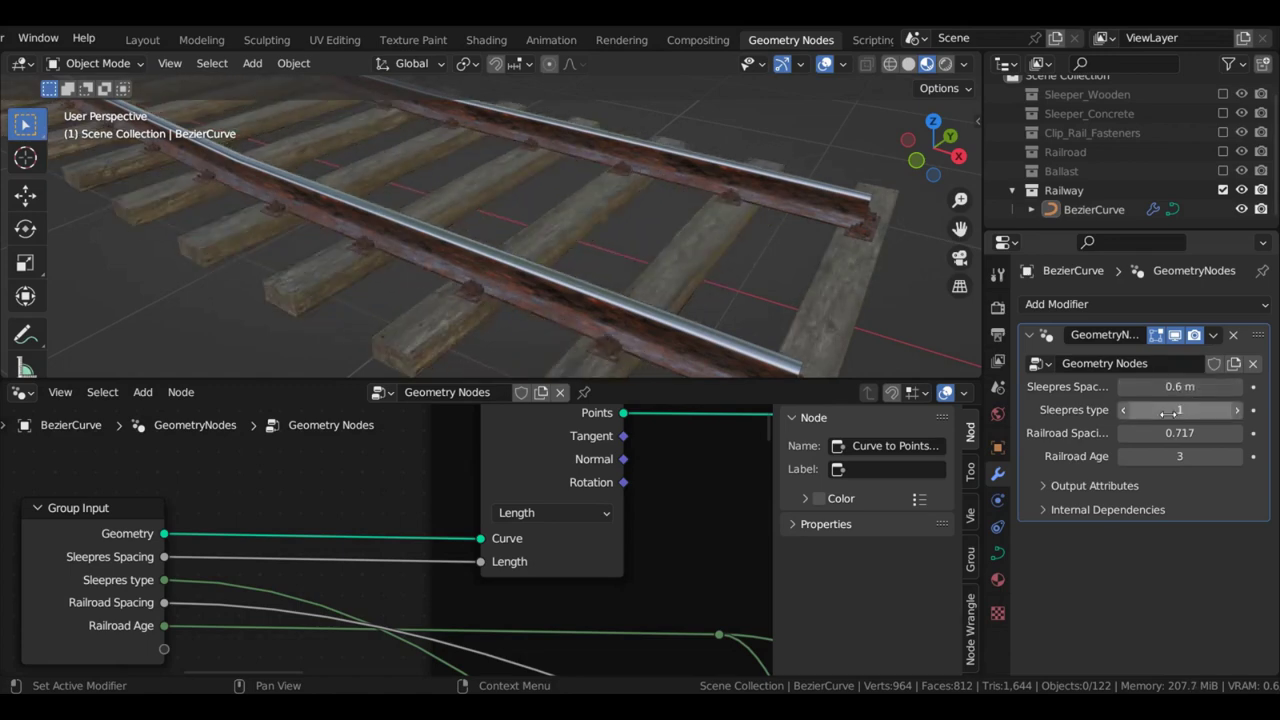
{"action": "left_click", "coordinate": [1240, 412]}
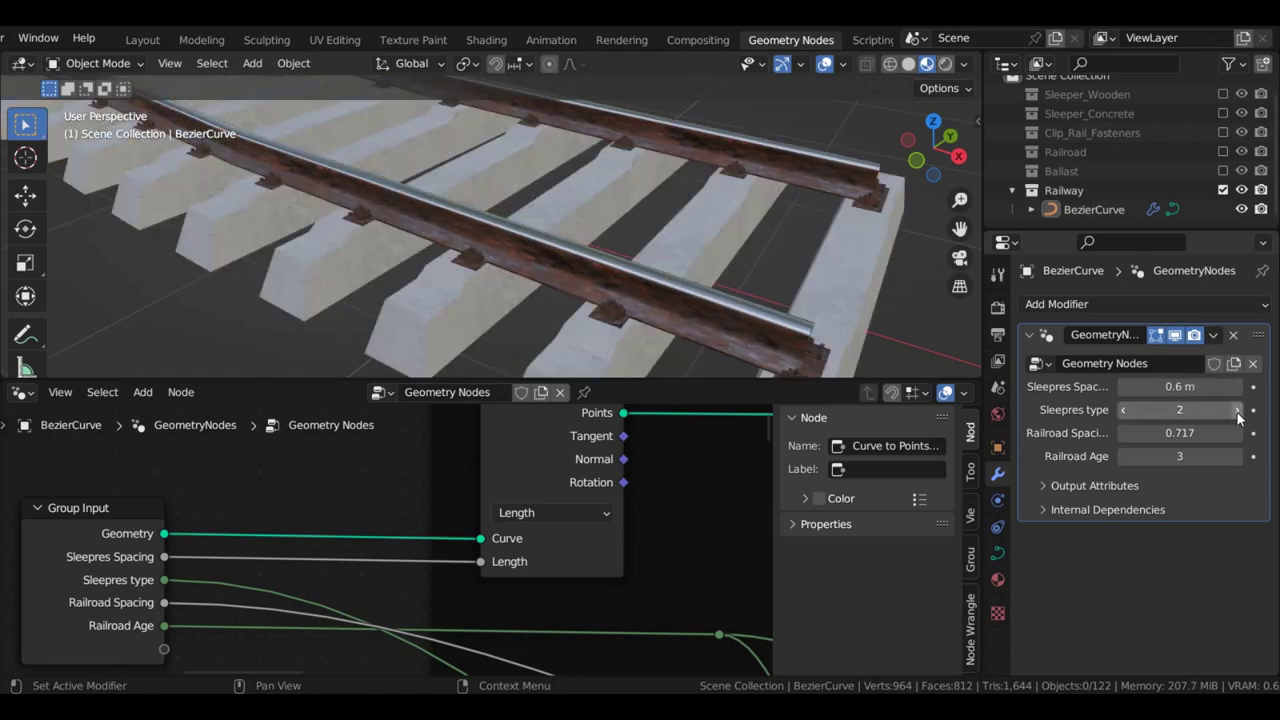
{"action": "left_click", "coordinate": [1124, 412]}
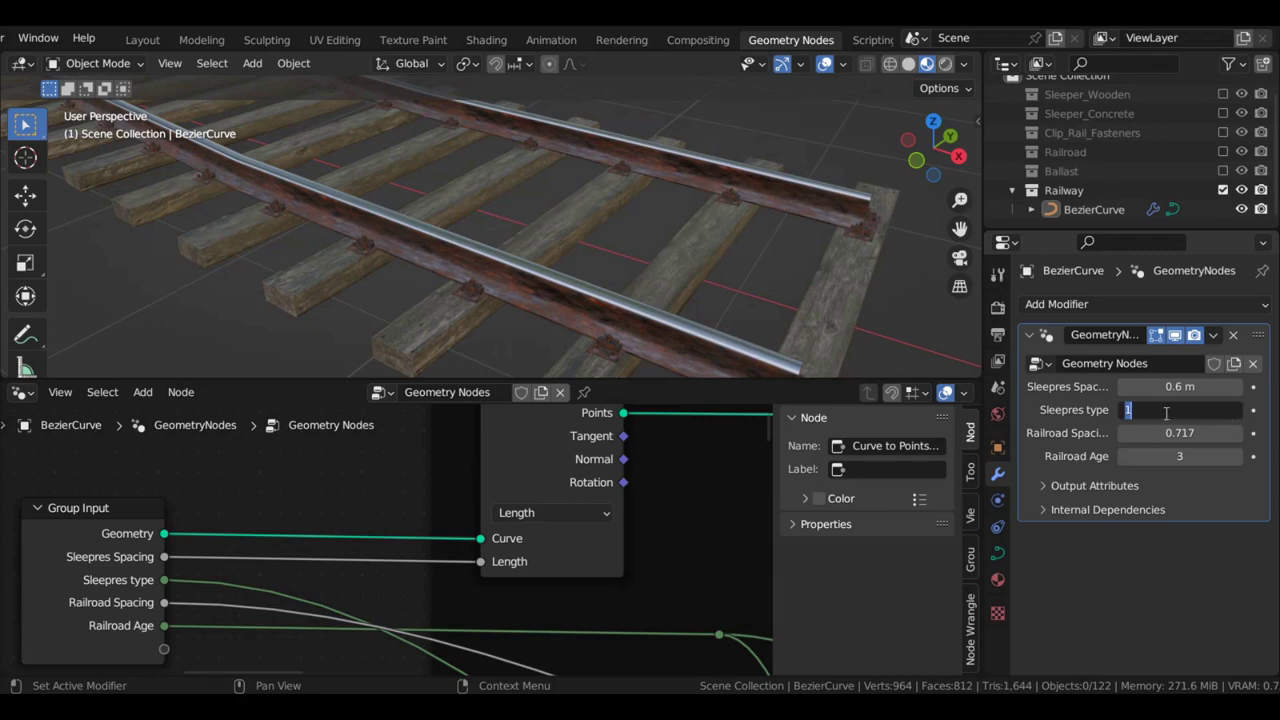
{"action": "type", "text": "2"}
{"action": "key", "text": "Return"}
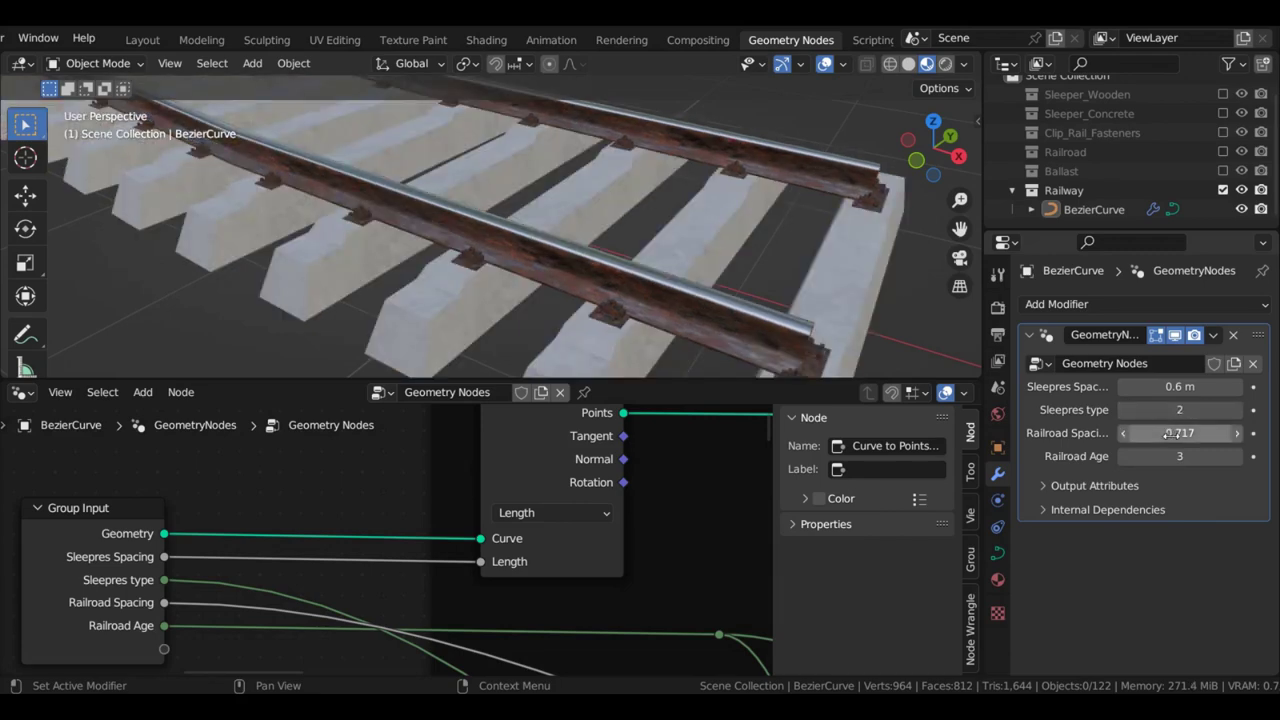
{"action": "mouse_move", "coordinate": [1180, 433]}
{"action": "left_mouse_down"}
{"action": "mouse_move", "coordinate": [1214, 433]}
{"action": "mouse_move", "coordinate": [1155, 433]}
{"action": "left_mouse_up"}
{"action": "right_click", "coordinate": [1178, 433]}
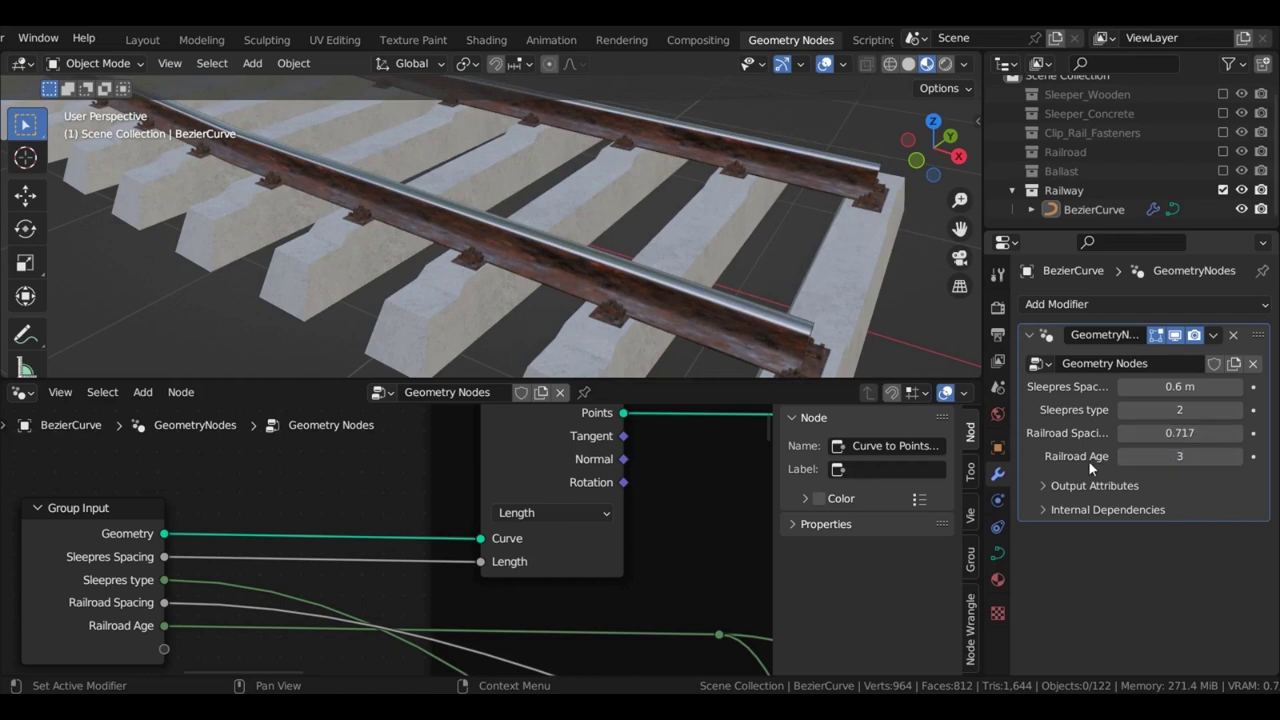
Set Railroad Age to 1 and examine the fasteners' orientation along the curved rails in top view
{"action": "left_click", "coordinate": [1124, 456]}
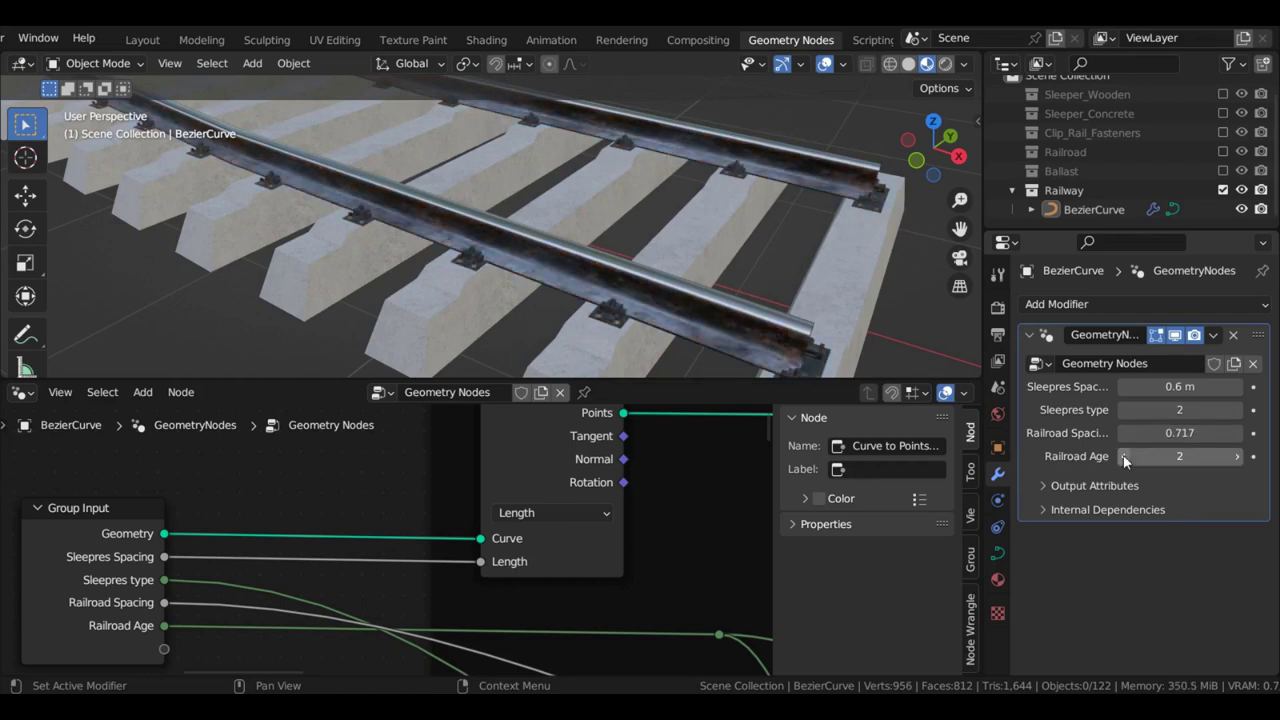
{"action": "left_click", "coordinate": [1124, 456]}
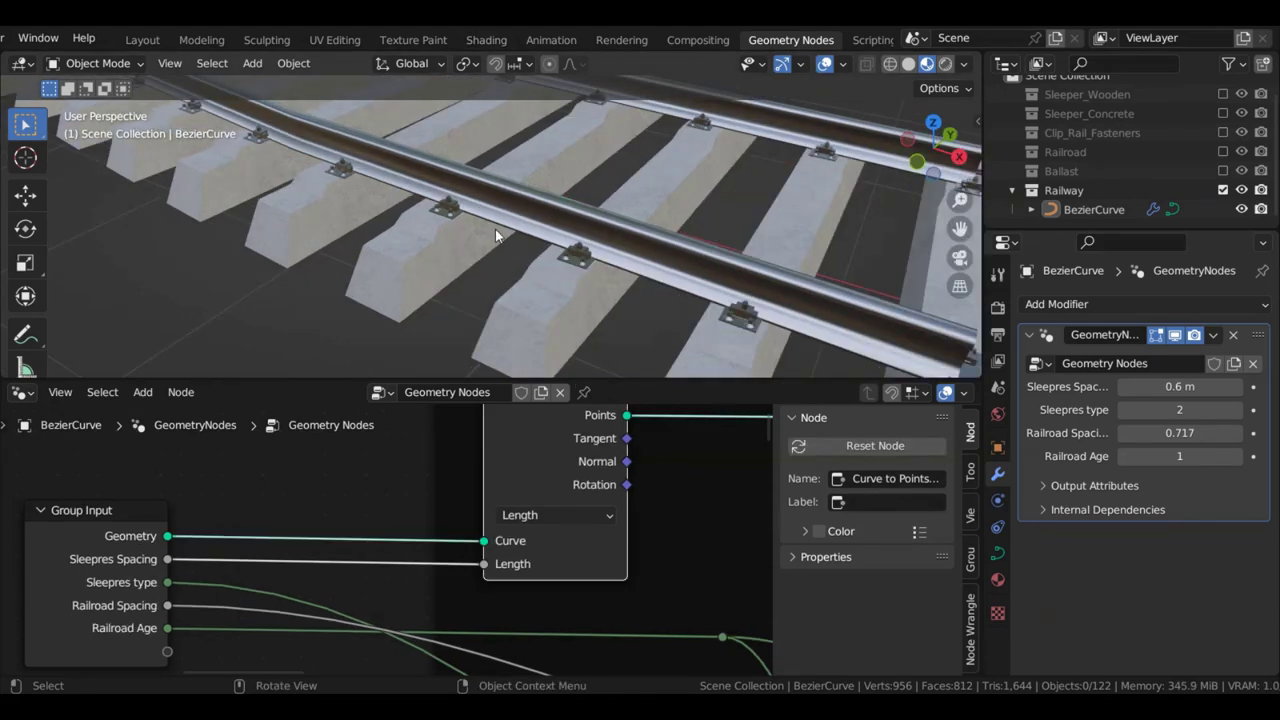
{"action": "key", "text": "KP_7"}
{"action": "scroll", "coordinate": [410, 120], "scroll_direction": "down", "scroll_amount": 4}
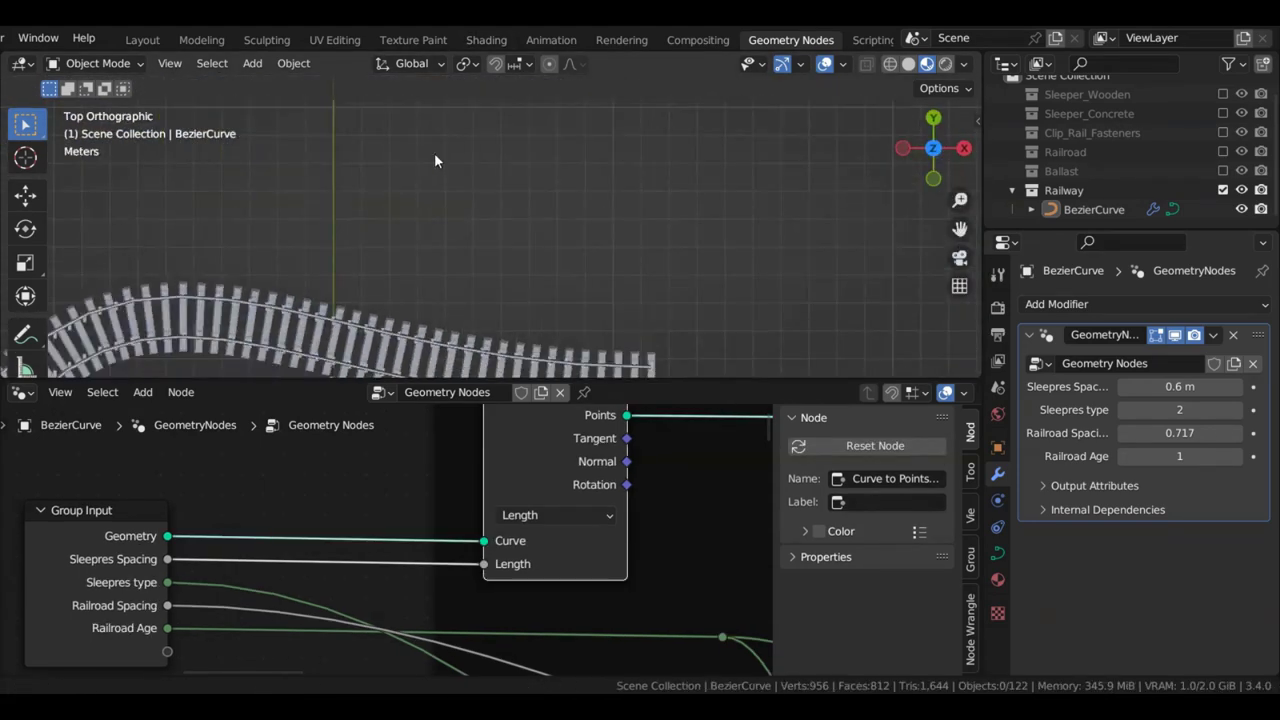
{"action": "scroll", "coordinate": [385, 225], "scroll_direction": "up", "scroll_amount": 6}
{"action": "middle_click_drag", "start_coordinate": [425, 300], "coordinate": [552, 196], "text": "shift"}
{"action": "scroll", "coordinate": [552, 196], "scroll_direction": "down", "scroll_amount": 1}
{"action": "scroll", "coordinate": [350, 277], "scroll_direction": "up", "scroll_amount": 3}
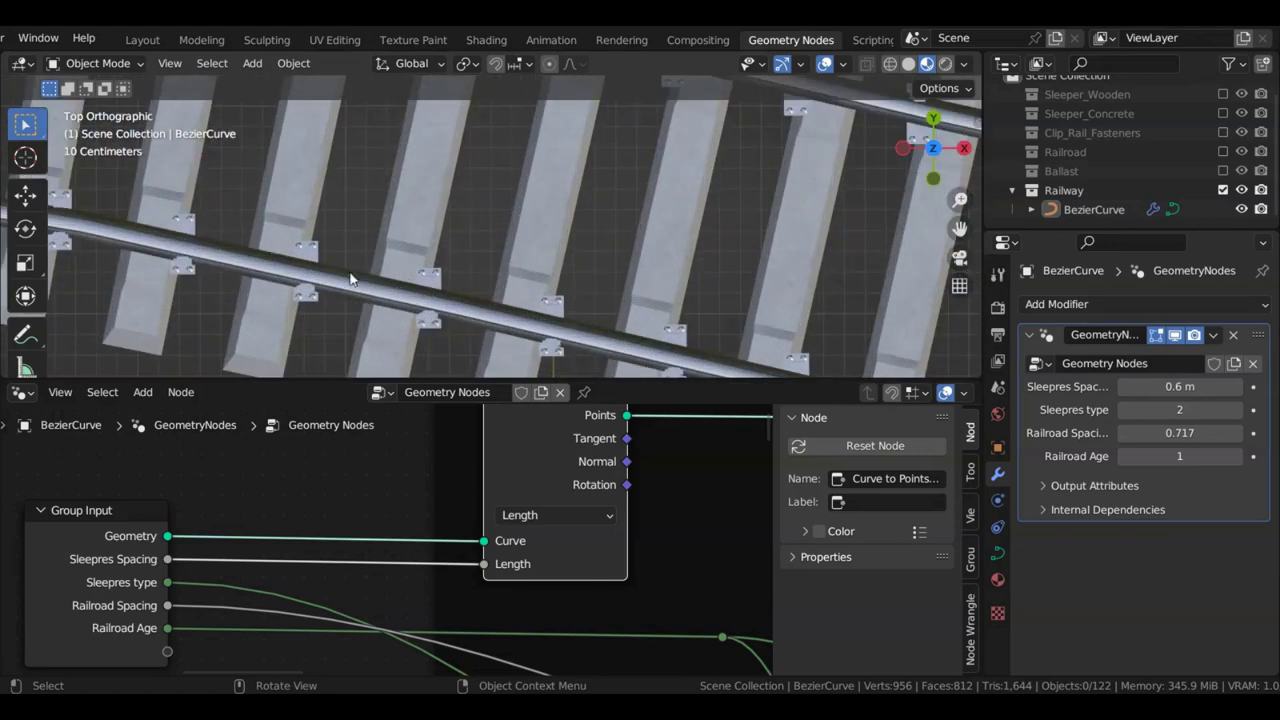
{"action": "scroll", "coordinate": [344, 274], "scroll_direction": "down", "scroll_amount": 2}
Move the Curve to Points node closer to Instance on Points and link its Rotation output to the Rotation input
{"action": "scroll", "coordinate": [355, 495], "scroll_direction": "down", "scroll_amount": 6}
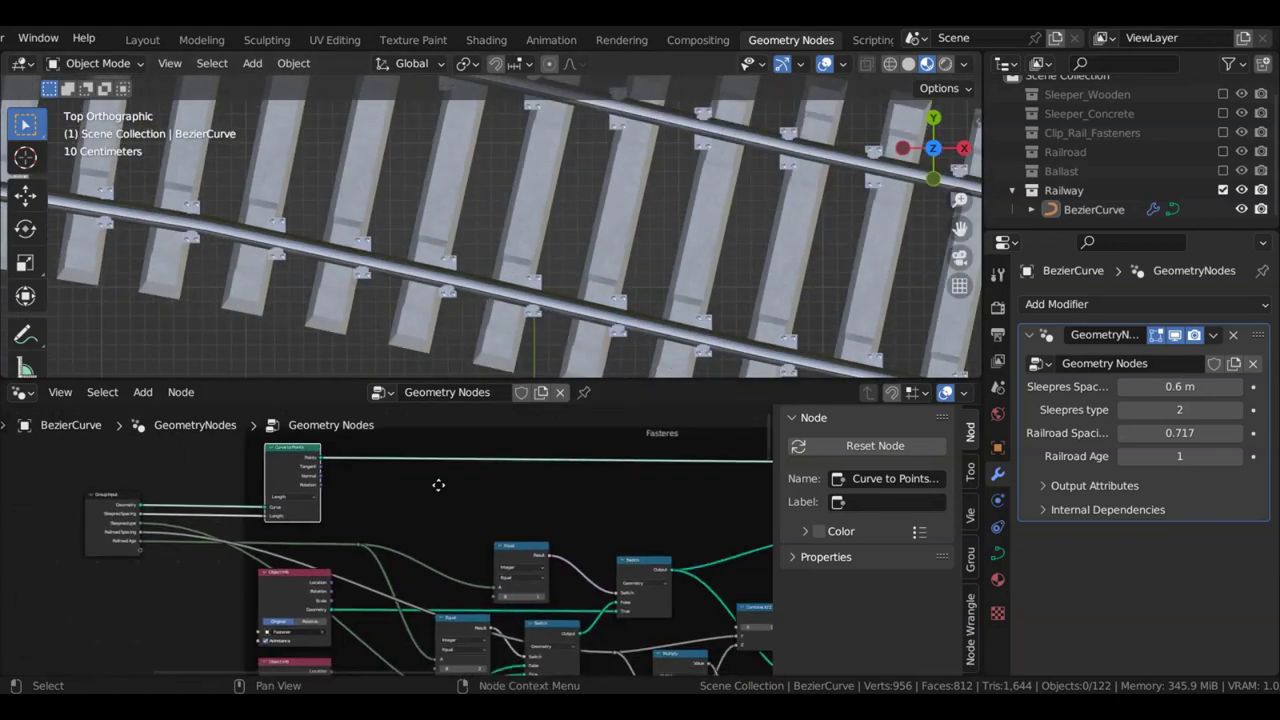
{"action": "scroll", "coordinate": [358, 502], "scroll_direction": "down", "scroll_amount": 1}
{"action": "middle_click_drag", "start_coordinate": [358, 502], "coordinate": [245, 505]}
{"action": "left_click_drag", "start_coordinate": [79, 467], "coordinate": [489, 469]}
{"action": "scroll", "coordinate": [489, 469], "scroll_direction": "up", "scroll_amount": 4}
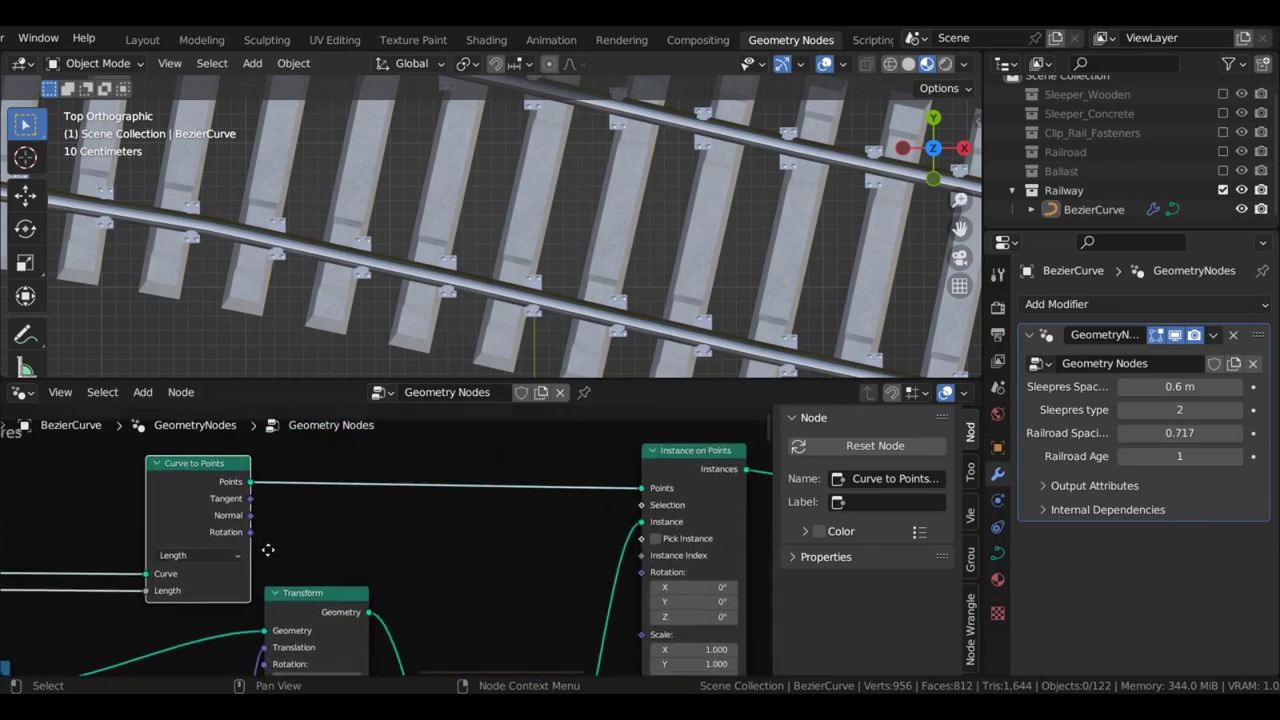
{"action": "middle_click_drag", "start_coordinate": [281, 538], "coordinate": [229, 525]}
{"action": "left_click_drag", "start_coordinate": [174, 526], "coordinate": [453, 492]}
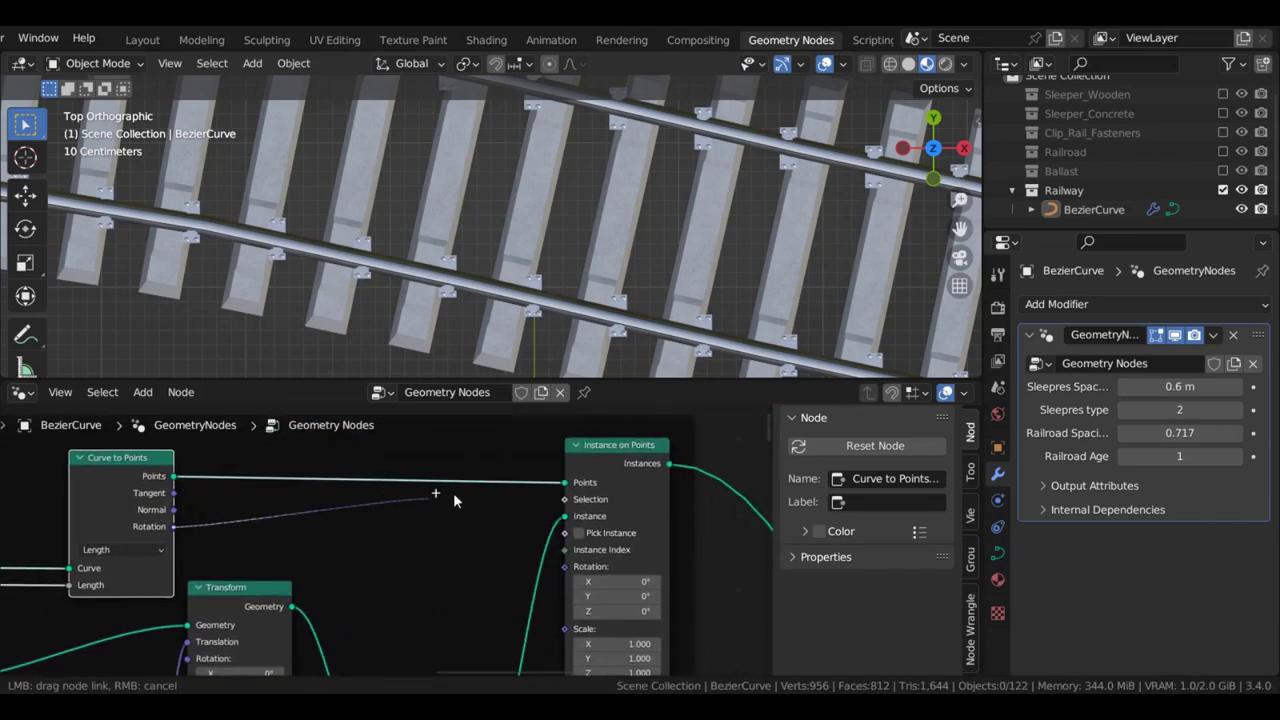
{"action": "left_click_drag", "start_coordinate": [578, 463], "coordinate": [563, 572]}
{"action": "scroll", "coordinate": [553, 572], "scroll_direction": "down", "scroll_amount": 3}
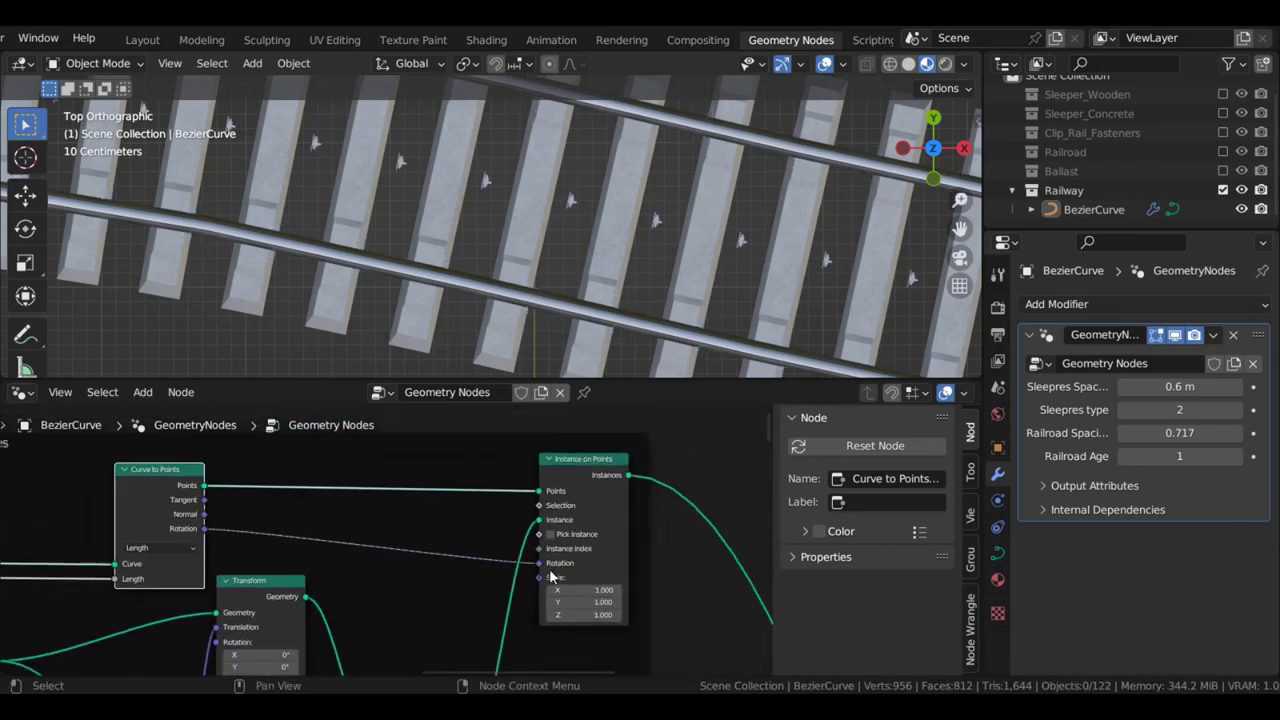
Insert a Transform node between the Fasteres section's Join Geometry and Instance on Points nodes
{"action": "middle_click_drag", "start_coordinate": [551, 573], "coordinate": [460, 516]}
{"action": "scroll", "coordinate": [458, 520], "scroll_direction": "down", "scroll_amount": 2}
{"action": "left_click", "coordinate": [444, 596]}
{"action": "key", "text": "shift+a"}
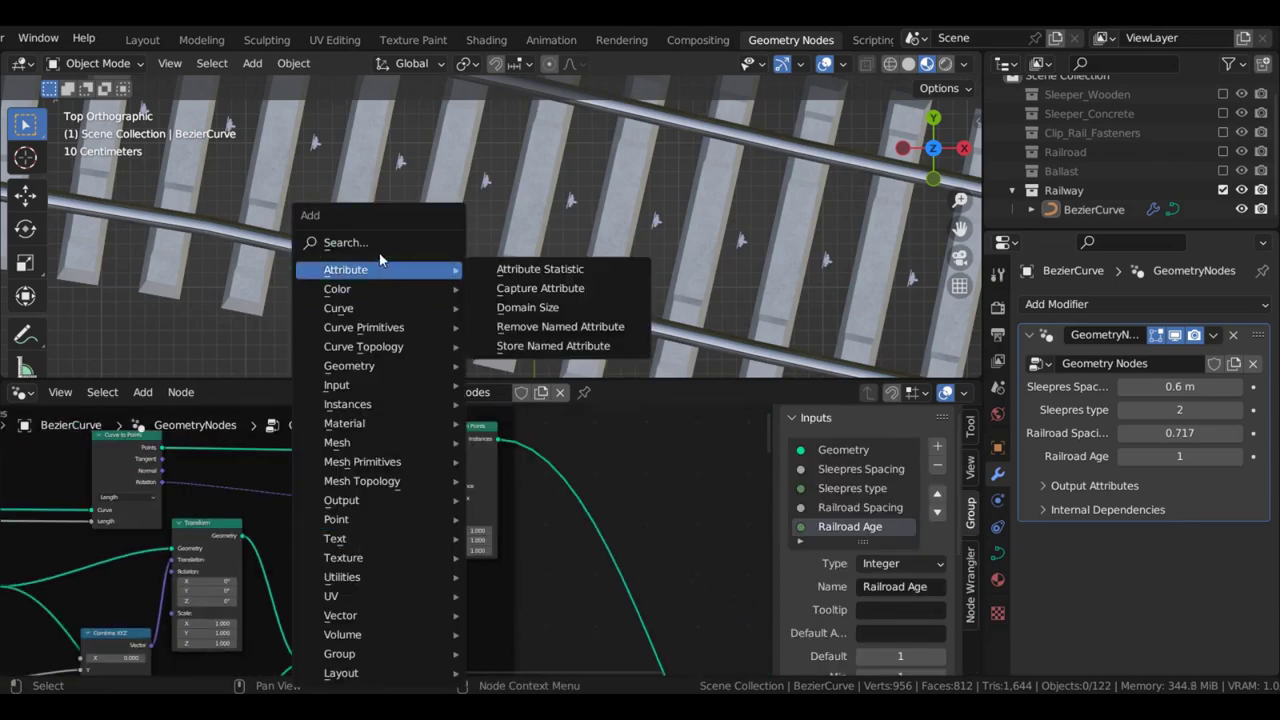
{"action": "left_click", "coordinate": [380, 246]}
{"action": "type", "text": "tra"}
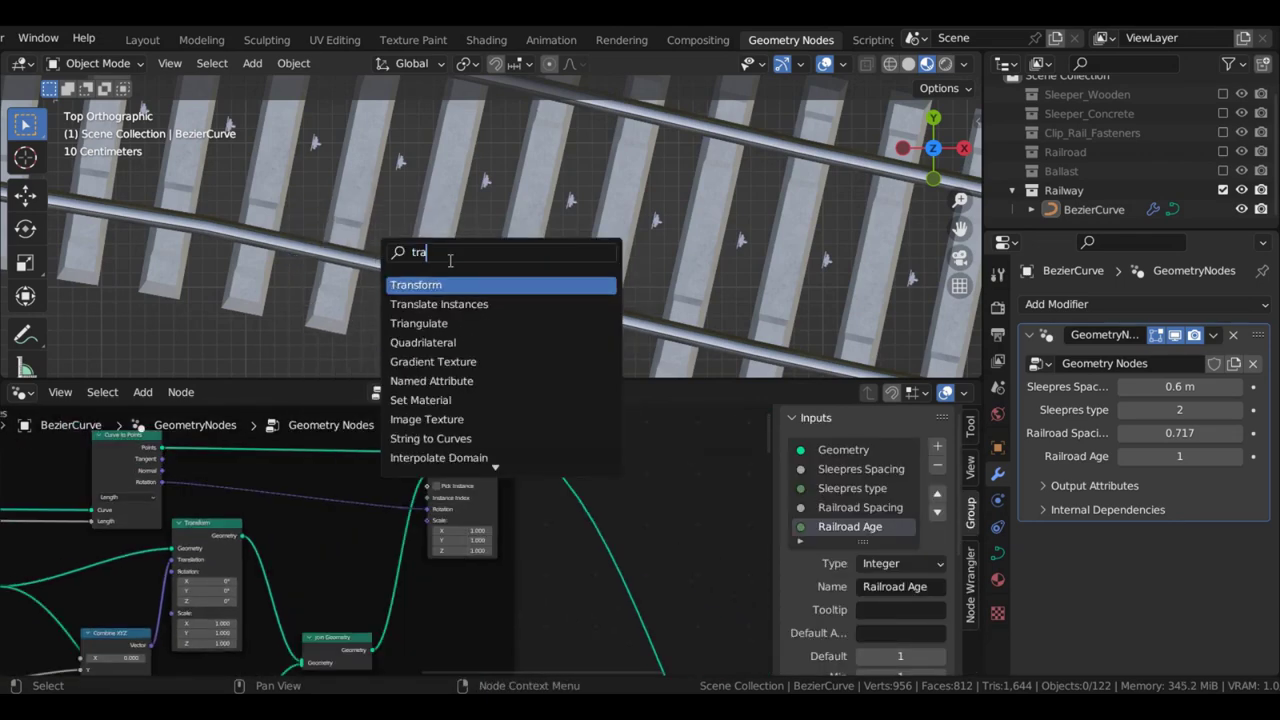
{"action": "left_click", "coordinate": [460, 284]}
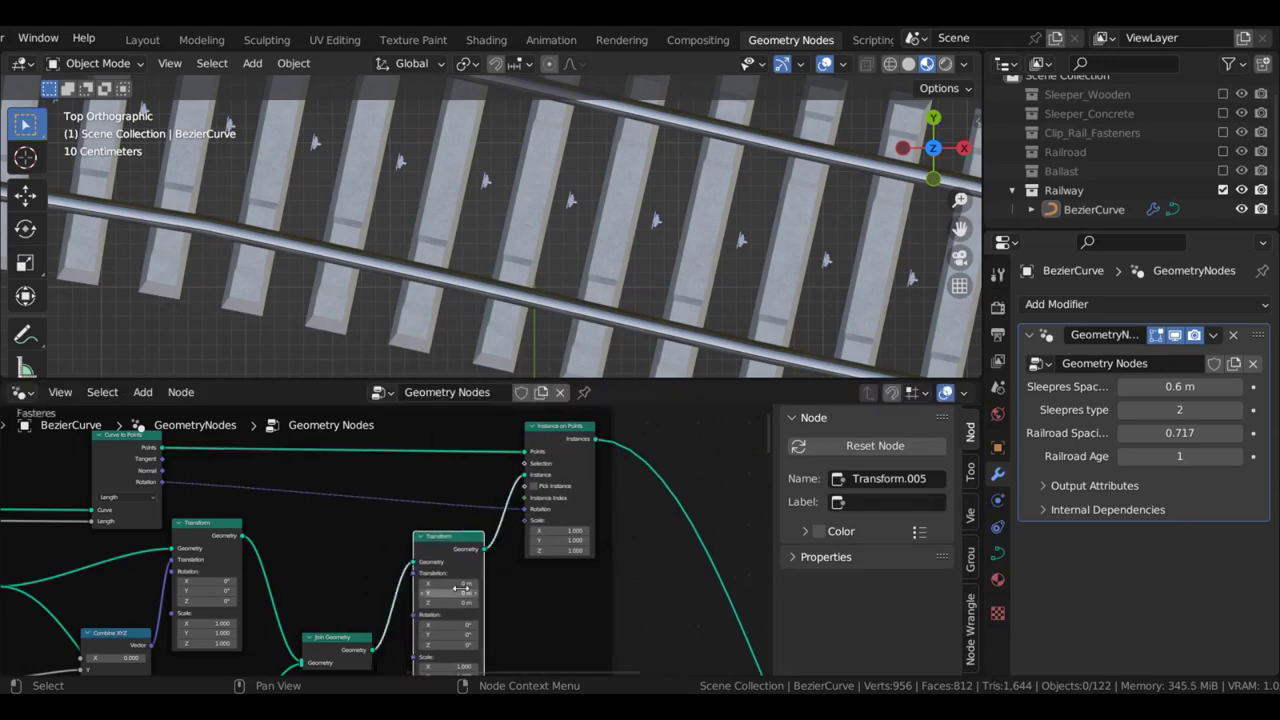
Set the new Transform node's rotation to 90° on Z and -90° on Y
{"action": "left_click", "coordinate": [467, 638]}
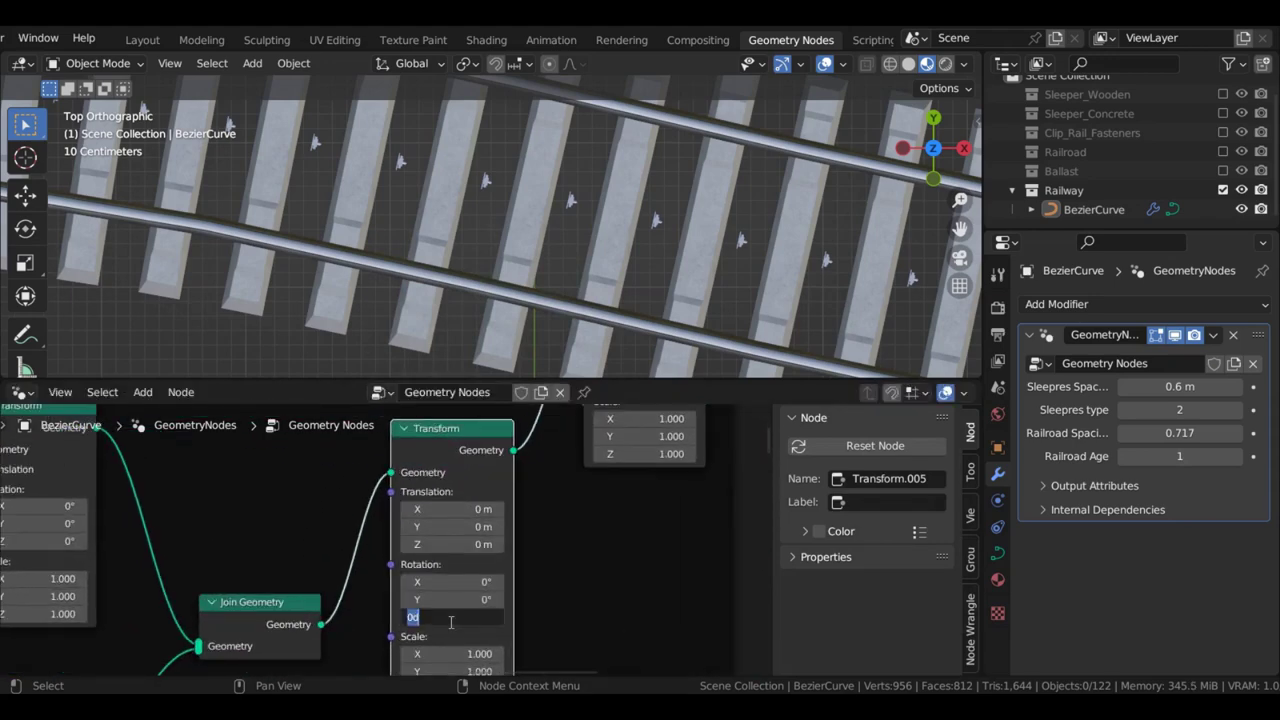
{"action": "key", "text": "Return"}
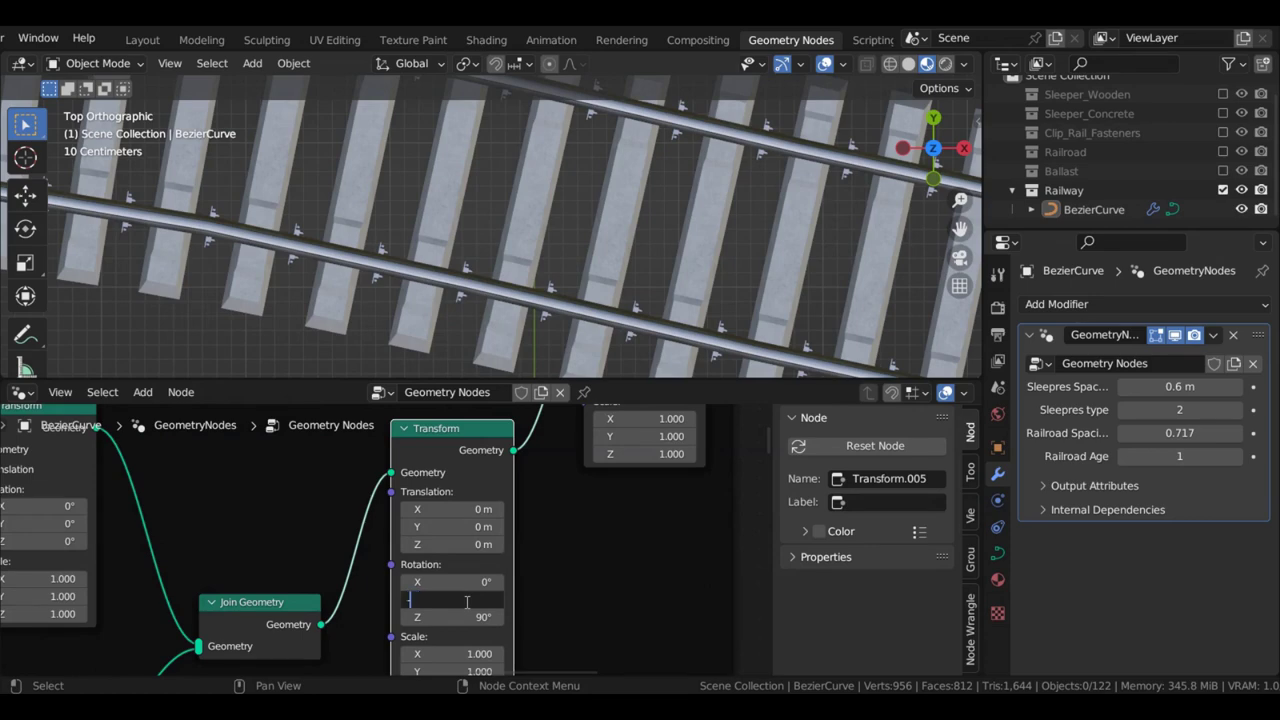
{"action": "key", "text": "Return"}
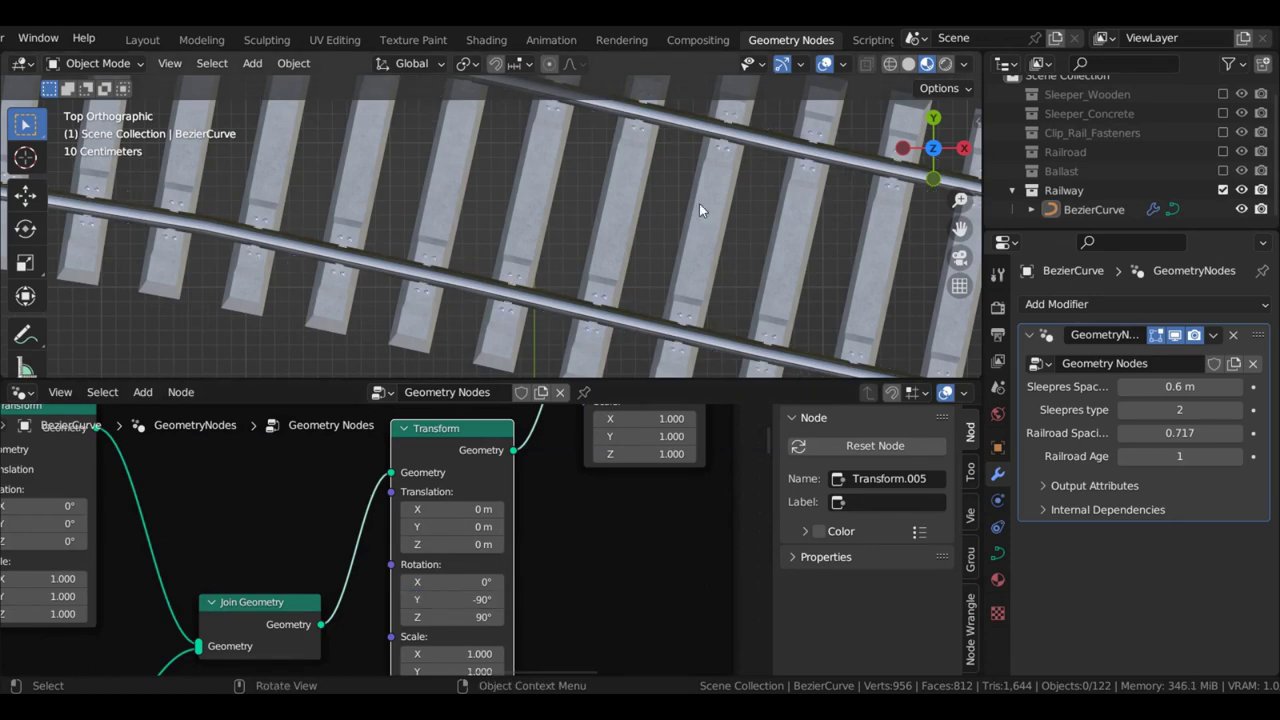
Check the fasteners along the rails in perspective, and set Sleepres type to 1 and Railroad Age to 3
{"action": "middle_click_drag", "start_coordinate": [614, 238], "coordinate": [493, 248]}
{"action": "scroll", "coordinate": [537, 187], "scroll_direction": "down", "scroll_amount": 4}
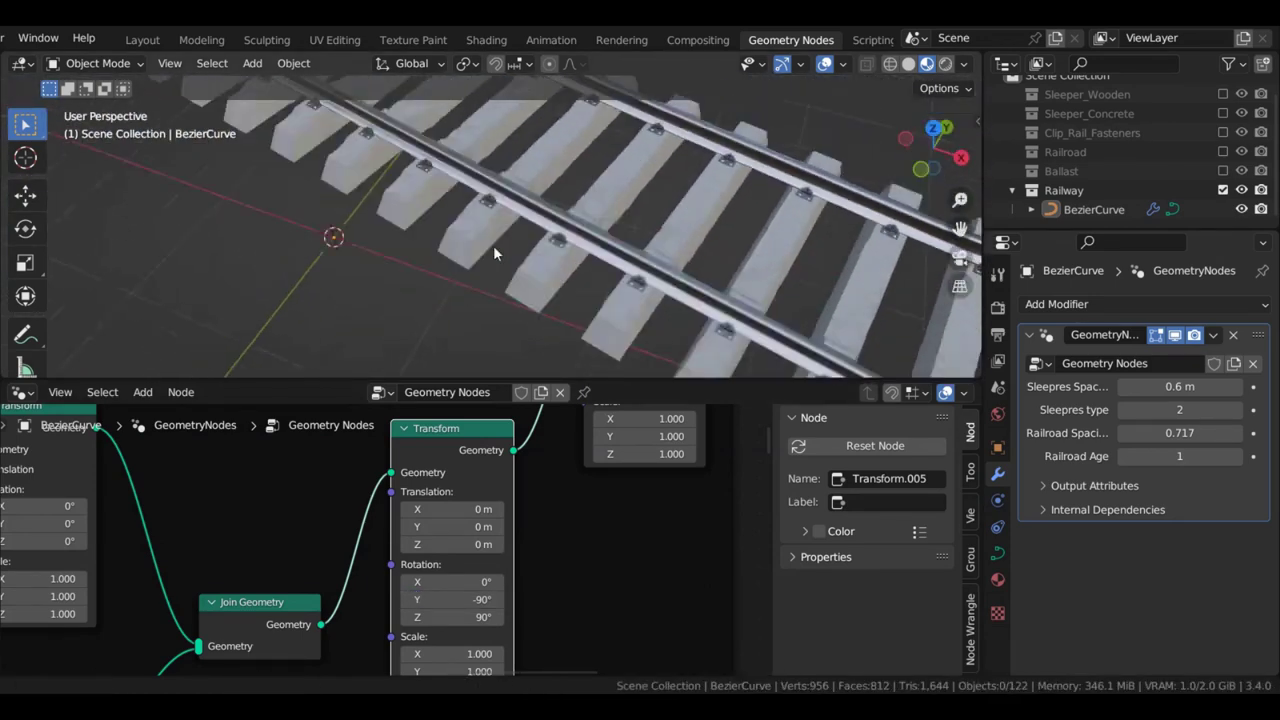
{"action": "scroll", "coordinate": [491, 232], "scroll_direction": "up", "scroll_amount": 4}
{"action": "left_click", "coordinate": [1123, 410]}
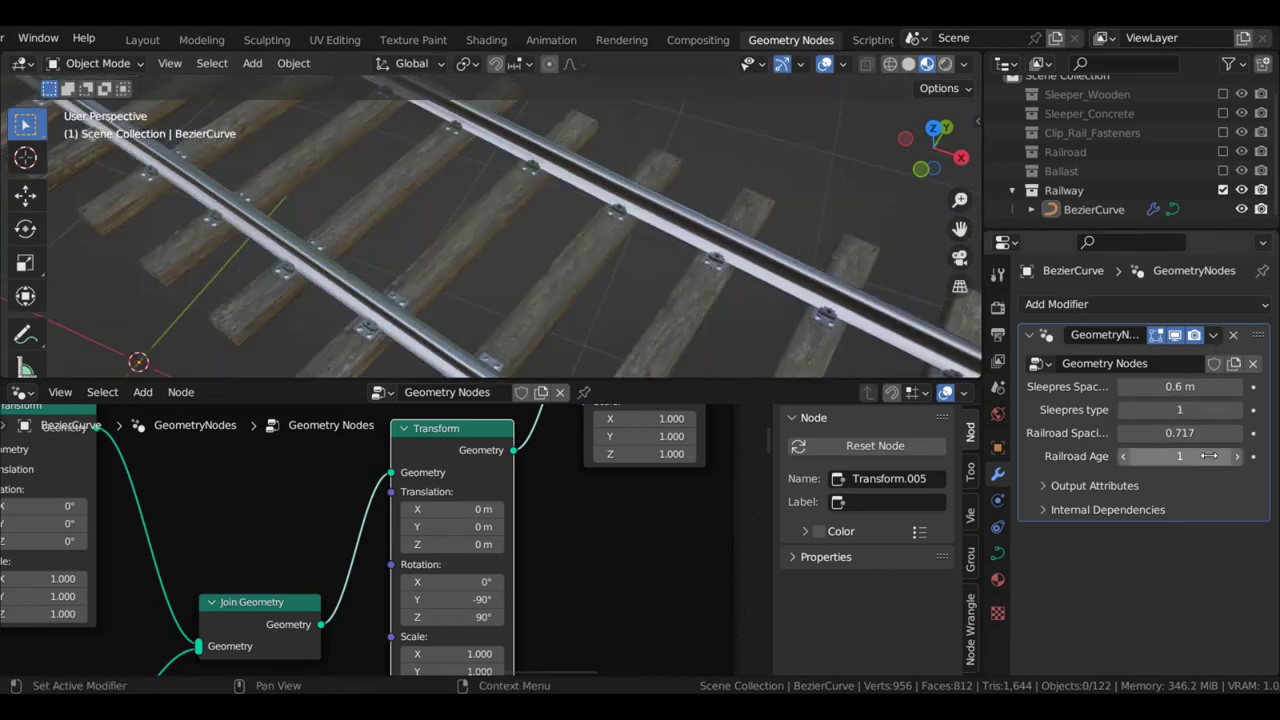
{"action": "left_click", "coordinate": [1237, 457]}
{"action": "left_click", "coordinate": [1237, 457]}
{"action": "middle_click_drag", "start_coordinate": [693, 336], "coordinate": [681, 308]}
{"action": "scroll", "coordinate": [541, 480], "scroll_direction": "down", "scroll_amount": 6}
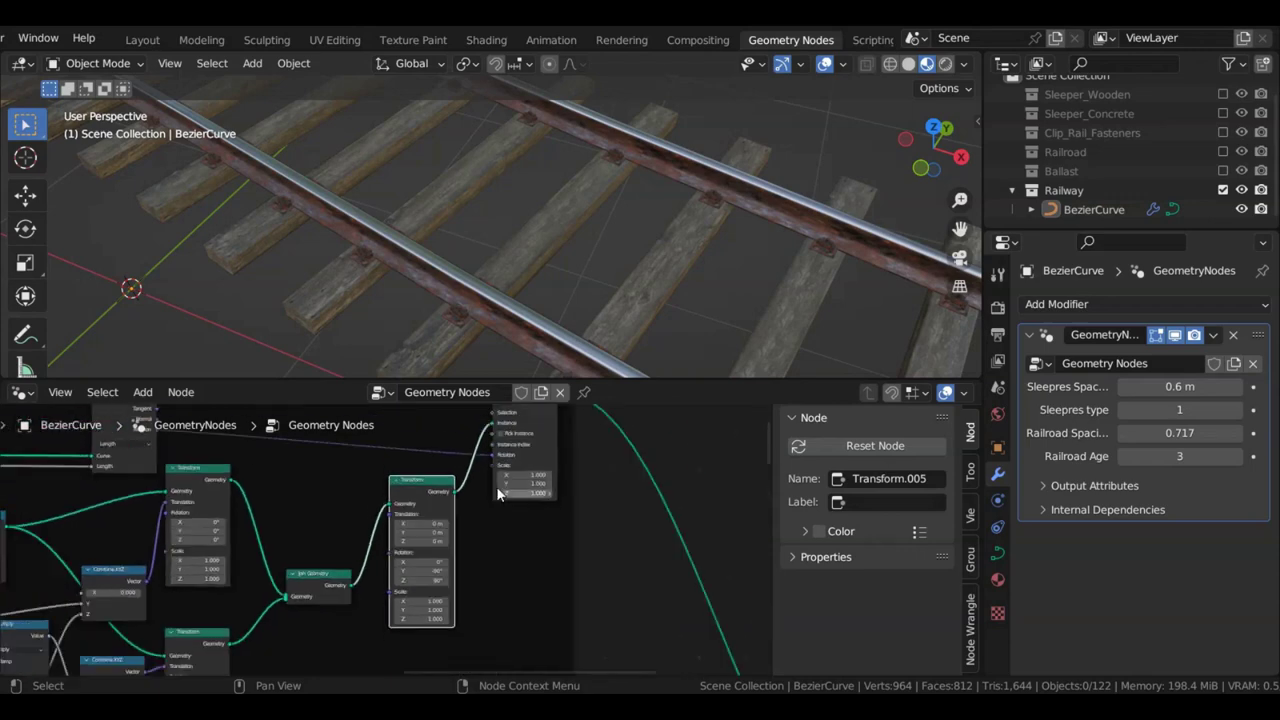
Add a frame above the Fasteres frame and label it Ballast
{"action": "middle_click_drag", "start_coordinate": [347, 474], "coordinate": [414, 489]}
{"action": "scroll", "coordinate": [463, 551], "scroll_direction": "down", "scroll_amount": 1}
{"action": "left_click", "coordinate": [414, 489]}
{"action": "key", "text": "shift+a"}
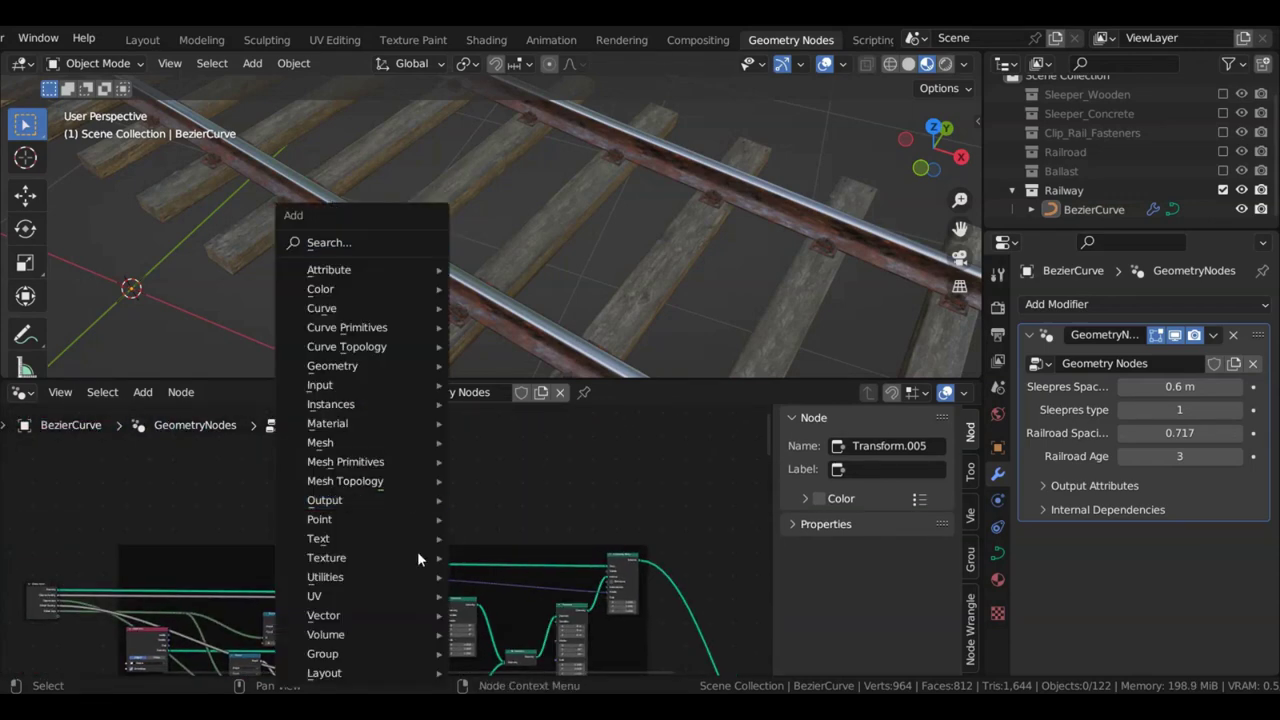
{"action": "mouse_move", "coordinate": [393, 680]}
{"action": "left_click", "coordinate": [506, 649]}
{"action": "left_click", "coordinate": [371, 467]}
{"action": "scroll", "coordinate": [470, 504], "scroll_direction": "up", "scroll_amount": 4}
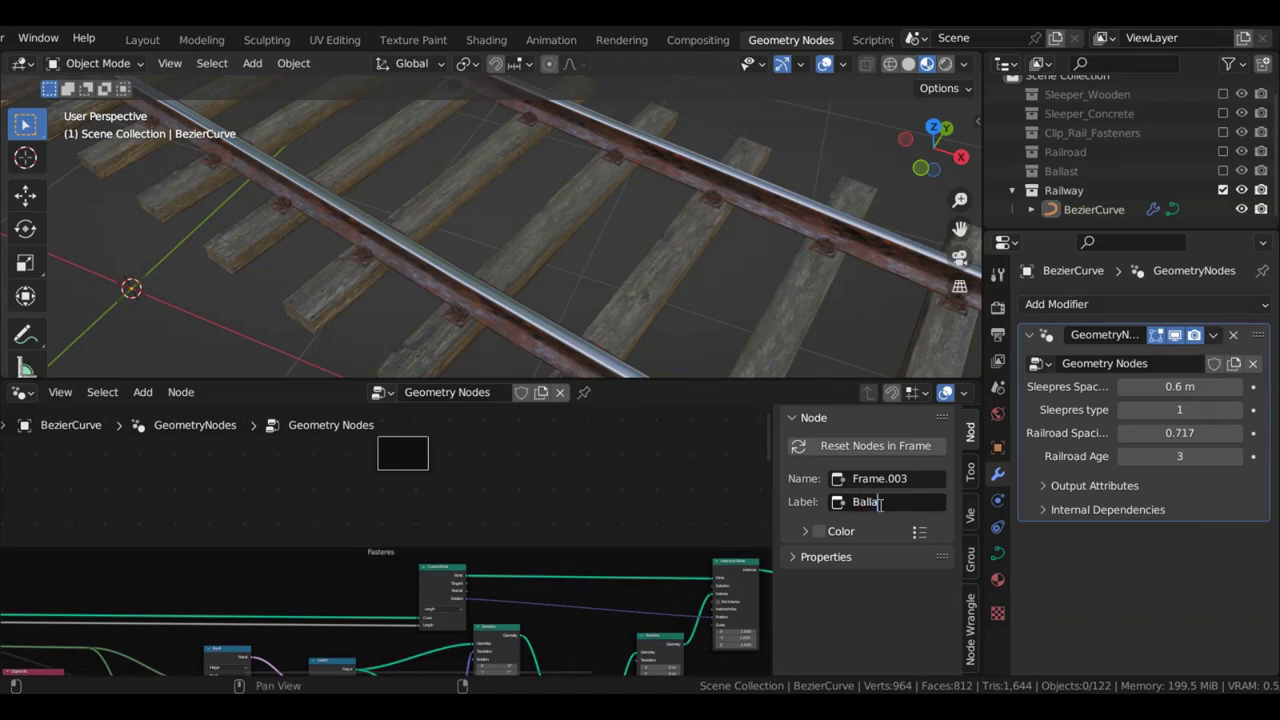
{"action": "key", "text": "Return"}
Duplicate the Fasteres section's Group Input node and place the copy near the Ballast frame
{"action": "scroll", "coordinate": [501, 480], "scroll_direction": "down", "scroll_amount": 6}
{"action": "middle_click_drag", "start_coordinate": [206, 534], "coordinate": [274, 540]}
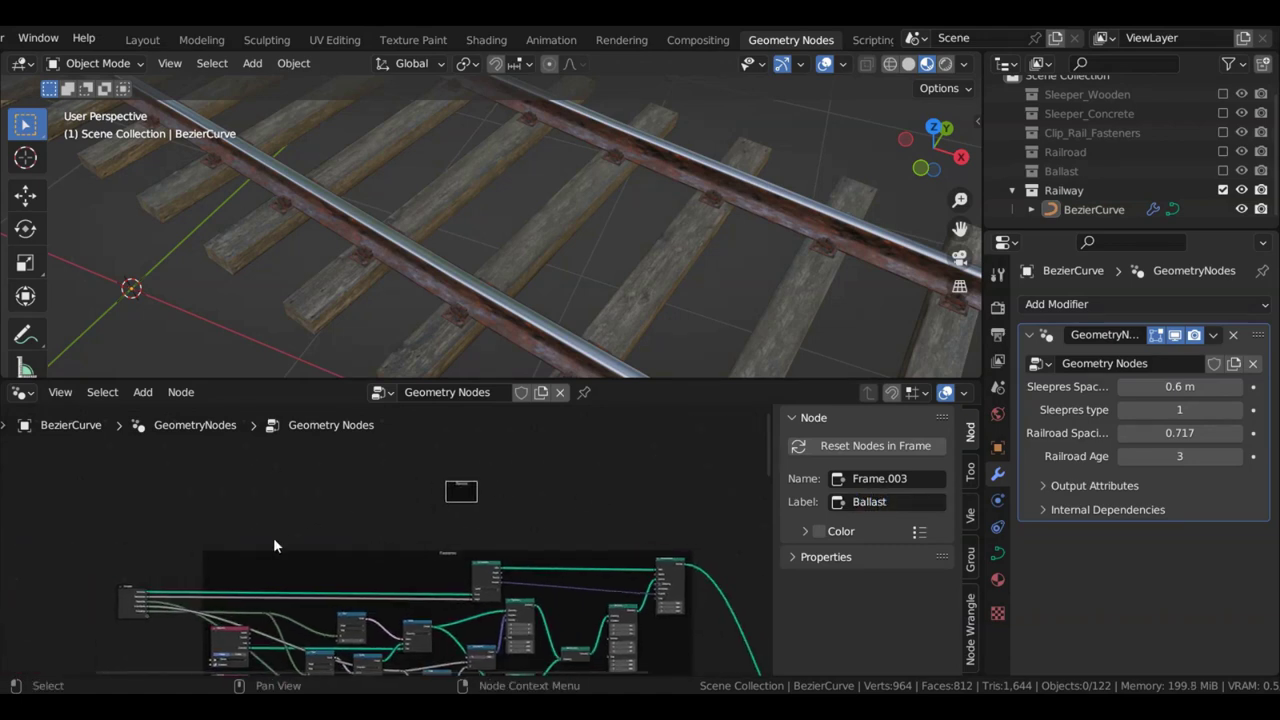
{"action": "left_click_drag", "start_coordinate": [136, 600], "coordinate": [313, 492]}
{"action": "scroll", "coordinate": [440, 484], "scroll_direction": "up", "scroll_amount": 3}
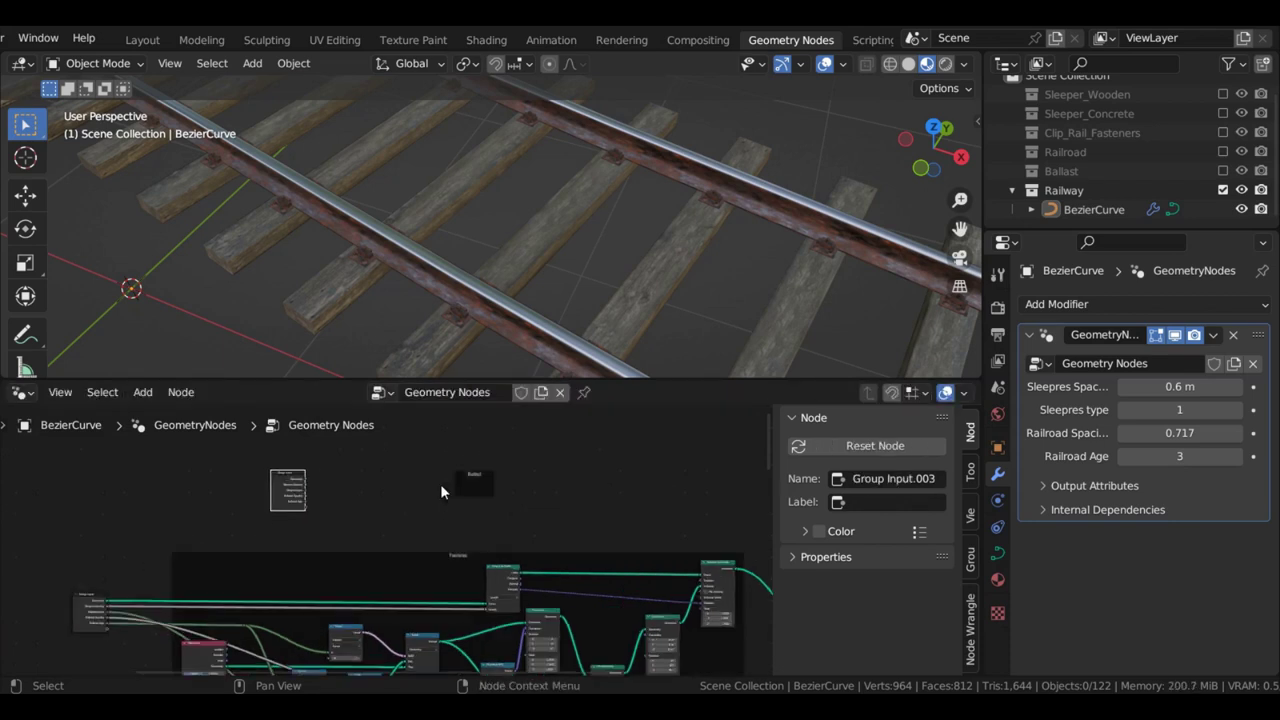
Add a Curve to Mesh node inside the Ballast frame
{"action": "key", "text": "shift+a"}
{"action": "left_click", "coordinate": [303, 244]}
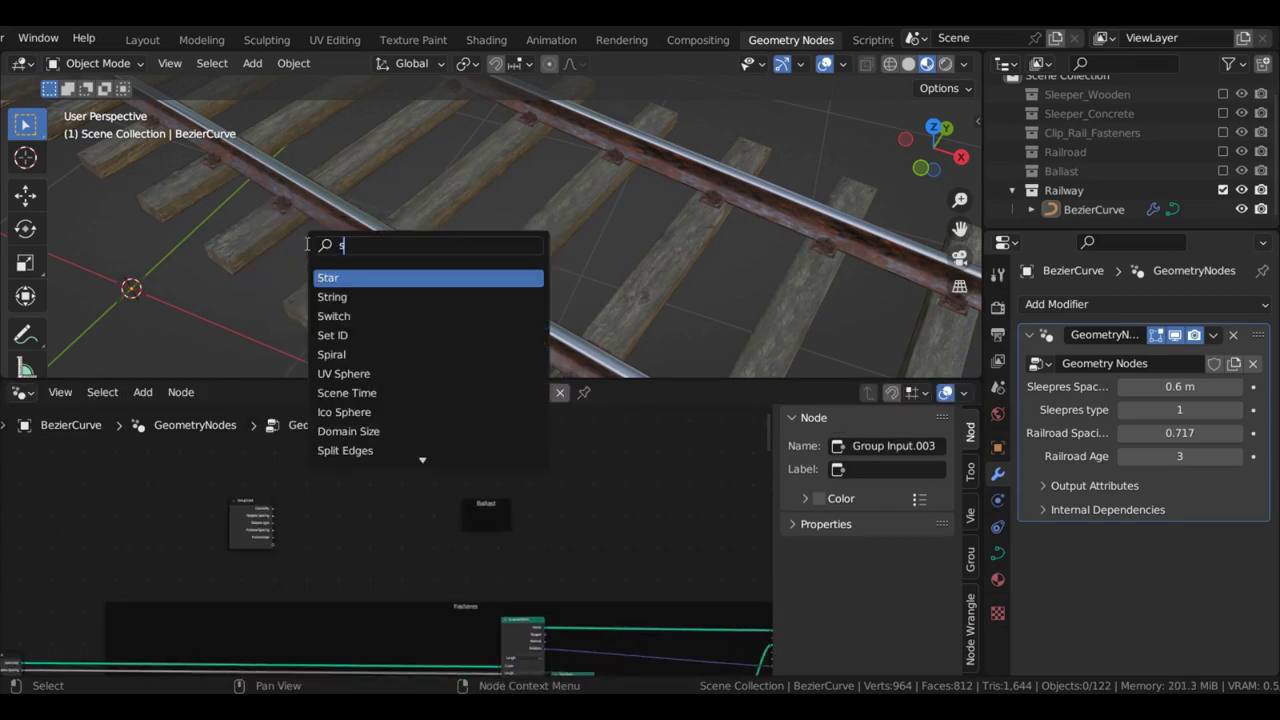
{"action": "type", "text": "curve tom"}
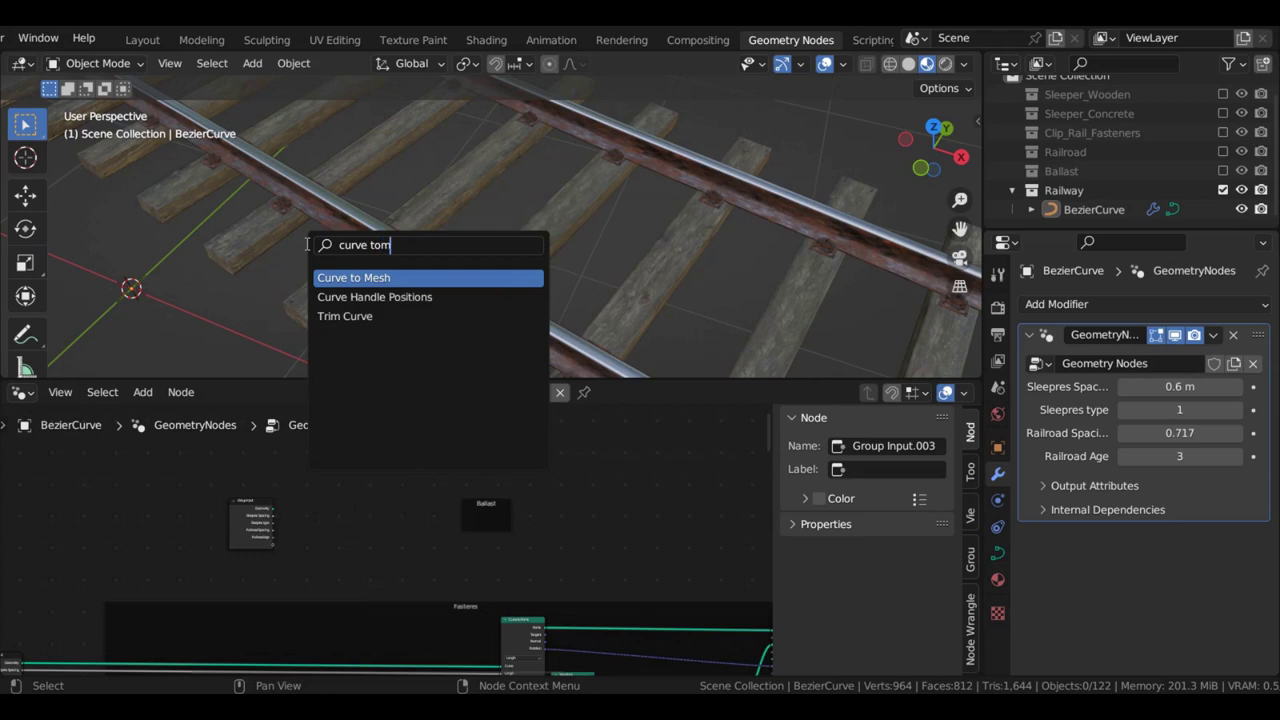
{"action": "left_click", "coordinate": [352, 276]}
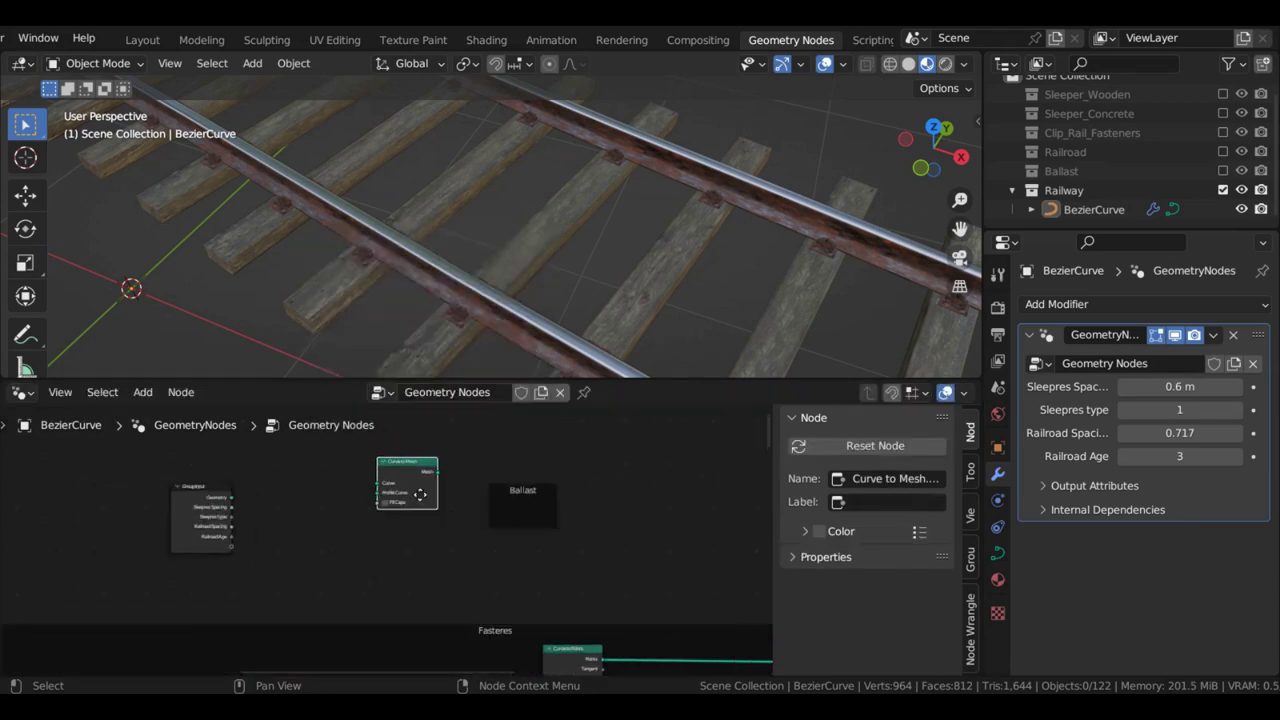
{"action": "left_click", "coordinate": [518, 503]}
{"action": "scroll", "coordinate": [209, 511], "scroll_direction": "up", "scroll_amount": 2}
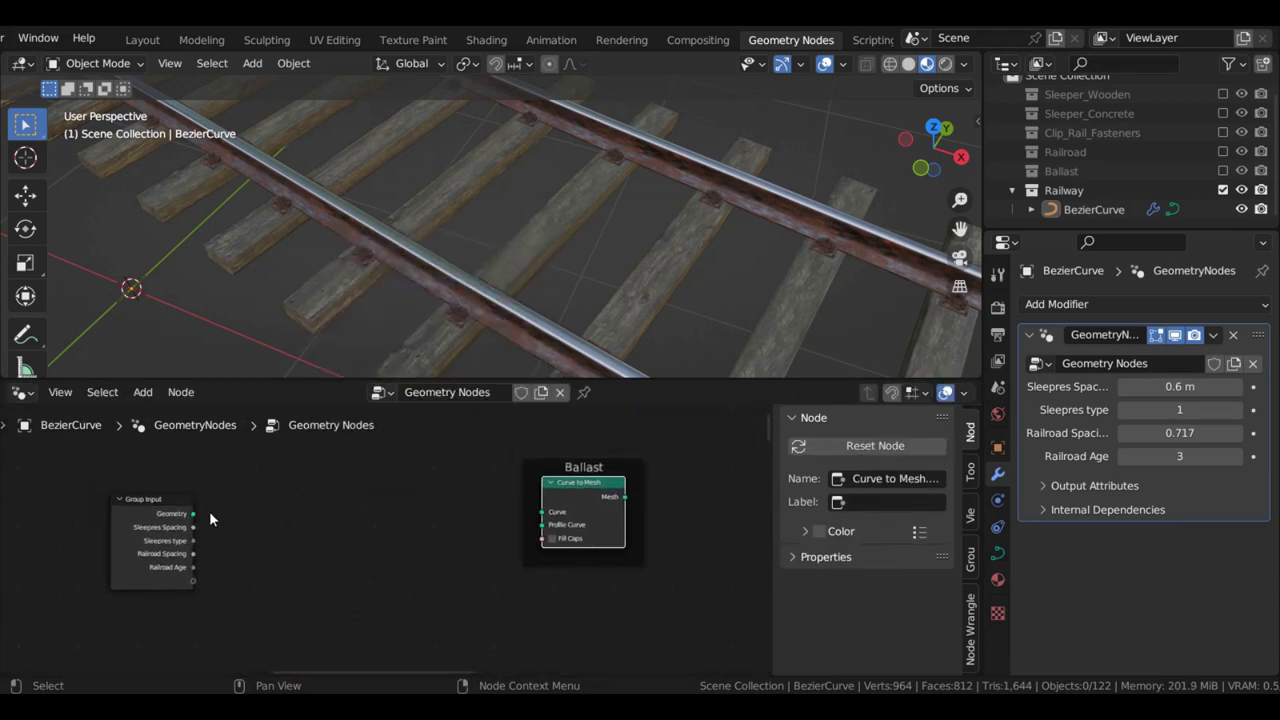
Link the copied Group Input's Geometry to the Curve input and connect a new Object Info node's Geometry to Profile Curve
{"action": "left_click_drag", "start_coordinate": [200, 518], "coordinate": [419, 578]}
{"action": "type", "text": "object"}
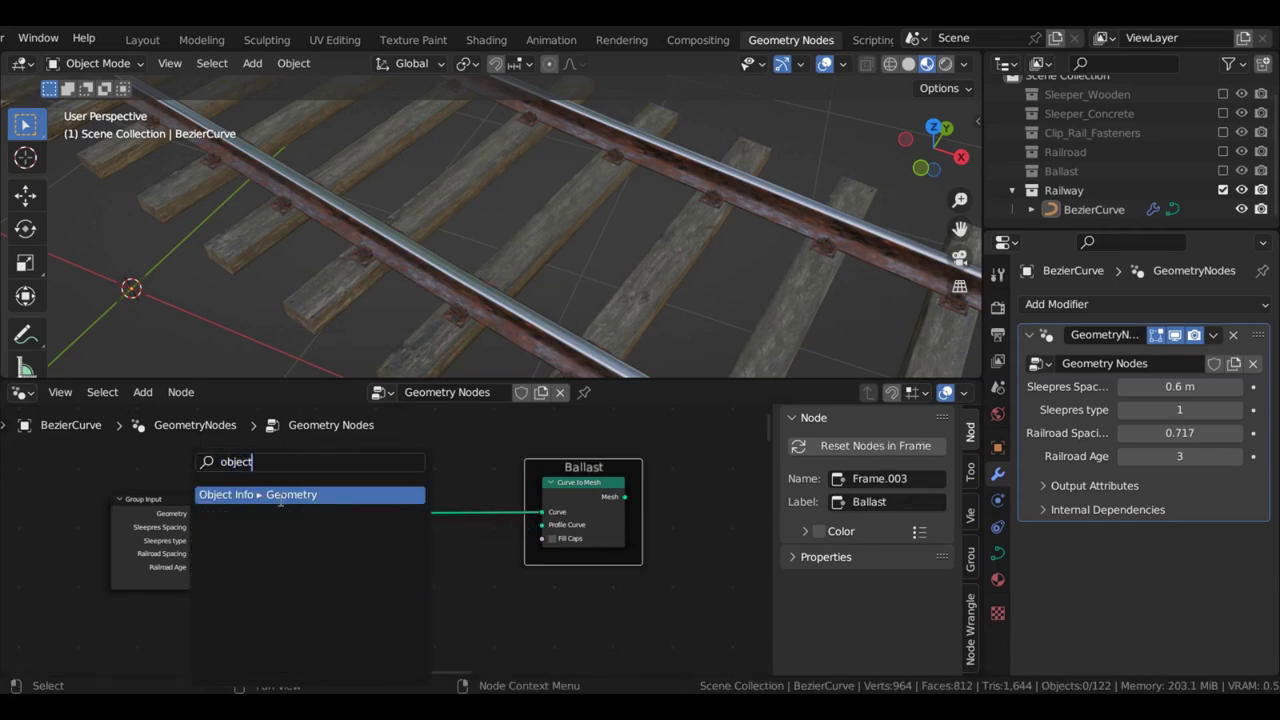
{"action": "left_click", "coordinate": [282, 498]}
{"action": "left_click", "coordinate": [268, 479]}
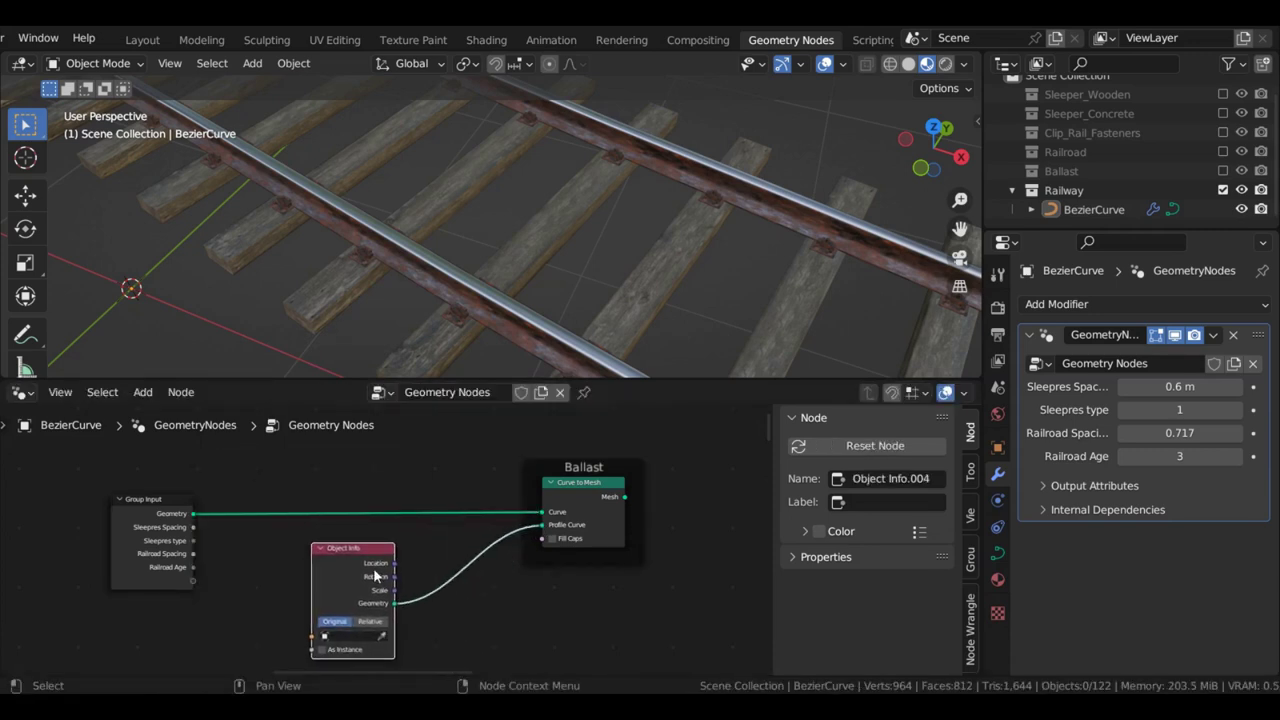
Set the new Object Info node's object to Ballast
{"action": "scroll", "coordinate": [374, 574], "scroll_direction": "up", "scroll_amount": 4}
{"action": "middle_click_drag", "start_coordinate": [327, 628], "coordinate": [320, 568]}
{"action": "left_click", "coordinate": [329, 598]}
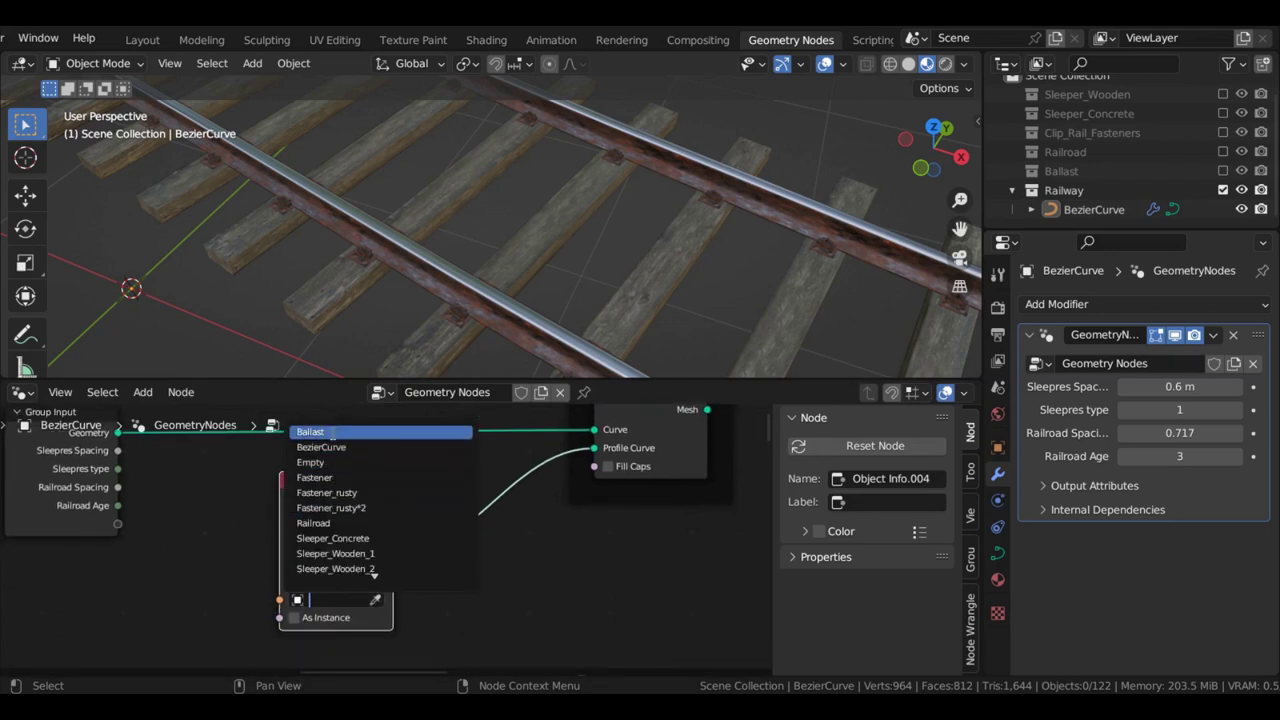
{"action": "left_click", "coordinate": [310, 431]}
Move the Ballast frame and its input nodes together to free space above the Fasteres section
{"action": "scroll", "coordinate": [513, 544], "scroll_direction": "down", "scroll_amount": 5}
{"action": "scroll", "coordinate": [514, 544], "scroll_direction": "down", "scroll_amount": 2}
{"action": "left_click_drag", "start_coordinate": [294, 477], "coordinate": [481, 549]}
{"action": "scroll", "coordinate": [481, 549], "scroll_direction": "down", "scroll_amount": 1}
{"action": "key", "text": "g"}
{"action": "left_click", "coordinate": [487, 484]}
Move the final Join Geometry and Group Output nodes up, closer to the level of the Ballast section
{"action": "scroll", "coordinate": [598, 538], "scroll_direction": "down", "scroll_amount": 1}
{"action": "middle_click_drag", "start_coordinate": [600, 546], "coordinate": [450, 460]}
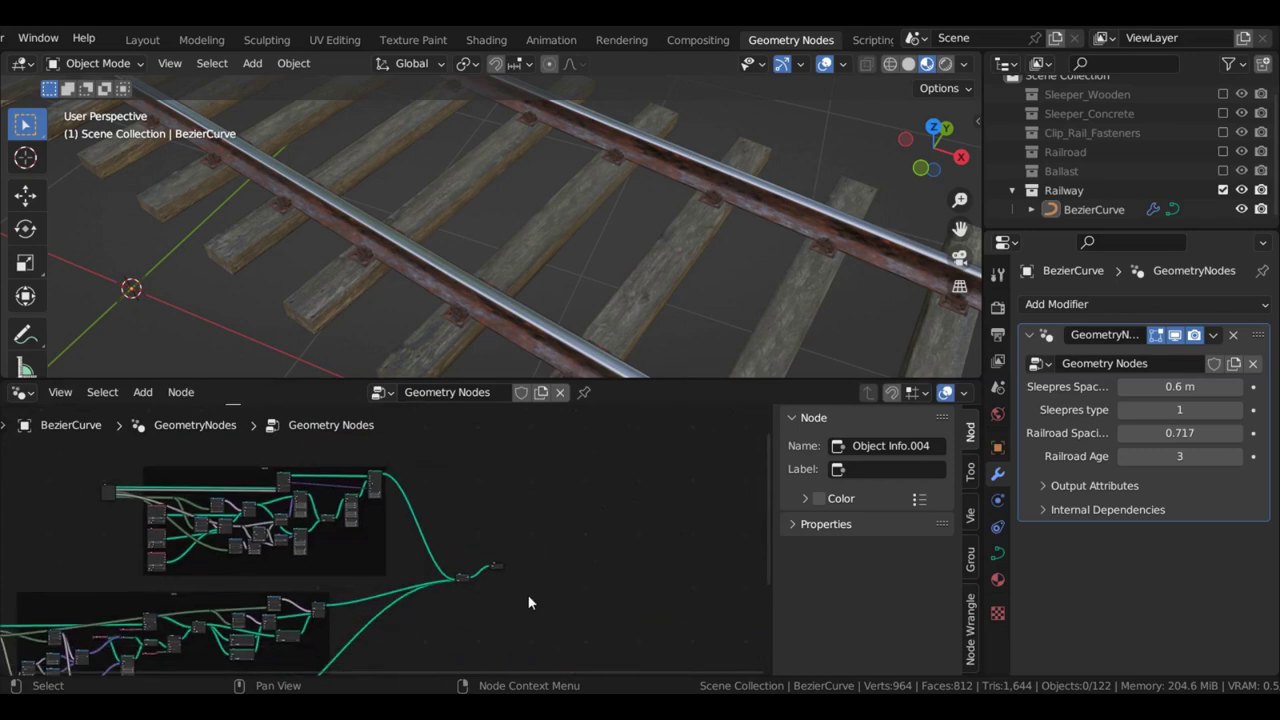
{"action": "left_click_drag", "start_coordinate": [530, 602], "coordinate": [446, 524]}
{"action": "scroll", "coordinate": [446, 524], "scroll_direction": "down", "scroll_amount": 1}
{"action": "key", "text": "g"}
{"action": "left_click", "coordinate": [460, 509]}
Link the Ballast Curve to Mesh node's Mesh output to the final Join Geometry and check the ballast under the tracks
{"action": "scroll", "coordinate": [376, 489], "scroll_direction": "up", "scroll_amount": 5}
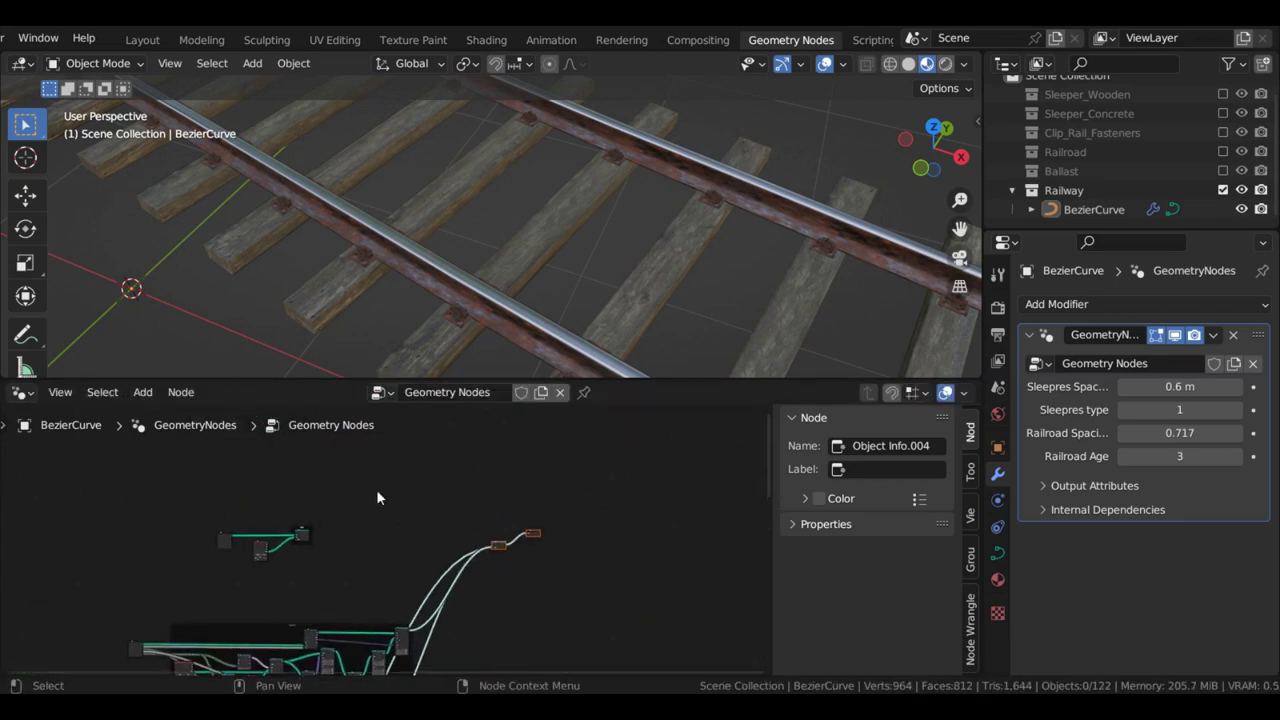
{"action": "scroll", "coordinate": [143, 519], "scroll_direction": "up", "scroll_amount": 2}
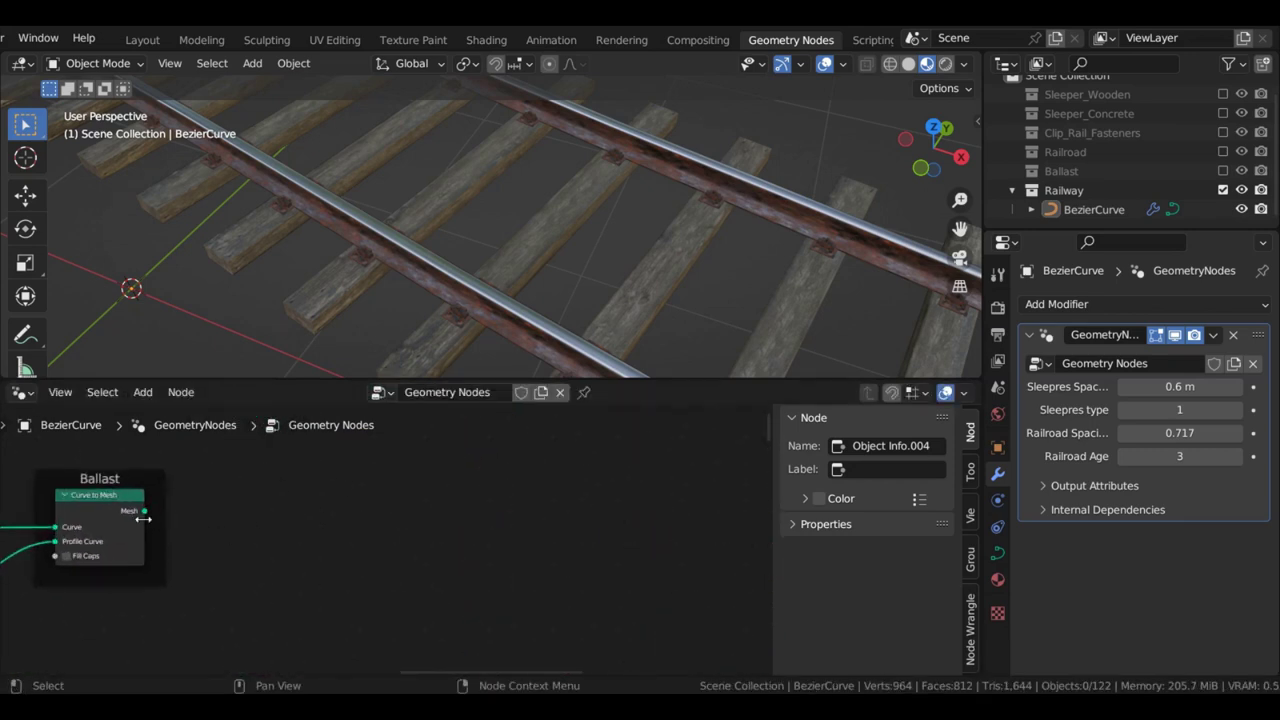
{"action": "left_click_drag", "start_coordinate": [145, 512], "coordinate": [631, 586]}
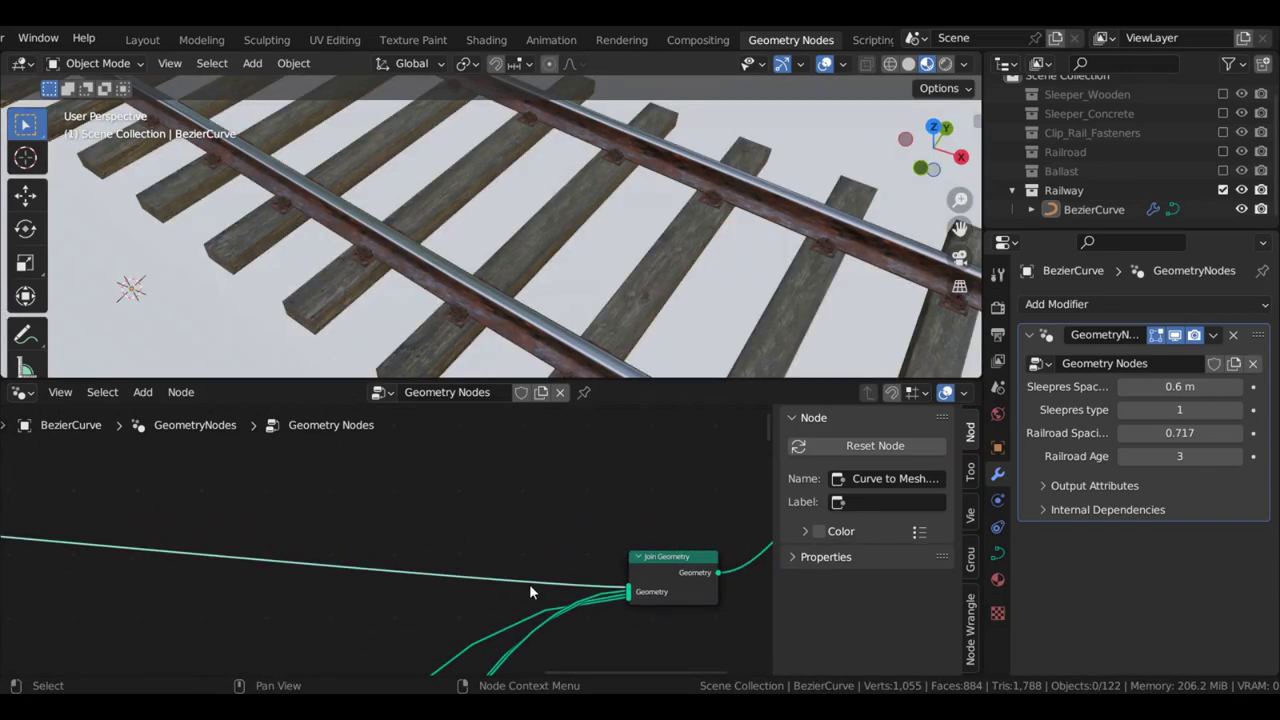
{"action": "scroll", "coordinate": [529, 584], "scroll_direction": "down", "scroll_amount": 3}
{"action": "scroll", "coordinate": [637, 250], "scroll_direction": "down", "scroll_amount": 4}
{"action": "middle_click_drag", "start_coordinate": [637, 246], "coordinate": [545, 184]}
Insert a Transform node between the Ballast section's Object Info and Curve to Mesh nodes
{"action": "scroll", "coordinate": [308, 563], "scroll_direction": "down", "scroll_amount": 4}
{"action": "middle_click_drag", "start_coordinate": [257, 517], "coordinate": [476, 555]}
{"action": "scroll", "coordinate": [249, 591], "scroll_direction": "up", "scroll_amount": 3}
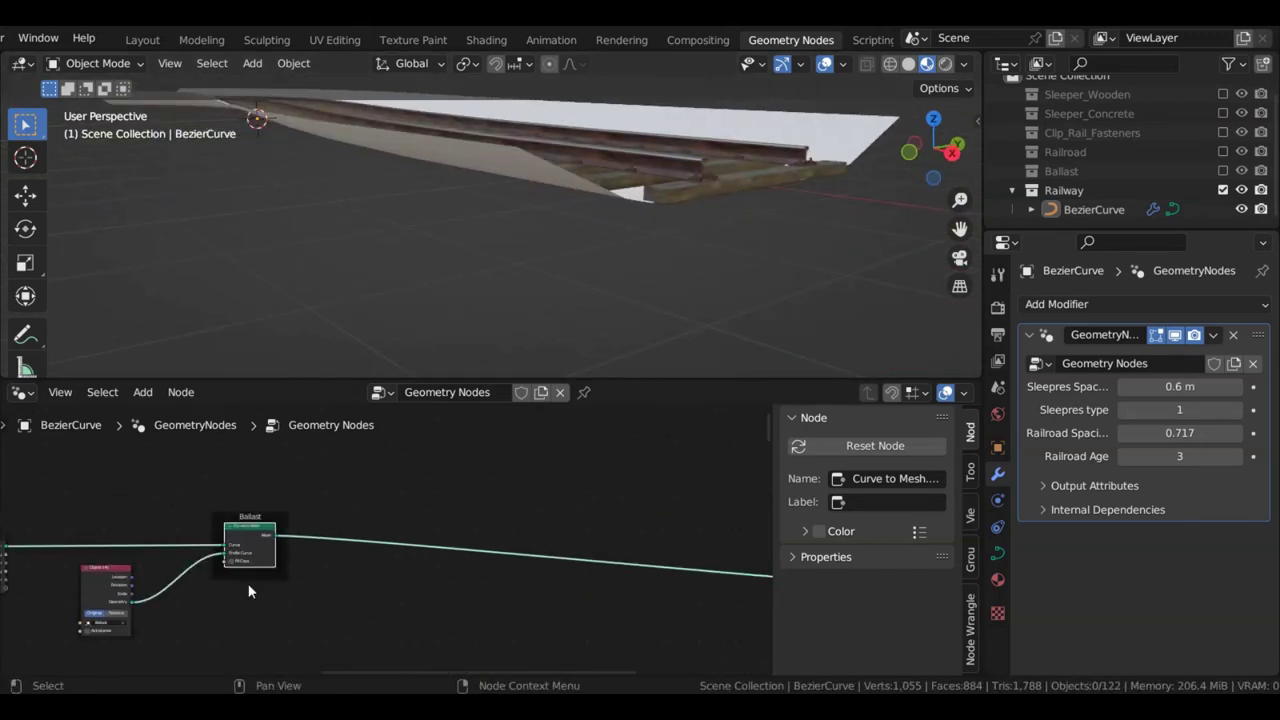
{"action": "middle_click_drag", "start_coordinate": [197, 620], "coordinate": [349, 564]}
{"action": "key", "text": "shift+a"}
{"action": "left_click", "coordinate": [277, 245]}
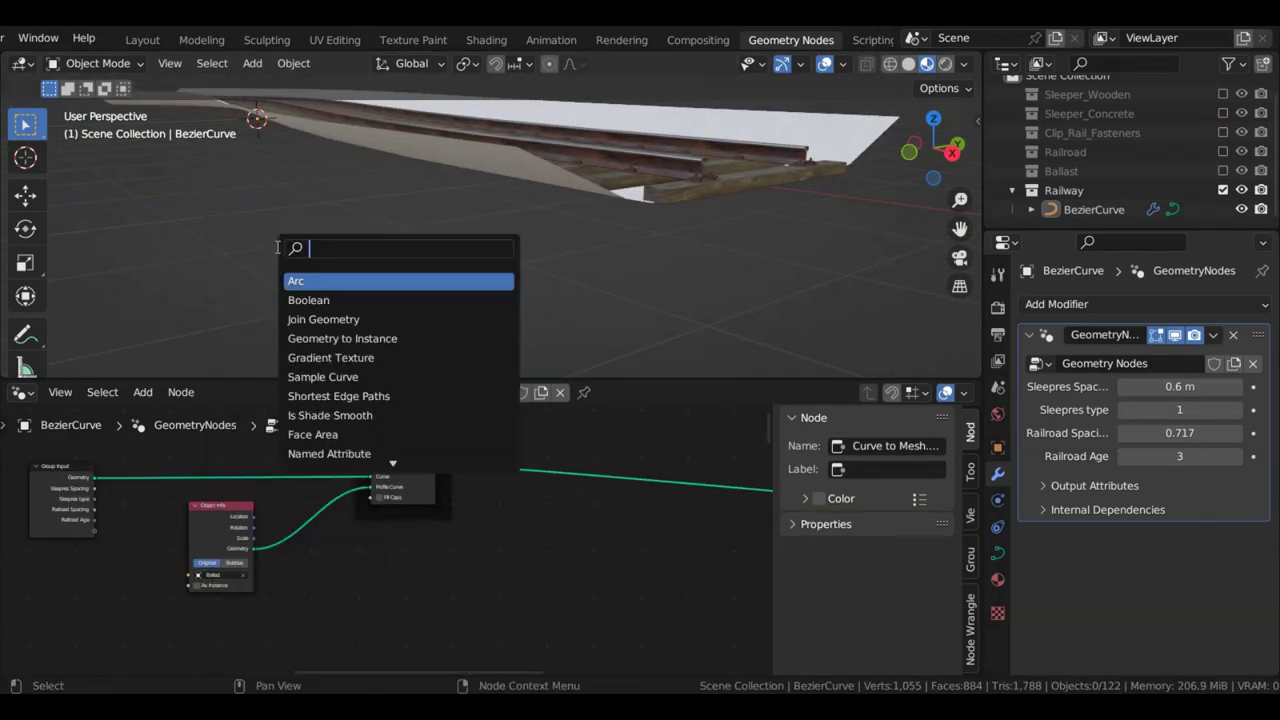
{"action": "type", "text": "tra"}
{"action": "left_click", "coordinate": [313, 285]}
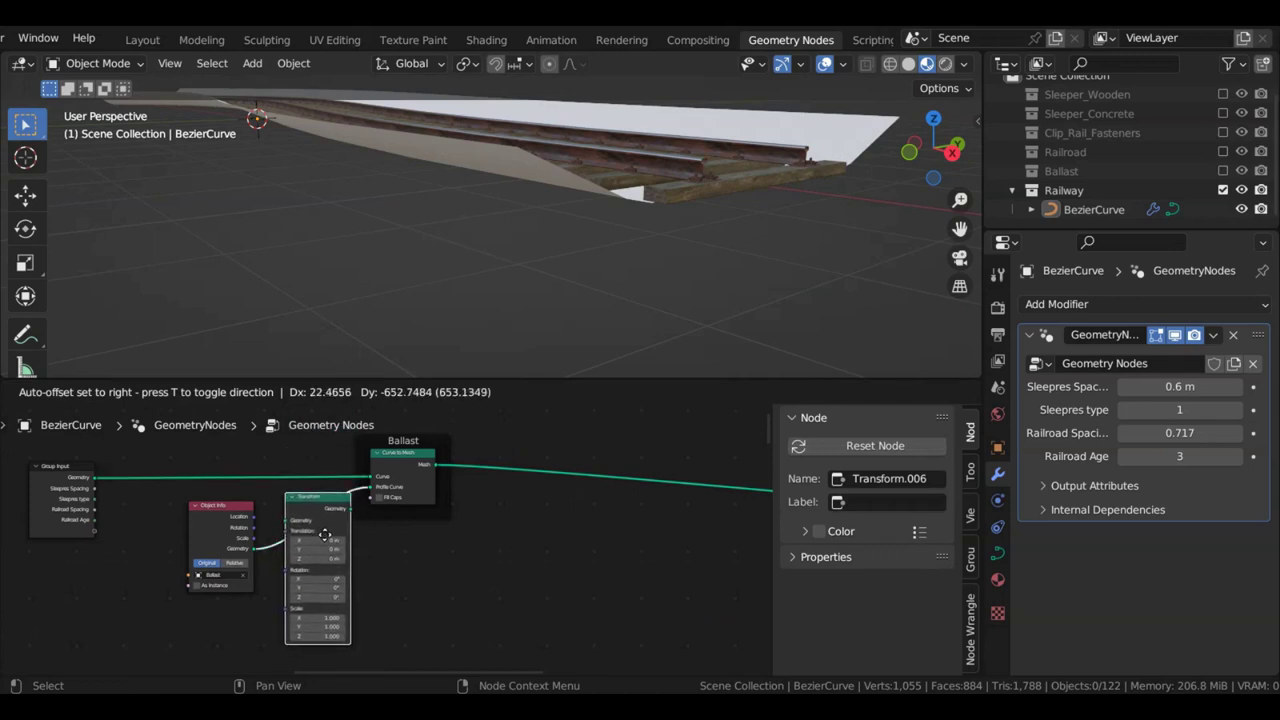
{"action": "left_click", "coordinate": [333, 537]}
Set the Ballast Transform node's Z rotation to 180°
{"action": "scroll", "coordinate": [379, 546], "scroll_direction": "up", "scroll_amount": 4}
{"action": "middle_click_drag", "start_coordinate": [345, 628], "coordinate": [472, 576]}
{"action": "key", "text": "Return"}
{"action": "scroll", "coordinate": [258, 558], "scroll_direction": "down", "scroll_amount": 2}
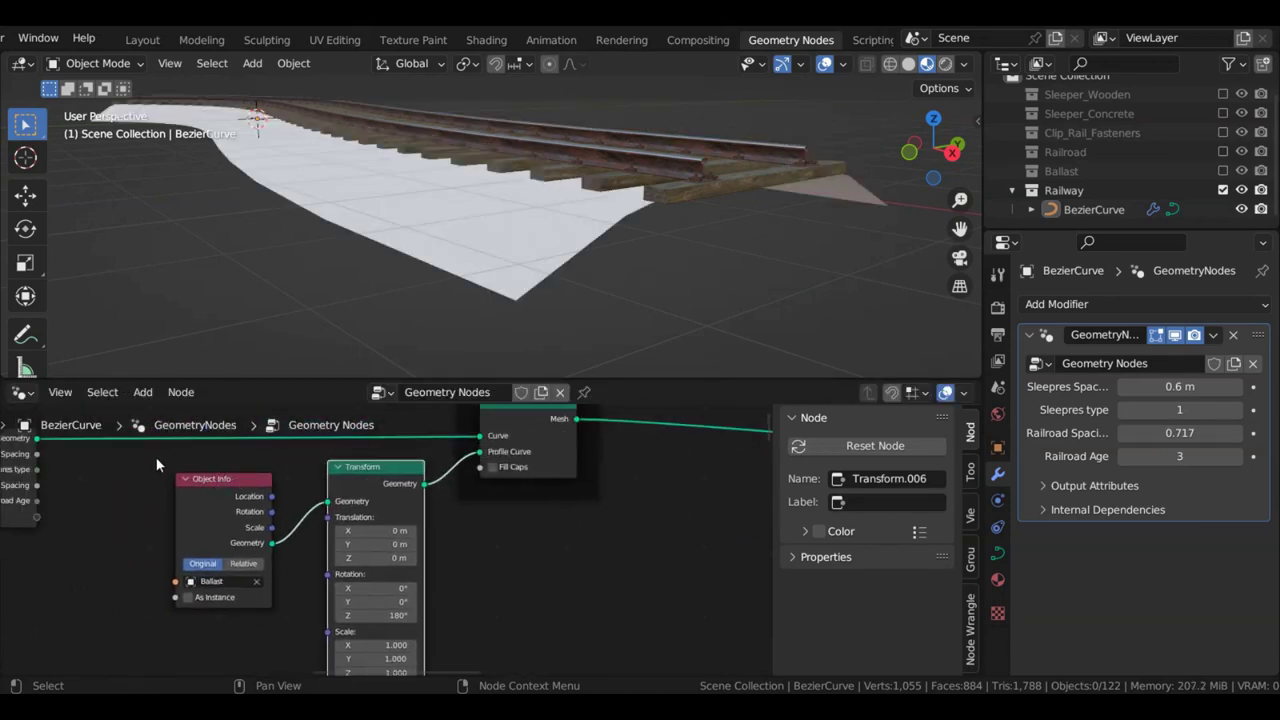
Place the Object Info and Transform nodes inside the Ballast frame
{"action": "left_click_drag", "start_coordinate": [157, 463], "coordinate": [467, 487]}
{"action": "left_click_drag", "start_coordinate": [464, 489], "coordinate": [361, 508]}
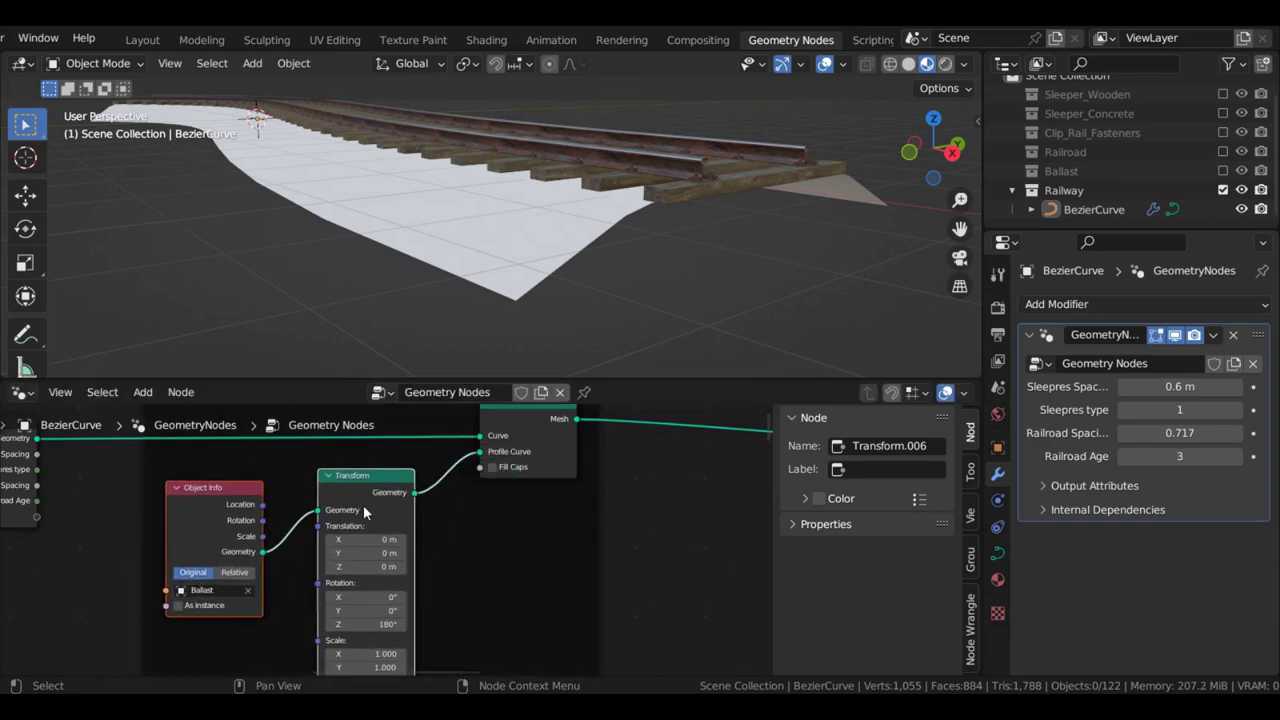
{"action": "scroll", "coordinate": [366, 505], "scroll_direction": "down", "scroll_amount": 3}
In the Shading workspace, add a material slot to BezierCurve with a new material named GN_Ballast
{"action": "middle_click_drag", "start_coordinate": [683, 148], "coordinate": [600, 120]}
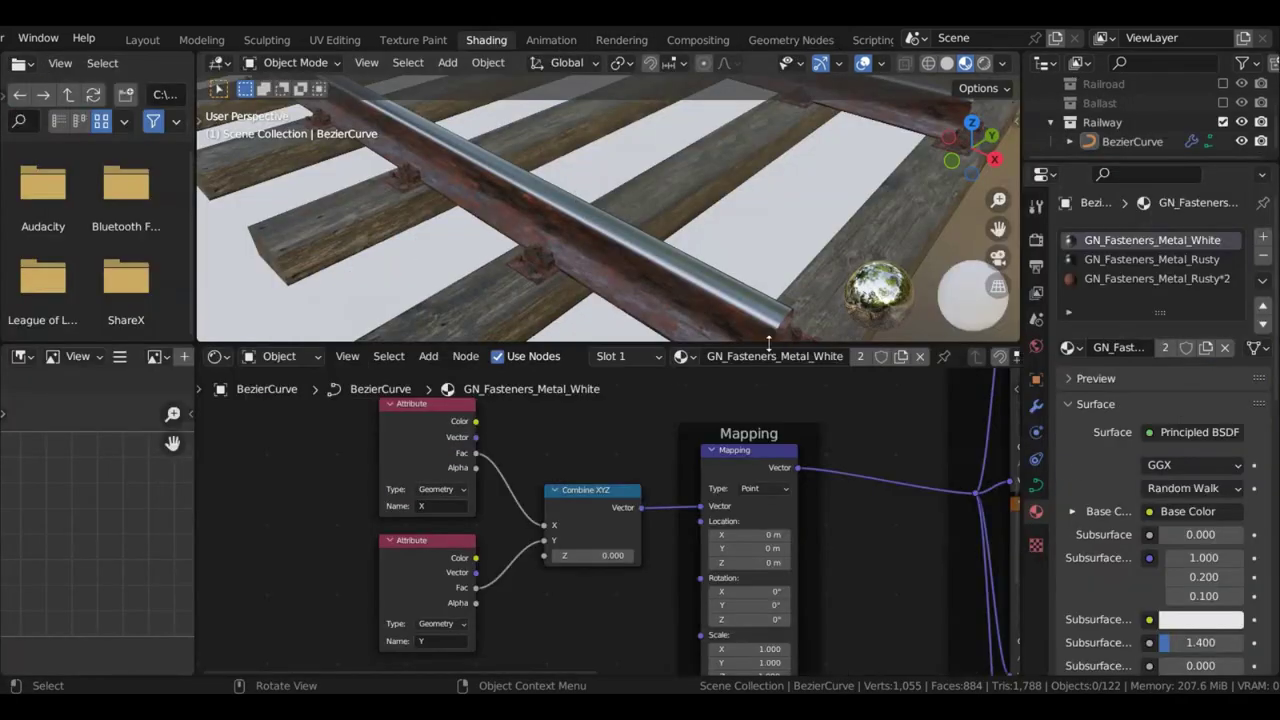
{"action": "left_click", "coordinate": [1263, 241]}
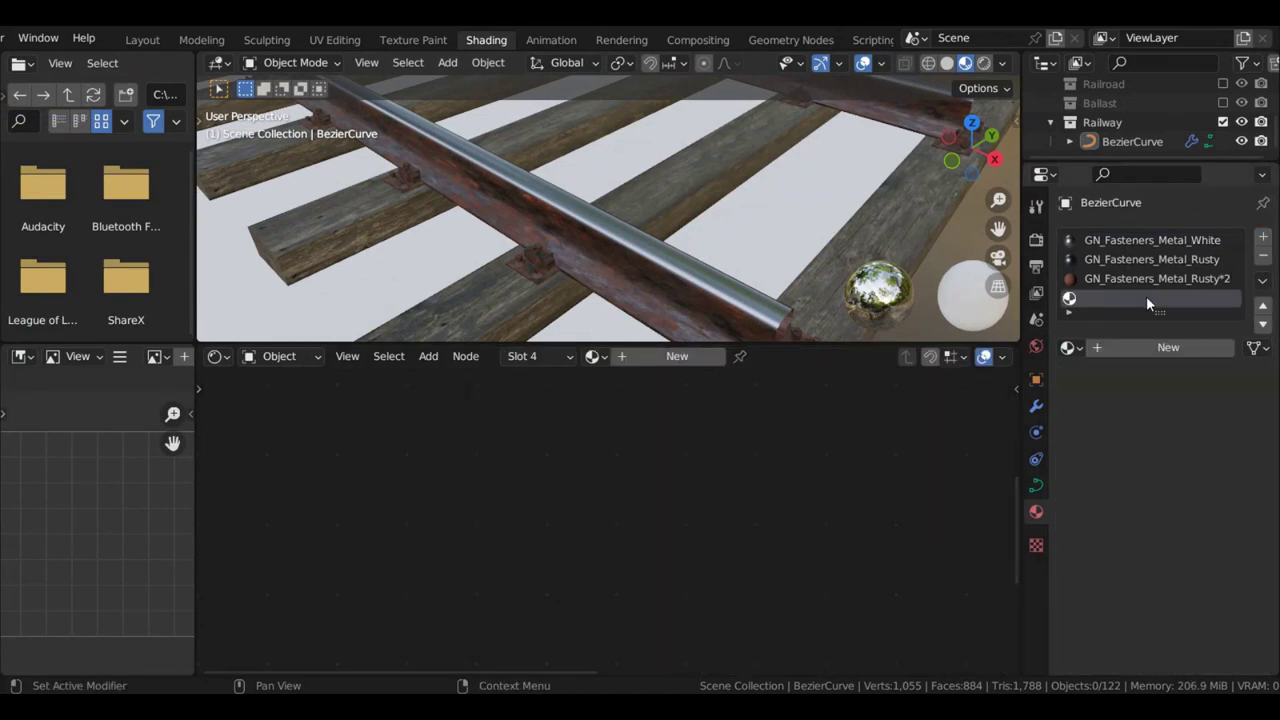
{"action": "left_click", "coordinate": [1135, 350]}
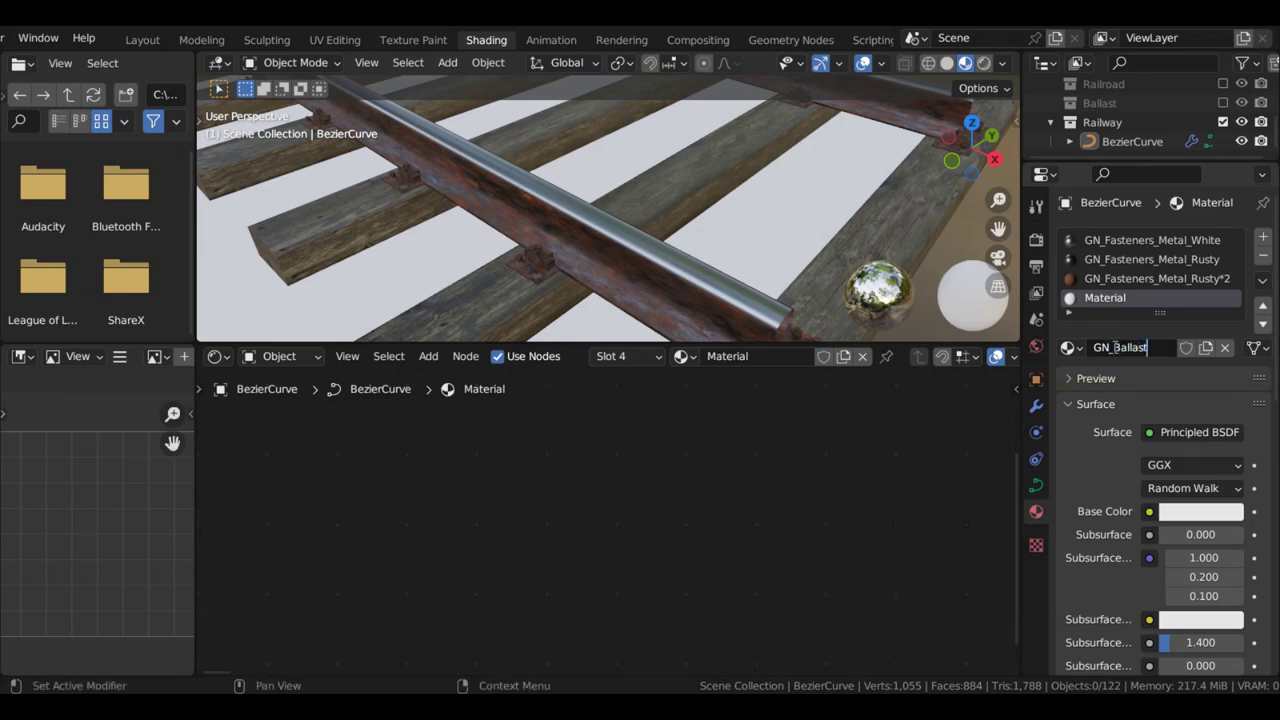
{"action": "key", "text": "Return"}
Build the GN_Ballast Principled texture setup from the four clean_pebbles images (diff, disp, nor_gl, rough) in the Railway Textures folder
{"action": "scroll", "coordinate": [832, 465], "scroll_direction": "down", "scroll_amount": 4}
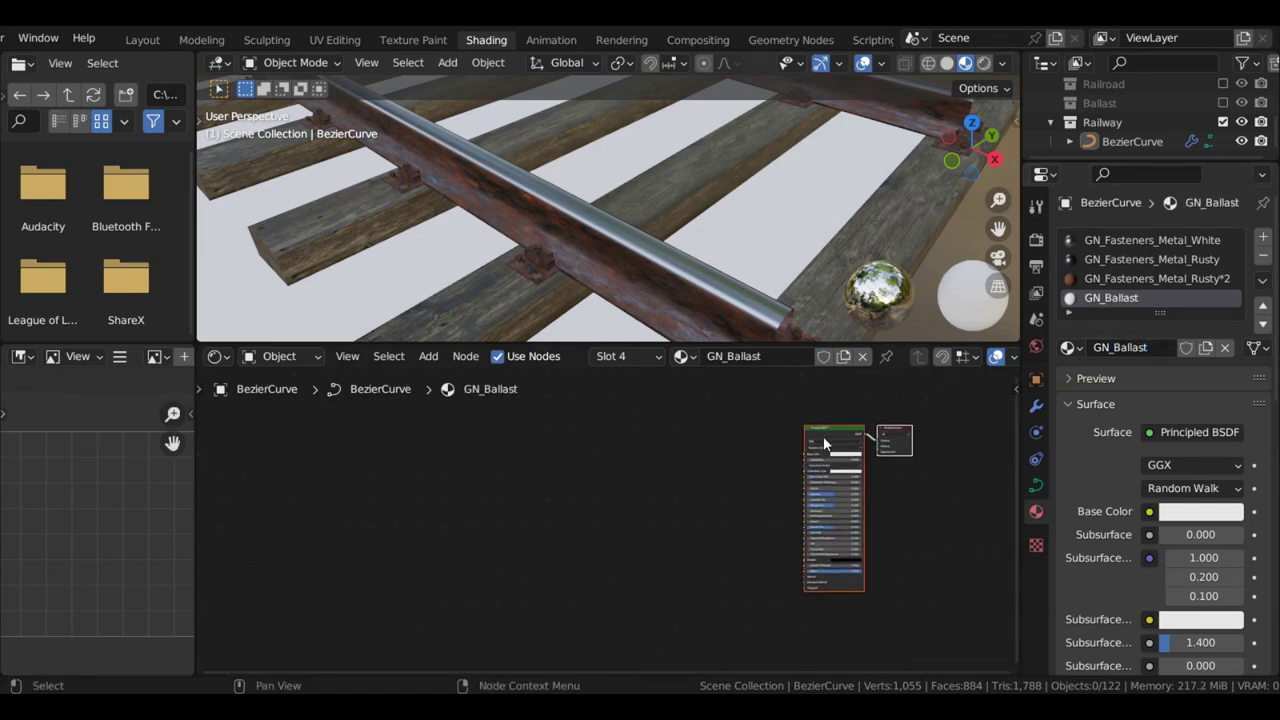
{"action": "key", "text": "ctrl+shift+t"}
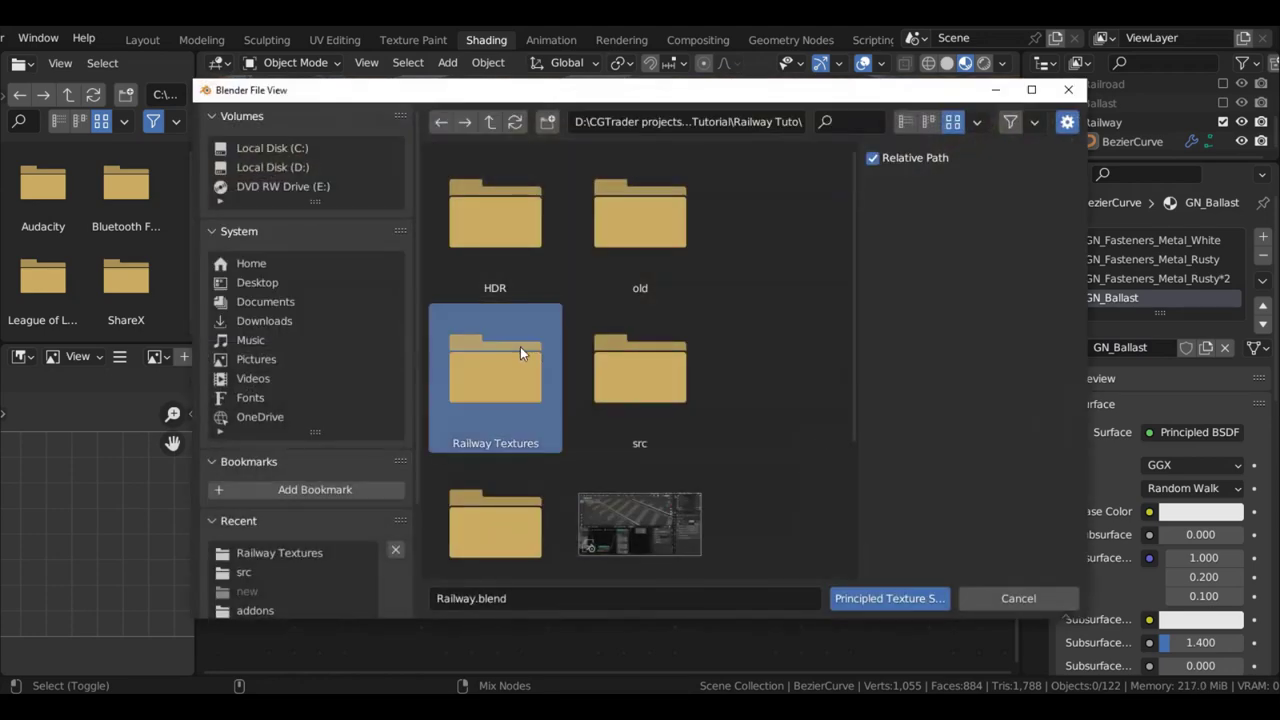
{"action": "left_click", "coordinate": [520, 347]}
{"action": "left_click", "coordinate": [479, 326]}
{"action": "left_click", "coordinate": [600, 478], "text": "shift"}
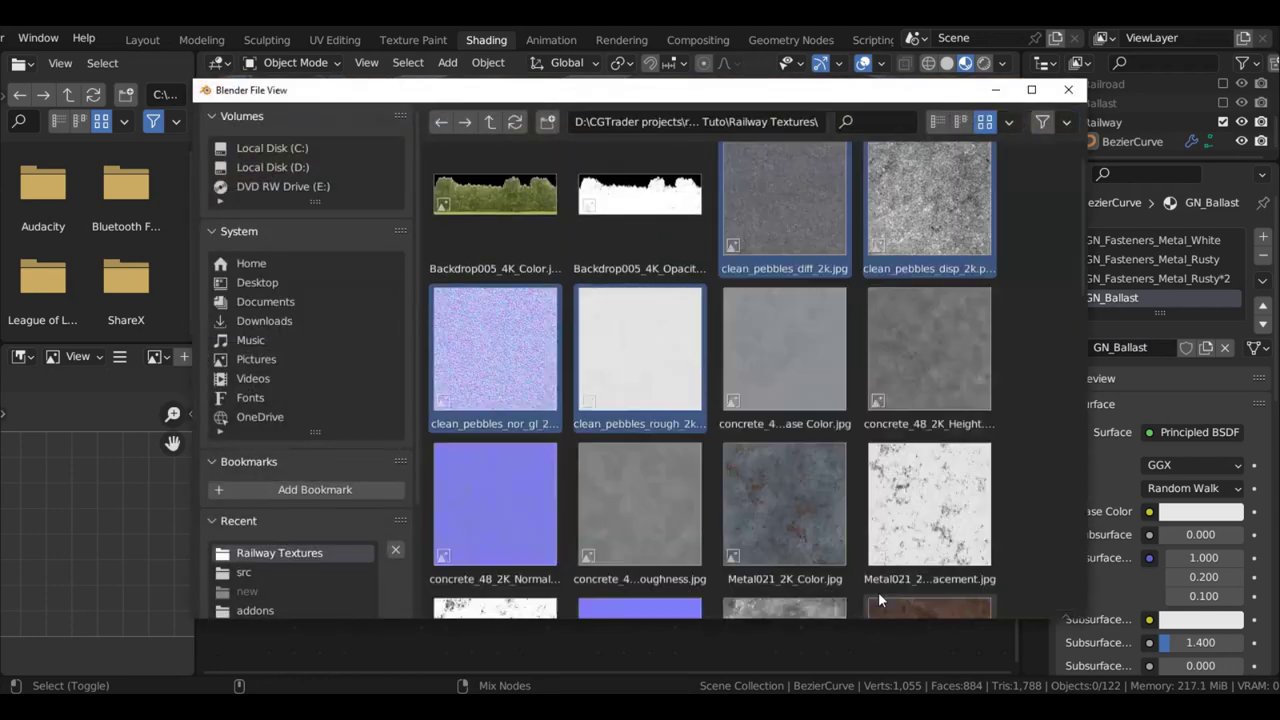
{"action": "left_click", "coordinate": [878, 597]}
Replace the Texture Coordinate node in front of Mapping with a Geometry-type Attribute node named X
{"action": "scroll", "coordinate": [528, 472], "scroll_direction": "up", "scroll_amount": 2}
{"action": "key", "text": "KP_Decimal"}
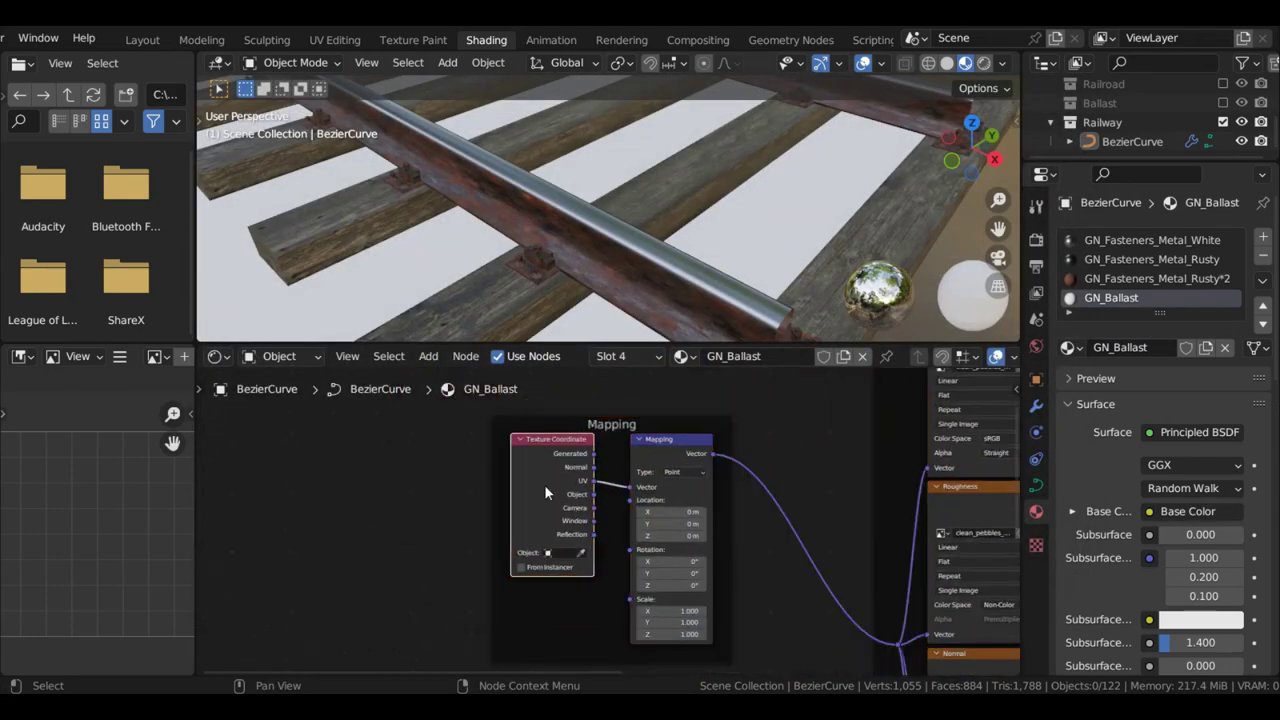
{"action": "key", "text": "x"}
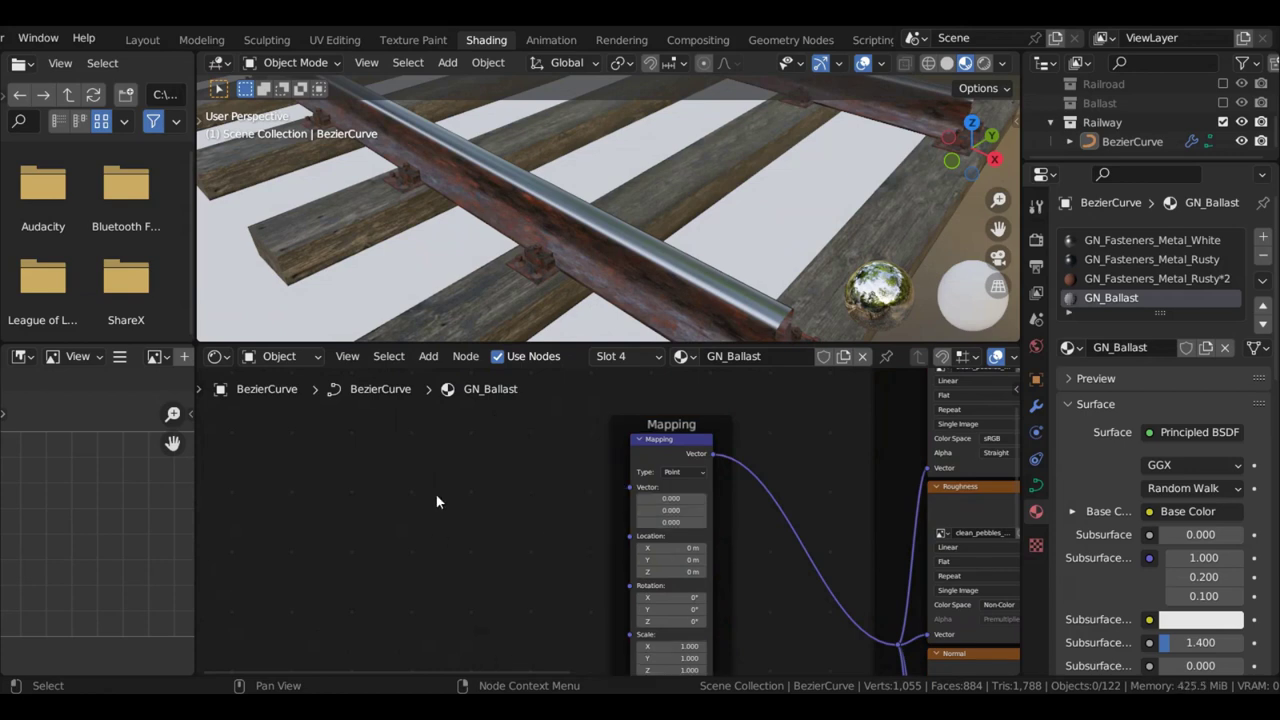
{"action": "key", "text": "shift+a"}
{"action": "left_click", "coordinate": [388, 473]}
{"action": "type", "text": "att"}
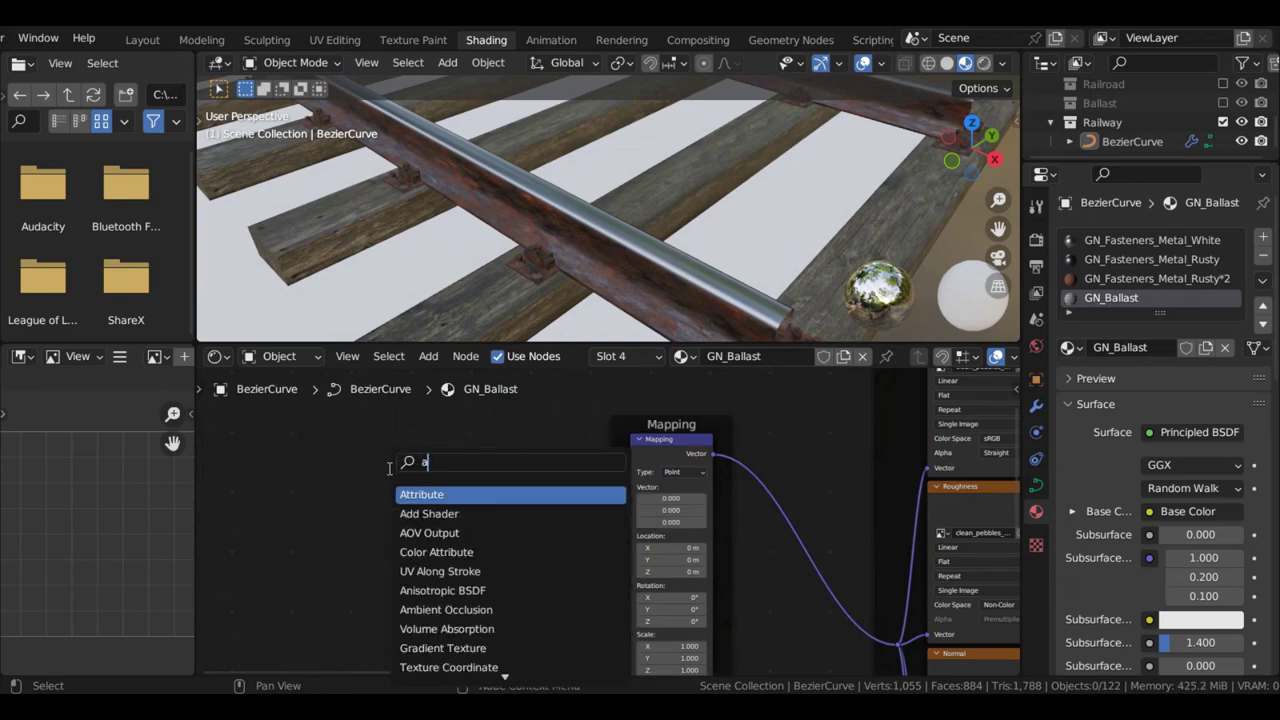
{"action": "left_click_drag", "start_coordinate": [417, 490], "coordinate": [394, 470]}
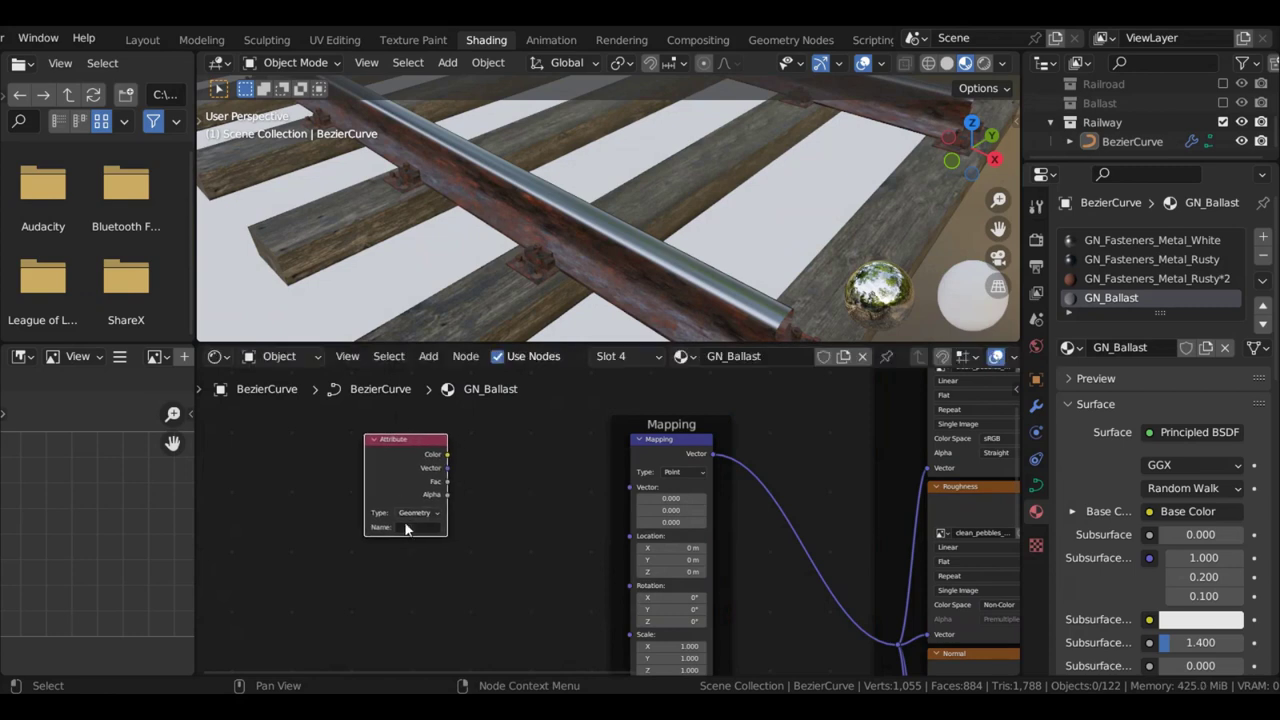
{"action": "left_click", "coordinate": [416, 528]}
Duplicate the X Attribute node directly below the original and name the copy Y
{"action": "key", "text": "shift+d"}
{"action": "key", "text": "y"}
{"action": "left_click", "coordinate": [462, 673]}
{"action": "middle_click_drag", "start_coordinate": [462, 673], "coordinate": [462, 648]}
{"action": "scroll", "coordinate": [440, 588], "scroll_direction": "up", "scroll_amount": 5}
{"action": "middle_click_drag", "start_coordinate": [437, 579], "coordinate": [516, 476]}
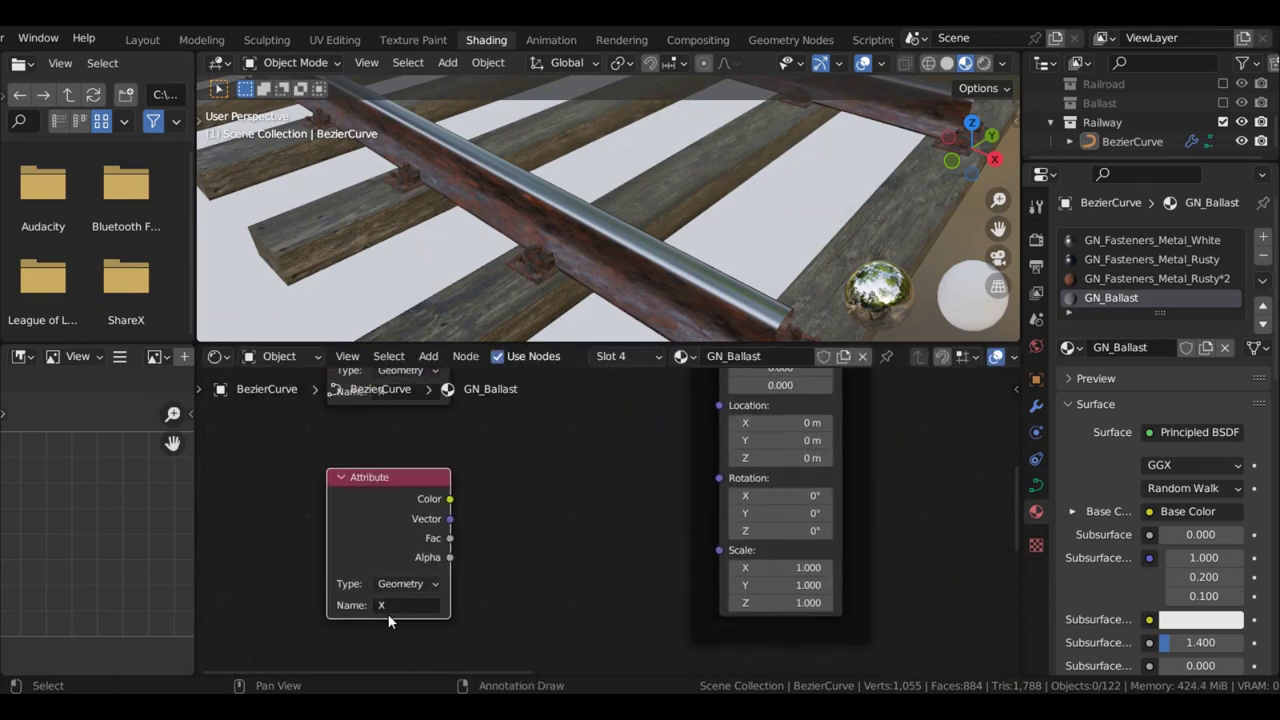
{"action": "scroll", "coordinate": [525, 491], "scroll_direction": "down", "scroll_amount": 3}
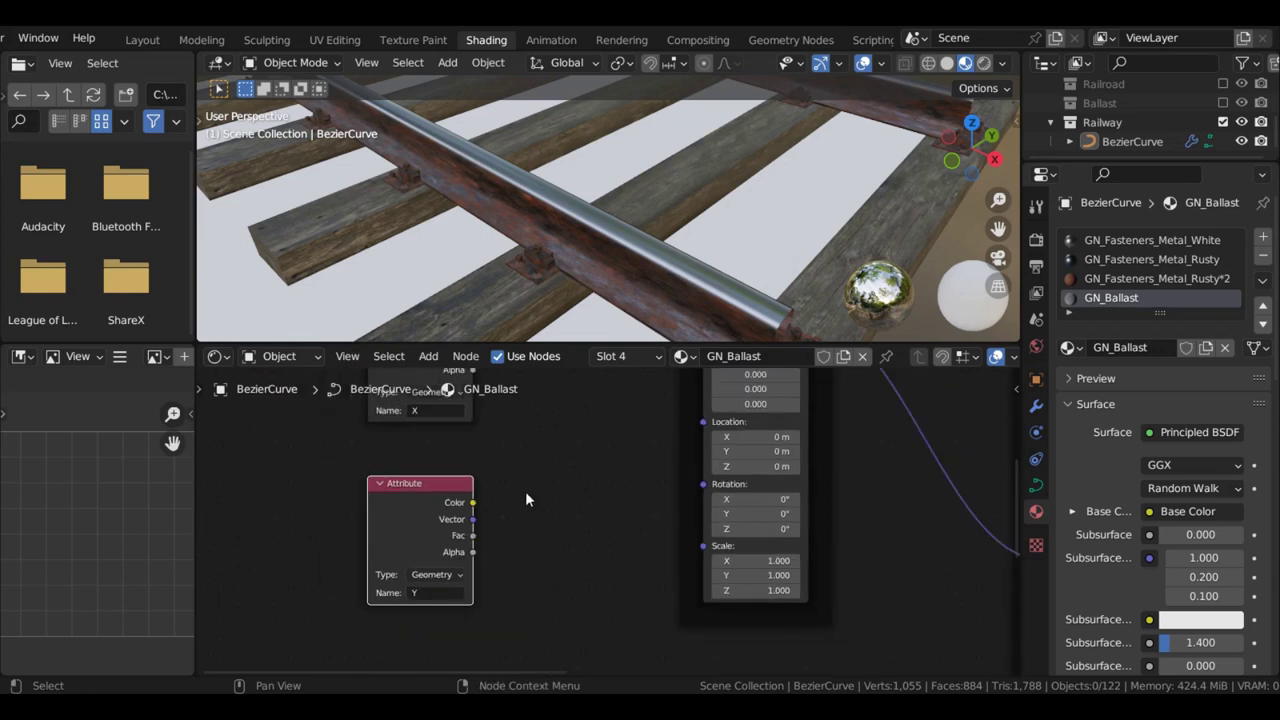
Add a Combine XYZ node and link the X and Y Attribute nodes' Fac outputs to its X and Y inputs
{"action": "left_click_drag", "start_coordinate": [477, 422], "coordinate": [537, 484]}
{"action": "type", "text": "comb"}
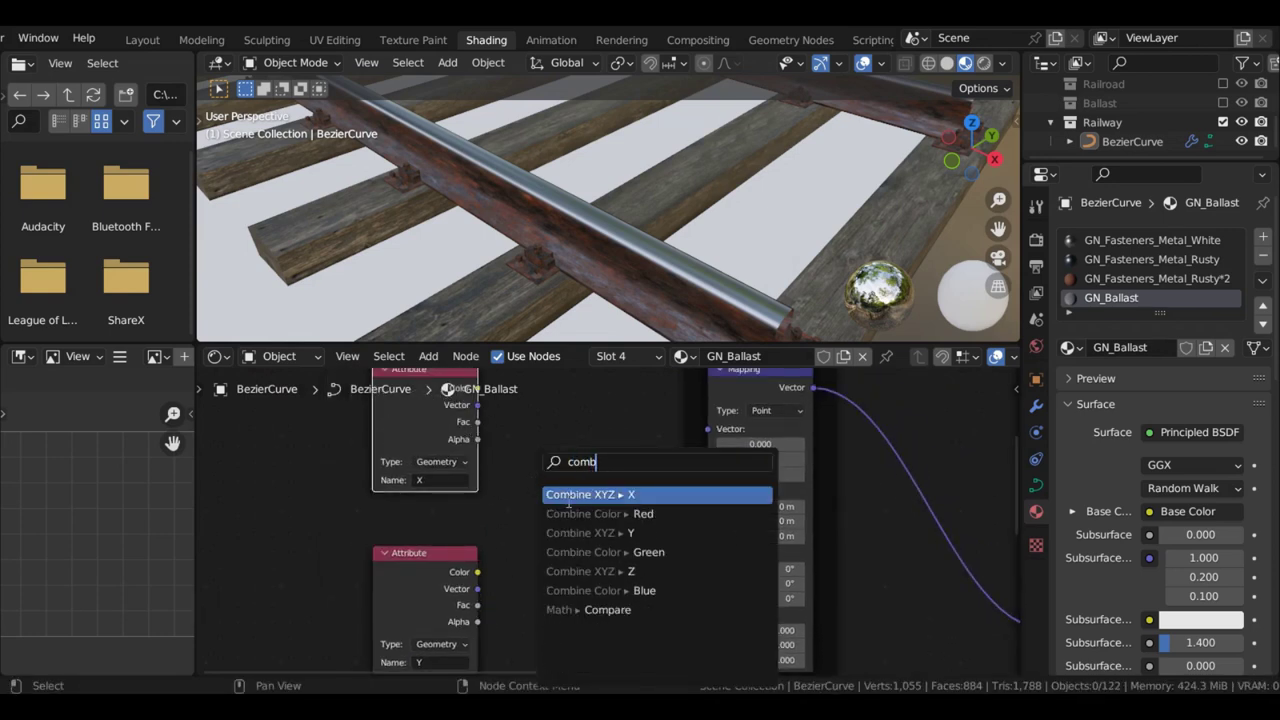
{"action": "left_click", "coordinate": [568, 495]}
{"action": "left_click", "coordinate": [568, 503]}
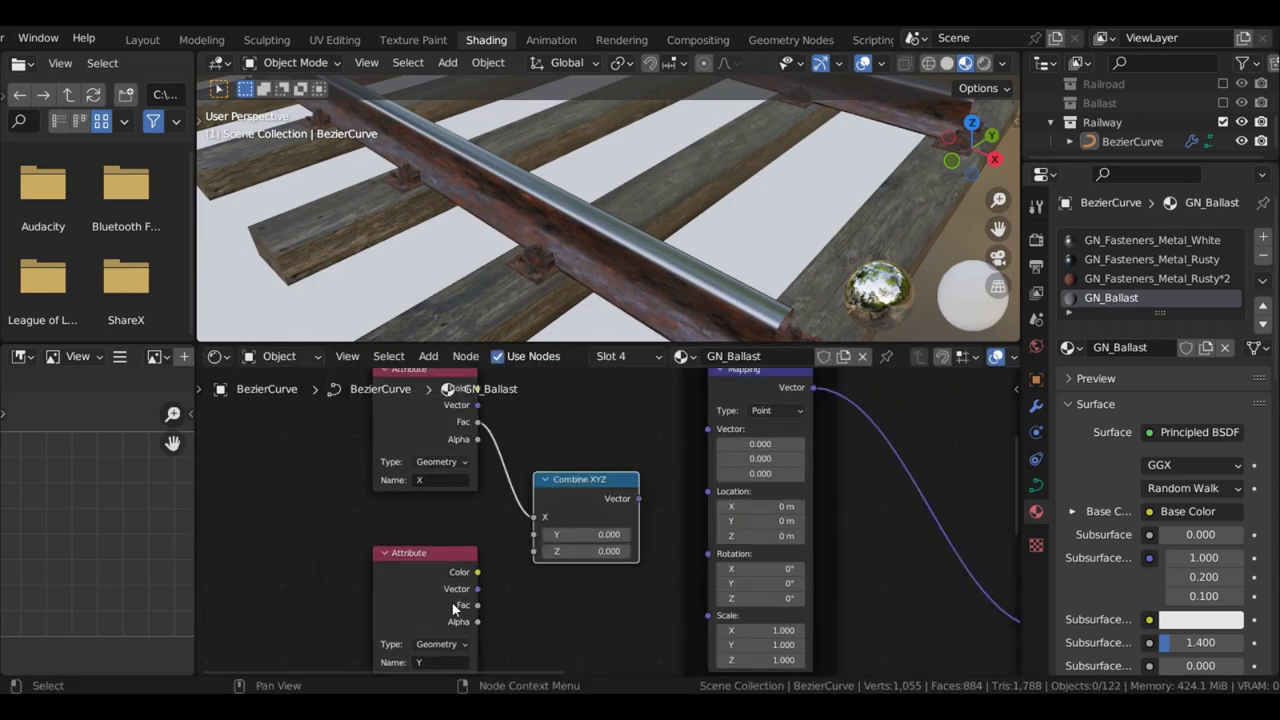
{"action": "left_click_drag", "start_coordinate": [478, 605], "coordinate": [534, 534]}
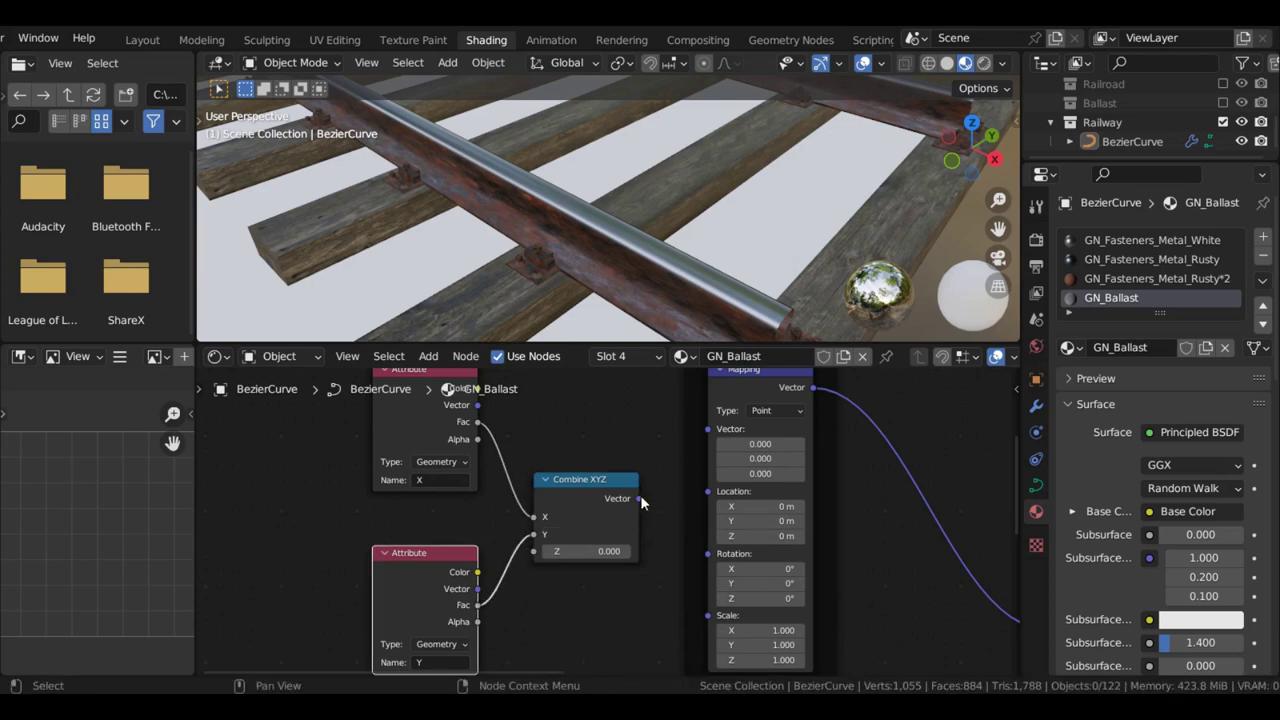
Link the Combine XYZ node's Vector output to the Mapping node's Vector input, and return to the Geometry Nodes workspace
{"action": "left_click_drag", "start_coordinate": [639, 498], "coordinate": [707, 430]}
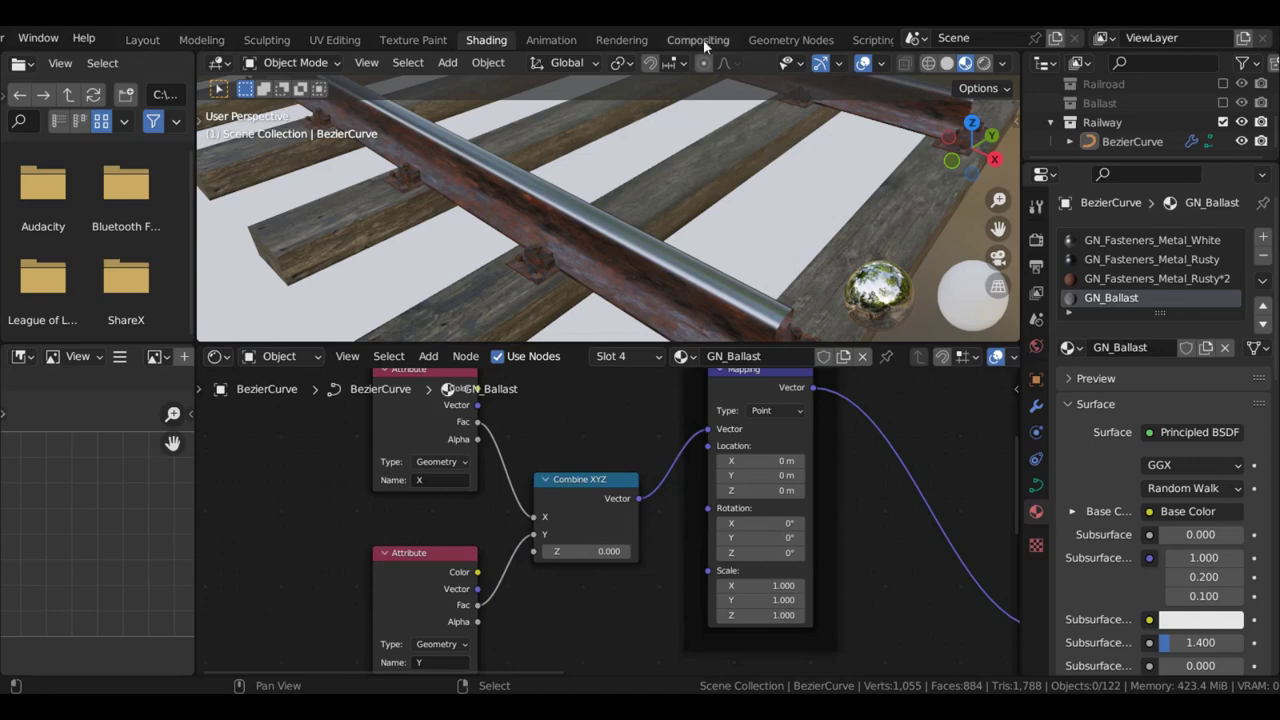
{"action": "left_click", "coordinate": [795, 40]}
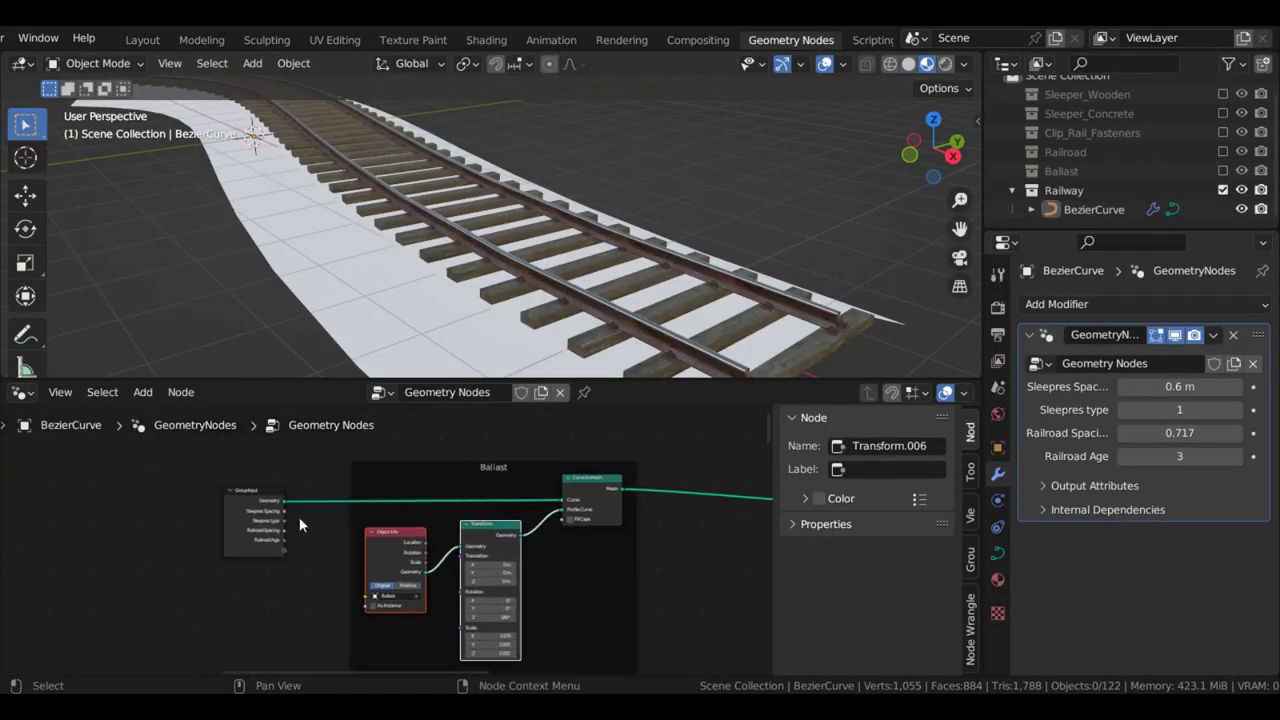
Insert a Store Named Attribute node between the Group Input's Geometry output and the Curve to Mesh node's Curve input in the Ballast frame
{"action": "left_click_drag", "start_coordinate": [262, 519], "coordinate": [196, 517]}
{"action": "scroll", "coordinate": [400, 495], "scroll_direction": "up", "scroll_amount": 1}
{"action": "middle_click_drag", "start_coordinate": [517, 500], "coordinate": [483, 576]}
{"action": "left_click", "coordinate": [481, 490]}
{"action": "key", "text": "shift+a"}
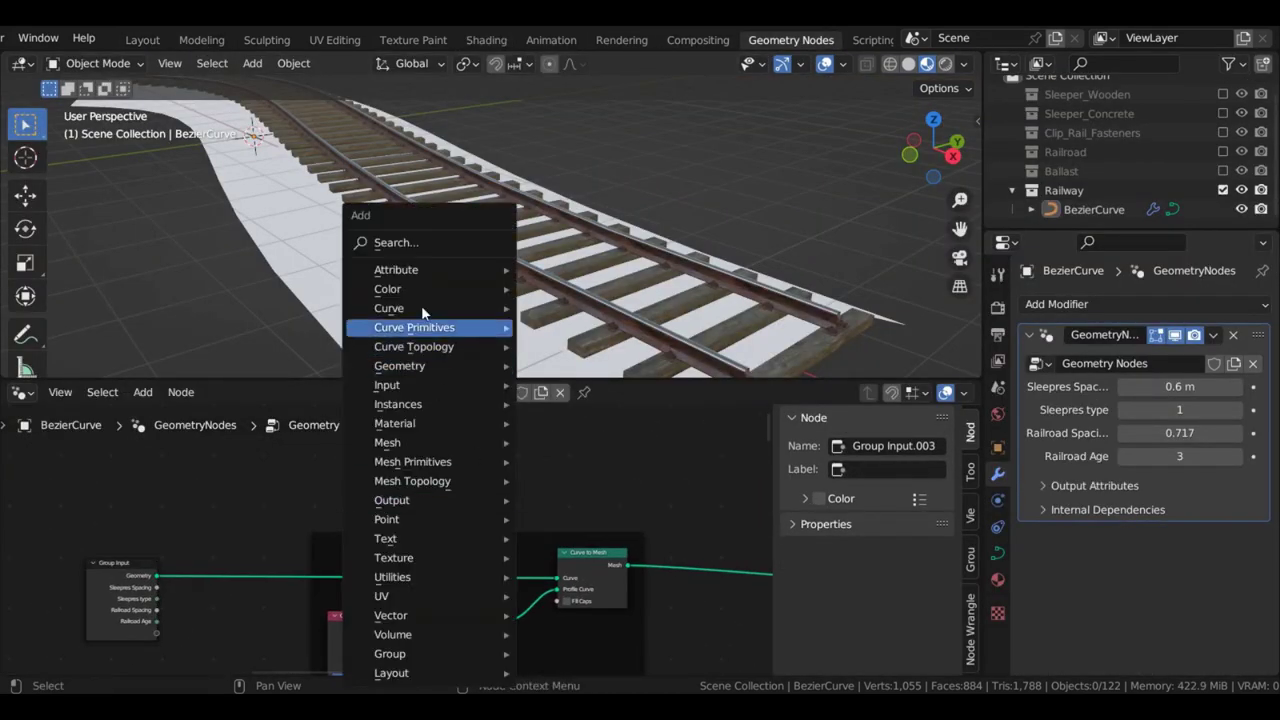
{"action": "left_click", "coordinate": [398, 242]}
{"action": "type", "text": "store"}
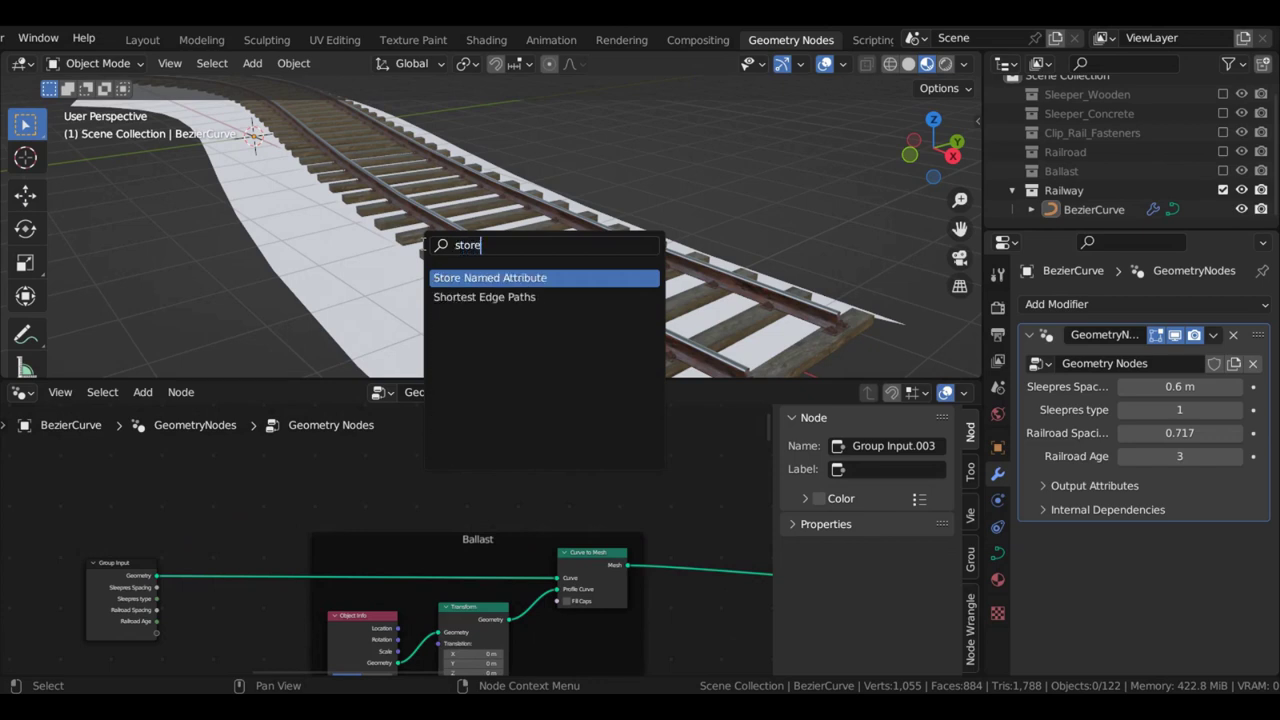
{"action": "key", "text": "Return"}
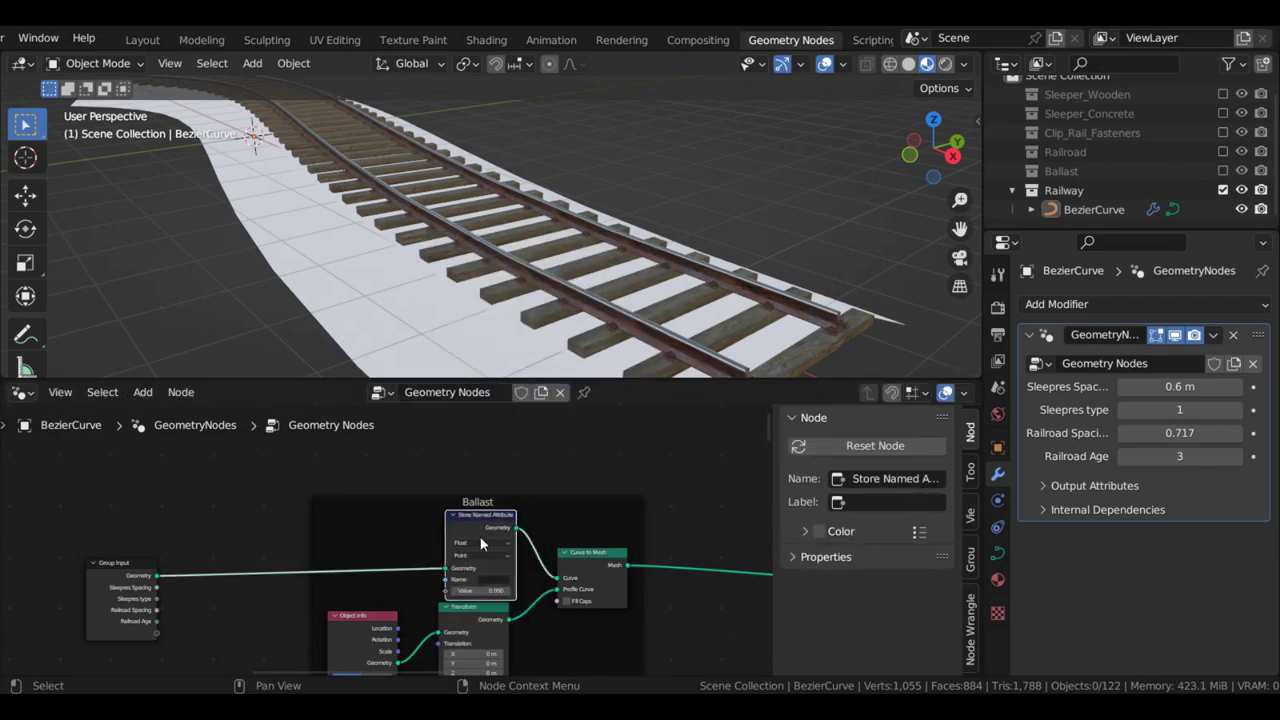
{"action": "left_click", "coordinate": [481, 517]}
Set the attribute name of the new Store Named Attribute node to X
{"action": "scroll", "coordinate": [481, 517], "scroll_direction": "up", "scroll_amount": 5}
{"action": "left_click", "coordinate": [547, 568]}
{"action": "type", "text": "X"}
{"action": "key", "text": "Return"}
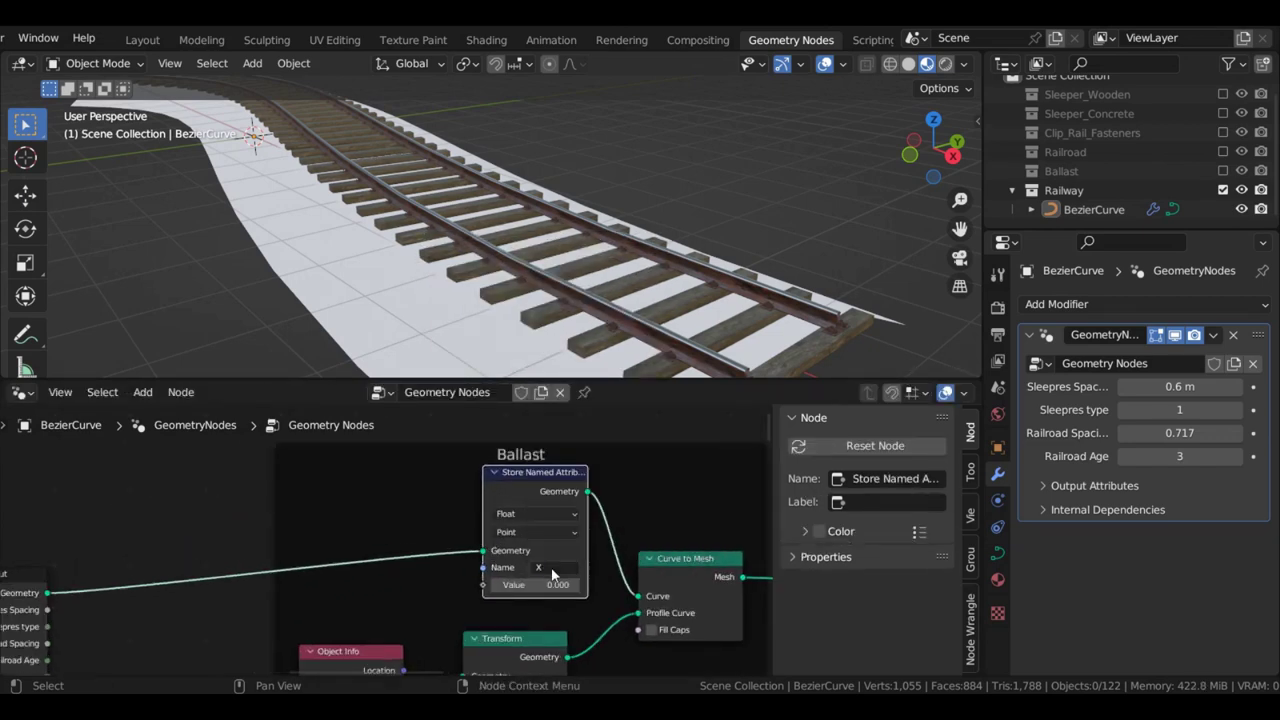
Add a Spline Parameter node and link its Length output to the Value input of the X Store Named Attribute node
{"action": "left_click", "coordinate": [345, 509]}
{"action": "key", "text": "shift+a"}
{"action": "type", "text": "sp"}
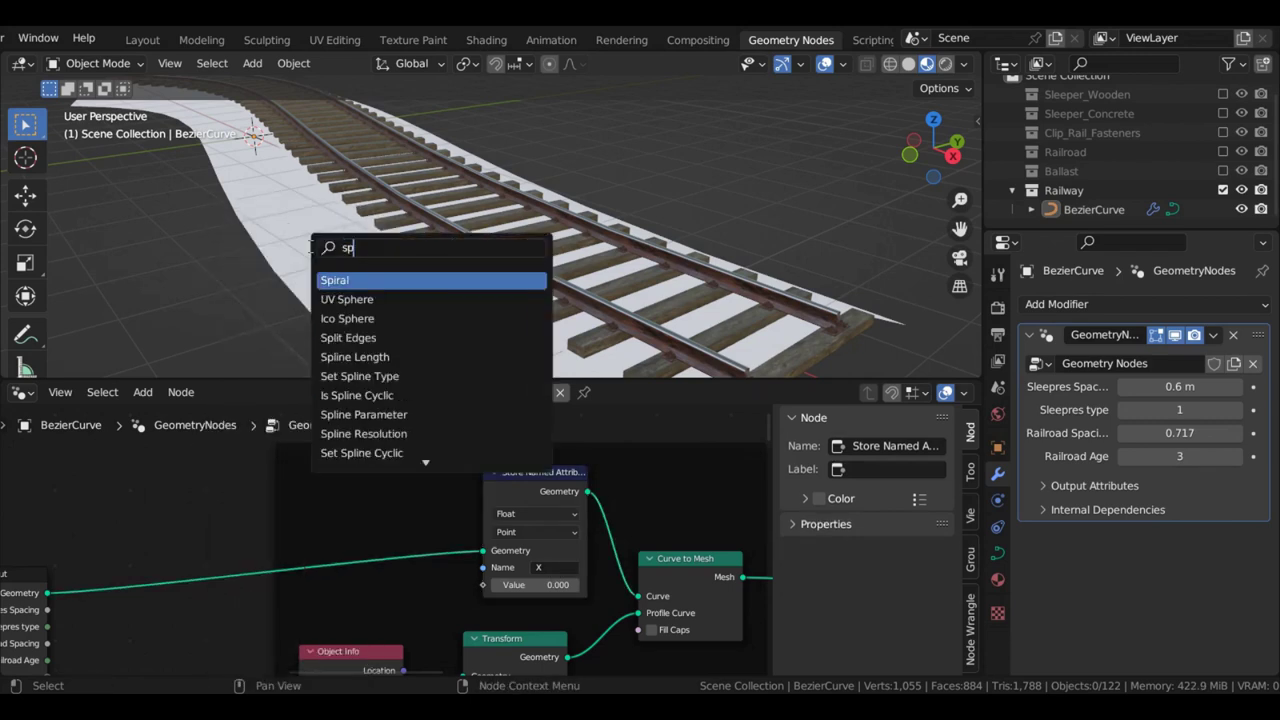
{"action": "type", "text": "line"}
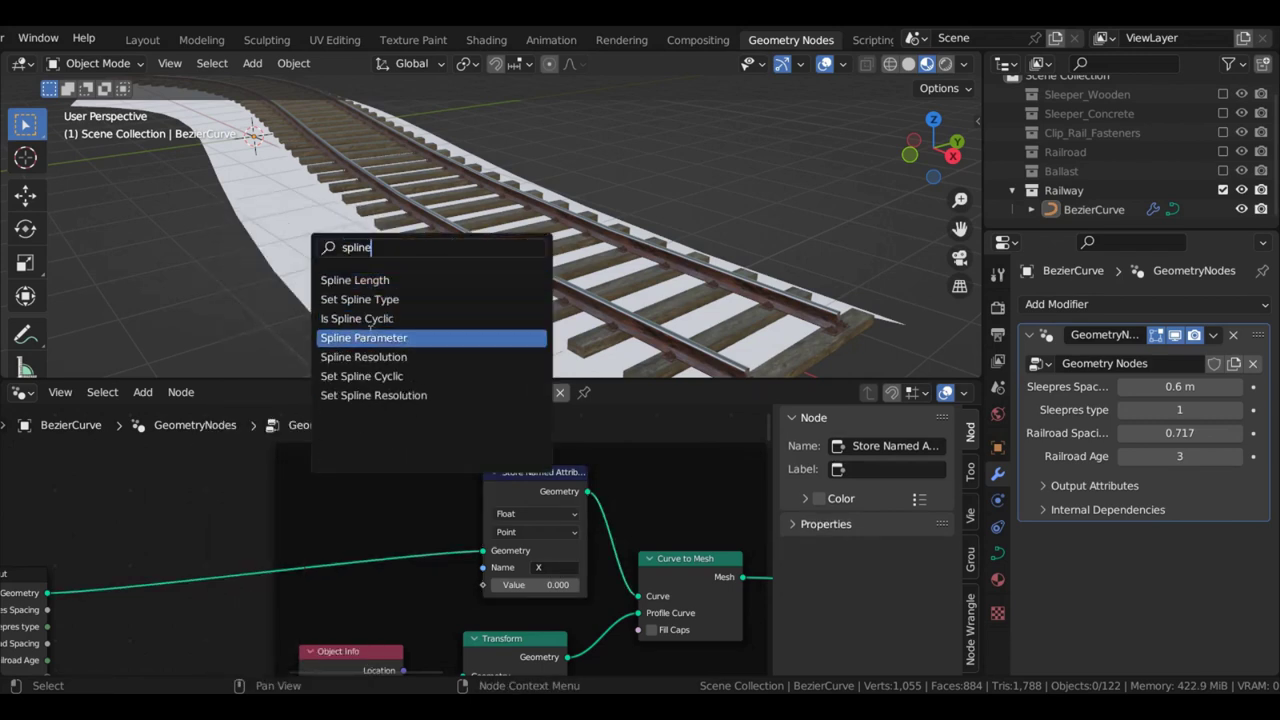
{"action": "left_click", "coordinate": [370, 330]}
{"action": "left_click", "coordinate": [438, 519]}
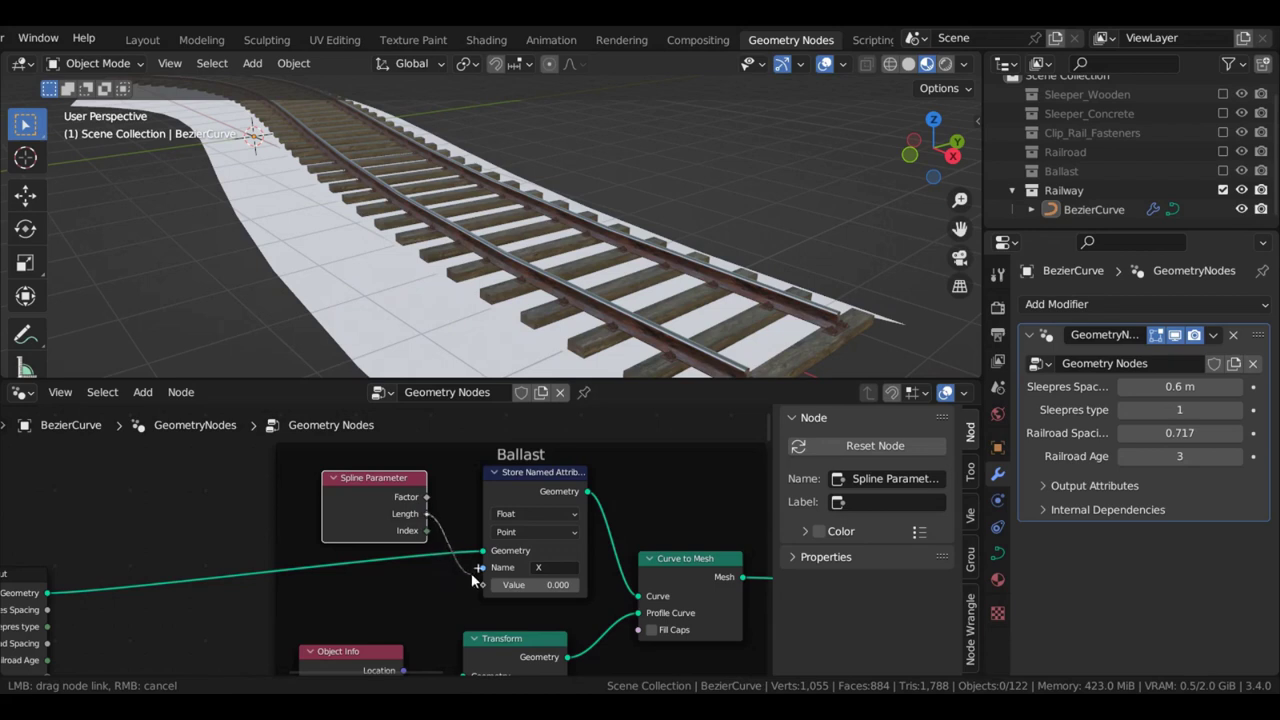
{"action": "left_click_drag", "start_coordinate": [480, 588], "coordinate": [482, 586]}
Duplicate the Store Named Attribute node and insert the copy between the Transform node and Curve to Mesh's Profile Curve input
{"action": "scroll", "coordinate": [612, 580], "scroll_direction": "down", "scroll_amount": 3}
{"action": "left_click", "coordinate": [497, 487]}
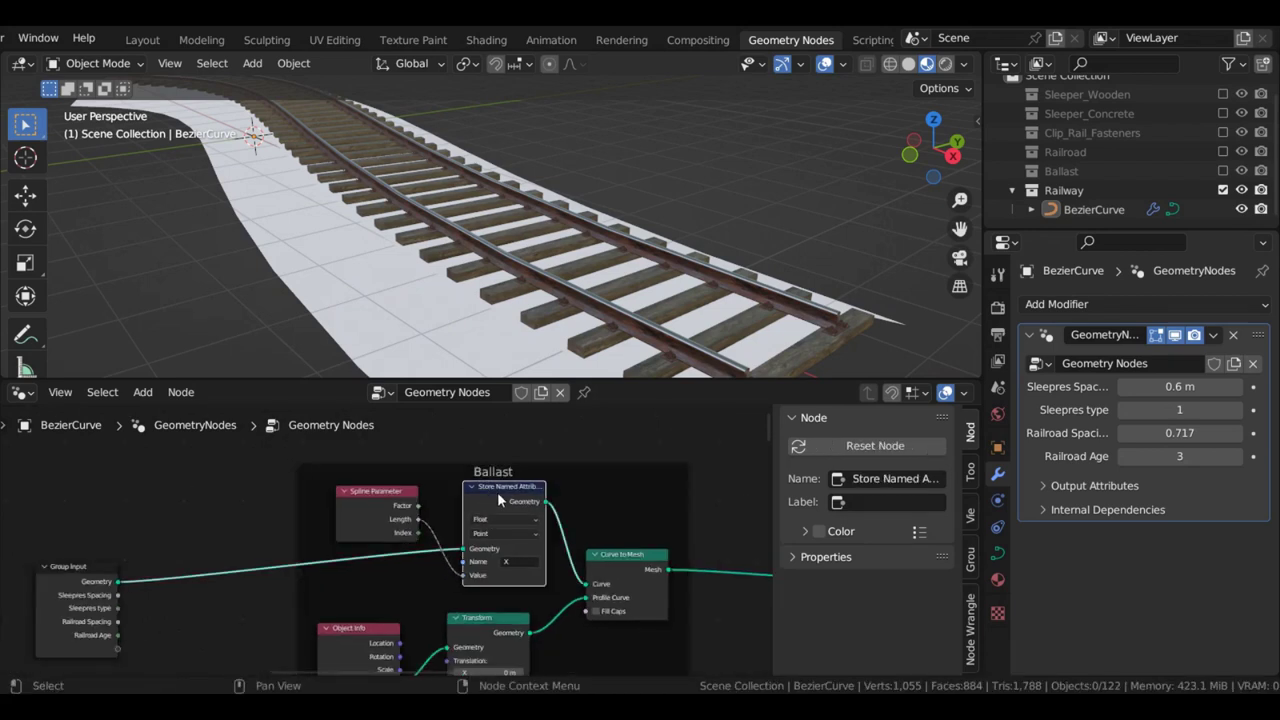
{"action": "scroll", "coordinate": [525, 535], "scroll_direction": "down", "scroll_amount": 3}
{"action": "middle_click_drag", "start_coordinate": [532, 544], "coordinate": [456, 493]}
{"action": "key", "text": "shift+d"}
{"action": "left_click", "coordinate": [546, 602]}
{"action": "mouse_move", "coordinate": [513, 543]}
{"action": "left_mouse_down"}
{"action": "mouse_move", "coordinate": [549, 537]}
{"action": "mouse_move", "coordinate": [535, 541]}
{"action": "left_mouse_up"}
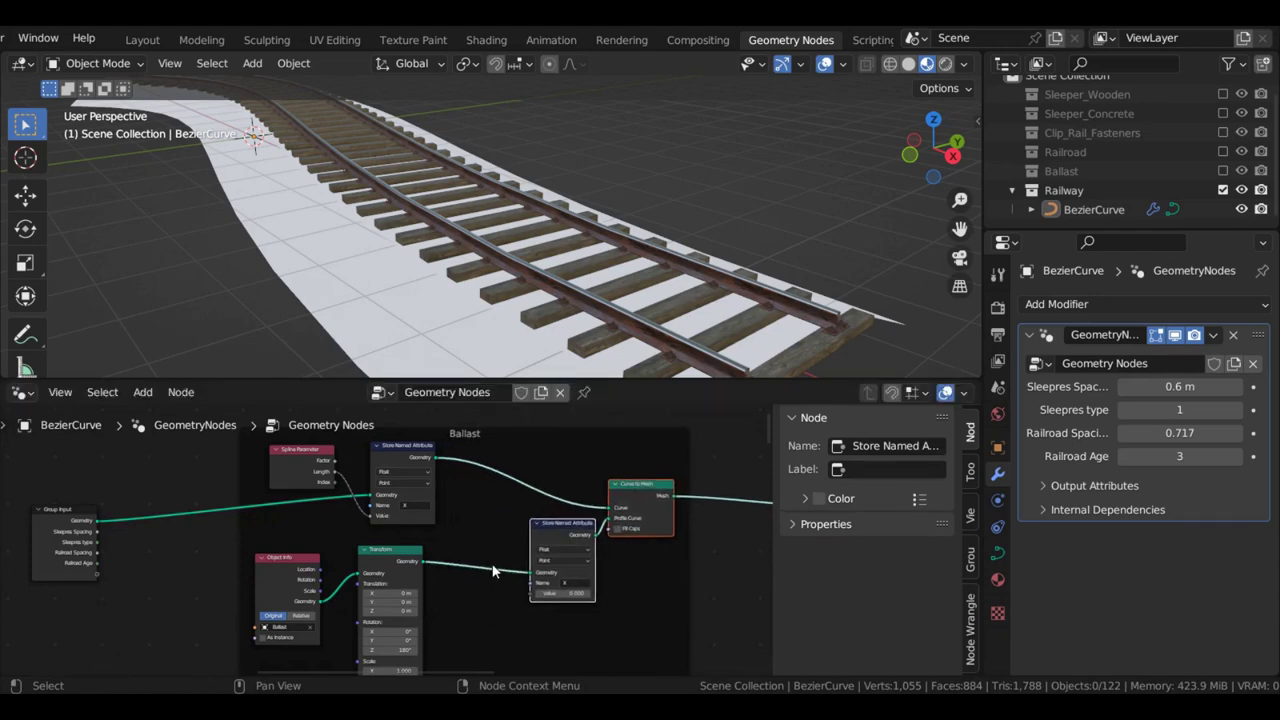
Duplicate the Spline Parameter node and link the copy's Factor output to the Value input of the second Store Named Attribute node
{"action": "scroll", "coordinate": [405, 541], "scroll_direction": "up", "scroll_amount": 5}
{"action": "left_click", "coordinate": [275, 437]}
{"action": "scroll", "coordinate": [360, 522], "scroll_direction": "down", "scroll_amount": 4}
{"action": "key", "text": "shift+d"}
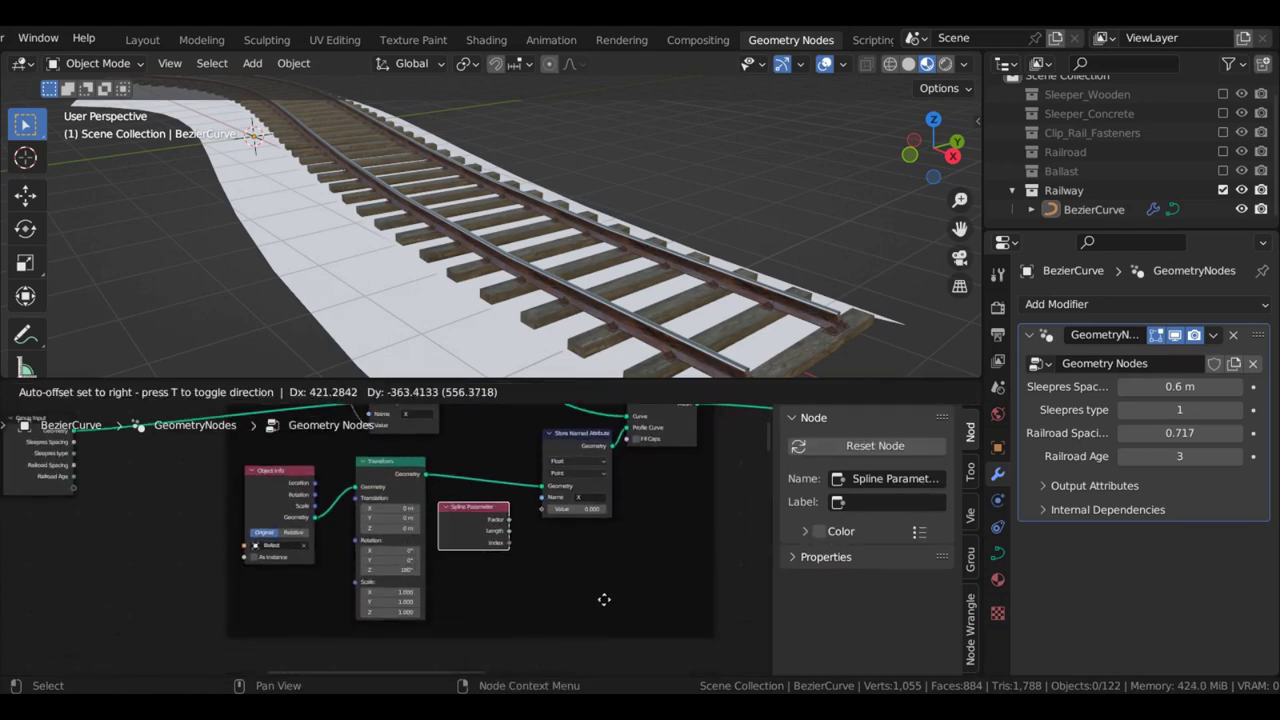
{"action": "left_click", "coordinate": [604, 600]}
{"action": "scroll", "coordinate": [508, 508], "scroll_direction": "up", "scroll_amount": 6}
{"action": "middle_click_drag", "start_coordinate": [540, 500], "coordinate": [260, 550]}
{"action": "left_click_drag", "start_coordinate": [354, 552], "coordinate": [424, 537]}
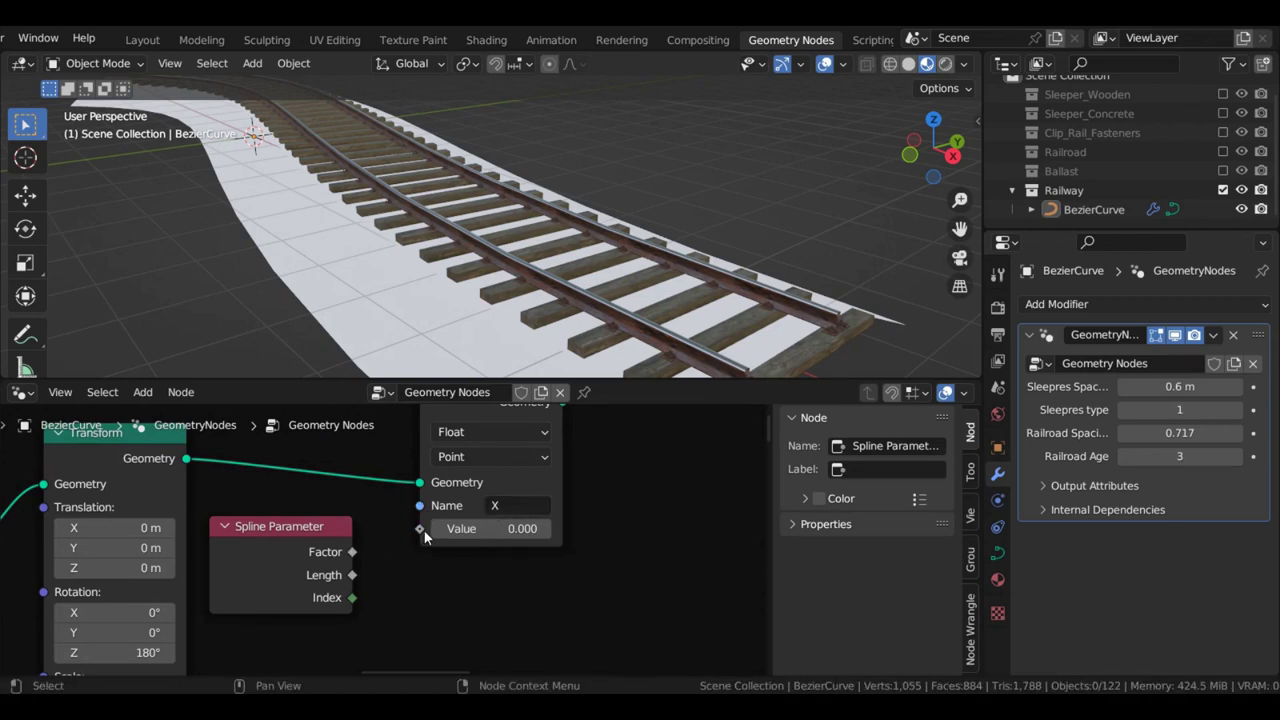
{"action": "left_click_drag", "start_coordinate": [350, 552], "coordinate": [419, 528]}
Rename the attribute stored on the ballast profile curve to Y
{"action": "left_click", "coordinate": [495, 505]}
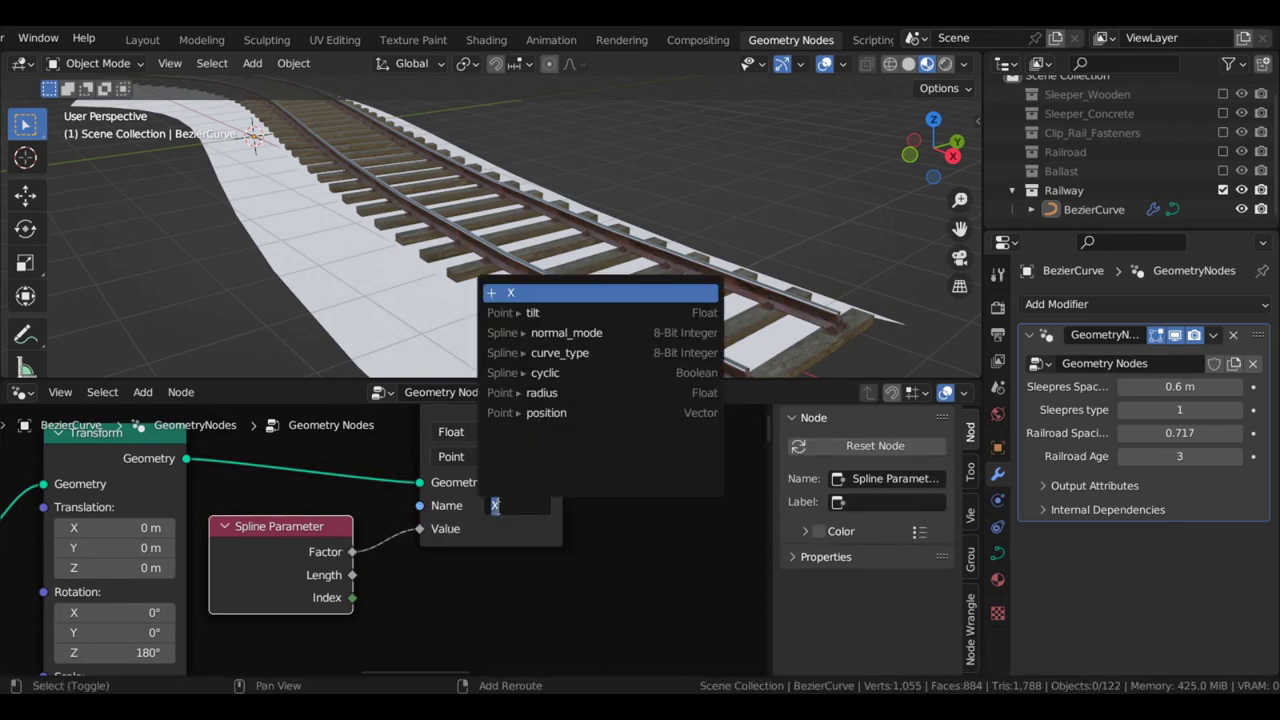
{"action": "type", "text": "Y"}
{"action": "key", "text": "Return"}
{"action": "scroll", "coordinate": [443, 504], "scroll_direction": "down", "scroll_amount": 5}
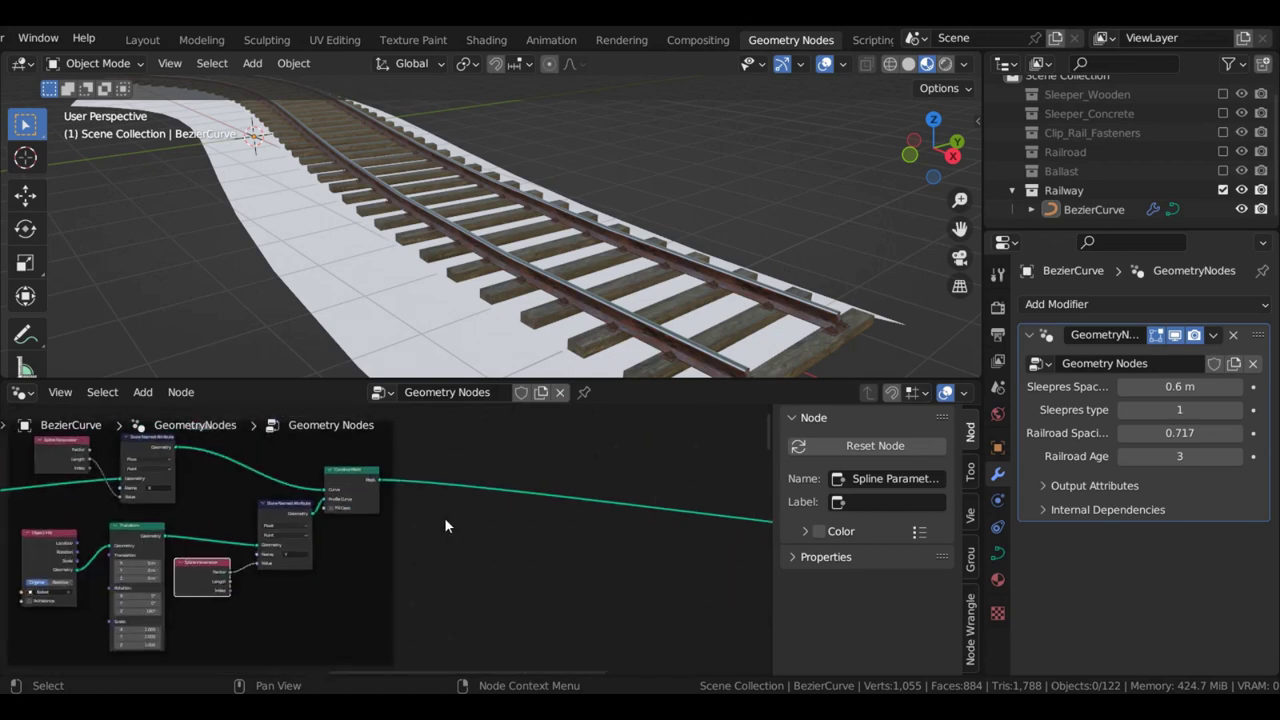
Add a Set Material node directly after the Curve to Mesh node in the Ballast frame
{"action": "key", "text": "shift+a"}
{"action": "left_click", "coordinate": [360, 240]}
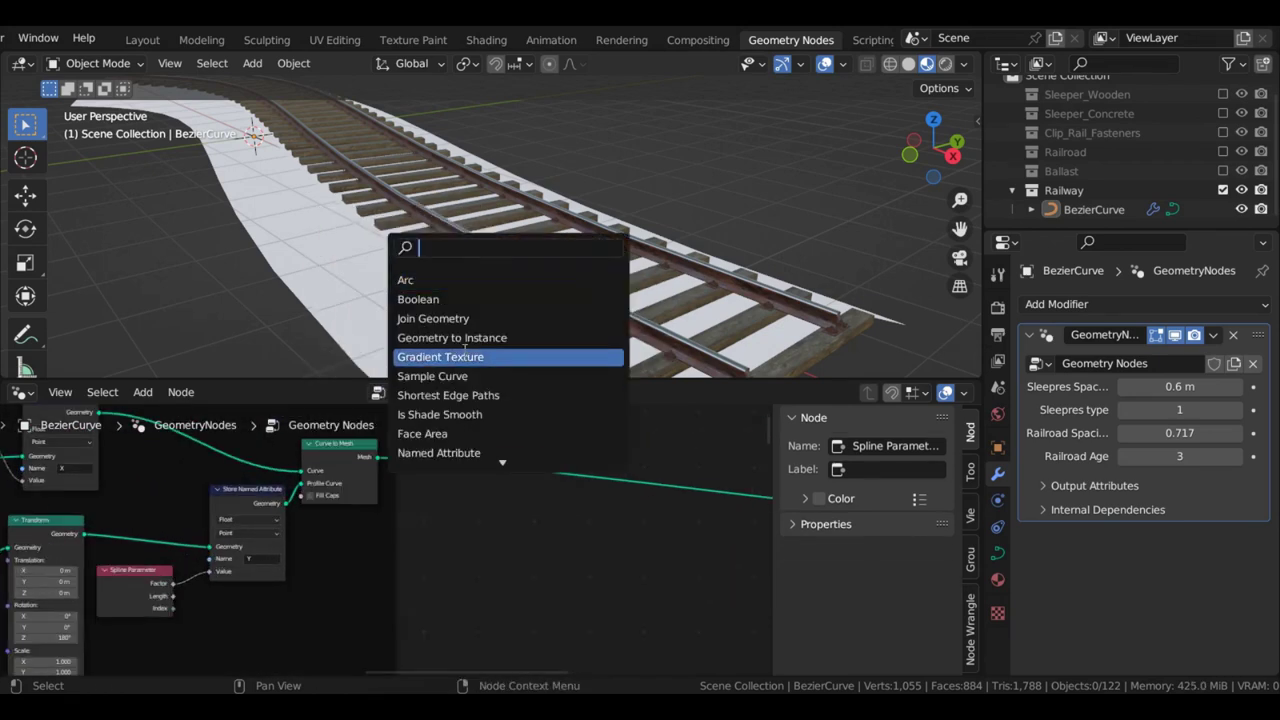
{"action": "type", "text": "set m"}
{"action": "key", "text": "BackSpace"}
{"action": "type", "text": "n"}
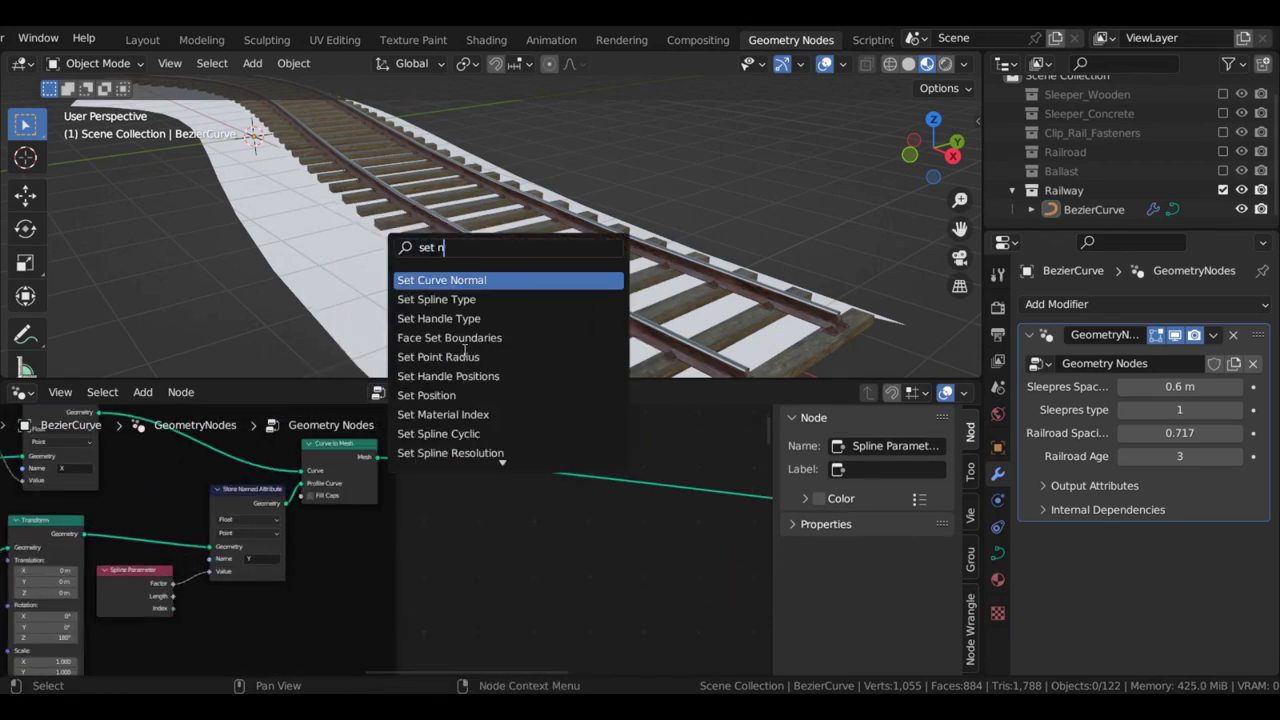
{"action": "key", "text": "BackSpace"}
{"action": "type", "text": "mat"}
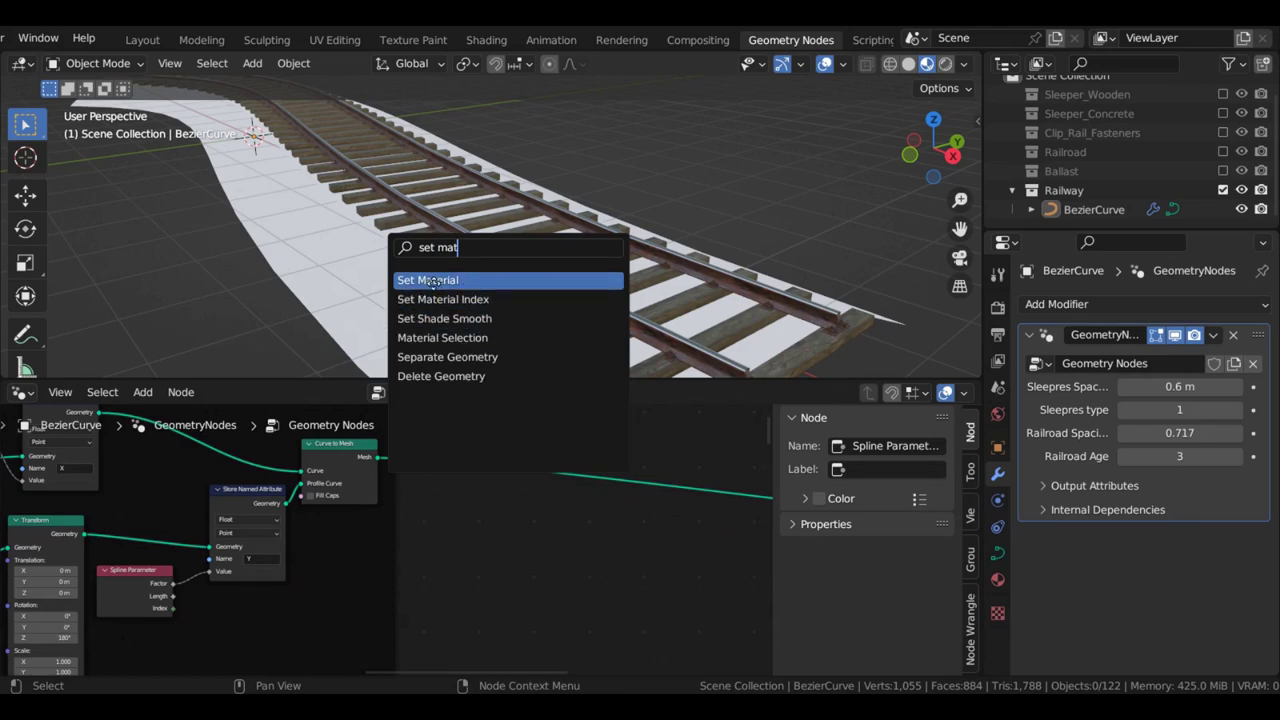
{"action": "left_click", "coordinate": [434, 282]}
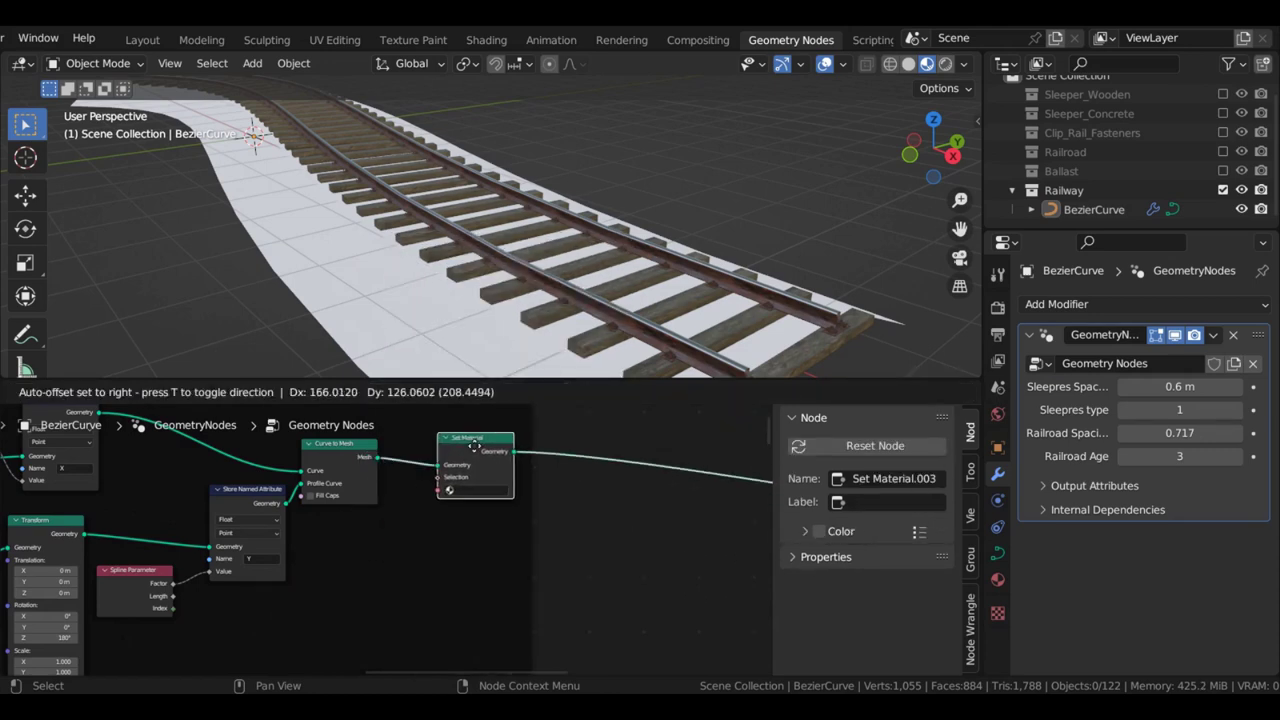
{"action": "left_click", "coordinate": [485, 476]}
Assign the GN_Ballast material in the ballast's Set Material node
{"action": "scroll", "coordinate": [385, 500], "scroll_direction": "up", "scroll_amount": 2}
{"action": "middle_click_drag", "start_coordinate": [385, 500], "coordinate": [129, 574]}
{"action": "scroll", "coordinate": [200, 560], "scroll_direction": "up", "scroll_amount": 3}
{"action": "left_click", "coordinate": [290, 538]}
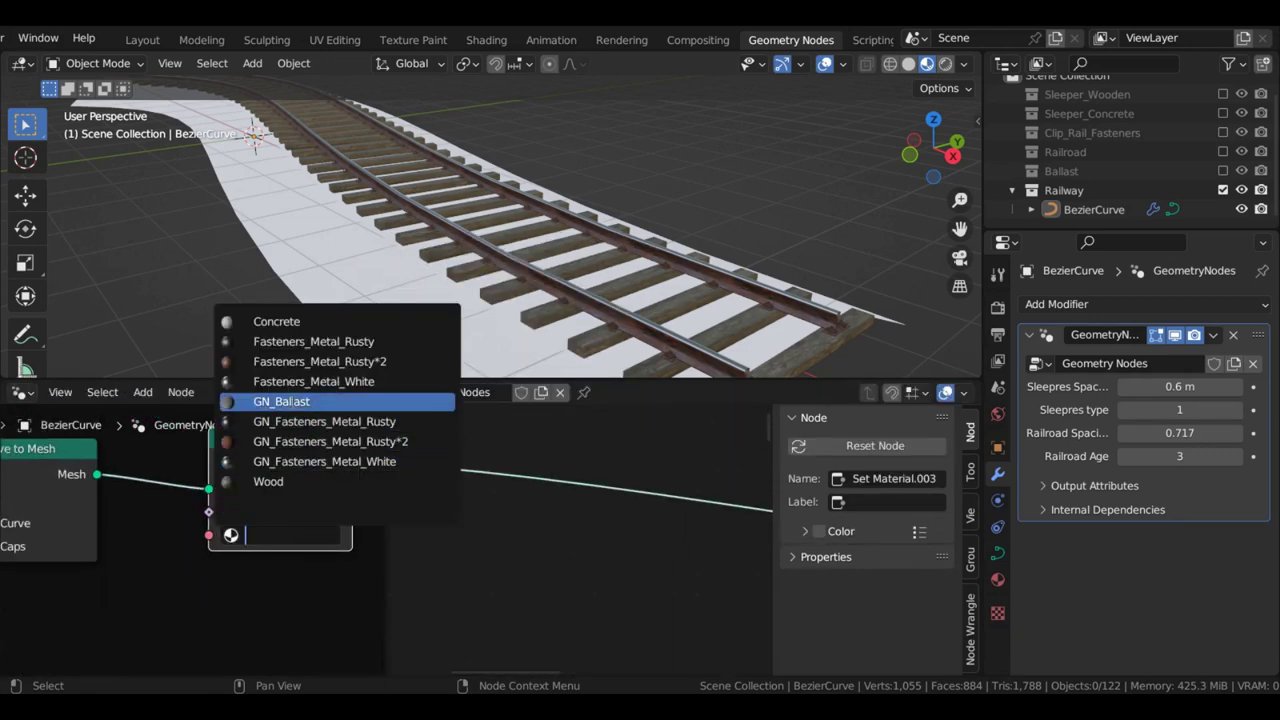
{"action": "left_click", "coordinate": [282, 401]}
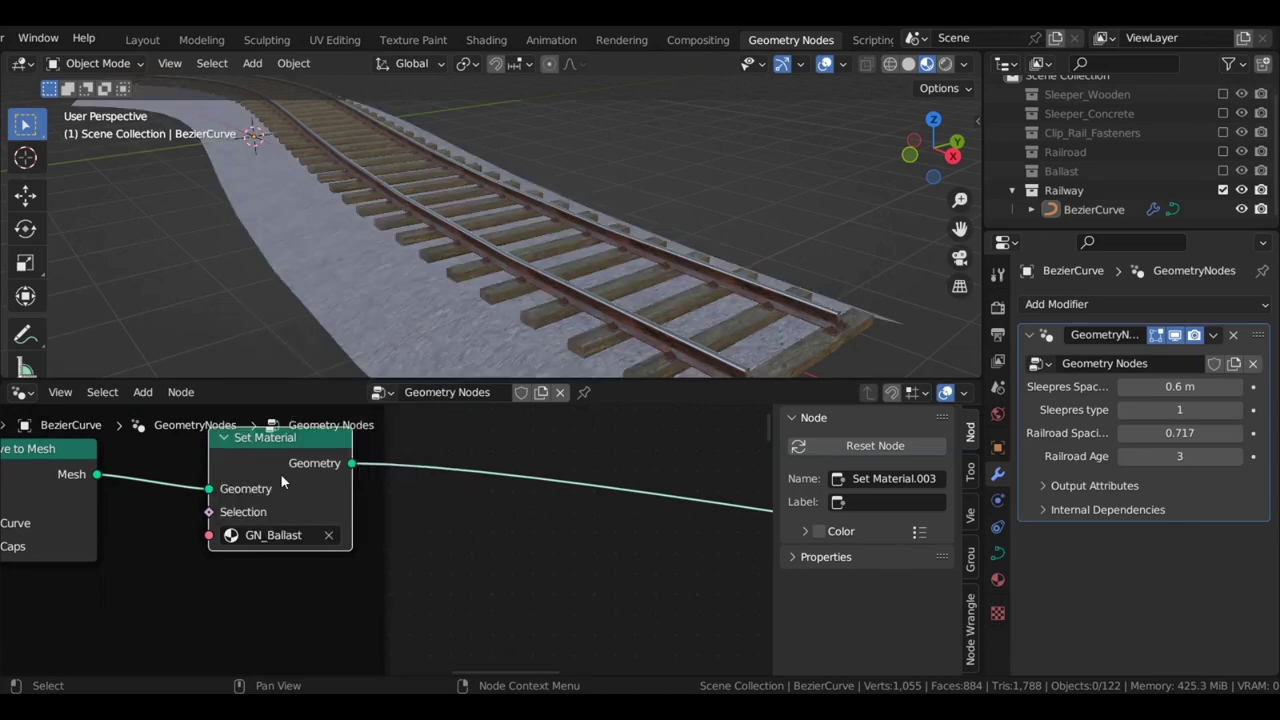
Examine the proportions of the pebble texture on the ballast close up from the top view
{"action": "middle_click_drag", "start_coordinate": [493, 301], "coordinate": [400, 112]}
{"action": "key", "text": "KP_7"}
{"action": "scroll", "coordinate": [630, 278], "scroll_direction": "down", "scroll_amount": 2}
{"action": "scroll", "coordinate": [578, 226], "scroll_direction": "up", "scroll_amount": 4}
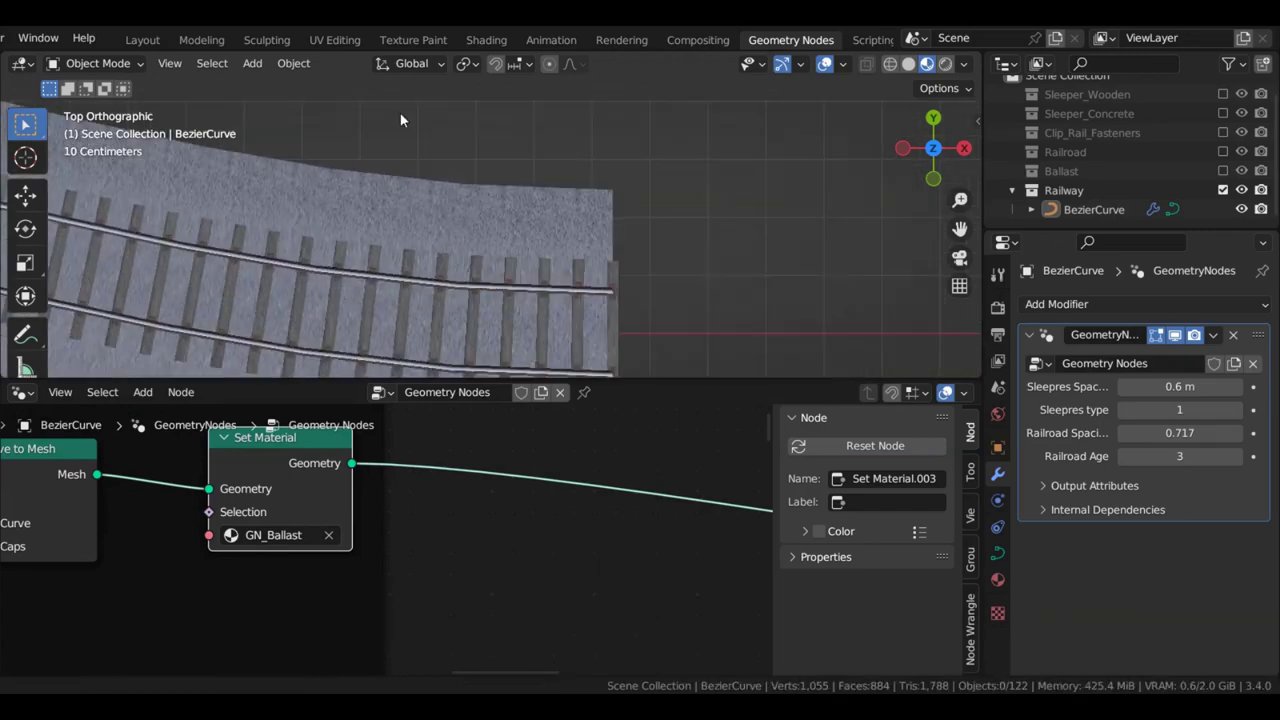
{"action": "scroll", "coordinate": [570, 227], "scroll_direction": "up", "scroll_amount": 11}
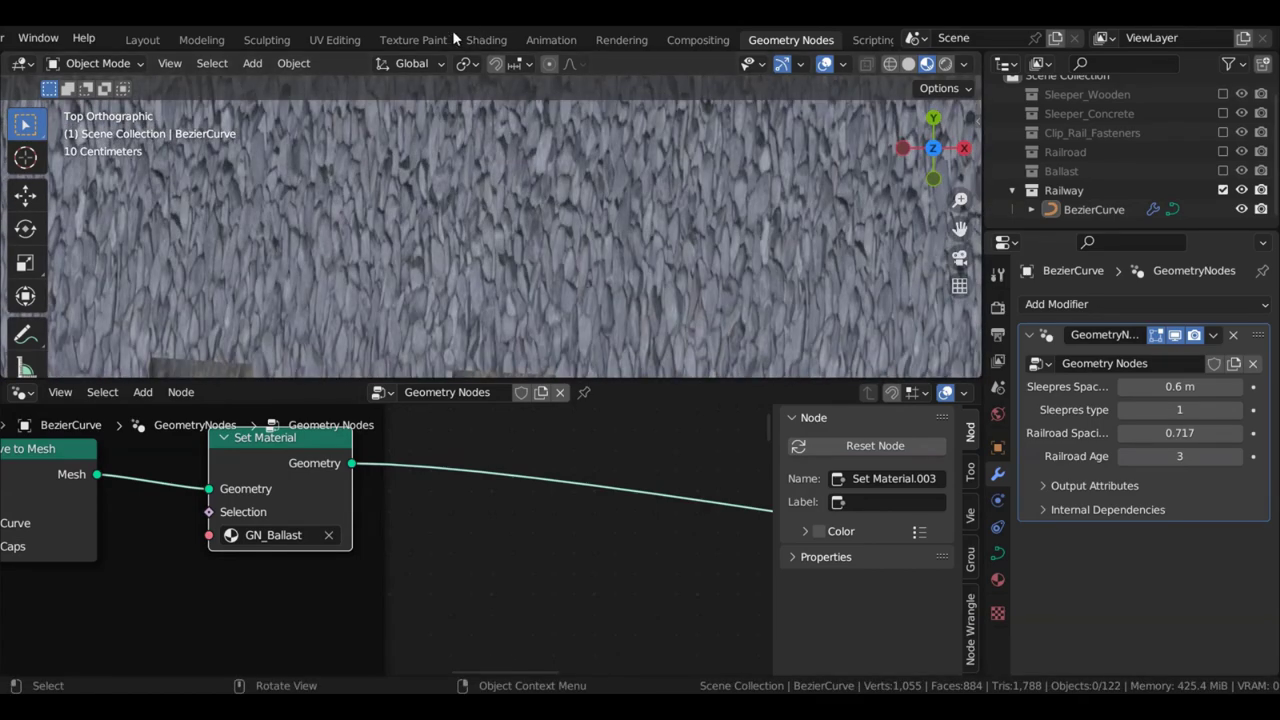
In the Shading workspace, set the GN_Ballast Mapping node's X scale to 0.200 while viewing the track from above
{"action": "left_click", "coordinate": [485, 40]}
{"action": "scroll", "coordinate": [762, 490], "scroll_direction": "up", "scroll_amount": 3}
{"action": "middle_click_drag", "start_coordinate": [788, 523], "coordinate": [580, 577]}
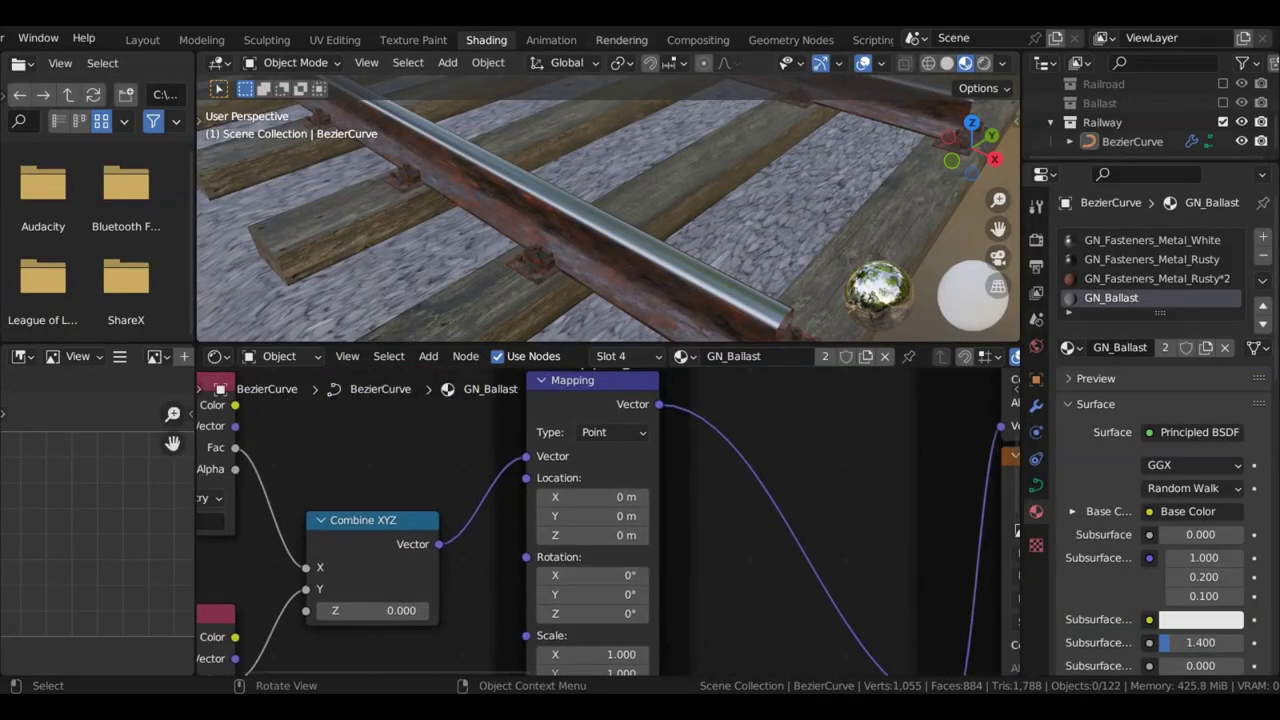
{"action": "key", "text": "KP_7"}
{"action": "scroll", "coordinate": [601, 171], "scroll_direction": "down", "scroll_amount": 2}
{"action": "scroll", "coordinate": [617, 499], "scroll_direction": "up", "scroll_amount": 4}
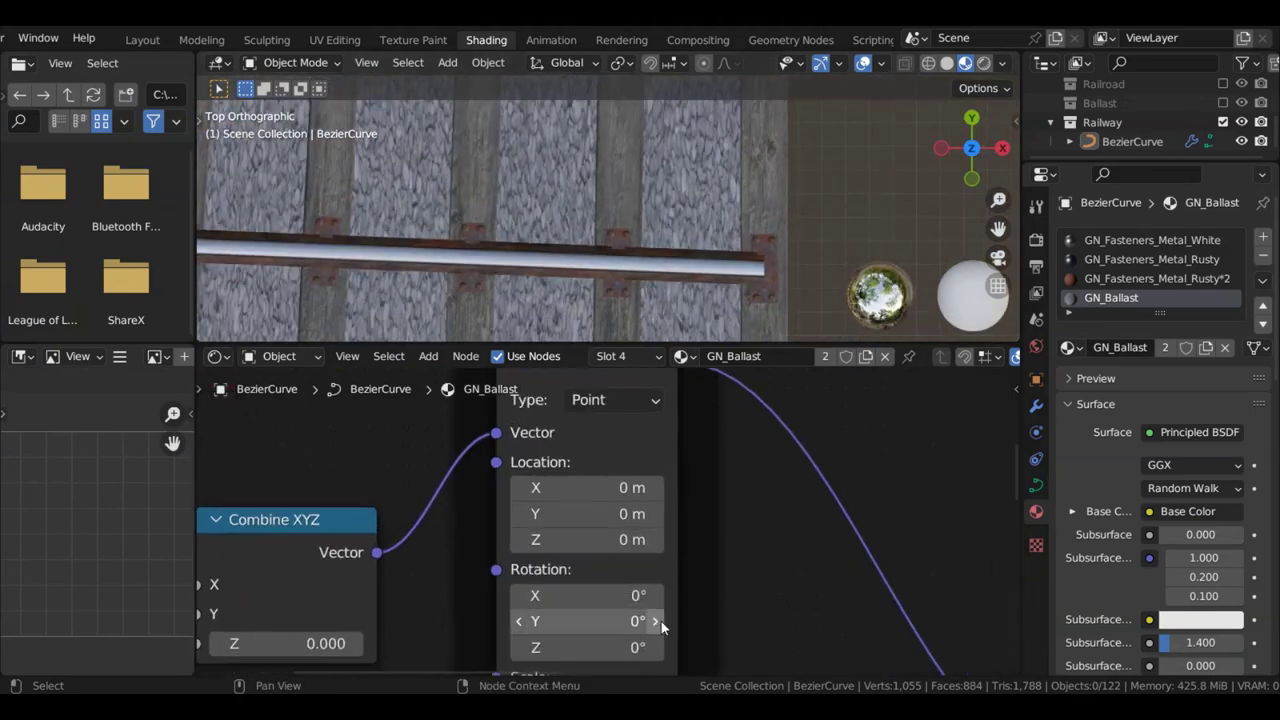
{"action": "middle_click_drag", "start_coordinate": [661, 621], "coordinate": [648, 488]}
{"action": "left_click", "coordinate": [505, 568]}
{"action": "left_click", "coordinate": [505, 568]}
{"action": "left_click", "coordinate": [505, 568]}
{"action": "left_click", "coordinate": [505, 568]}
{"action": "left_click", "coordinate": [505, 568]}
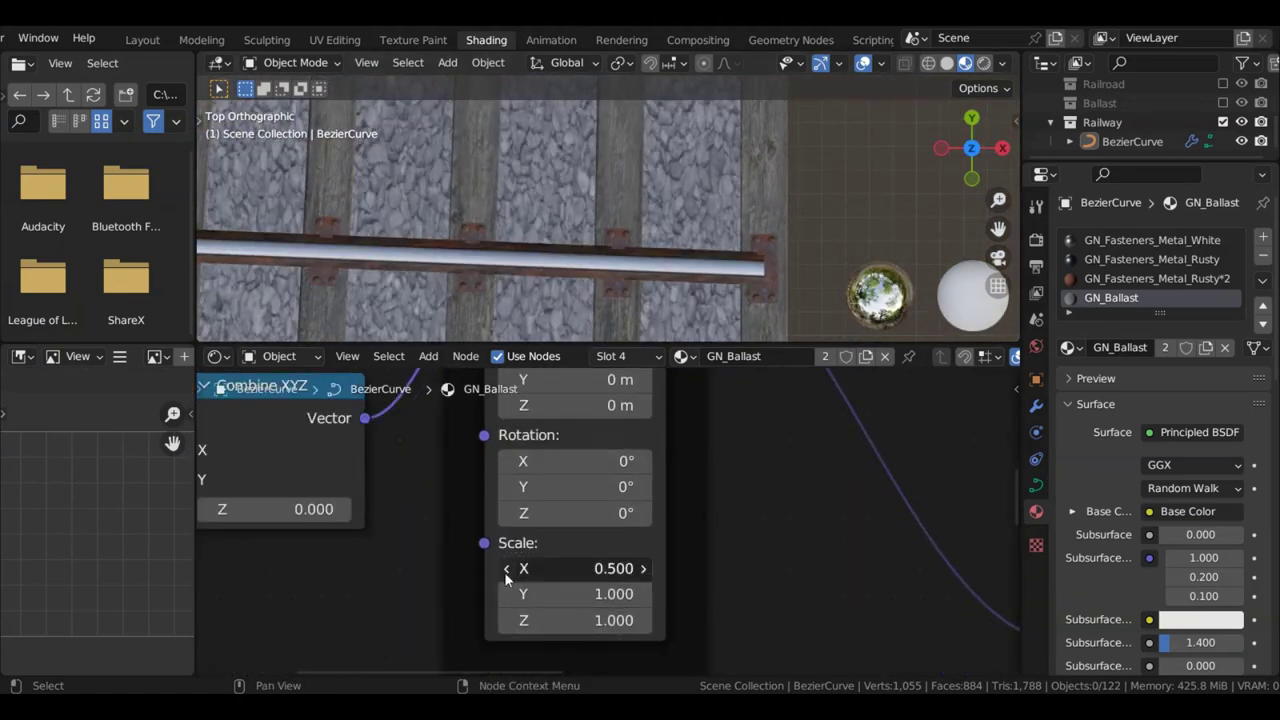
{"action": "left_click", "coordinate": [505, 568]}
{"action": "left_click", "coordinate": [505, 568]}
{"action": "left_click", "coordinate": [505, 568]}
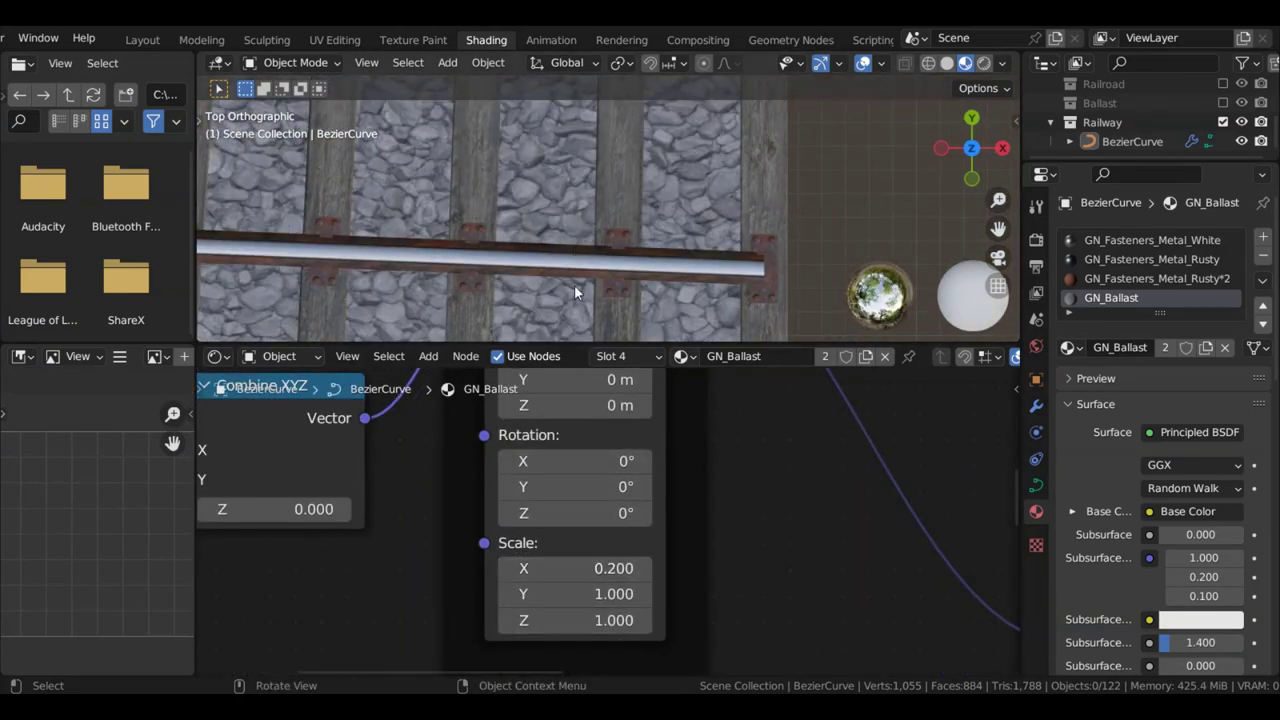
Return to the Geometry Nodes workspace and examine the rescaled ballast texture along the track from above
{"action": "scroll", "coordinate": [614, 229], "scroll_direction": "down", "scroll_amount": 1}
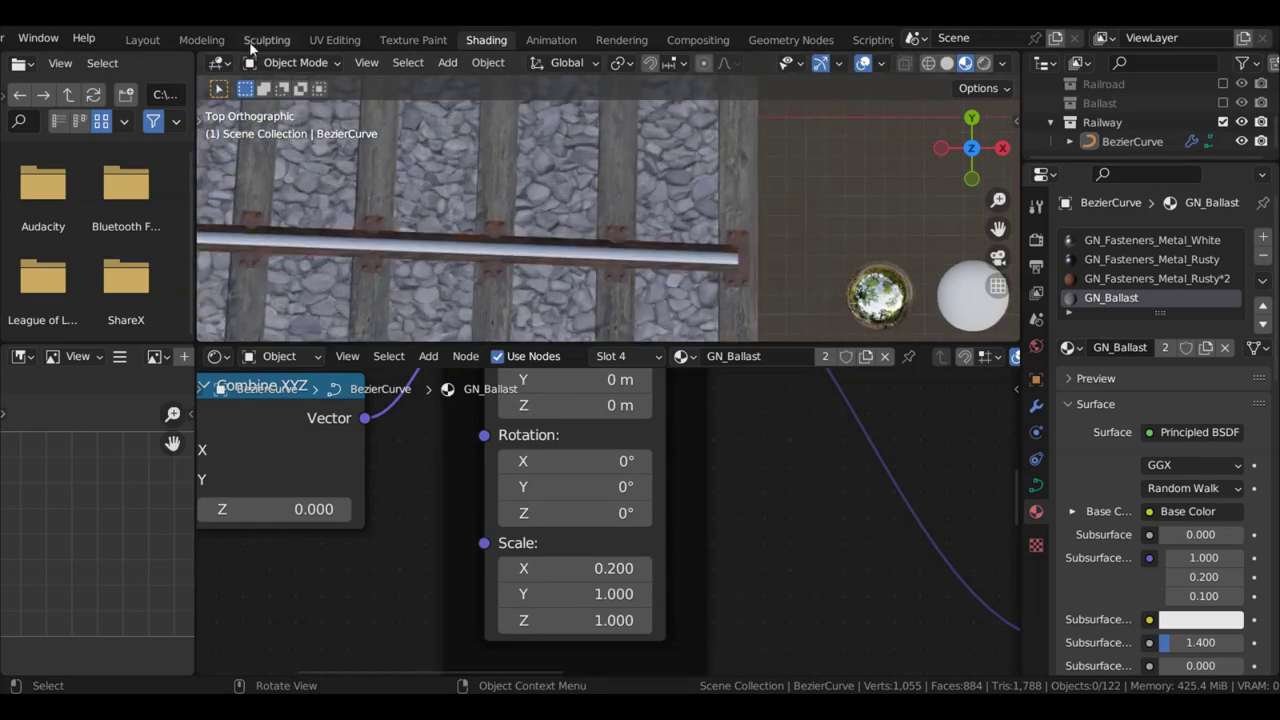
{"action": "left_click", "coordinate": [785, 39]}
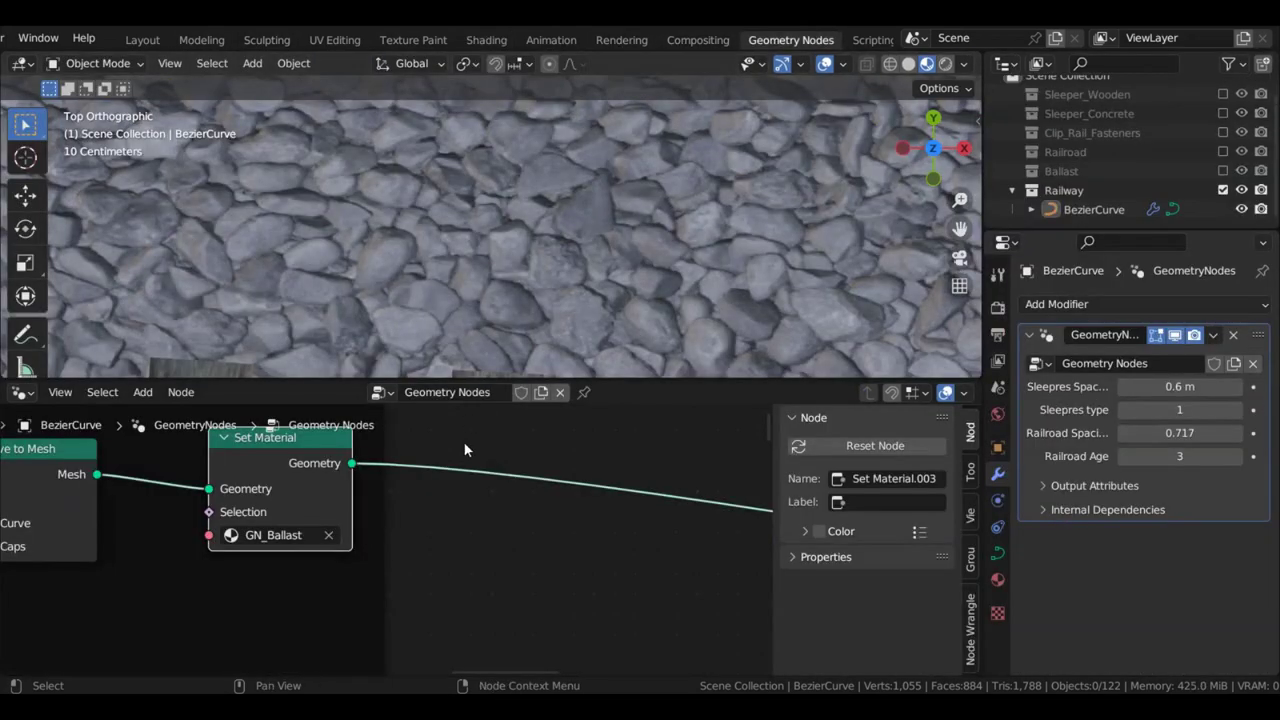
{"action": "scroll", "coordinate": [576, 228], "scroll_direction": "down", "scroll_amount": 4}
{"action": "scroll", "coordinate": [554, 233], "scroll_direction": "down", "scroll_amount": 1}
{"action": "middle_click_drag", "start_coordinate": [554, 233], "coordinate": [600, 187], "text": "shift"}
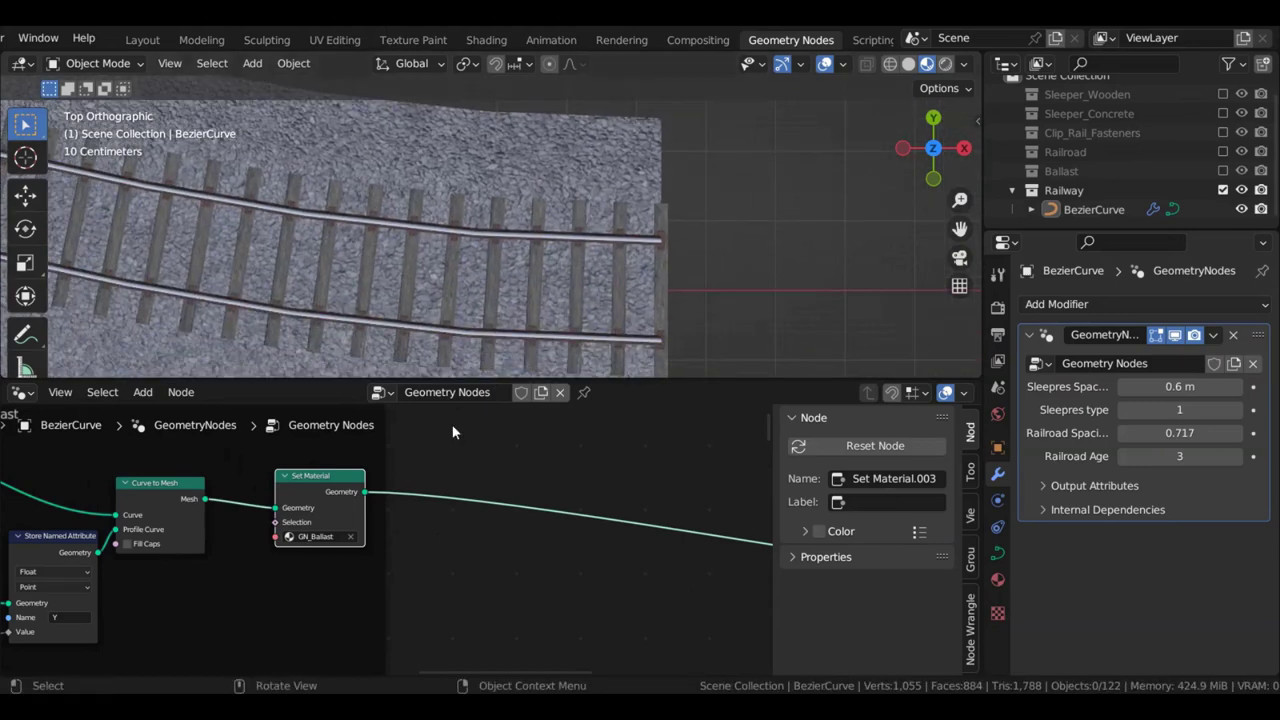
{"action": "scroll", "coordinate": [481, 315], "scroll_direction": "up", "scroll_amount": 5}
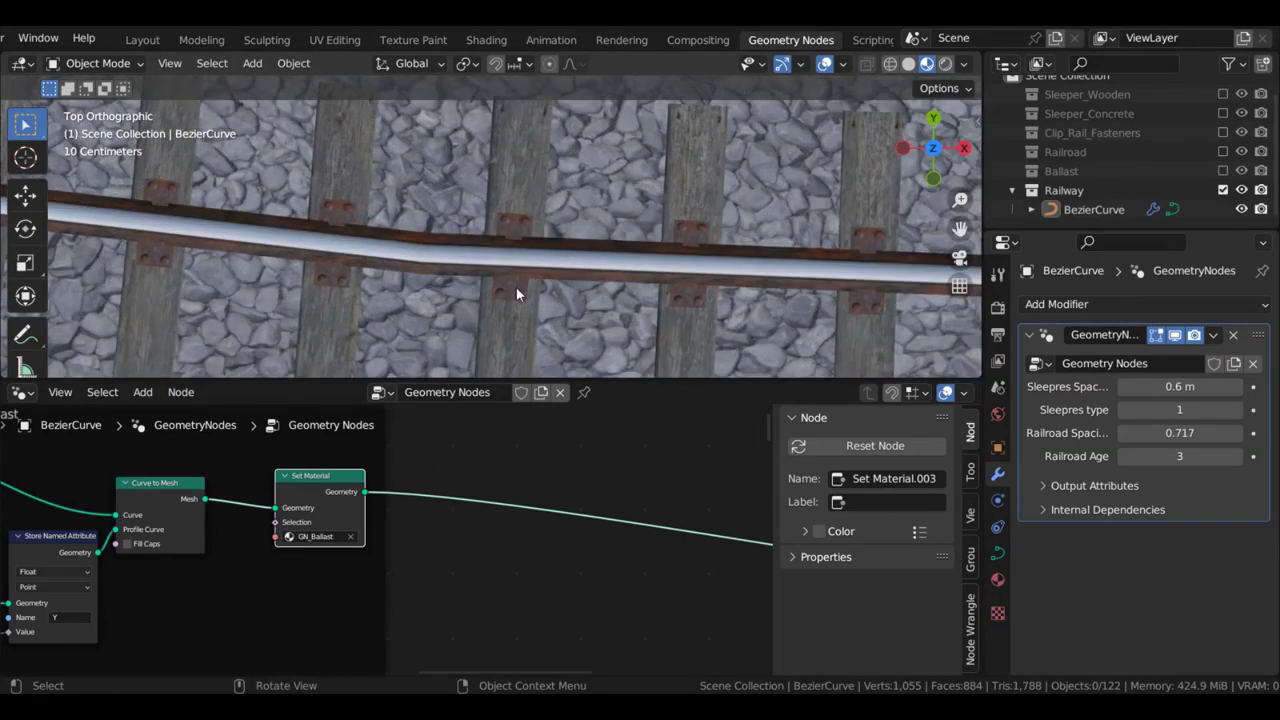
Move the Group Input node farther away from the Ballast frame to leave more space between them
{"action": "scroll", "coordinate": [290, 555], "scroll_direction": "down", "scroll_amount": 7}
{"action": "middle_click_drag", "start_coordinate": [239, 568], "coordinate": [460, 515]}
{"action": "scroll", "coordinate": [243, 521], "scroll_direction": "up", "scroll_amount": 4}
{"action": "middle_click_drag", "start_coordinate": [243, 521], "coordinate": [453, 528]}
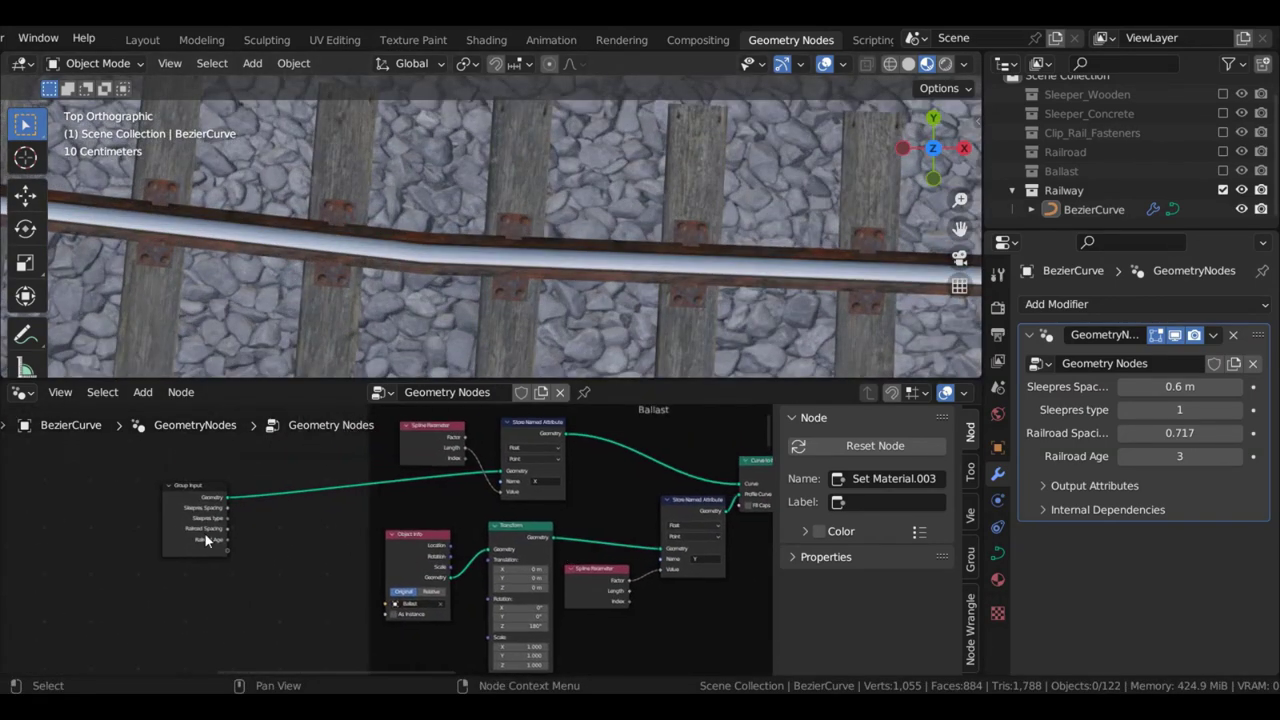
{"action": "left_click_drag", "start_coordinate": [204, 540], "coordinate": [106, 514]}
{"action": "middle_click_drag", "start_coordinate": [329, 473], "coordinate": [301, 512]}
{"action": "scroll", "coordinate": [326, 512], "scroll_direction": "up", "scroll_amount": 1}
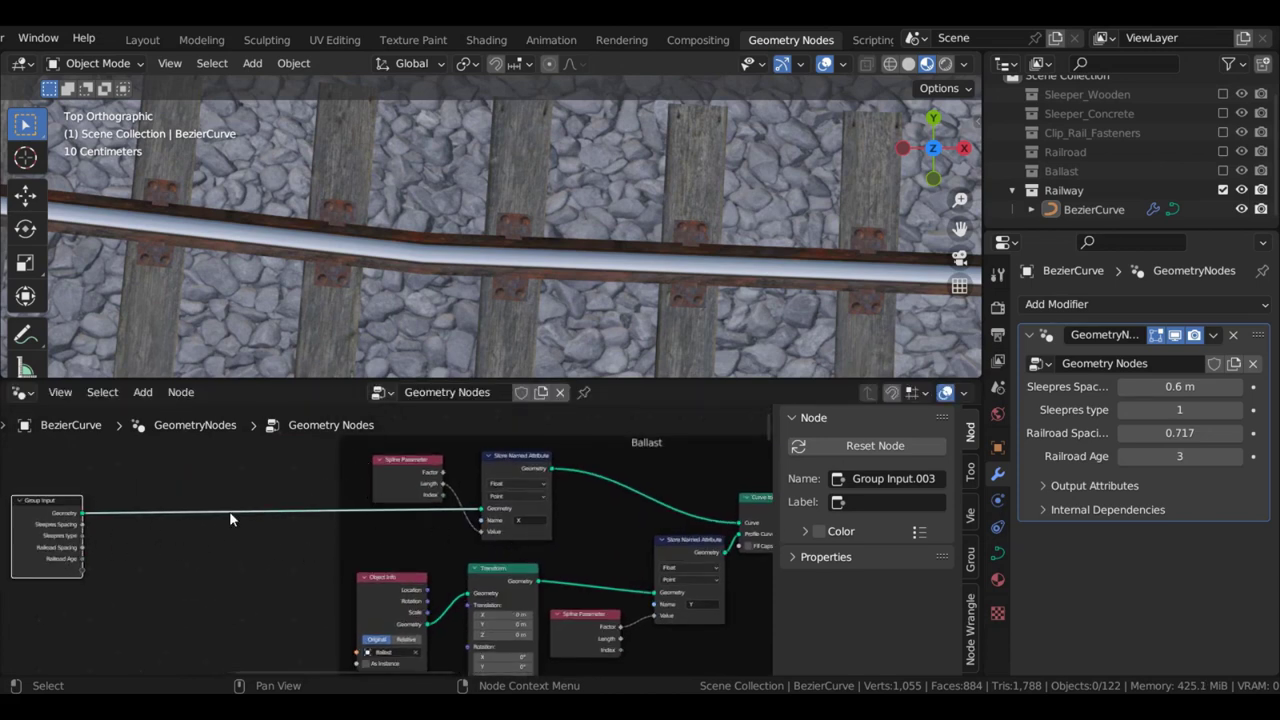
{"action": "left_click_drag", "start_coordinate": [58, 547], "coordinate": [58, 538]}
{"action": "scroll", "coordinate": [387, 539], "scroll_direction": "up", "scroll_amount": 2}
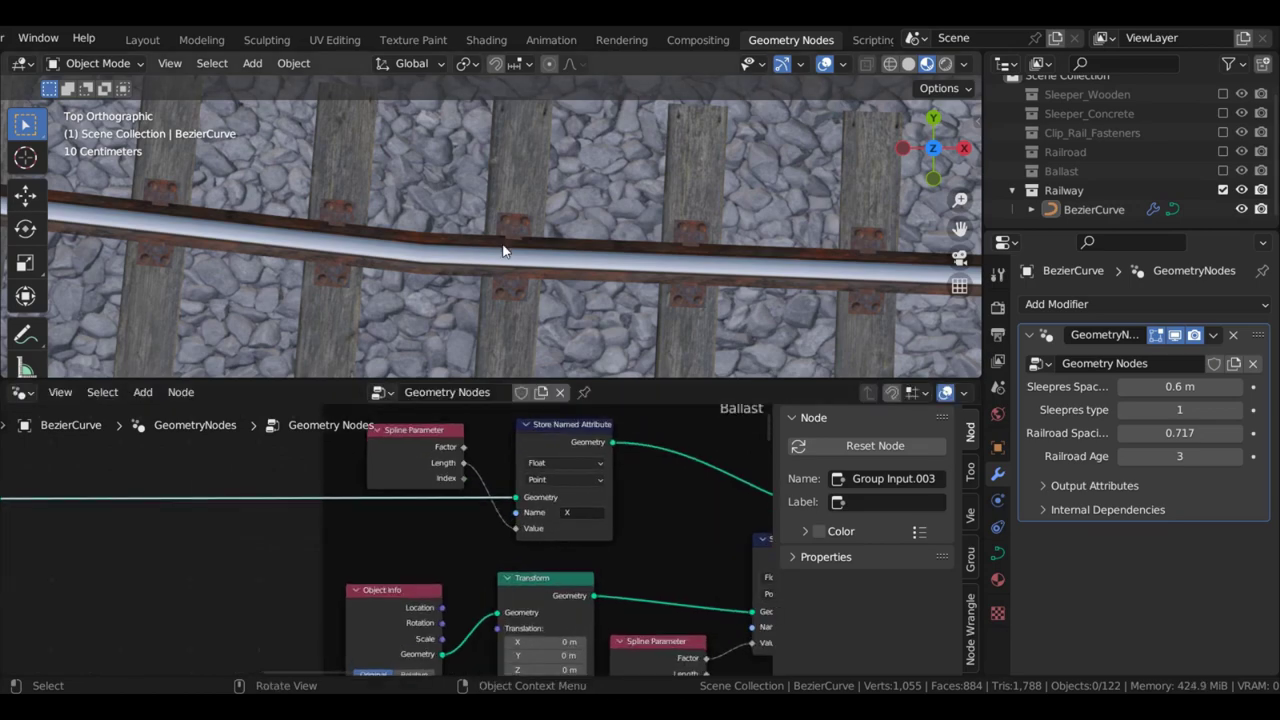
{"action": "scroll", "coordinate": [578, 289], "scroll_direction": "down", "scroll_amount": 7}
{"action": "middle_click_drag", "start_coordinate": [578, 289], "coordinate": [512, 281]}
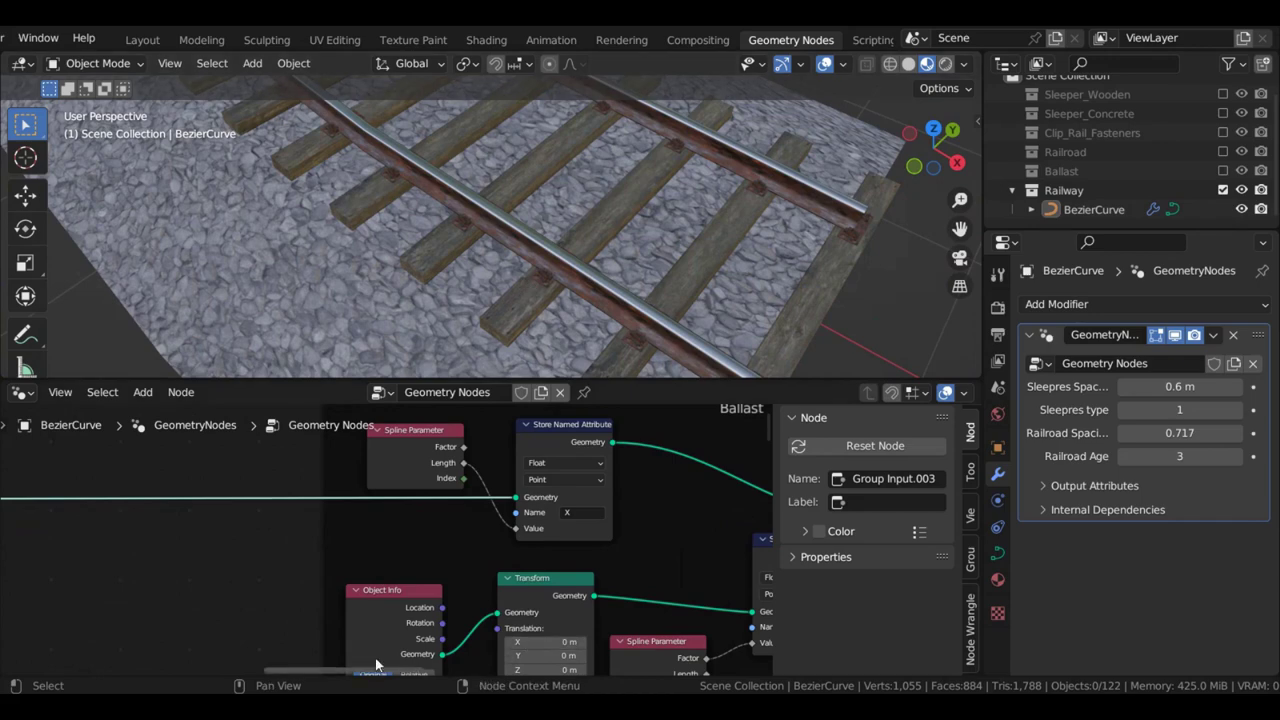
Add a new integer group input named Ballast bump to the railway node group
{"action": "scroll", "coordinate": [235, 524], "scroll_direction": "down", "scroll_amount": 4}
{"action": "middle_click_drag", "start_coordinate": [235, 524], "coordinate": [450, 515]}
{"action": "scroll", "coordinate": [369, 524], "scroll_direction": "up", "scroll_amount": 5}
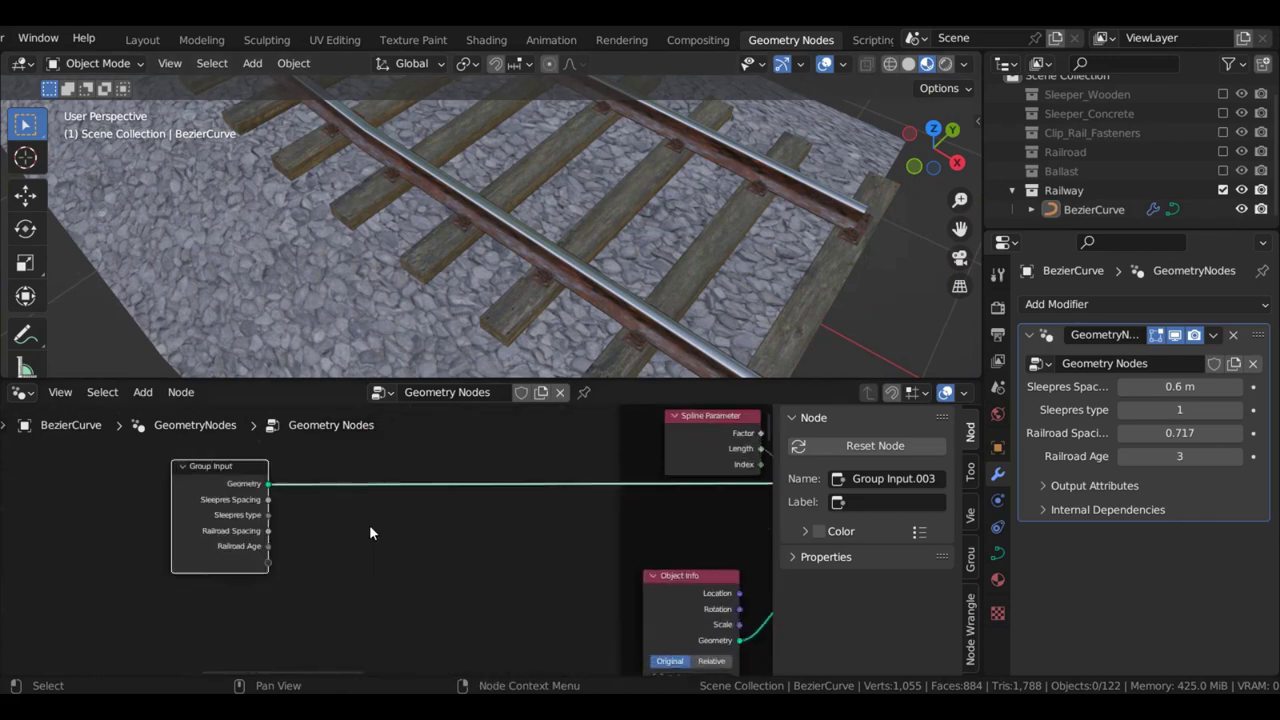
{"action": "left_click", "coordinate": [973, 550]}
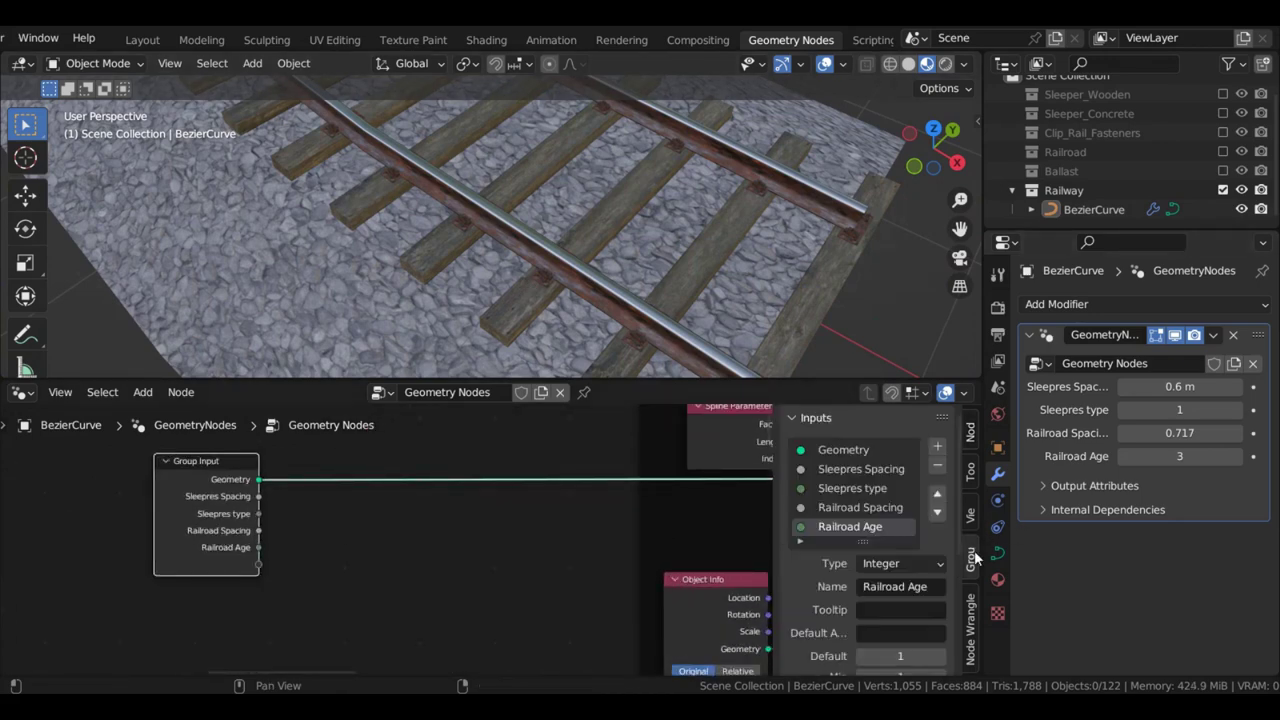
{"action": "left_click", "coordinate": [938, 447]}
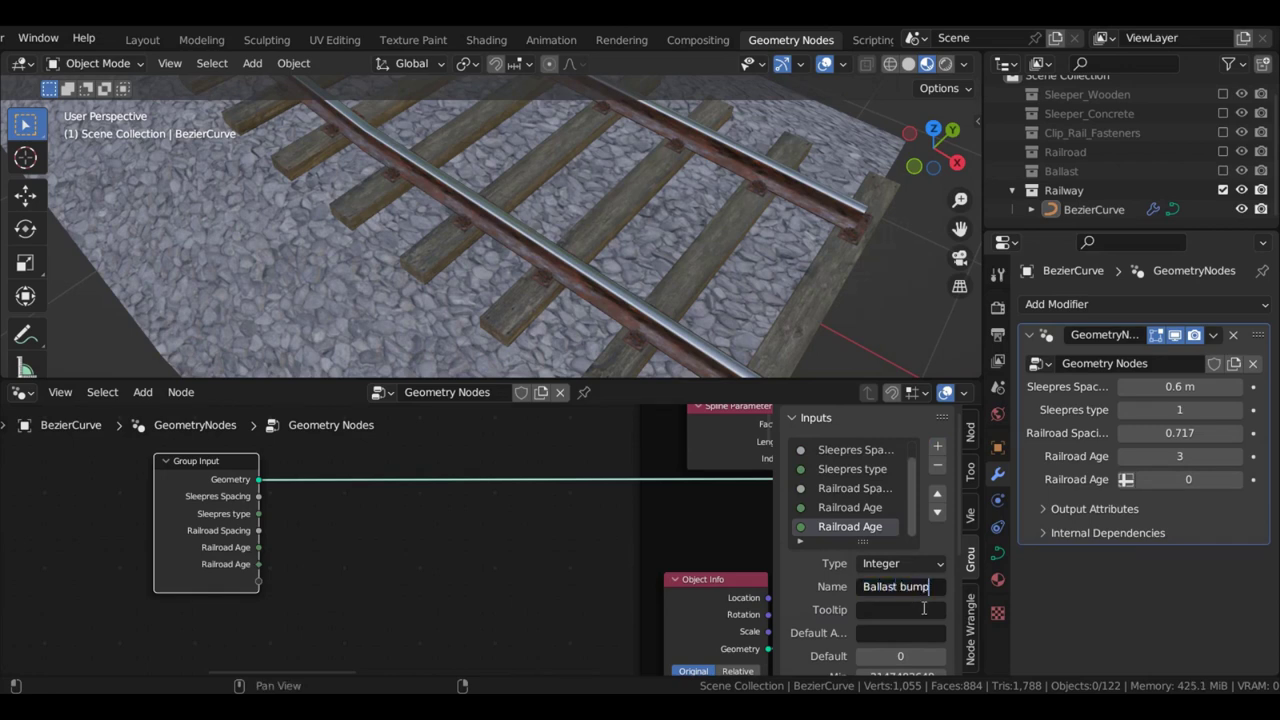
{"action": "type", "text": "Ballast bump"}
{"action": "key", "text": "Return"}
Add an Integer Compare node set to Equal, with the Group Input's Ballast bump feeding A, and place it beside the Group Input
{"action": "scroll", "coordinate": [451, 554], "scroll_direction": "down", "scroll_amount": 3}
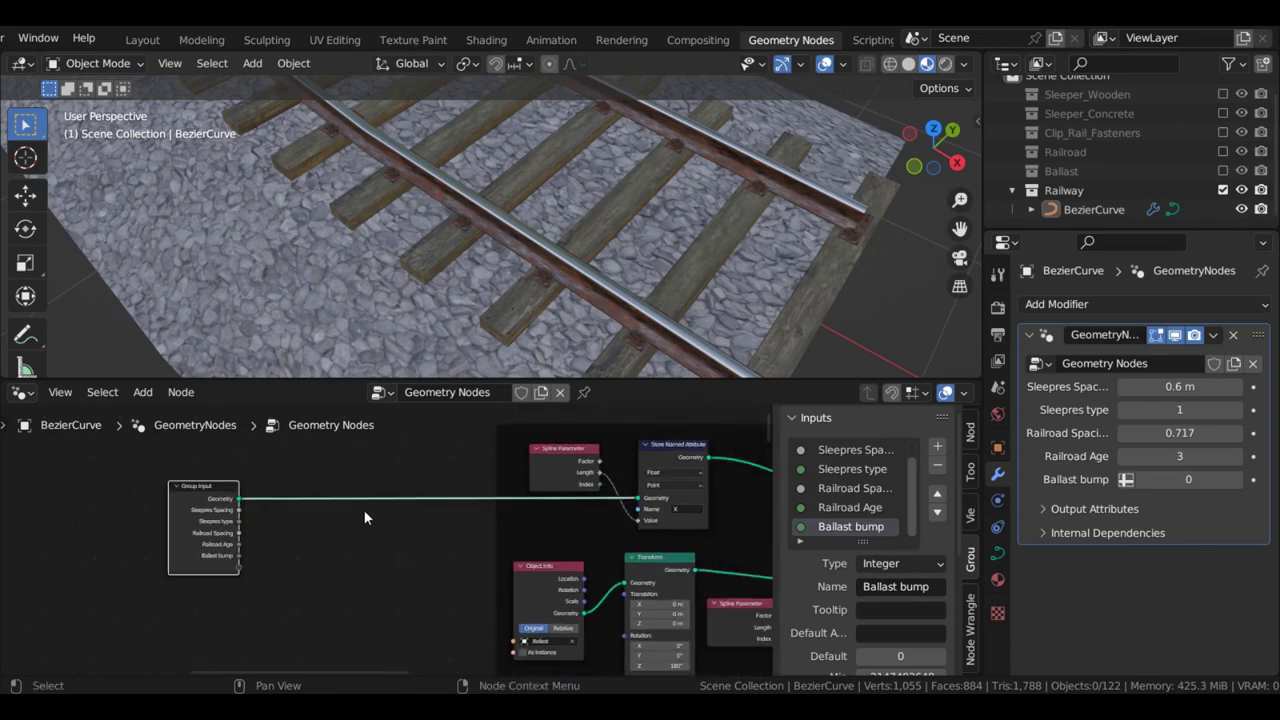
{"action": "scroll", "coordinate": [365, 508], "scroll_direction": "down", "scroll_amount": 1}
{"action": "scroll", "coordinate": [253, 578], "scroll_direction": "up", "scroll_amount": 2}
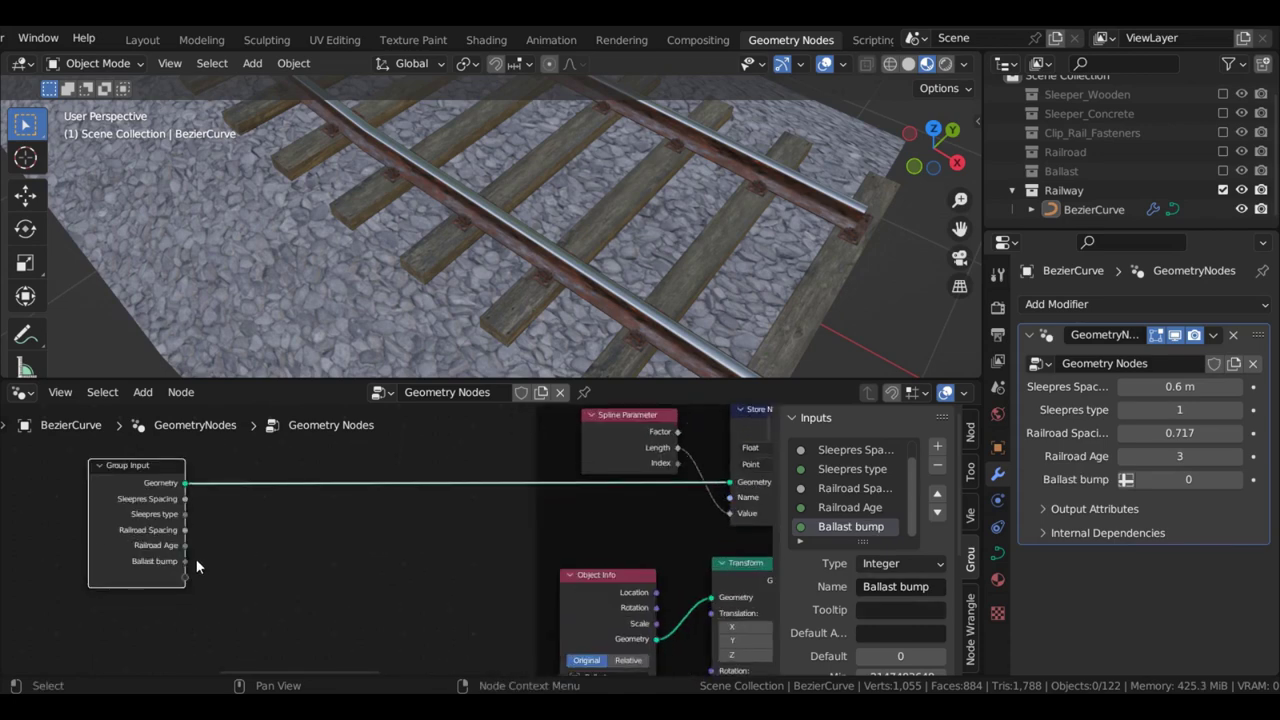
{"action": "left_click_drag", "start_coordinate": [188, 560], "coordinate": [573, 538]}
{"action": "type", "text": "com"}
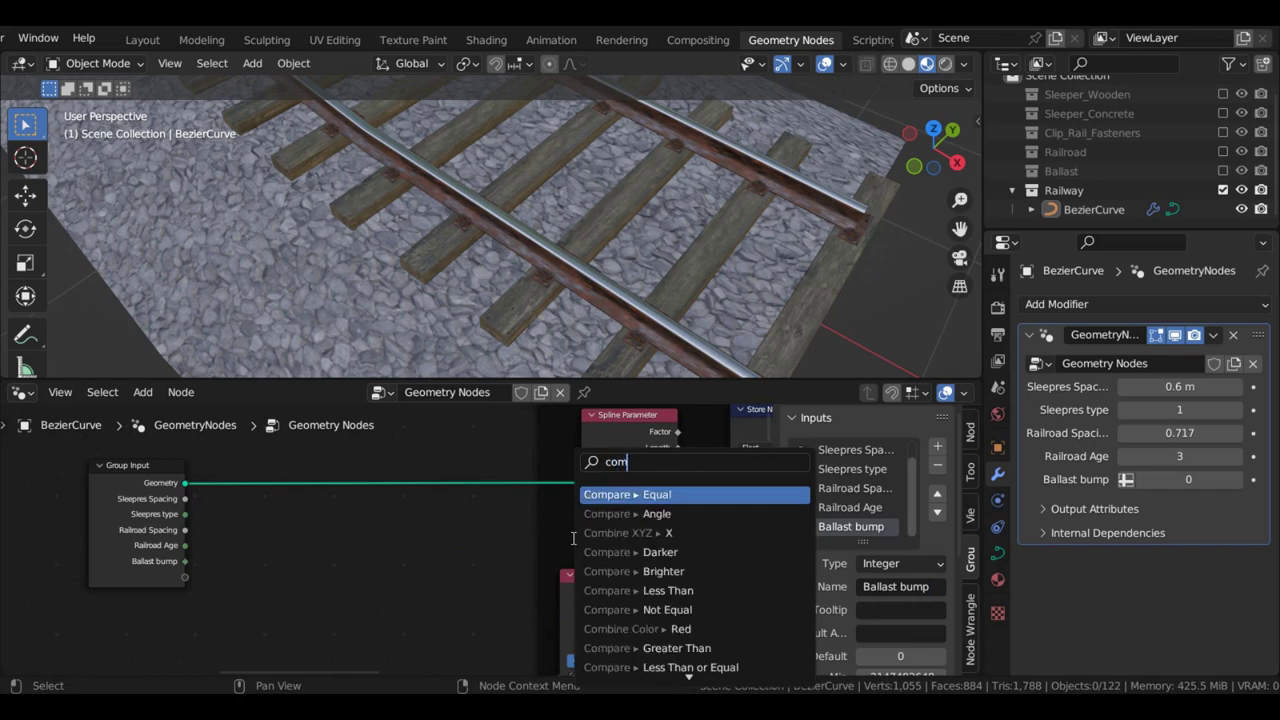
{"action": "type", "text": "par"}
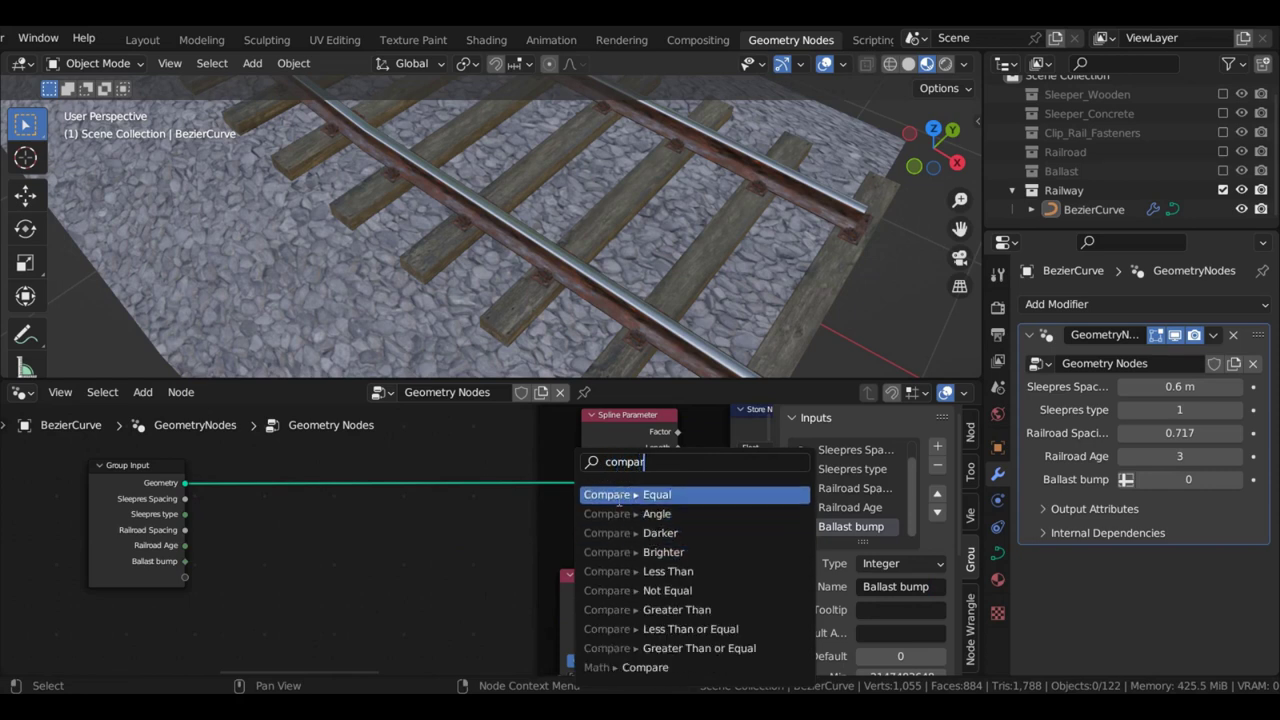
{"action": "left_click", "coordinate": [620, 495]}
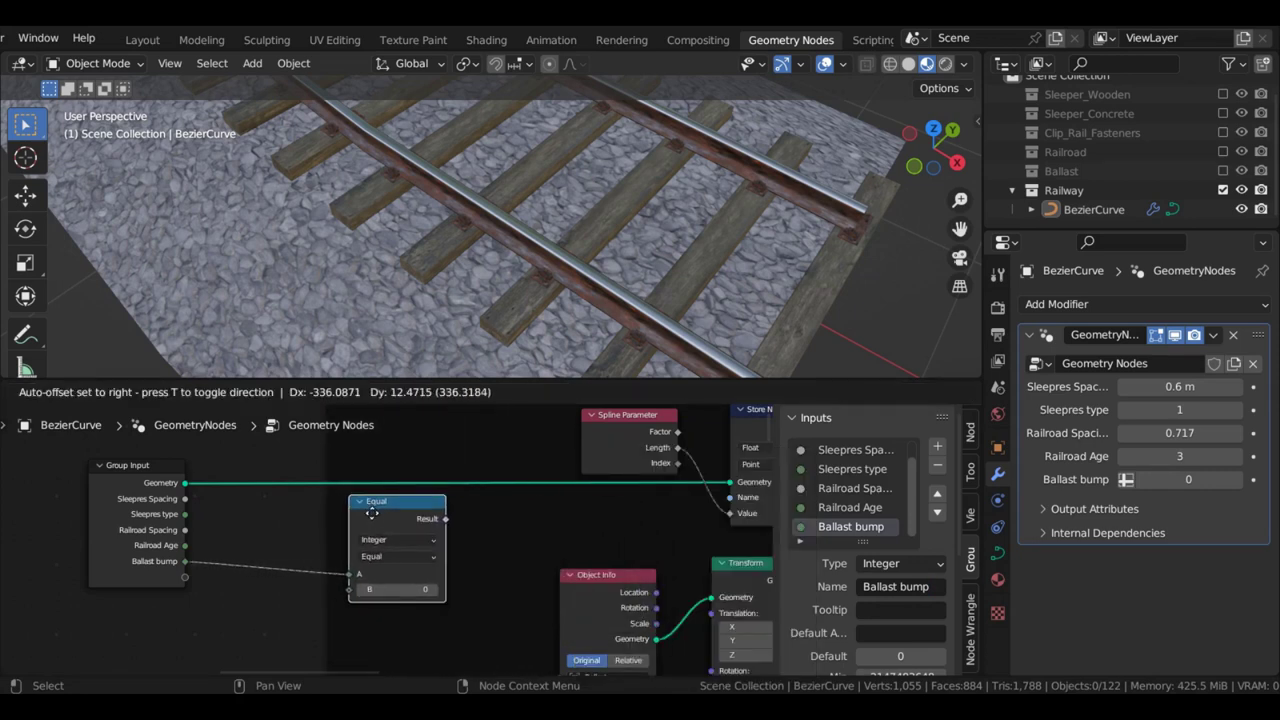
{"action": "left_click", "coordinate": [353, 508]}
{"action": "left_click_drag", "start_coordinate": [360, 545], "coordinate": [360, 553]}
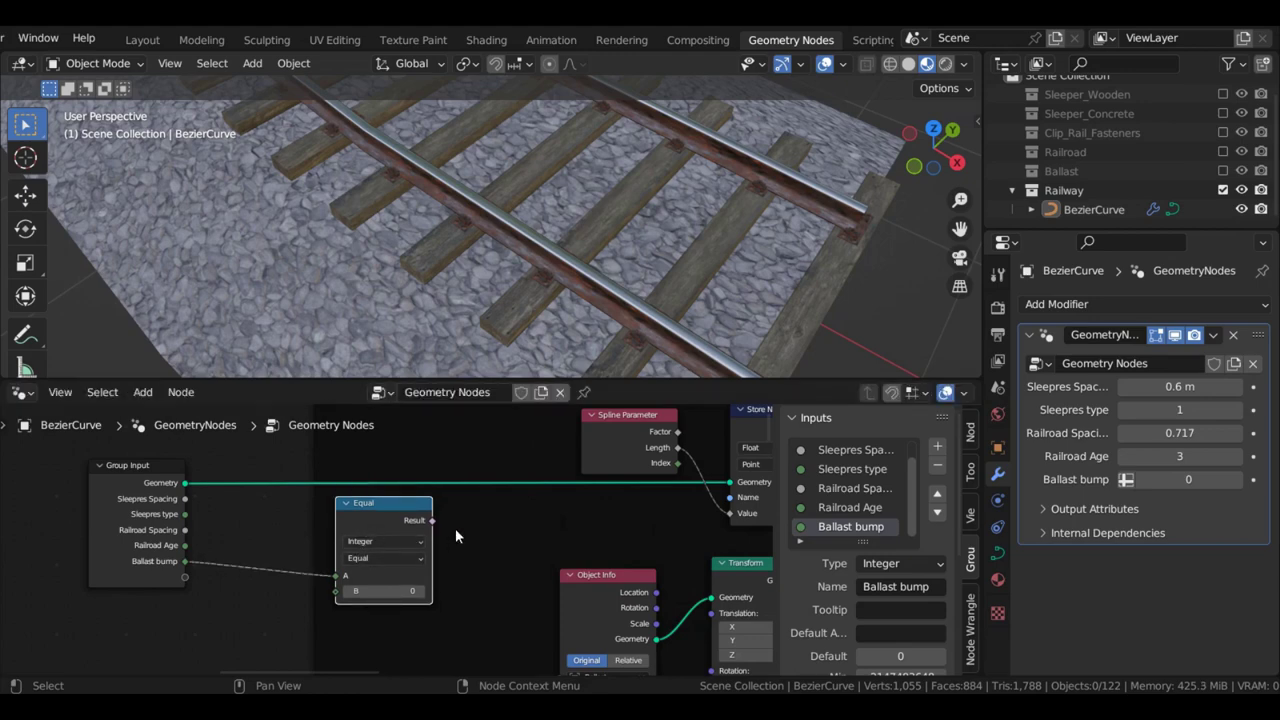
Add a Geometry Switch node driven by the Equal node's Result and place it beside that node
{"action": "left_click_drag", "start_coordinate": [432, 520], "coordinate": [535, 462]}
{"action": "type", "text": "swit"}
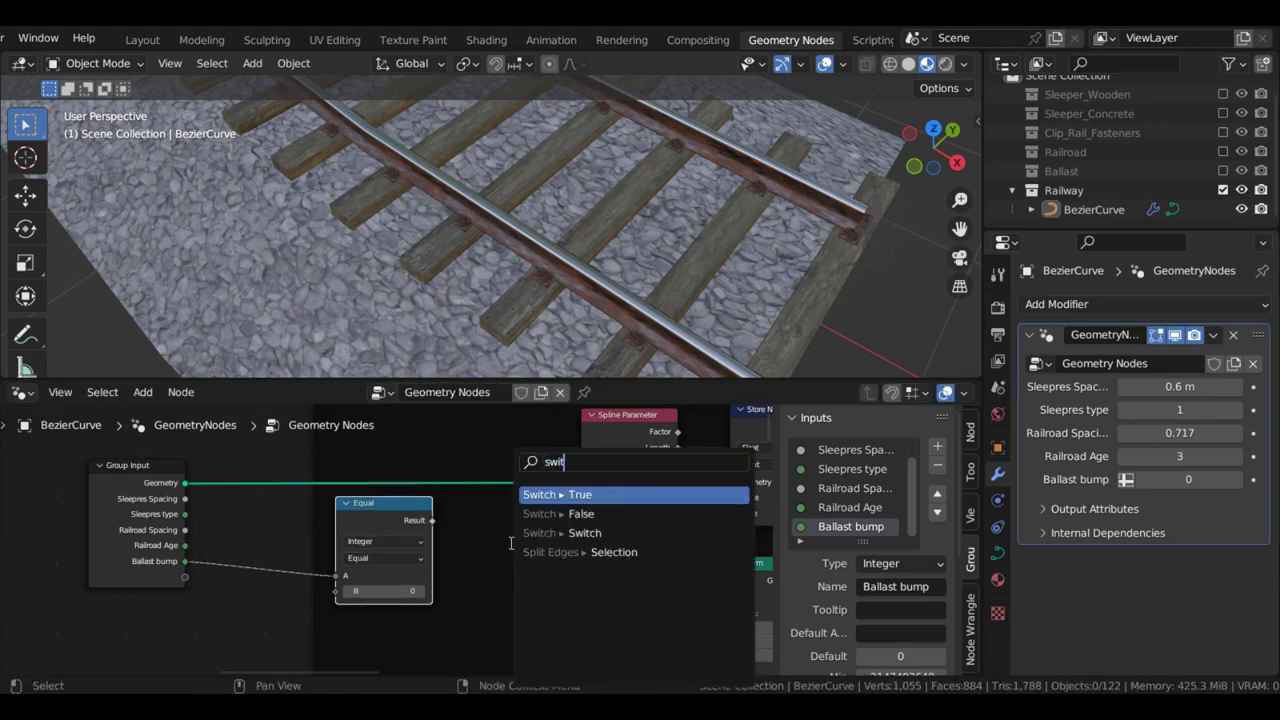
{"action": "left_click", "coordinate": [579, 526]}
{"action": "left_click", "coordinate": [548, 563]}
{"action": "scroll", "coordinate": [500, 550], "scroll_direction": "down", "scroll_amount": 4}
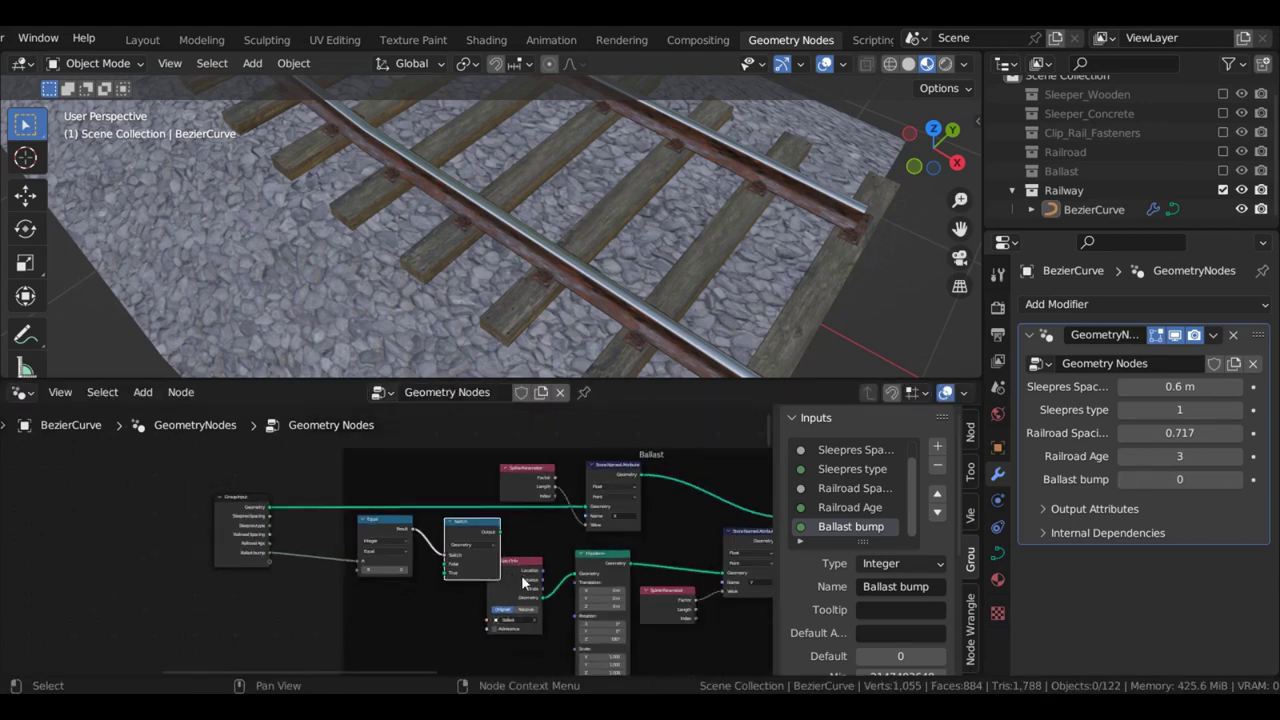
Add a Resample Curve node below the Equal node, using Length mode with a length of 0.01 m
{"action": "scroll", "coordinate": [470, 548], "scroll_direction": "up", "scroll_amount": 2}
{"action": "key", "text": "shift+a"}
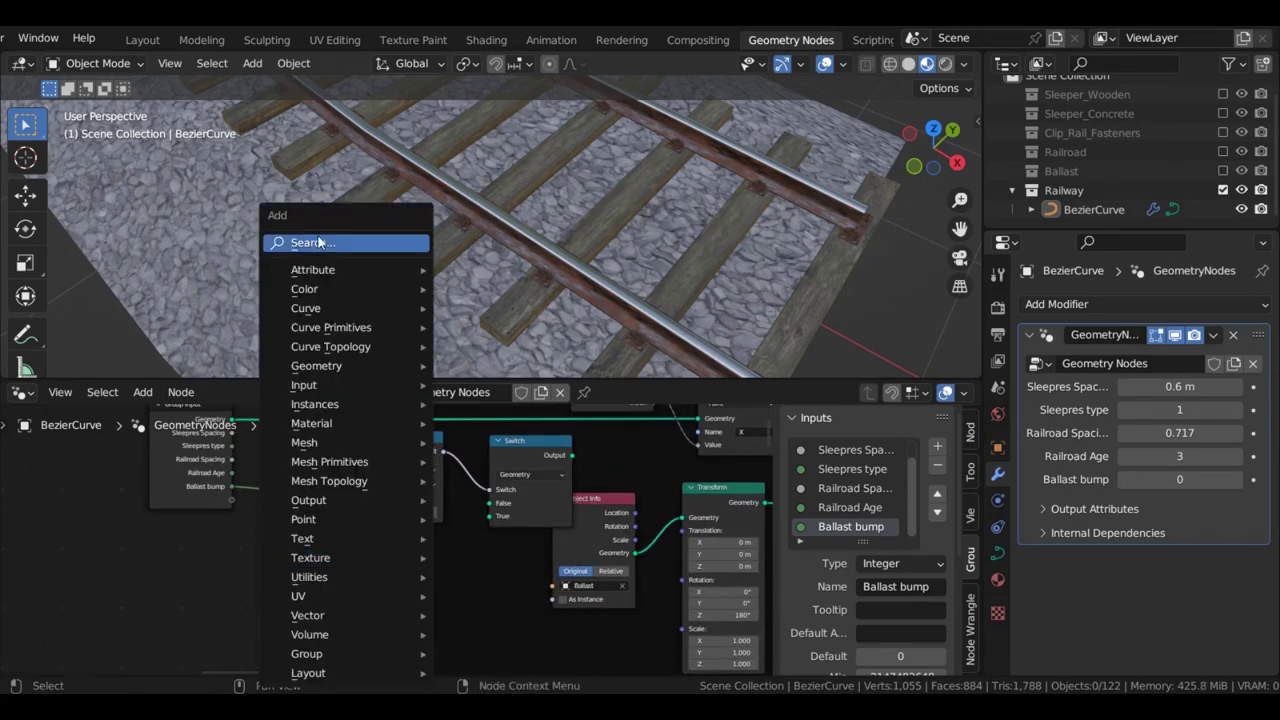
{"action": "left_click", "coordinate": [318, 242]}
{"action": "type", "text": "resm"}
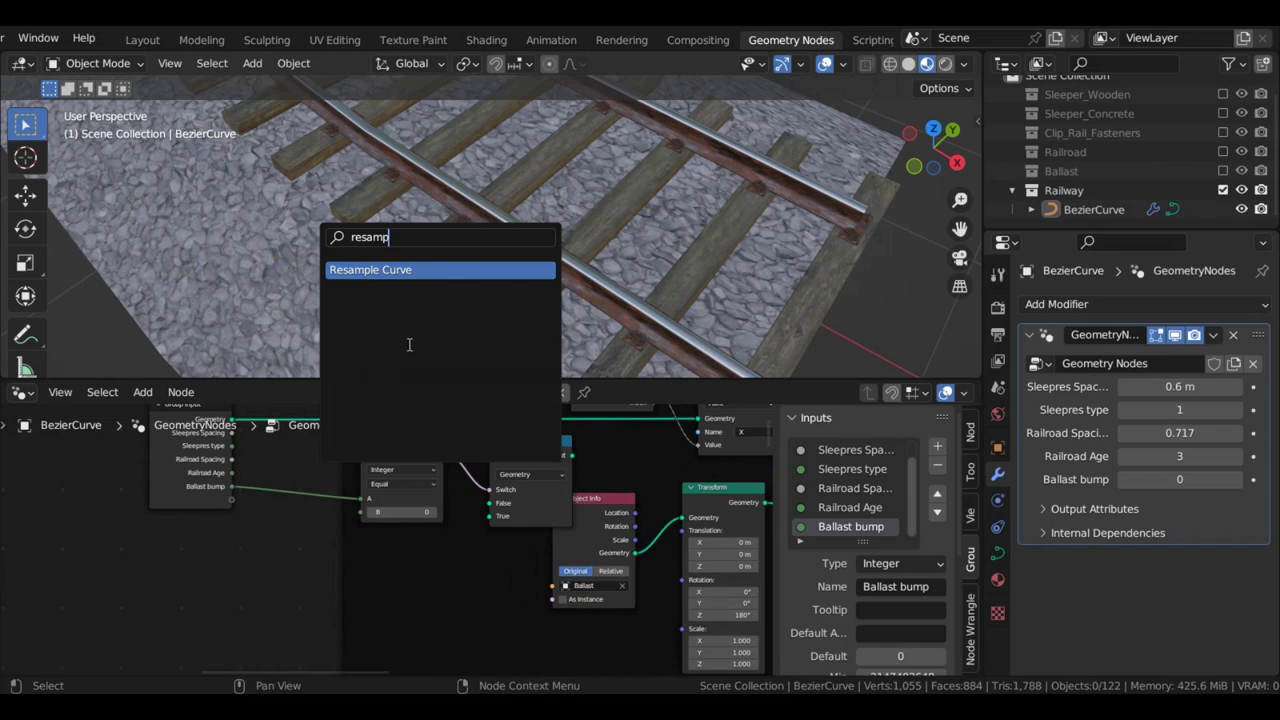
{"action": "key", "text": "Return"}
{"action": "left_click", "coordinate": [436, 571]}
{"action": "scroll", "coordinate": [436, 571], "scroll_direction": "up", "scroll_amount": 2}
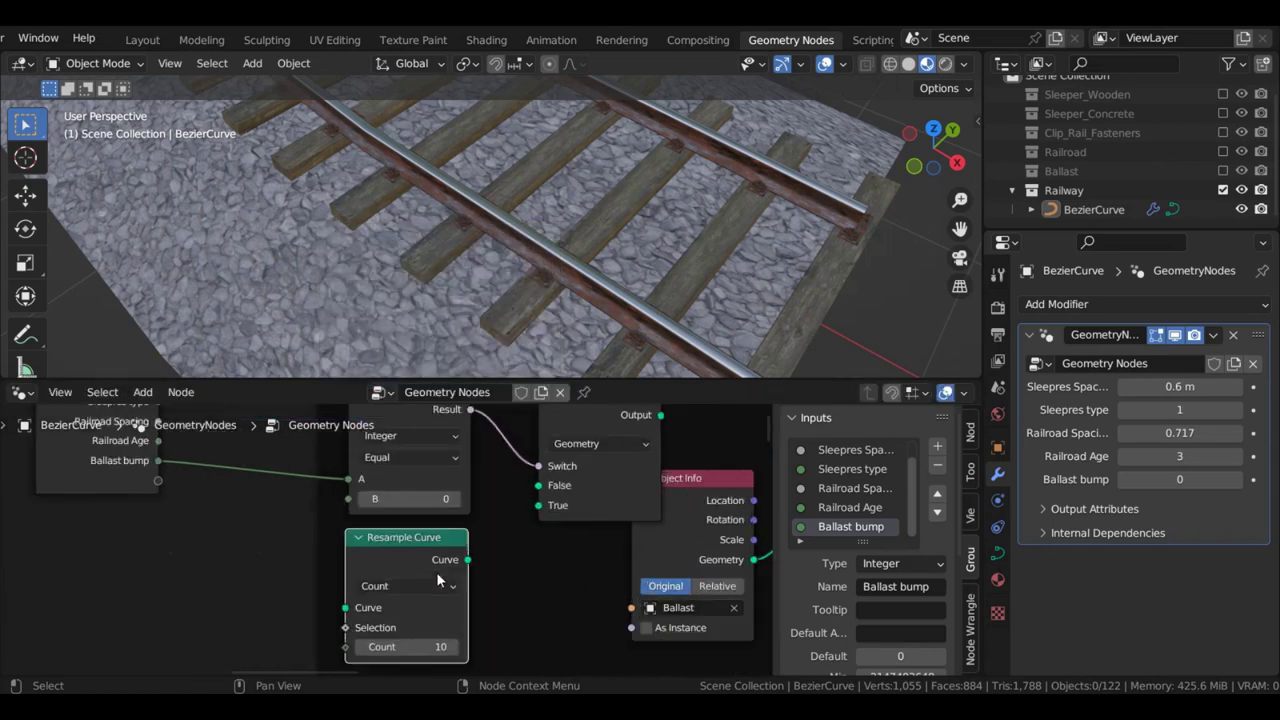
{"action": "left_click", "coordinate": [447, 524]}
{"action": "left_click", "coordinate": [403, 580]}
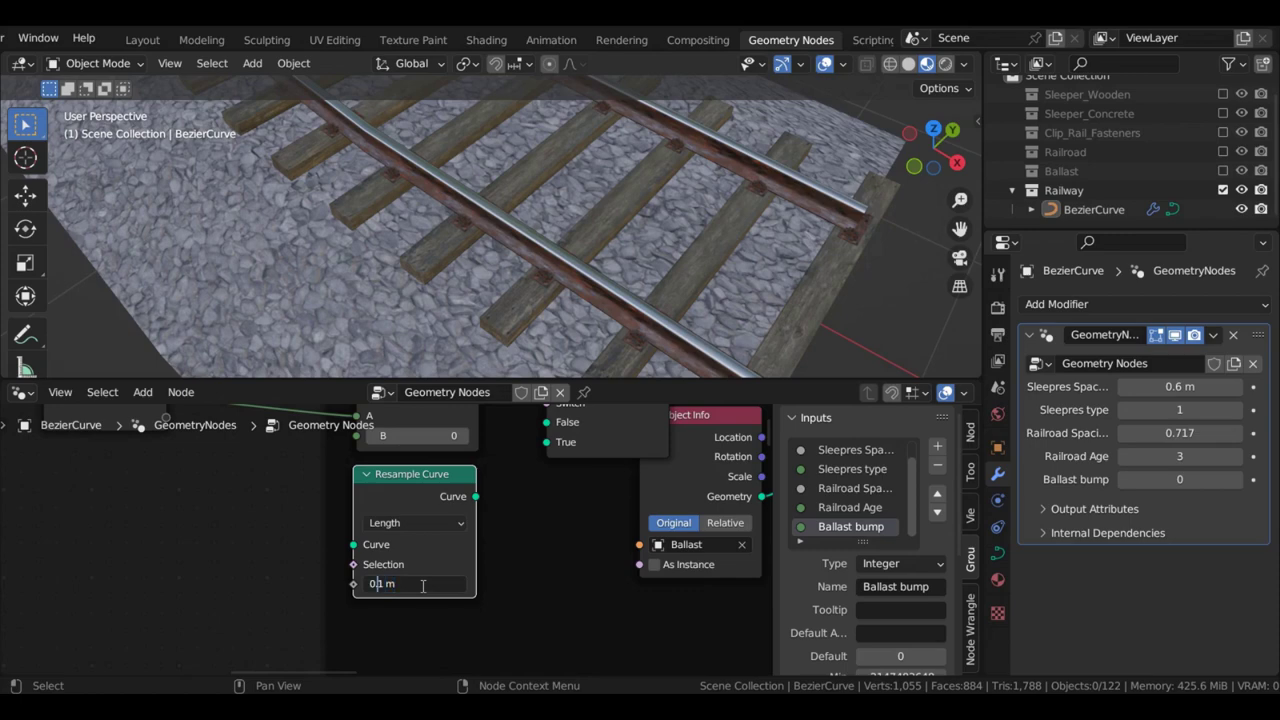
{"action": "scroll", "coordinate": [415, 541], "scroll_direction": "down", "scroll_amount": 1}
Duplicate the Resample Curve node below the original and set the copy's mode to Evaluated
{"action": "key", "text": "shift+d"}
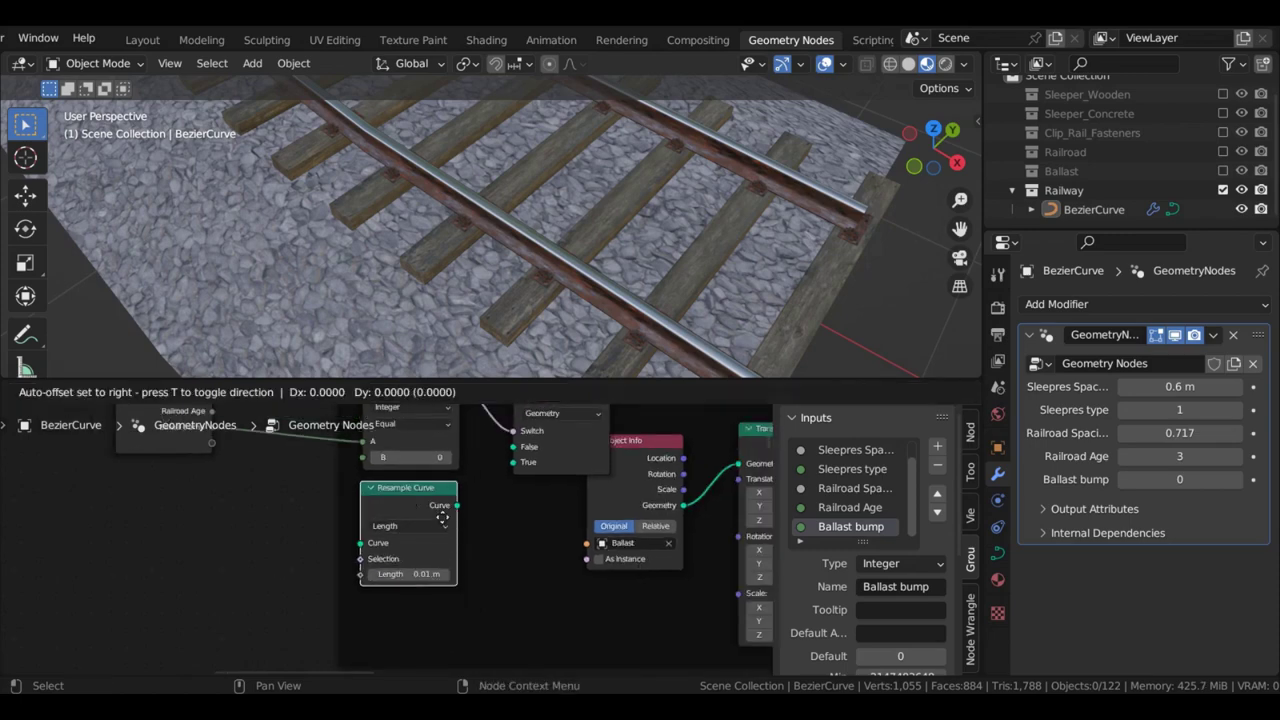
{"action": "left_click", "coordinate": [466, 630]}
{"action": "middle_click_drag", "start_coordinate": [466, 630], "coordinate": [449, 544]}
{"action": "left_click", "coordinate": [424, 553]}
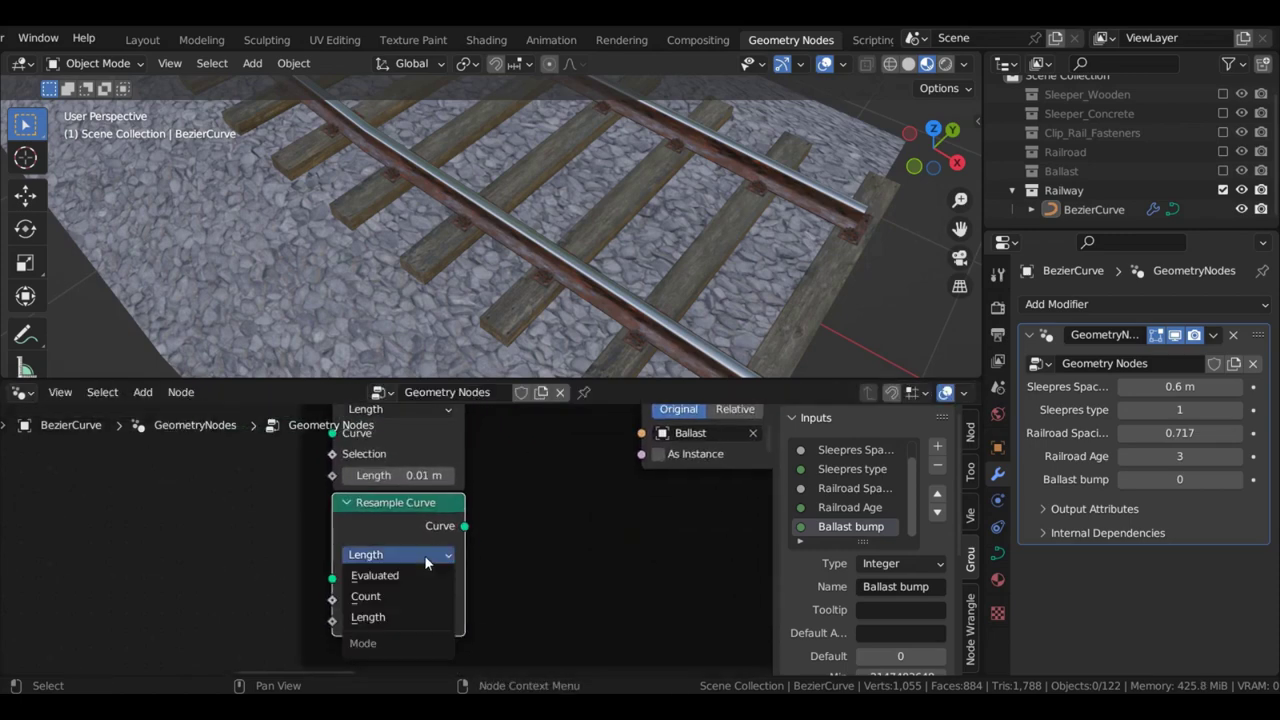
{"action": "left_click", "coordinate": [400, 575]}
Connect the Length-mode Resample Curve to the Switch's False input and the Evaluated one to its True input
{"action": "scroll", "coordinate": [442, 514], "scroll_direction": "down", "scroll_amount": 1}
{"action": "middle_click_drag", "start_coordinate": [467, 418], "coordinate": [411, 519]}
{"action": "scroll", "coordinate": [407, 519], "scroll_direction": "up", "scroll_amount": 1}
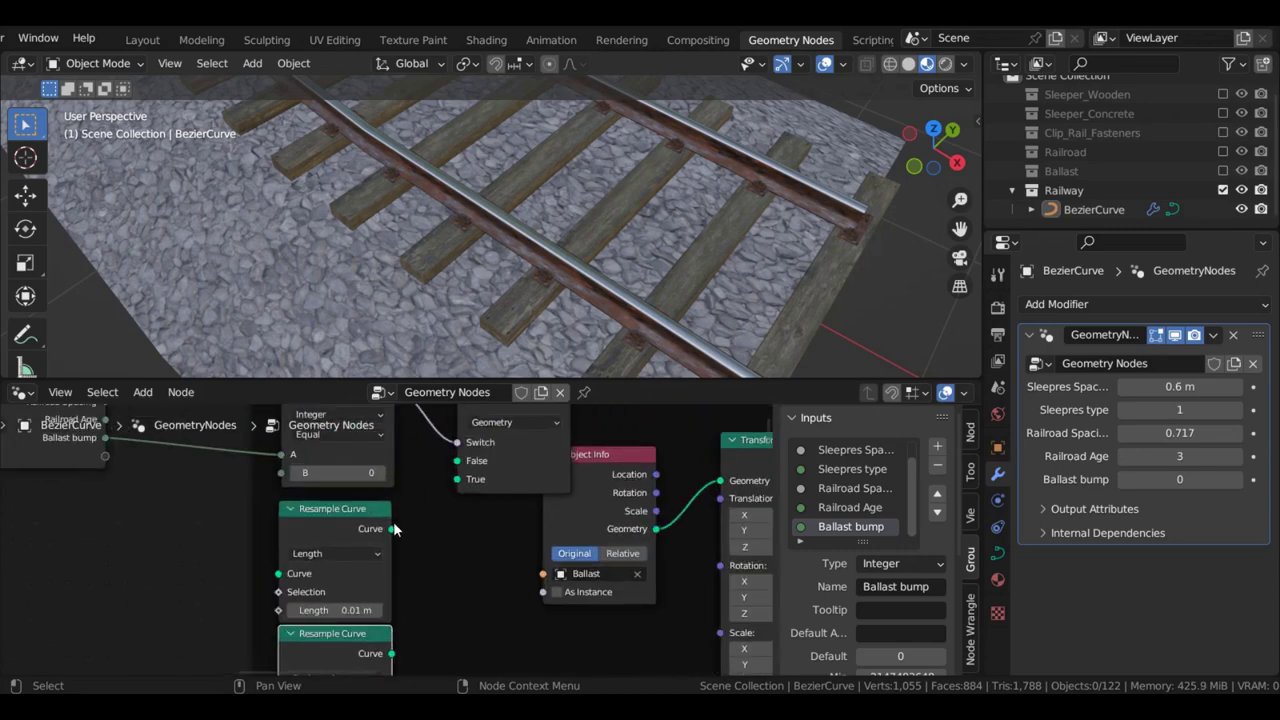
{"action": "left_click_drag", "start_coordinate": [393, 528], "coordinate": [457, 460]}
{"action": "scroll", "coordinate": [400, 525], "scroll_direction": "down", "scroll_amount": 1}
{"action": "middle_click_drag", "start_coordinate": [394, 618], "coordinate": [386, 590]}
{"action": "left_click_drag", "start_coordinate": [384, 602], "coordinate": [398, 563]}
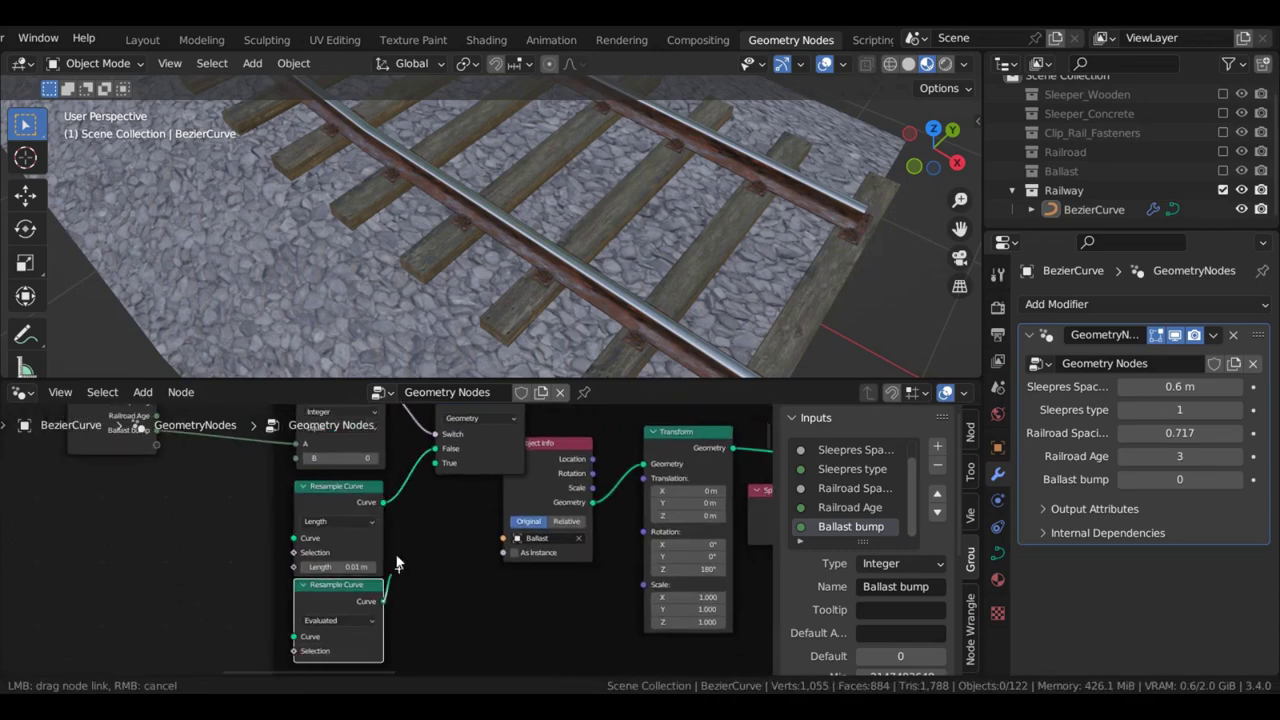
{"action": "left_click_drag", "start_coordinate": [430, 471], "coordinate": [431, 469]}
Connect the Group Input's Geometry to the Curve inputs of both Resample Curve nodes
{"action": "scroll", "coordinate": [332, 489], "scroll_direction": "down", "scroll_amount": 1}
{"action": "middle_click_drag", "start_coordinate": [302, 480], "coordinate": [296, 522]}
{"action": "scroll", "coordinate": [380, 544], "scroll_direction": "up", "scroll_amount": 1}
{"action": "left_click_drag", "start_coordinate": [283, 485], "coordinate": [418, 574]}
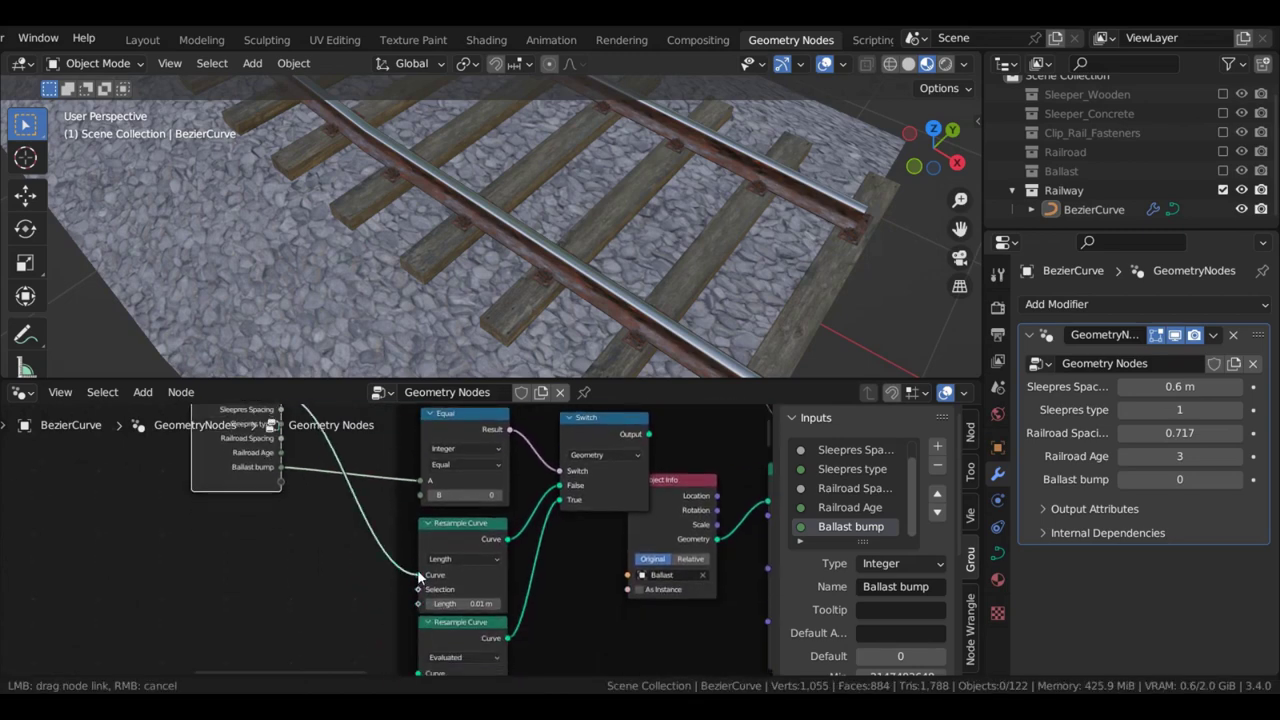
{"action": "scroll", "coordinate": [363, 568], "scroll_direction": "down", "scroll_amount": 3}
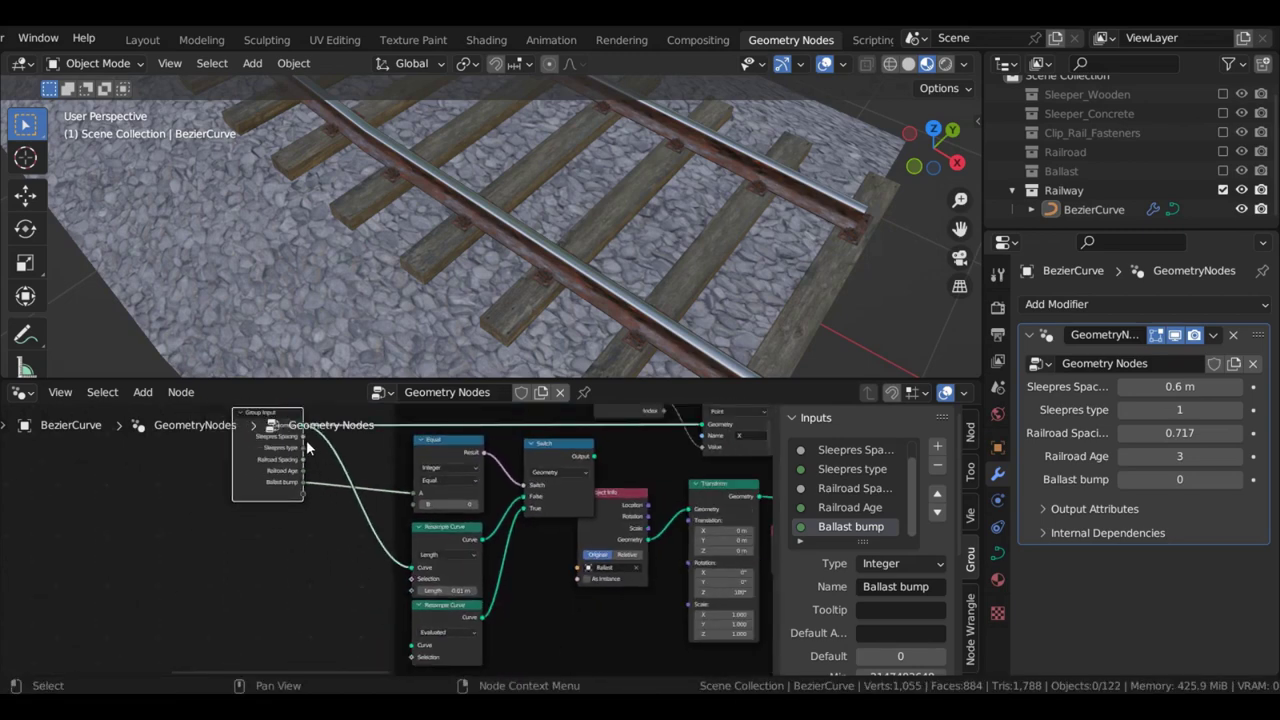
{"action": "middle_click_drag", "start_coordinate": [319, 477], "coordinate": [335, 529]}
{"action": "left_click_drag", "start_coordinate": [320, 487], "coordinate": [430, 587]}
Connect the Switch's Output to the Geometry input of the Store Named Attribute node for X
{"action": "scroll", "coordinate": [376, 542], "scroll_direction": "up", "scroll_amount": 3}
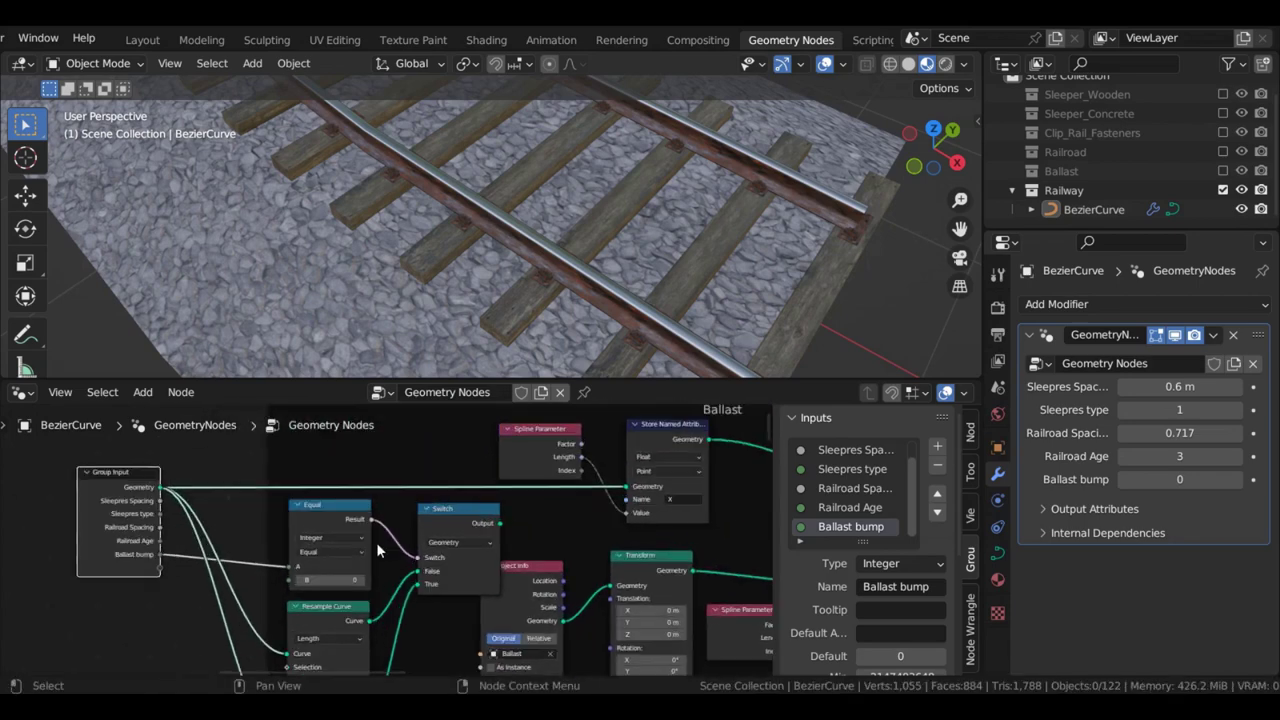
{"action": "middle_click_drag", "start_coordinate": [405, 485], "coordinate": [339, 545]}
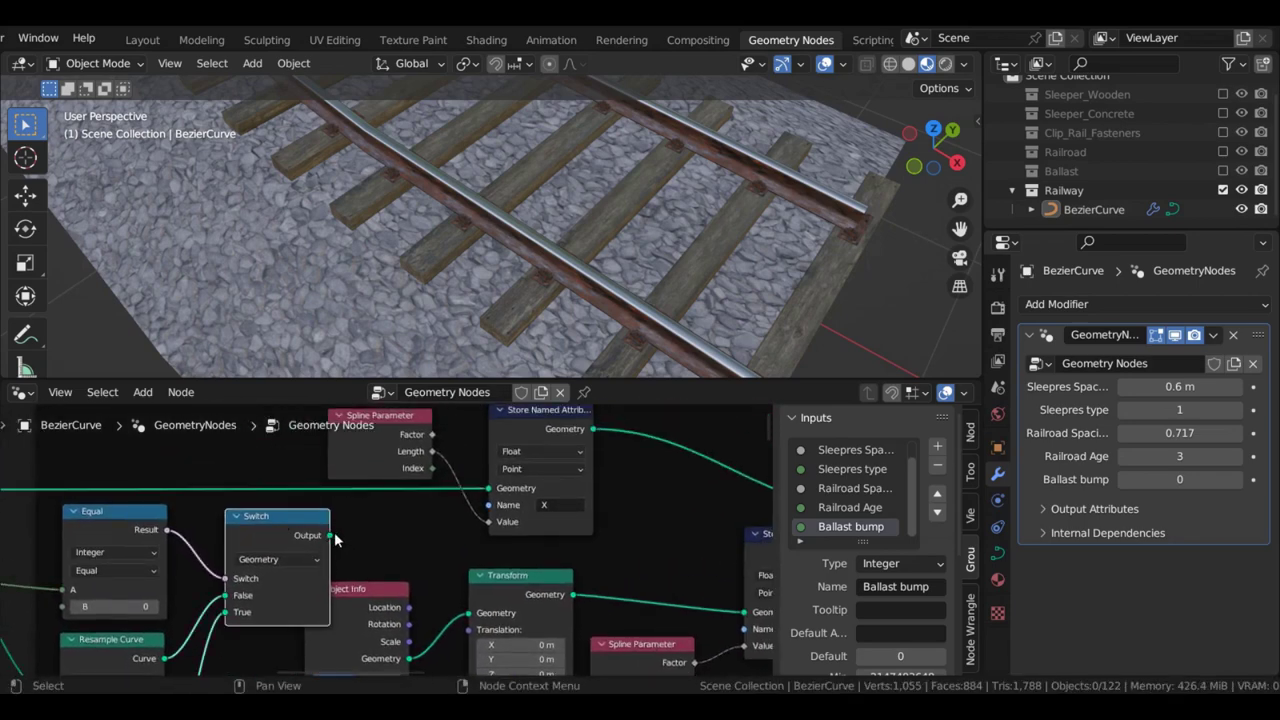
{"action": "left_click_drag", "start_coordinate": [330, 536], "coordinate": [453, 535]}
{"action": "left_click_drag", "start_coordinate": [483, 491], "coordinate": [487, 488]}
{"action": "scroll", "coordinate": [480, 500], "scroll_direction": "down", "scroll_amount": 4}
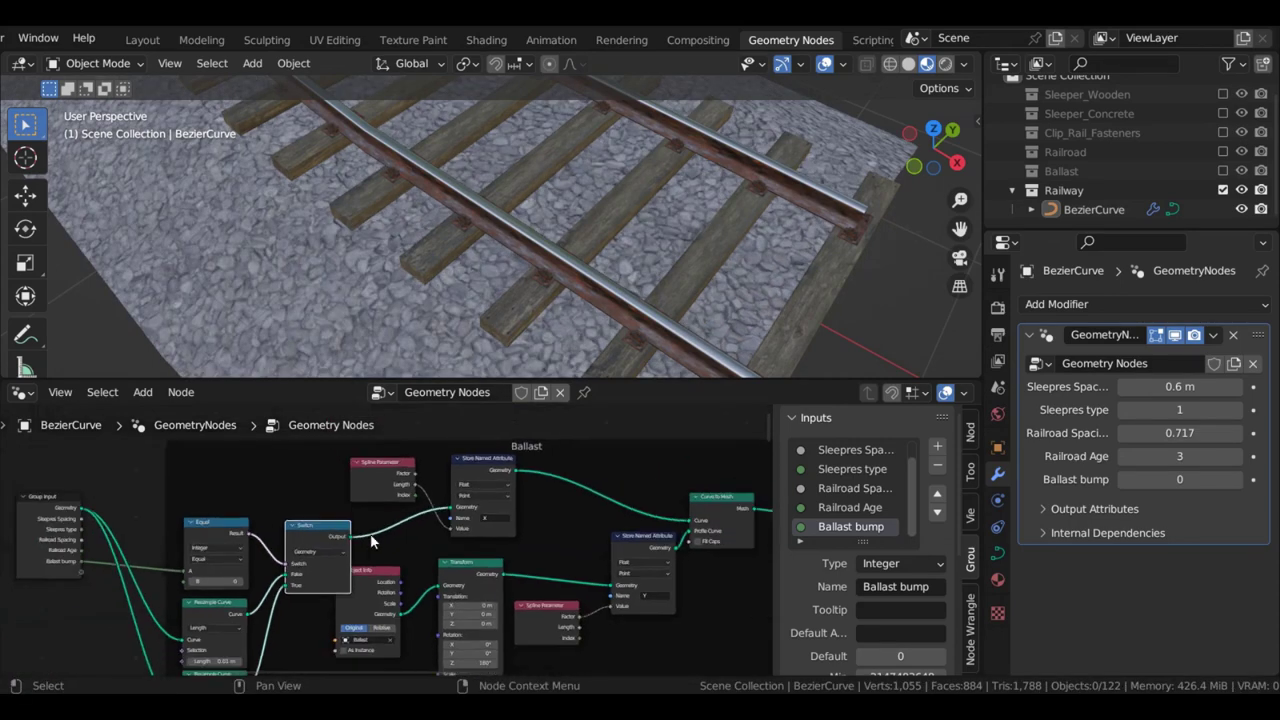
Move the Ballast Object Info node out from under the Switch to the free space below the Resample Curve nodes
{"action": "middle_click_drag", "start_coordinate": [478, 251], "coordinate": [510, 253]}
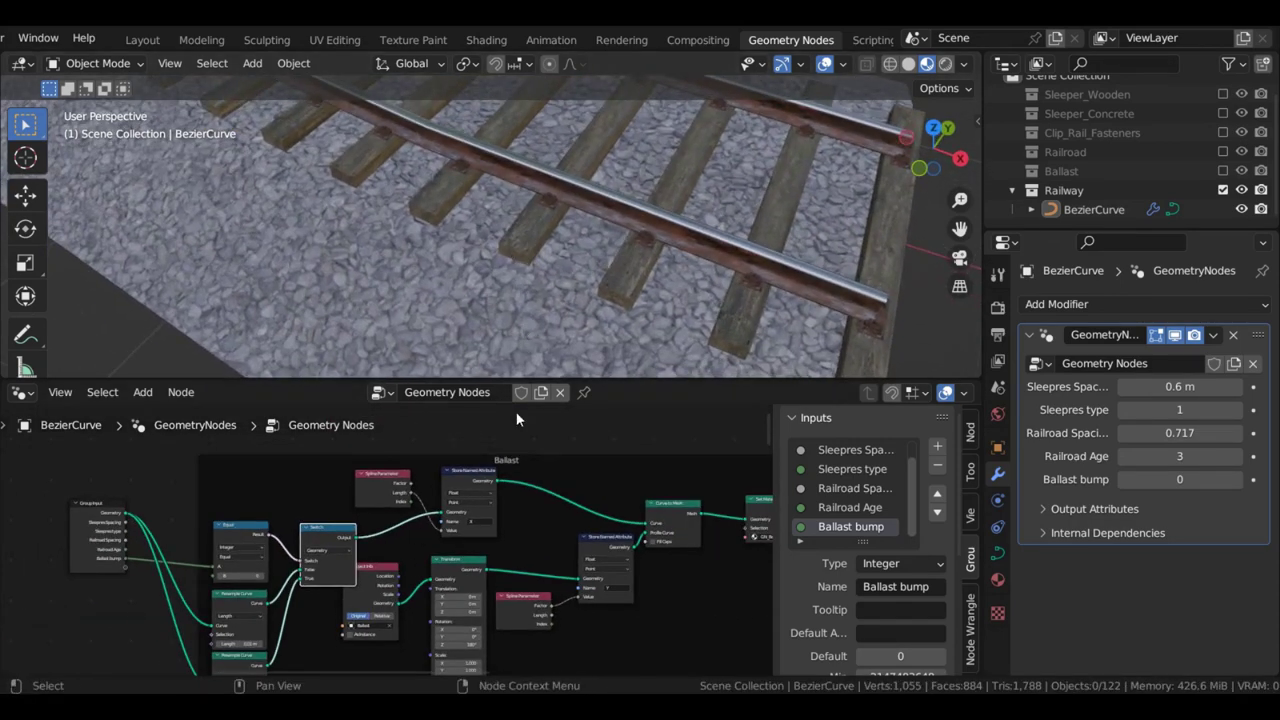
{"action": "scroll", "coordinate": [272, 536], "scroll_direction": "up", "scroll_amount": 3}
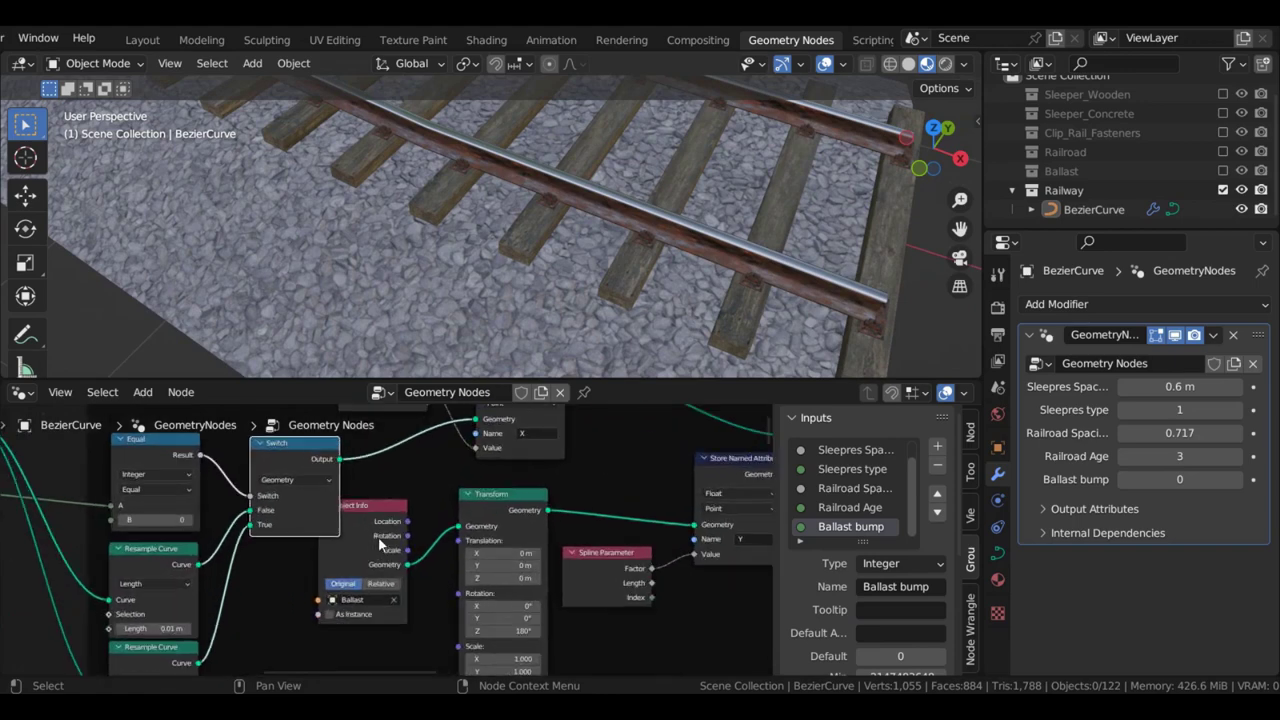
{"action": "scroll", "coordinate": [367, 543], "scroll_direction": "down", "scroll_amount": 1}
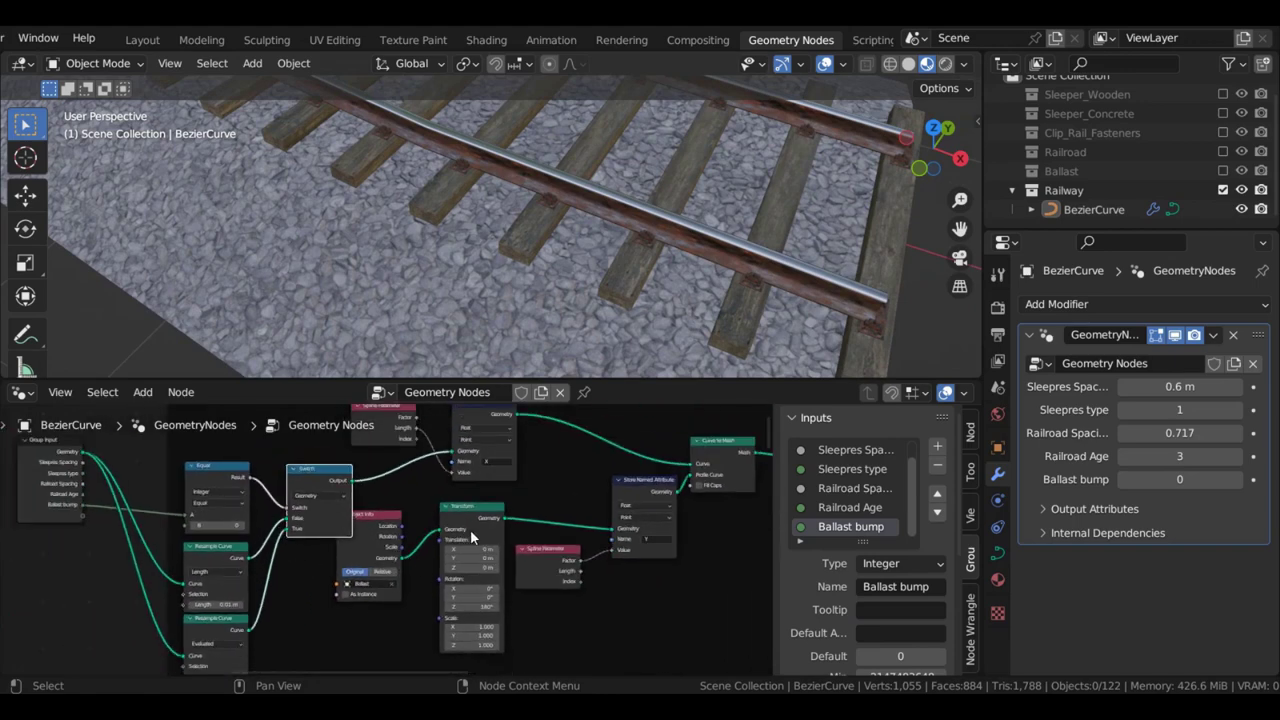
{"action": "scroll", "coordinate": [440, 530], "scroll_direction": "up", "scroll_amount": 2}
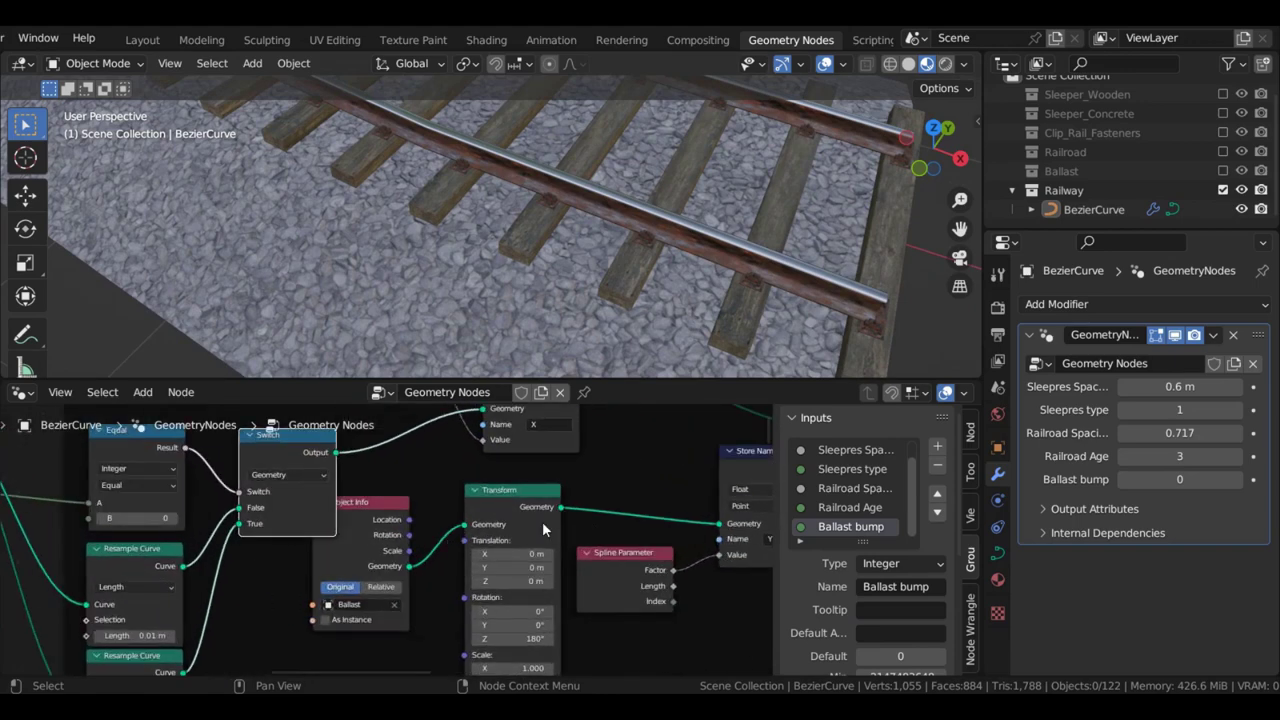
{"action": "scroll", "coordinate": [494, 517], "scroll_direction": "down", "scroll_amount": 4}
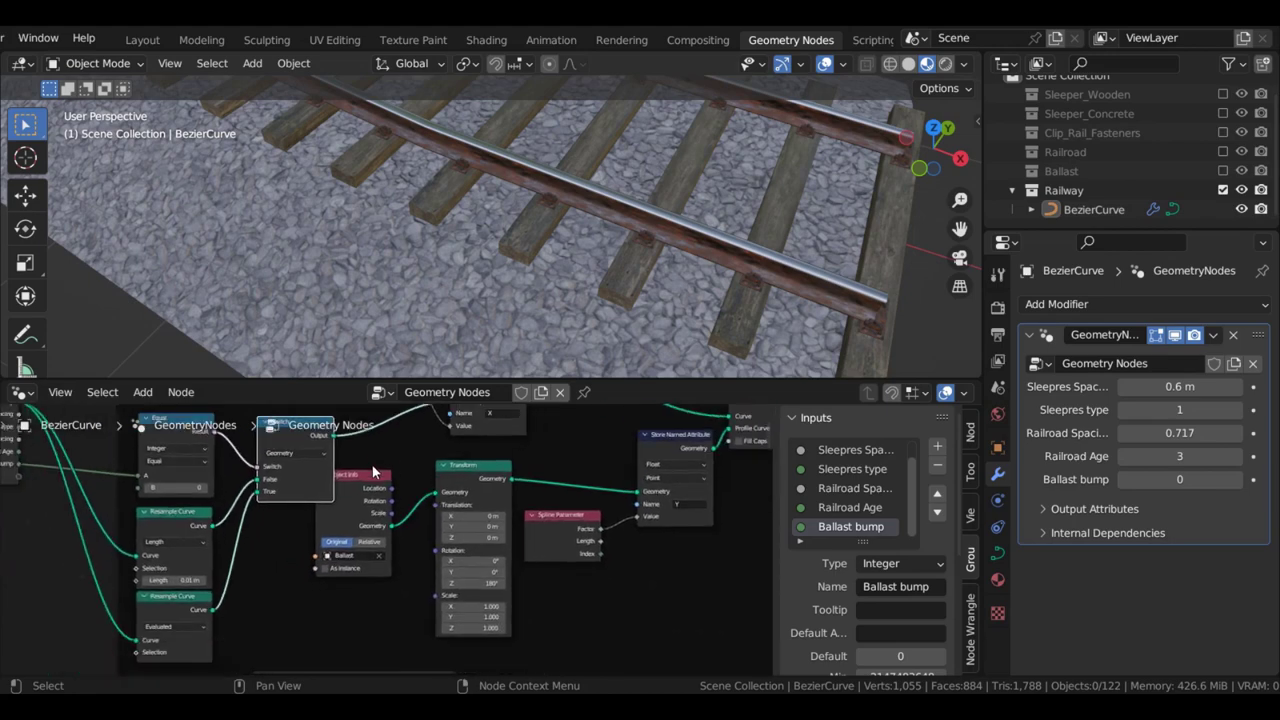
{"action": "left_click_drag", "start_coordinate": [370, 458], "coordinate": [485, 578]}
{"action": "scroll", "coordinate": [374, 535], "scroll_direction": "down", "scroll_amount": 2}
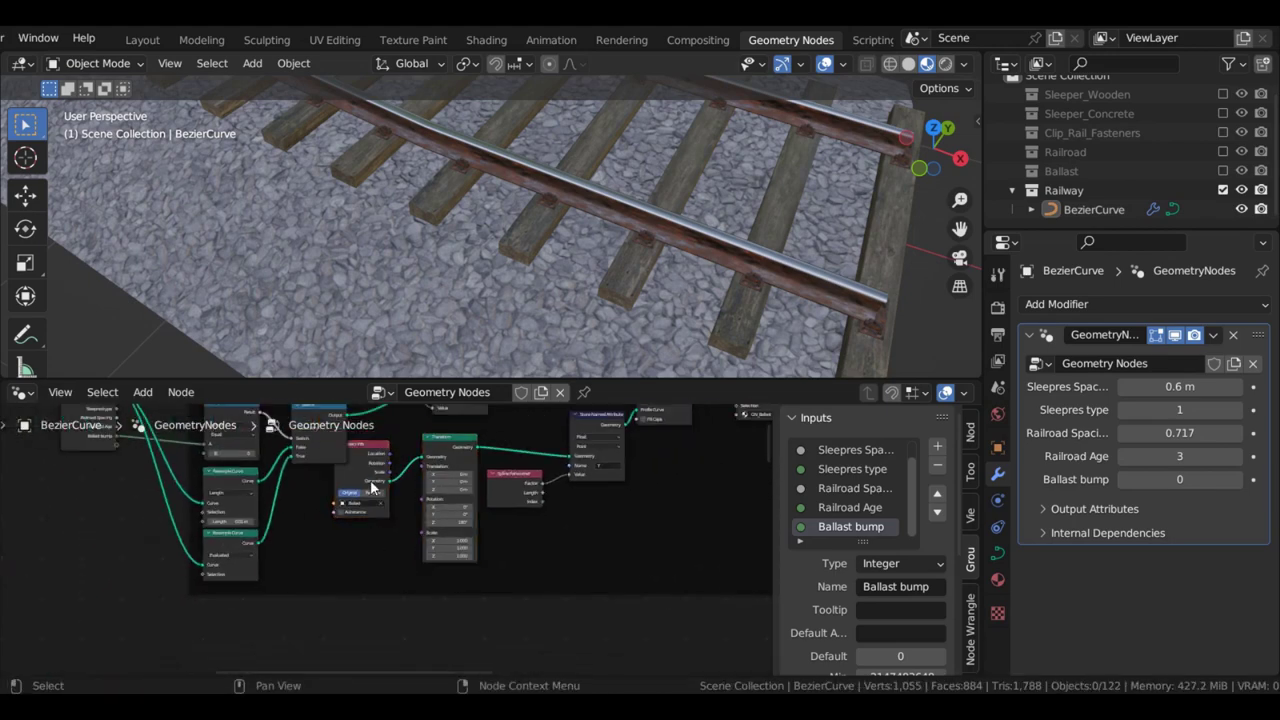
{"action": "left_click_drag", "start_coordinate": [370, 482], "coordinate": [242, 570]}
{"action": "scroll", "coordinate": [280, 480], "scroll_direction": "down", "scroll_amount": 4}
{"action": "middle_click_drag", "start_coordinate": [280, 480], "coordinate": [301, 543]}
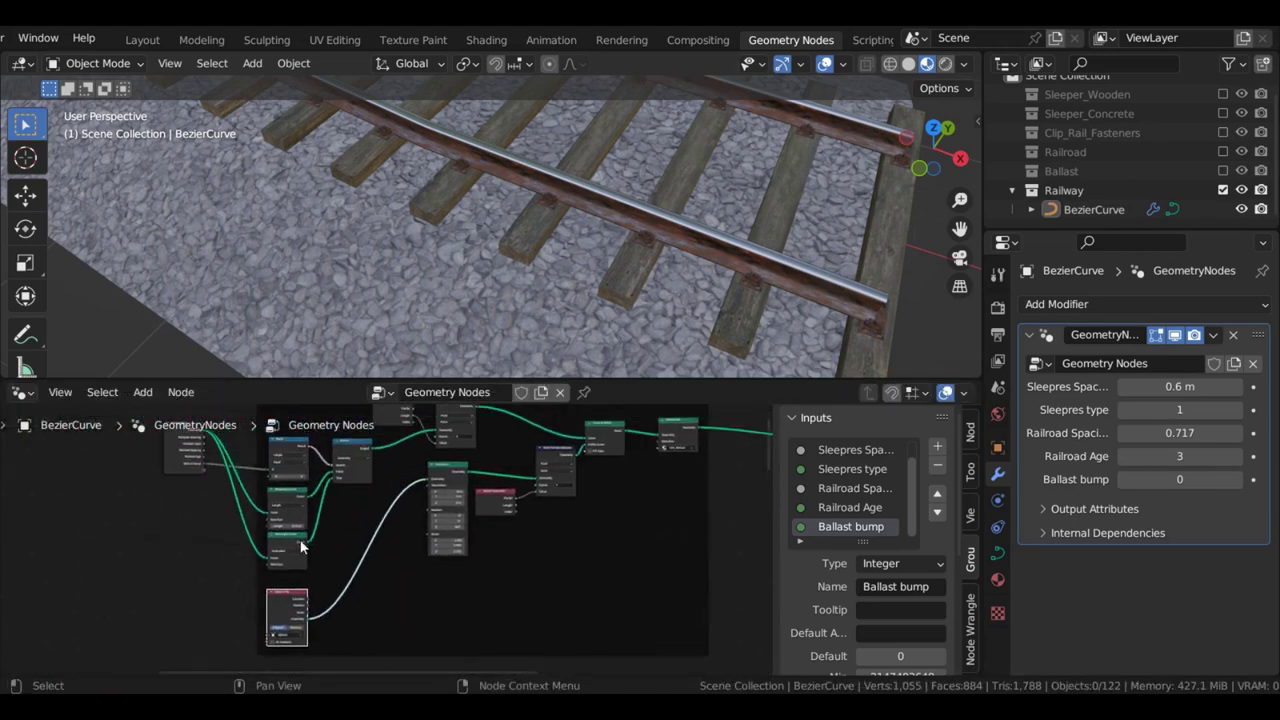
Duplicate the Switch with its two Resample Curve nodes and connect the copied Switch's Output to the Transform node's Geometry input
{"action": "scroll", "coordinate": [300, 547], "scroll_direction": "down", "scroll_amount": 2}
{"action": "scroll", "coordinate": [273, 486], "scroll_direction": "up", "scroll_amount": 4}
{"action": "left_click_drag", "start_coordinate": [341, 608], "coordinate": [259, 558]}
{"action": "key", "text": "shift+d"}
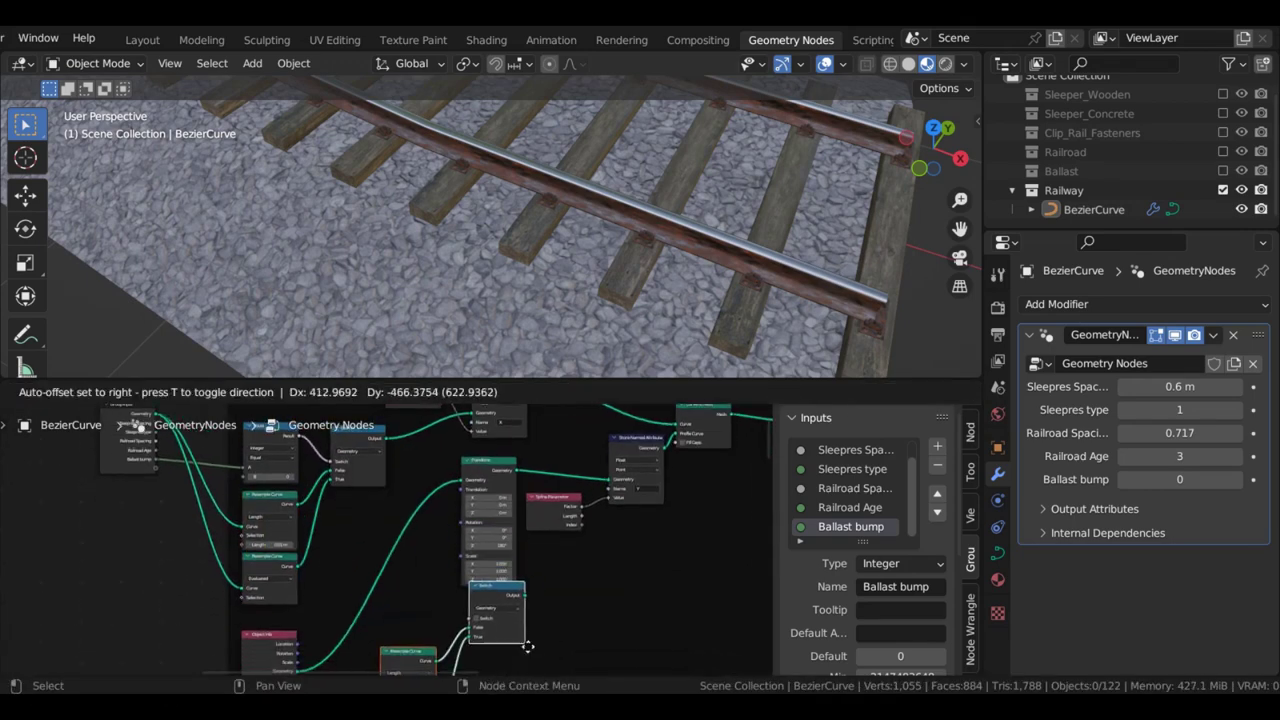
{"action": "left_click", "coordinate": [451, 605]}
{"action": "scroll", "coordinate": [330, 523], "scroll_direction": "up", "scroll_amount": 3}
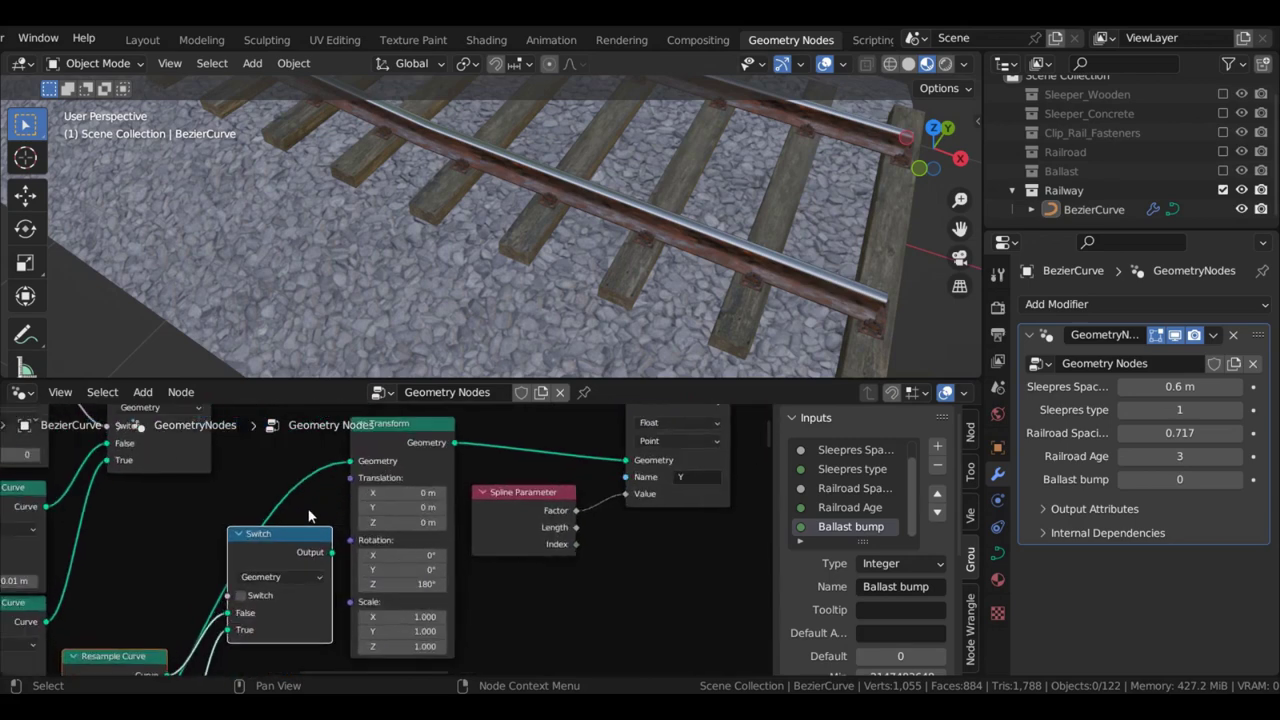
{"action": "left_click_drag", "start_coordinate": [331, 556], "coordinate": [350, 465]}
{"action": "scroll", "coordinate": [350, 545], "scroll_direction": "down", "scroll_amount": 1}
Connect the Ballast Object Info's Geometry to the Curve inputs of both copied Resample Curve nodes and move the Object Info node slightly aside
{"action": "middle_click_drag", "start_coordinate": [314, 563], "coordinate": [400, 459]}
{"action": "middle_click_drag", "start_coordinate": [257, 577], "coordinate": [366, 514]}
{"action": "scroll", "coordinate": [372, 530], "scroll_direction": "up", "scroll_amount": 1}
{"action": "left_click", "coordinate": [235, 536]}
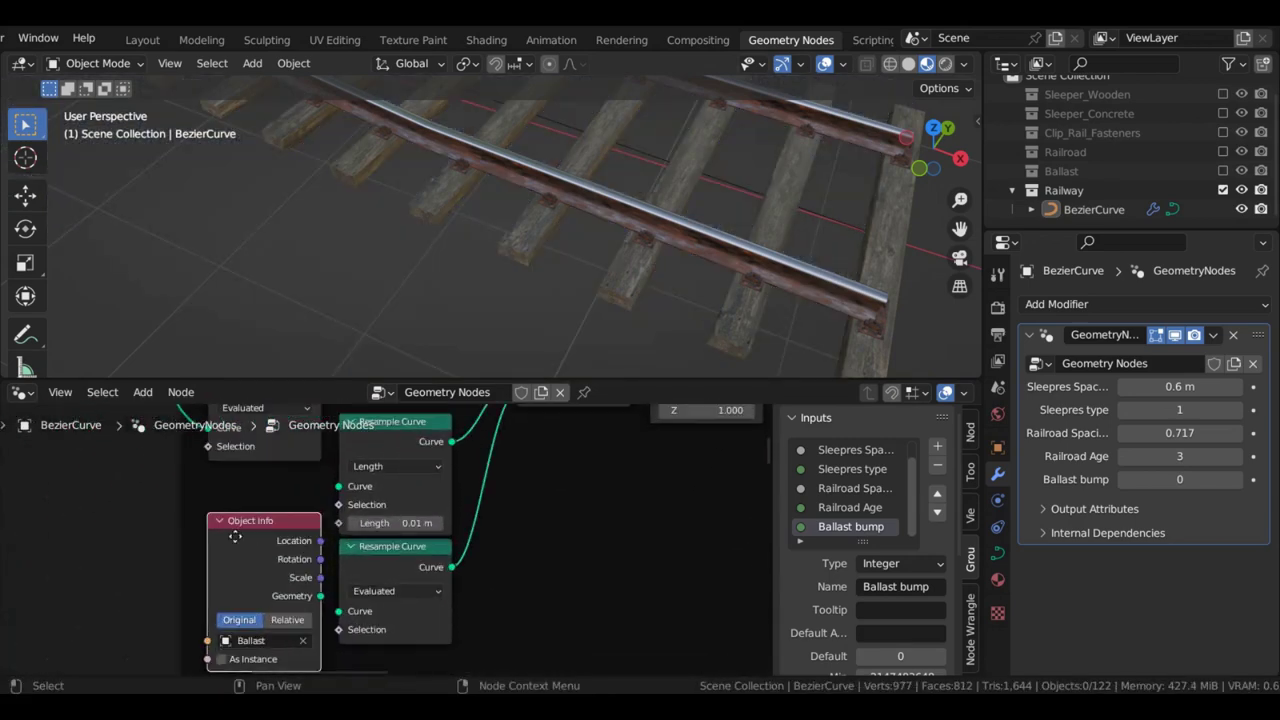
{"action": "left_click_drag", "start_coordinate": [235, 537], "coordinate": [205, 520]}
{"action": "left_click_drag", "start_coordinate": [290, 579], "coordinate": [338, 486]}
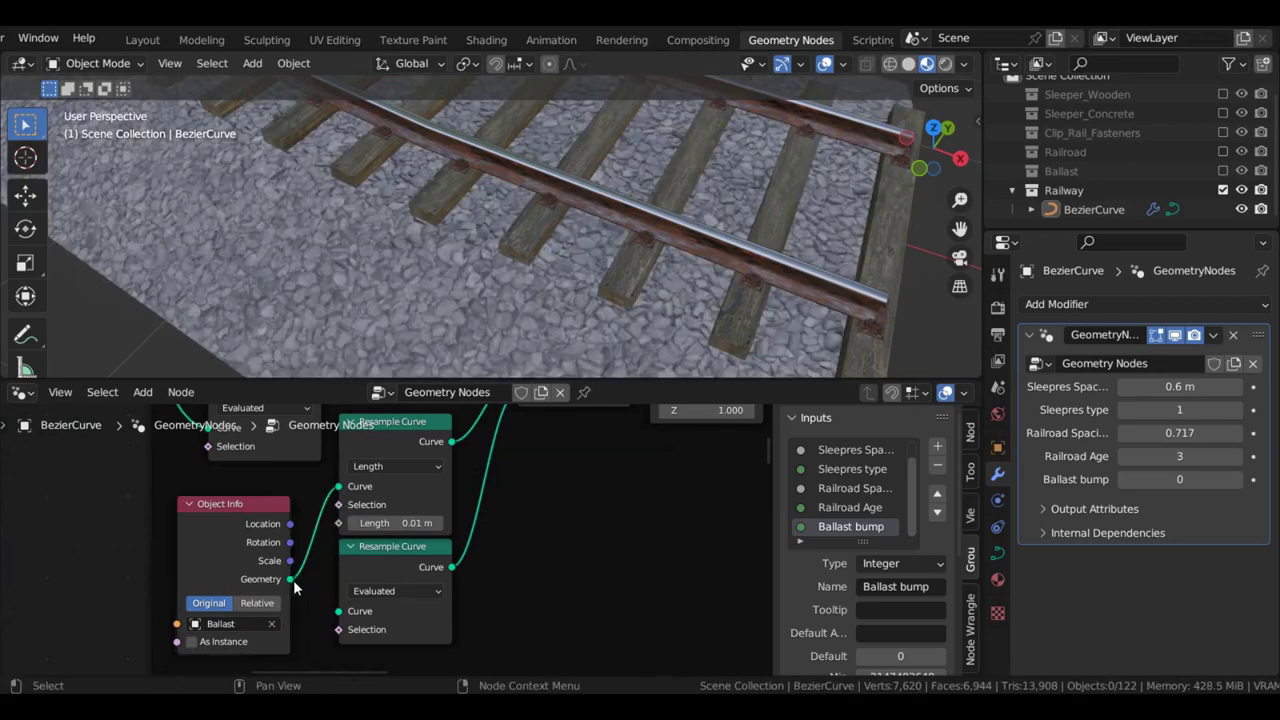
{"action": "left_click_drag", "start_coordinate": [290, 579], "coordinate": [338, 611]}
{"action": "scroll", "coordinate": [292, 560], "scroll_direction": "down", "scroll_amount": 3}
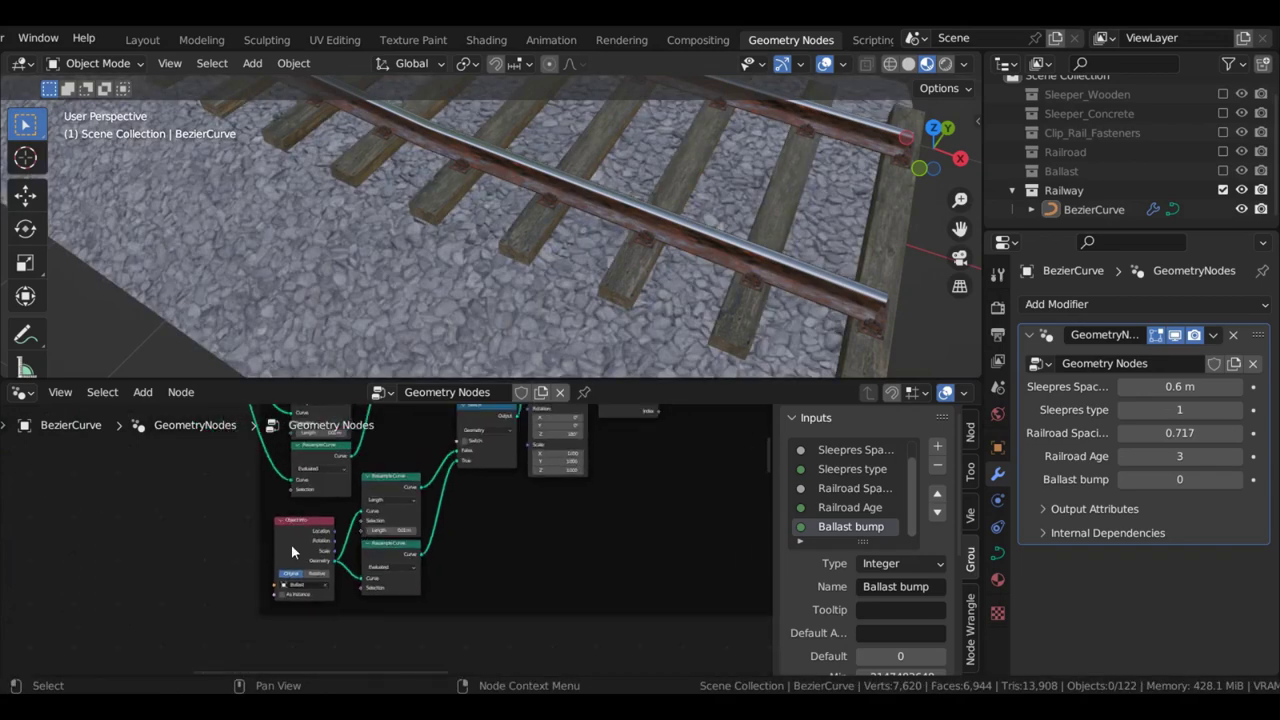
{"action": "left_click_drag", "start_coordinate": [291, 548], "coordinate": [274, 543]}
{"action": "scroll", "coordinate": [448, 430], "scroll_direction": "down", "scroll_amount": 4}
{"action": "middle_click_drag", "start_coordinate": [450, 426], "coordinate": [383, 497]}
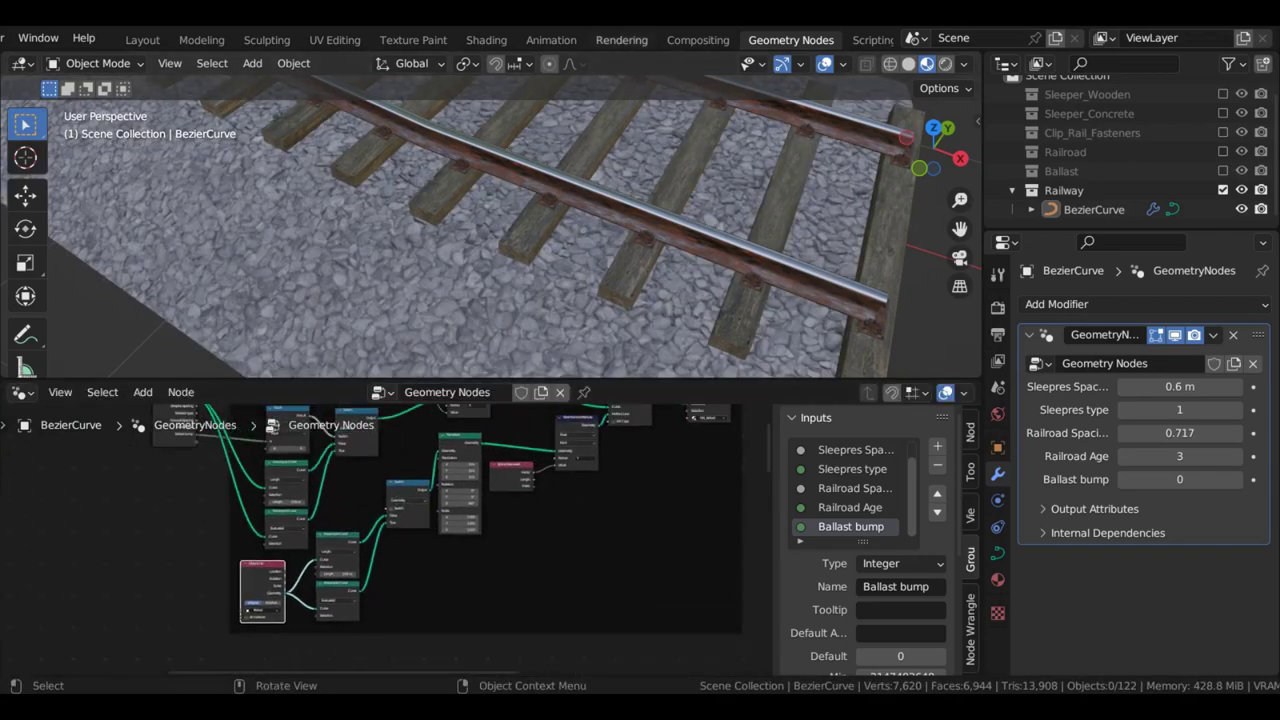
Examine the ballast's mesh density at the end of the railway from the top view in wireframe shading
{"action": "key", "text": "KP_7"}
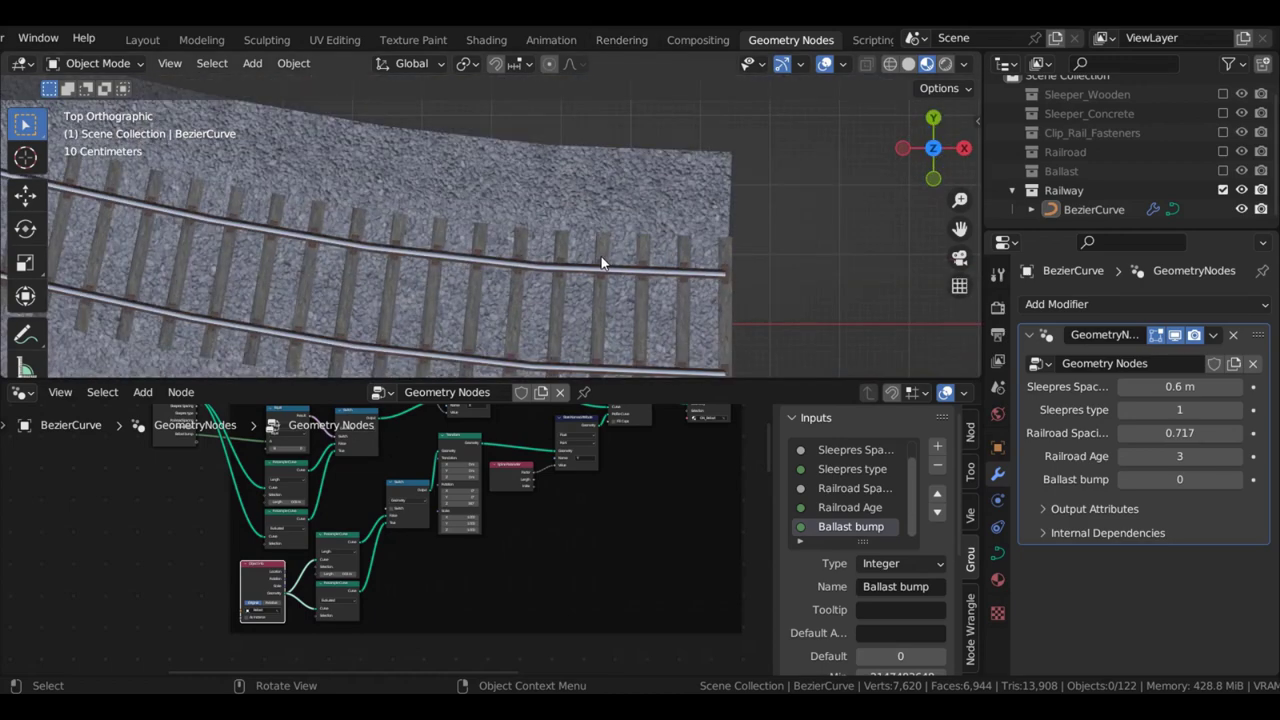
{"action": "scroll", "coordinate": [612, 259], "scroll_direction": "up", "scroll_amount": 2}
{"action": "scroll", "coordinate": [630, 270], "scroll_direction": "down", "scroll_amount": 3}
{"action": "middle_click_drag", "start_coordinate": [690, 348], "coordinate": [608, 227], "text": "shift"}
{"action": "scroll", "coordinate": [608, 227], "scroll_direction": "up", "scroll_amount": 2}
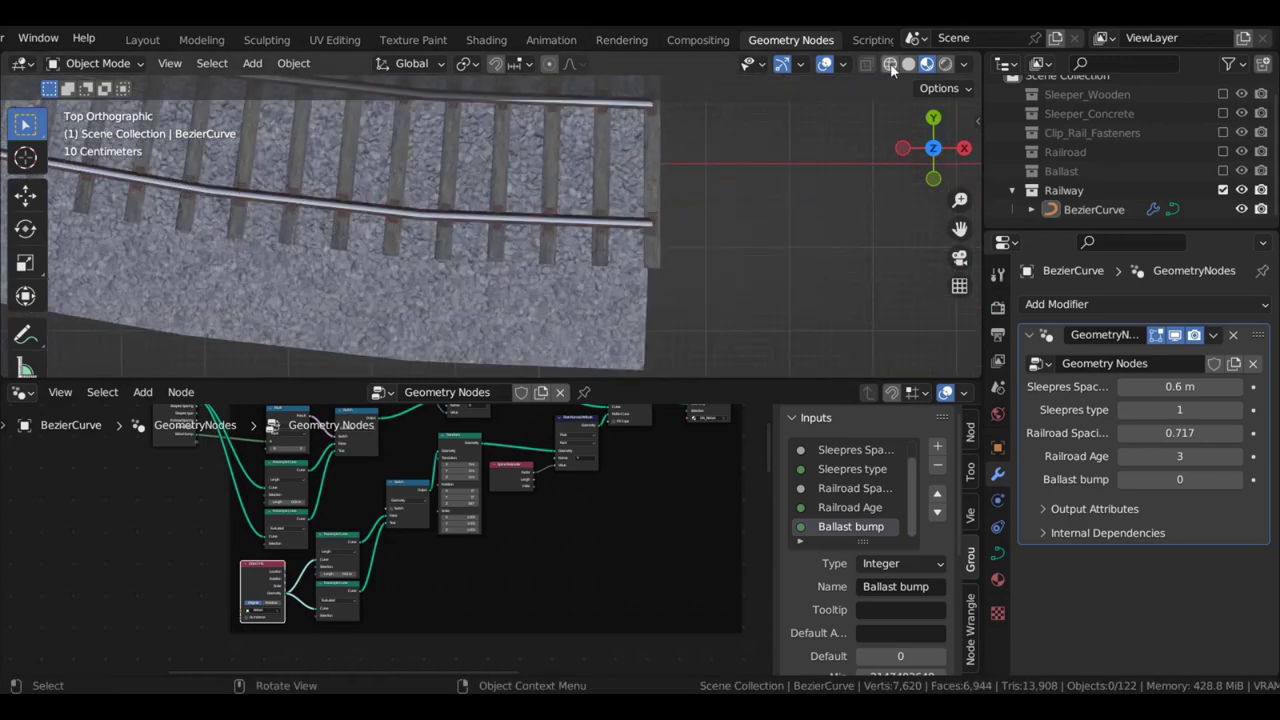
{"action": "left_click", "coordinate": [889, 64]}
{"action": "scroll", "coordinate": [757, 266], "scroll_direction": "down", "scroll_amount": 5}
{"action": "scroll", "coordinate": [597, 233], "scroll_direction": "up", "scroll_amount": 8}
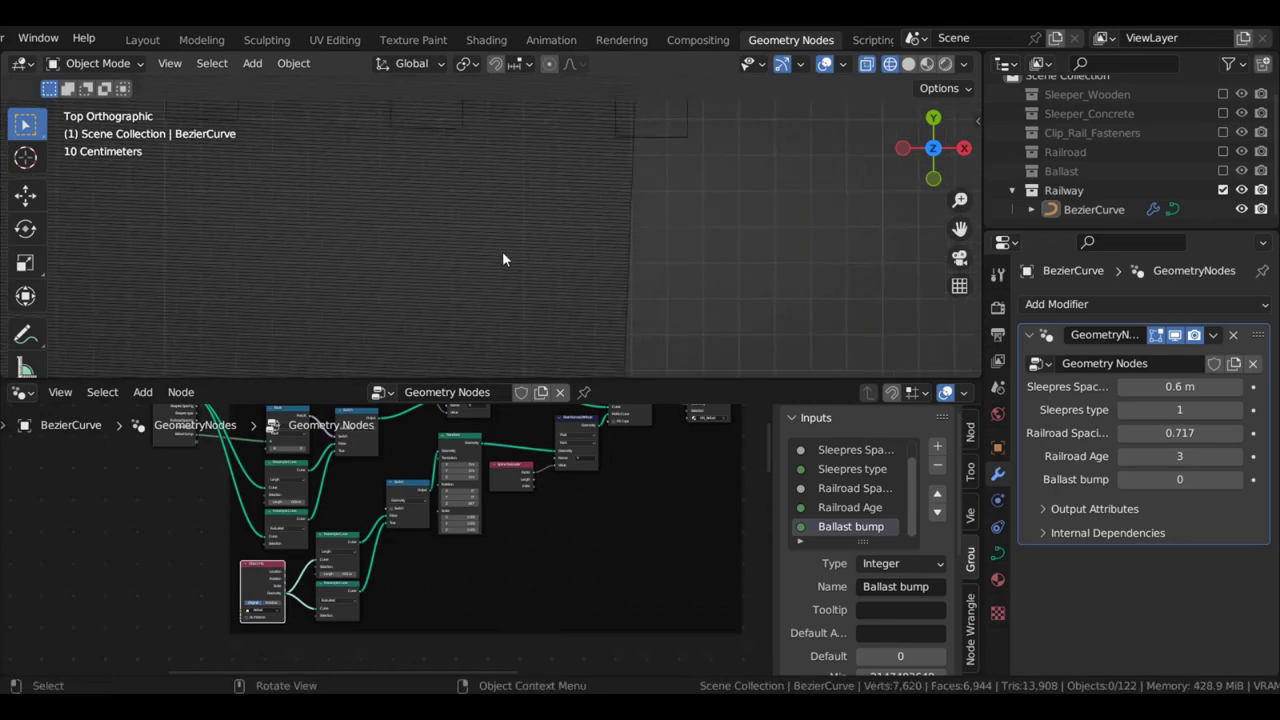
{"action": "scroll", "coordinate": [553, 254], "scroll_direction": "down", "scroll_amount": 2}
Connect the Equal node's Result to the Switch input of the copied Switch node
{"action": "scroll", "coordinate": [443, 488], "scroll_direction": "up", "scroll_amount": 5}
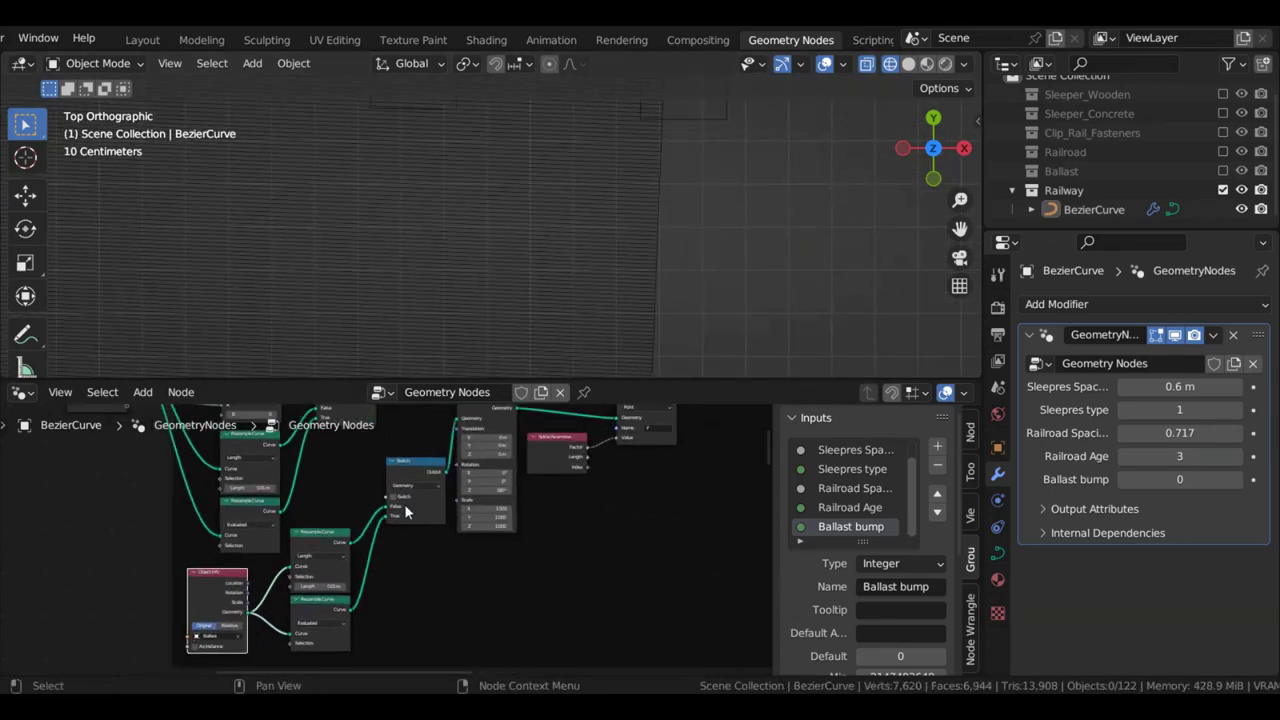
{"action": "scroll", "coordinate": [374, 531], "scroll_direction": "up", "scroll_amount": 3}
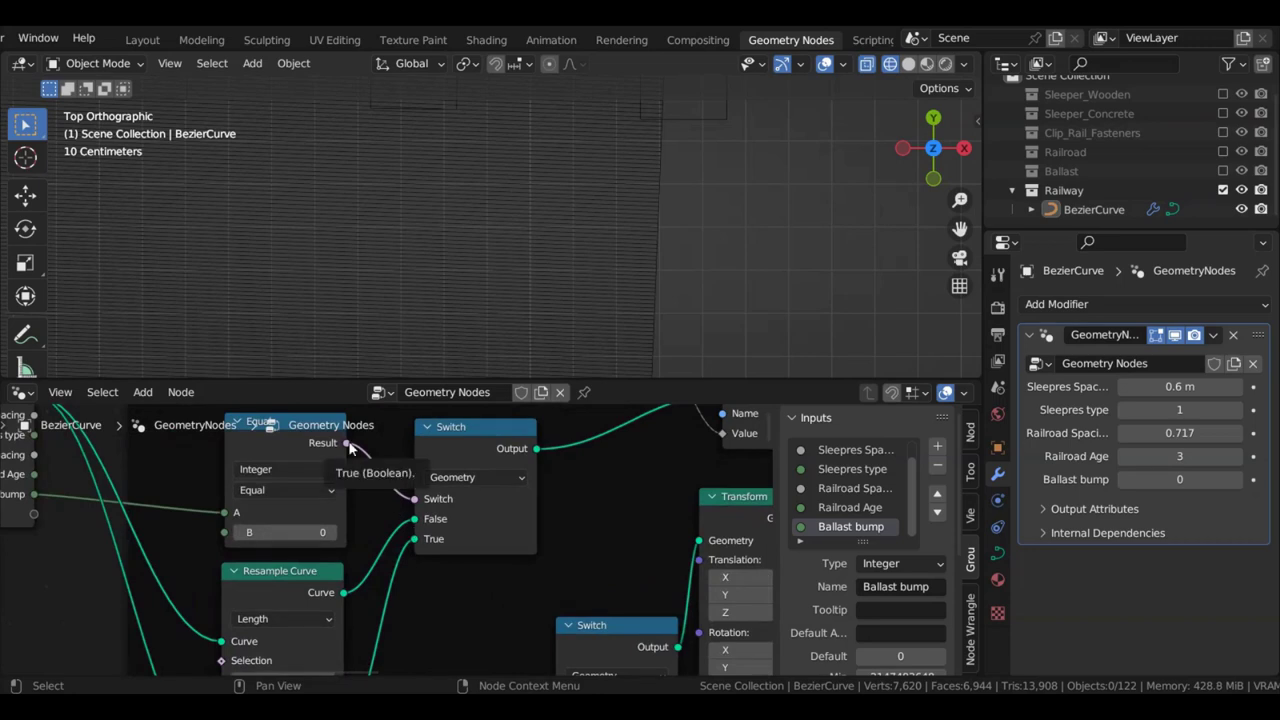
{"action": "left_click_drag", "start_coordinate": [346, 442], "coordinate": [502, 676]}
{"action": "left_click_drag", "start_coordinate": [530, 563], "coordinate": [555, 577]}
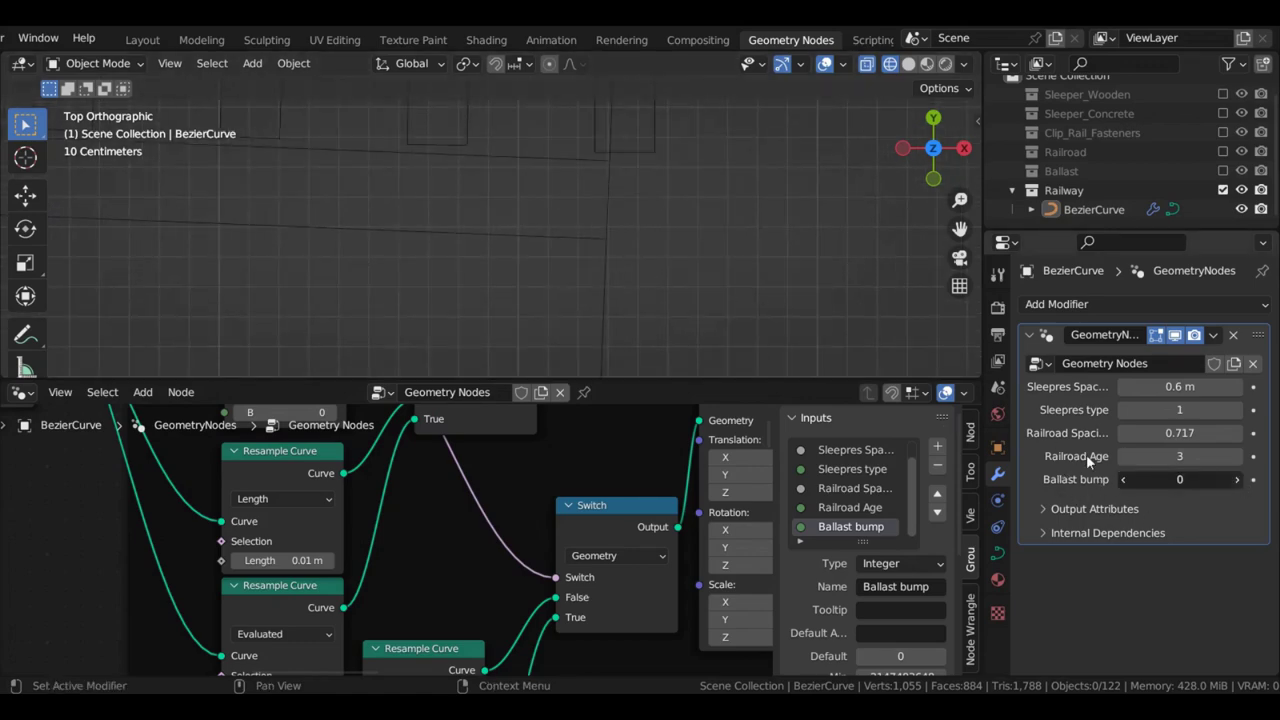
Try the Ballast bump parameter at 1 to inspect the ballast wireframe, and return it to 0
{"action": "scroll", "coordinate": [1086, 460], "scroll_direction": "up", "scroll_amount": 1, "text": "ctrl"}
{"action": "scroll", "coordinate": [460, 209], "scroll_direction": "up", "scroll_amount": 2}
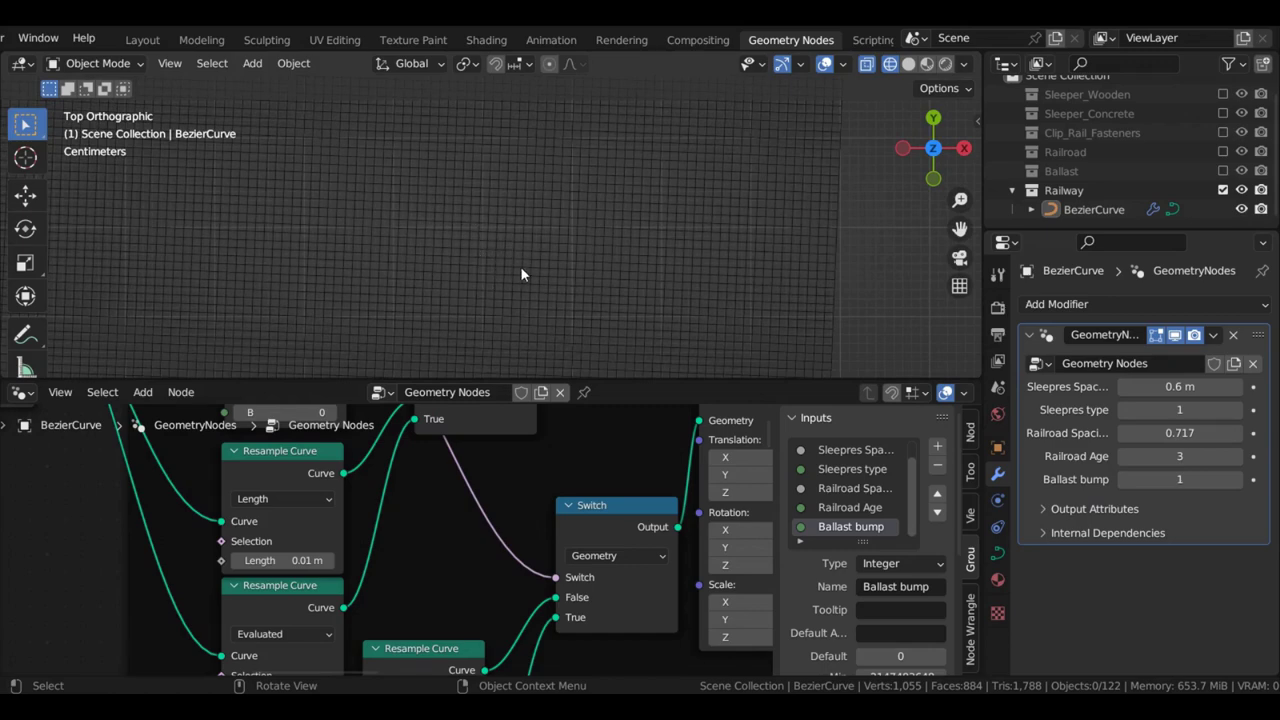
{"action": "scroll", "coordinate": [446, 516], "scroll_direction": "down", "scroll_amount": 5}
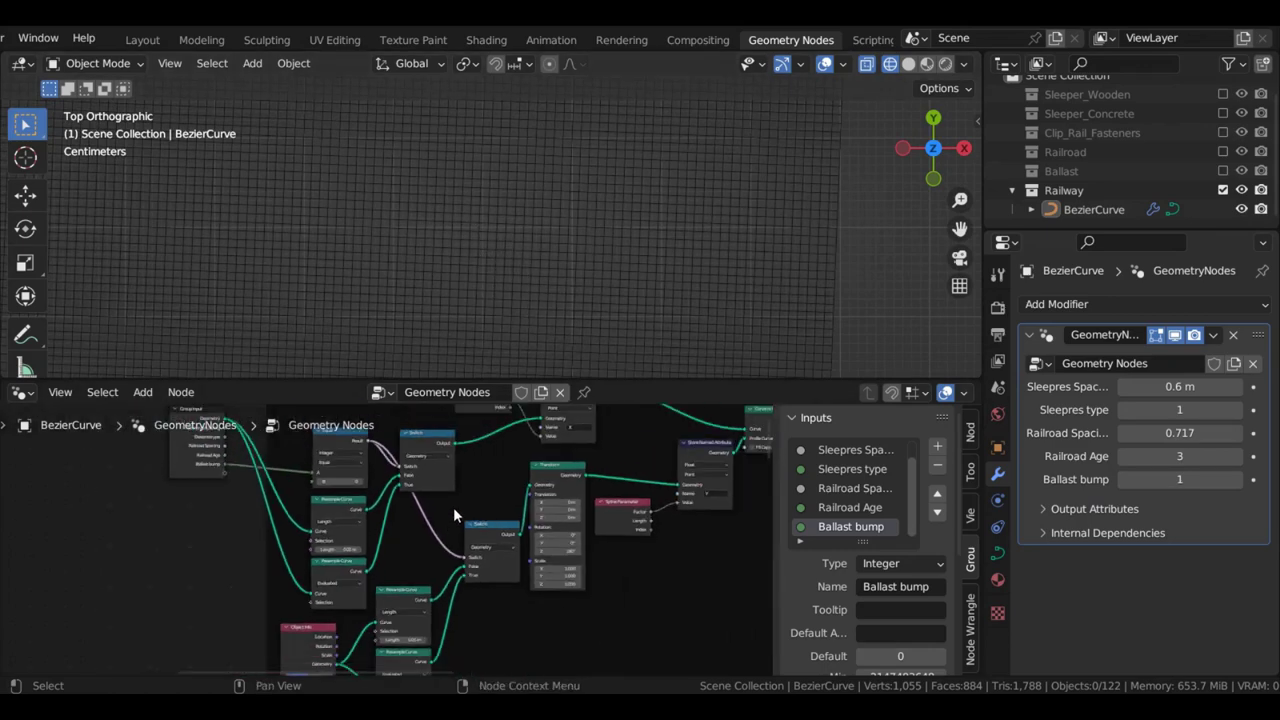
{"action": "scroll", "coordinate": [1125, 482], "scroll_direction": "down", "scroll_amount": 1, "text": "ctrl"}
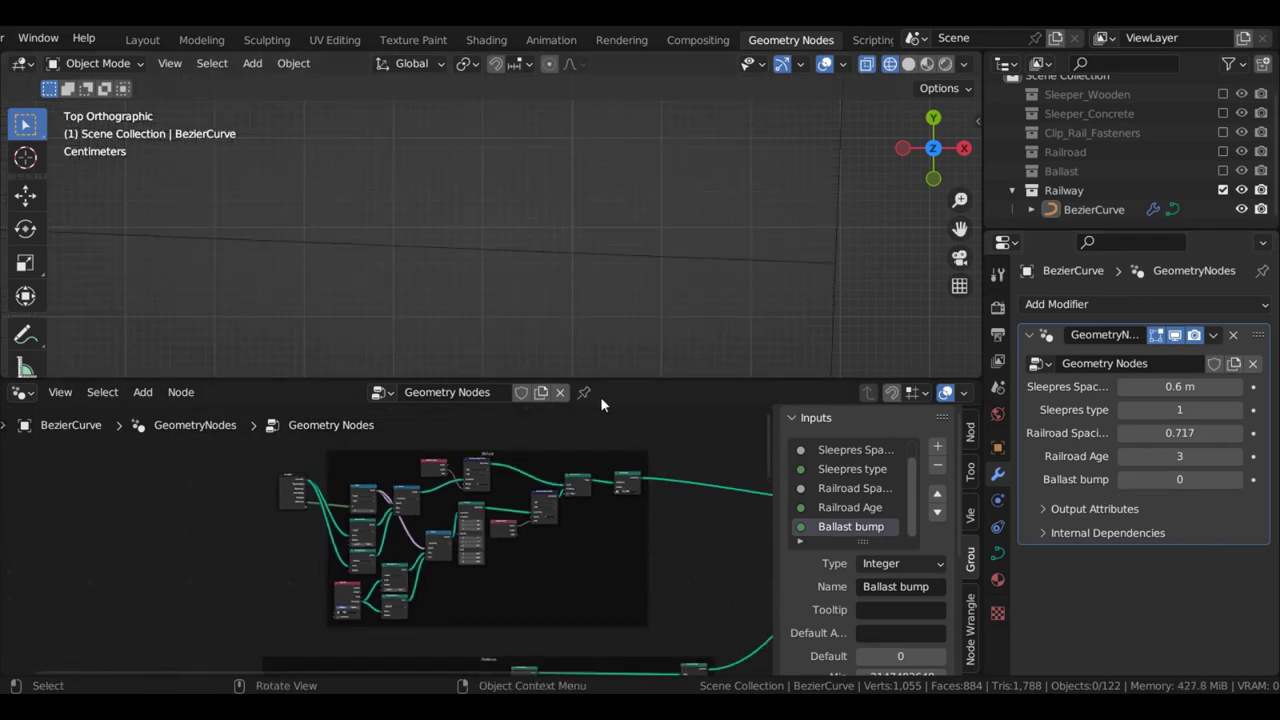
Set the viewport to solid shading and show the end of the railway in perspective
{"action": "left_click", "coordinate": [908, 64]}
{"action": "scroll", "coordinate": [567, 297], "scroll_direction": "down", "scroll_amount": 4}
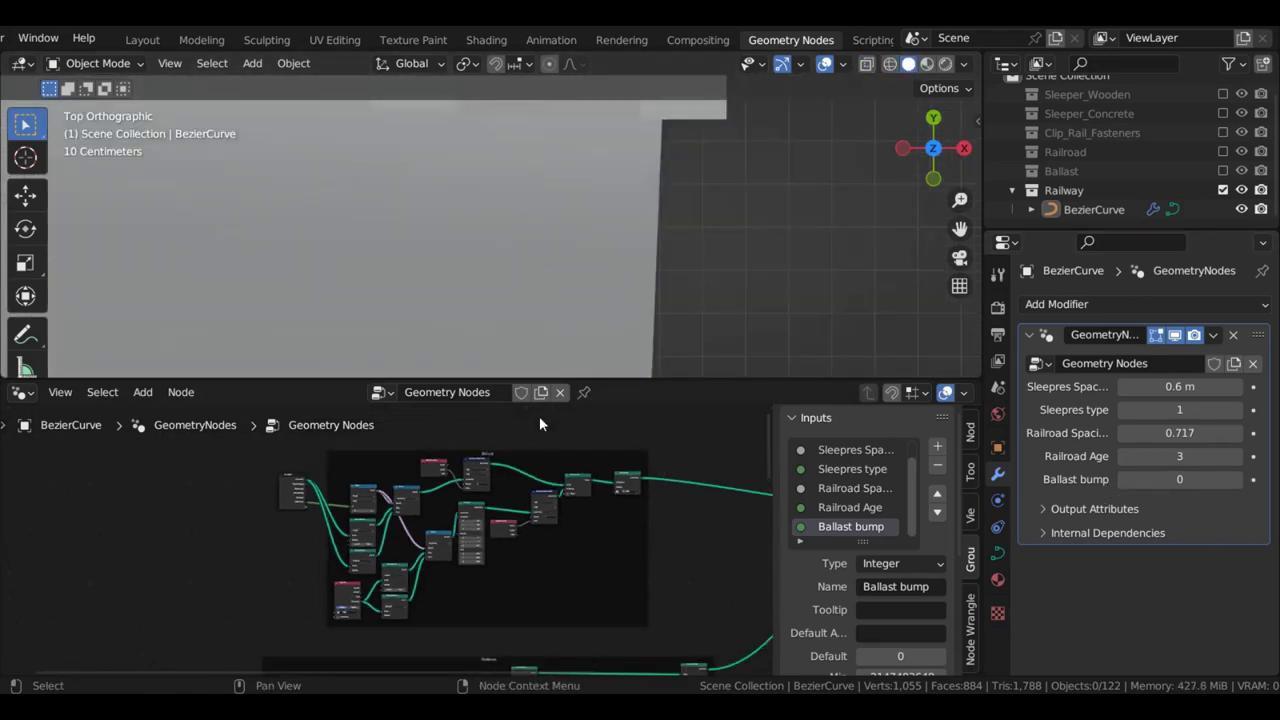
{"action": "scroll", "coordinate": [545, 362], "scroll_direction": "up", "scroll_amount": 3}
{"action": "scroll", "coordinate": [534, 480], "scroll_direction": "down", "scroll_amount": 4}
Move the Group Input node farther away from the Equal node
{"action": "middle_click_drag", "start_coordinate": [534, 482], "coordinate": [450, 529]}
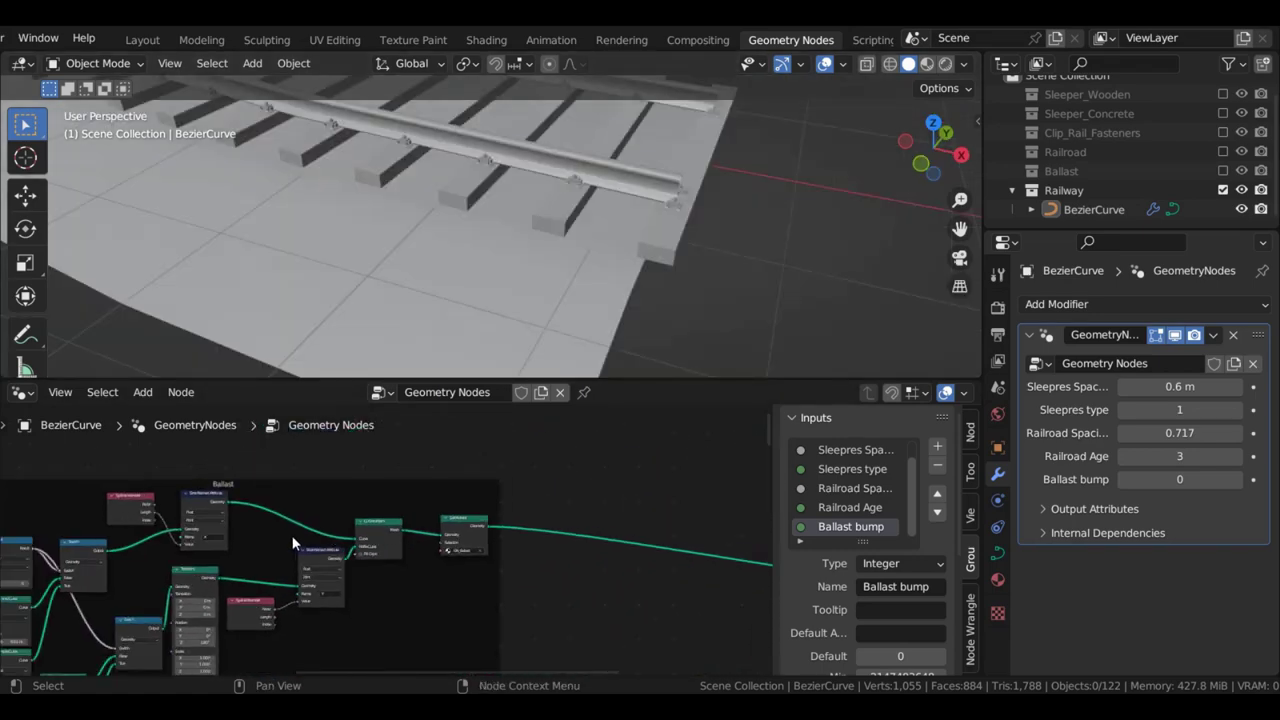
{"action": "scroll", "coordinate": [463, 561], "scroll_direction": "up", "scroll_amount": 4}
{"action": "left_click_drag", "start_coordinate": [177, 601], "coordinate": [135, 610]}
{"action": "scroll", "coordinate": [235, 589], "scroll_direction": "up", "scroll_amount": 3}
{"action": "scroll", "coordinate": [228, 586], "scroll_direction": "down", "scroll_amount": 3}
{"action": "middle_click_drag", "start_coordinate": [213, 578], "coordinate": [119, 527]}
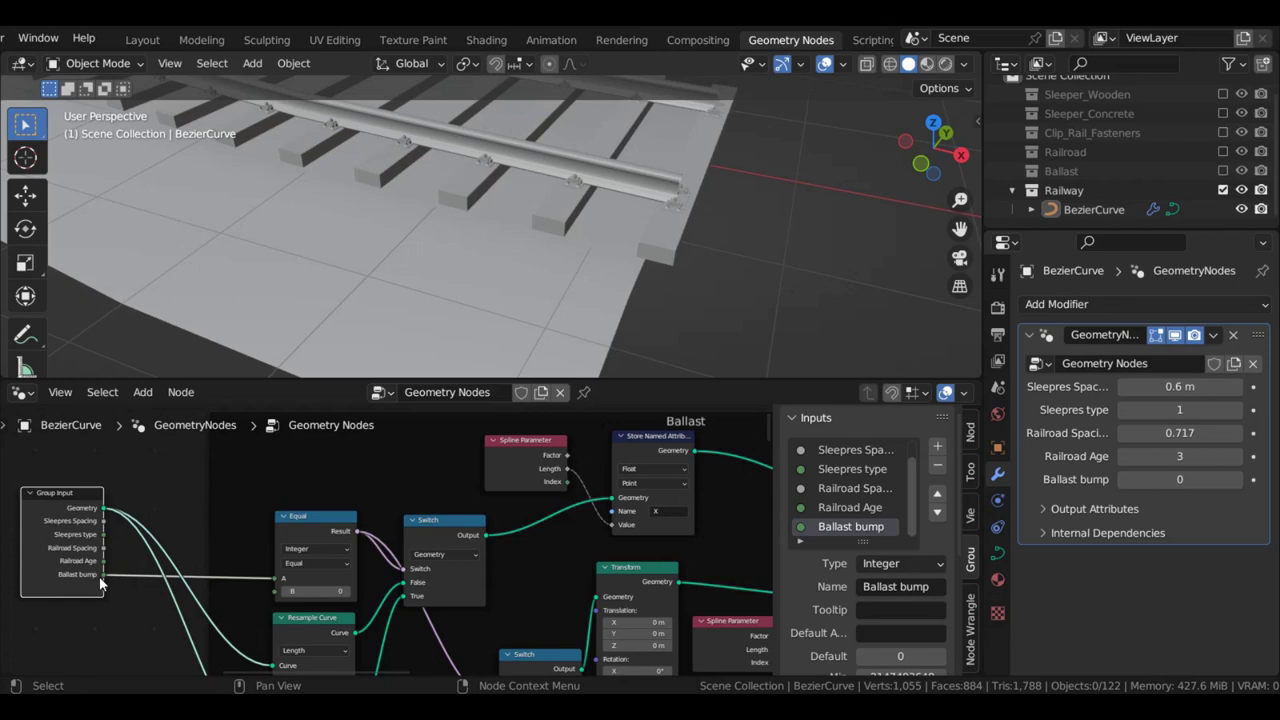
Add an integer Equal Compare node fed by the Group Input's Ballast bump and place it above the Ballast frame's Set Material node
{"action": "left_click_drag", "start_coordinate": [101, 575], "coordinate": [545, 565]}
{"action": "type", "text": "co"}
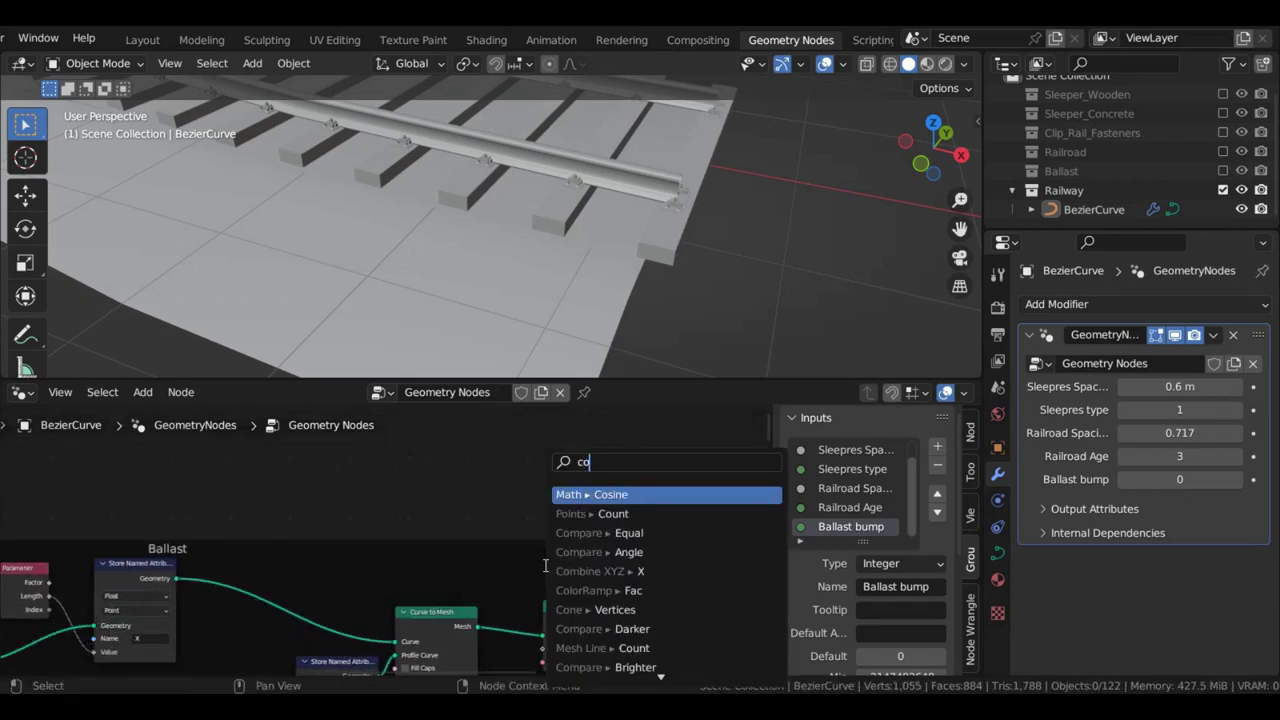
{"action": "type", "text": "mpare"}
{"action": "left_click", "coordinate": [580, 492]}
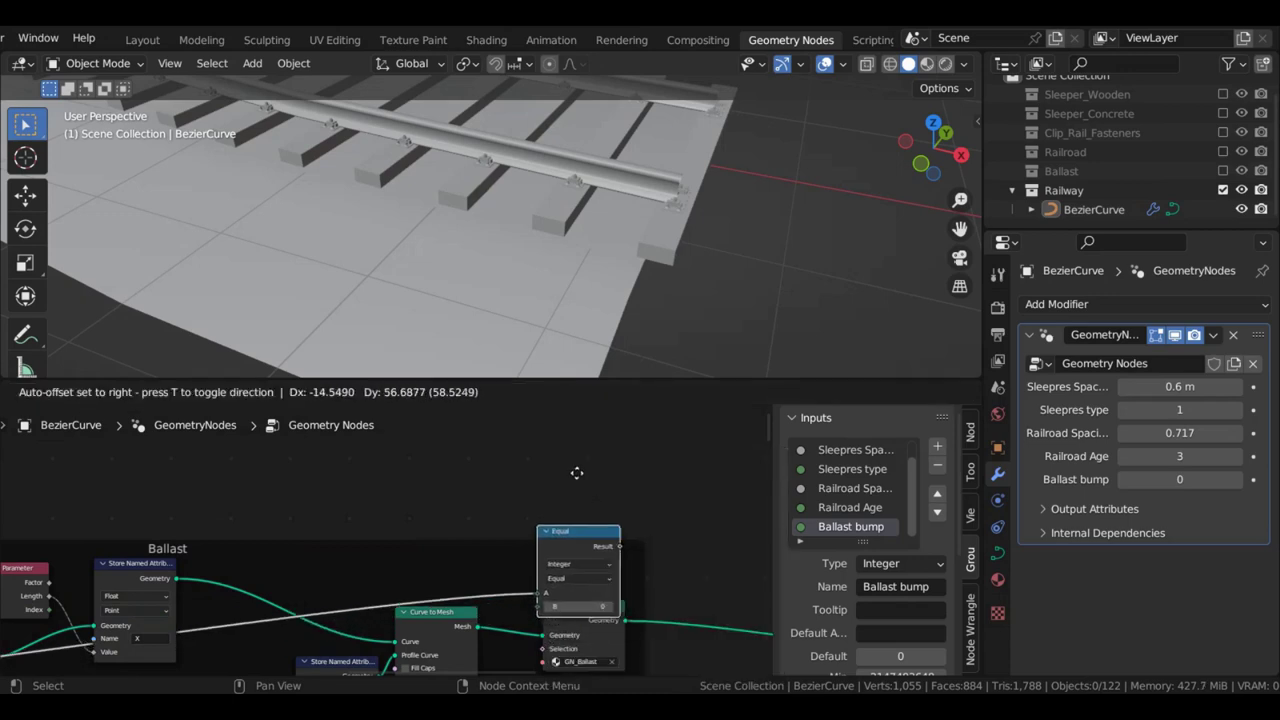
{"action": "left_click", "coordinate": [576, 470]}
{"action": "left_click_drag", "start_coordinate": [581, 534], "coordinate": [581, 552]}
{"action": "left_click_drag", "start_coordinate": [581, 552], "coordinate": [540, 494]}
Add a Geometry Switch node driven by the new Equal node's Result and move it well past the Set Material node
{"action": "scroll", "coordinate": [563, 504], "scroll_direction": "up", "scroll_amount": 4}
{"action": "middle_click_drag", "start_coordinate": [570, 510], "coordinate": [518, 497]}
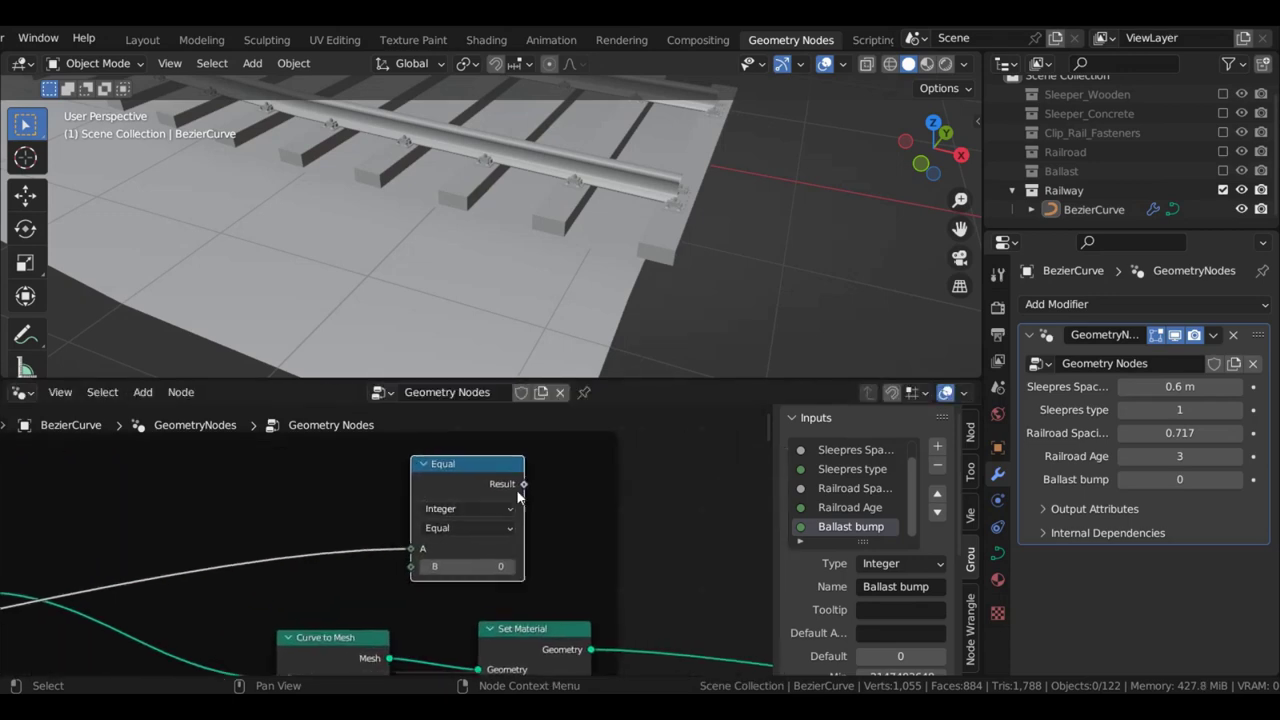
{"action": "left_click_drag", "start_coordinate": [523, 484], "coordinate": [566, 497]}
{"action": "type", "text": "swit"}
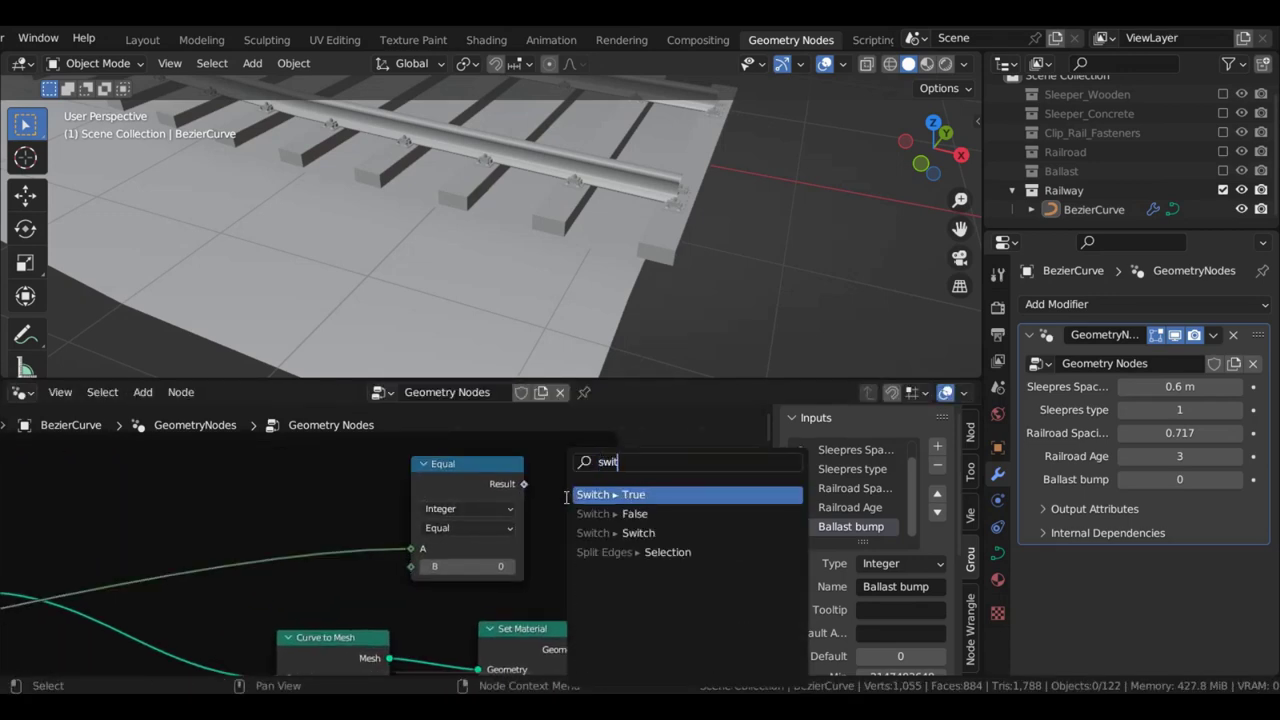
{"action": "left_click", "coordinate": [608, 530]}
{"action": "left_click", "coordinate": [658, 499]}
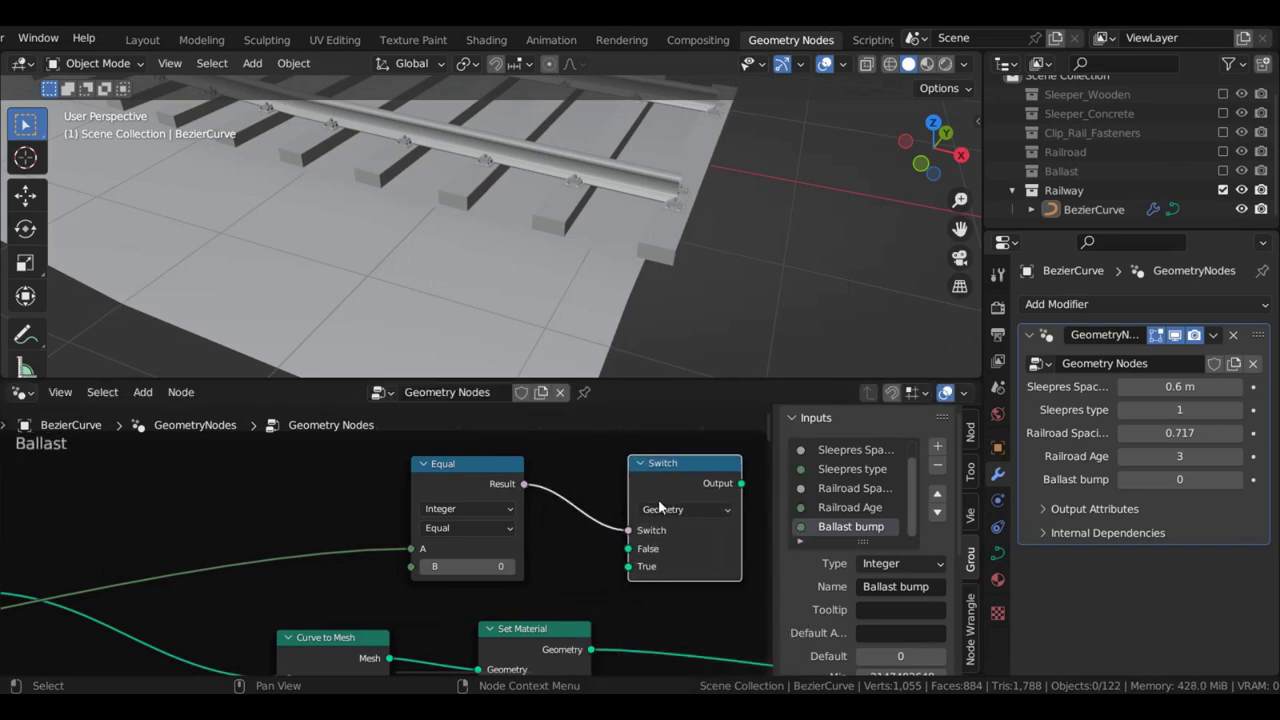
{"action": "scroll", "coordinate": [658, 506], "scroll_direction": "down", "scroll_amount": 4}
{"action": "middle_click_drag", "start_coordinate": [670, 505], "coordinate": [450, 488]}
{"action": "left_click_drag", "start_coordinate": [477, 478], "coordinate": [701, 506]}
{"action": "middle_click_drag", "start_coordinate": [501, 517], "coordinate": [380, 490]}
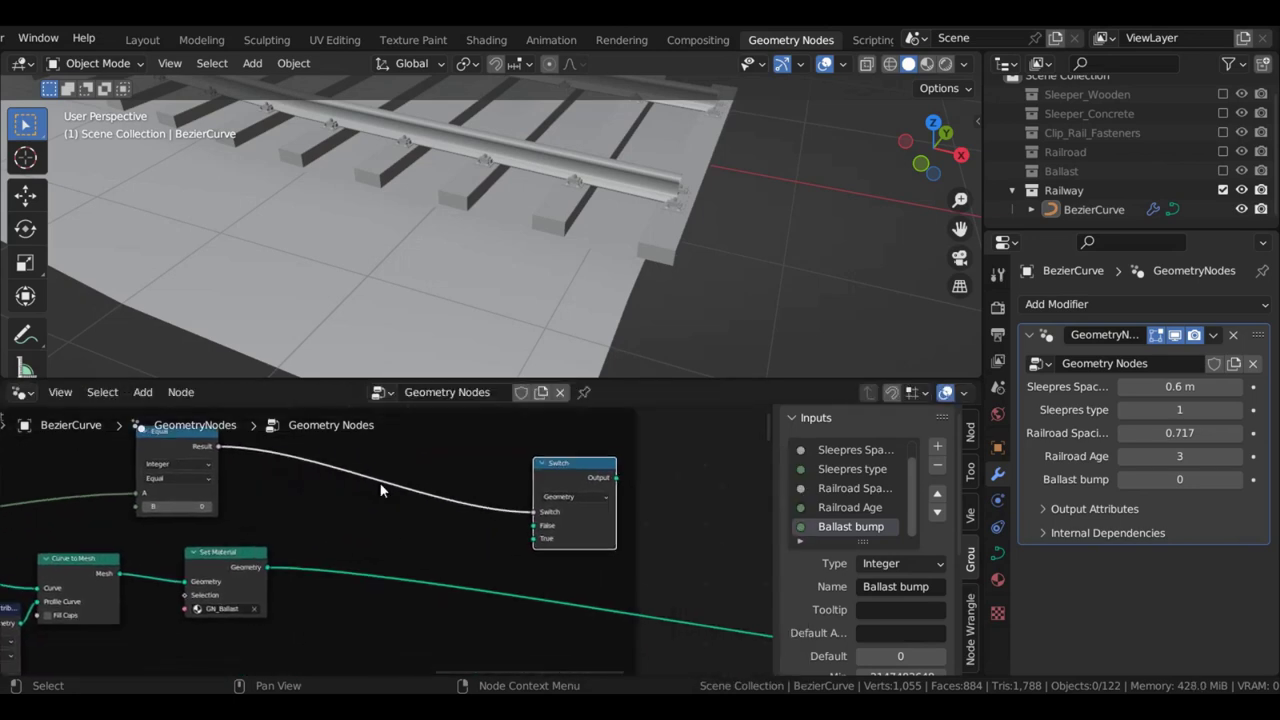
Connect the GN_Ballast Set Material's Geometry to the new Switch's True input and reposition the Switch
{"action": "scroll", "coordinate": [380, 490], "scroll_direction": "up", "scroll_amount": 2}
{"action": "left_click_drag", "start_coordinate": [128, 577], "coordinate": [488, 543]}
{"action": "left_click_drag", "start_coordinate": [531, 455], "coordinate": [592, 490]}
Connect the new Switch's Output to Join Geometry in place of the direct link from Set Material
{"action": "scroll", "coordinate": [592, 500], "scroll_direction": "down", "scroll_amount": 3}
{"action": "middle_click_drag", "start_coordinate": [591, 504], "coordinate": [293, 460]}
{"action": "scroll", "coordinate": [293, 460], "scroll_direction": "up", "scroll_amount": 2}
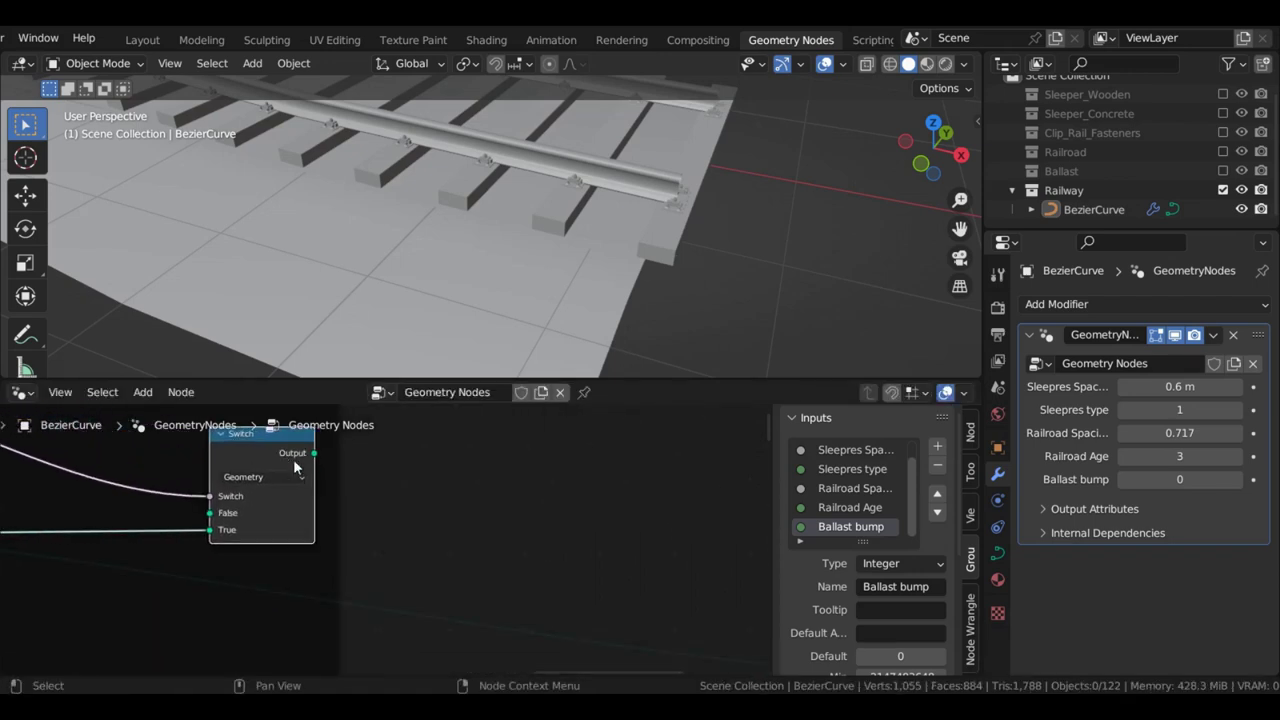
{"action": "left_click_drag", "start_coordinate": [313, 456], "coordinate": [432, 540]}
{"action": "scroll", "coordinate": [432, 540], "scroll_direction": "up", "scroll_amount": 2}
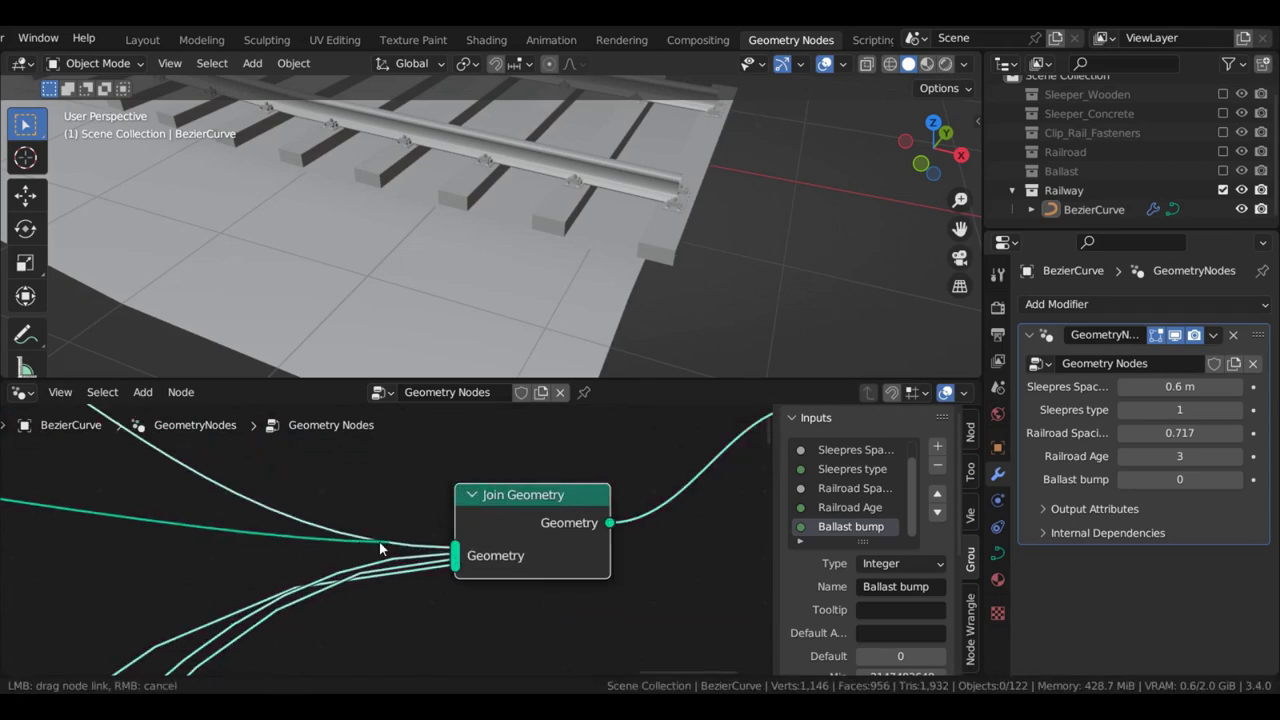
Add a Set Position node below the link between the GN_Ballast Set Material and the Switch
{"action": "scroll", "coordinate": [314, 556], "scroll_direction": "down", "scroll_amount": 3}
{"action": "middle_click_drag", "start_coordinate": [220, 514], "coordinate": [465, 556]}
{"action": "scroll", "coordinate": [254, 517], "scroll_direction": "up", "scroll_amount": 1}
{"action": "scroll", "coordinate": [180, 483], "scroll_direction": "up", "scroll_amount": 2}
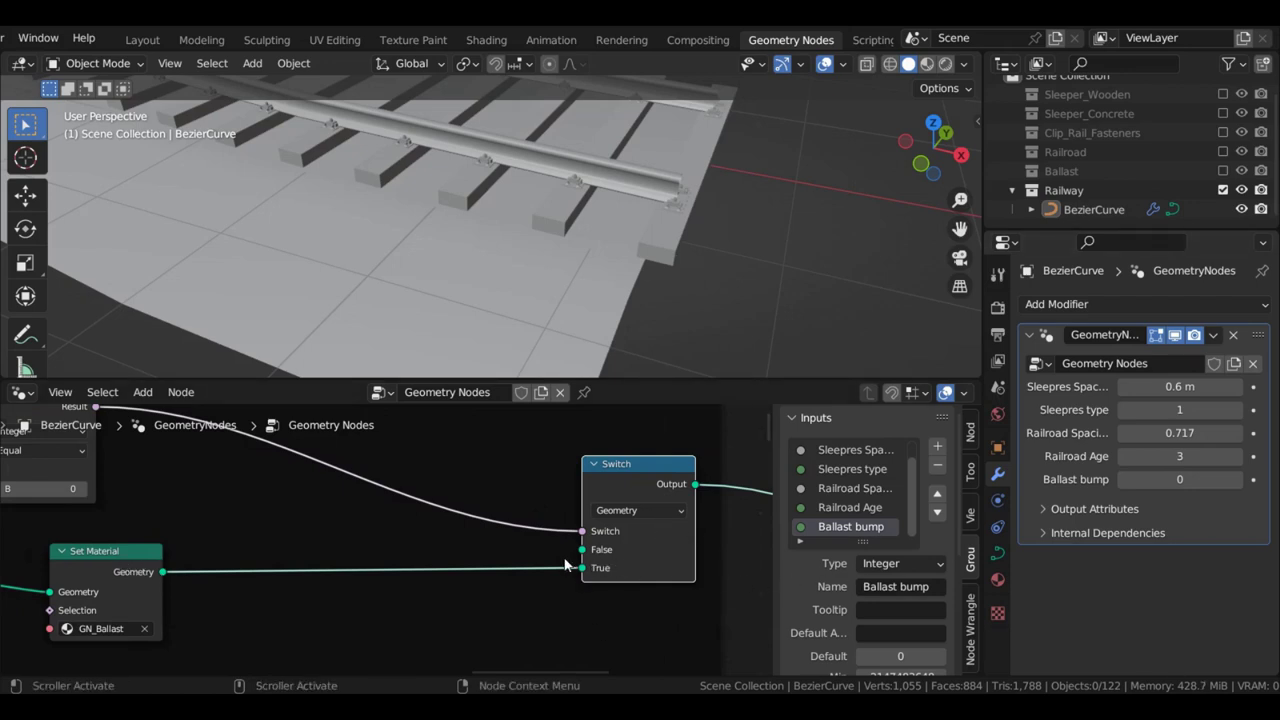
{"action": "left_click_drag", "start_coordinate": [580, 550], "coordinate": [461, 621]}
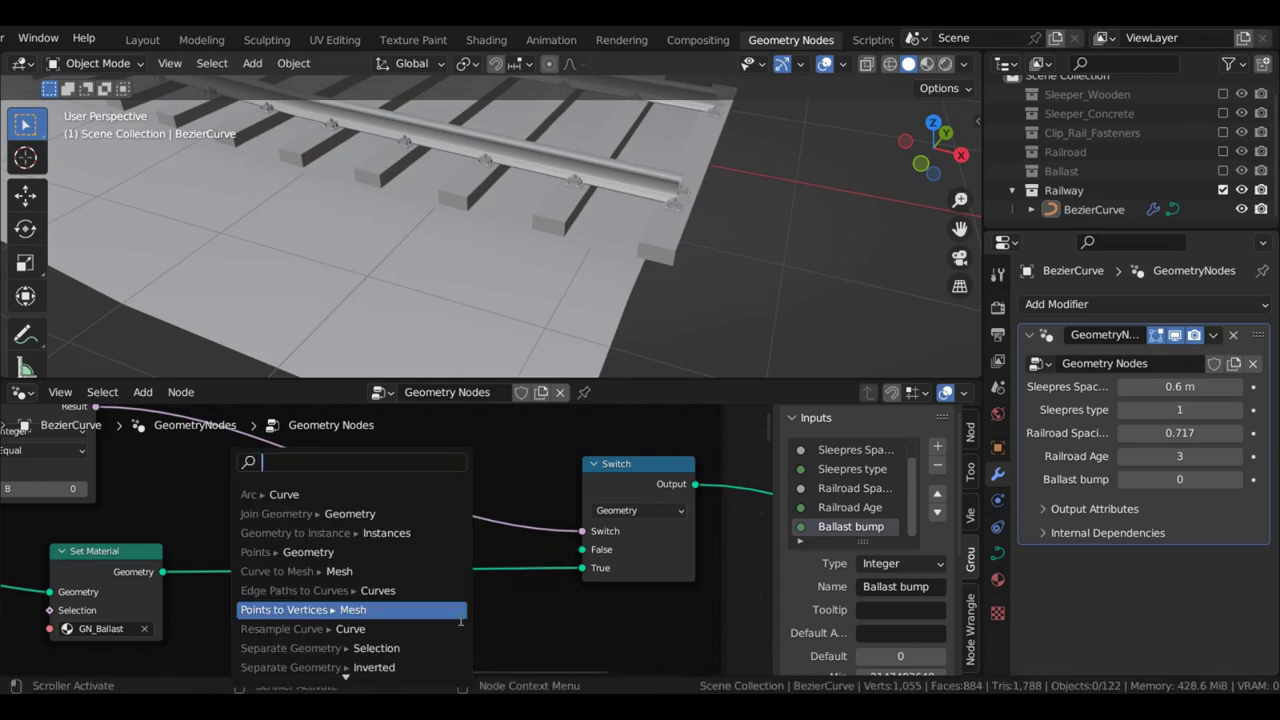
{"action": "middle_click_drag", "start_coordinate": [520, 623], "coordinate": [526, 540]}
{"action": "key", "text": "shift+a"}
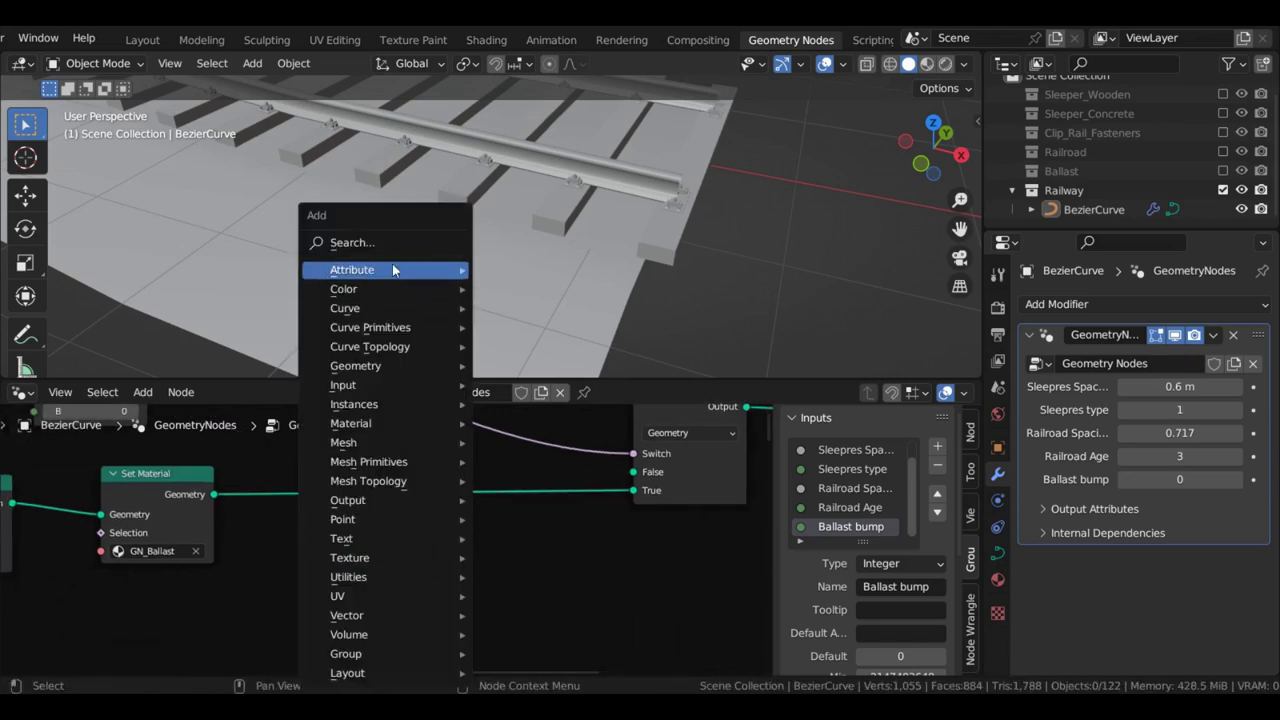
{"action": "type", "text": "set post"}
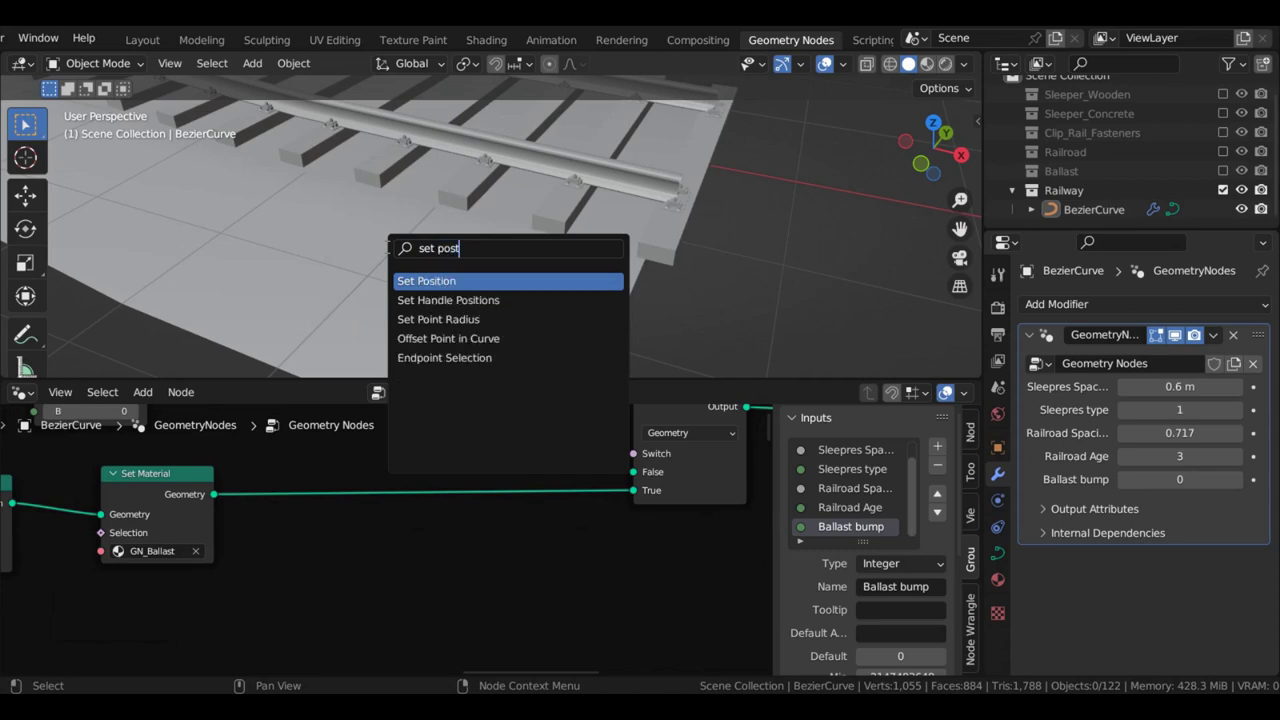
{"action": "left_click", "coordinate": [435, 283]}
{"action": "left_click", "coordinate": [435, 567]}
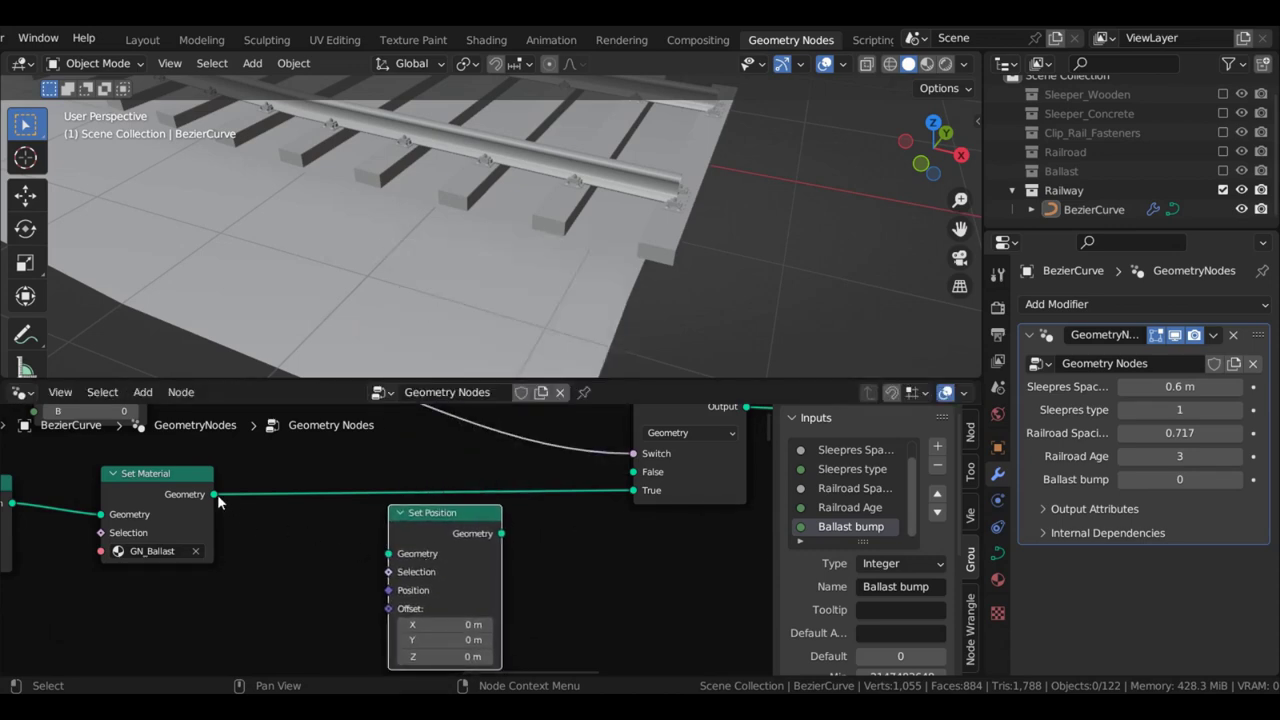
Route the Set Material's Geometry through the Set Position node into the Switch's False input
{"action": "left_click_drag", "start_coordinate": [215, 494], "coordinate": [388, 553]}
{"action": "left_click_drag", "start_coordinate": [501, 533], "coordinate": [584, 515]}
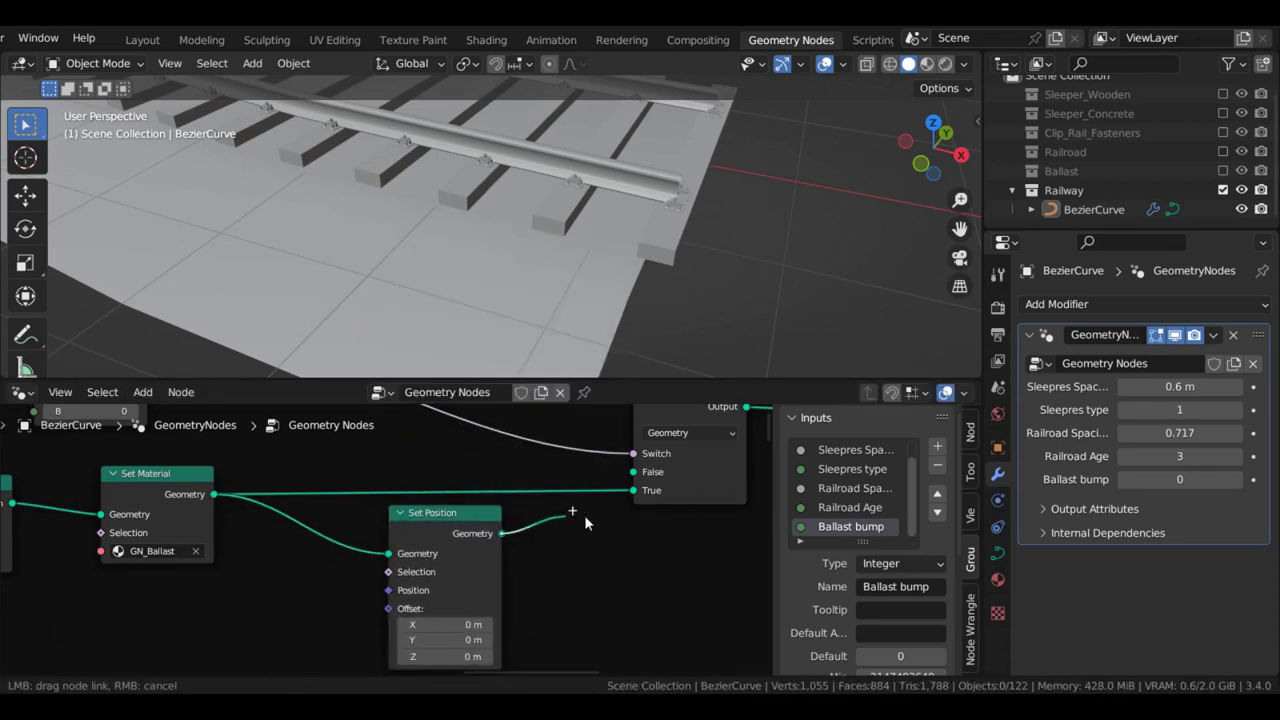
{"action": "left_click_drag", "start_coordinate": [584, 515], "coordinate": [633, 472]}
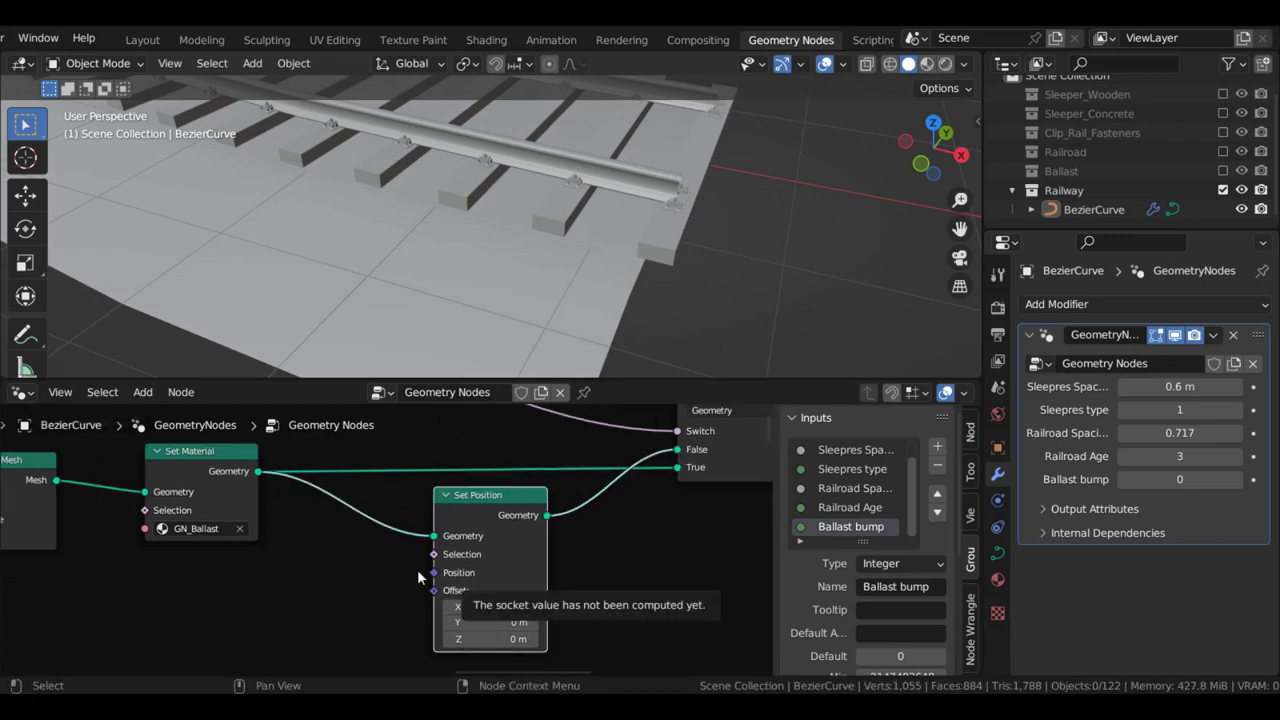
Add a Position node and connect its output to the Set Position node's Position input
{"action": "scroll", "coordinate": [330, 577], "scroll_direction": "up", "scroll_amount": 2}
{"action": "middle_click_drag", "start_coordinate": [325, 578], "coordinate": [369, 552]}
{"action": "left_click", "coordinate": [284, 560]}
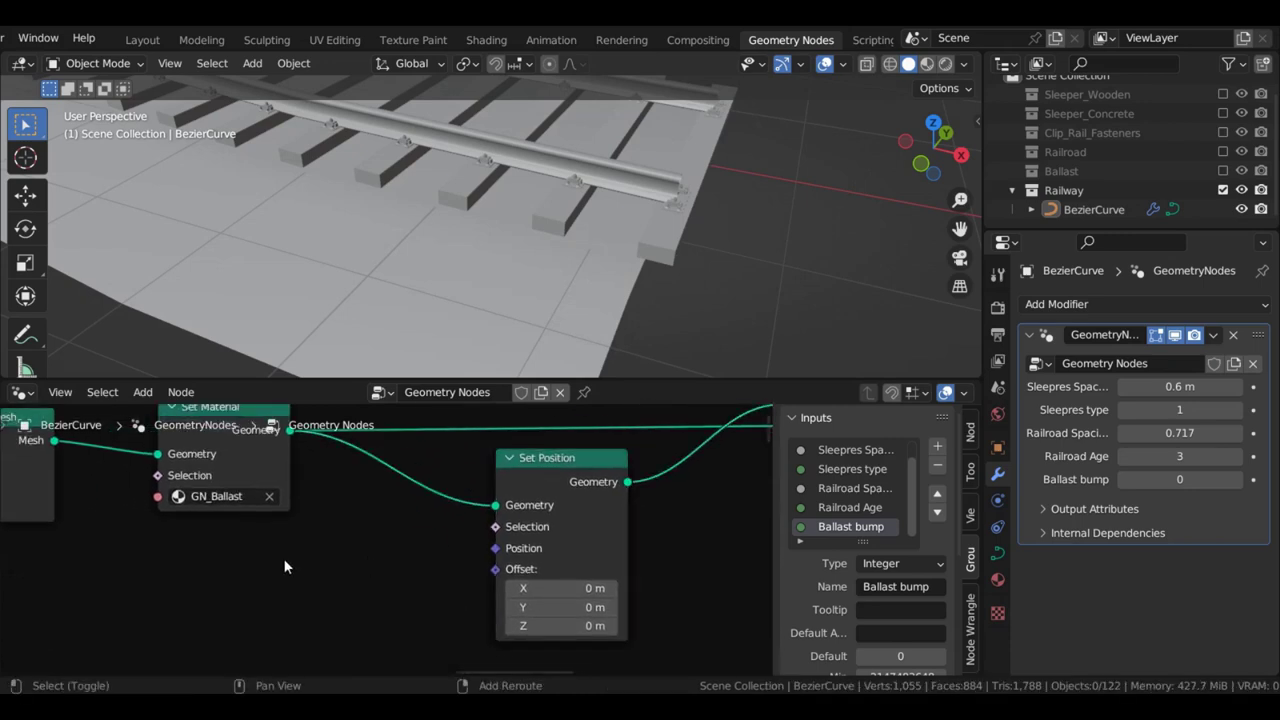
{"action": "key", "text": "shift+a"}
{"action": "left_click", "coordinate": [230, 249]}
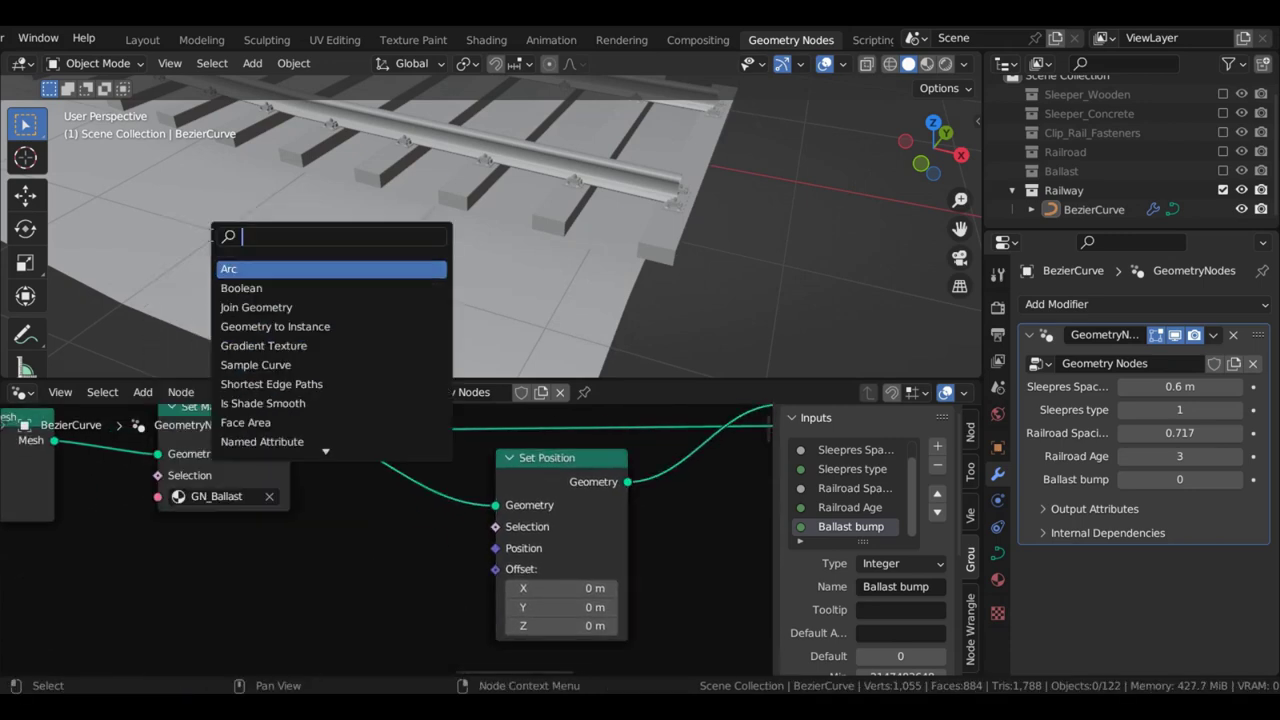
{"action": "type", "text": "post"}
{"action": "key", "text": "Return"}
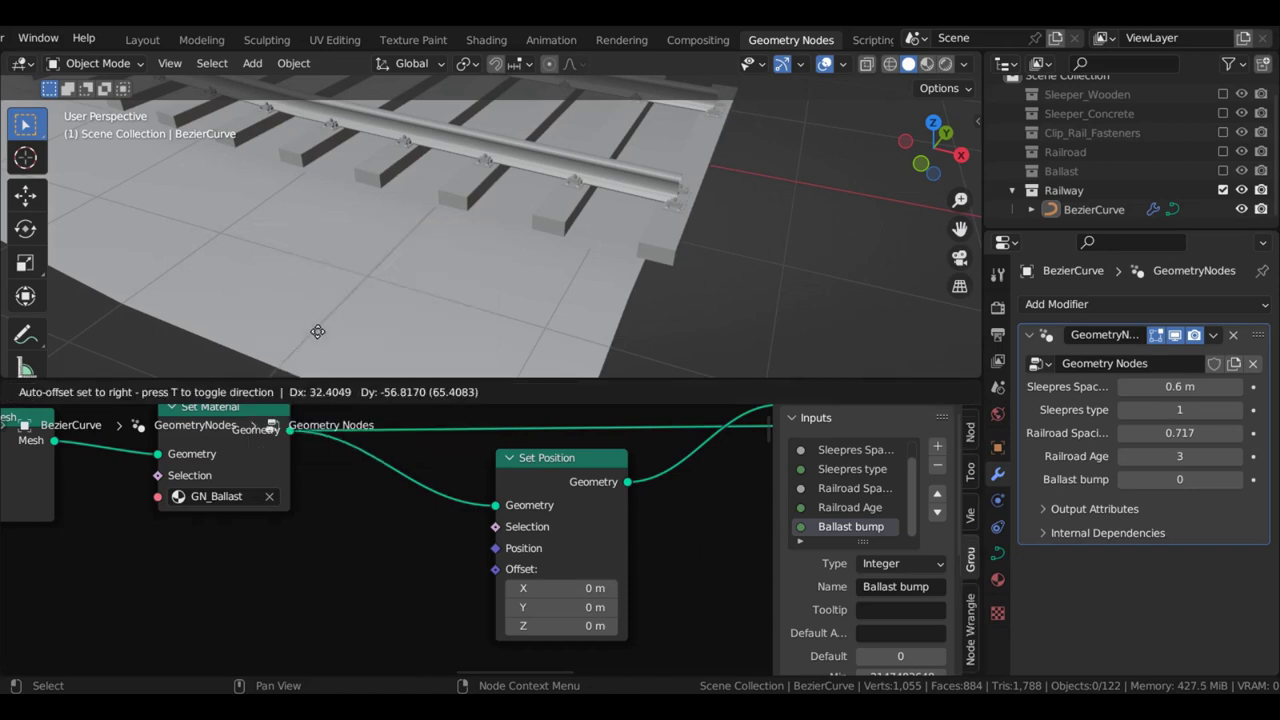
{"action": "left_click", "coordinate": [392, 578]}
{"action": "left_click_drag", "start_coordinate": [408, 580], "coordinate": [488, 549]}
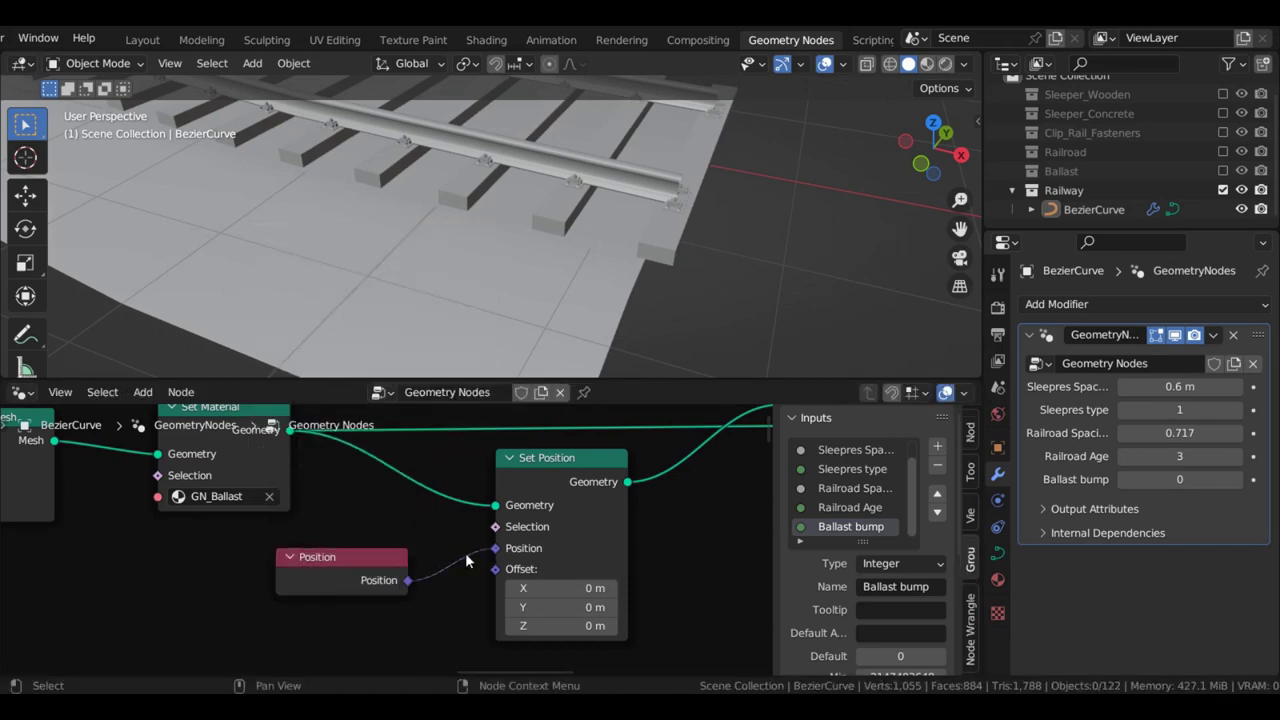
Shift the Position node away from Set Position and add an Image Texture node in the free space below it
{"action": "left_click_drag", "start_coordinate": [298, 583], "coordinate": [260, 573]}
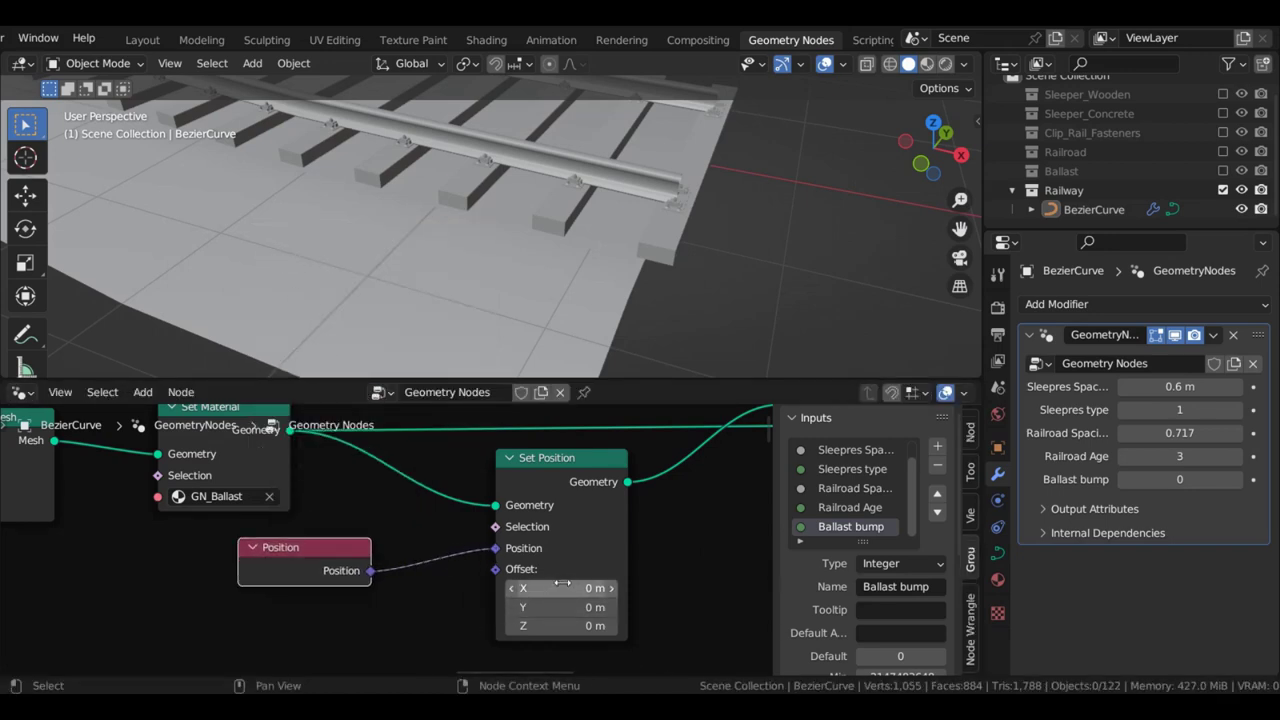
{"action": "scroll", "coordinate": [505, 536], "scroll_direction": "down", "scroll_amount": 3}
{"action": "scroll", "coordinate": [495, 533], "scroll_direction": "up", "scroll_amount": 1}
{"action": "key", "text": "shift+a"}
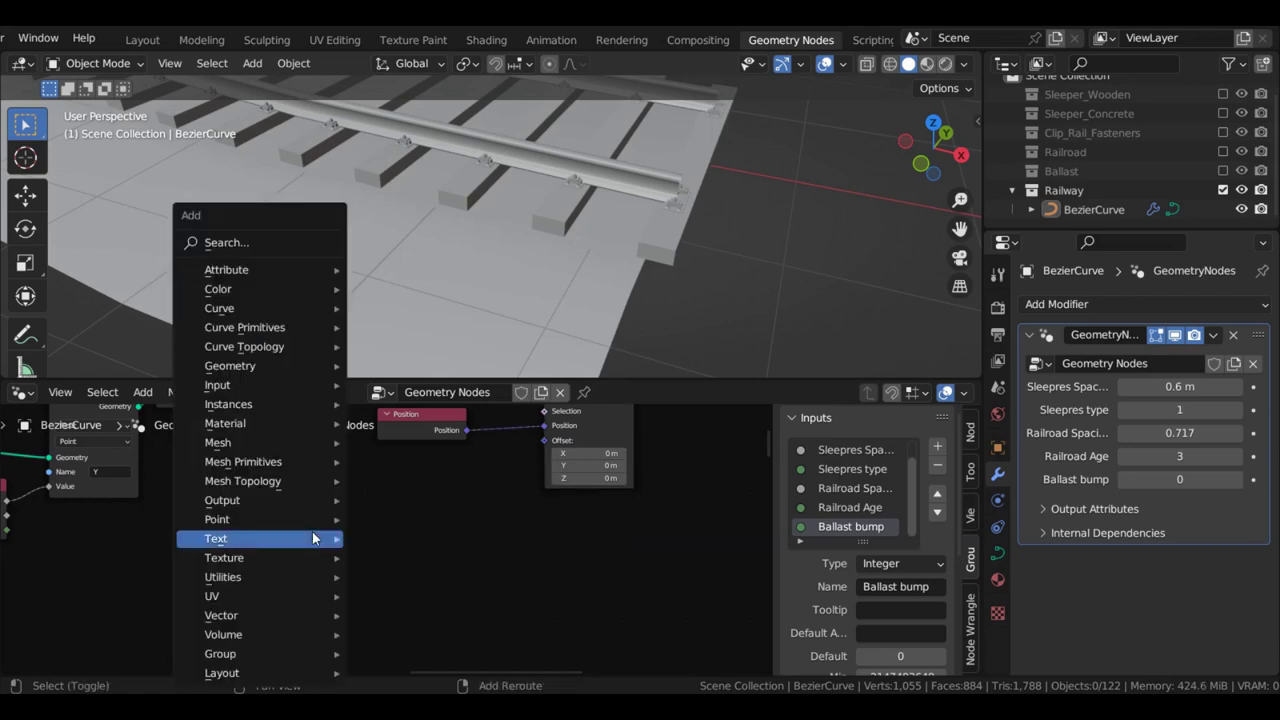
{"action": "mouse_move", "coordinate": [300, 500]}
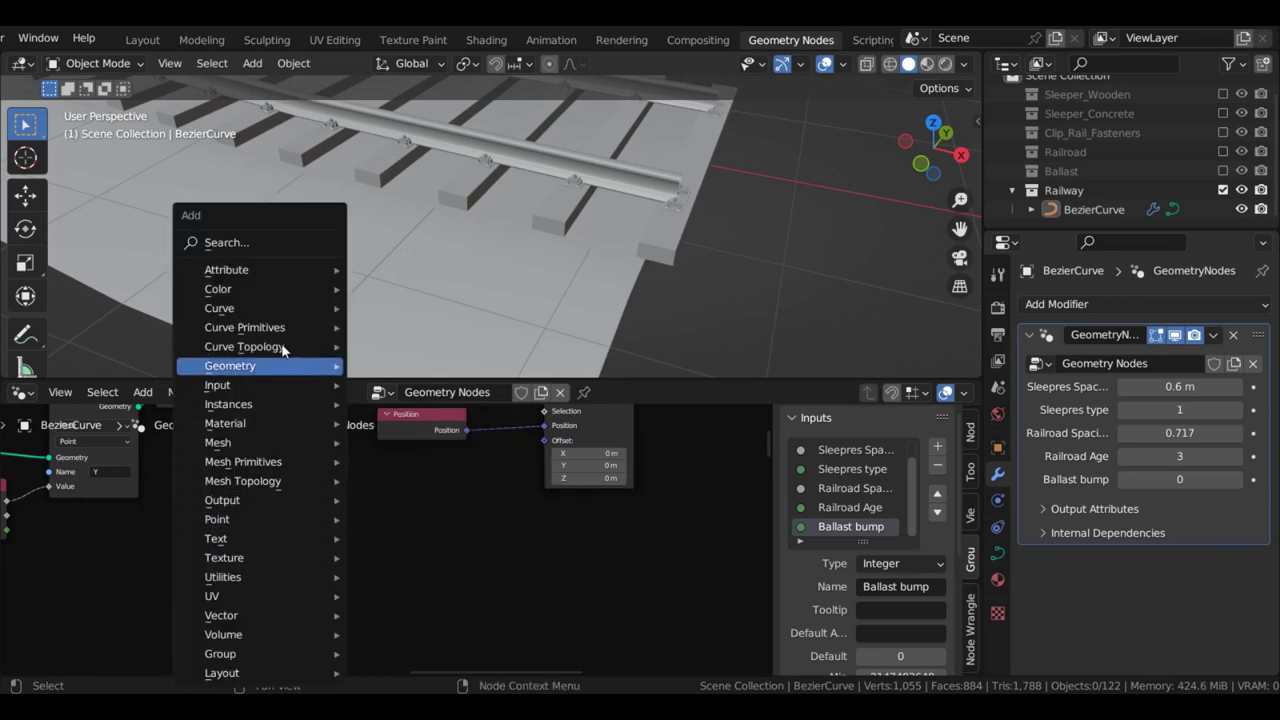
{"action": "left_click", "coordinate": [253, 243]}
{"action": "type", "text": "image"}
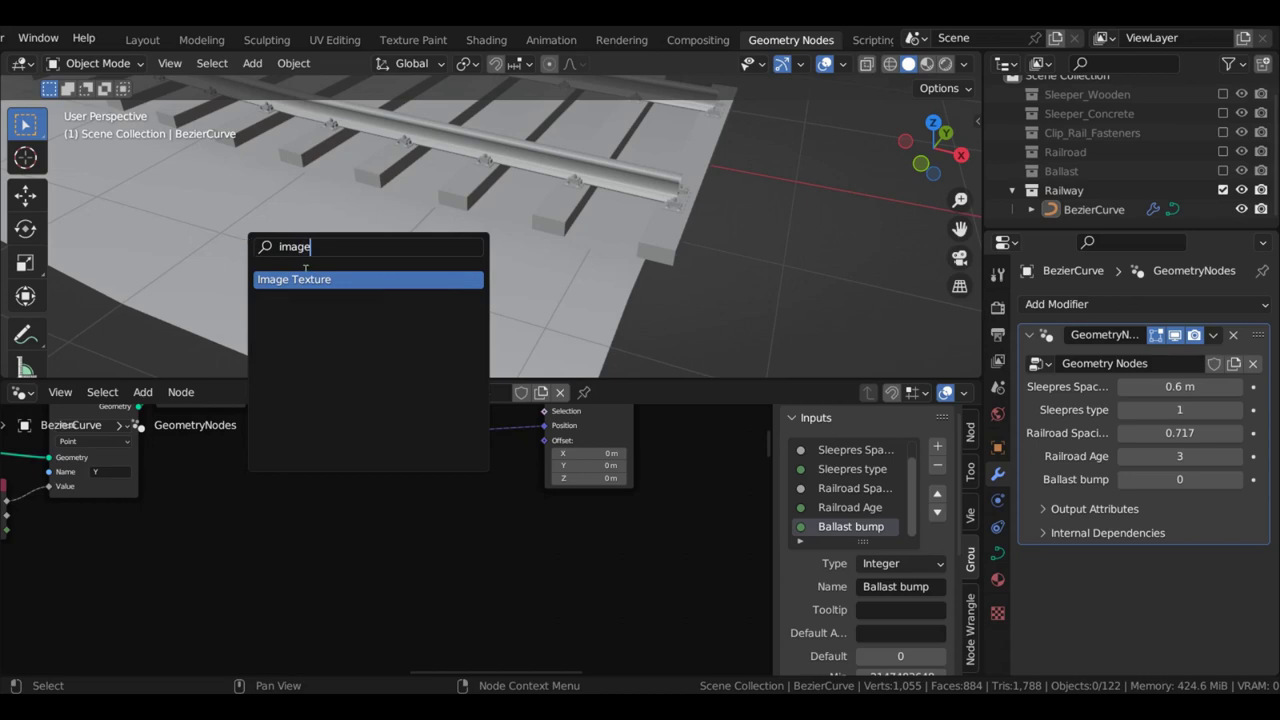
{"action": "key", "text": "Return"}
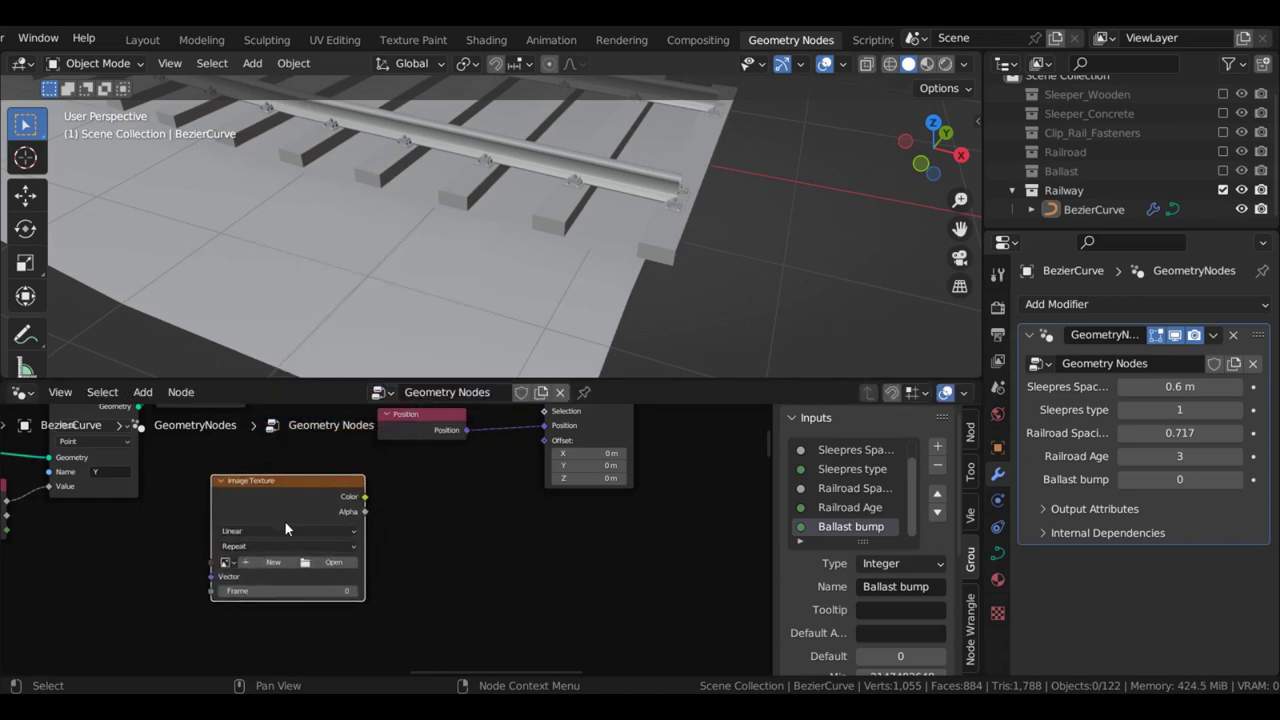
{"action": "left_click", "coordinate": [280, 524]}
Assign clean_pebbles_disp_2k.png to the Image Texture node and reposition the node
{"action": "left_click", "coordinate": [269, 533]}
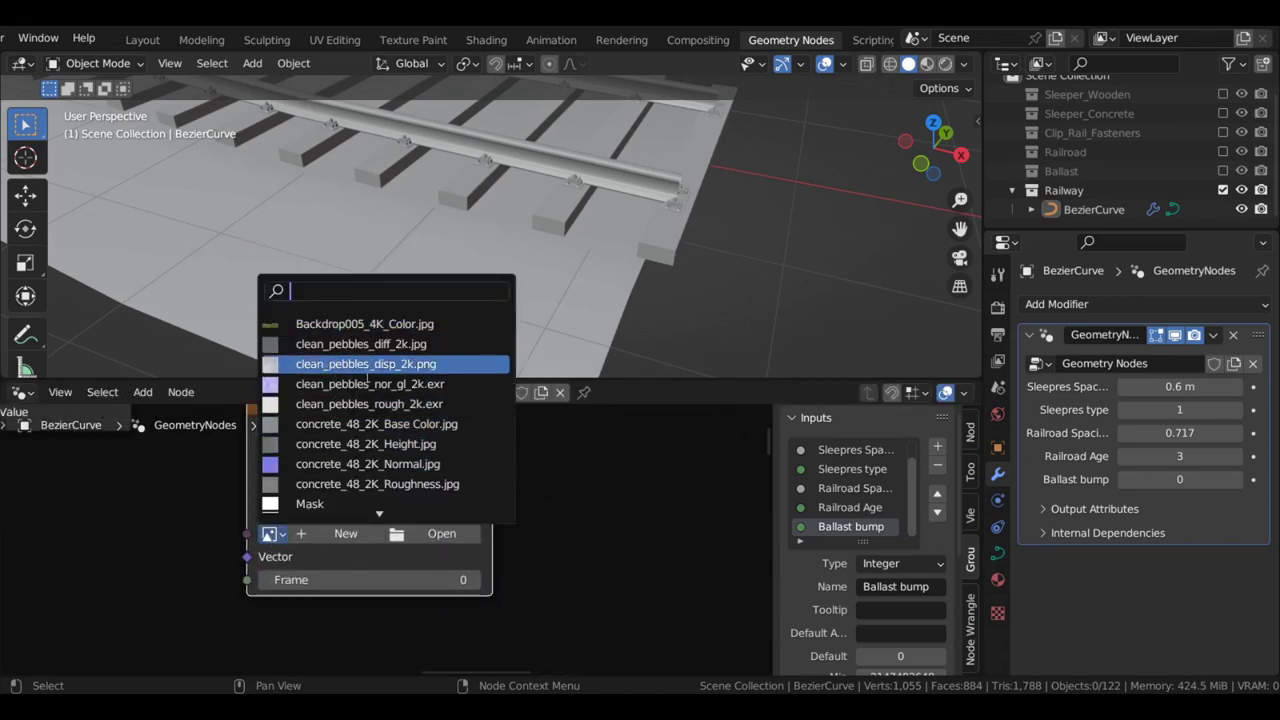
{"action": "left_click", "coordinate": [380, 368]}
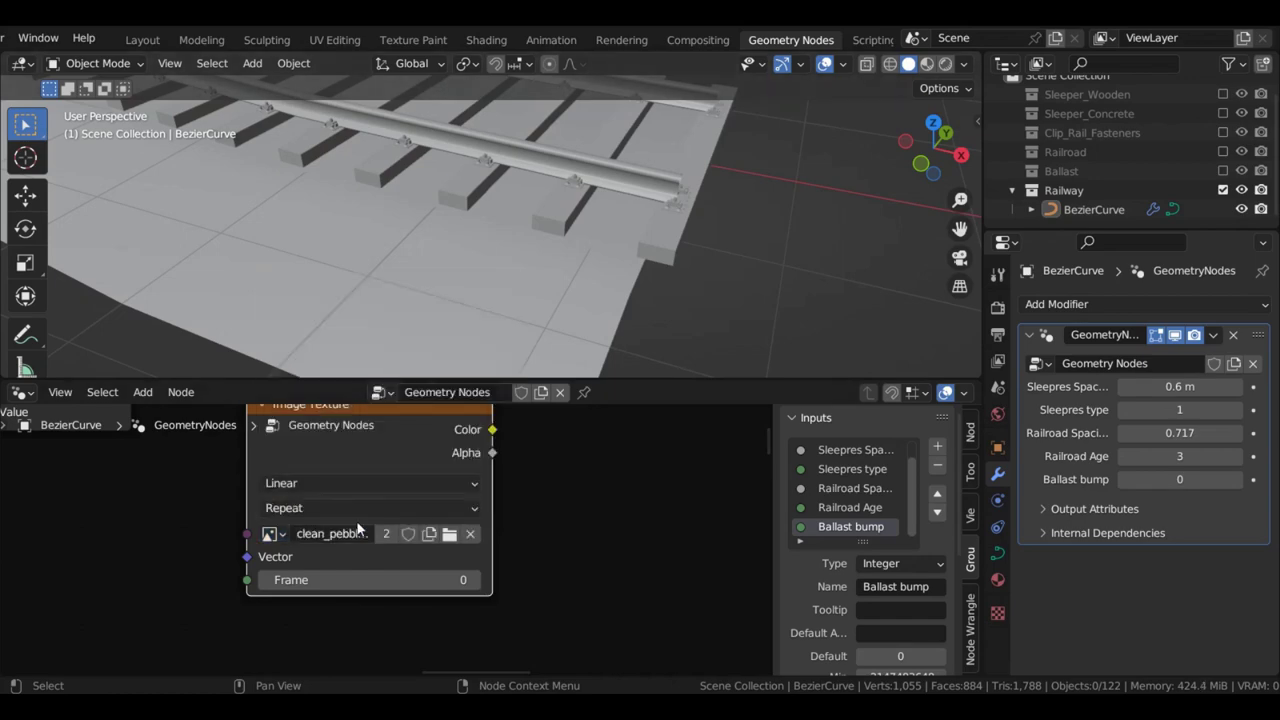
{"action": "left_click_drag", "start_coordinate": [363, 448], "coordinate": [381, 500]}
{"action": "scroll", "coordinate": [381, 500], "scroll_direction": "down", "scroll_amount": 4}
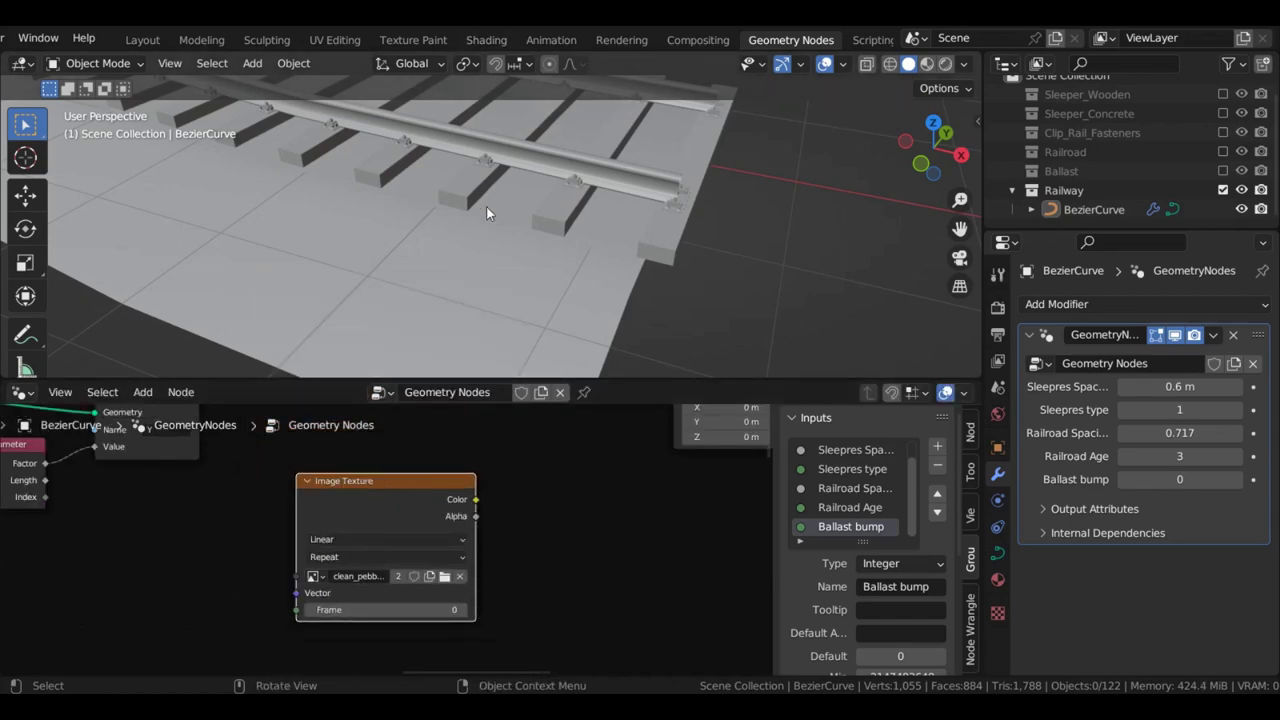
Examine the Attribute names and Mapping scale of the GN_Ballast material in the Shading workspace, and return to Geometry Nodes
{"action": "left_click", "coordinate": [486, 39]}
{"action": "scroll", "coordinate": [538, 476], "scroll_direction": "down", "scroll_amount": 3}
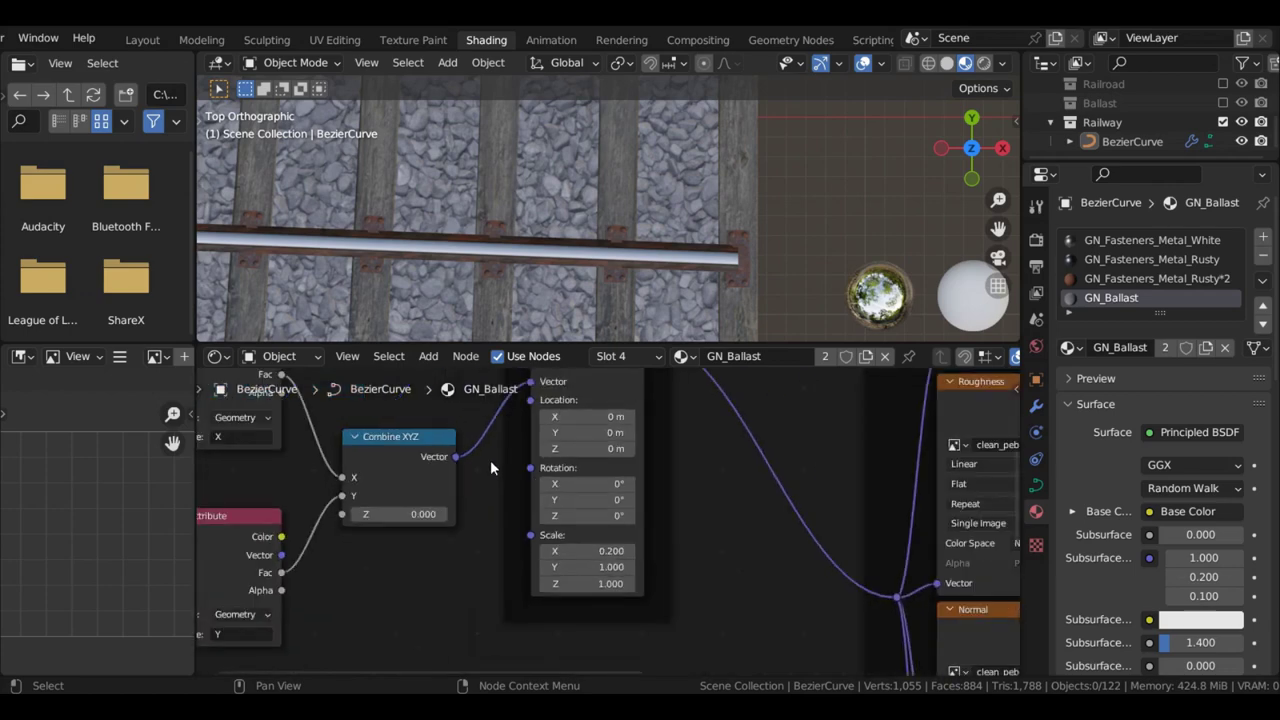
{"action": "scroll", "coordinate": [402, 517], "scroll_direction": "down", "scroll_amount": 2}
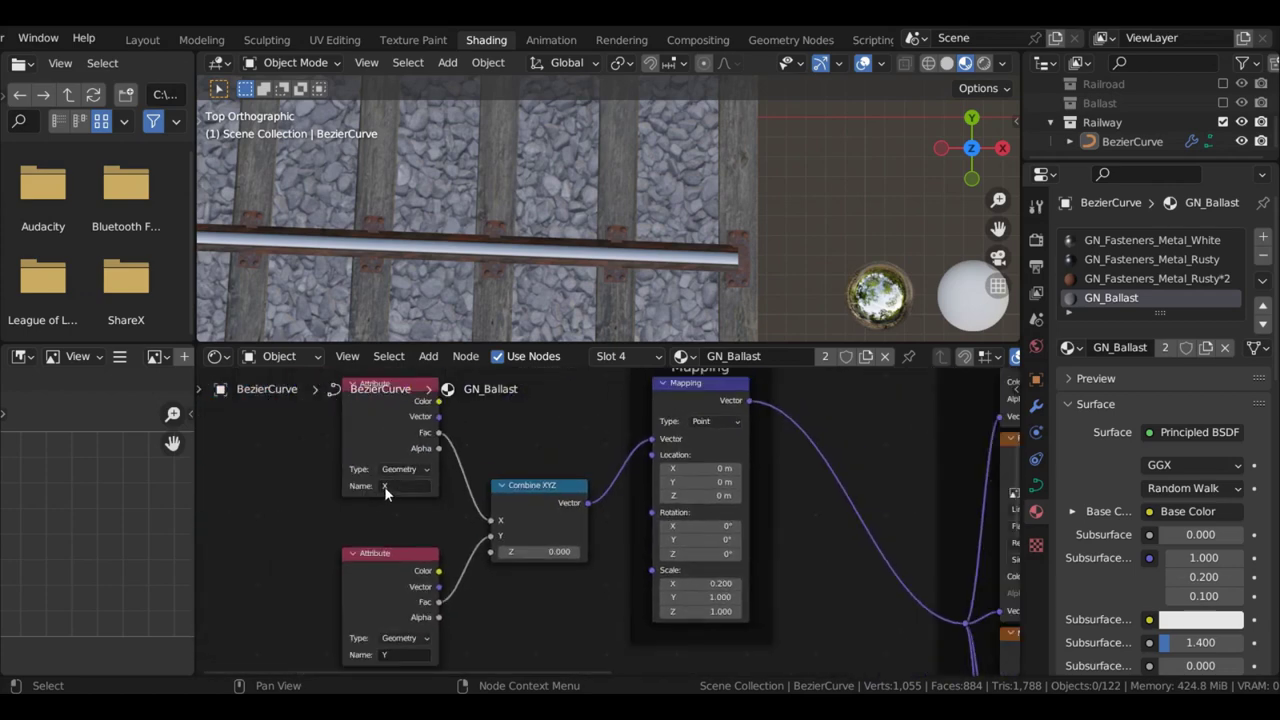
{"action": "scroll", "coordinate": [660, 596], "scroll_direction": "up", "scroll_amount": 4}
{"action": "middle_click_drag", "start_coordinate": [695, 593], "coordinate": [536, 541]}
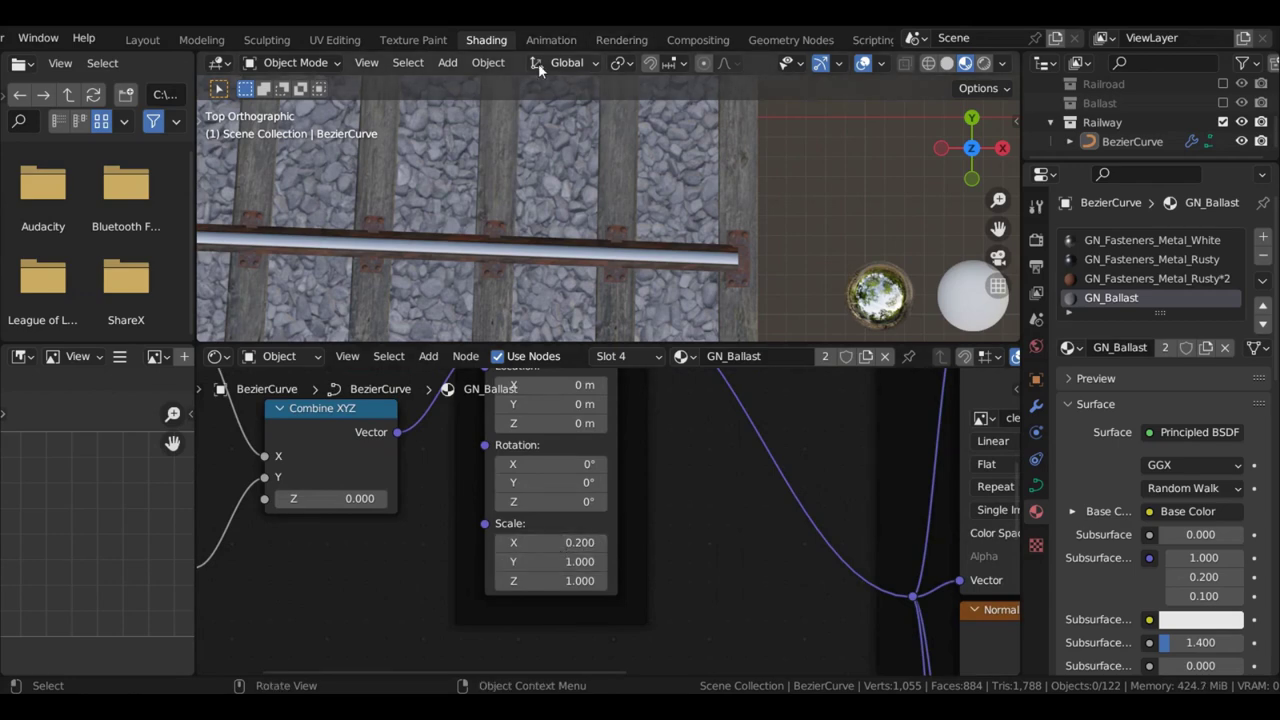
{"action": "left_click", "coordinate": [788, 41]}
Add a Float Named Attribute node ahead of the Image Texture node and set its name to X
{"action": "scroll", "coordinate": [393, 450], "scroll_direction": "down", "scroll_amount": 3}
{"action": "middle_click_drag", "start_coordinate": [260, 517], "coordinate": [475, 491]}
{"action": "scroll", "coordinate": [387, 510], "scroll_direction": "up", "scroll_amount": 3}
{"action": "left_click_drag", "start_coordinate": [560, 483], "coordinate": [574, 483]}
{"action": "left_click", "coordinate": [330, 529]}
{"action": "key", "text": "shift+a"}
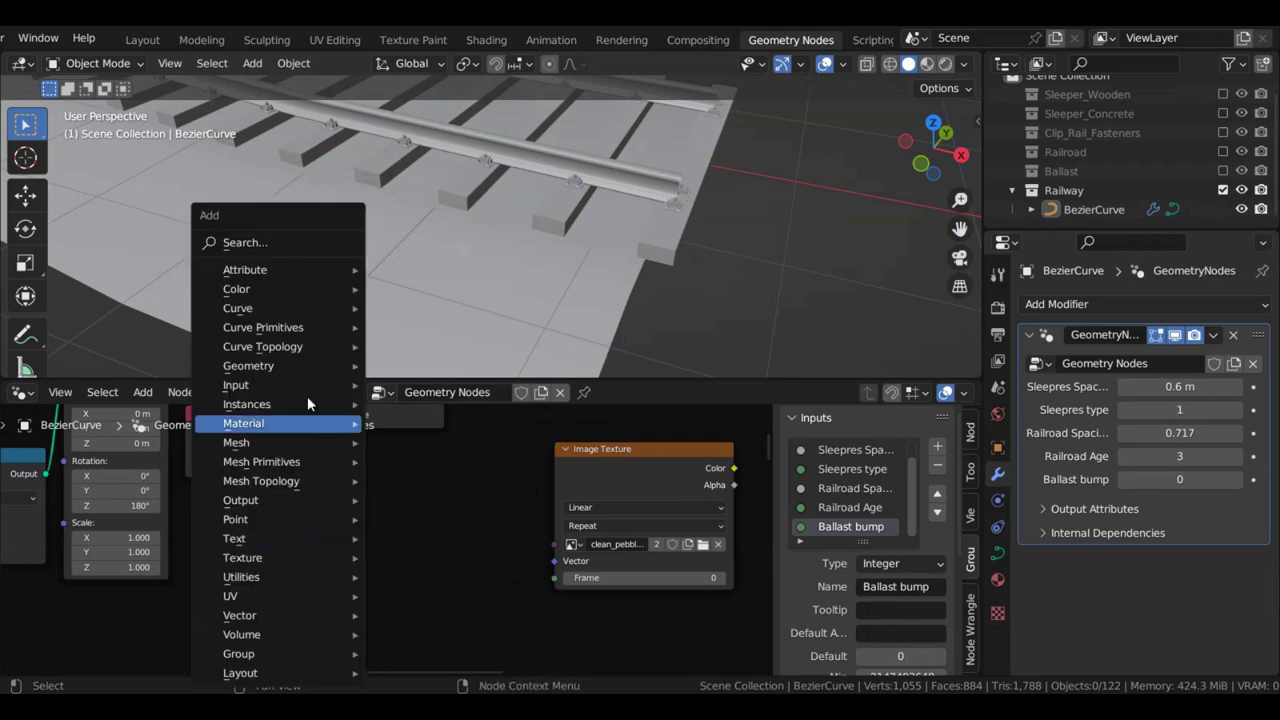
{"action": "type", "text": "attr"}
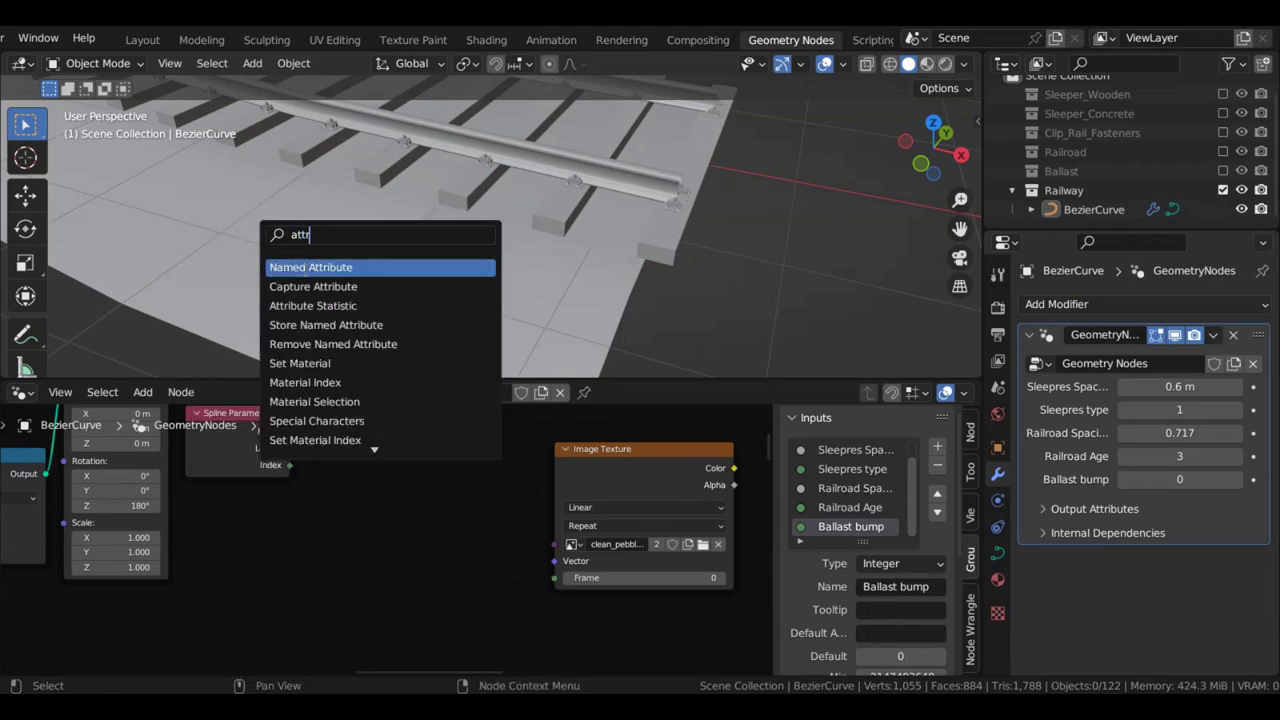
{"action": "left_click", "coordinate": [306, 268]}
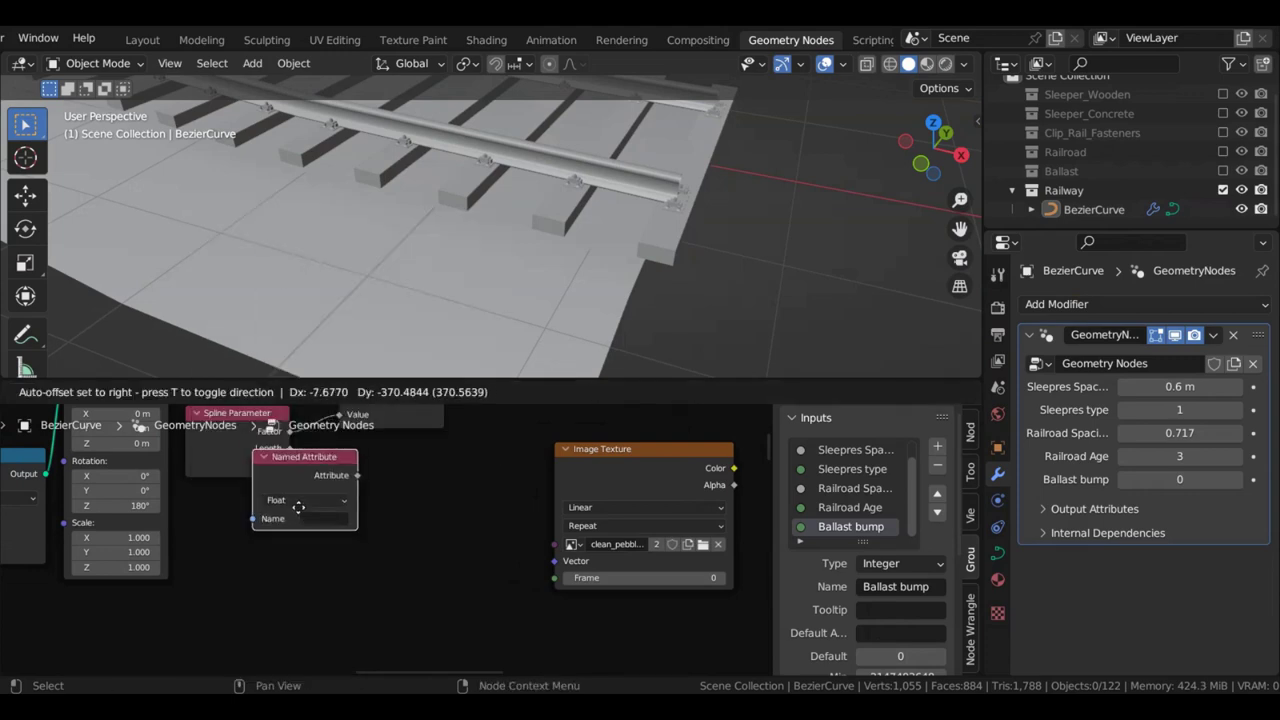
{"action": "left_click", "coordinate": [300, 567]}
{"action": "scroll", "coordinate": [328, 575], "scroll_direction": "up", "scroll_amount": 2}
{"action": "left_click", "coordinate": [307, 590]}
{"action": "type", "text": "X"}
{"action": "key", "text": "Return"}
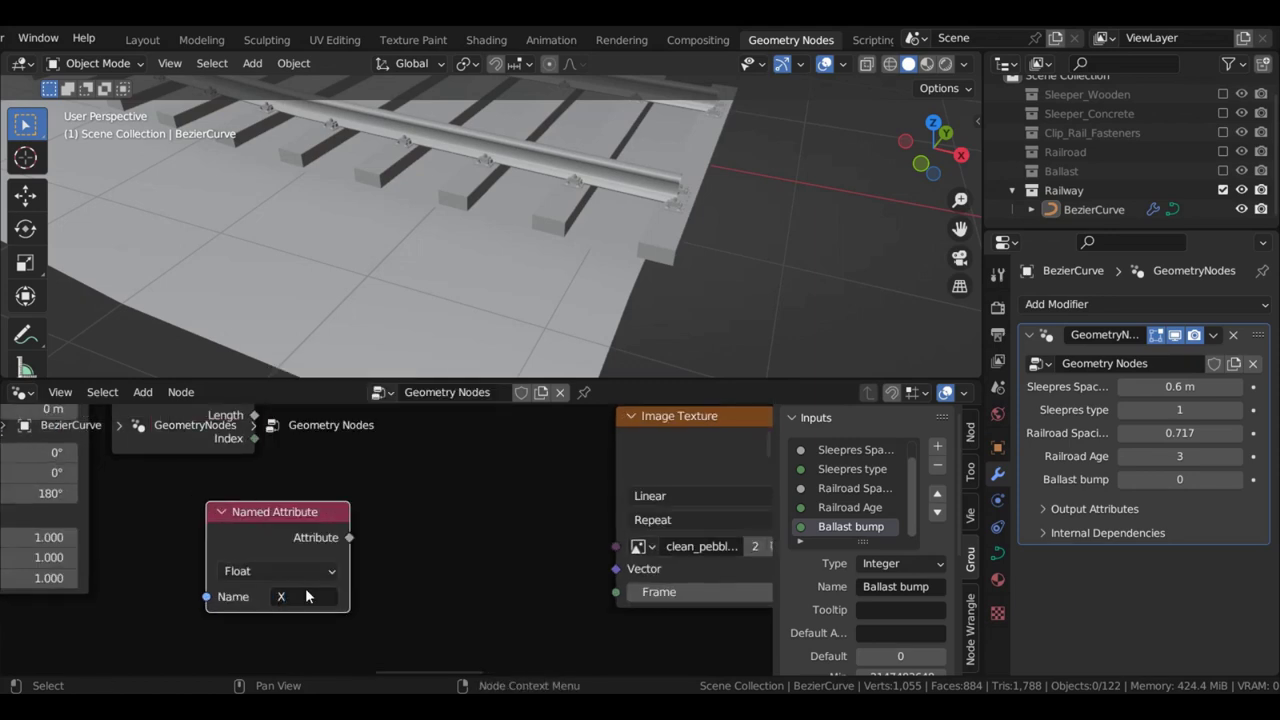
Duplicate the X Named Attribute node directly below the original and set the copy's name to Y
{"action": "scroll", "coordinate": [306, 587], "scroll_direction": "down", "scroll_amount": 1}
{"action": "key", "text": "shift+d"}
{"action": "key", "text": "y"}
{"action": "left_click", "coordinate": [390, 608]}
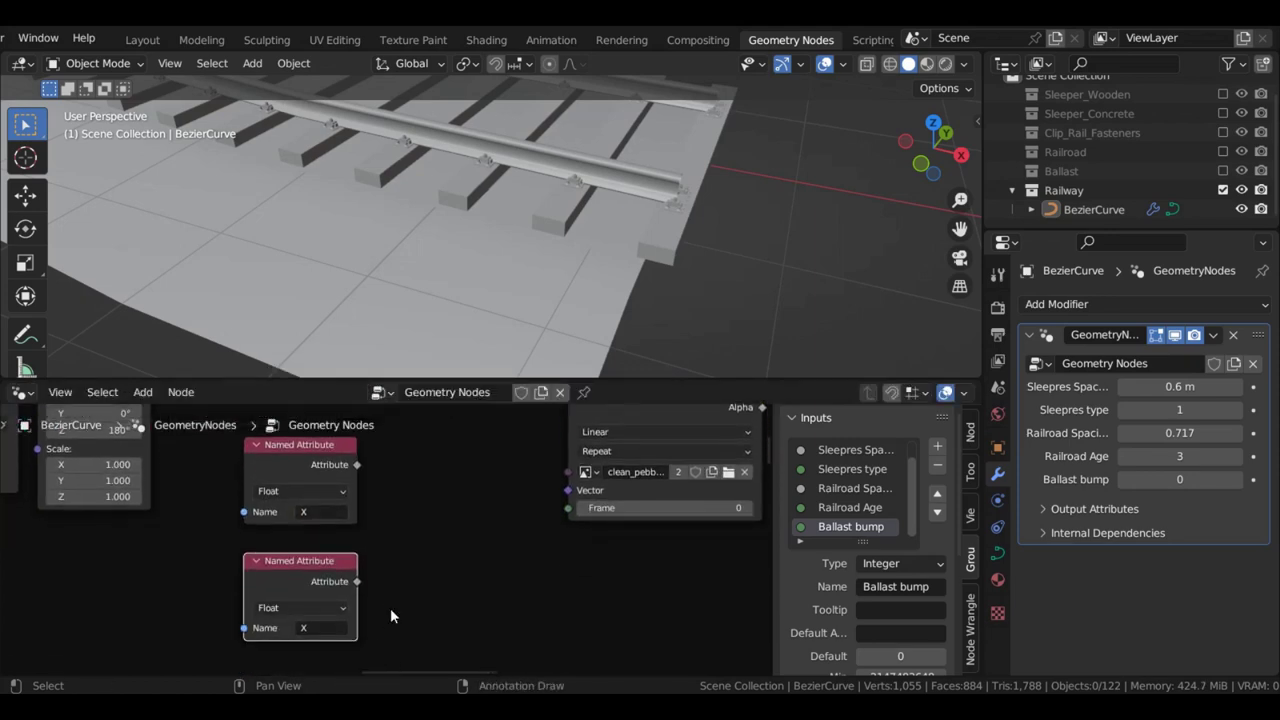
{"action": "left_click", "coordinate": [319, 628]}
{"action": "type", "text": "Y"}
{"action": "key", "text": "Return"}
Add a Combine XYZ node and feed the X and Y Named Attributes into its X and Y inputs
{"action": "scroll", "coordinate": [575, 500], "scroll_direction": "down", "scroll_amount": 5}
{"action": "left_click_drag", "start_coordinate": [566, 449], "coordinate": [661, 464]}
{"action": "scroll", "coordinate": [400, 497], "scroll_direction": "up", "scroll_amount": 5}
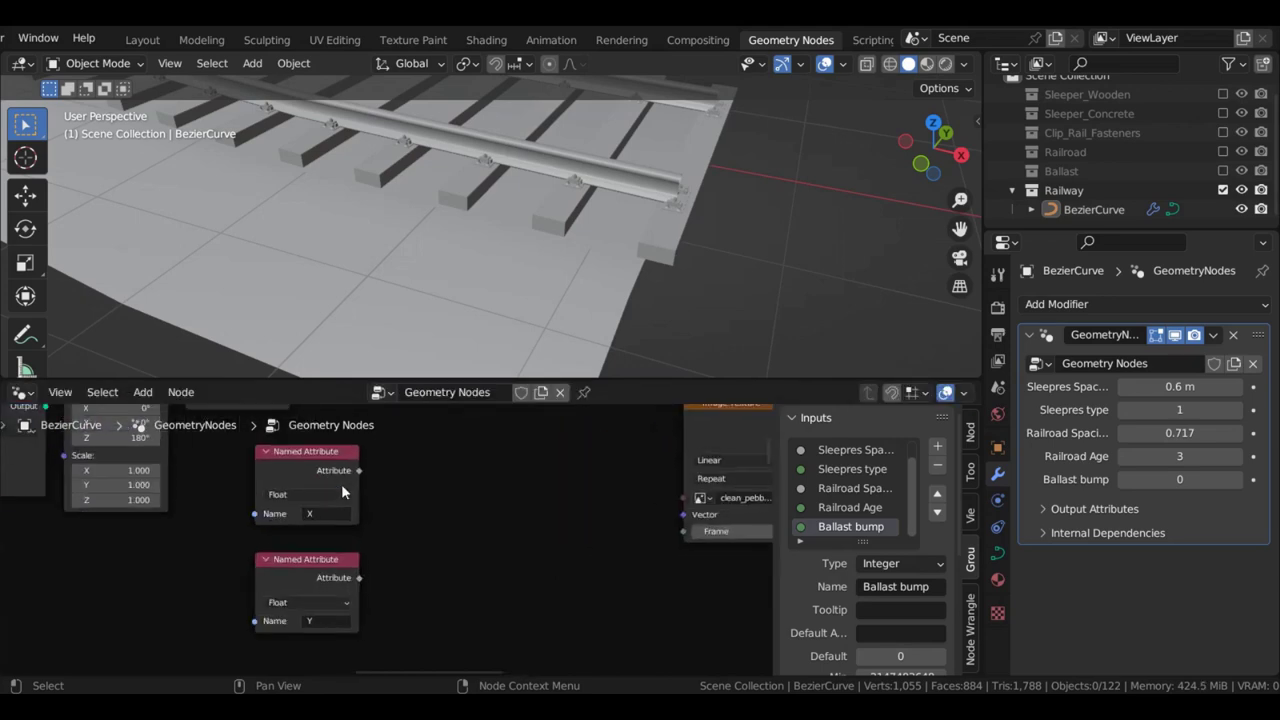
{"action": "left_click_drag", "start_coordinate": [357, 465], "coordinate": [425, 511]}
{"action": "type", "text": "combi"}
{"action": "key", "text": "Return"}
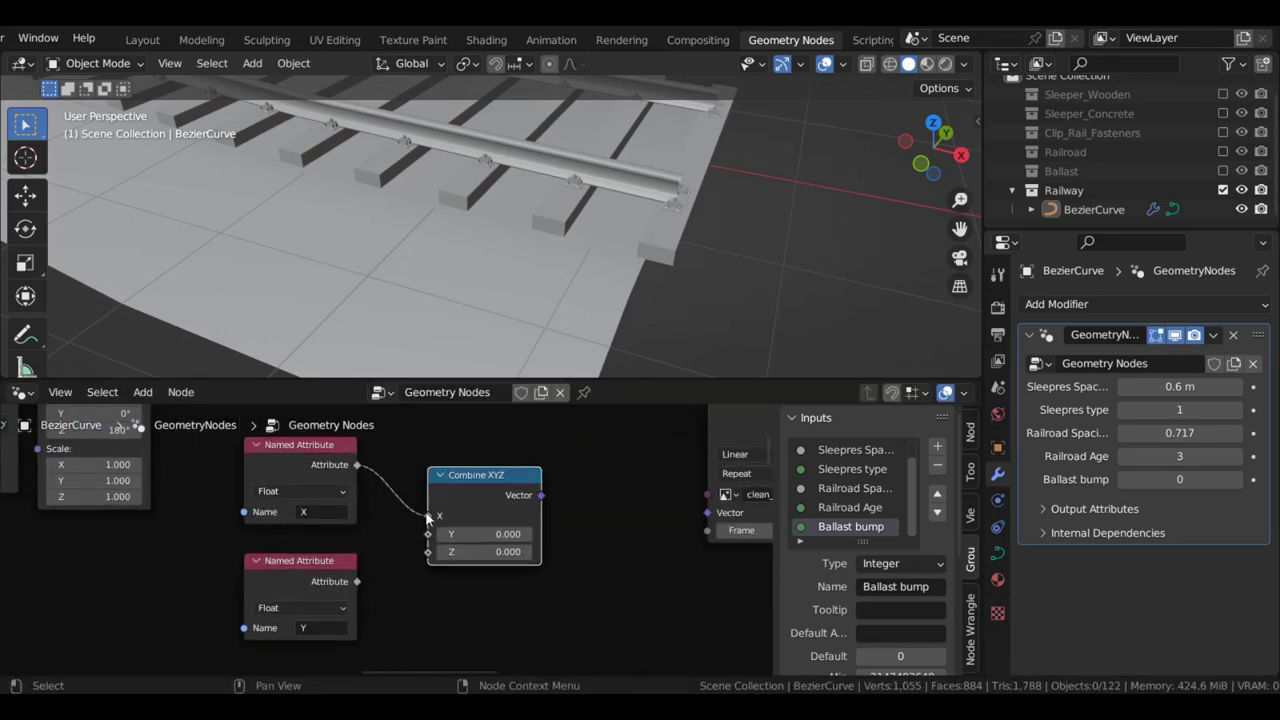
{"action": "left_click_drag", "start_coordinate": [357, 581], "coordinate": [428, 535]}
Connect the Combine XYZ node's Vector output to the Image Texture's Vector input
{"action": "left_click_drag", "start_coordinate": [484, 482], "coordinate": [539, 485]}
{"action": "left_click_drag", "start_coordinate": [600, 501], "coordinate": [684, 516]}
{"action": "left_click_drag", "start_coordinate": [595, 498], "coordinate": [706, 513]}
{"action": "left_click_drag", "start_coordinate": [516, 491], "coordinate": [574, 501]}
Insert a Math node into the link between the X Named Attribute and Combine XYZ
{"action": "left_click_drag", "start_coordinate": [329, 484], "coordinate": [298, 489]}
{"action": "scroll", "coordinate": [372, 490], "scroll_direction": "down", "scroll_amount": 2}
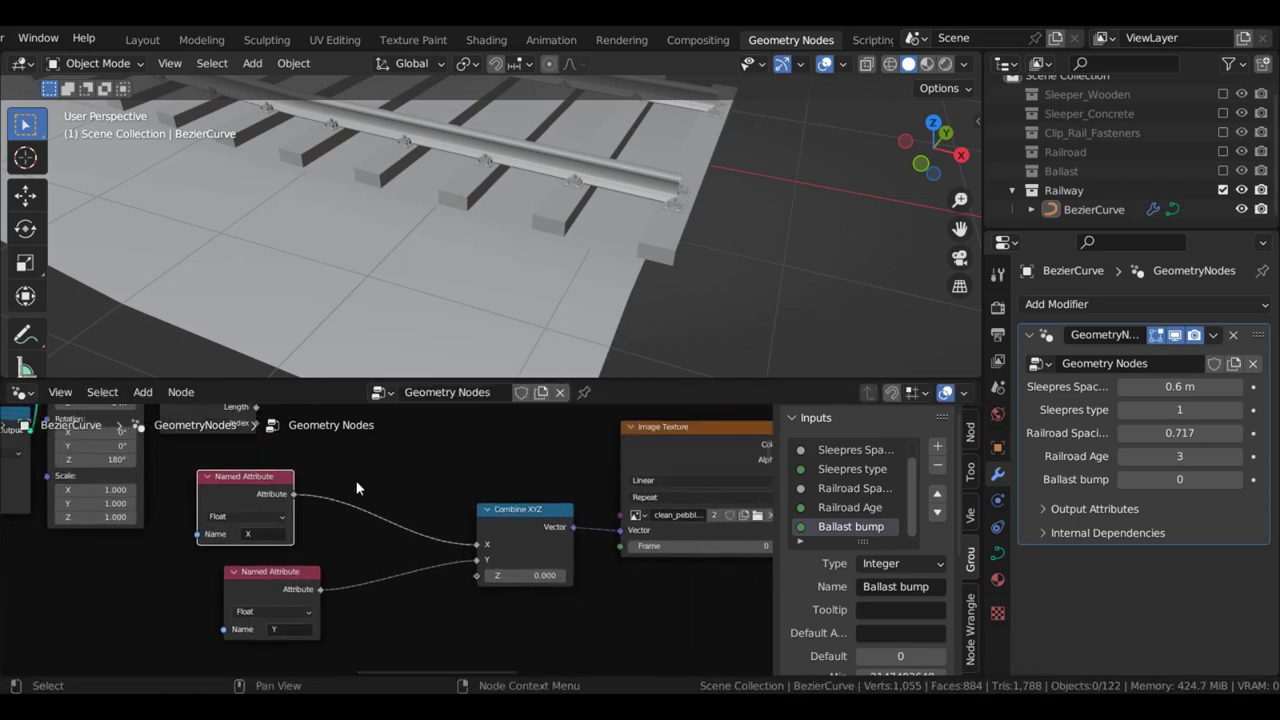
{"action": "key", "text": "shift+a"}
{"action": "left_click", "coordinate": [331, 241]}
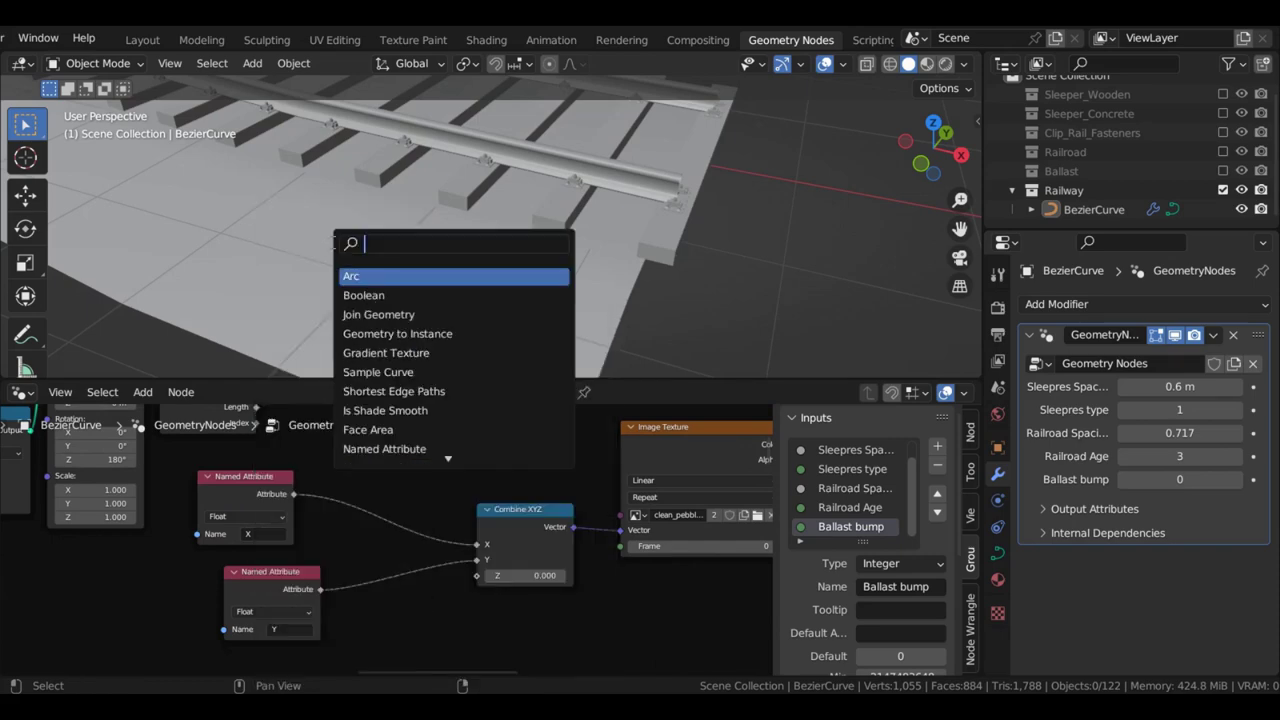
{"action": "type", "text": "mat"}
{"action": "key", "text": "Return"}
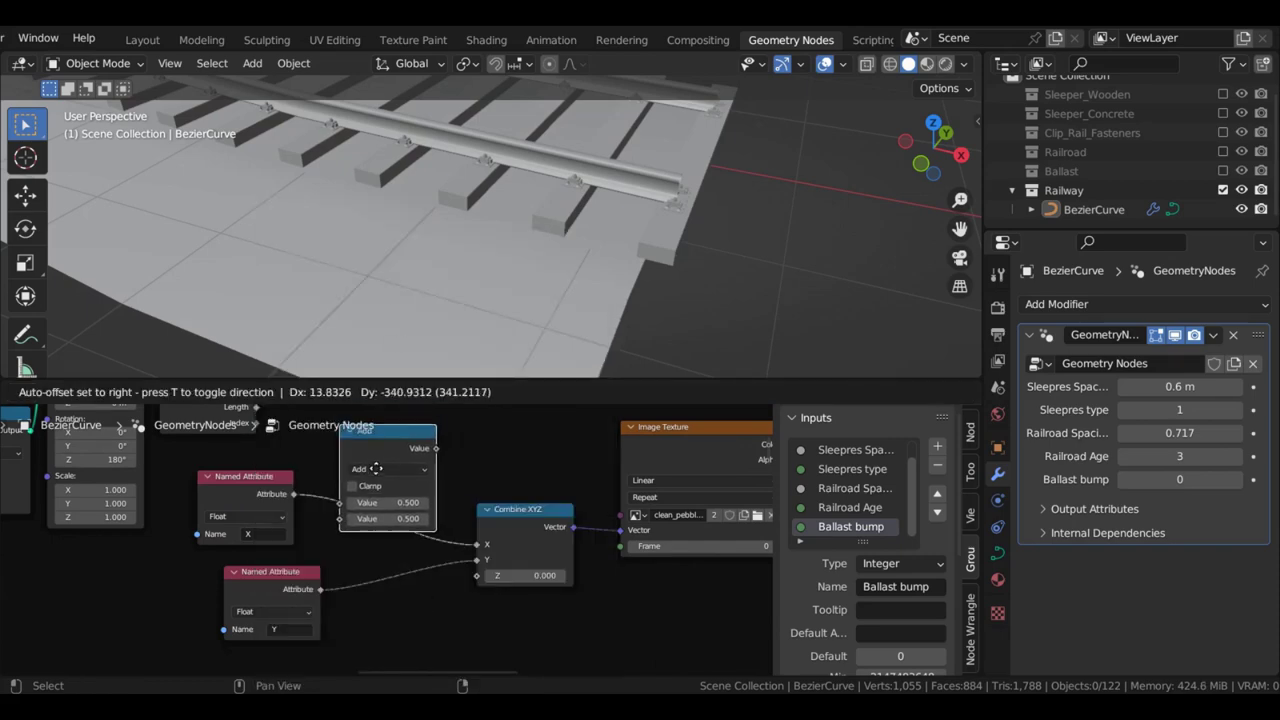
{"action": "left_click", "coordinate": [330, 440]}
Set the inserted Math node to Multiply with a value of 0.2
{"action": "scroll", "coordinate": [312, 545], "scroll_direction": "up", "scroll_amount": 2}
{"action": "left_click", "coordinate": [421, 436]}
{"action": "left_click", "coordinate": [375, 224]}
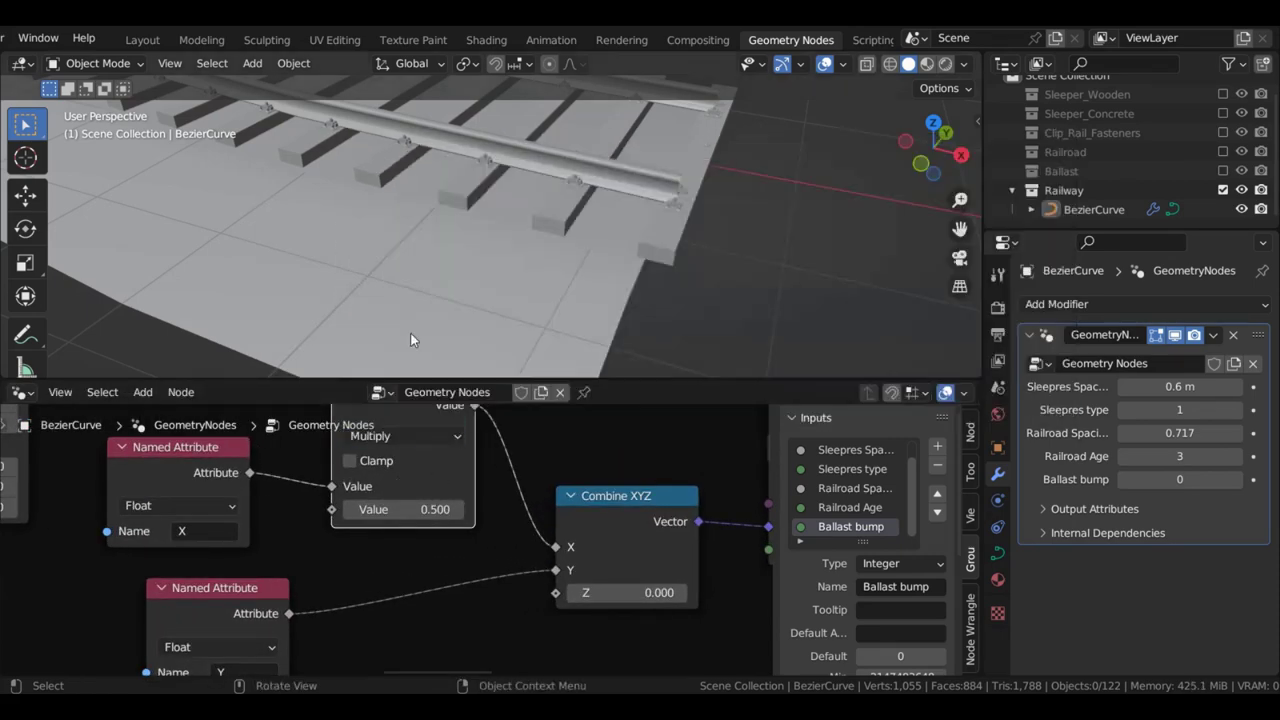
{"action": "left_click", "coordinate": [416, 510]}
{"action": "key", "text": "BackSpace"}
{"action": "type", "text": ".2"}
{"action": "key", "text": "Return"}
{"action": "scroll", "coordinate": [417, 515], "scroll_direction": "down", "scroll_amount": 7}
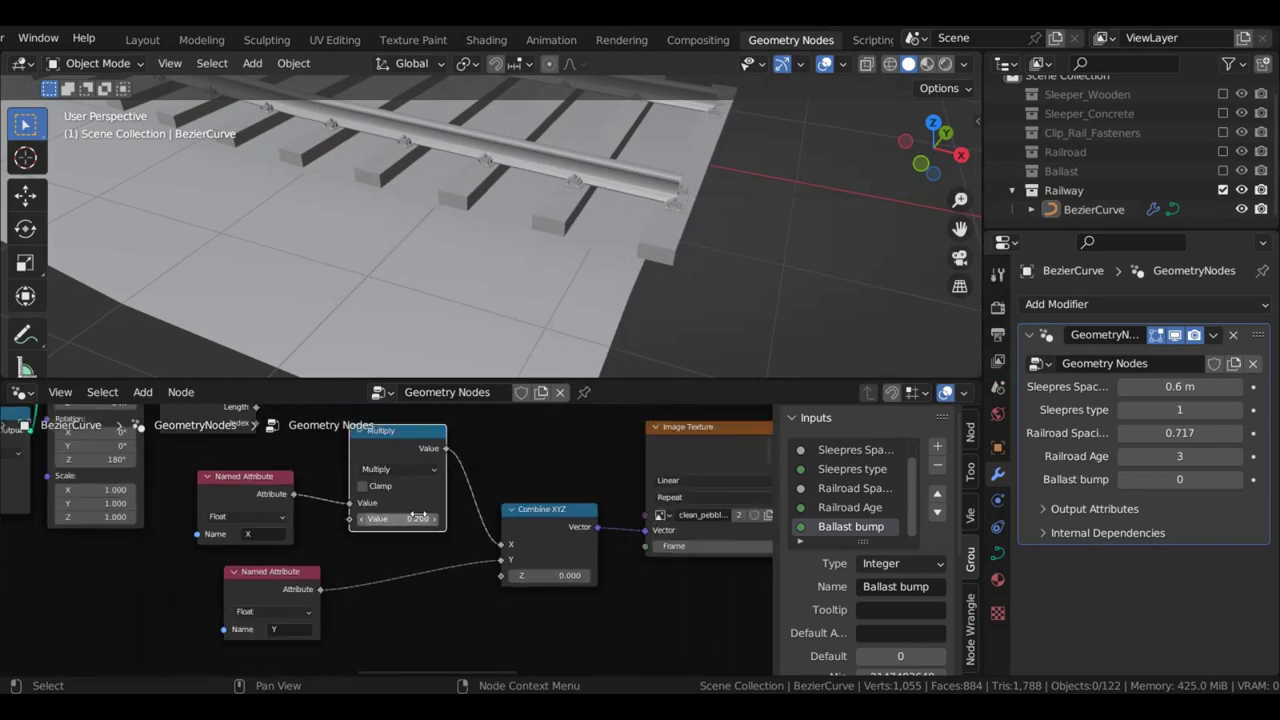
Reposition the Image Texture node and feed its Color output into a new Separate XYZ node
{"action": "middle_click_drag", "start_coordinate": [598, 487], "coordinate": [357, 522]}
{"action": "scroll", "coordinate": [357, 522], "scroll_direction": "up", "scroll_amount": 1}
{"action": "middle_click_drag", "start_coordinate": [488, 444], "coordinate": [379, 566]}
{"action": "scroll", "coordinate": [379, 566], "scroll_direction": "down", "scroll_amount": 1}
{"action": "left_click_drag", "start_coordinate": [475, 604], "coordinate": [550, 515]}
{"action": "scroll", "coordinate": [378, 562], "scroll_direction": "up", "scroll_amount": 4}
{"action": "middle_click_drag", "start_coordinate": [378, 562], "coordinate": [328, 498]}
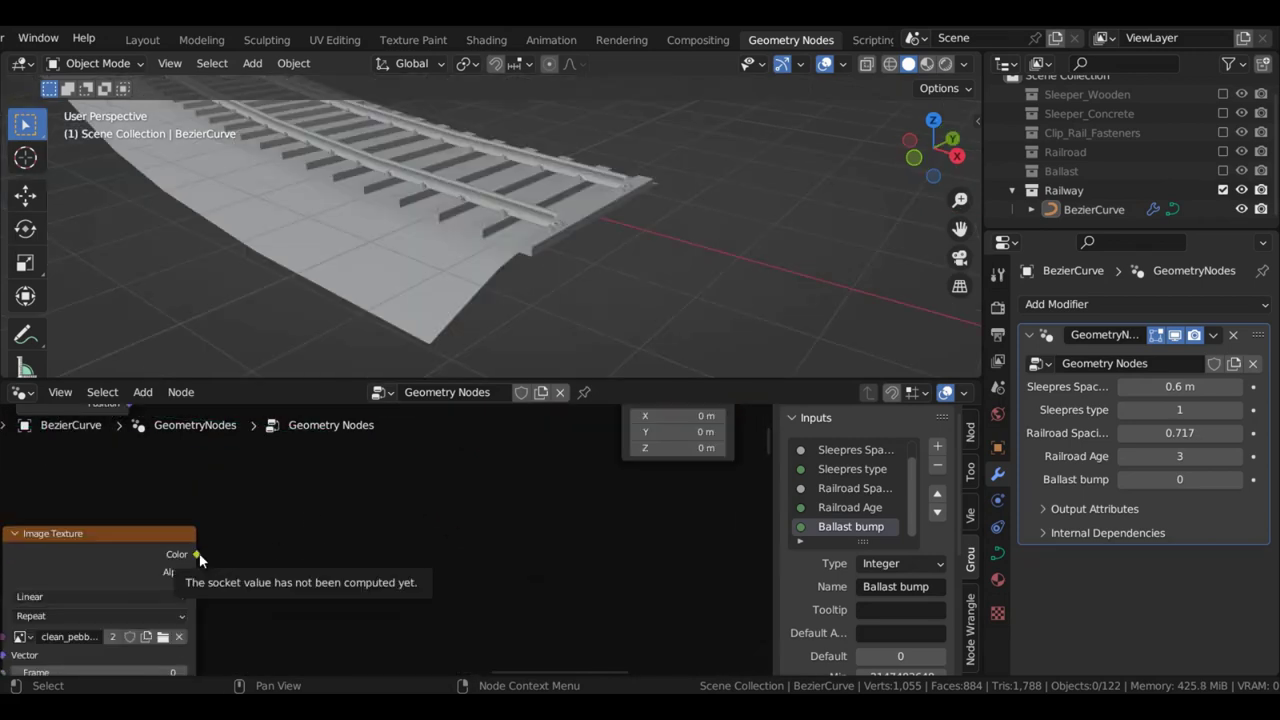
{"action": "left_click_drag", "start_coordinate": [199, 553], "coordinate": [304, 567]}
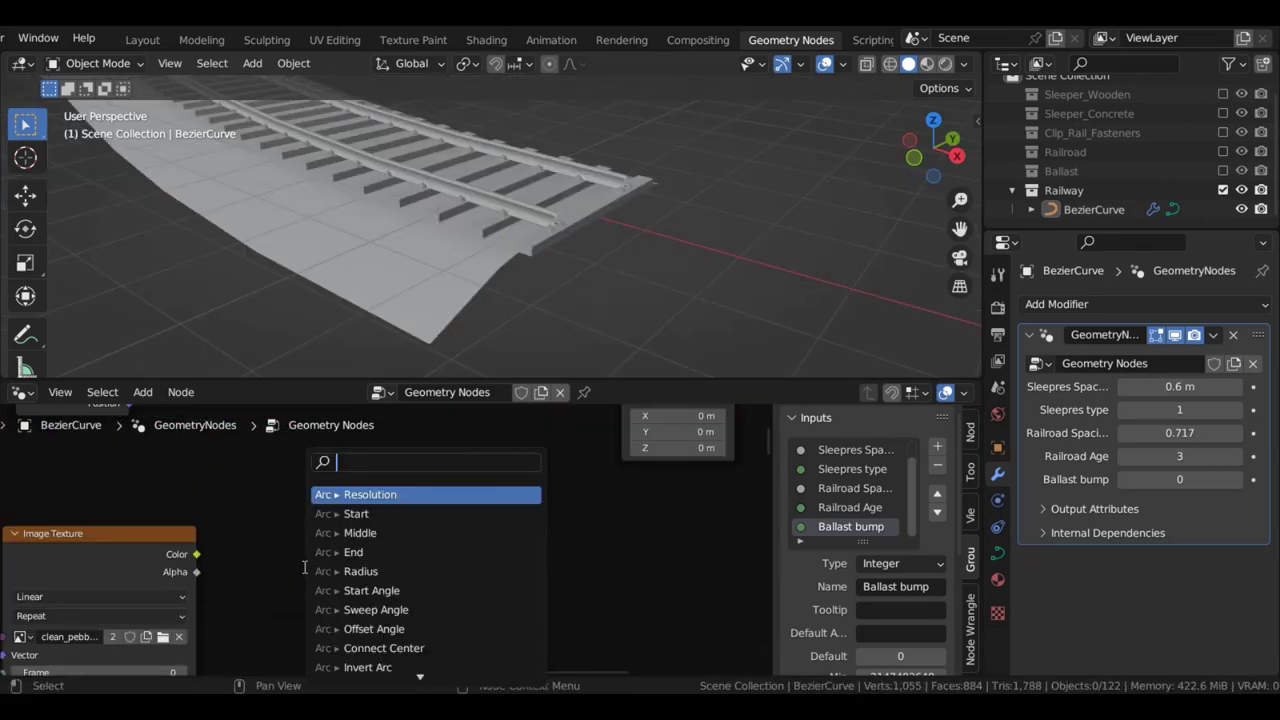
{"action": "type", "text": "sep"}
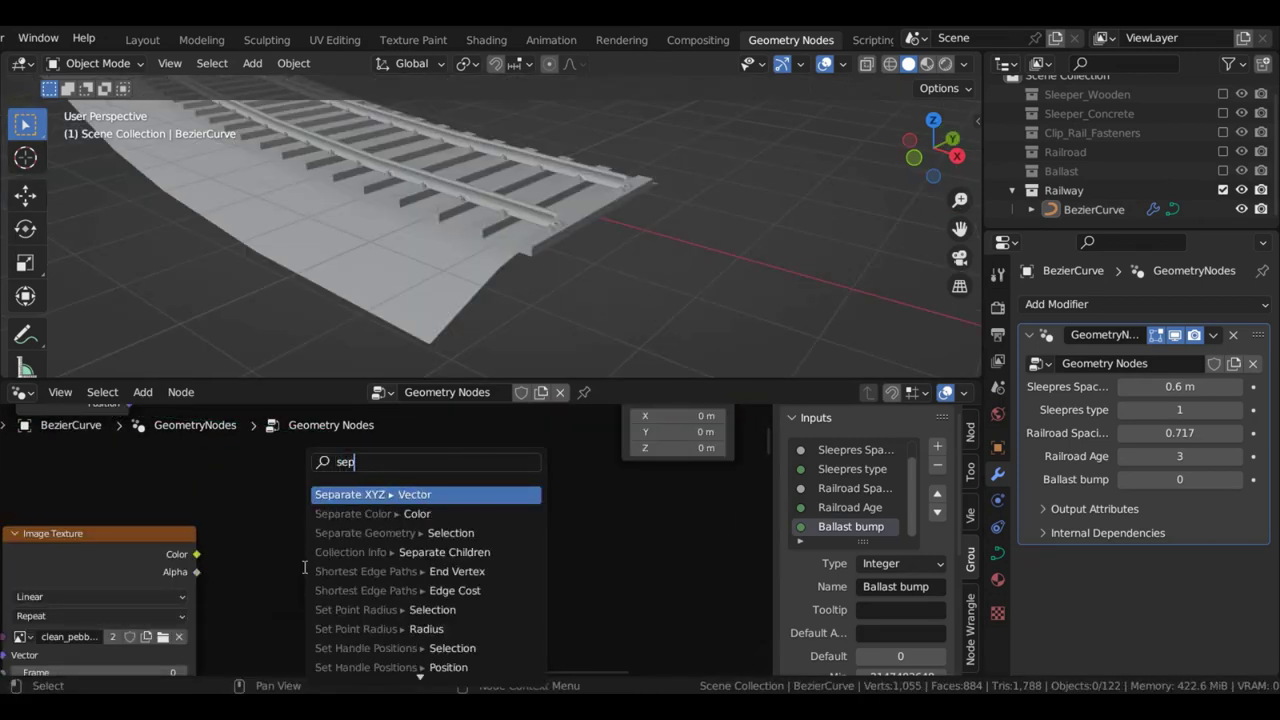
{"action": "left_click", "coordinate": [352, 497]}
{"action": "left_click", "coordinate": [352, 483]}
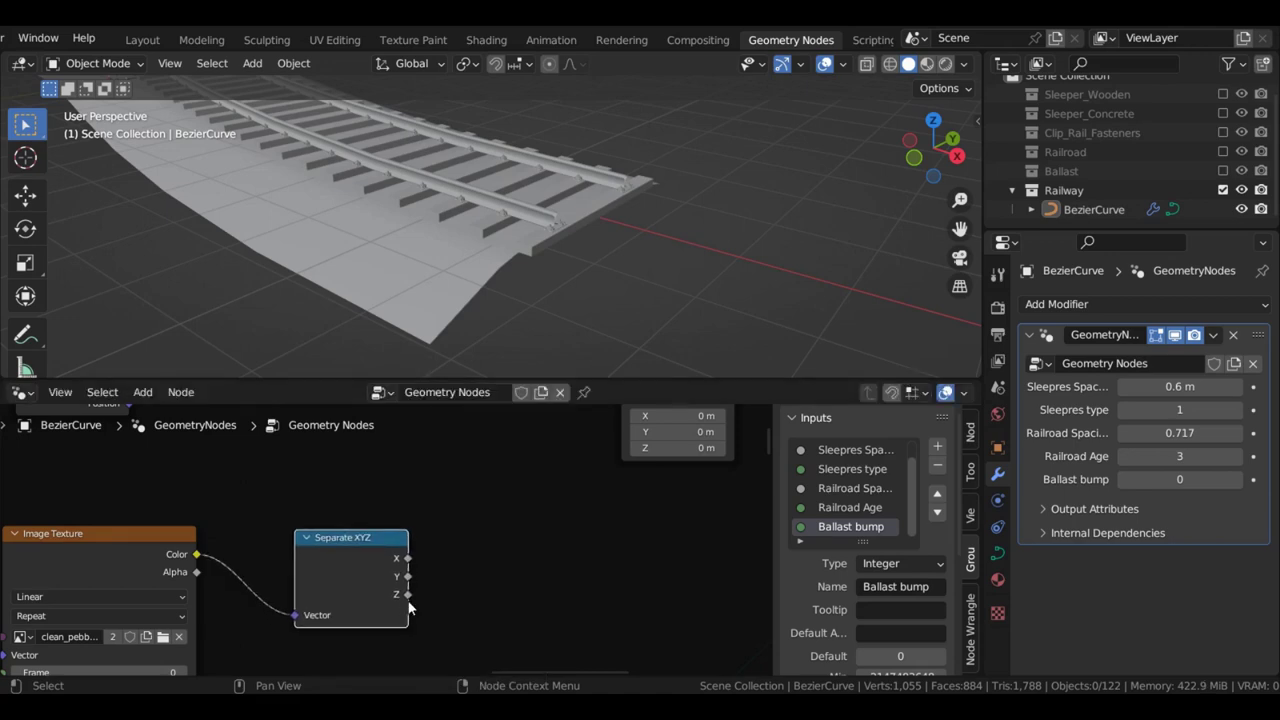
Add a second Combine XYZ node with its Z input fed by the Separate XYZ node's Z output
{"action": "left_click_drag", "start_coordinate": [374, 578], "coordinate": [515, 546]}
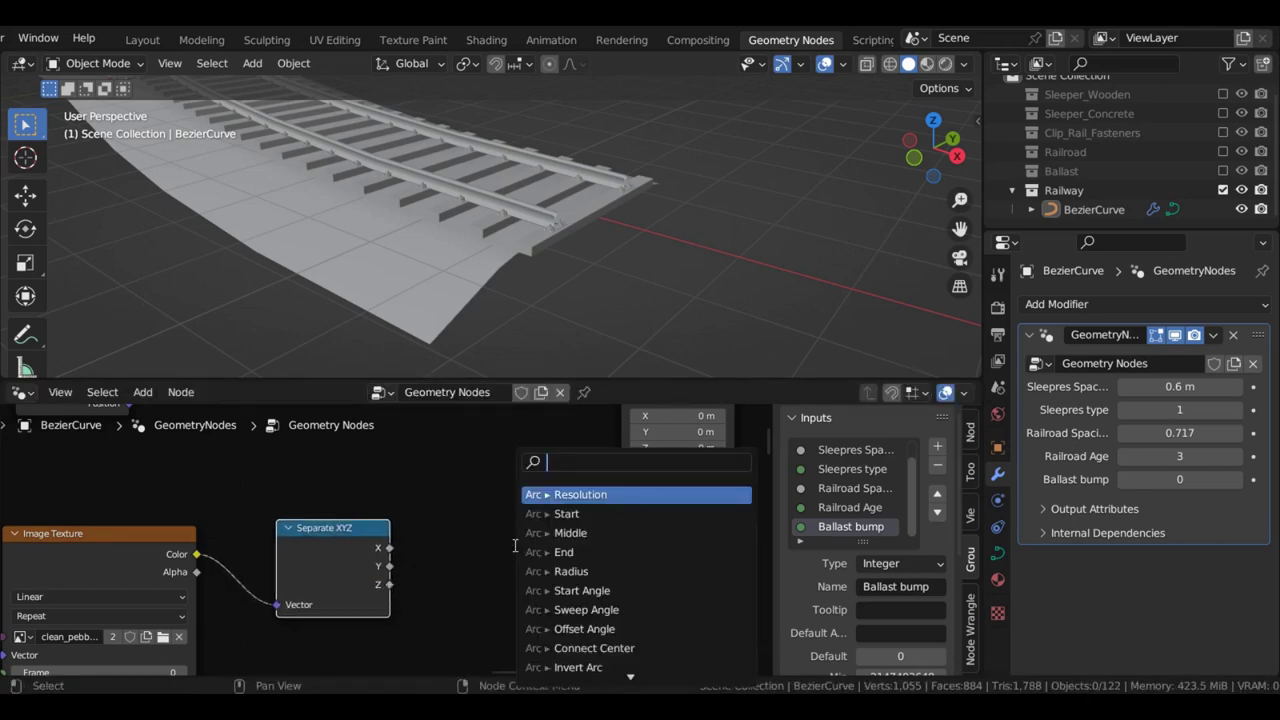
{"action": "type", "text": "comb"}
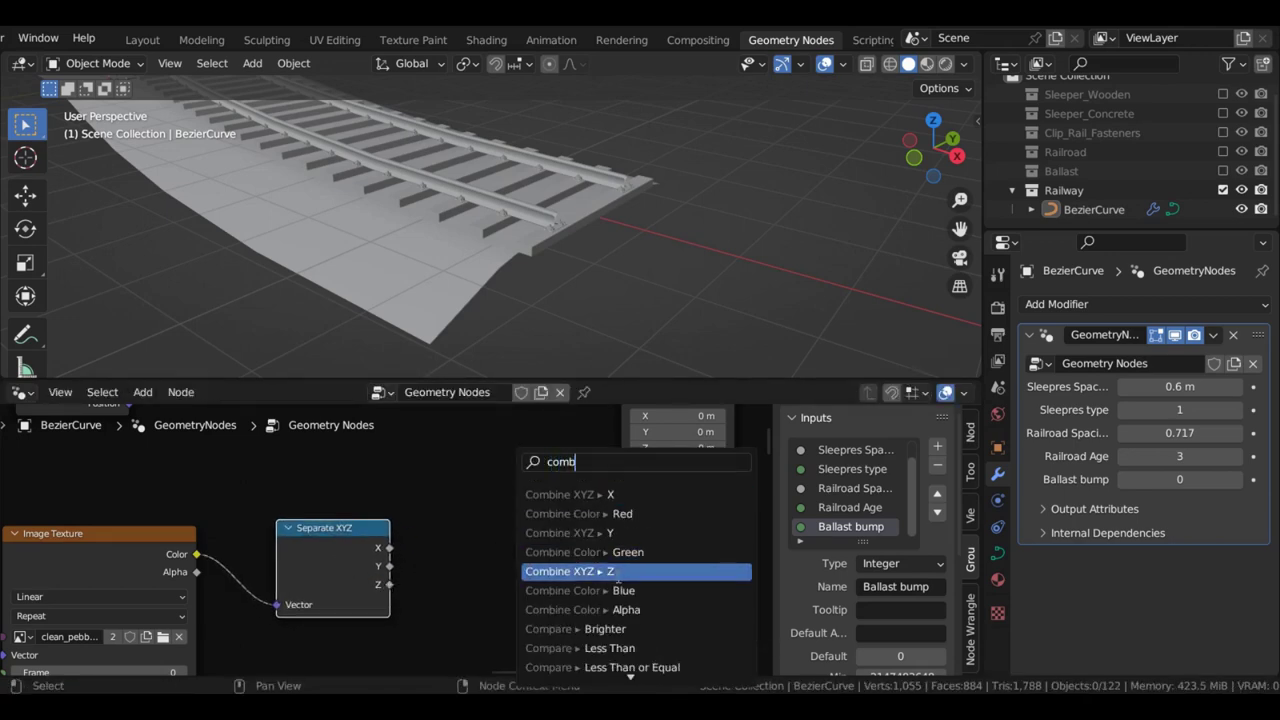
{"action": "left_click", "coordinate": [594, 574]}
{"action": "left_click", "coordinate": [563, 524]}
Connect the new Combine XYZ Vector to Set Position's Offset and set Ballast bump to 1
{"action": "left_click_drag", "start_coordinate": [573, 512], "coordinate": [618, 512]}
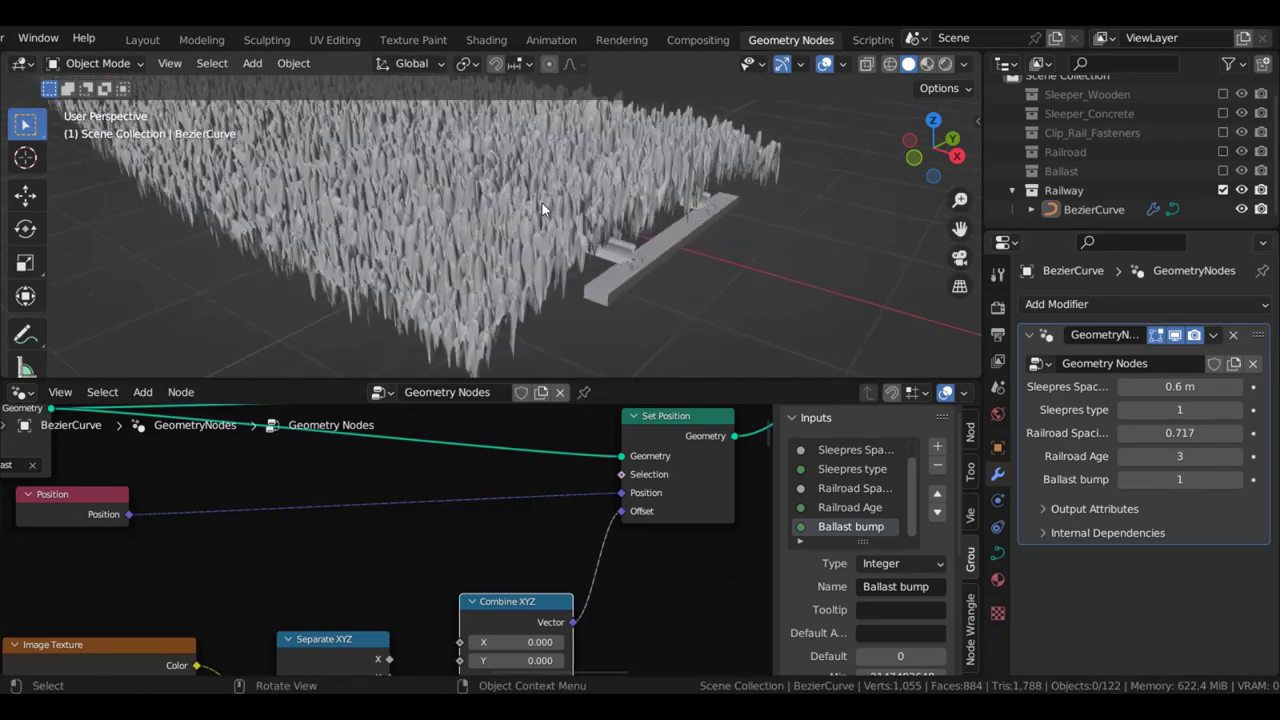
{"action": "scroll", "coordinate": [456, 517], "scroll_direction": "down", "scroll_amount": 2}
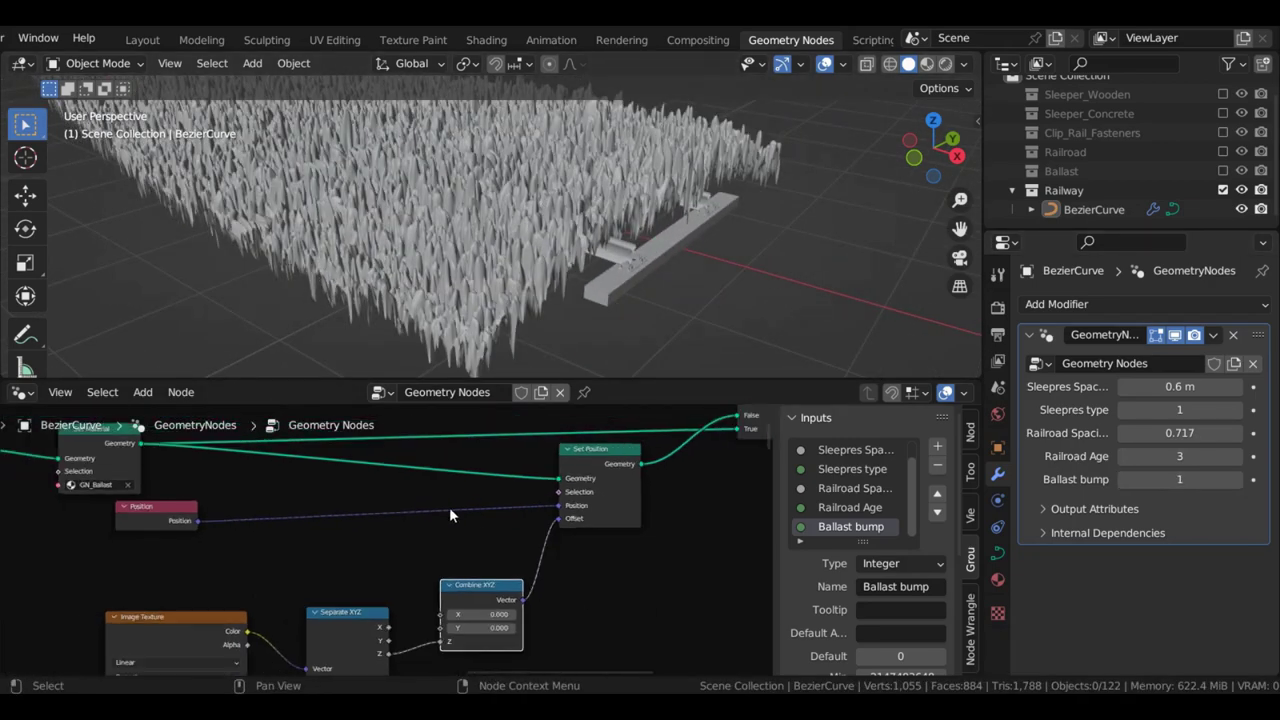
{"action": "scroll", "coordinate": [369, 542], "scroll_direction": "up", "scroll_amount": 1}
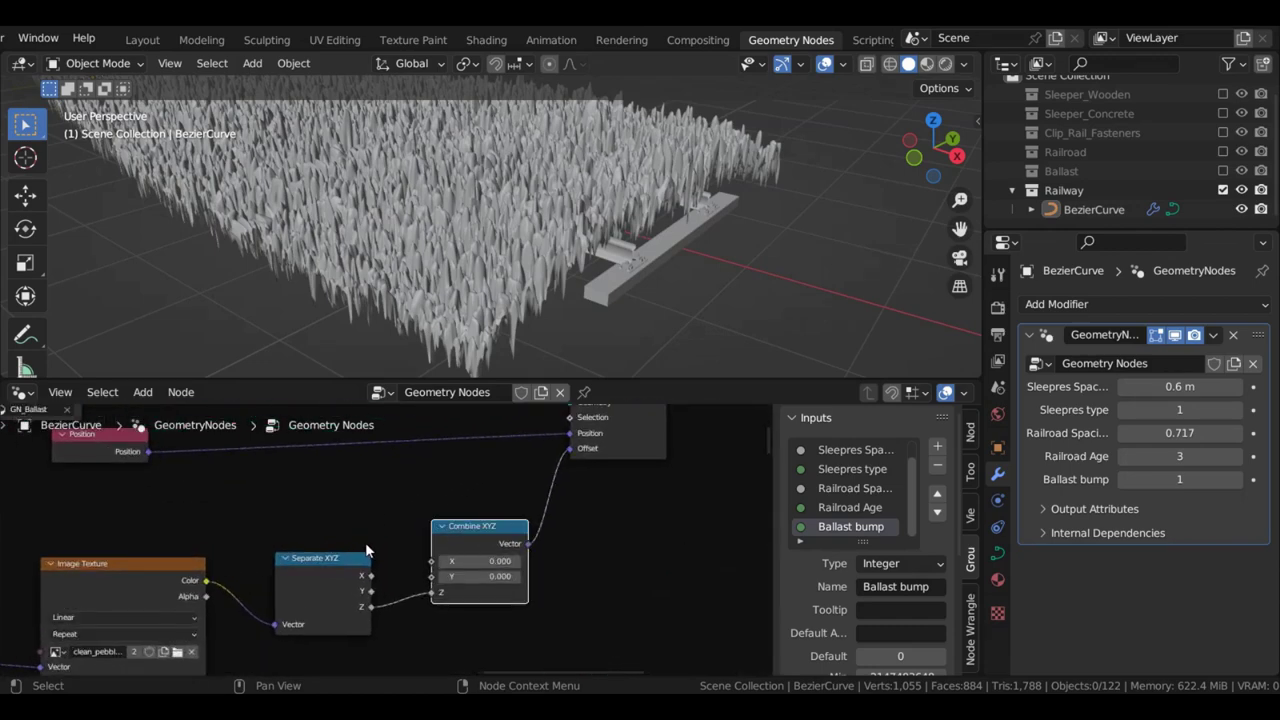
Move the Separate XYZ node closer to the Image Texture to make room before the Combine XYZ node
{"action": "middle_click_drag", "start_coordinate": [365, 542], "coordinate": [374, 471]}
{"action": "left_click", "coordinate": [339, 585]}
{"action": "left_click", "coordinate": [366, 522]}
{"action": "left_click", "coordinate": [405, 568]}
{"action": "left_click_drag", "start_coordinate": [370, 543], "coordinate": [302, 520]}
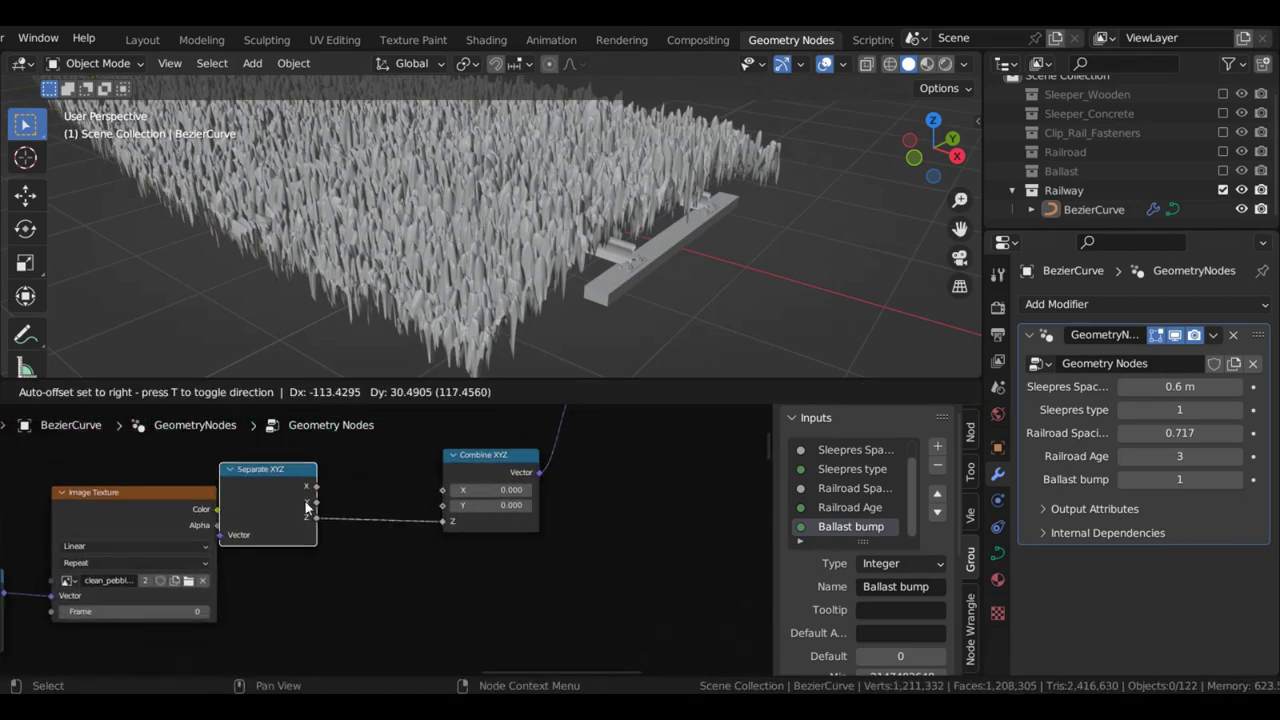
{"action": "left_click_drag", "start_coordinate": [263, 481], "coordinate": [249, 497]}
{"action": "left_click", "coordinate": [390, 585]}
Add a Math node set to Divide with its second value at 6
{"action": "scroll", "coordinate": [404, 593], "scroll_direction": "up", "scroll_amount": 2}
{"action": "middle_click_drag", "start_coordinate": [404, 593], "coordinate": [380, 543]}
{"action": "key", "text": "shift+a"}
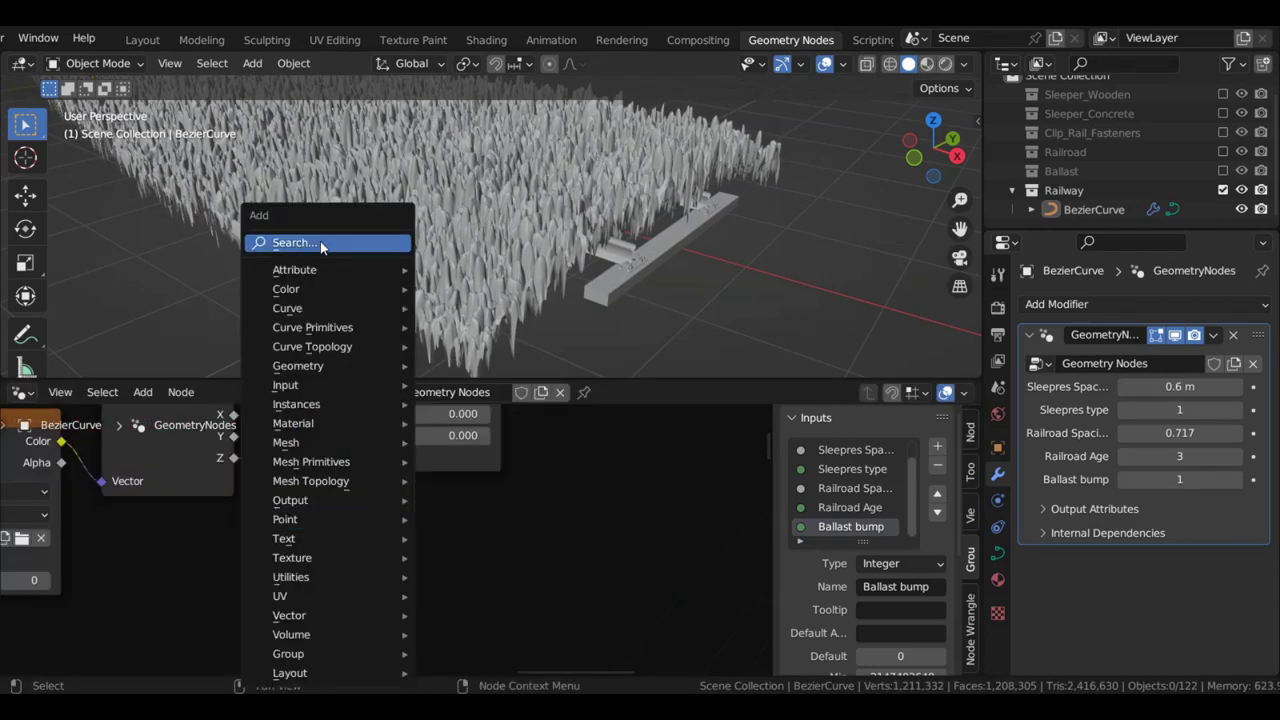
{"action": "left_click", "coordinate": [320, 241]}
{"action": "type", "text": "math"}
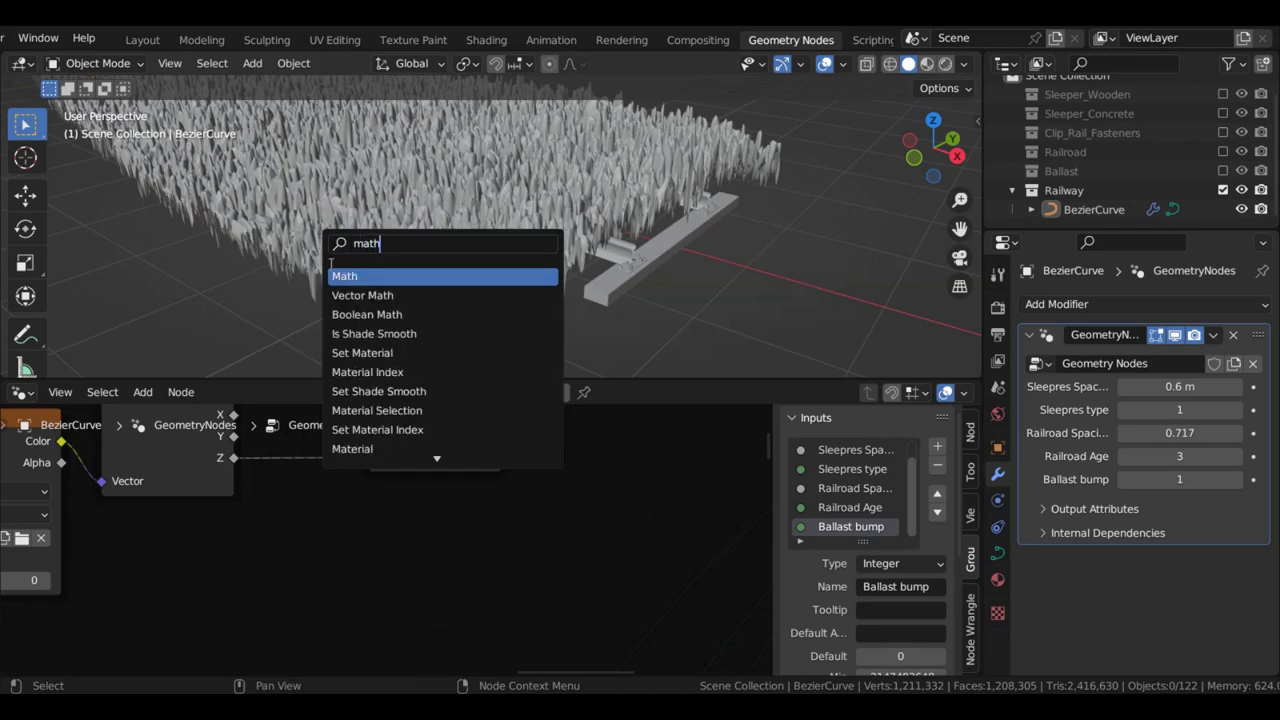
{"action": "key", "text": "Return"}
{"action": "left_click", "coordinate": [322, 560]}
{"action": "left_click", "coordinate": [325, 556]}
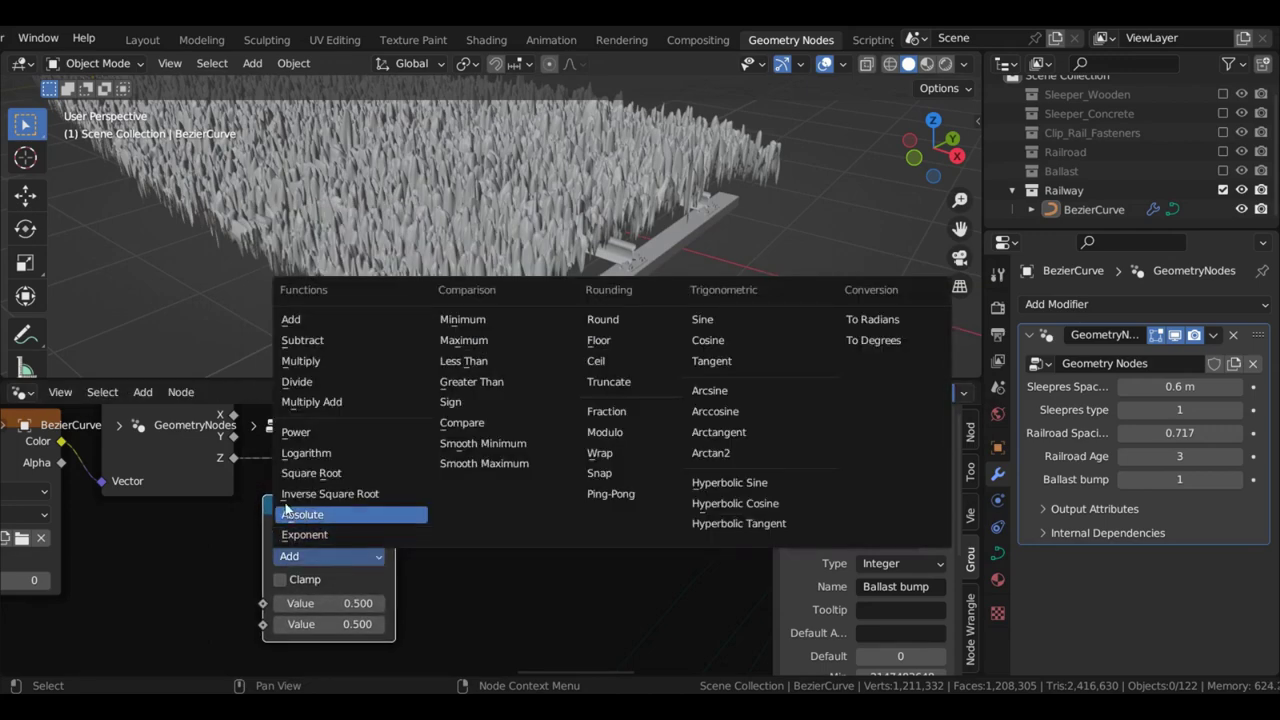
{"action": "left_click", "coordinate": [296, 381]}
{"action": "left_click", "coordinate": [343, 624]}
{"action": "type", "text": "6"}
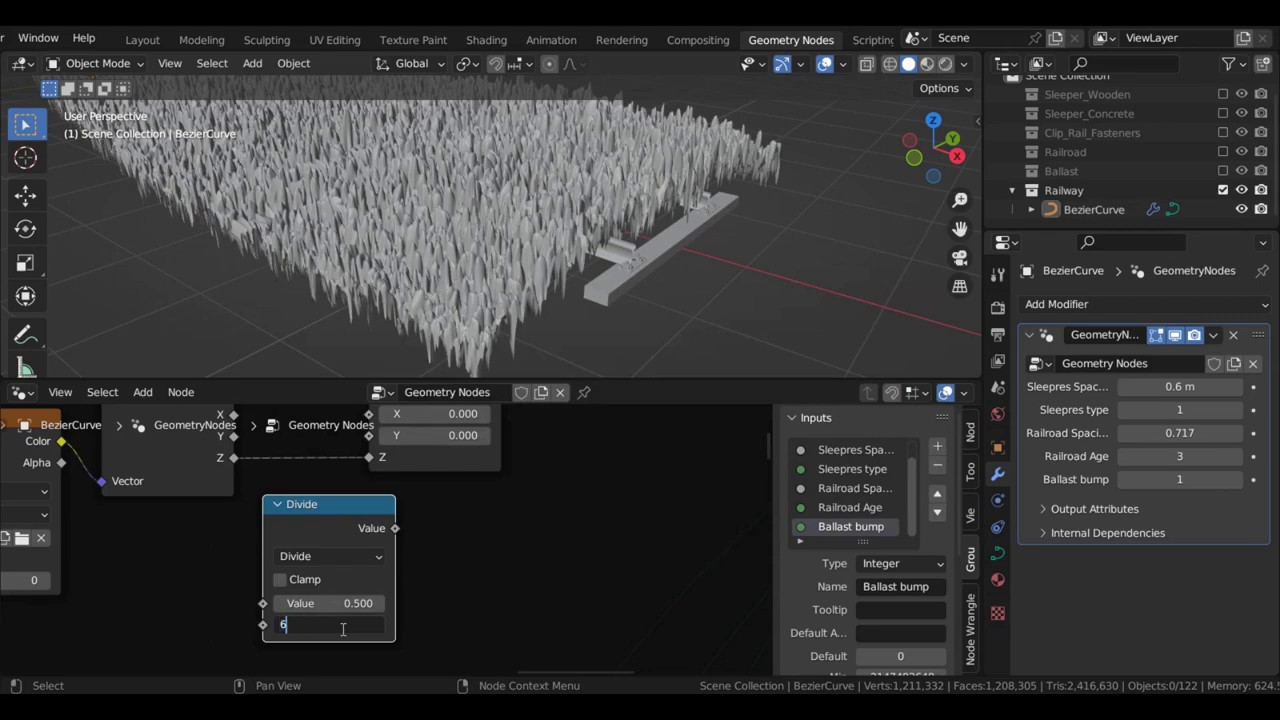
{"action": "key", "text": "Return"}
Insert the Divide node between the Separate XYZ node's Z output and the Combine XYZ node's Z input
{"action": "left_click_drag", "start_coordinate": [310, 532], "coordinate": [298, 475]}
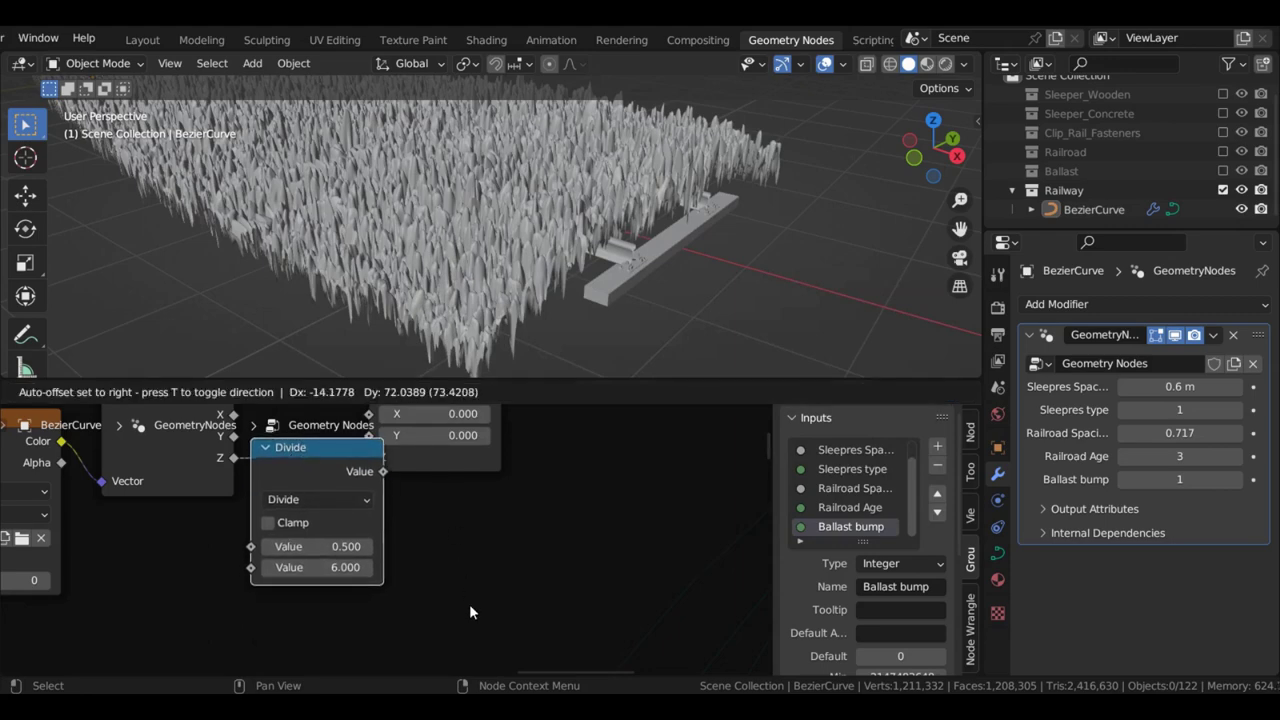
{"action": "left_click_drag", "start_coordinate": [435, 505], "coordinate": [458, 492]}
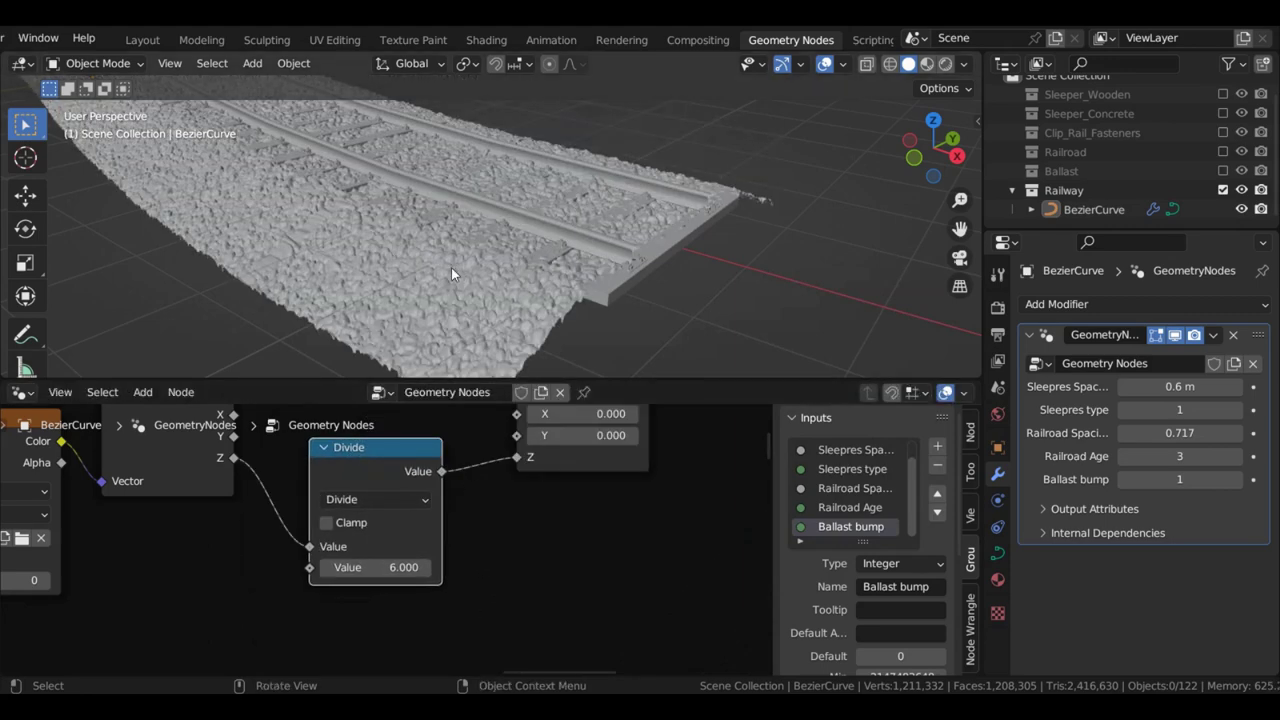
{"action": "scroll", "coordinate": [460, 284], "scroll_direction": "up", "scroll_amount": 4}
{"action": "scroll", "coordinate": [446, 268], "scroll_direction": "down", "scroll_amount": 2}
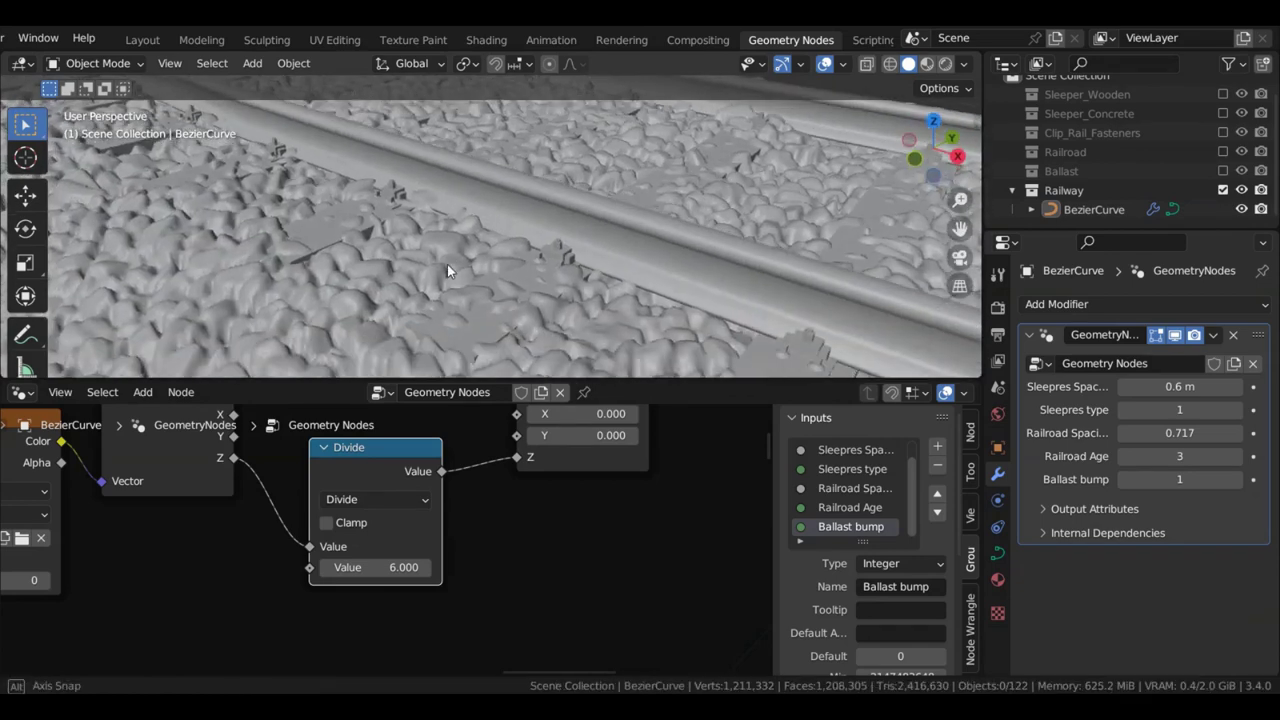
{"action": "scroll", "coordinate": [420, 530], "scroll_direction": "down", "scroll_amount": 3}
{"action": "scroll", "coordinate": [393, 186], "scroll_direction": "down", "scroll_amount": 2}
{"action": "scroll", "coordinate": [590, 450], "scroll_direction": "down", "scroll_amount": 2}
Add a Set Shade Smooth node on the link between the Switch output and Join Geometry
{"action": "middle_click_drag", "start_coordinate": [610, 425], "coordinate": [450, 452]}
{"action": "scroll", "coordinate": [533, 438], "scroll_direction": "down", "scroll_amount": 2}
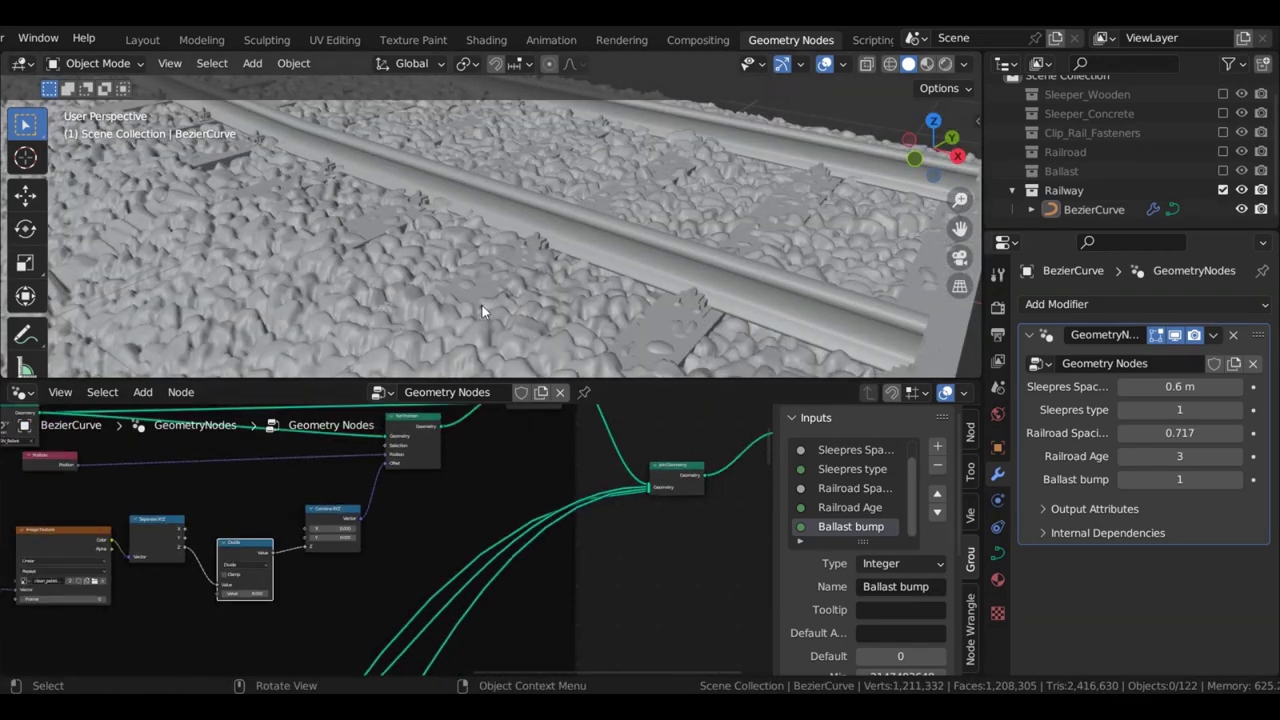
{"action": "scroll", "coordinate": [543, 443], "scroll_direction": "up", "scroll_amount": 5}
{"action": "key", "text": "shift+a"}
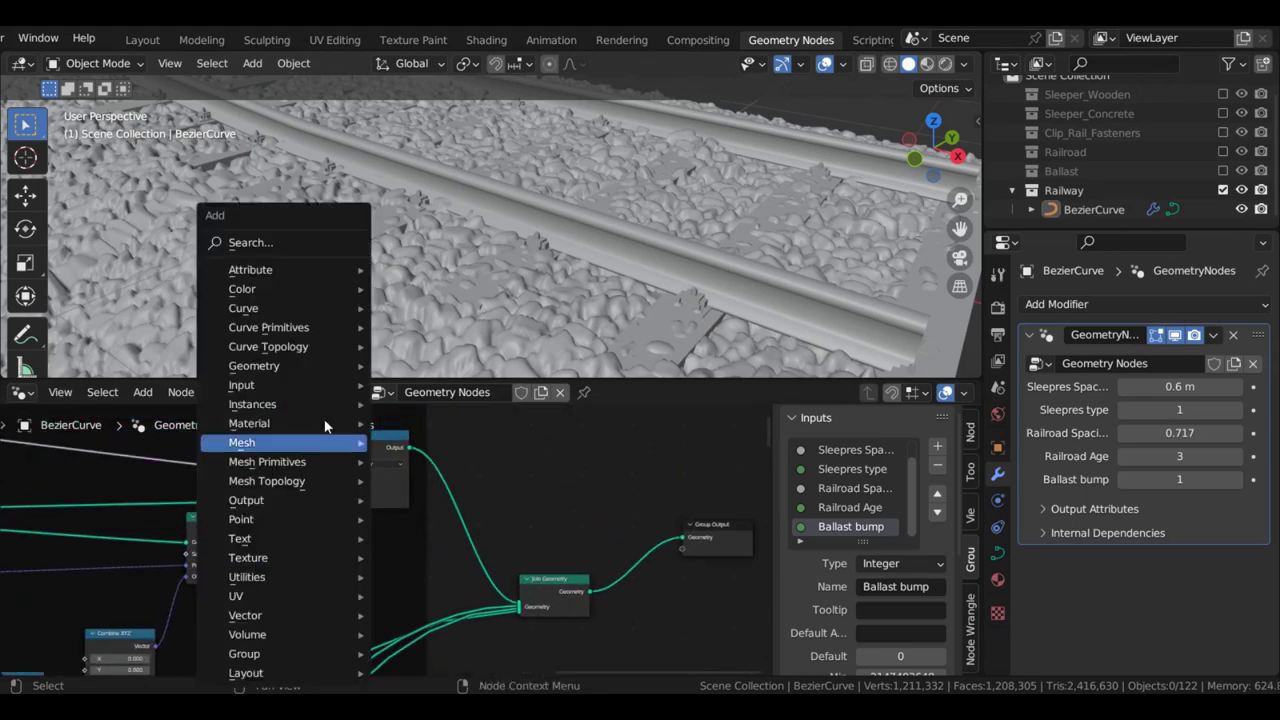
{"action": "left_click", "coordinate": [250, 242]}
{"action": "type", "text": "se"}
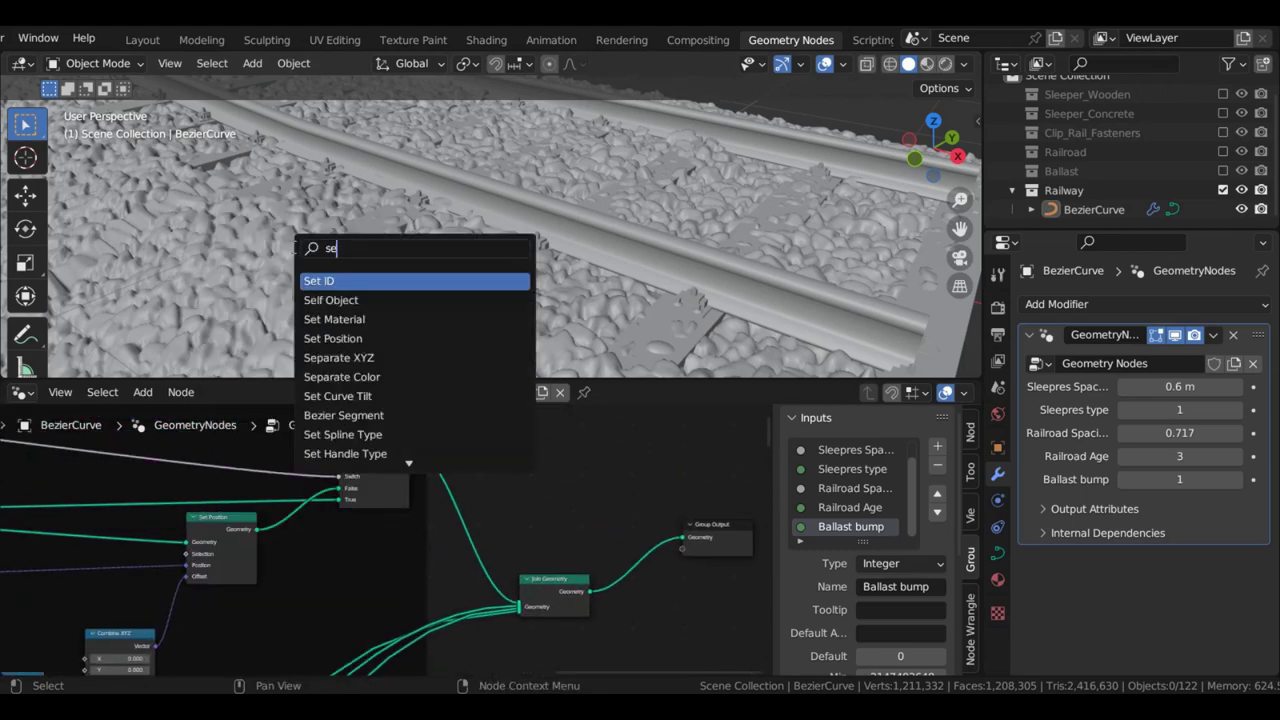
{"action": "type", "text": "t sha"}
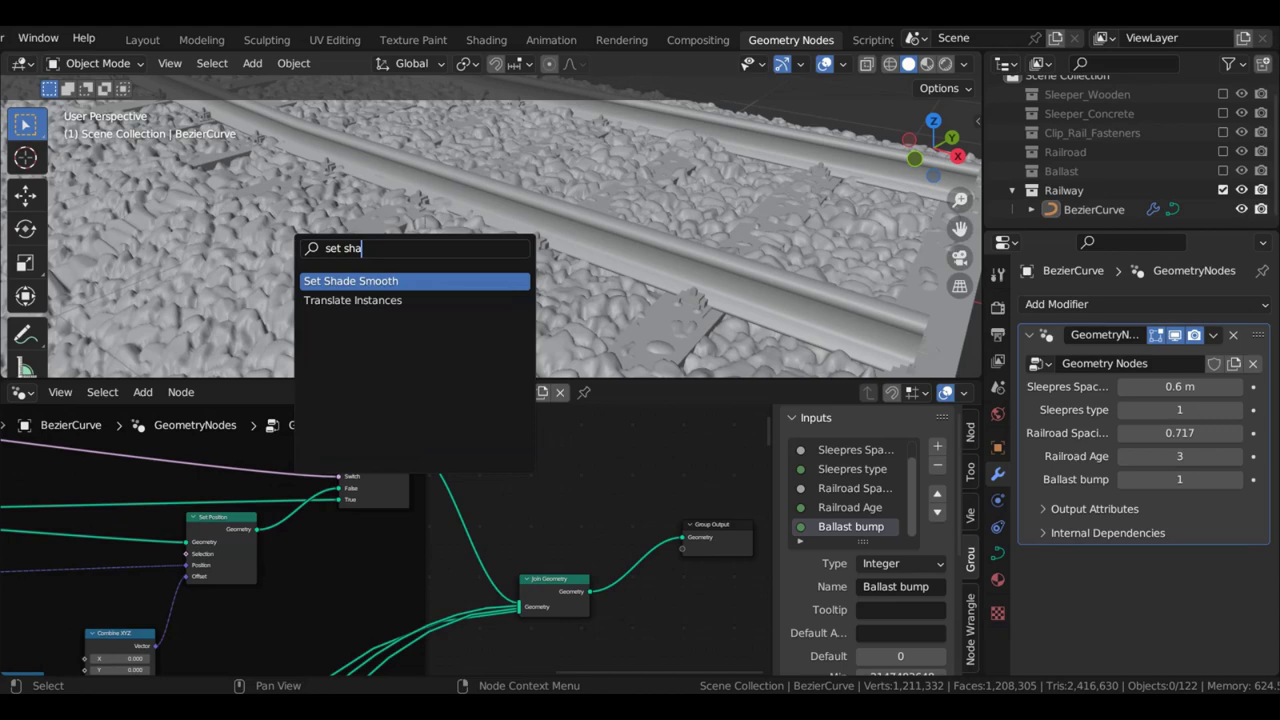
{"action": "key", "text": "Return"}
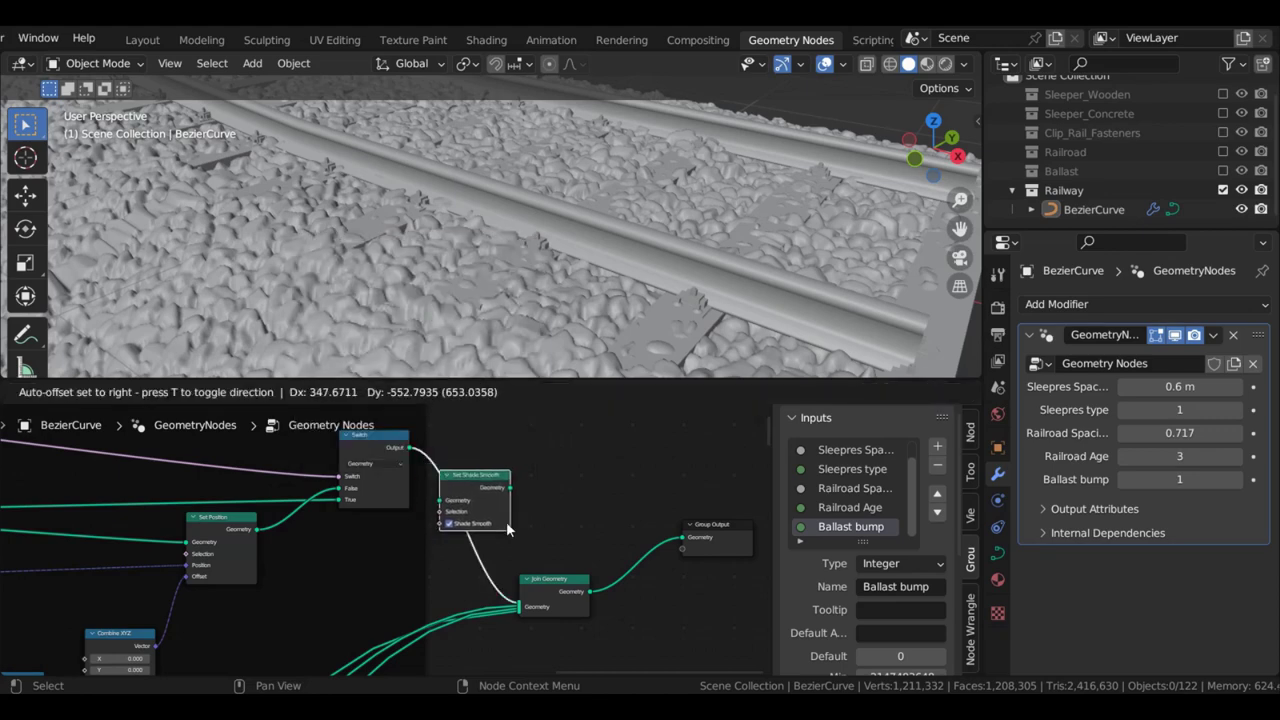
{"action": "left_click", "coordinate": [506, 521]}
Turn off Shade Smooth on the Set Shade Smooth node so the ballast is flat shaded
{"action": "scroll", "coordinate": [506, 520], "scroll_direction": "up", "scroll_amount": 4}
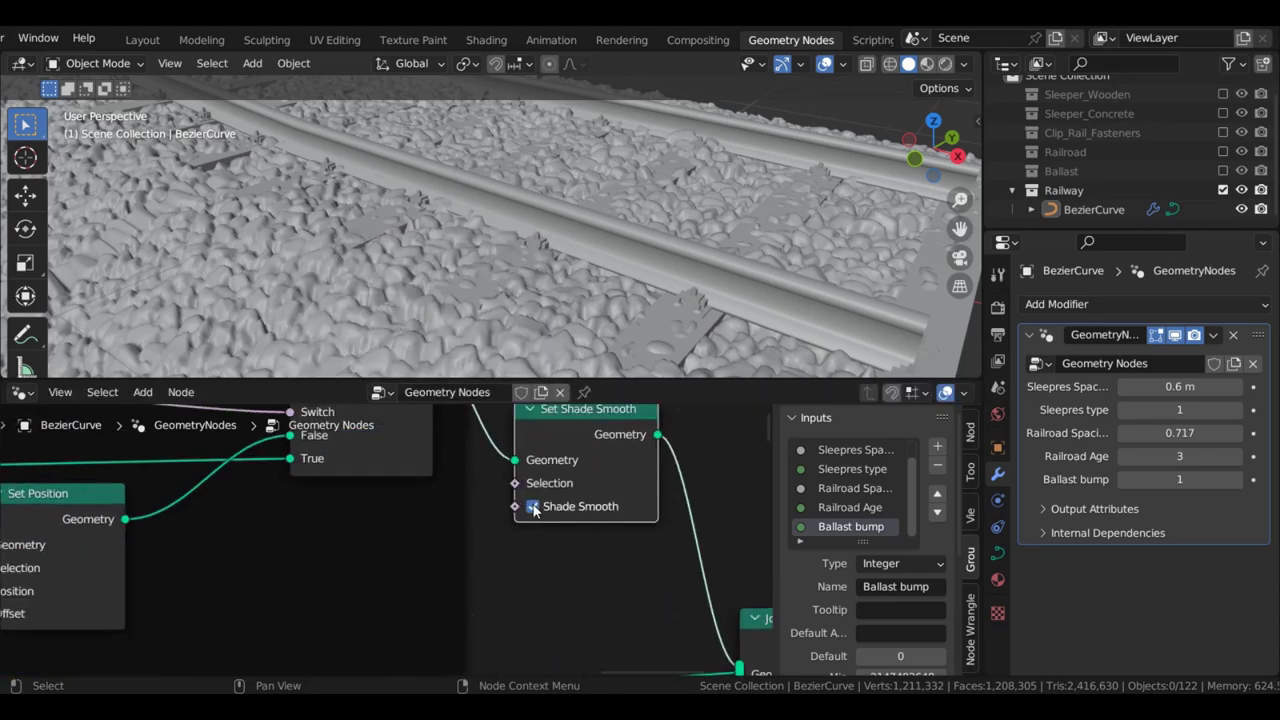
{"action": "left_click", "coordinate": [533, 507]}
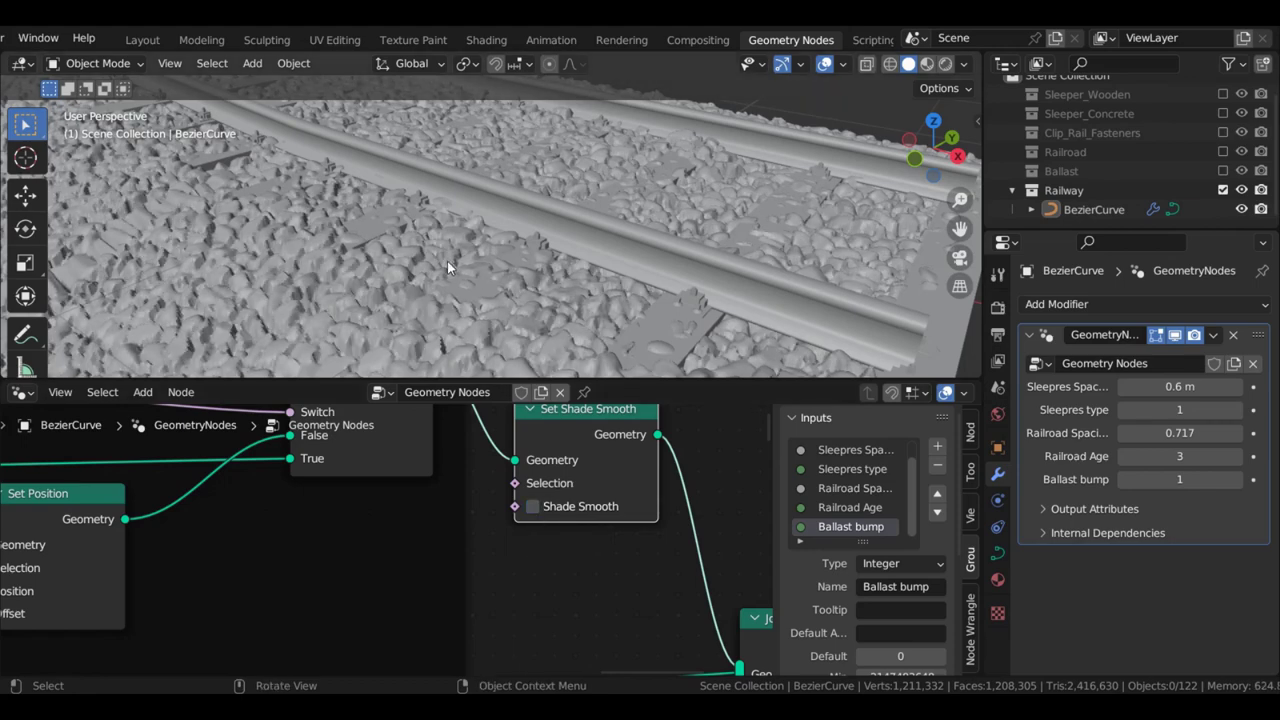
{"action": "mouse_move", "coordinate": [447, 263]}
{"action": "middle_mouse_down"}
{"action": "mouse_move", "coordinate": [361, 263]}
{"action": "mouse_move", "coordinate": [475, 274]}
{"action": "mouse_move", "coordinate": [451, 238]}
{"action": "middle_mouse_up"}
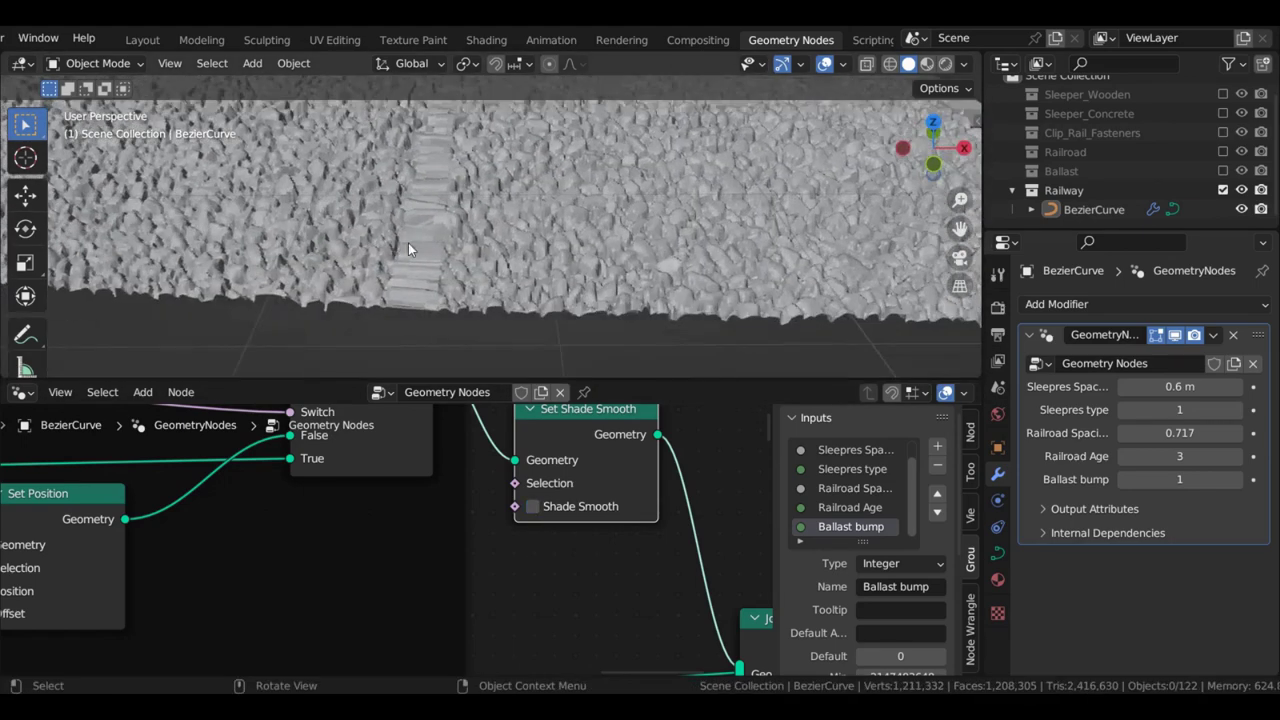
Set the Bezier curve's preview resolution to 64 and return to its modifier settings
{"action": "left_click", "coordinate": [997, 551]}
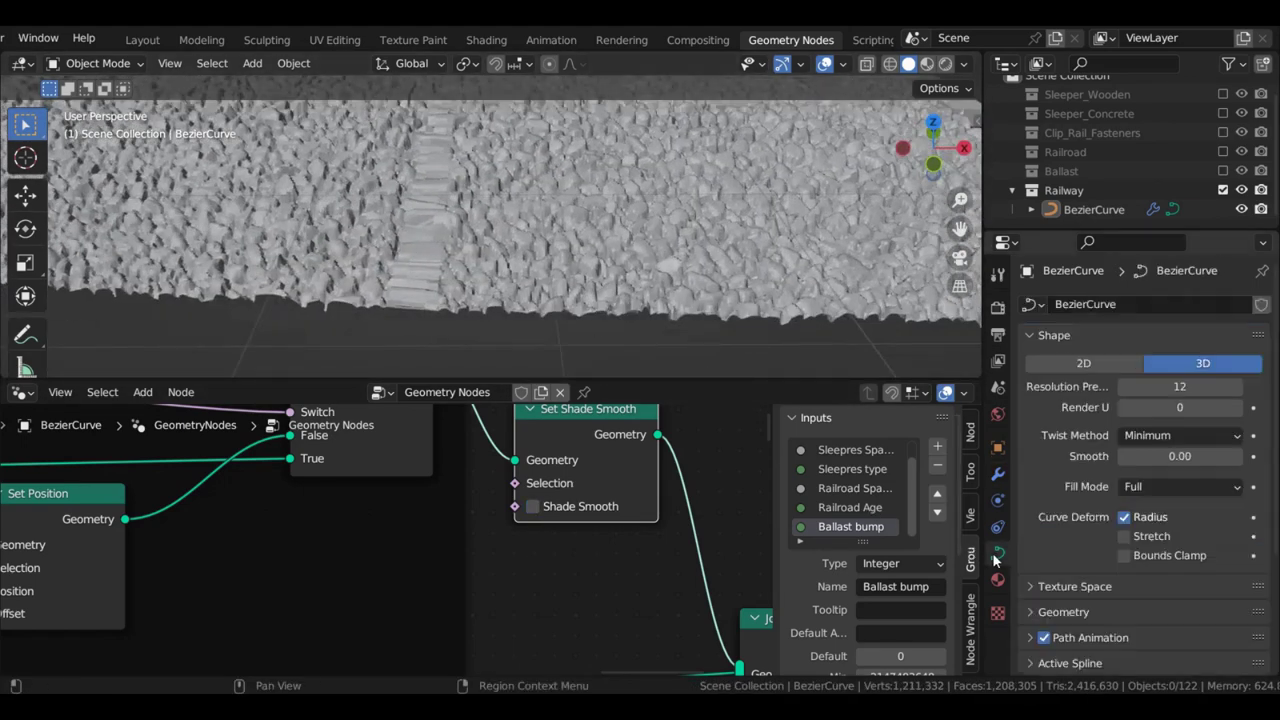
{"action": "left_click", "coordinate": [1184, 386]}
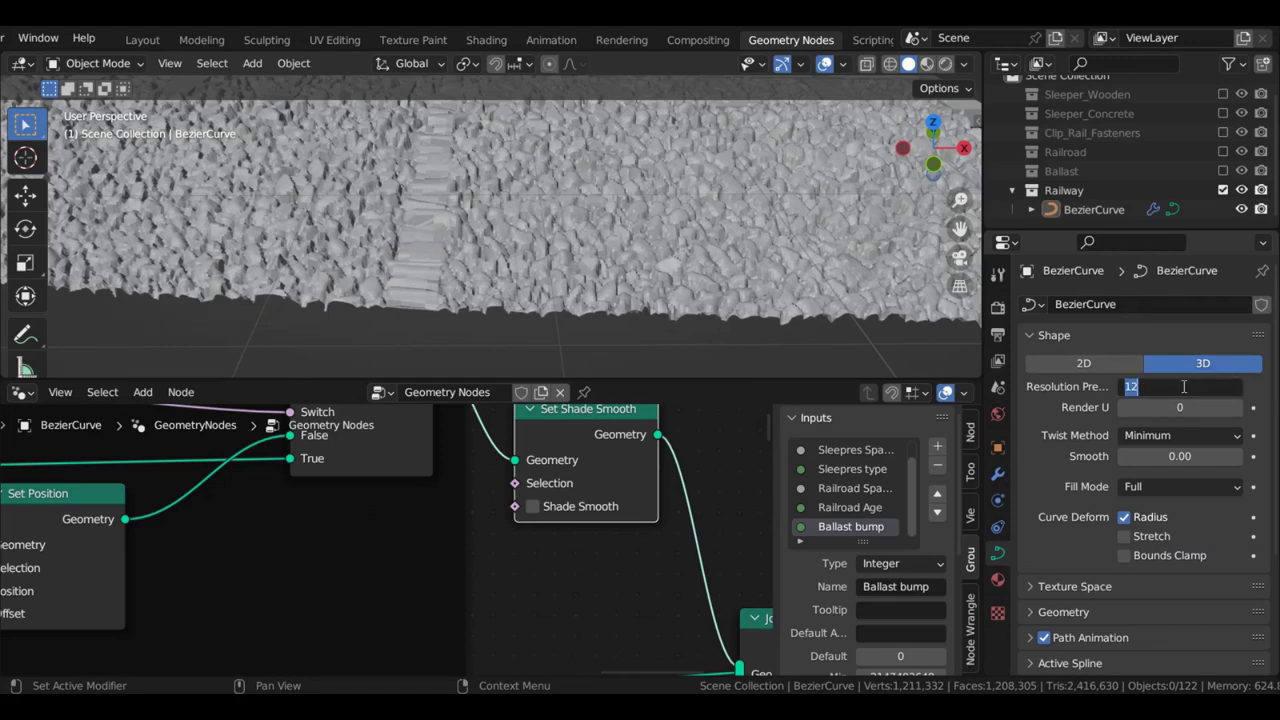
{"action": "type", "text": "64"}
{"action": "key", "text": "Return"}
{"action": "middle_click_drag", "start_coordinate": [638, 200], "coordinate": [682, 198]}
{"action": "middle_click_drag", "start_coordinate": [587, 247], "coordinate": [600, 230], "text": "shift"}
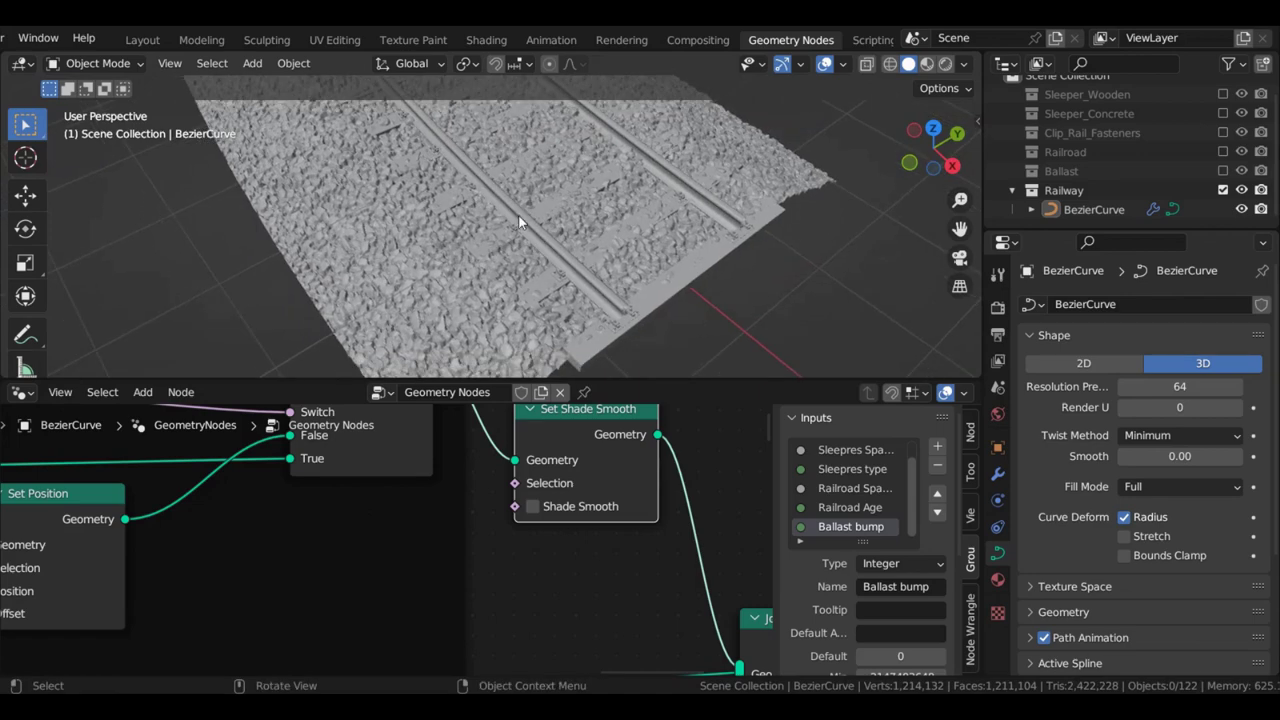
{"action": "middle_click_drag", "start_coordinate": [490, 529], "coordinate": [520, 520]}
{"action": "left_click", "coordinate": [997, 474]}
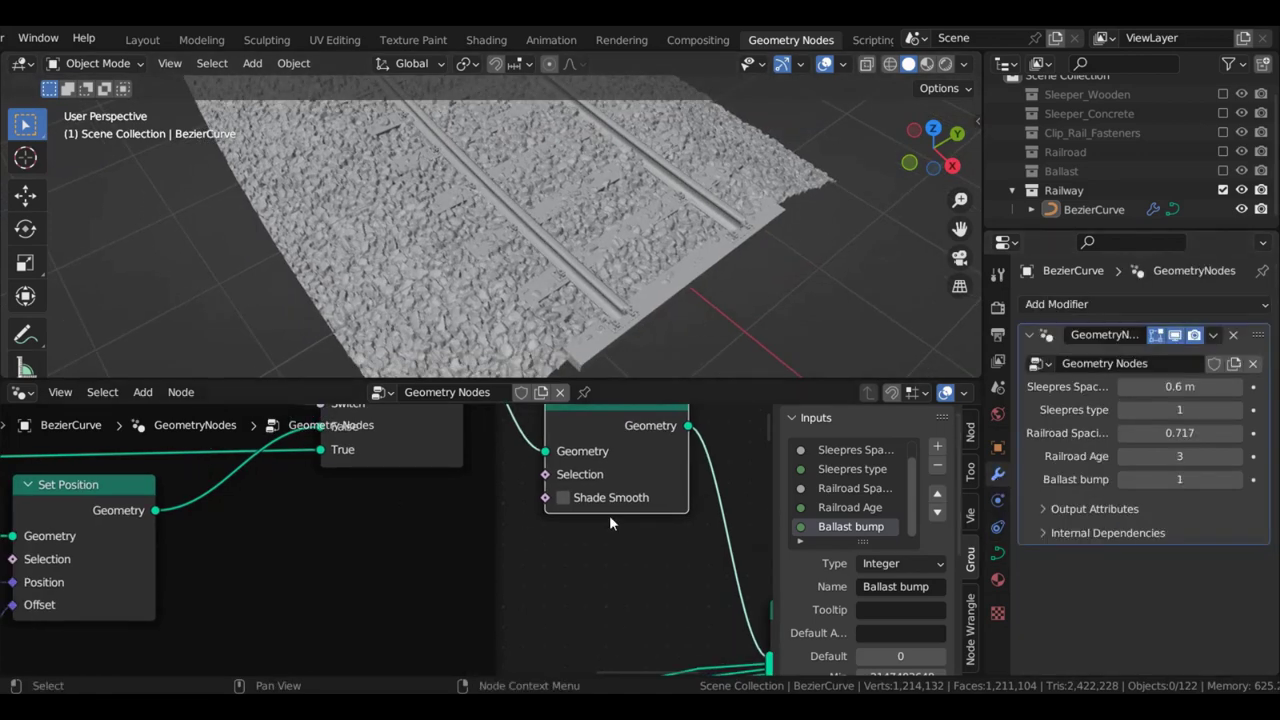
Add a Transform node between Set Position's Geometry output and the Switch node's False input
{"action": "middle_click_drag", "start_coordinate": [609, 515], "coordinate": [566, 527]}
{"action": "middle_click_drag", "start_coordinate": [456, 198], "coordinate": [487, 162]}
{"action": "scroll", "coordinate": [494, 200], "scroll_direction": "up", "scroll_amount": 5}
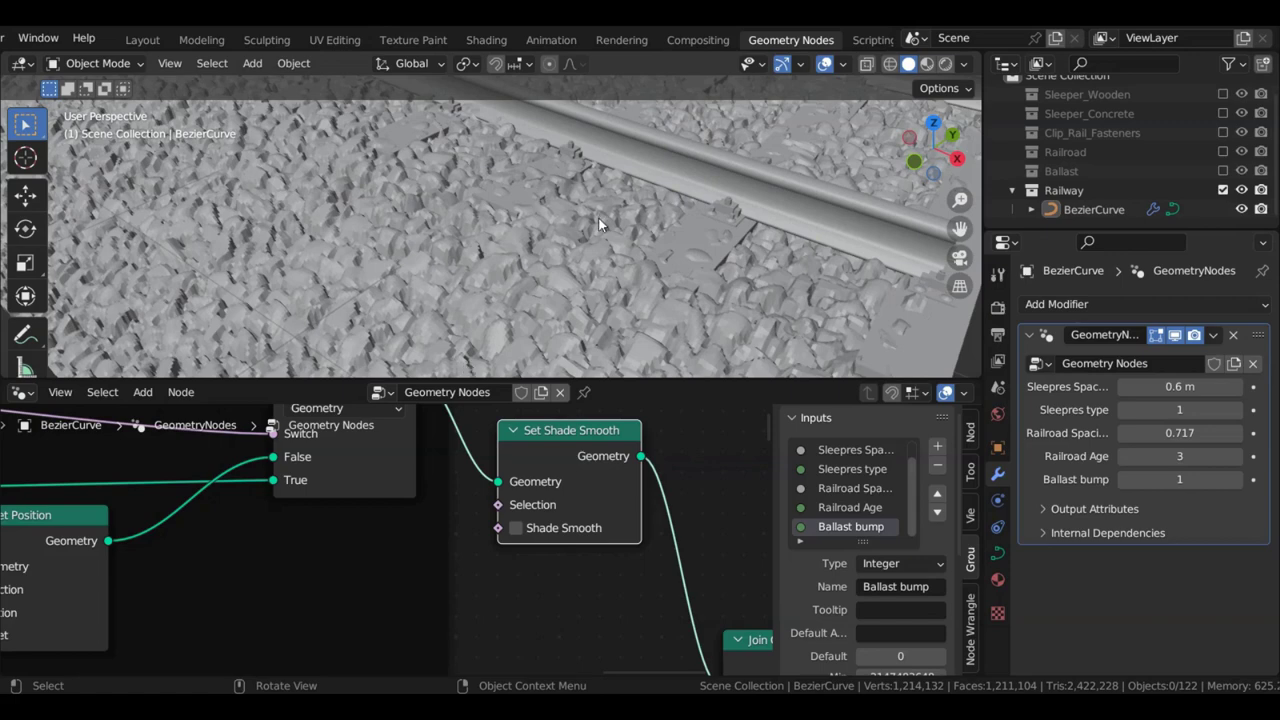
{"action": "scroll", "coordinate": [380, 512], "scroll_direction": "down", "scroll_amount": 2}
{"action": "middle_click_drag", "start_coordinate": [305, 542], "coordinate": [325, 536]}
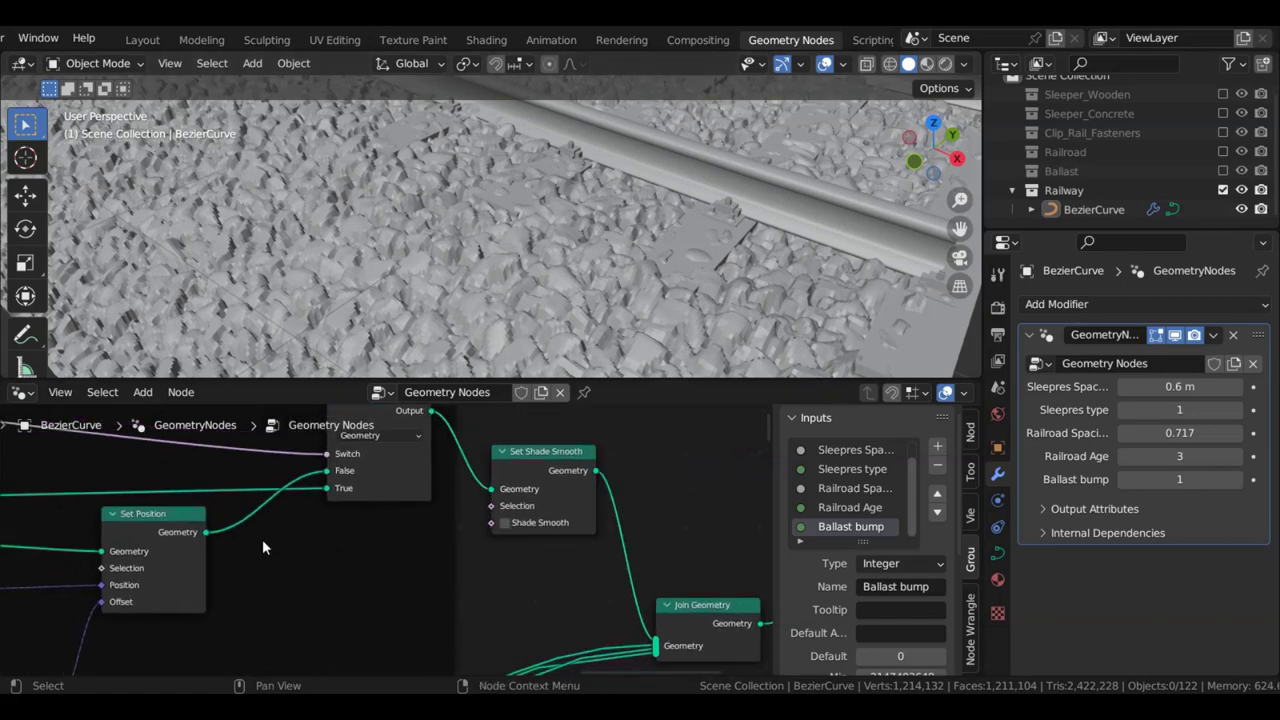
{"action": "key", "text": "shift+a"}
{"action": "left_click", "coordinate": [172, 241]}
{"action": "type", "text": "tr"}
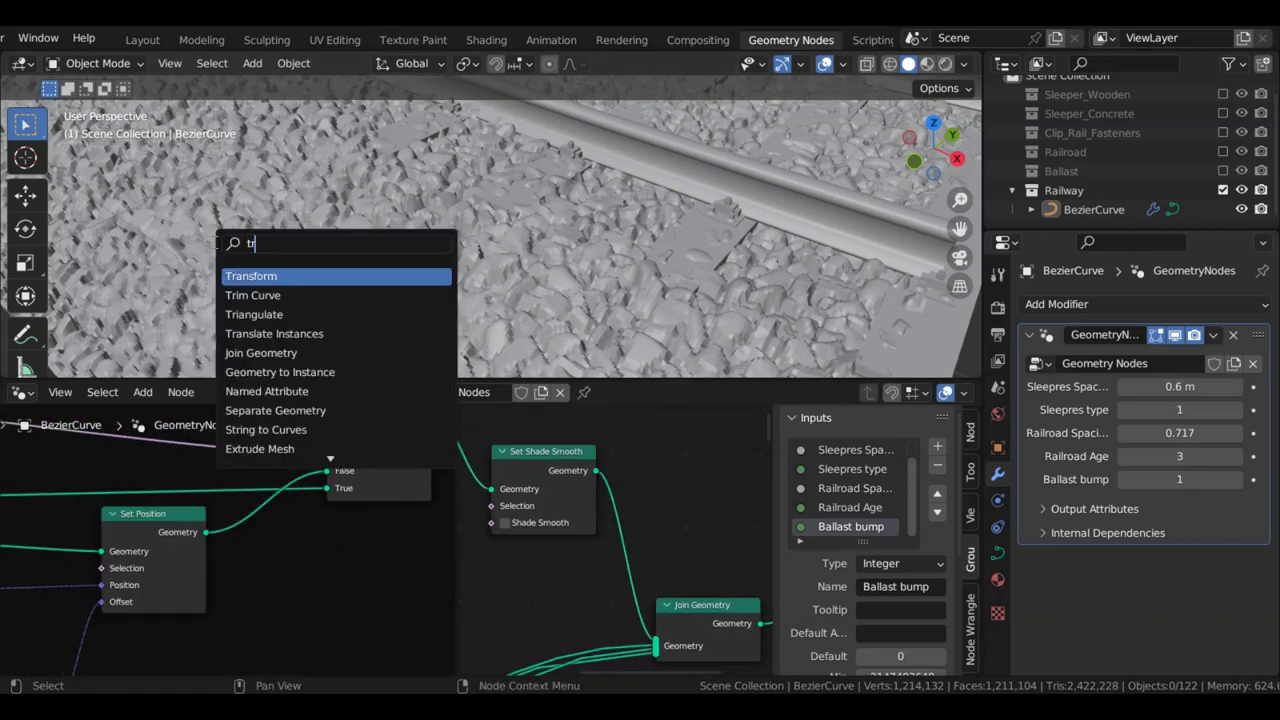
{"action": "left_click", "coordinate": [273, 277]}
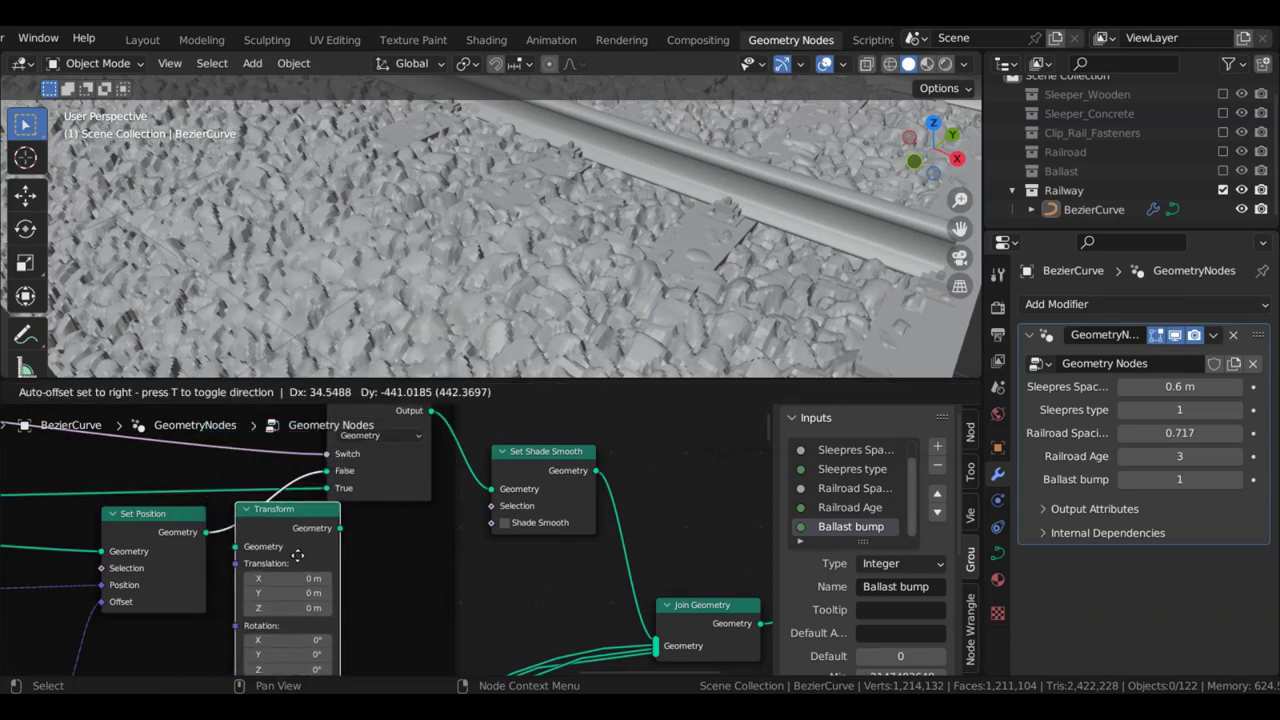
{"action": "left_click", "coordinate": [295, 557]}
Set the Transform node's Z translation to -0.05 m to lower the bumpy ballast
{"action": "scroll", "coordinate": [321, 567], "scroll_direction": "up", "scroll_amount": 3}
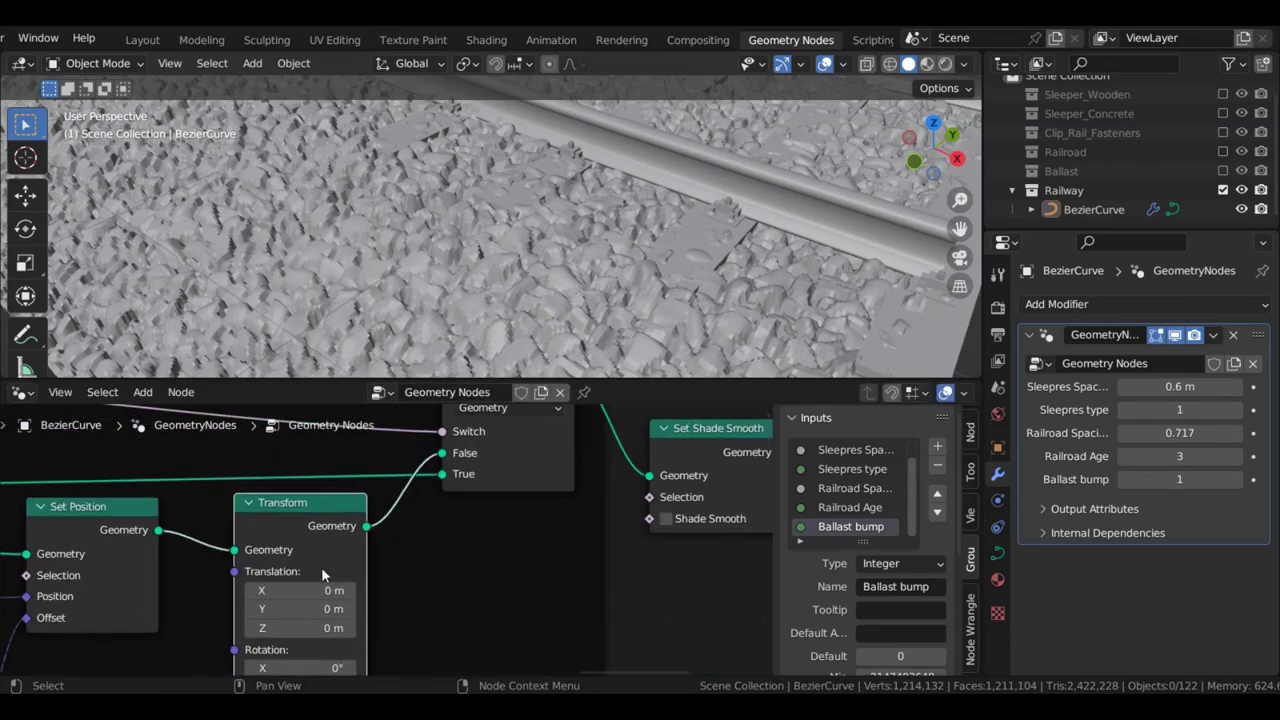
{"action": "left_click", "coordinate": [311, 545]}
{"action": "type", "text": "-.05"}
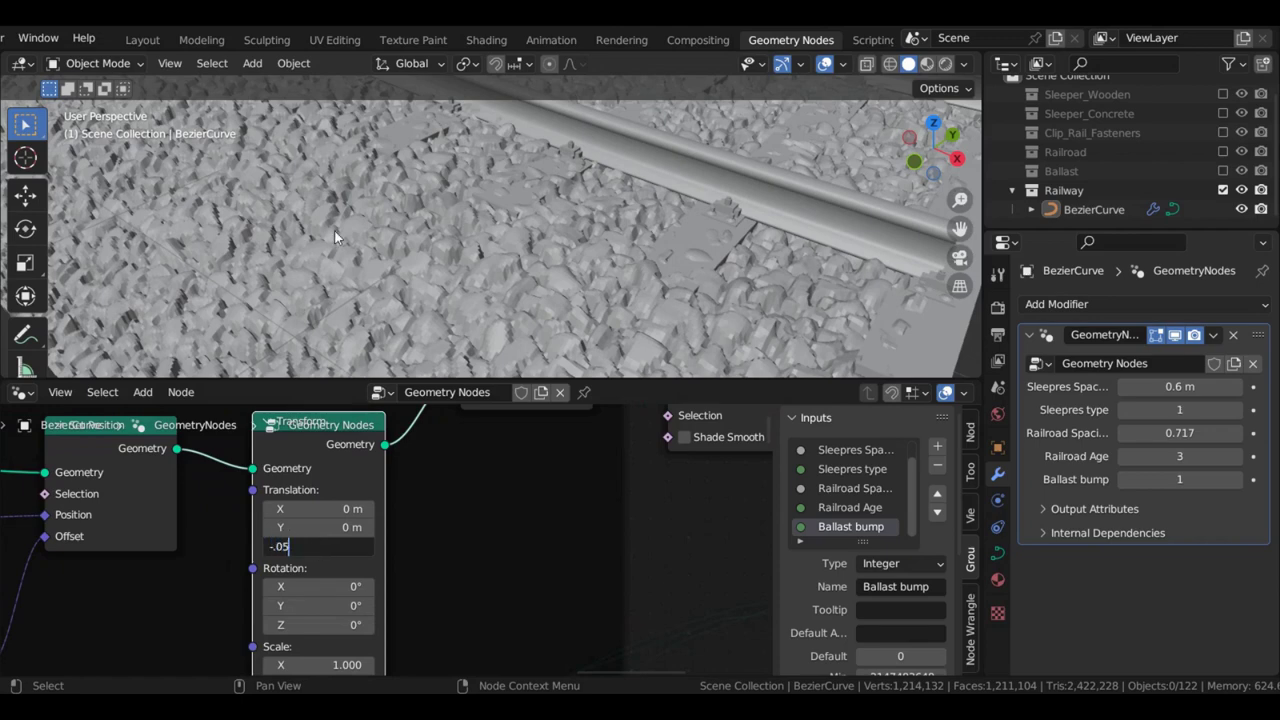
{"action": "key", "text": "Return"}
{"action": "scroll", "coordinate": [509, 203], "scroll_direction": "down", "scroll_amount": 5}
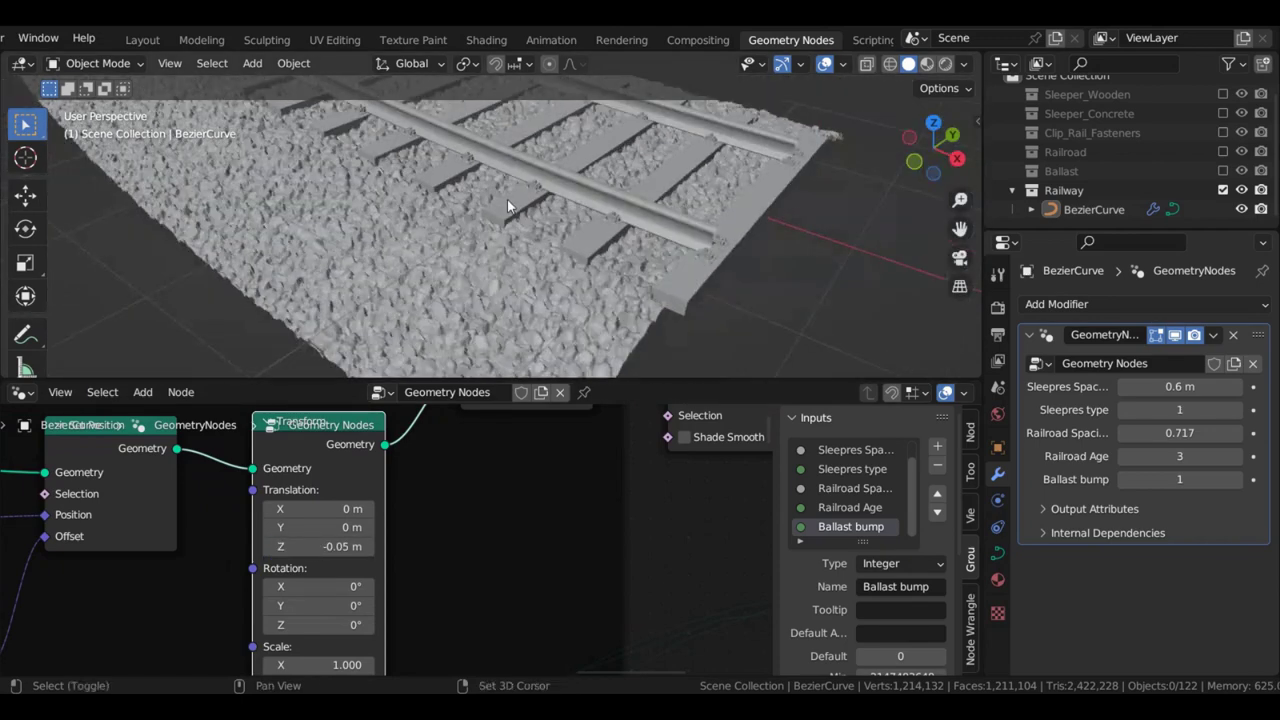
{"action": "middle_click_drag", "start_coordinate": [509, 203], "coordinate": [630, 230], "text": "shift"}
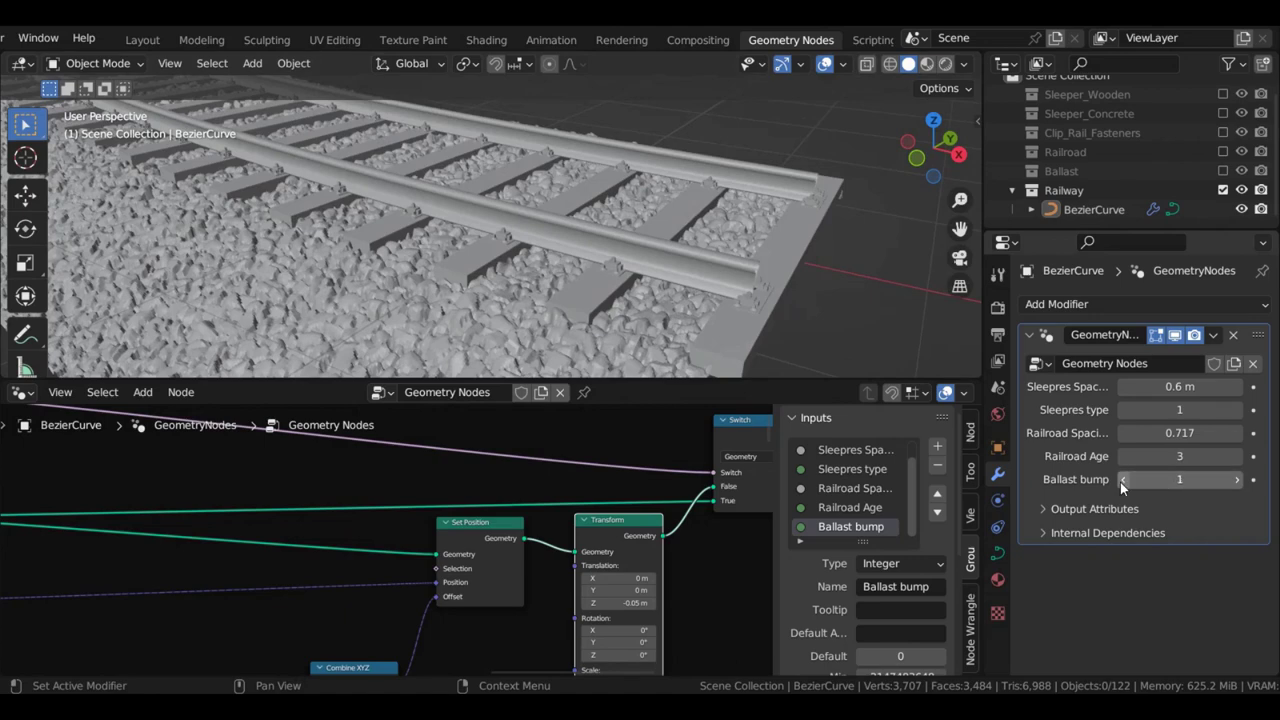
Set Ballast bump to 0 and insert a copy of the Transform node on the link to the Switch's True input
{"action": "left_click", "coordinate": [1123, 480]}
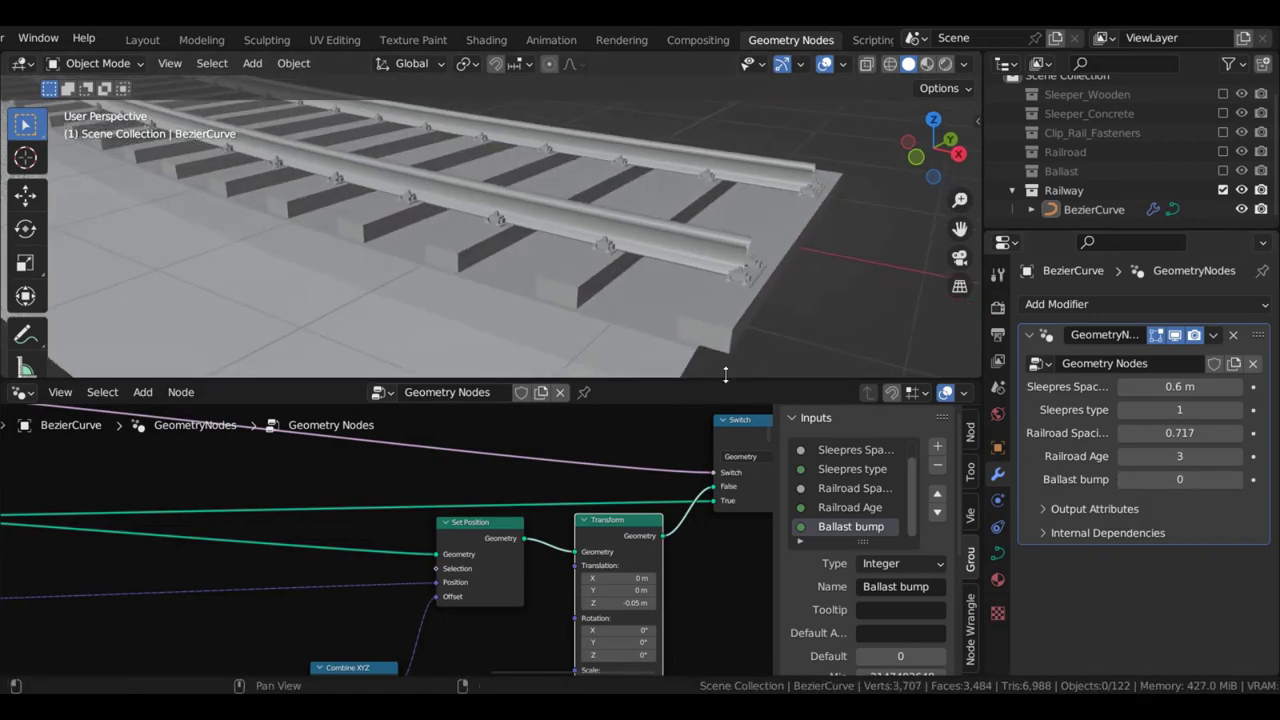
{"action": "scroll", "coordinate": [614, 532], "scroll_direction": "down", "scroll_amount": 1}
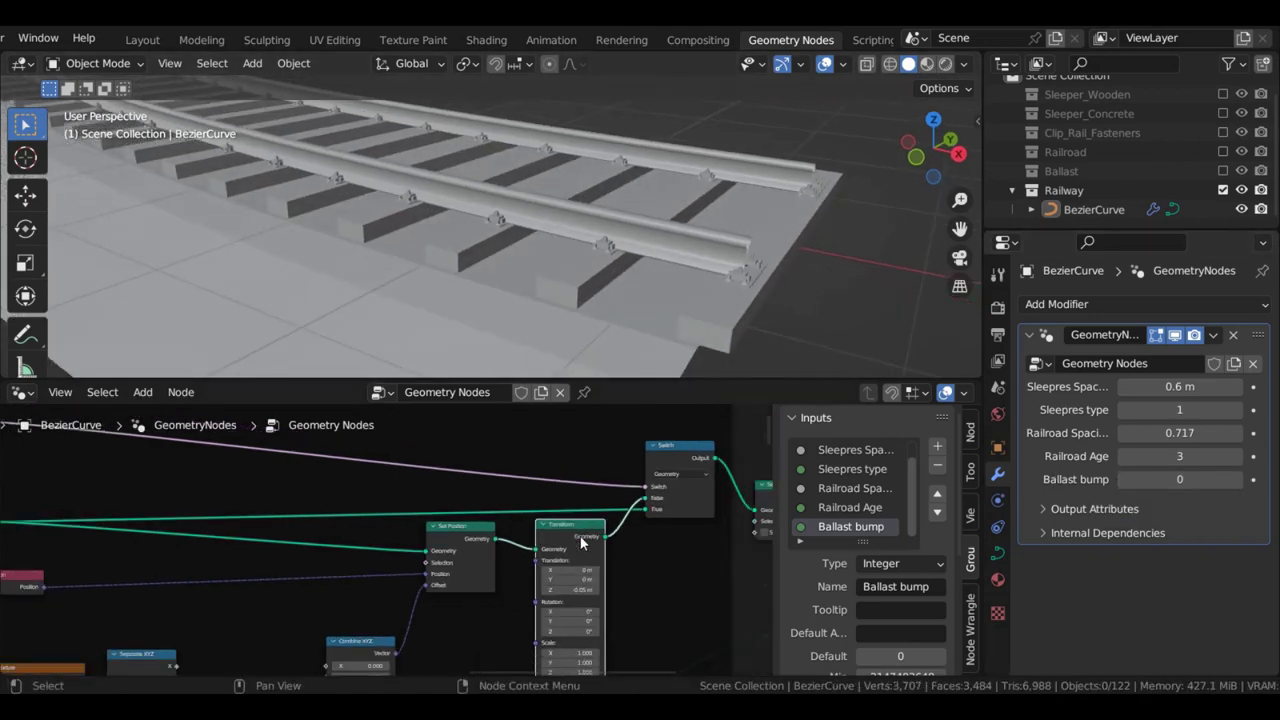
{"action": "left_click_drag", "start_coordinate": [581, 543], "coordinate": [378, 508]}
{"action": "scroll", "coordinate": [378, 508], "scroll_direction": "up", "scroll_amount": 4}
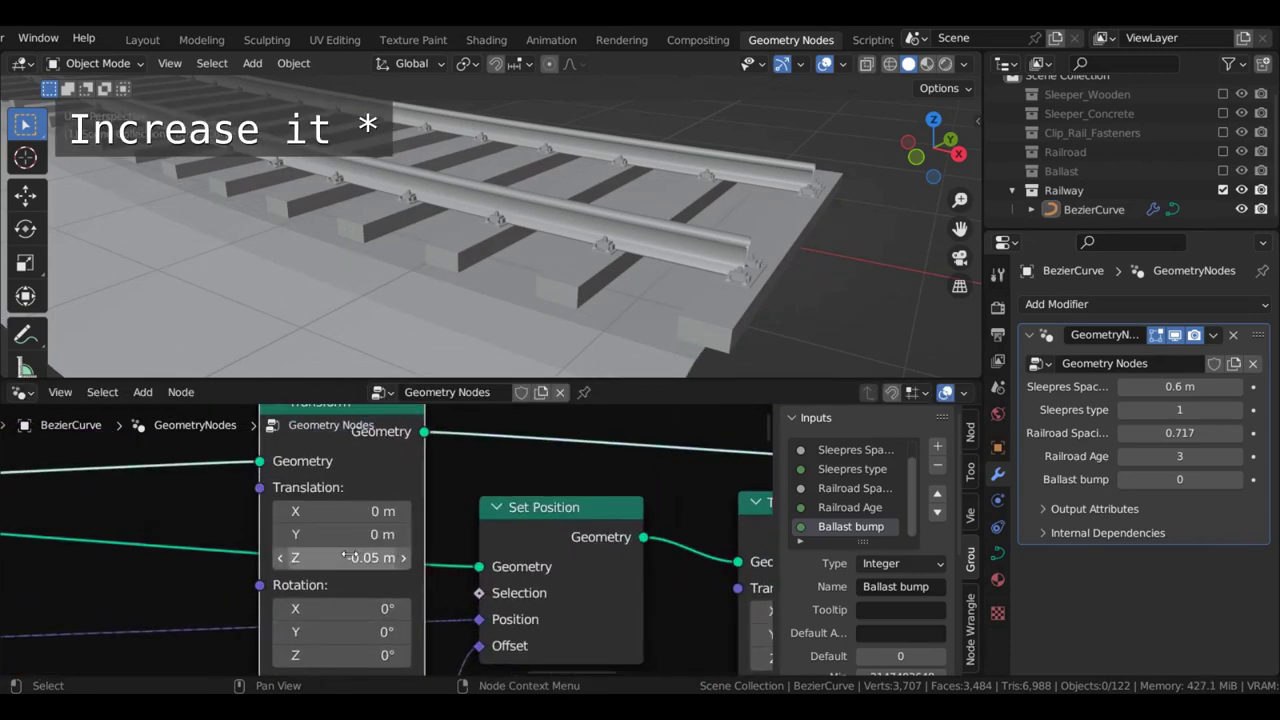
Set the copied Transform node's Z translation to 0.05 m to raise the flat ballast
{"action": "left_click", "coordinate": [348, 557]}
{"action": "key", "text": "Home"}
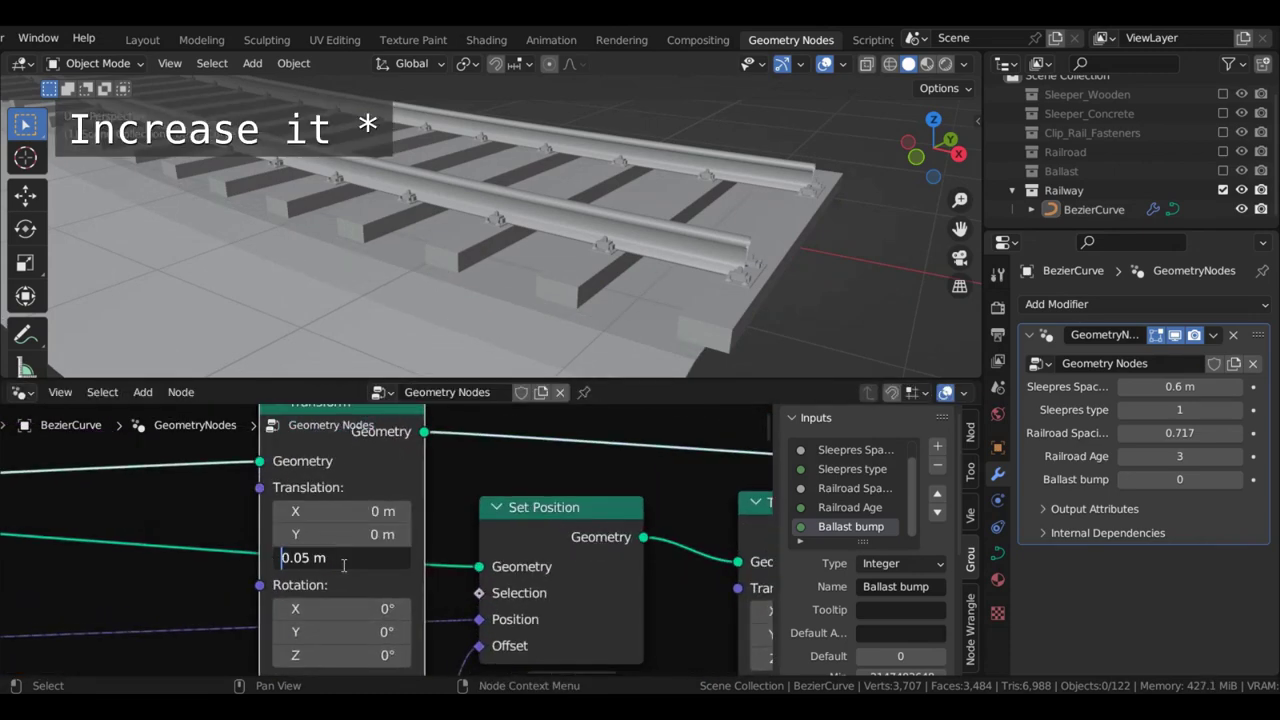
{"action": "key", "text": "Return"}
{"action": "double_click", "coordinate": [342, 560]}
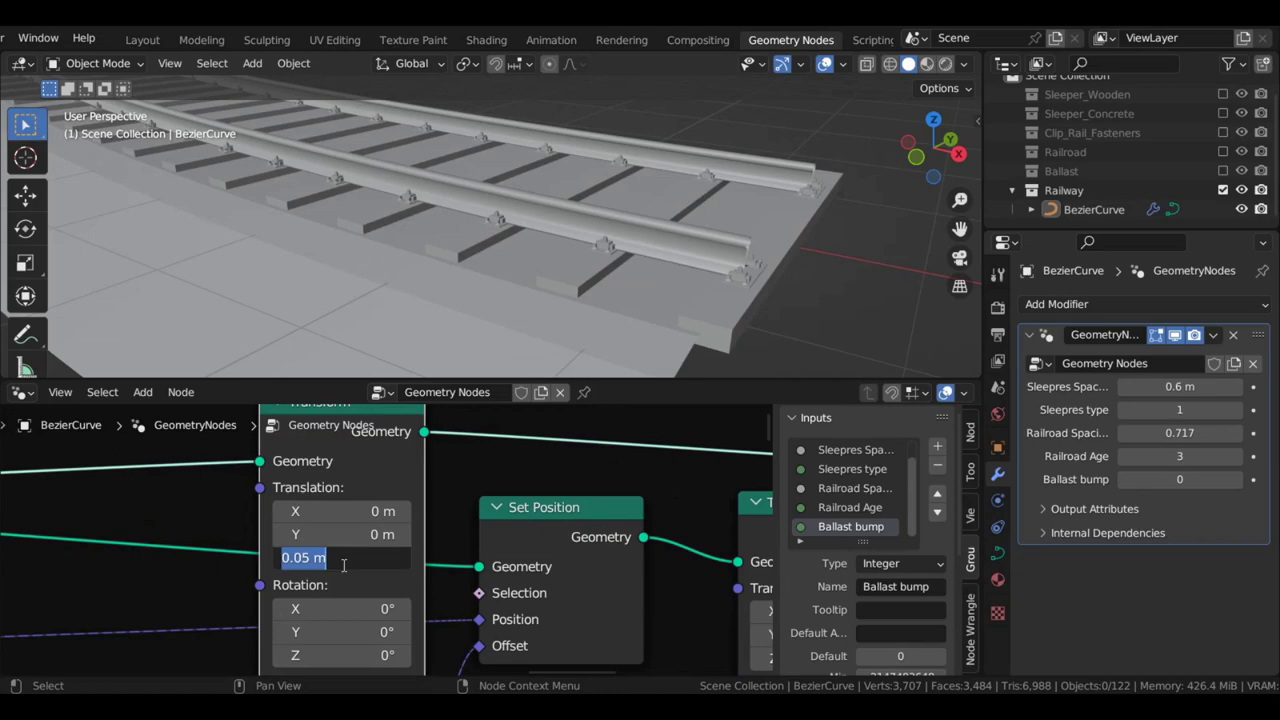
{"action": "key", "text": "Return"}
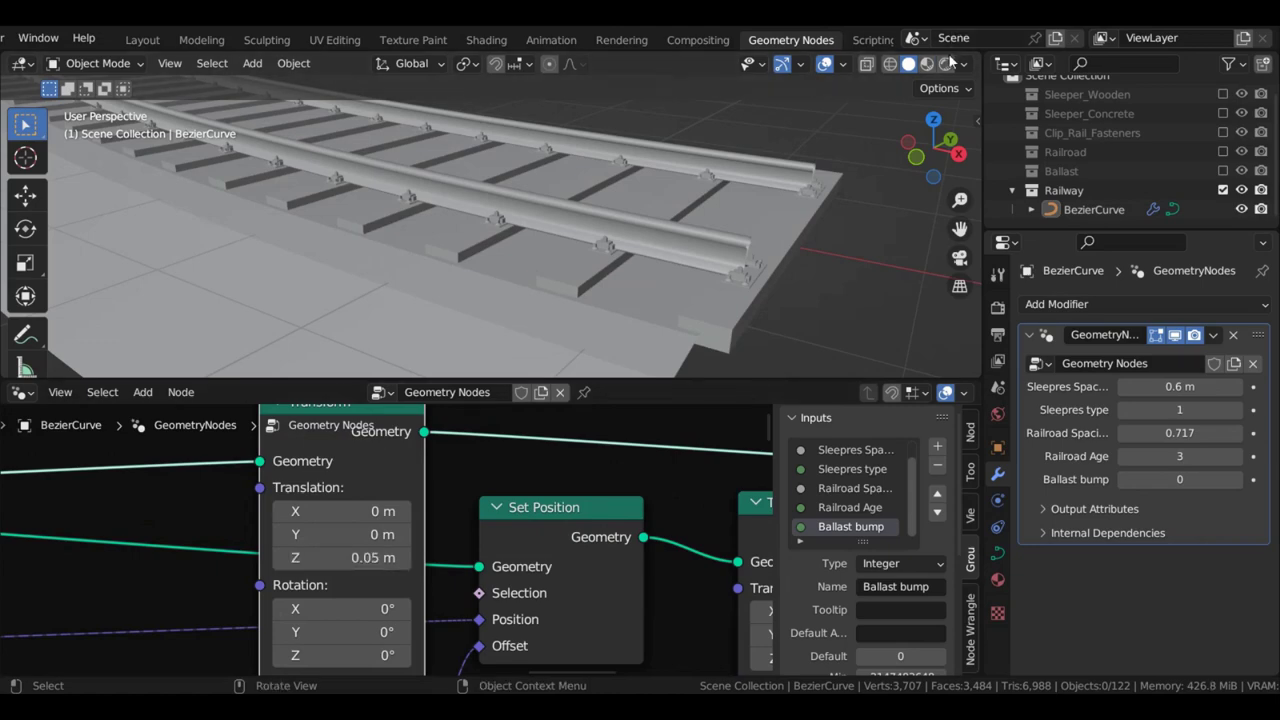
Display the railway in Material Preview shading and set Ballast bump to 1
{"action": "left_click", "coordinate": [927, 63]}
{"action": "middle_click_drag", "start_coordinate": [884, 80], "coordinate": [760, 250]}
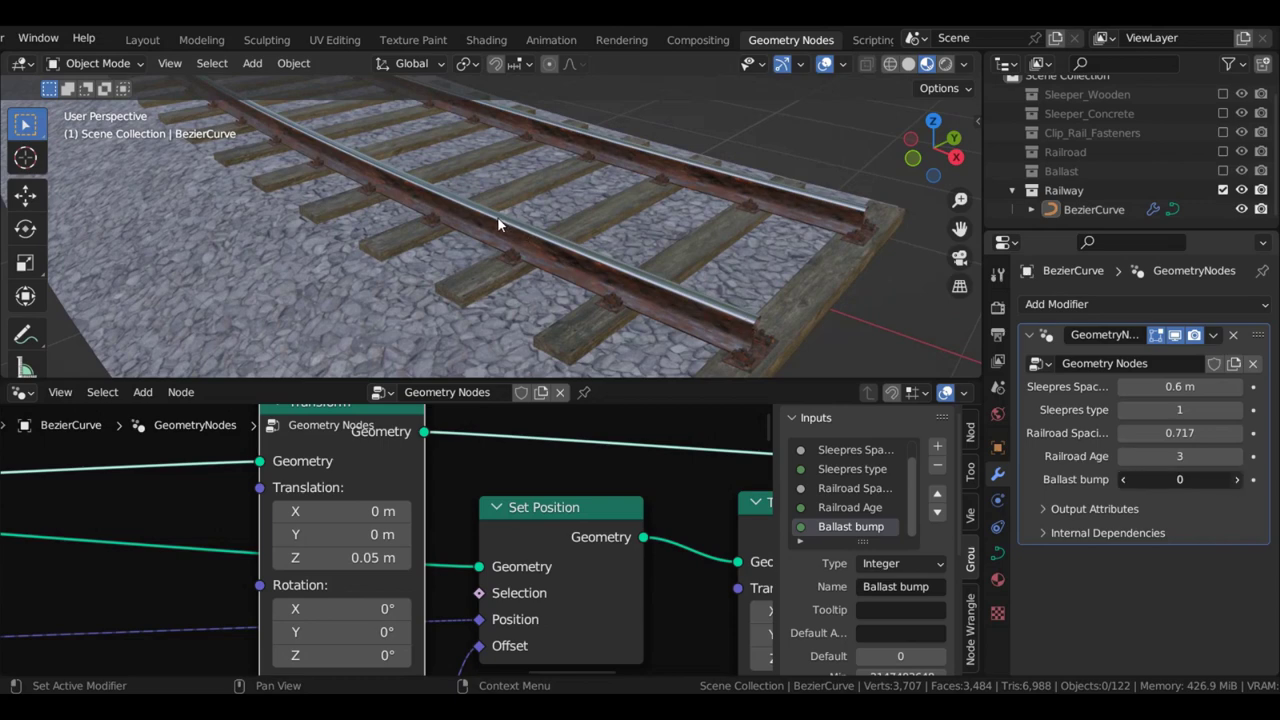
{"action": "scroll", "coordinate": [464, 235], "scroll_direction": "up", "scroll_amount": 5}
{"action": "middle_click_drag", "start_coordinate": [459, 237], "coordinate": [518, 198], "text": "shift"}
{"action": "scroll", "coordinate": [518, 198], "scroll_direction": "down", "scroll_amount": 5}
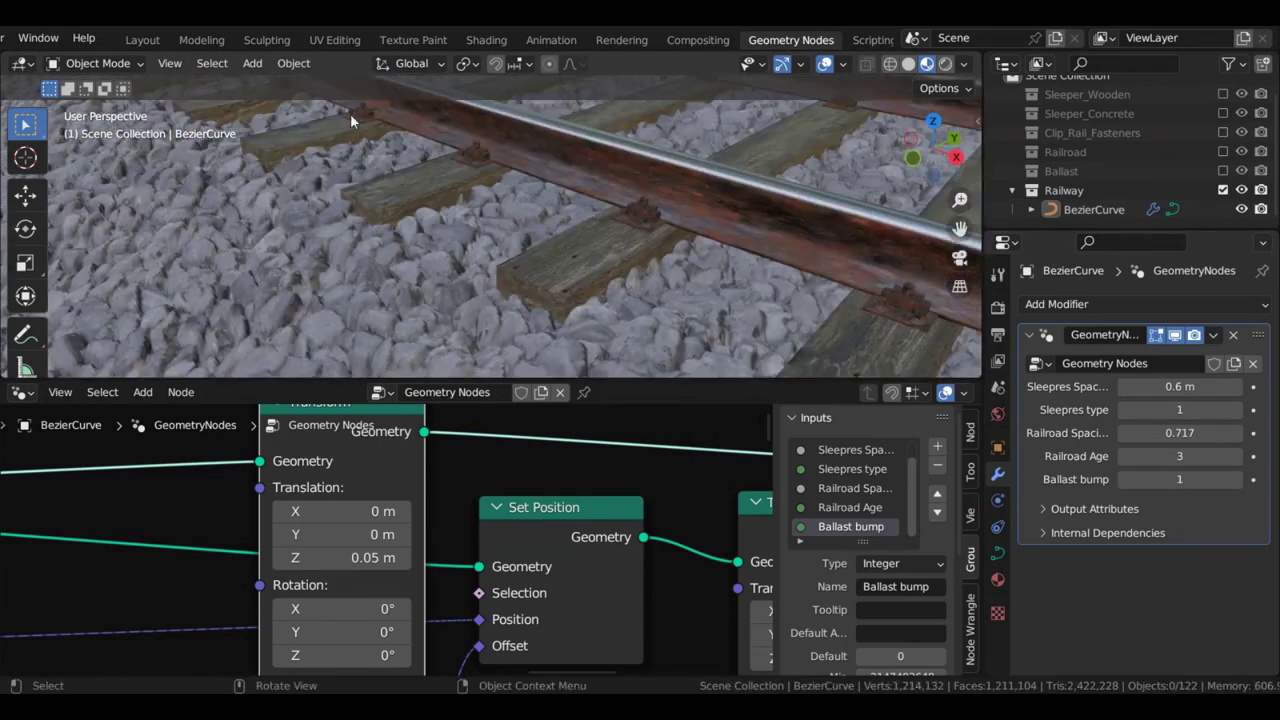
Open the Layout workspace and view the finished railway with its ballast
{"action": "left_click", "coordinate": [142, 40]}
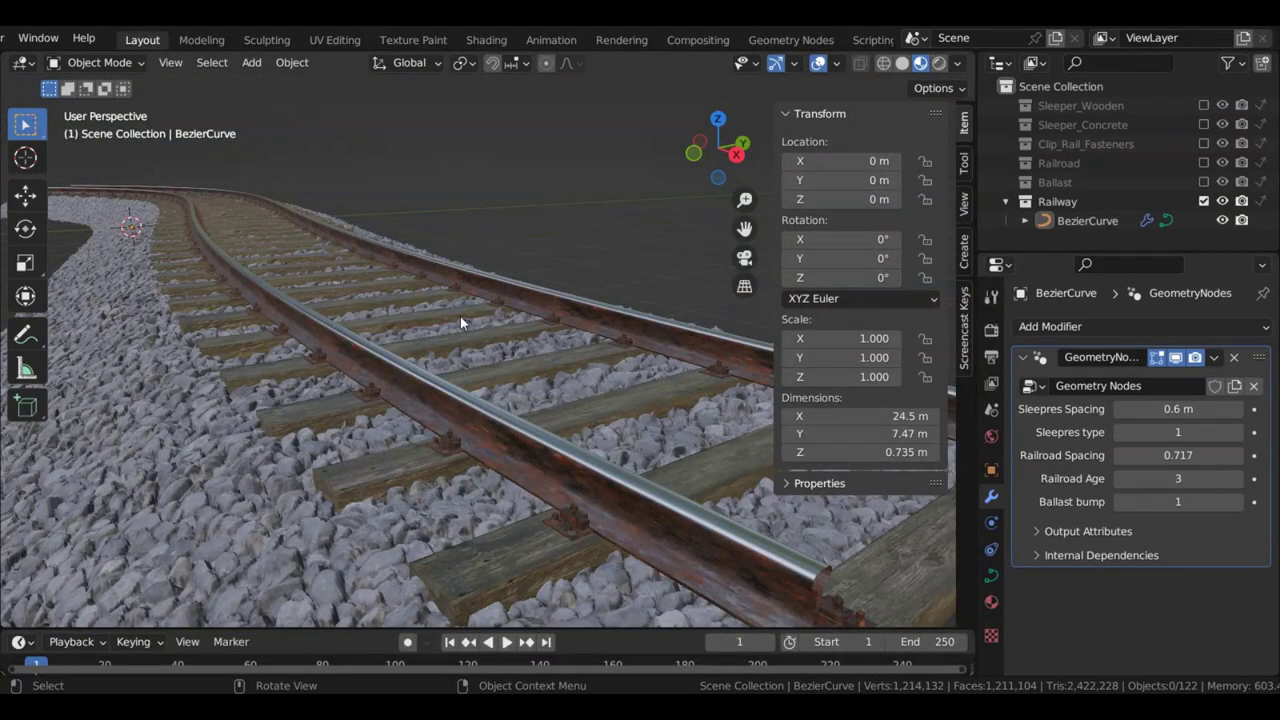
{"action": "scroll", "coordinate": [460, 322], "scroll_direction": "down", "scroll_amount": 2}
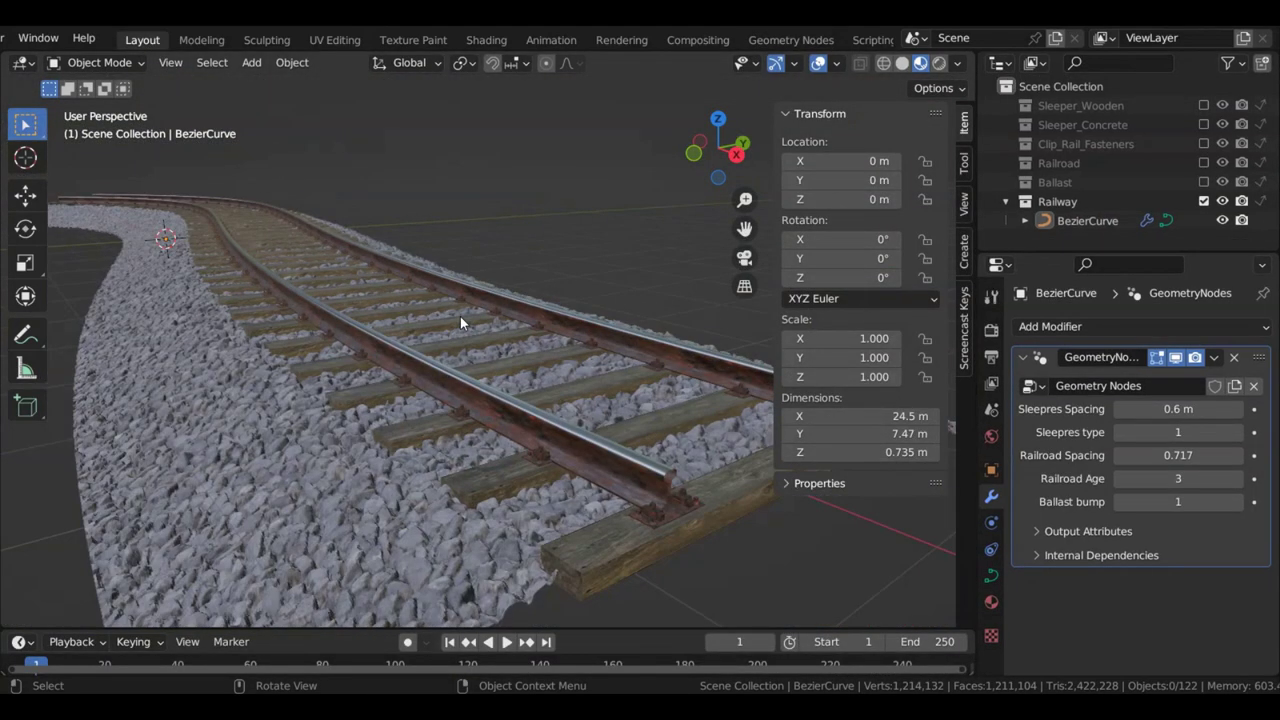